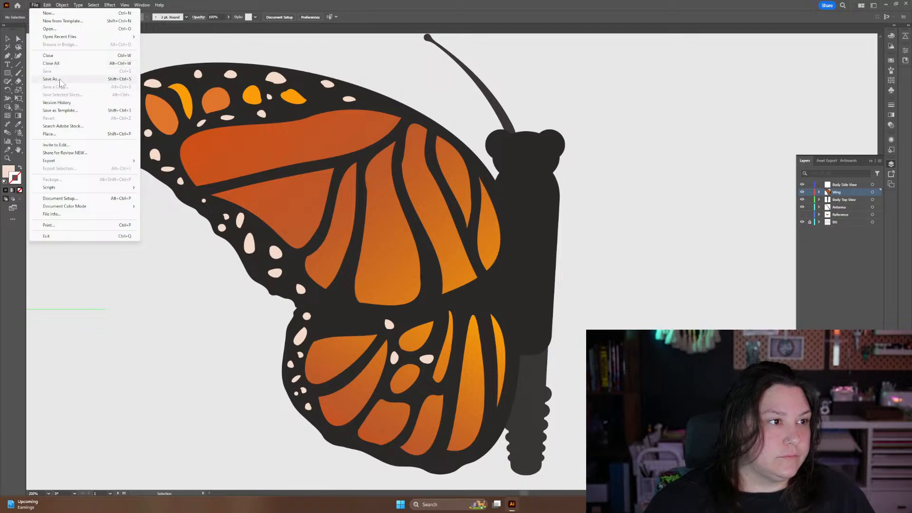
Save the document as Monarch Butterfly.ai in the VECTOR assets folder, replacing the existing file and accepting the Illustrator 2020 options.
click(52, 79)
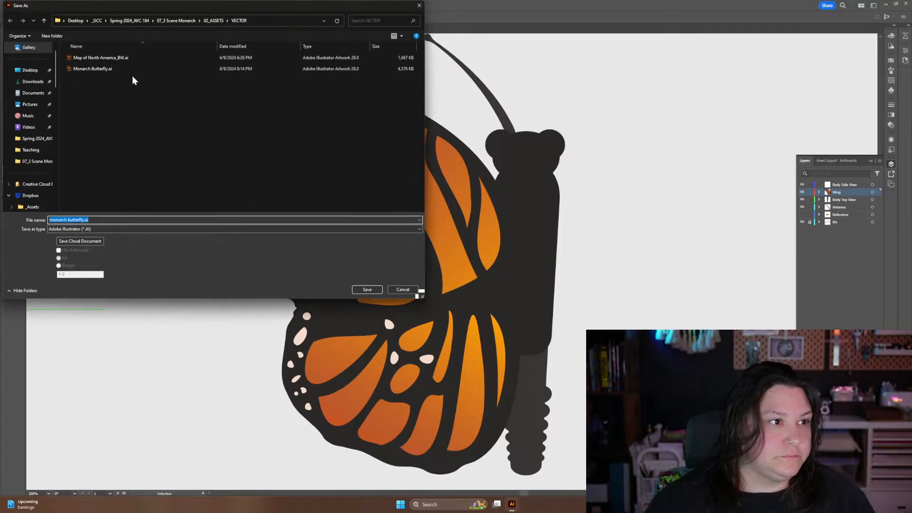
click(96, 70)
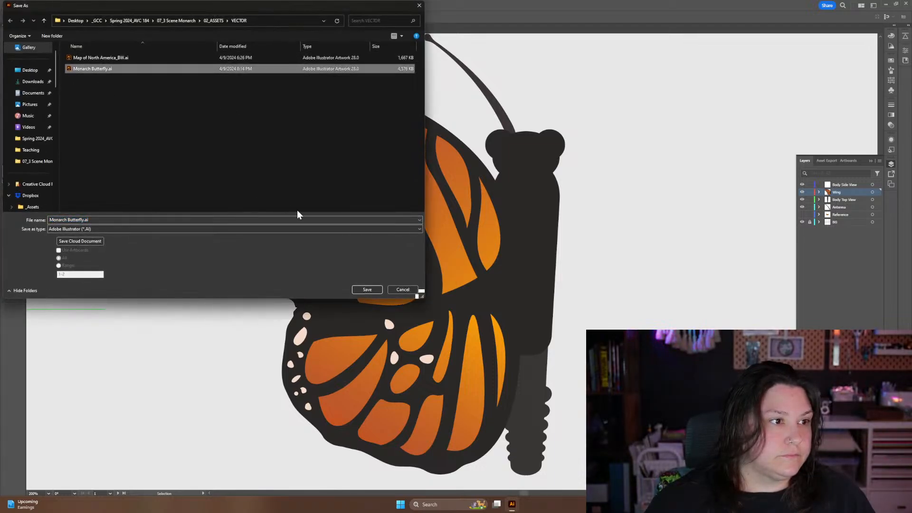
click(367, 289)
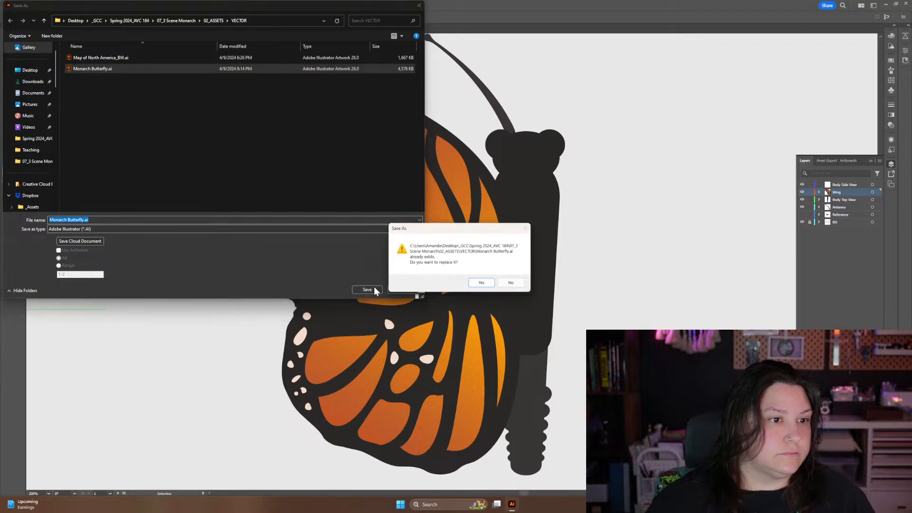
click(473, 283)
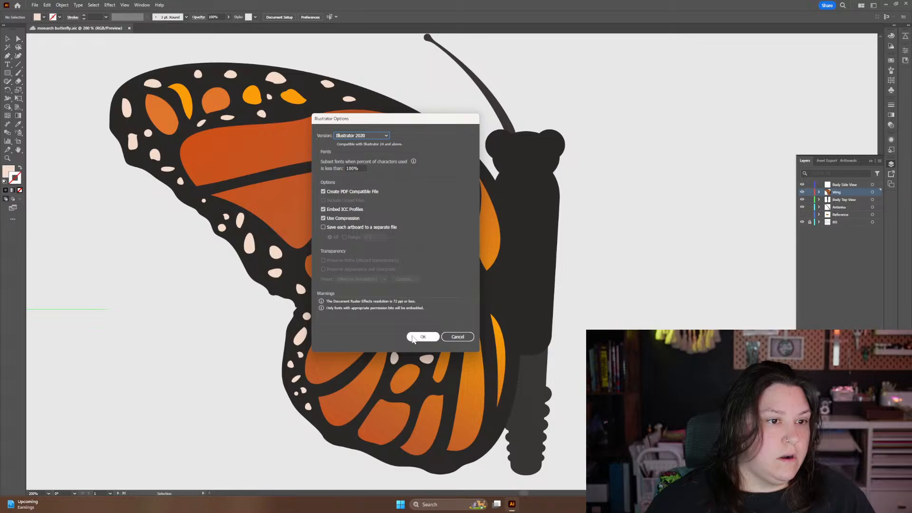
click(423, 336)
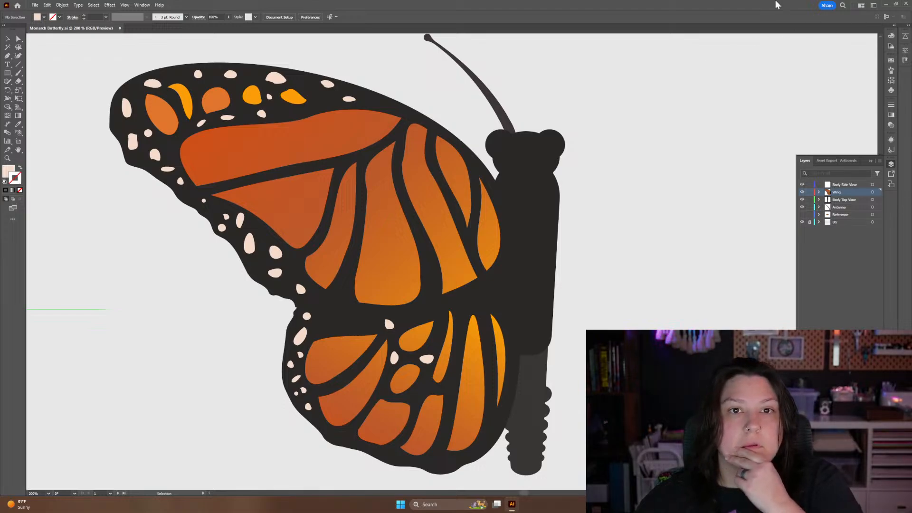
Open the 3 Scene Monarch After Effects project from _GCC > Spring 2024_AVC 184 > 07_3 Scene Monarch > 01_AE.
click(887, 4)
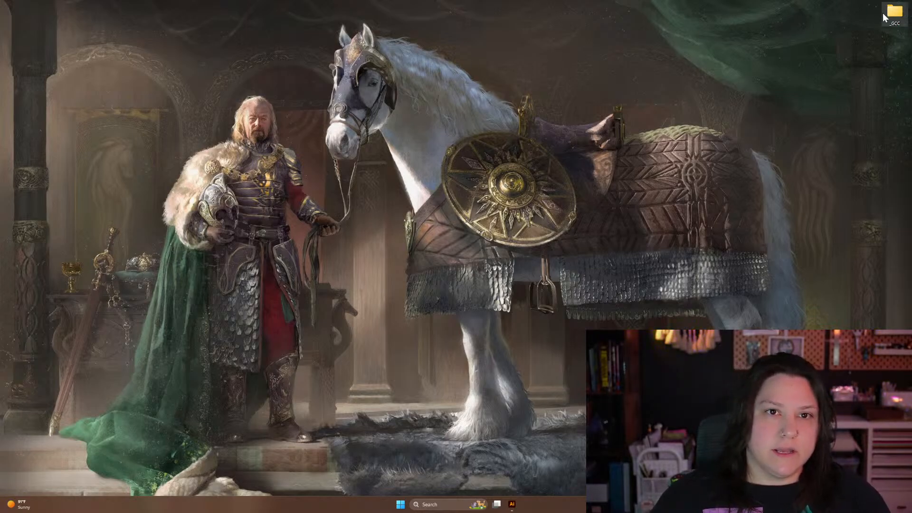
double_click(895, 14)
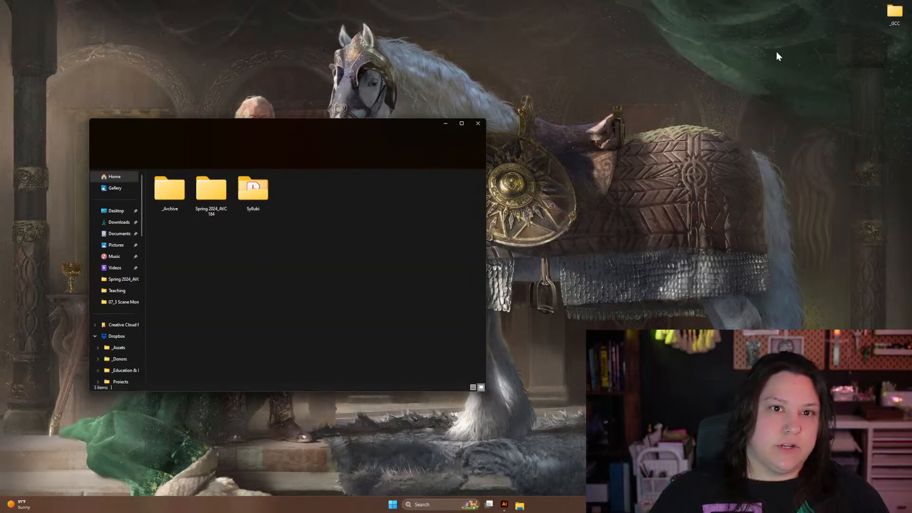
drag(329, 127, 516, 109)
double_click(395, 171)
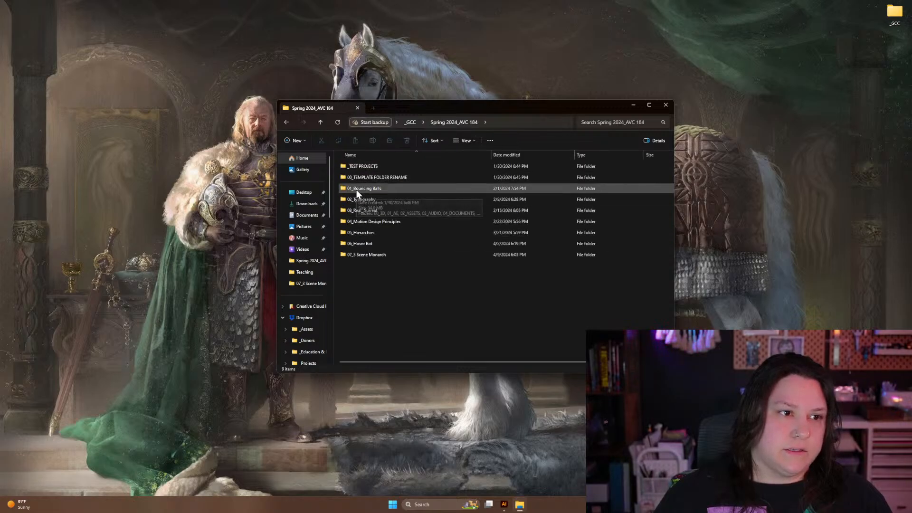
double_click(364, 255)
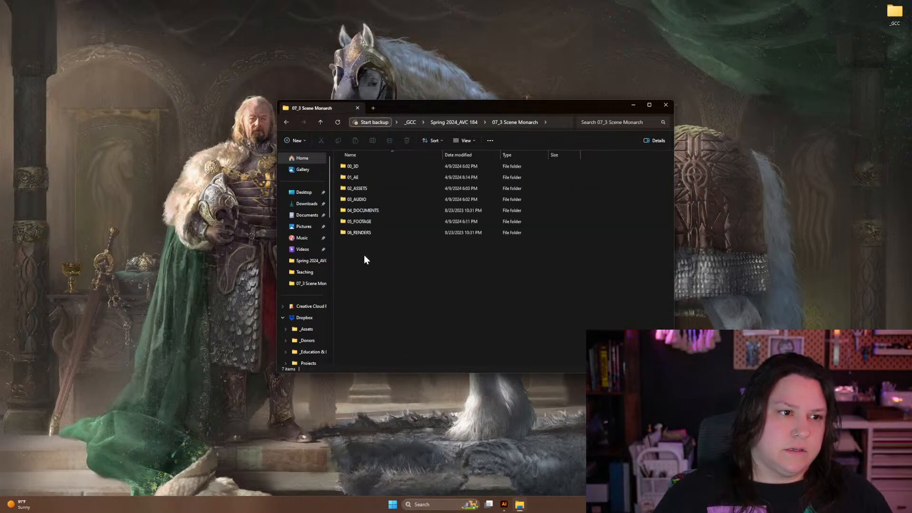
double_click(356, 177)
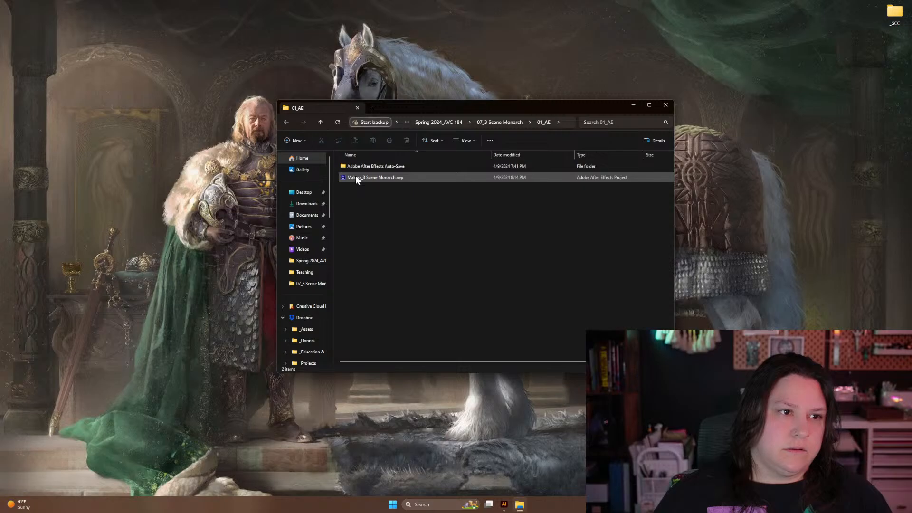
double_click(356, 177)
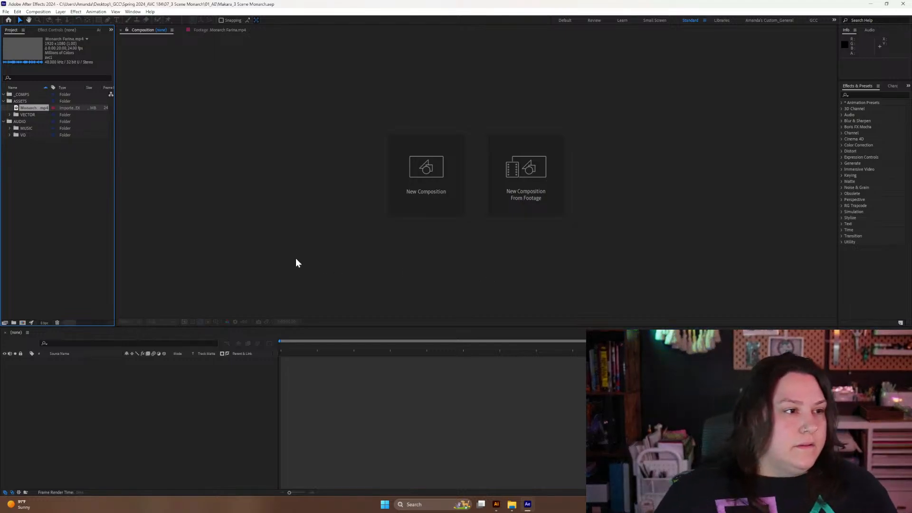
Review the project's imported assets by examining the ASSETS, MUSIC, VO and VECTOR folders.
click(5, 101)
click(4, 102)
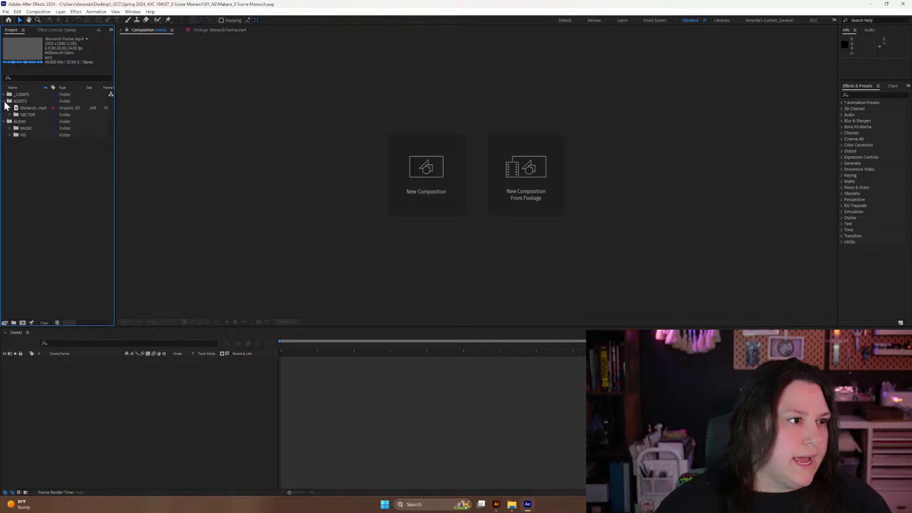
click(18, 108)
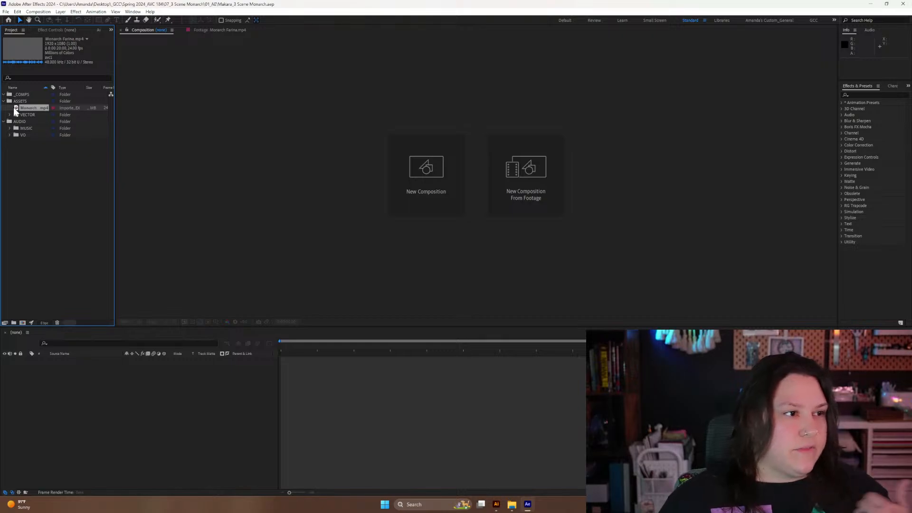
click(10, 131)
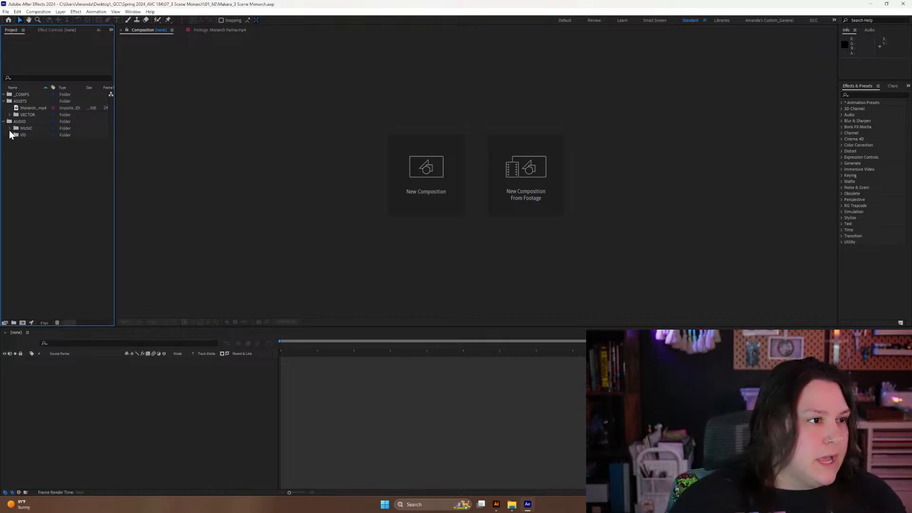
click(10, 128)
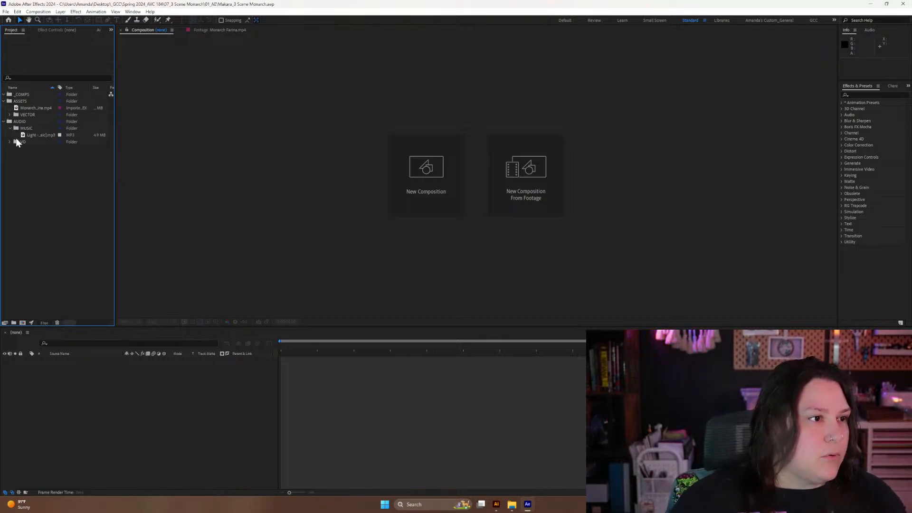
click(10, 142)
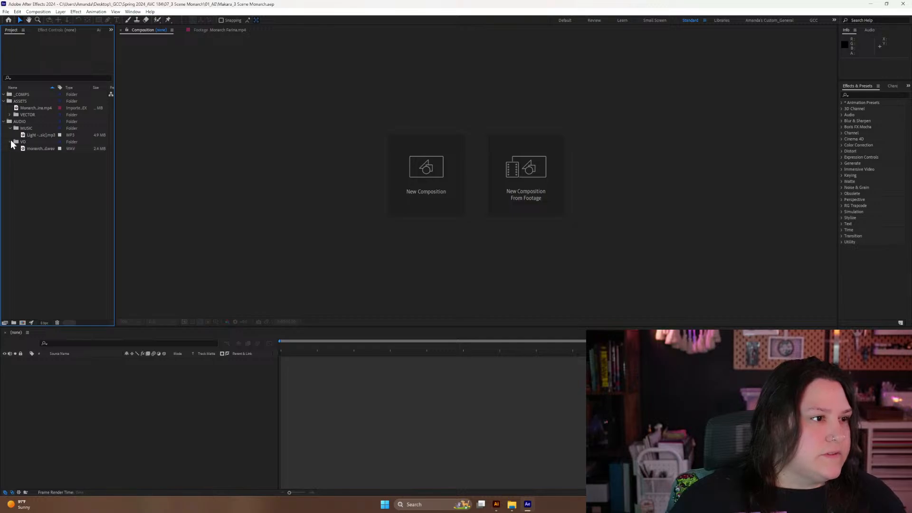
click(21, 115)
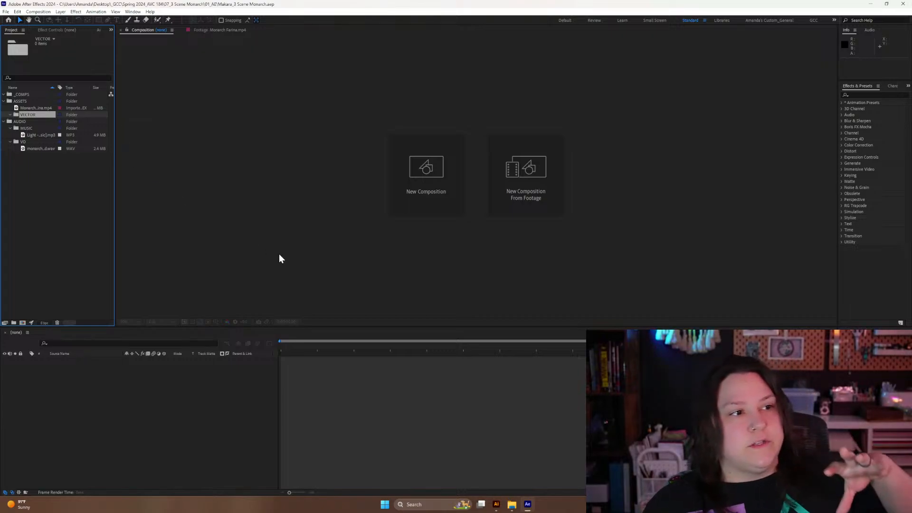
Switch to Illustrator and place a copy of the lowest cream edge spot further along the lower wing's bottom edge.
click(496, 504)
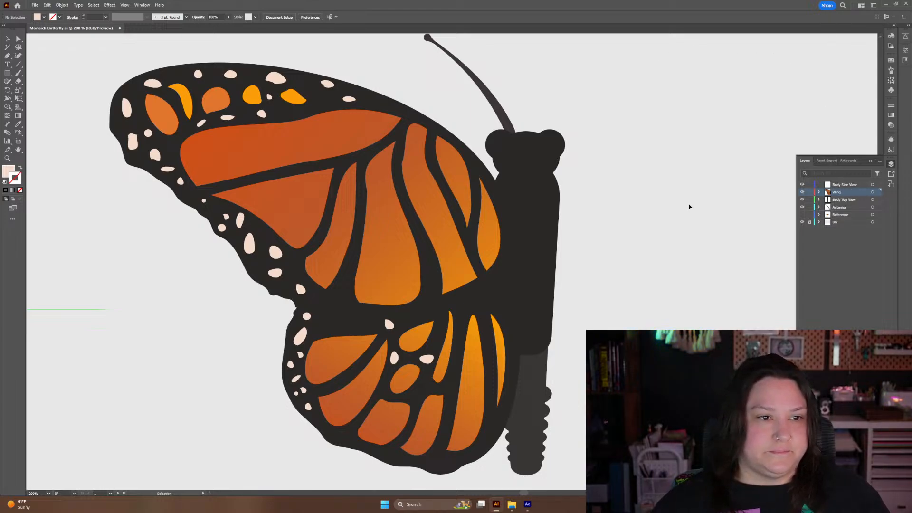
click(502, 297)
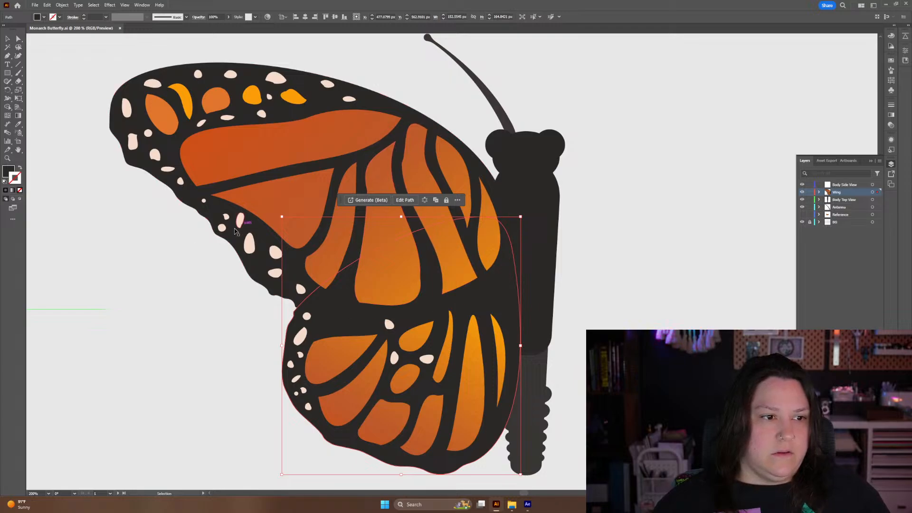
click(165, 324)
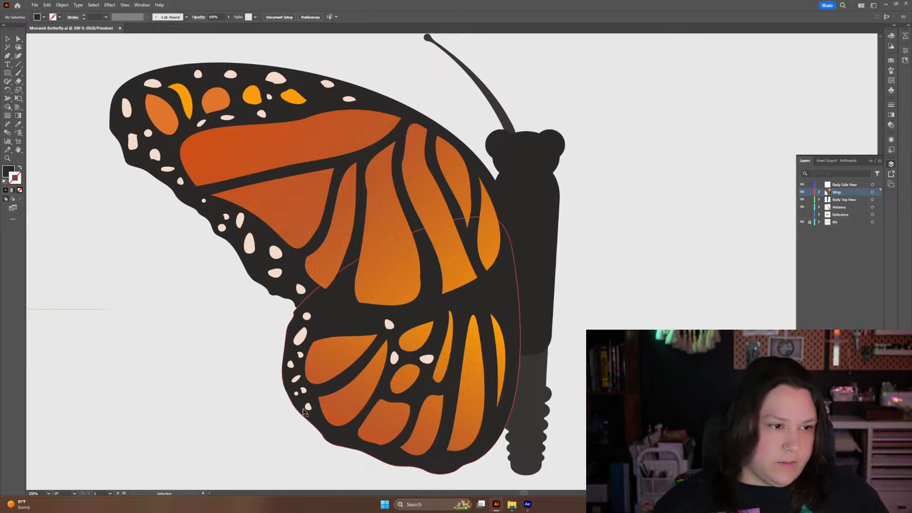
click(309, 408)
drag(309, 407, 239, 342)
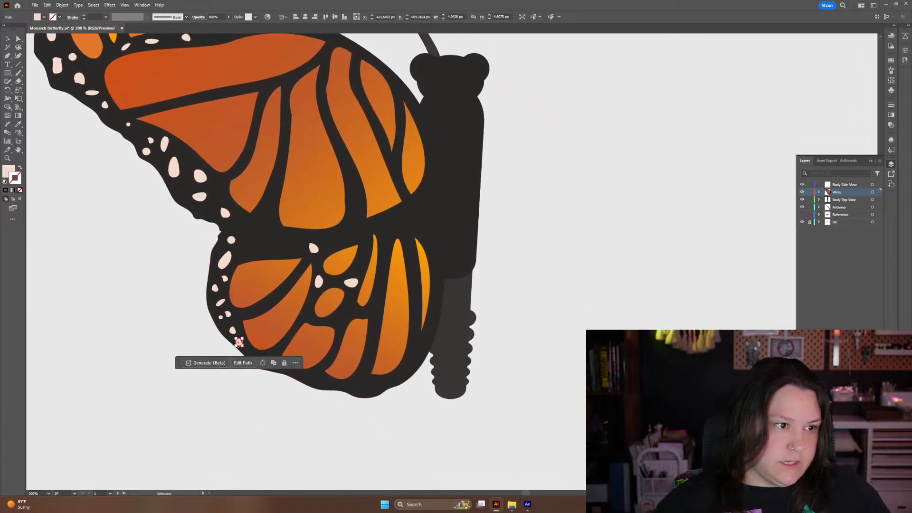
drag(239, 343, 269, 360)
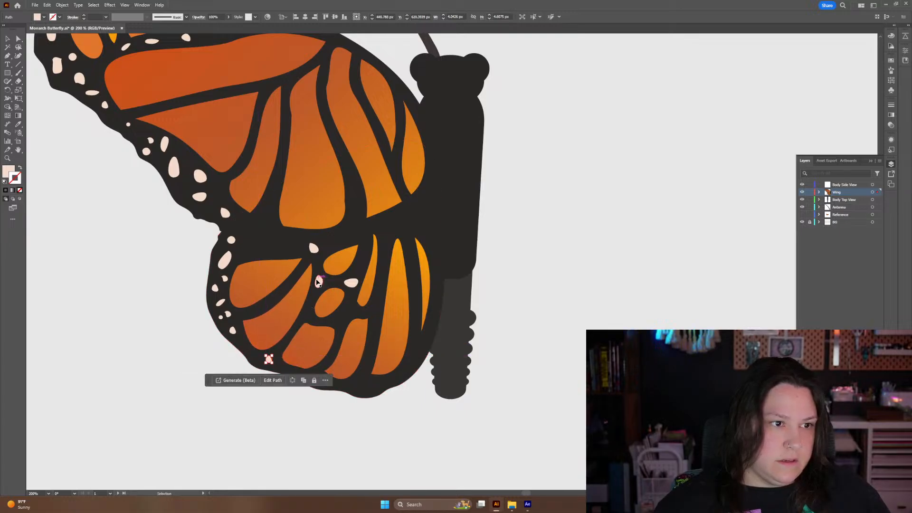
Recolor the three cream spots in the middle of the lower wing with the yellow-orange sampled from an upper wing spot.
click(319, 283)
shift+click(314, 248)
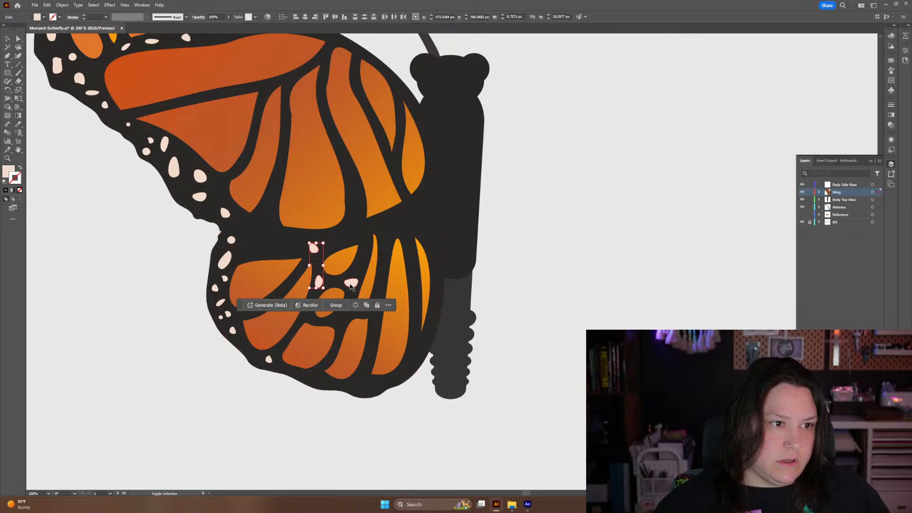
shift+click(352, 283)
drag(287, 205, 359, 274)
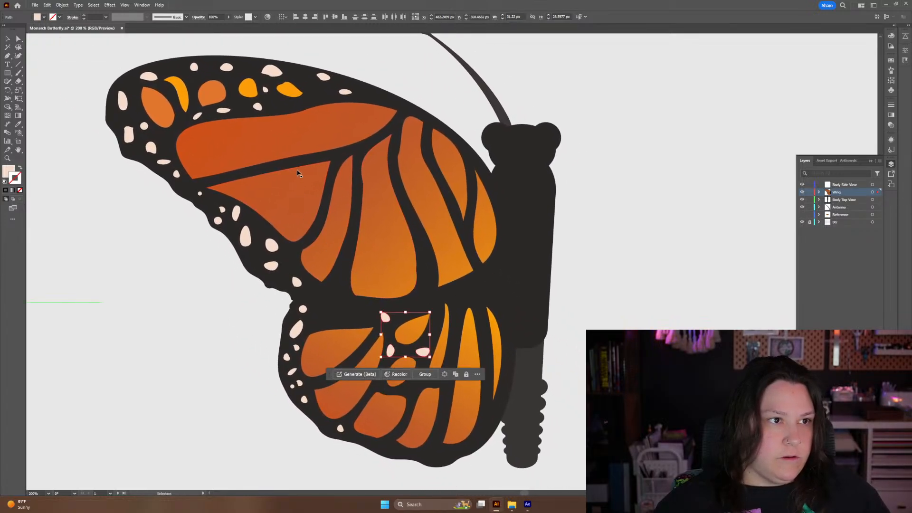
key(i)
click(246, 91)
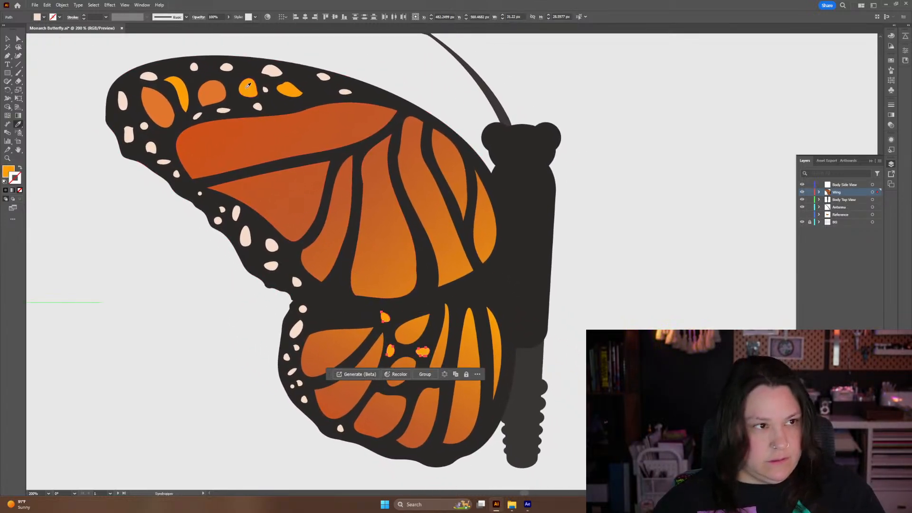
key(v)
click(590, 324)
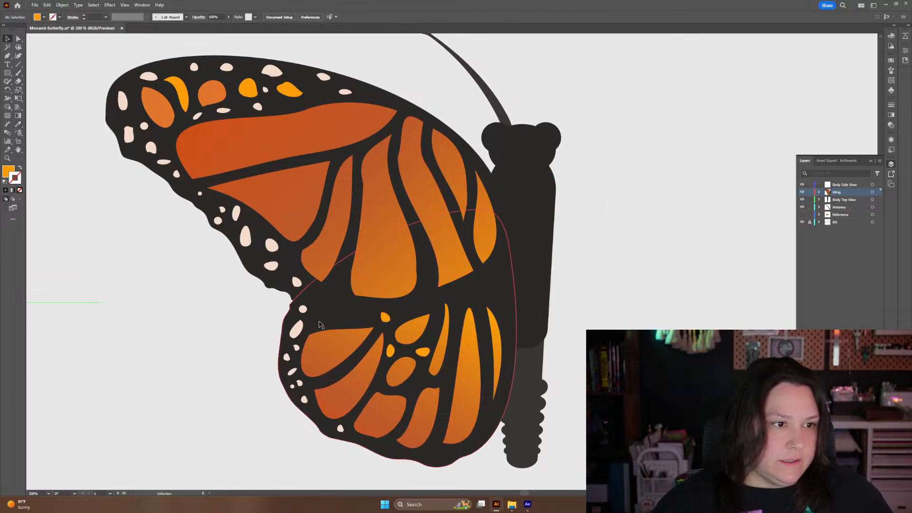
Duplicate cream spots from both wings and distribute the copies along the lower wing's bottom edge.
drag(304, 311, 384, 443)
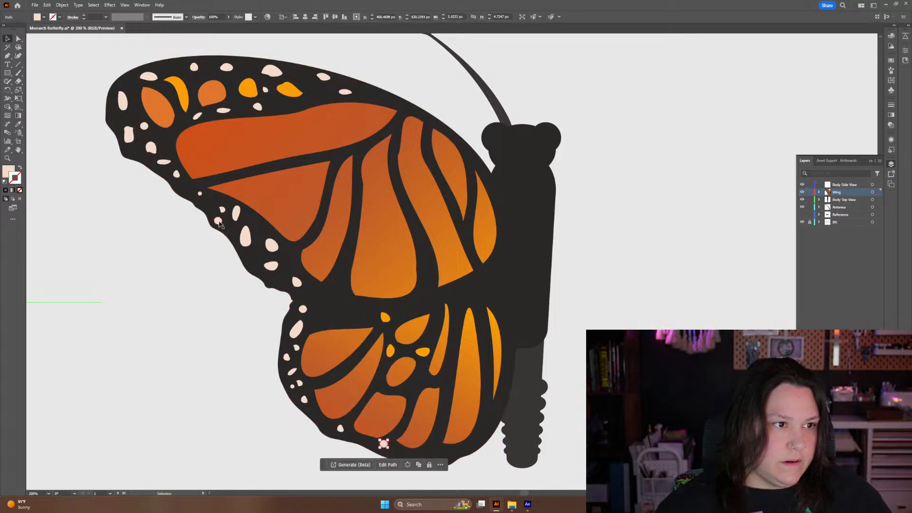
alt+drag(302, 310, 384, 447)
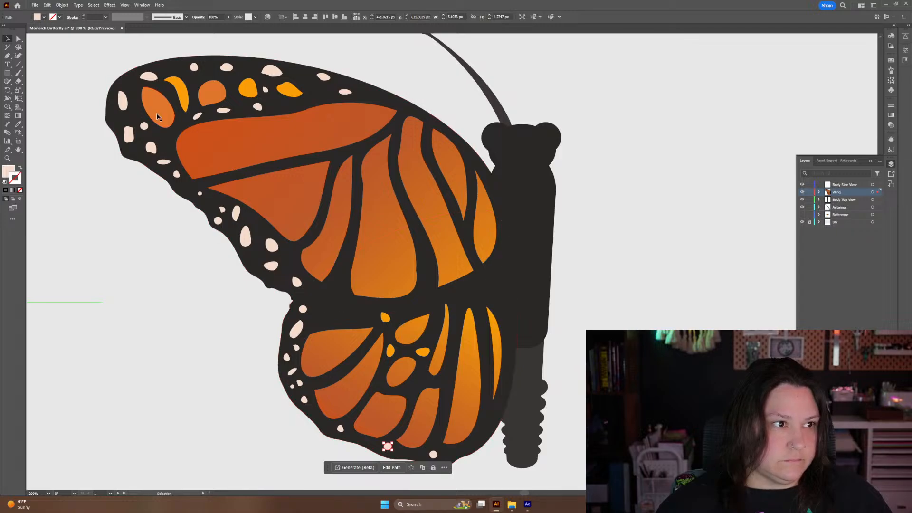
alt+drag(265, 93, 316, 415)
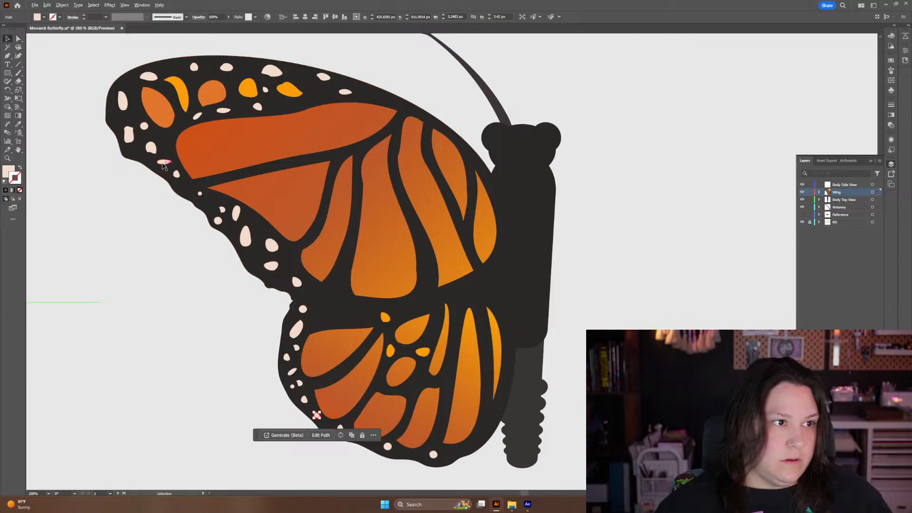
drag(164, 163, 358, 432)
click(242, 362)
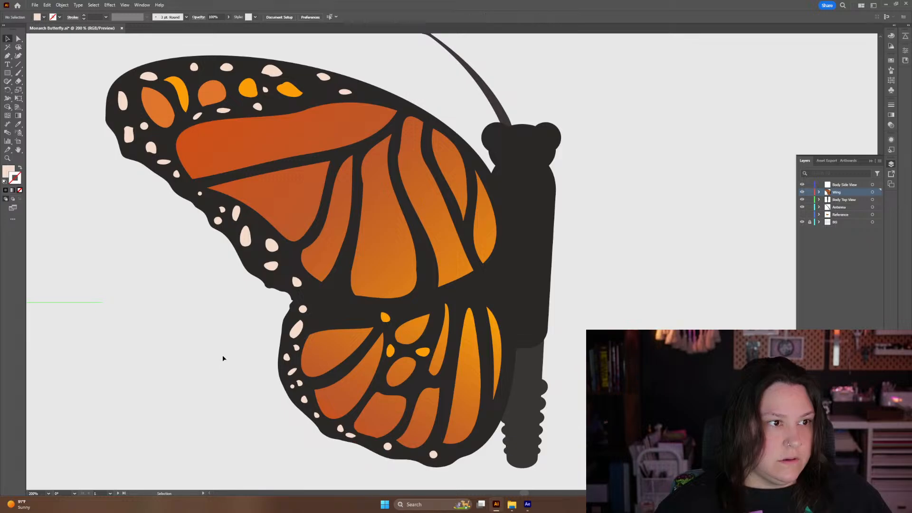
Add a slanted oval cream spot at the lower wing's bottom tip and copy it to the inner edge near the body.
drag(336, 429, 449, 463)
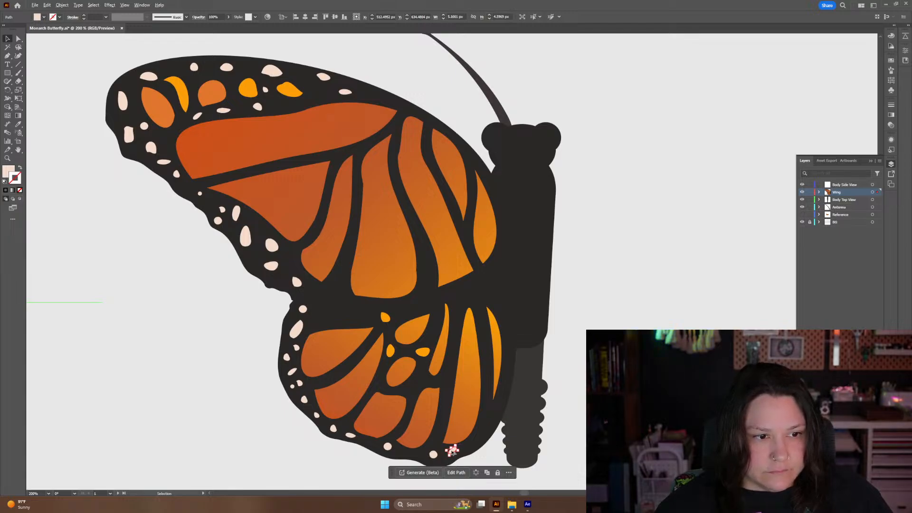
key(ctrl+=)
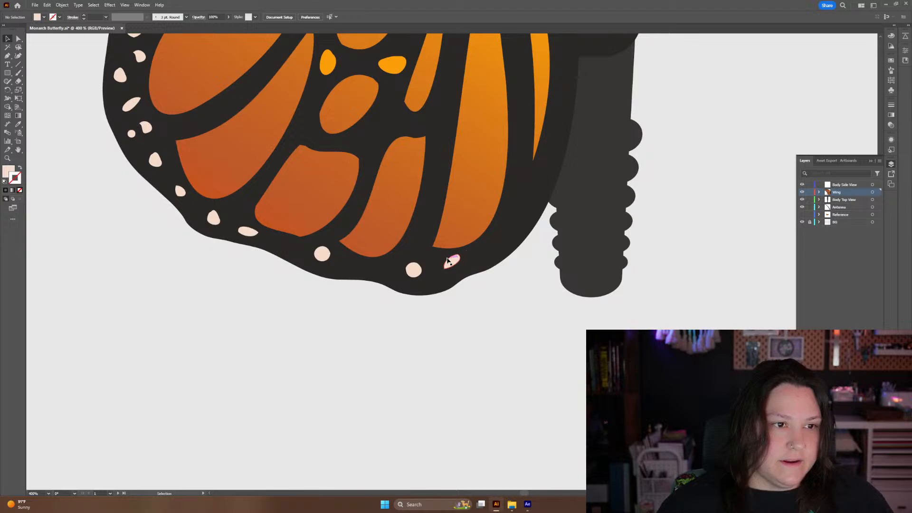
drag(454, 261, 535, 192)
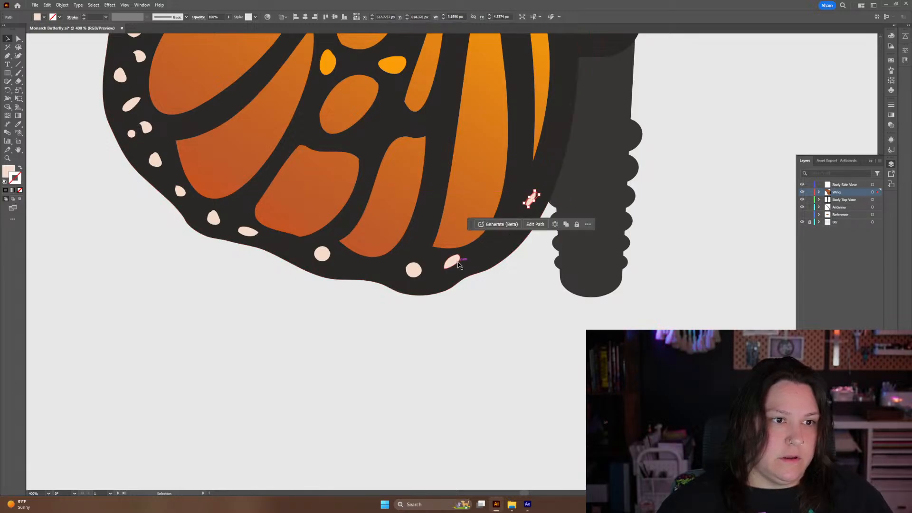
Shrink the slanted cream spot at the lower wing's bottom tip and move it closer to the neighbouring round spot.
click(457, 259)
drag(463, 261, 440, 279)
click(530, 198)
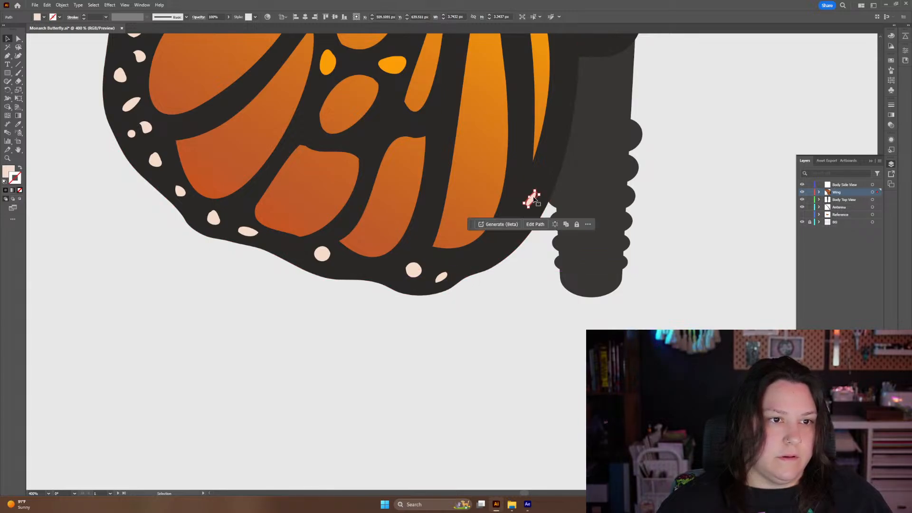
key(ctrl+shift+a)
key(ctrl+minus)
key(ctrl+minus)
key(ctrl+minus)
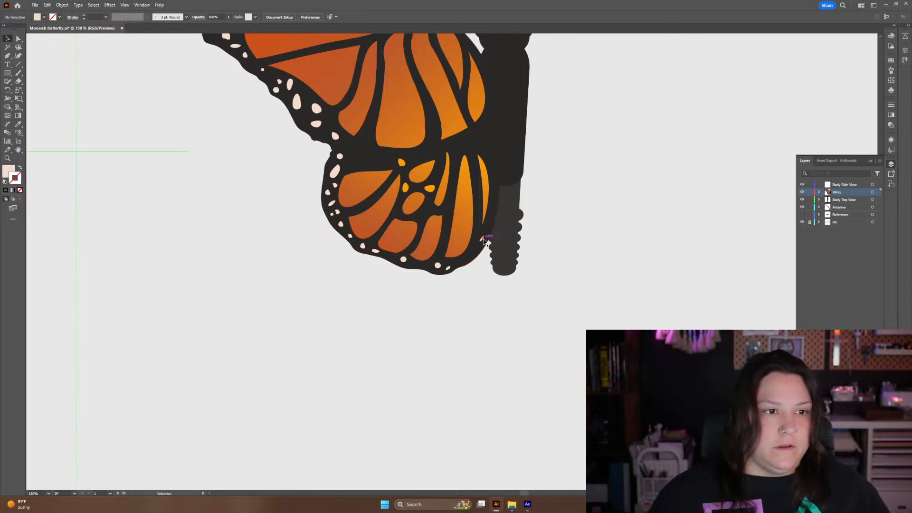
Move the slanted cream spot from the lower wing's inner edge down beside the spots at its bottom tip.
drag(482, 241, 472, 258)
click(487, 305)
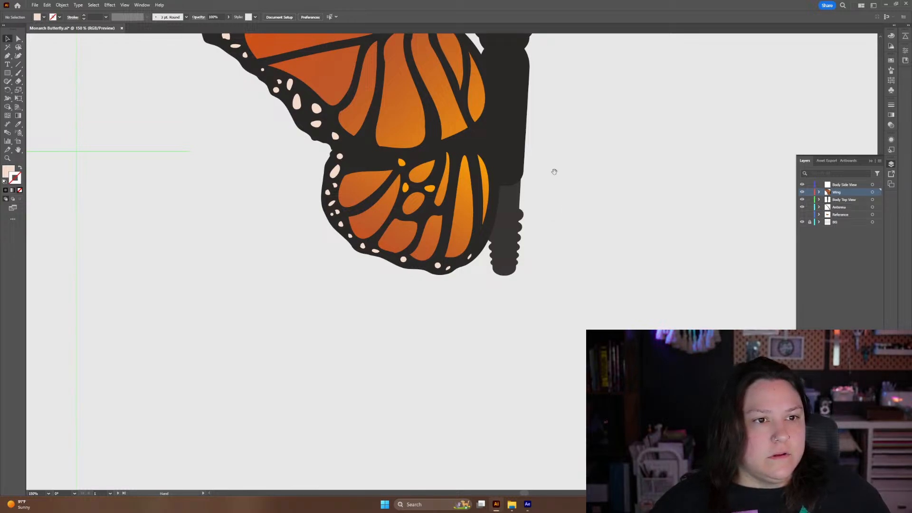
Check which artwork belongs to the Wing layer and to the body group of the whole butterfly.
drag(555, 172, 568, 312)
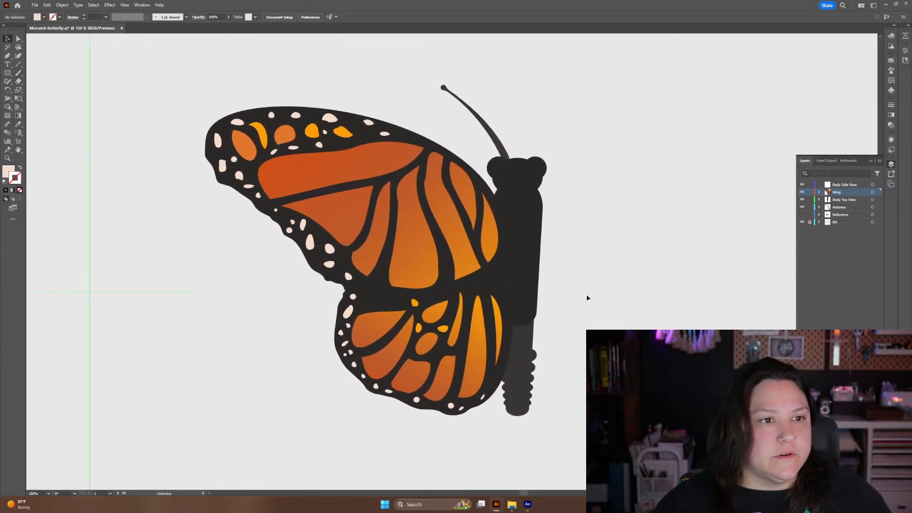
click(874, 192)
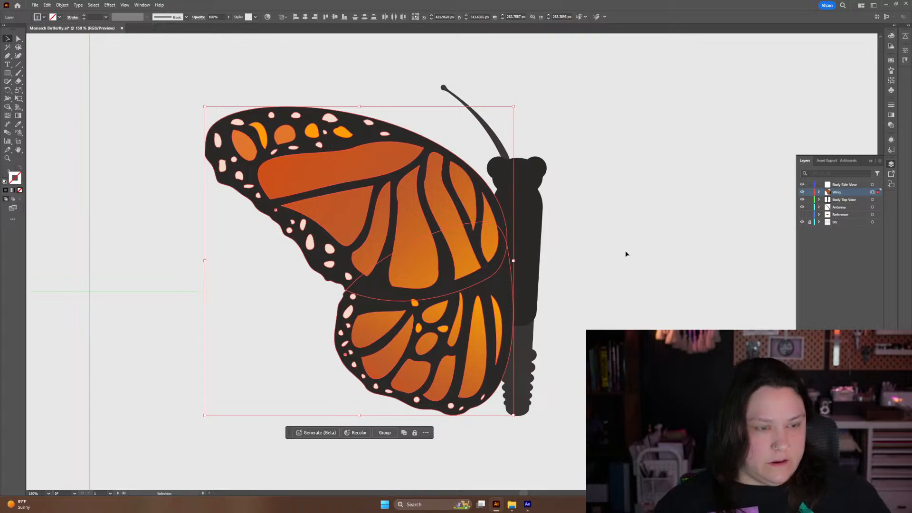
click(566, 249)
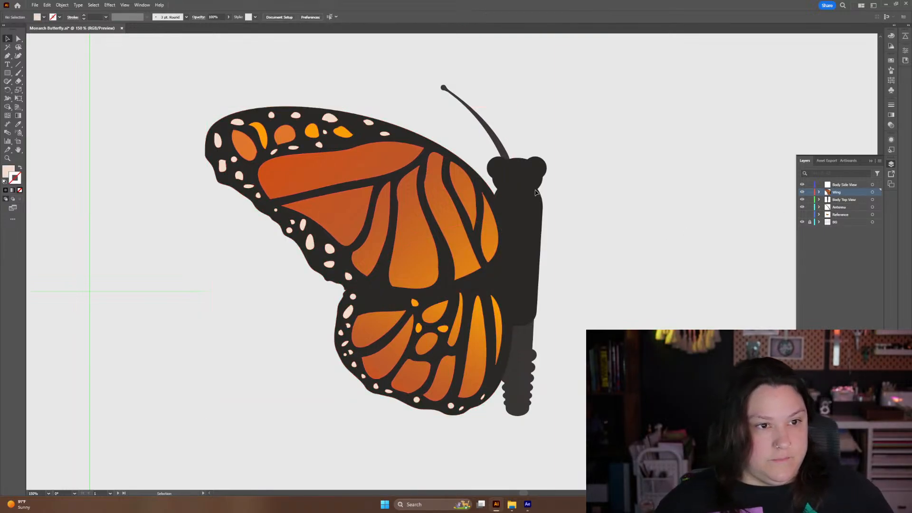
click(522, 169)
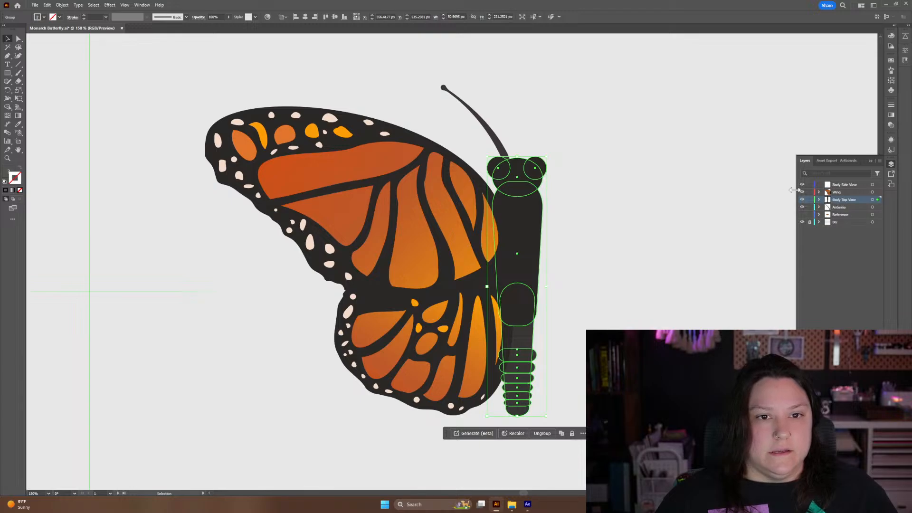
click(834, 208)
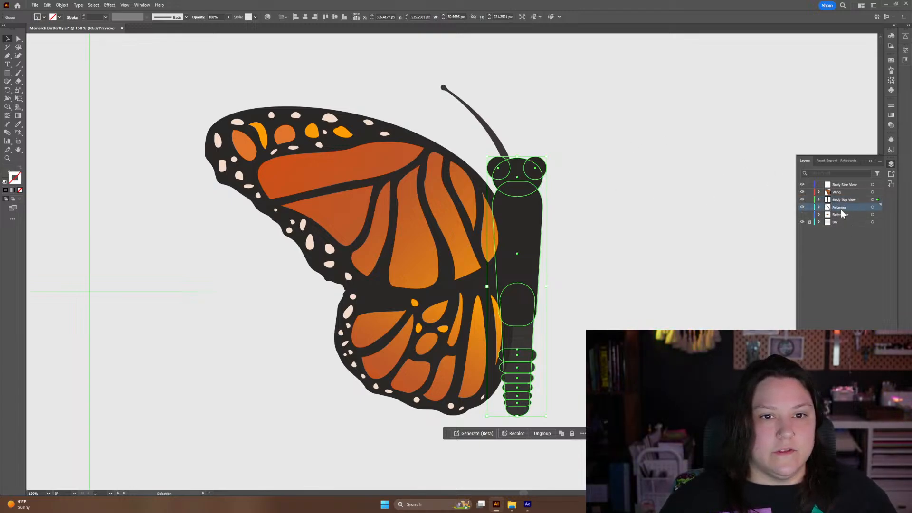
click(859, 214)
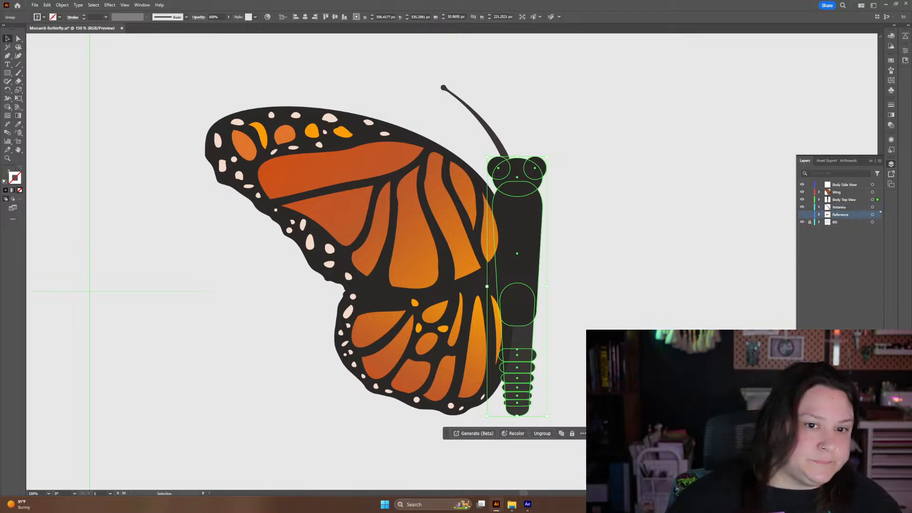
click(877, 352)
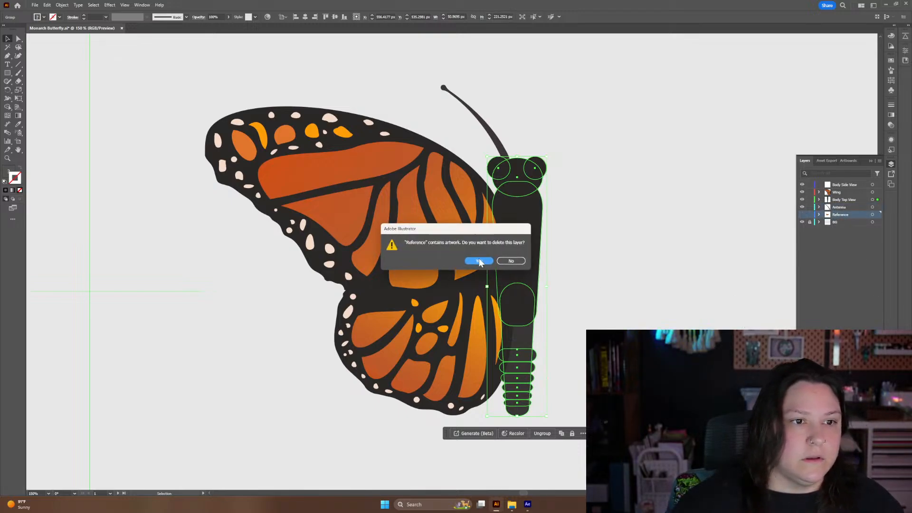
click(502, 261)
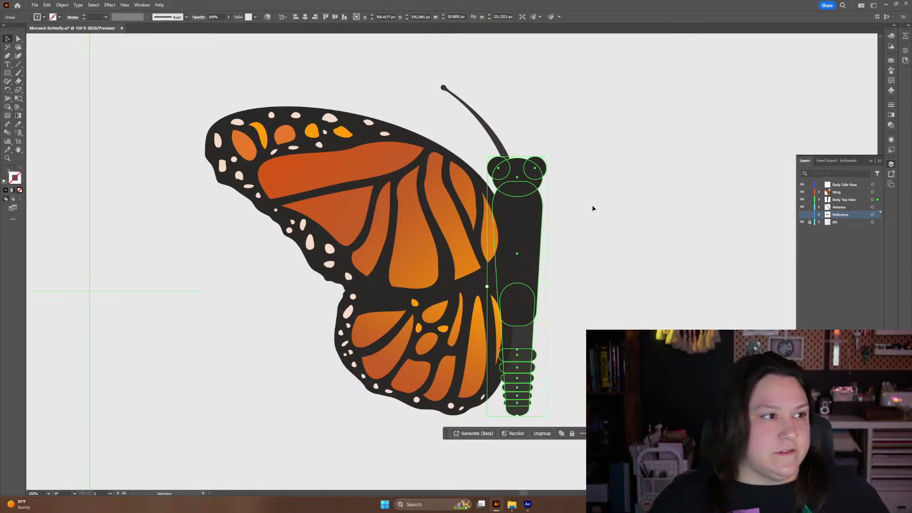
Save Monarch Butterfly.ai over the version modified outside Illustrator.
click(672, 170)
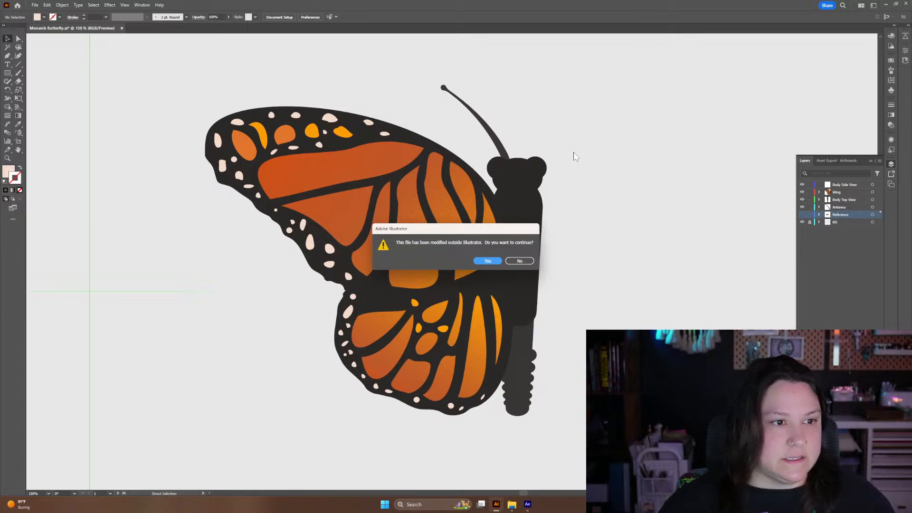
click(489, 261)
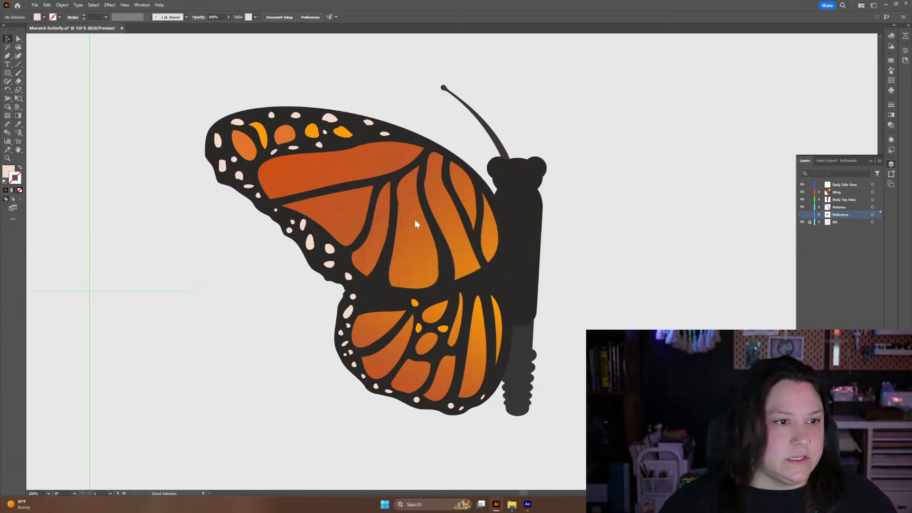
key(ctrl+s)
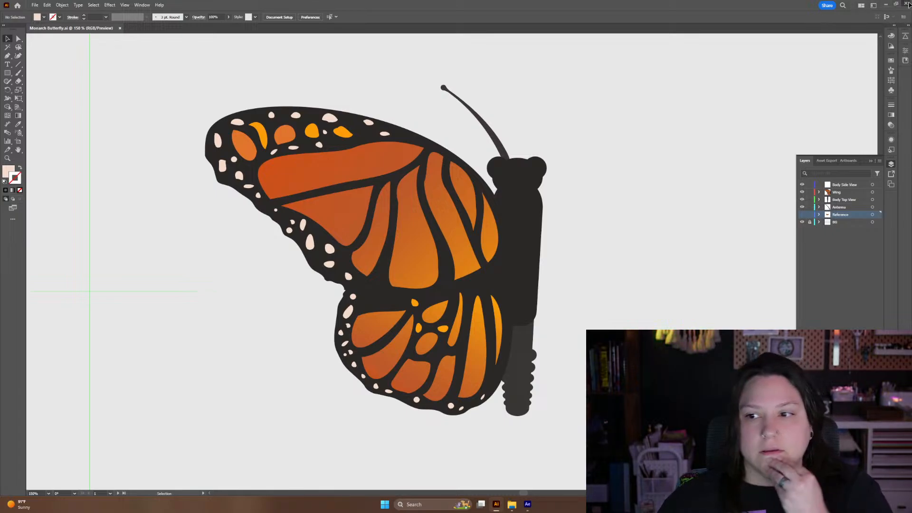
Switch to After Effects and import Monarch Butterfly.ai into the VECTOR folder as Composition - Retain Layer Sizes.
key(alt+Tab)
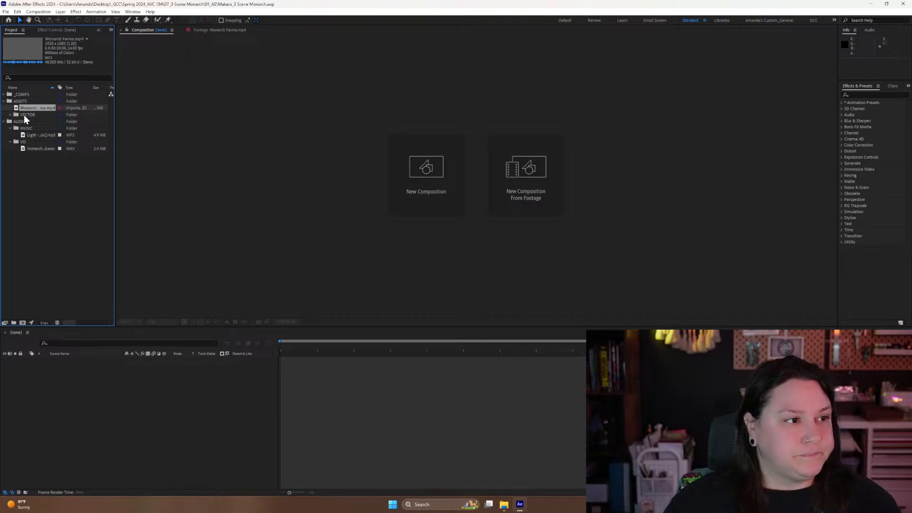
key(ctrl+i)
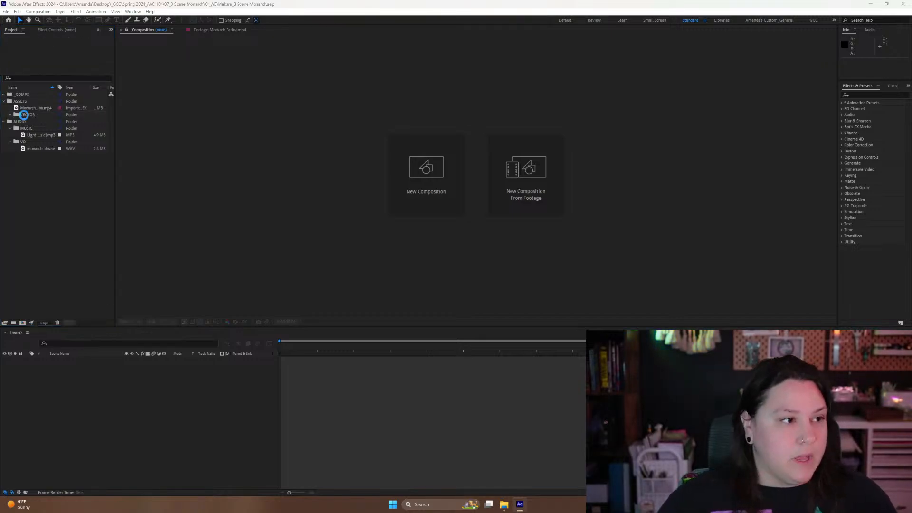
click(213, 109)
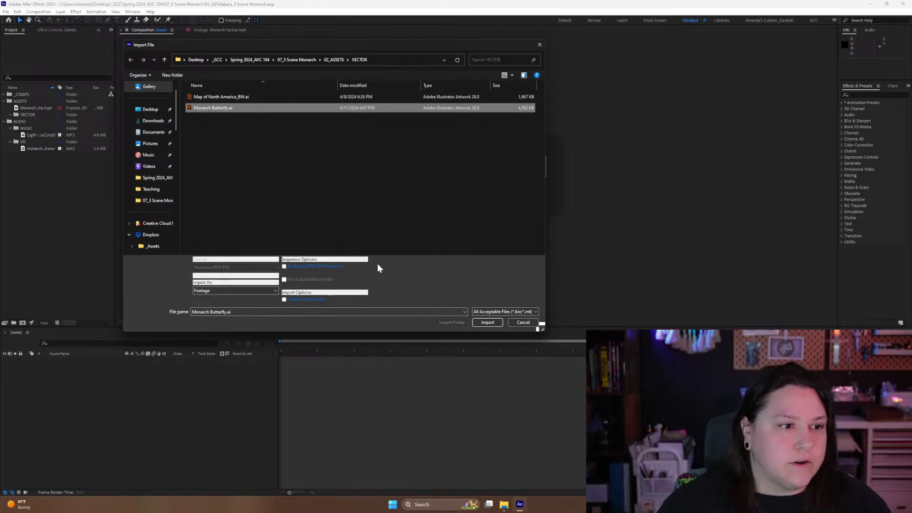
click(203, 290)
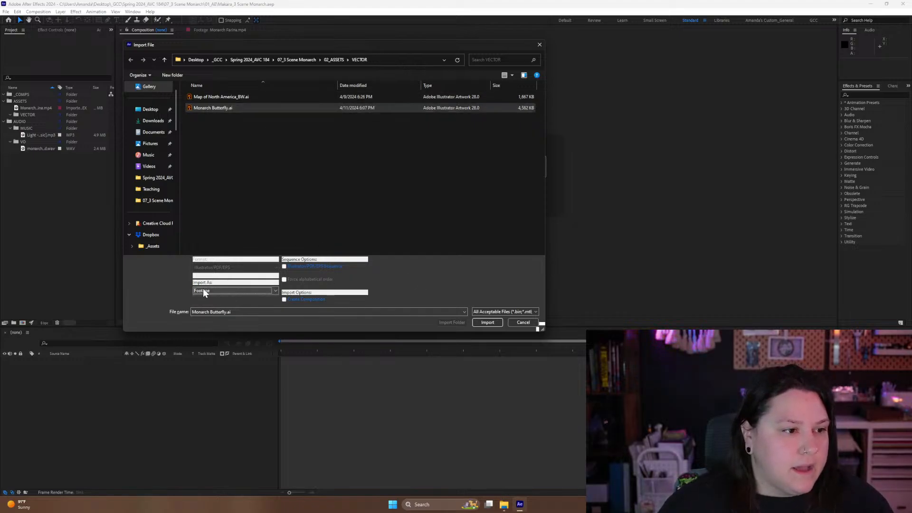
click(208, 306)
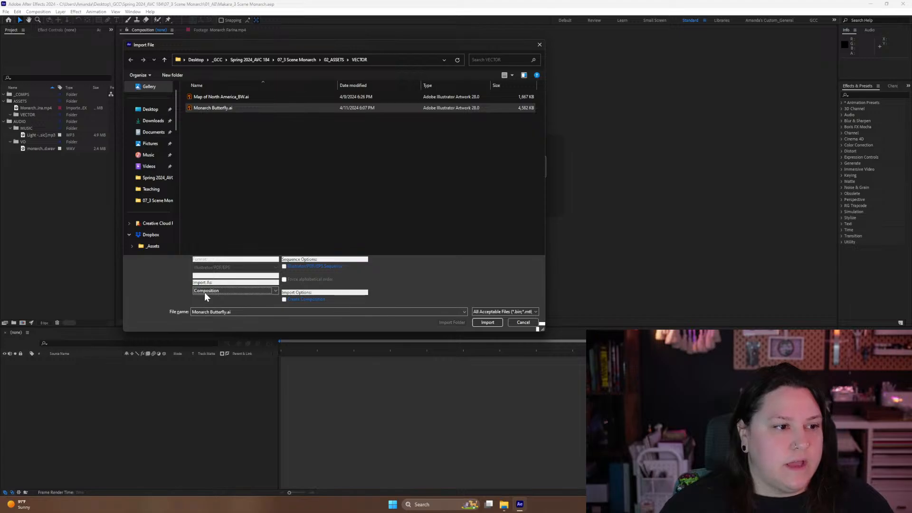
click(204, 293)
click(213, 306)
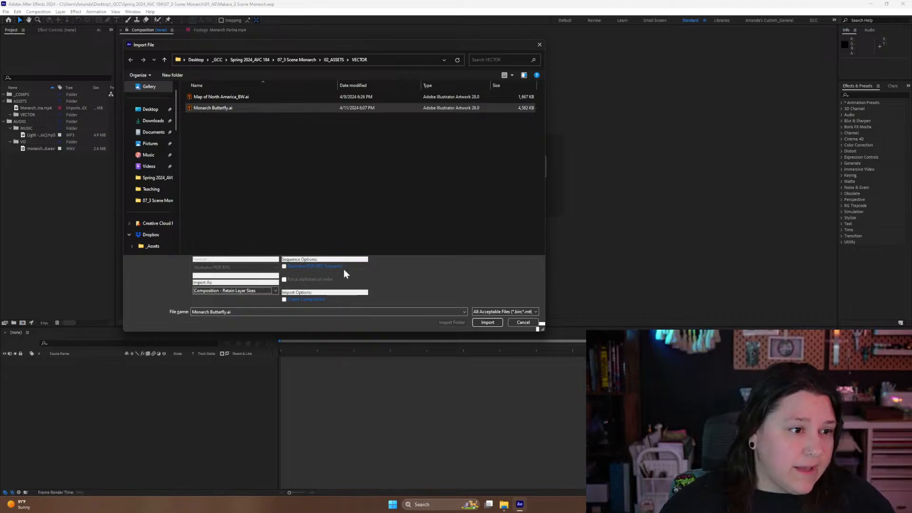
click(488, 323)
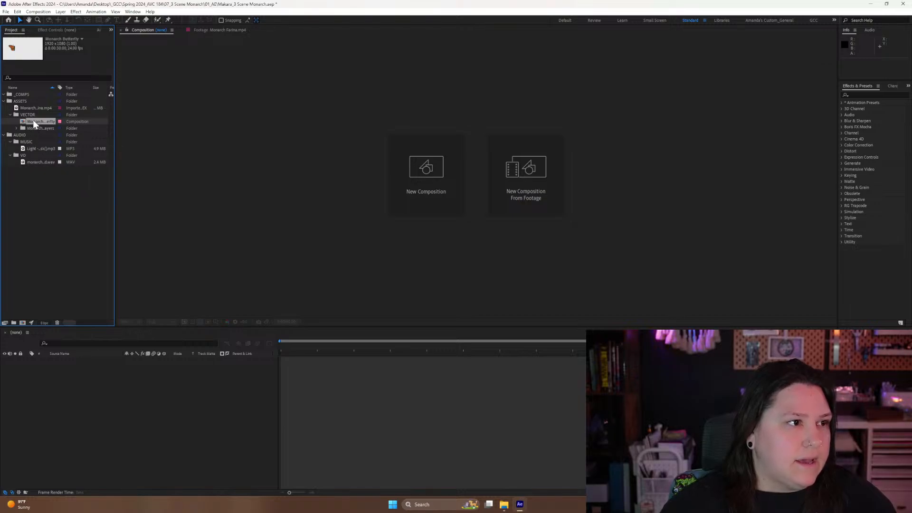
Move the Monarch Butterfly composition into the _COMPS folder and rename it Top View_Monarch Butterfly.
drag(34, 123, 5, 96)
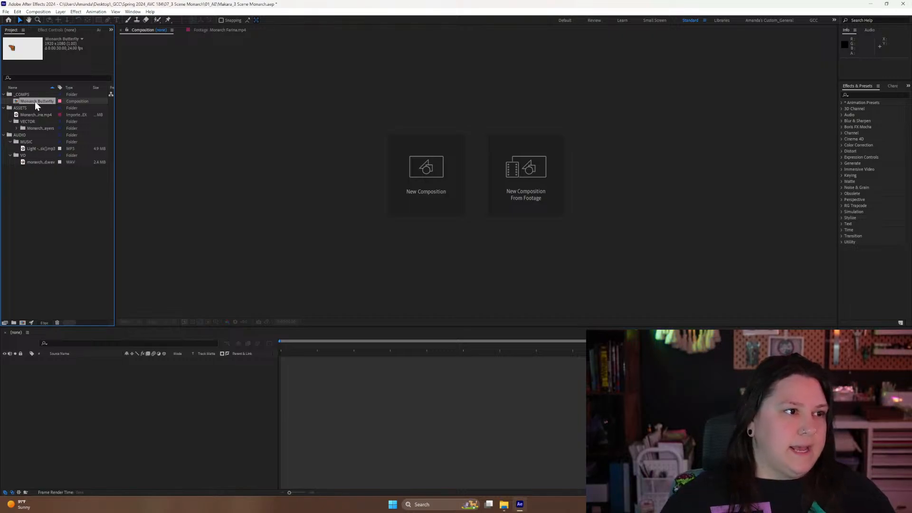
key(Return)
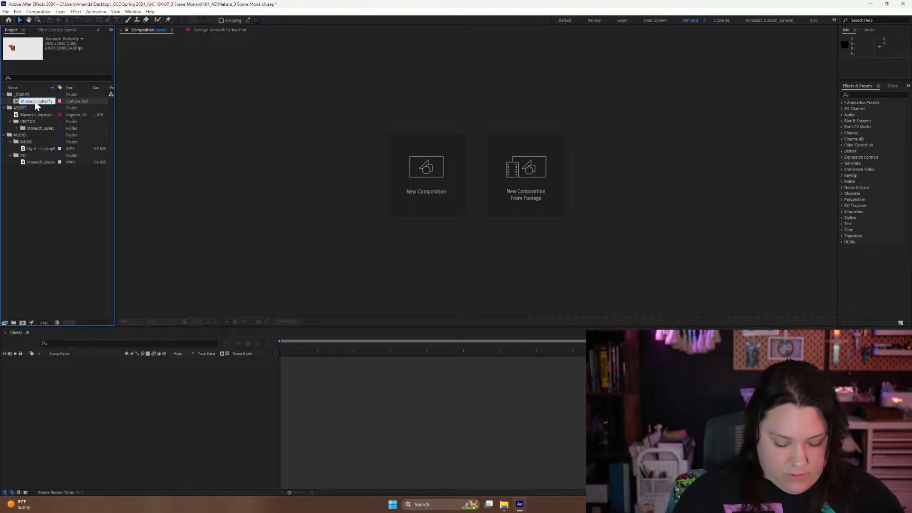
key(Home)
text(T)
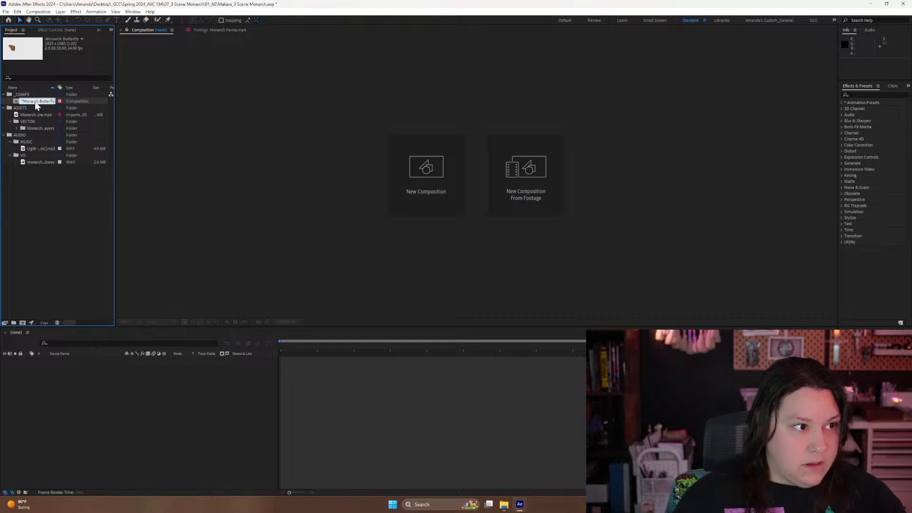
text(op )
text(View)
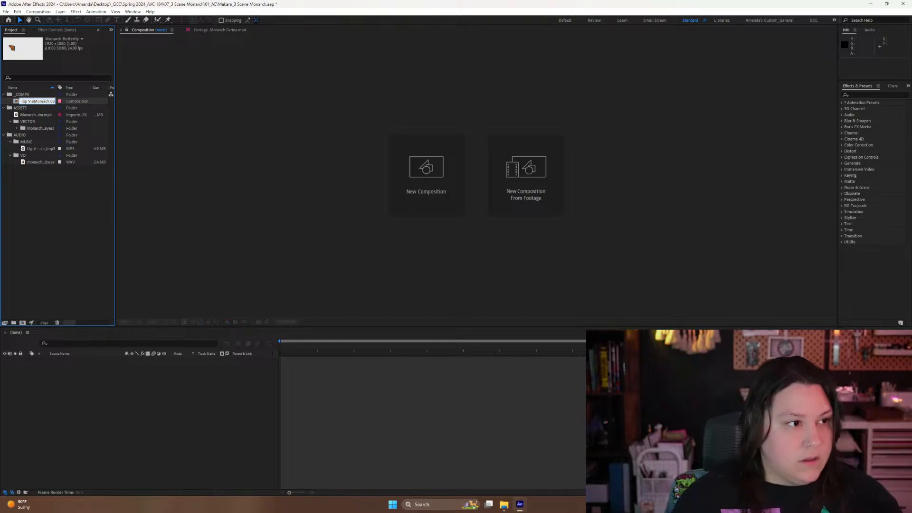
key(Return)
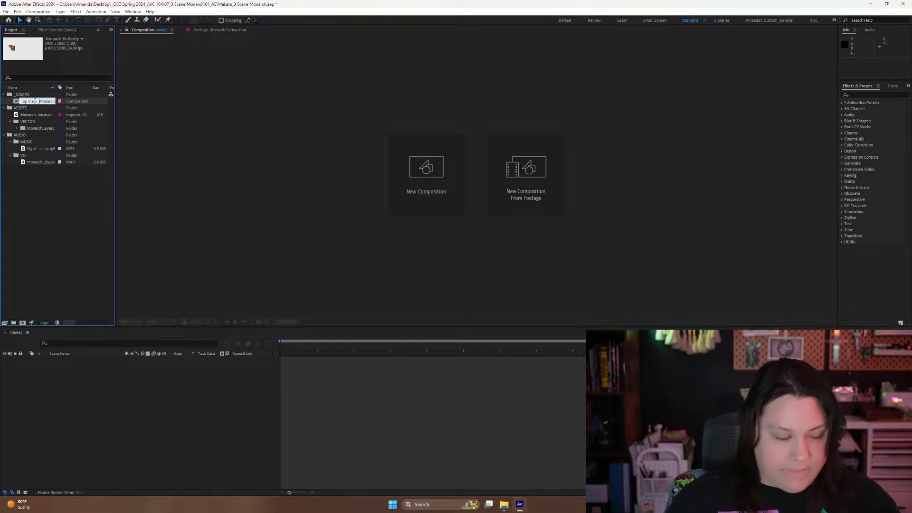
click(27, 208)
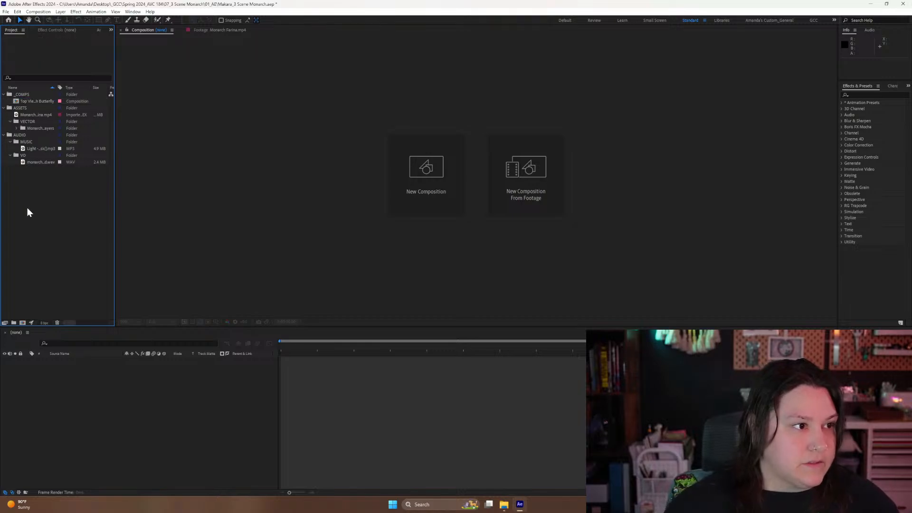
Open the Top View_Monarch Butterfly composition and delete its Reference and BG layers.
double_click(22, 101)
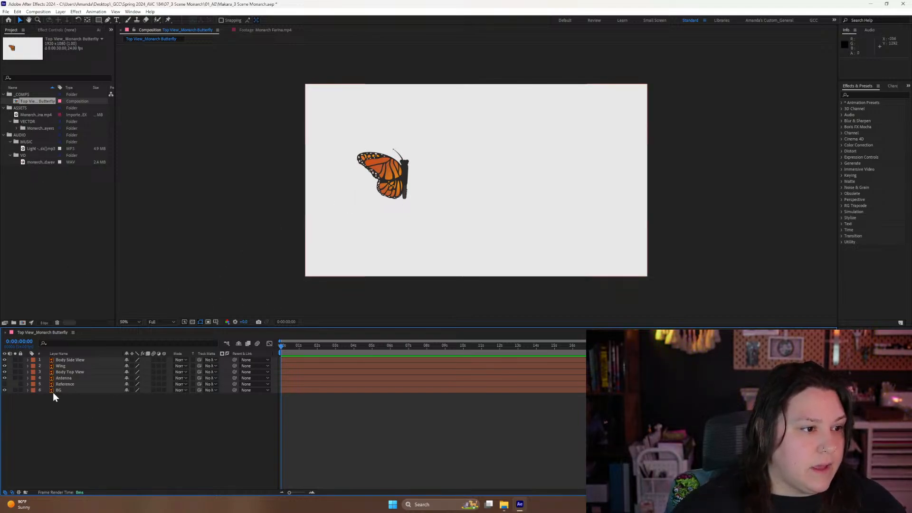
click(62, 384)
key(Delete)
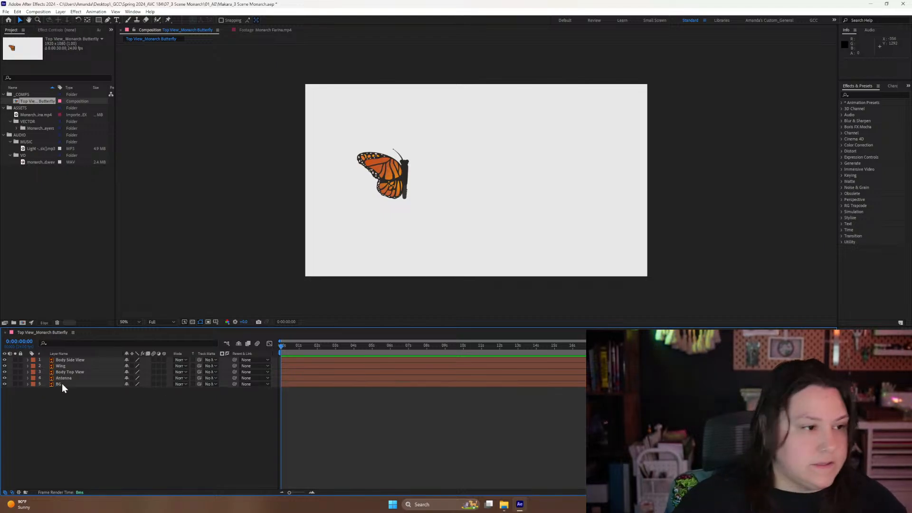
click(69, 383)
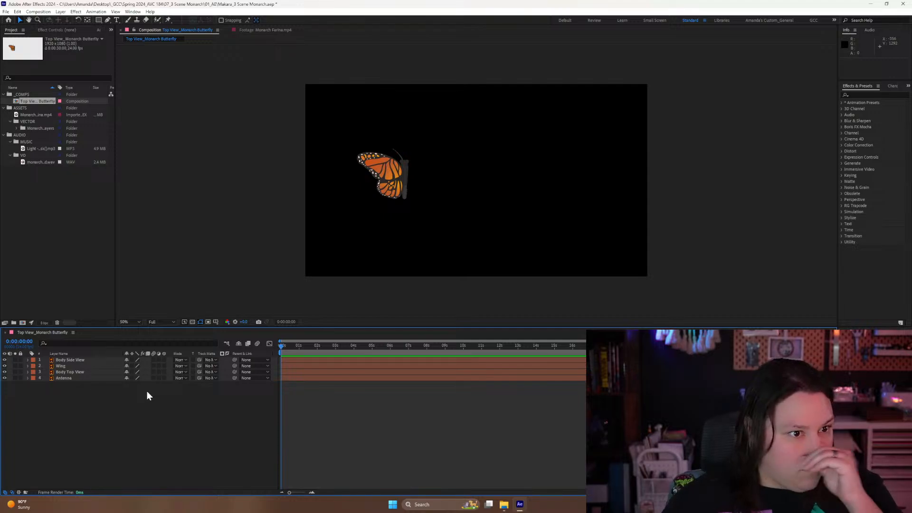
Examine which butterfly part each of the Antenna, Body Top View, Wing and Body Side View layers holds.
click(64, 378)
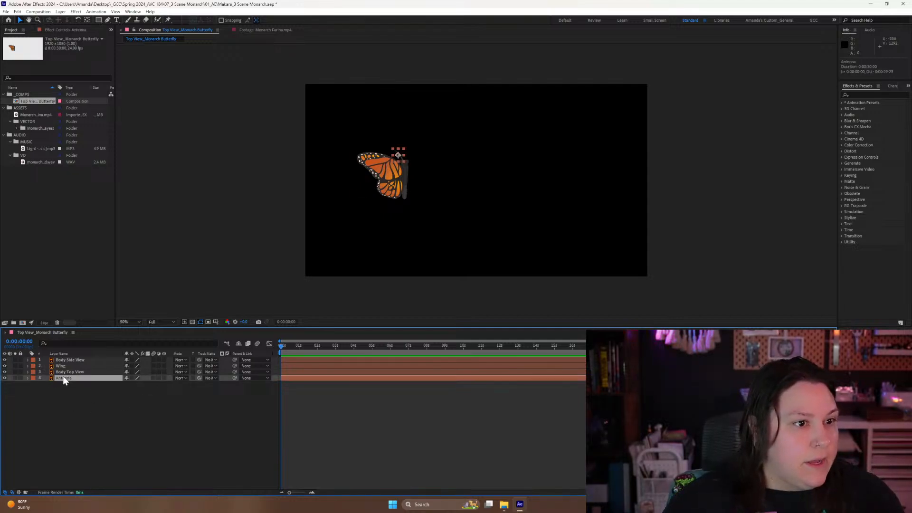
click(59, 371)
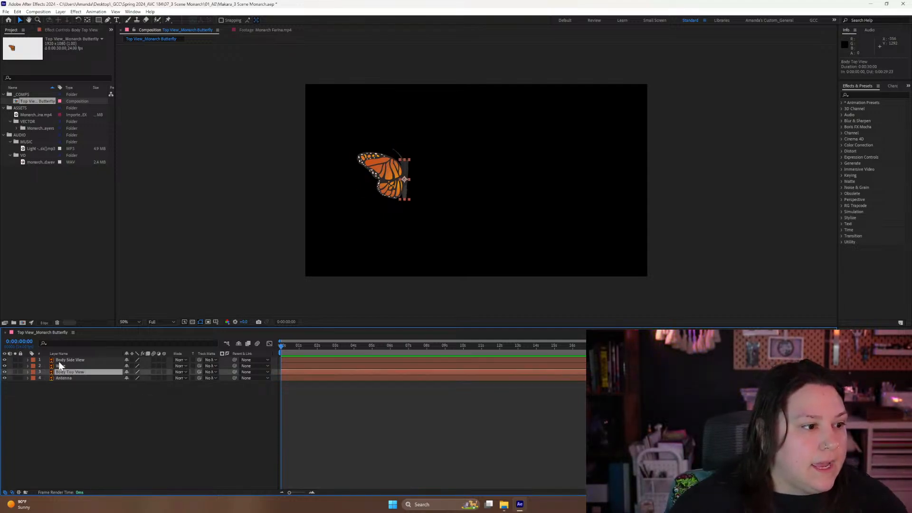
click(59, 365)
click(61, 358)
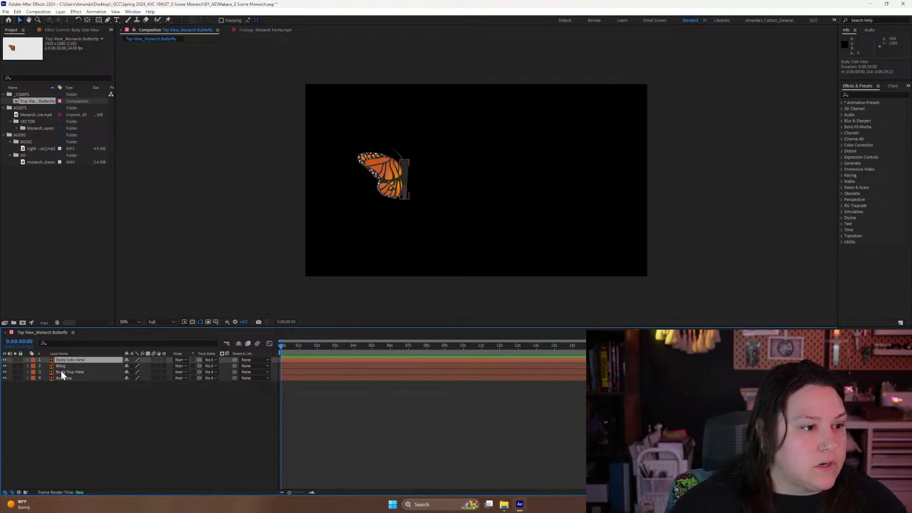
click(61, 371)
click(60, 364)
click(60, 371)
click(61, 365)
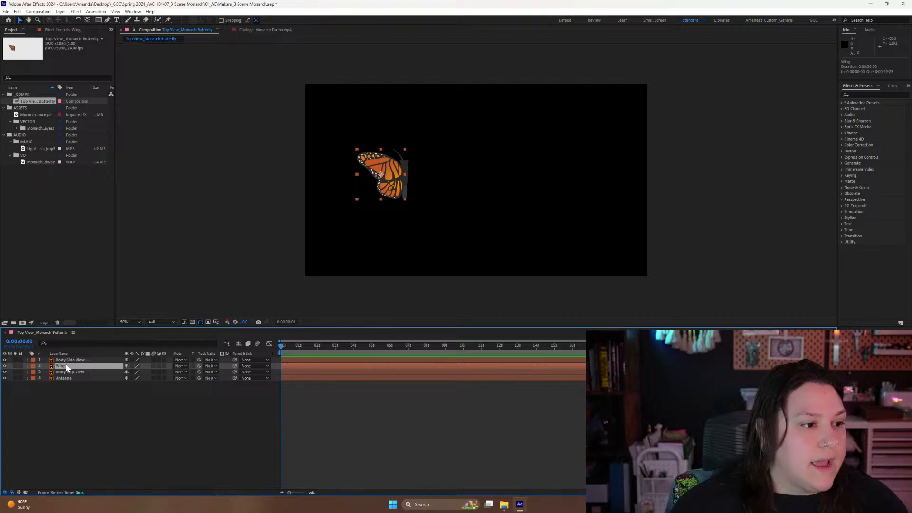
click(63, 360)
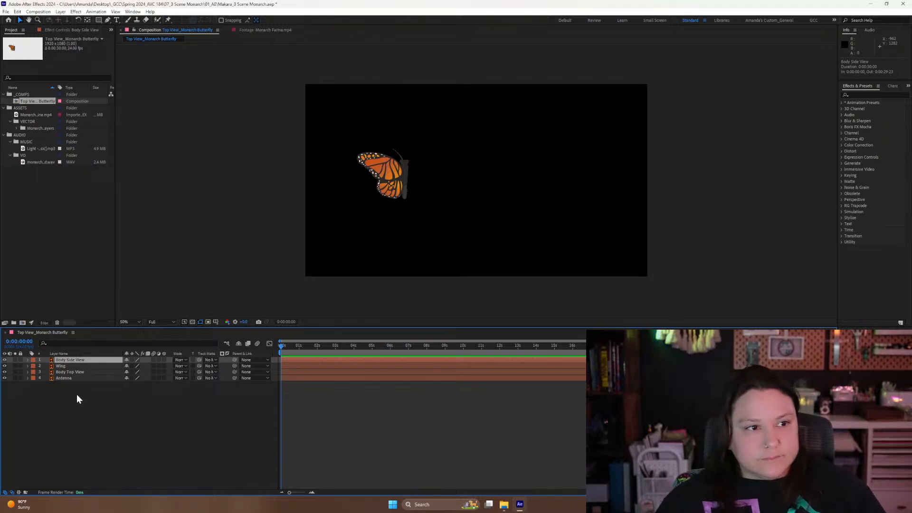
Move the Wing, Body Top View and Antenna layers together toward the composition's centre, placing the wing at about 770, 550.
drag(426, 206, 336, 134)
drag(386, 180, 451, 187)
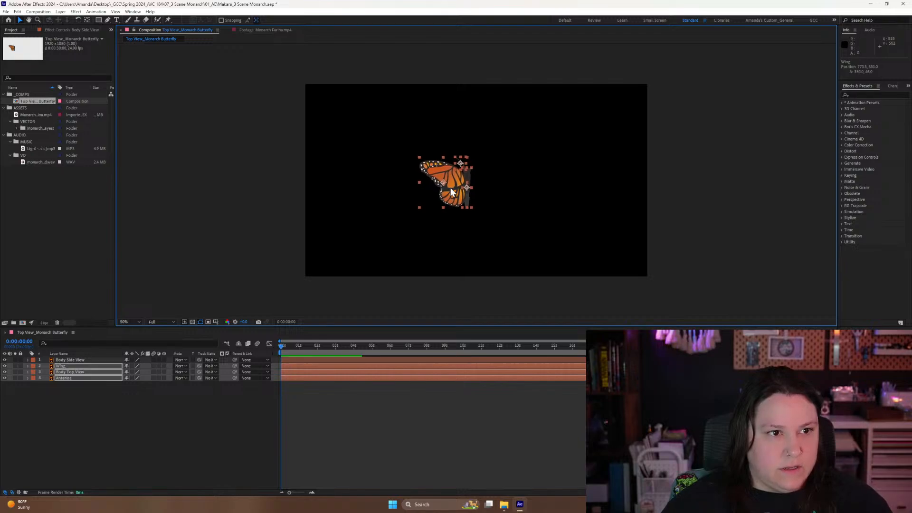
key(period)
key(period)
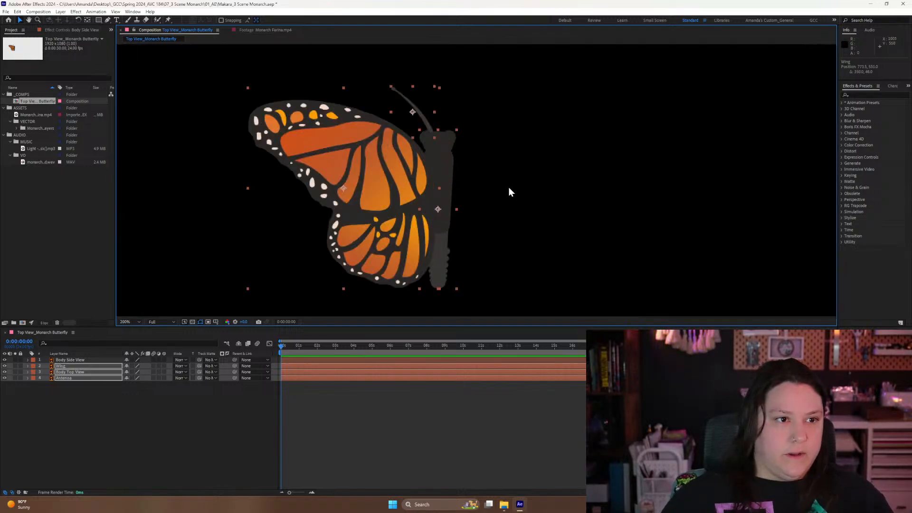
click(509, 188)
drag(518, 250, 506, 214)
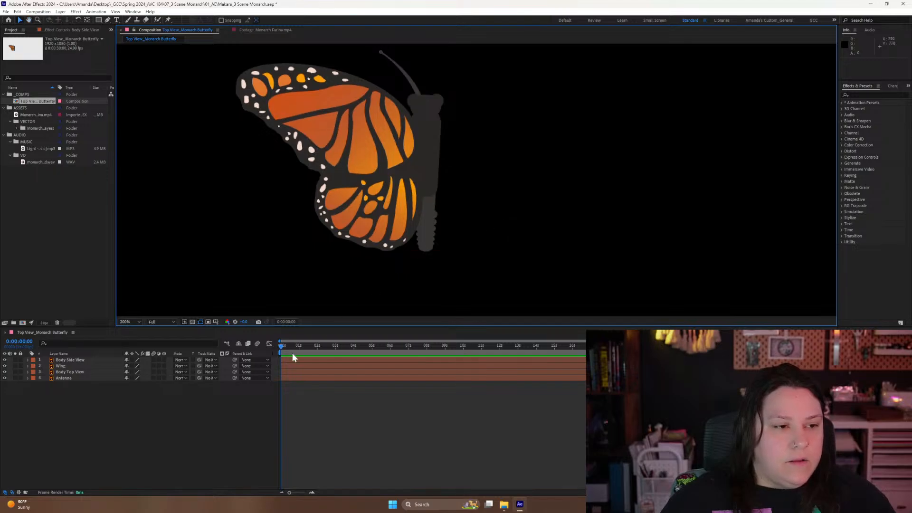
click(59, 377)
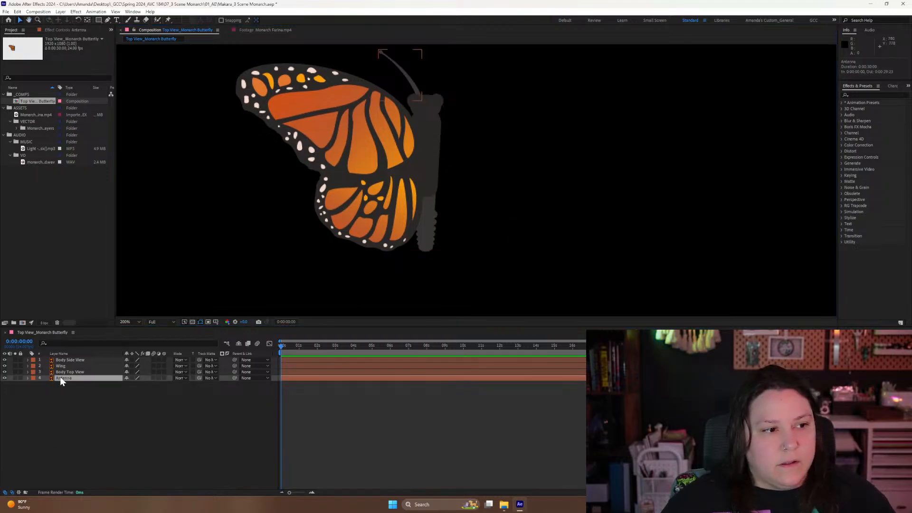
right_click(60, 377)
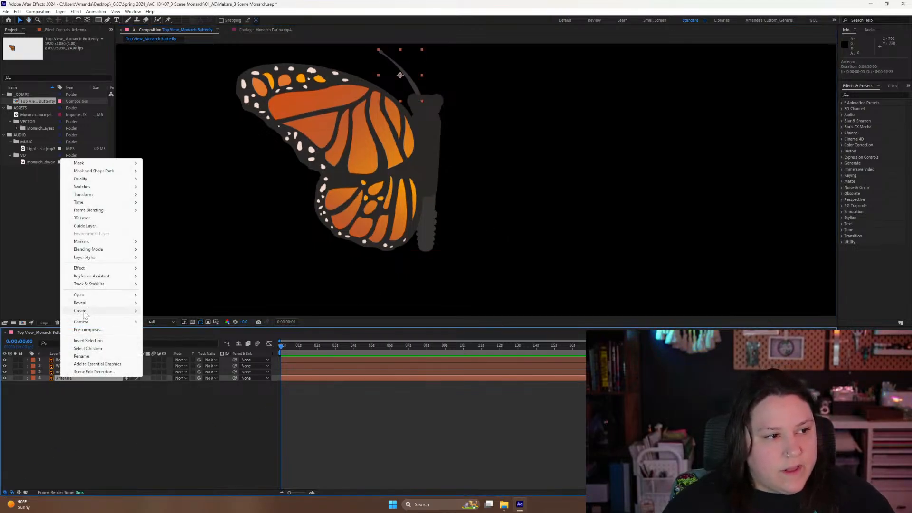
mouse_move(80, 311)
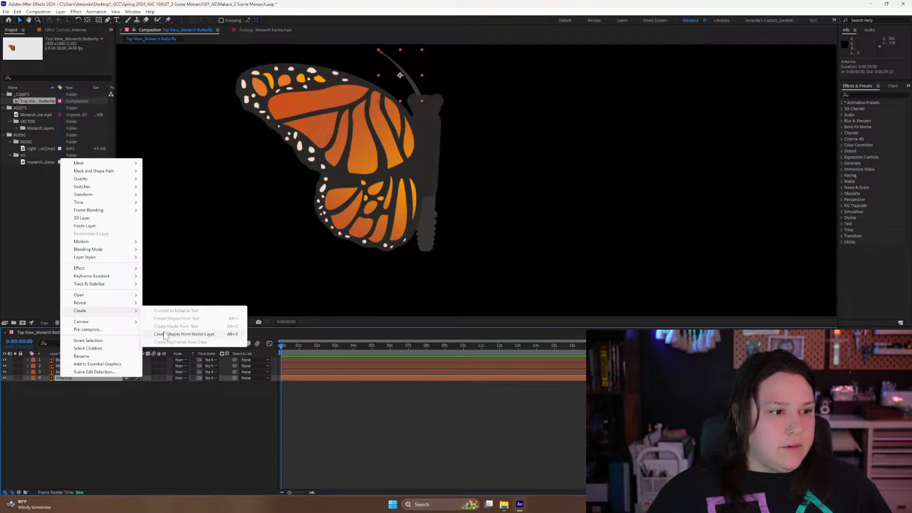
click(128, 401)
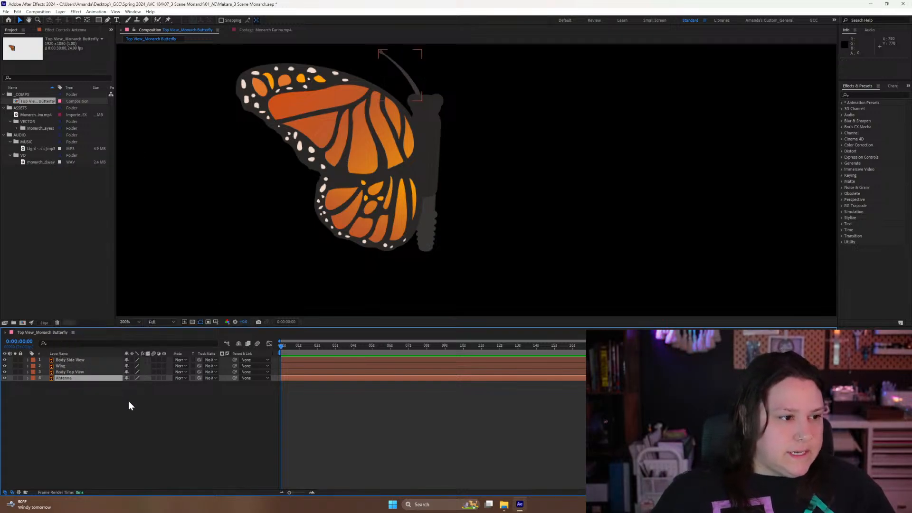
Create shapes from the Wing vector layer.
click(61, 365)
right_click(62, 366)
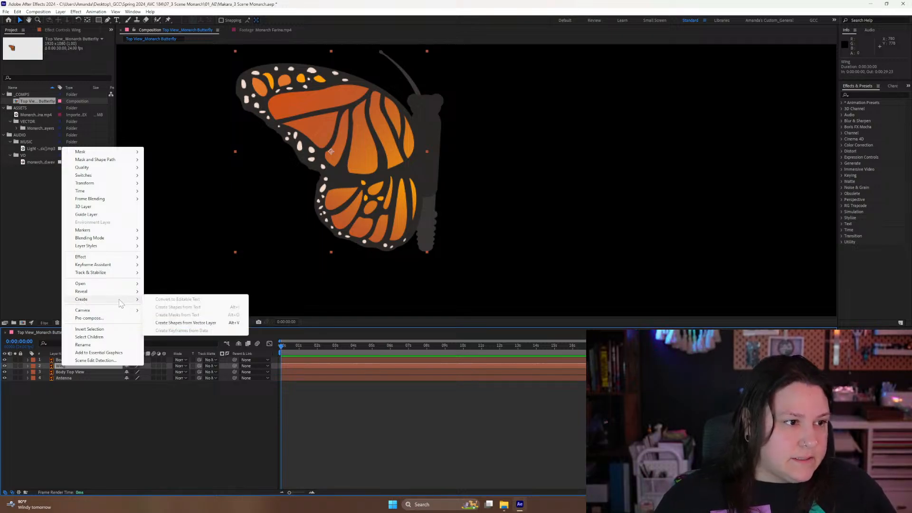
click(164, 323)
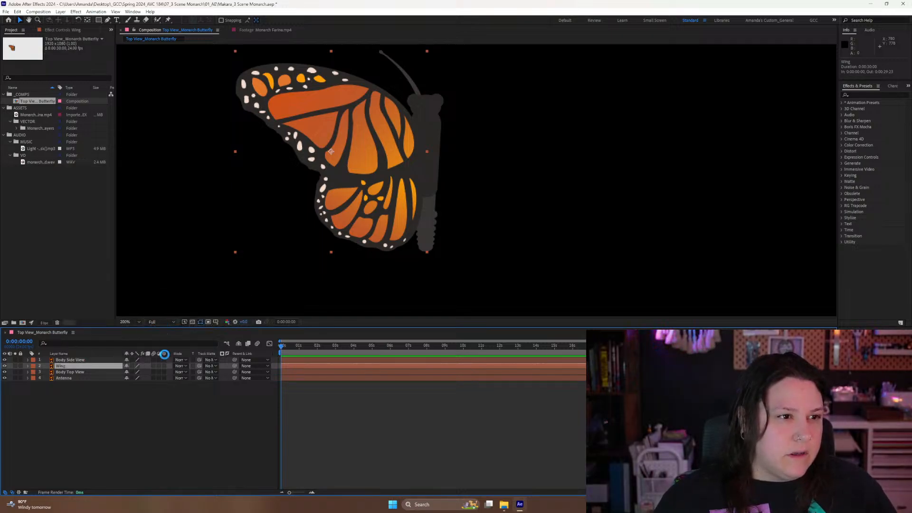
click(158, 423)
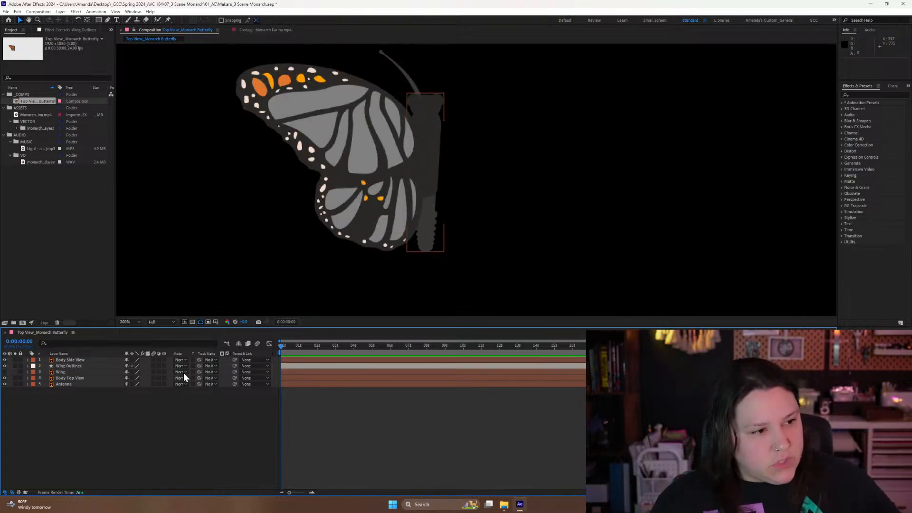
Delete the Wing Outlines shape layer and turn the original Wing layer's visibility back on.
click(74, 365)
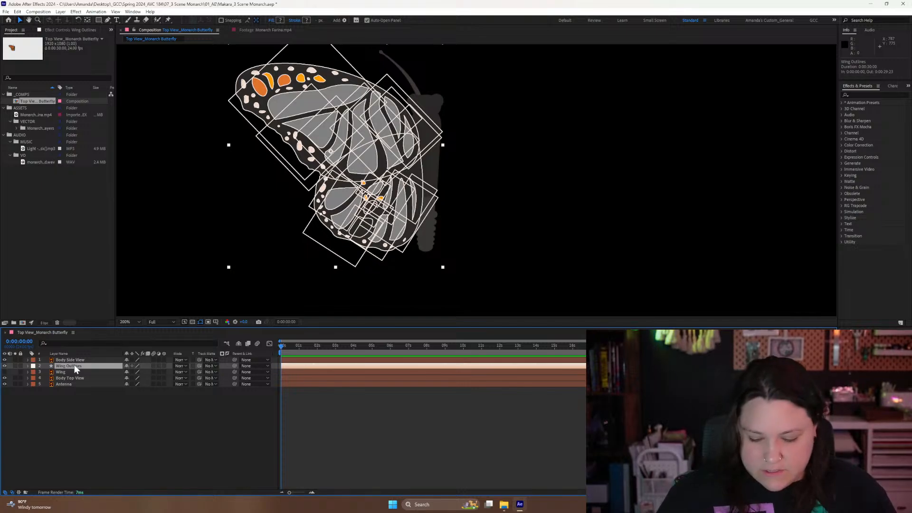
key(Delete)
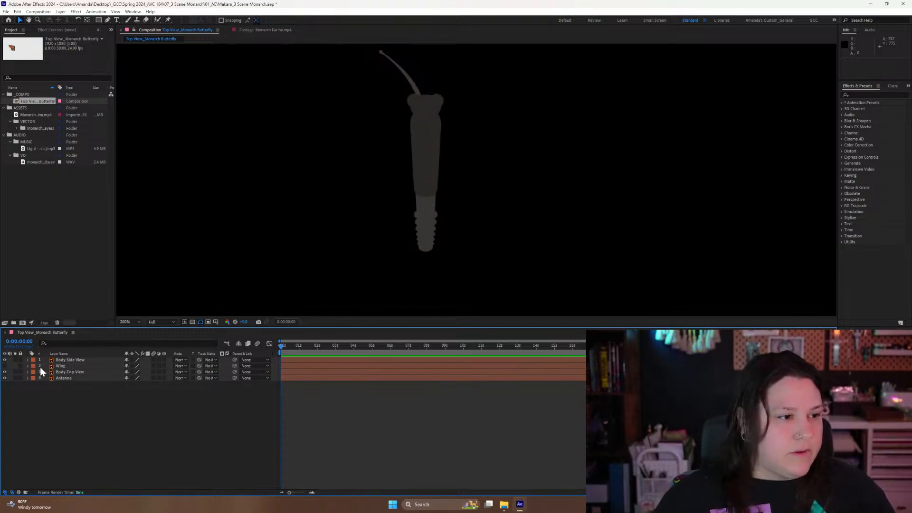
click(5, 371)
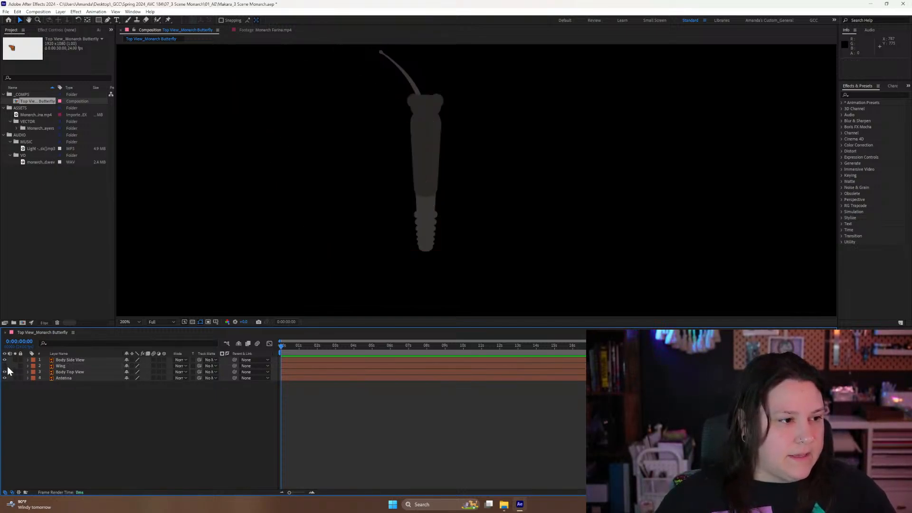
click(5, 366)
Turn on continuous rasterization for the Body Side View, Wing, Body Top View and Antenna layers.
click(77, 360)
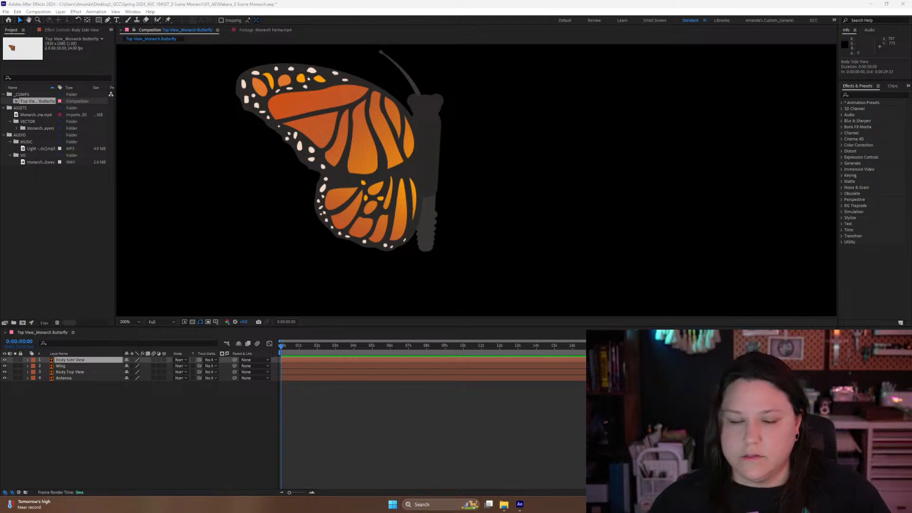
click(143, 402)
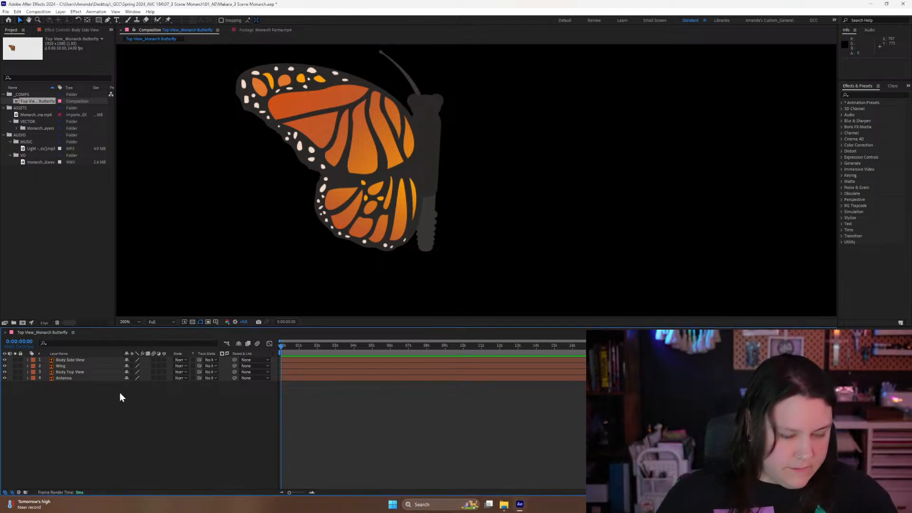
key(period)
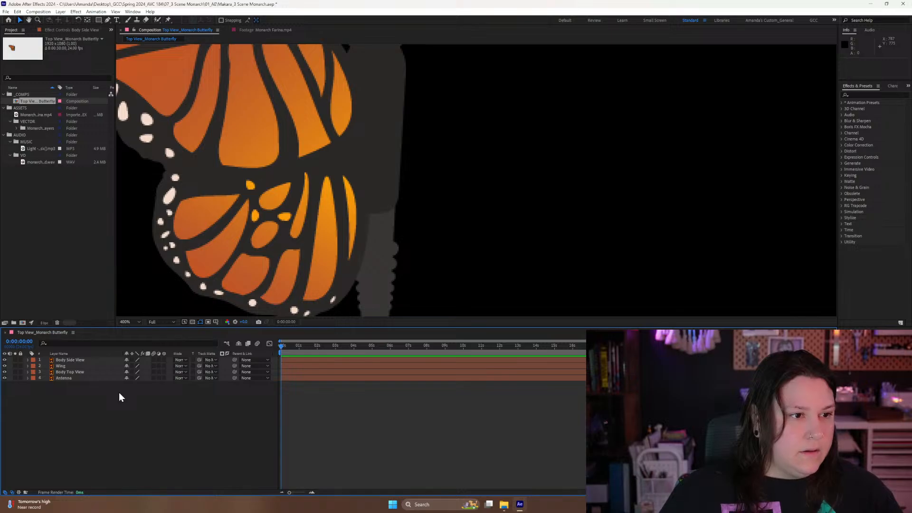
key(comma)
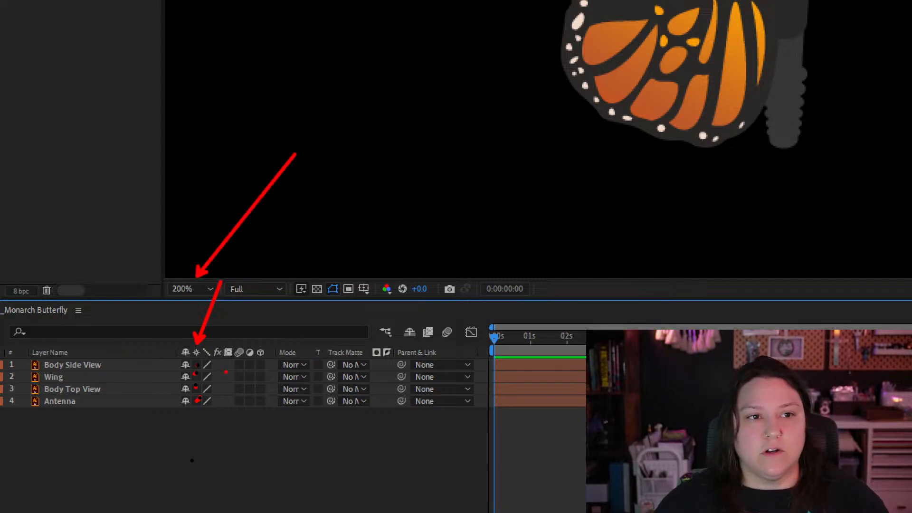
mouse_move(588, 98)
mouse_down()
mouse_move(646, 43)
mouse_move(588, 113)
mouse_move(631, 135)
mouse_move(641, 47)
mouse_up()
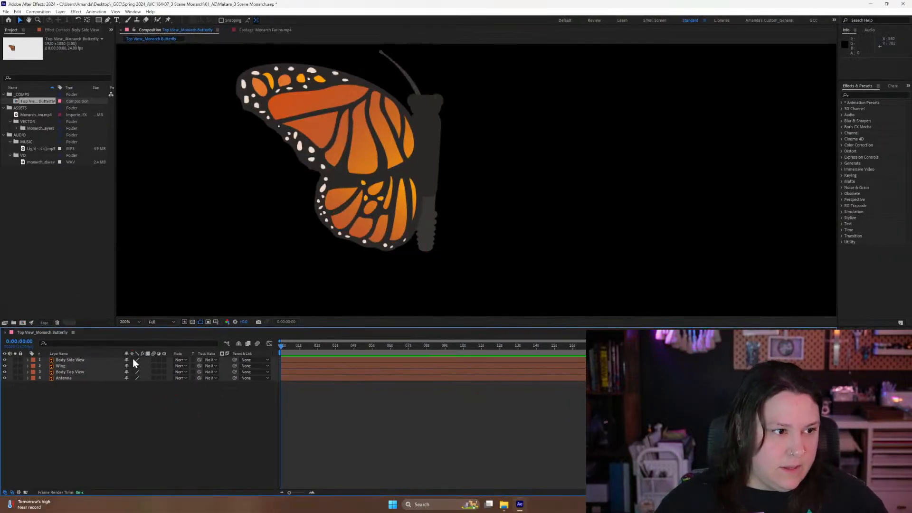
drag(133, 360, 135, 386)
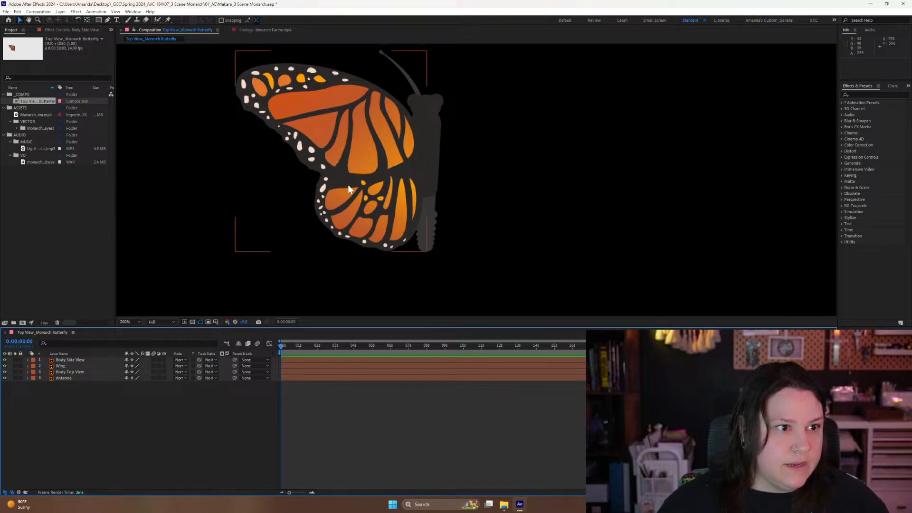
Fit the whole composition in the viewer and add a null object to it.
click(124, 322)
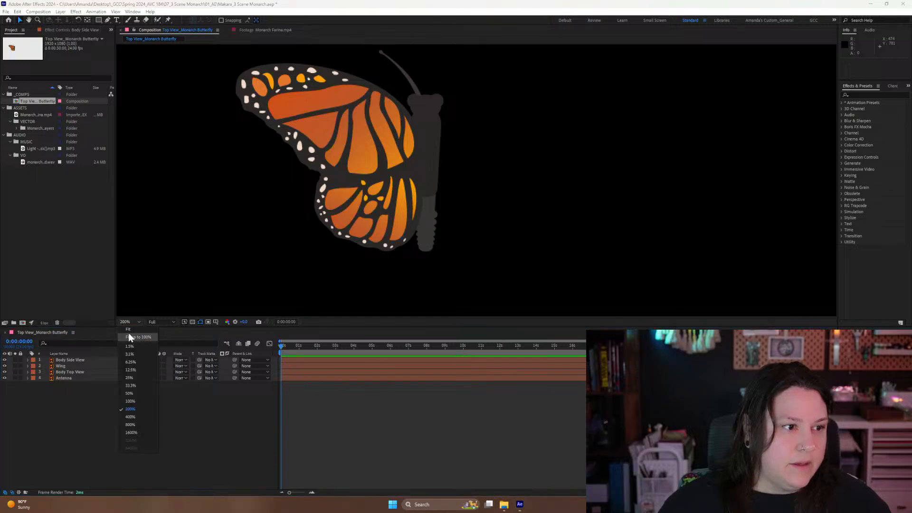
click(133, 328)
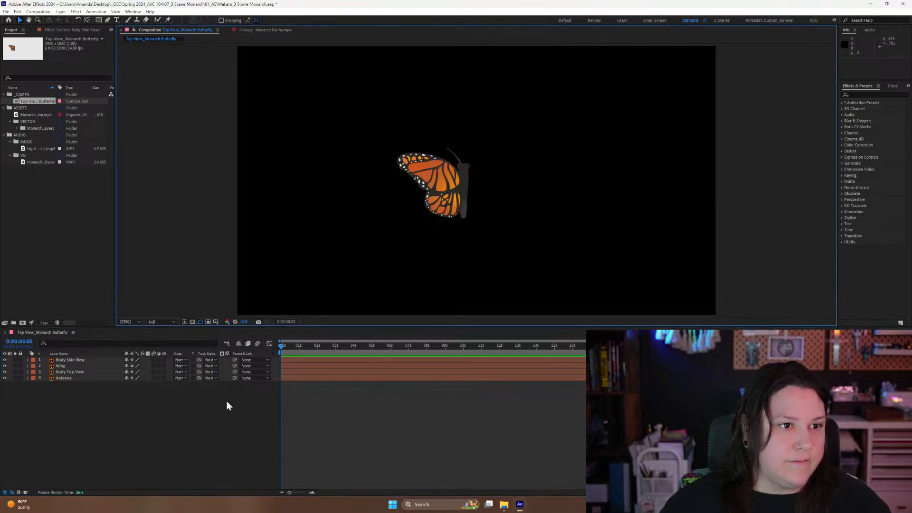
click(205, 435)
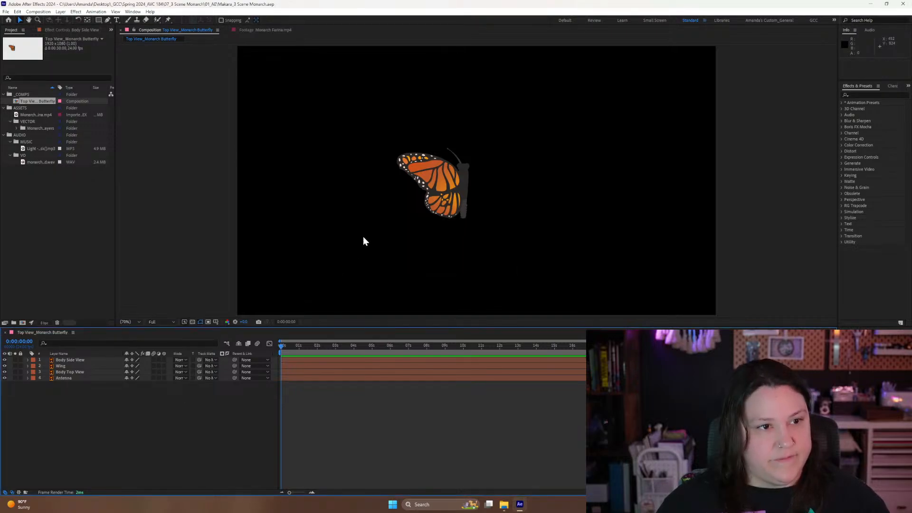
right_click(109, 415)
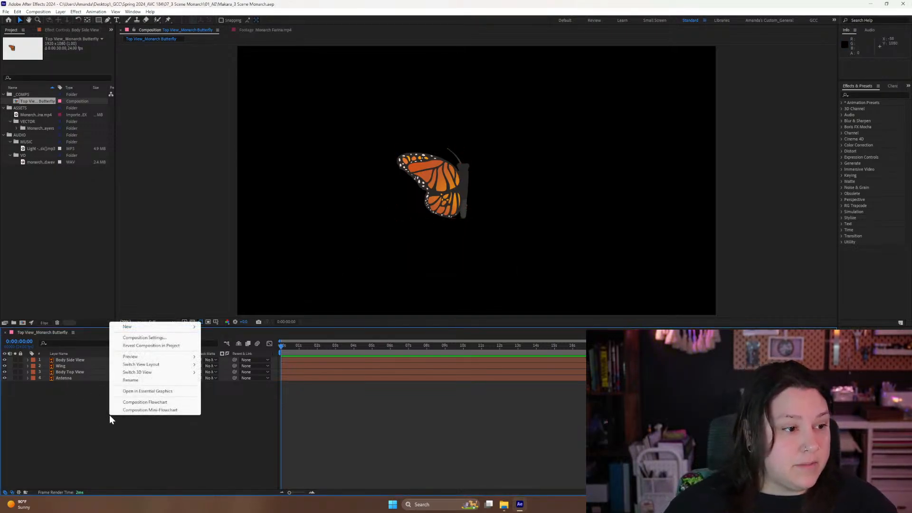
mouse_move(188, 327)
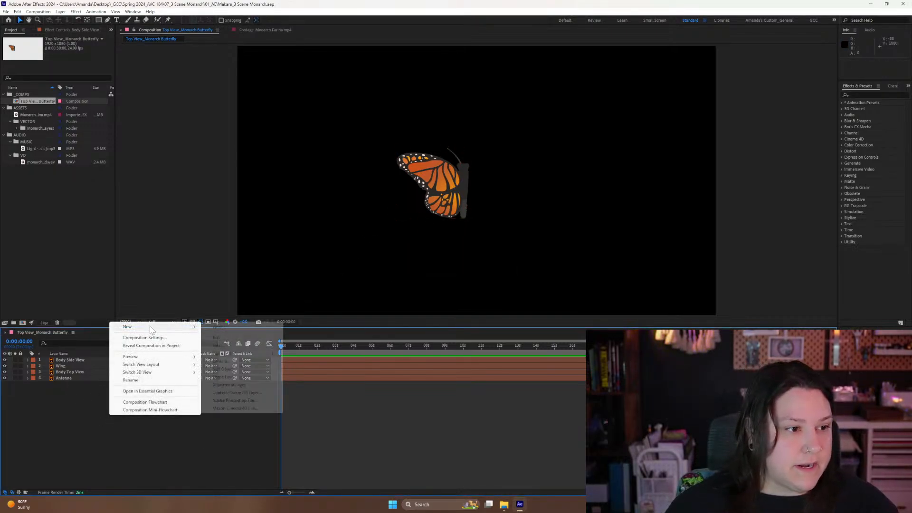
click(221, 370)
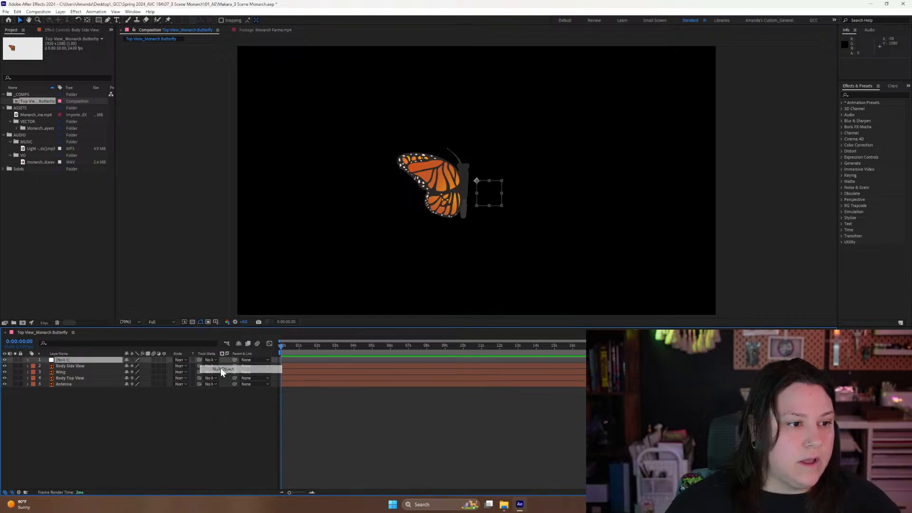
Parent the Body Side View, Wing, Body Top View and Antenna layers to the null object.
click(59, 366)
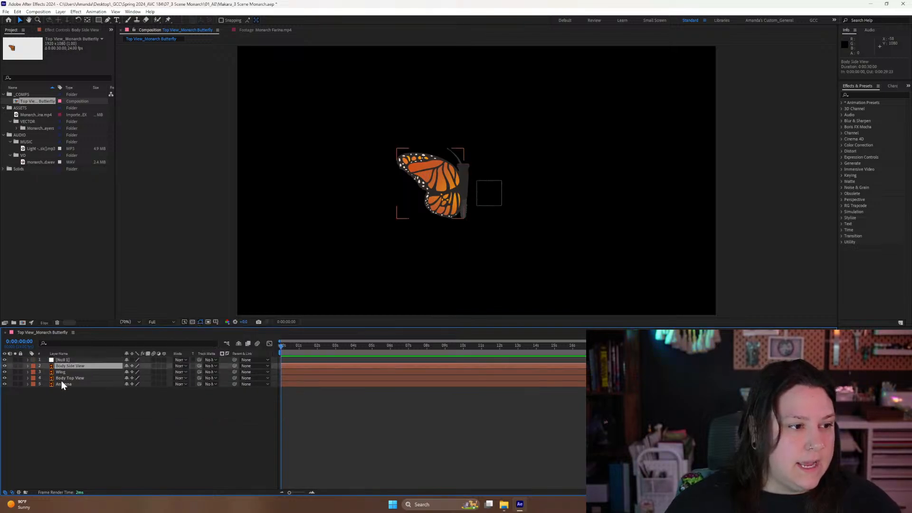
shift+click(62, 383)
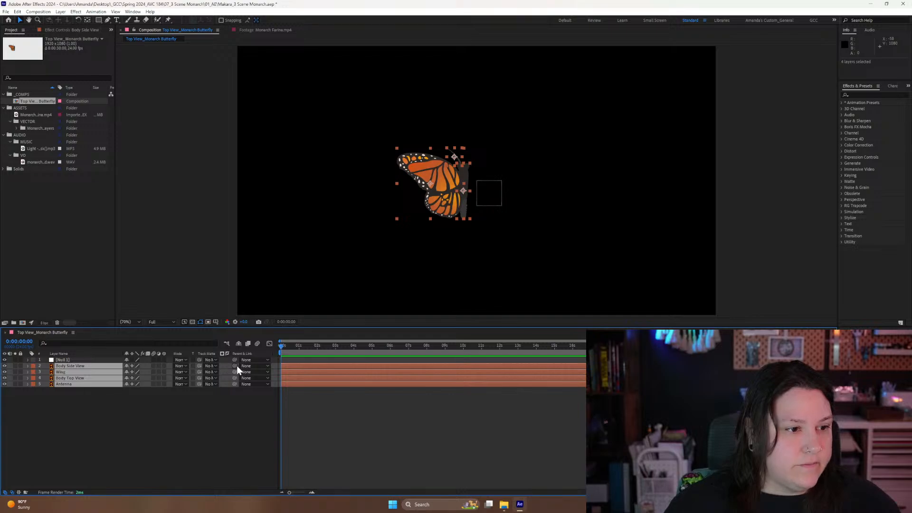
drag(235, 366, 60, 360)
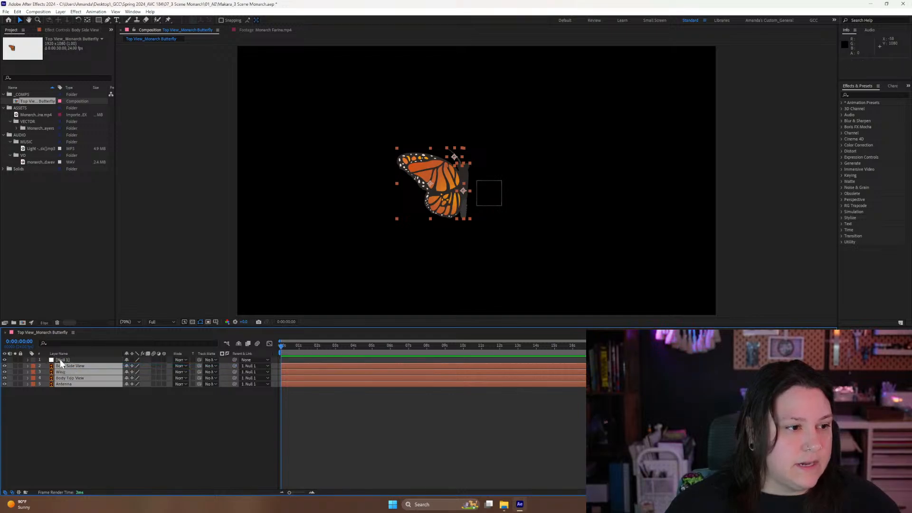
Scale the null object to 150% to enlarge all the parented butterfly parts together.
click(60, 360)
key(s)
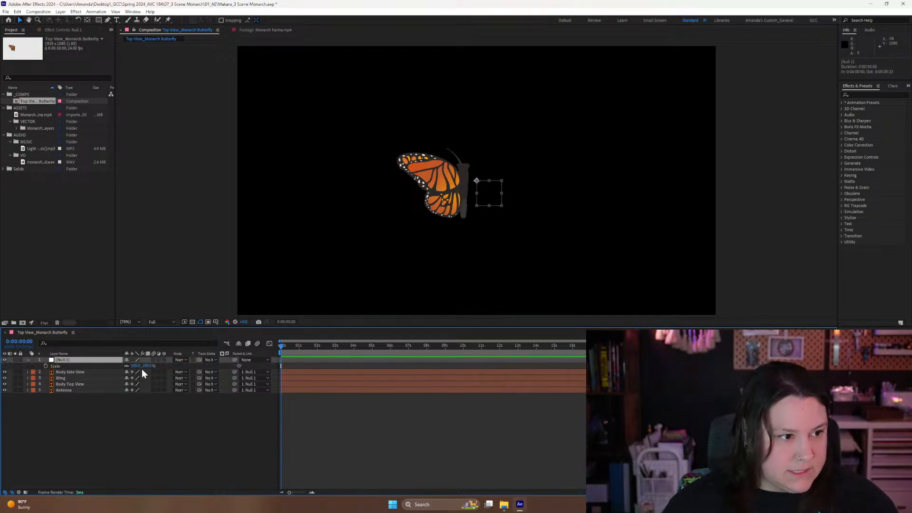
drag(135, 365, 166, 371)
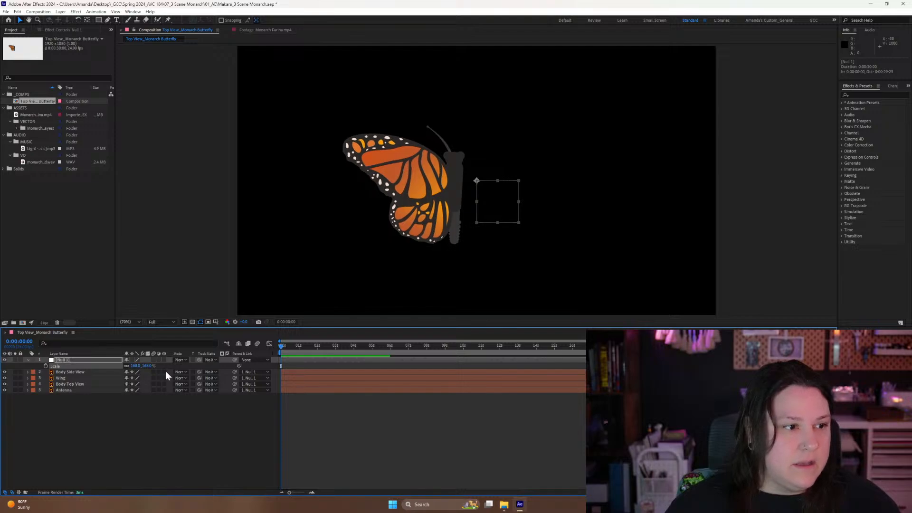
click(136, 366)
text(150)
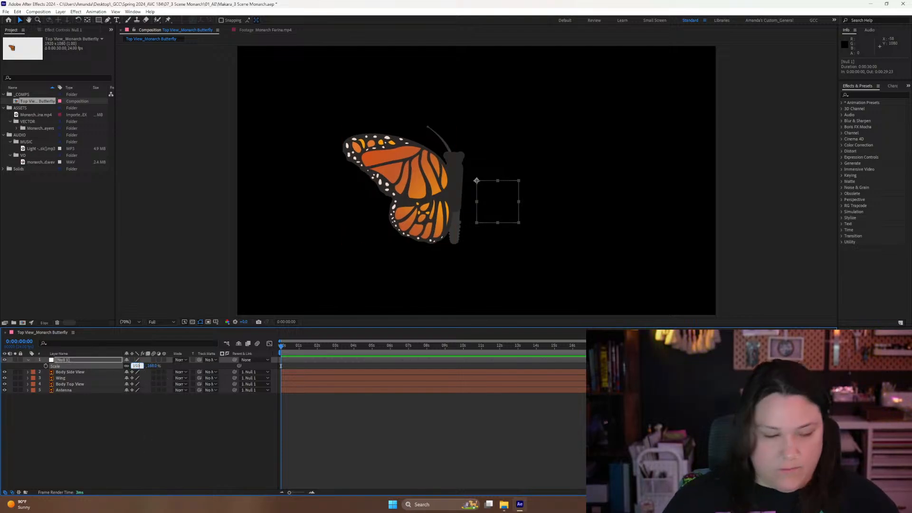
key(Return)
click(139, 457)
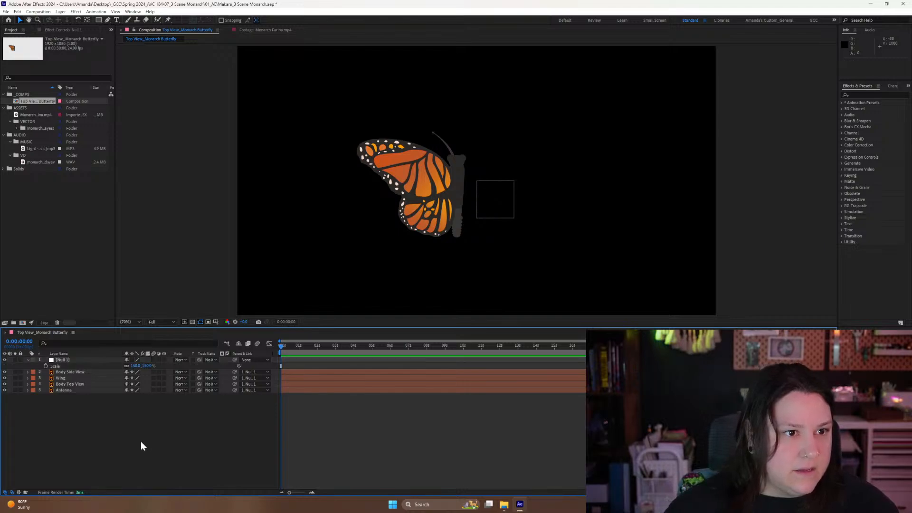
Duplicate the Wing layer and undo the duplication.
click(83, 361)
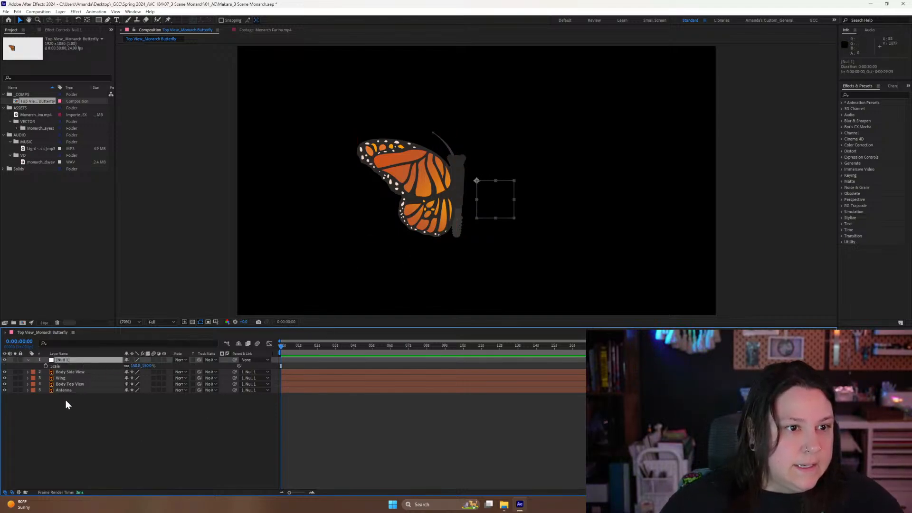
click(38, 437)
click(66, 377)
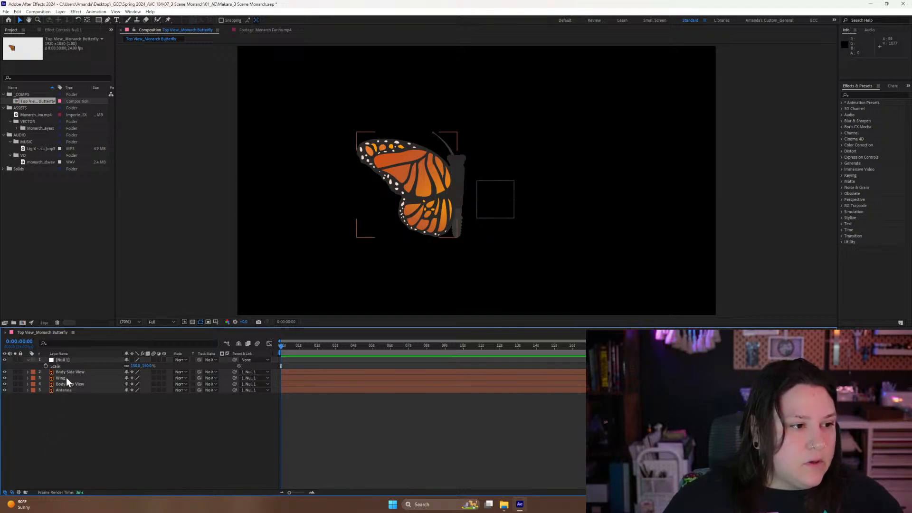
key(ctrl+d)
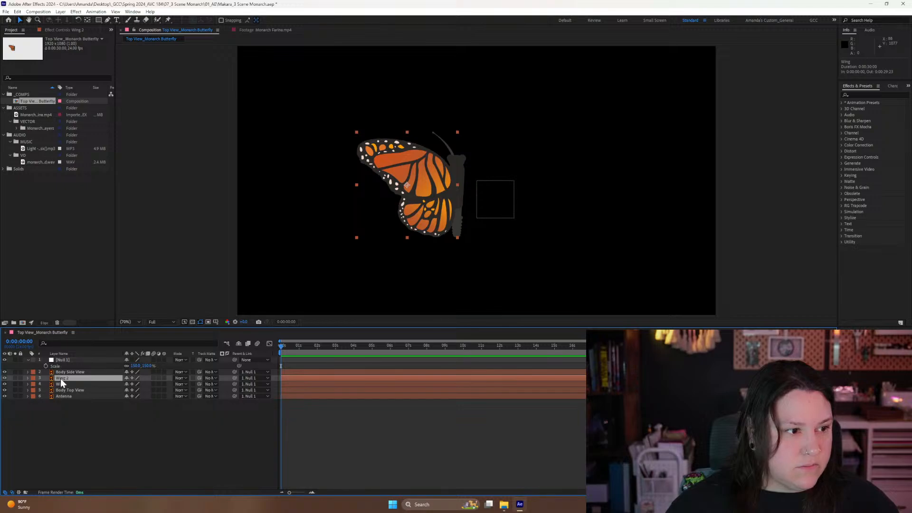
key(ctrl+z)
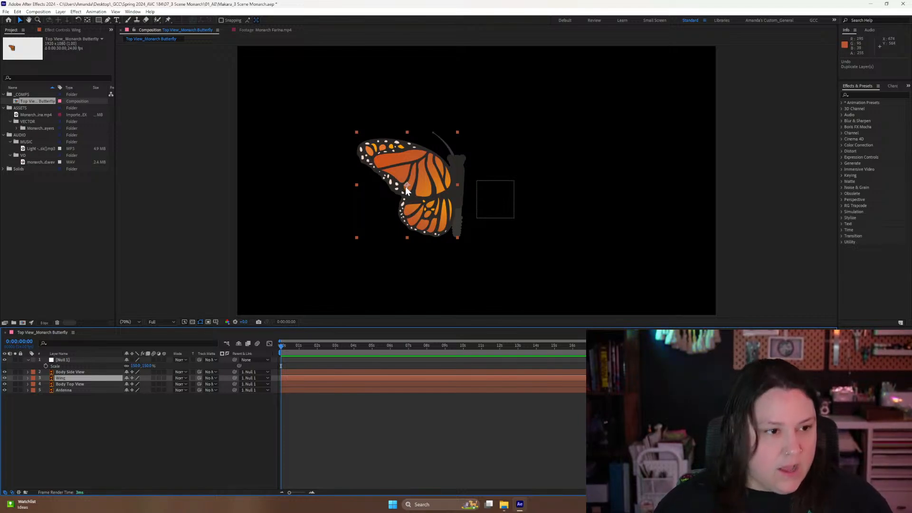
Move the Wing layer's anchor point to where the wing joins the body, and delete the Body Side View layer.
key(y)
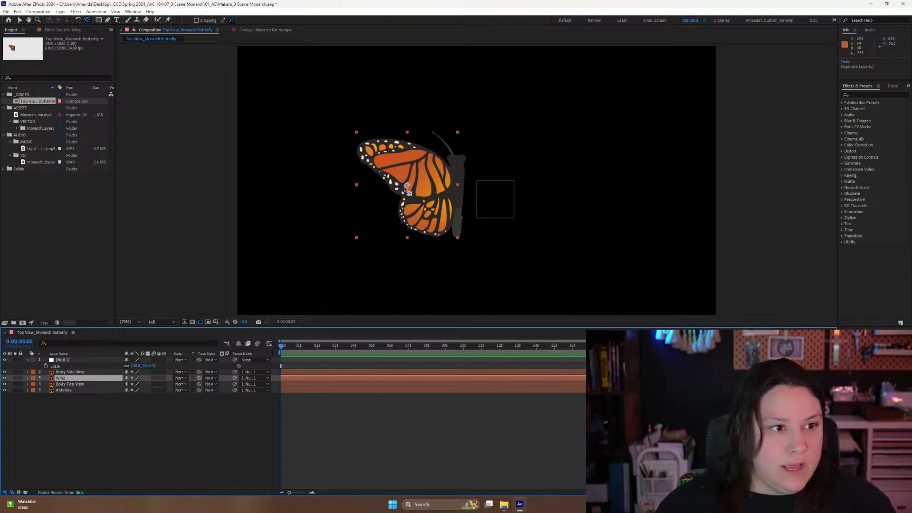
drag(405, 186, 452, 190)
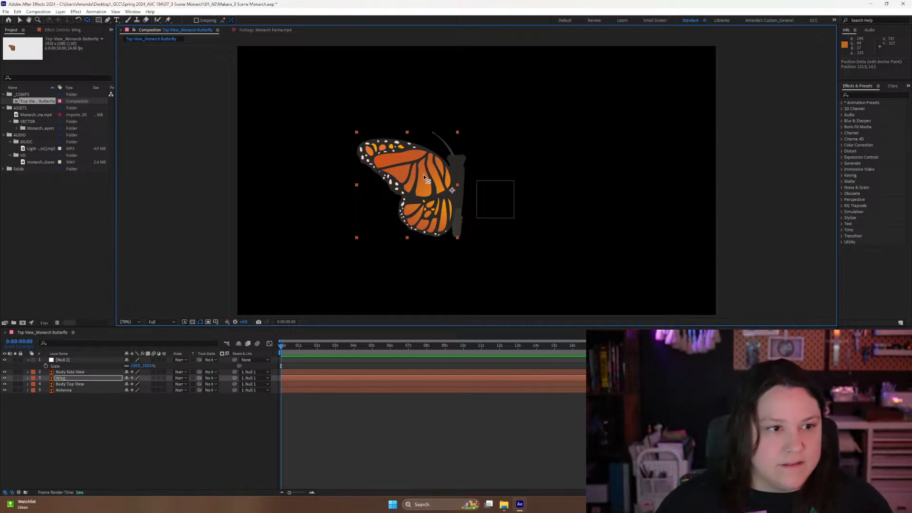
click(72, 372)
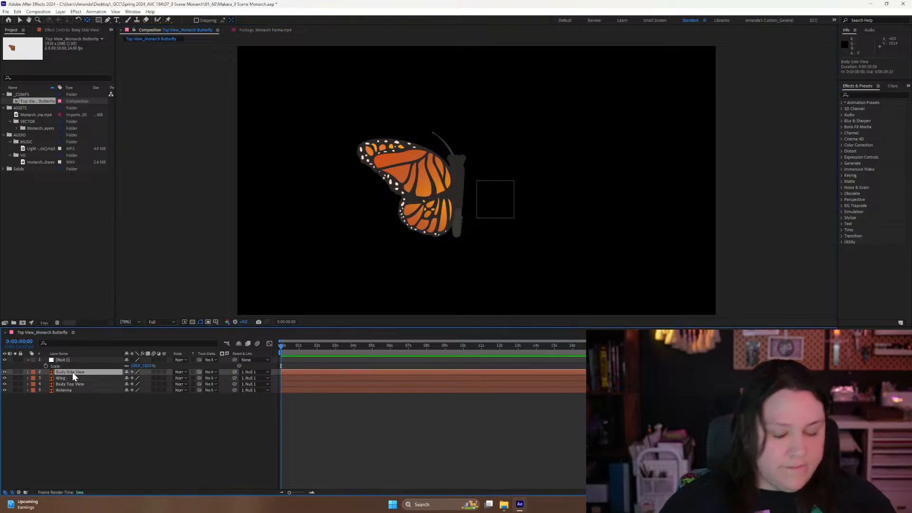
key(Delete)
Move the Body Top View anchor point up to the upper body and the Antenna anchor point to the antenna's base at the head.
click(67, 378)
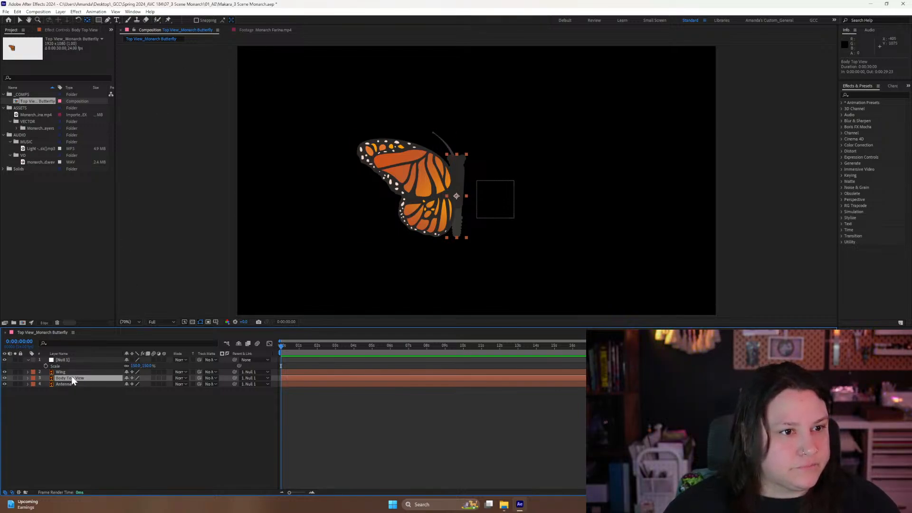
drag(456, 196, 456, 172)
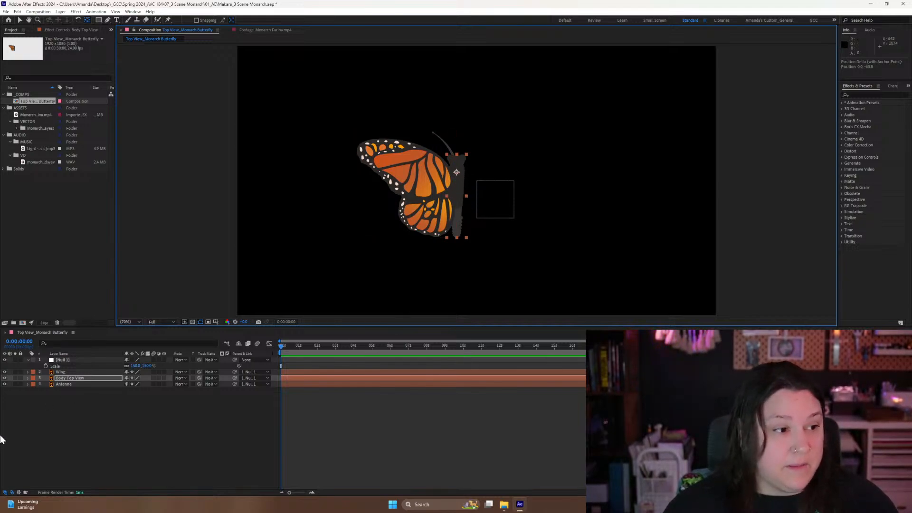
click(65, 384)
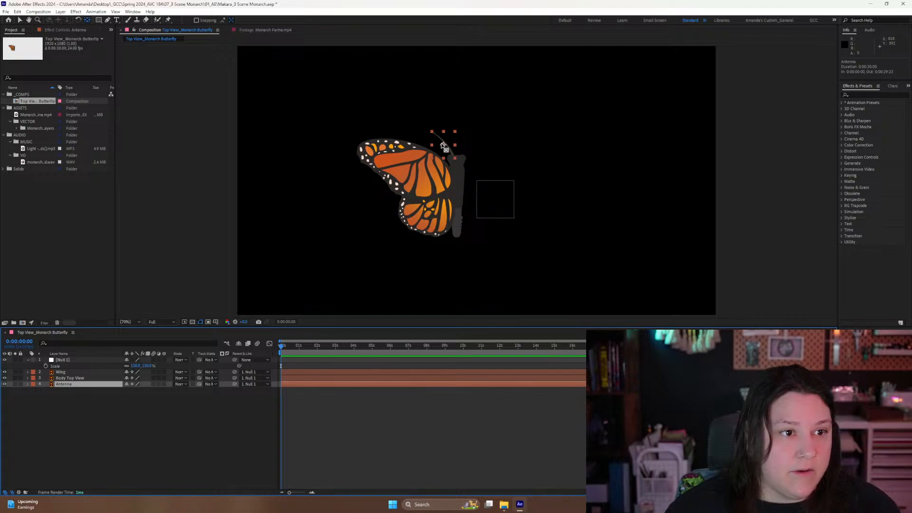
drag(443, 144, 455, 158)
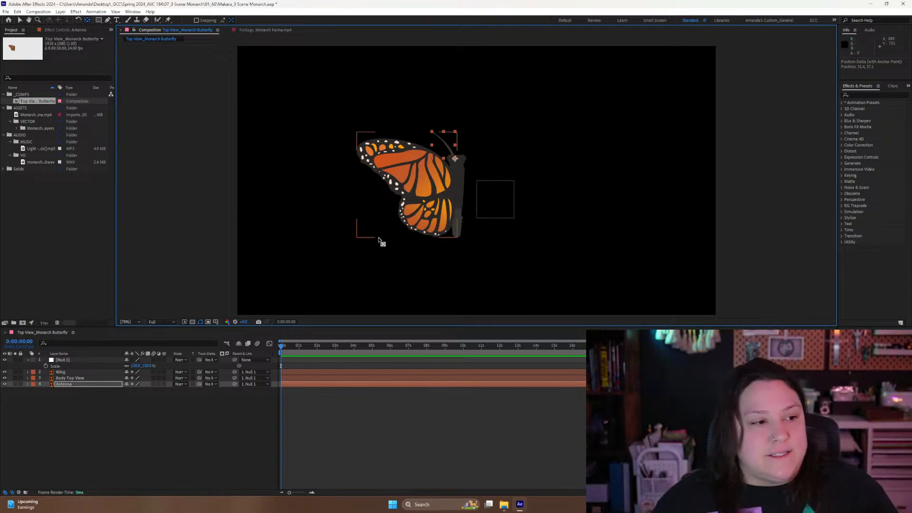
click(173, 402)
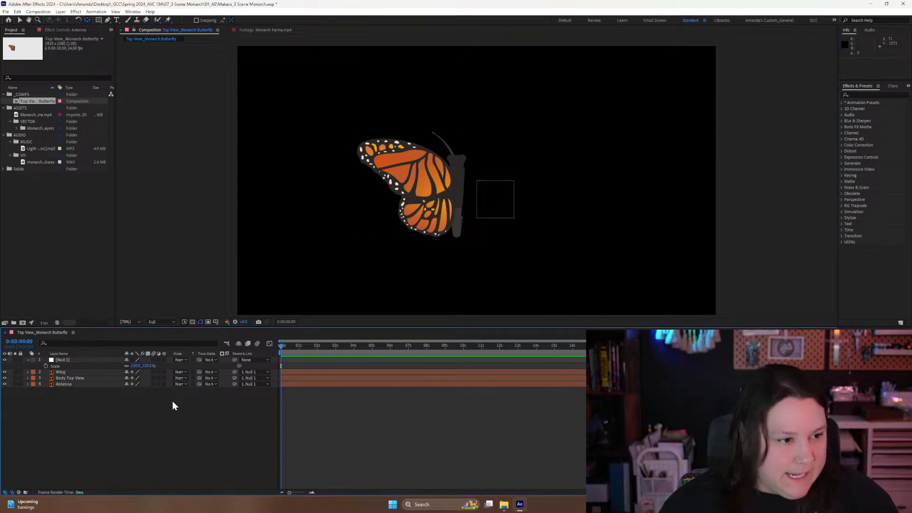
Parent the Wing layer to Body Top View and set the Wing's label colour to yellow.
click(70, 373)
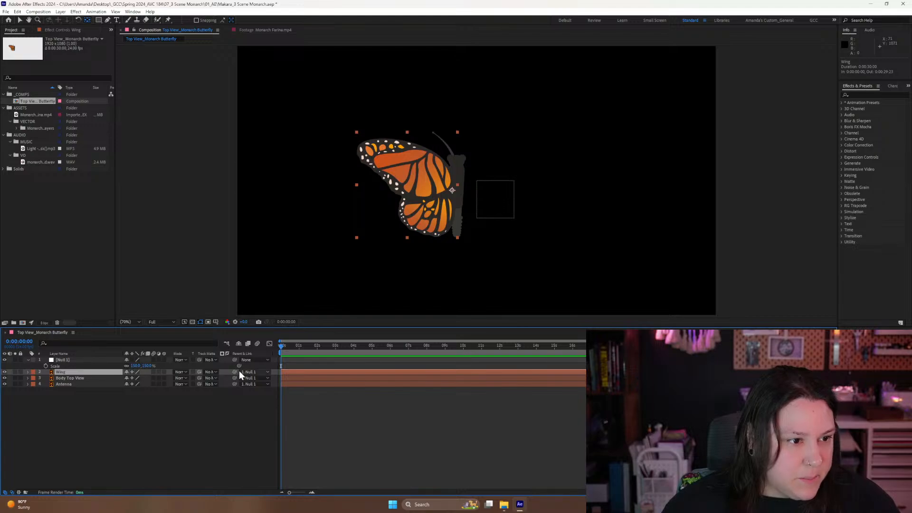
drag(235, 371, 79, 378)
click(67, 383)
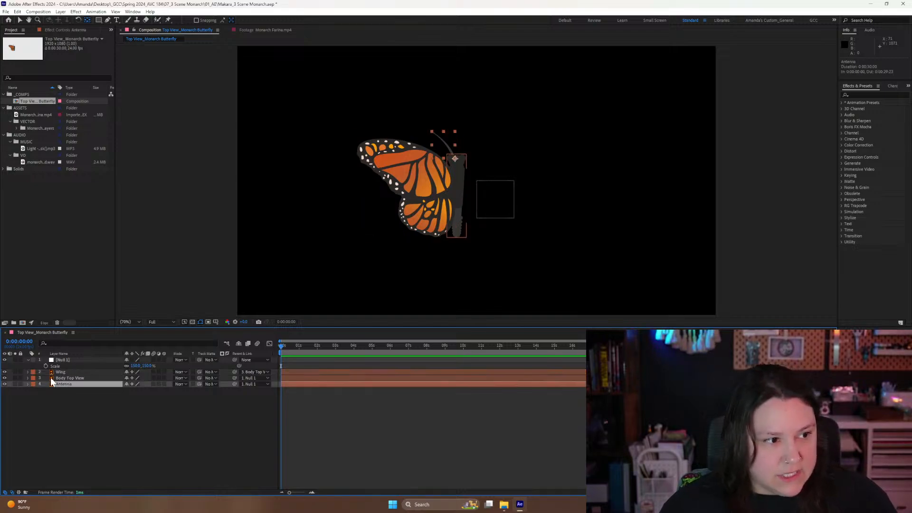
click(33, 371)
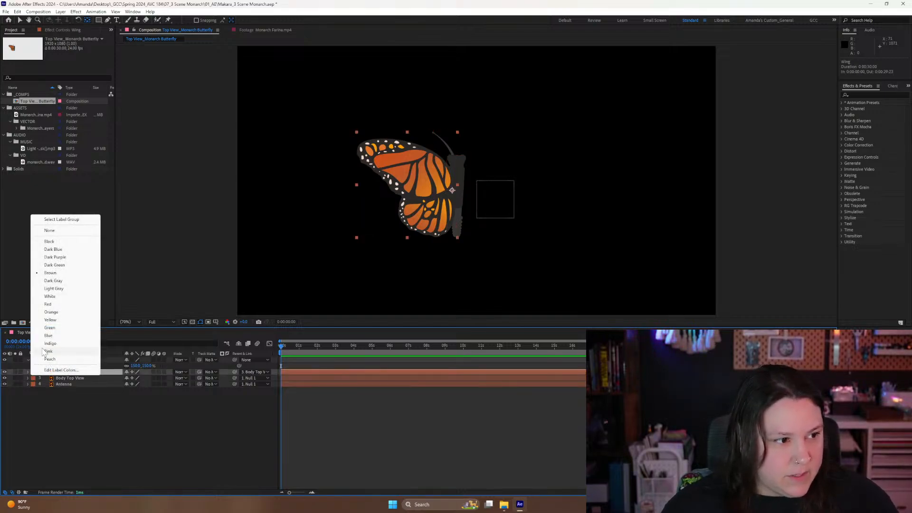
click(49, 319)
Parent the Antenna layer to Body Top View and set the Antenna's label colour to red.
click(73, 385)
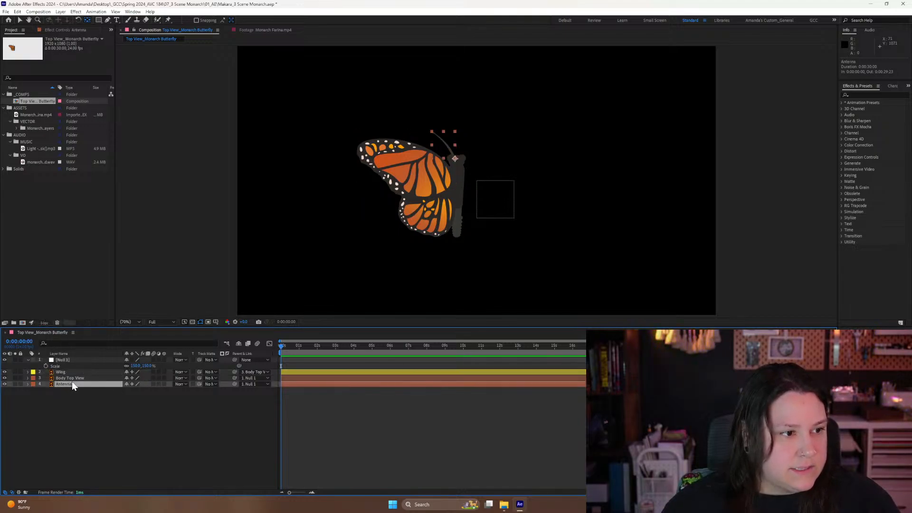
drag(235, 383, 74, 380)
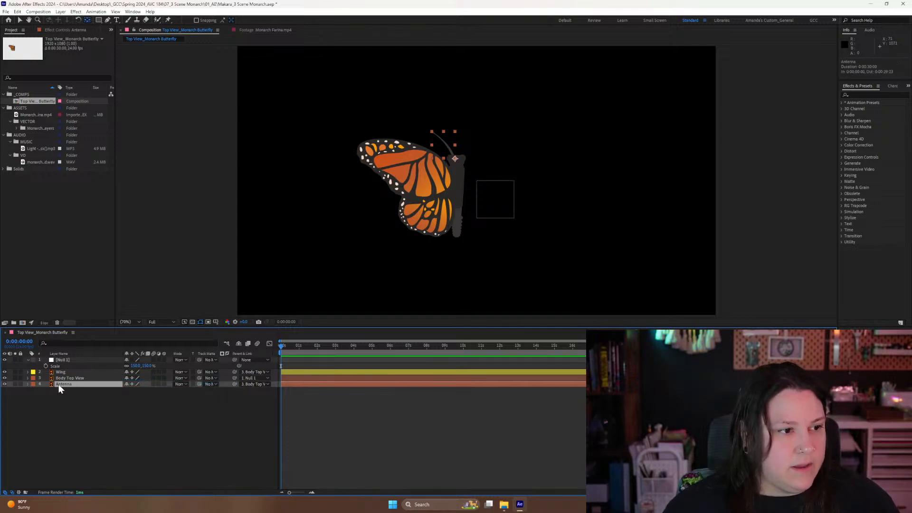
click(32, 384)
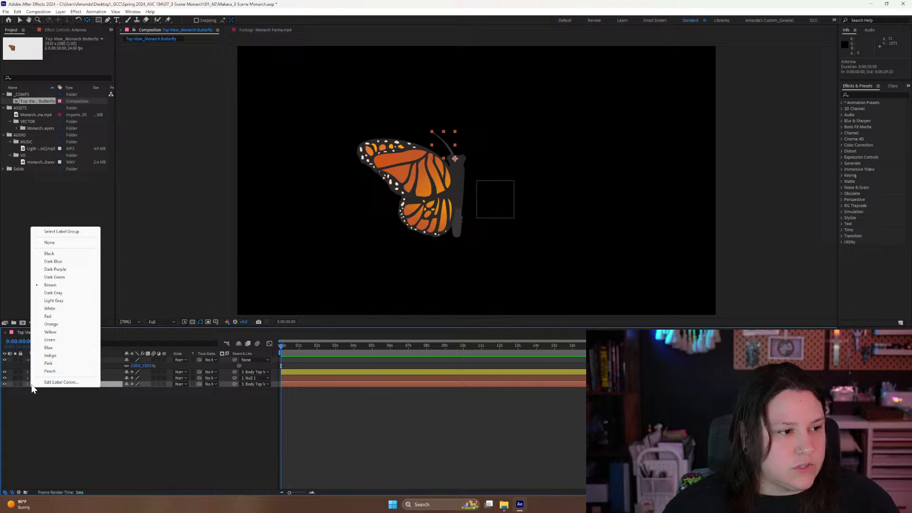
click(48, 316)
click(98, 416)
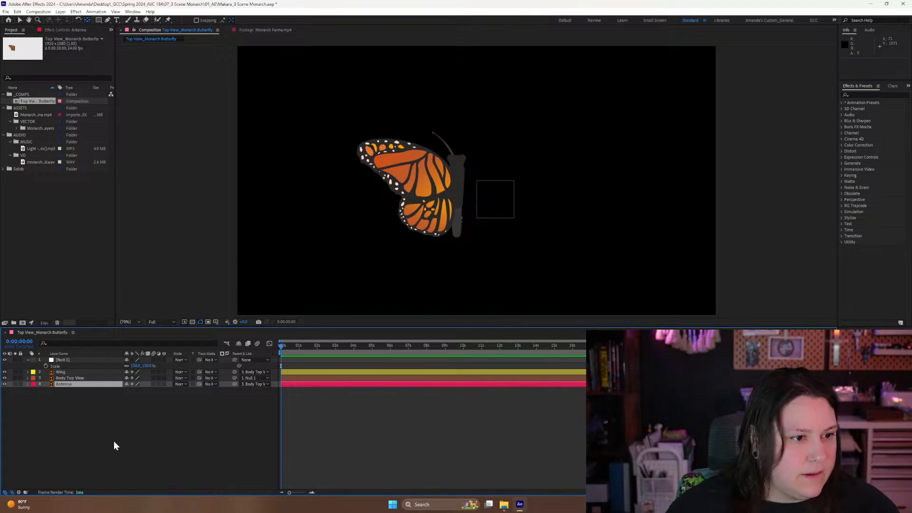
Set the null object's label colour to white and nudge its anchor point slightly.
click(68, 378)
click(66, 361)
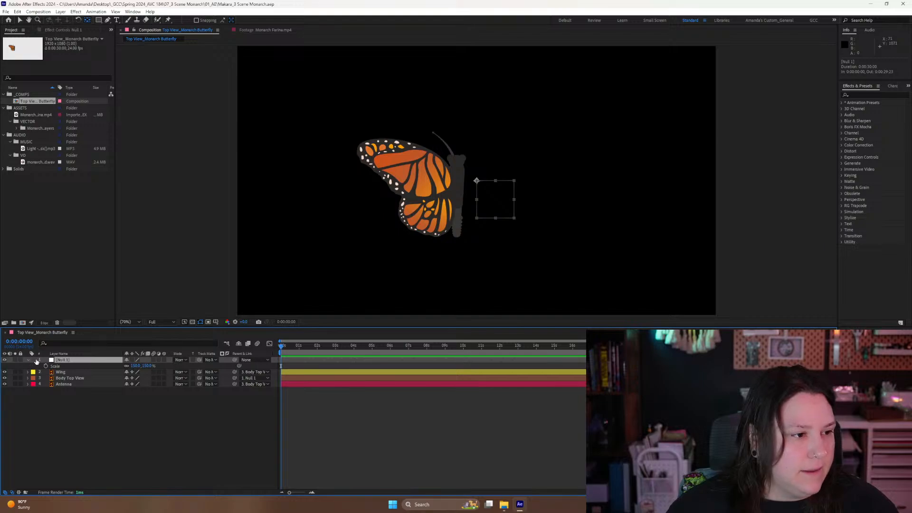
click(33, 360)
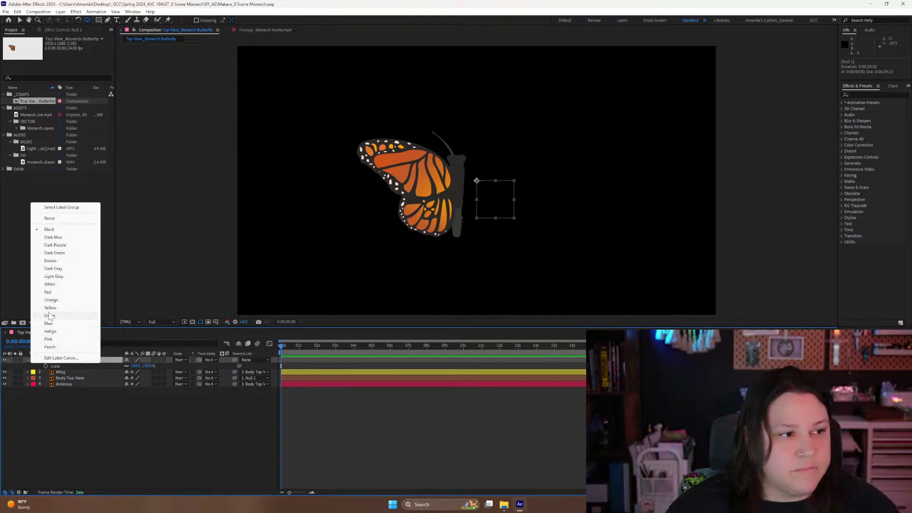
click(50, 284)
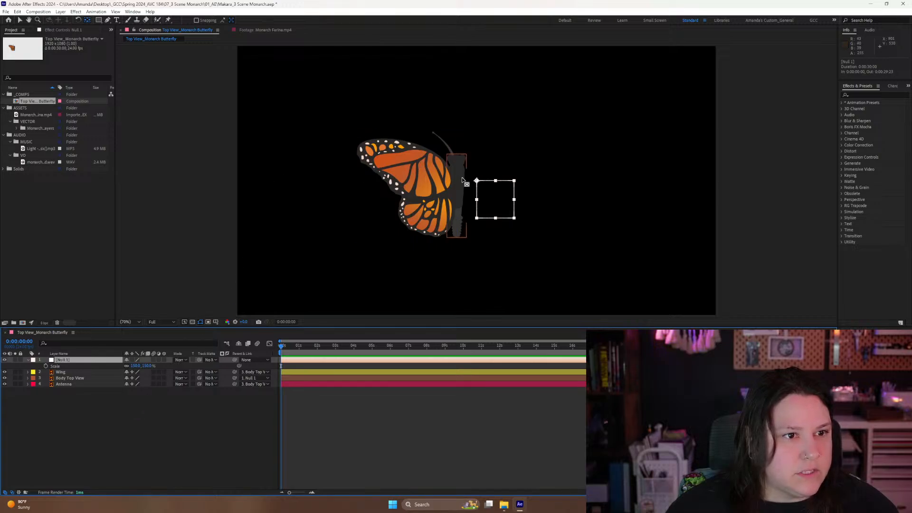
click(477, 182)
mouse_move(478, 182)
mouse_down()
mouse_move(458, 174)
mouse_move(481, 193)
mouse_move(476, 180)
mouse_up()
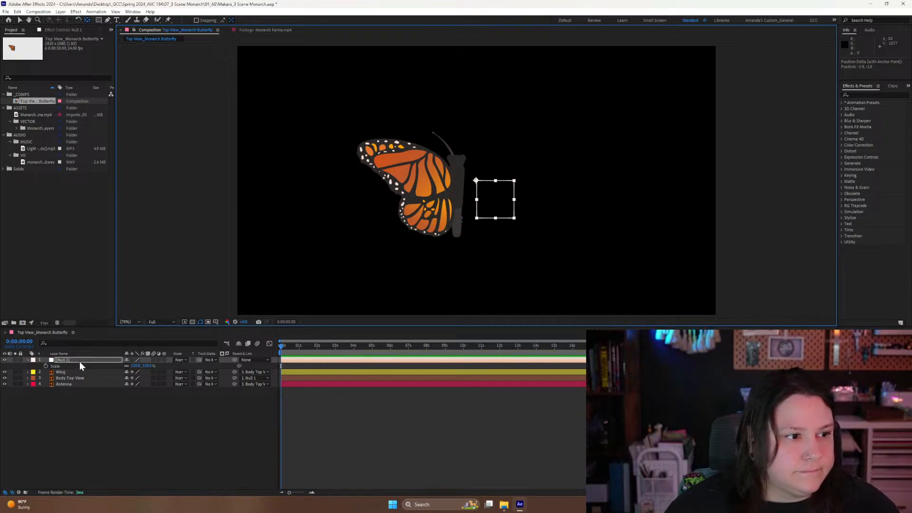
Delete the null object and show the Title/Action Safe overlay with the whole composition in view.
key(Delete)
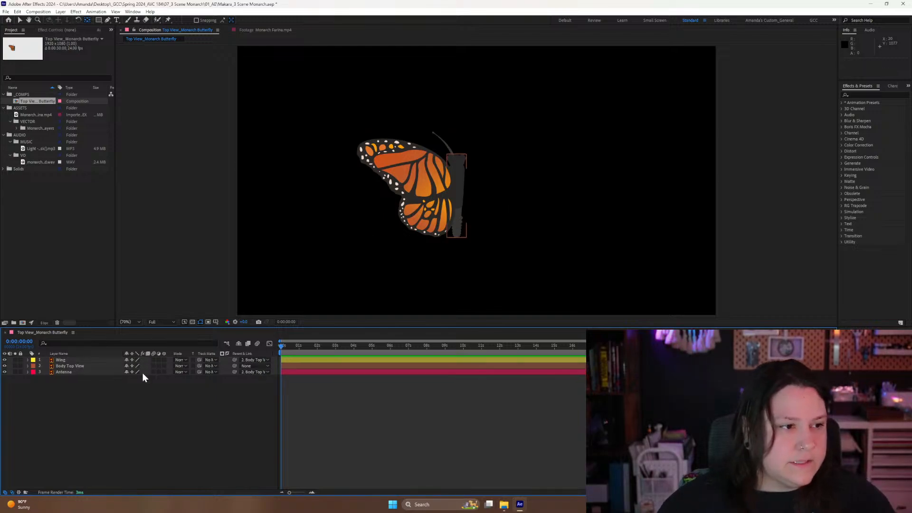
key(period)
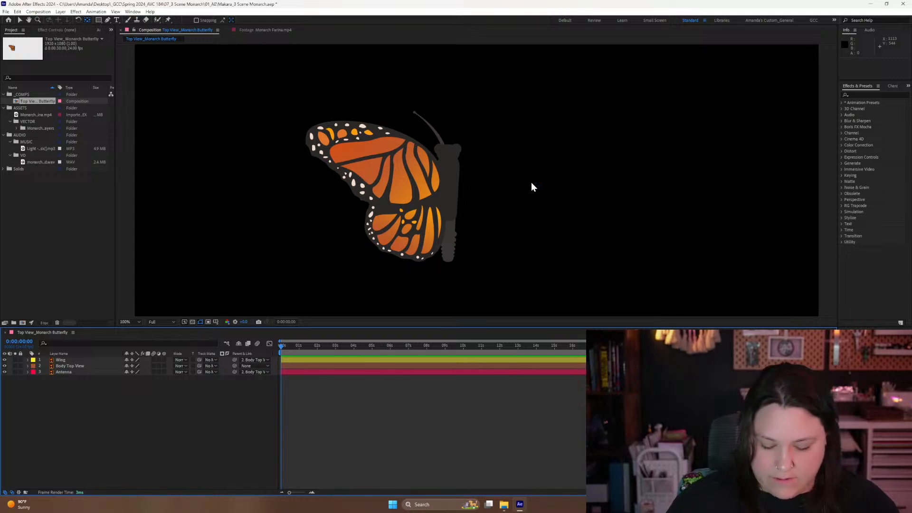
key(comma)
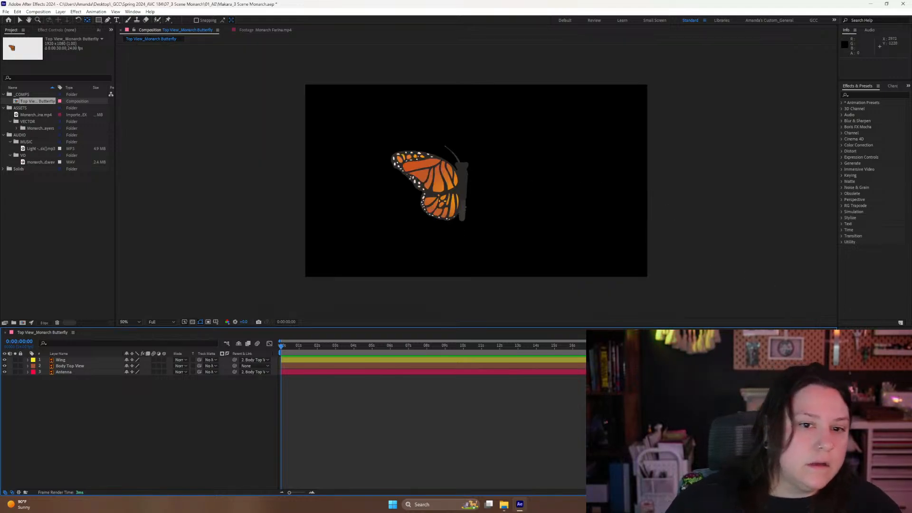
click(215, 322)
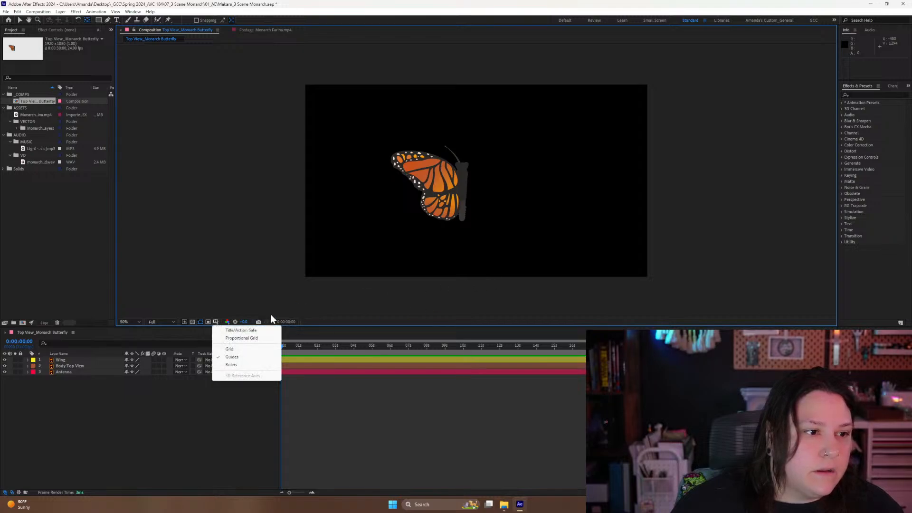
click(247, 331)
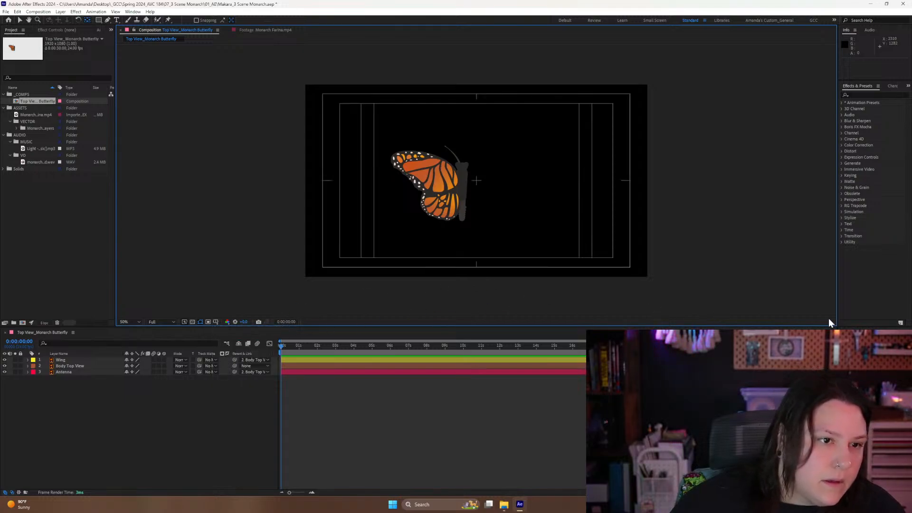
Reposition the Body Top View layer to about 960, 467 so the body sits on the frame's vertical centre line, and save the project.
click(70, 366)
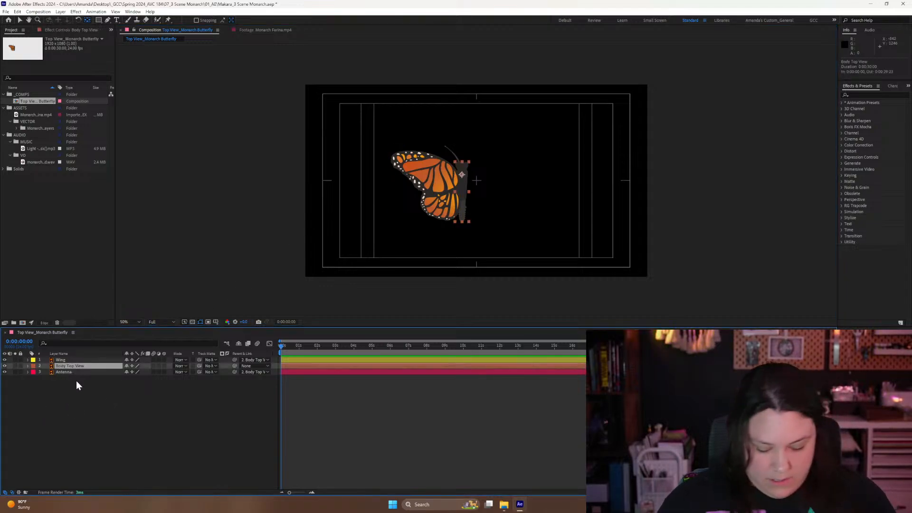
key(p)
drag(129, 372, 146, 360)
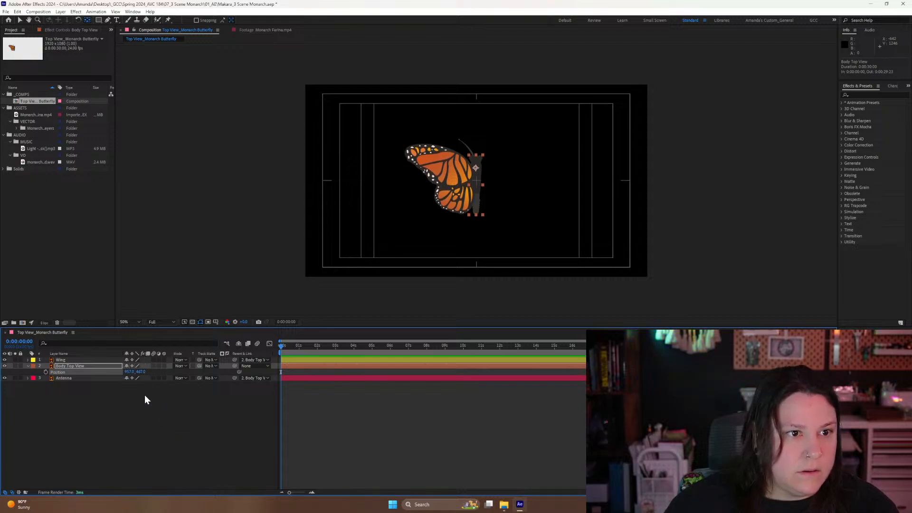
click(130, 372)
drag(130, 373, 132, 374)
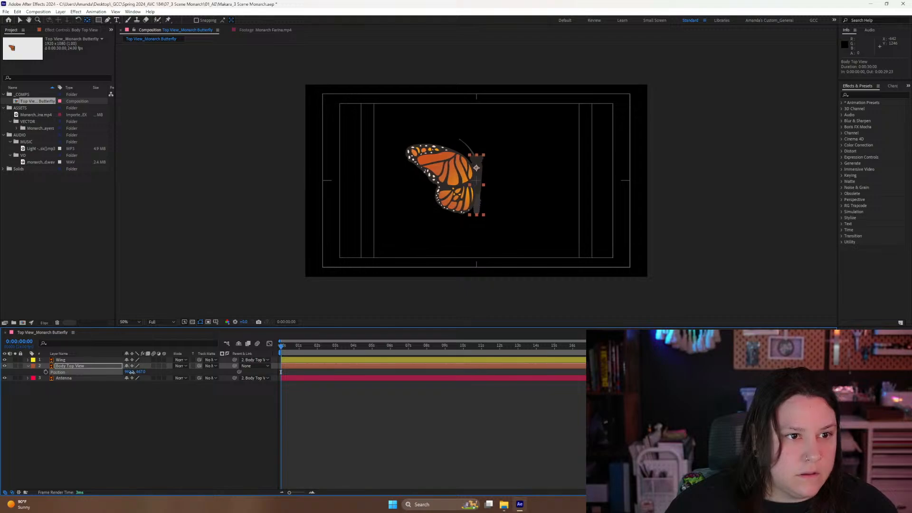
click(158, 410)
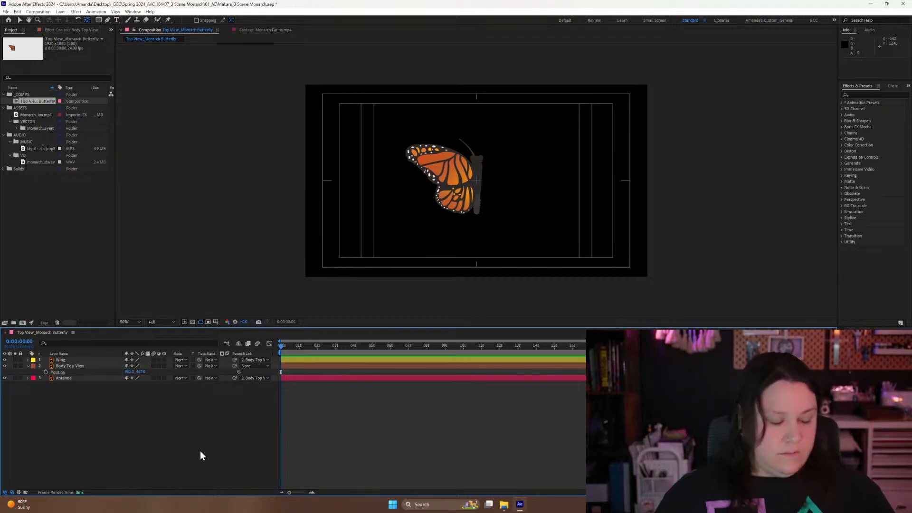
key(ctrl+s)
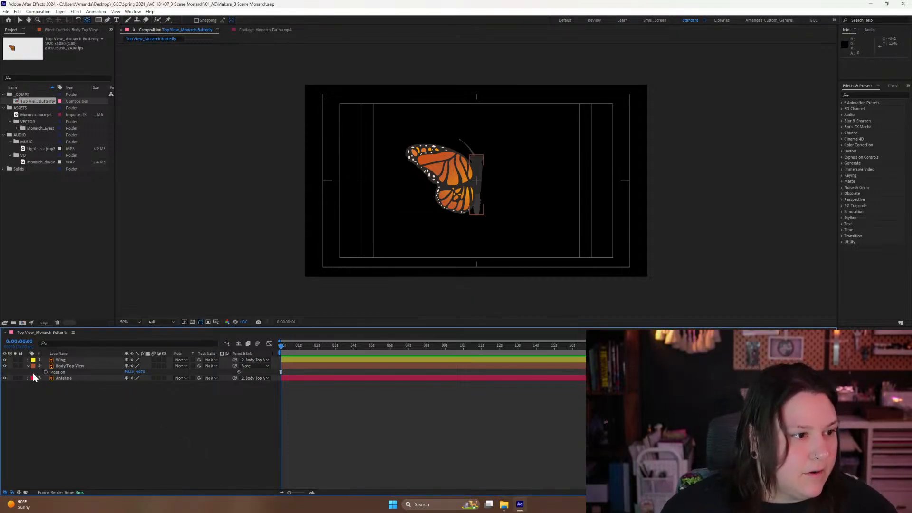
click(28, 367)
Add Null 1 from the Solids folder above the Wing layer and parent Body Top View to it.
right_click(114, 400)
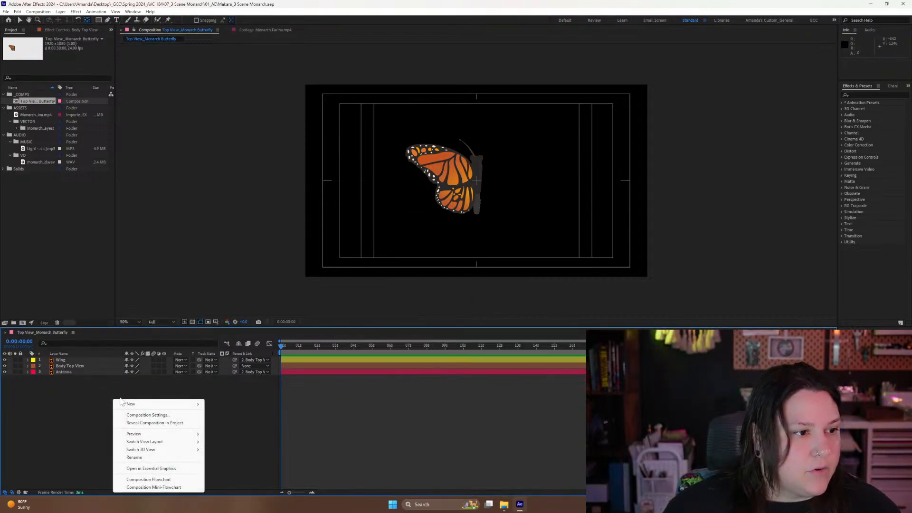
click(22, 221)
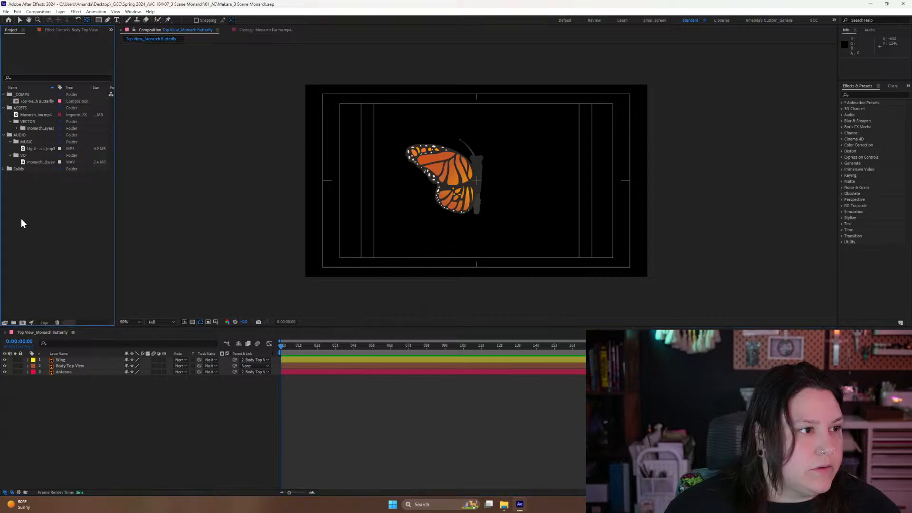
click(4, 169)
drag(24, 176, 49, 361)
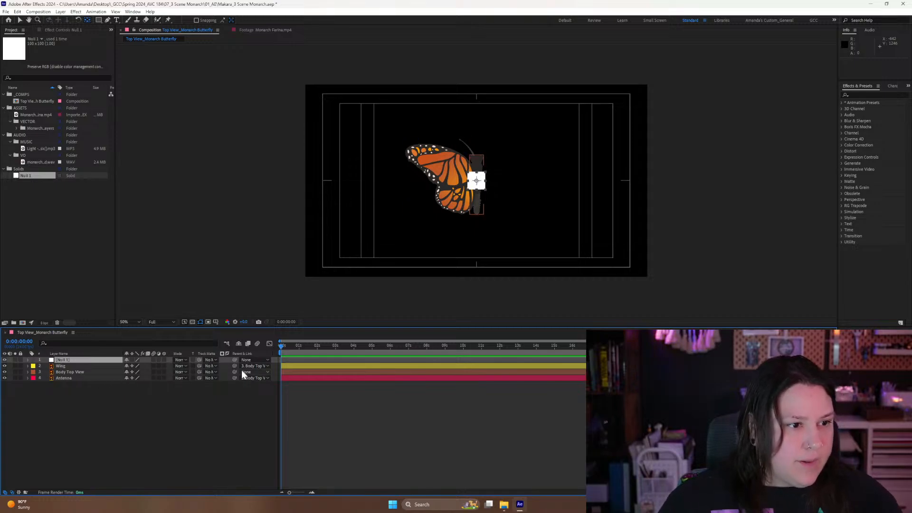
drag(234, 372, 69, 360)
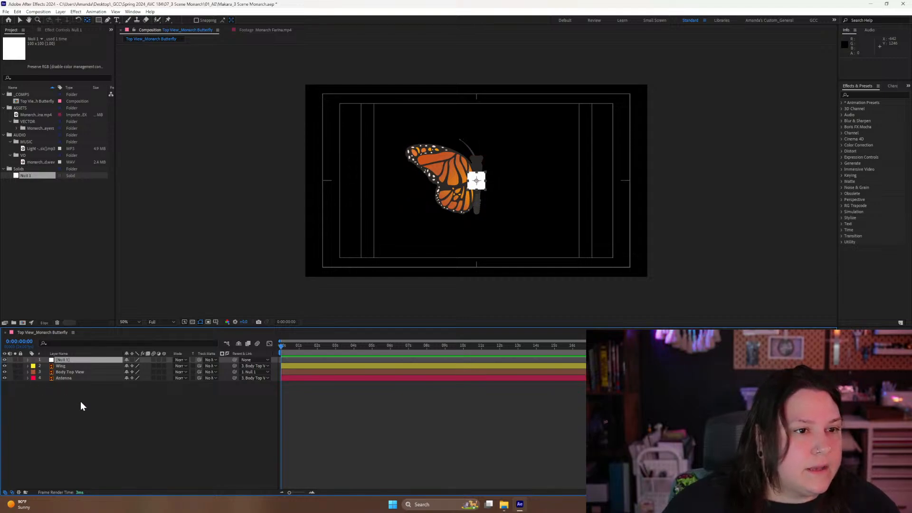
click(120, 430)
click(63, 372)
click(59, 354)
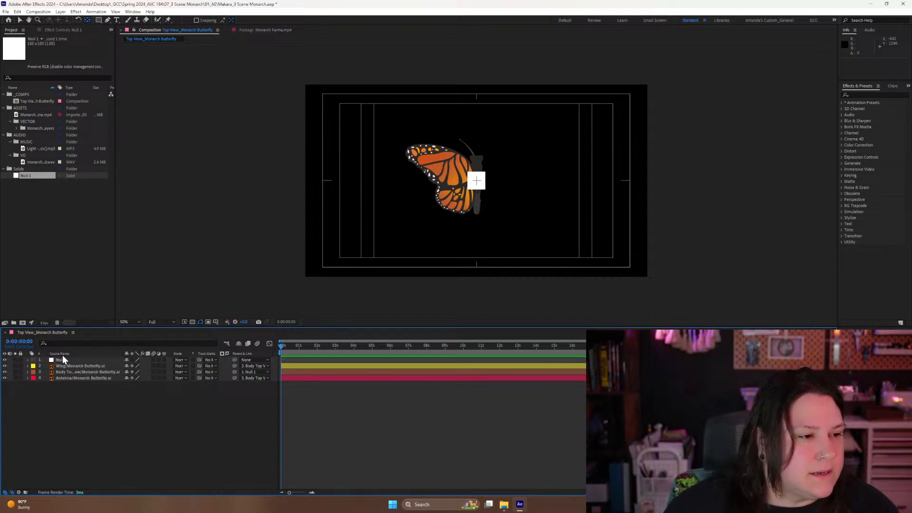
click(62, 361)
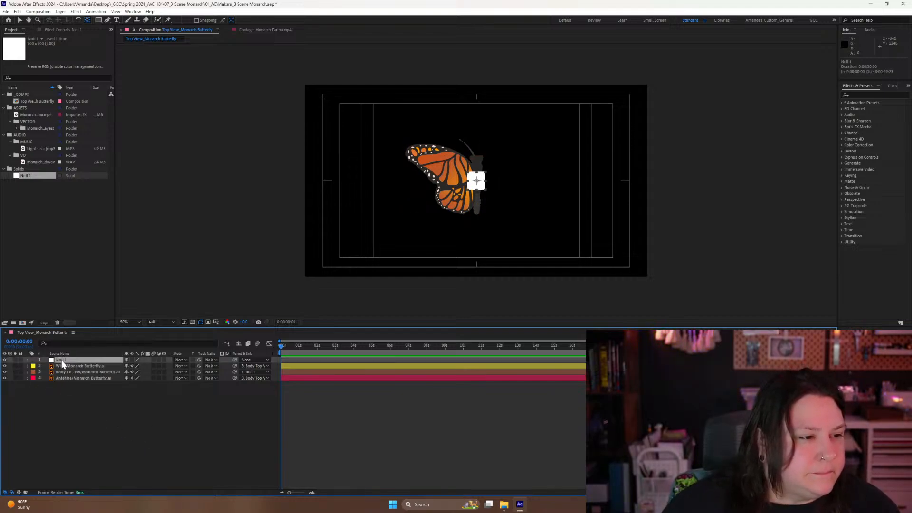
click(27, 360)
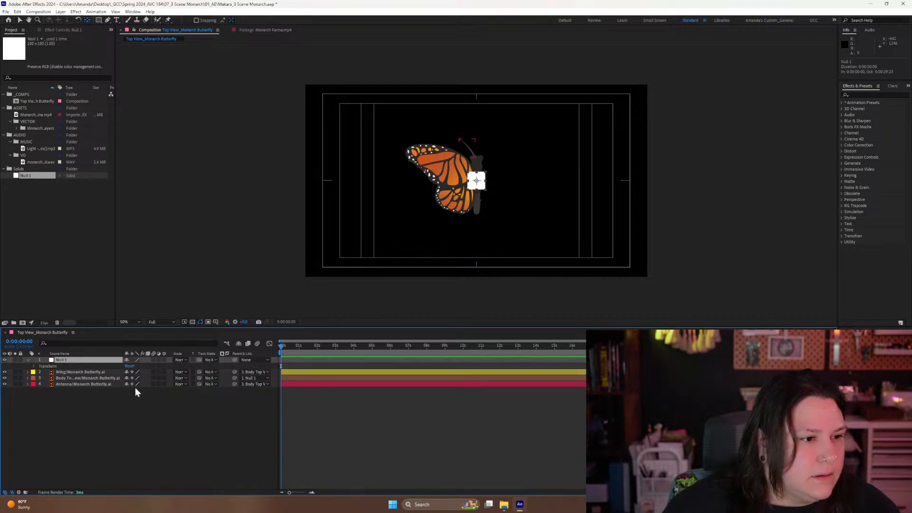
click(4, 360)
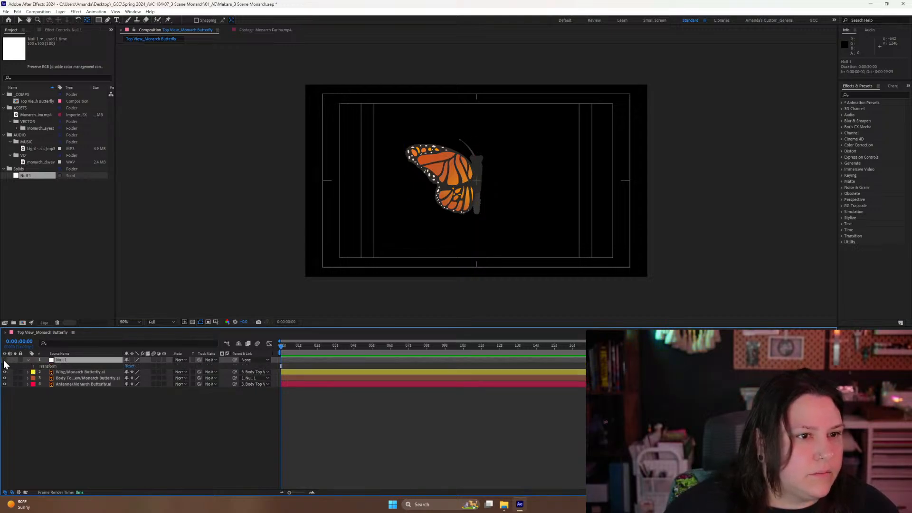
click(4, 360)
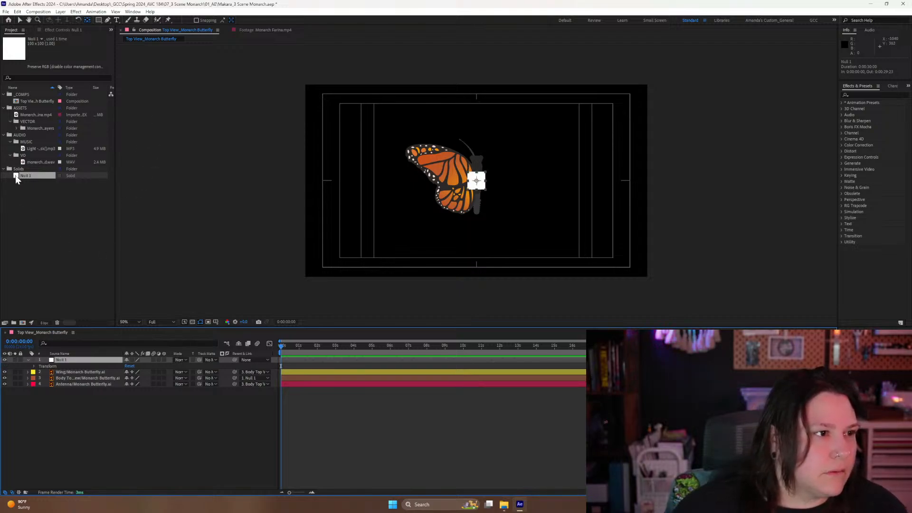
right_click(60, 363)
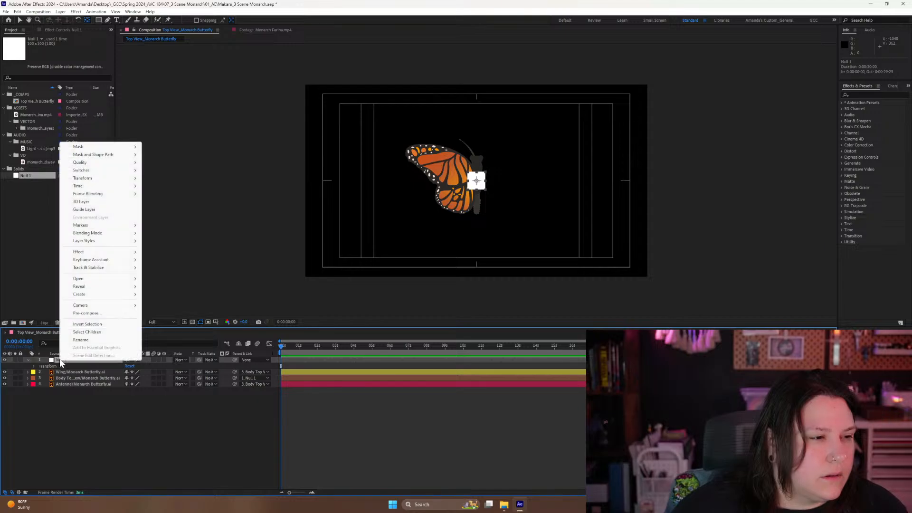
click(101, 412)
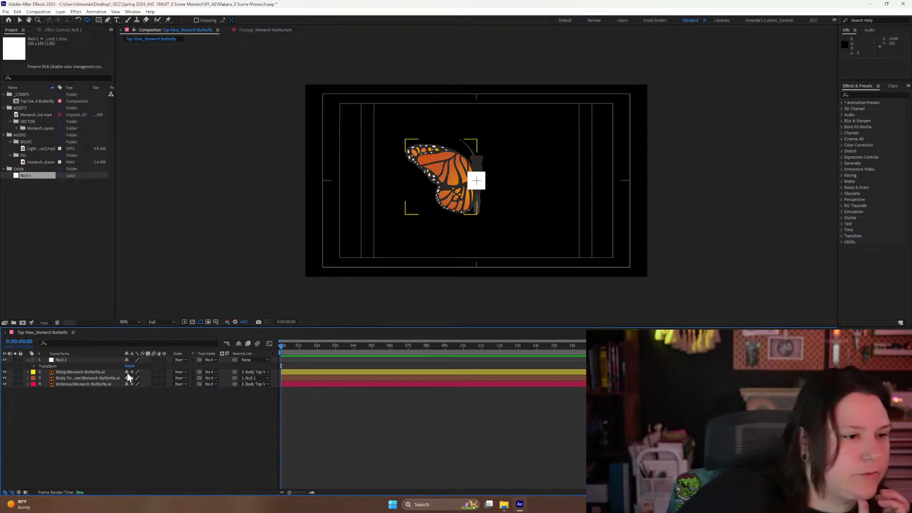
Hide the Null 1 layer, set its label colour to white, and save the project.
click(67, 361)
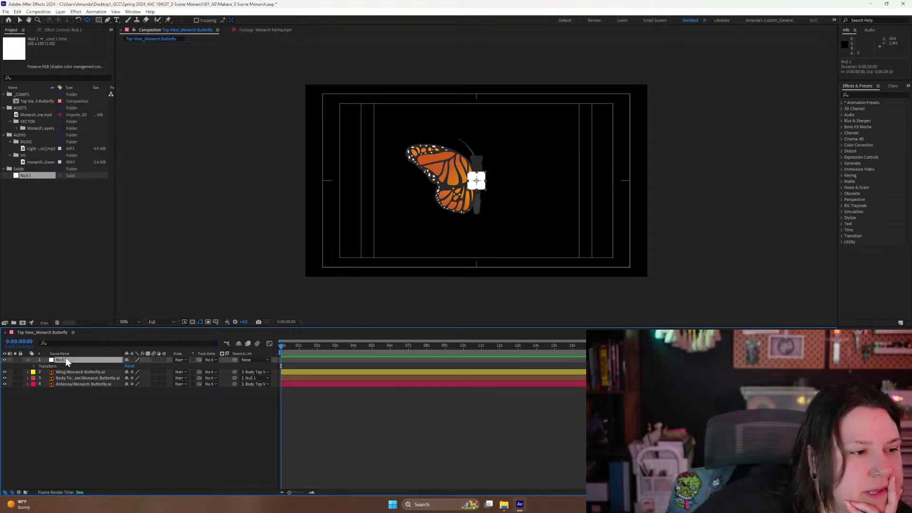
click(5, 360)
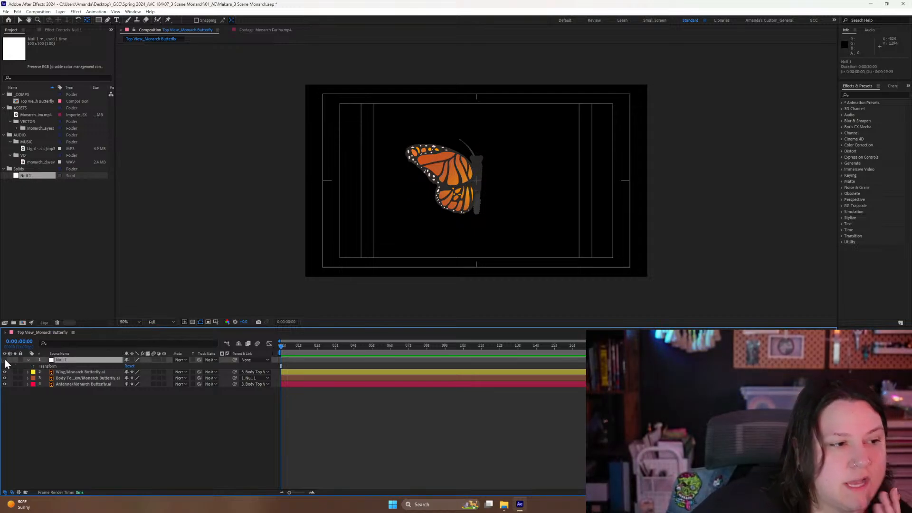
click(34, 362)
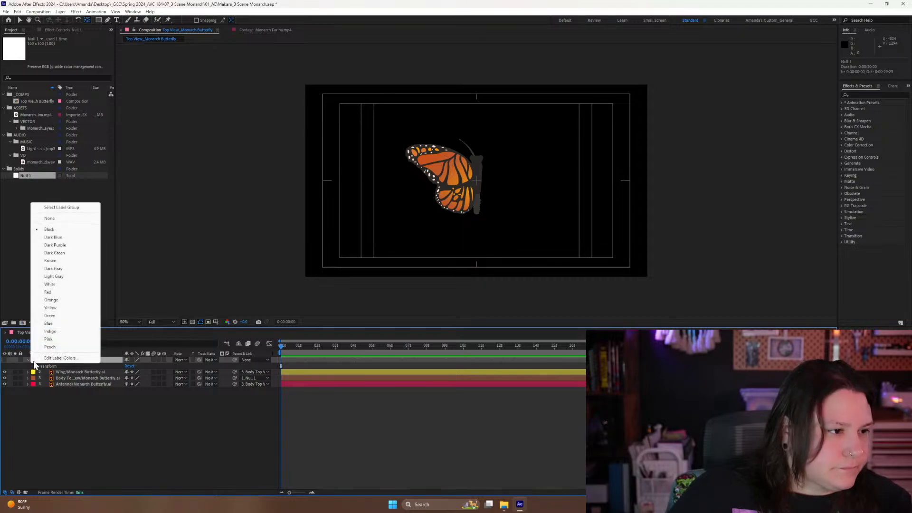
click(53, 284)
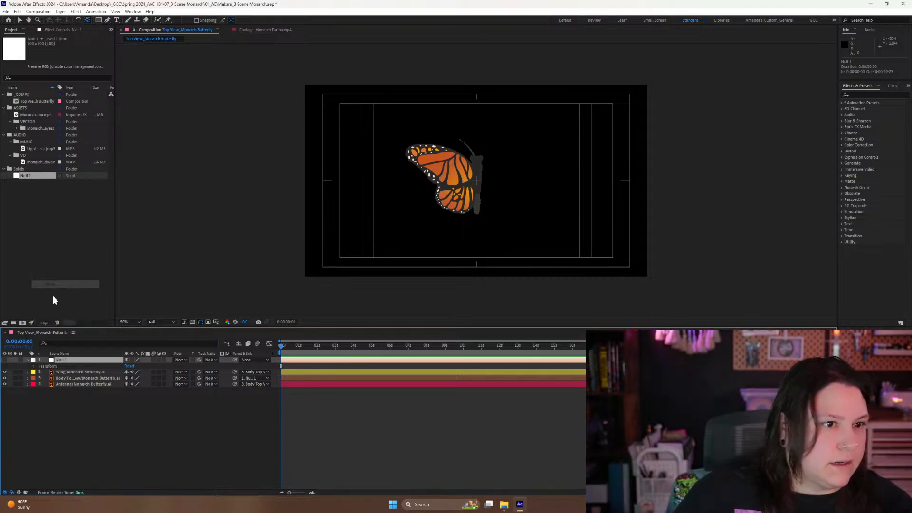
click(71, 414)
key(ctrl+s)
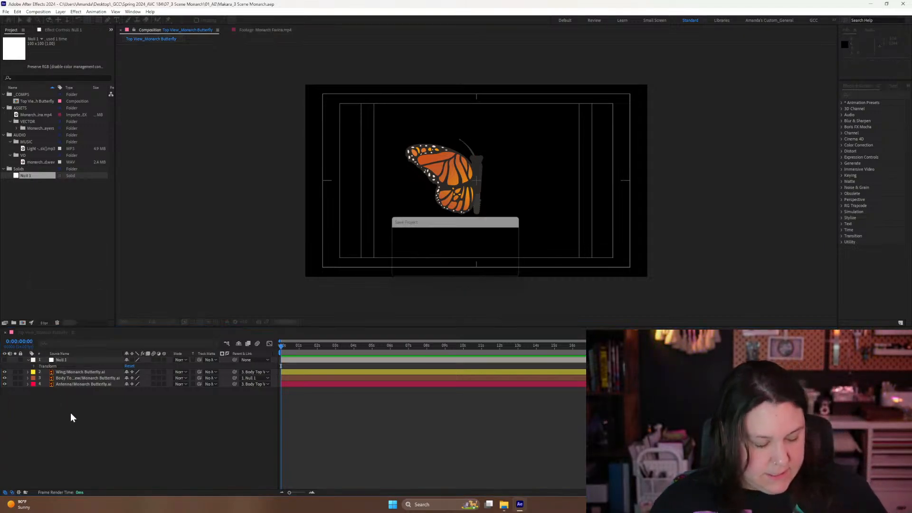
click(27, 360)
Duplicate the Wing layer and mirror the copy horizontally by setting its horizontal scale to -100%.
click(64, 366)
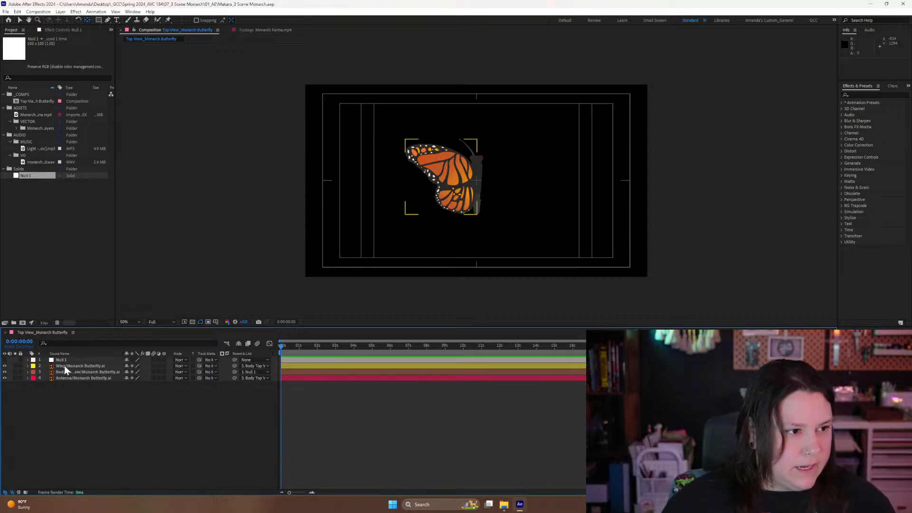
click(65, 365)
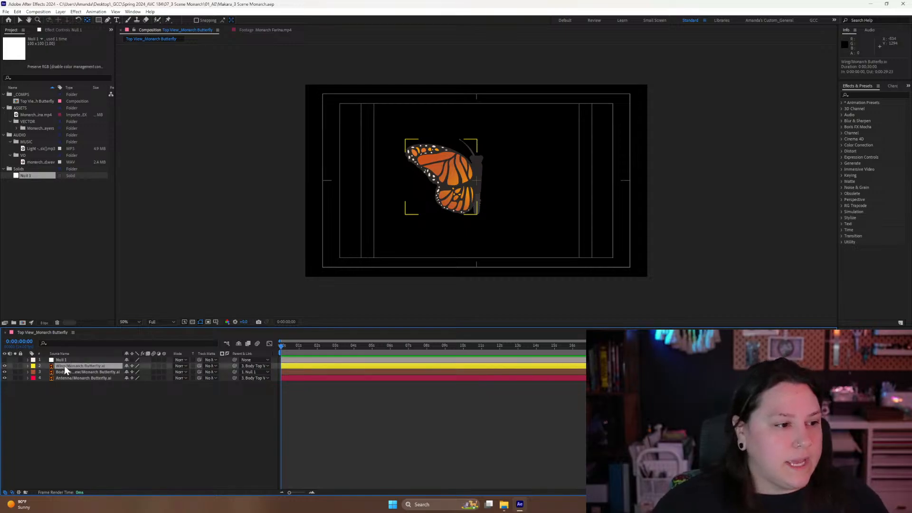
click(65, 353)
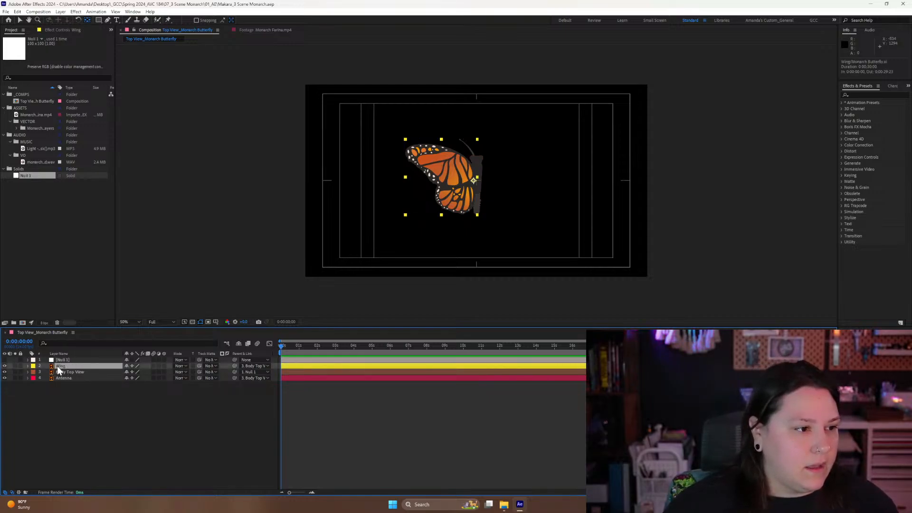
key(ctrl+d)
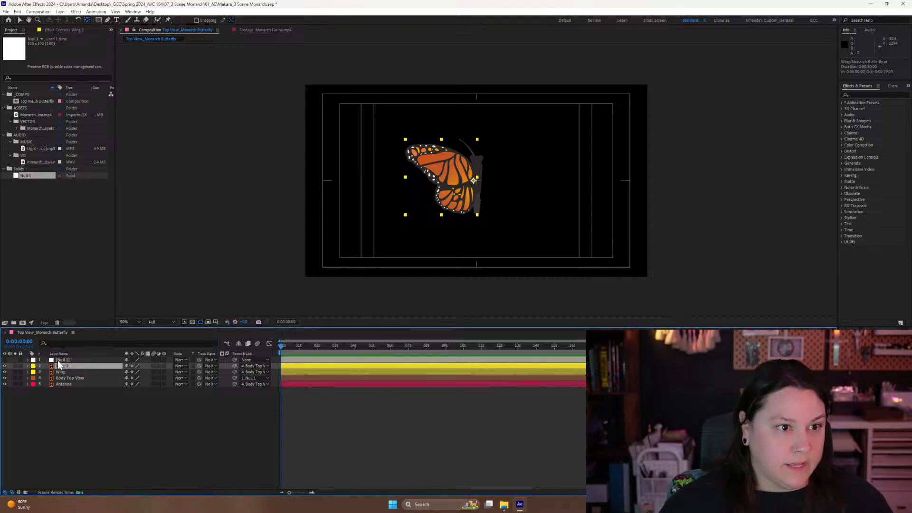
key(s)
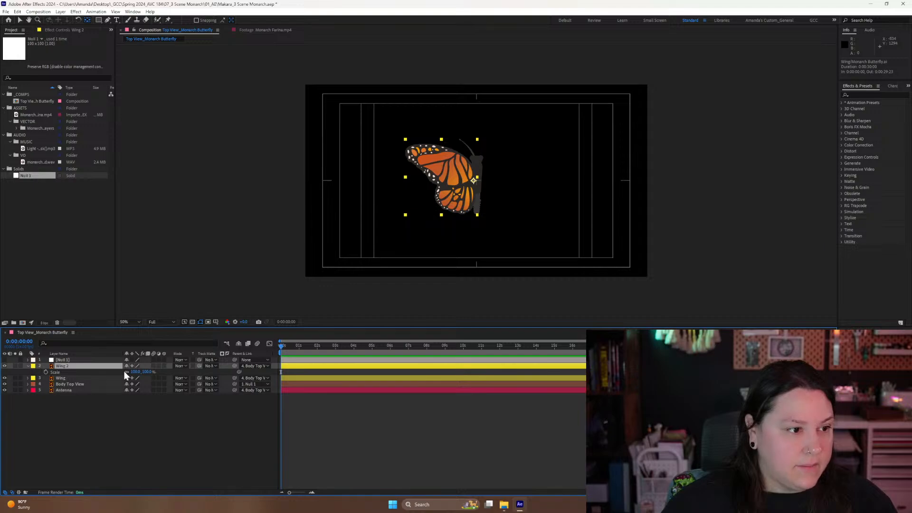
click(136, 372)
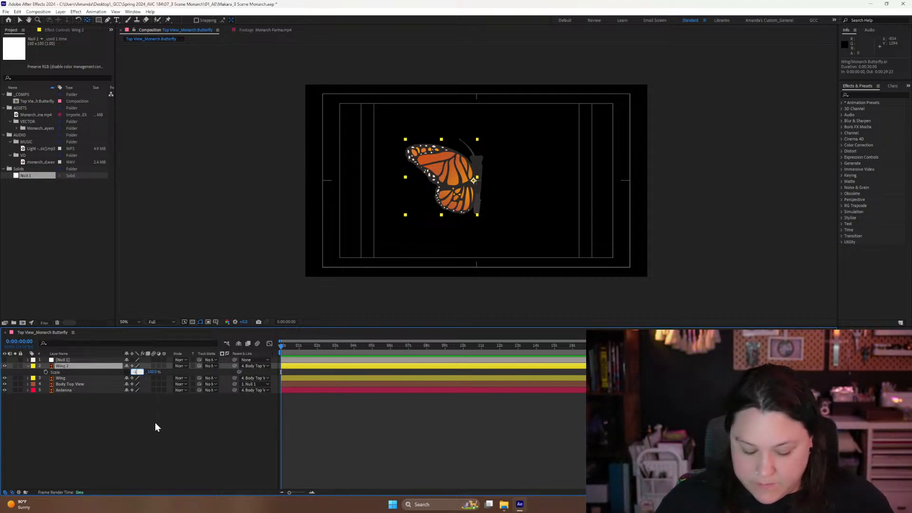
text(-100)
click(154, 448)
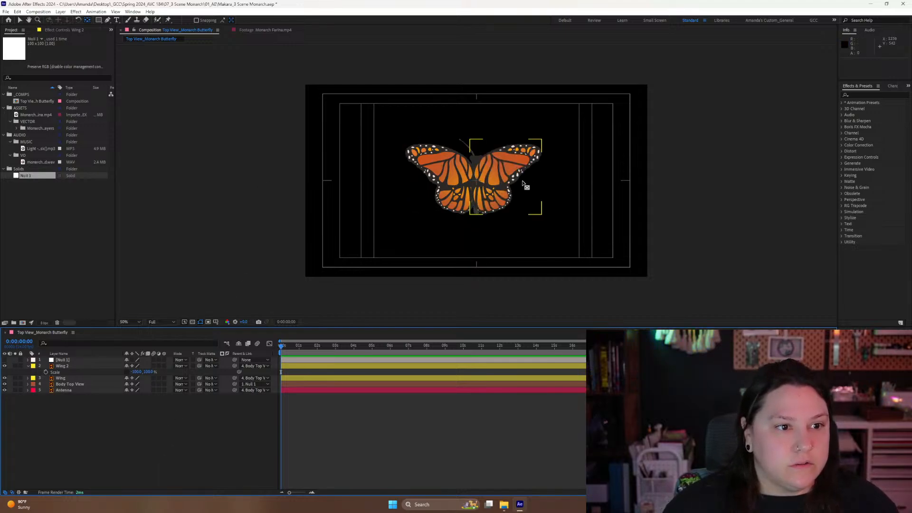
Shift Wing 2 horizontally until it attaches to the right side of the body, symmetrical to the original wing.
click(81, 366)
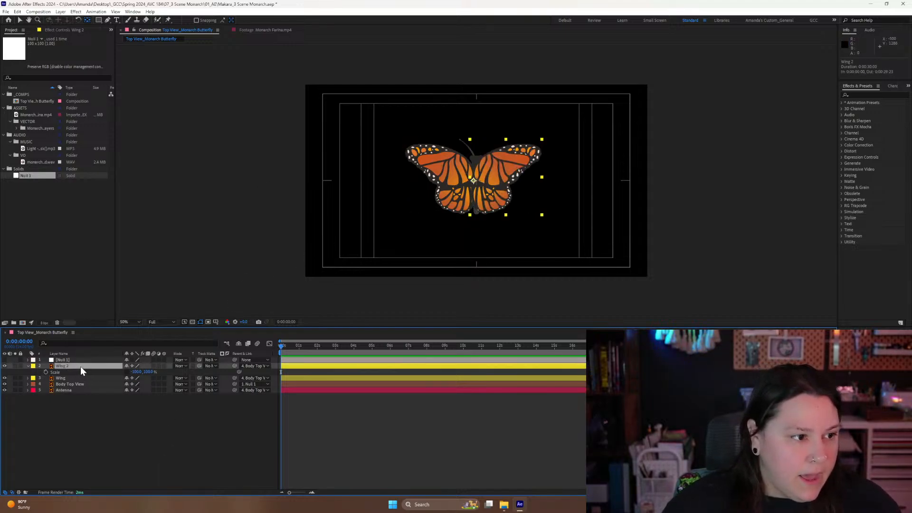
key(p)
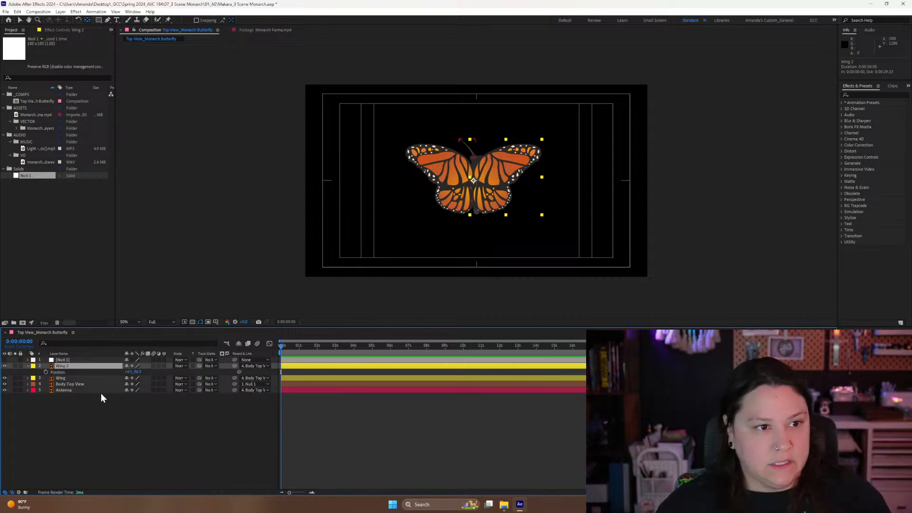
drag(130, 373, 137, 371)
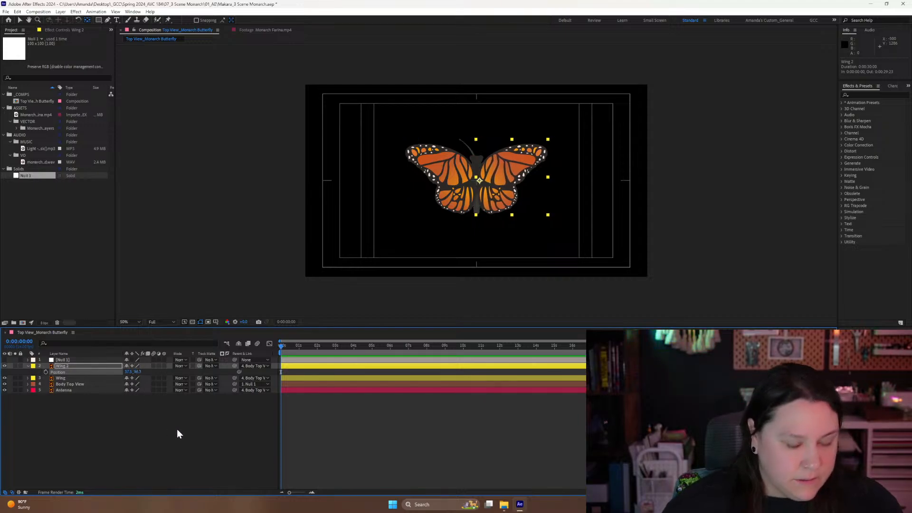
key(period)
key(period)
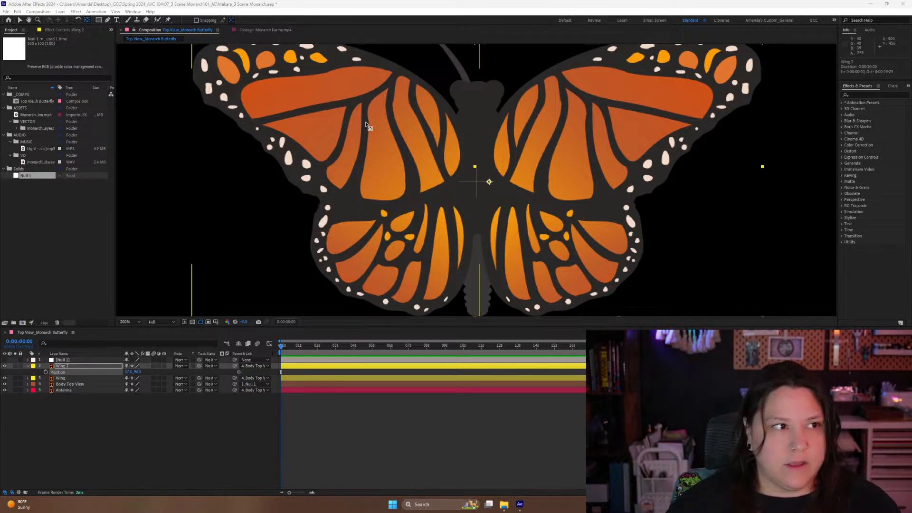
Duplicate the Antenna layer and mirror the copy horizontally by setting its horizontal scale to -100%.
click(19, 20)
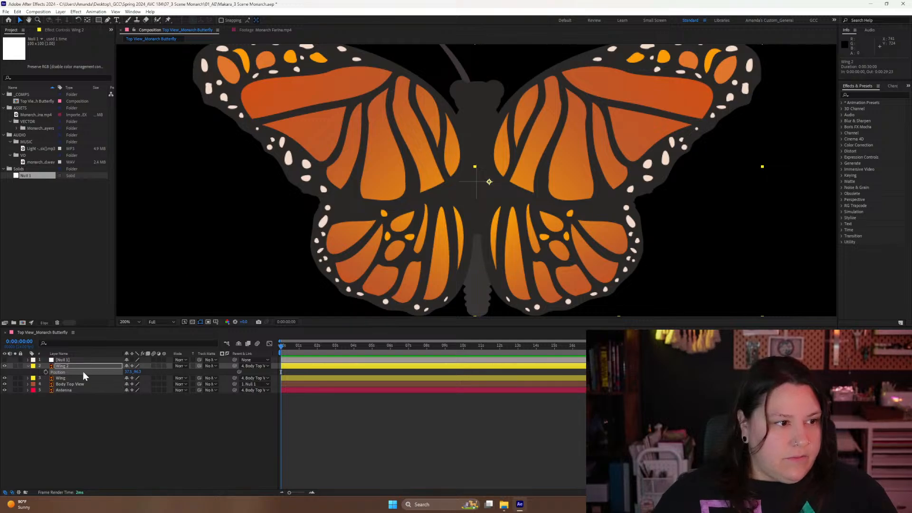
click(62, 389)
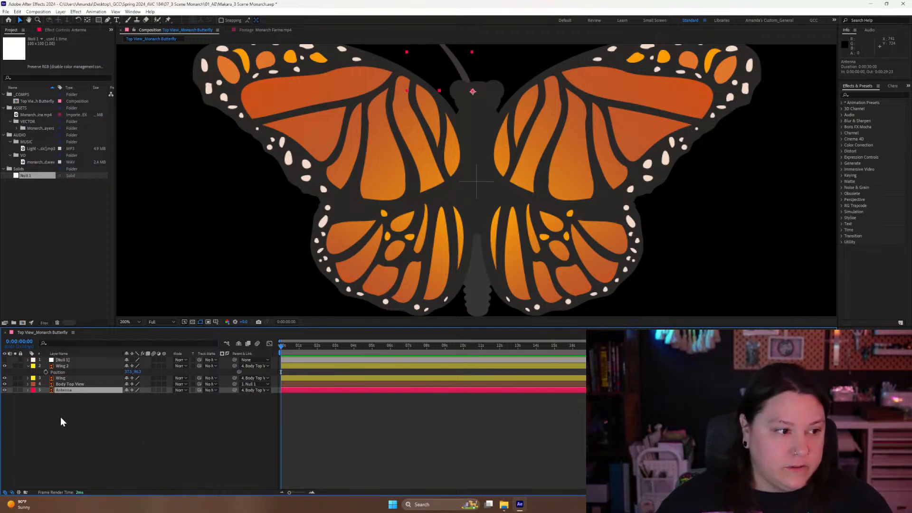
key(ctrl+d)
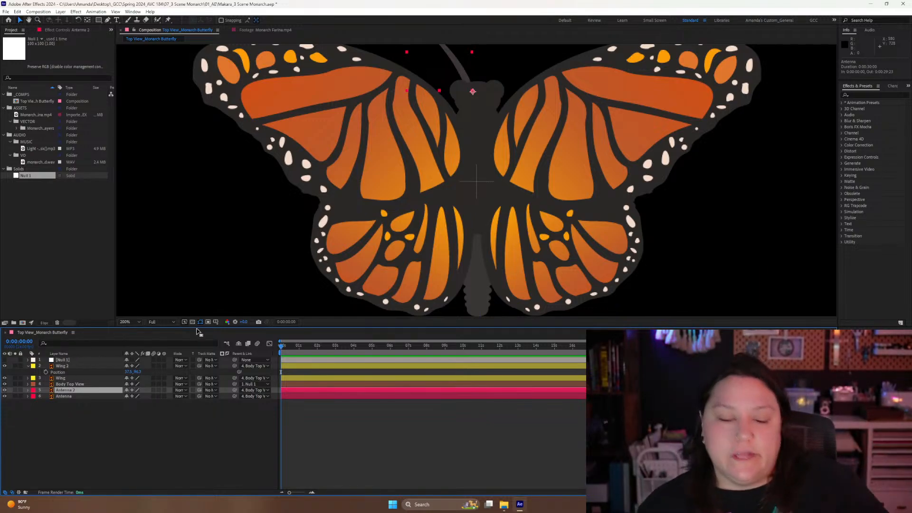
drag(364, 160, 305, 244)
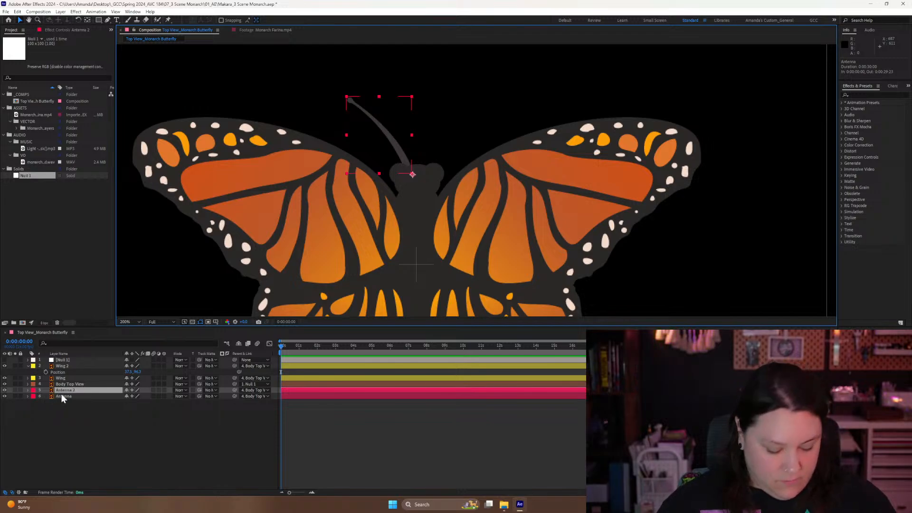
key(s)
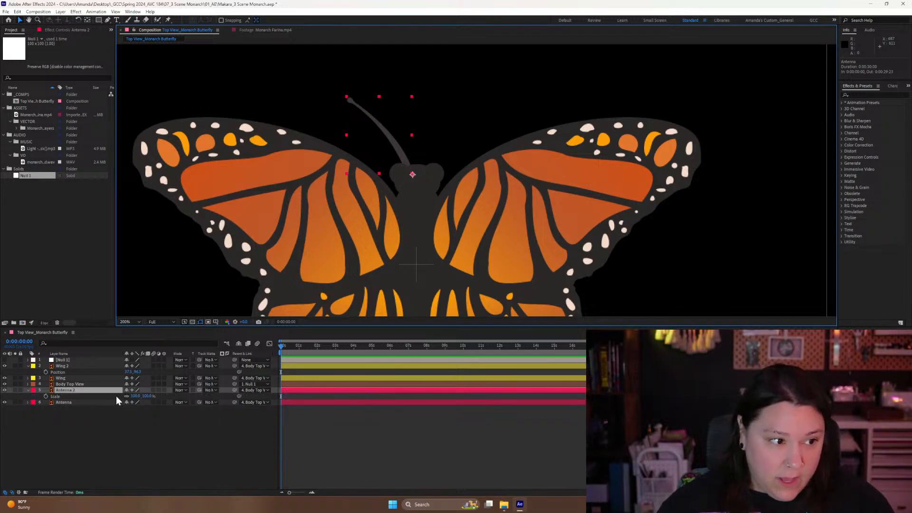
click(135, 396)
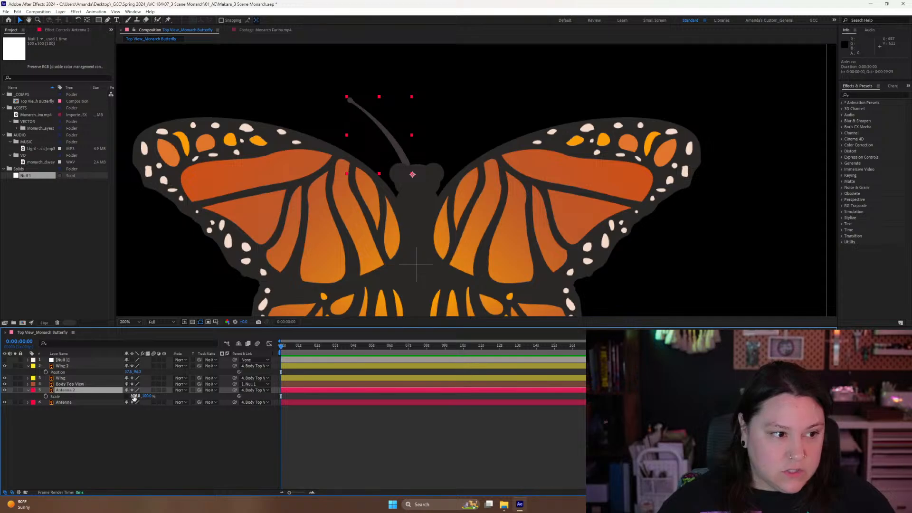
text(-10)
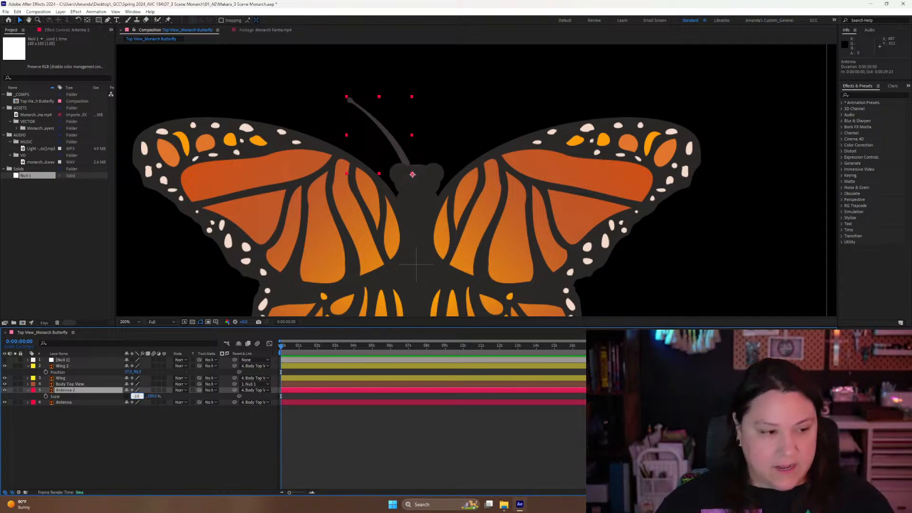
text(0)
key(Return)
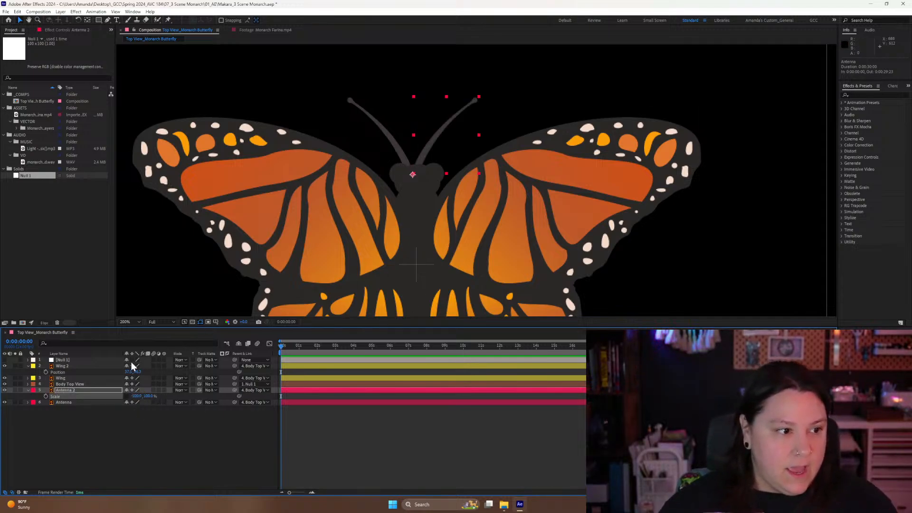
Shift the mirrored antenna horizontally onto the right side of the head and save the project.
click(88, 389)
key(p)
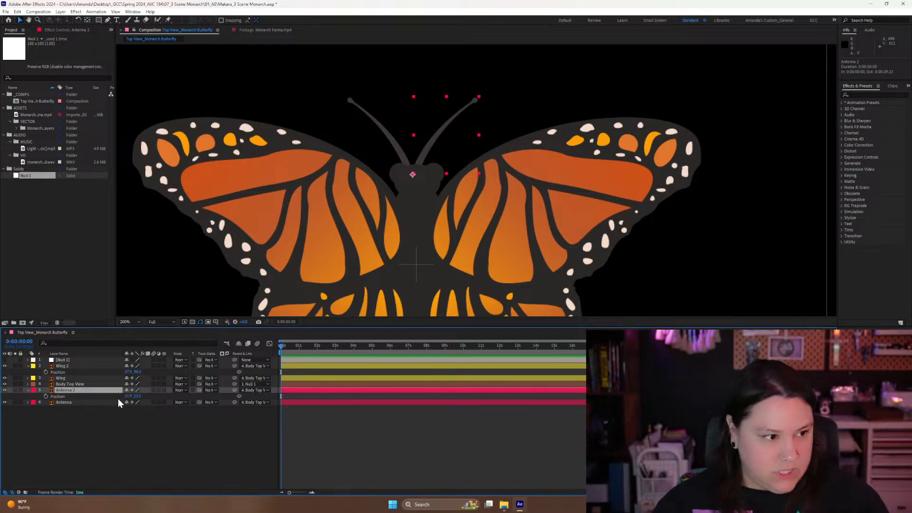
drag(127, 395, 127, 394)
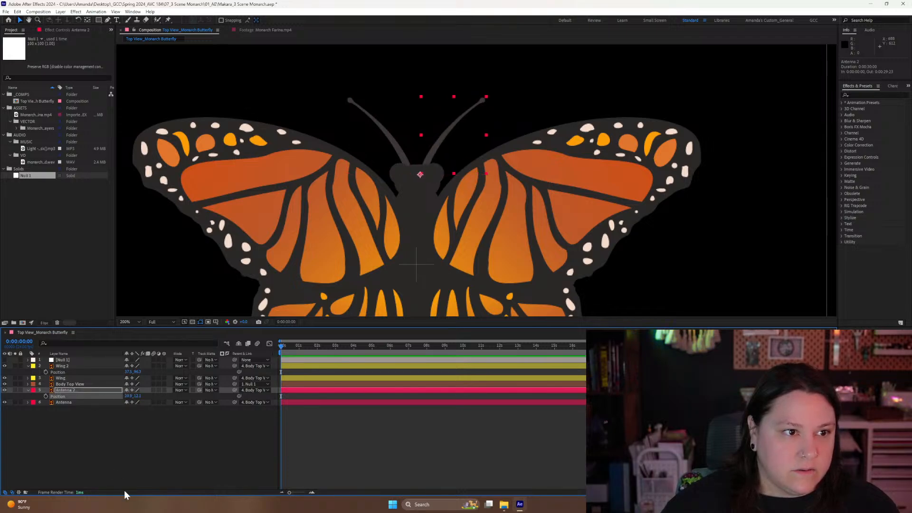
click(149, 462)
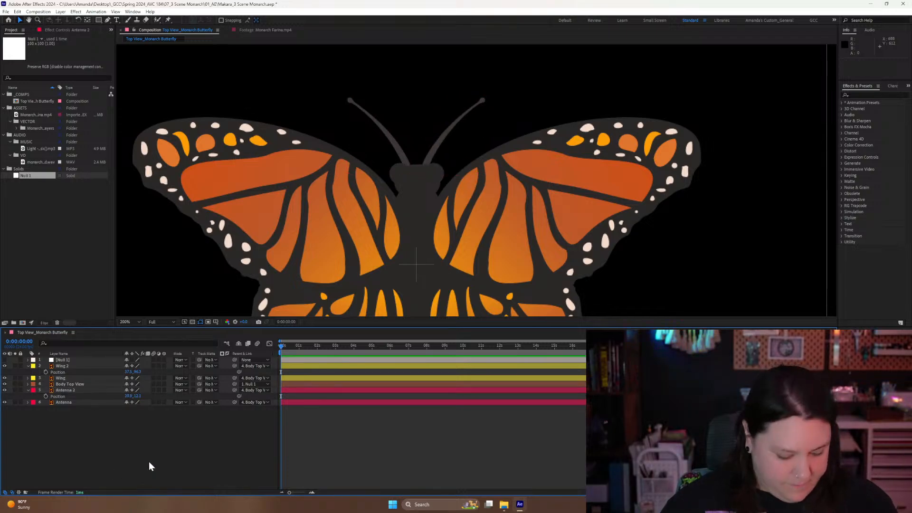
key(ctrl+s)
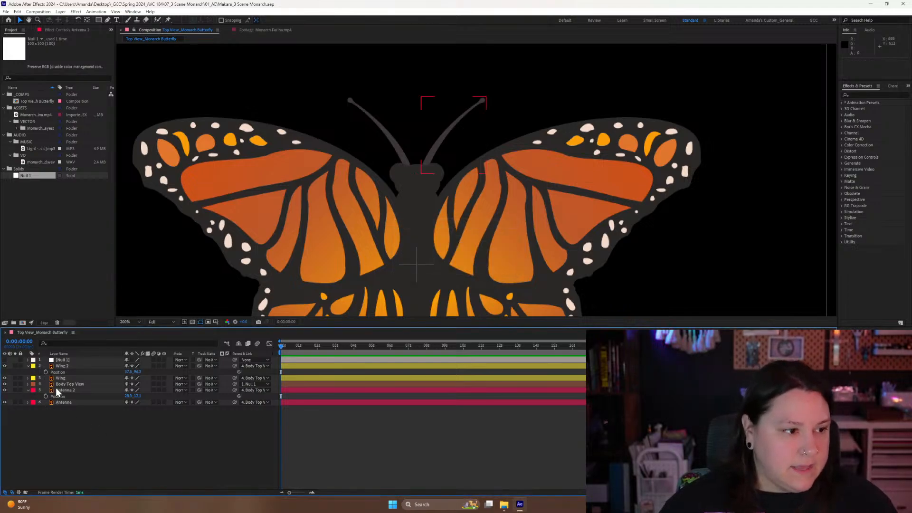
Relink the scale proportions of the mirrored Antenna 2 and Wing 2 layers.
click(67, 390)
key(s)
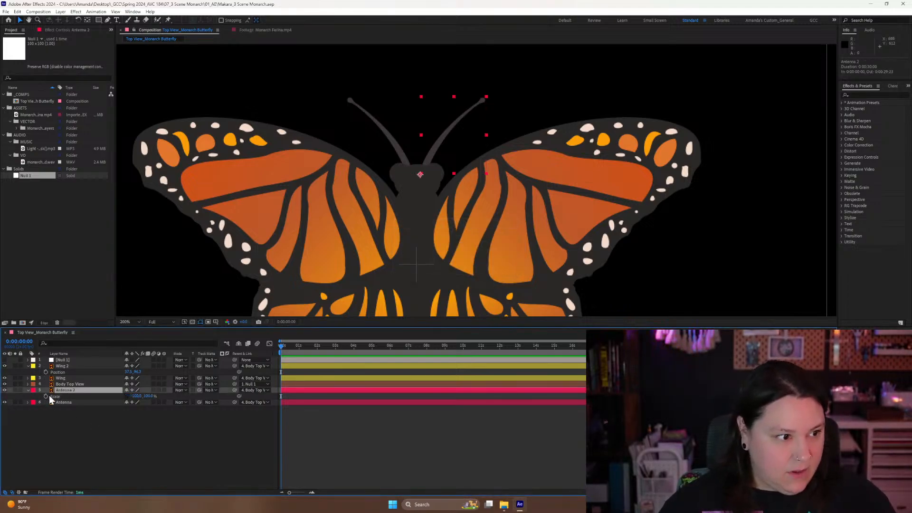
click(126, 396)
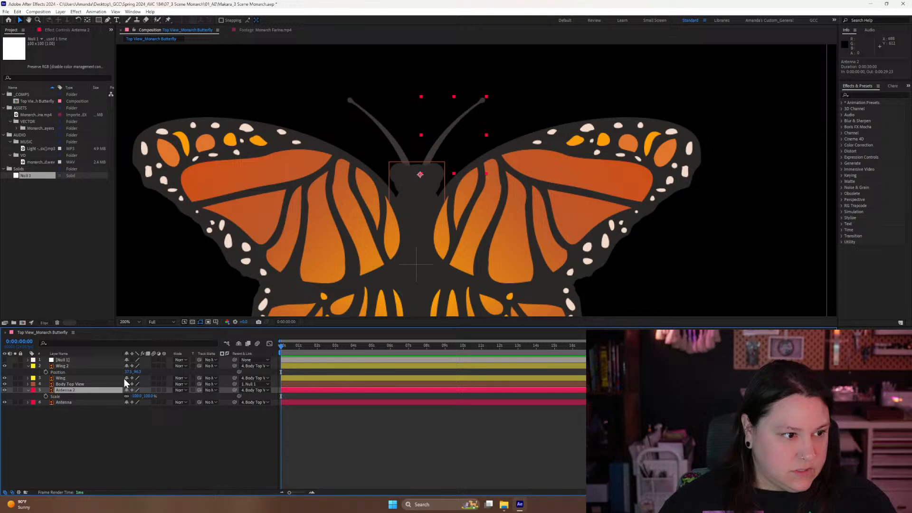
click(92, 366)
key(s)
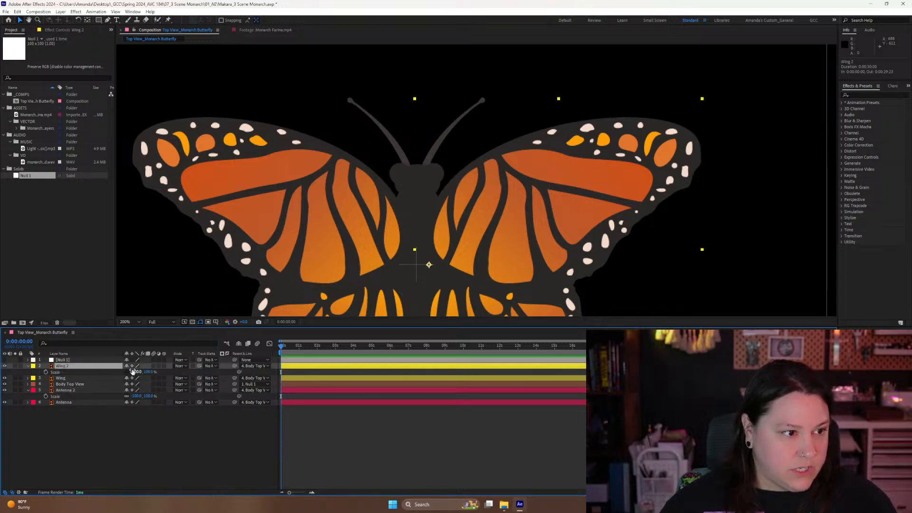
click(168, 429)
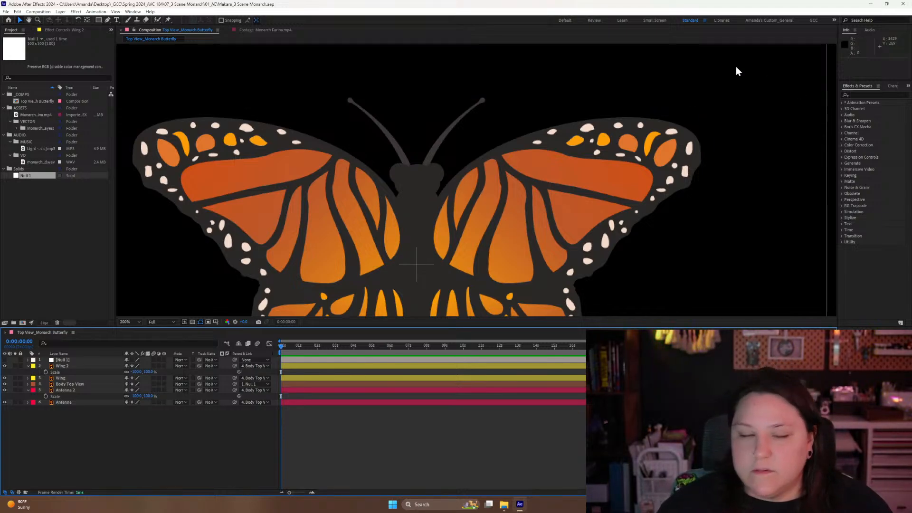
Switch to File Explorer and extract 00_TEMPLATE FOLDER RENAME.zip within the Downloads folder.
click(870, 4)
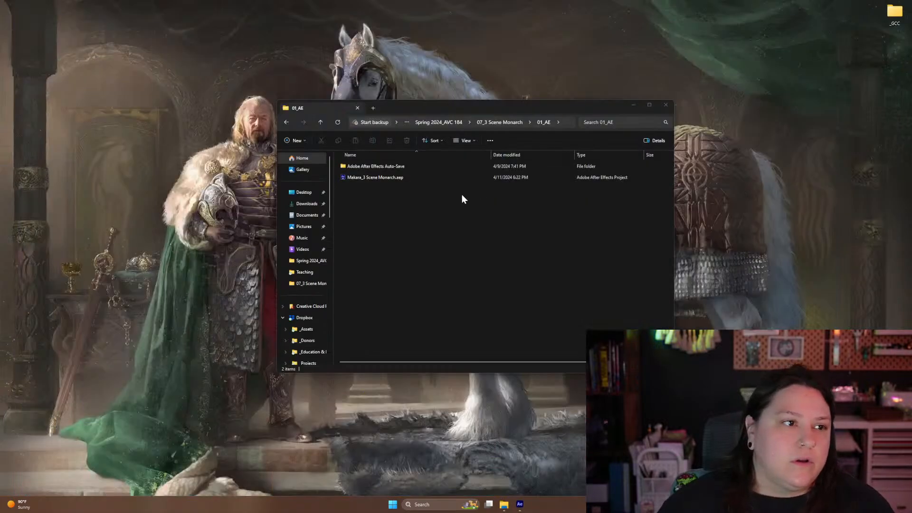
click(427, 122)
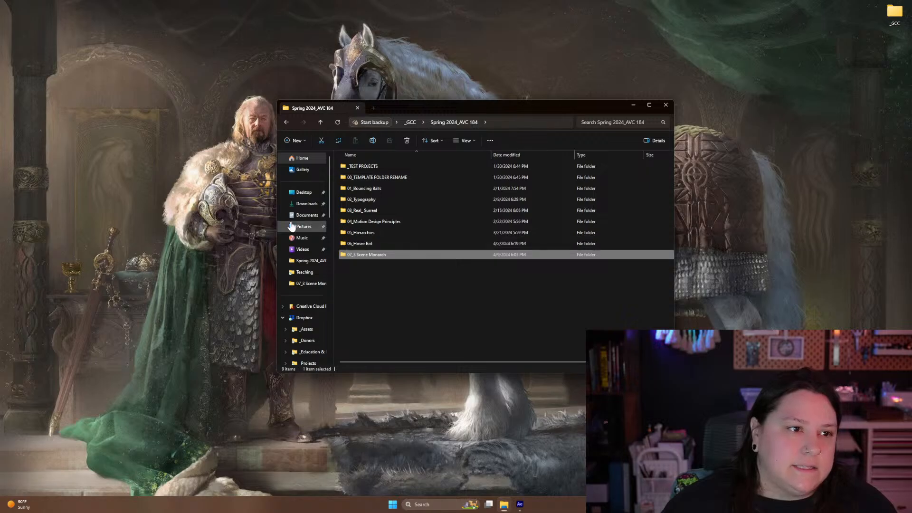
click(302, 205)
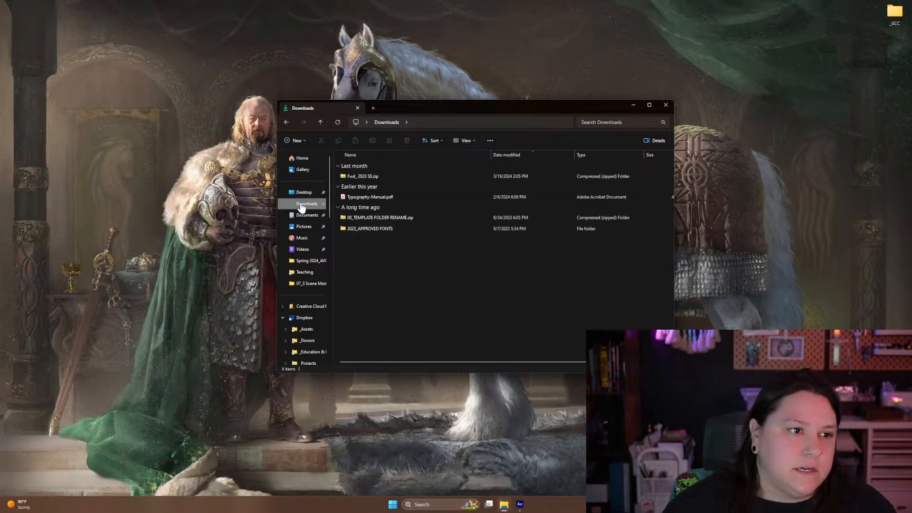
click(356, 178)
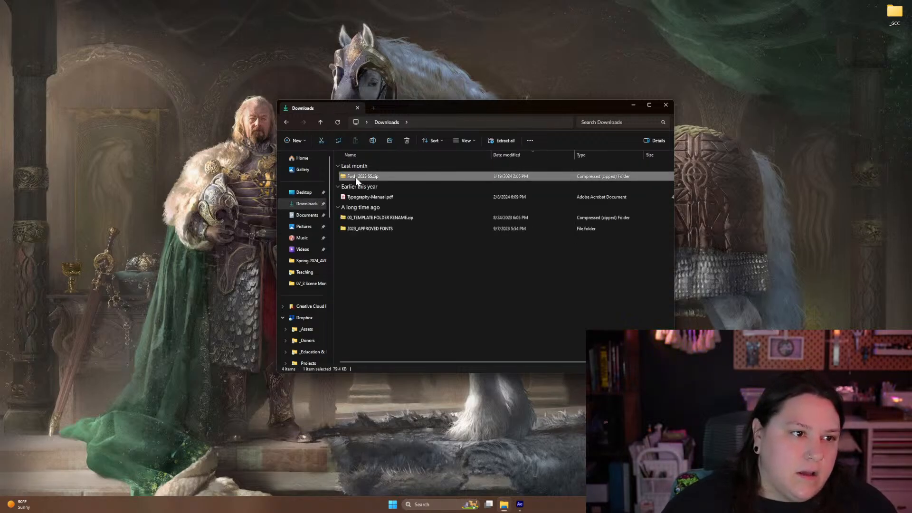
right_click(355, 178)
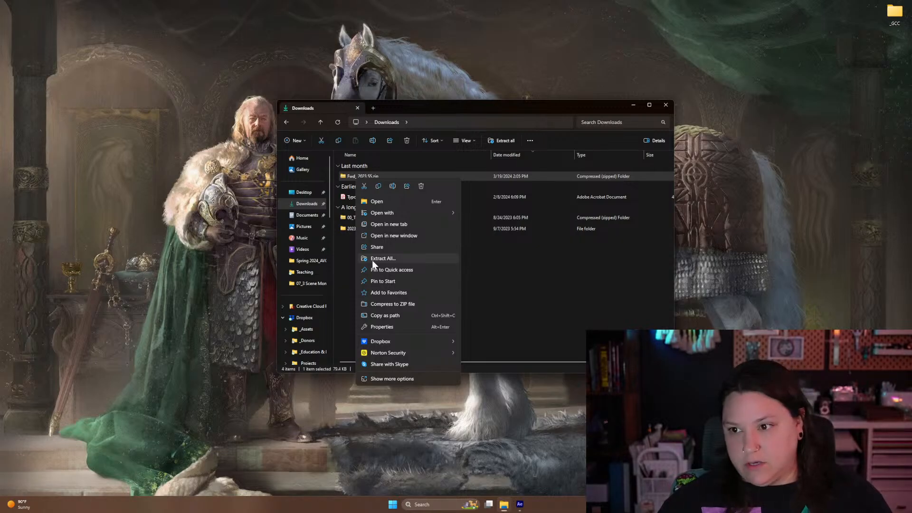
click(505, 262)
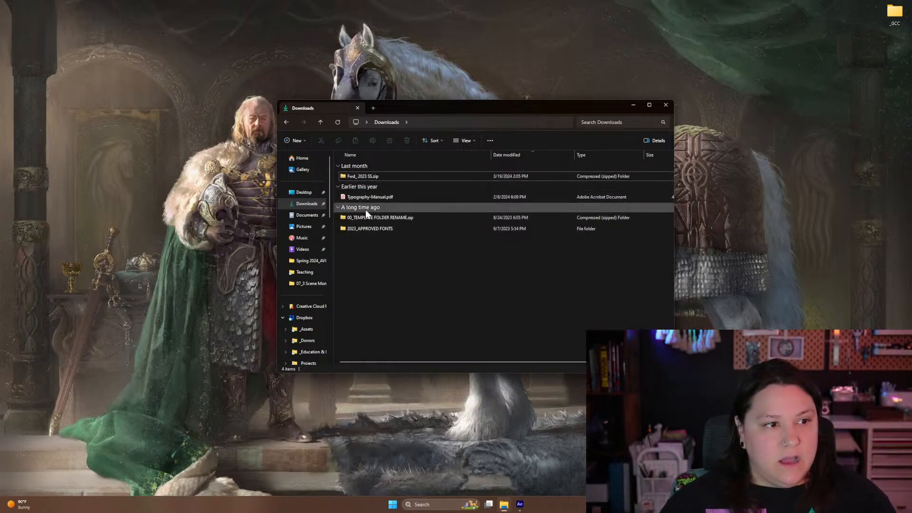
click(341, 229)
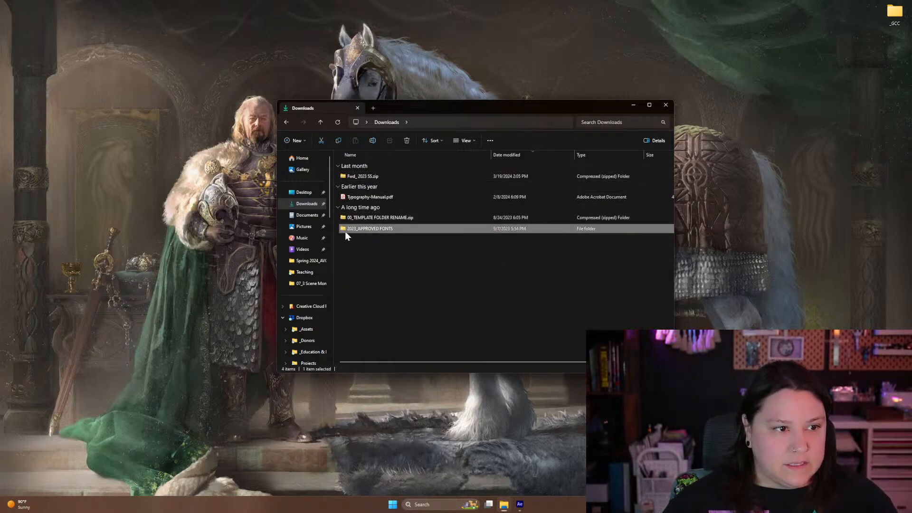
click(361, 218)
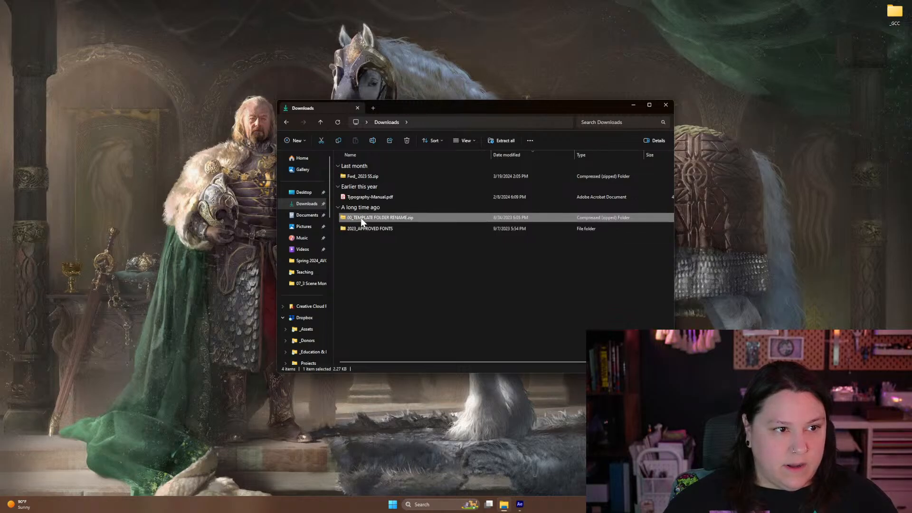
right_click(360, 218)
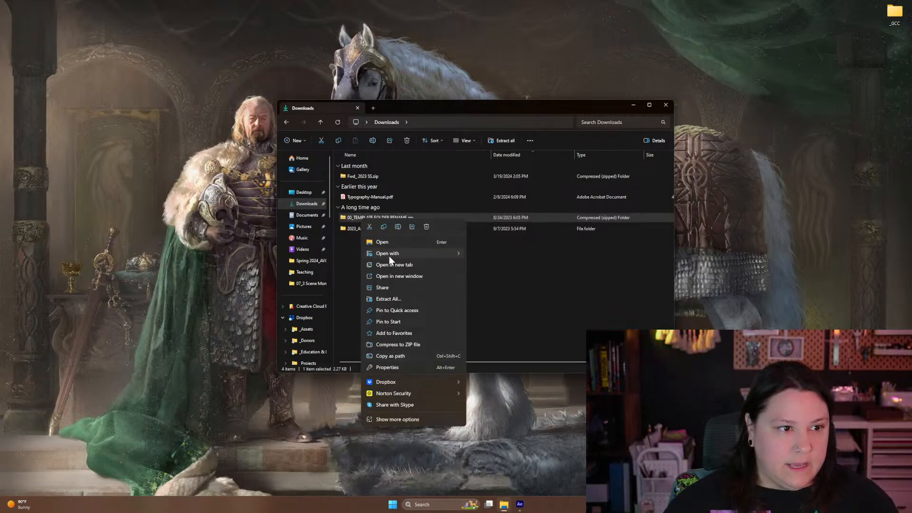
click(390, 299)
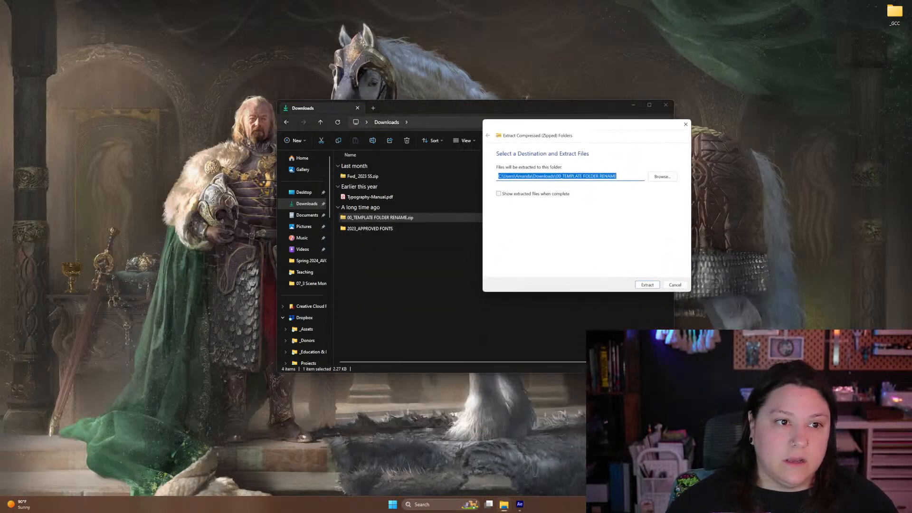
click(648, 286)
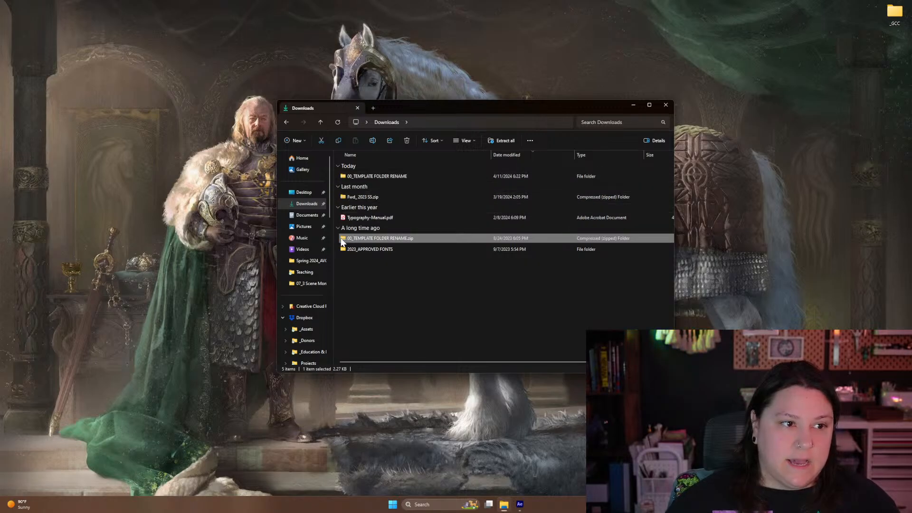
Look inside the extracted 00_TEMPLATE FOLDER RENAME folder, delete it from Downloads and minimize File Explorer.
click(344, 178)
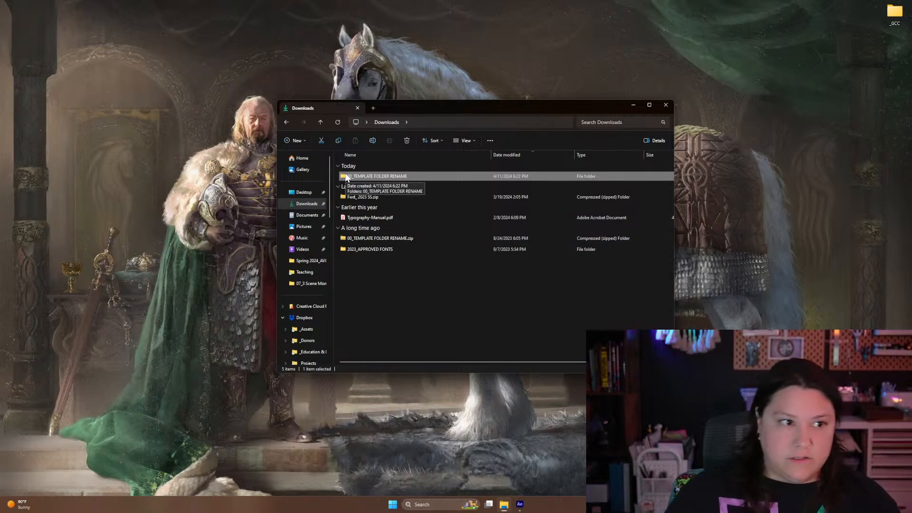
double_click(346, 178)
click(378, 180)
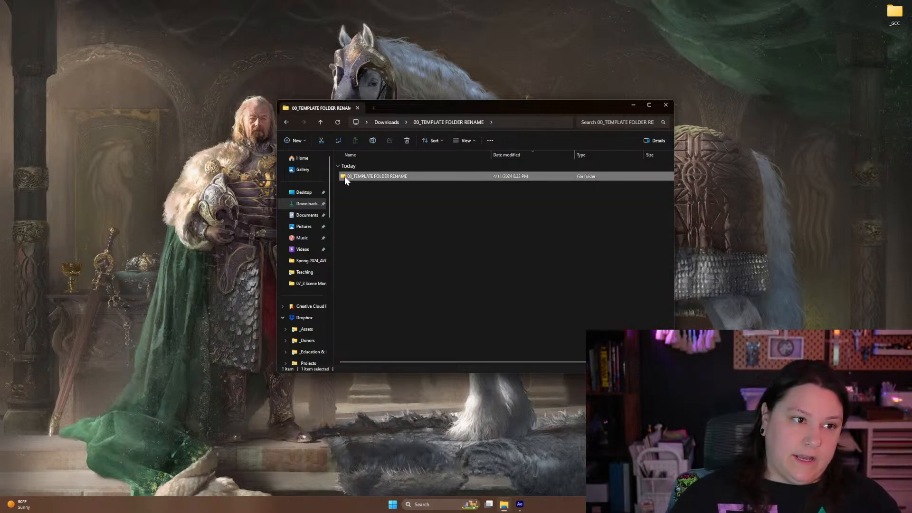
click(287, 119)
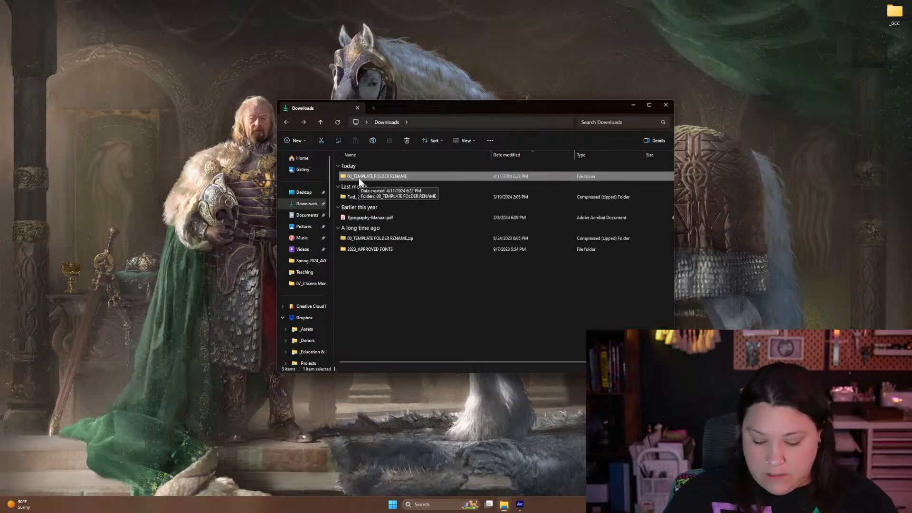
key(Delete)
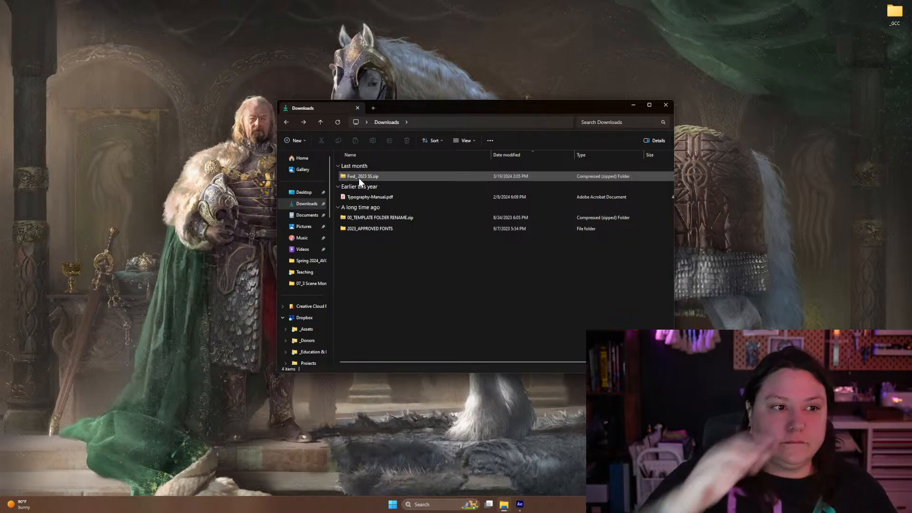
click(634, 105)
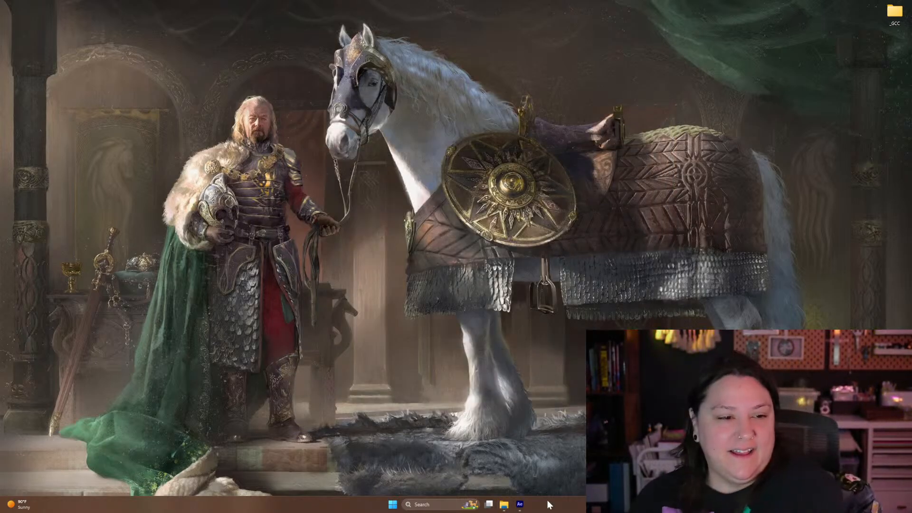
Switch back to After Effects, test the parenting by enlarging the Body Top View layer, and undo the scaling.
click(519, 504)
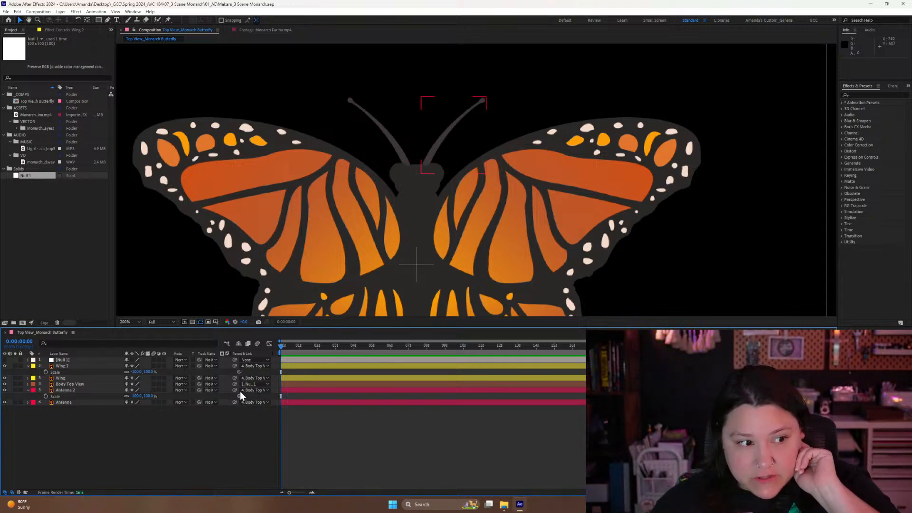
click(70, 384)
key(s)
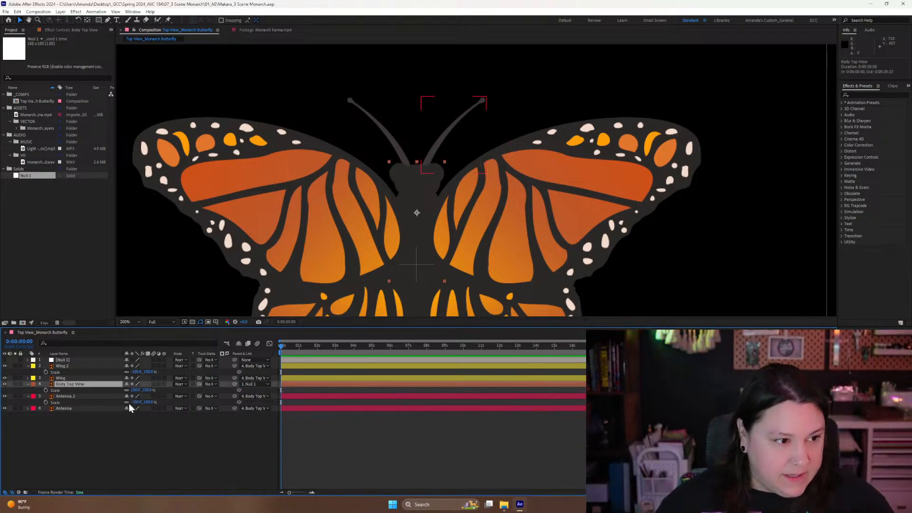
drag(136, 390, 149, 391)
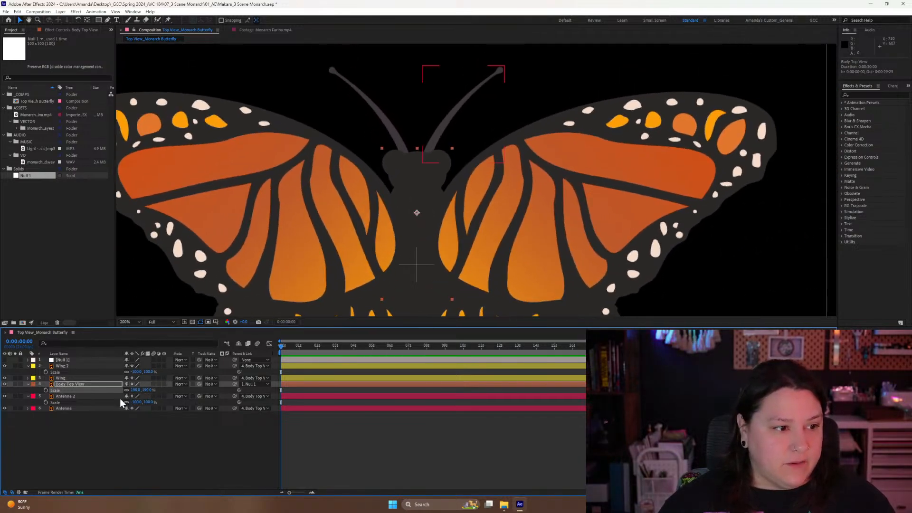
key(ctrl+z)
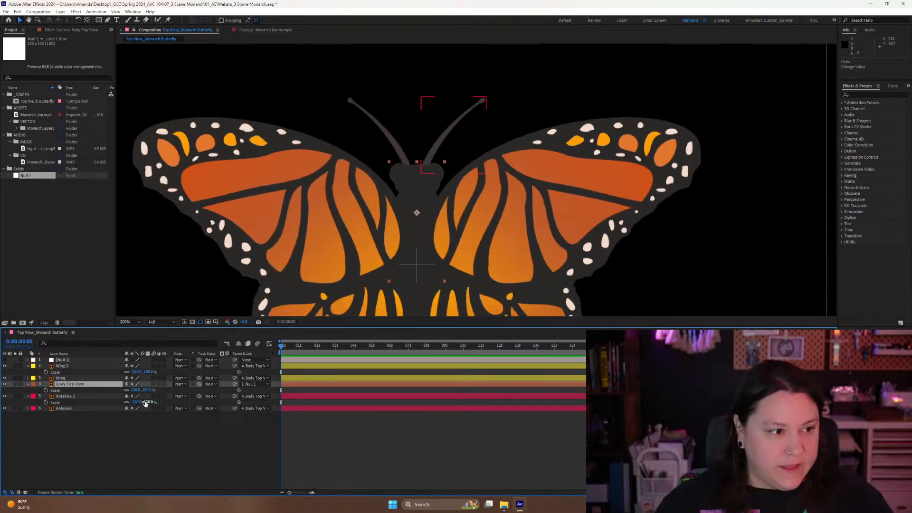
key(comma)
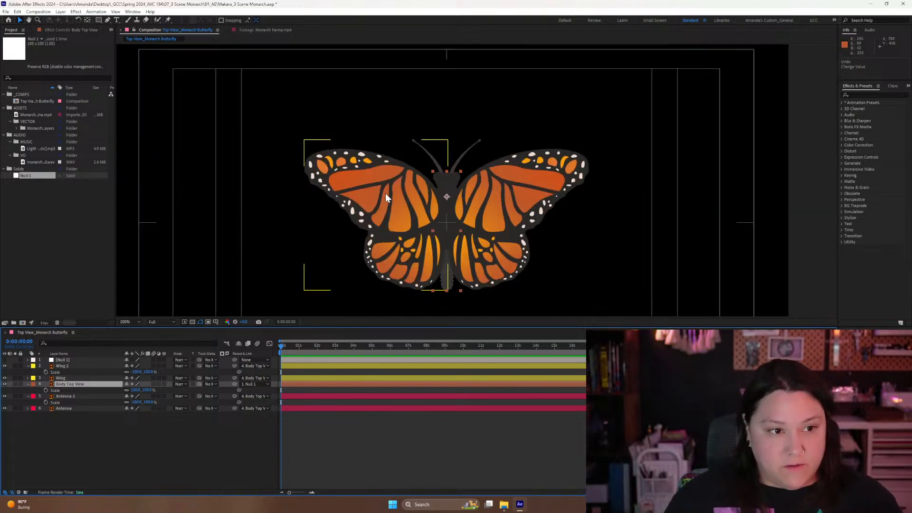
drag(465, 228, 444, 168)
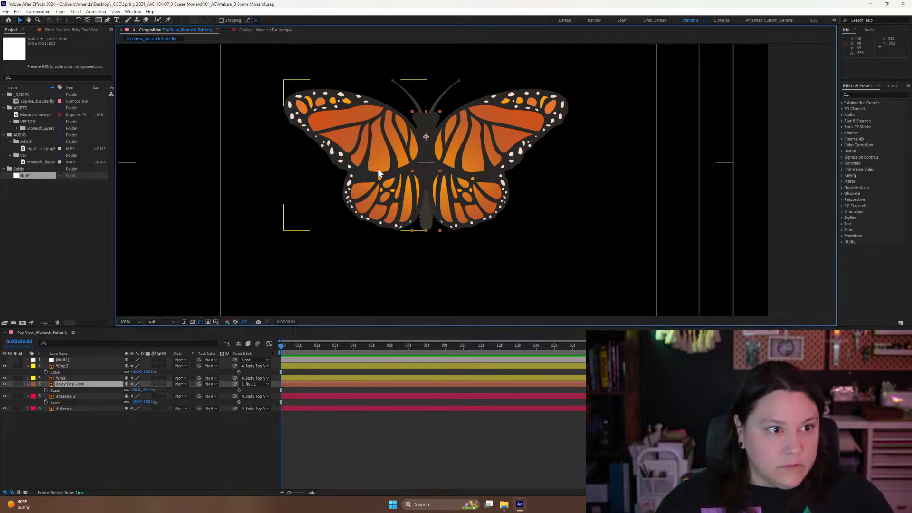
drag(377, 169, 375, 188)
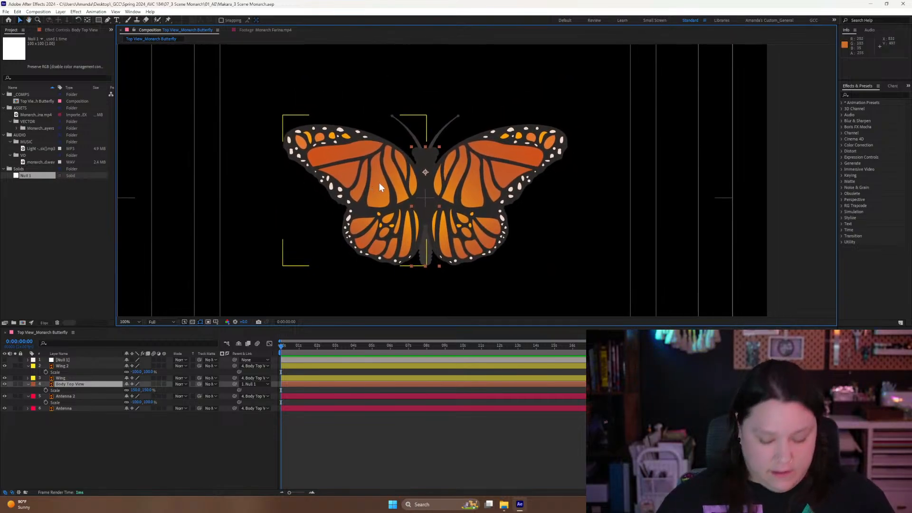
key(comma)
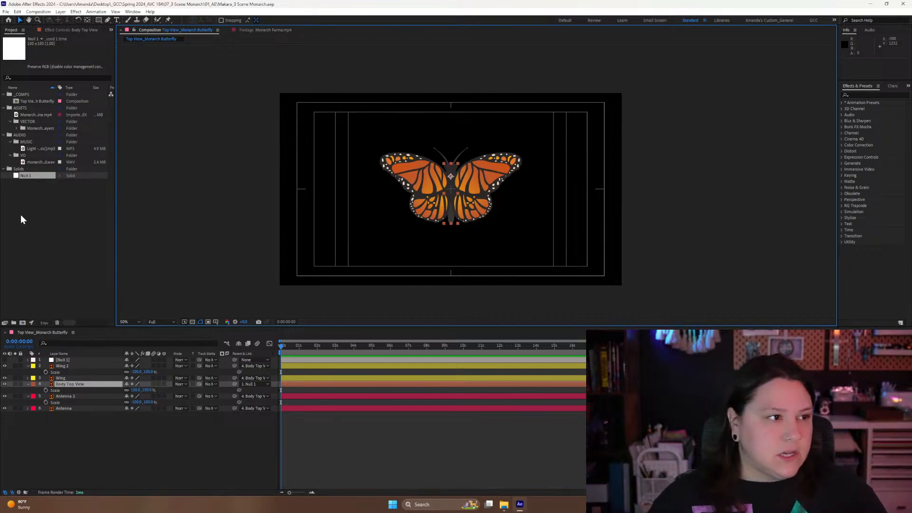
Create a 1920x1080, 24 fps composition named _MAIN in the _COMPS folder with a duration of 0:00:30:00.
click(17, 95)
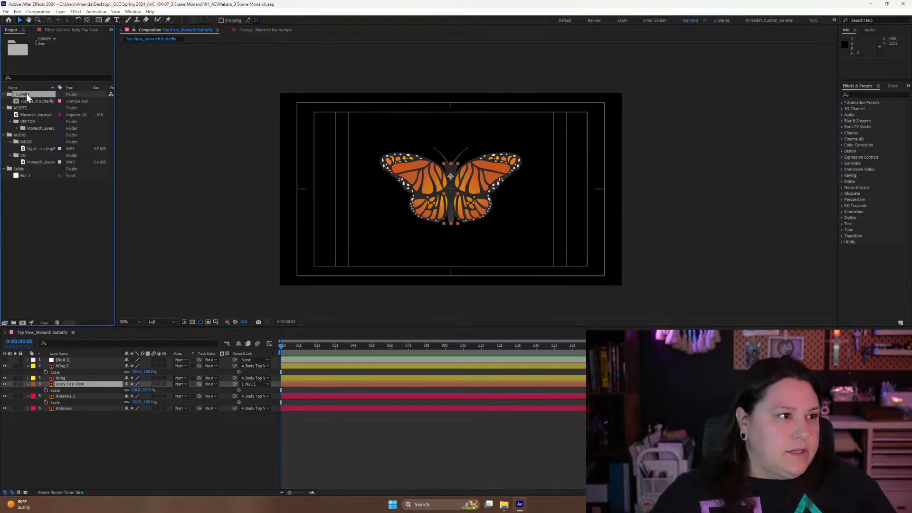
click(22, 323)
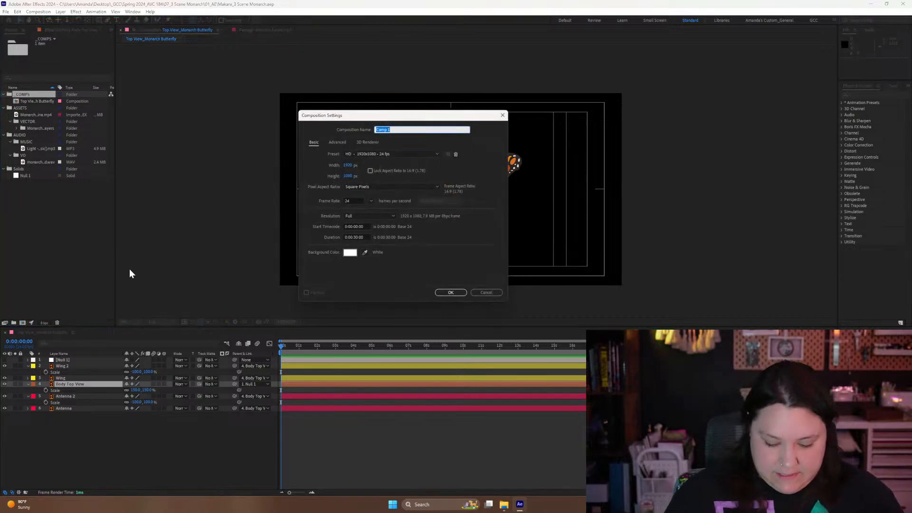
text(_MAin)
key(BackSpace)
key(Caps_Lock)
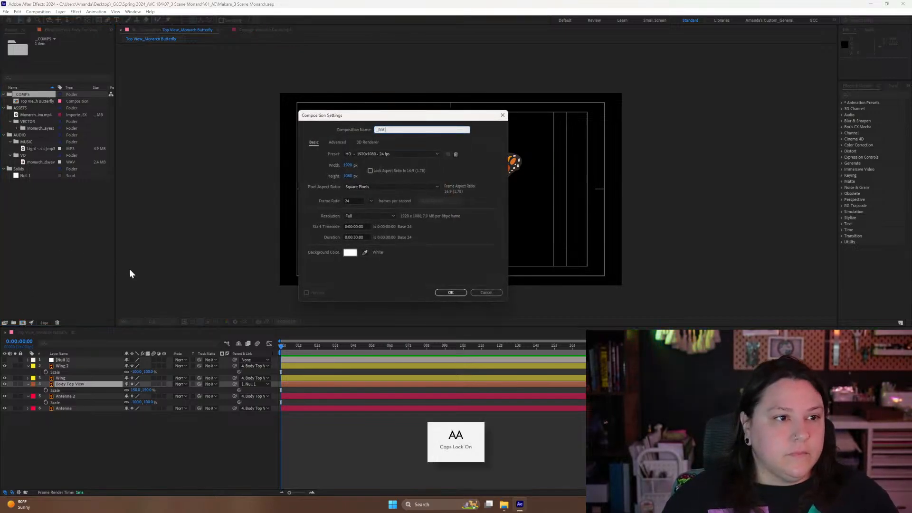
key(Caps_Lock)
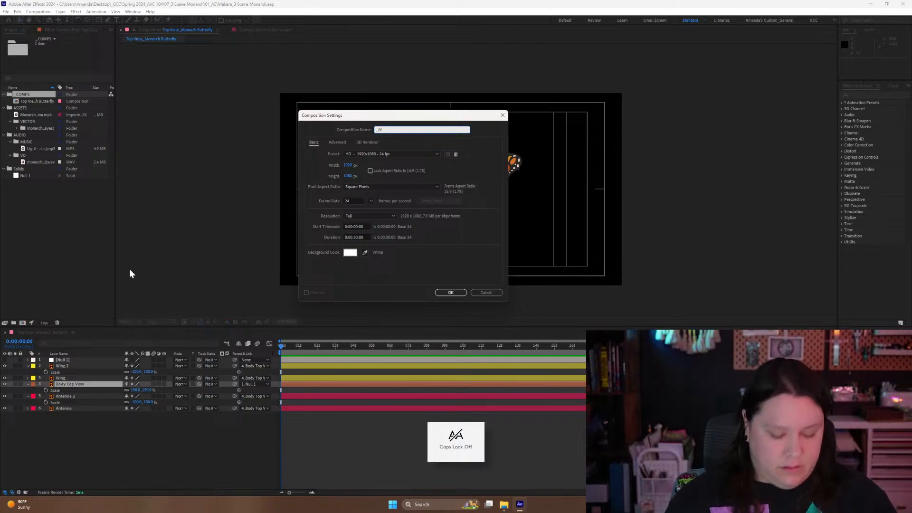
text(AIN)
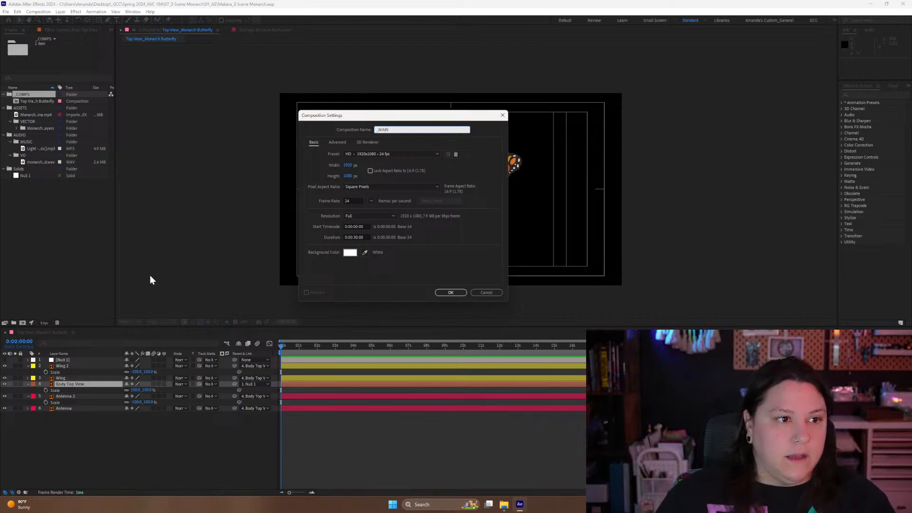
click(358, 237)
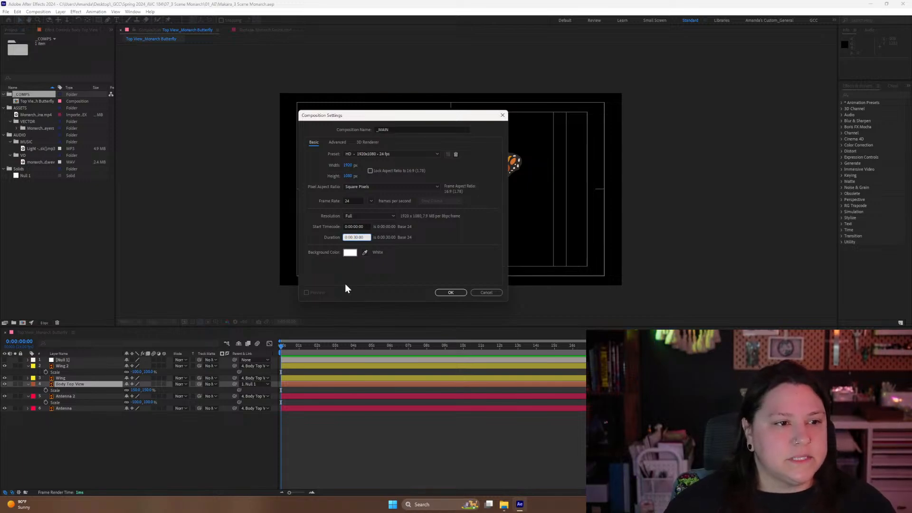
click(446, 293)
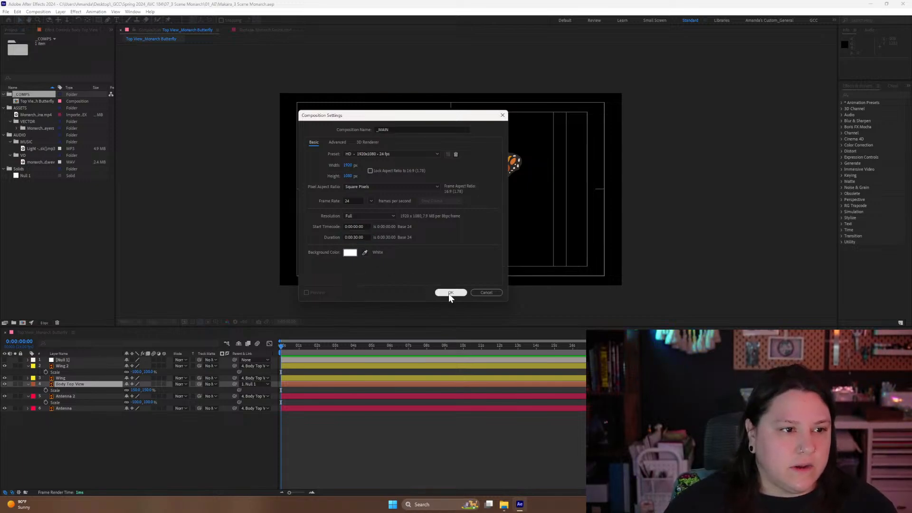
Finish creating the _MAIN composition and place its timeline tab ahead of Top View_Monarch Butterfly.
click(448, 293)
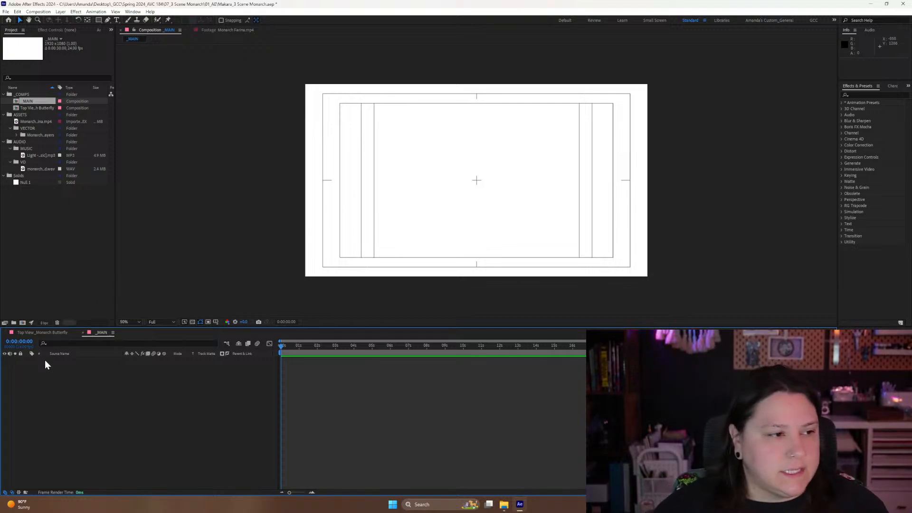
drag(104, 335, 26, 337)
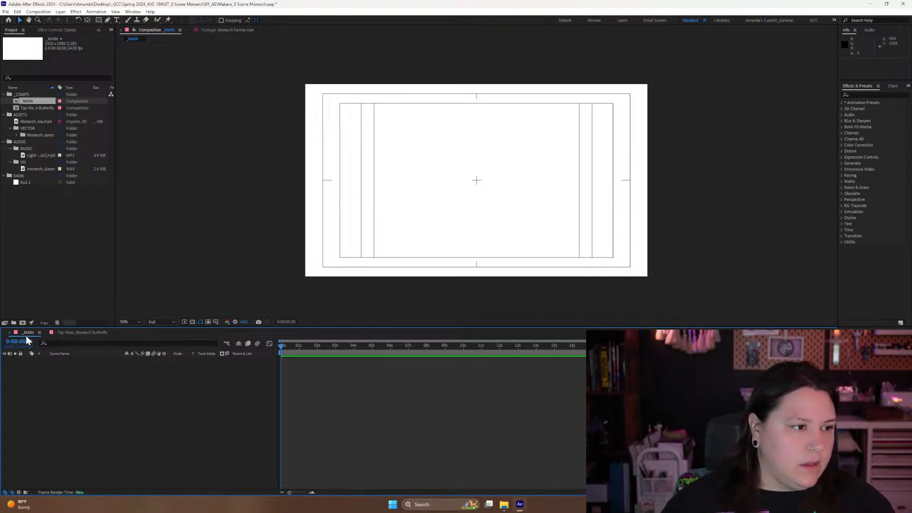
Create a composition named Scene 1 in the _COMPS folder with the same settings and order its timeline tab directly after _MAIN.
click(24, 94)
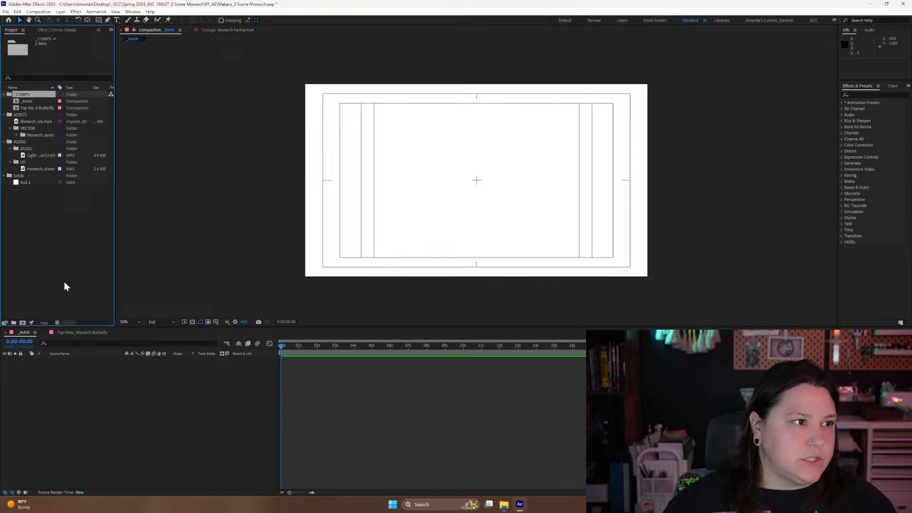
click(22, 323)
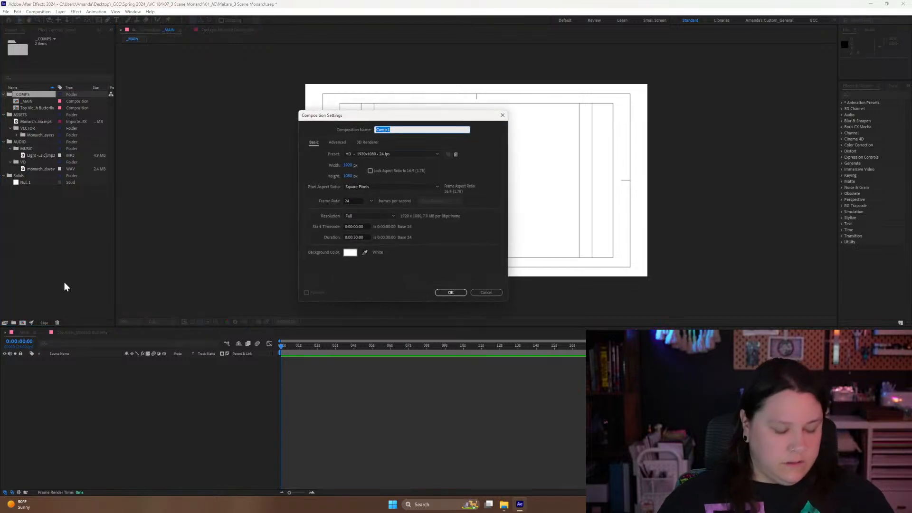
text(Scene)
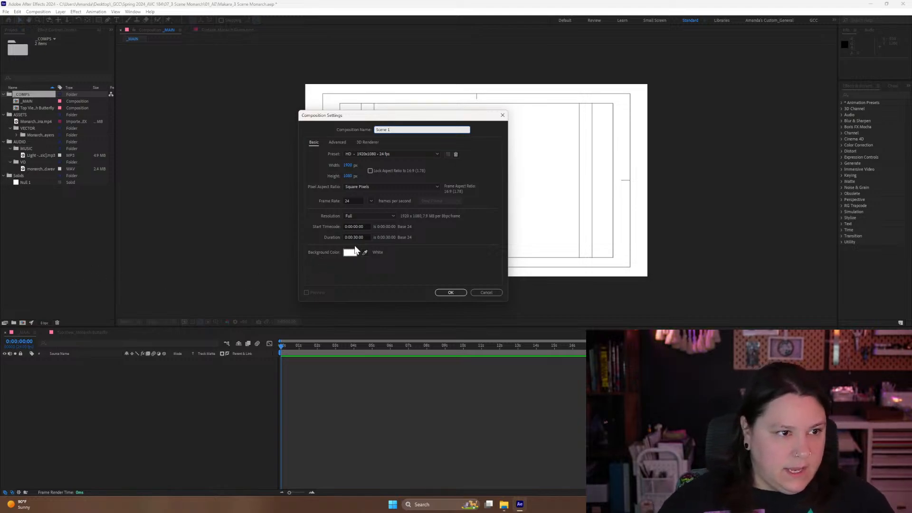
click(450, 292)
drag(144, 331, 61, 341)
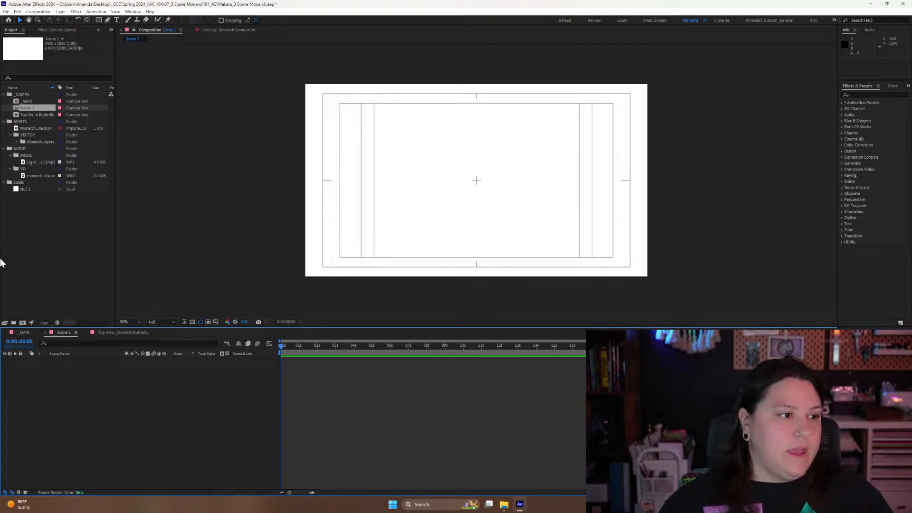
Create a composition named Scene 2 in _COMPS with the same settings and duplicate it for the third scene.
click(22, 323)
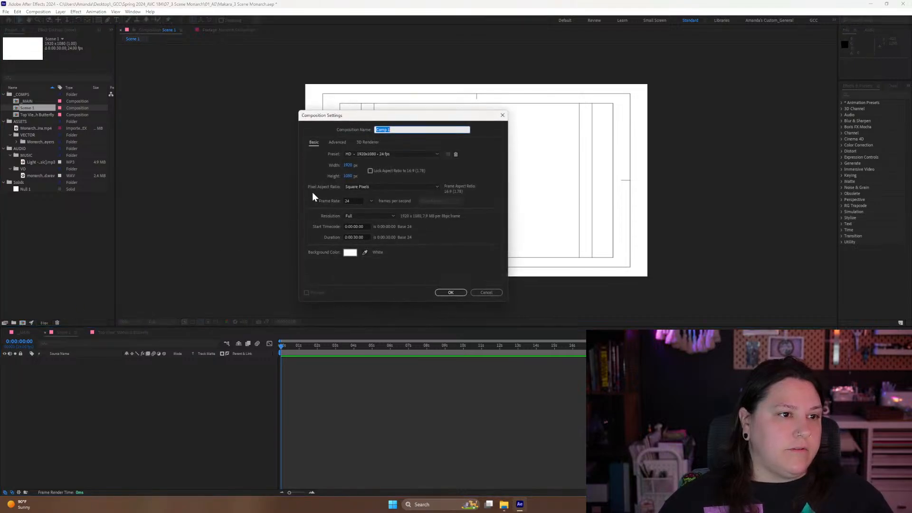
text(Scene 2)
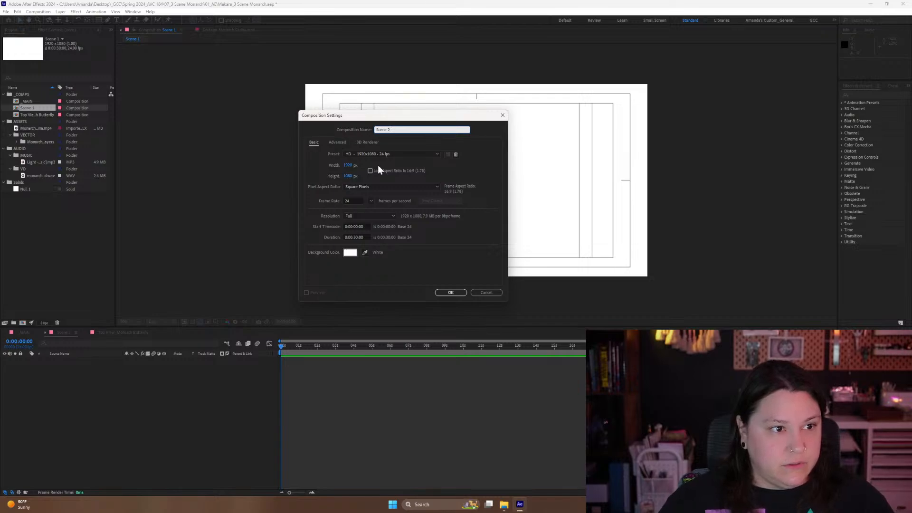
key(Return)
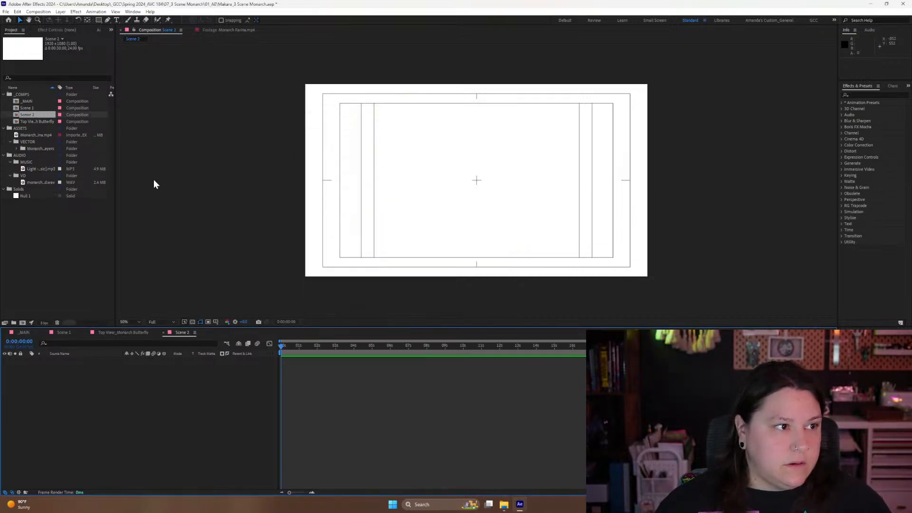
click(24, 116)
key(ctrl+d)
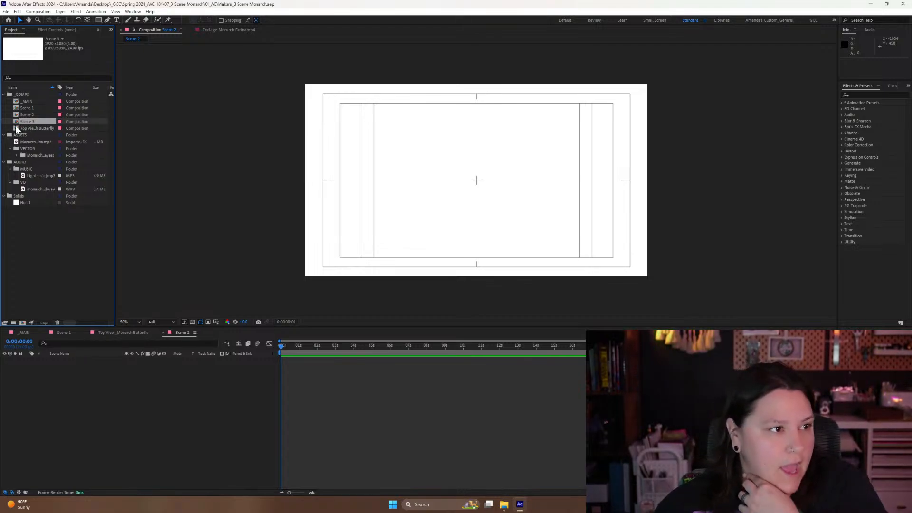
click(22, 323)
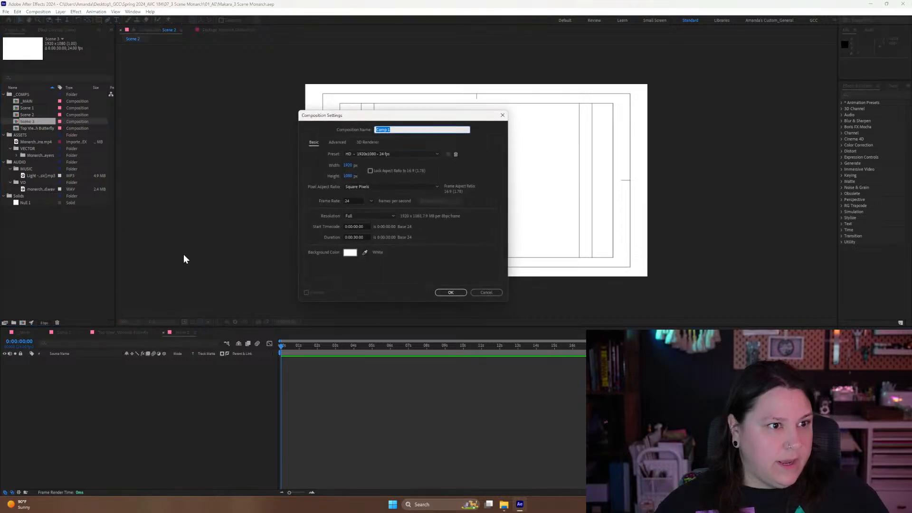
click(485, 292)
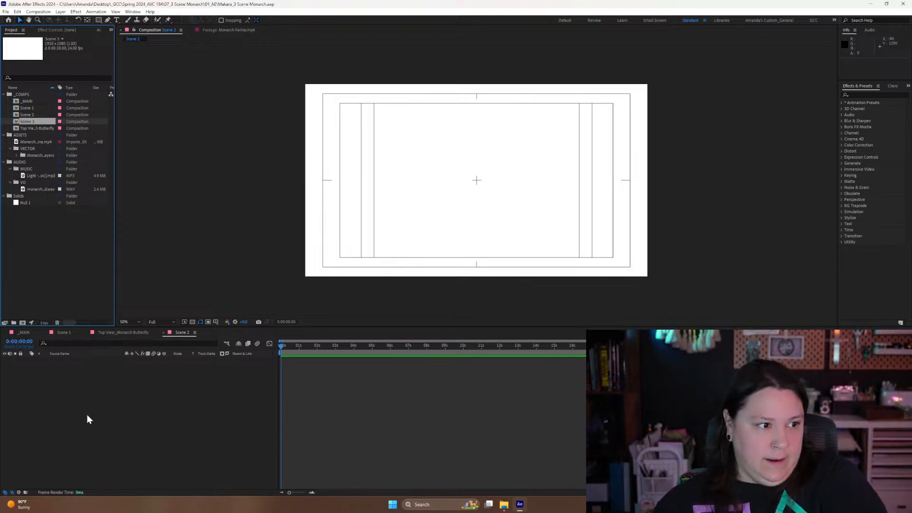
right_click(30, 383)
key(Escape)
Collapse the _COMPS folder and move the Top View_Monarch Butterfly timeline tab behind Scene 2.
click(48, 234)
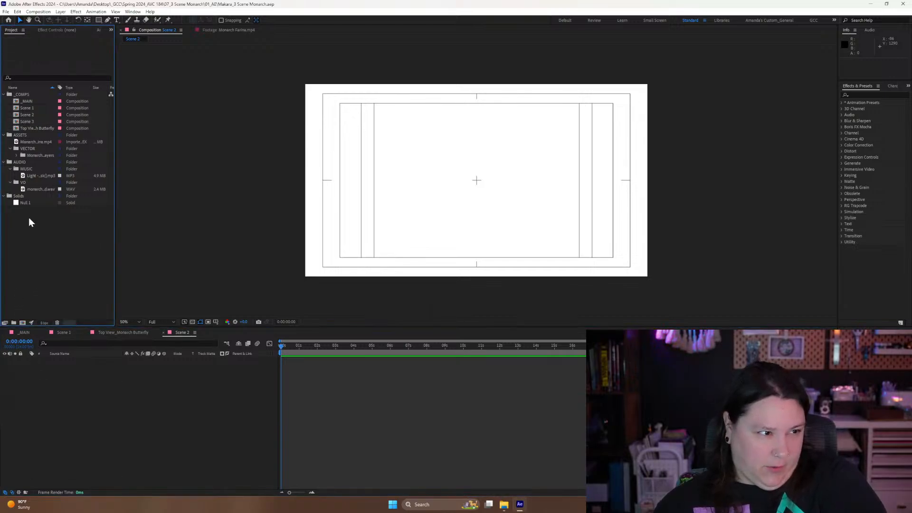
click(4, 94)
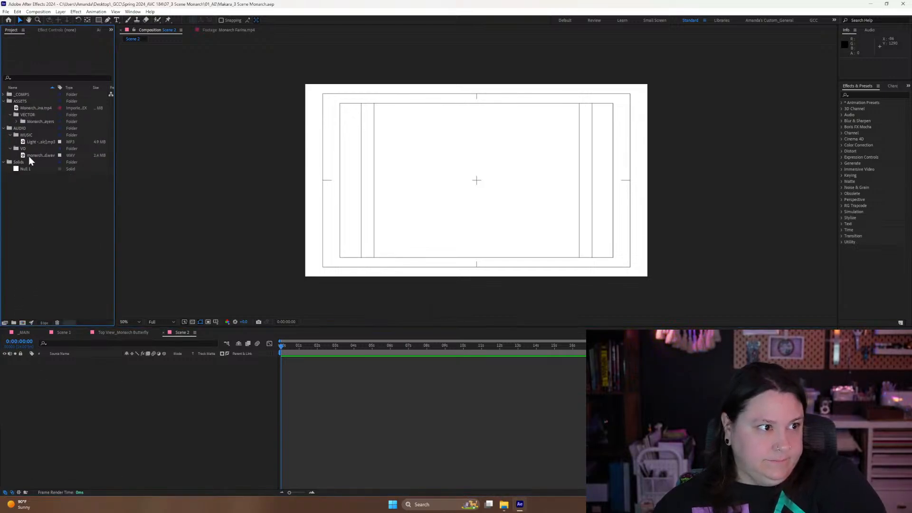
right_click(45, 220)
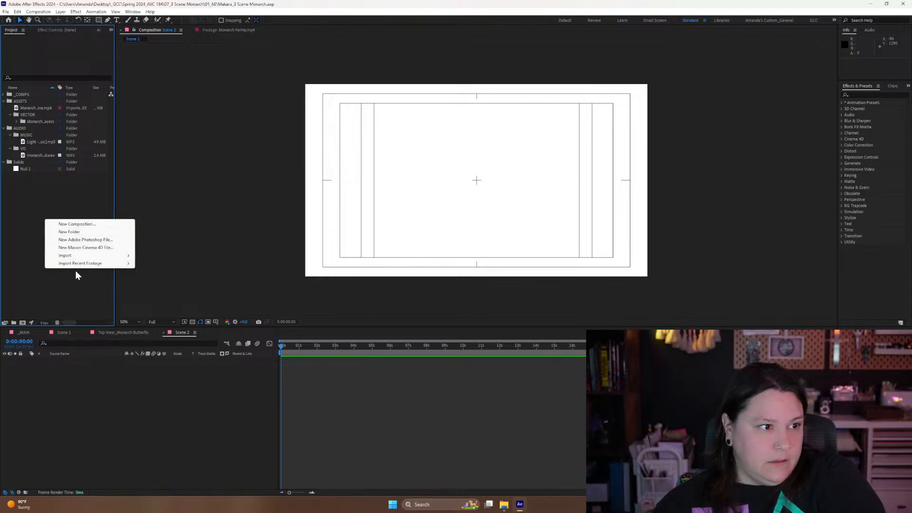
click(96, 371)
right_click(96, 369)
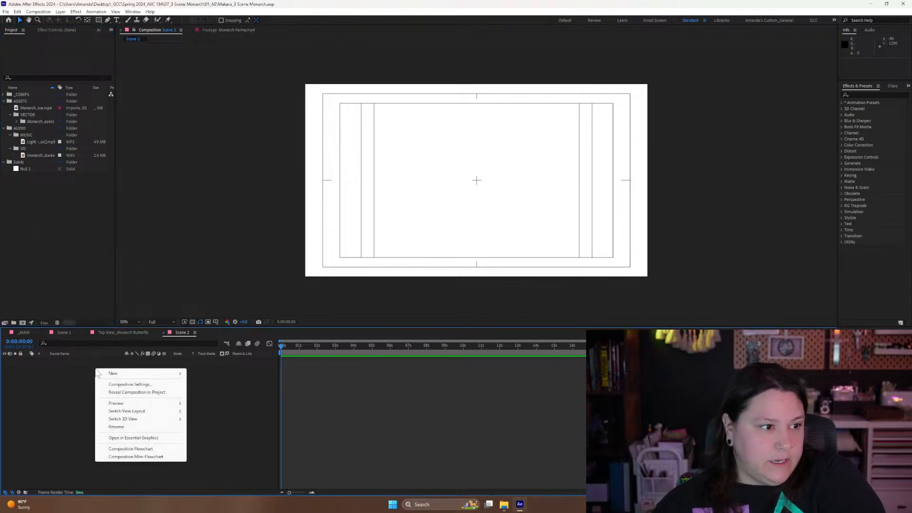
click(23, 334)
drag(100, 334, 202, 333)
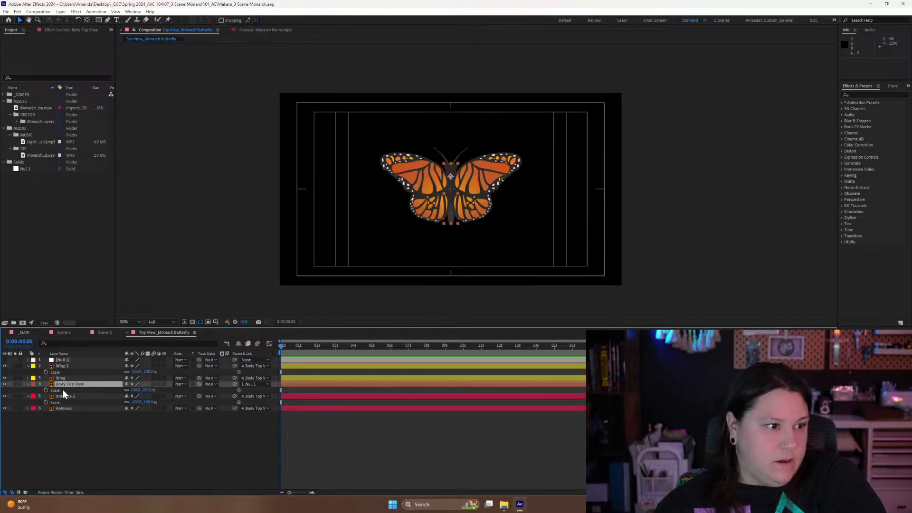
Add a comp-sized Medium Gray-Royal Blue solid to the _MAIN composition and lock its layer.
click(23, 332)
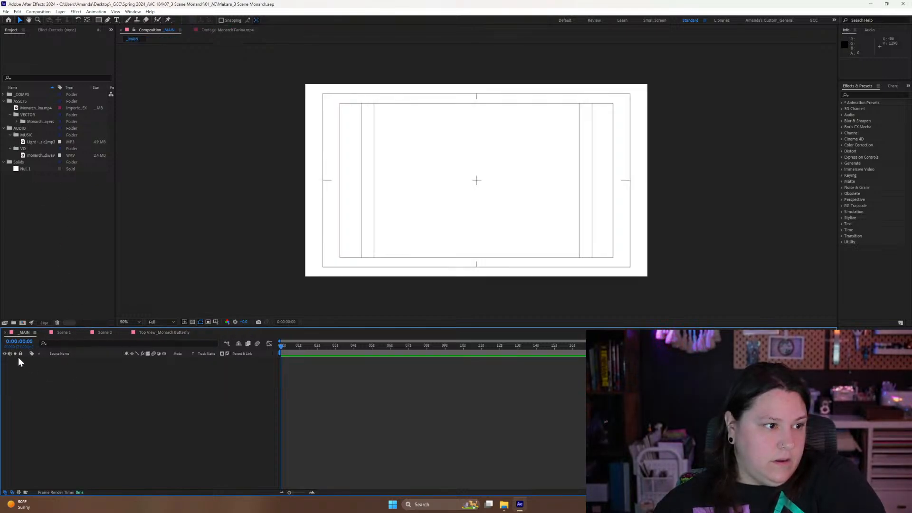
right_click(70, 369)
mouse_move(110, 374)
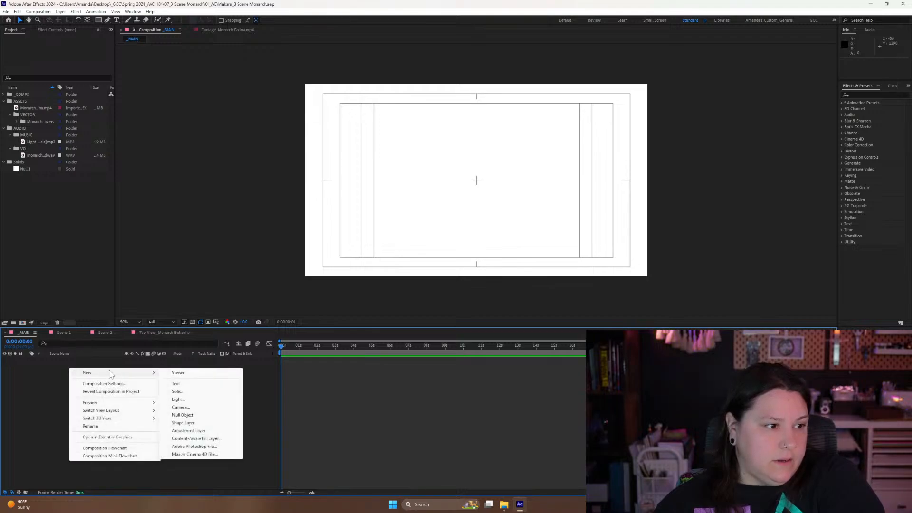
click(174, 391)
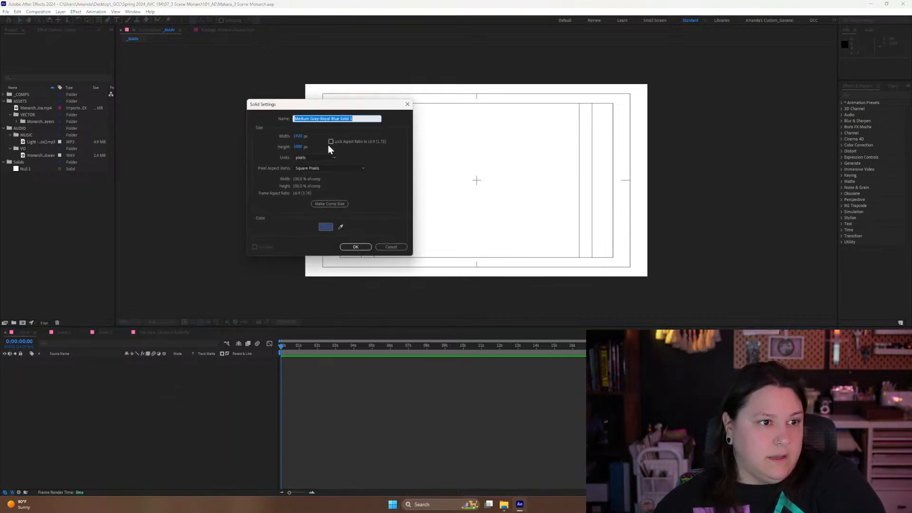
click(354, 247)
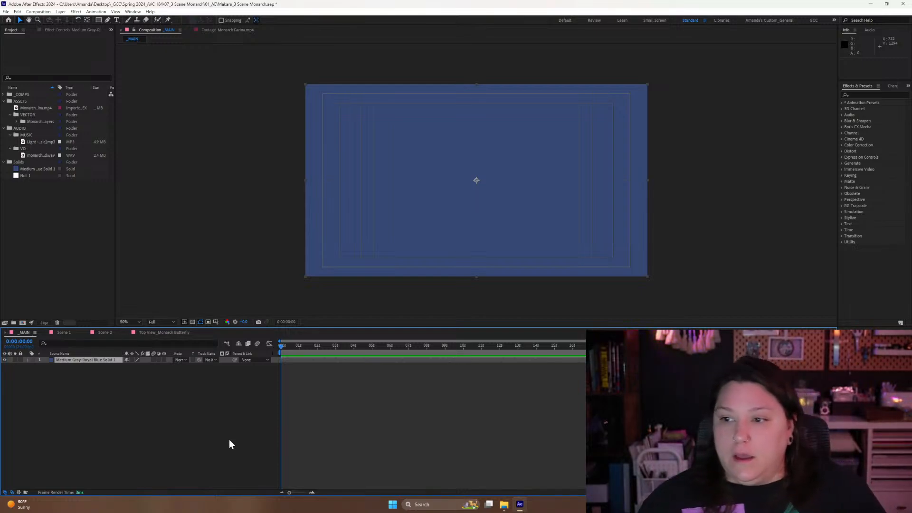
click(20, 360)
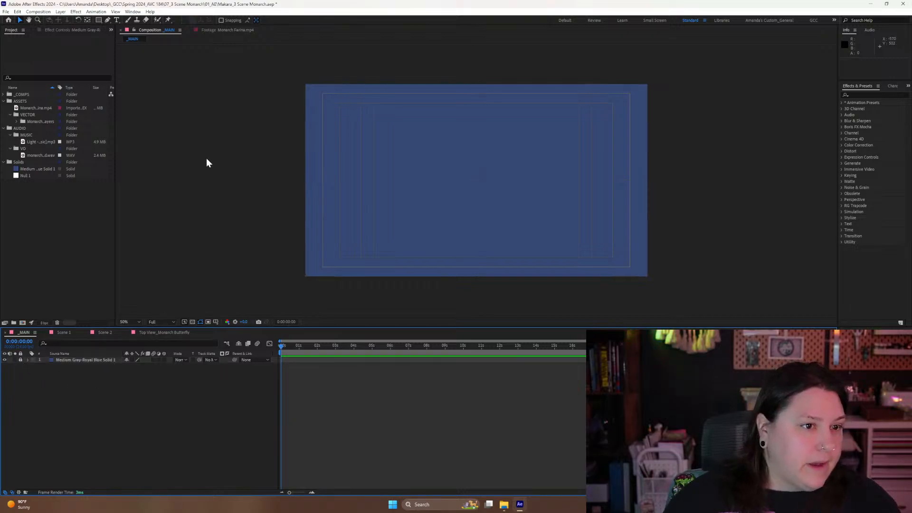
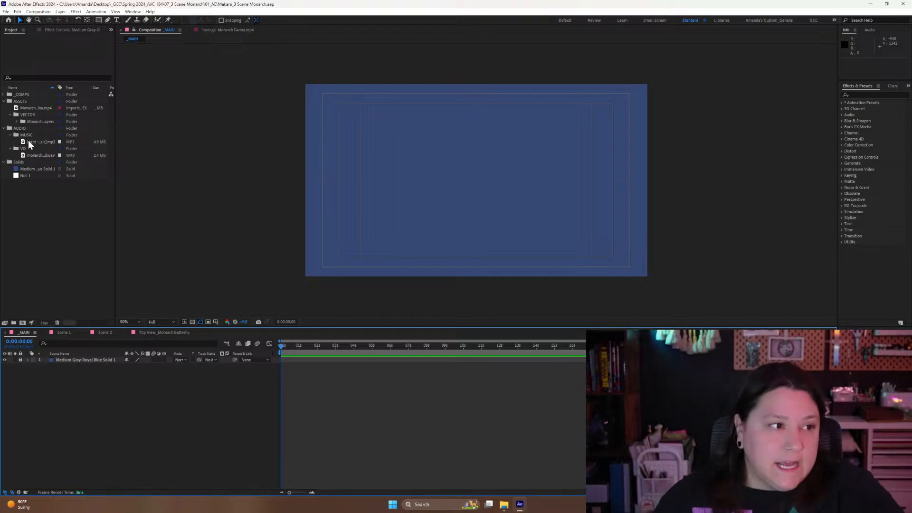
Add the monarch voice-over WAV and the background music MP3 to _MAIN as layers beneath the solid.
drag(24, 155, 34, 423)
drag(42, 384, 42, 383)
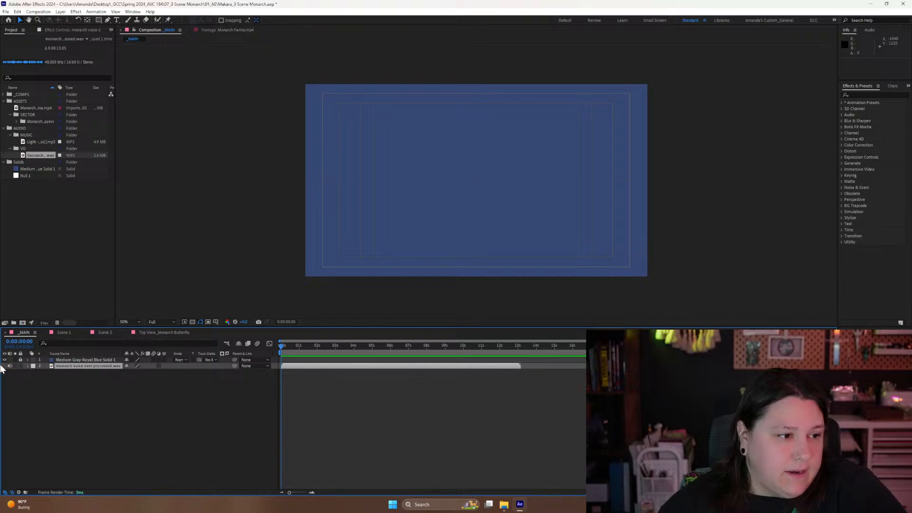
click(30, 141)
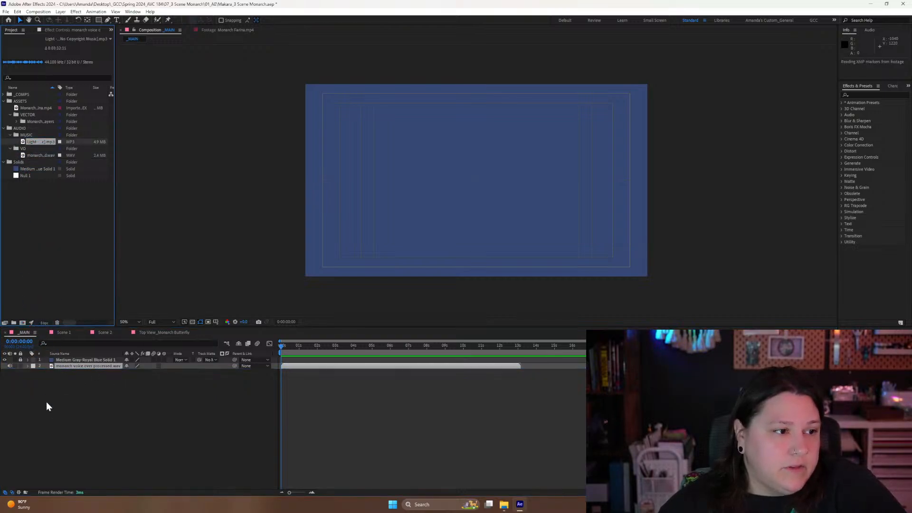
drag(46, 407, 47, 406)
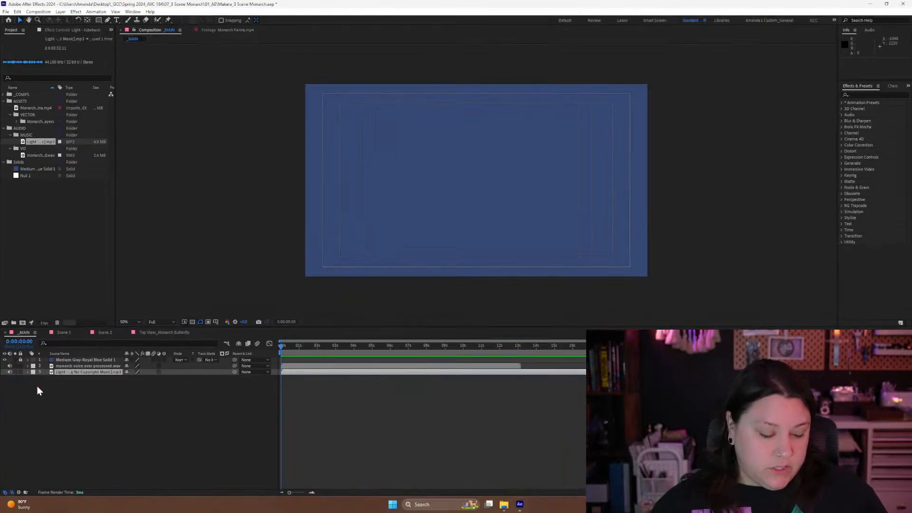
Mute the music layer and play _MAIN through to the end of the voice-over.
click(12, 372)
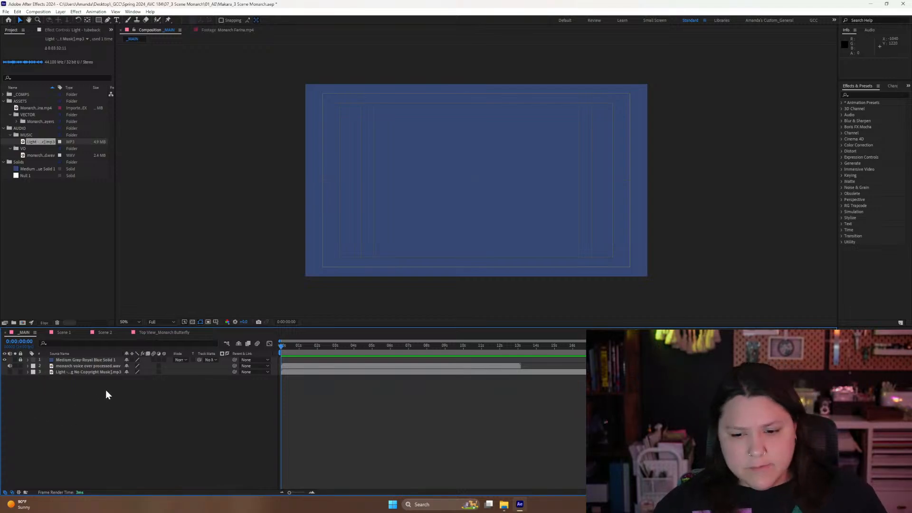
click(60, 364)
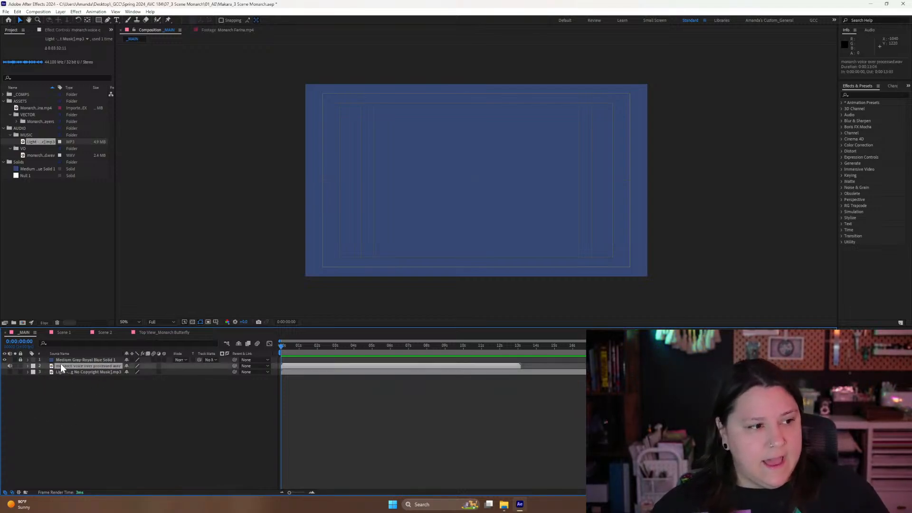
click(189, 397)
key(space)
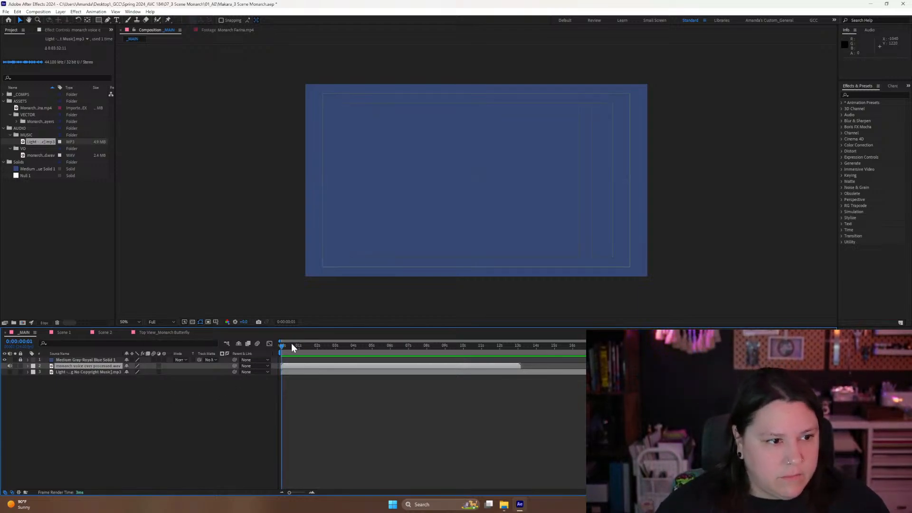
key(space)
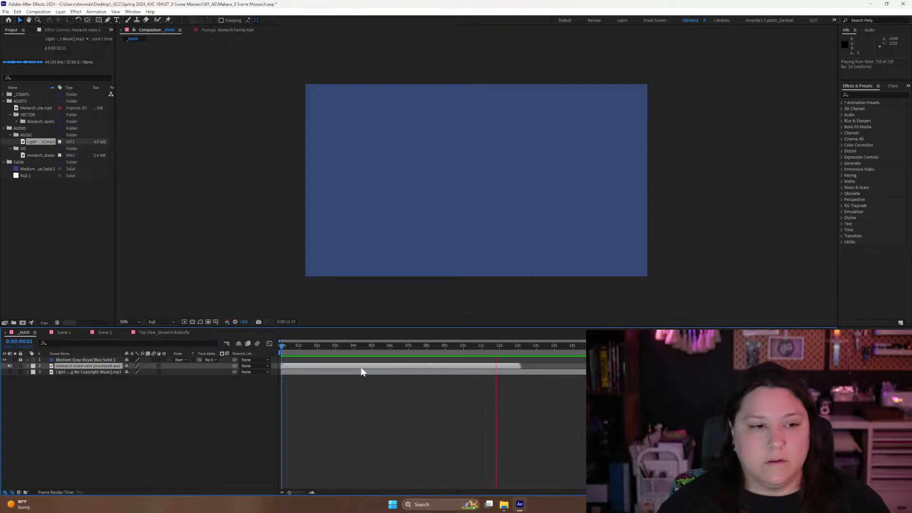
key(space)
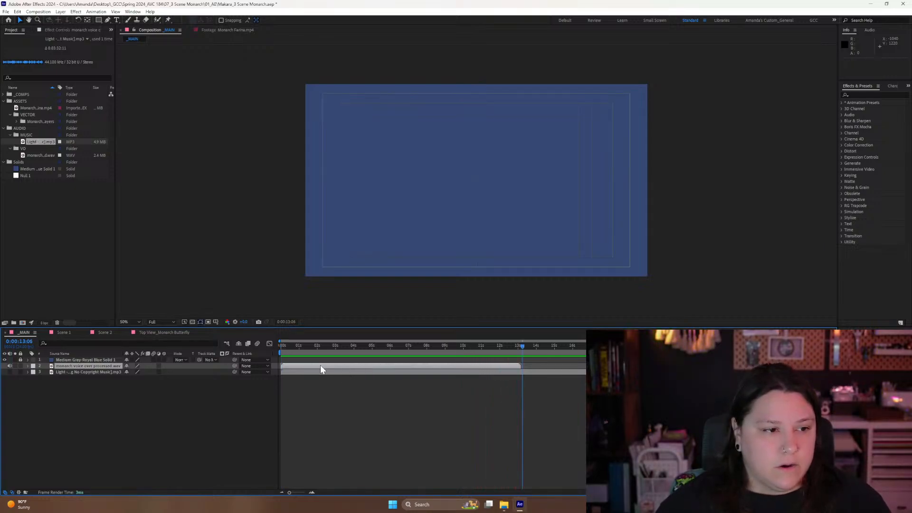
Reveal the audio waveform of the voice-over layer and return the current time to 0:00:00:00.
click(327, 347)
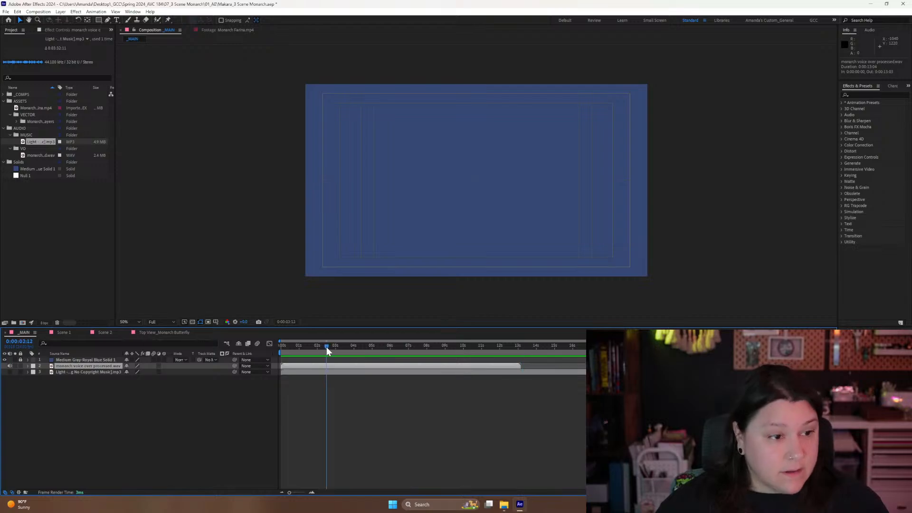
drag(326, 348, 301, 355)
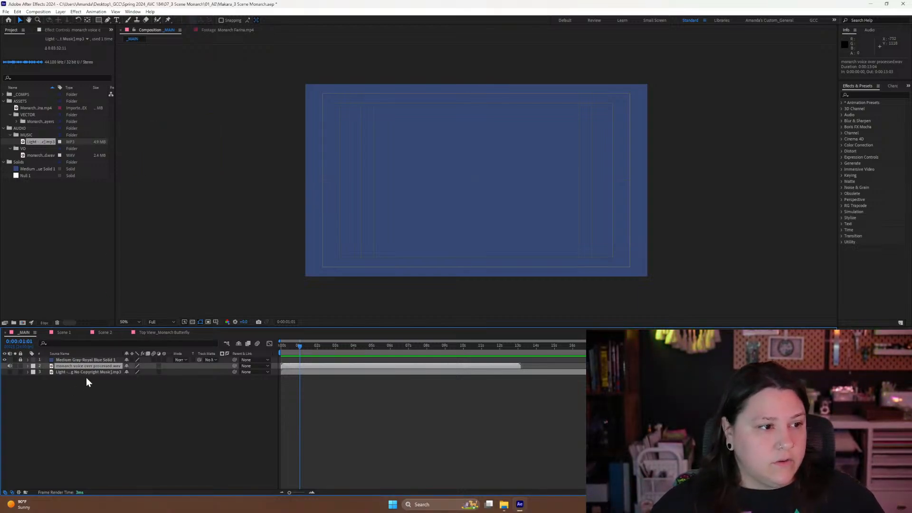
key(l)
key(l)
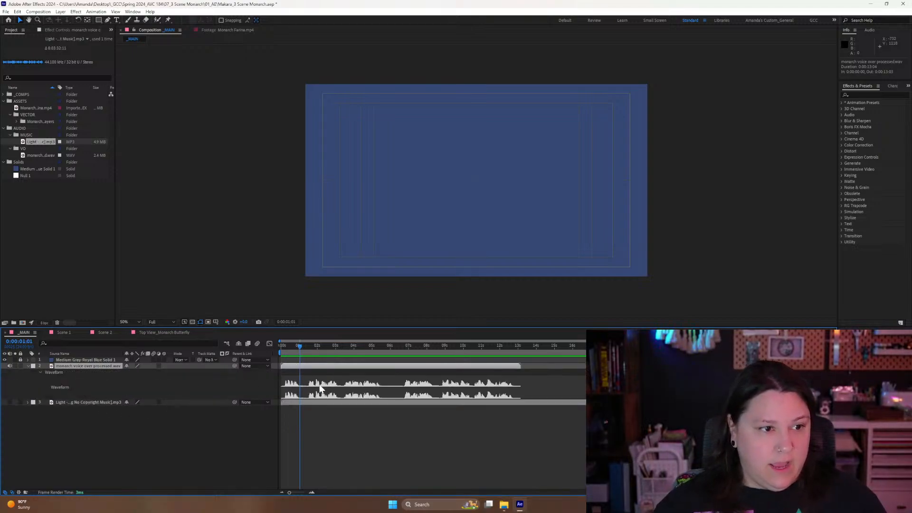
drag(299, 348, 278, 355)
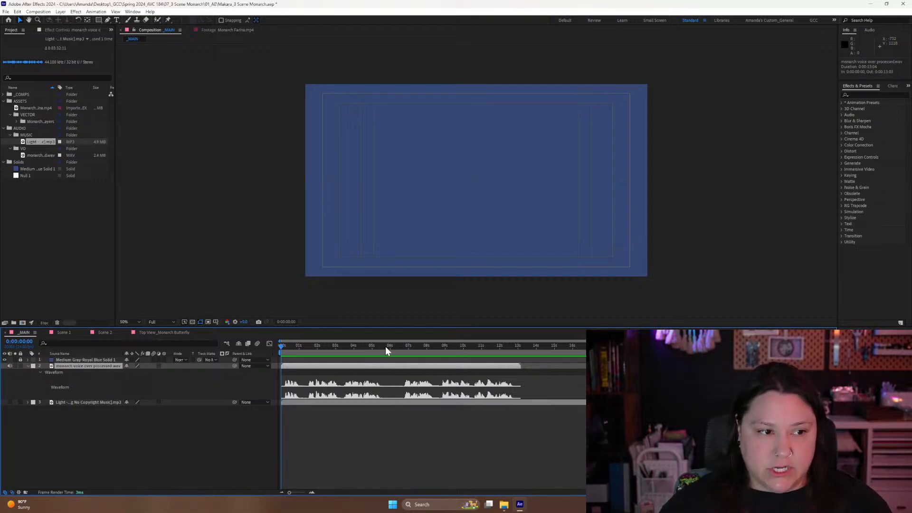
Play sections of the voice-over in _MAIN and compare its phrases and pauses with the waveform.
drag(378, 346, 381, 346)
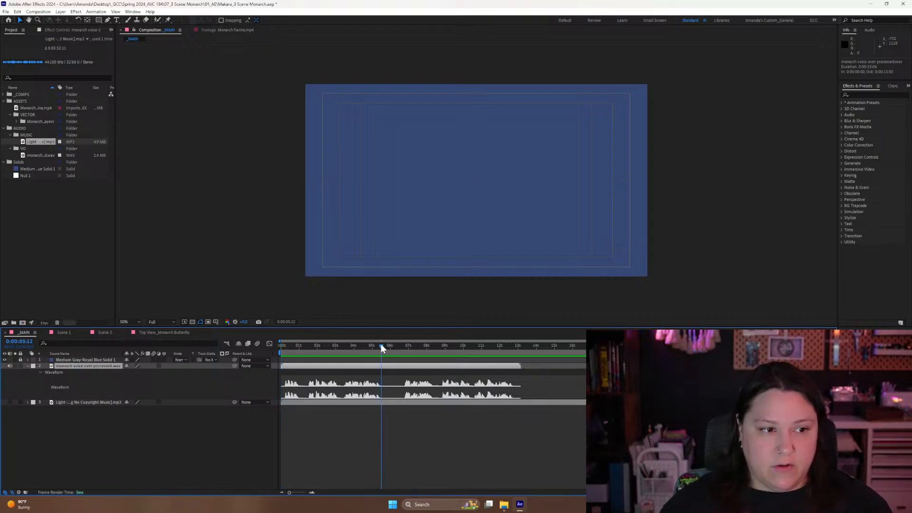
key(space)
key(space)
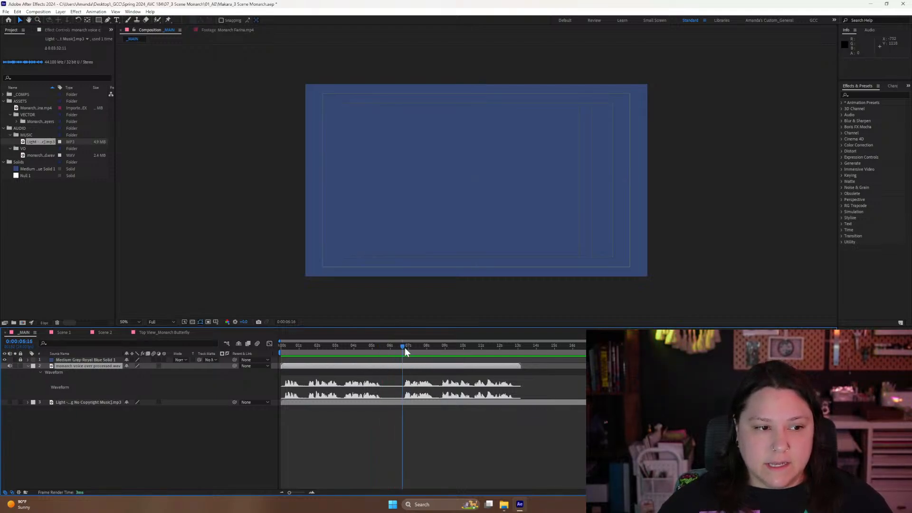
mouse_move(404, 349)
mouse_down()
mouse_move(434, 350)
mouse_move(415, 353)
mouse_up()
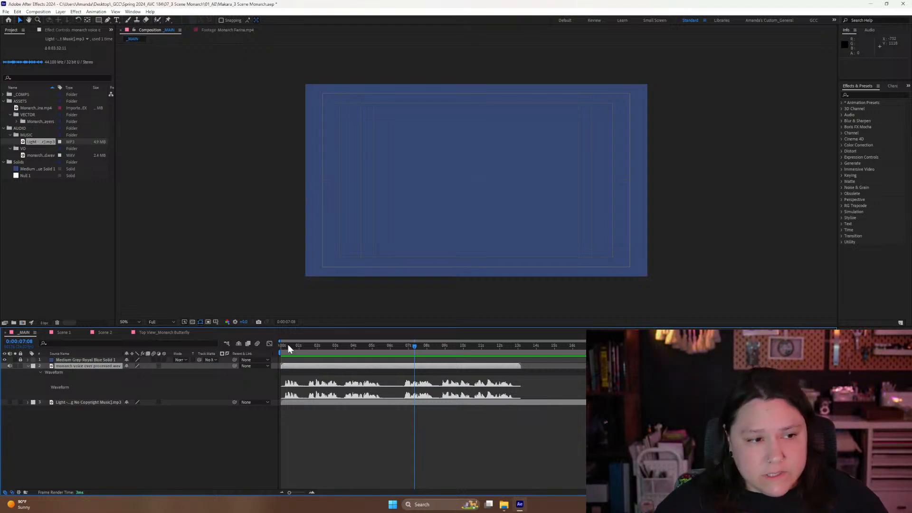
drag(288, 344, 280, 349)
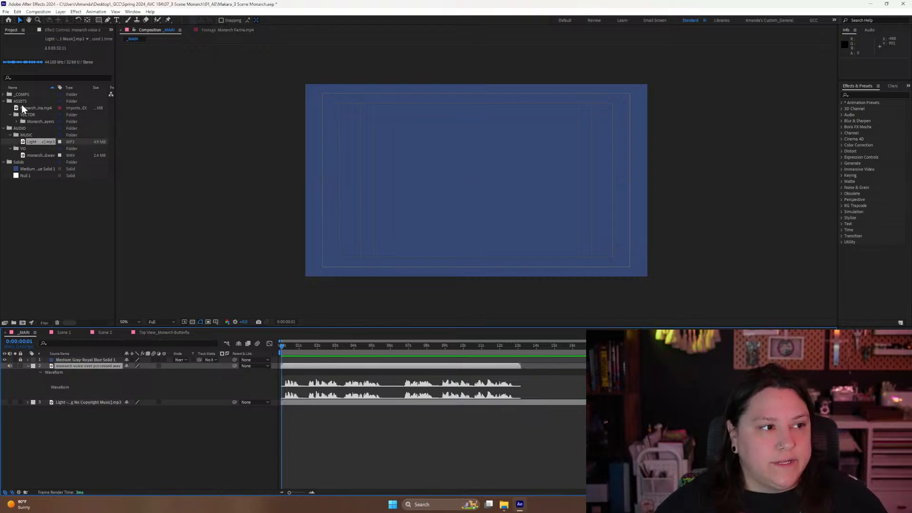
key(space)
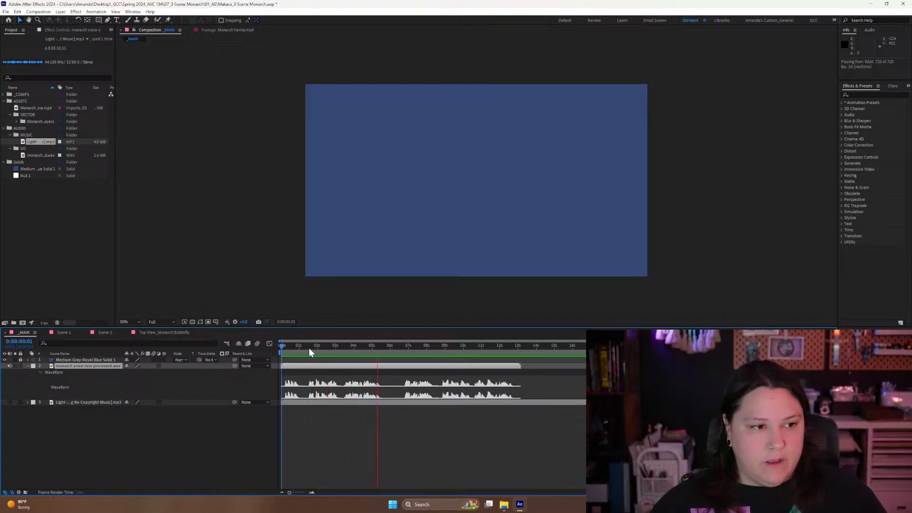
key(space)
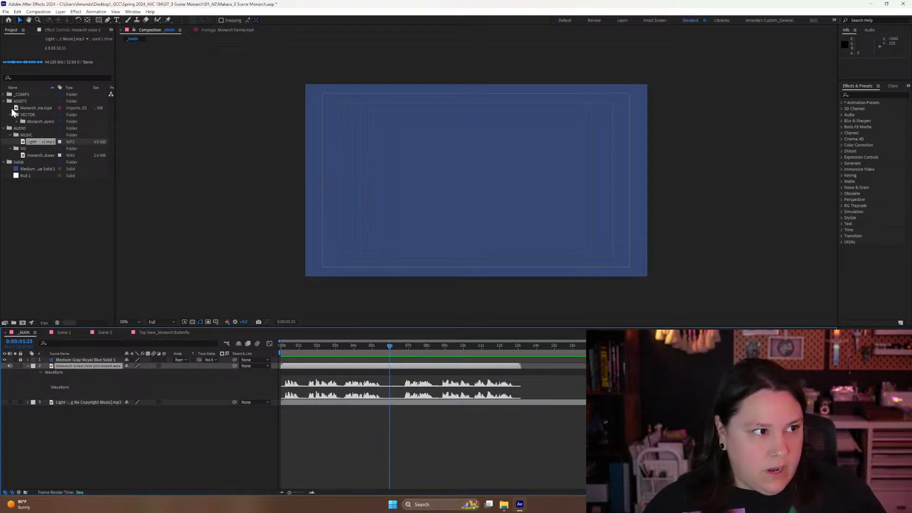
Open the monarch MP4 footage from the ASSETS folder, fit it to the viewer and review its opening seconds.
double_click(34, 108)
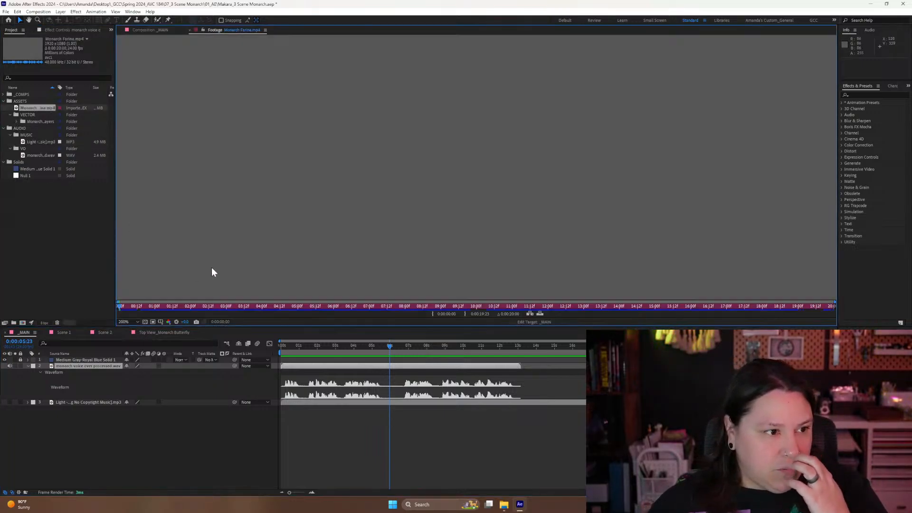
mouse_move(146, 306)
mouse_down()
mouse_move(122, 306)
mouse_move(146, 306)
mouse_up()
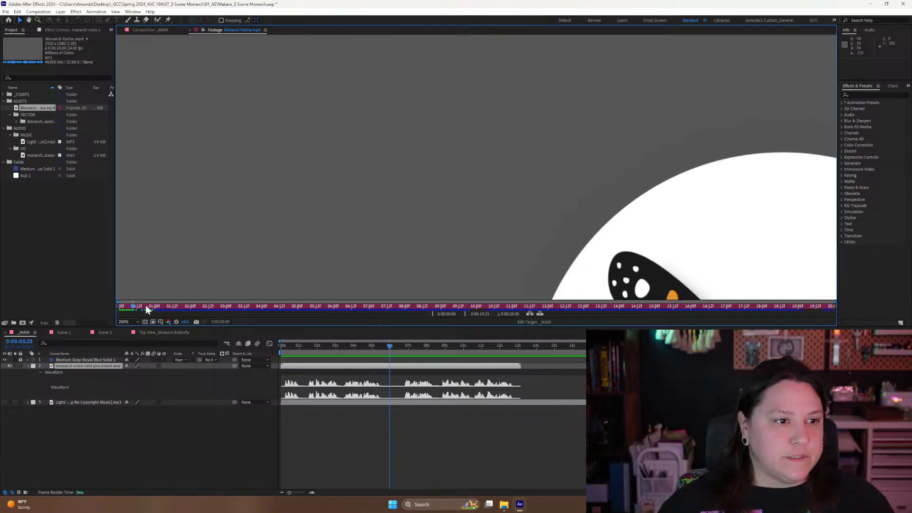
click(123, 322)
click(130, 330)
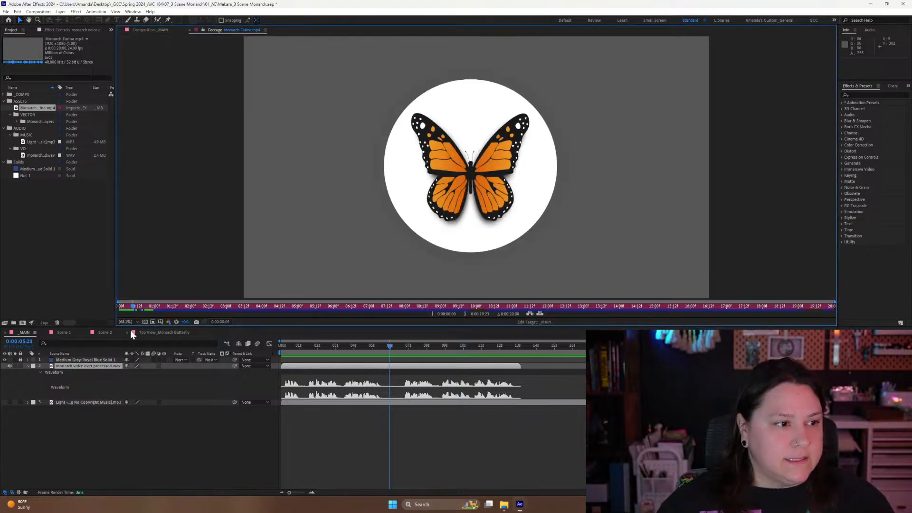
mouse_move(130, 306)
mouse_down()
mouse_move(259, 304)
mouse_move(119, 308)
mouse_up()
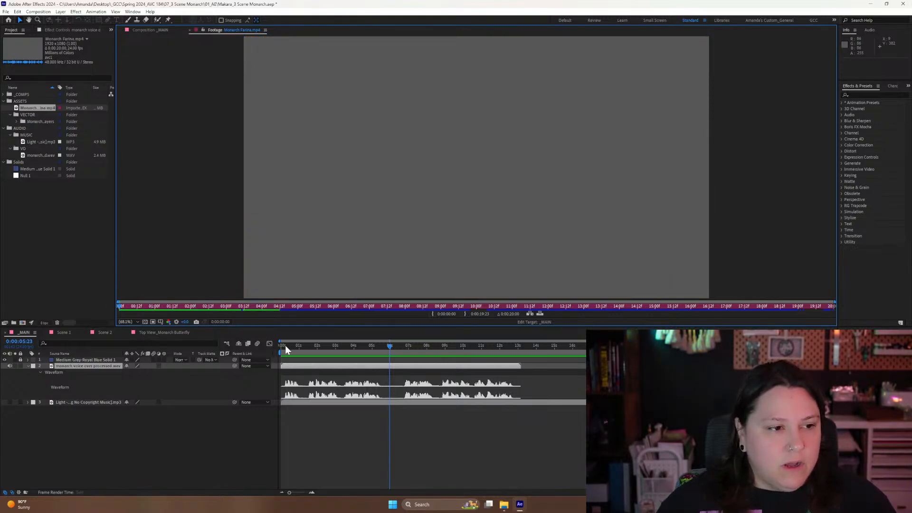
Split the voice-over layer in _MAIN at 0:00:01:04 and slide the second part 7 frames later.
drag(285, 346, 307, 351)
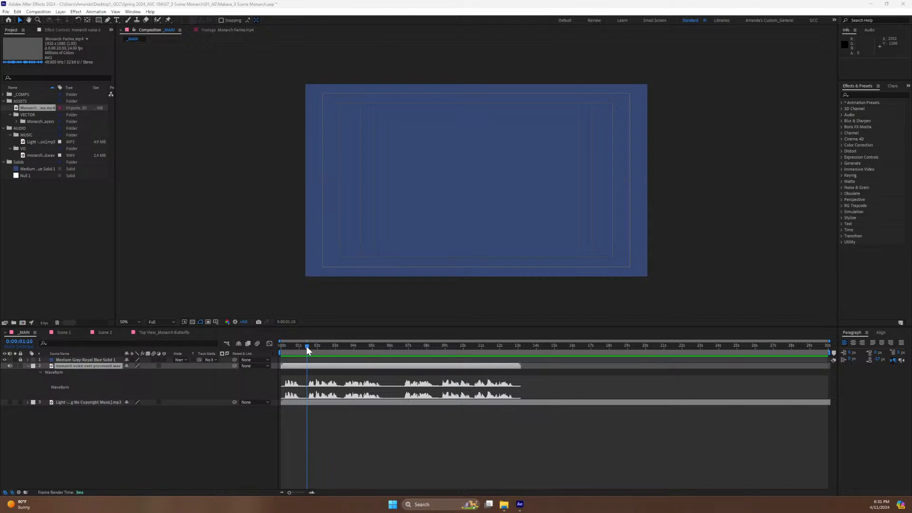
drag(306, 346, 301, 347)
click(316, 367)
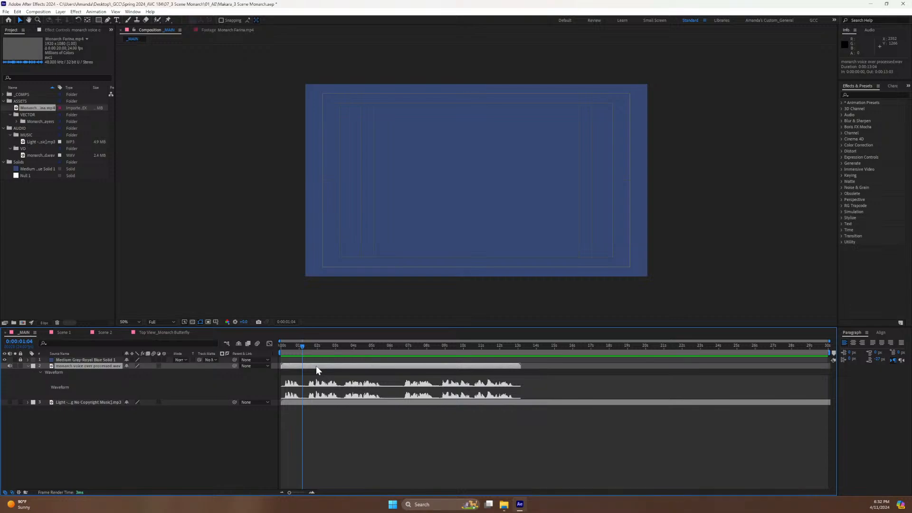
key(ctrl+shift+d)
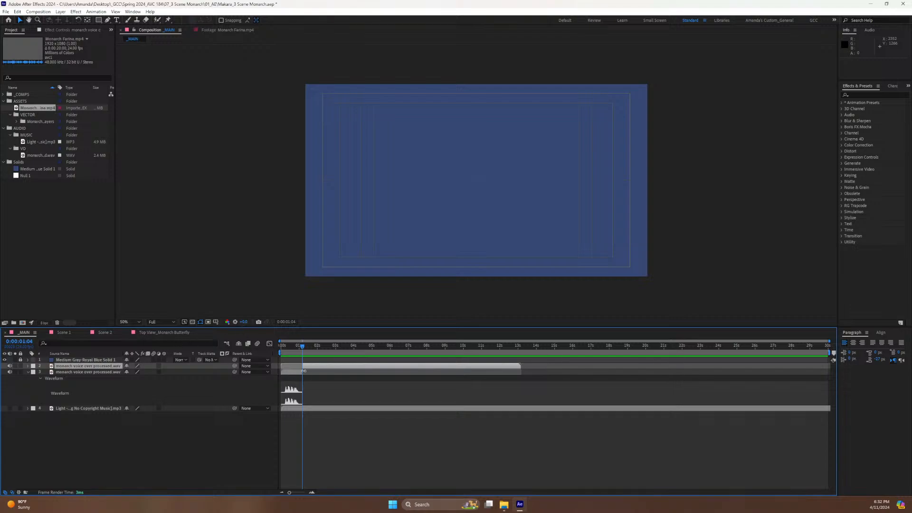
drag(303, 371, 305, 390)
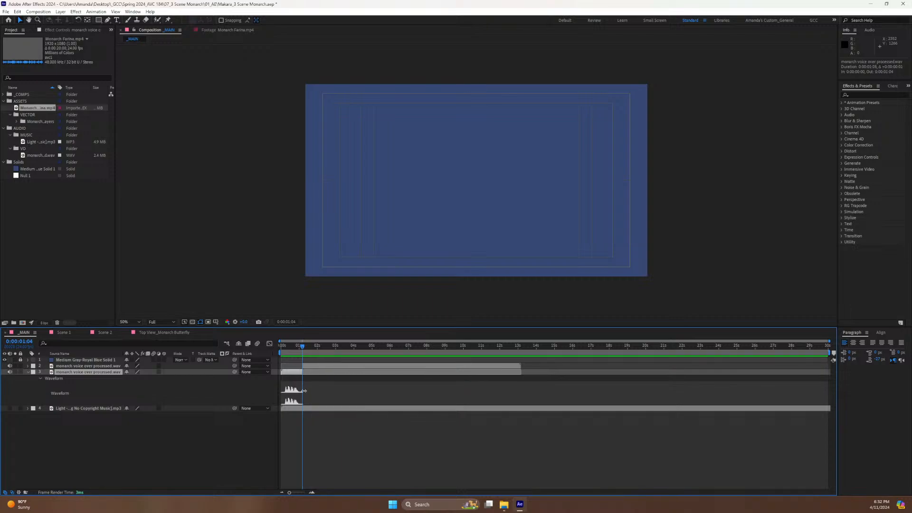
click(311, 367)
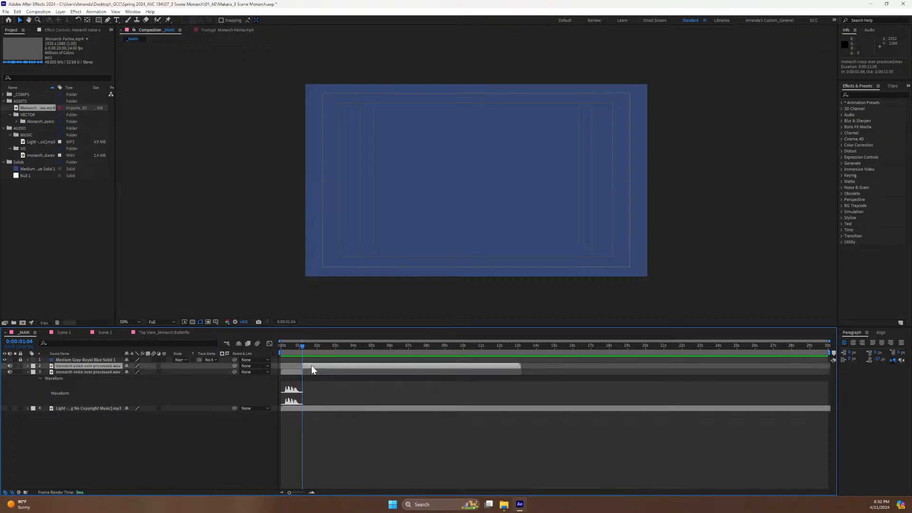
drag(312, 366, 317, 370)
Reveal the waveform of the second voice-over part and play _MAIN from near the start to hear the added pause.
drag(286, 343, 343, 343)
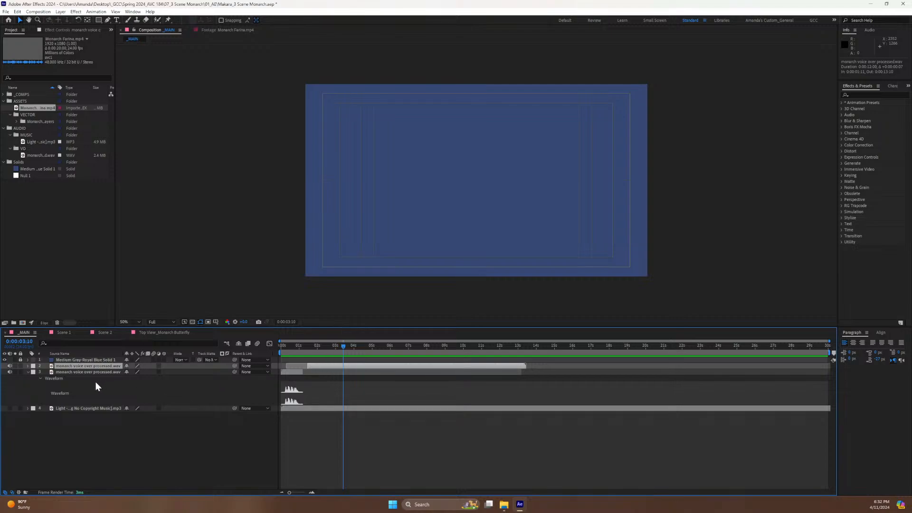
key(l)
key(l)
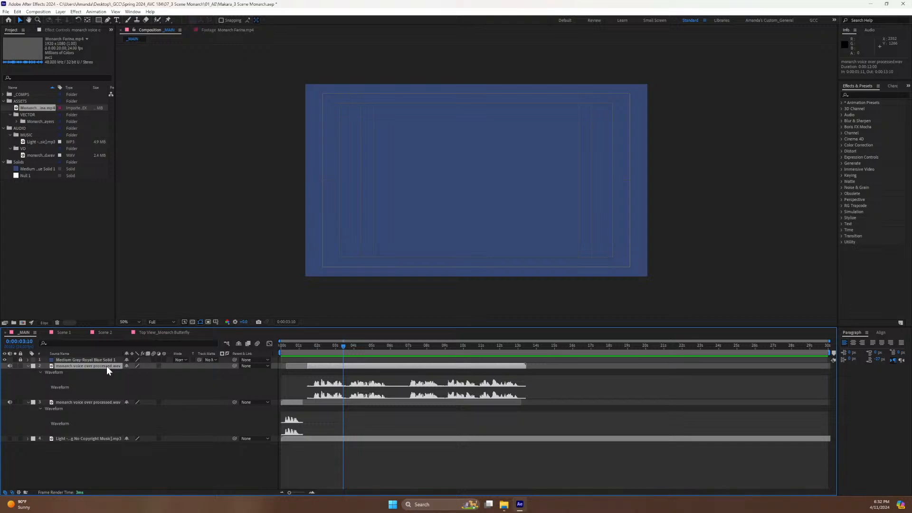
click(283, 347)
key(space)
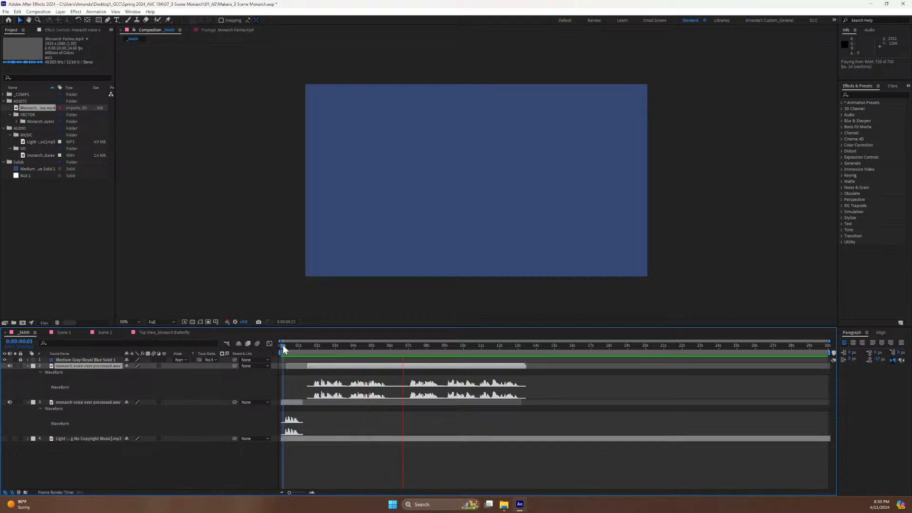
key(space)
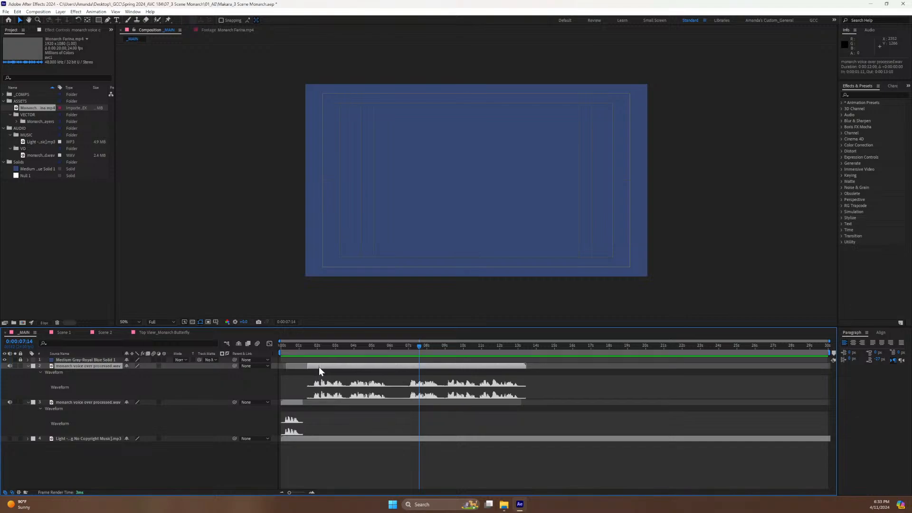
Extend the second voice-over part back to the beginning of the clip and delete the split-off first part.
drag(318, 367, 317, 366)
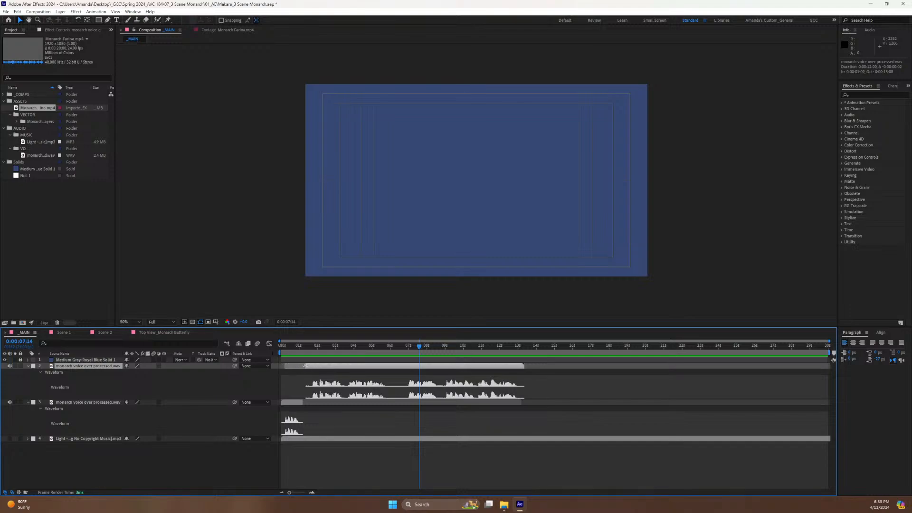
drag(305, 365, 252, 376)
click(104, 401)
key(Delete)
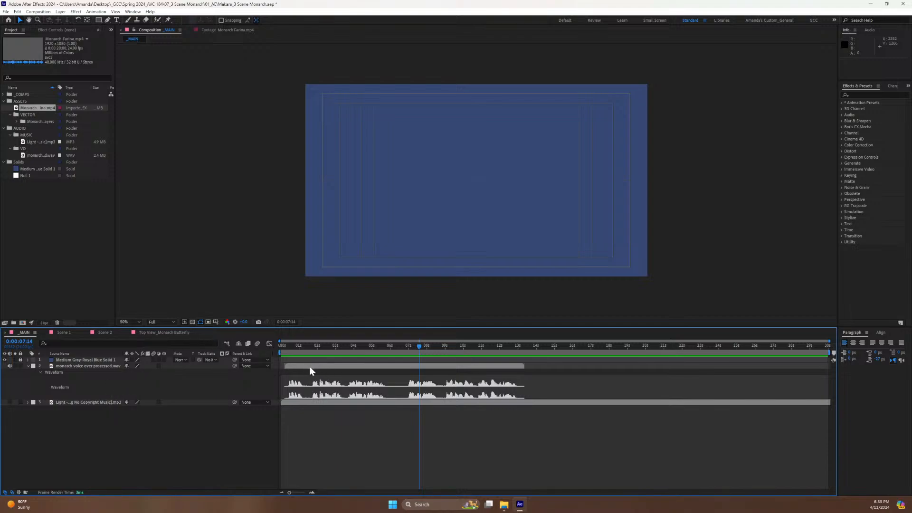
Move the voice-over layer so that it starts at 0:00:00:12, and play the opening from 0:00:00:00.
drag(316, 353, 388, 361)
click(340, 365)
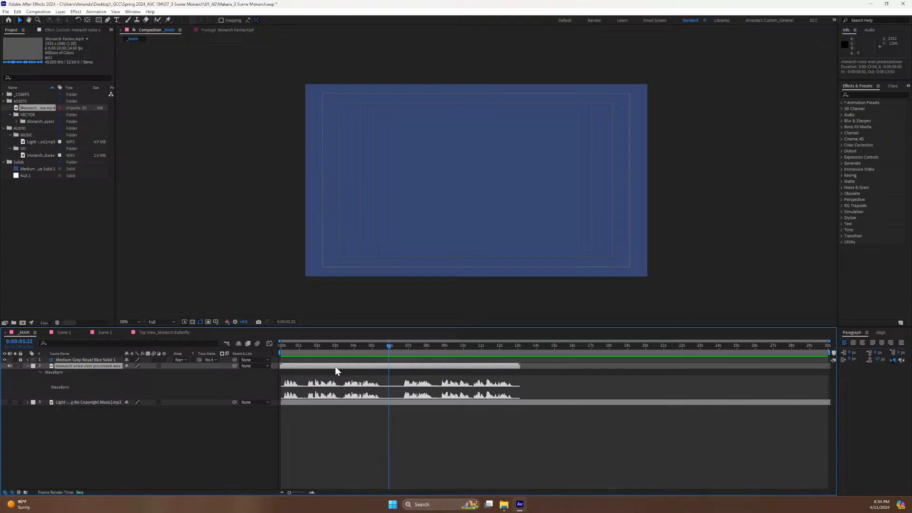
drag(340, 366, 341, 367)
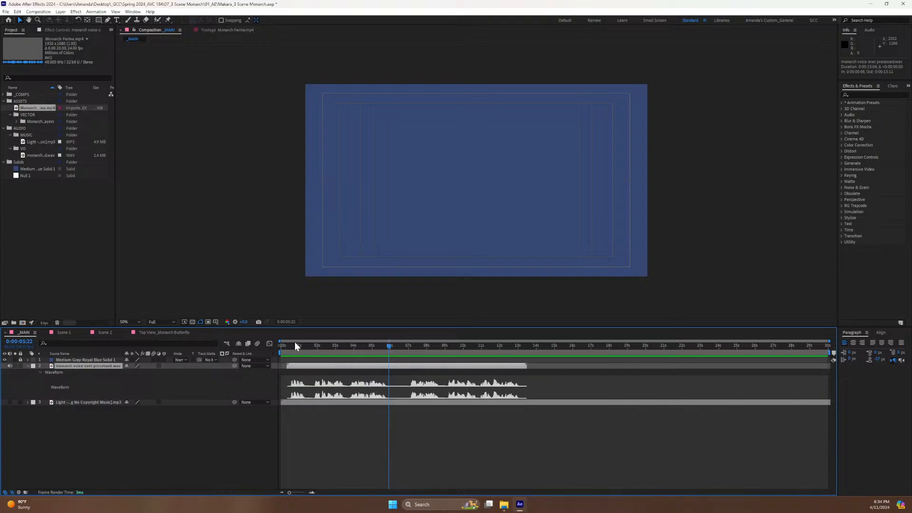
drag(294, 349, 281, 353)
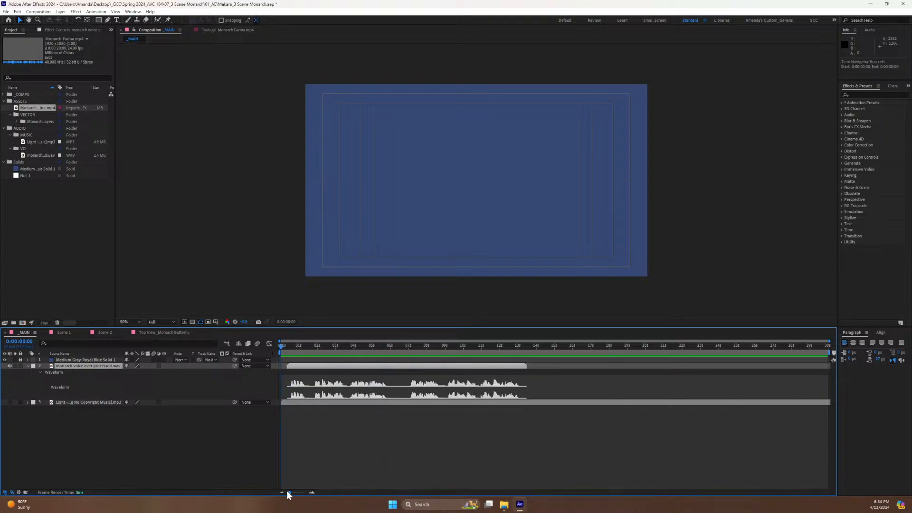
drag(290, 493, 303, 488)
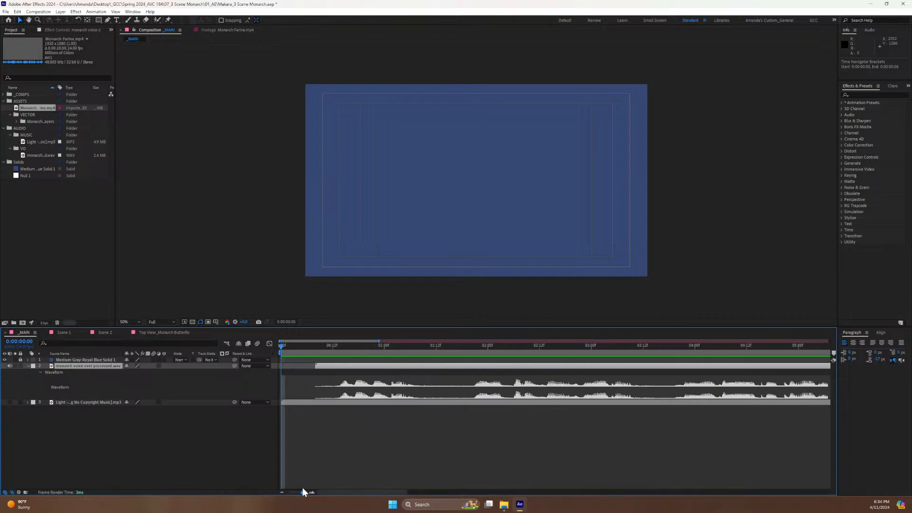
mouse_move(332, 363)
mouse_down()
mouse_move(351, 364)
mouse_move(341, 366)
mouse_up()
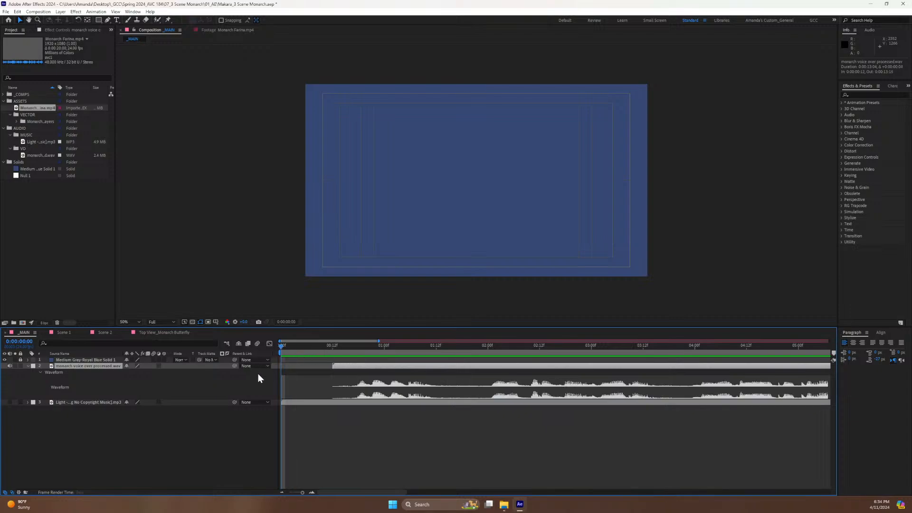
key(space)
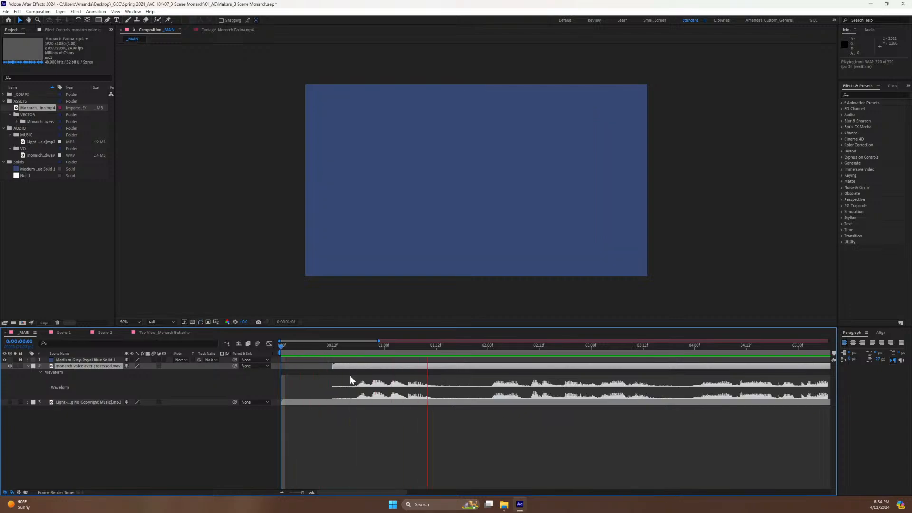
key(space)
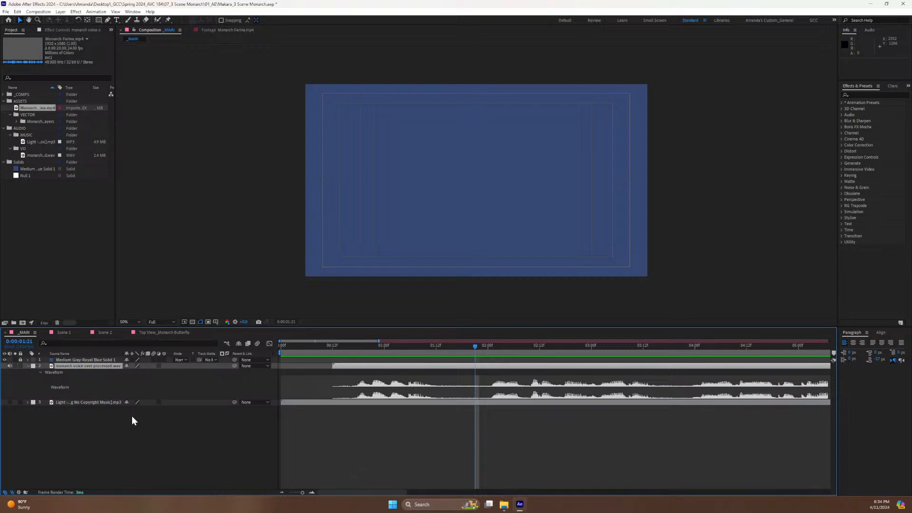
Unmute the background music layer, reveal its waveform and show the whole _MAIN duration in the timeline.
click(98, 403)
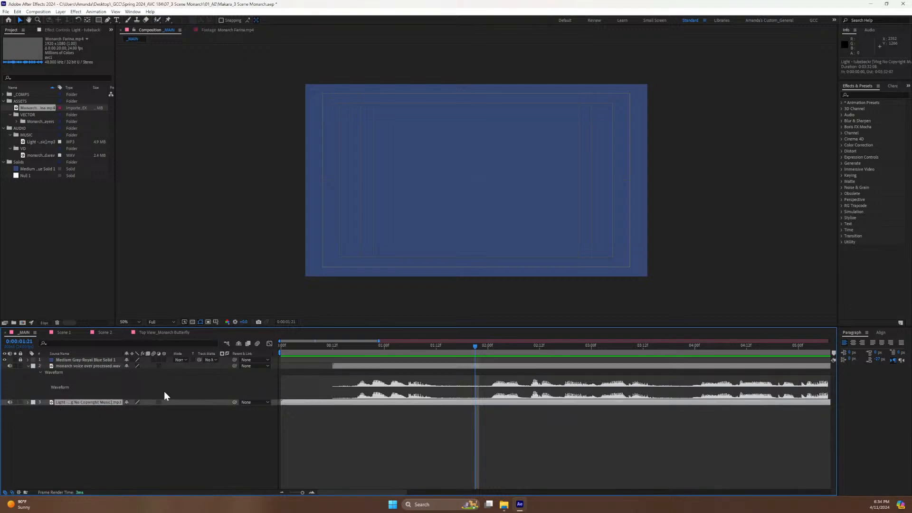
key(l)
key(l)
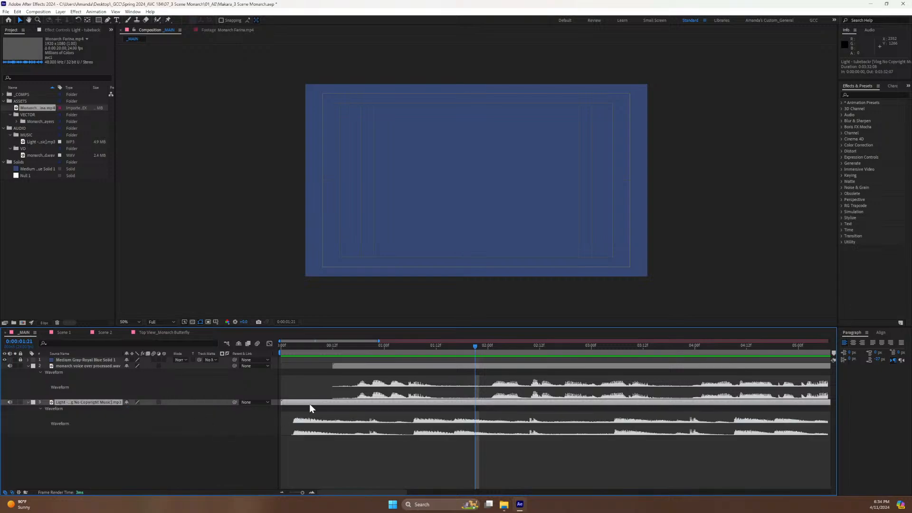
drag(295, 346, 290, 351)
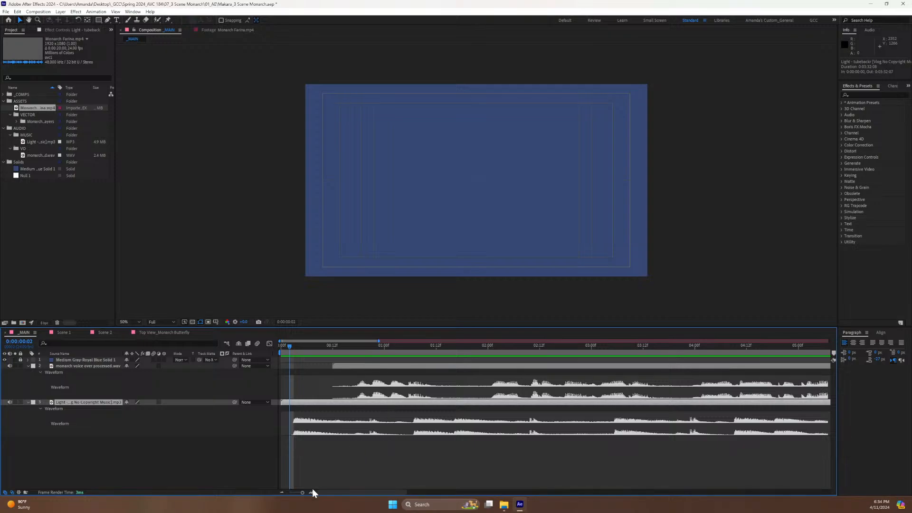
drag(297, 493, 289, 494)
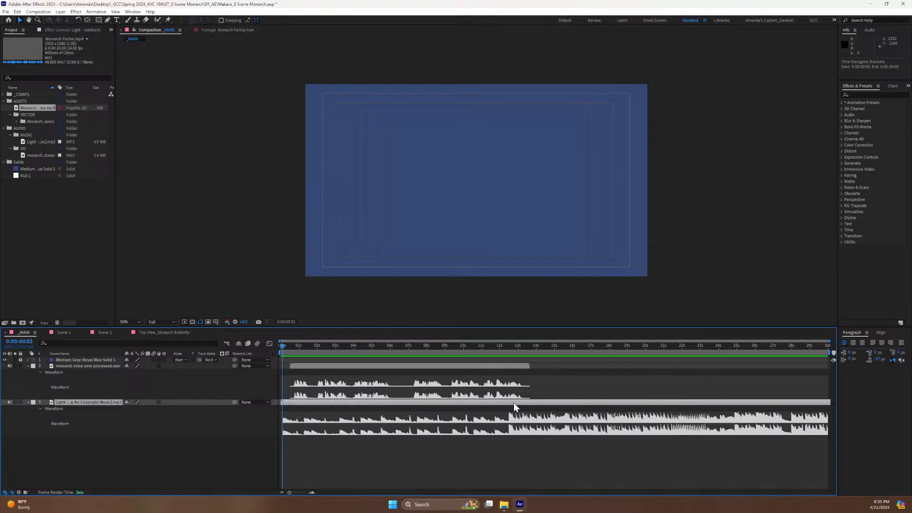
Mute the voice-over, try sliding the music earlier before restoring its start to 0:00:00:00, and play the music alone.
mouse_move(514, 403)
mouse_down()
mouse_move(451, 417)
mouse_move(518, 401)
mouse_move(504, 406)
mouse_up()
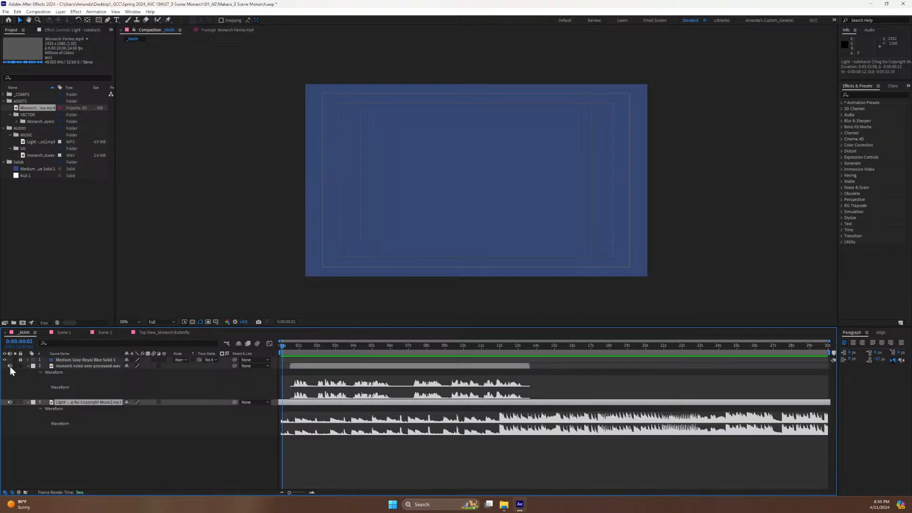
mouse_move(364, 404)
mouse_down()
mouse_move(387, 401)
mouse_move(377, 406)
mouse_up()
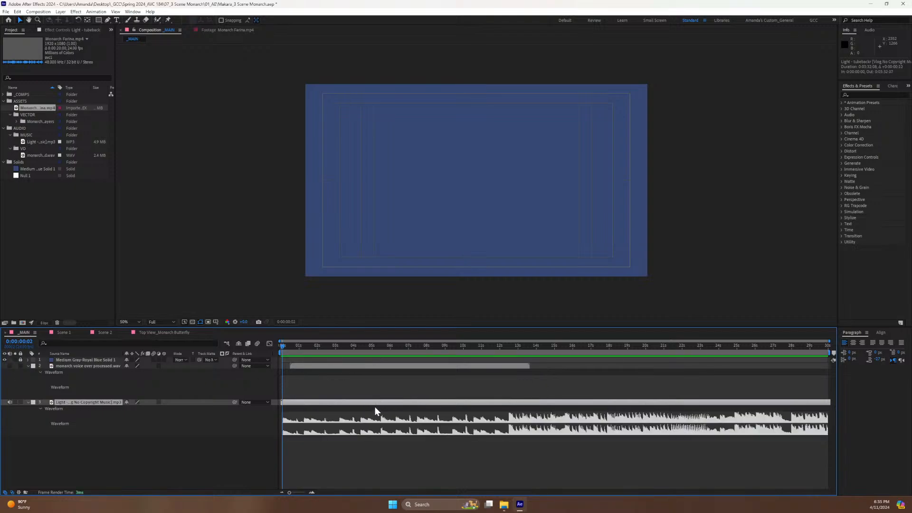
key(space)
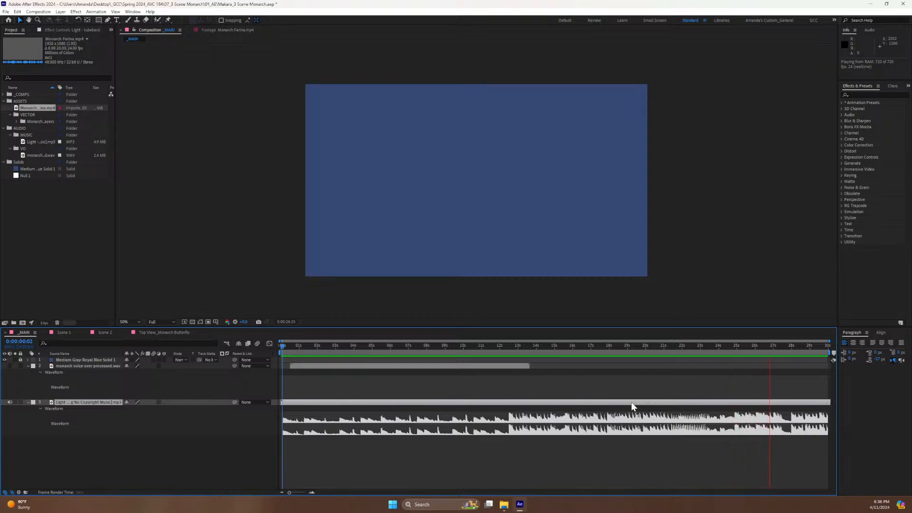
Unmute the voice-over layer and play it together with the background music from 0:00:00:00.
key(space)
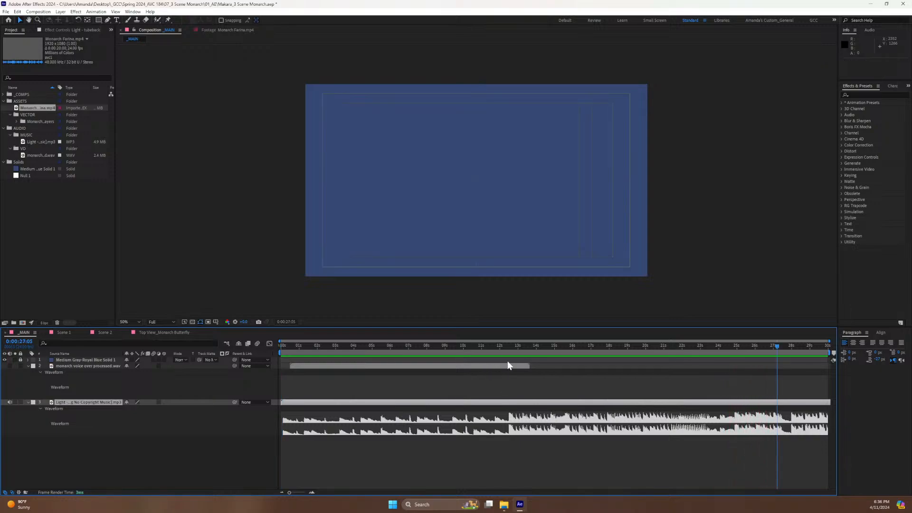
click(505, 346)
drag(505, 346, 508, 351)
drag(508, 352, 739, 383)
key(Home)
click(9, 365)
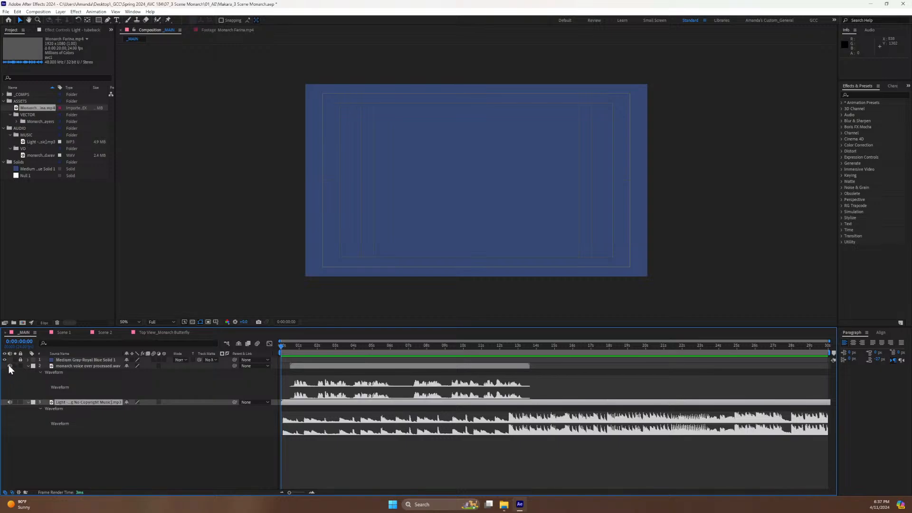
key(space)
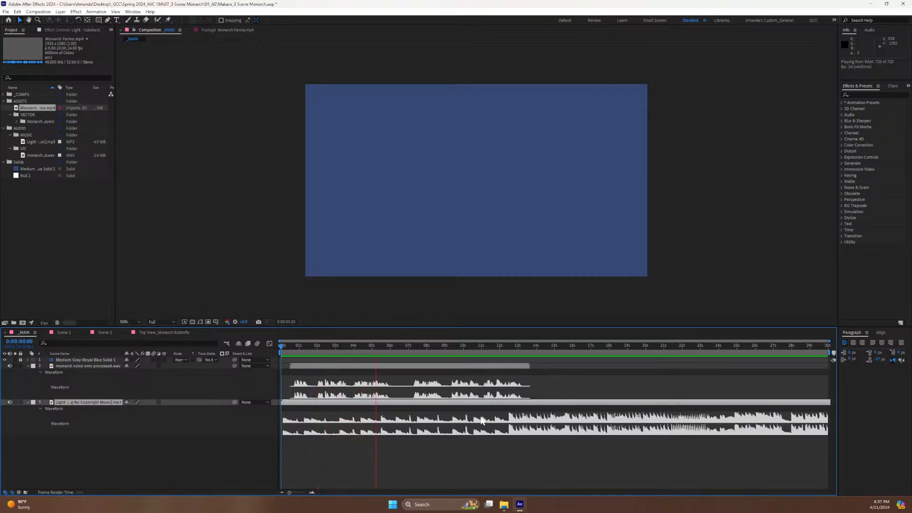
key(space)
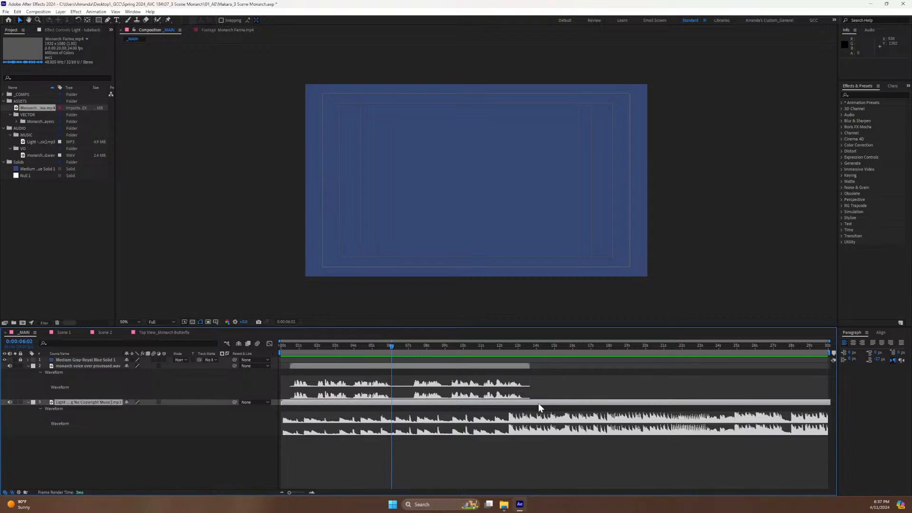
Slide the background music about 11 seconds earlier and play it with the voice-over from 0:00:01:01.
drag(538, 403, 335, 415)
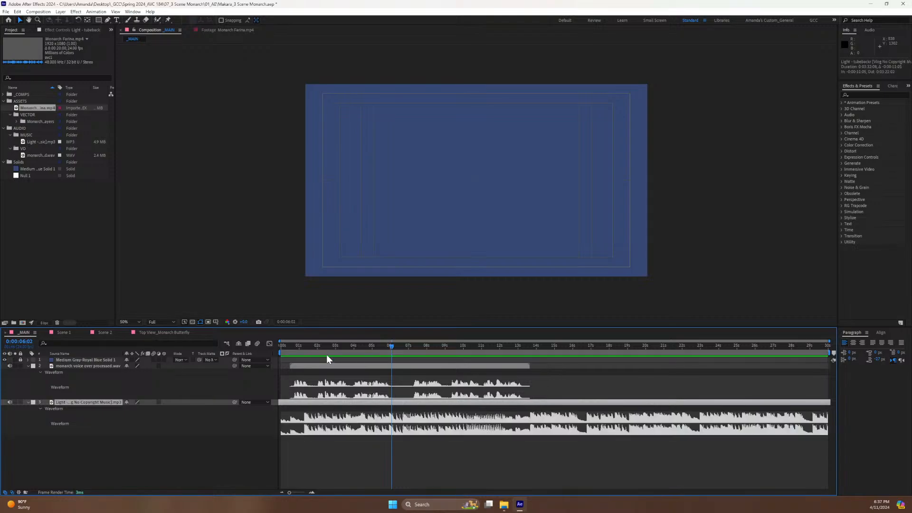
click(314, 346)
drag(304, 344, 300, 348)
key(space)
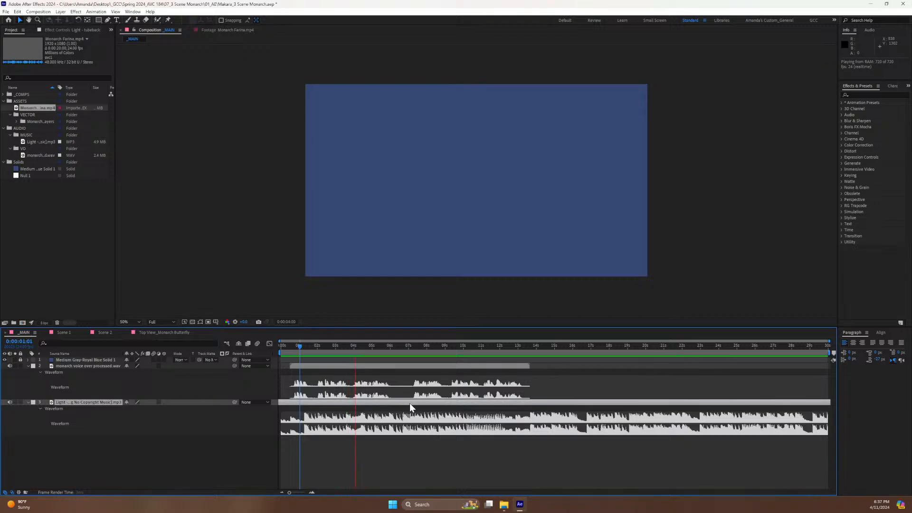
key(space)
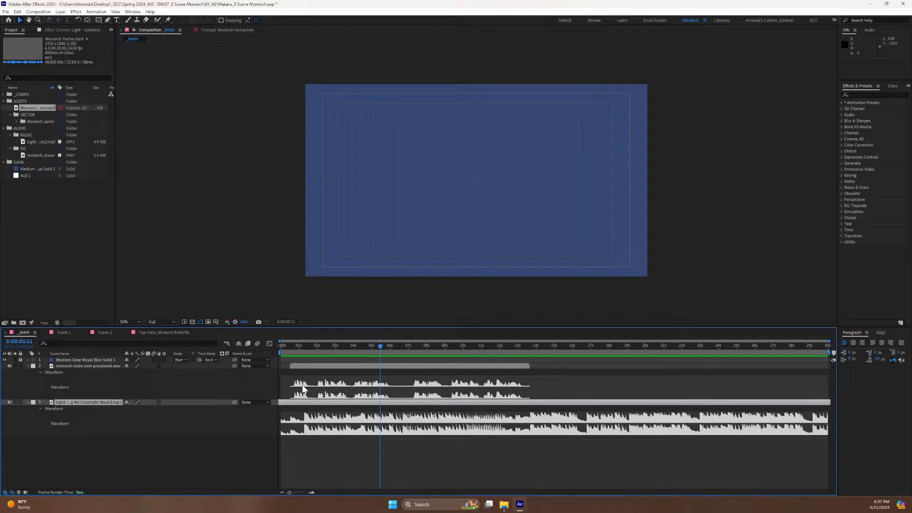
Reveal the Audio Levels property of both the voice-over and the background music layers.
click(82, 368)
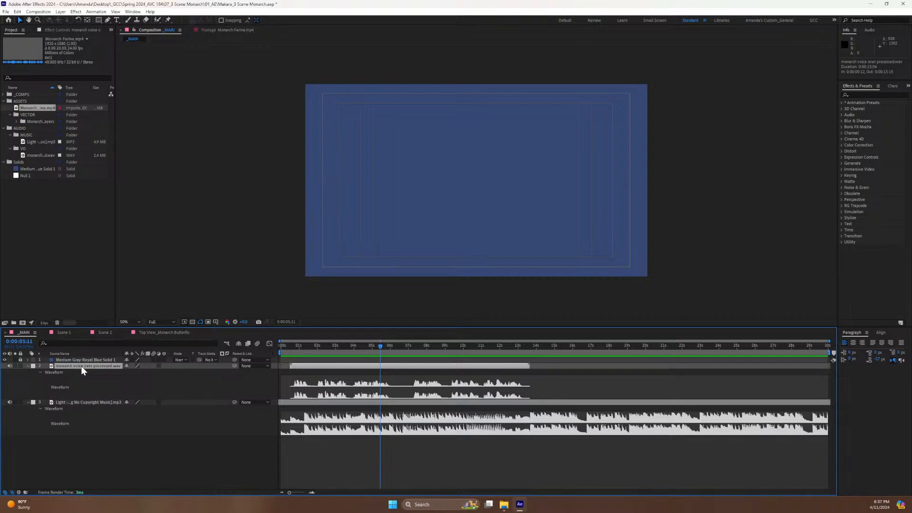
key(l)
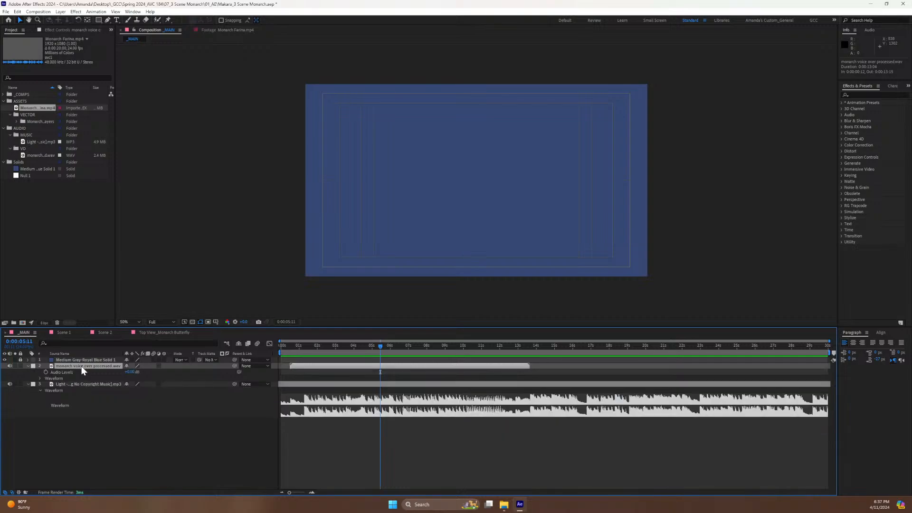
click(69, 383)
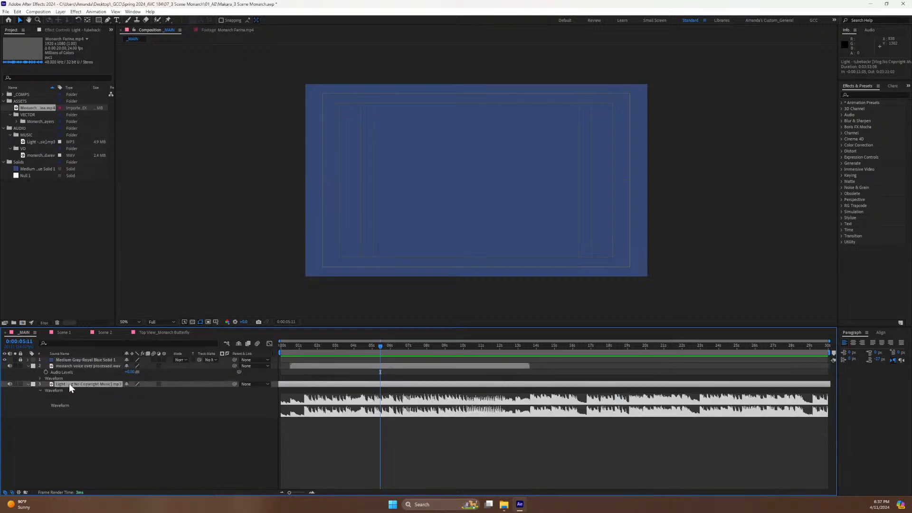
key(l)
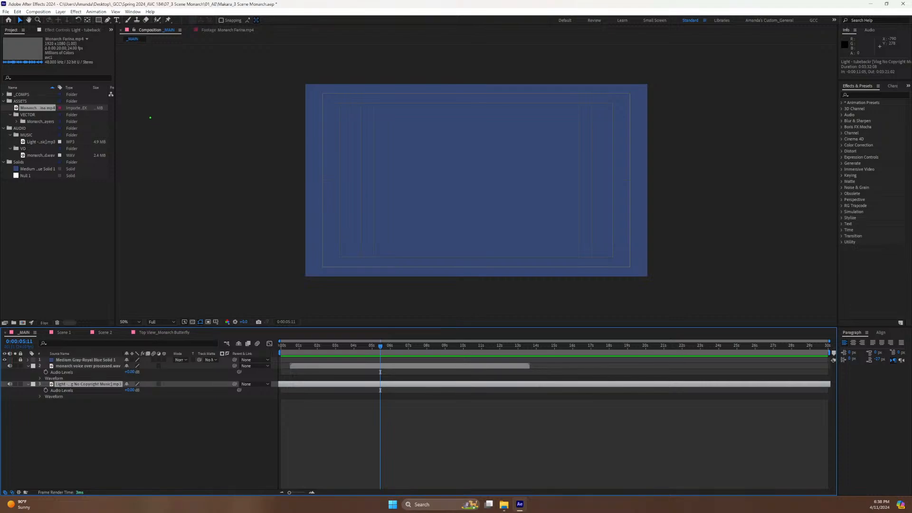
text(t-3)
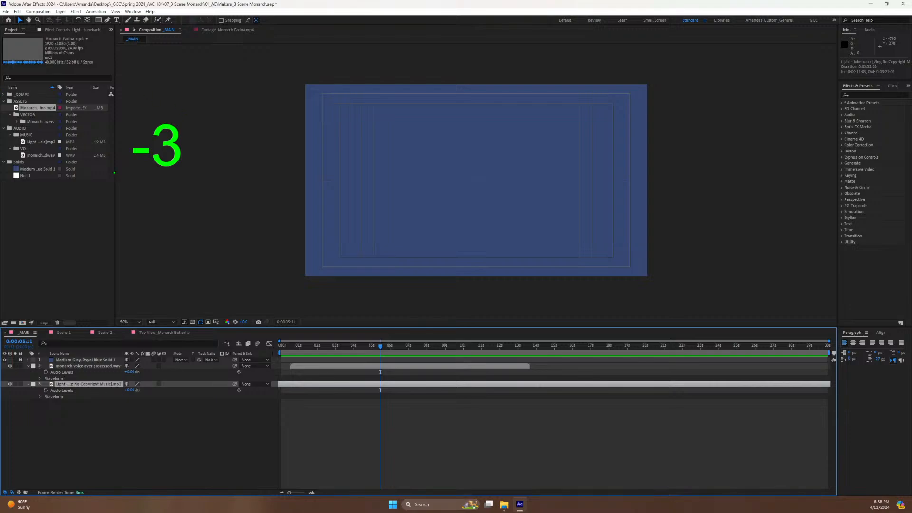
key(Escape)
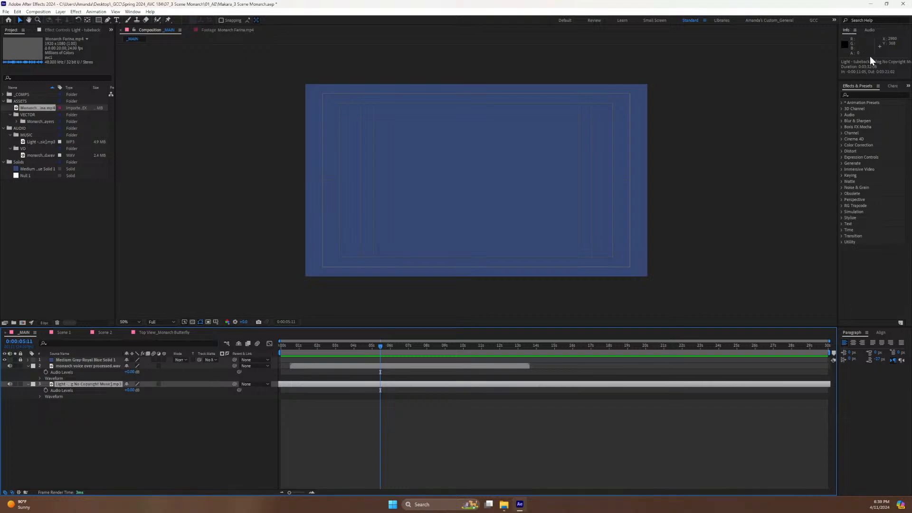
Mute the background music and dock the Audio panel alongside Effects & Presets.
drag(873, 29, 780, 132)
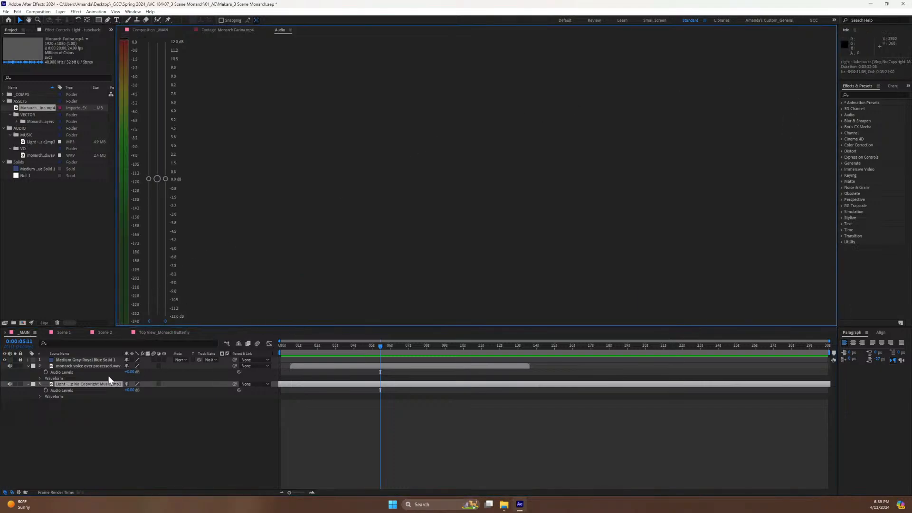
click(9, 384)
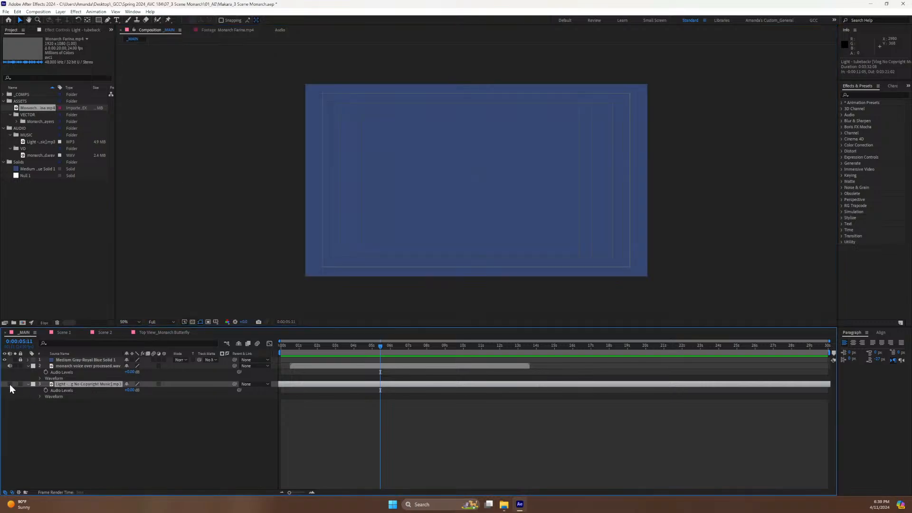
click(279, 30)
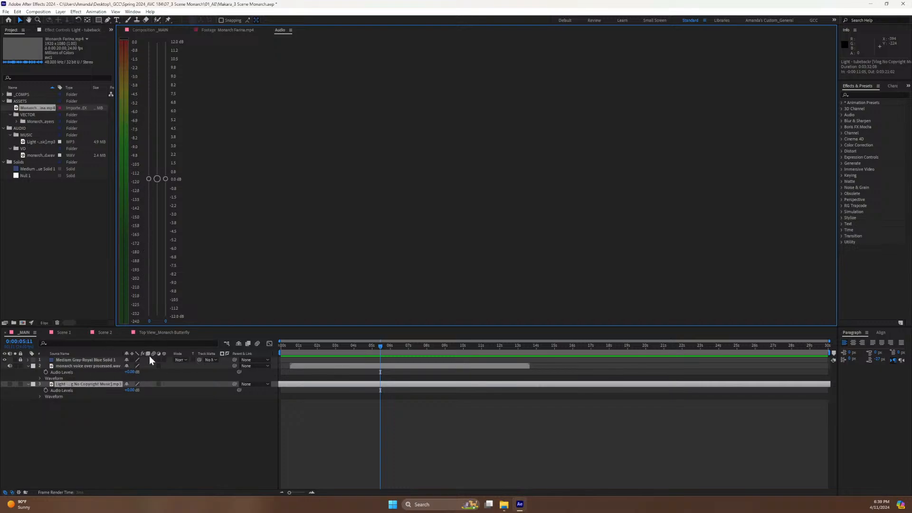
key(space)
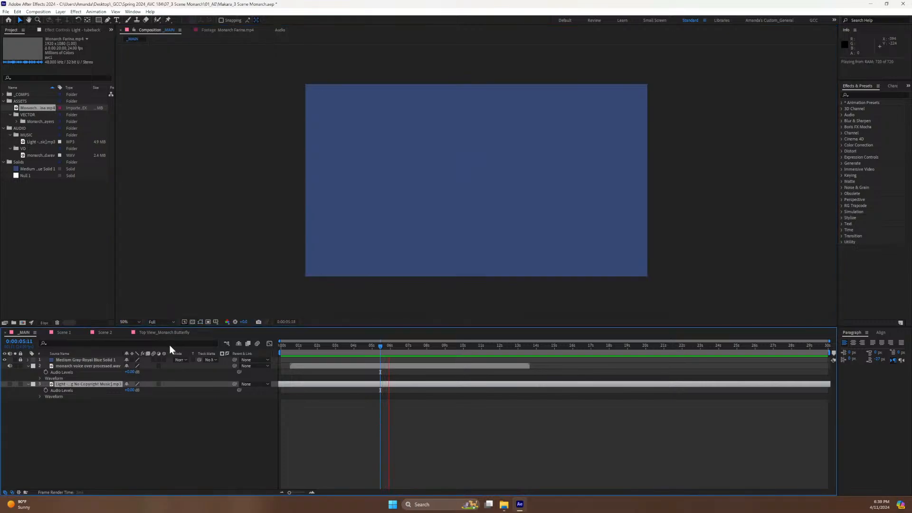
click(285, 28)
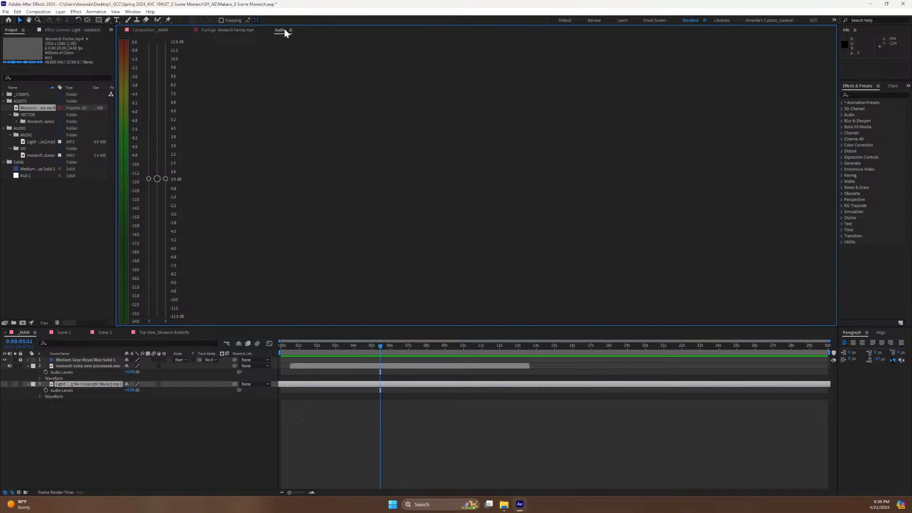
drag(284, 28, 848, 84)
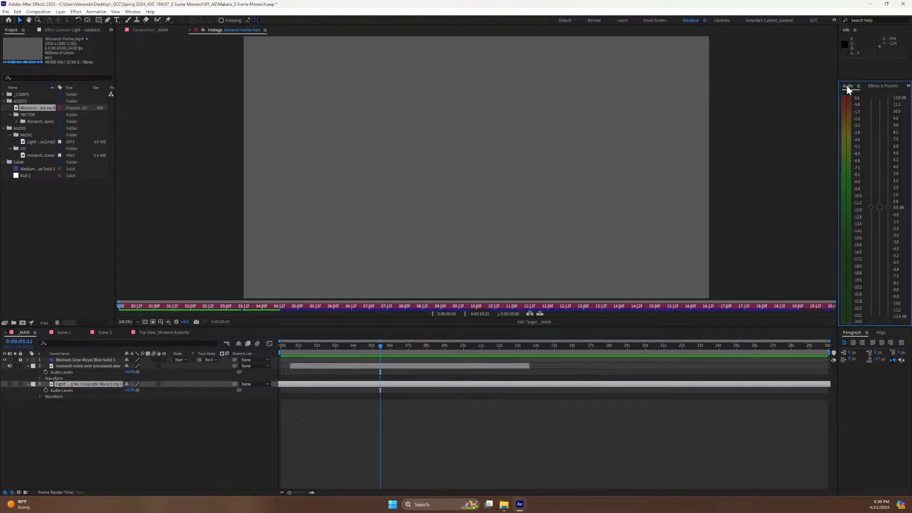
Play the voice-over alone from 0:00:01:01 and check its level on the audio meter.
drag(338, 343, 296, 340)
key(space)
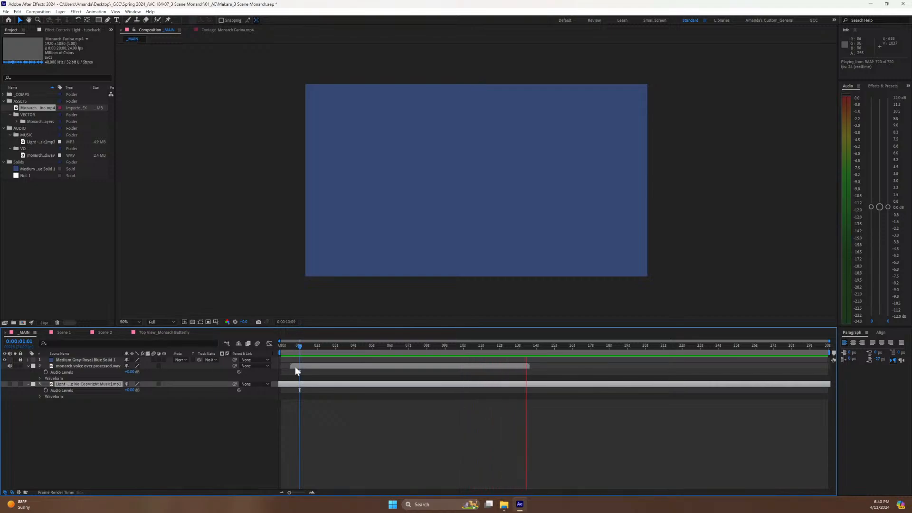
key(space)
Move the current time to 0:00:04:05 and set the voice-over's Audio Levels to +3.00 dB.
drag(318, 347, 358, 347)
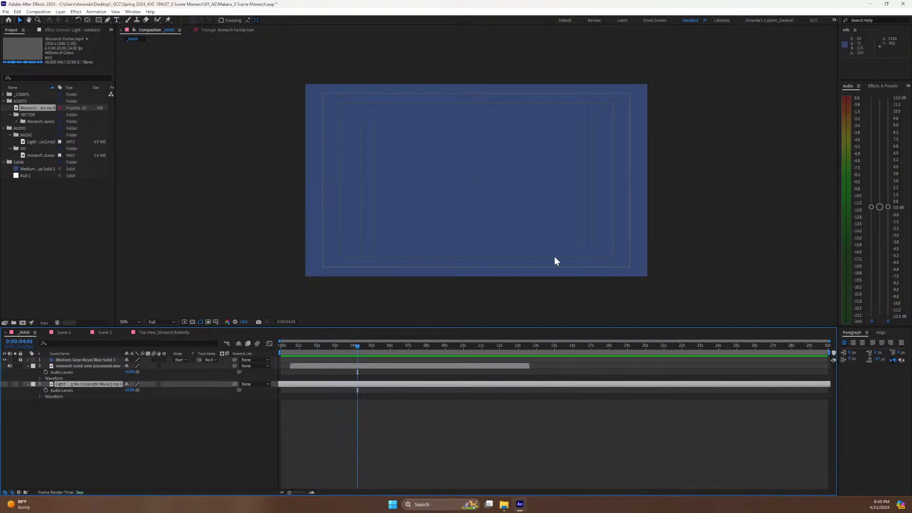
click(130, 372)
click(121, 434)
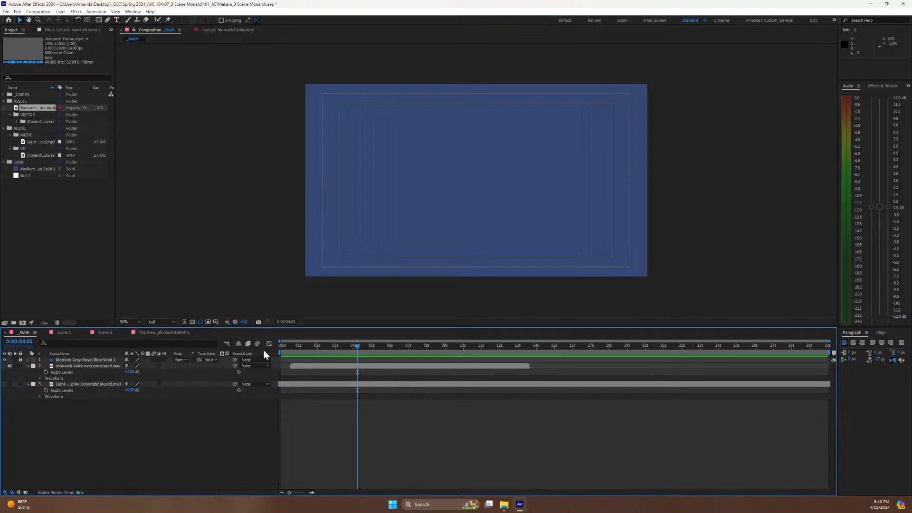
Replay the voice-over twice from just after 0:00:01:00, checking its peaks on the audio meter.
drag(311, 347, 301, 348)
click(115, 12)
mouse_move(133, 11)
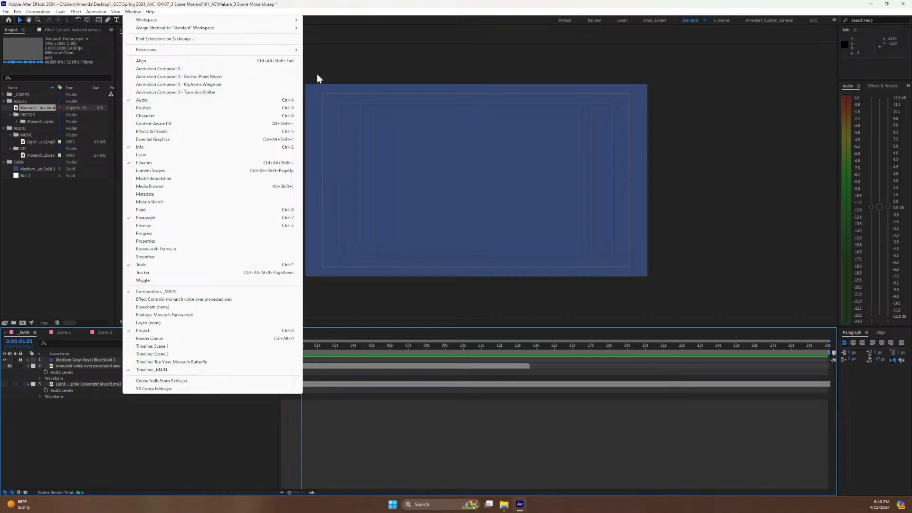
click(361, 9)
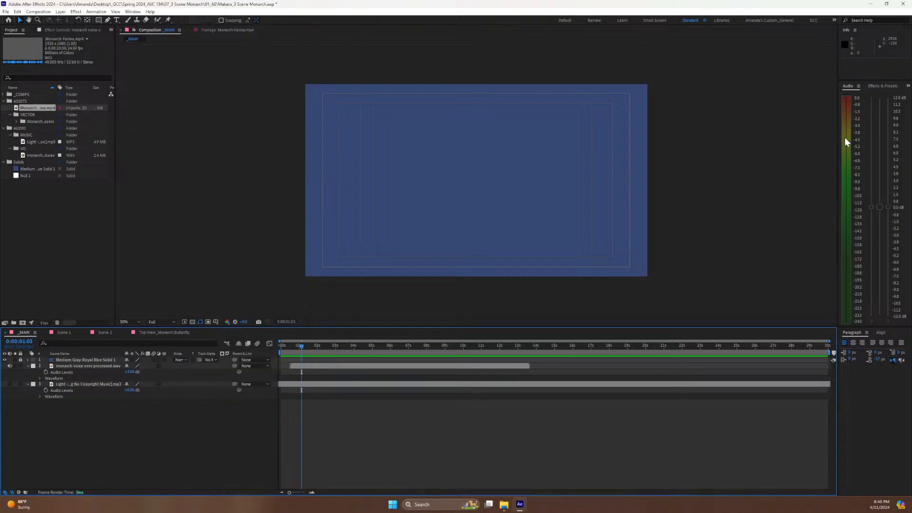
key(space)
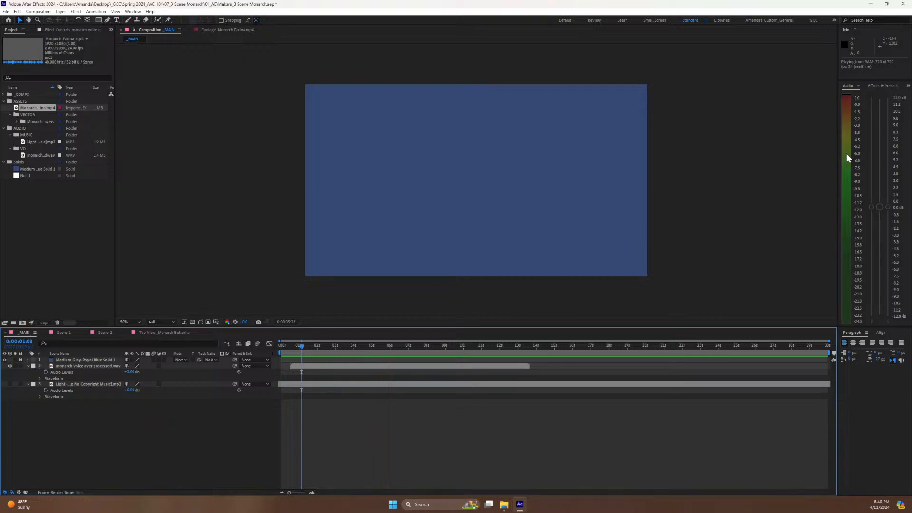
key(space)
key(space)
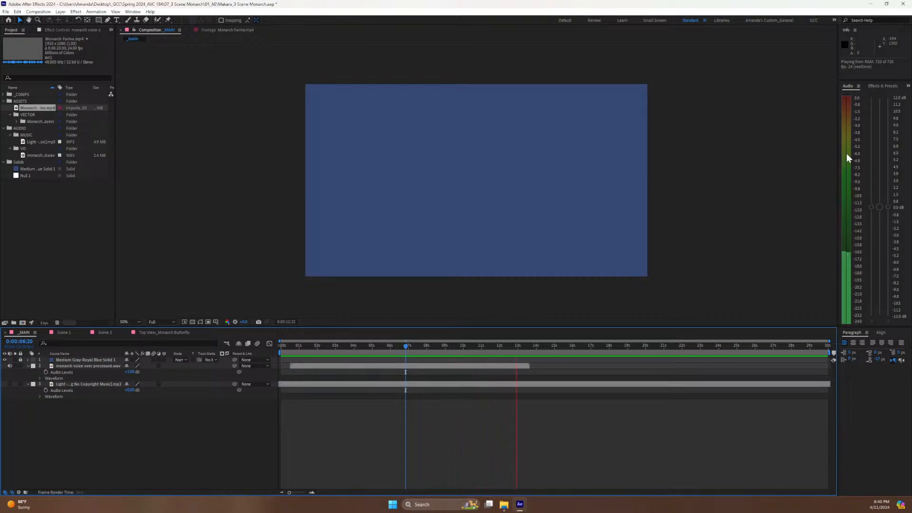
key(space)
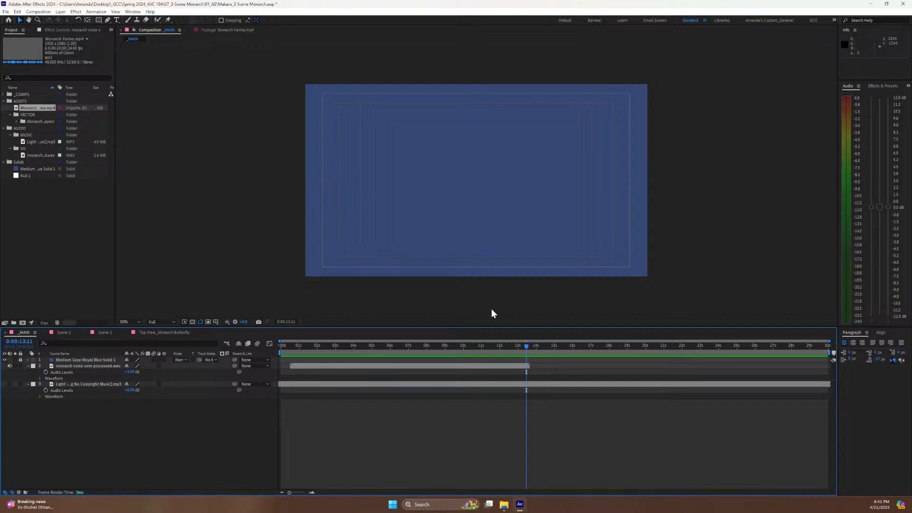
click(304, 348)
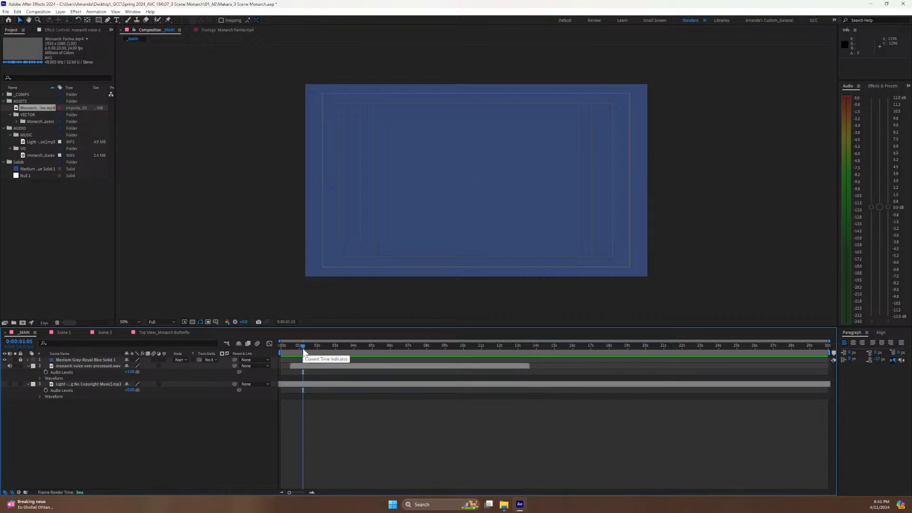
key(space)
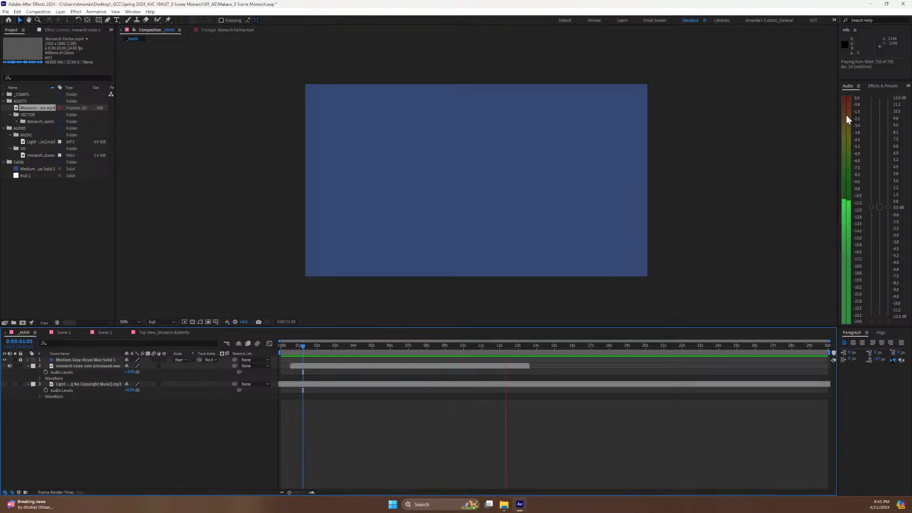
right_click(826, 200)
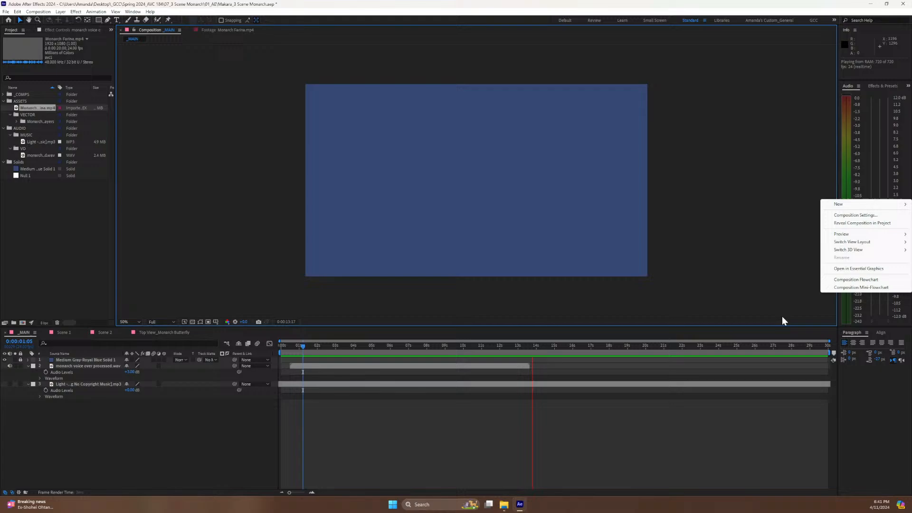
click(602, 416)
Slide the background music a few frames later and reveal its waveform.
click(368, 383)
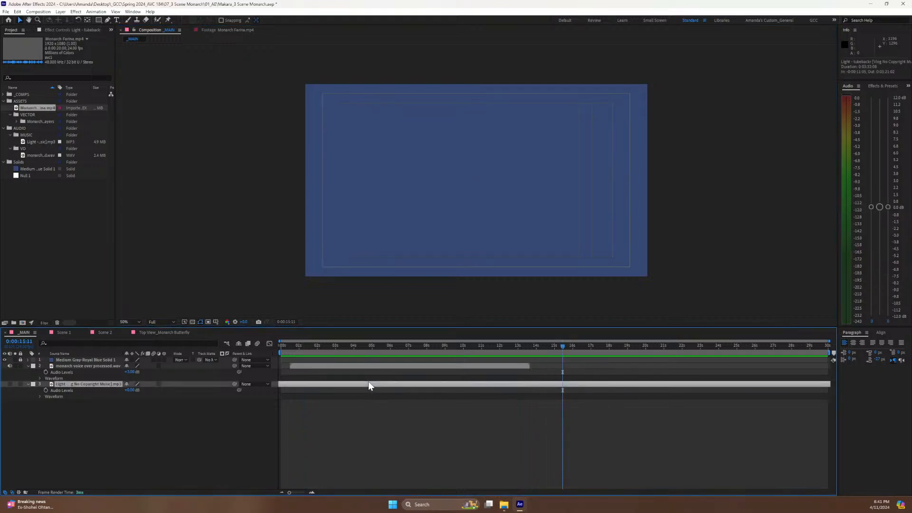
drag(311, 383, 314, 383)
key(l)
key(l)
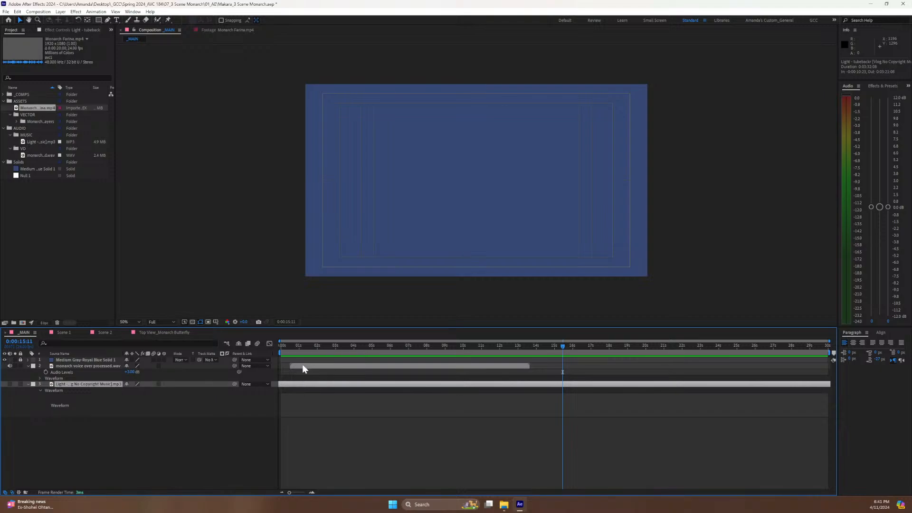
Move the current time to 0:00:00:01 and unmute the background music, keeping its waveform revealed.
click(283, 353)
key(l)
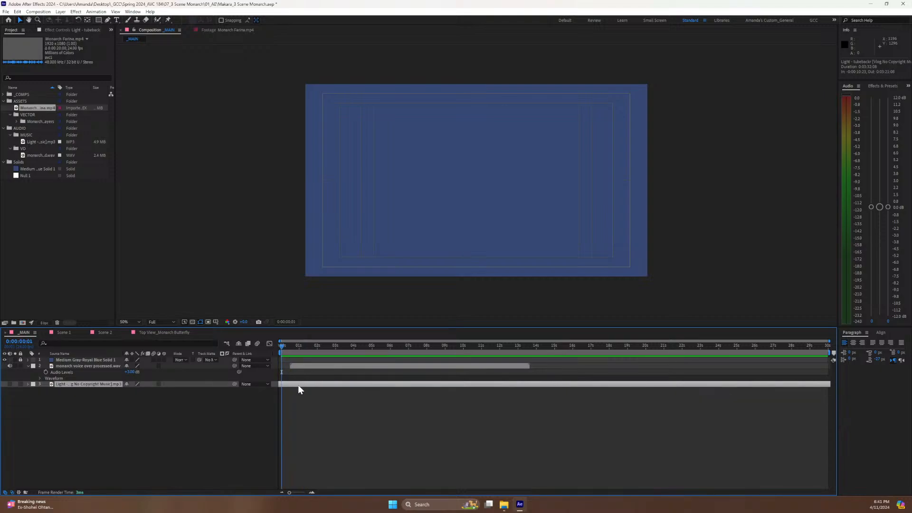
key(l)
key(l)
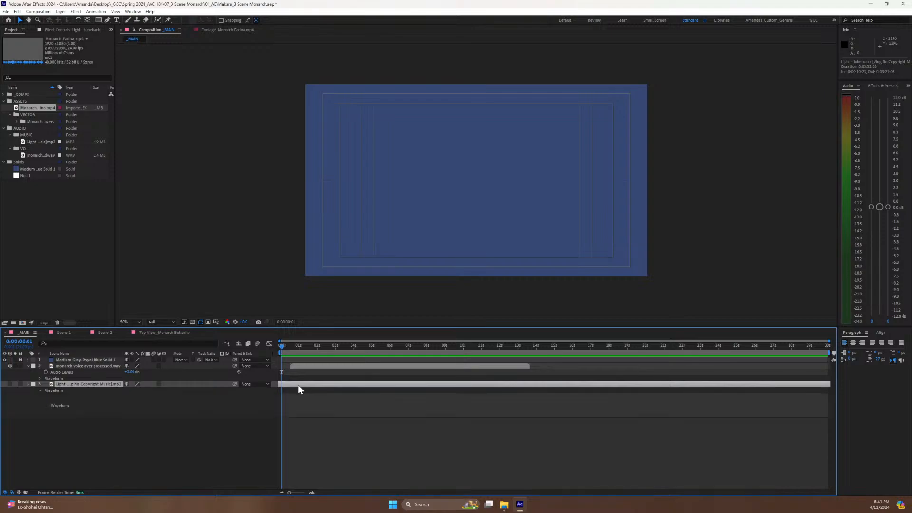
click(9, 384)
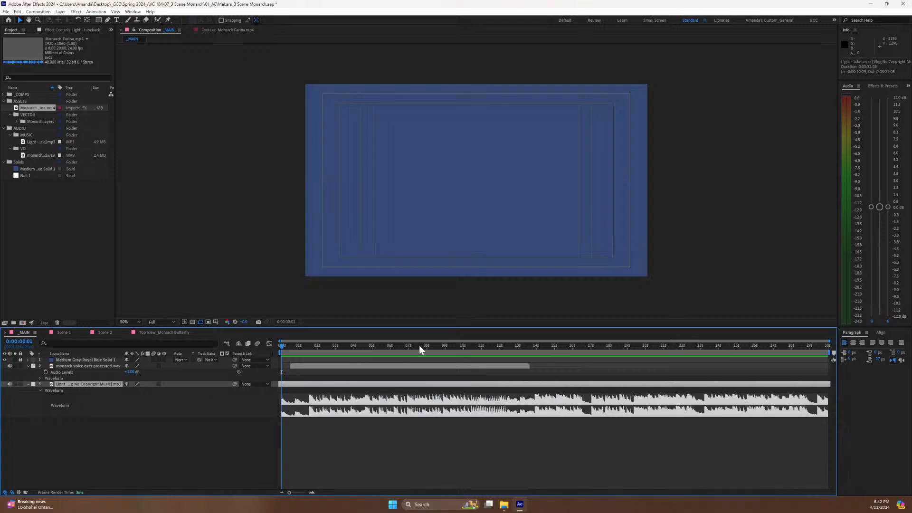
Slide the background music later so its quiet intro begins at the composition's start, and preview the mix from 0:00:11:10.
drag(311, 384, 457, 384)
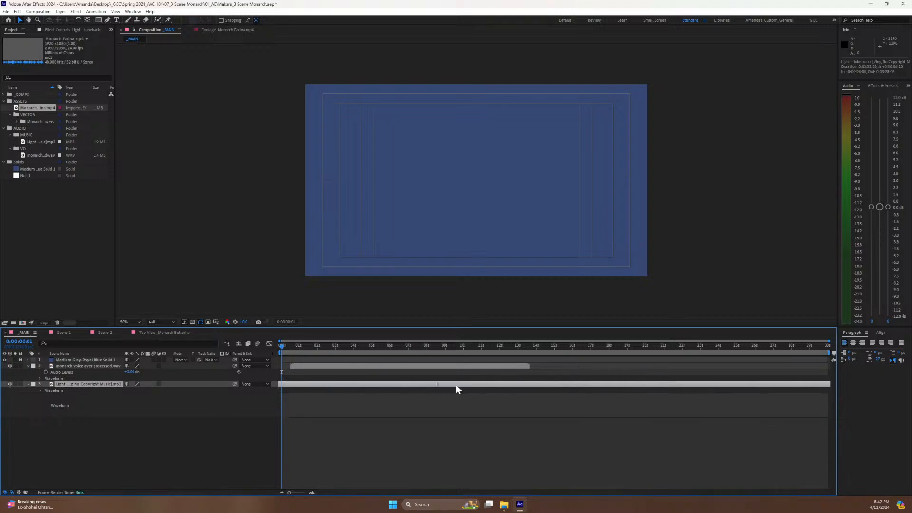
drag(318, 384, 368, 400)
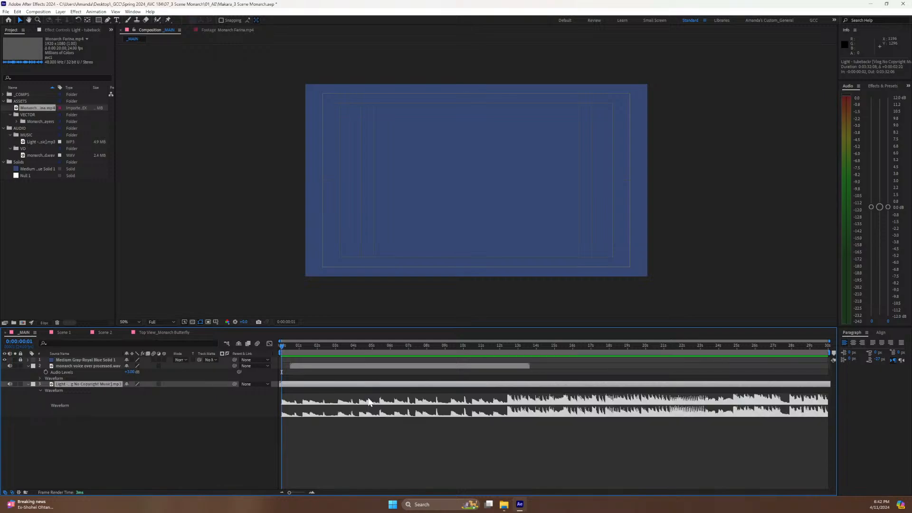
click(490, 346)
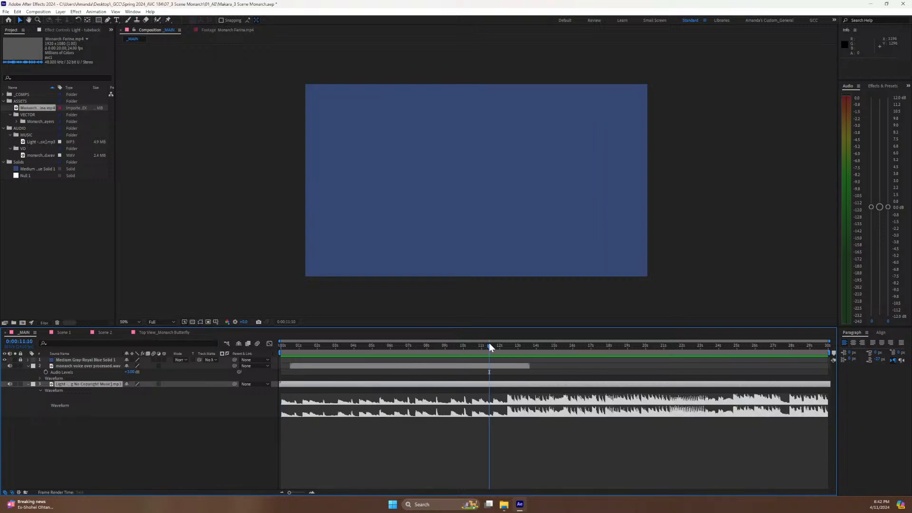
key(space)
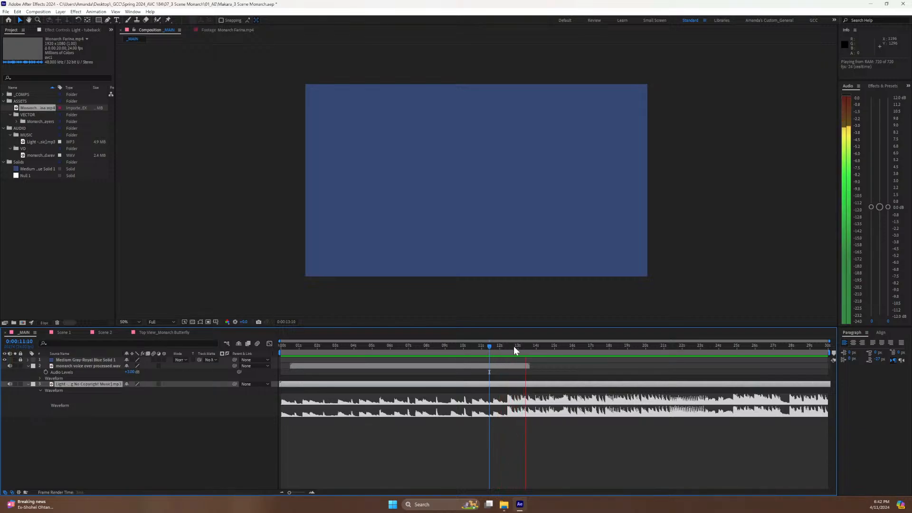
key(space)
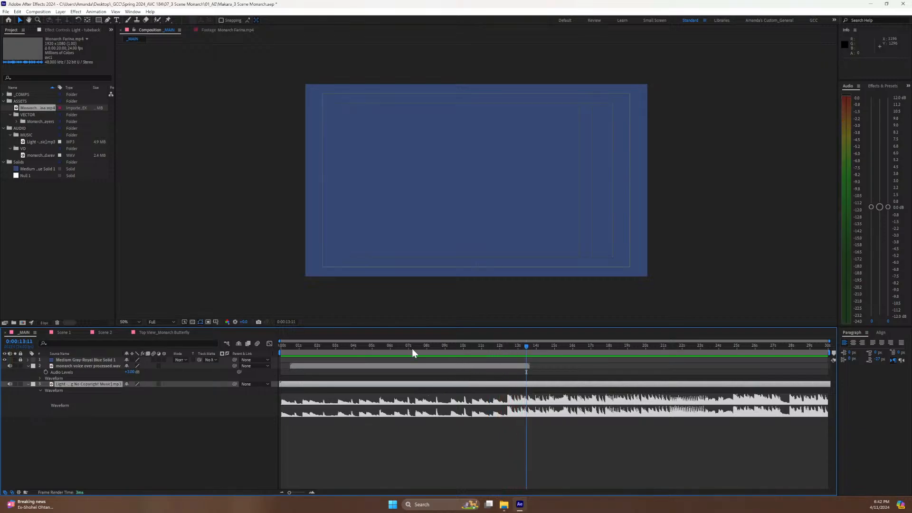
Preview the voice-over and music mix from 0:00:07:05 and again from 0:00:12:12, checking the audio meter.
click(411, 348)
key(space)
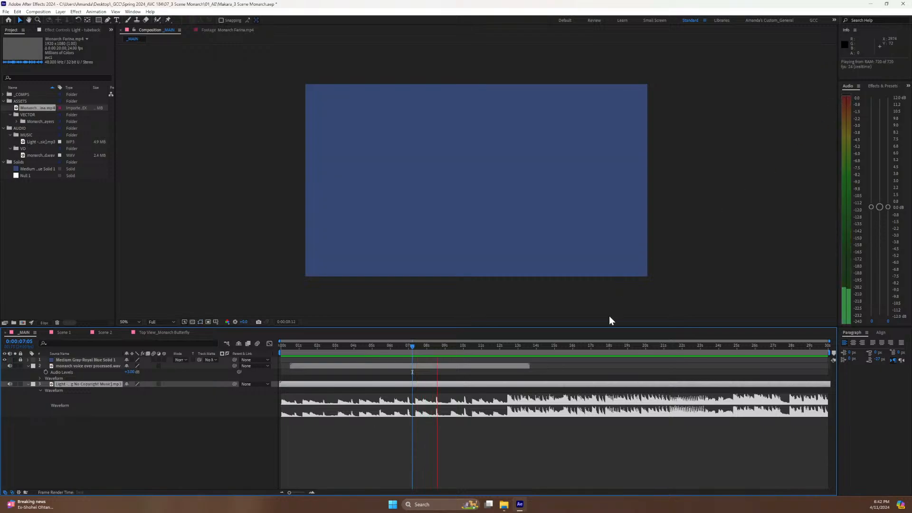
click(509, 346)
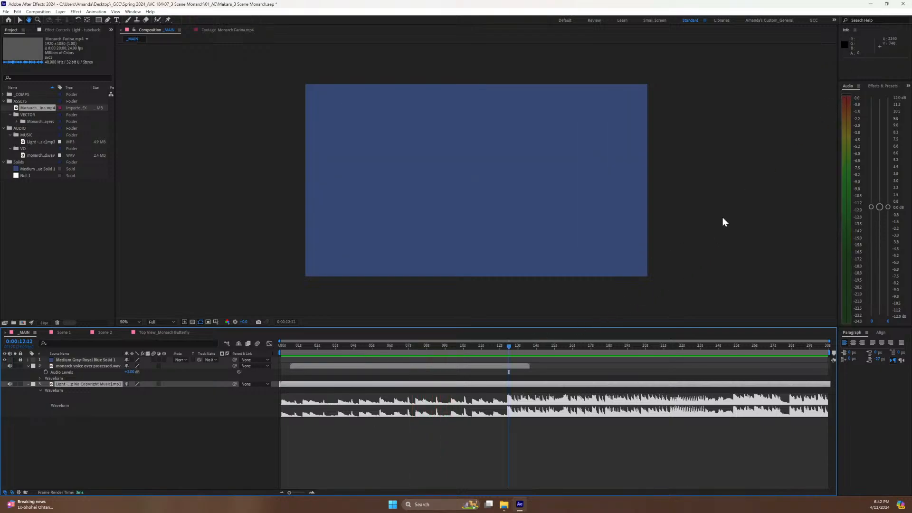
key(space)
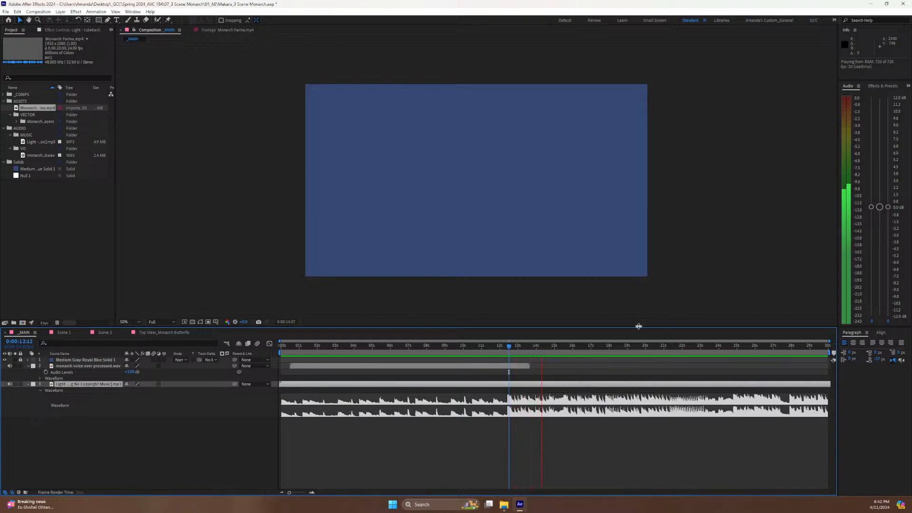
key(space)
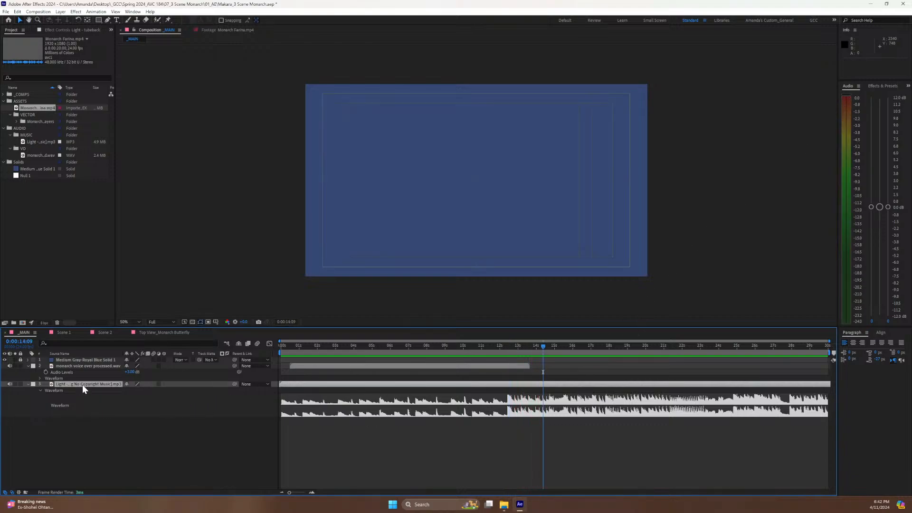
Set the background music's Audio Levels to -9 dB and replay the mix from 0:00:01:03.
key(l)
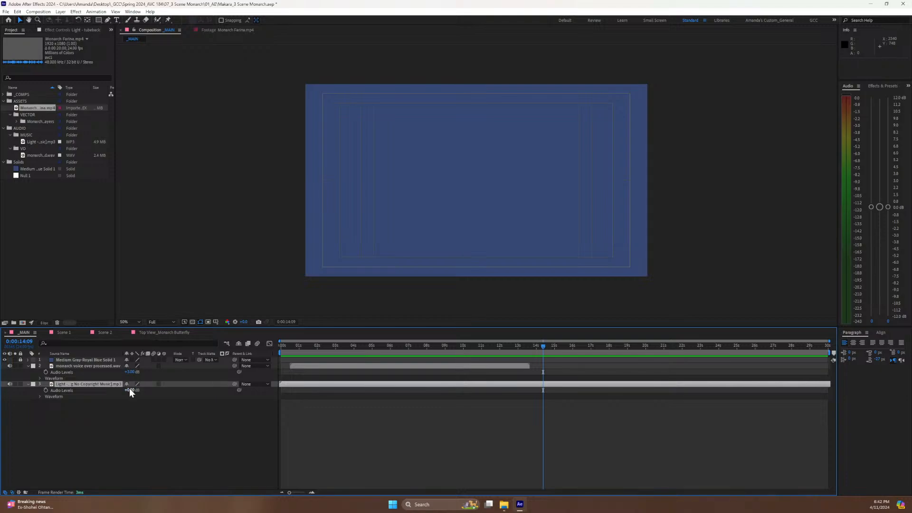
click(130, 390)
text(-9)
key(Return)
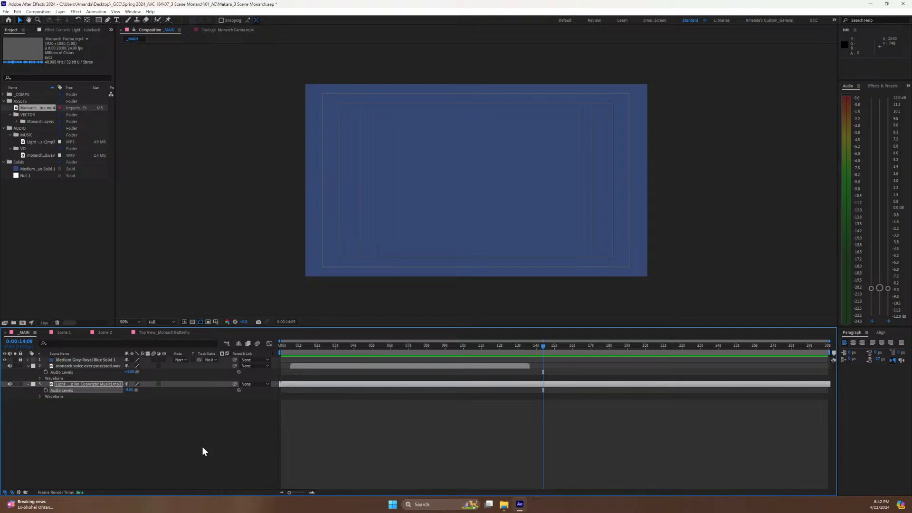
click(301, 349)
key(space)
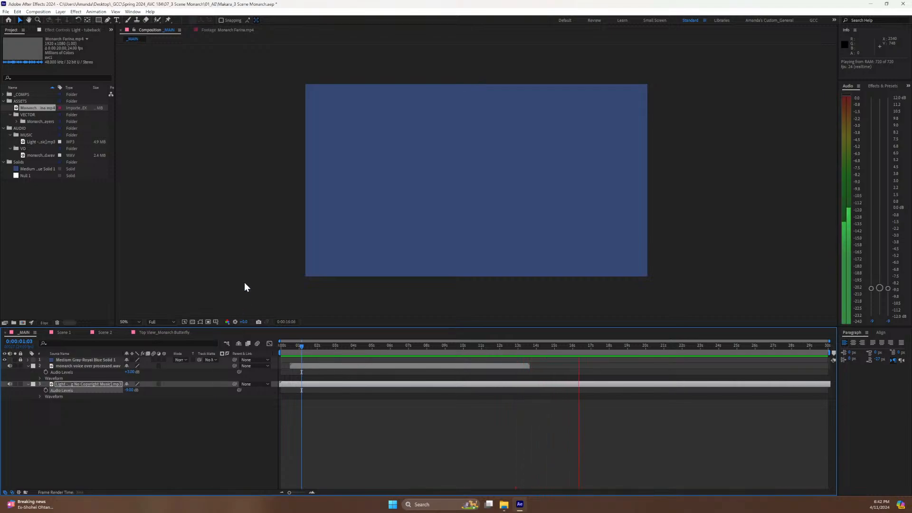
key(space)
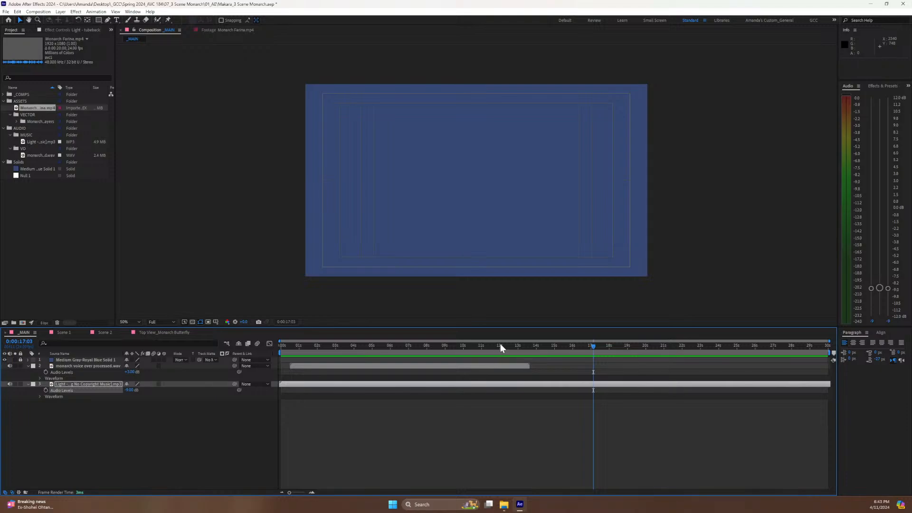
Reveal the background music's waveform and add an Audio Levels keyframe at 0:00:11:14, just before the music gets louder.
drag(501, 343, 443, 377)
click(373, 385)
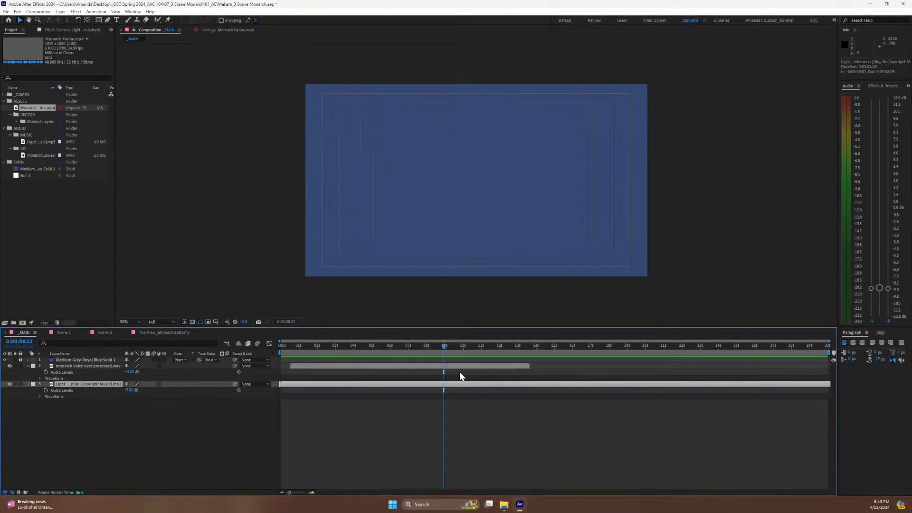
key(l)
key(l)
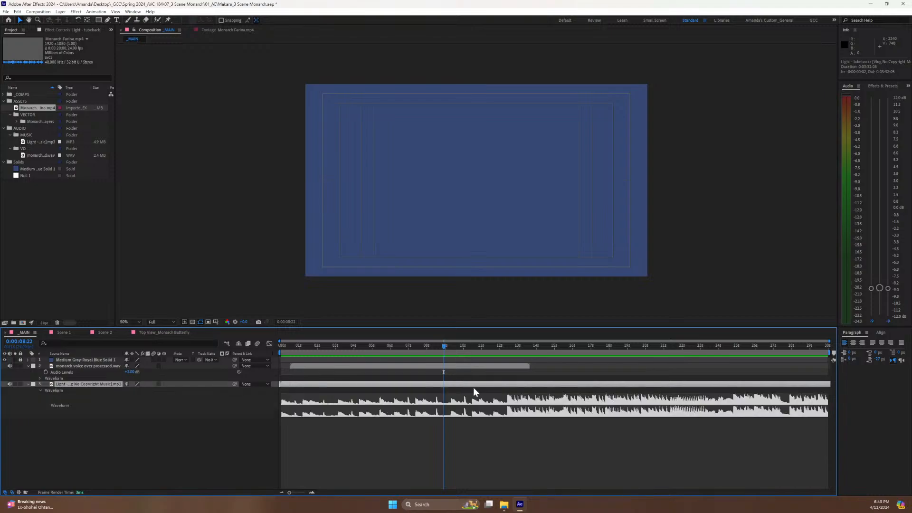
mouse_move(489, 345)
mouse_down()
mouse_move(507, 343)
mouse_move(492, 346)
mouse_up()
key(l)
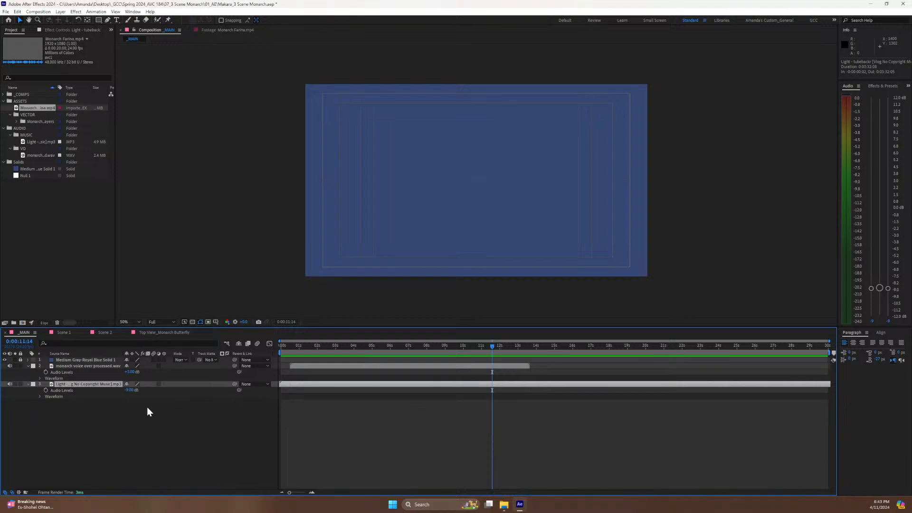
click(46, 390)
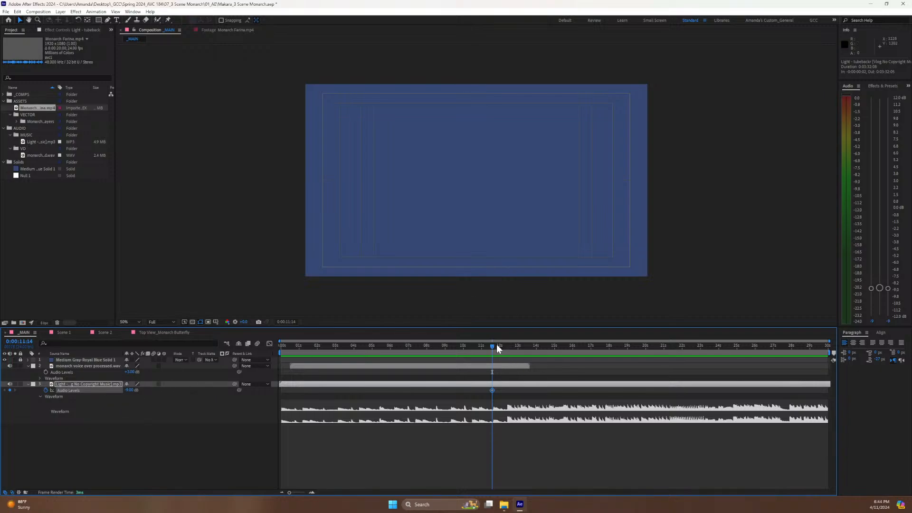
Keyframe the background music's Audio Levels at -12 dB at 0:00:12:10 and replay the mix from 0:00:07:04.
mouse_move(497, 344)
mouse_down()
mouse_move(527, 343)
mouse_move(508, 350)
mouse_up()
click(126, 392)
text(-12)
key(Return)
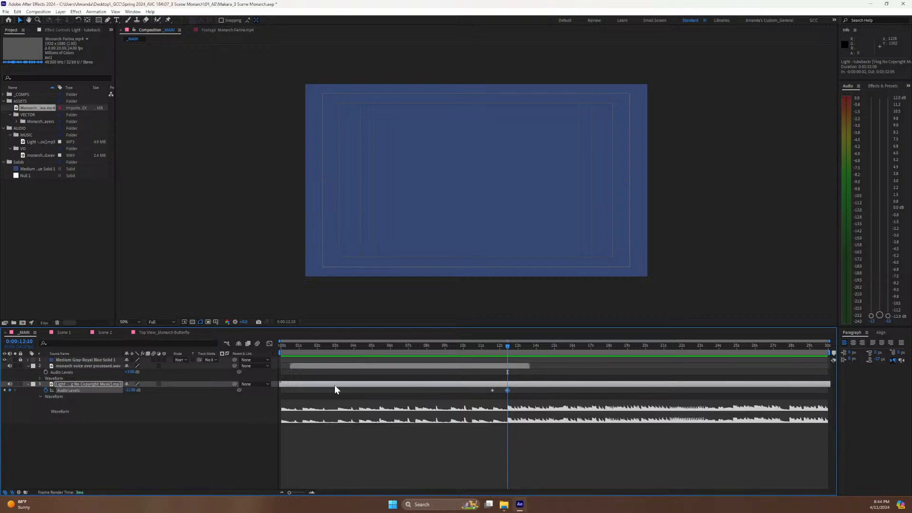
drag(450, 353, 408, 361)
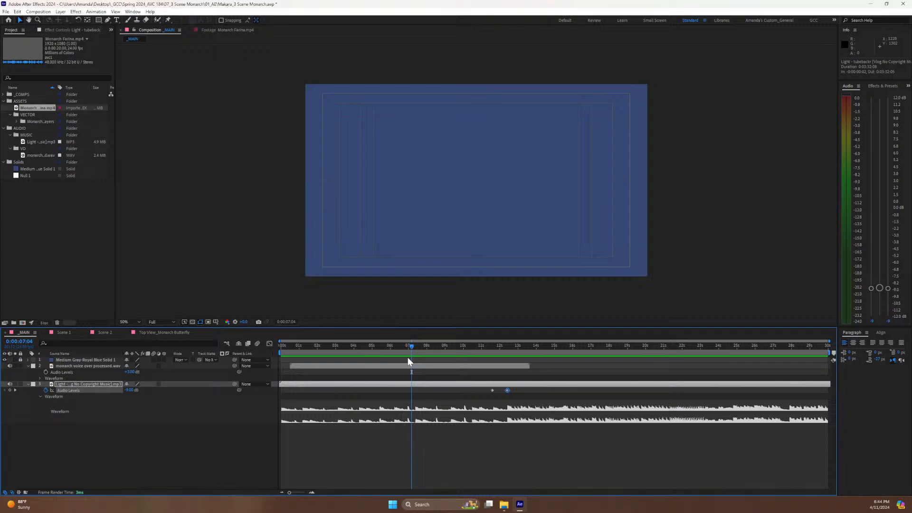
key(space)
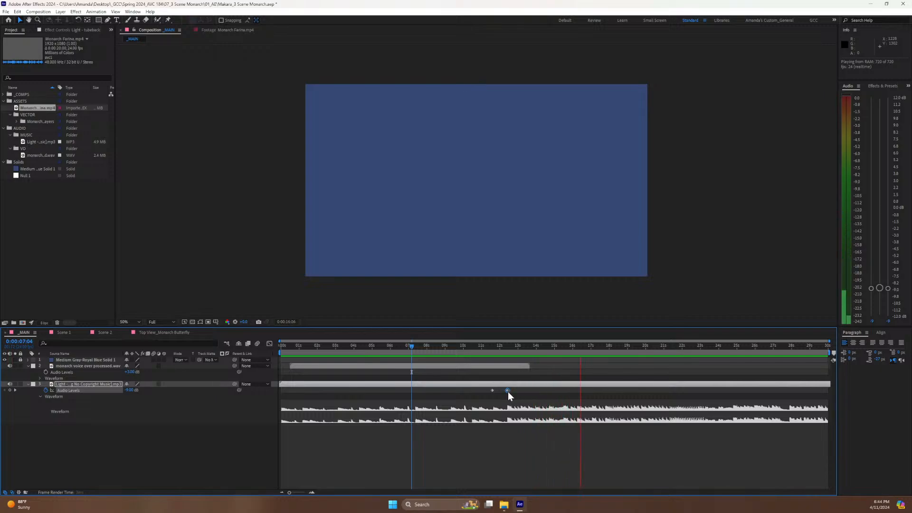
Try deleting the background music's Audio Levels keyframe at 0:00:12:10, stop the playback and undo the deletion.
key(Delete)
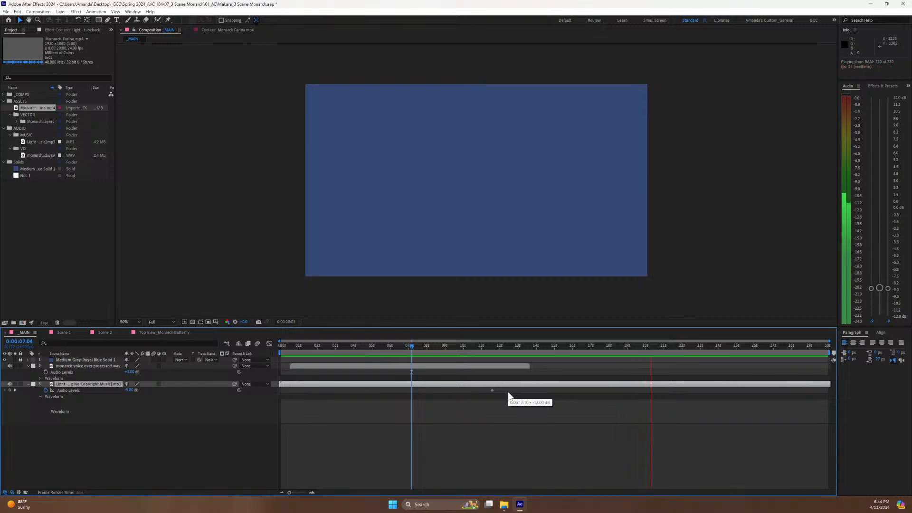
key(space)
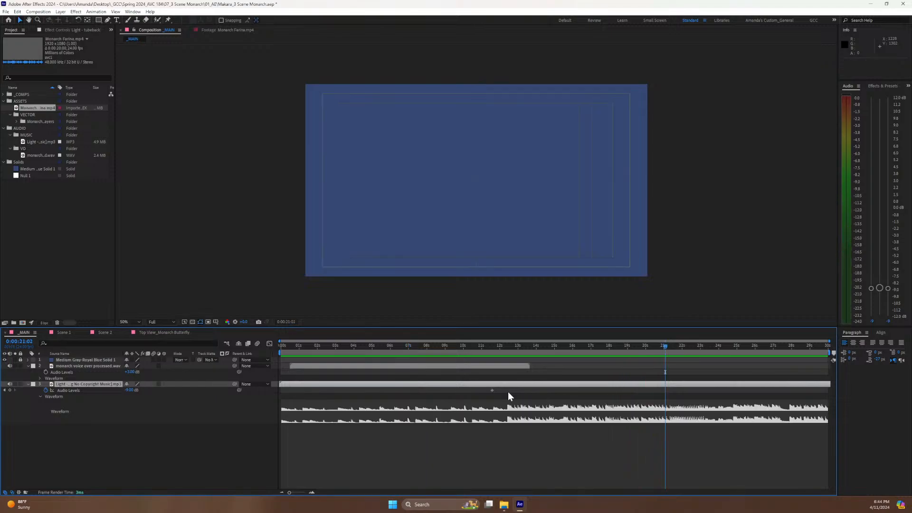
key(ctrl+z)
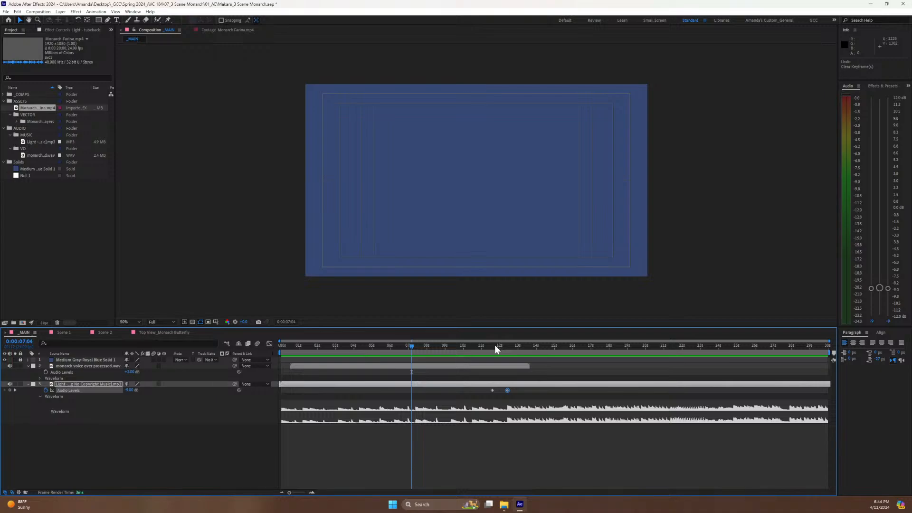
Scrub past both music keyframes, return the current time to 0:00:05:00 and save the project.
drag(495, 345, 563, 358)
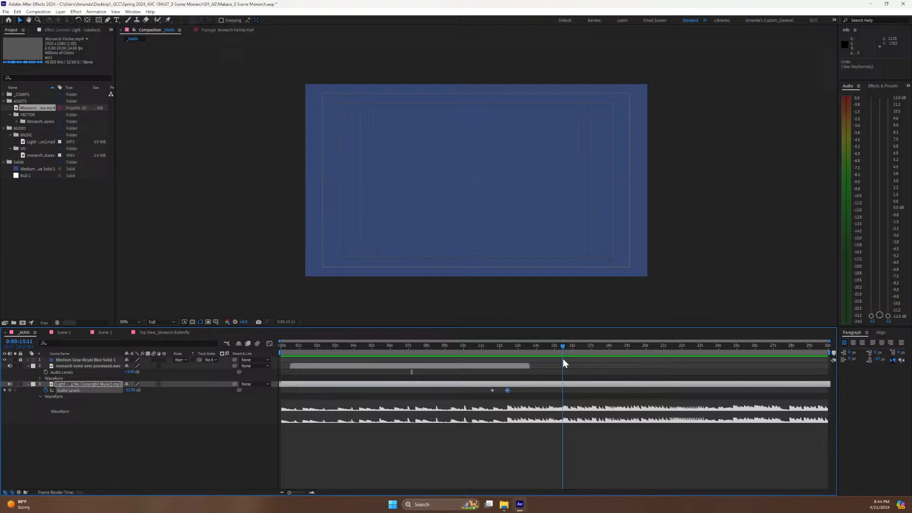
click(372, 345)
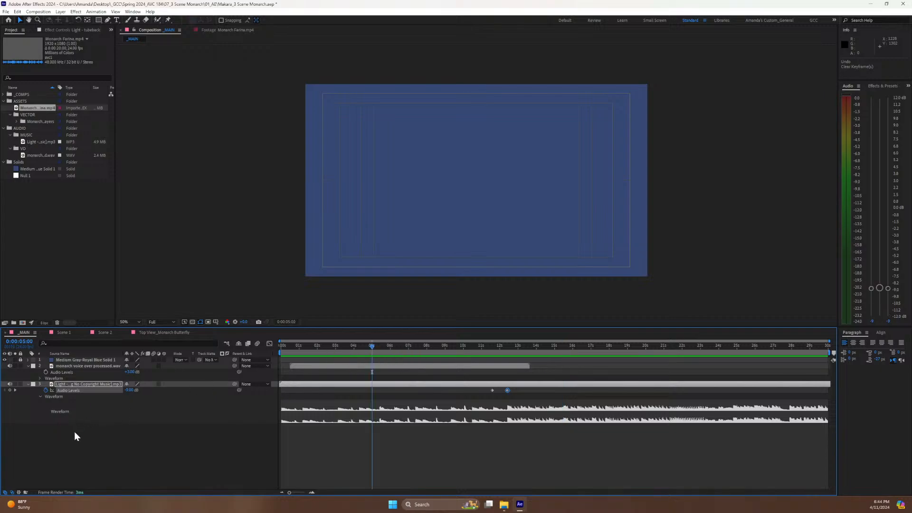
key(ctrl+s)
Collapse the properties of both audio layers and lock the background music layer.
click(28, 383)
click(28, 366)
click(21, 366)
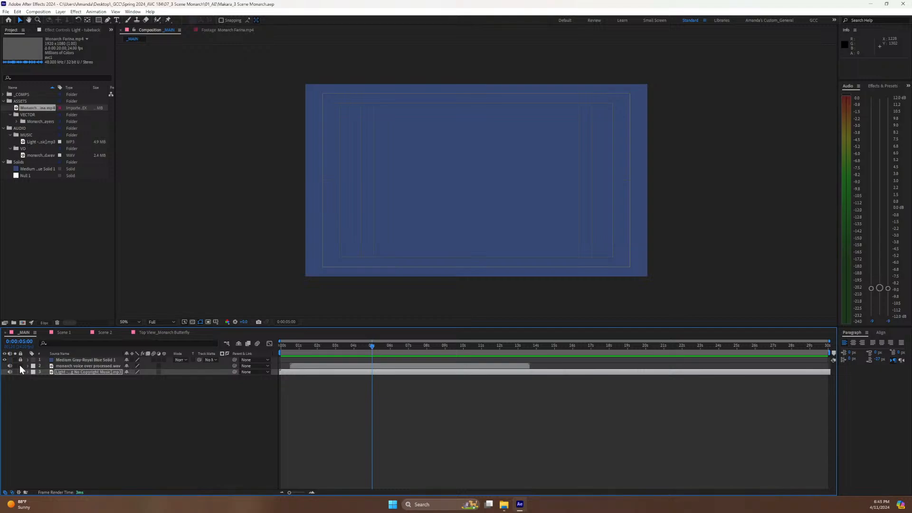
click(20, 372)
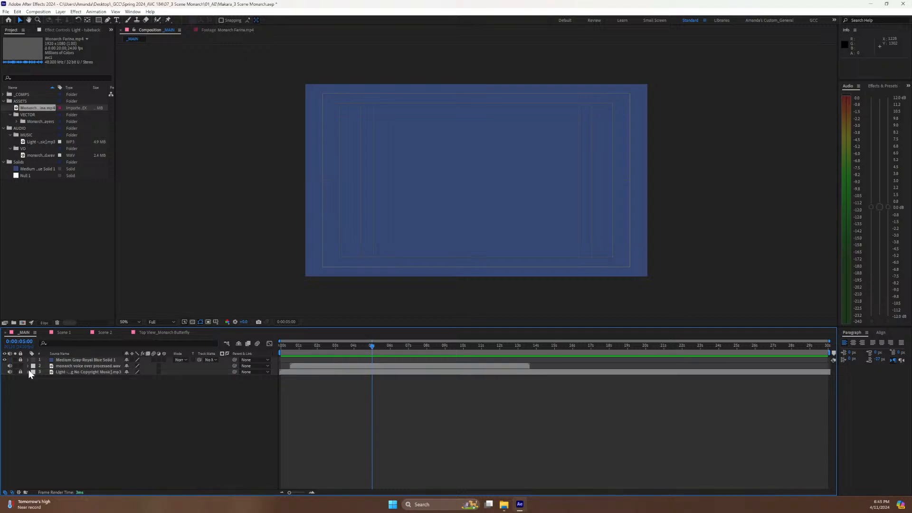
Reveal the voice-over's waveform and play the mix from 0:00:01:17 to listen for the phrase breaks.
click(65, 365)
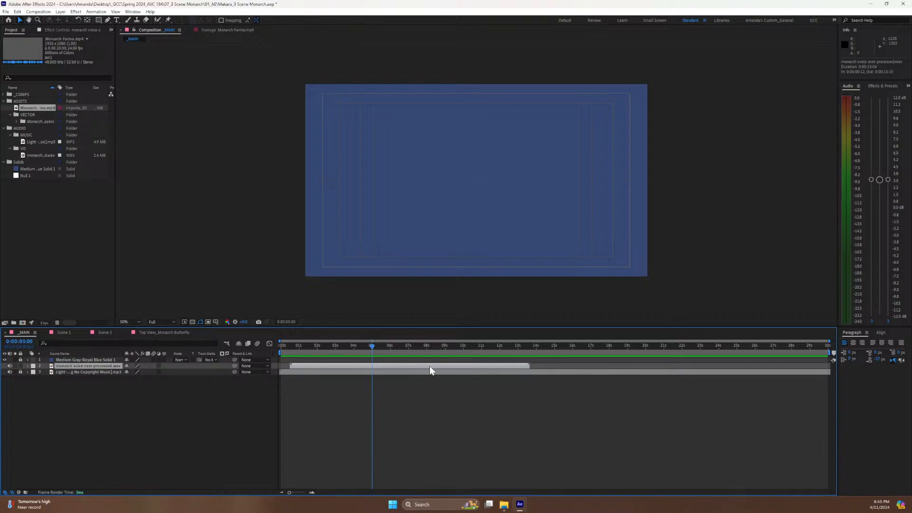
key(l)
key(l)
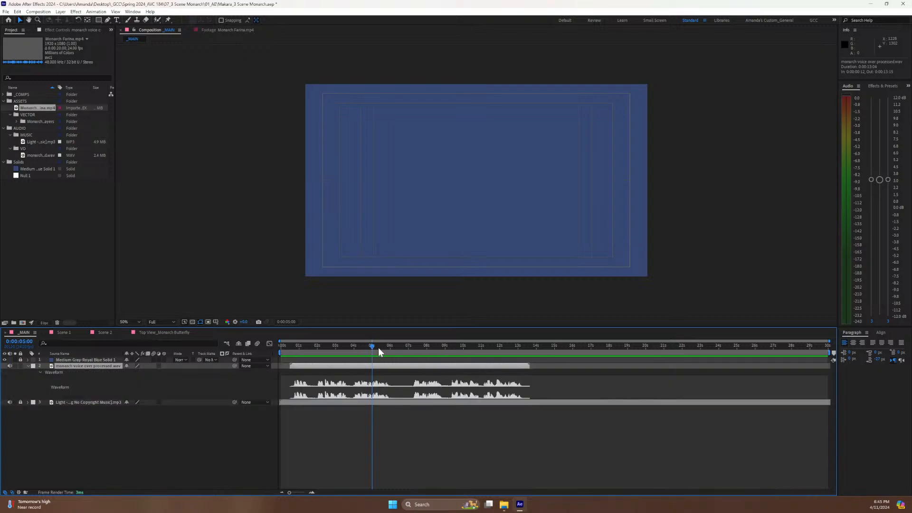
drag(379, 347, 311, 352)
key(space)
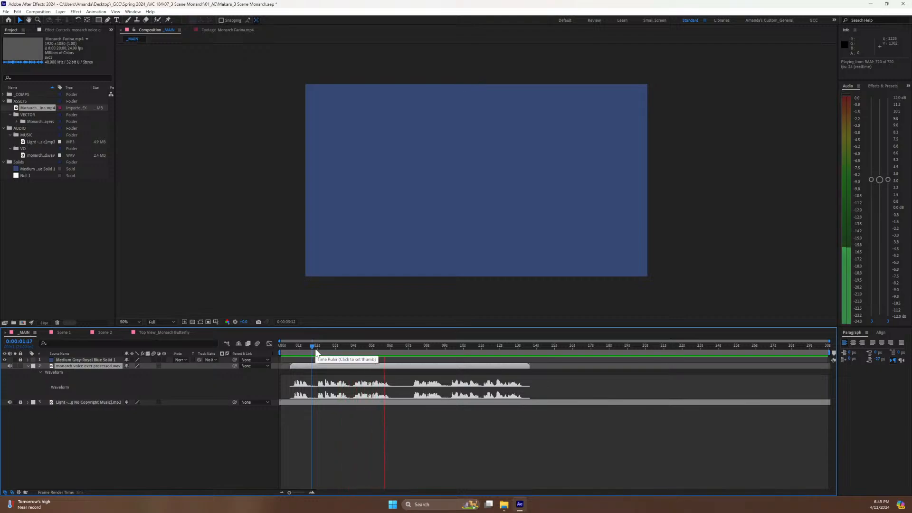
key(space)
Return to 0:00:01:17, try sliding the voice-over slightly earlier and undo the layer shift.
click(315, 349)
mouse_move(315, 349)
mouse_down()
mouse_move(288, 361)
mouse_move(312, 355)
mouse_up()
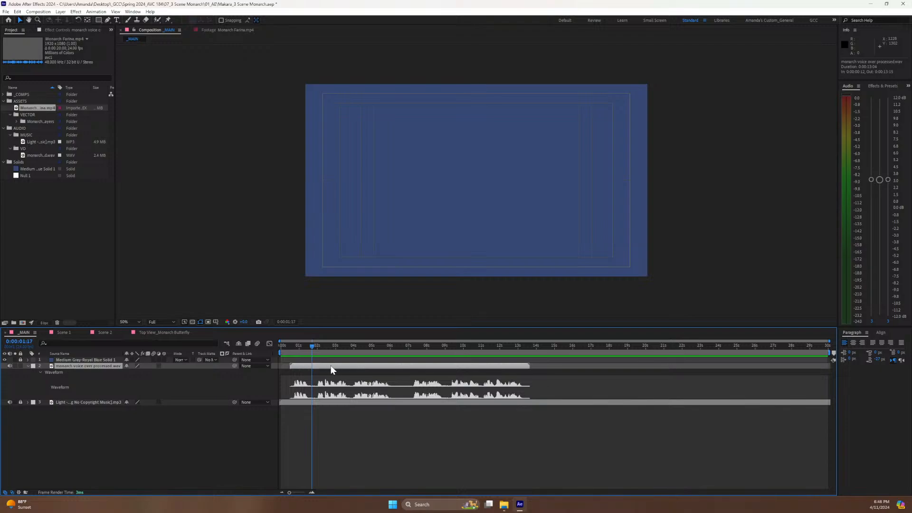
mouse_move(332, 366)
mouse_down()
mouse_move(320, 368)
mouse_move(331, 370)
mouse_up()
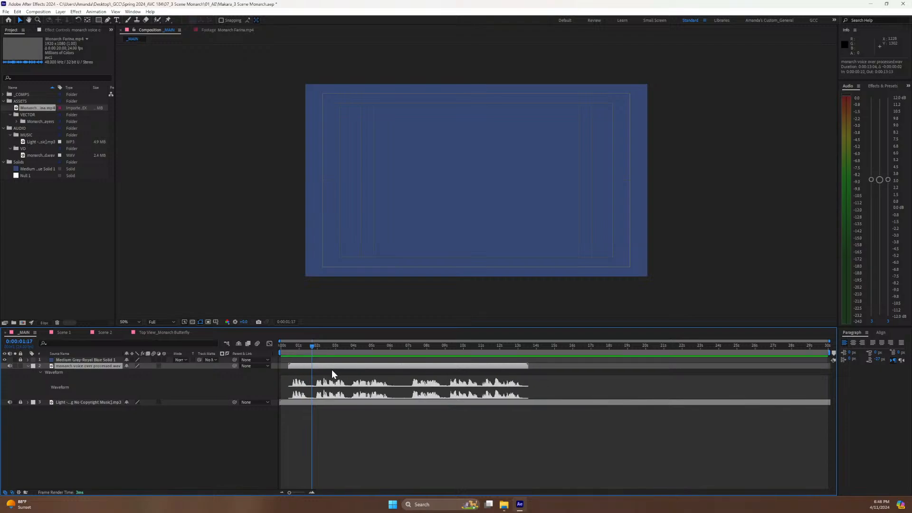
key(ctrl+z)
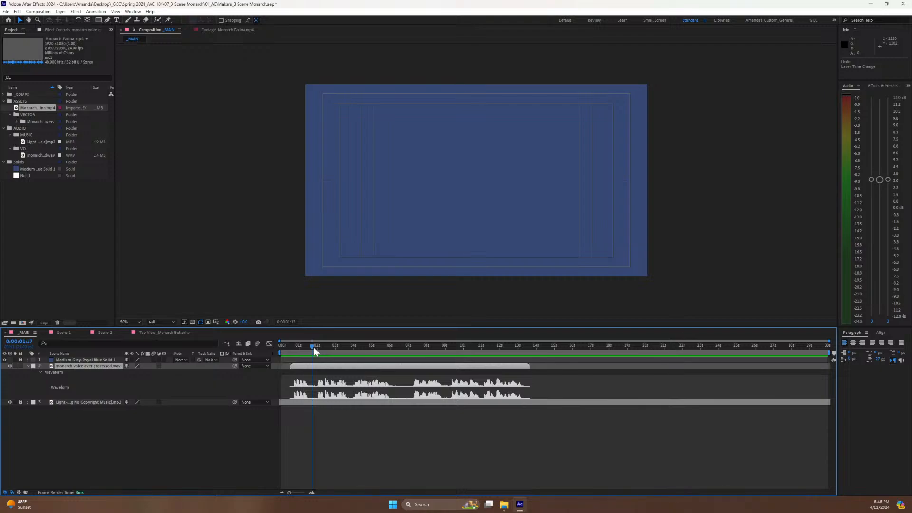
Move the current time to 0:00:01:18, in the voice-over's first pause, and deselect the voice-over layer.
drag(314, 346, 315, 347)
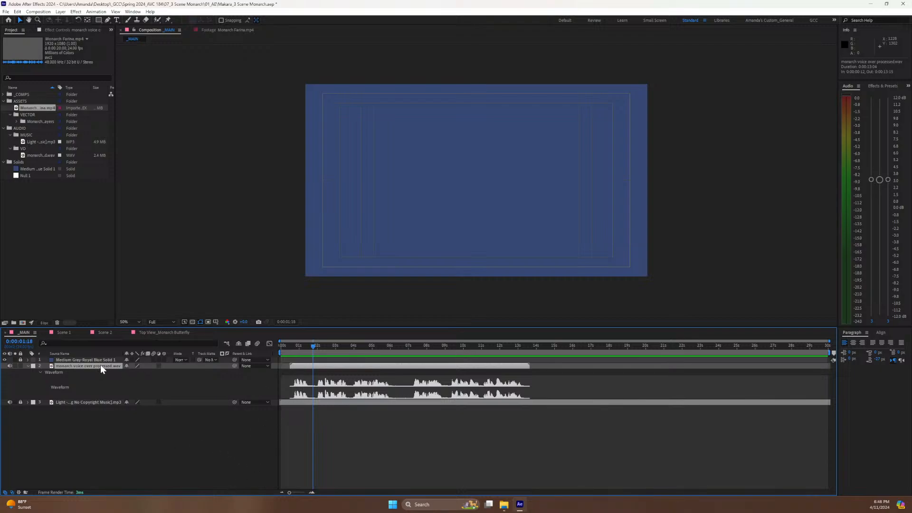
click(173, 441)
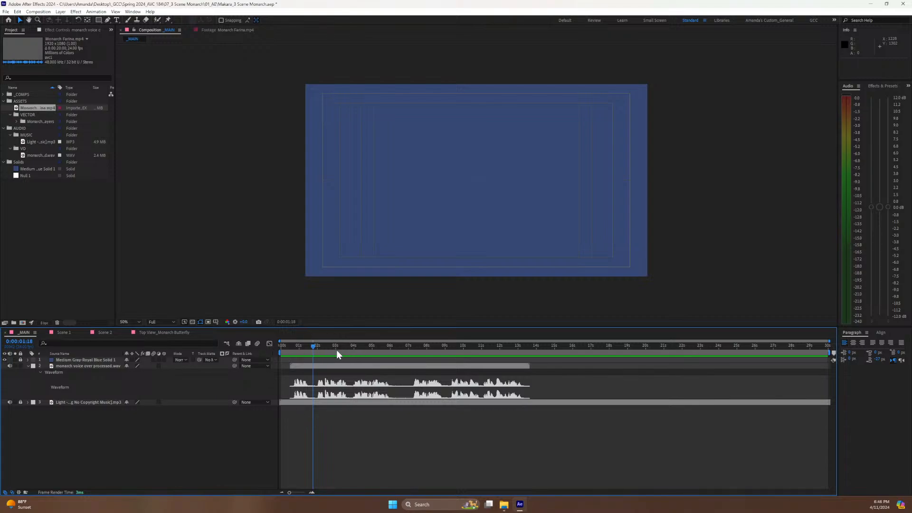
Add a marker to the voice-over layer at 0:00:01:18 lasting 0:00:04:17, commented "North America Scene" and labelled Dark Green.
click(95, 366)
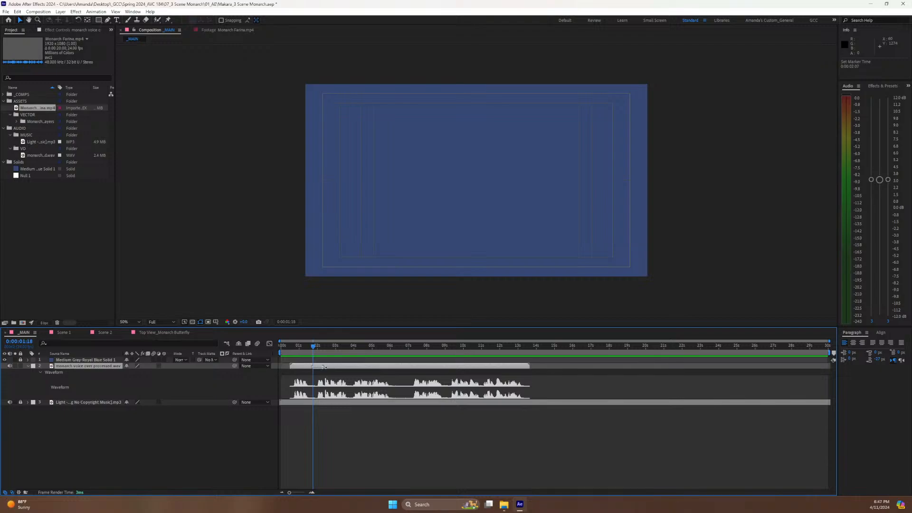
drag(324, 367, 401, 378)
double_click(400, 367)
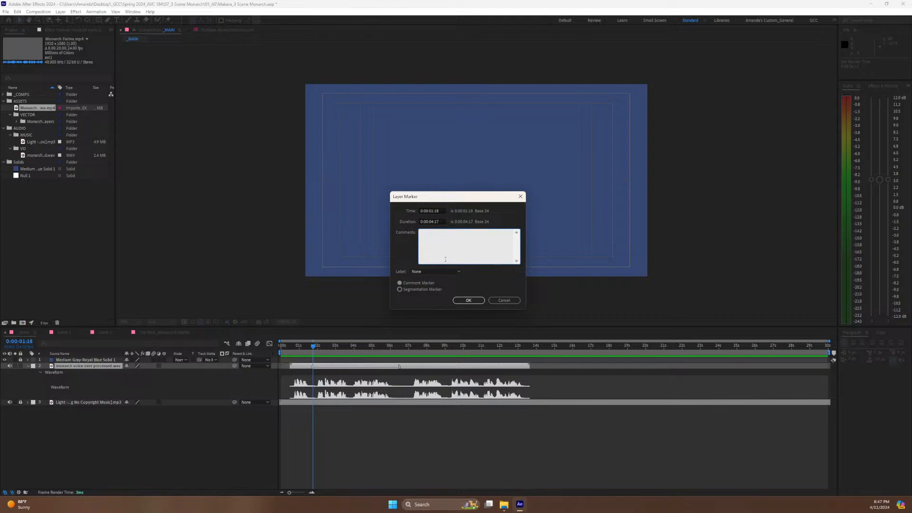
text(North America Scene)
click(419, 272)
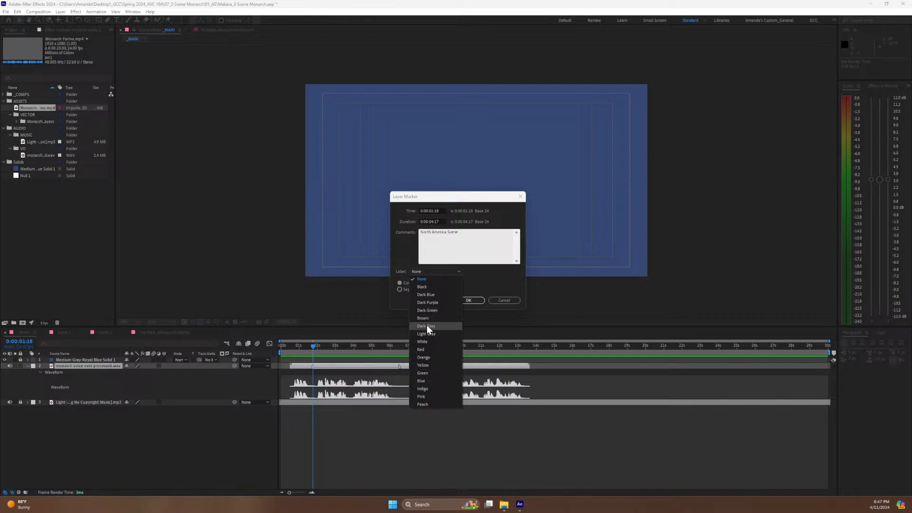
click(426, 310)
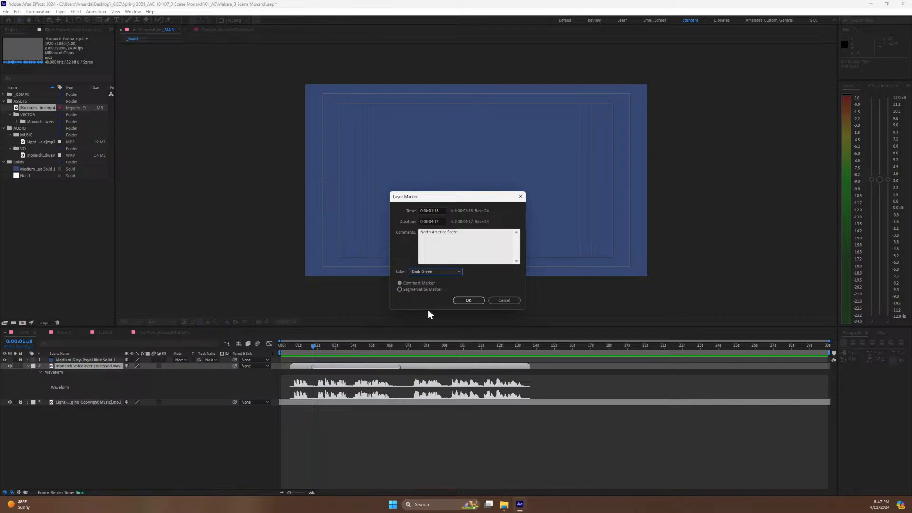
click(468, 300)
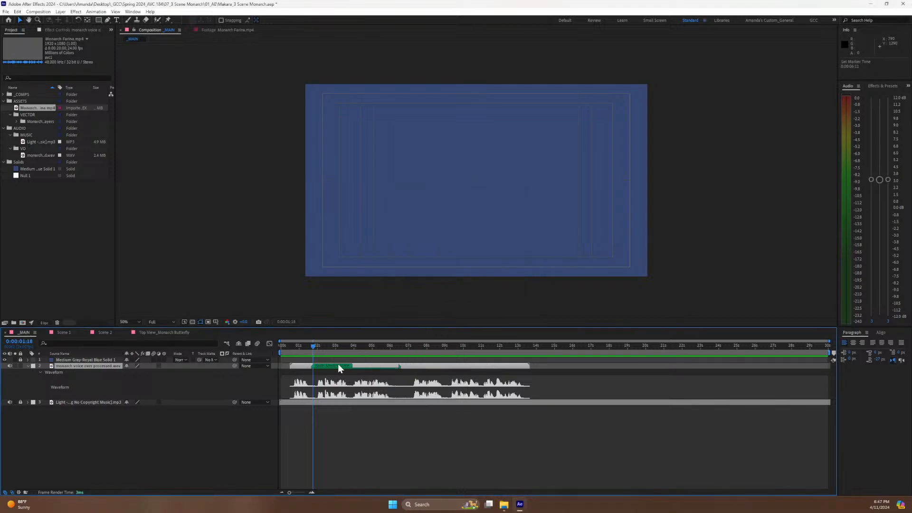
Add a voice-over layer marker at 0:00:06:15 lasting 0:00:06:19, commented "Kaleido butterfly Nature Scene" and labelled Dark Purple.
click(402, 350)
double_click(401, 367)
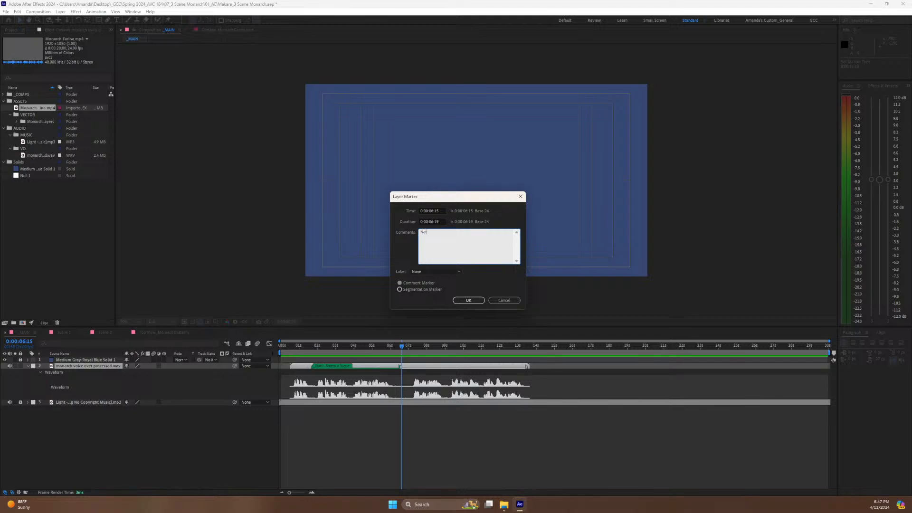
text(Nature)
text( Scene)
text(Kaleido)
text( butter)
text(fly)
click(433, 273)
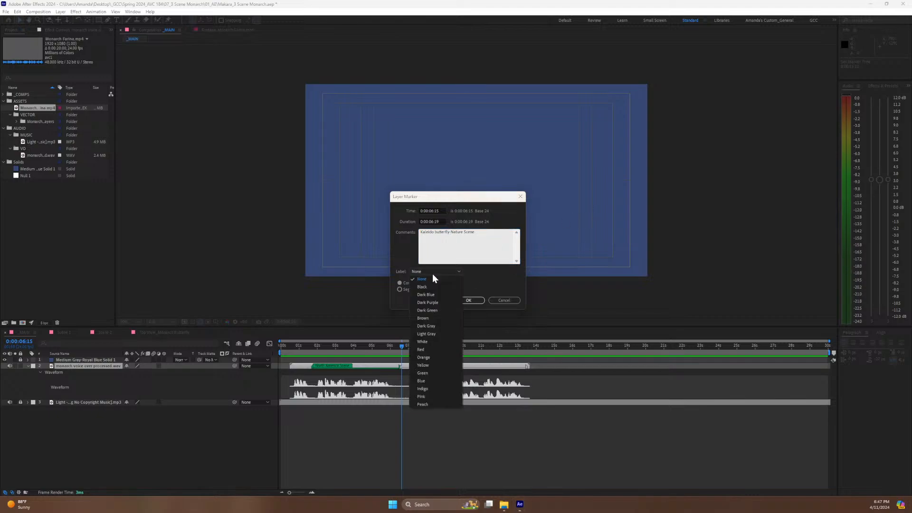
click(432, 303)
click(469, 301)
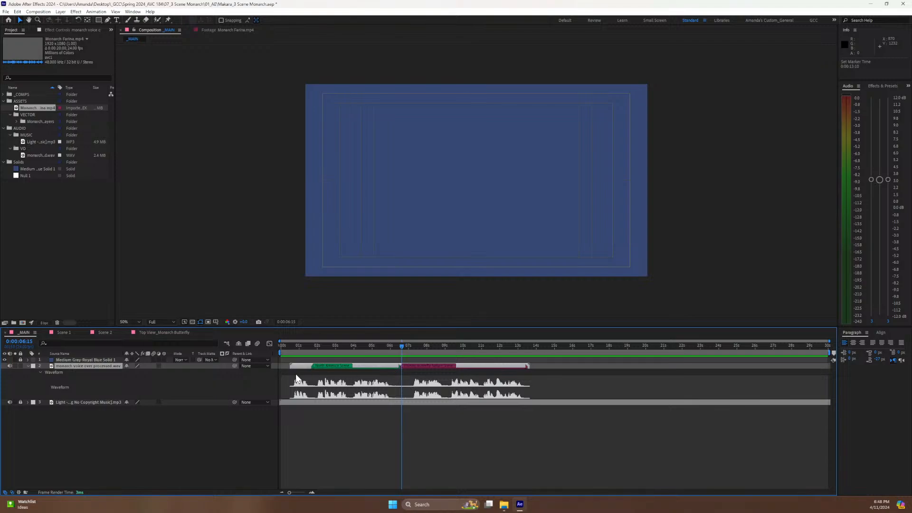
Shorten the butterfly scene marker to end at 0:00:13:08 and add a Dark Blue "Credits" marker there lasting 0:00:04:05.
drag(316, 347, 519, 334)
drag(526, 366, 525, 351)
drag(527, 367, 601, 367)
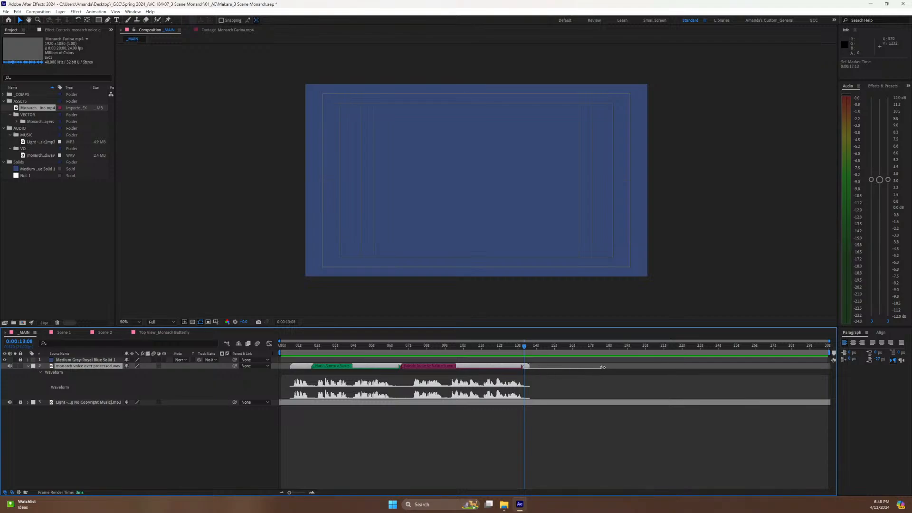
double_click(602, 367)
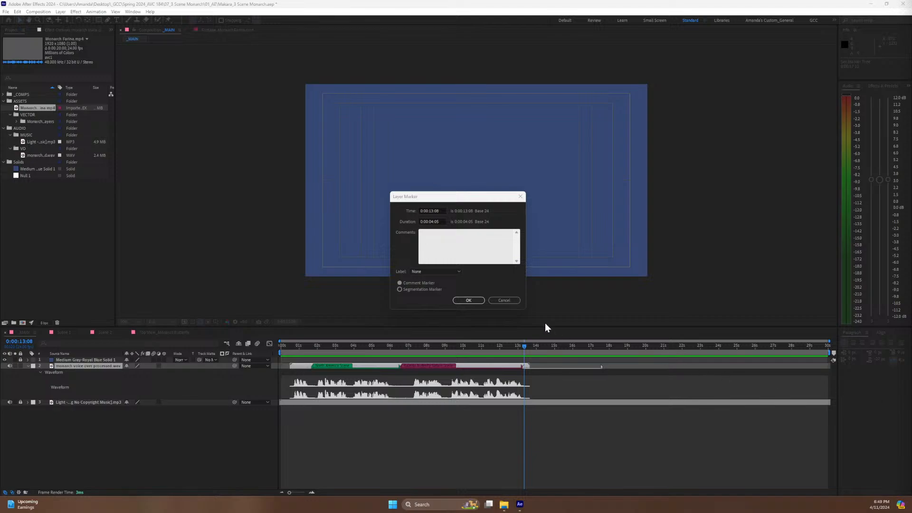
click(464, 250)
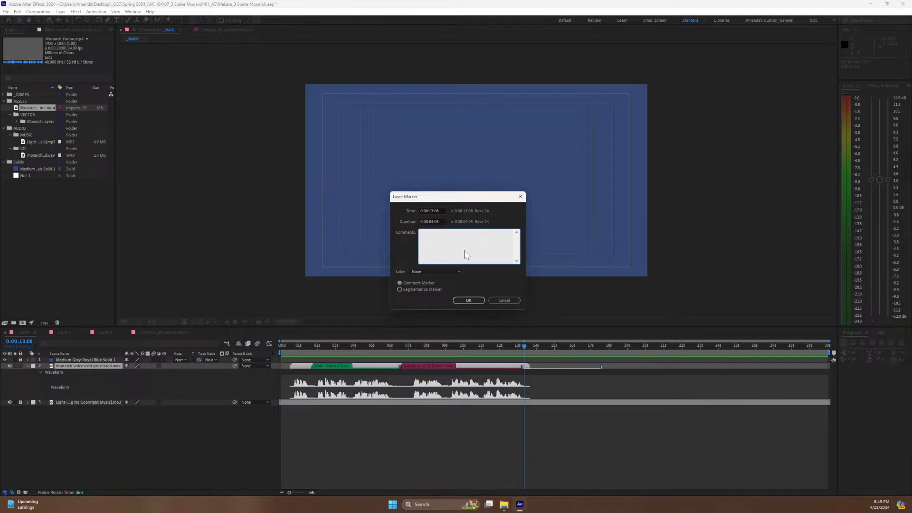
text(Credits)
click(430, 272)
click(422, 294)
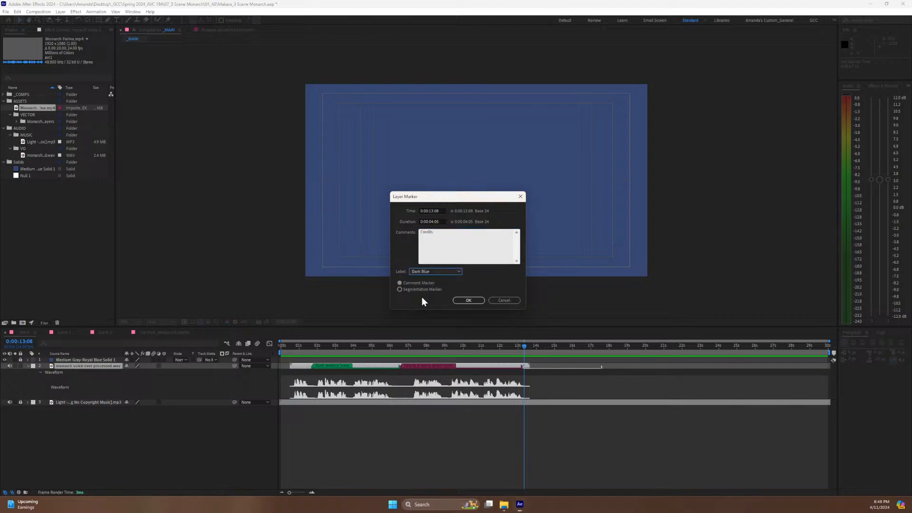
click(469, 301)
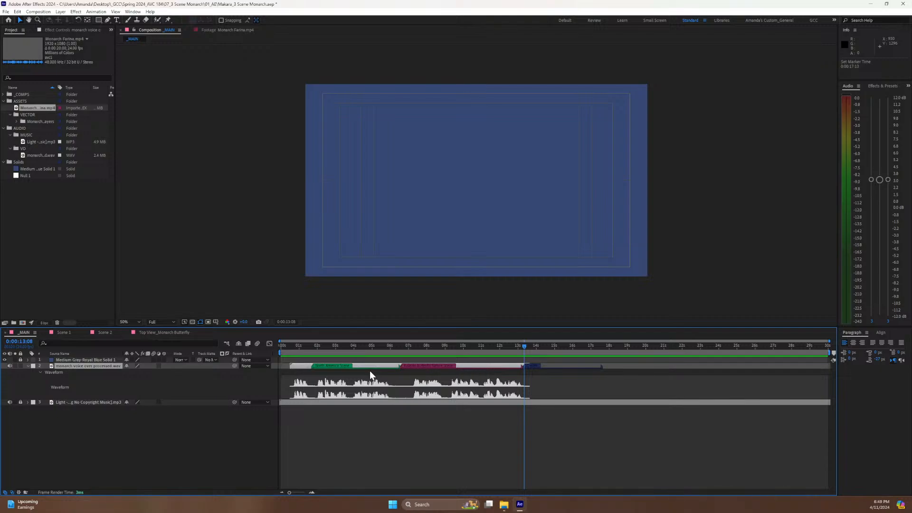
Add a voice-over layer marker at 0:00:00:00 lasting 0:00:01:13, commented "Intro" and labelled Red.
drag(295, 344, 290, 349)
double_click(310, 366)
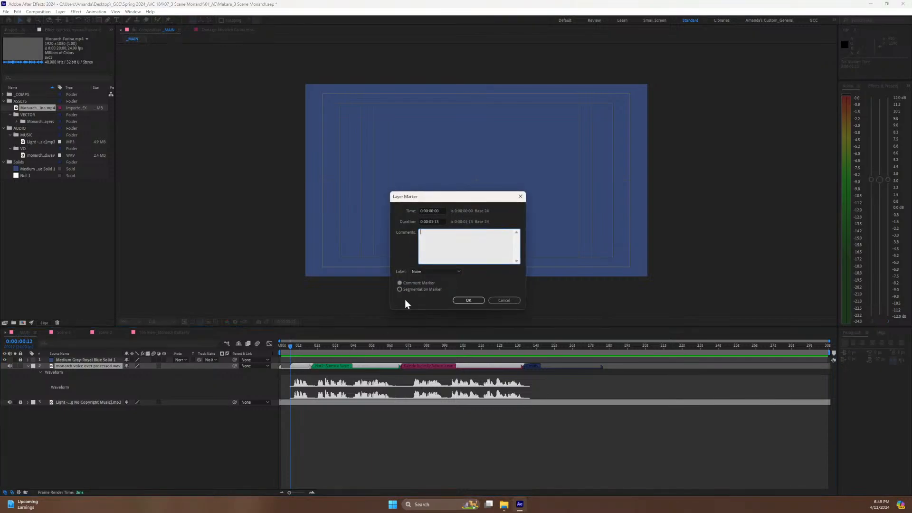
text(Intro)
click(428, 272)
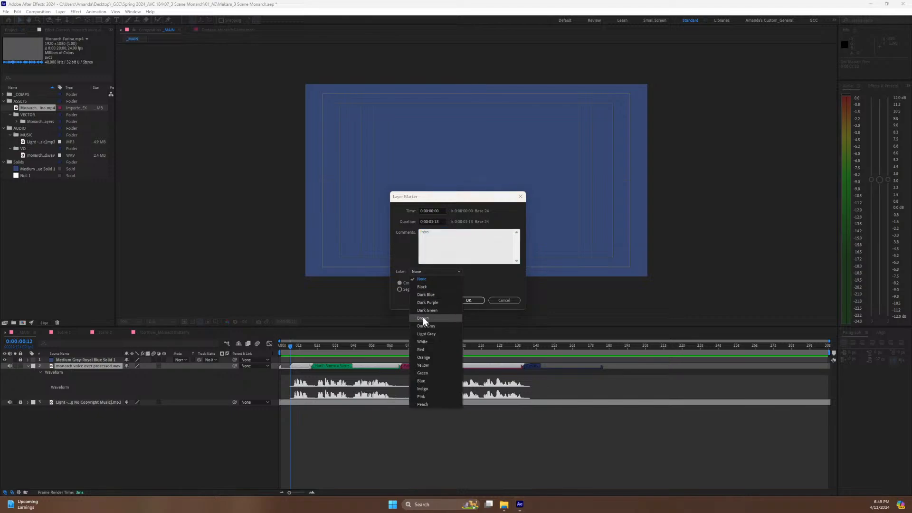
click(431, 351)
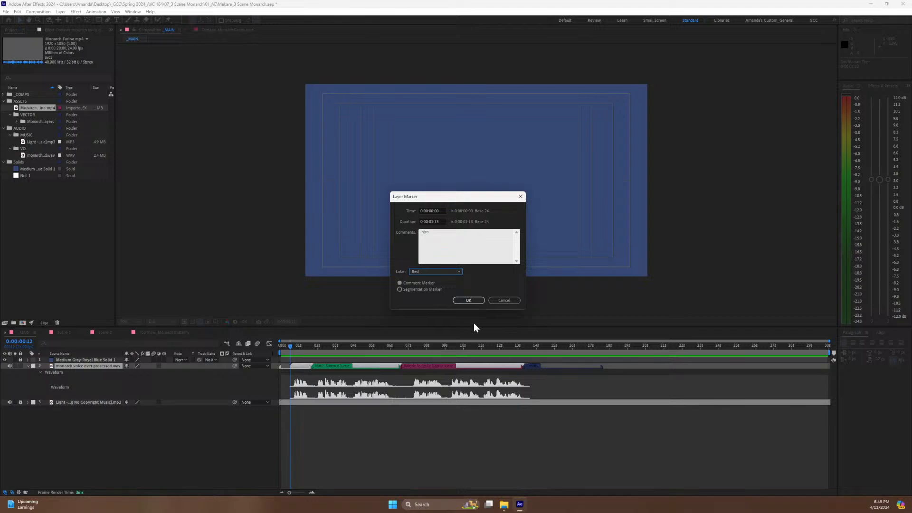
click(456, 302)
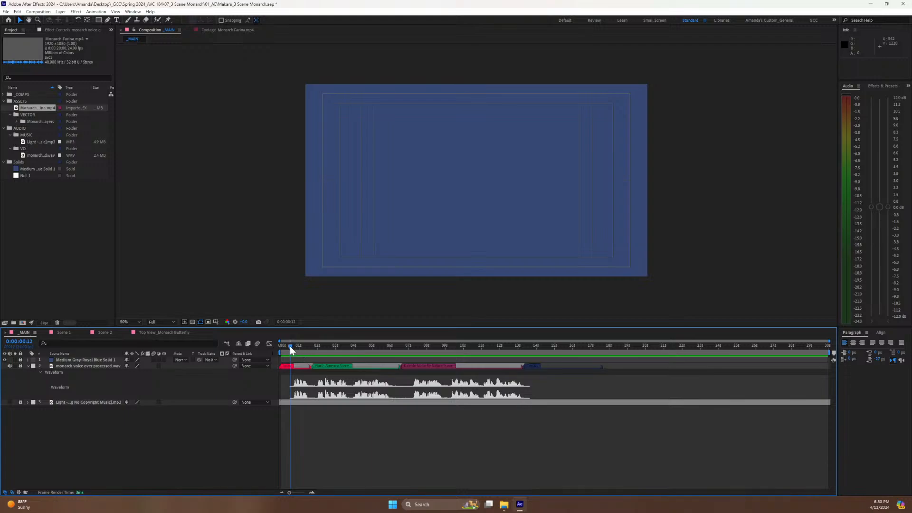
Return the main timeline to its start, open the Scene 1 composition and expand the _COMPS folder.
drag(290, 346, 273, 351)
click(63, 333)
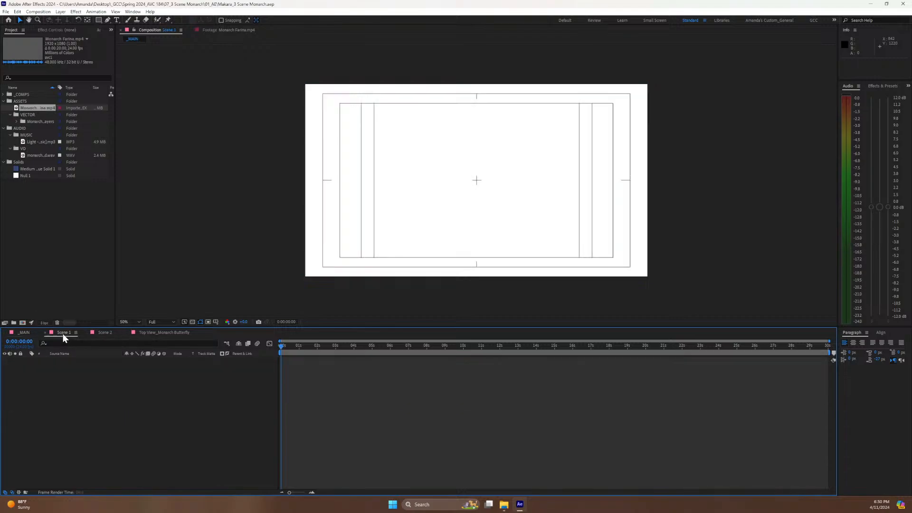
click(4, 94)
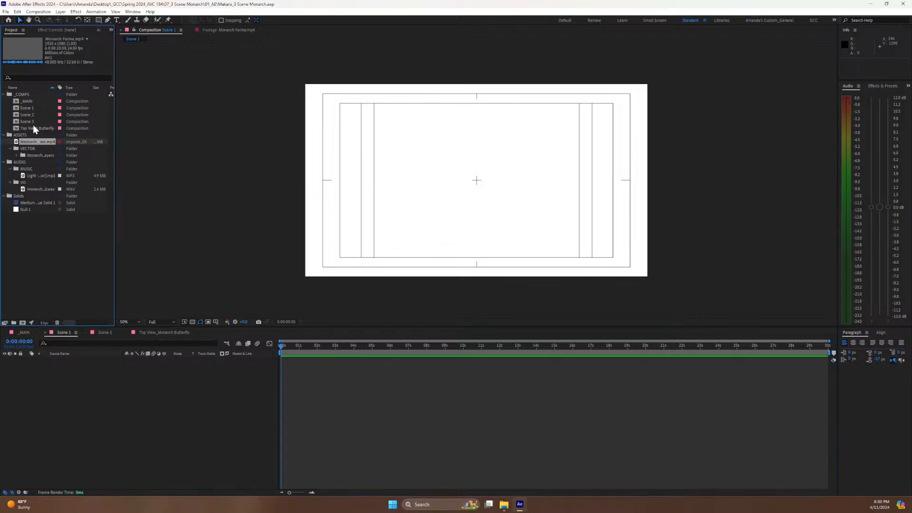
Add the Top View_Monarch Butterfly composition to Scene 1, and open that butterfly composition's timeline.
drag(31, 126, 48, 375)
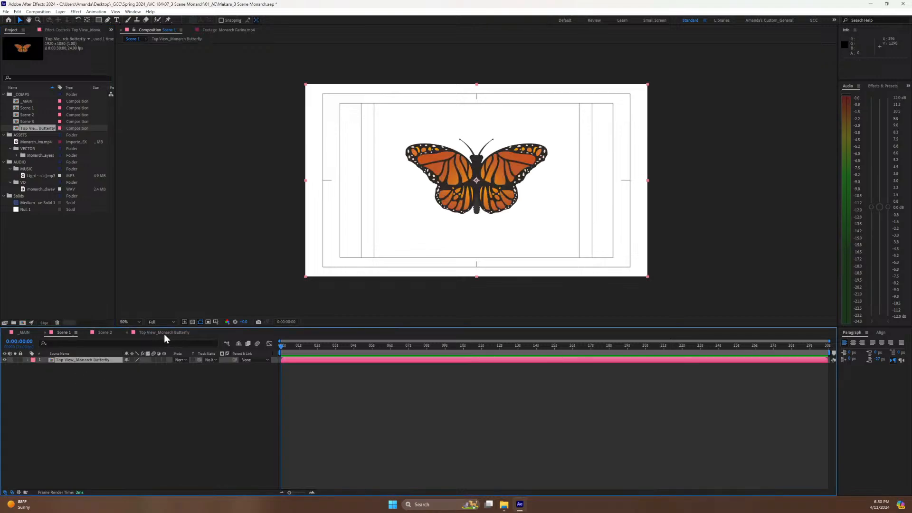
click(165, 332)
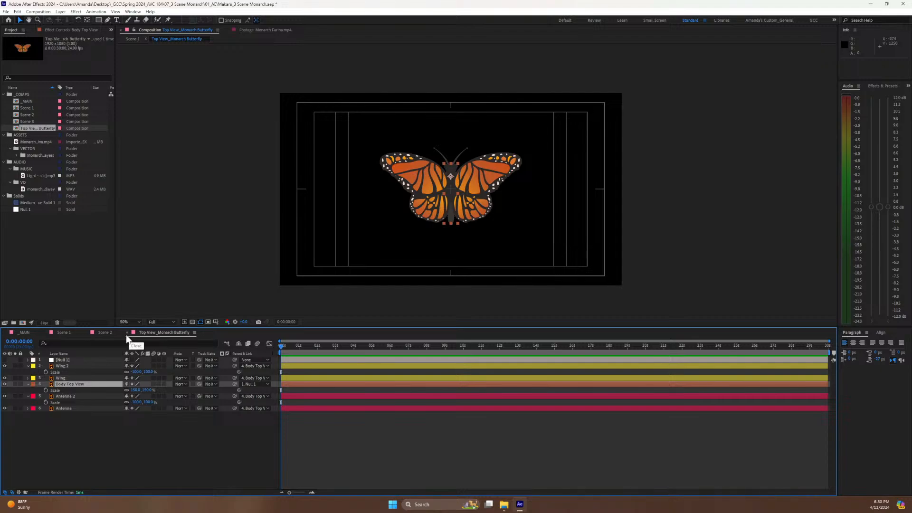
Collapse the open properties of the wing, body and antenna layers, and deselect all layers.
click(28, 367)
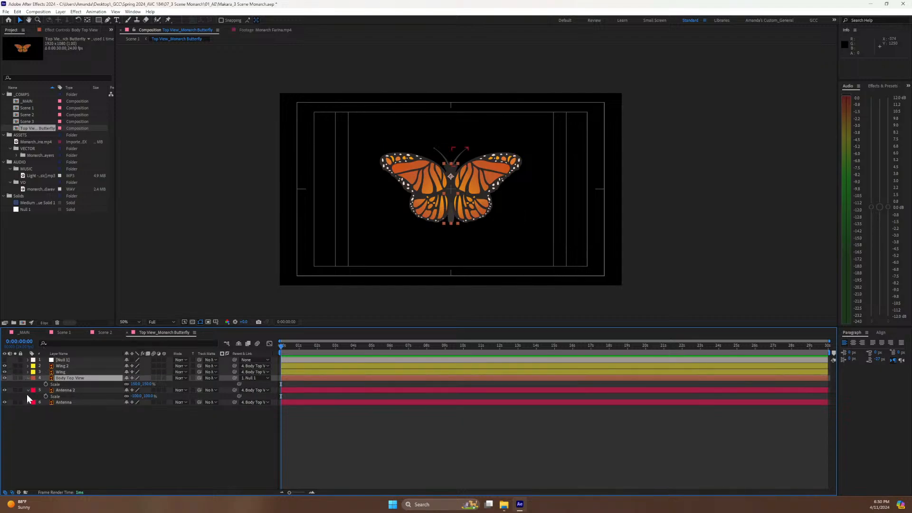
click(28, 390)
click(28, 377)
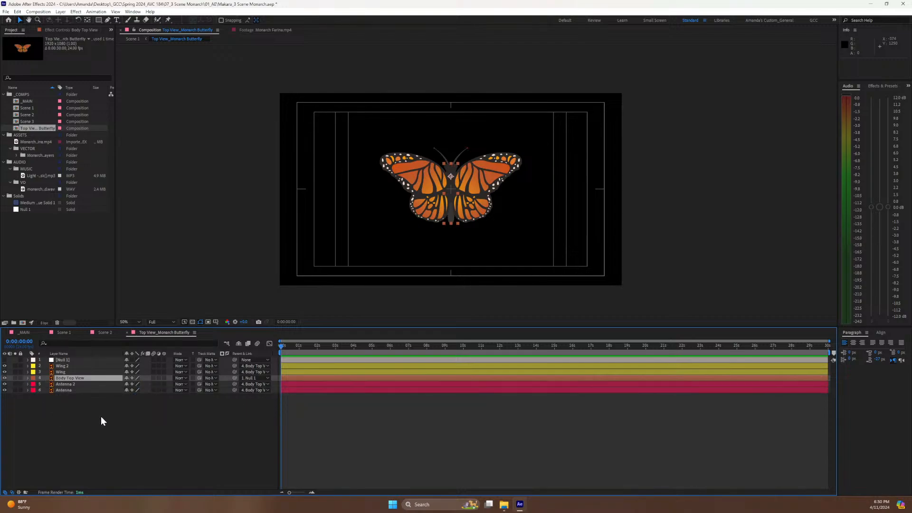
click(101, 416)
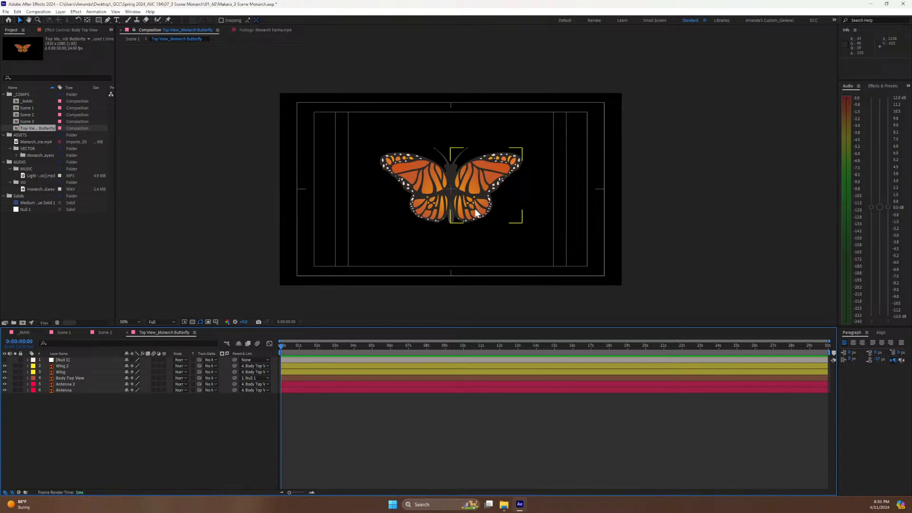
Try rotating the Wing layer with its two-dimensional Rotation property, and undo the change.
click(71, 371)
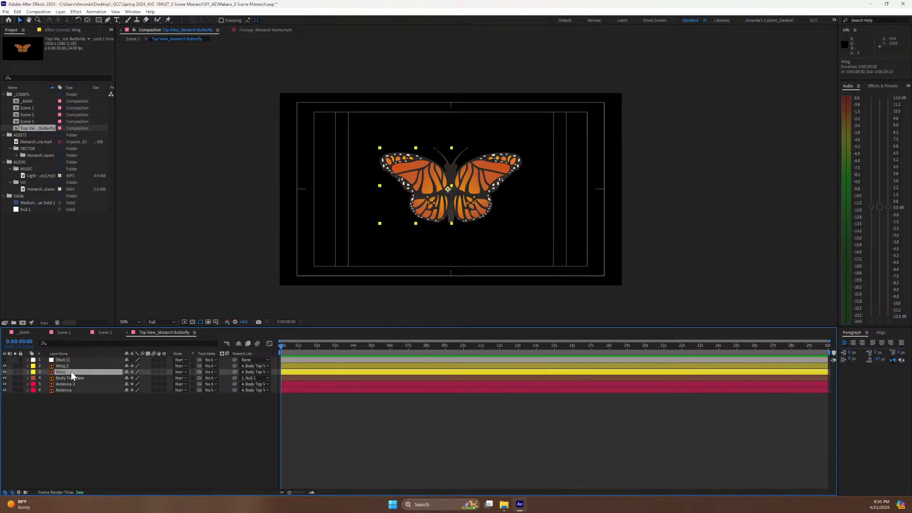
key(r)
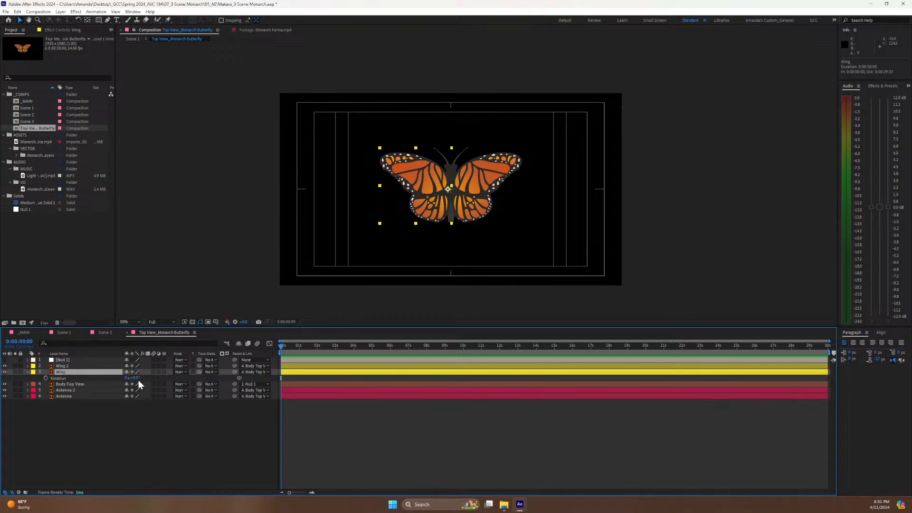
drag(136, 378, 130, 381)
key(ctrl+z)
Make the null, both wings, the body and both antennae 3D layers.
click(164, 373)
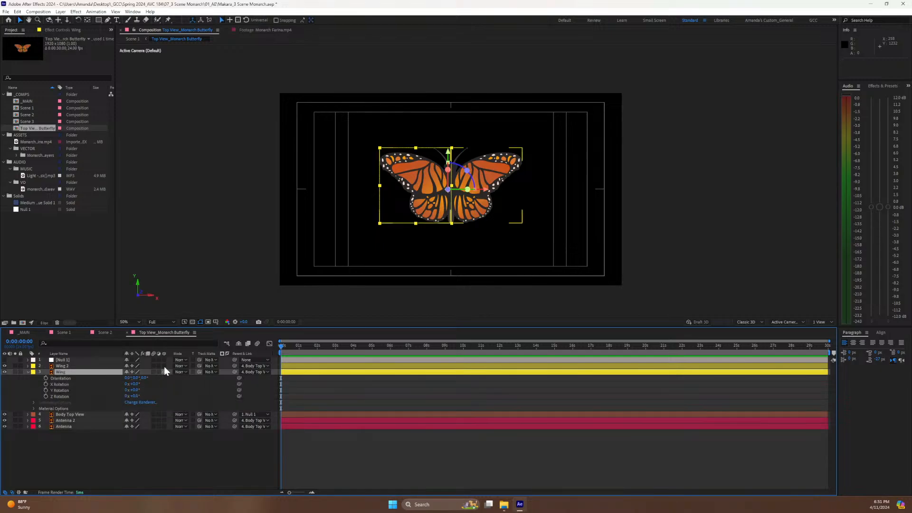
click(164, 366)
click(164, 360)
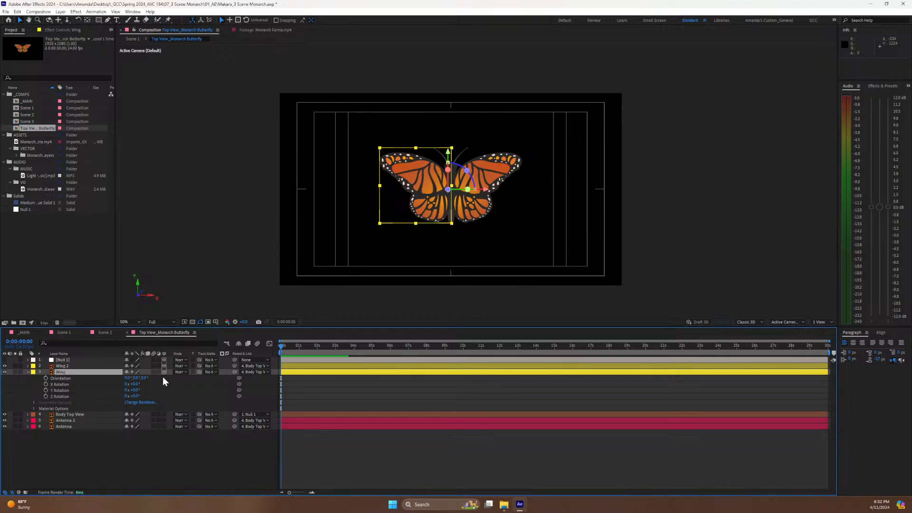
click(164, 414)
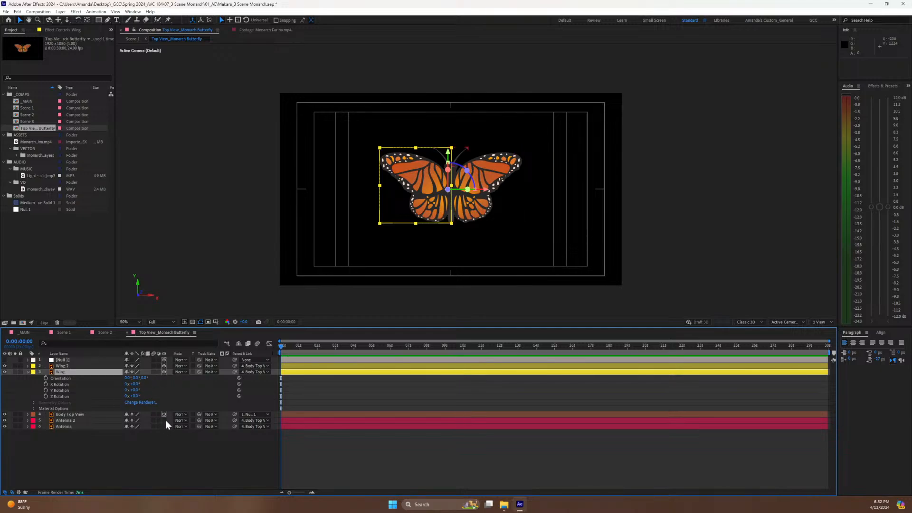
click(164, 429)
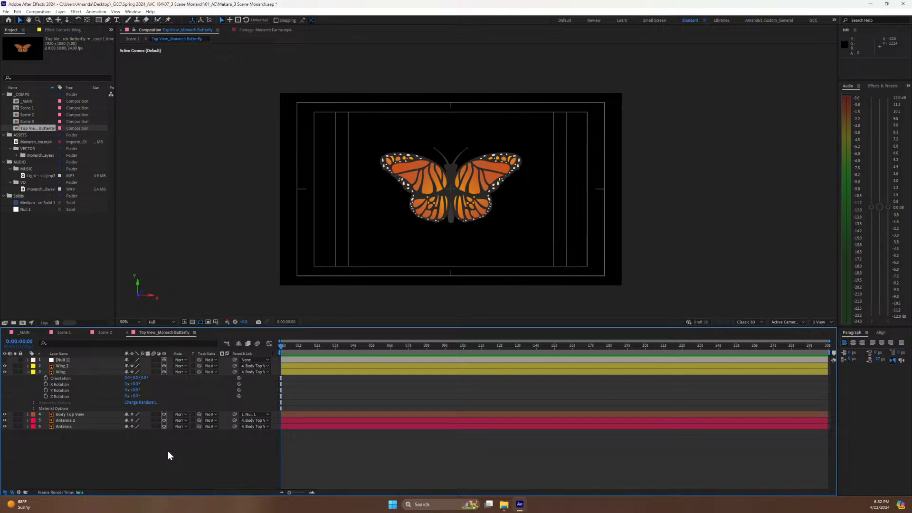
Try out the Wing layer's 3D rotation values, and undo the changes.
click(127, 403)
click(70, 372)
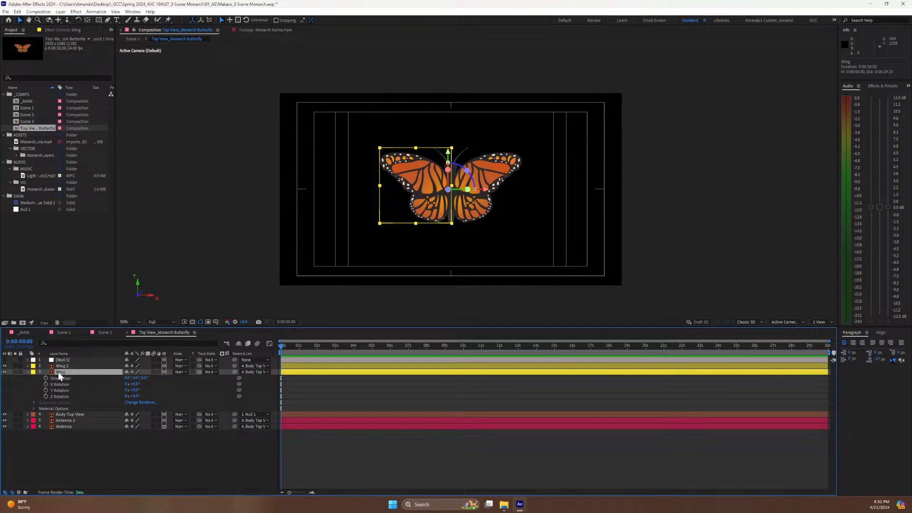
key(r)
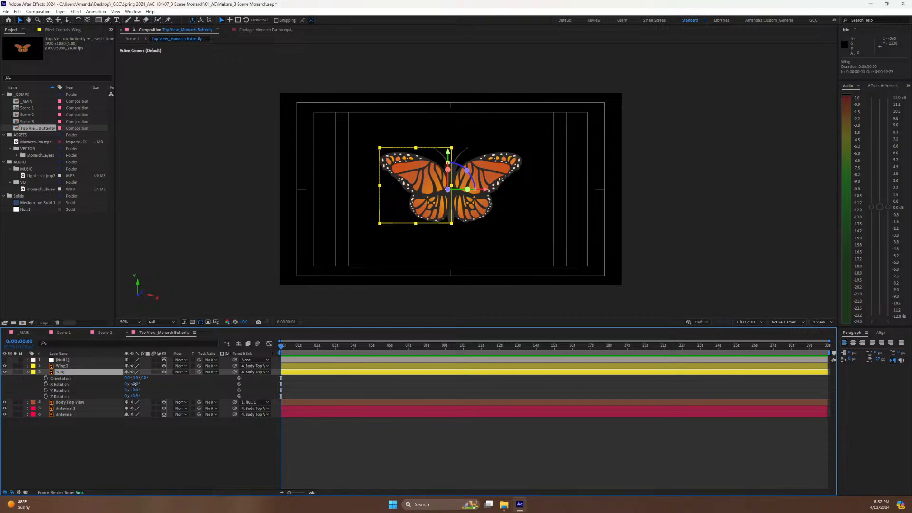
mouse_move(135, 384)
mouse_down()
mouse_move(146, 390)
mouse_move(139, 386)
mouse_up()
key(ctrl+z)
key(ctrl+z)
Start keyframing the Wing layer's Y Rotation at the beginning of the composition.
click(343, 343)
drag(353, 343, 205, 350)
click(44, 391)
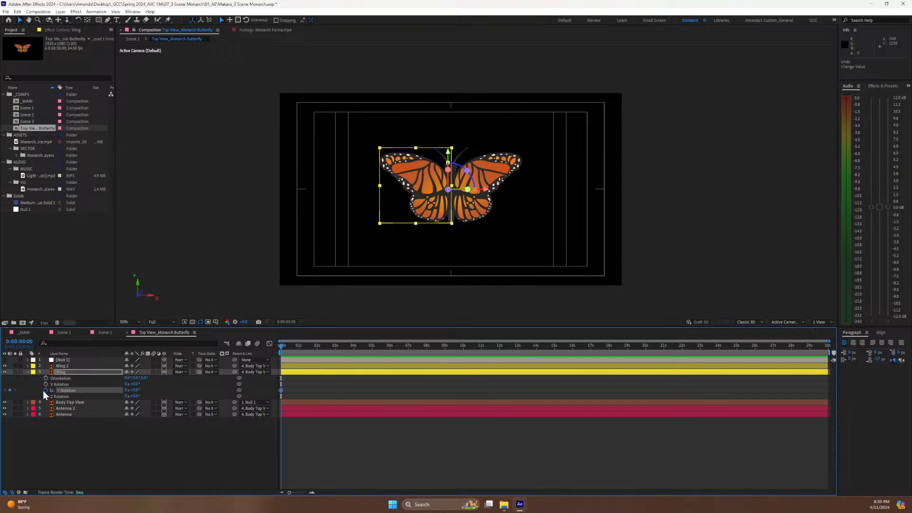
Add a Y Rotation keyframe of -35° to the Wing layer at 0:00:00:12.
click(298, 346)
drag(289, 492, 303, 494)
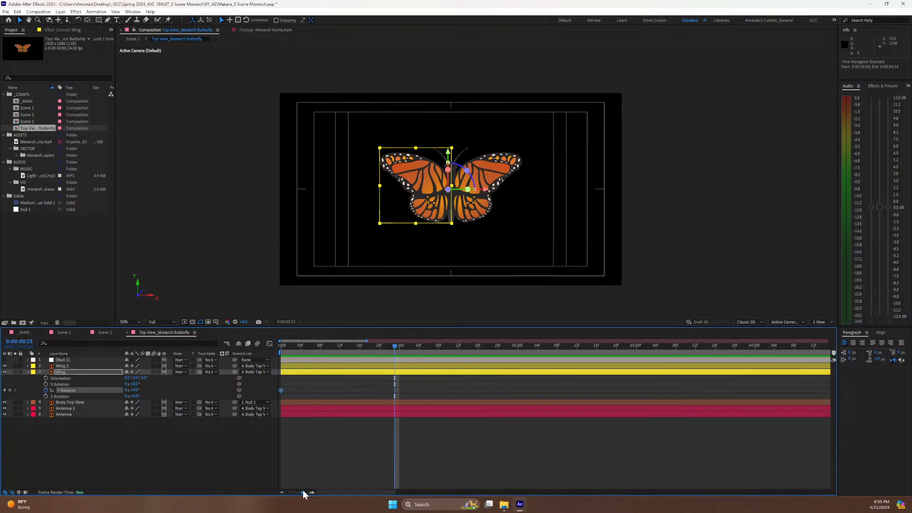
click(340, 347)
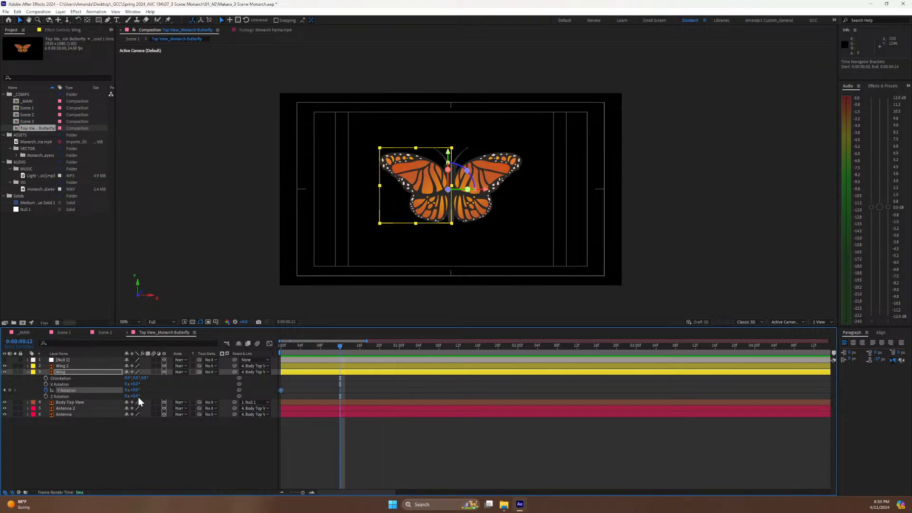
drag(136, 390, 127, 396)
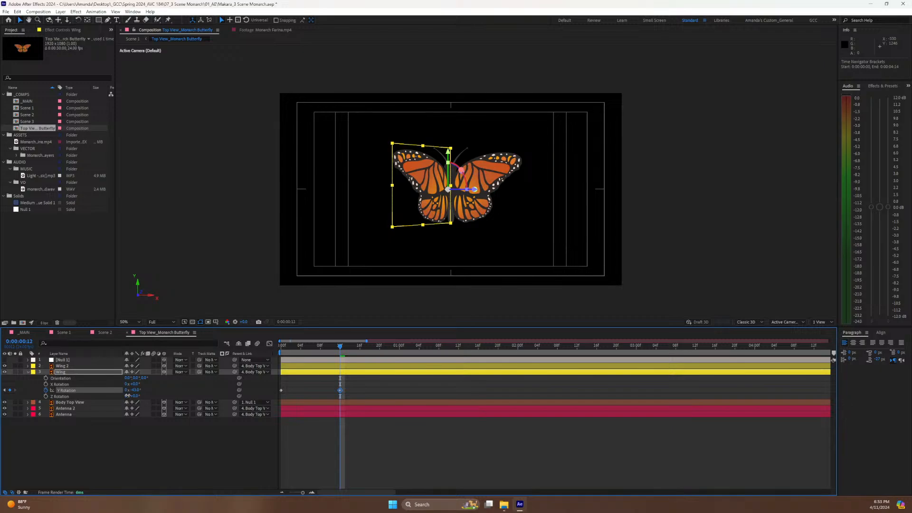
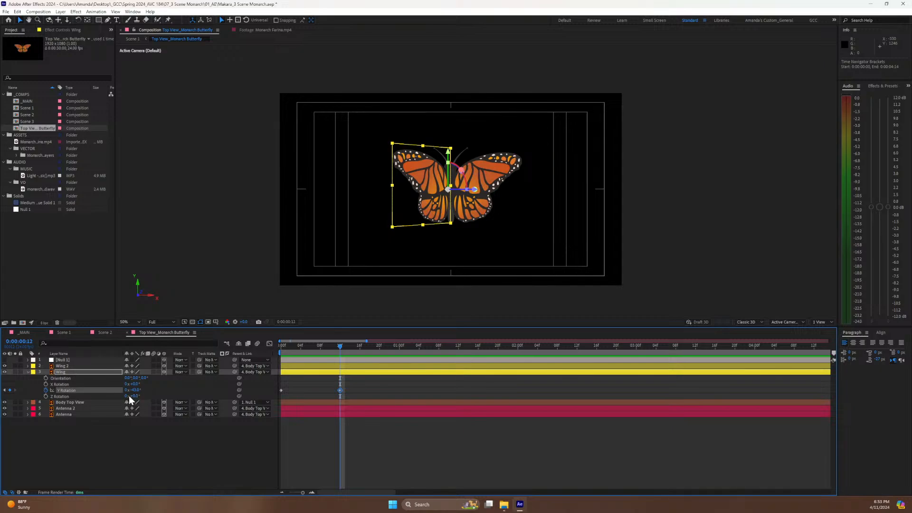
click(136, 390)
text(-50)
key(Return)
drag(135, 391, 136, 393)
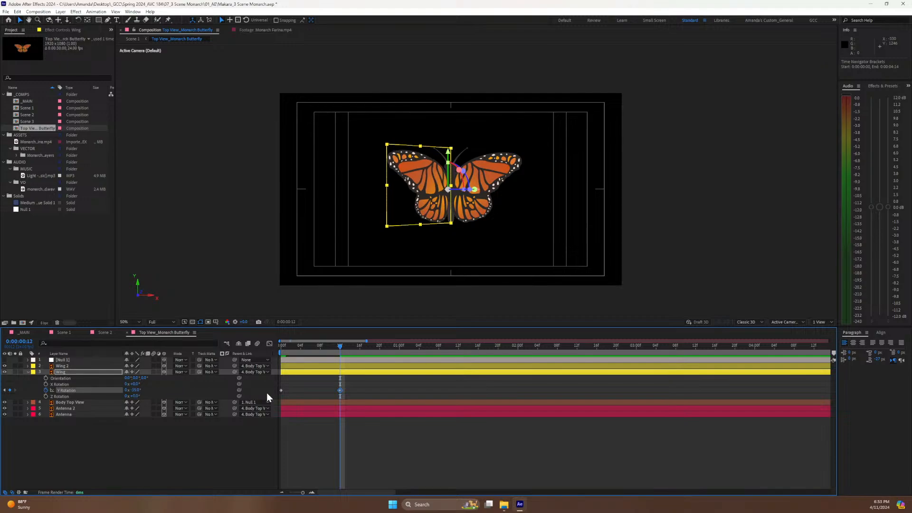
Copy the Wing layer's first Y Rotation keyframe to 0:00:01:00.
drag(351, 346, 400, 355)
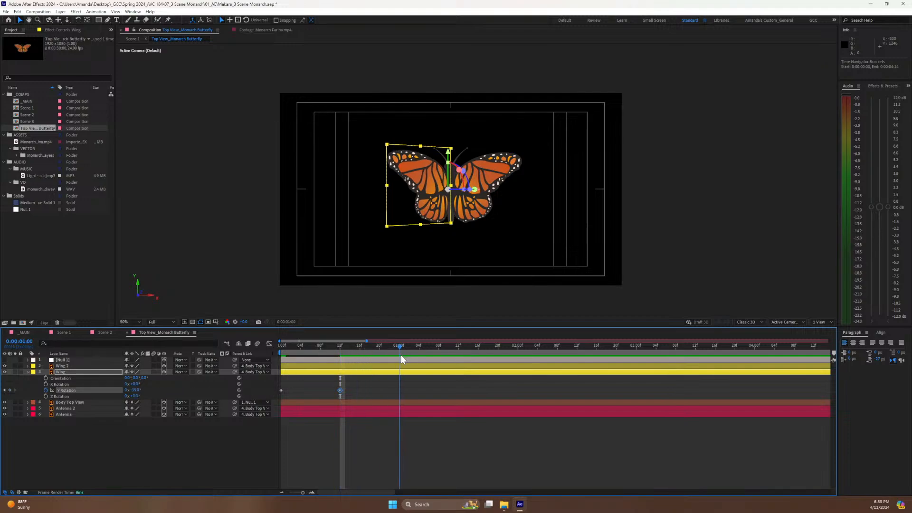
click(281, 390)
key(ctrl+c)
key(ctrl+v)
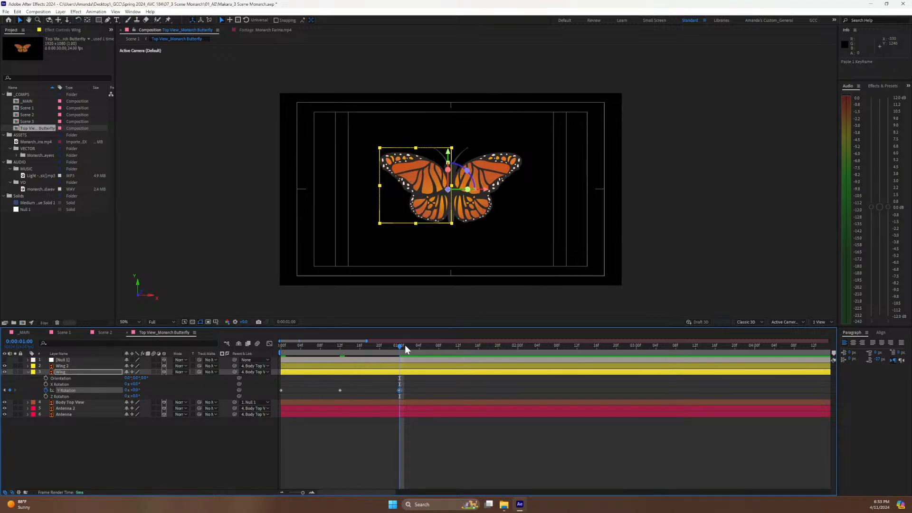
Add a Y Rotation keyframe of -50° to the Wing layer at 0:00:01:12.
drag(406, 347, 460, 362)
click(135, 390)
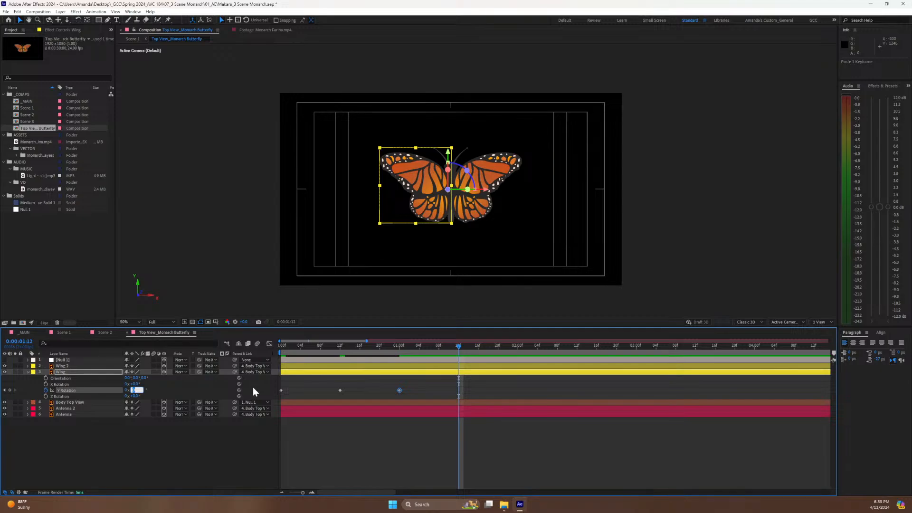
text(-50)
key(Return)
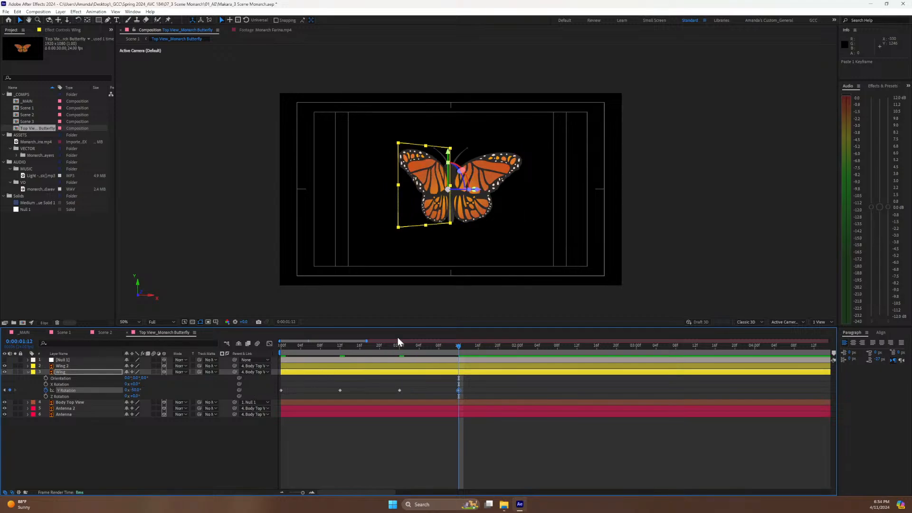
Copy the Wing layer's Y Rotation keyframe at 0:00:01:00 to 0:00:02:00.
drag(459, 349, 519, 365)
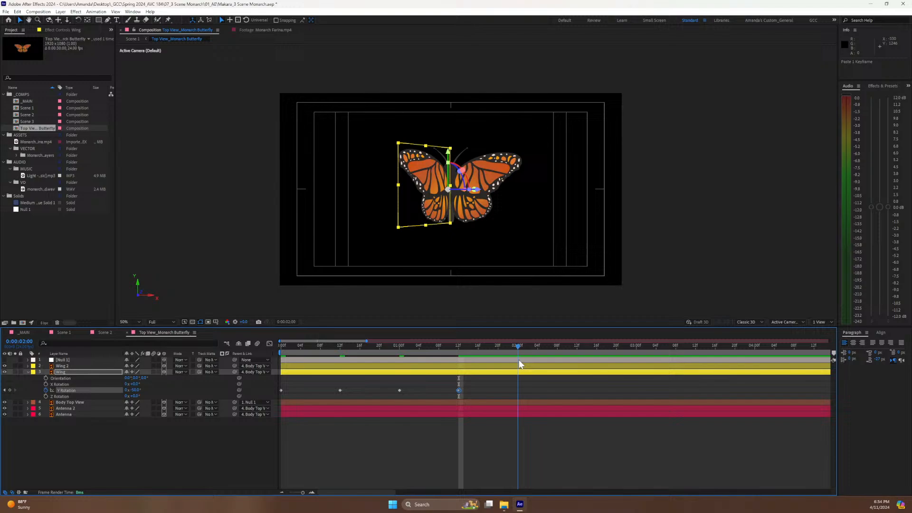
click(400, 390)
key(ctrl+c)
key(ctrl+v)
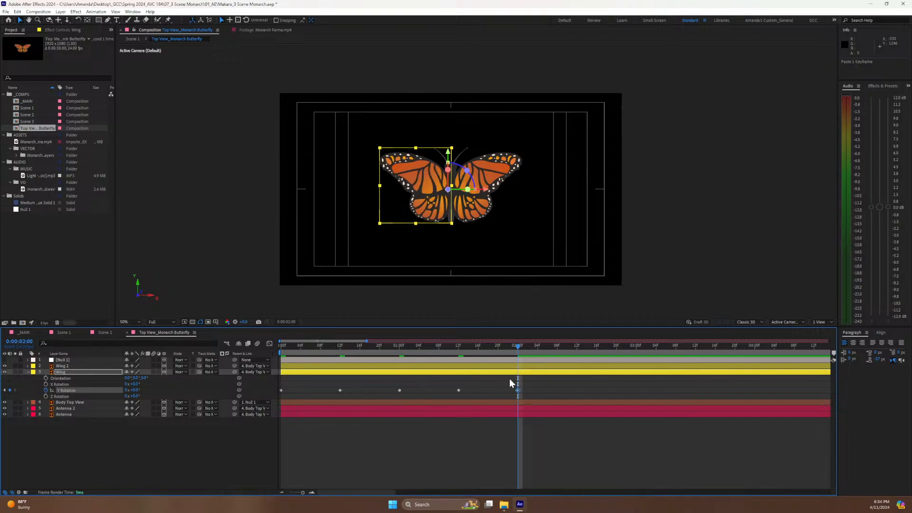
Preview the wing flap from the start, and scrub through its keyframes to check the motion.
drag(489, 347, 254, 381)
key(space)
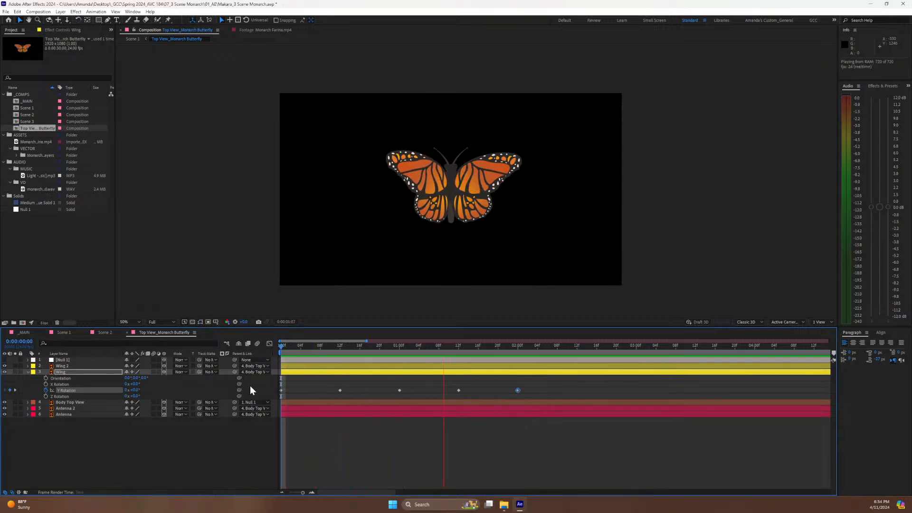
key(space)
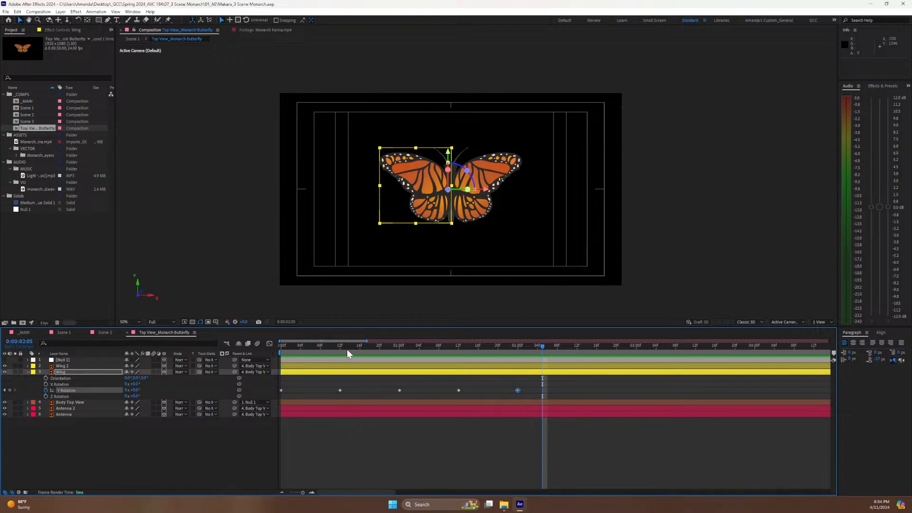
drag(347, 349, 306, 412)
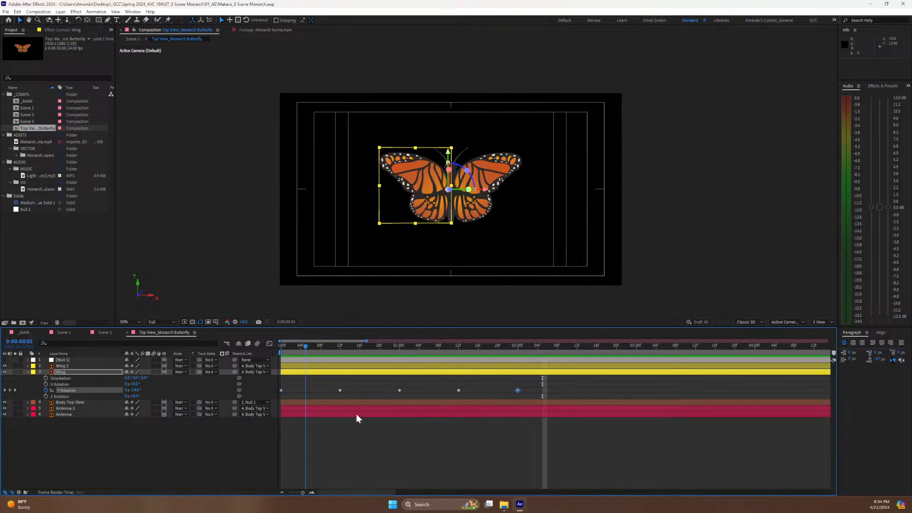
click(394, 417)
drag(527, 348, 335, 394)
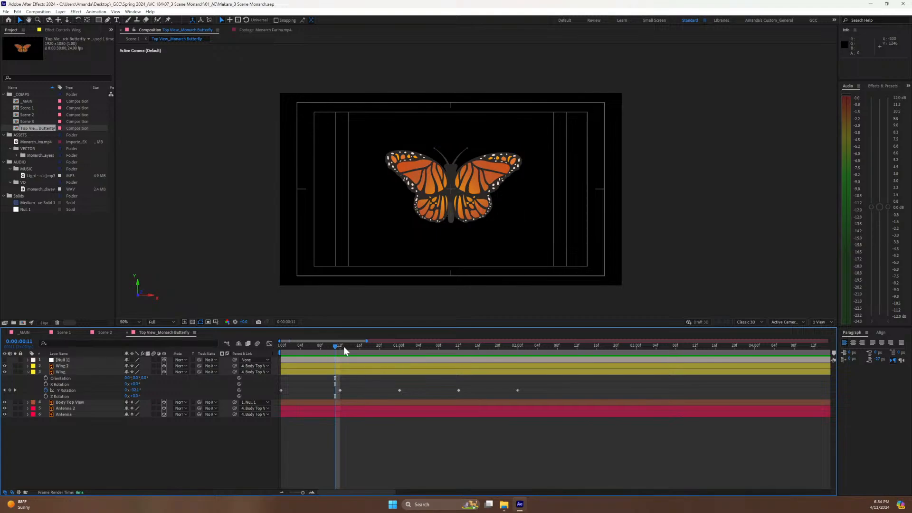
Add a loopOut() expression to the Wing layer's Y Rotation, and preview the looping flap from the start.
drag(344, 347, 33, 386)
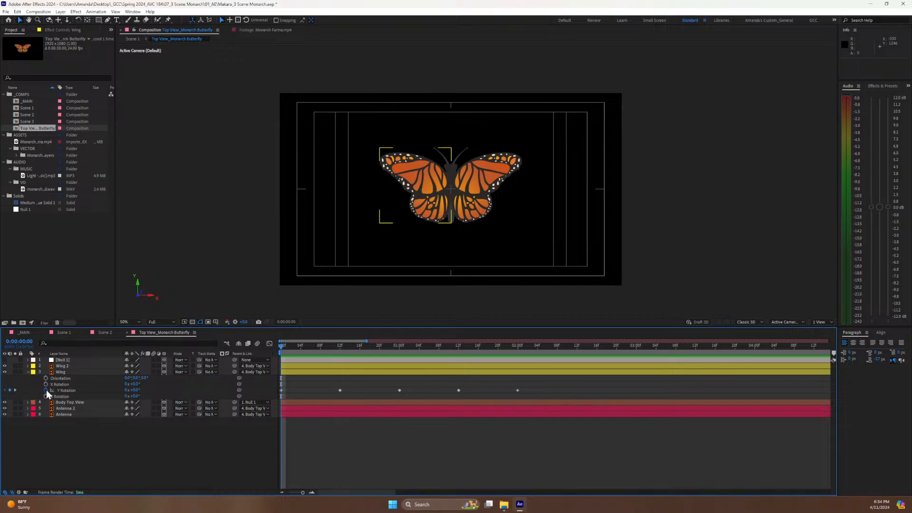
alt+click(46, 390)
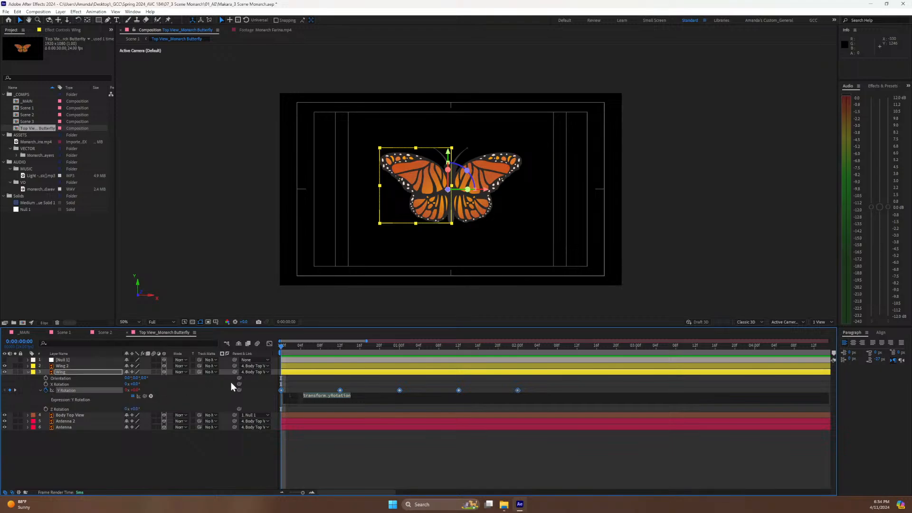
text(loop)
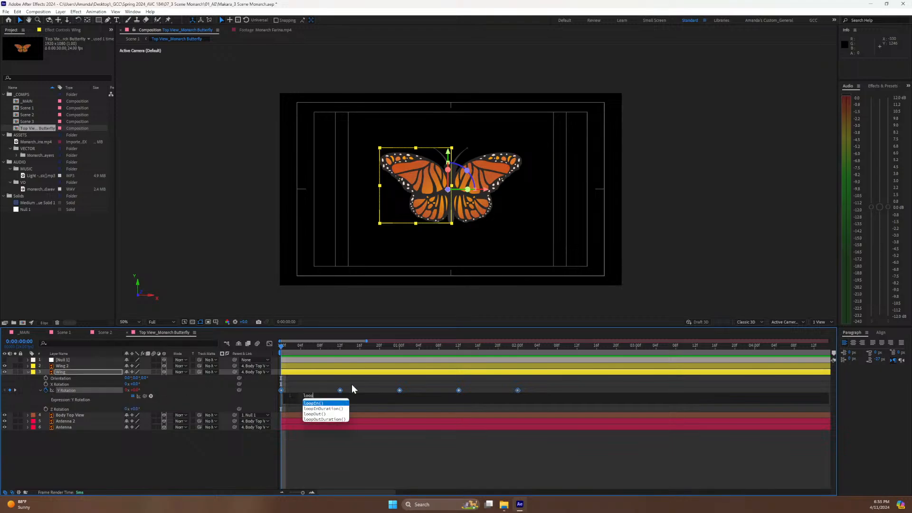
click(317, 414)
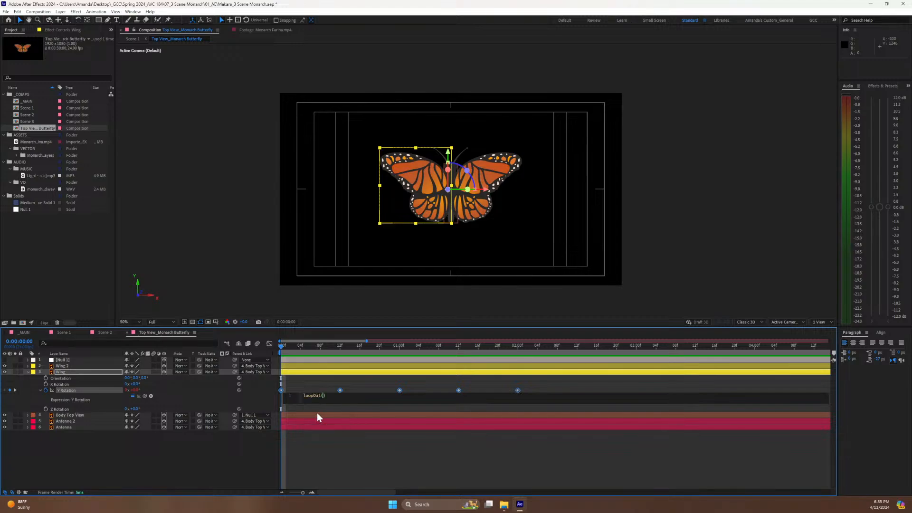
click(310, 449)
key(space)
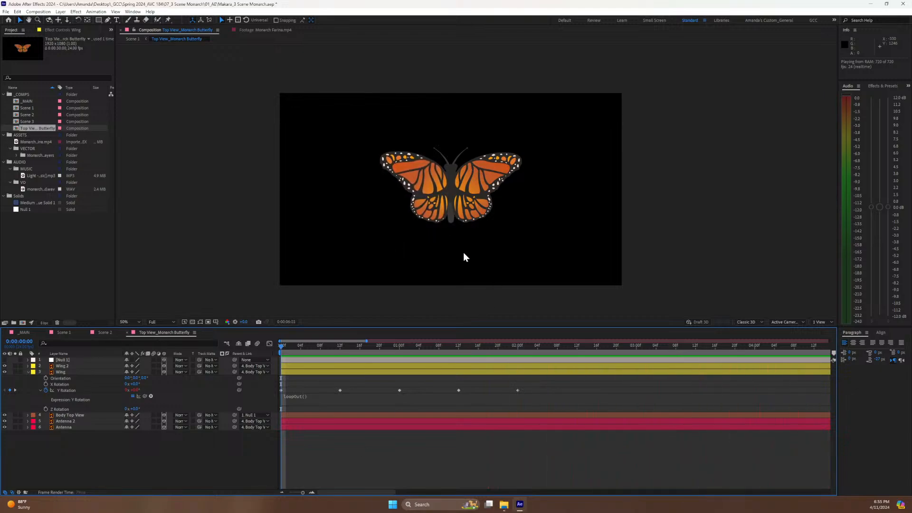
key(space)
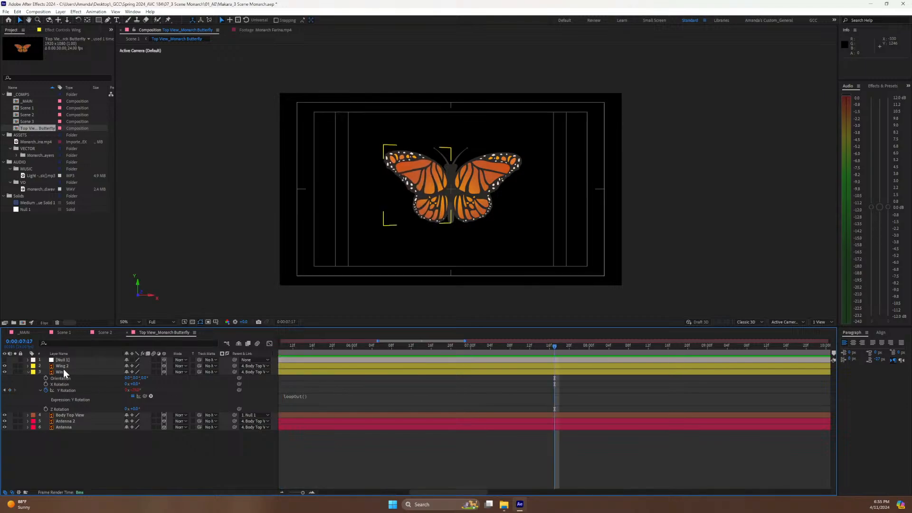
Apply Easy Ease to all of the Wing layer's Y Rotation keyframes.
click(63, 366)
drag(314, 347, 157, 366)
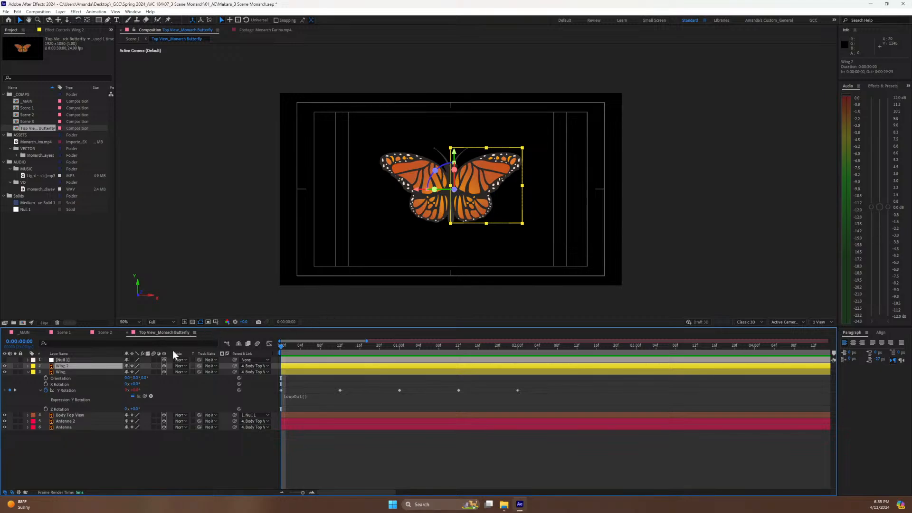
click(62, 374)
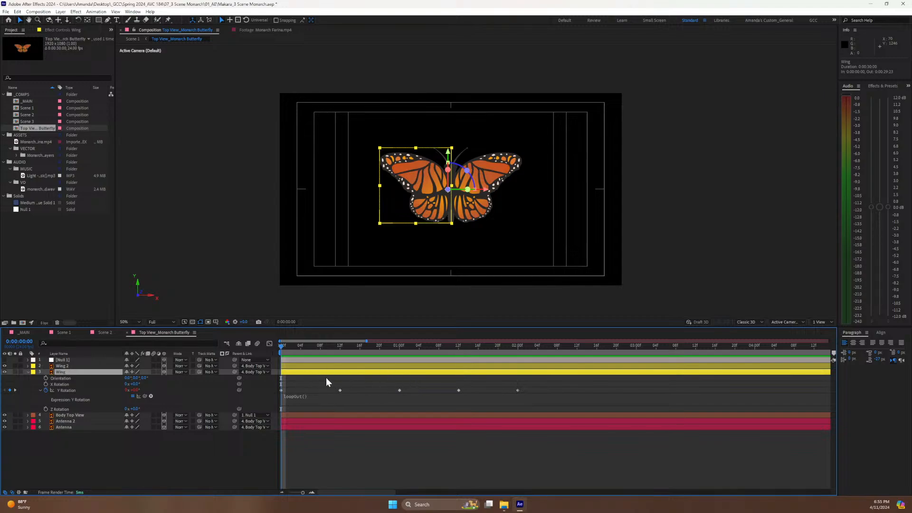
drag(335, 379, 478, 395)
click(304, 396)
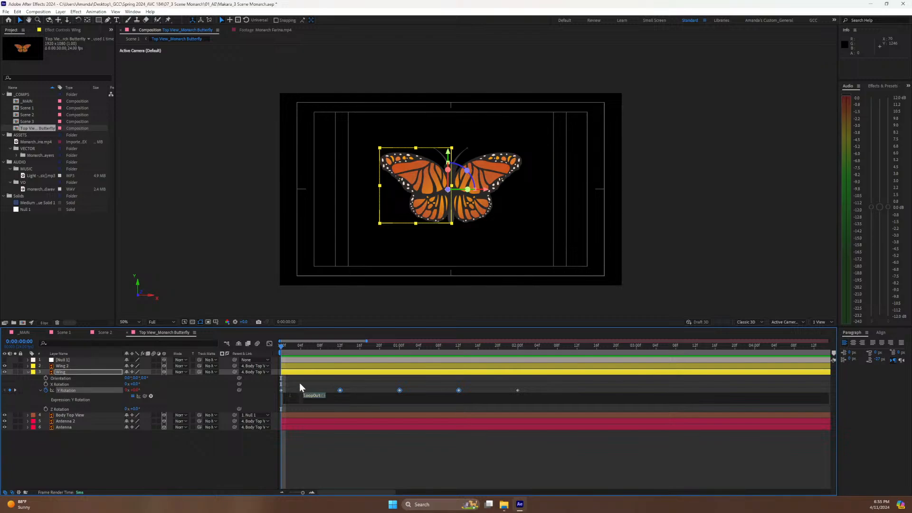
click(66, 390)
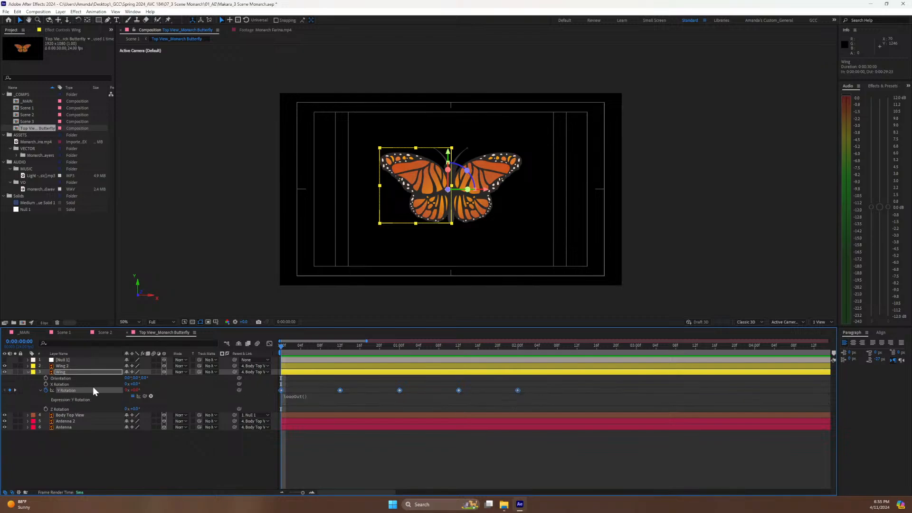
key(F9)
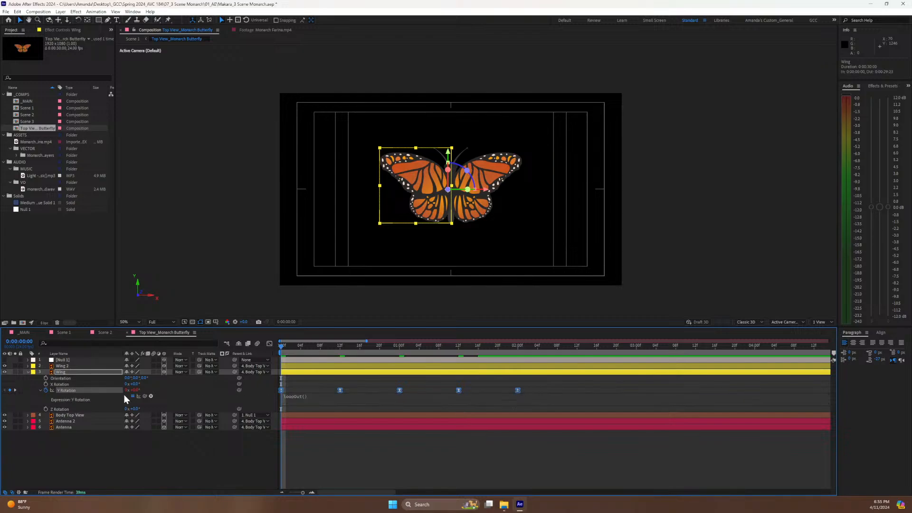
Show the Wing's Y Rotation value graph and lengthen both ease handles of the keyframe at 0:00:00:12.
click(269, 344)
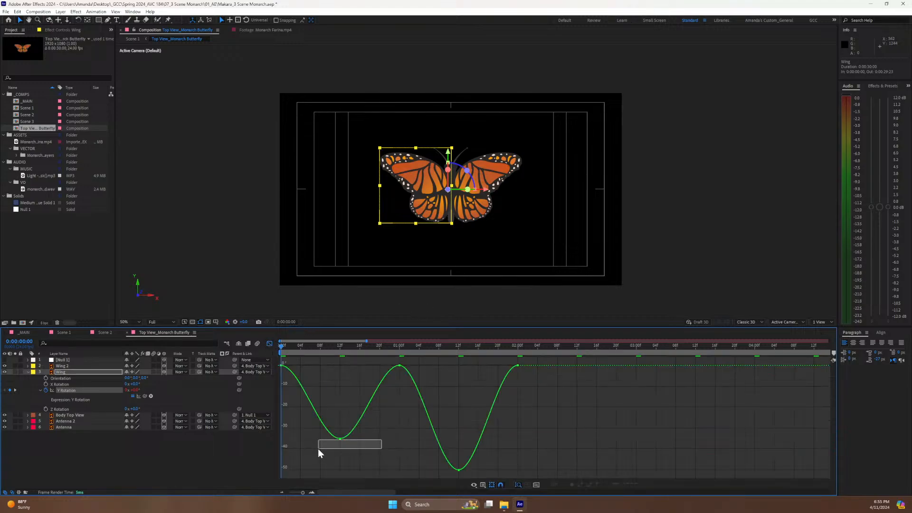
drag(310, 429, 364, 447)
right_click(389, 429)
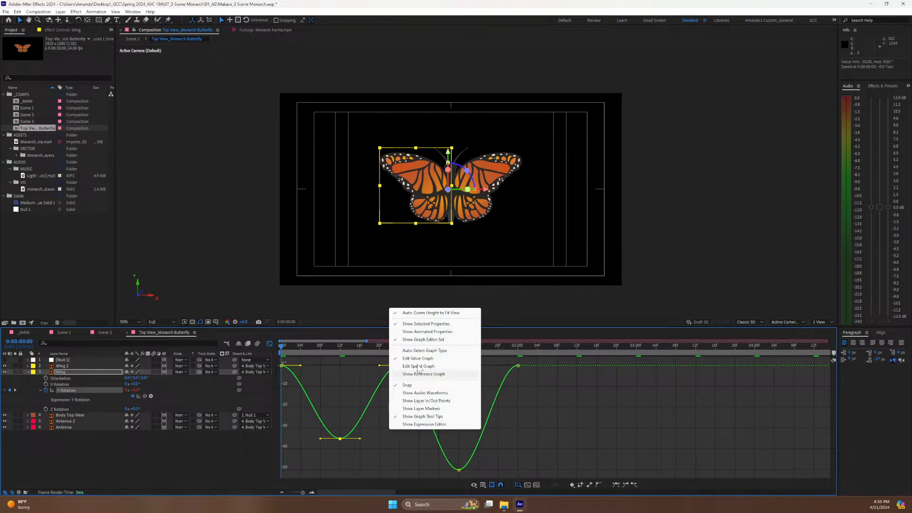
click(361, 450)
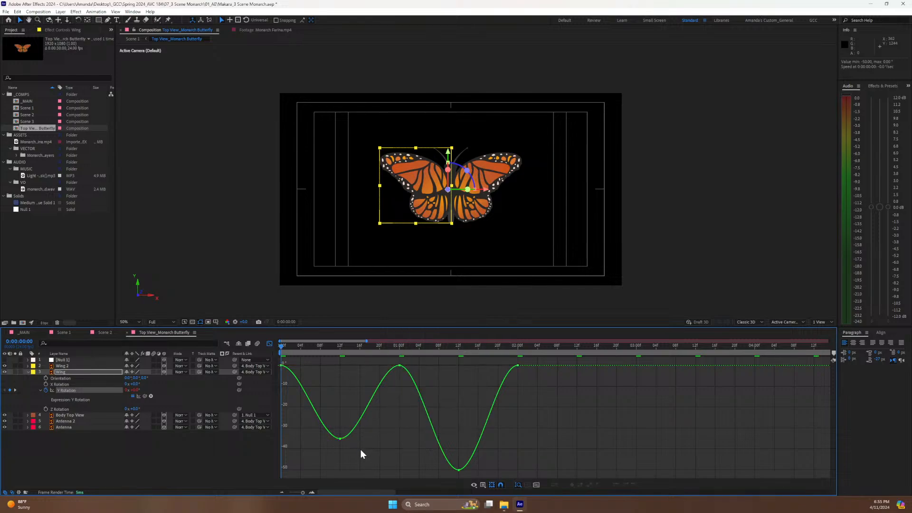
drag(349, 449, 374, 436)
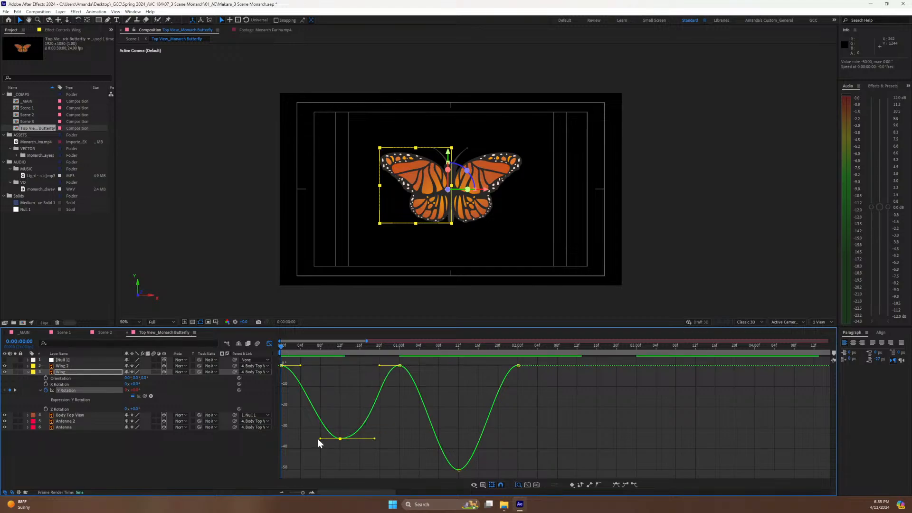
drag(318, 439, 306, 437)
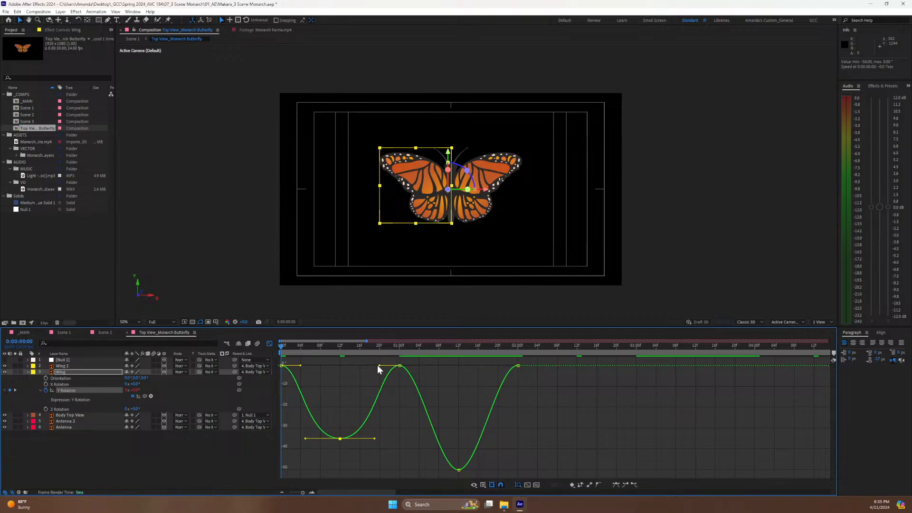
Lengthen both ease handles of the Wing's Y Rotation keyframes at 0:00:01:00 and 0:00:01:12.
drag(378, 366, 362, 364)
drag(420, 366, 436, 366)
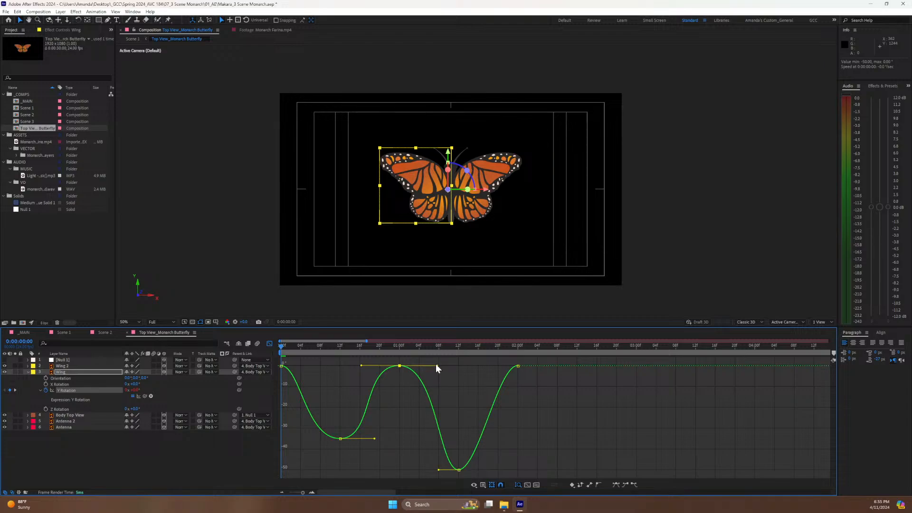
drag(439, 469, 422, 469)
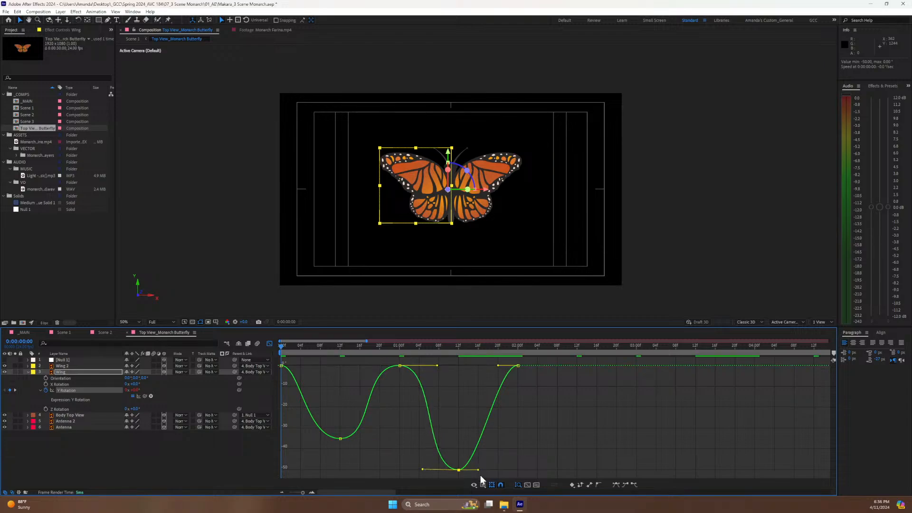
drag(478, 470, 498, 467)
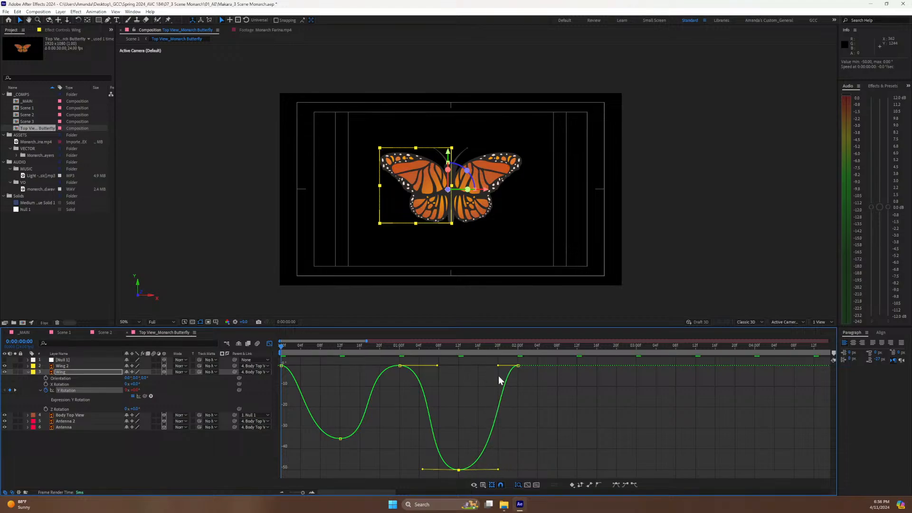
Lengthen the ease handles of the Wing's first and last Y Rotation keyframes, and preview the flap.
drag(491, 366, 480, 364)
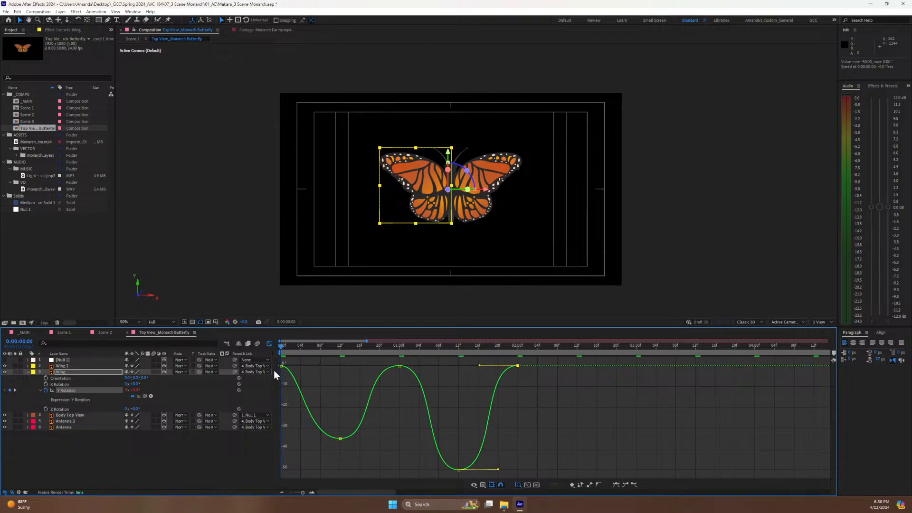
drag(286, 372, 321, 364)
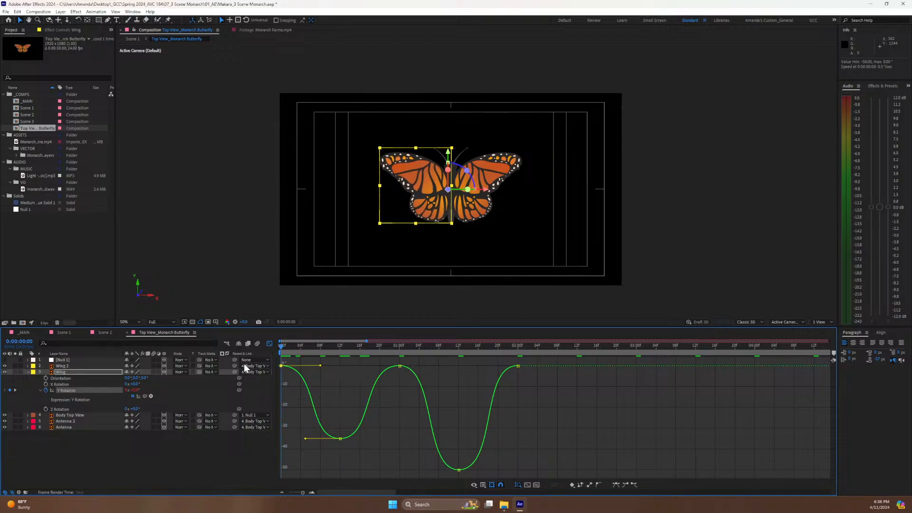
key(space)
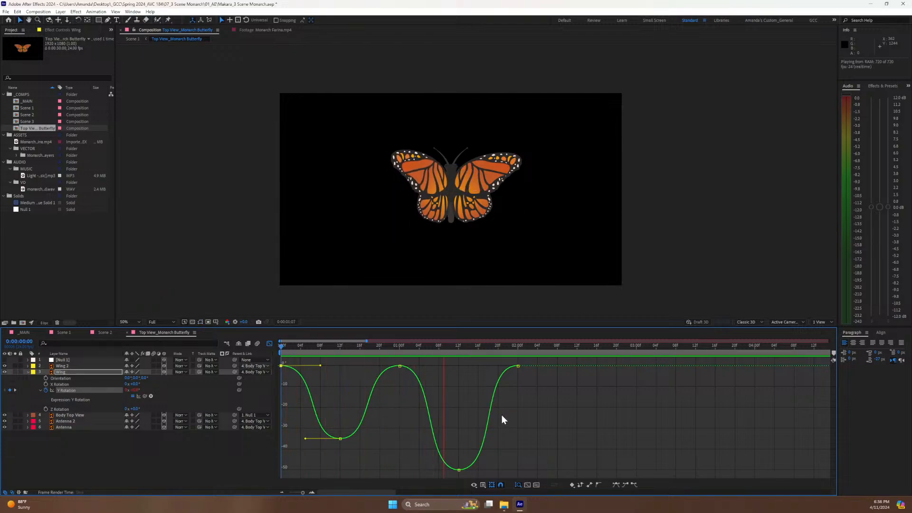
key(space)
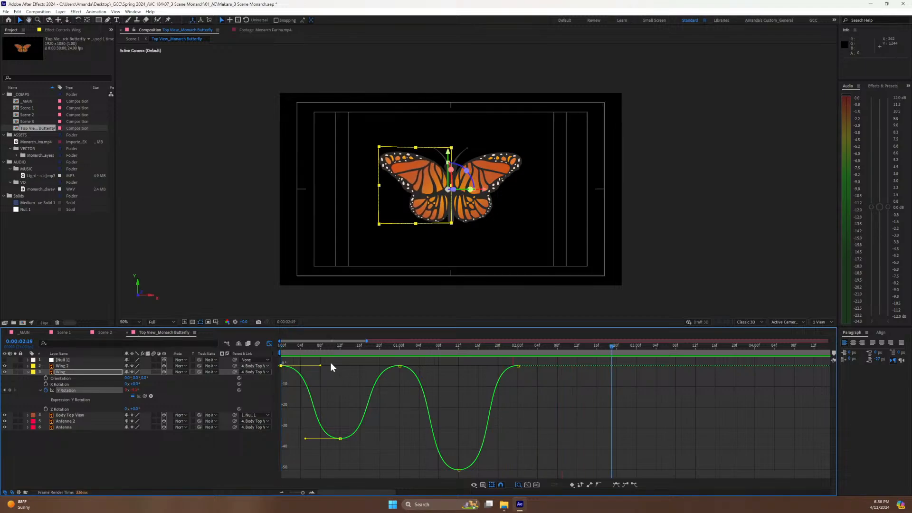
Shorten the ease handles of the Wing's Y Rotation keyframes at 0:00:00:00 and 0:00:02:00.
drag(320, 365, 302, 367)
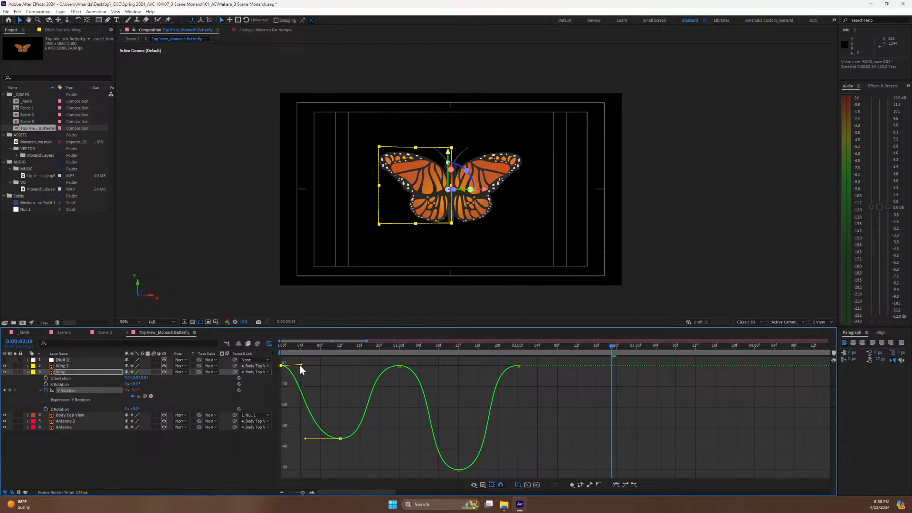
click(503, 370)
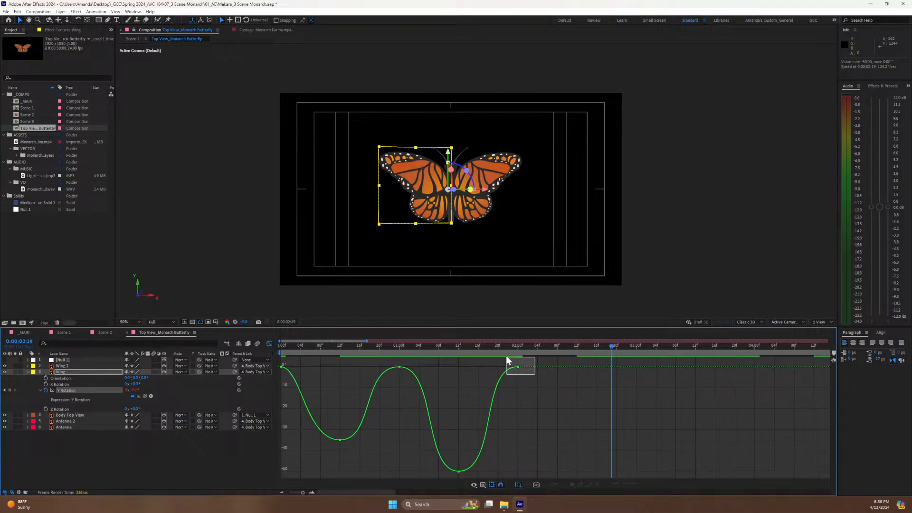
drag(479, 366, 498, 364)
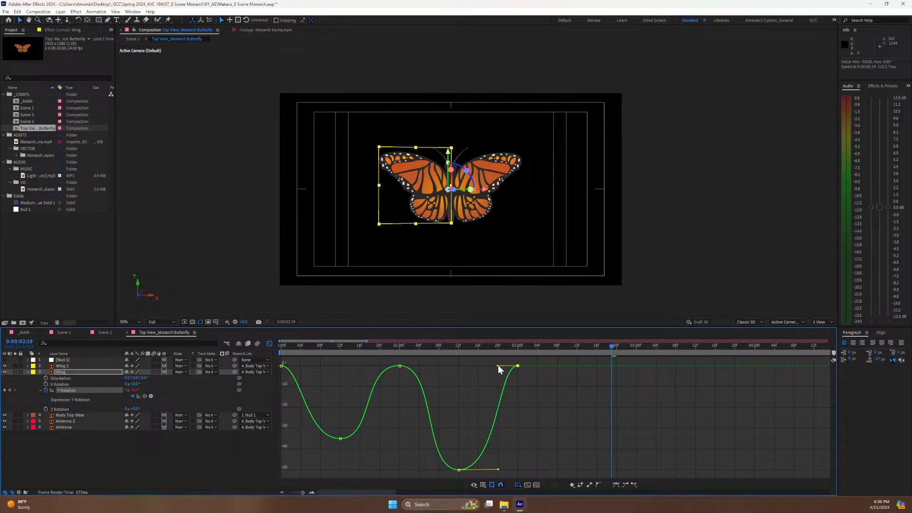
Preview the eased wing flap from the start and save the project.
drag(361, 345, 263, 353)
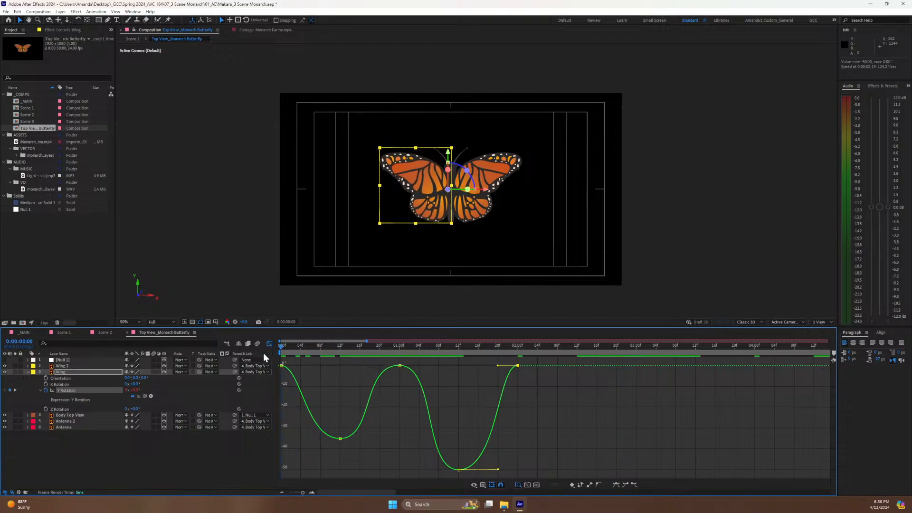
key(space)
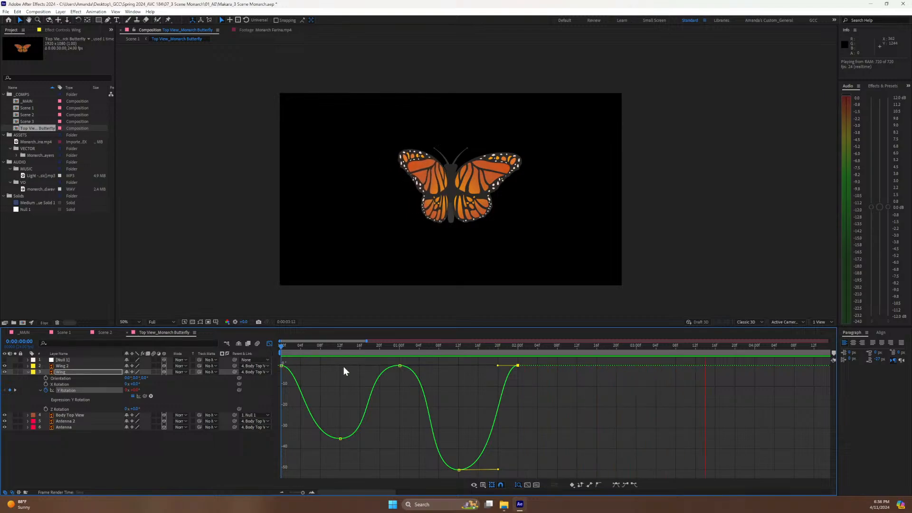
key(space)
key(ctrl+s)
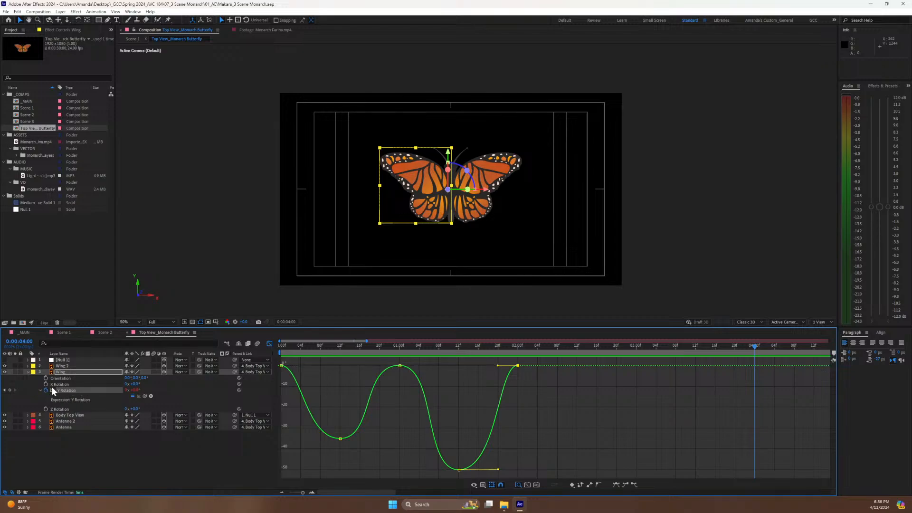
Copy the Wing layer's Y Rotation animation to Wing 2's Y Rotation at 0:00:00:00, and preview both wings.
click(62, 367)
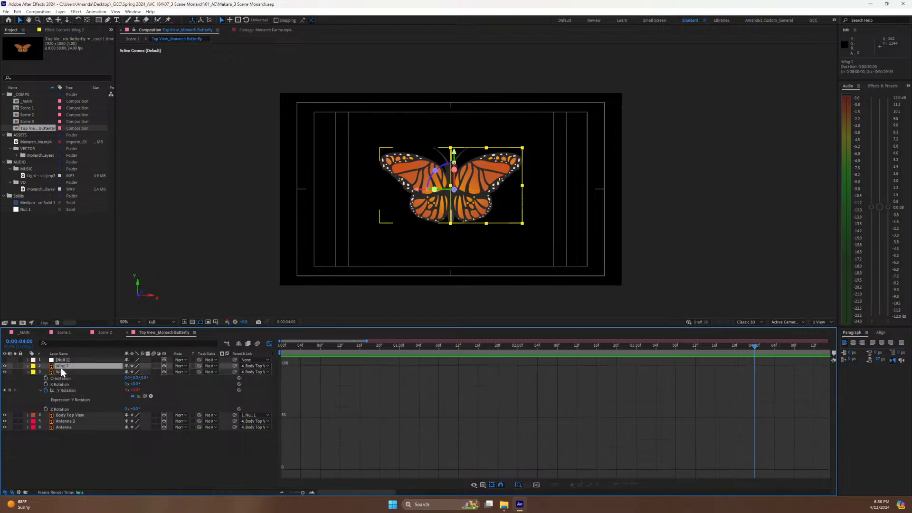
key(r)
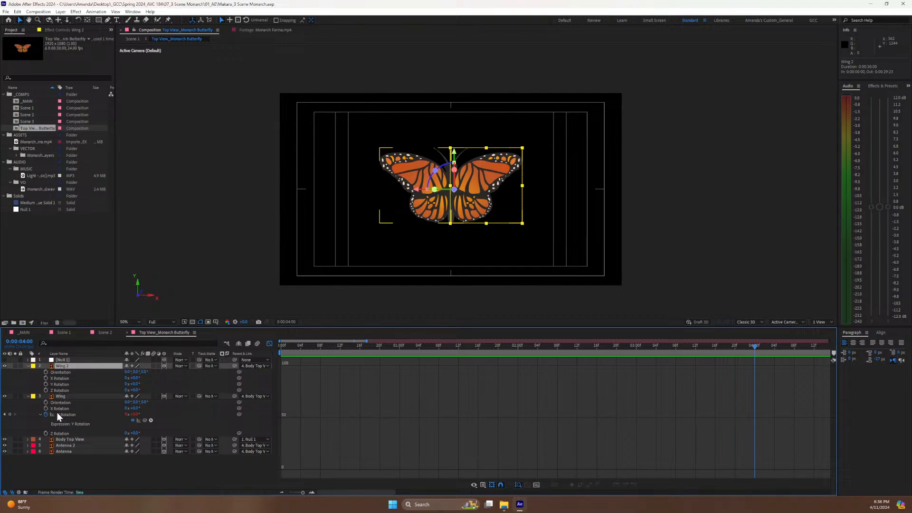
click(71, 415)
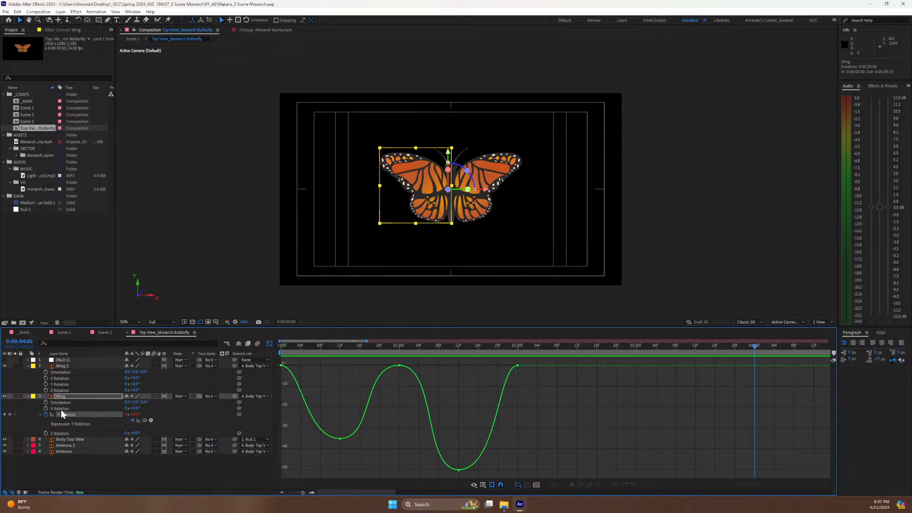
key(ctrl+c)
drag(308, 345, 264, 353)
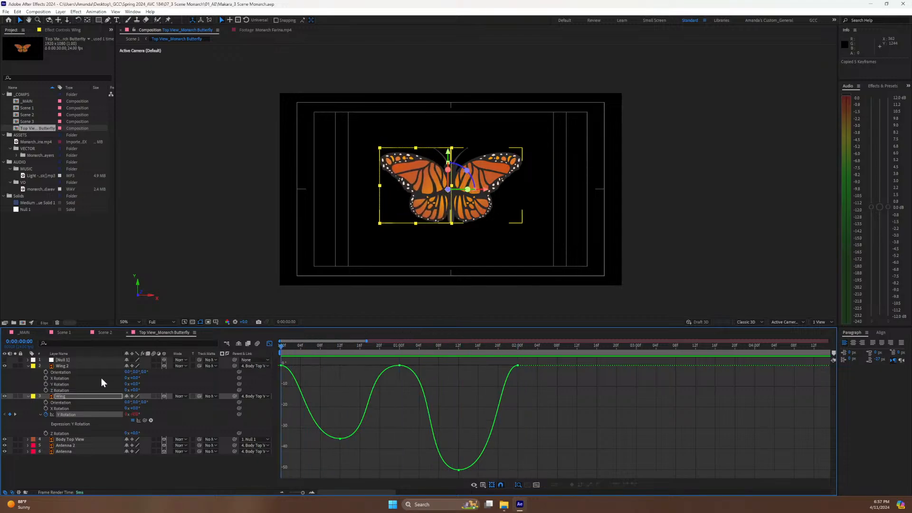
click(55, 386)
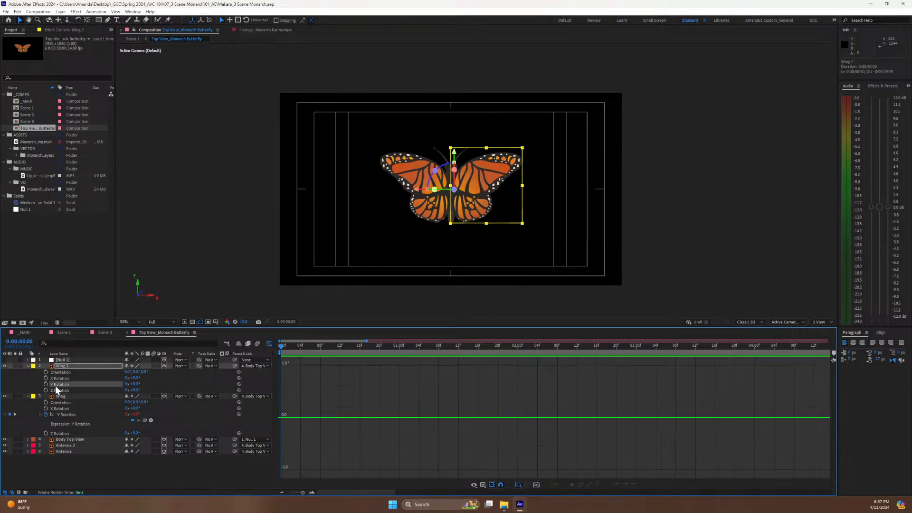
key(ctrl+v)
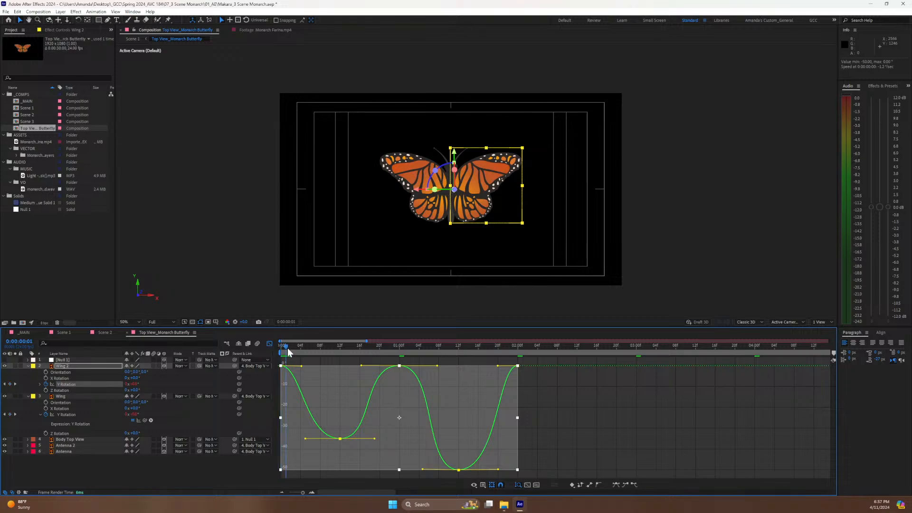
key(space)
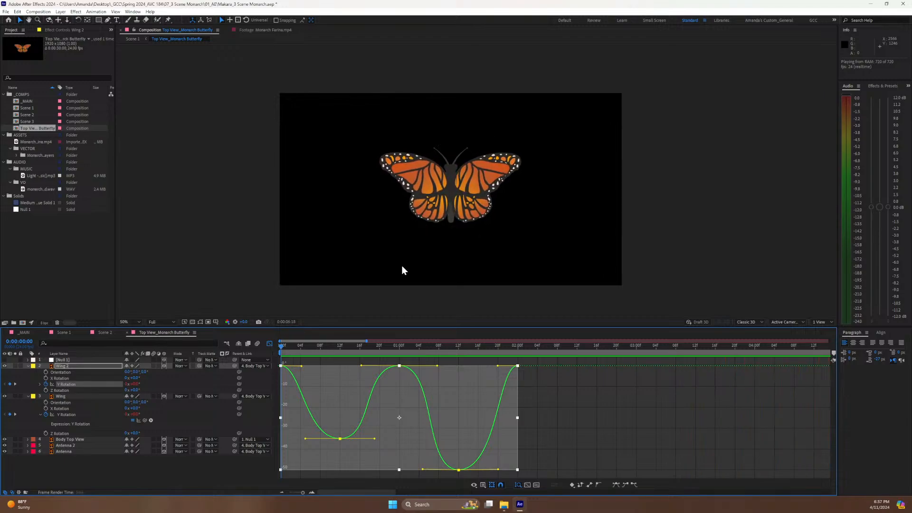
key(space)
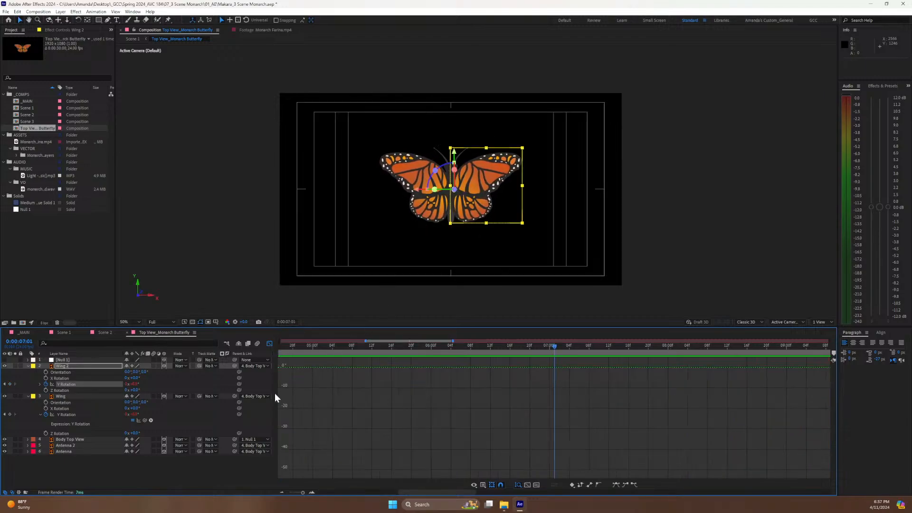
Return to the keyframe view and set Wing 2's Y Rotation keyframe at 0:00:00:12 to 35°.
click(270, 343)
drag(354, 346, 190, 391)
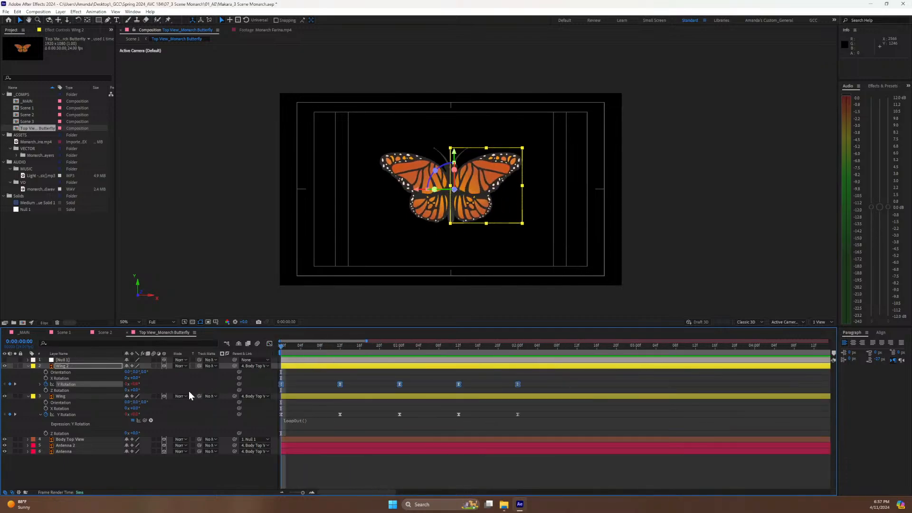
click(314, 377)
click(340, 346)
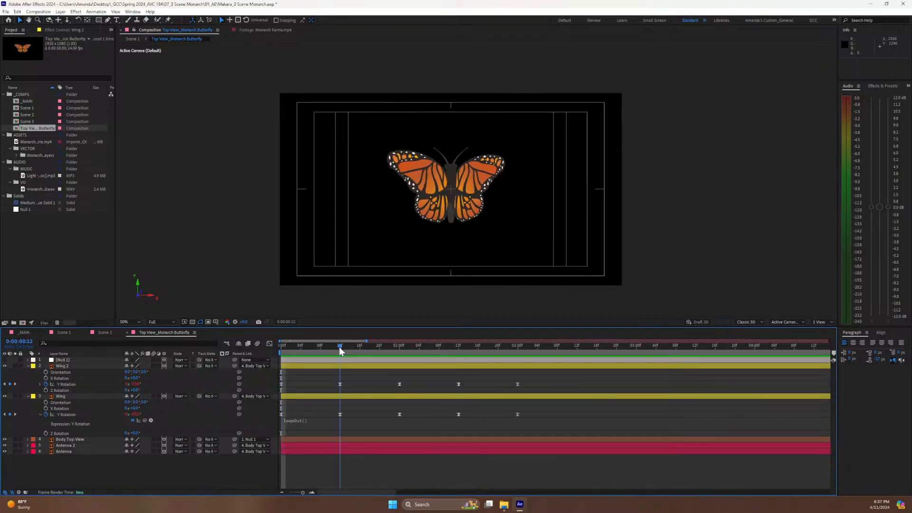
click(340, 384)
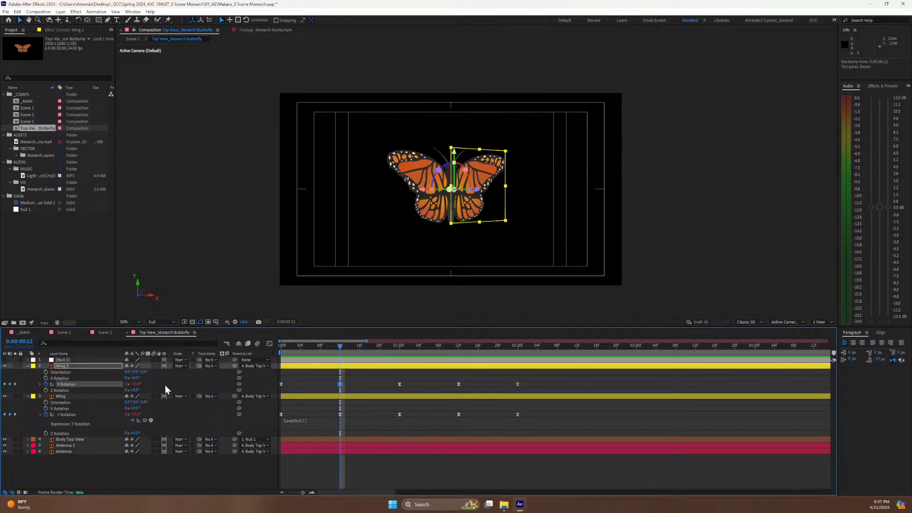
click(135, 385)
text(35)
key(Return)
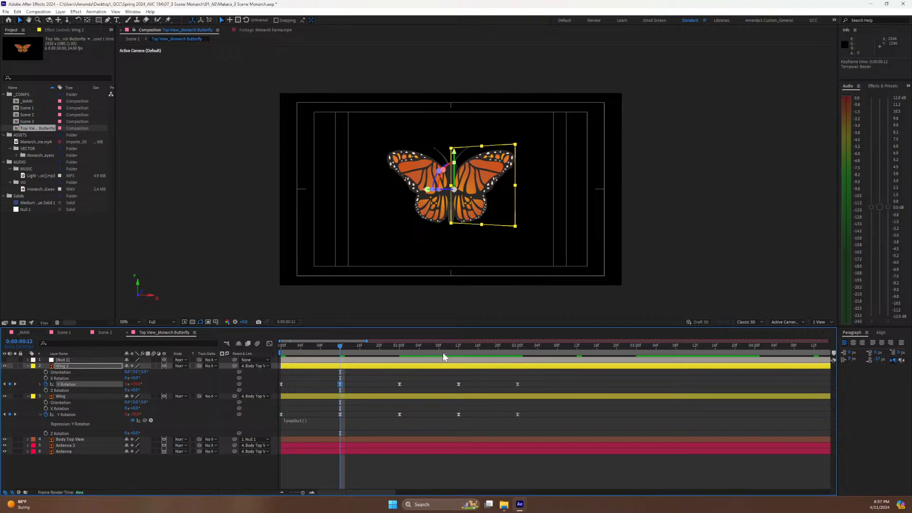
Set Wing 2's Y Rotation keyframe at 0:00:01:12 to 50°.
click(458, 350)
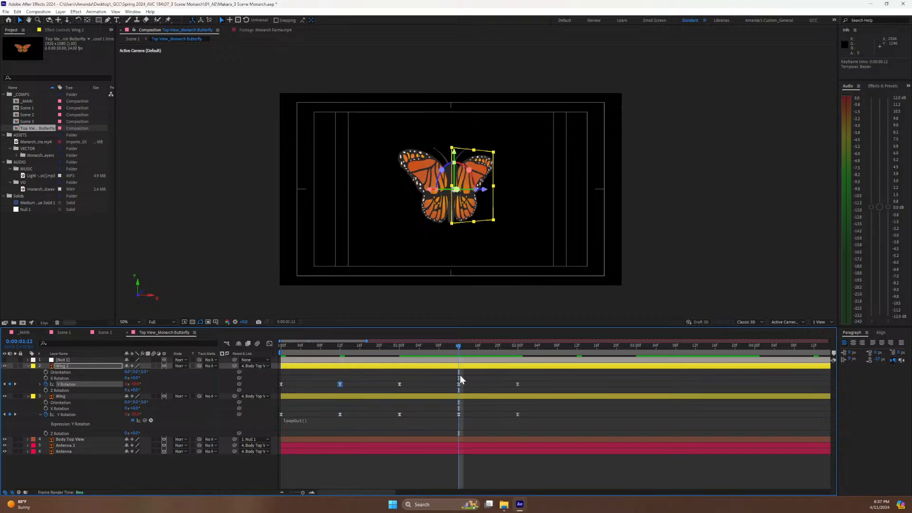
click(459, 384)
click(136, 385)
text(50)
key(Return)
Check Wing 2's Y Rotation curve in the Graph Editor, and preview the mirrored wing flaps from the start, examining the body area up close.
click(270, 343)
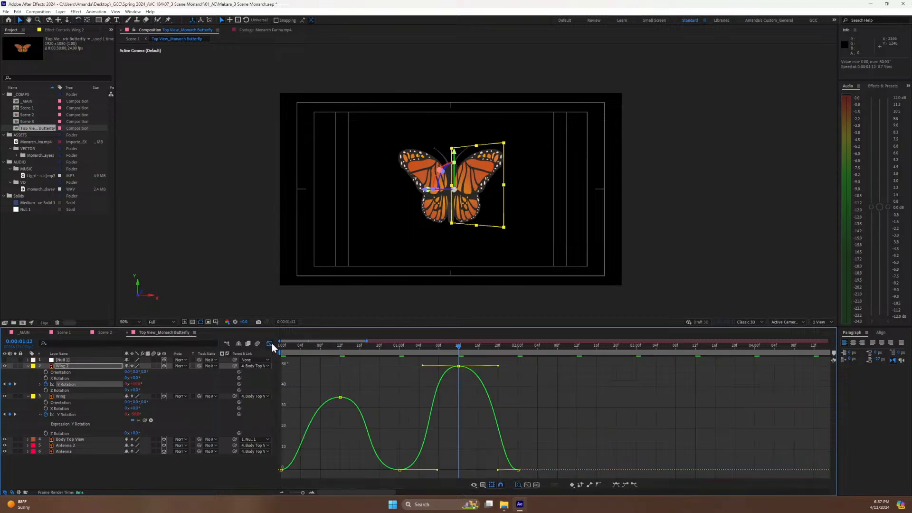
key(Home)
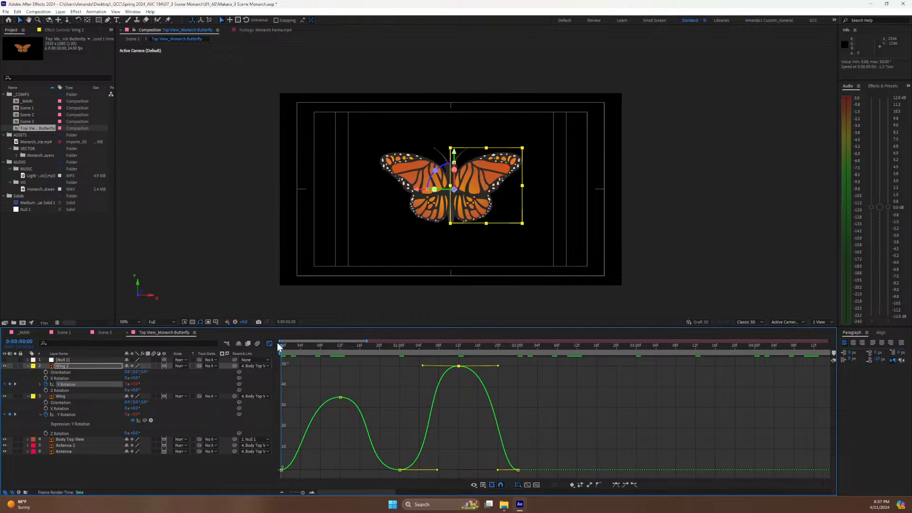
click(265, 344)
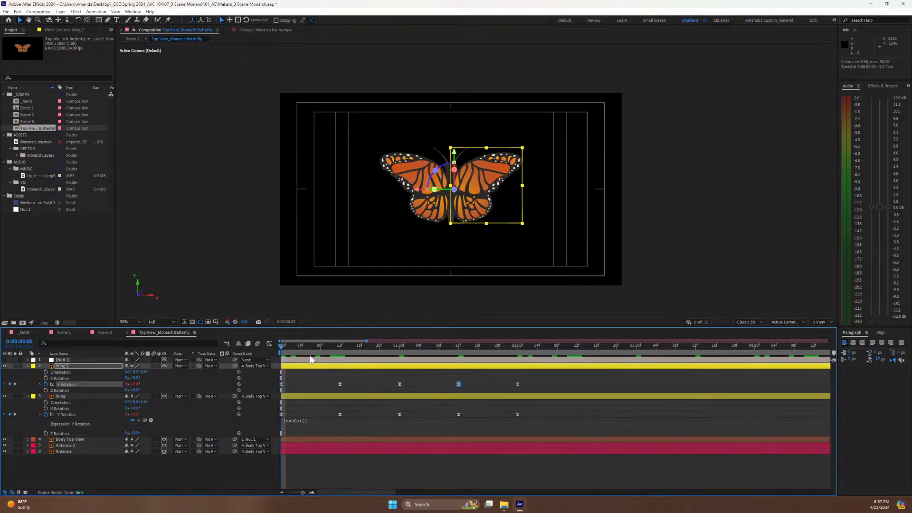
key(space)
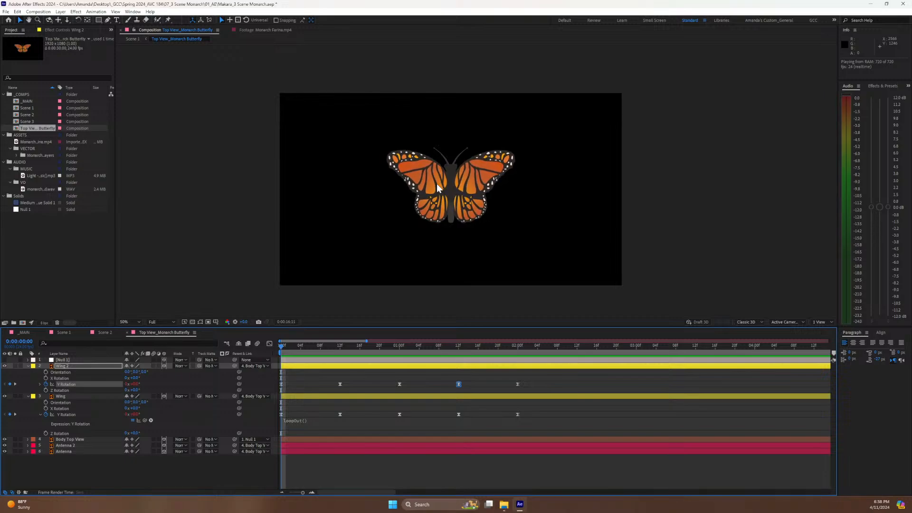
scroll(437, 183, up, 3)
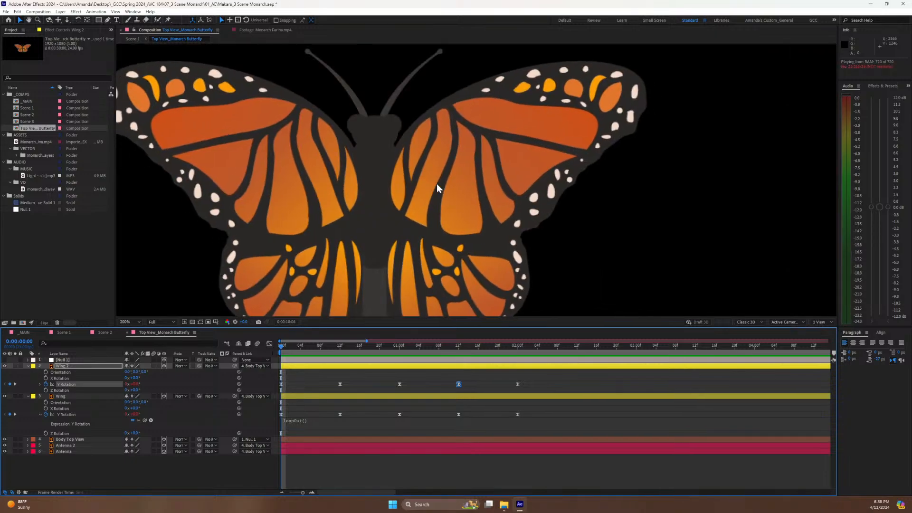
scroll(375, 205, down, 3)
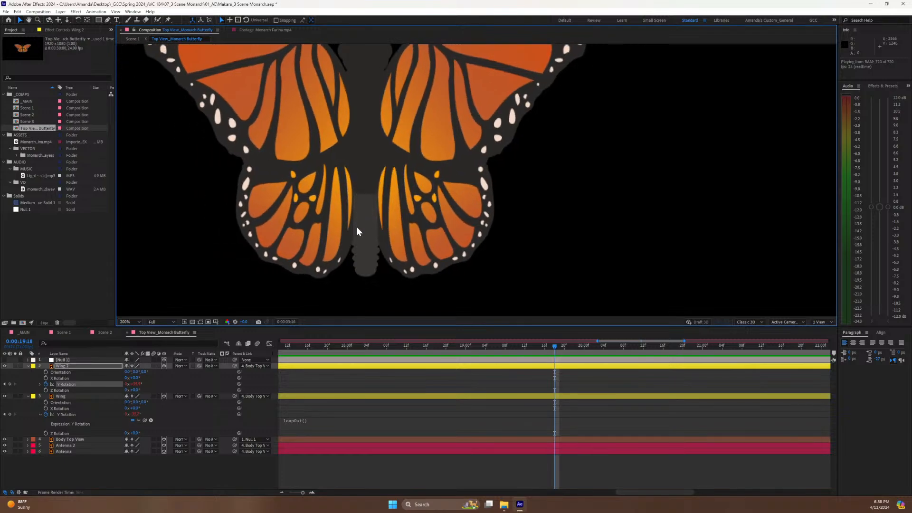
key(space)
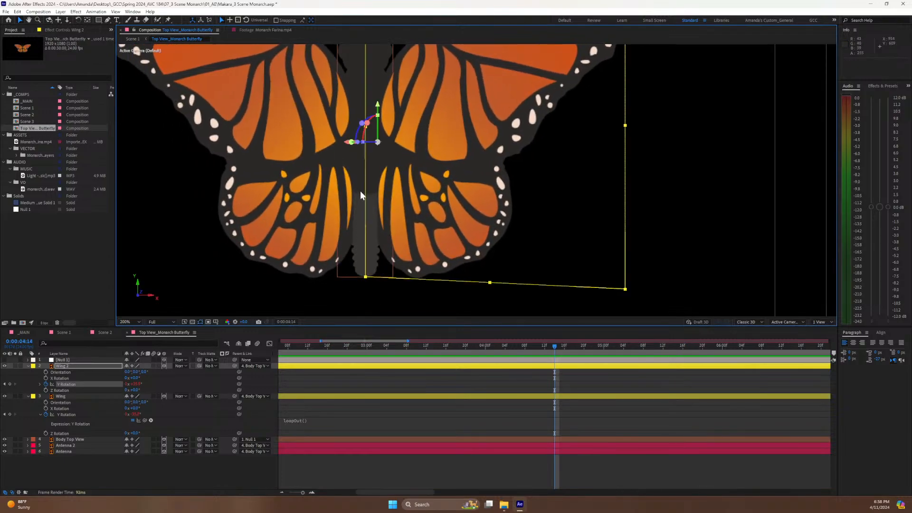
key(comma)
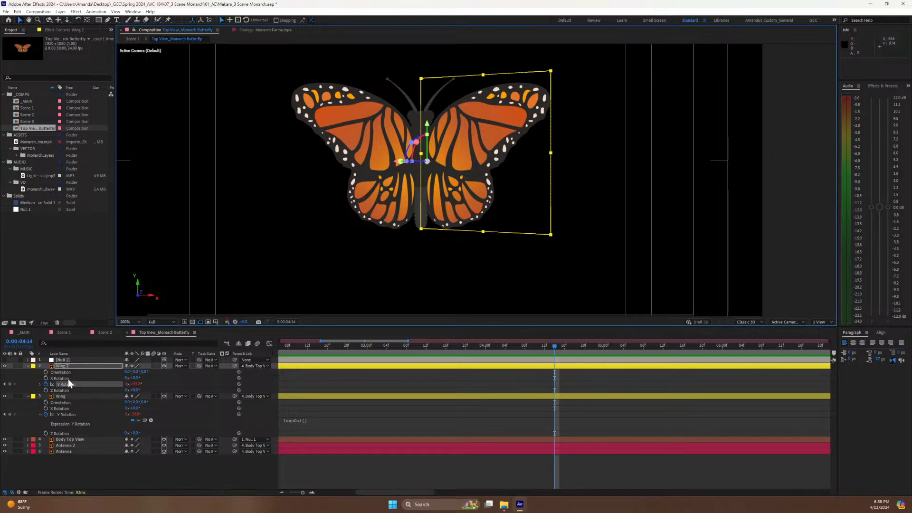
Collapse the expanded rotation properties of the Wing 2 and Wing layers.
click(27, 366)
click(27, 372)
click(114, 397)
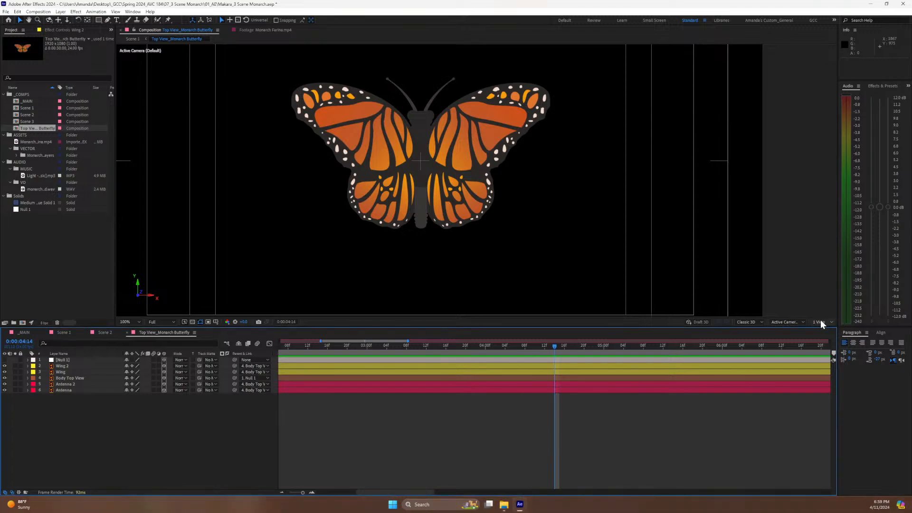
Show the composition in two views and scrub to 0:00:01:09 to examine from the Top where the wings meet the body.
click(731, 320)
click(822, 337)
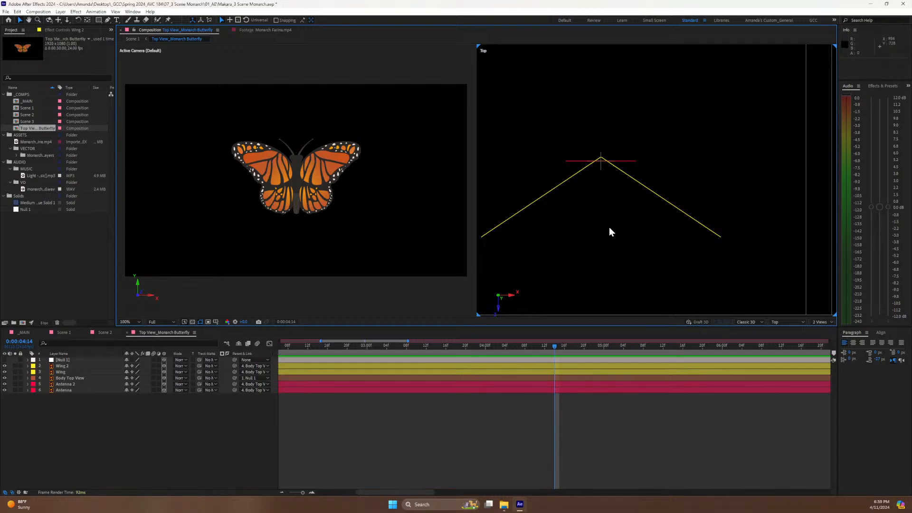
key(space)
drag(609, 227, 634, 196)
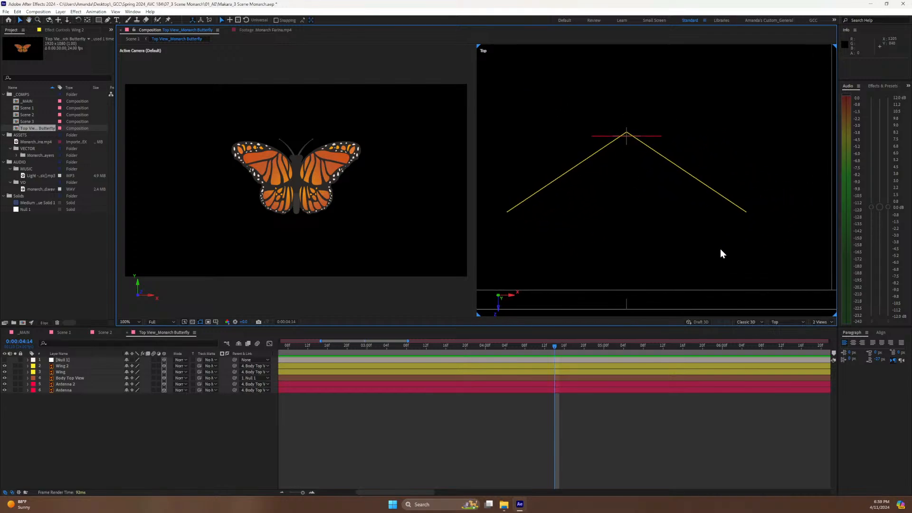
click(777, 323)
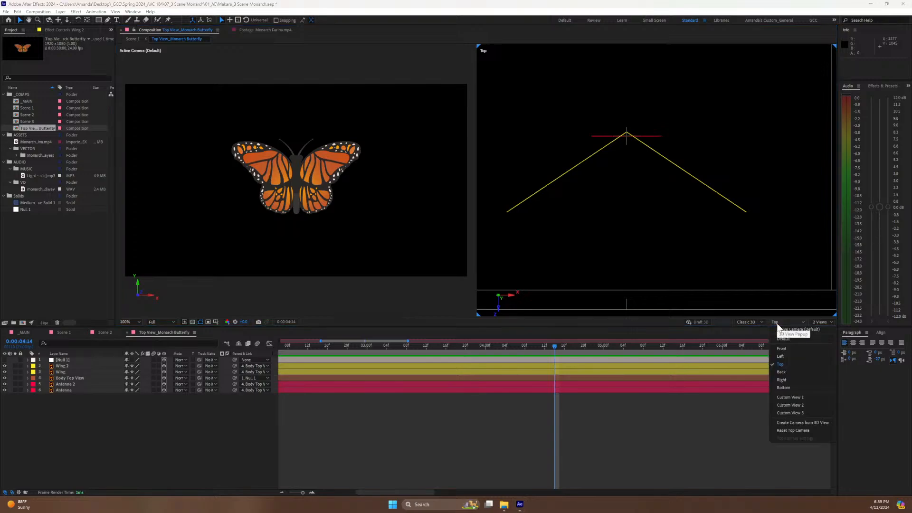
click(649, 255)
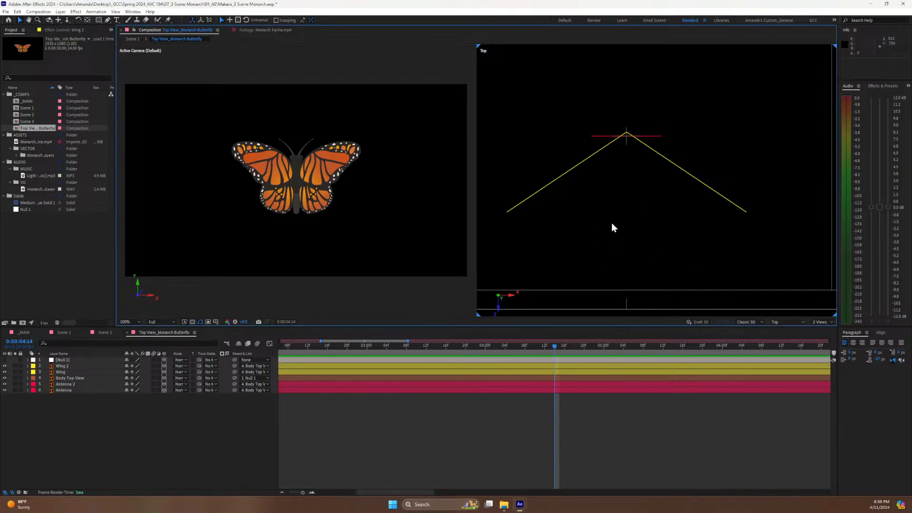
drag(611, 224, 651, 226)
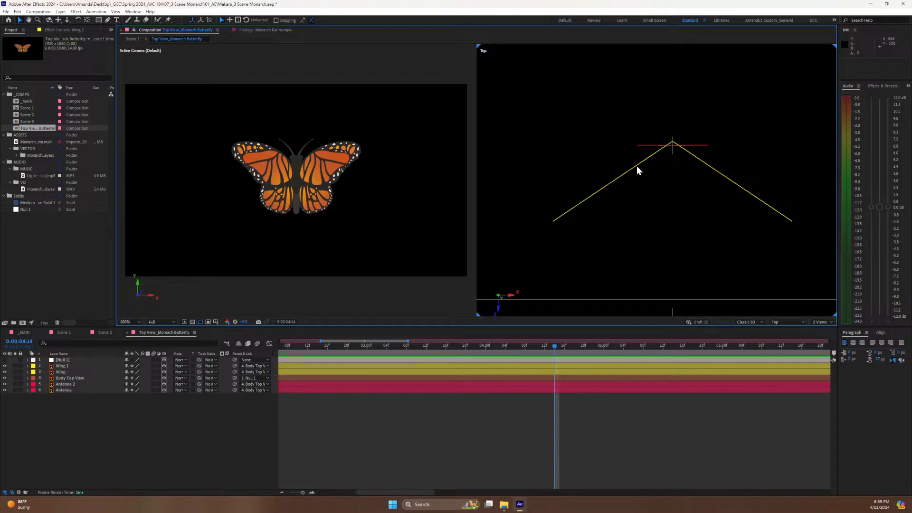
drag(437, 347, 419, 364)
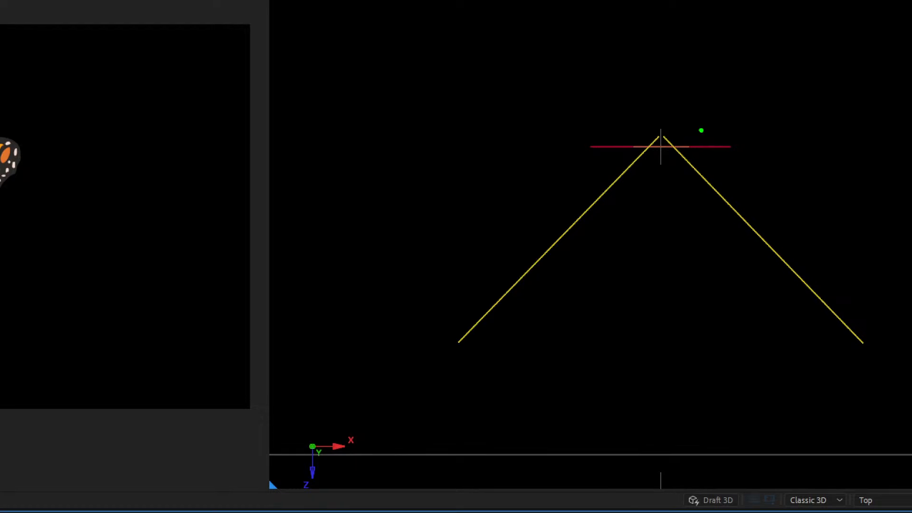
mouse_move(702, 131)
mouse_down()
mouse_move(624, 139)
mouse_move(715, 141)
mouse_move(664, 121)
mouse_up()
drag(593, 141, 540, 48)
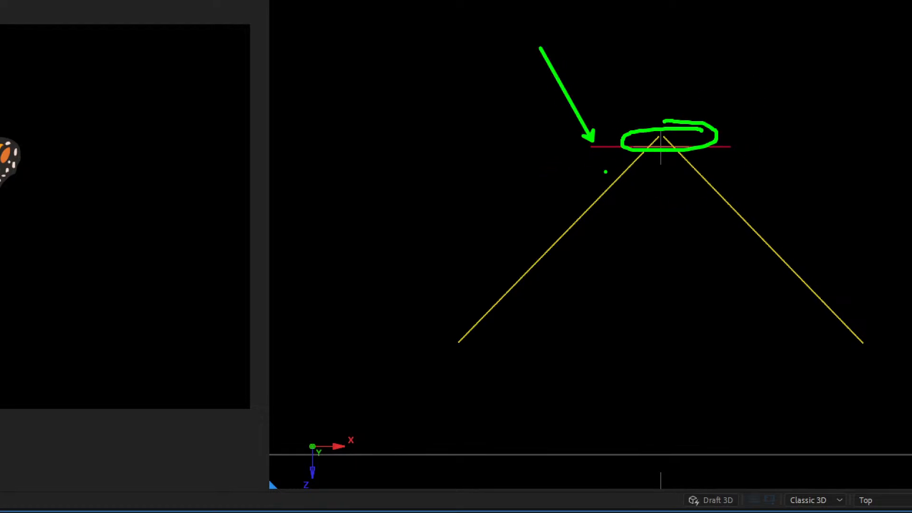
key(Escape)
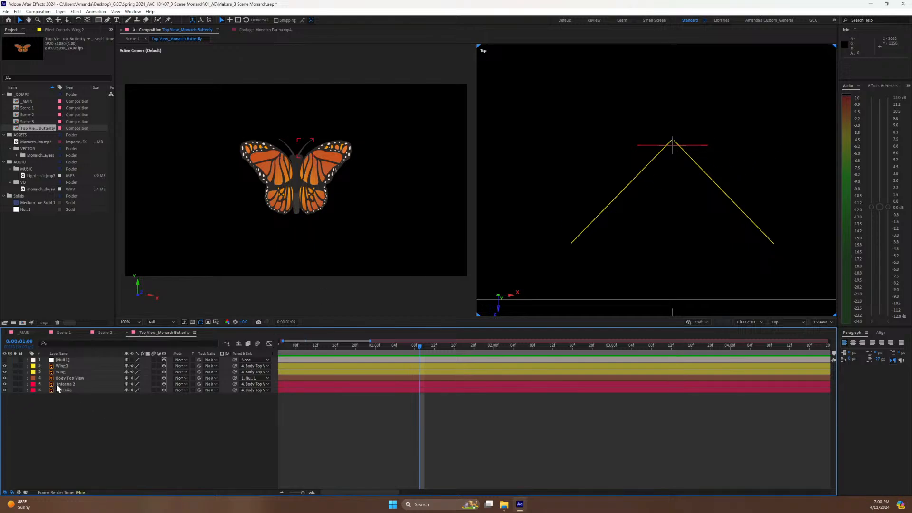
Unparent the Wing and Wing 2 layers by setting their parent to None.
click(66, 371)
ctrl+click(67, 367)
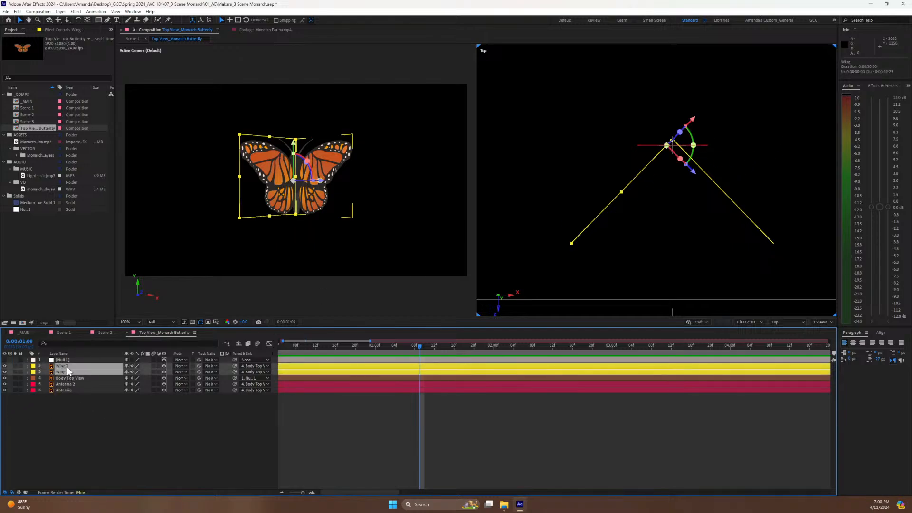
click(242, 367)
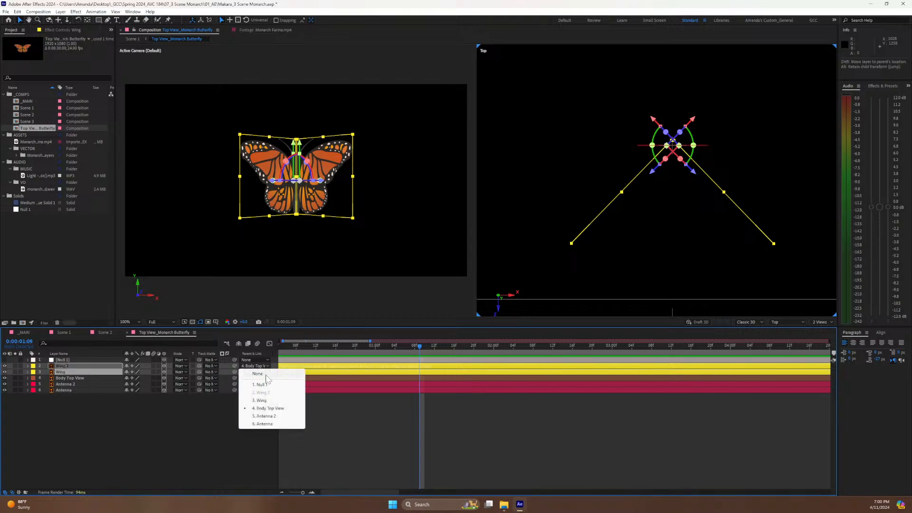
click(264, 375)
click(168, 441)
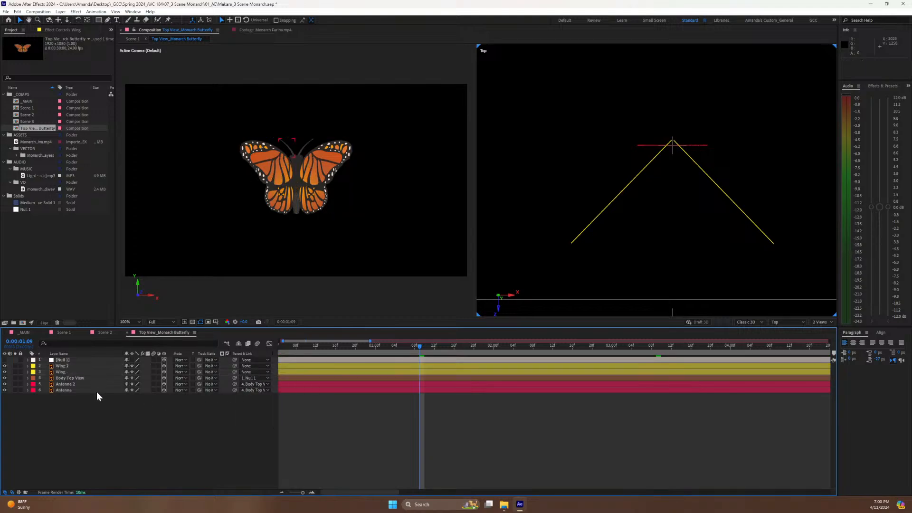
Push the Body Top View layer back along Z behind the wings' inner edges, and check the alignment at 0:00:00:09.
click(67, 376)
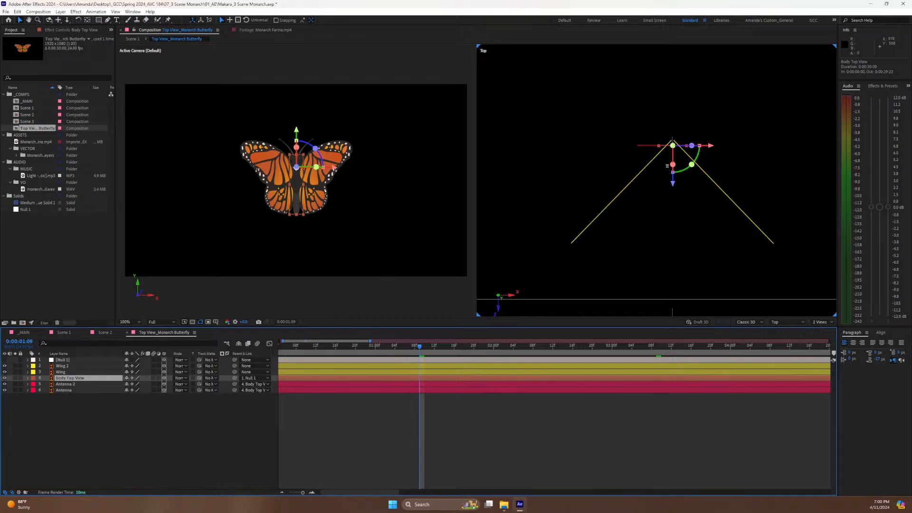
drag(674, 184, 673, 175)
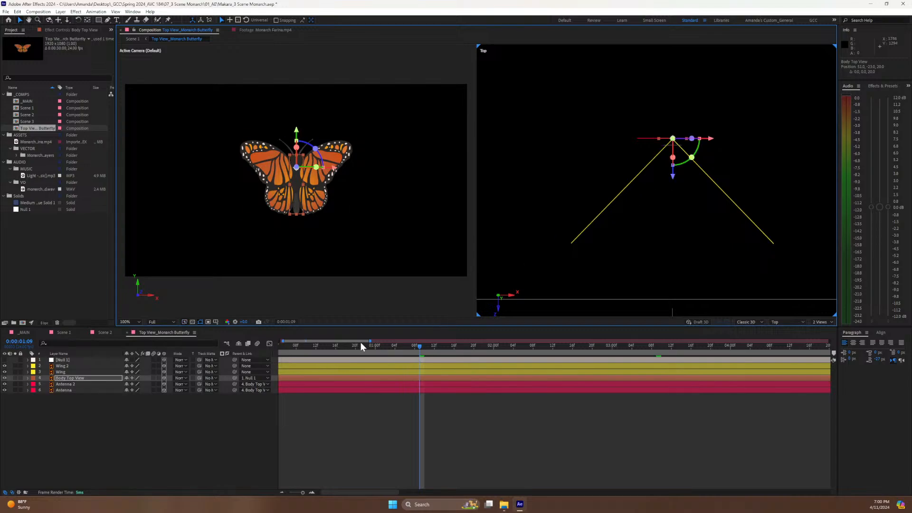
drag(360, 342, 326, 346)
click(284, 231)
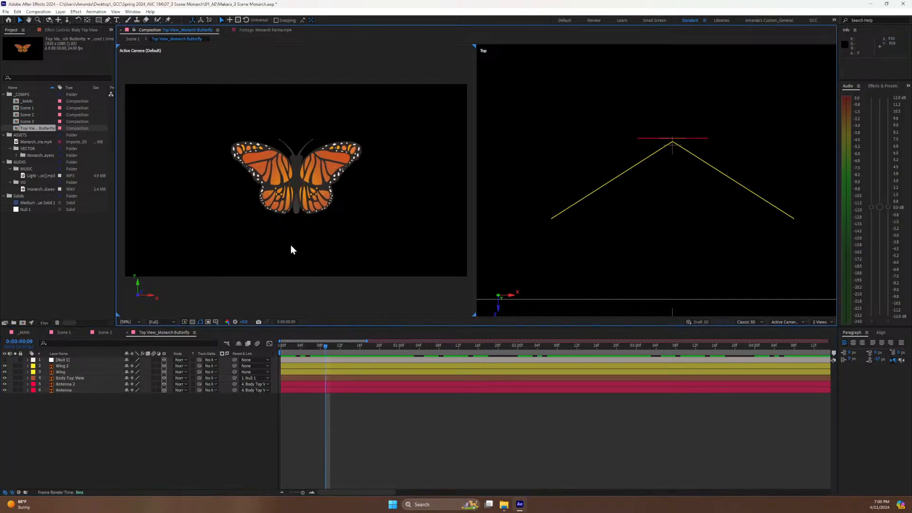
Preview and scrub the flap with the repositioned body, and return to a single view at the start of the composition.
scroll(291, 250, up, 1)
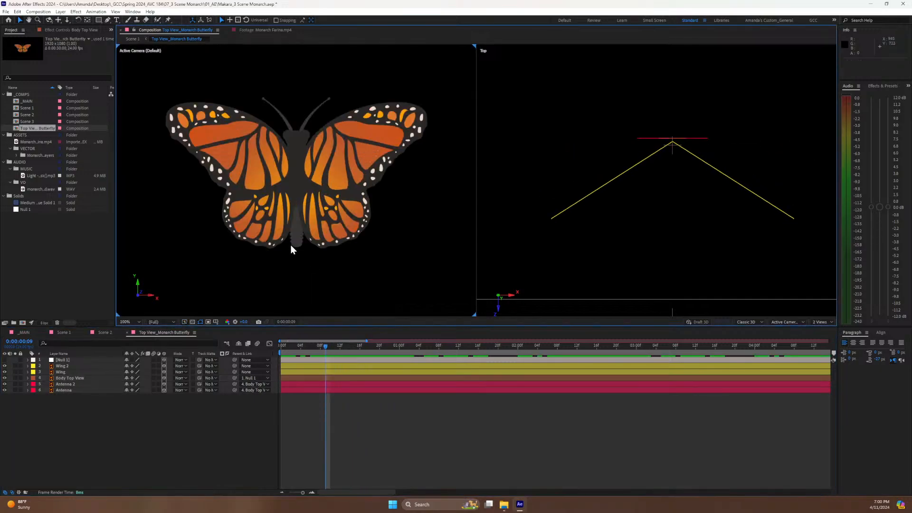
key(space)
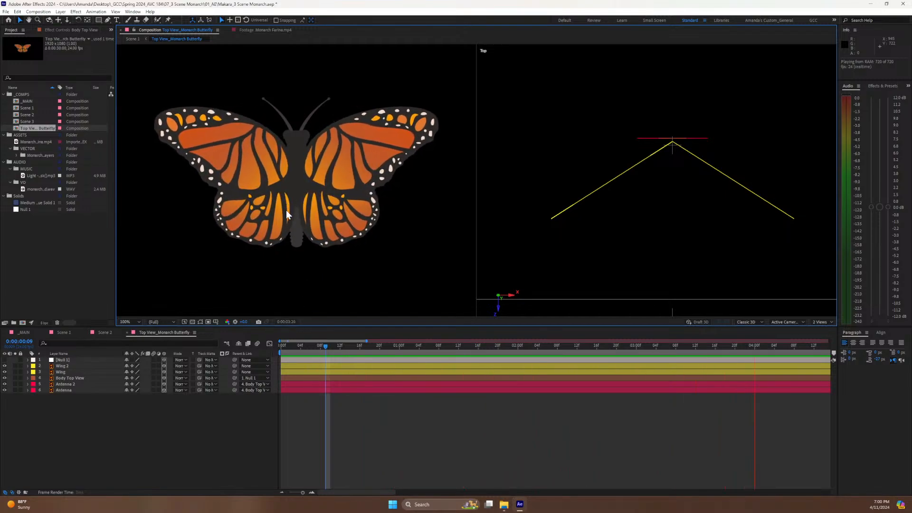
key(space)
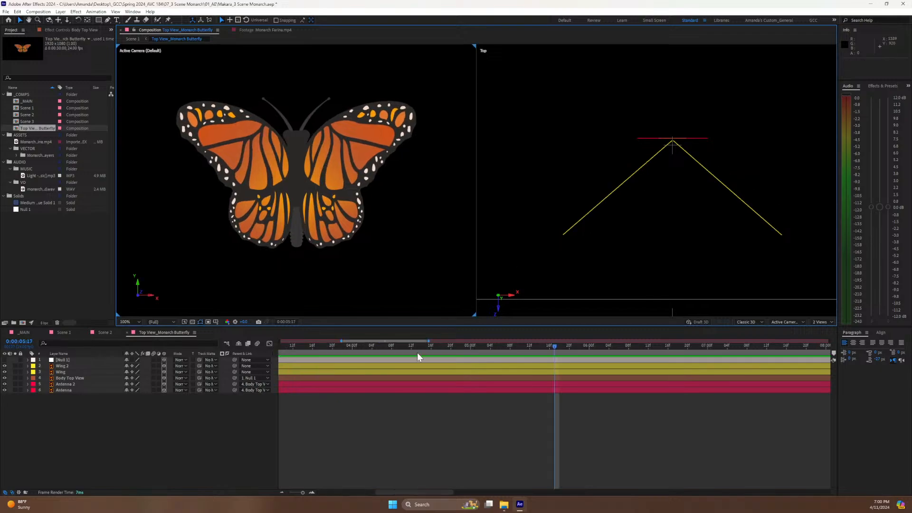
mouse_move(384, 347)
mouse_down()
mouse_move(356, 347)
mouse_move(684, 315)
mouse_move(308, 349)
mouse_move(448, 326)
mouse_up()
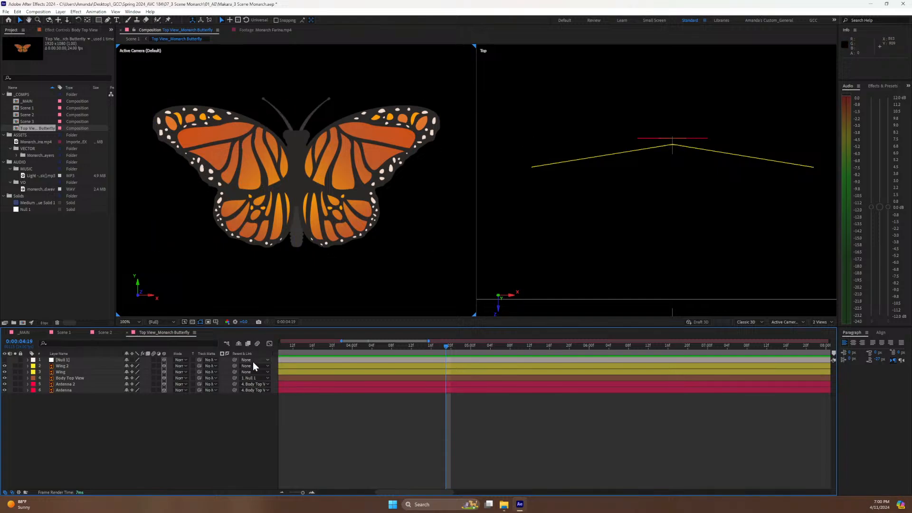
key(Home)
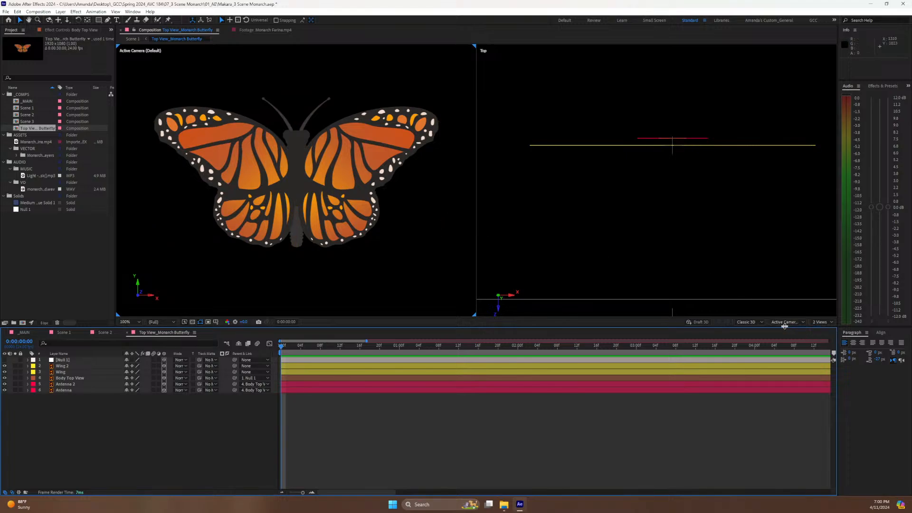
click(820, 321)
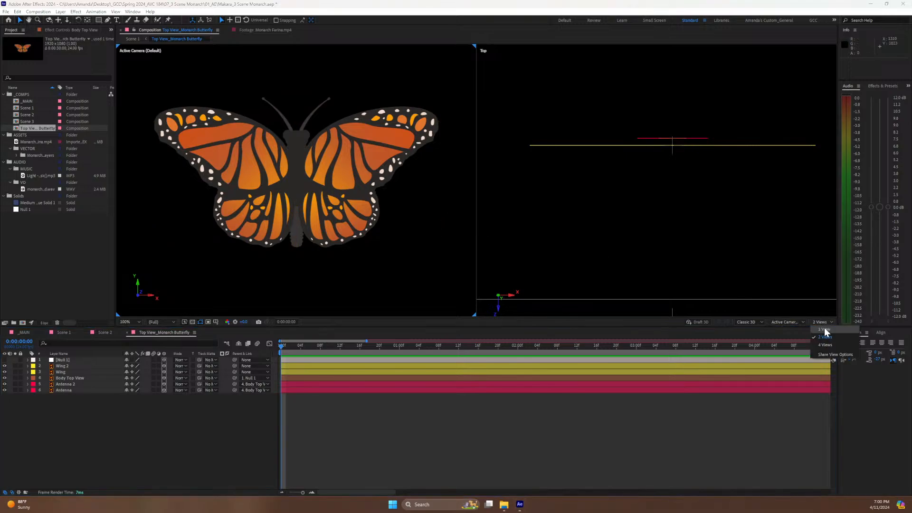
click(825, 330)
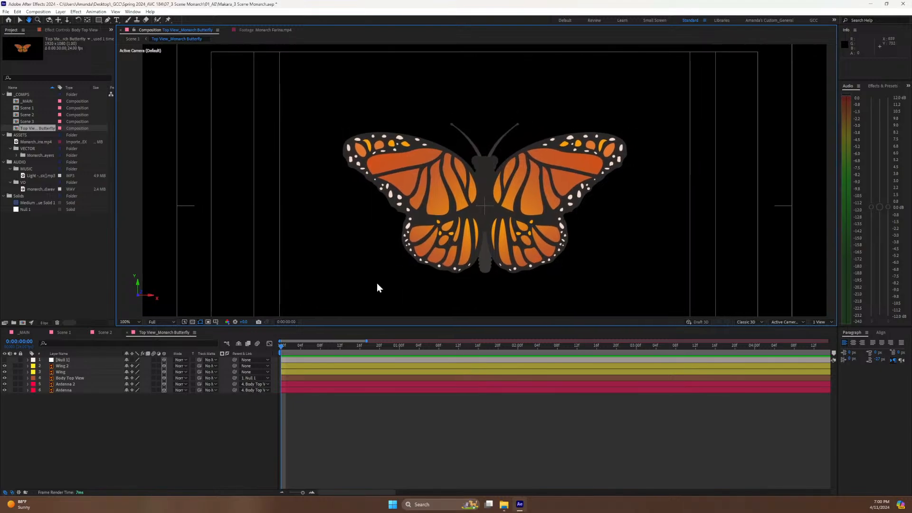
Parent the Wing 2 and Wing layers to Body Top View and save the project.
click(69, 378)
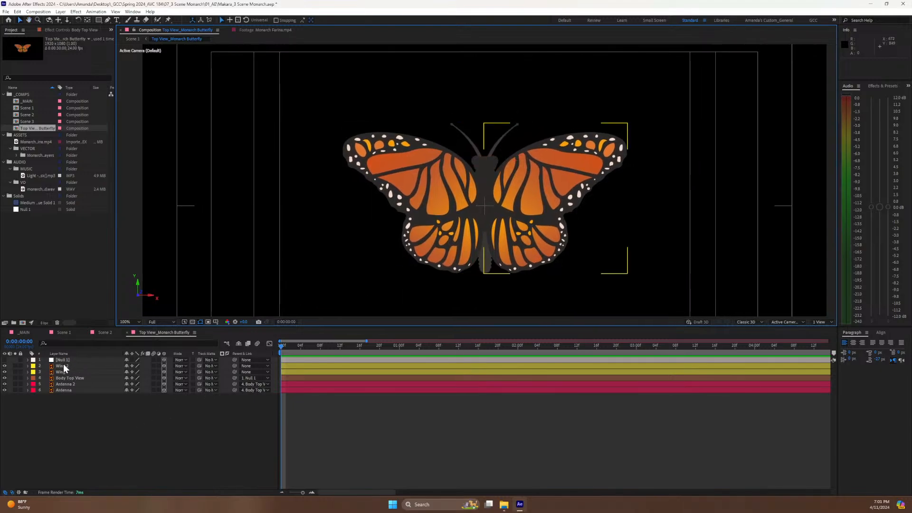
click(64, 364)
shift+click(61, 373)
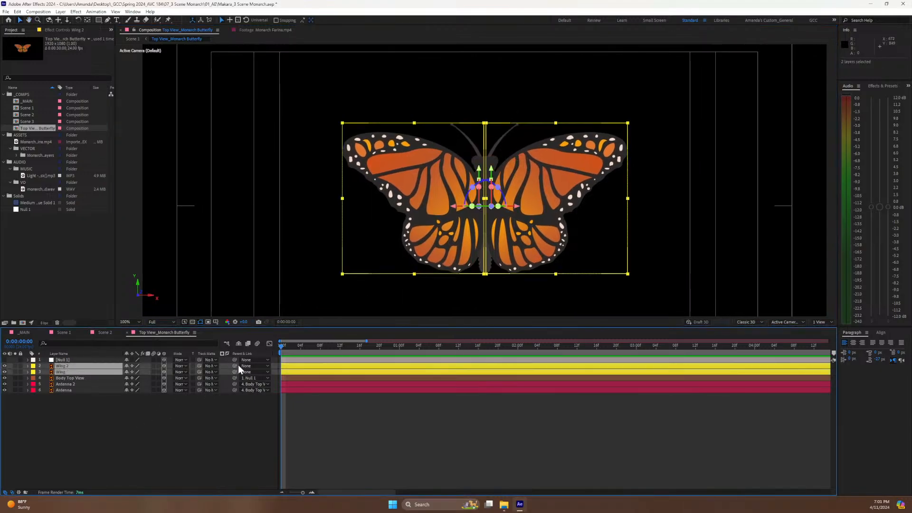
drag(235, 366, 79, 377)
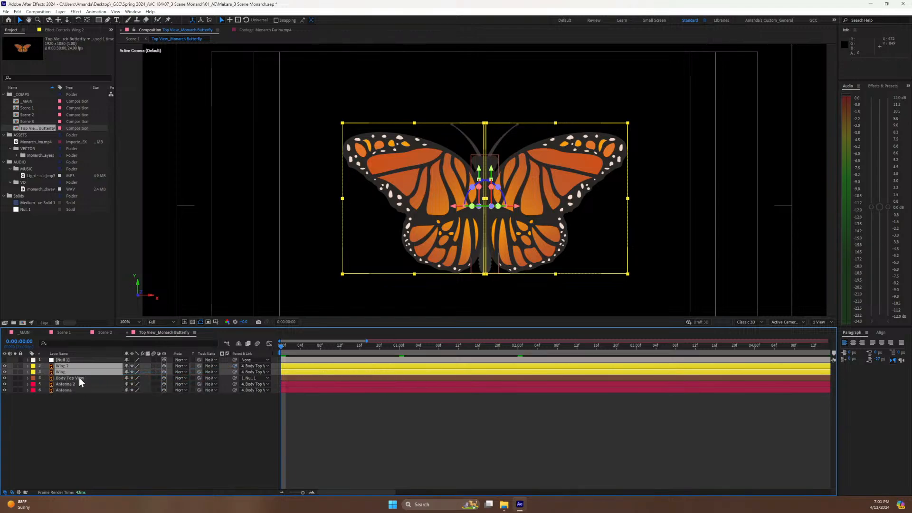
click(140, 421)
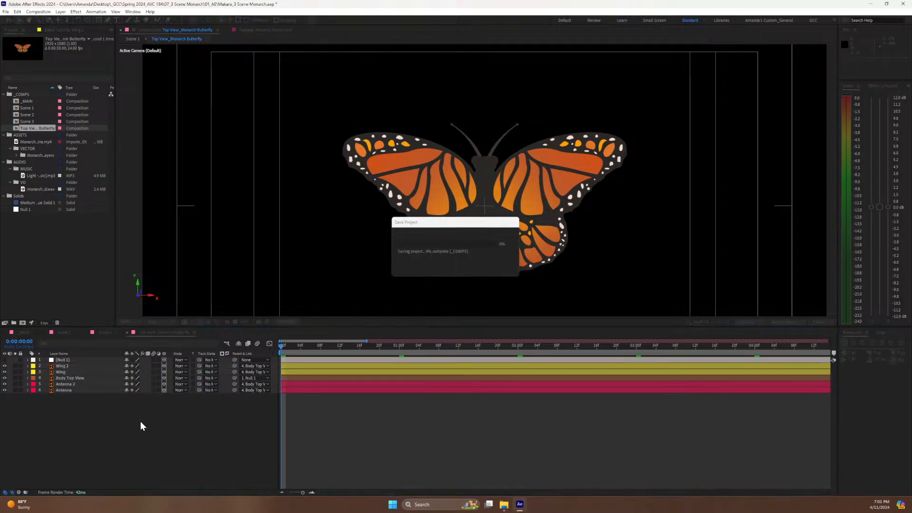
Show the rotation properties of the Antenna 2 and Antenna layers.
click(64, 390)
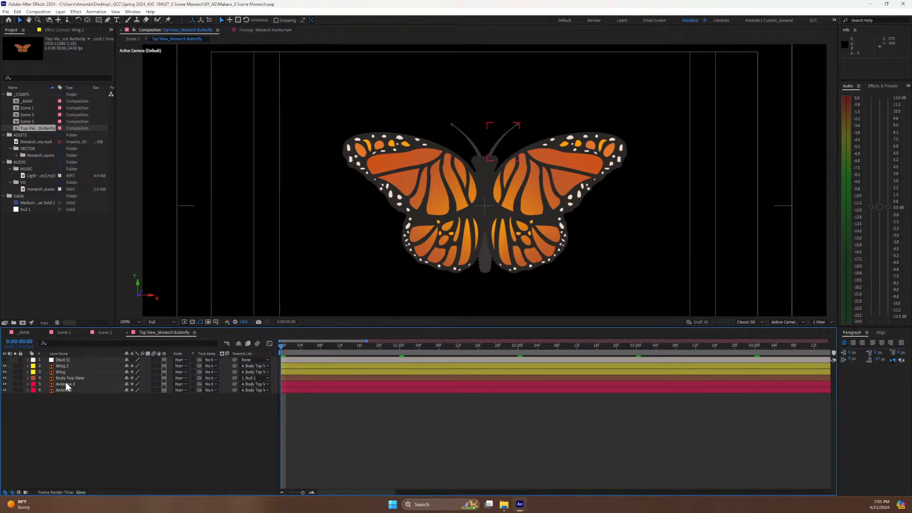
click(67, 385)
shift+click(63, 390)
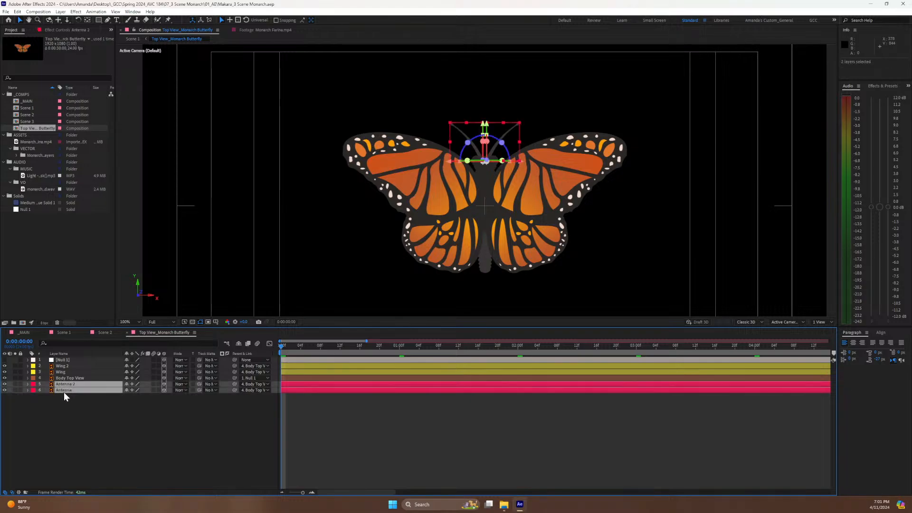
key(r)
click(80, 457)
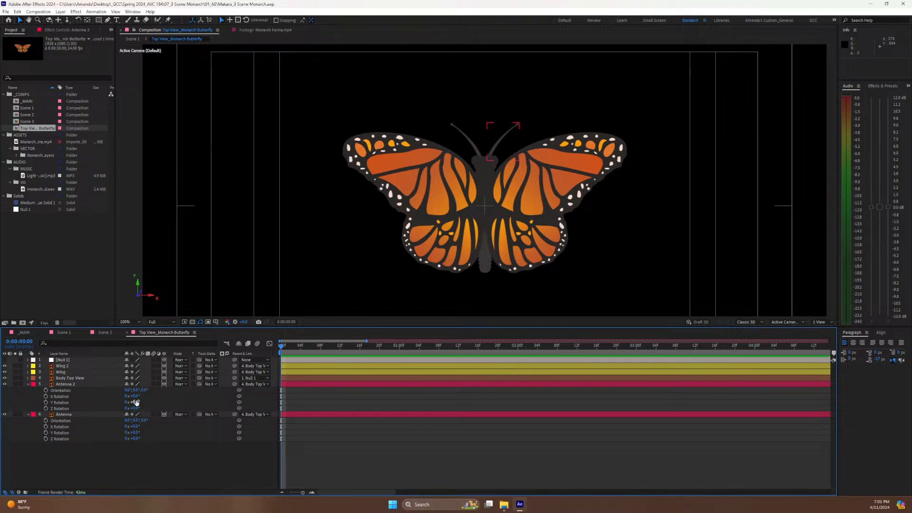
Test the Z Rotation of Antenna 2, undo it, and enable Z Rotation keyframing on both antennas at 0:00:00:00.
click(61, 402)
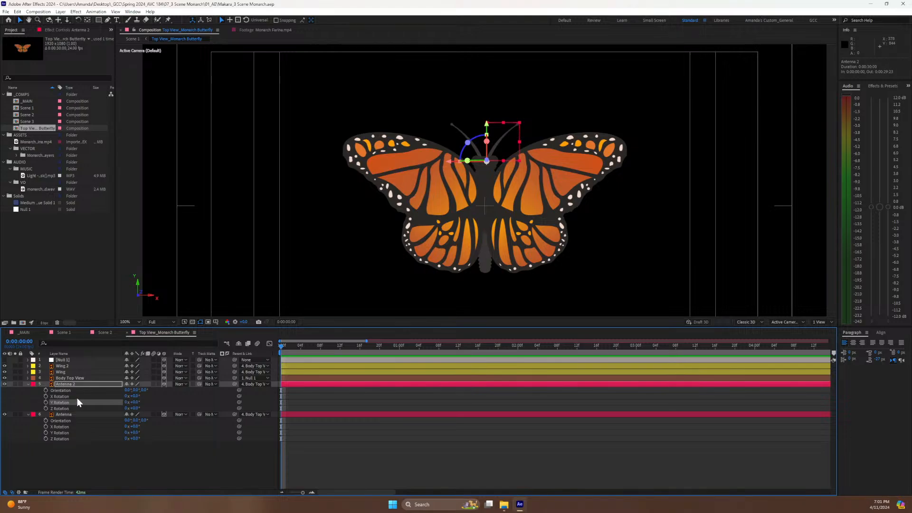
click(62, 408)
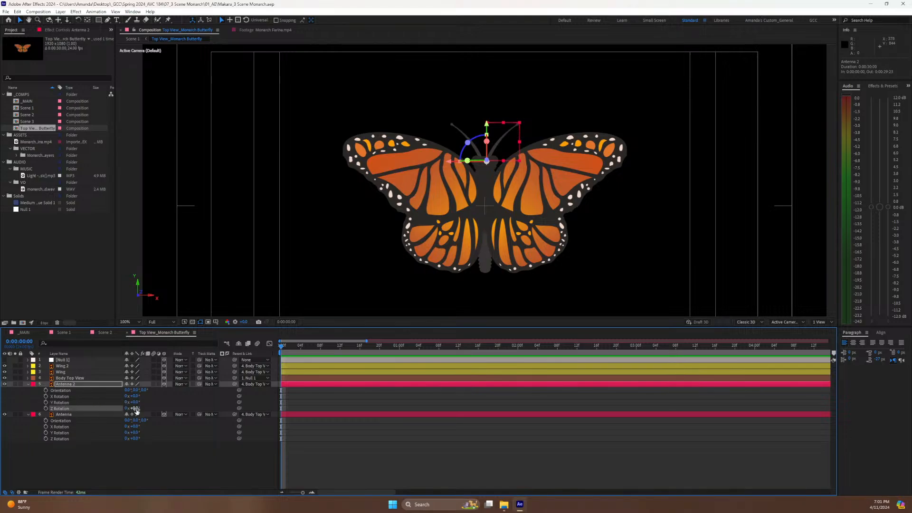
drag(132, 409, 134, 408)
key(ctrl+z)
click(47, 409)
click(46, 439)
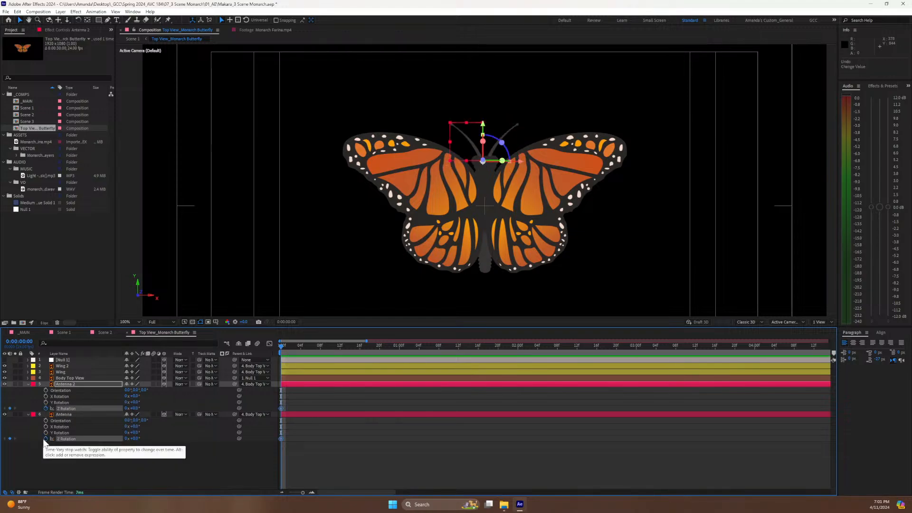
At 0:00:00:18, set the Z Rotation of Antenna to 8° and of Antenna 2 to -8°.
click(298, 349)
drag(298, 349, 357, 382)
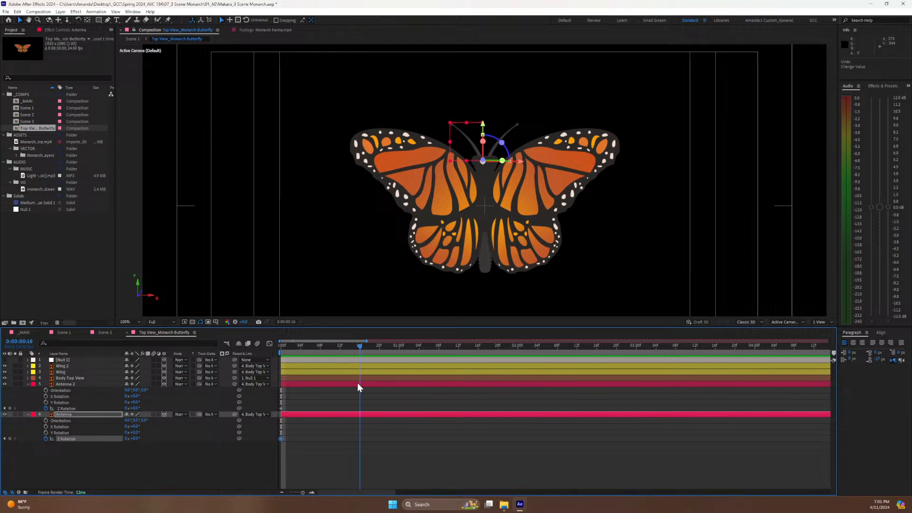
mouse_move(357, 382)
mouse_down()
mouse_move(285, 386)
mouse_move(370, 370)
mouse_up()
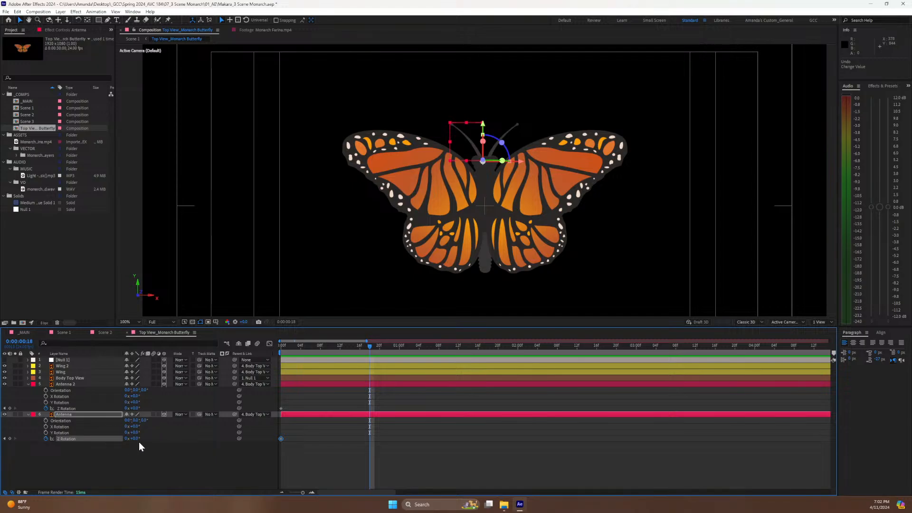
drag(136, 439, 138, 438)
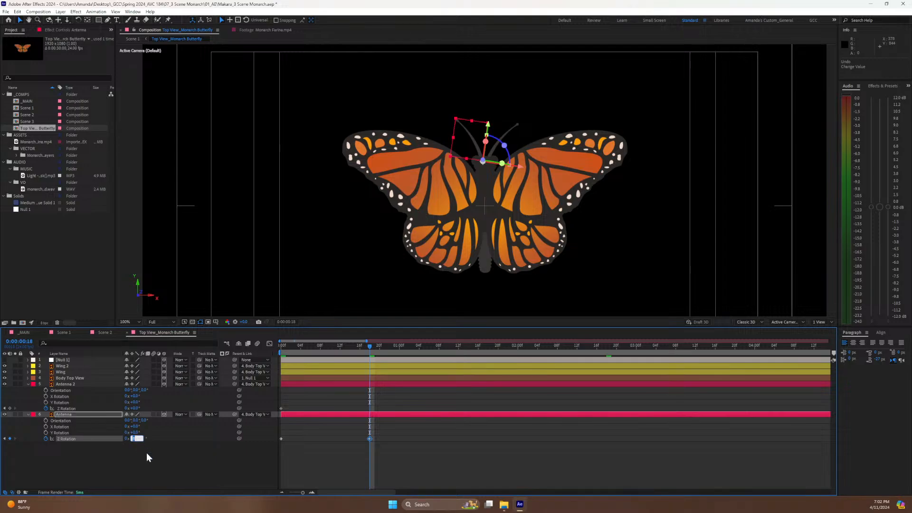
click(145, 455)
click(137, 408)
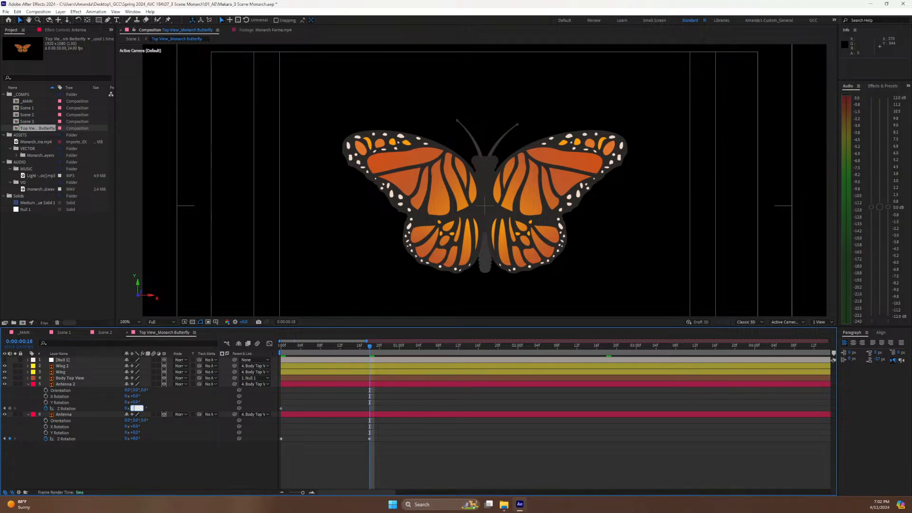
text(-8)
key(Return)
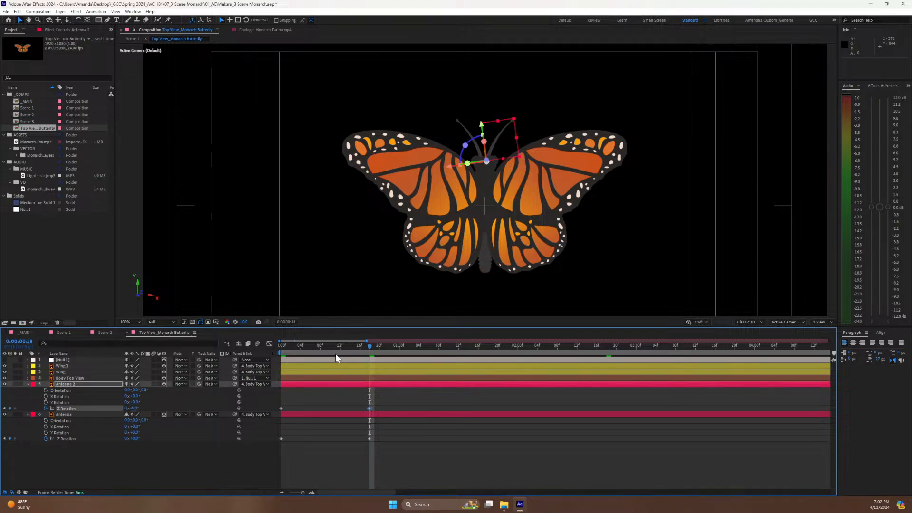
Preview the antenna rotation with the wing flap and scrub through the frames after the second keyframes.
key(space)
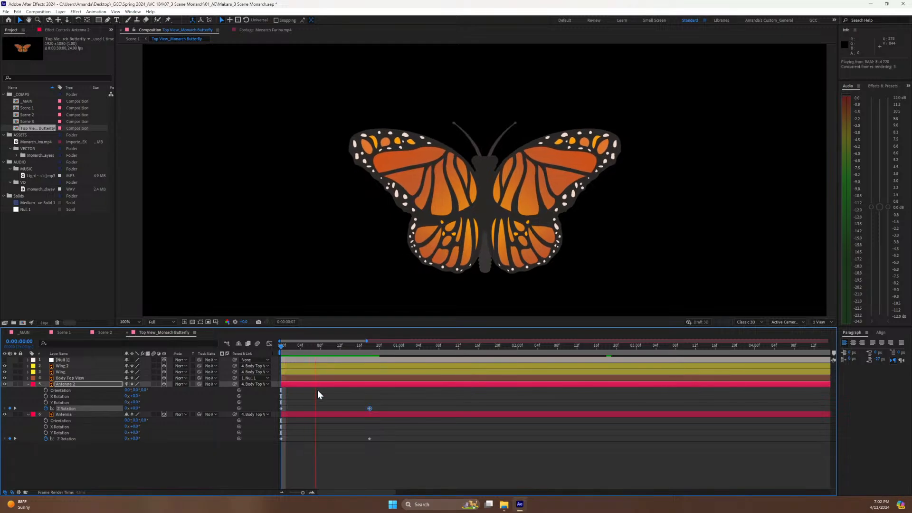
key(space)
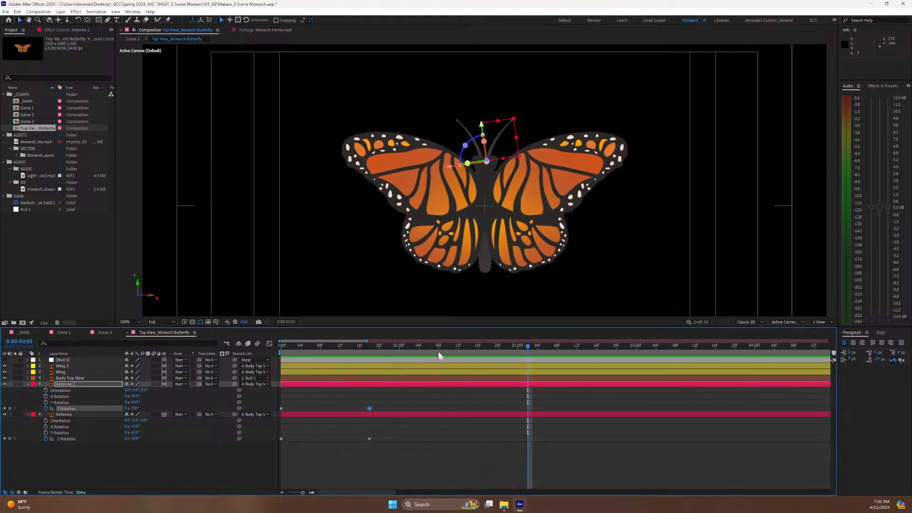
click(451, 347)
drag(451, 346, 505, 359)
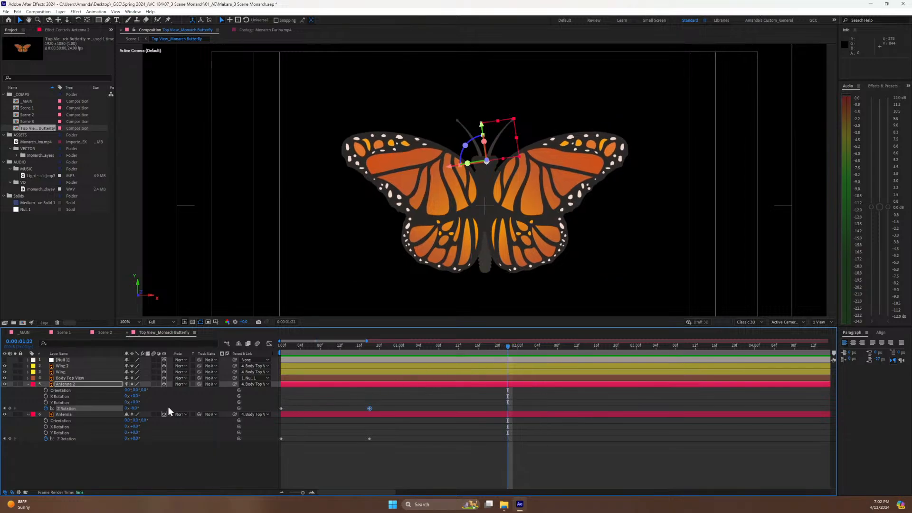
click(138, 408)
click(132, 409)
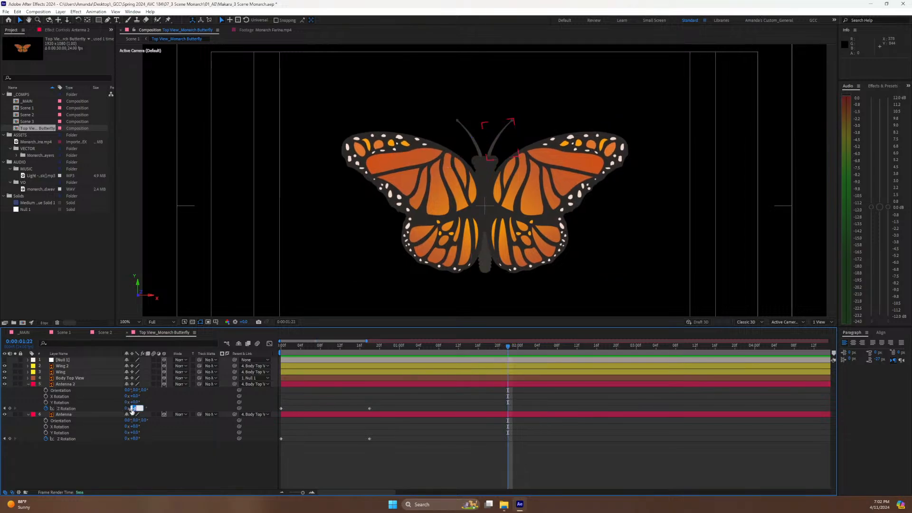
Copy the first Z Rotation keyframes of Antenna and Antenna 2 to 0:00:01:14 on their own layers.
drag(420, 349, 469, 346)
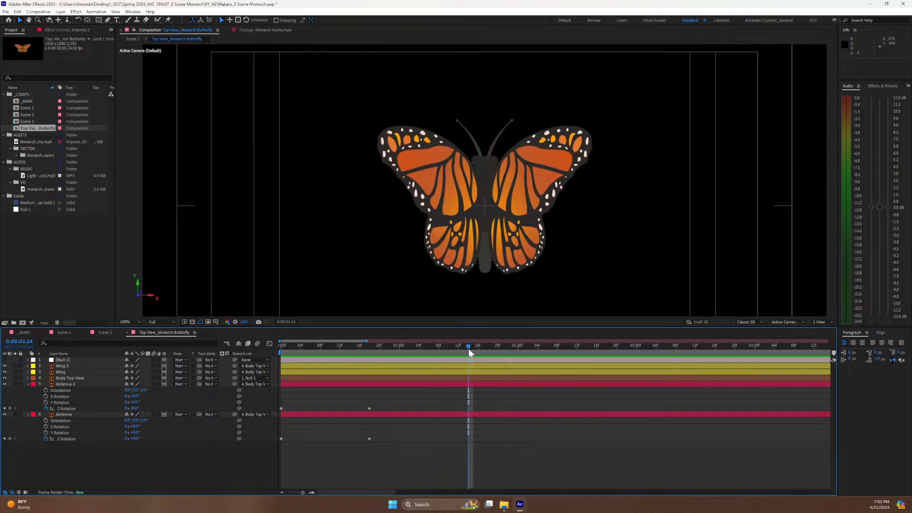
drag(297, 454, 268, 436)
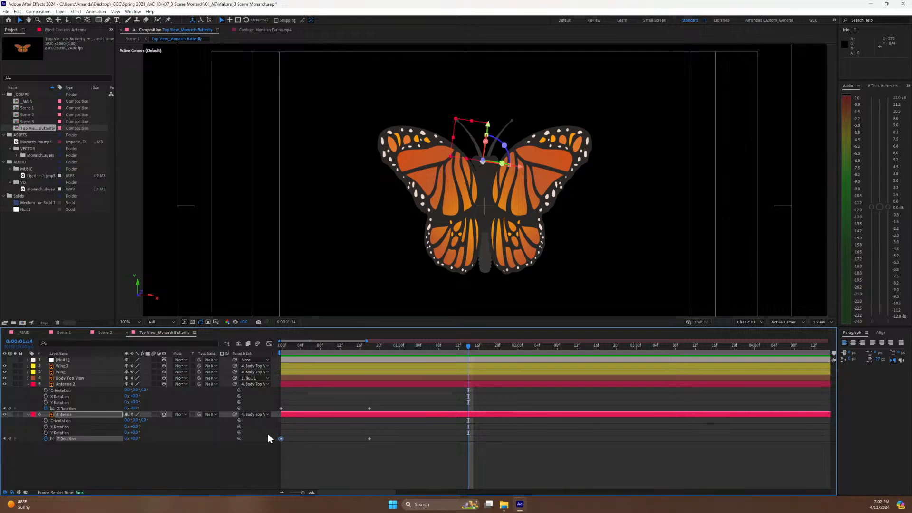
drag(295, 407, 270, 414)
key(ctrl+c)
key(ctrl+v)
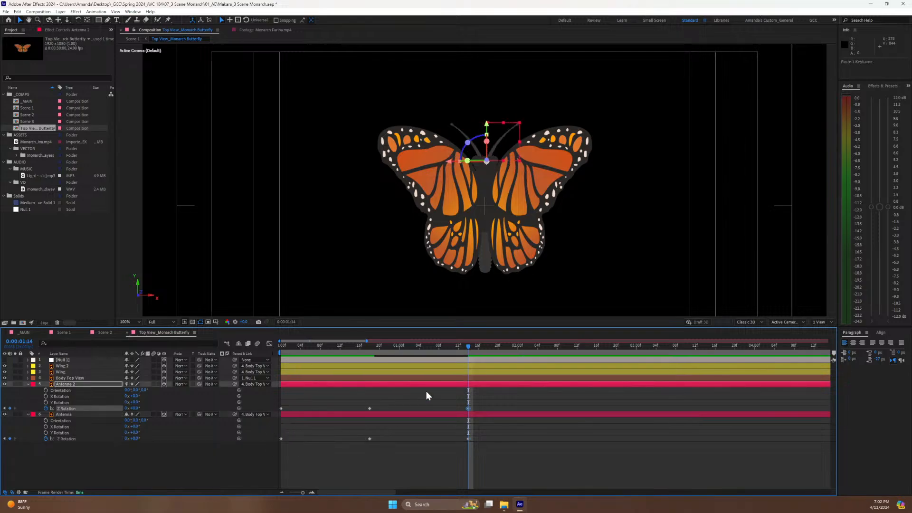
At 0:00:02:18, set the Z Rotation of Antenna to -6° and of Antenna 2 to 6°.
drag(483, 344, 606, 350)
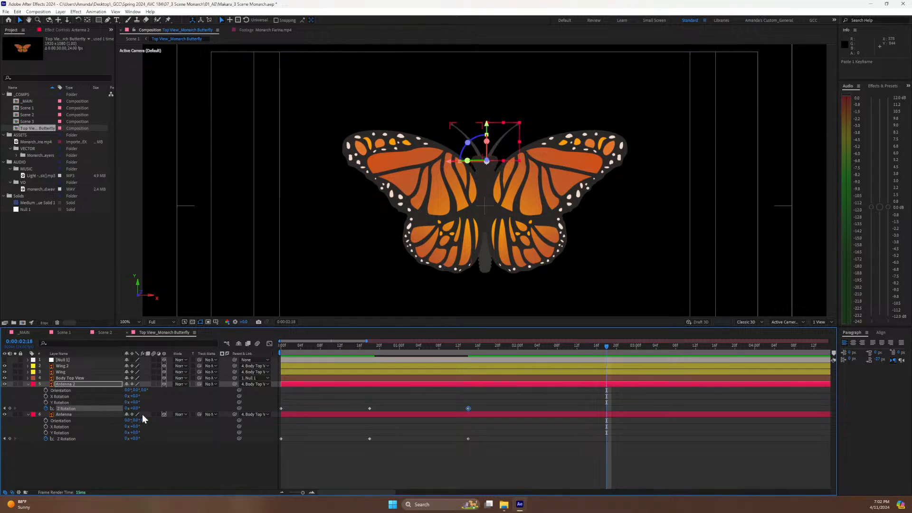
drag(134, 440, 133, 440)
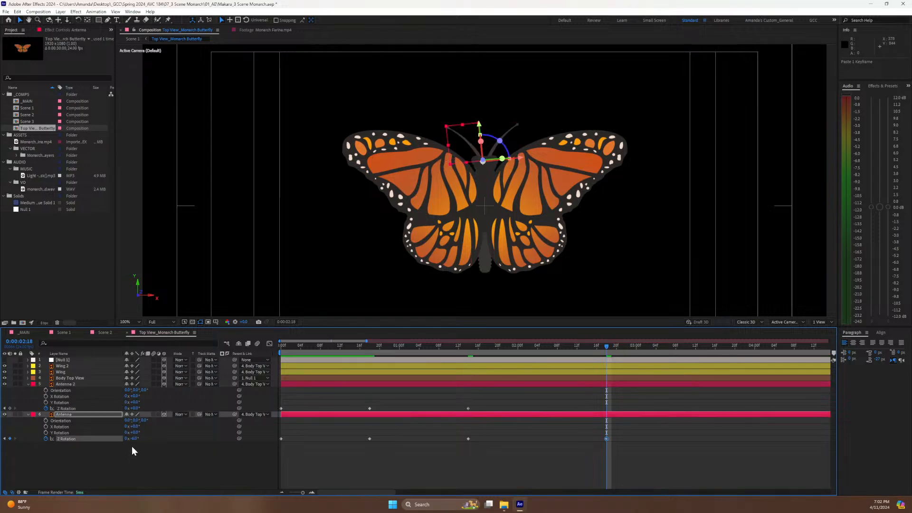
click(135, 409)
text(6)
key(Return)
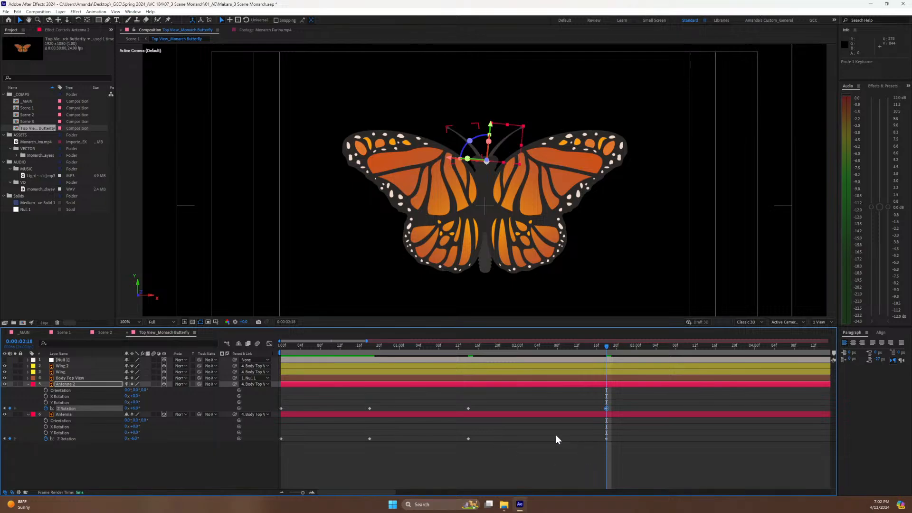
drag(614, 449, 591, 397)
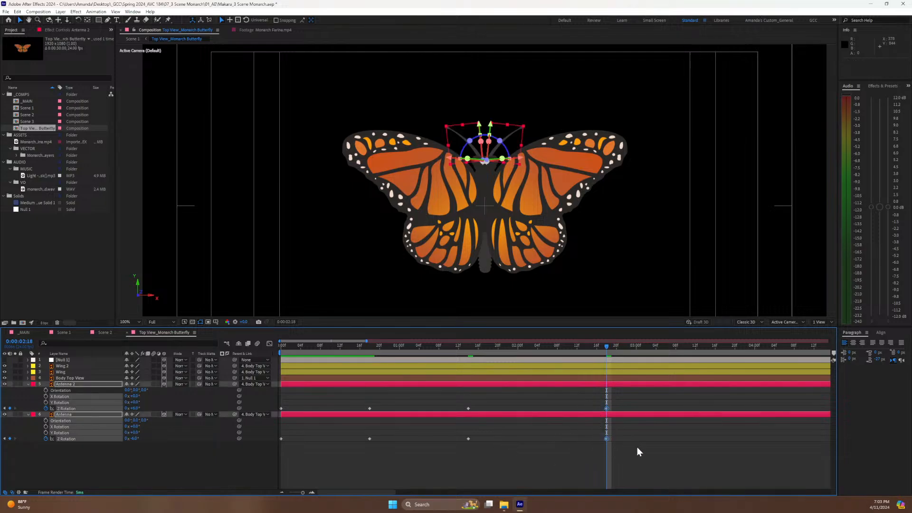
click(638, 449)
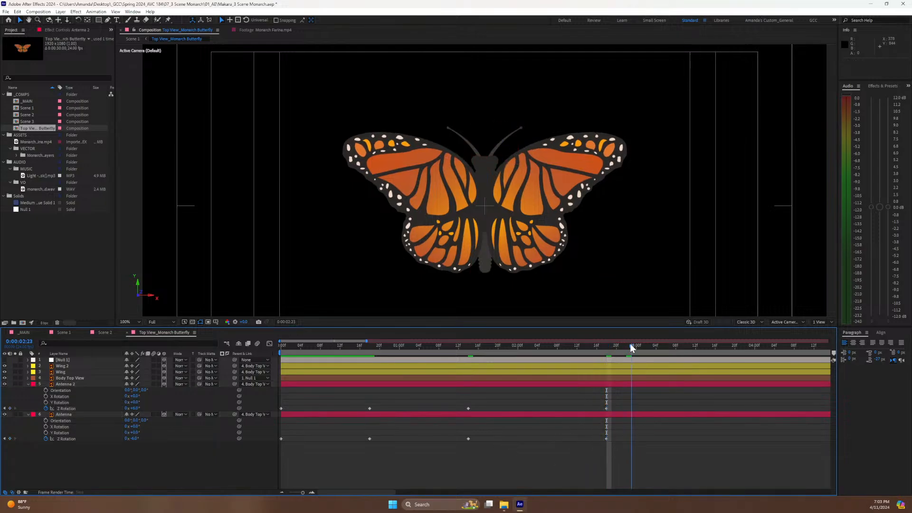
Copy the starting Z Rotation keyframes of both antennas to 0:00:04:00 so they return to rest.
drag(629, 347, 755, 349)
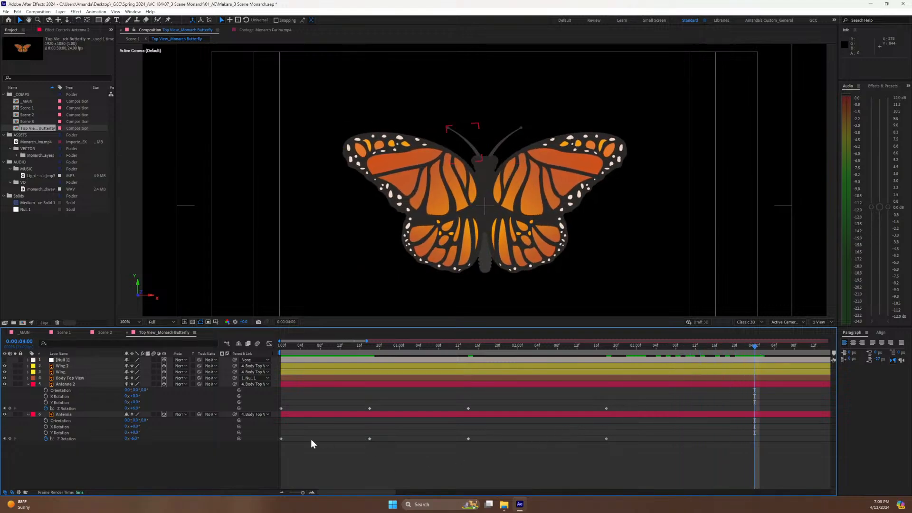
drag(290, 443, 267, 434)
key(ctrl+c)
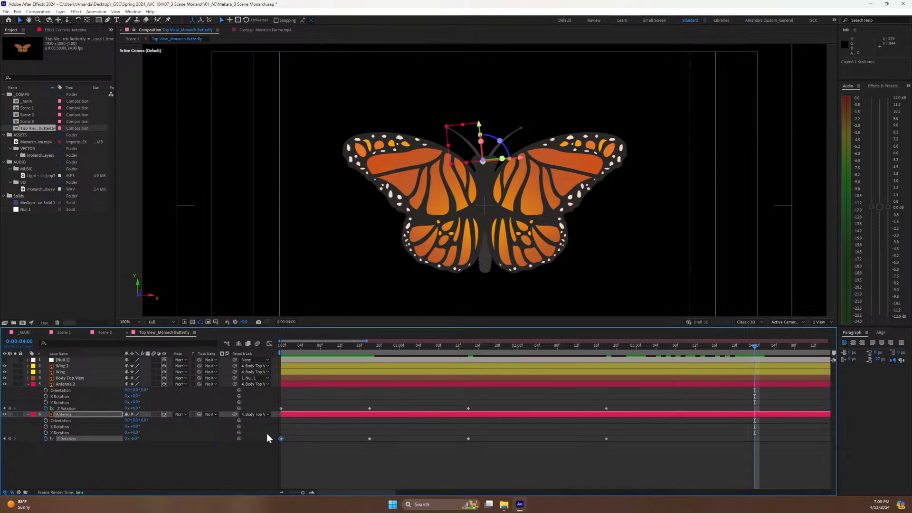
key(ctrl+v)
drag(302, 404, 265, 414)
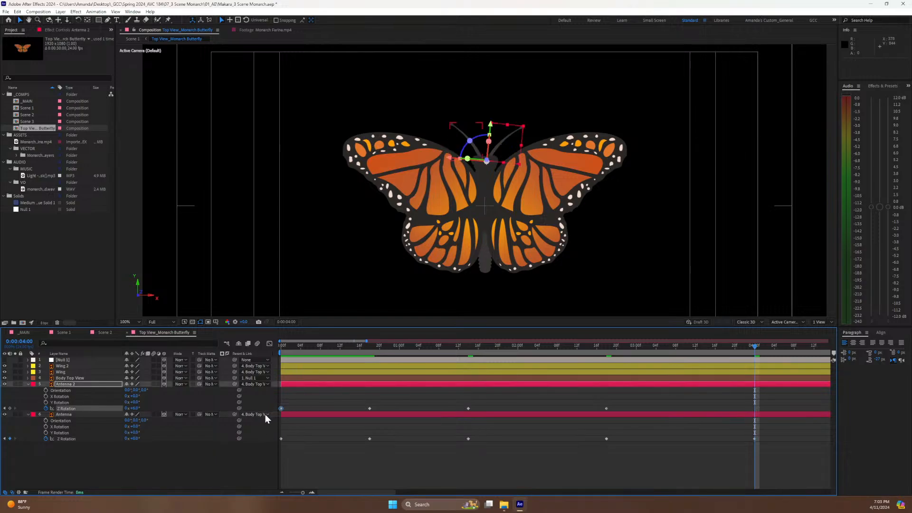
key(ctrl+c)
key(ctrl+v)
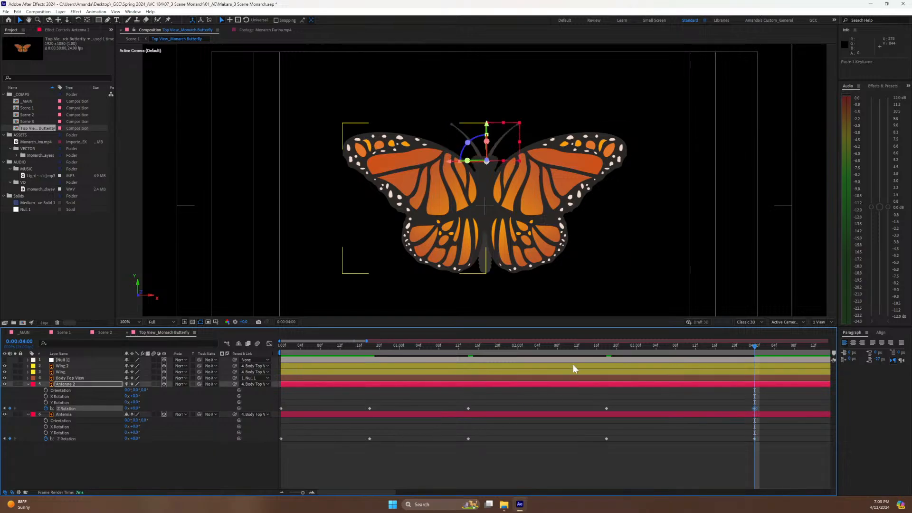
Preview the full antenna motion from the start of the composition.
drag(597, 347, 394, 380)
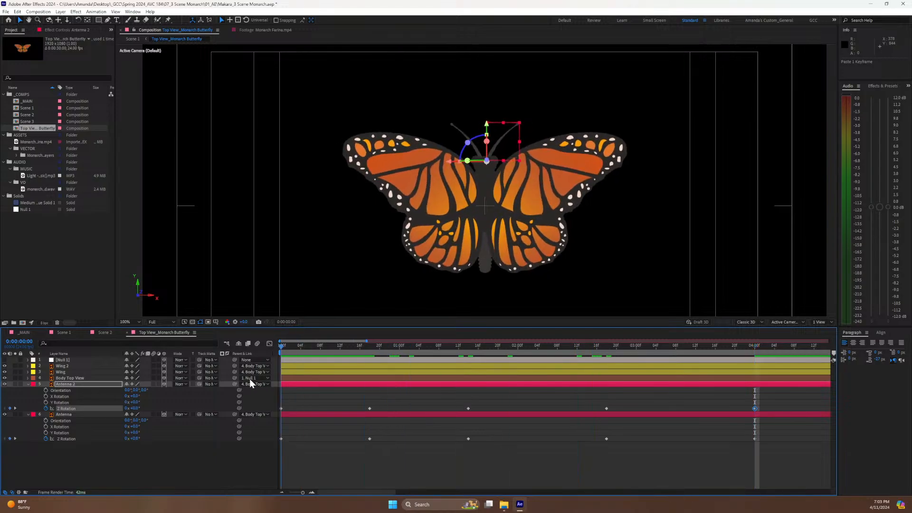
key(space)
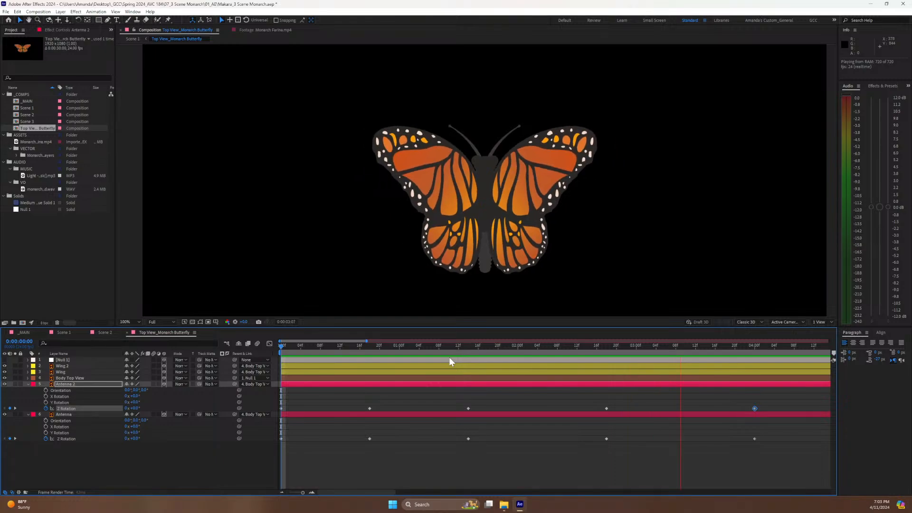
key(space)
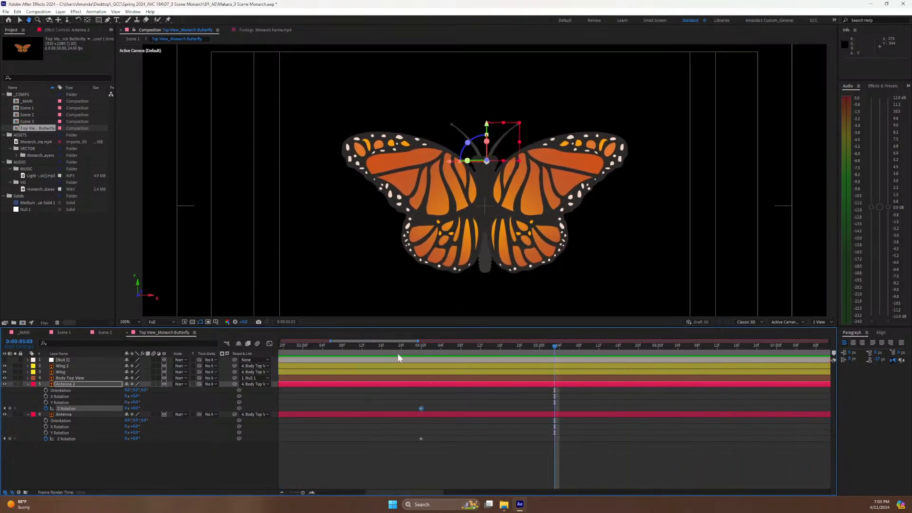
Duplicate the 0:00:01:14 Z Rotation keyframes of Antenna and Antenna 2 at 0:00:02:04 to hold the rest pose.
drag(404, 347, 538, 402)
drag(488, 451, 449, 436)
key(ctrl+c)
key(ctrl+v)
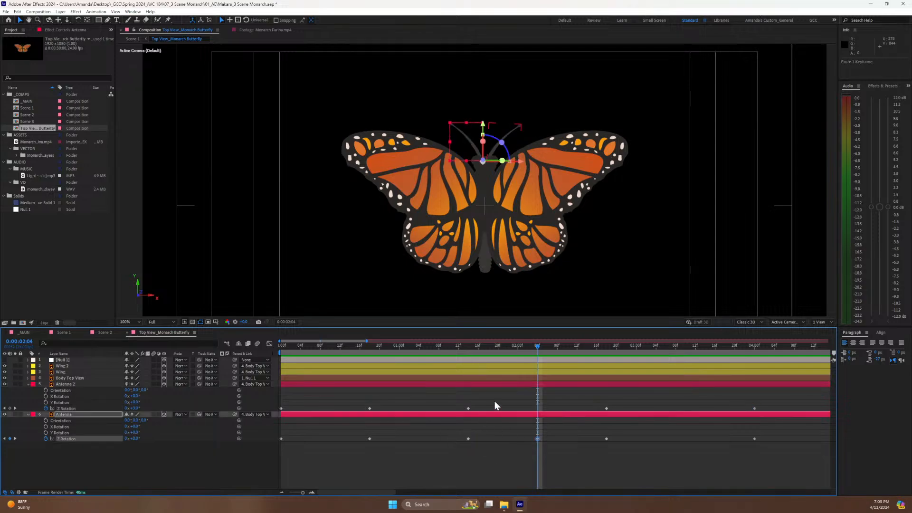
drag(494, 401, 455, 413)
key(ctrl+c)
key(ctrl+v)
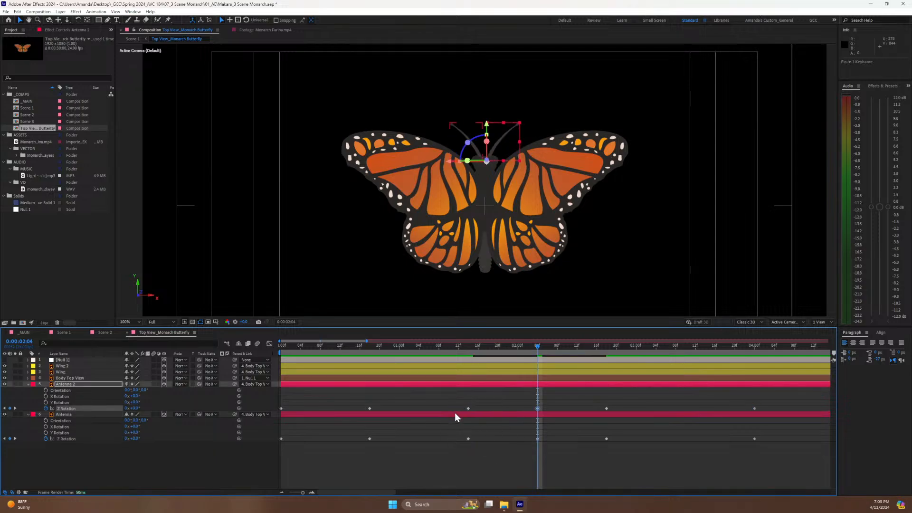
Move both antennas' 0:00:01:14 Z Rotation keyframes back to 0:00:01:08 to lengthen the hold, and scrub to check the motion.
click(508, 346)
drag(451, 405, 543, 449)
key(ctrl+shift+a)
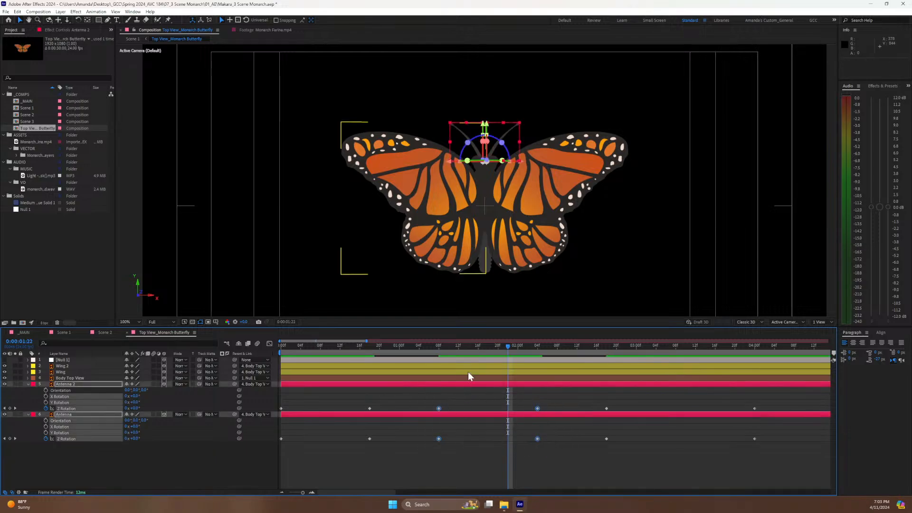
drag(502, 344, 483, 383)
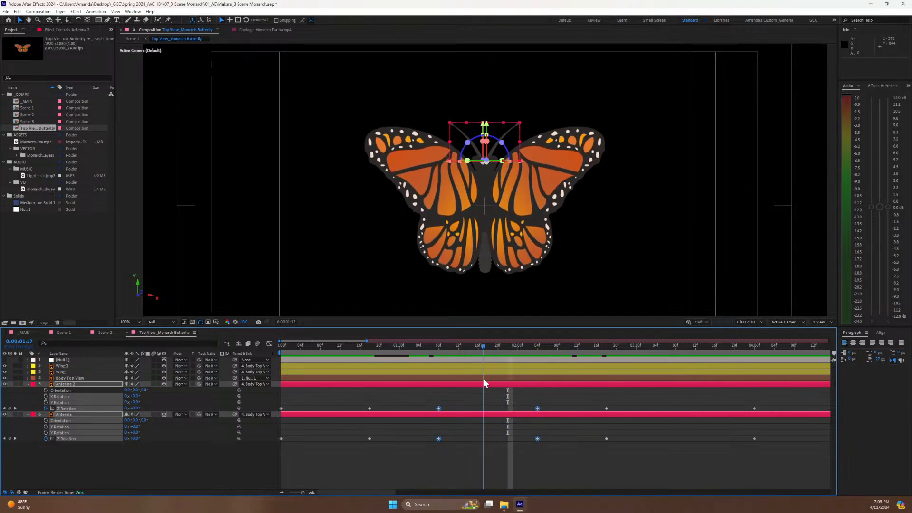
key(space)
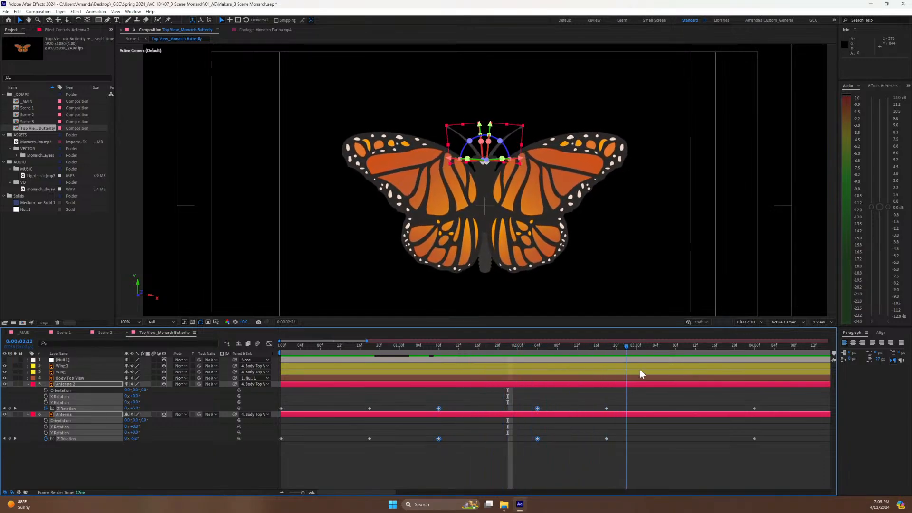
Scrub between 0:00:01:08 and 0:00:02:04 to check the antennas' hold, and deselect the Z Rotation keyframes.
drag(665, 362, 459, 416)
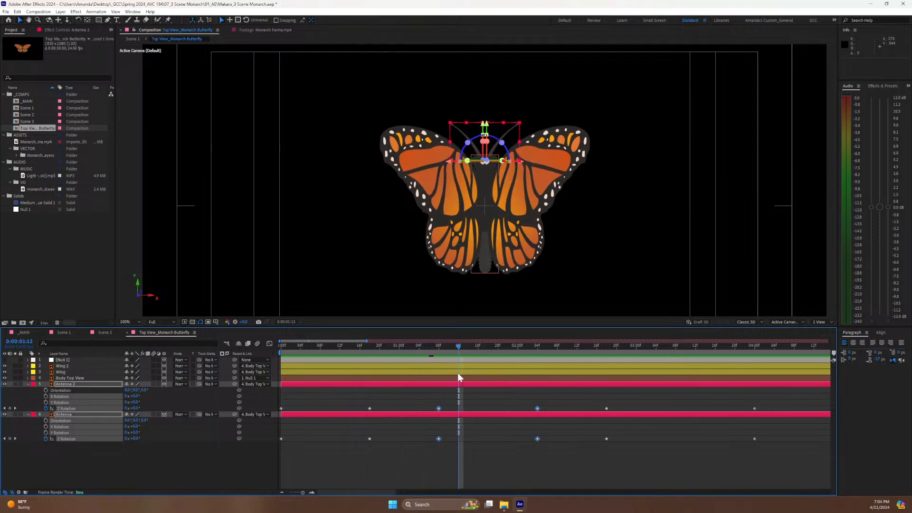
click(440, 346)
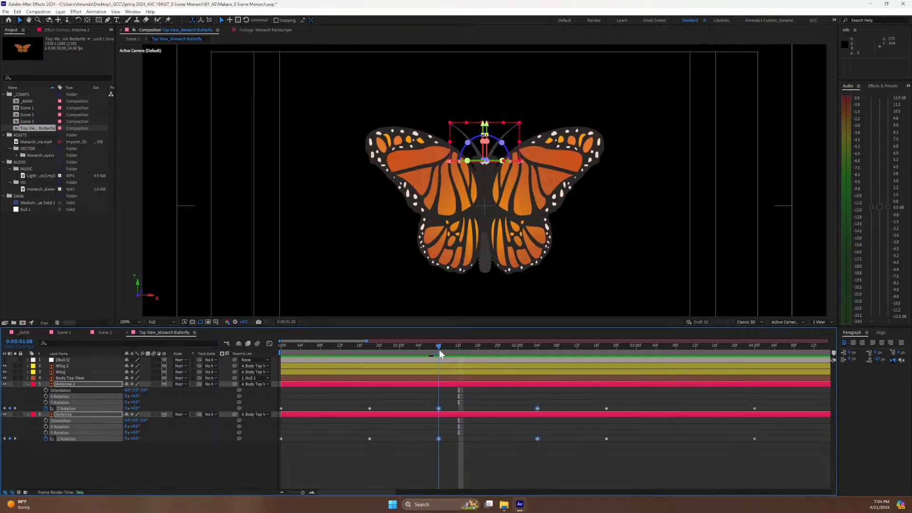
drag(439, 349, 537, 361)
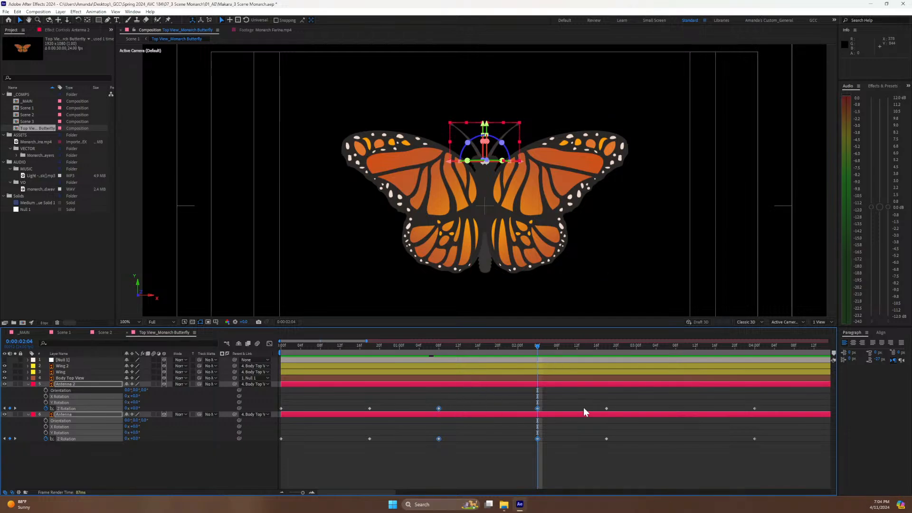
click(578, 455)
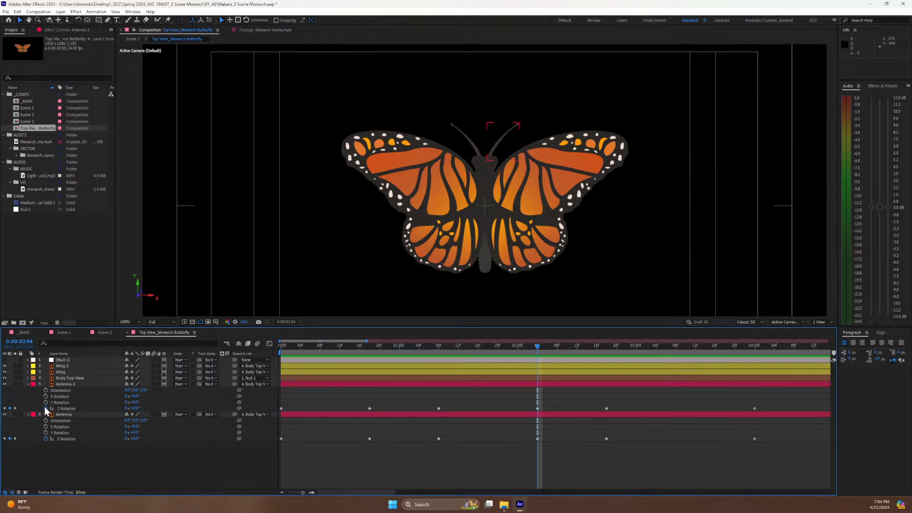
Copy only the expression from the Wing layer's Y Rotation and paste it onto the Z Rotation of Antenna 2 and Antenna.
click(62, 372)
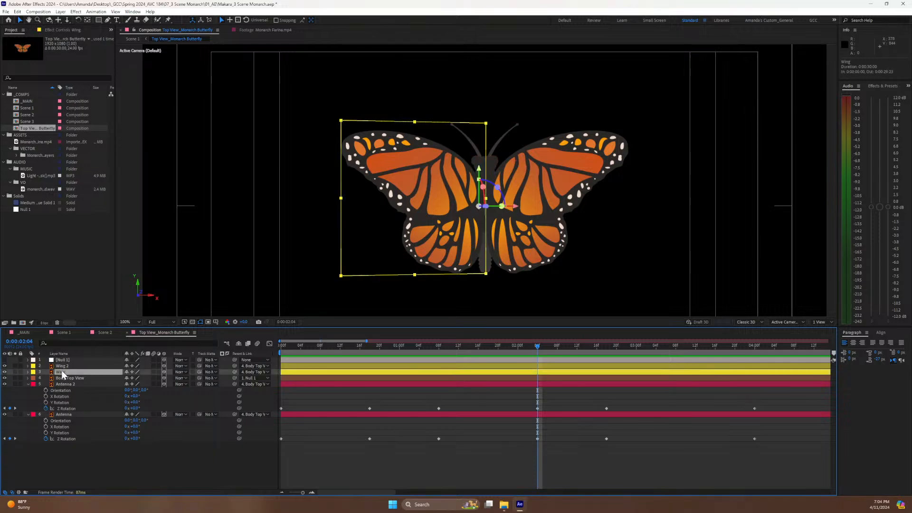
key(r)
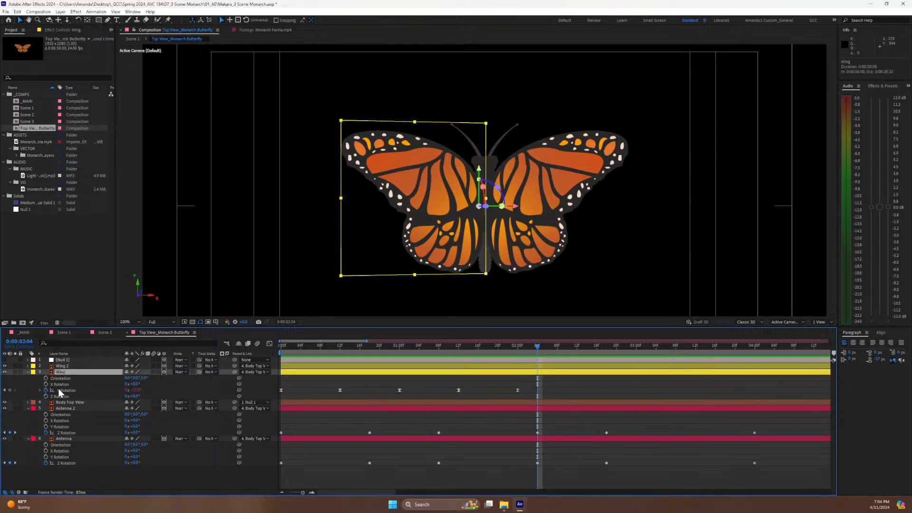
click(58, 388)
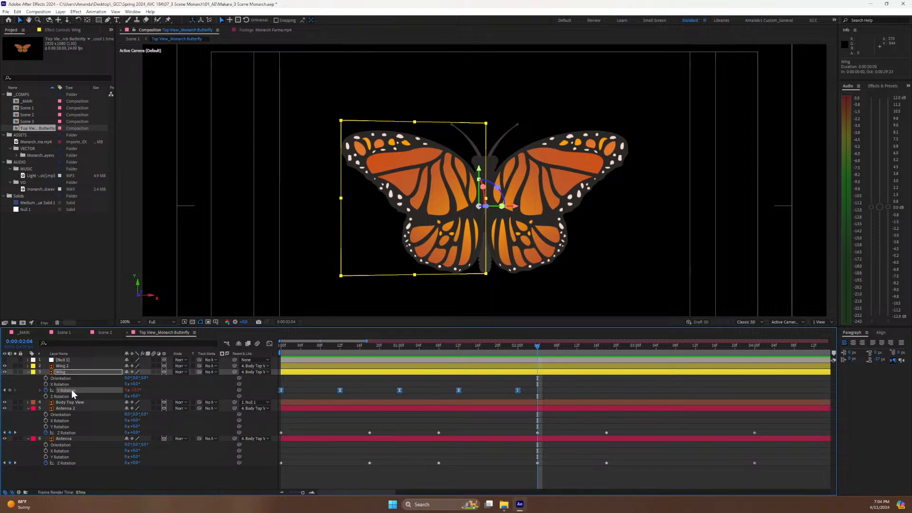
right_click(71, 392)
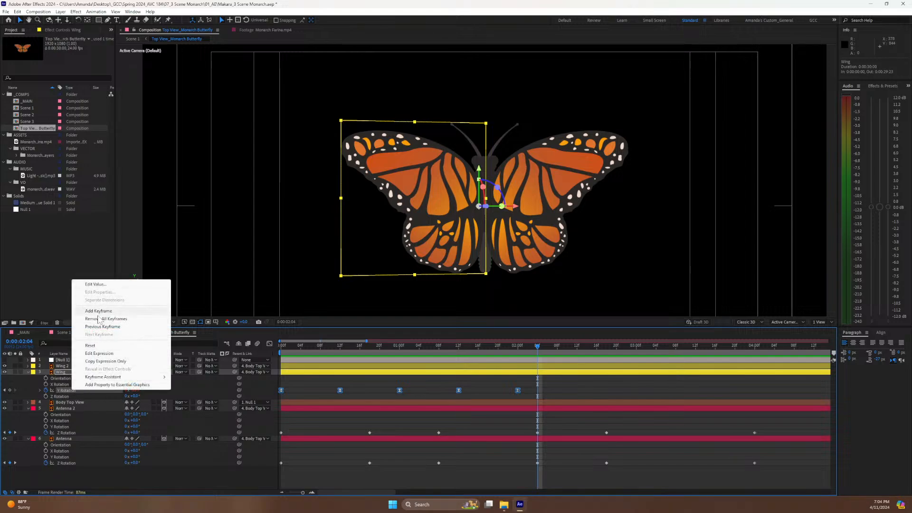
click(105, 362)
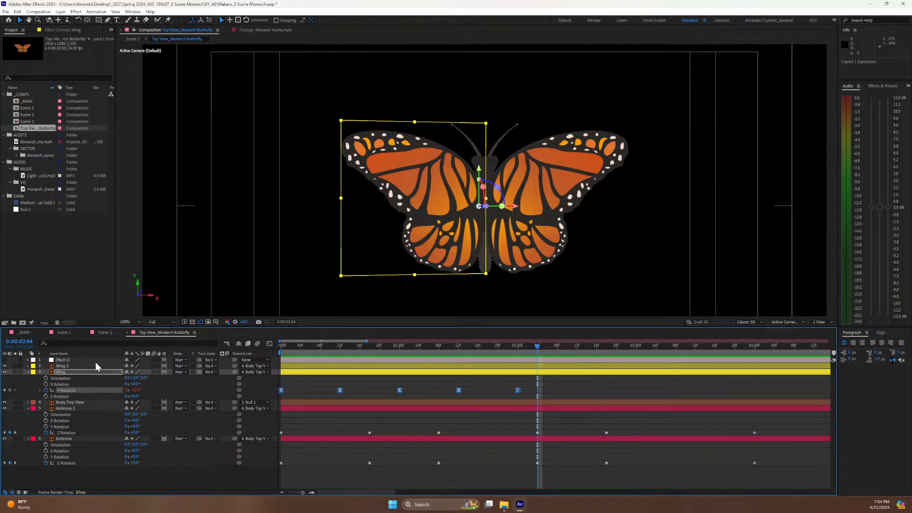
click(63, 430)
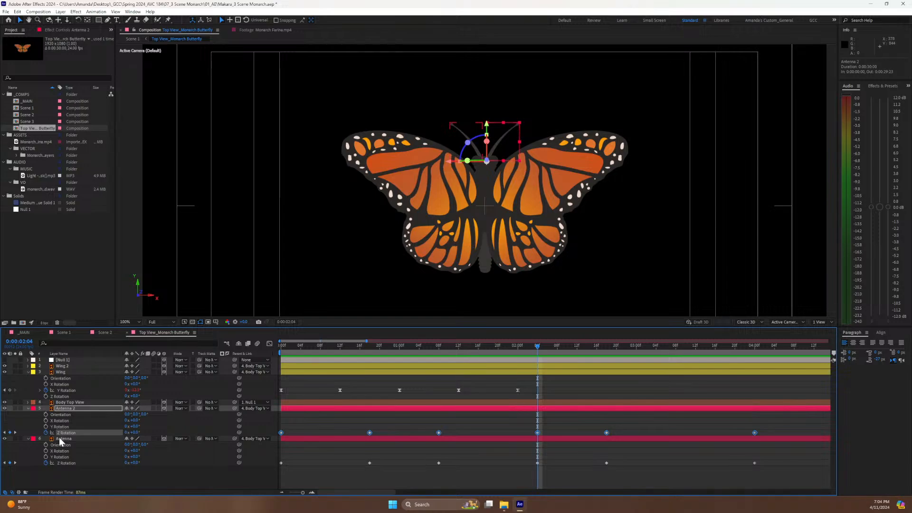
click(71, 464)
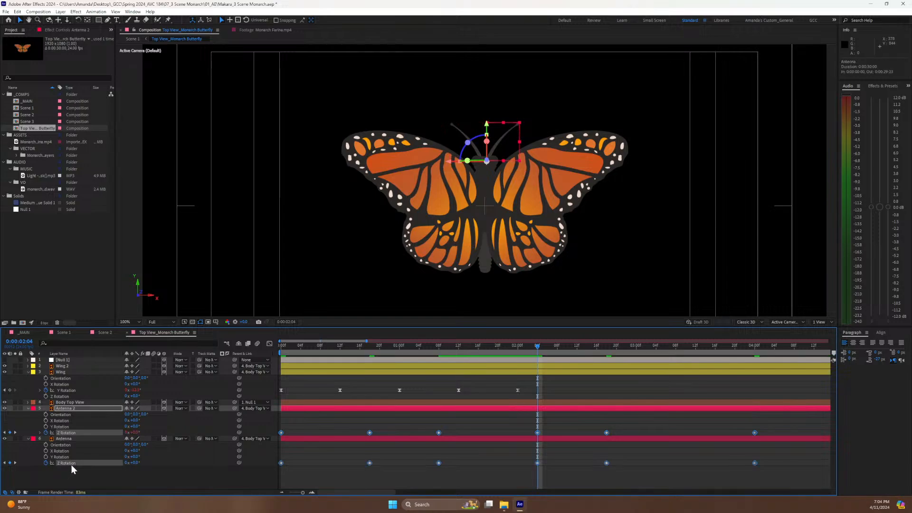
key(ctrl+v)
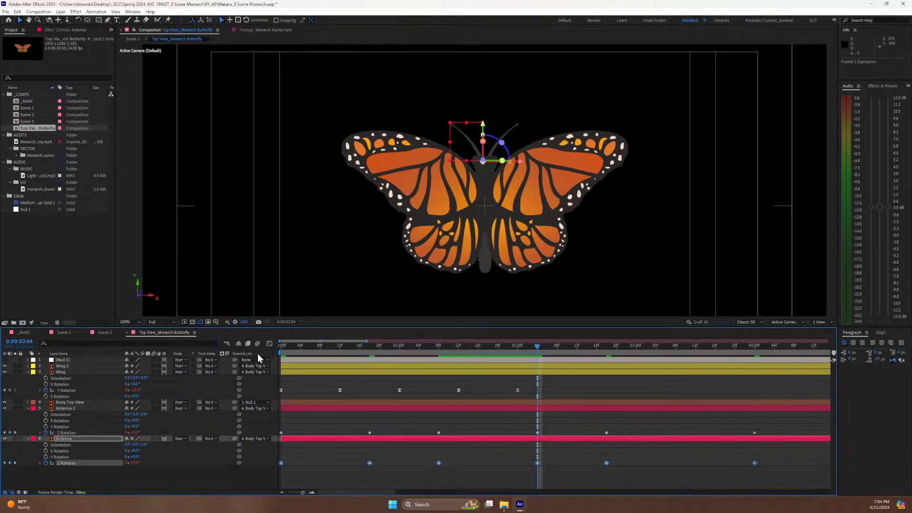
Preview the looping antenna rotation from the start of the composition and return to the first frame.
key(Home)
key(space)
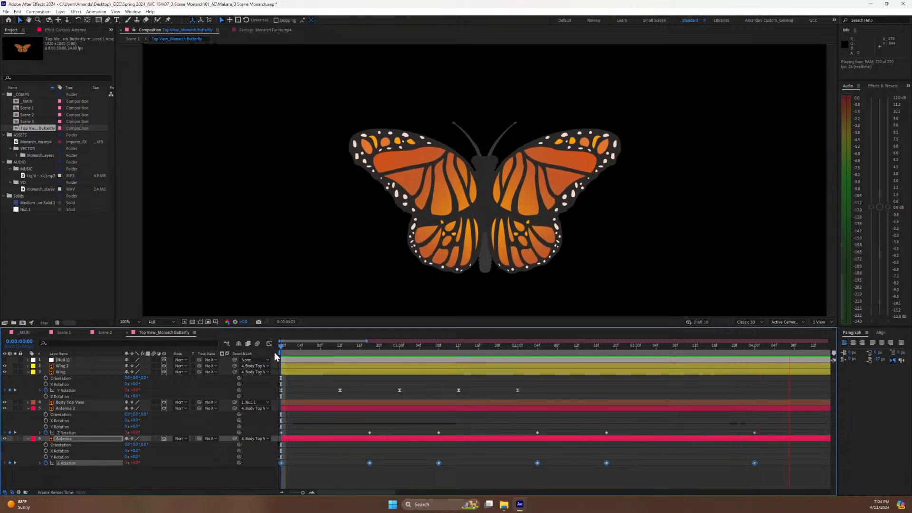
key(space)
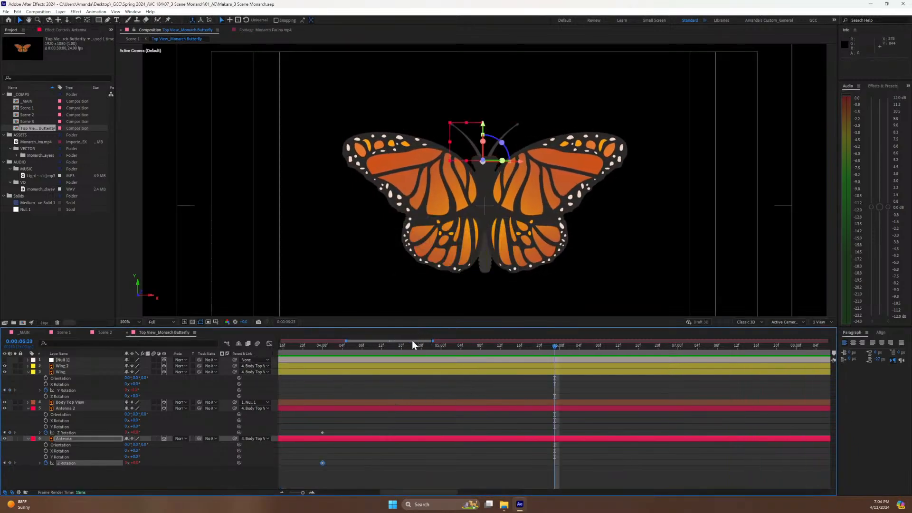
click(399, 349)
drag(398, 350, 189, 370)
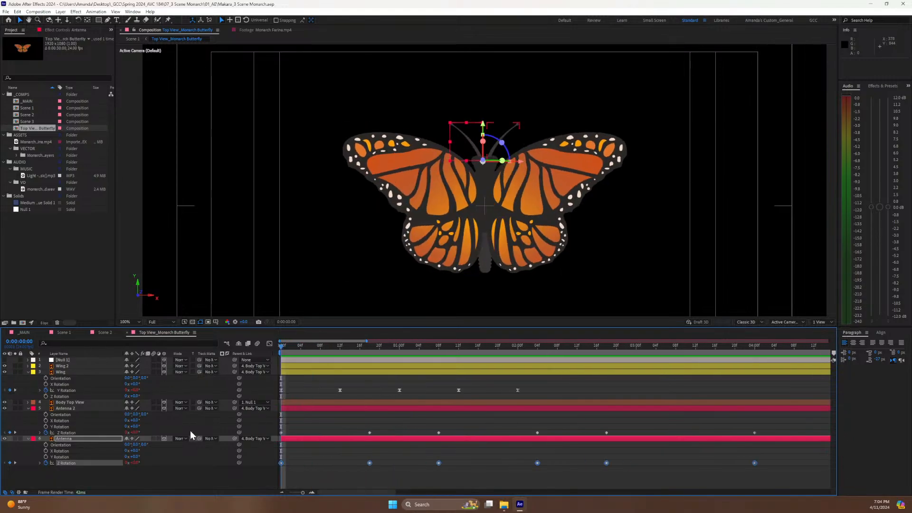
Apply Easy Ease to all Z Rotation keyframes of both antennas and display their curves in the Graph Editor.
drag(787, 475, 262, 422)
key(F9)
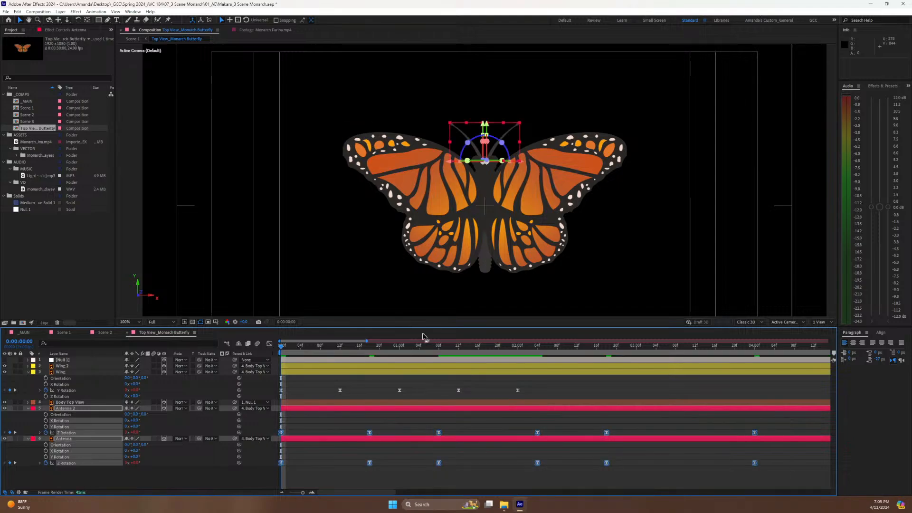
click(271, 343)
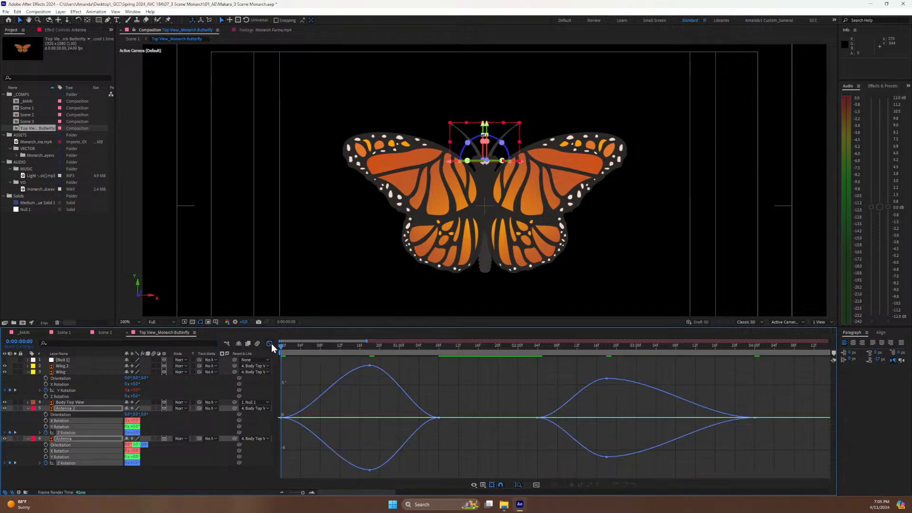
click(234, 474)
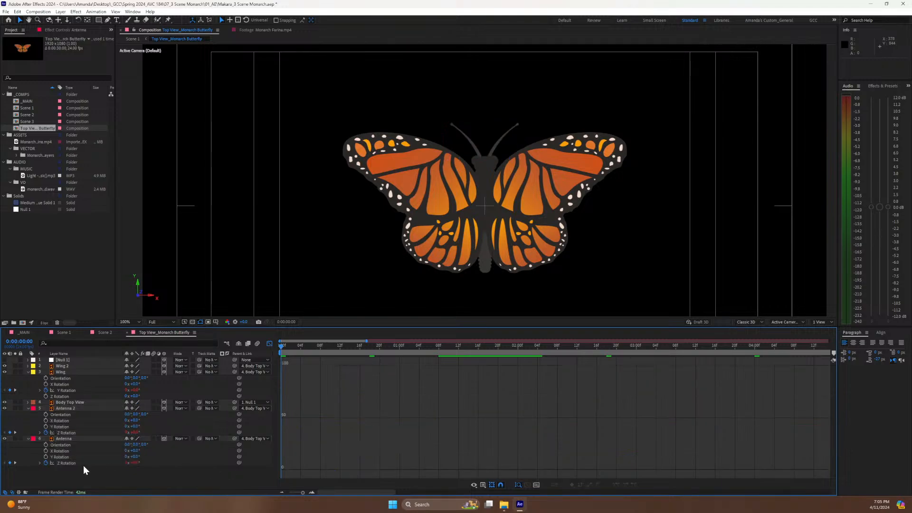
Lengthen the easing handles on both sides of Antenna 2's Z Rotation keyframes at 0:00:00:18 and 0:00:02:18.
click(59, 431)
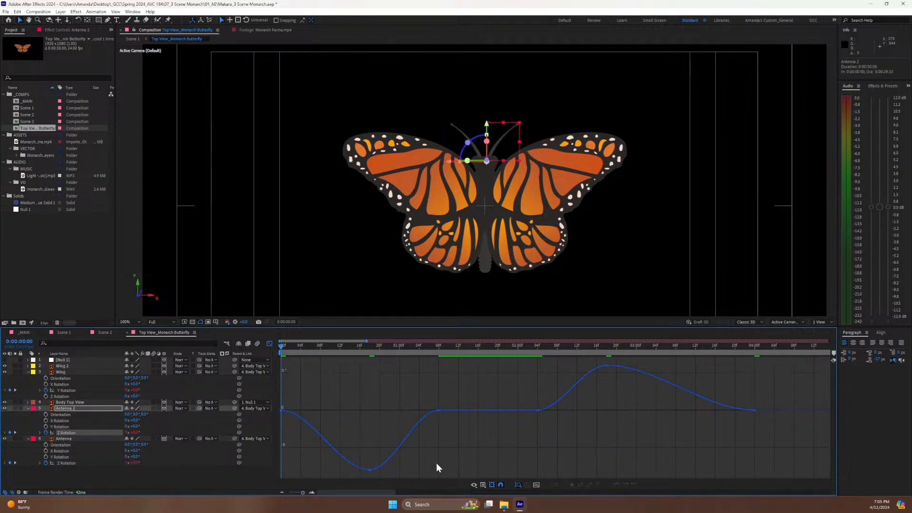
drag(421, 394, 452, 401)
drag(406, 474, 319, 470)
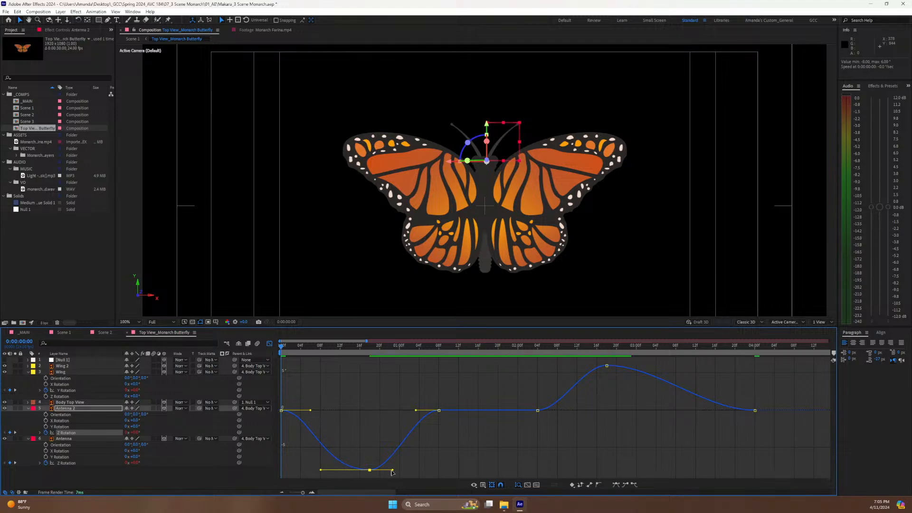
drag(393, 470, 411, 470)
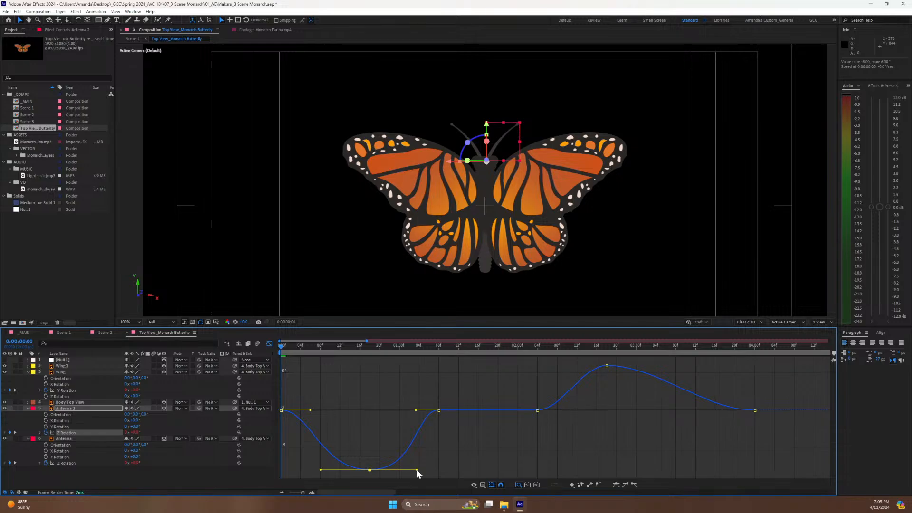
drag(629, 386, 558, 366)
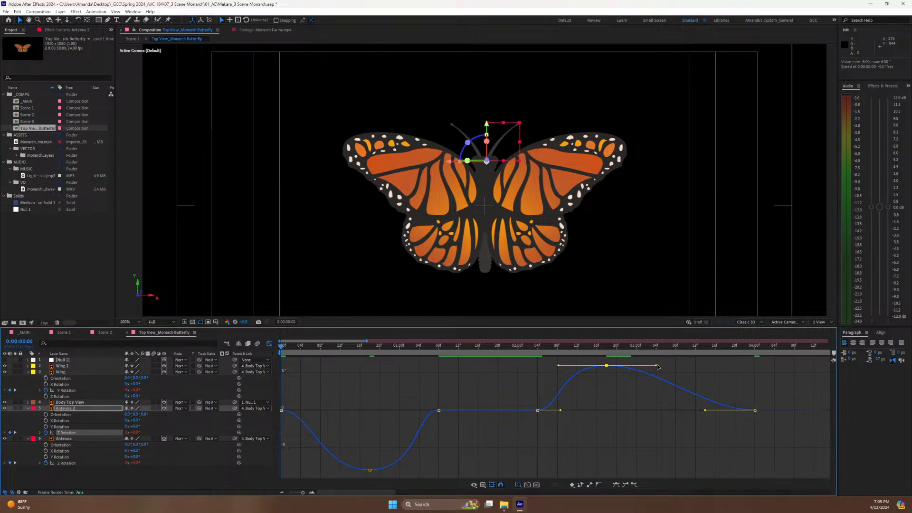
drag(658, 365, 676, 365)
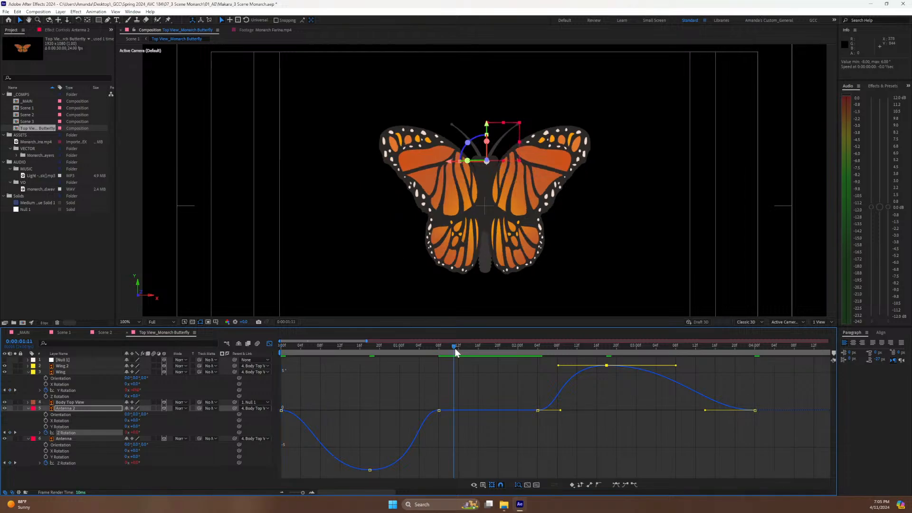
Preview the animation to compare Antenna 2's adjusted easing with the other antenna.
click(446, 424)
key(space)
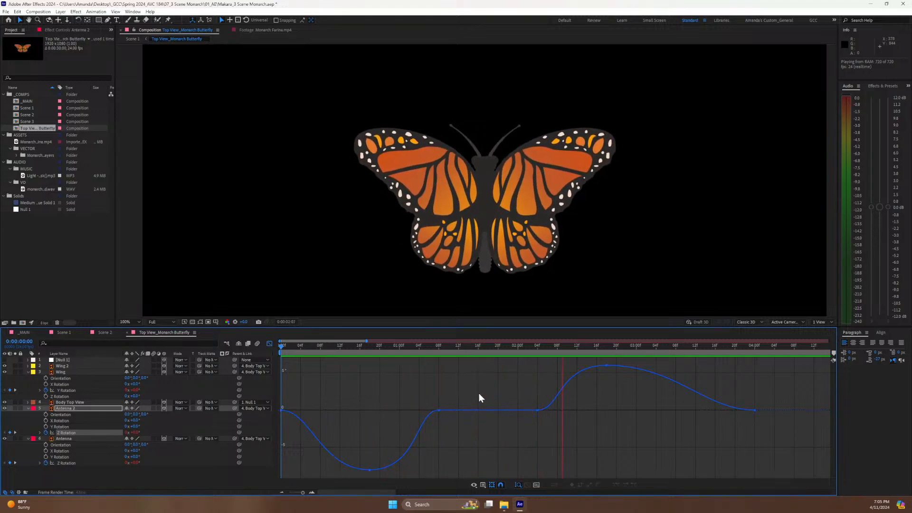
key(space)
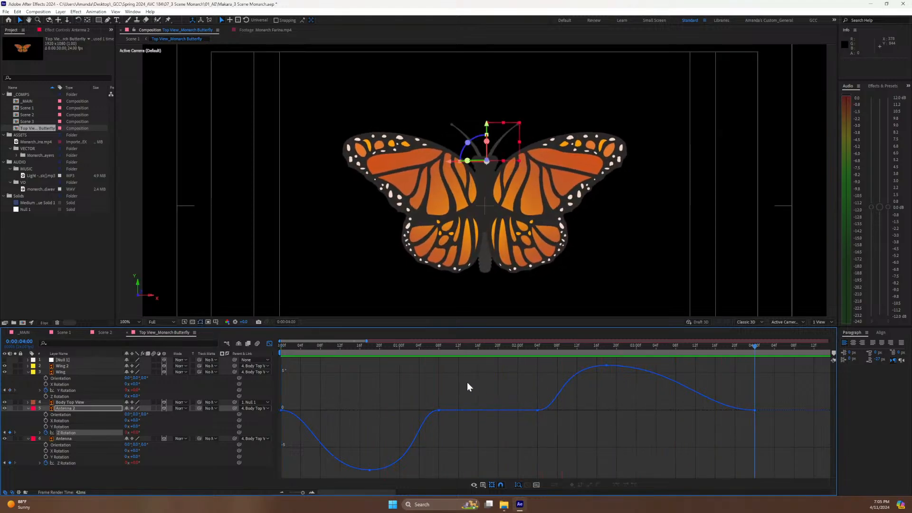
Lengthen the handles of the Antenna layer's Z Rotation keyframes at 0:00:00:18 and 0:00:02:18 to mirror Antenna 2's easing.
click(73, 463)
drag(418, 370, 322, 367)
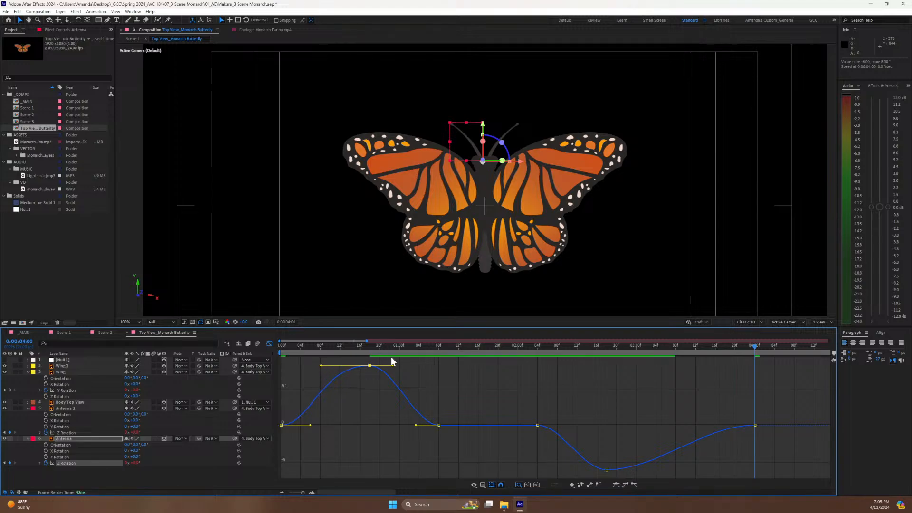
drag(397, 365, 419, 366)
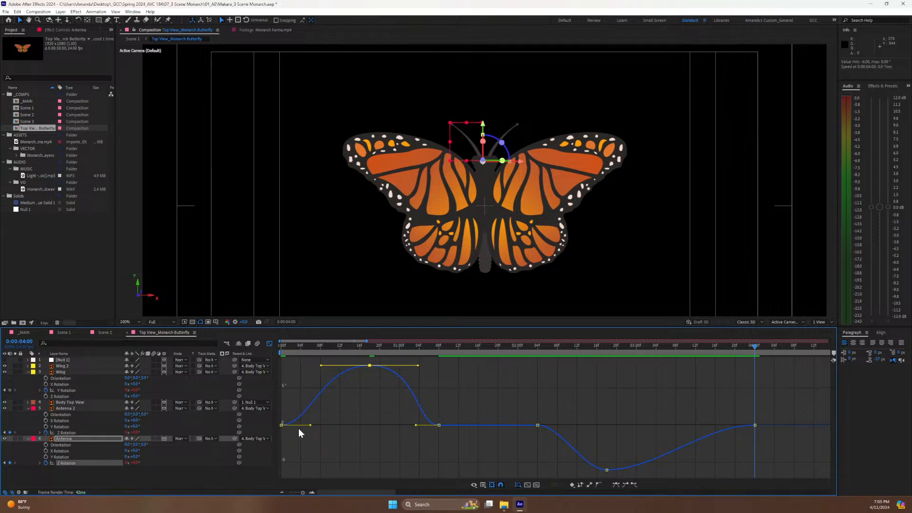
drag(603, 430, 620, 480)
click(582, 474)
drag(629, 475, 555, 470)
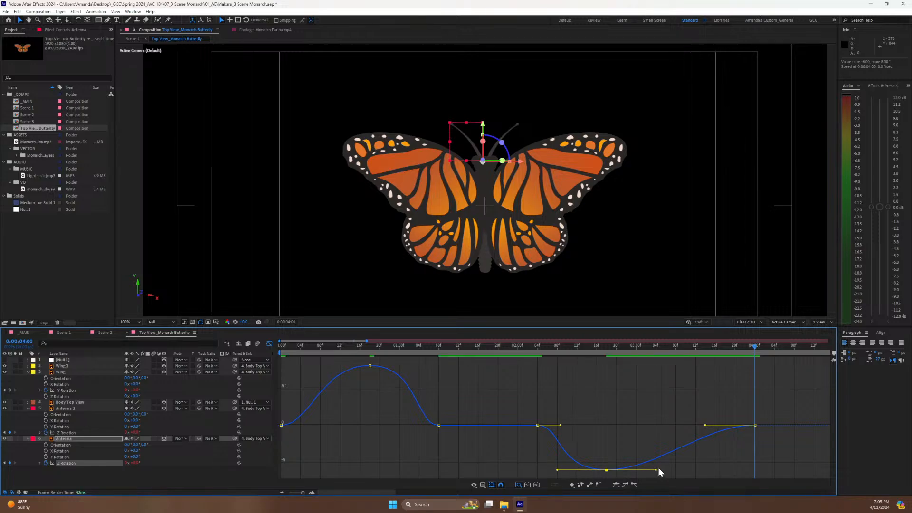
drag(656, 470, 669, 469)
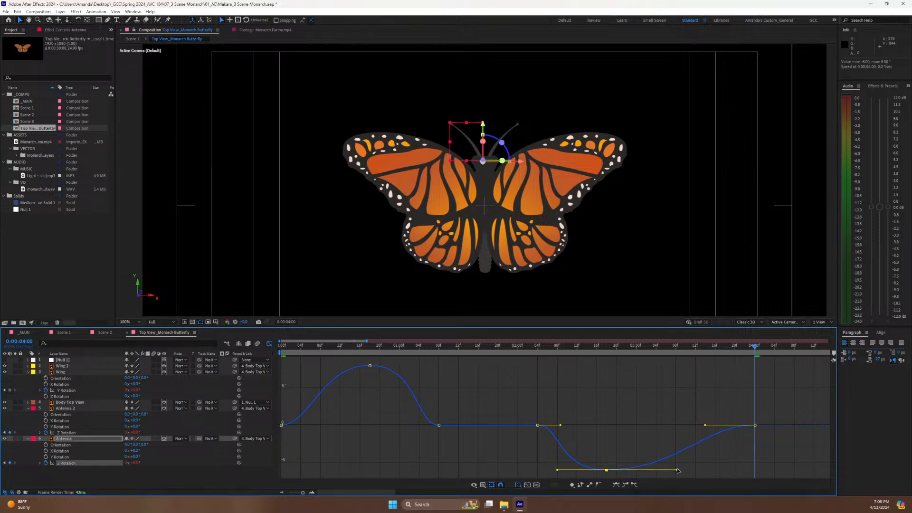
Preview the smoothed motion of both antennas and save the project.
key(space)
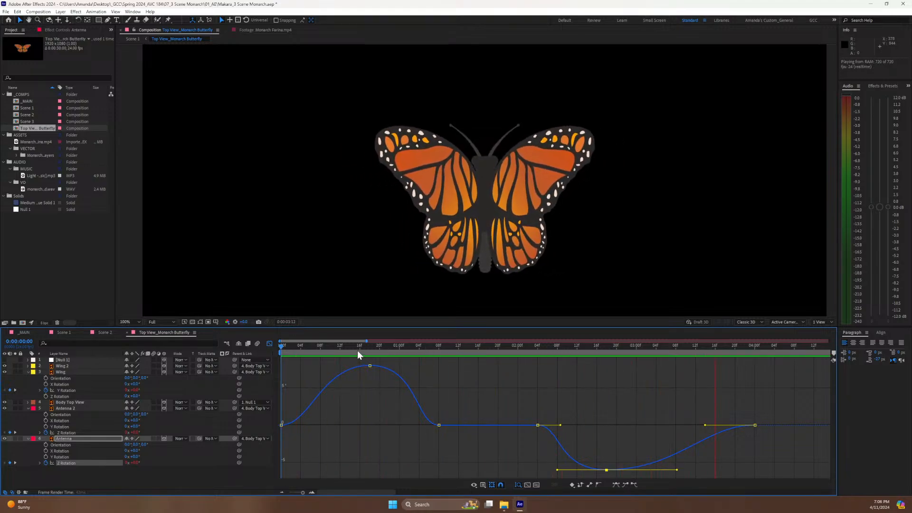
key(space)
key(ctrl+s)
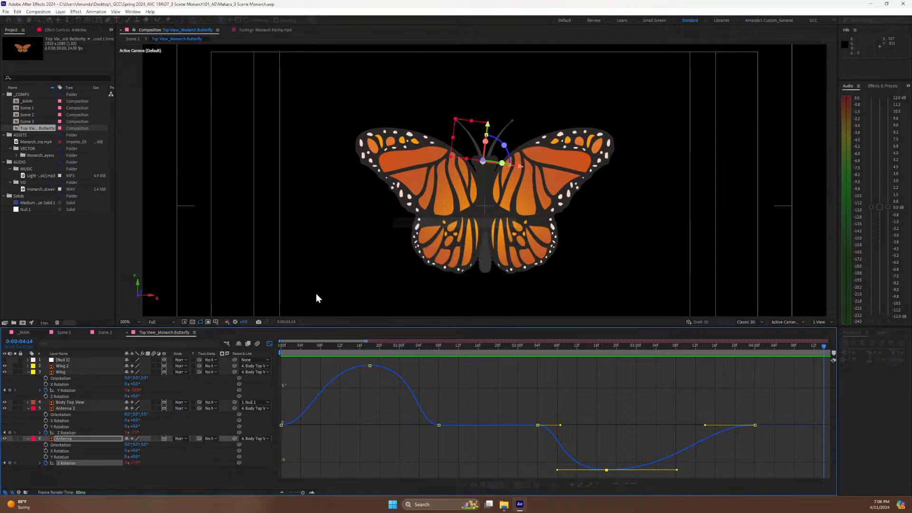
Collapse the Wing and antenna layers' properties, return to the first frame and switch from the graph back to the layer bars.
click(28, 373)
click(28, 384)
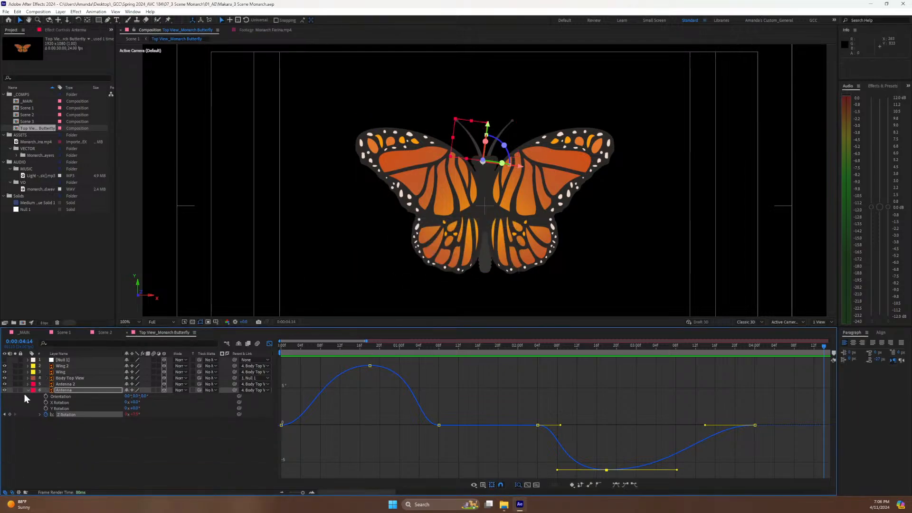
click(25, 392)
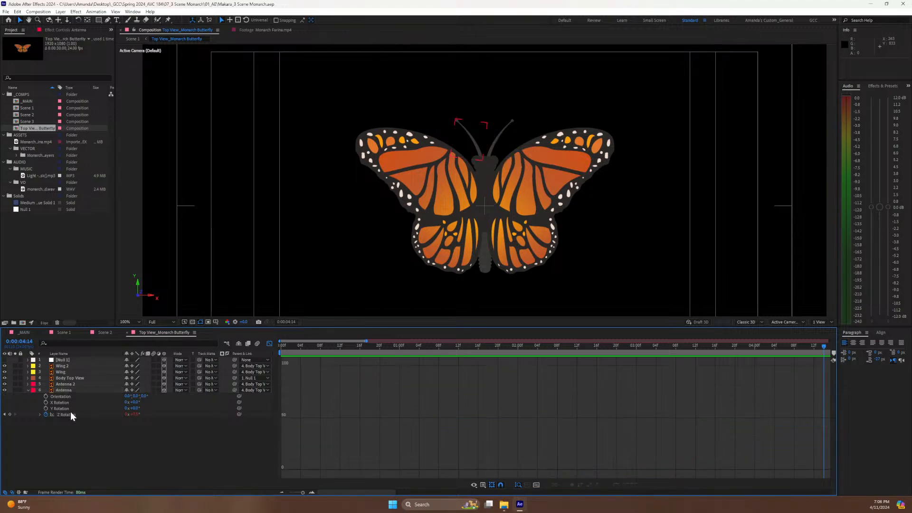
click(27, 390)
key(Home)
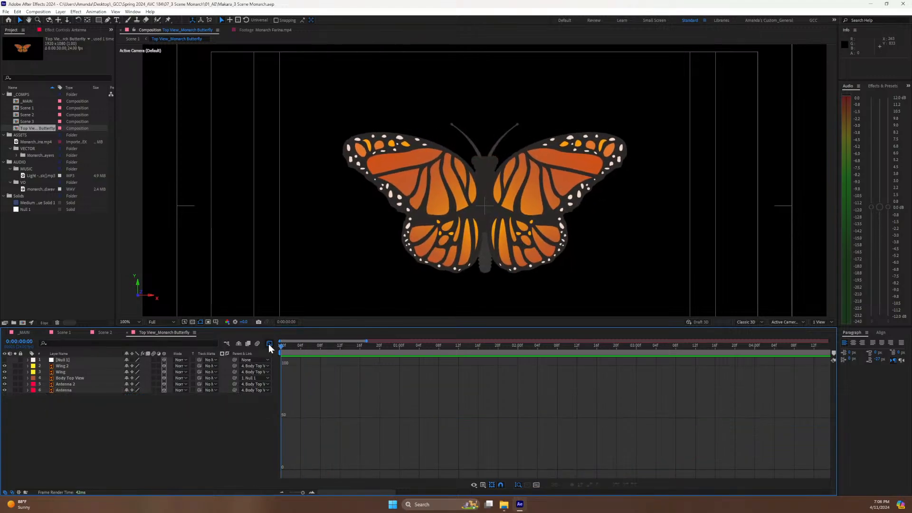
click(269, 344)
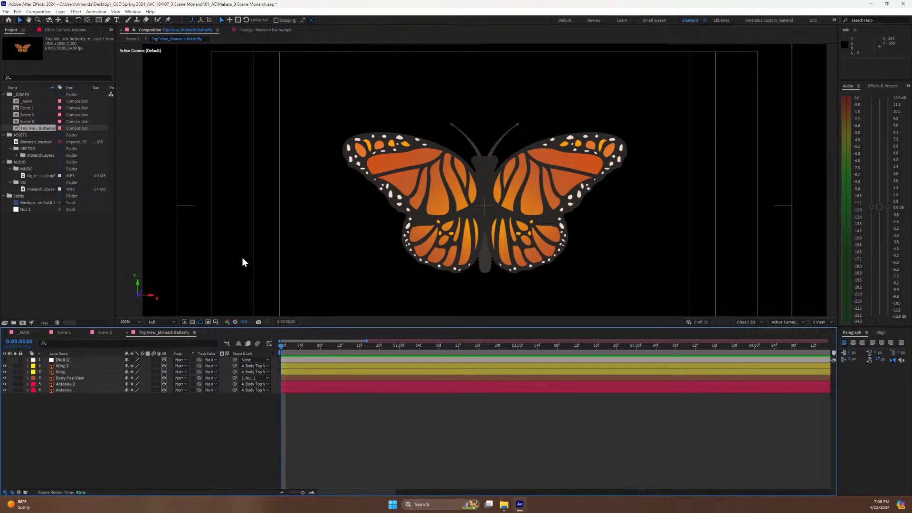
Open the Monarch Farina.mp4 reference footage and examine the butterfly on its white circle, returning to the Top View_Monarch Butterfly composition.
double_click(24, 142)
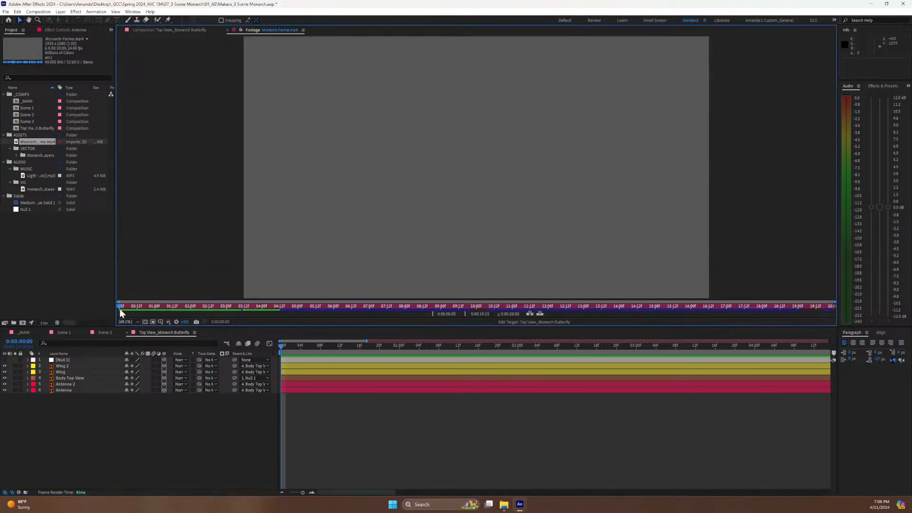
drag(119, 309, 144, 315)
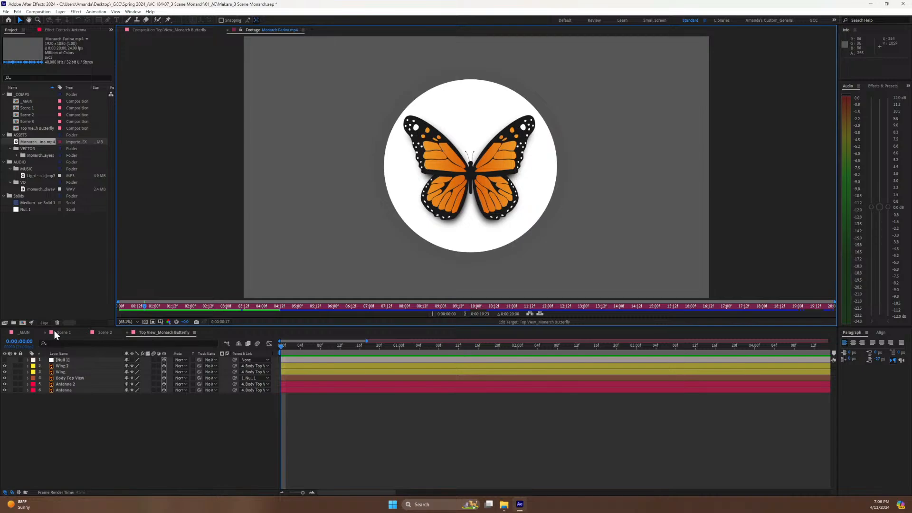
click(146, 333)
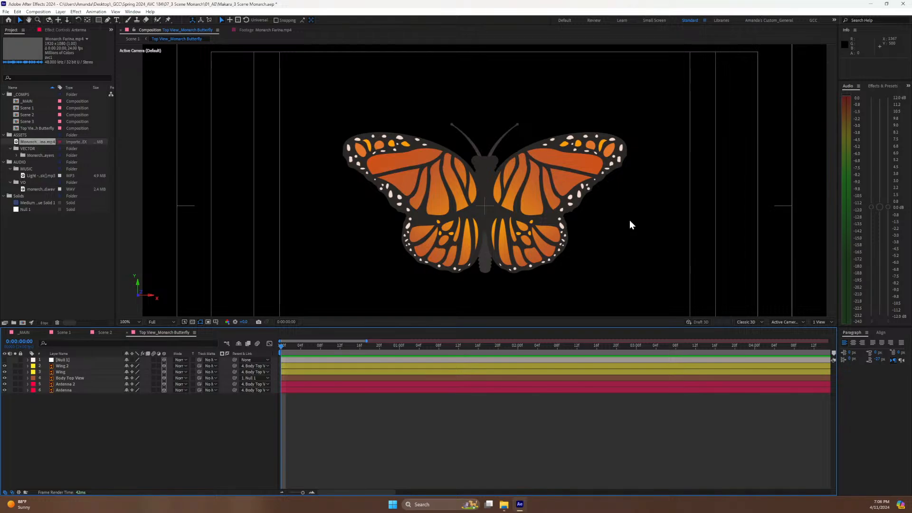
Zoom out to 50% and check the butterfly composition against the transparency grid, switching the grid back off.
key(comma)
key(comma)
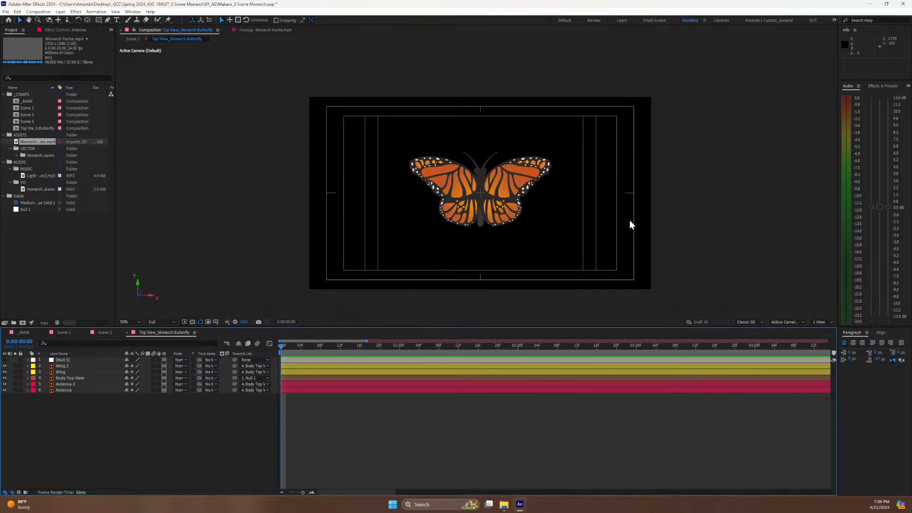
click(194, 323)
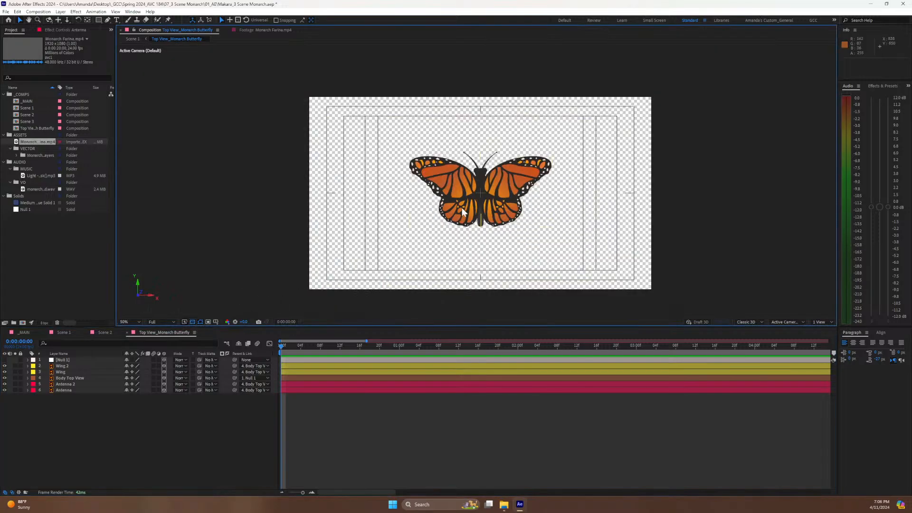
click(191, 322)
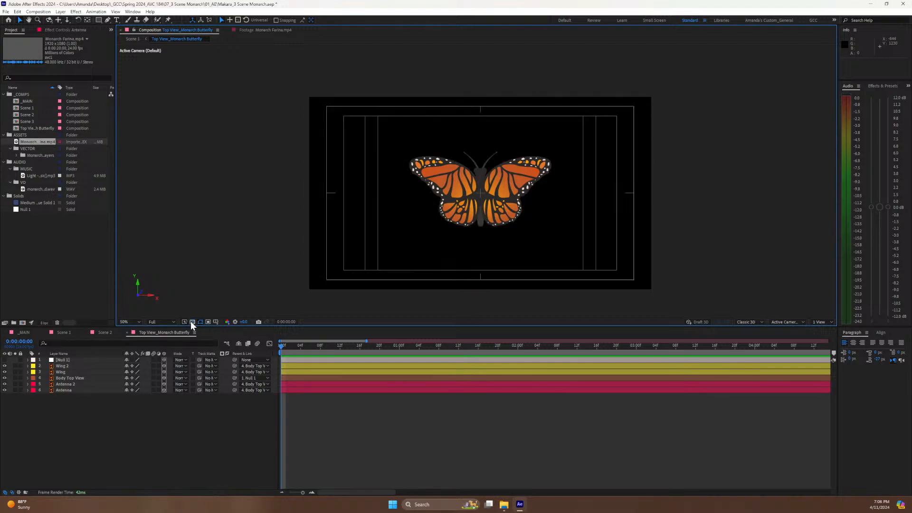
Add the Medium Gray-Royal Blue solid beneath the butterfly layers, recolour it light sky blue as a new solid and collapse the Solids folder.
click(16, 205)
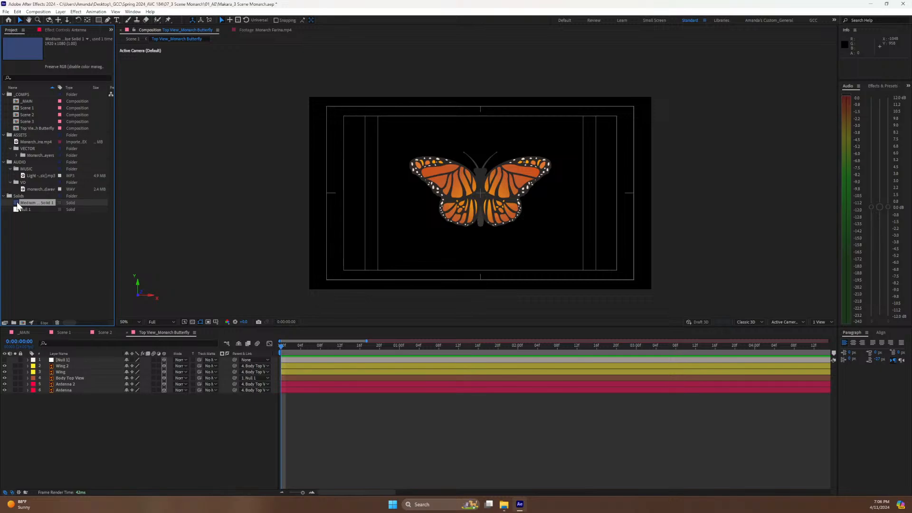
drag(18, 205, 70, 406)
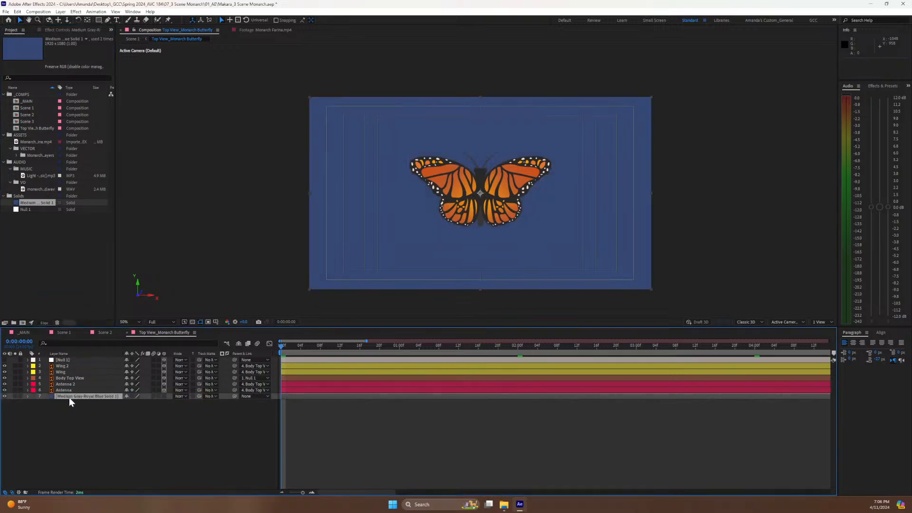
click(63, 13)
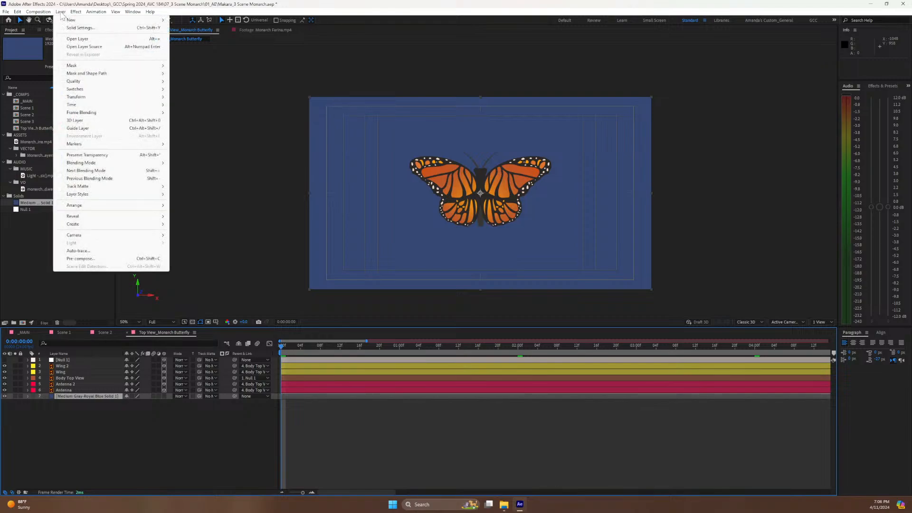
click(90, 37)
click(410, 249)
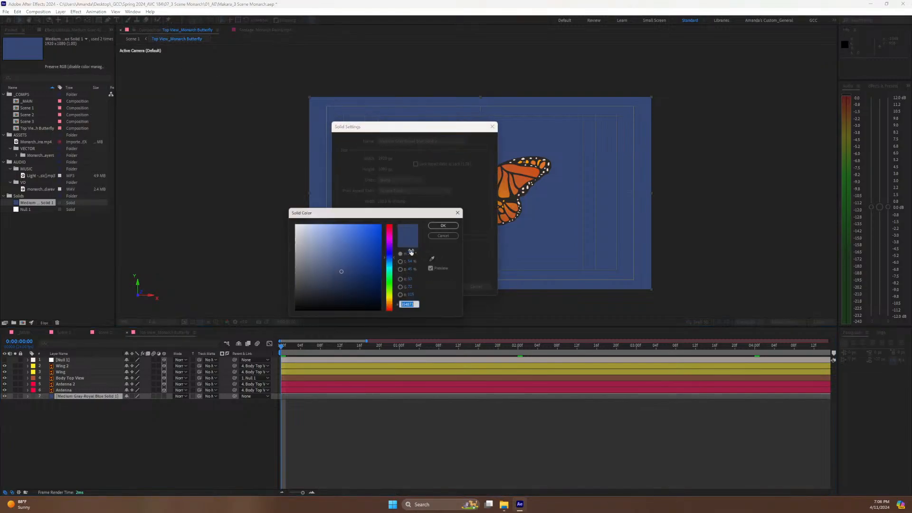
drag(362, 244, 328, 227)
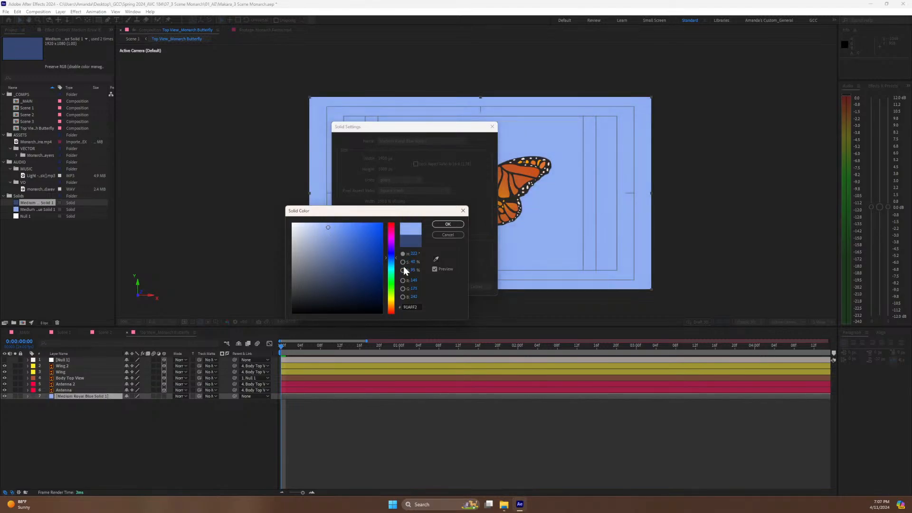
drag(394, 255, 394, 267)
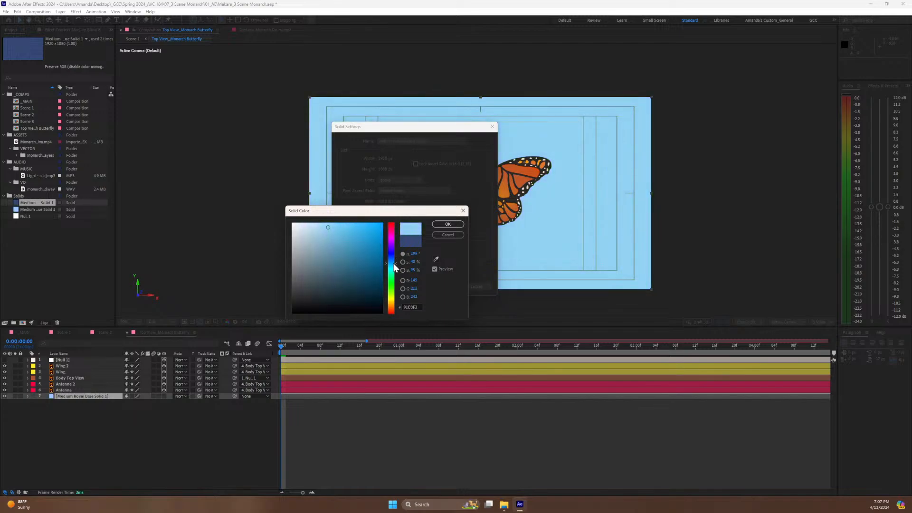
drag(331, 234, 334, 229)
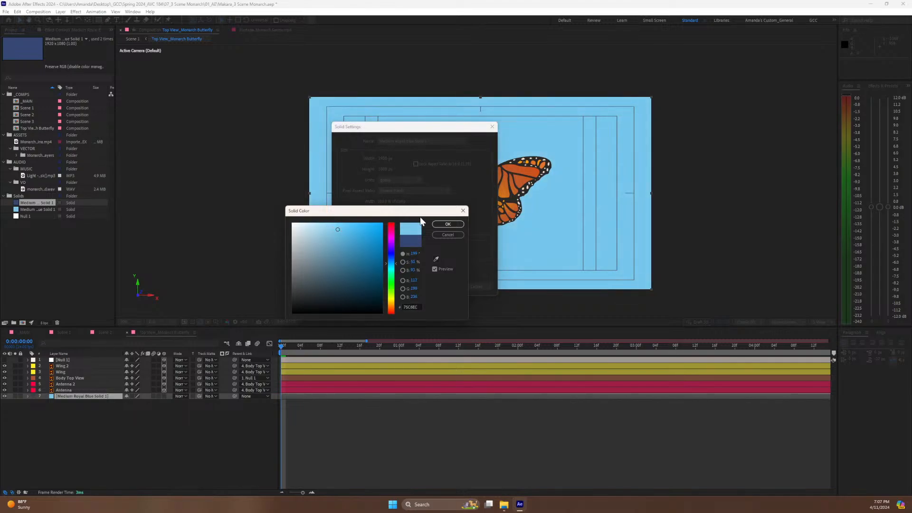
click(448, 224)
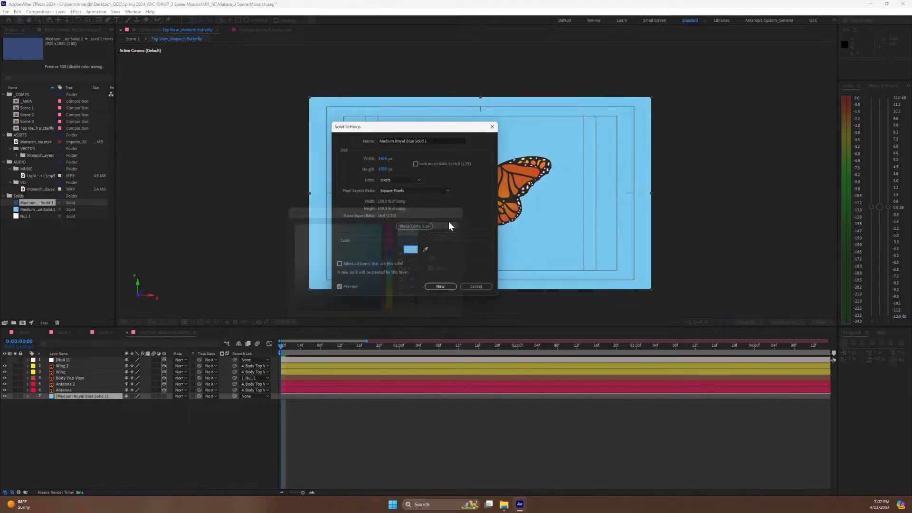
click(446, 287)
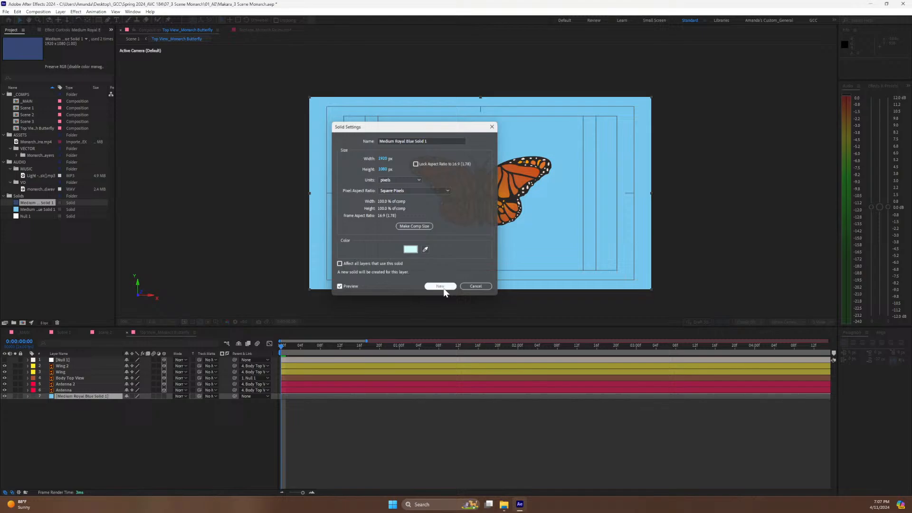
click(4, 196)
click(4, 196)
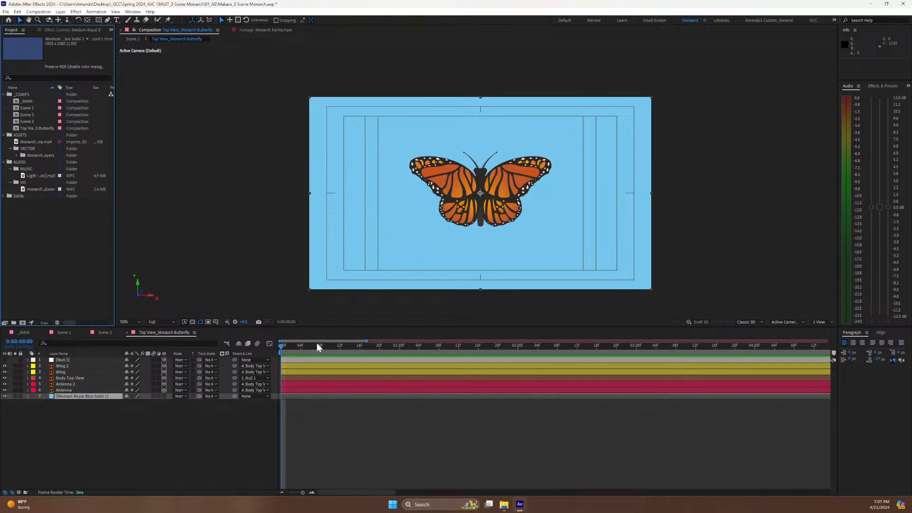
Scrub the butterfly animation and review the Monarch Farina.mp4 reference again to examine the shadow under its wings.
drag(286, 347, 252, 331)
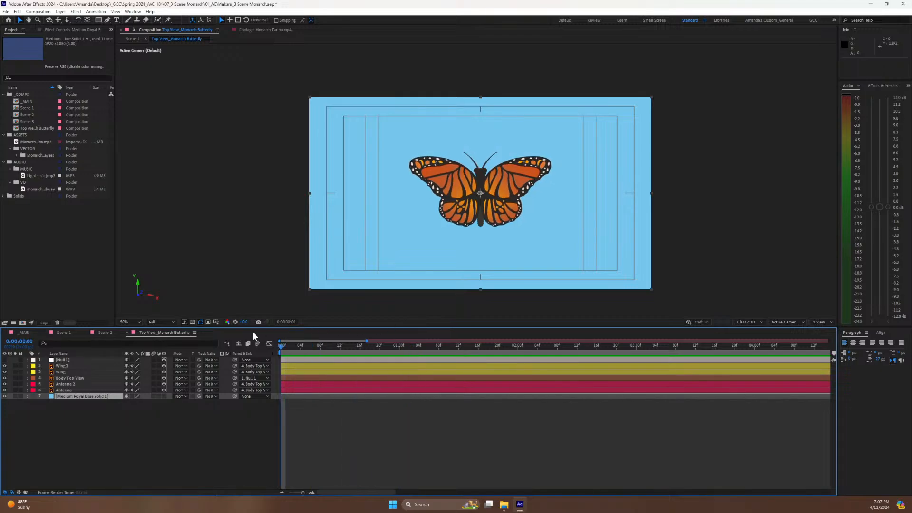
click(258, 30)
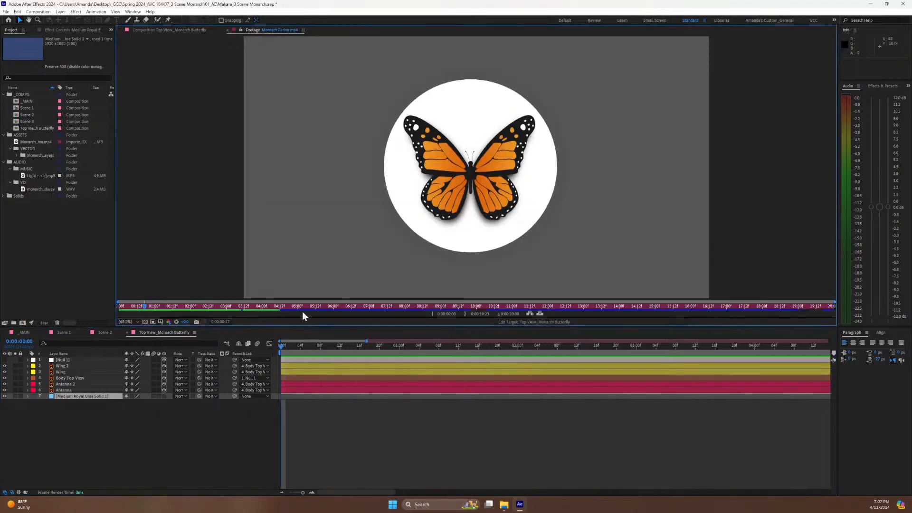
key(space)
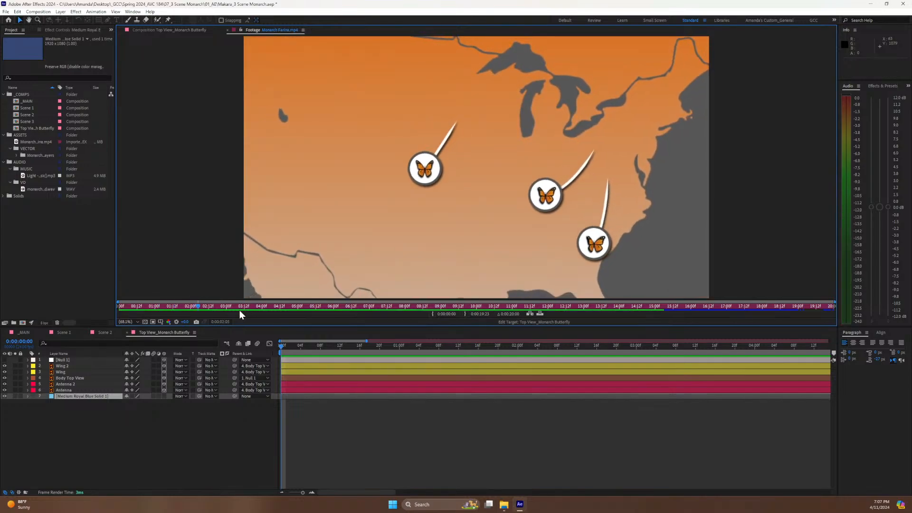
drag(175, 307, 155, 307)
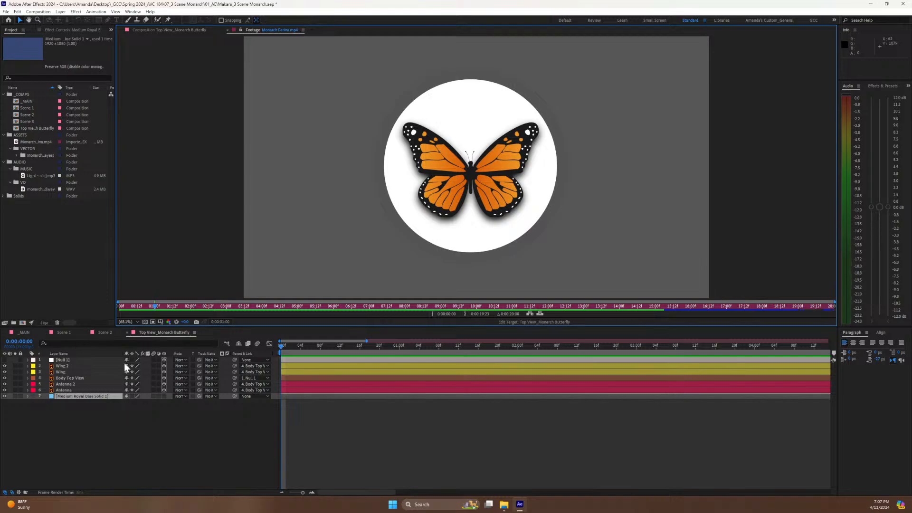
click(157, 333)
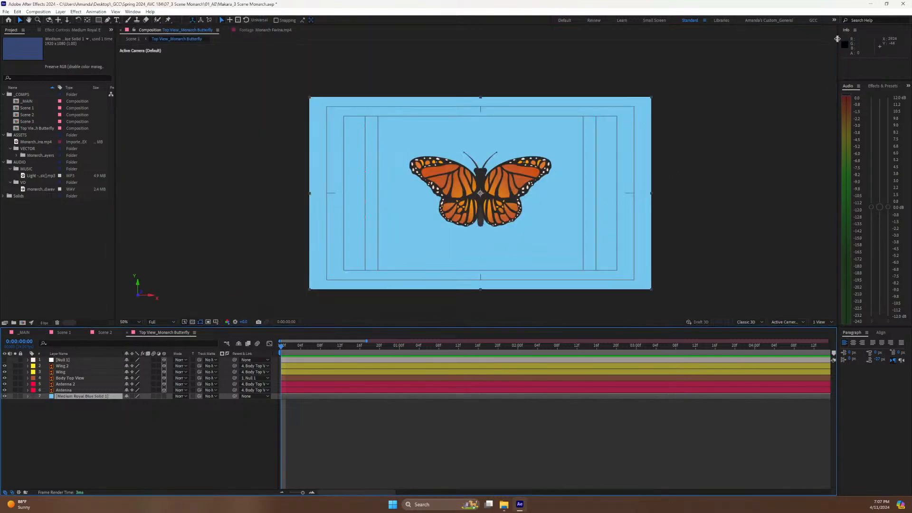
Search the effects for "drop" and apply the Drop Shadow effect to the Wing 2 layer.
drag(838, 39, 814, 53)
click(857, 88)
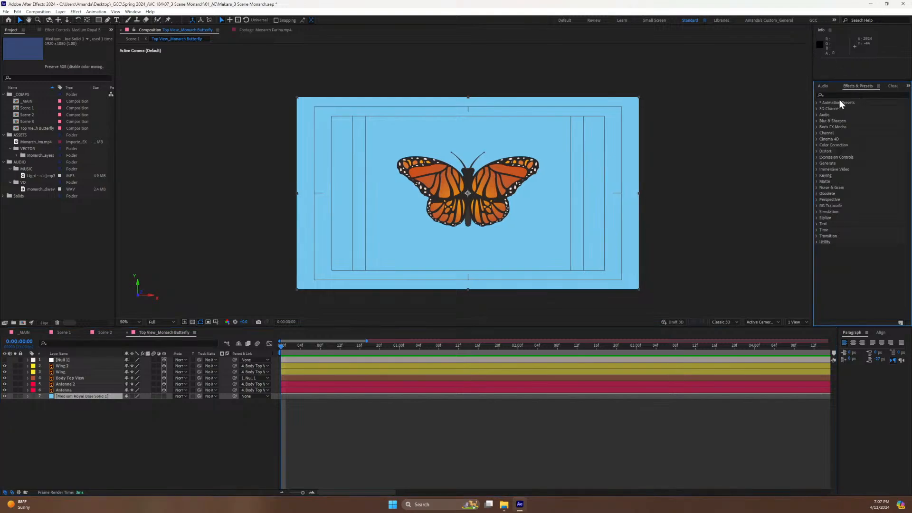
click(843, 96)
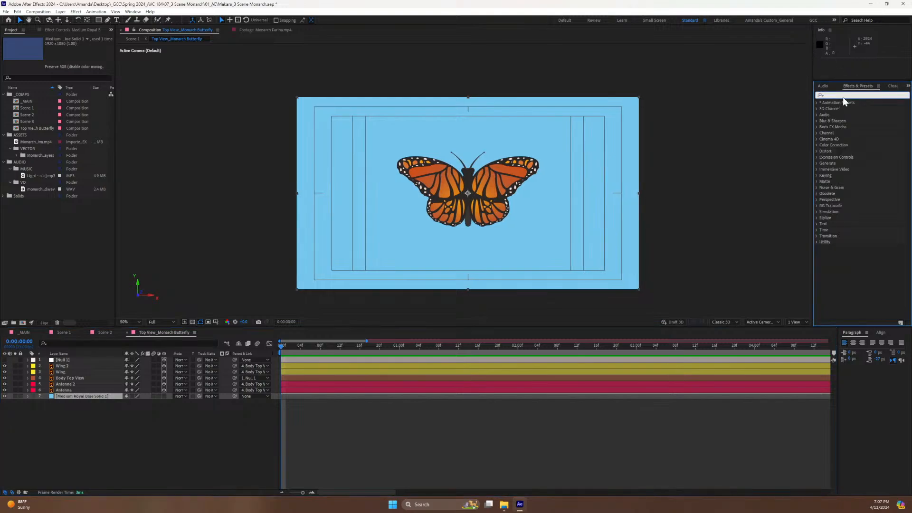
text(drop)
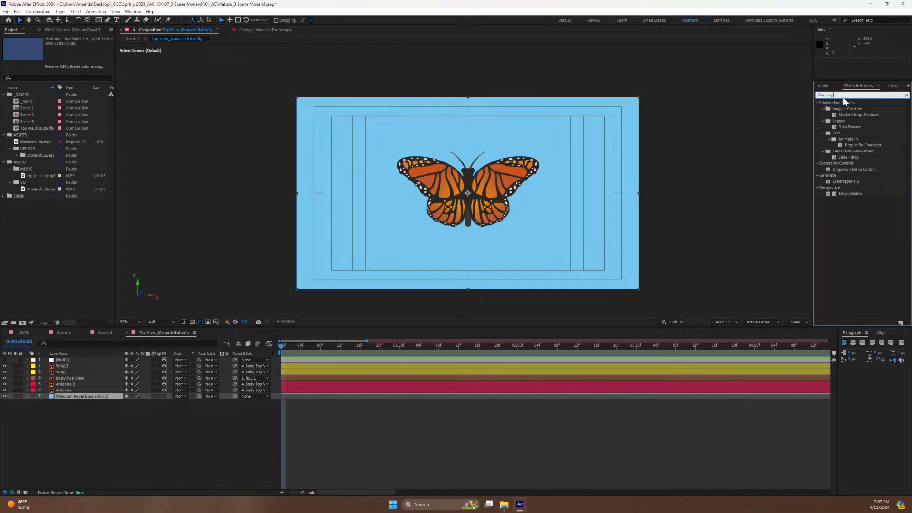
click(852, 193)
drag(851, 193, 71, 365)
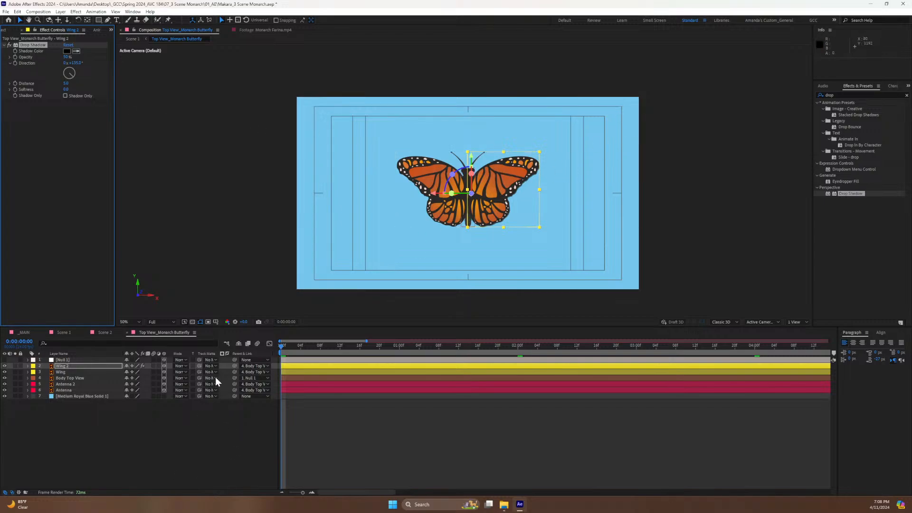
View the butterfly at 100% and set the distance of Wing 2's drop shadow to 20.
click(139, 321)
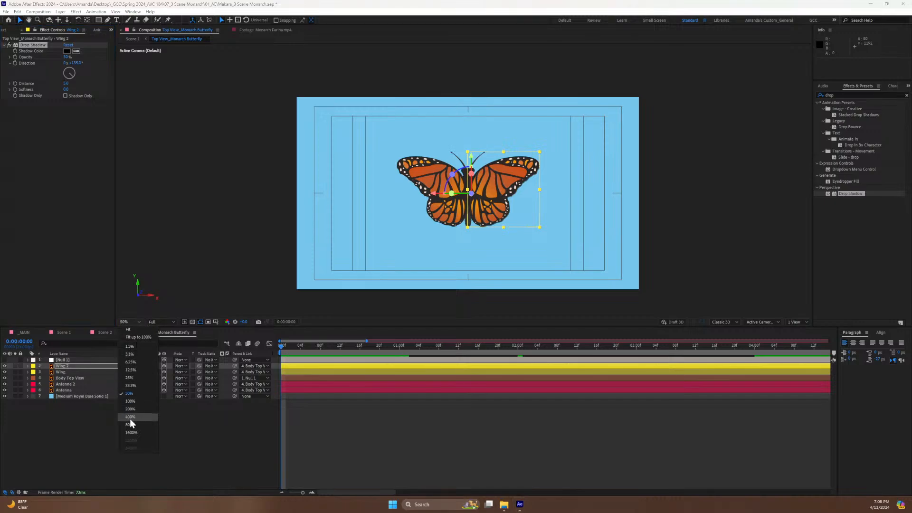
click(133, 403)
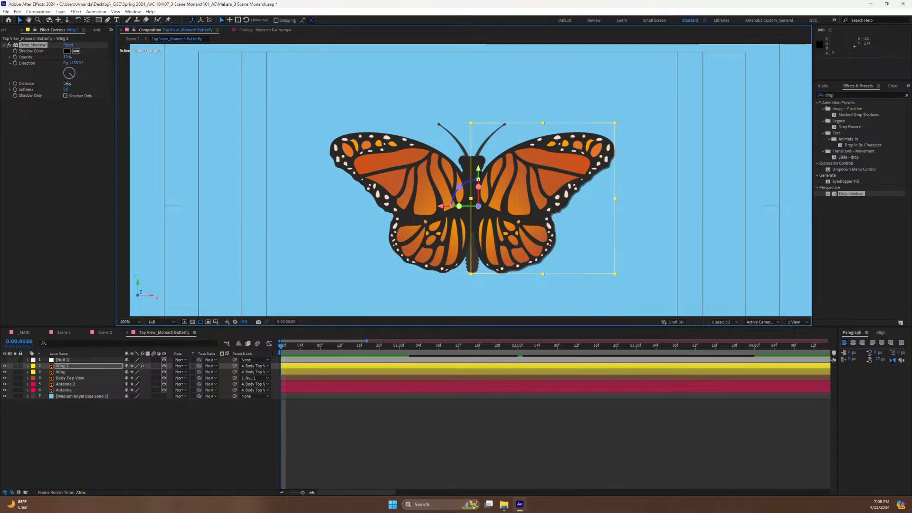
drag(67, 84, 73, 84)
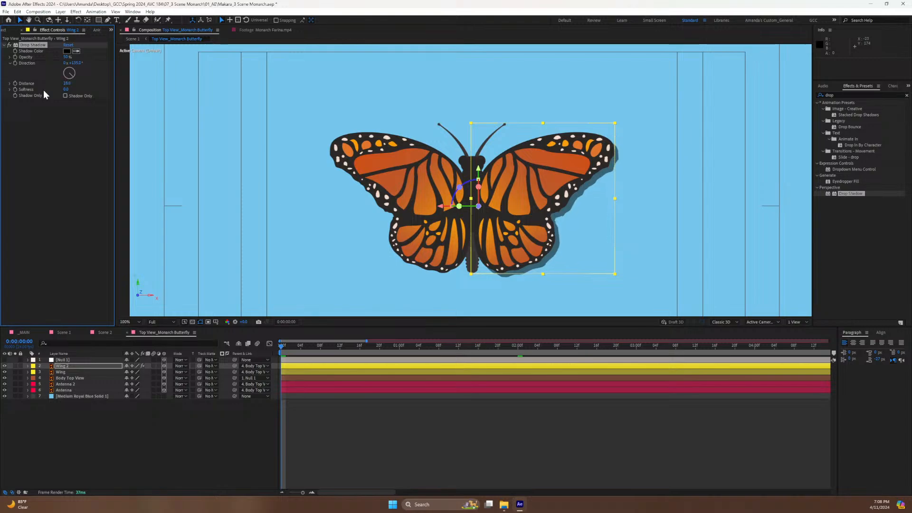
click(67, 84)
text(20)
key(Return)
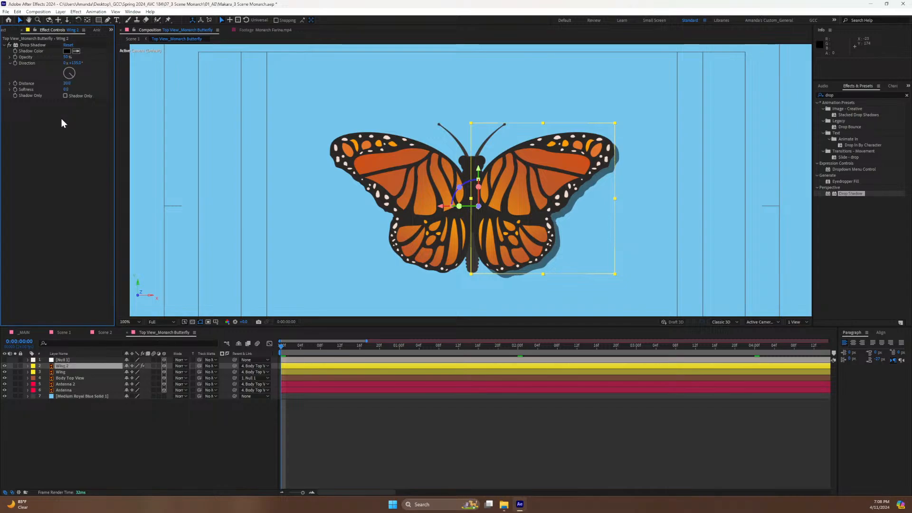
Set the softness of Wing 2's drop shadow to 35 and its opacity to 30%.
click(67, 89)
text(30)
key(Return)
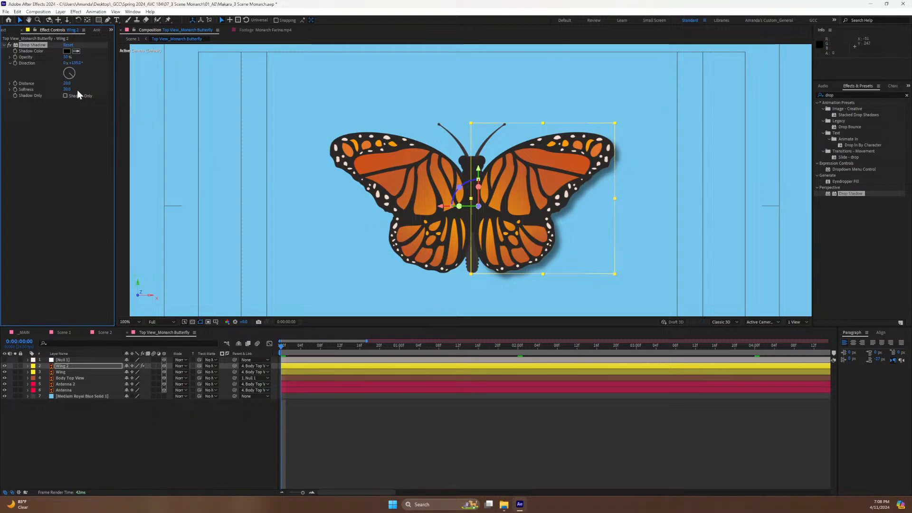
text(35)
key(Return)
drag(65, 57, 49, 58)
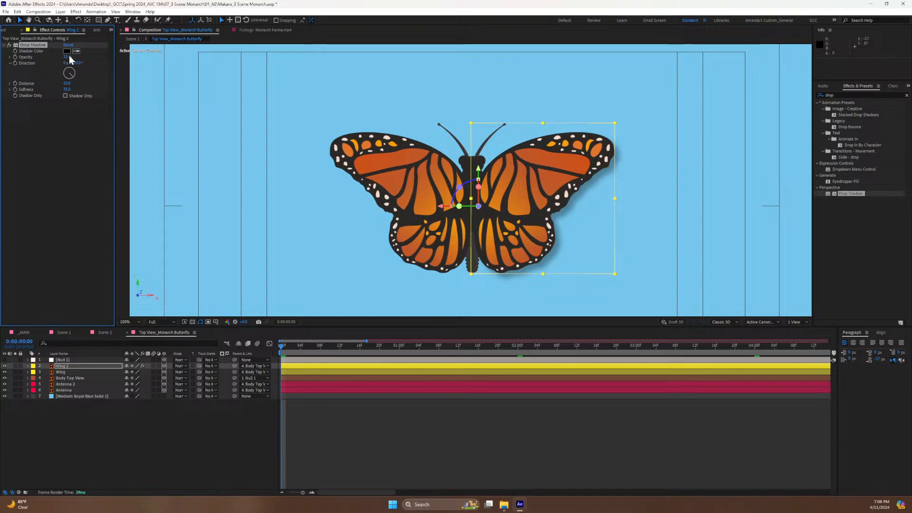
click(66, 57)
text(35)
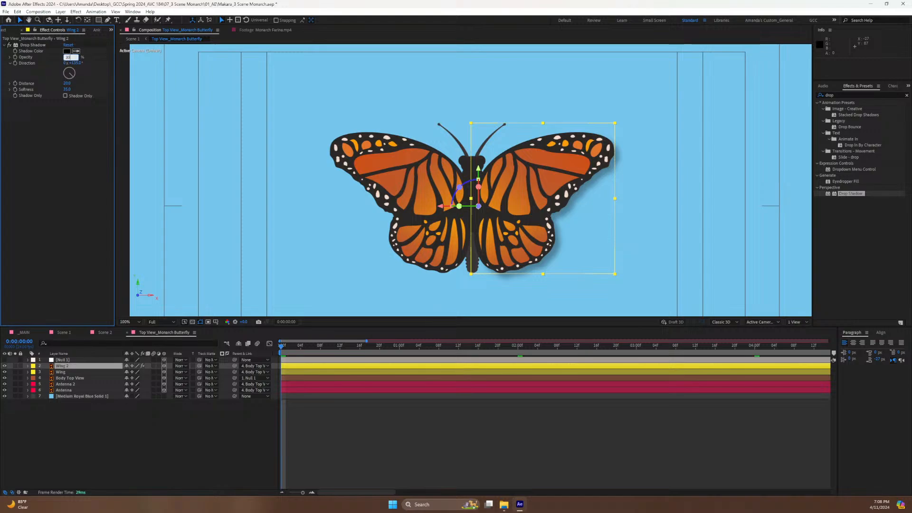
key(Return)
Set Wing 2's drop shadow color to dark navy 06092C and disable the layer's Drop Shadow effect.
click(67, 52)
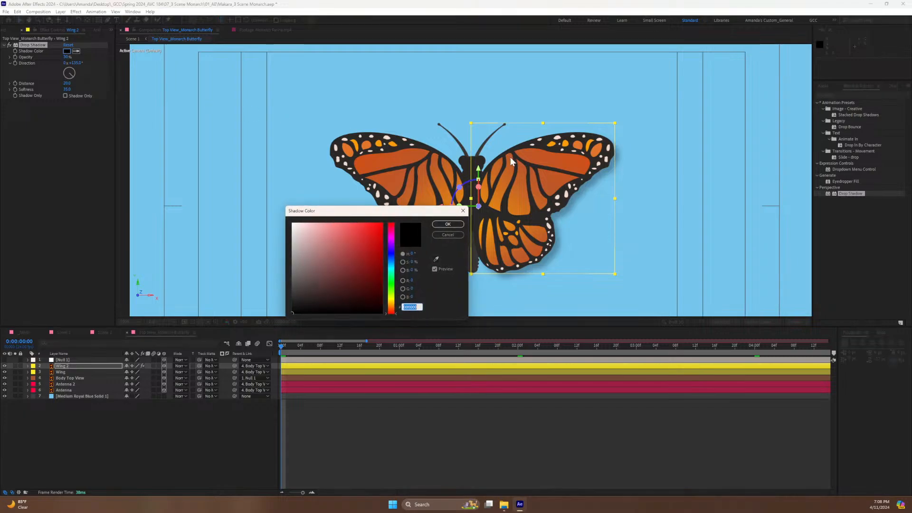
click(391, 254)
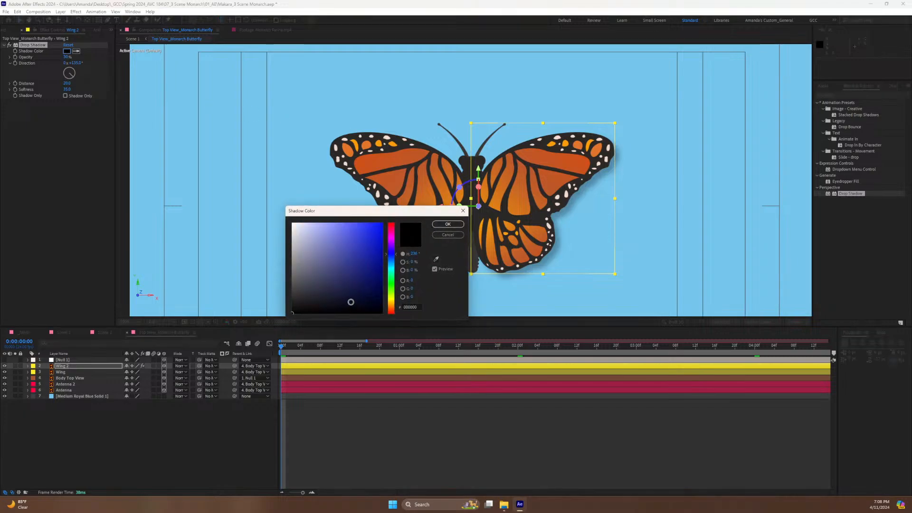
drag(354, 301, 370, 298)
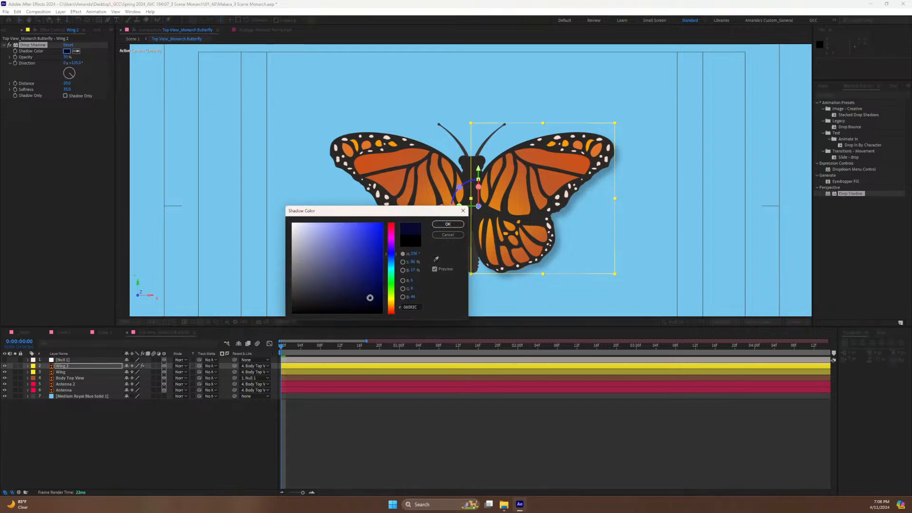
click(448, 224)
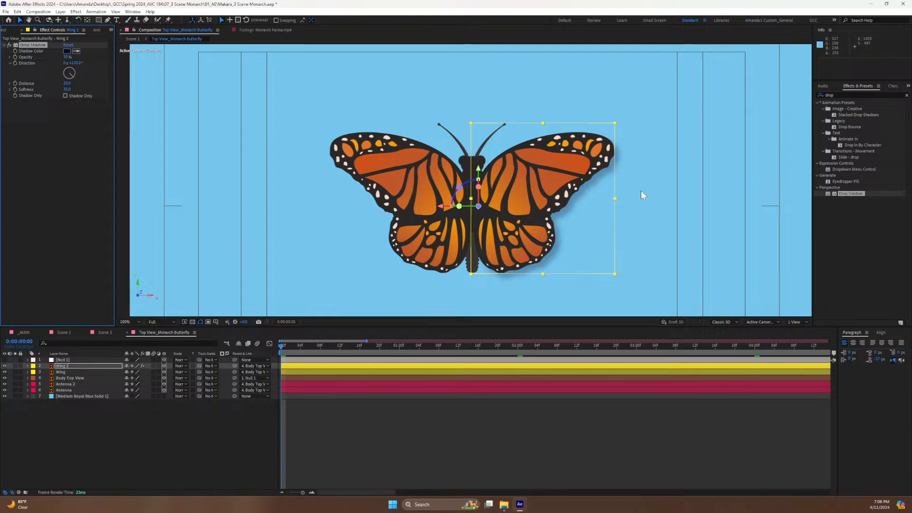
drag(301, 344, 253, 381)
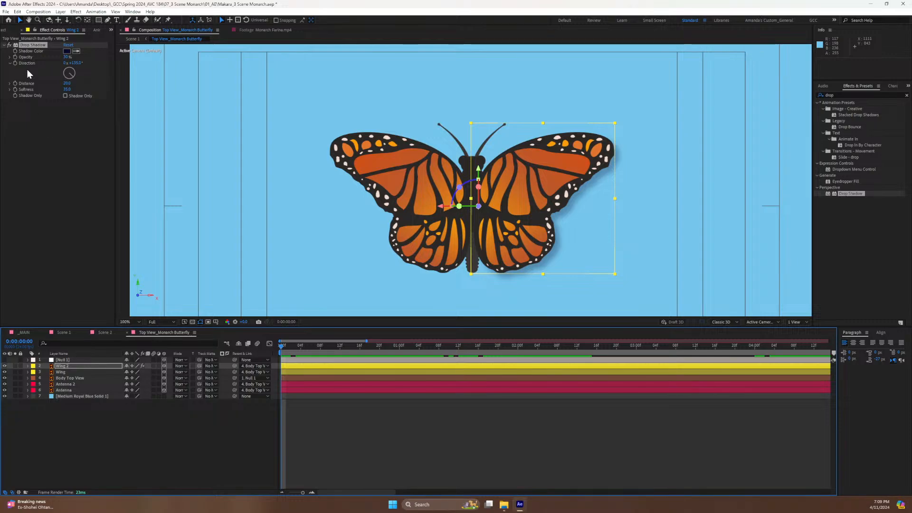
click(9, 45)
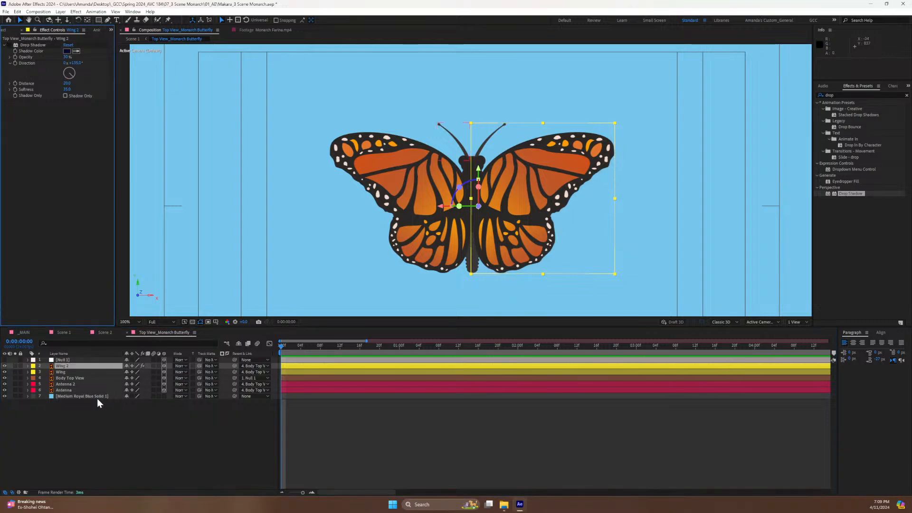
Duplicate the wing, body and antenna layers and place the copies together below the original Antenna layer.
click(59, 389)
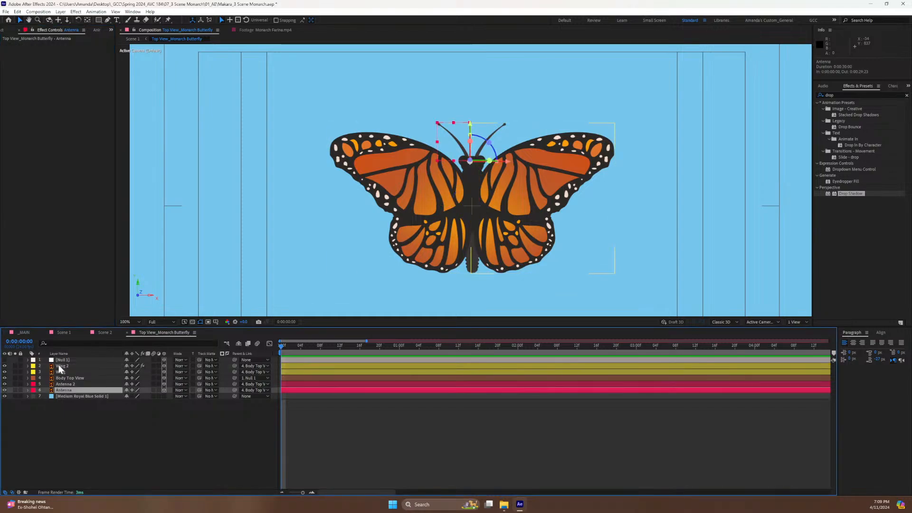
shift+click(58, 366)
key(ctrl+d)
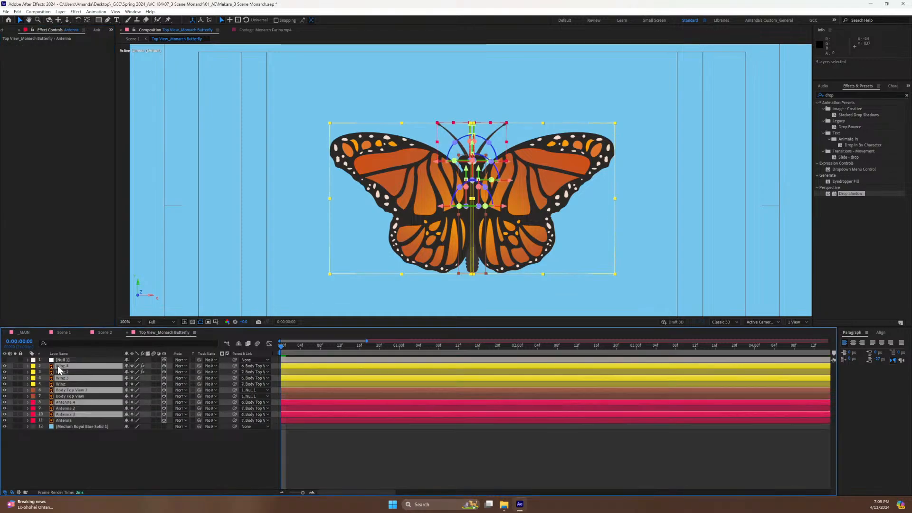
drag(60, 378, 62, 424)
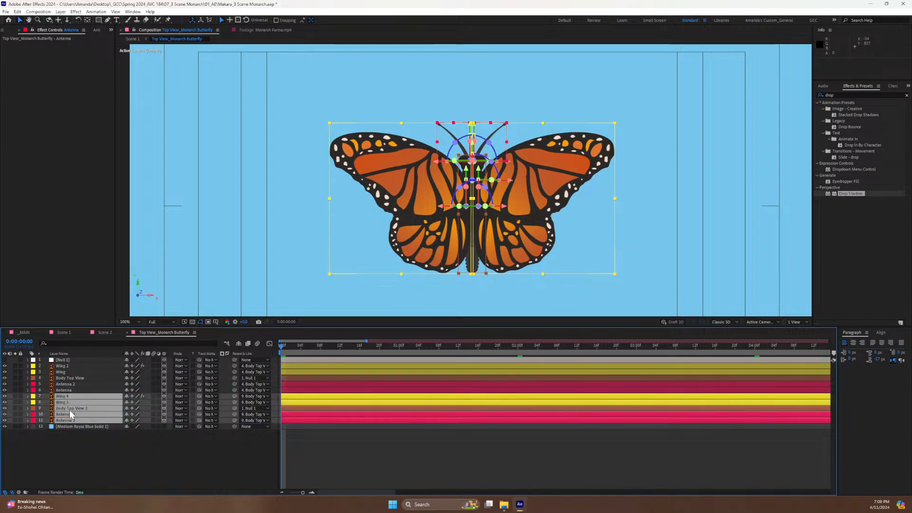
Precompose the duplicated butterfly layers into a new composition named "Top View Shadow PRECOMP".
key(ctrl+shift+c)
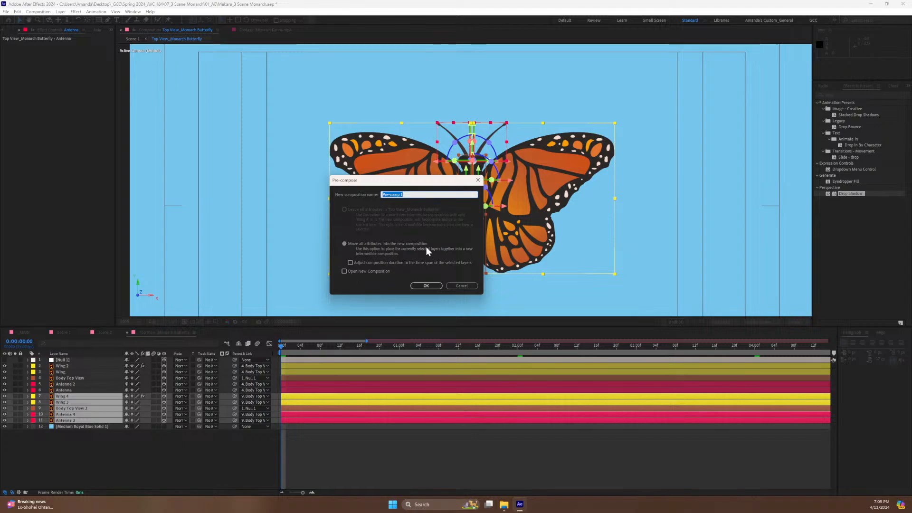
text(Top C)
text(V)
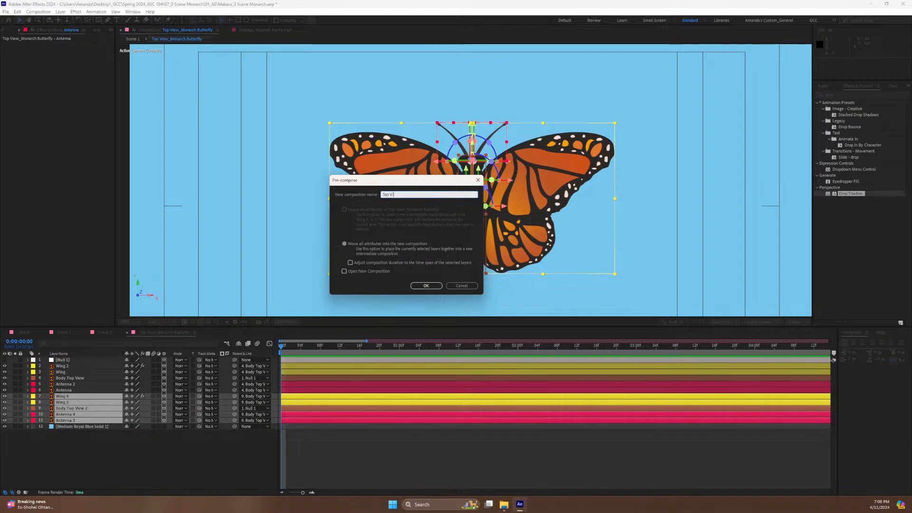
text(iew Shadow PRECOMP)
key(Return)
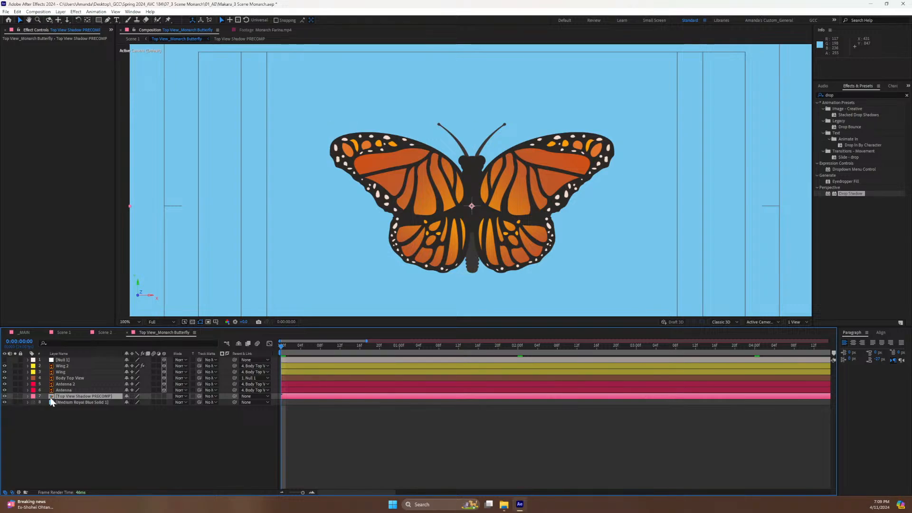
Create a folder named _PRECOMPS inside the project's _COMPS folder and move the Top View Shadow PRECOMP composition into it.
click(112, 30)
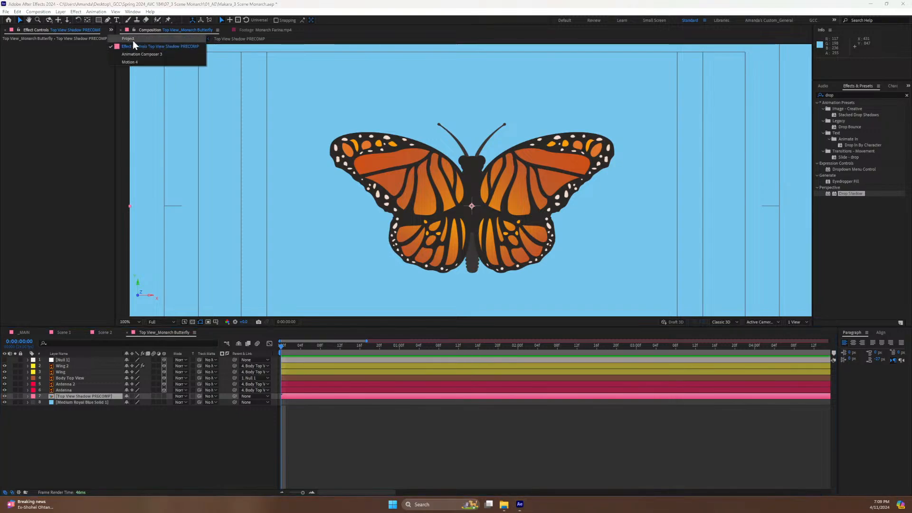
click(129, 39)
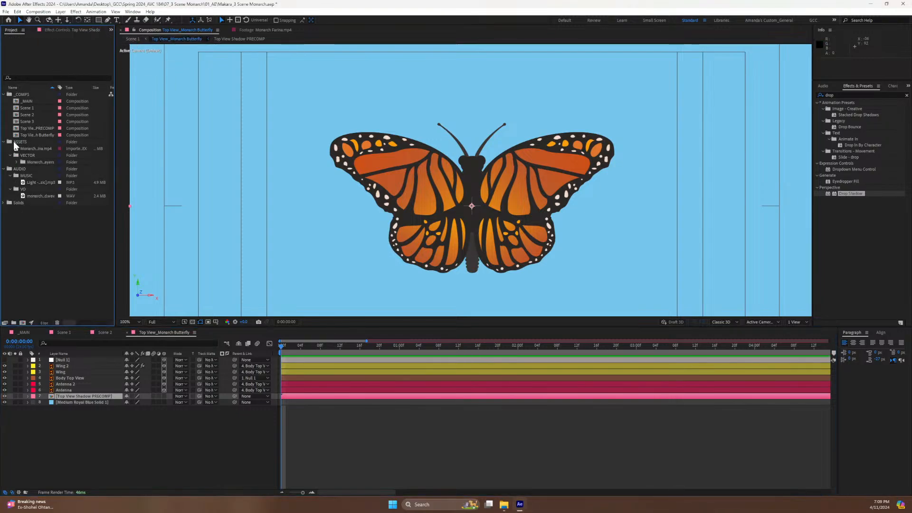
click(20, 94)
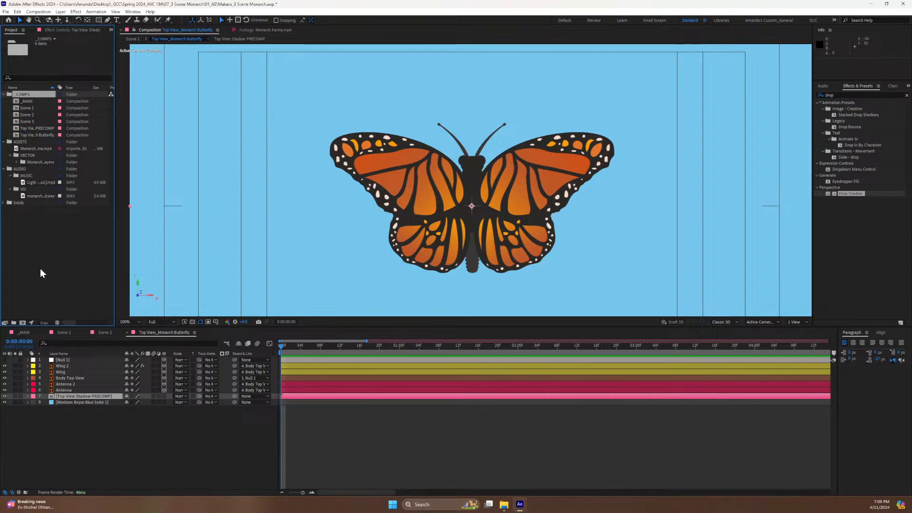
click(15, 323)
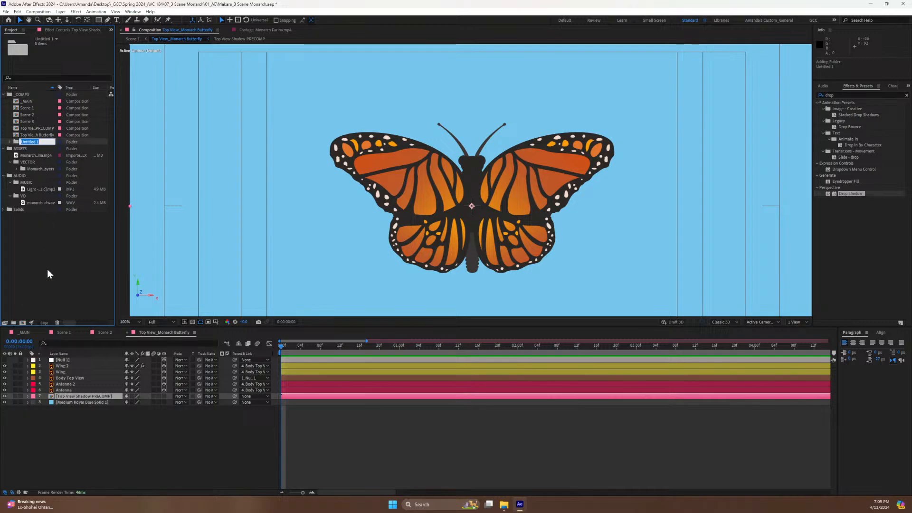
text(PRECOMPS)
key(Home)
text(_)
click(47, 270)
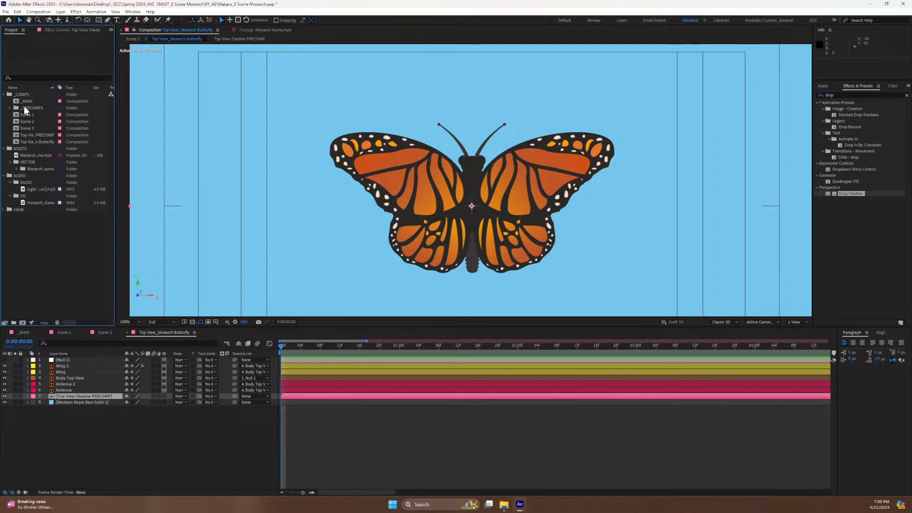
drag(33, 135, 32, 109)
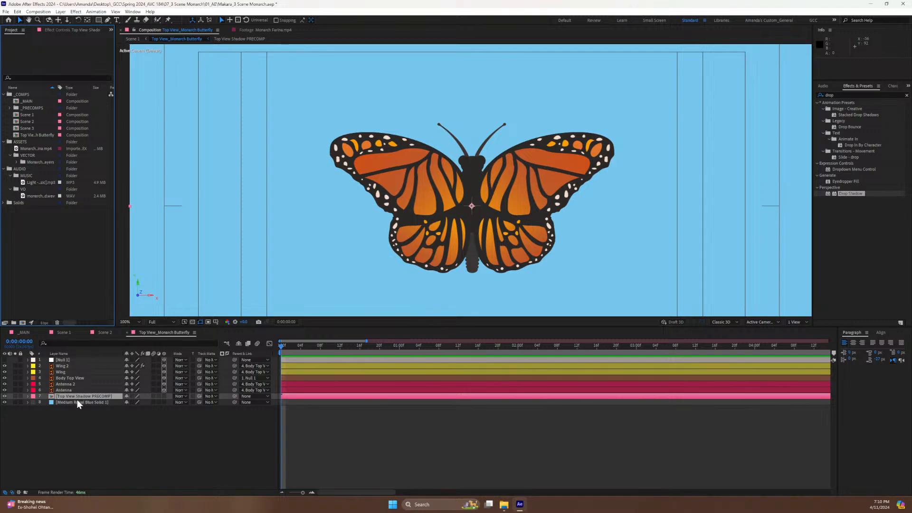
Search the effects for "fill" and apply the Fill effect to the Top View Shadow PRECOMP layer.
click(94, 397)
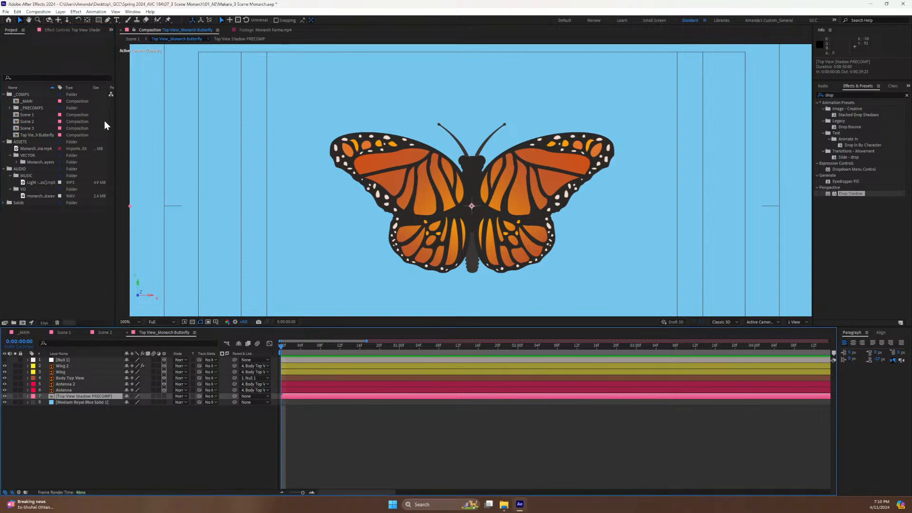
click(76, 30)
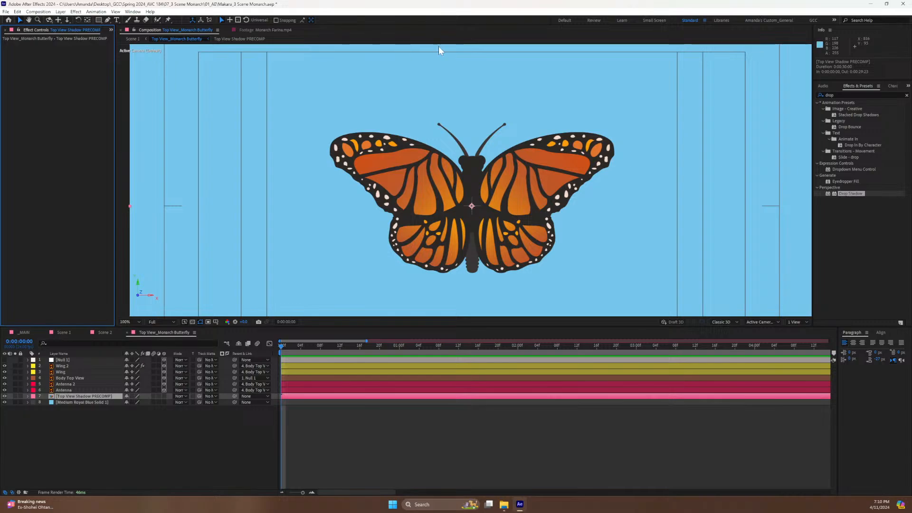
click(836, 95)
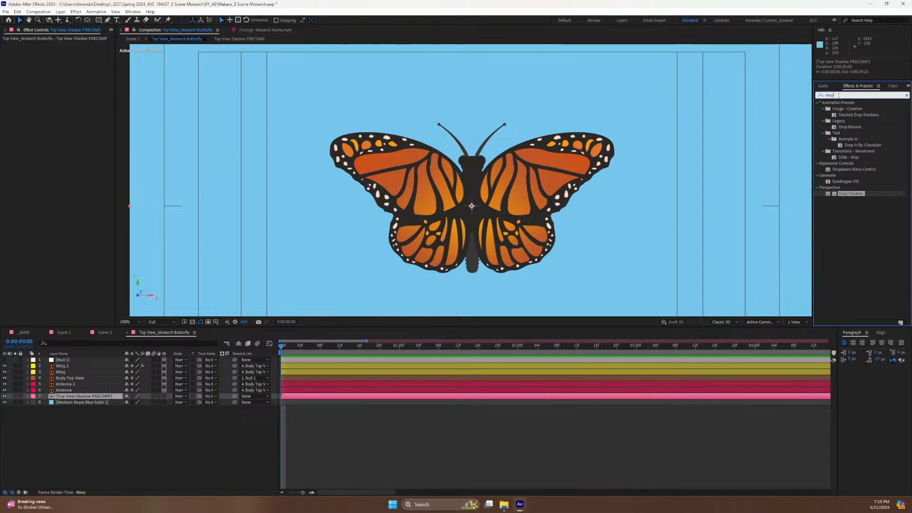
double_click(839, 95)
text(fill)
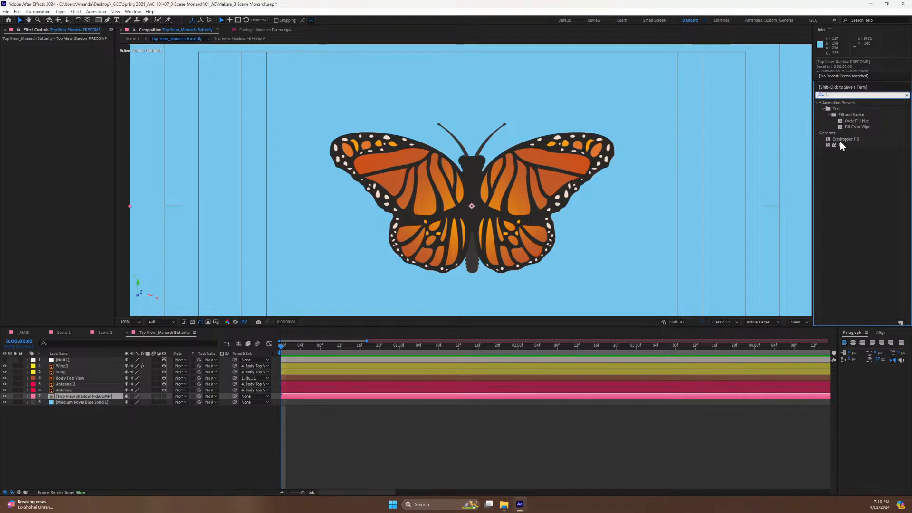
drag(839, 145, 76, 394)
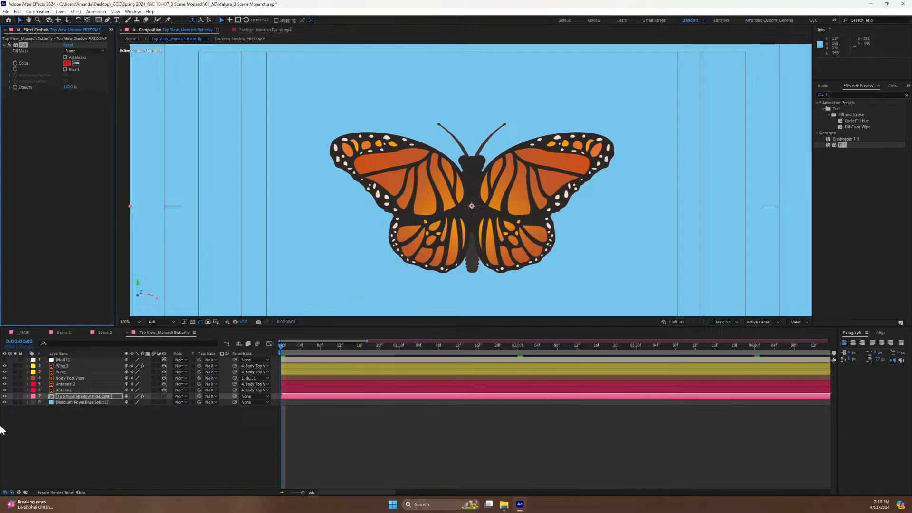
Set the shadow precomp's fill color to dark navy 060E2F, hiding the original butterfly layers while choosing it.
drag(6, 366, 6, 391)
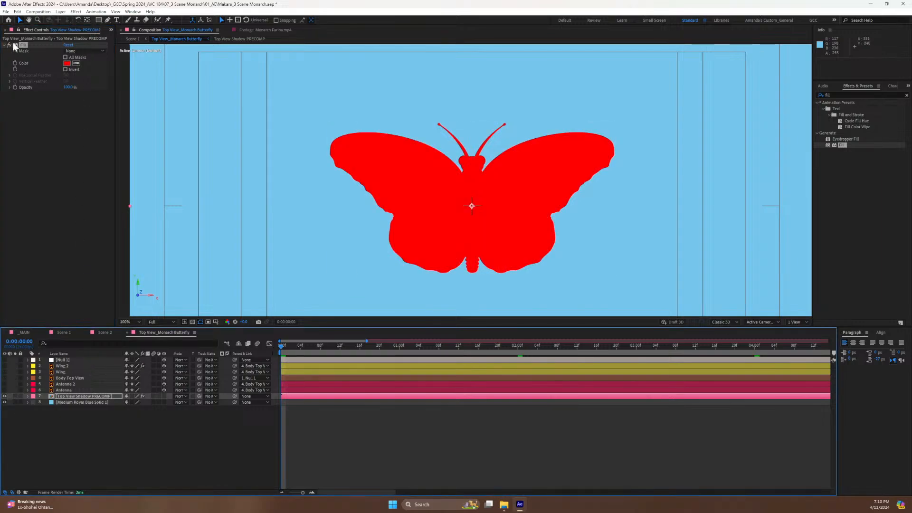
click(67, 63)
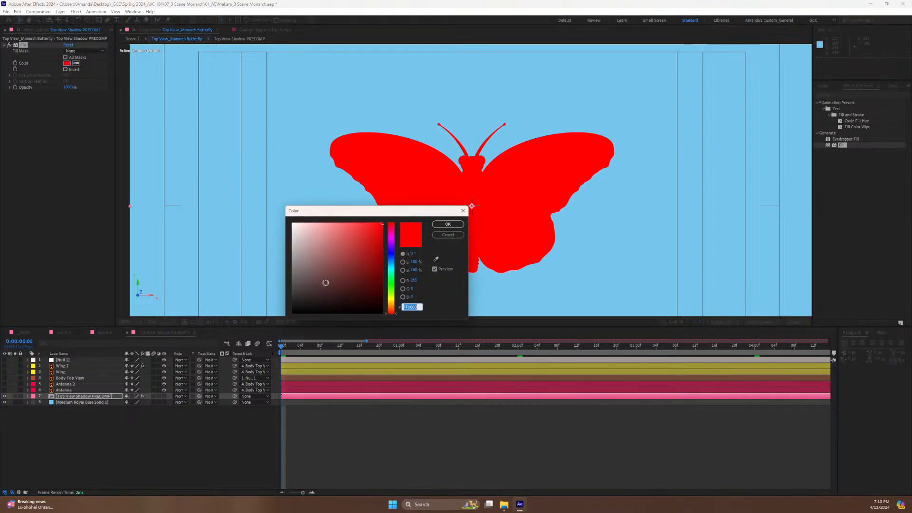
click(389, 256)
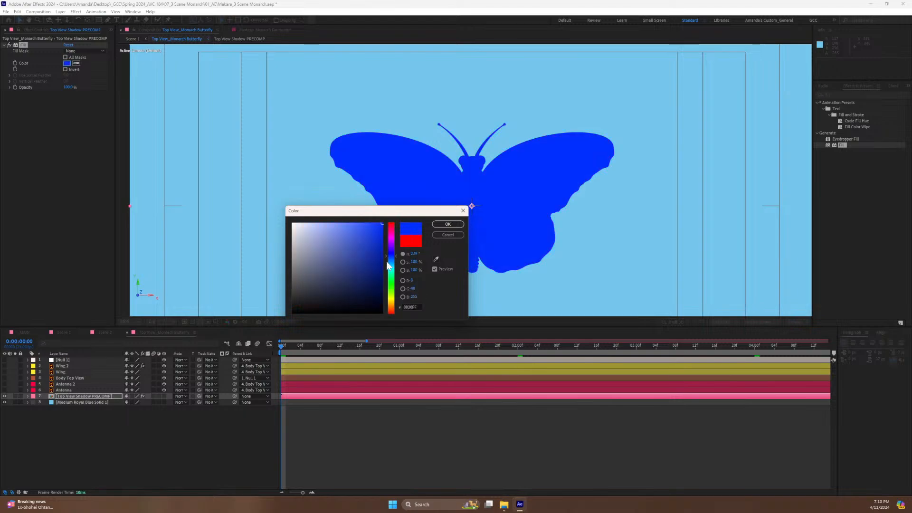
drag(379, 295, 371, 297)
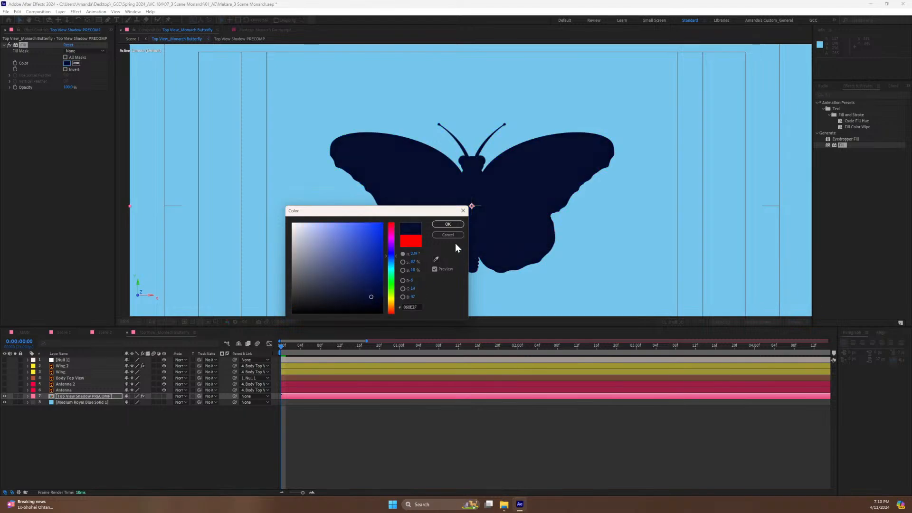
click(448, 224)
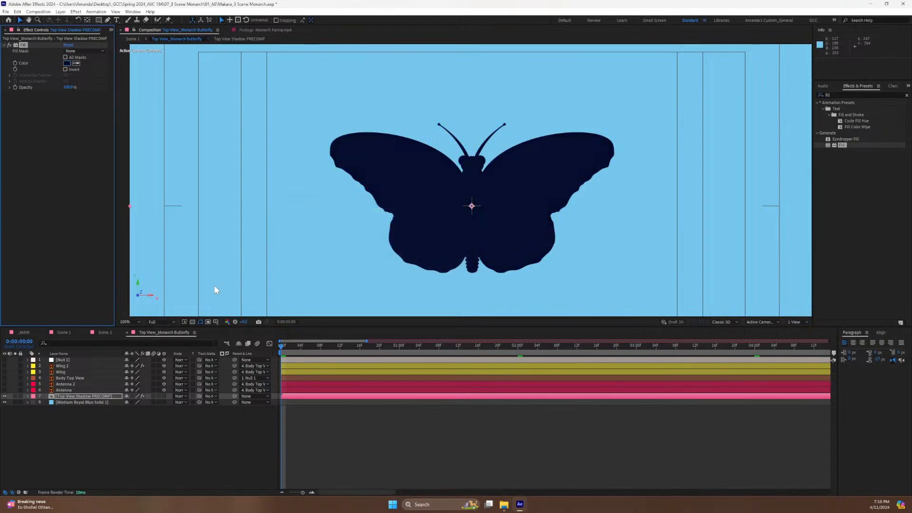
drag(6, 366, 7, 391)
Enlarge the Top View Shadow PRECOMP layer to 108% scale.
click(79, 396)
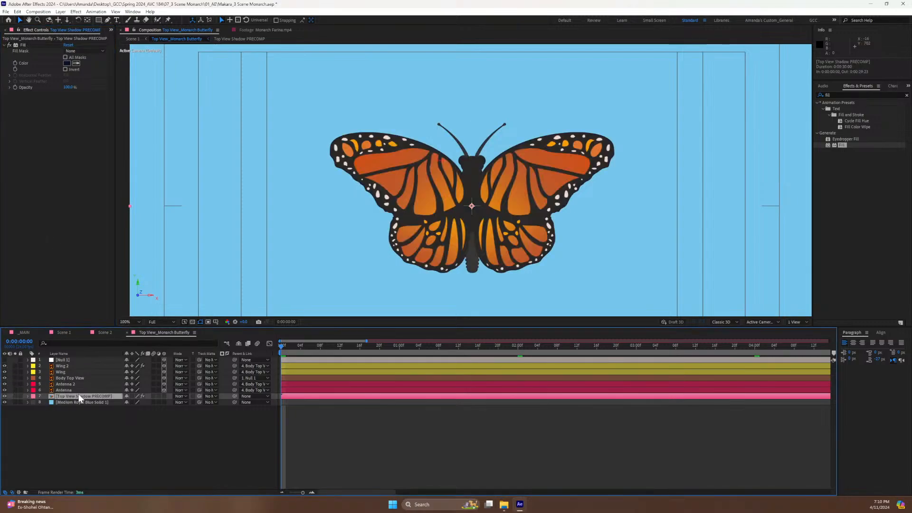
key(s)
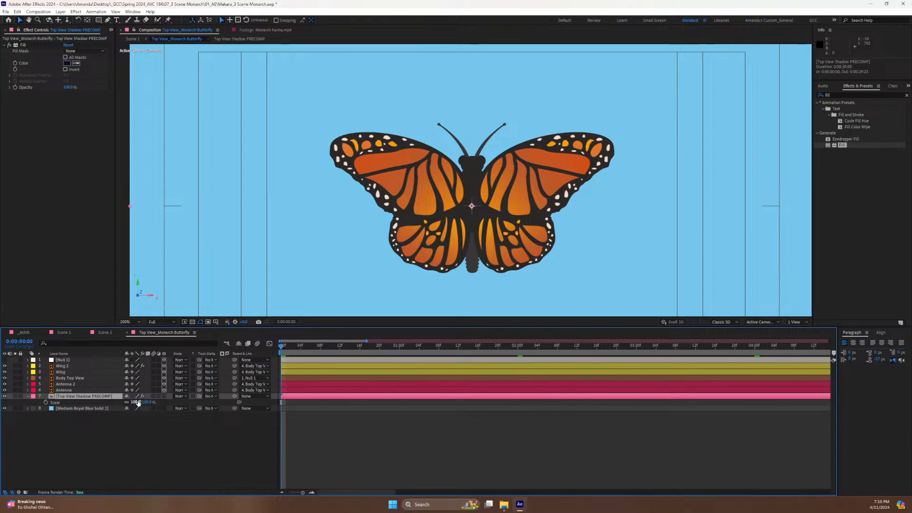
drag(137, 402, 146, 403)
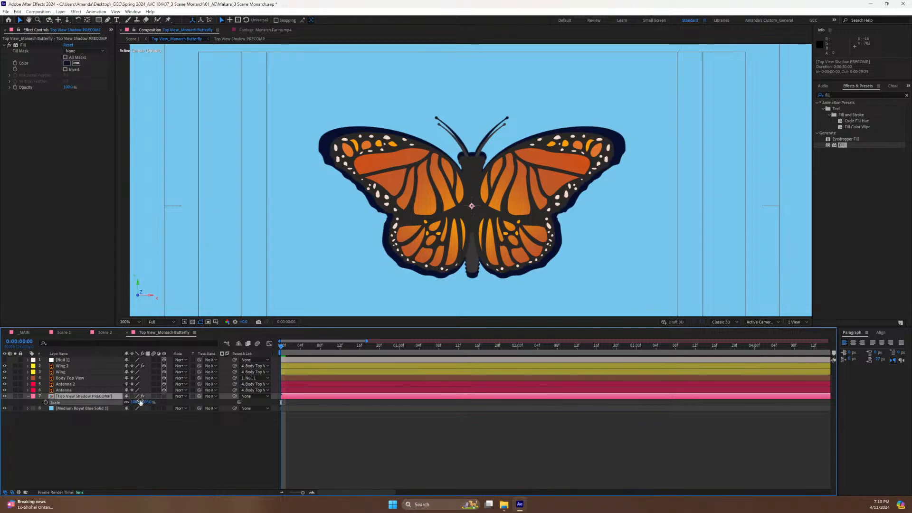
Nudge the shadow precomp 11 pixels down, to a vertical position of 551, so it sits lower than the butterfly.
key(Down)
key(Down)
key(Down)
key(Down)
key(Down)
key(Down)
key(Down)
key(Down)
key(Down)
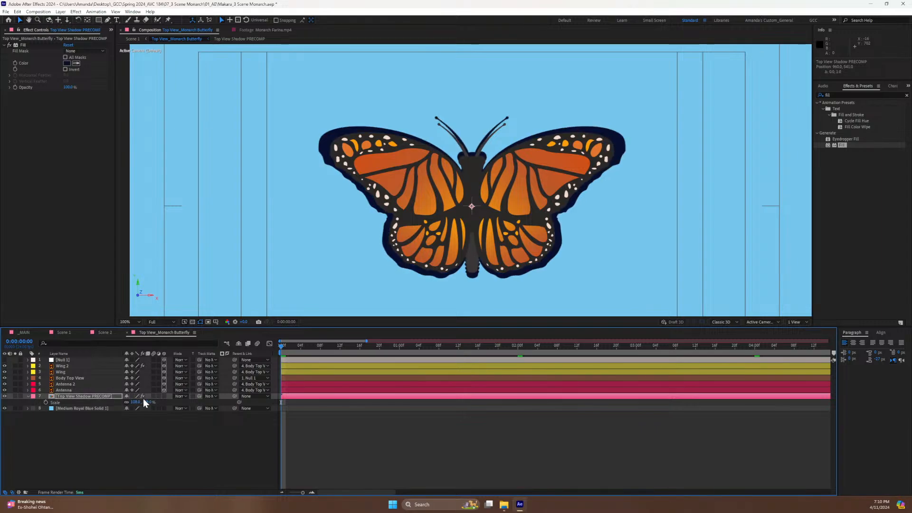
key(Down)
key(Down)
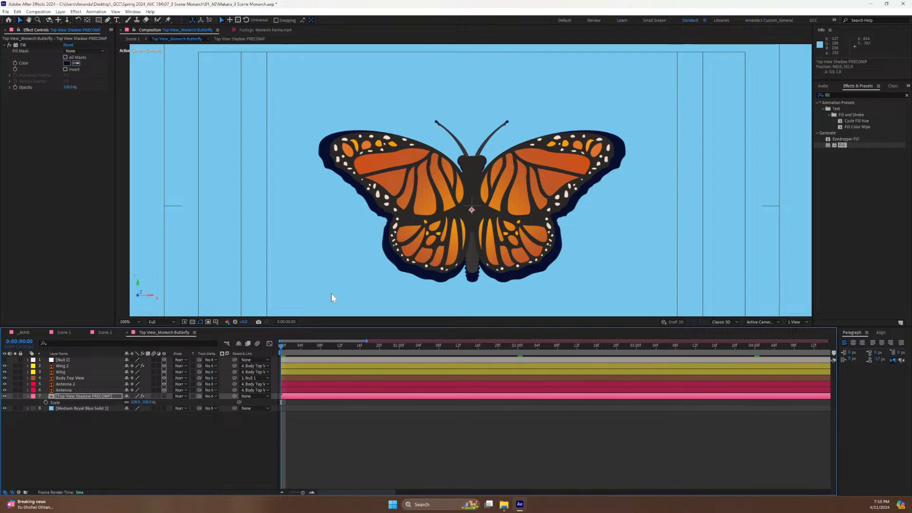
Set the shadow precomp's scale to 105% and preview the butterfly animation with its shadow.
click(137, 402)
text(105)
key(Return)
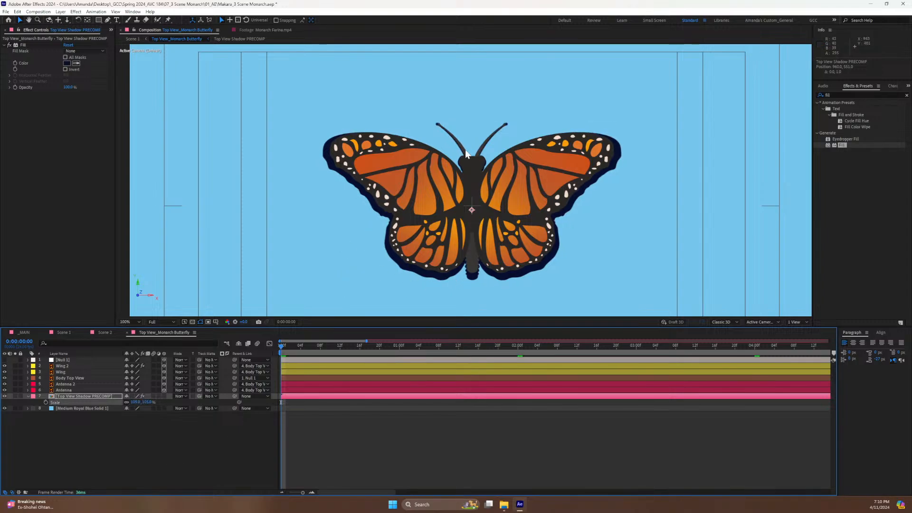
key(space)
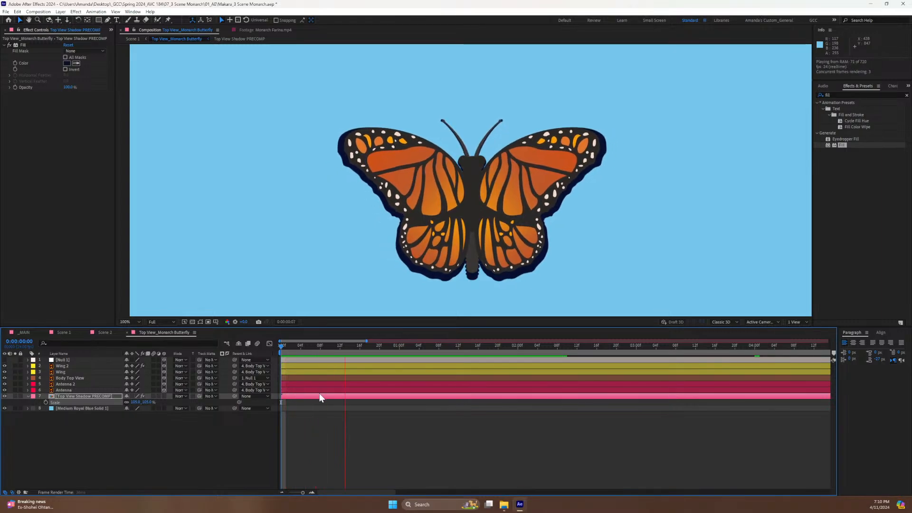
Offset the shadow precomp layer two frames later and preview the butterfly animation from the first frame.
key(space)
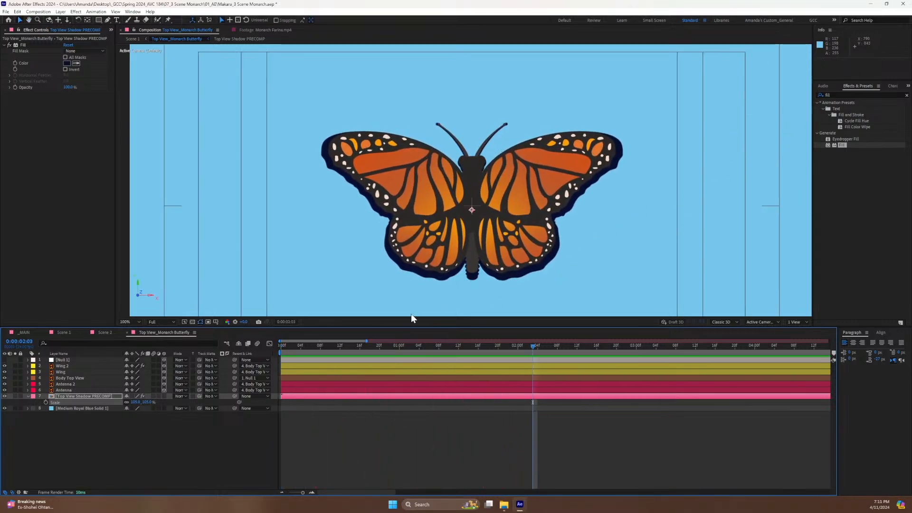
click(295, 400)
drag(299, 346, 279, 348)
mouse_move(303, 492)
mouse_down()
mouse_move(291, 493)
mouse_move(303, 492)
mouse_up()
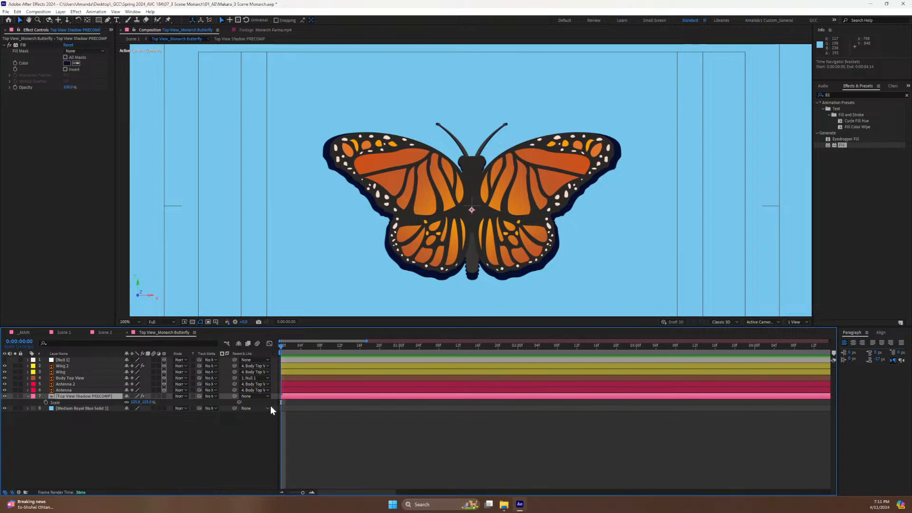
drag(285, 395, 292, 396)
key(space)
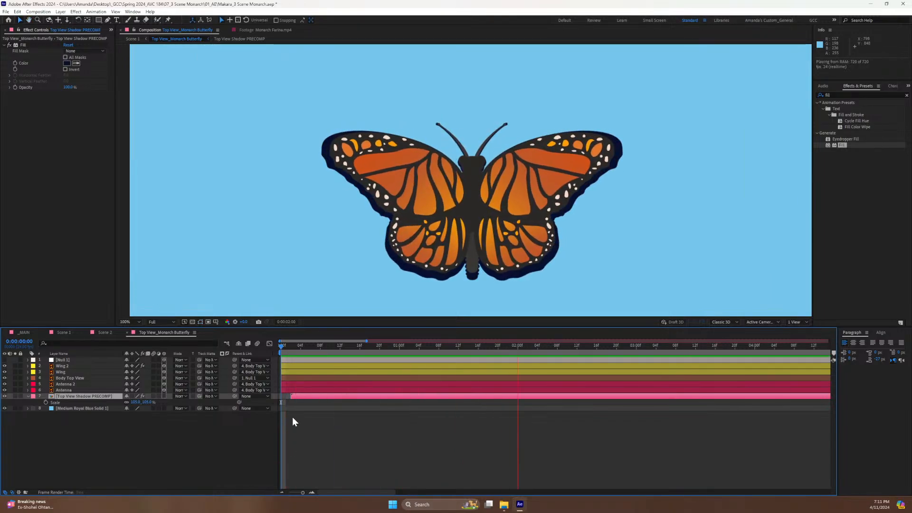
key(space)
Move the shadow precomp layer one frame earlier, so it starts at frame 1, and preview from the composition's start.
drag(298, 395, 295, 397)
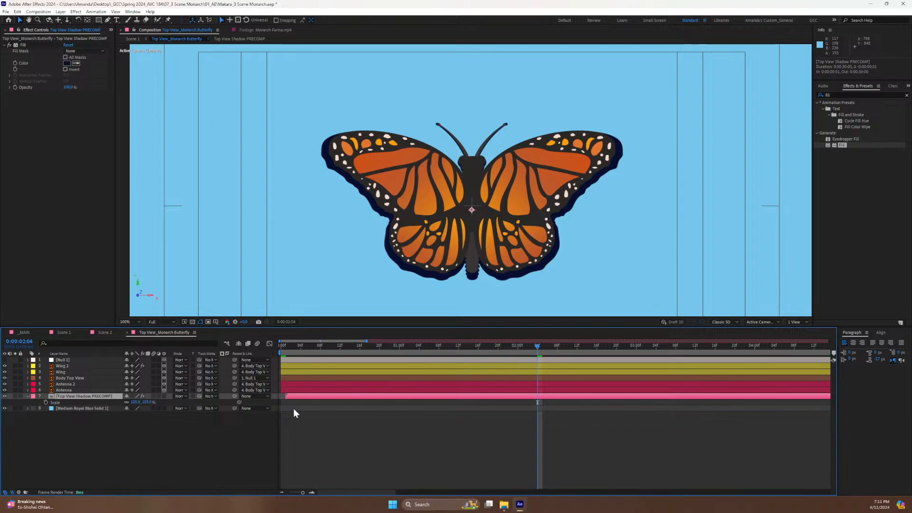
click(294, 409)
click(291, 349)
key(Home)
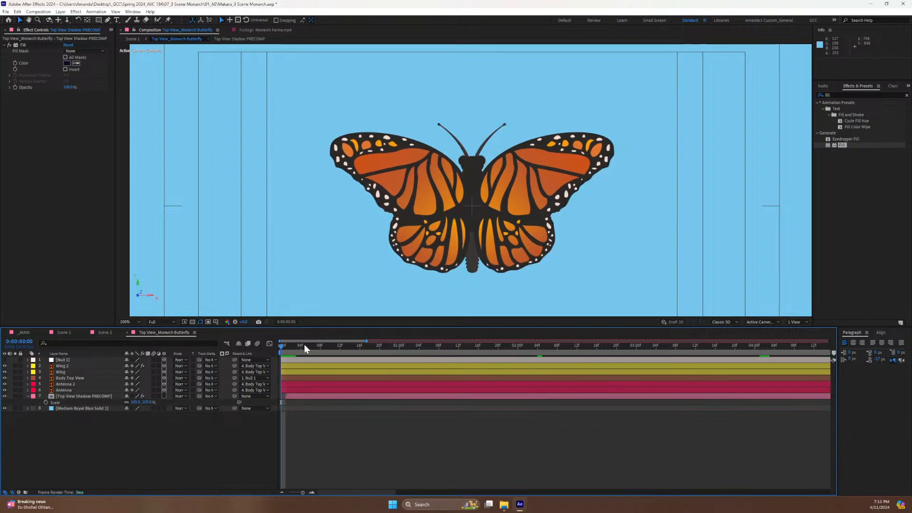
key(space)
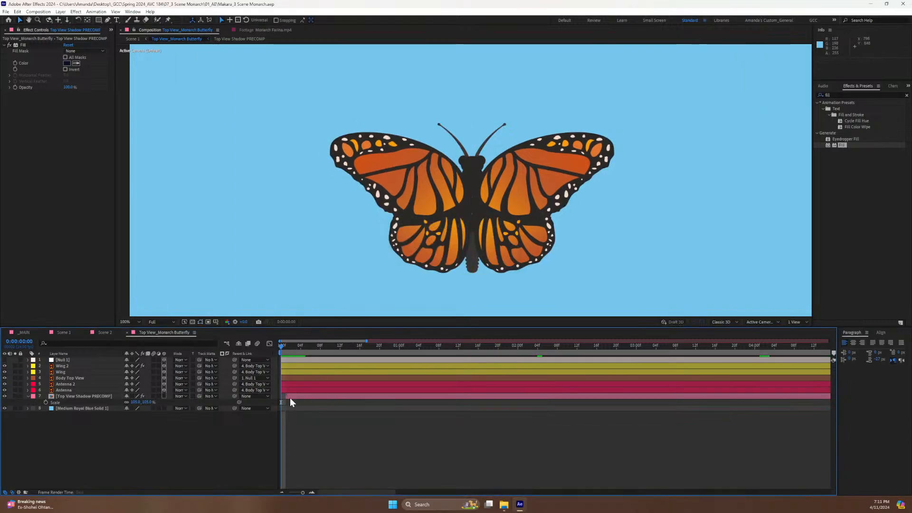
click(303, 395)
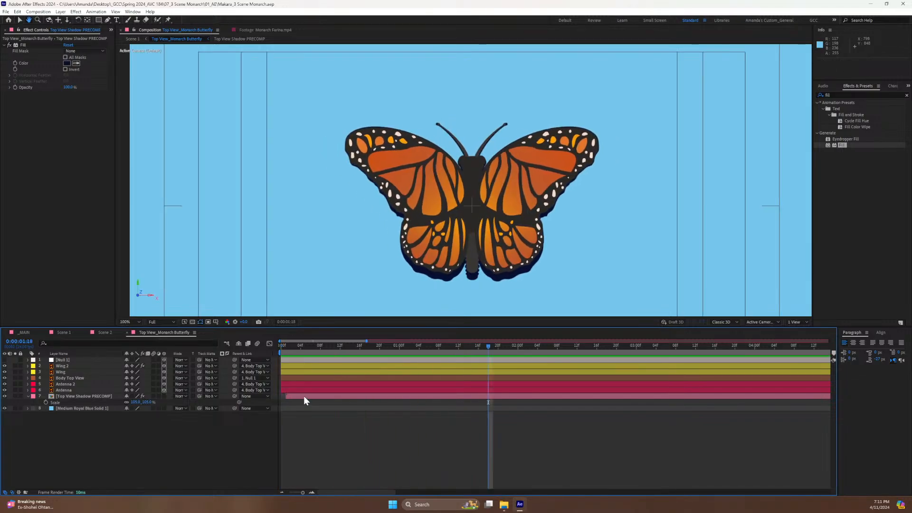
Try starting the shadow precomp one frame before the composition, preview it, and move the layer back to start at 0:00:00:00.
drag(298, 398, 294, 398)
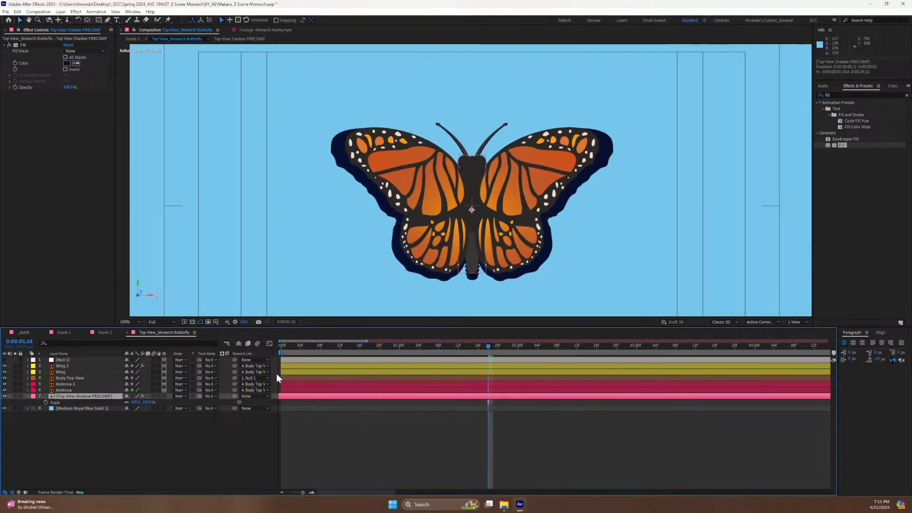
click(286, 345)
key(space)
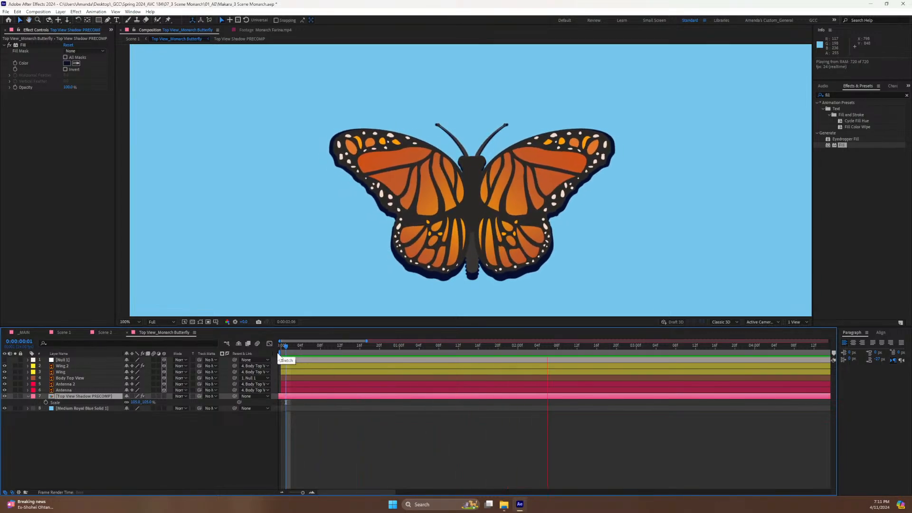
key(space)
drag(313, 397, 307, 398)
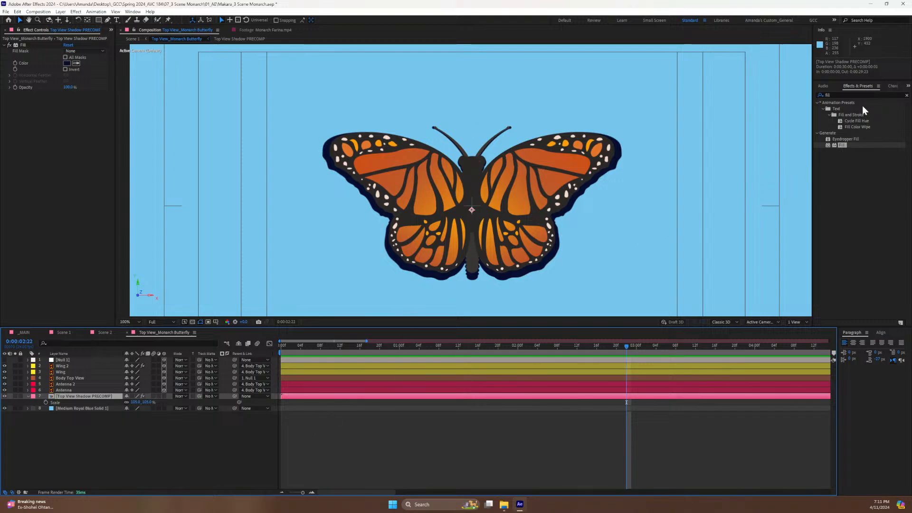
Apply a Gaussian Blur to the Top View Shadow PRECOMP layer and set its blurriness to 35.
click(843, 95)
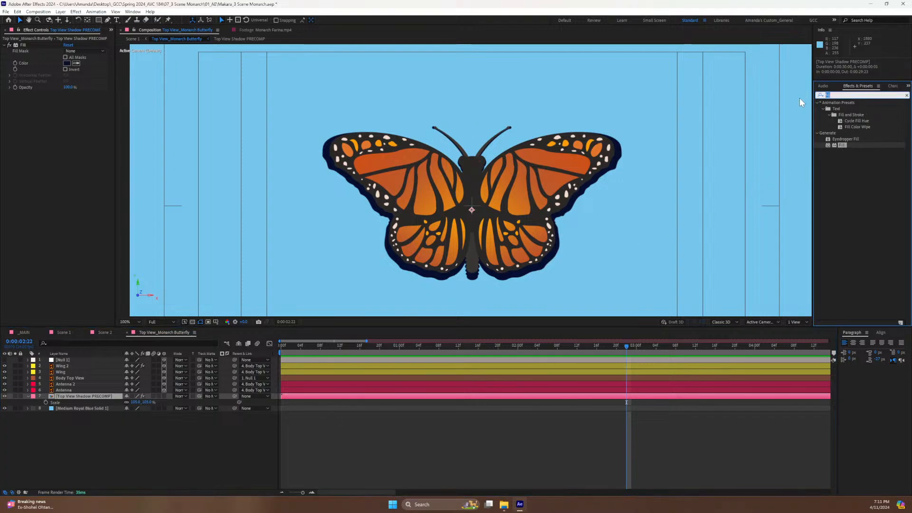
text(gau)
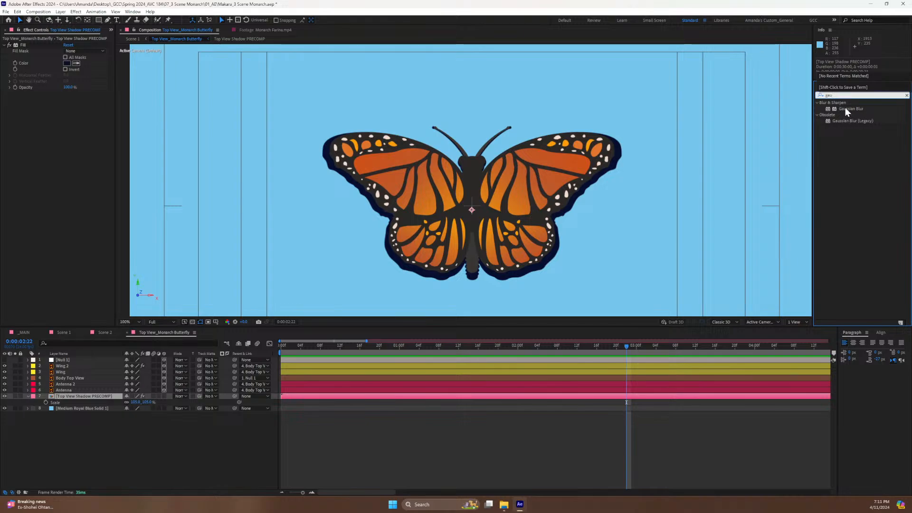
drag(846, 109, 207, 75)
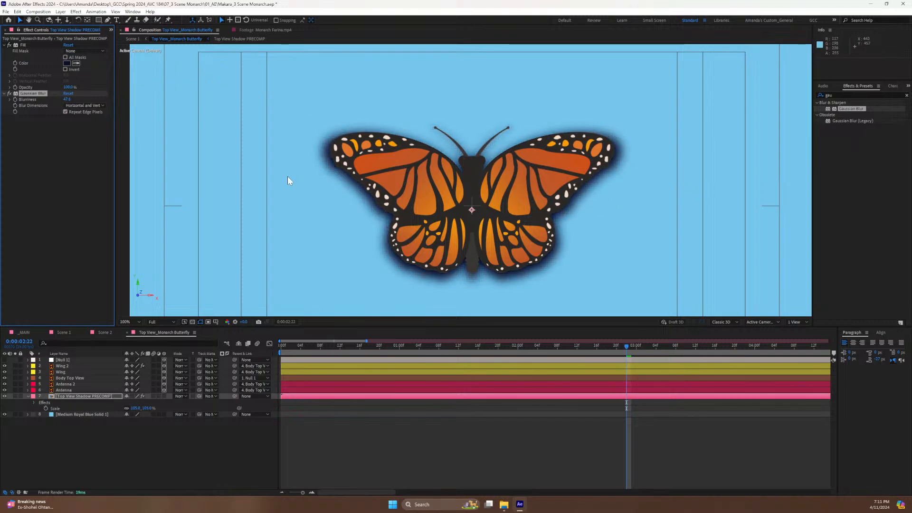
click(67, 100)
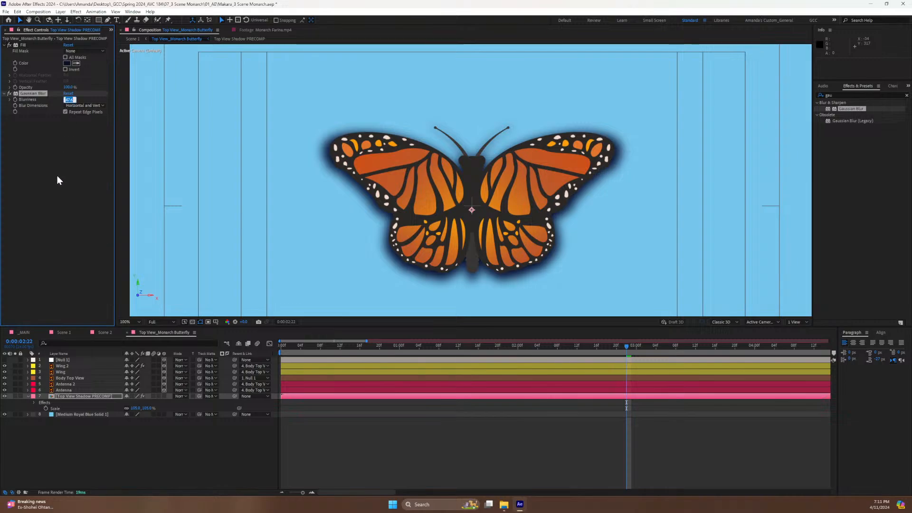
text(385)
key(Return)
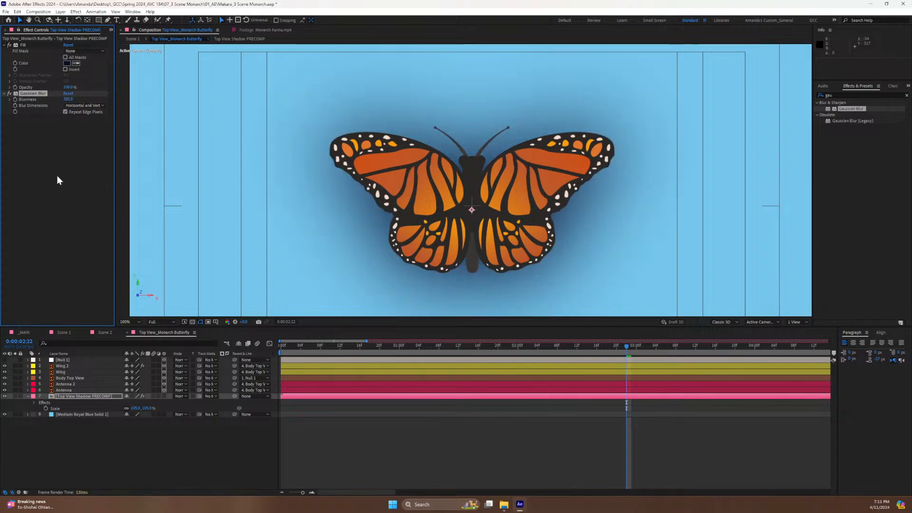
click(67, 99)
text(35)
key(Return)
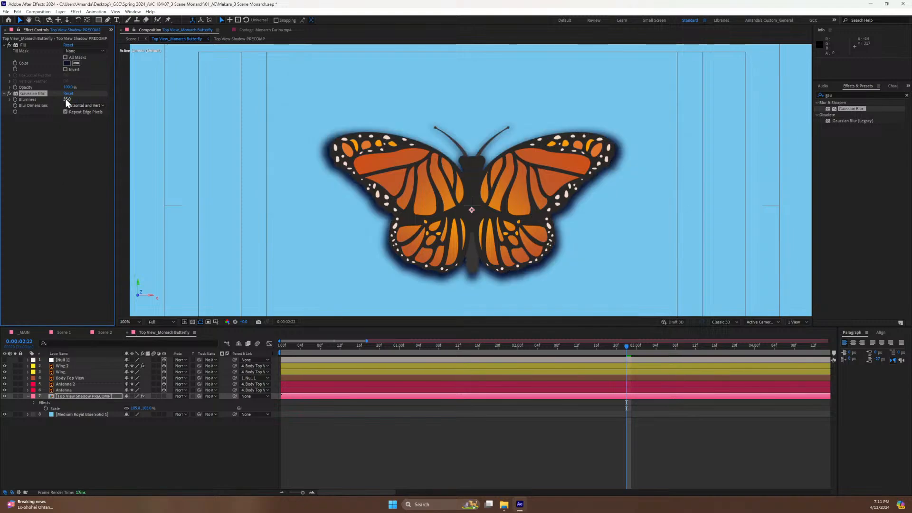
Set the Top View Shadow PRECOMP layer's opacity to 50%.
click(72, 393)
key(t)
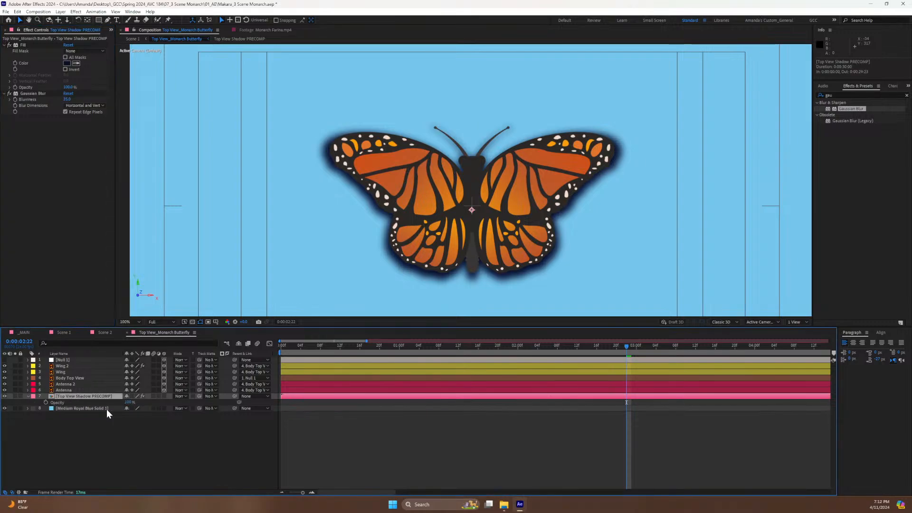
click(129, 403)
text(50)
key(Return)
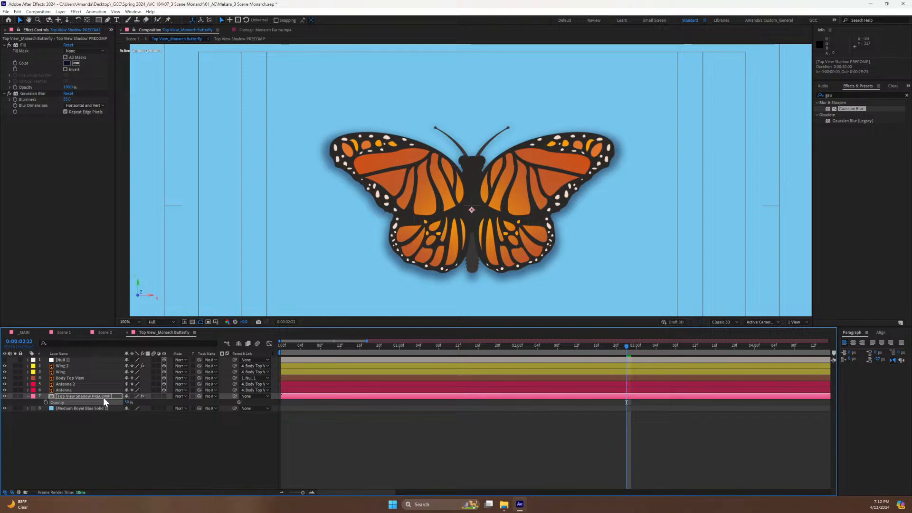
Try the Multiply blending mode on the shadow precomp with a higher layer opacity.
click(181, 396)
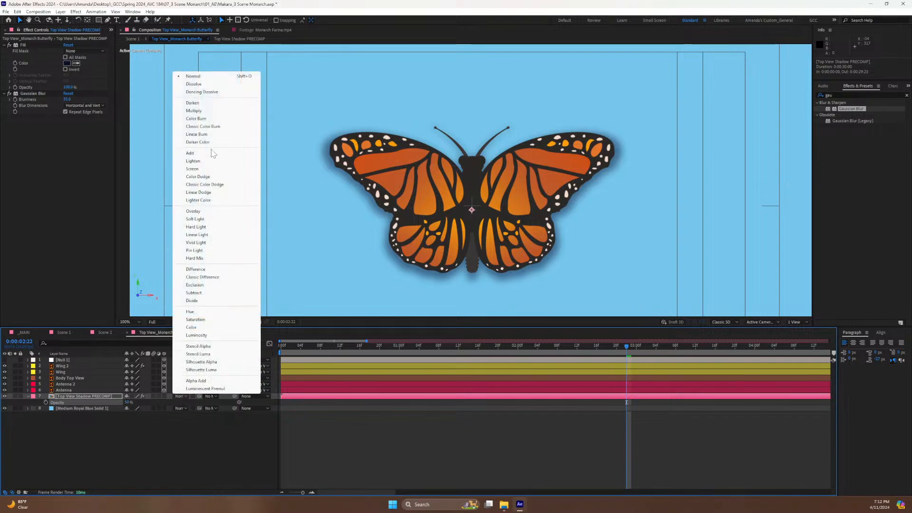
click(199, 111)
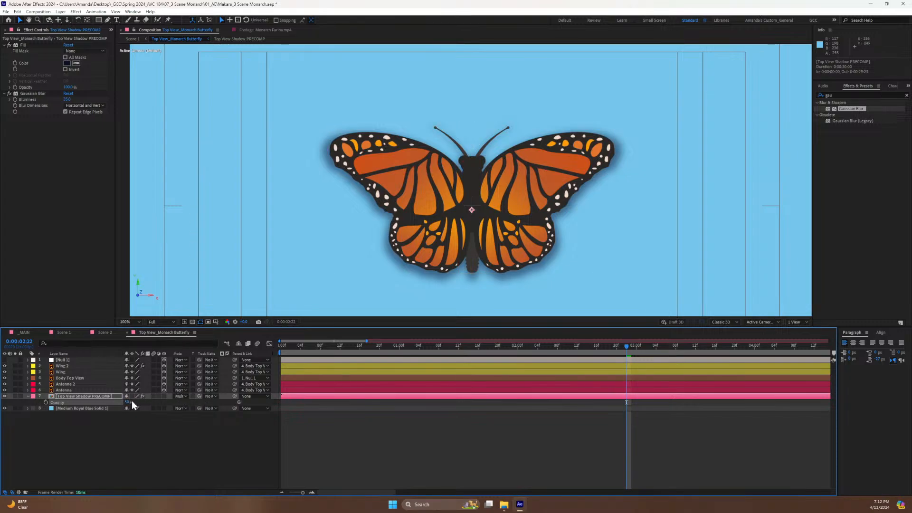
drag(128, 402, 137, 402)
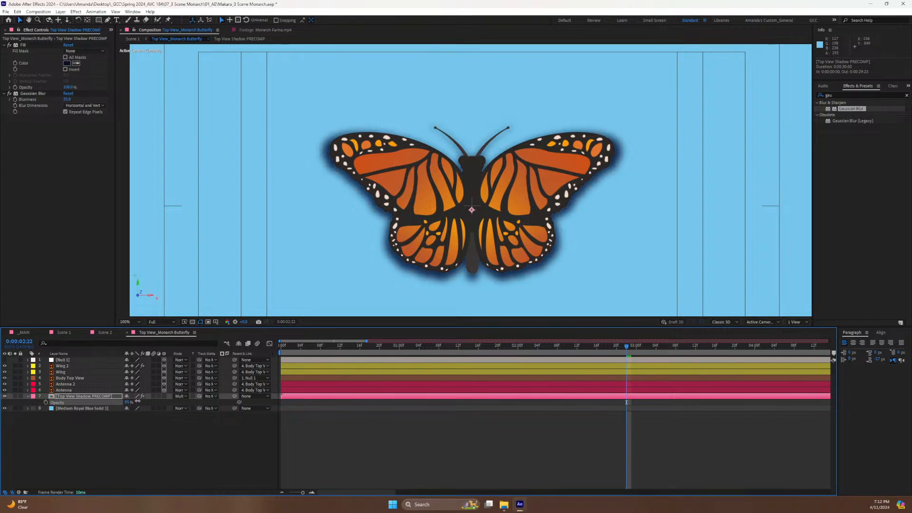
Try the Screen and Overlay blending modes on the shadow precomp, and preview the animation with Overlay.
click(182, 396)
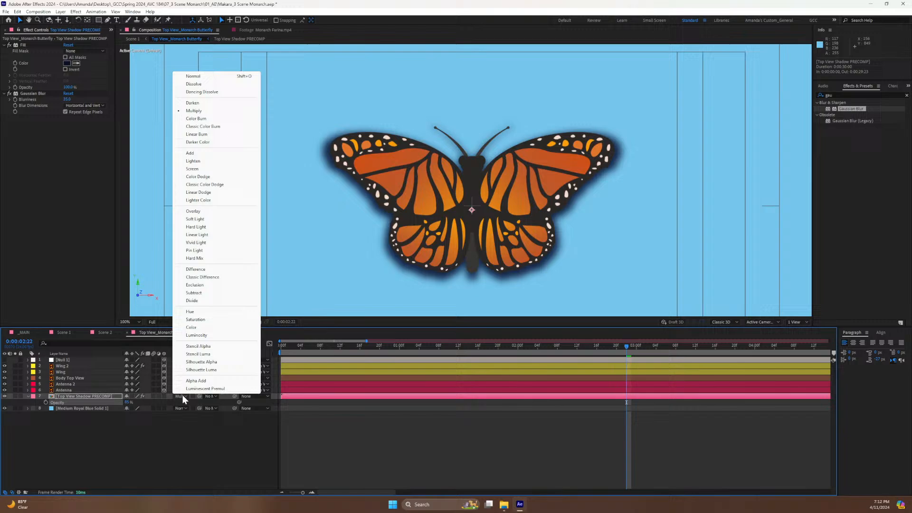
click(200, 169)
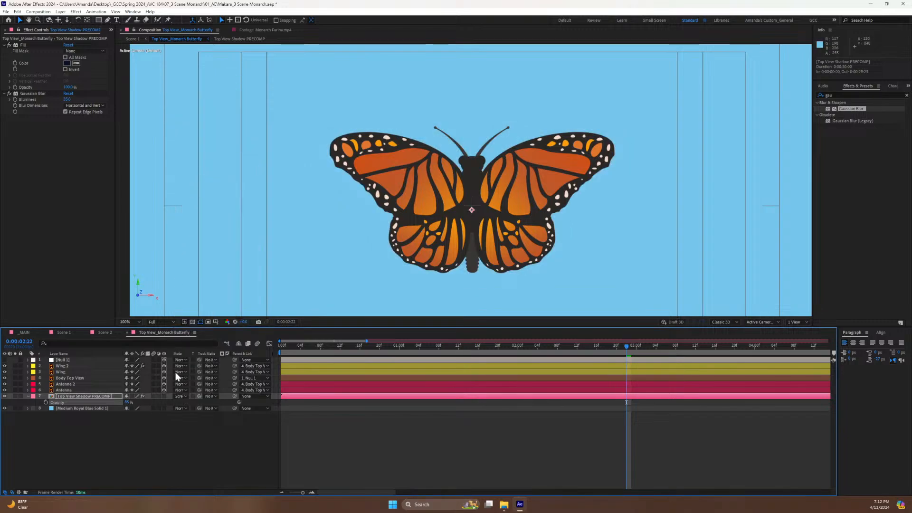
click(180, 395)
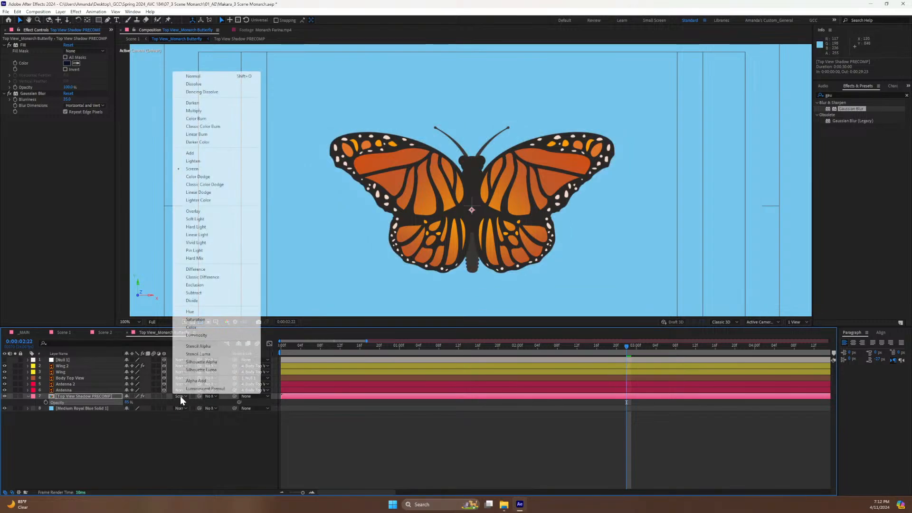
click(199, 211)
key(space)
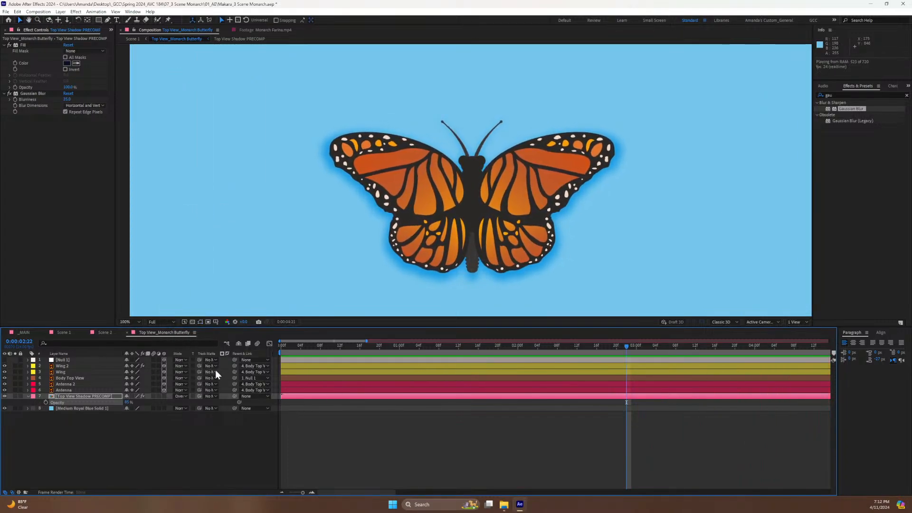
key(space)
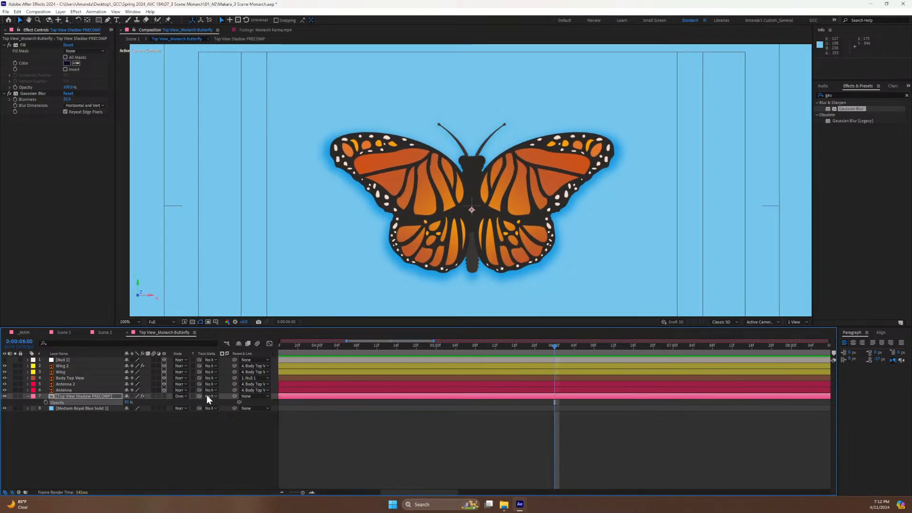
Restore the shadow precomp's blending mode to Normal and its opacity to 50%.
click(177, 396)
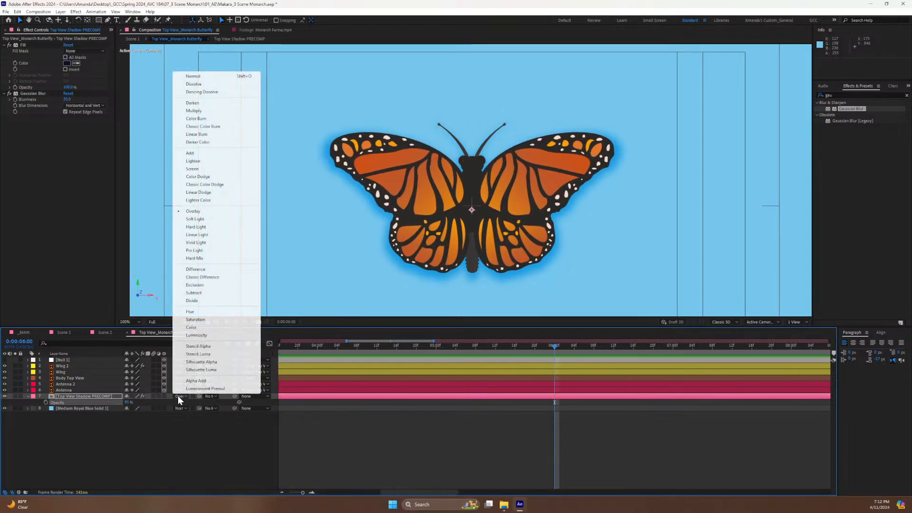
click(205, 77)
click(127, 403)
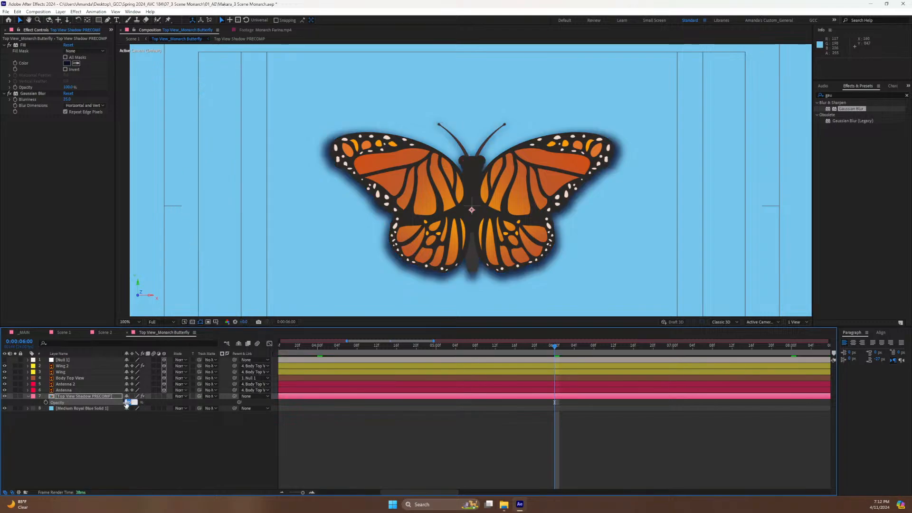
text(50)
key(Return)
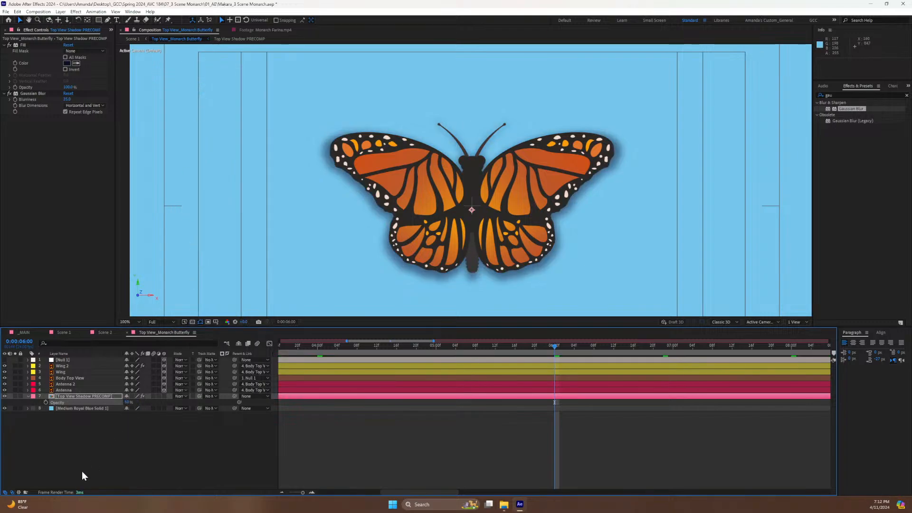
Shift the shadow precomp layer one frame earlier, to start at -0:00:00:01, and preview the animation from the beginning.
drag(317, 346, 198, 379)
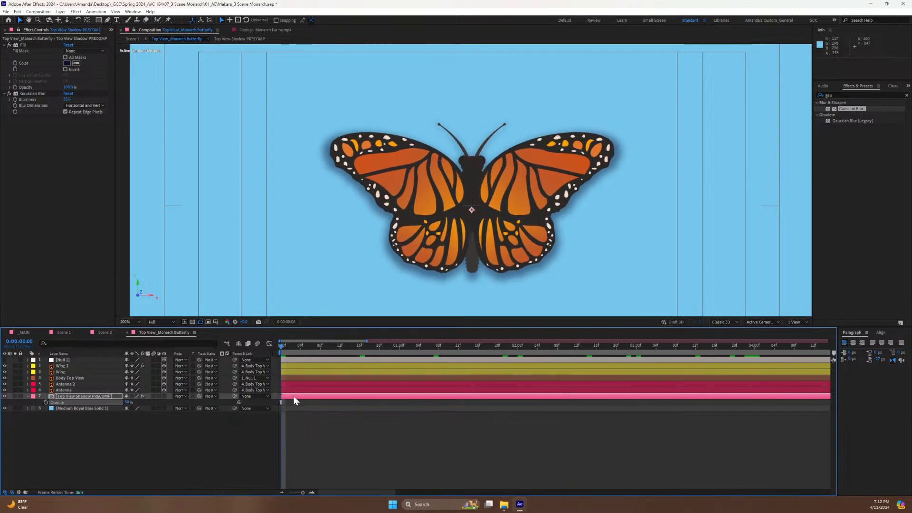
drag(294, 396, 289, 399)
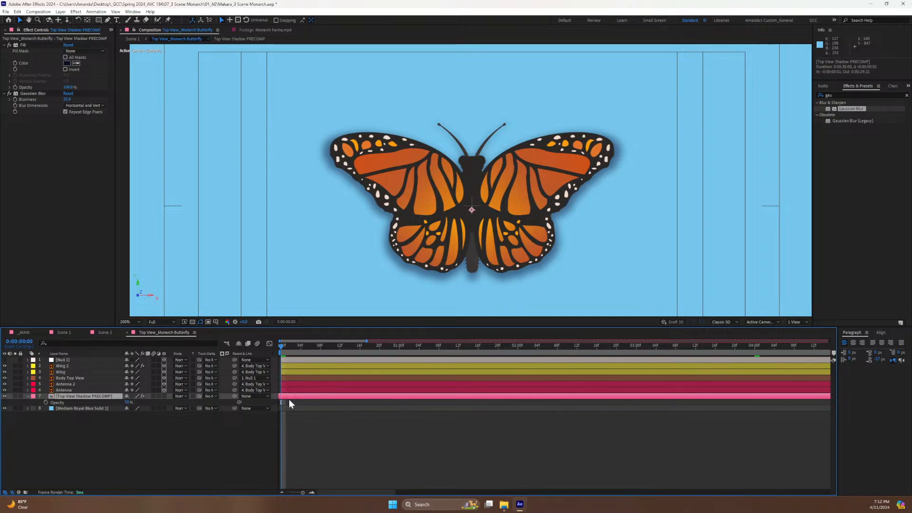
key(space)
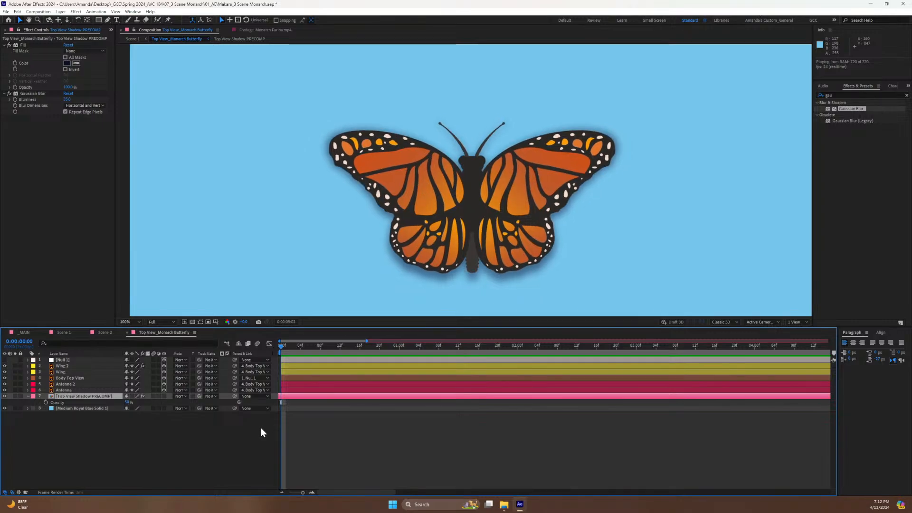
key(space)
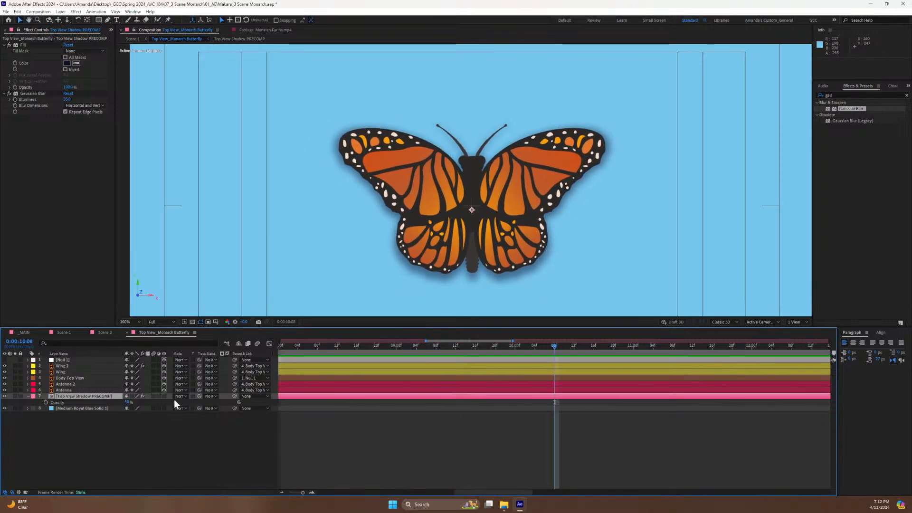
Lower the shadow precomp's opacity to 35% and preview the butterfly with the lighter shadow.
click(125, 402)
text(35)
key(Return)
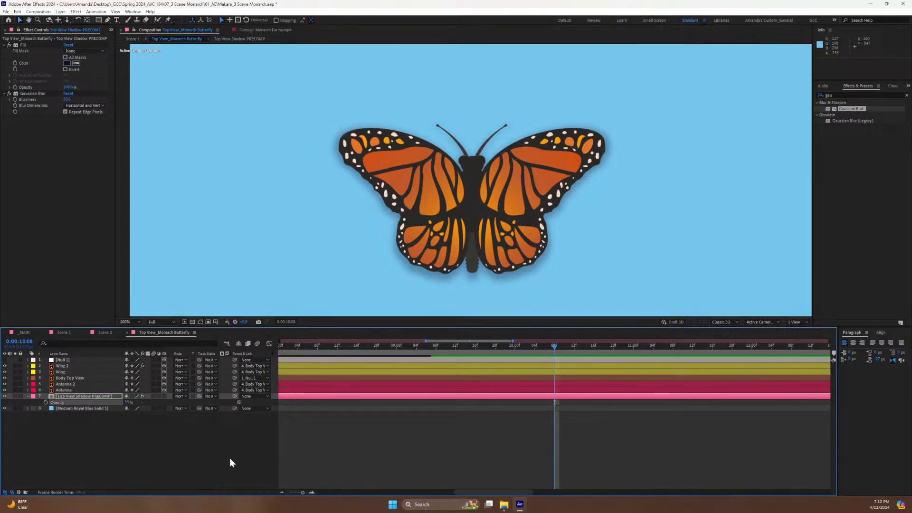
key(space)
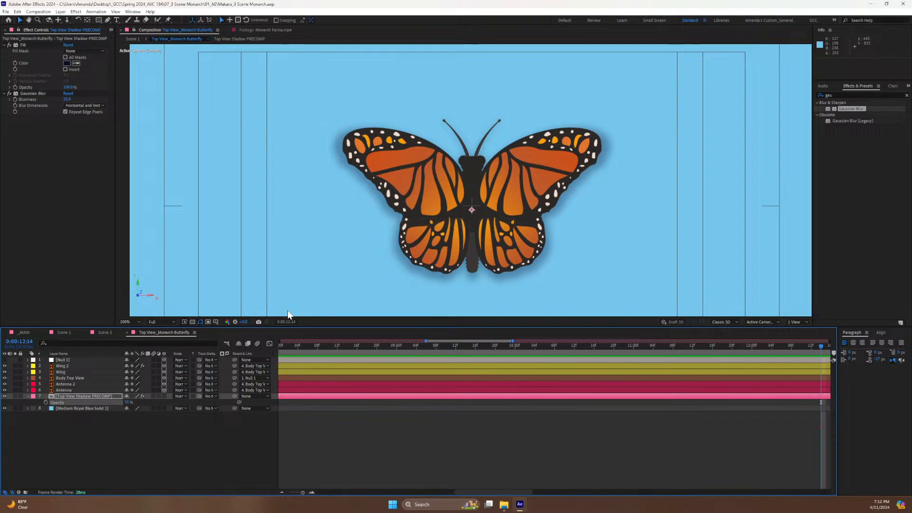
Enable the Drop Shadow effect on the Wing 2 layer and preview the flapping butterfly with it.
click(63, 366)
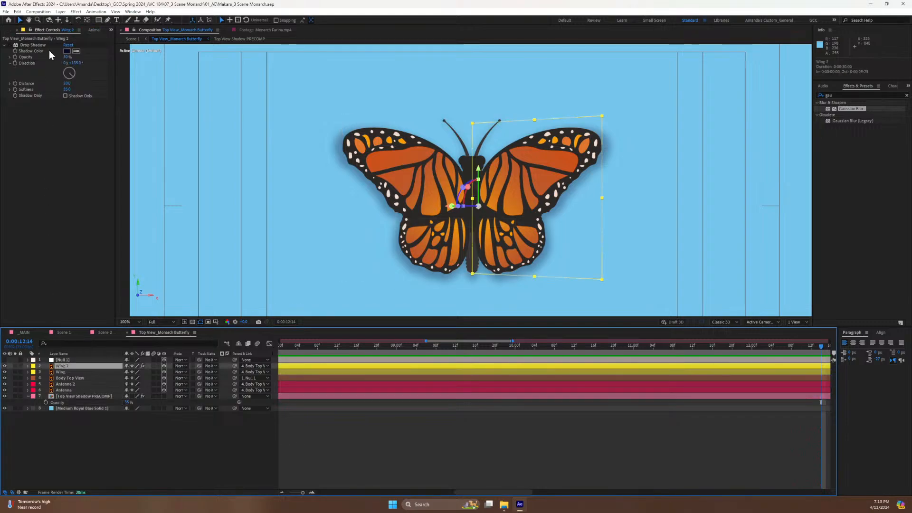
click(33, 45)
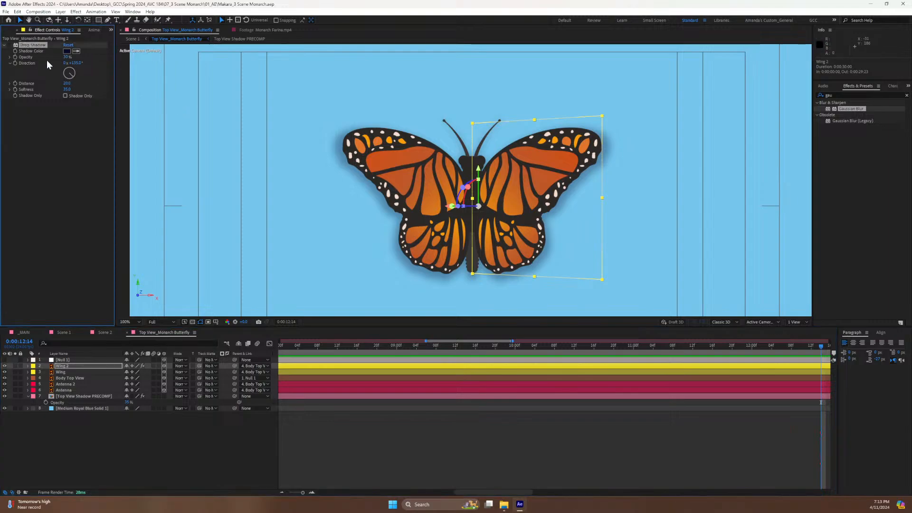
click(8, 45)
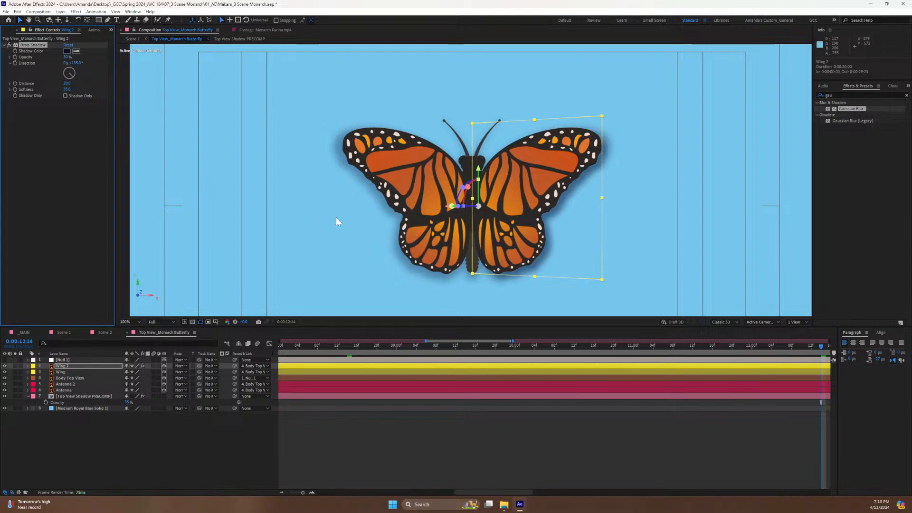
key(space)
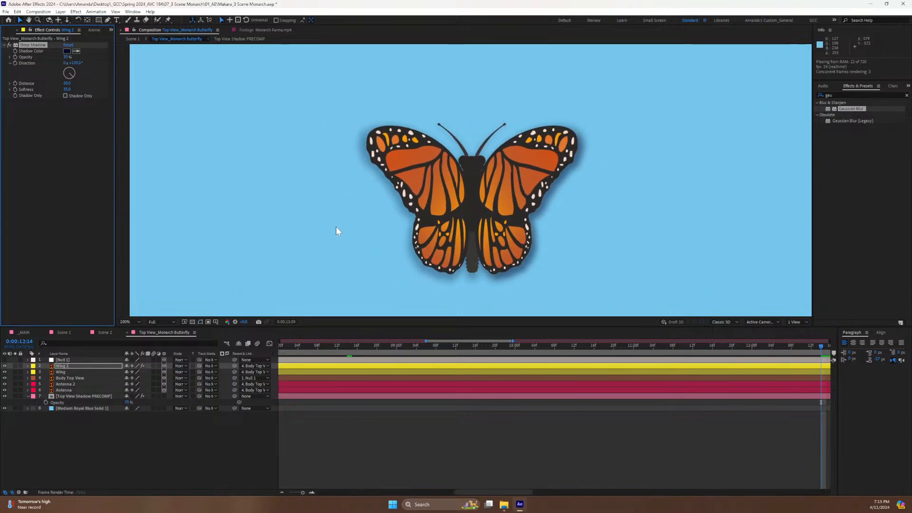
key(space)
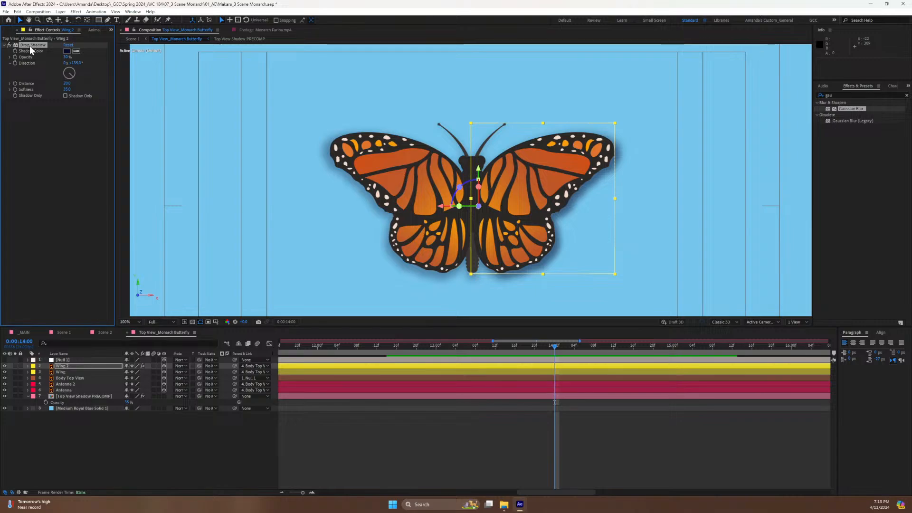
Return to the first frame and delete the Drop Shadow effect from the Wing 2 layer.
drag(346, 347, 53, 361)
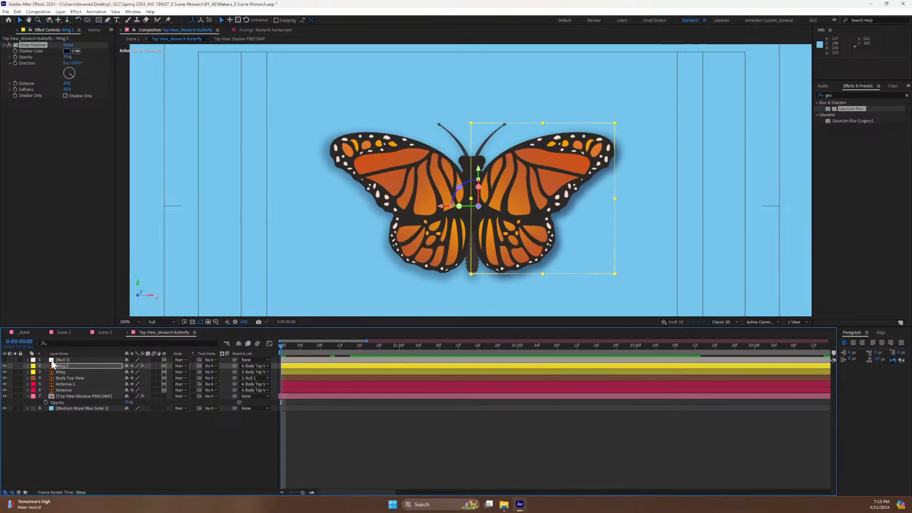
click(26, 46)
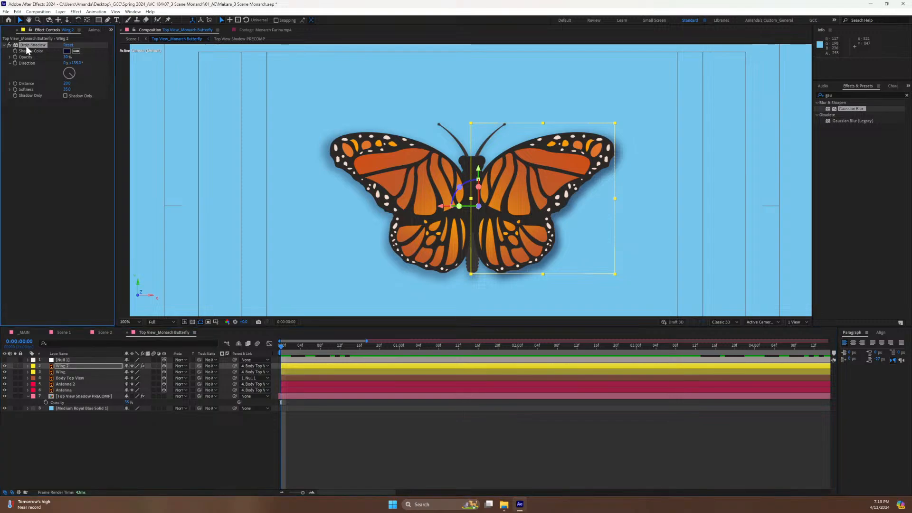
key(Delete)
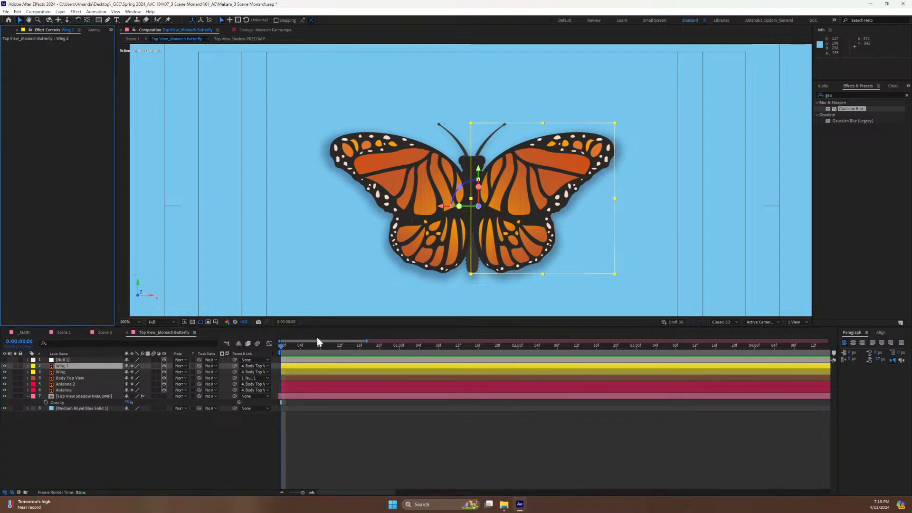
Try starting the shadow precomp at 0:00:00:00, shift it back to -0:00:00:01, and check the comp's last frame at 0:00:29:23.
click(58, 397)
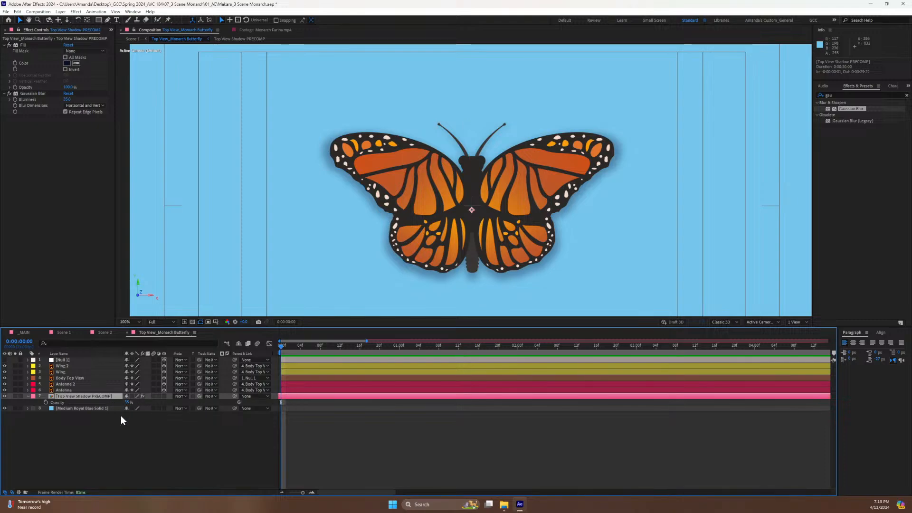
drag(294, 395, 298, 395)
click(287, 346)
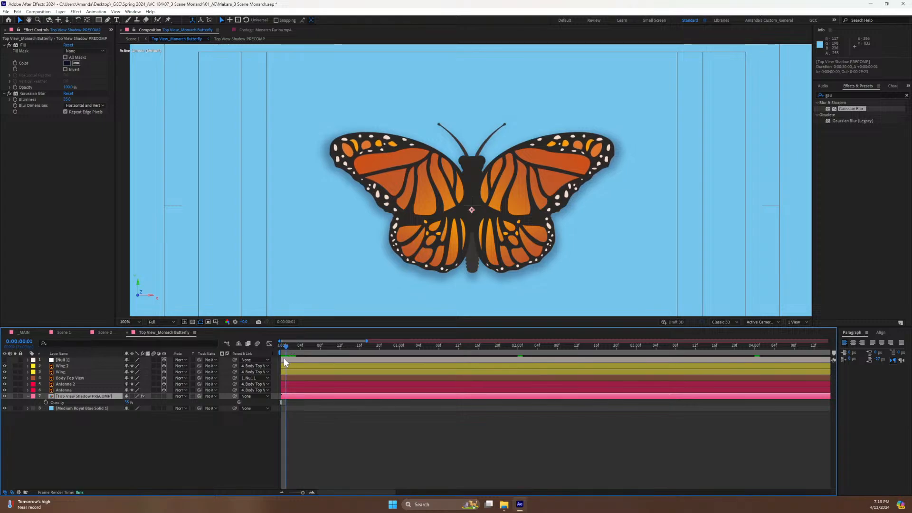
key(Home)
drag(297, 396, 287, 398)
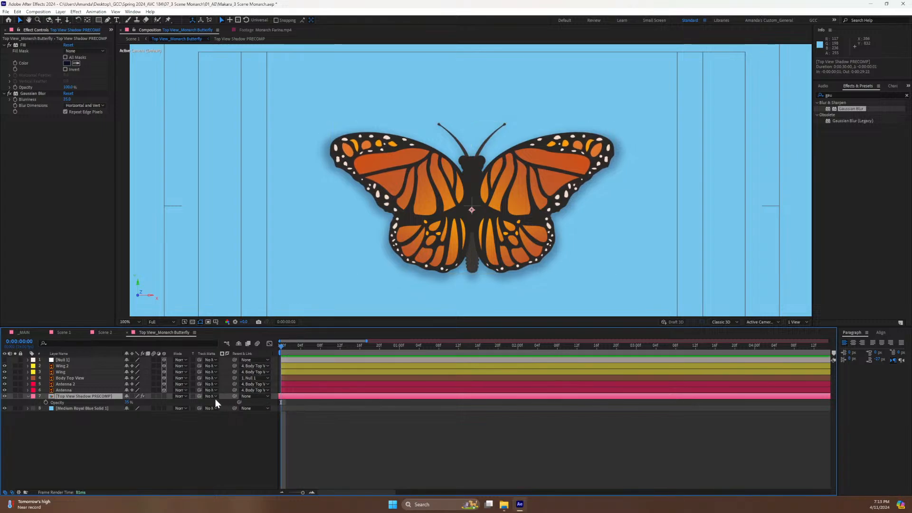
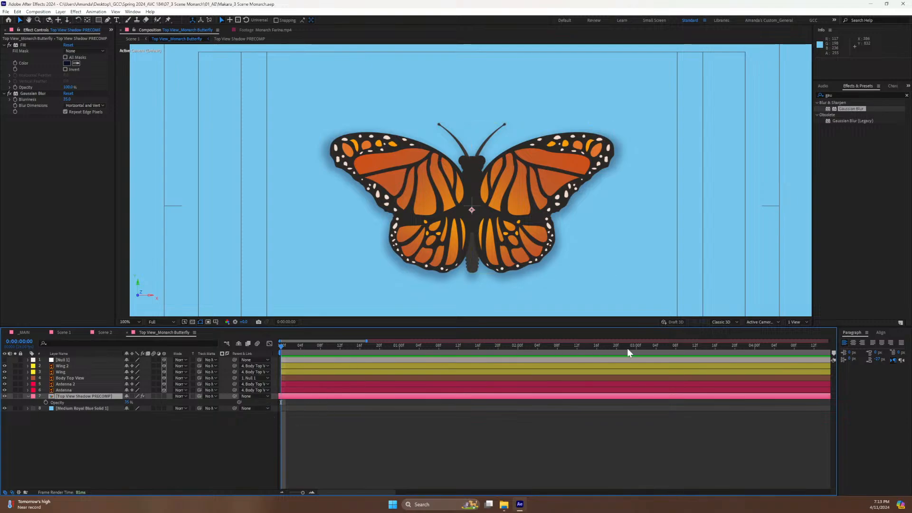
drag(634, 344, 901, 333)
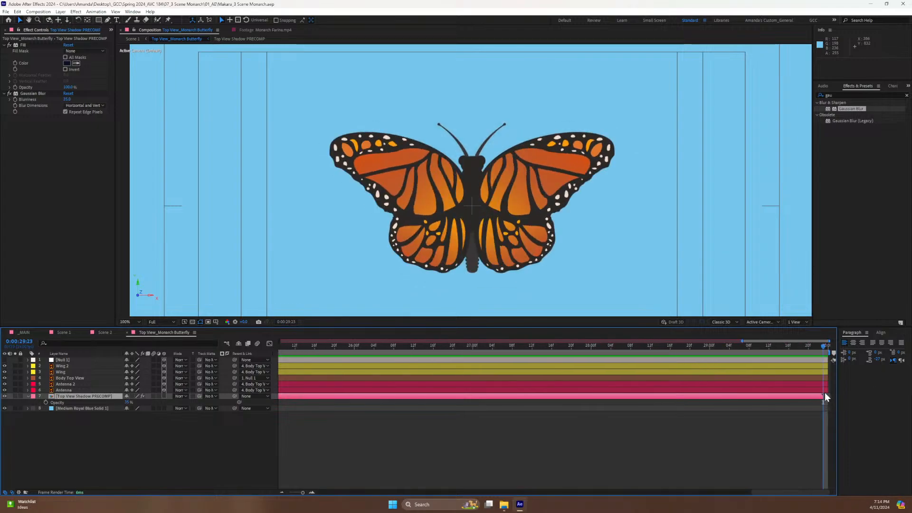
drag(830, 346, 93, 453)
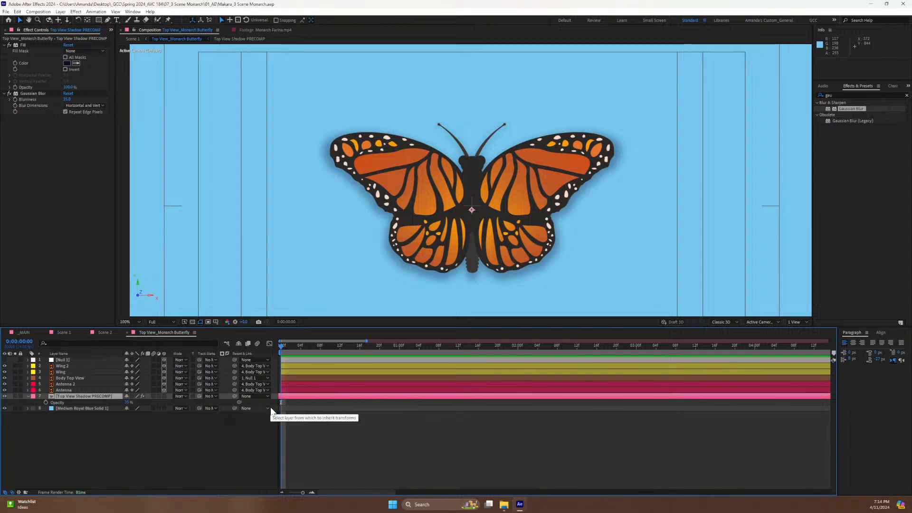
Close the Top View_Monarch Butterfly comp and look over the Scene 2 and Scene 1 comps.
click(127, 333)
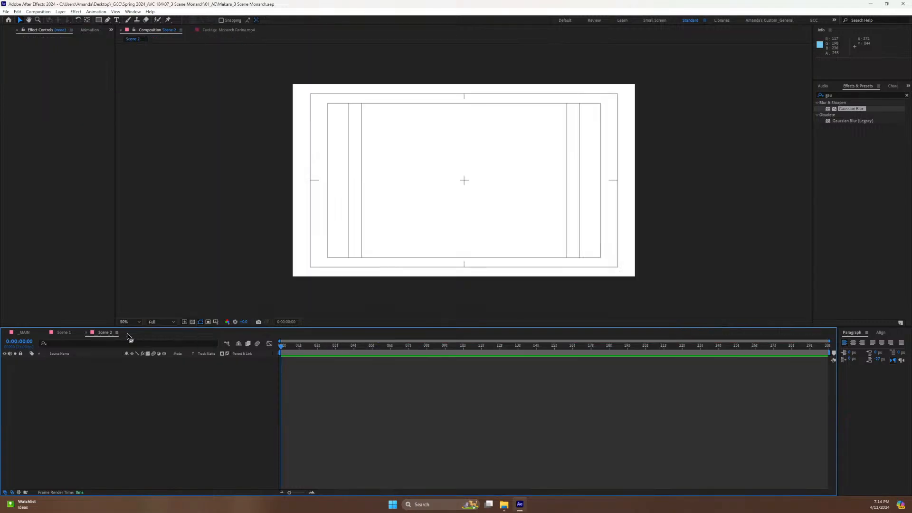
click(57, 335)
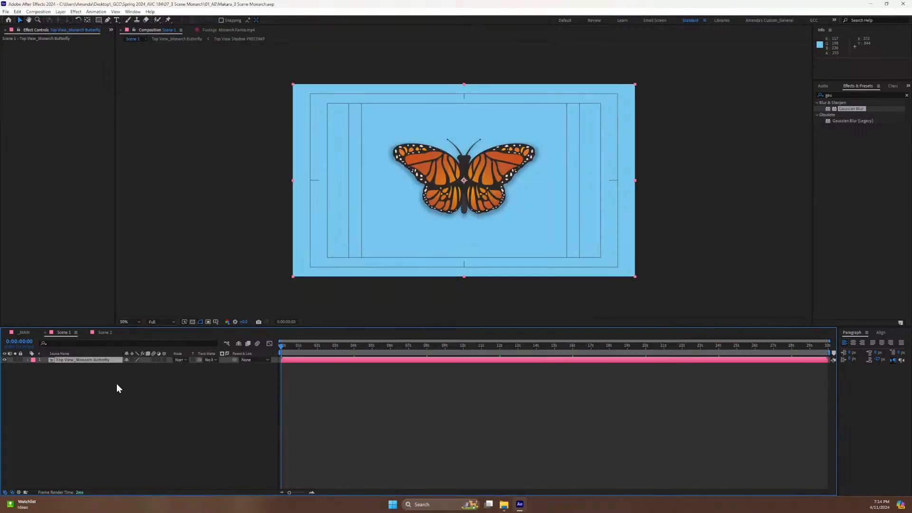
click(103, 332)
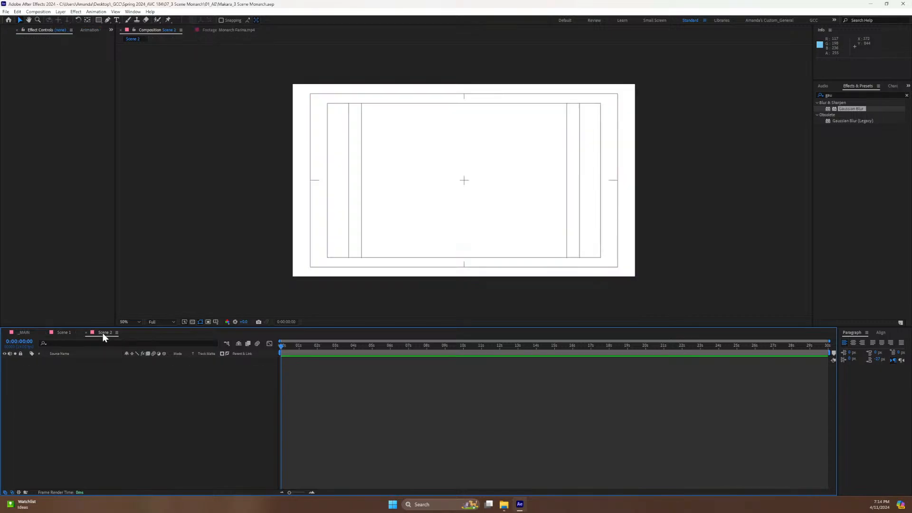
click(73, 332)
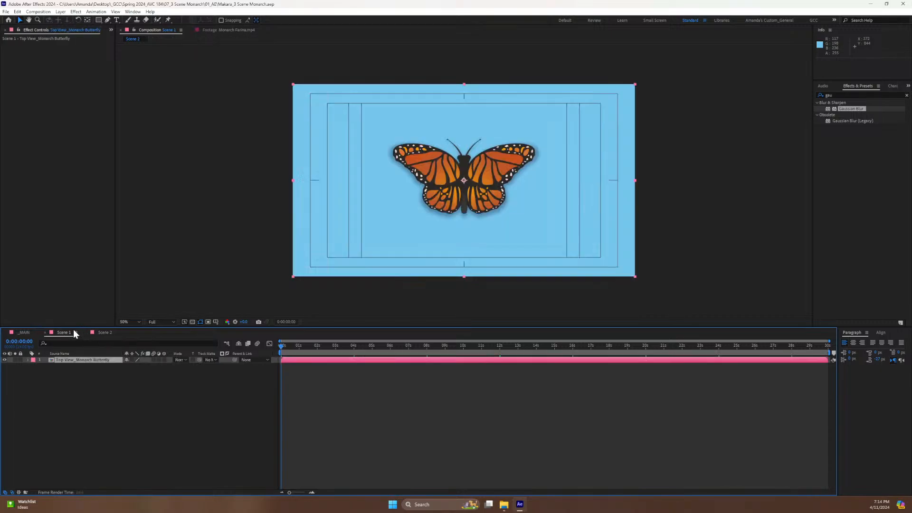
Cut the Medium Royal Blue Solid 1 background from the Top View_Monarch Butterfly comp and paste it into Scene 1.
double_click(51, 361)
click(63, 408)
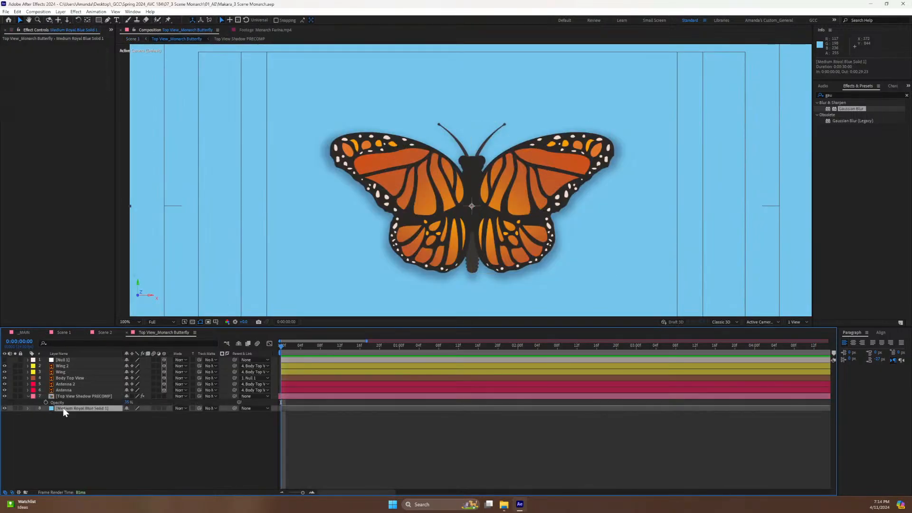
key(ctrl+x)
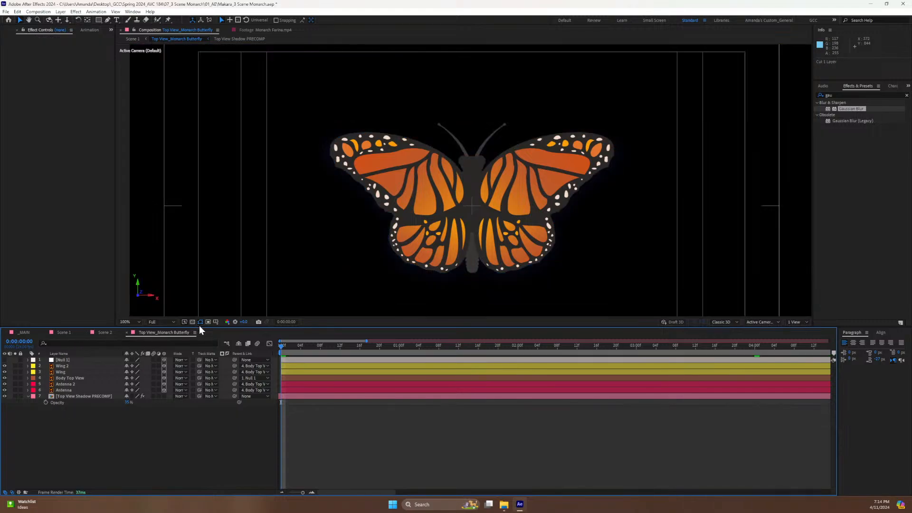
click(62, 333)
key(ctrl+v)
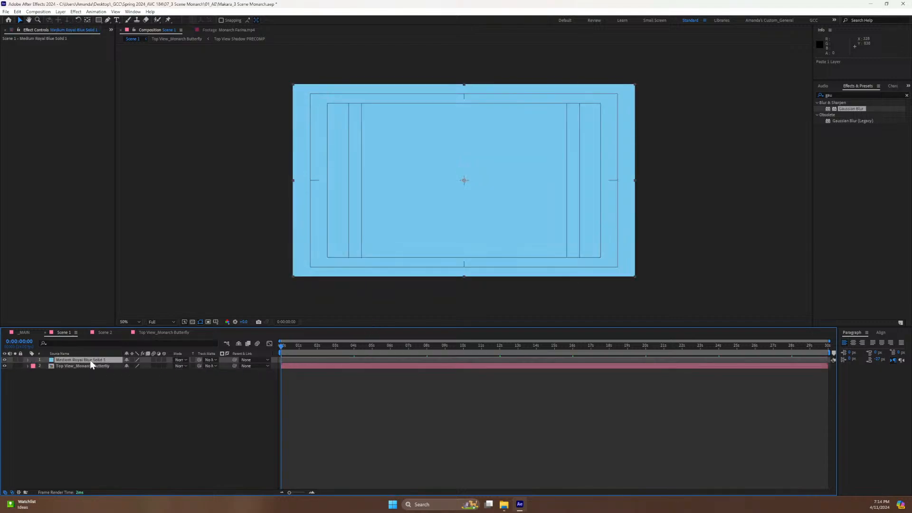
Place the blue solid beneath the butterfly layer in Scene 1, save the project, and lock the solid.
drag(91, 363, 91, 378)
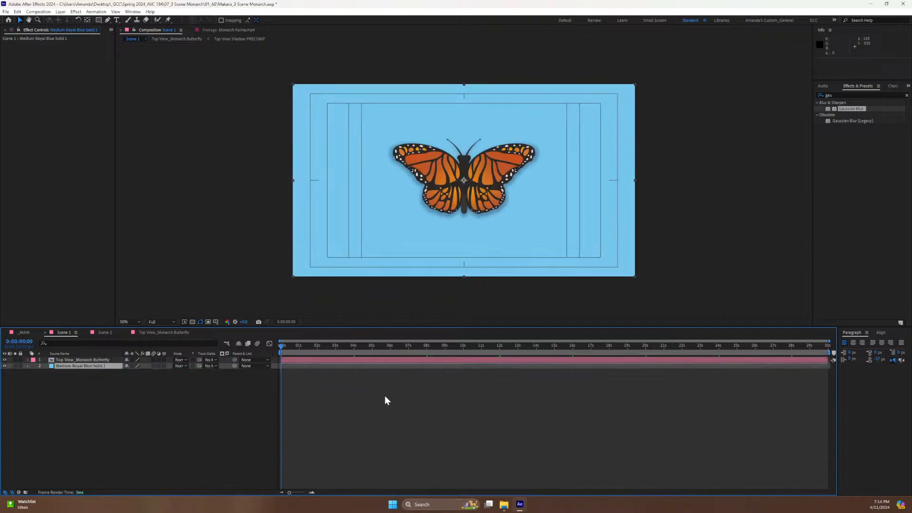
key(ctrl+s)
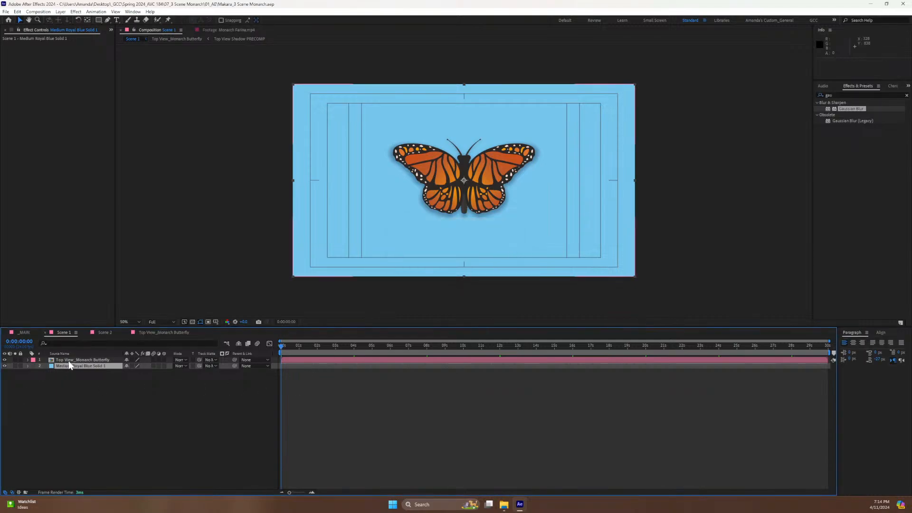
click(81, 360)
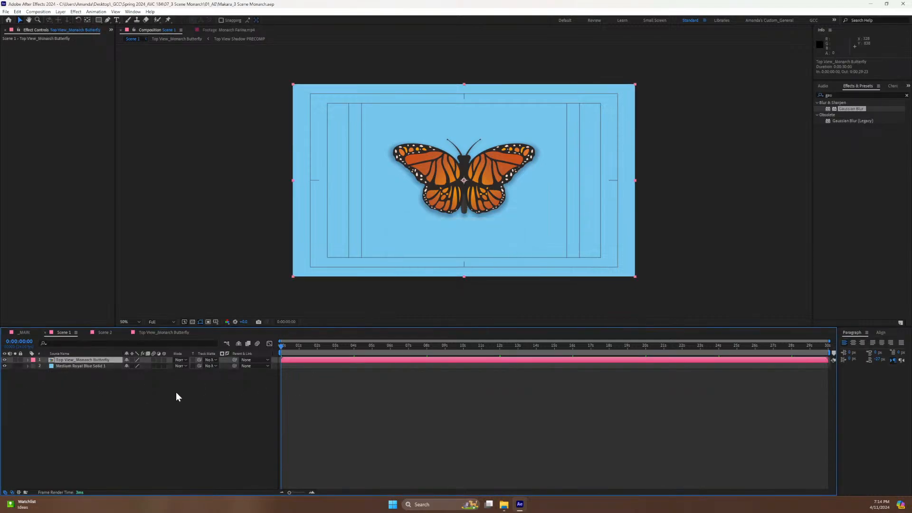
click(20, 366)
Add a 100% Scale keyframe to the Top View_Monarch Butterfly layer and place it at 0:00:00:06.
key(s)
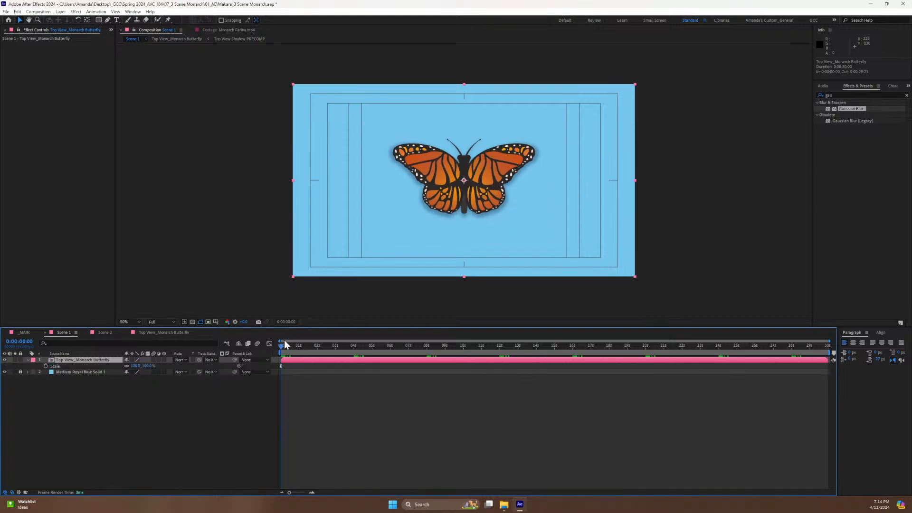
click(46, 365)
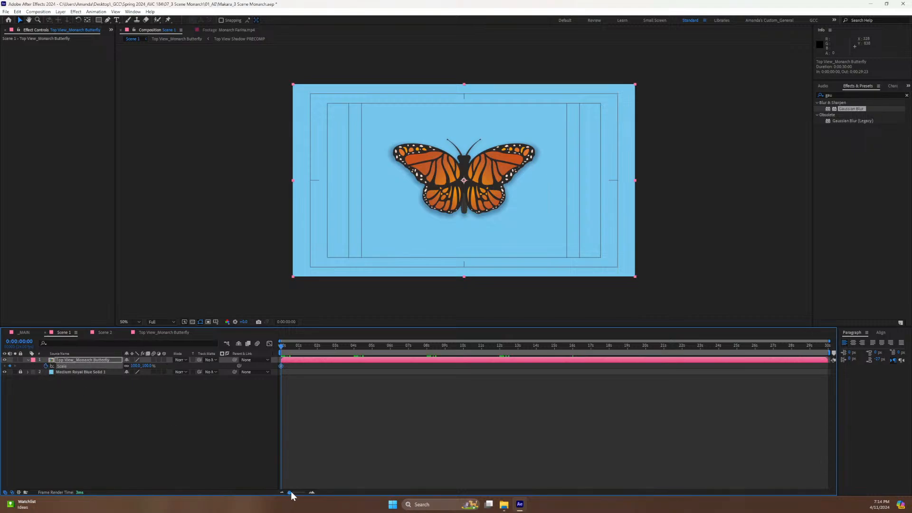
drag(289, 492, 303, 494)
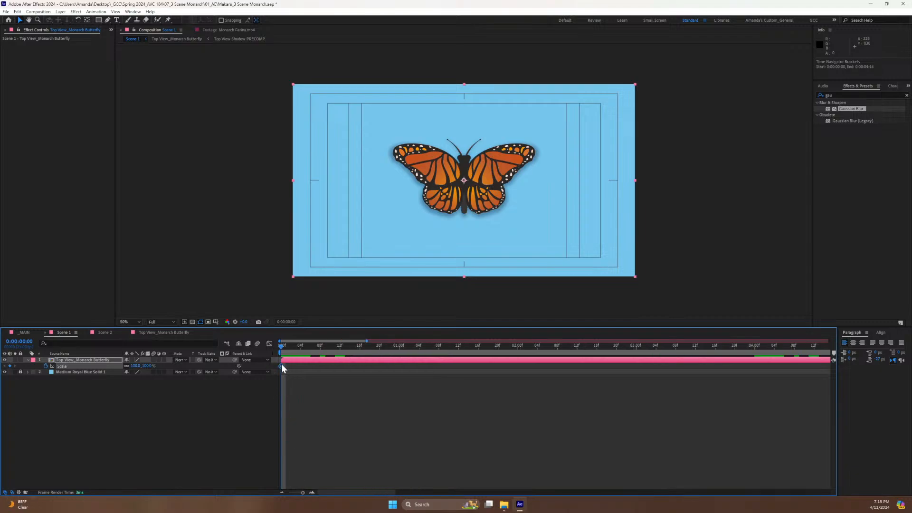
drag(282, 366, 300, 372)
click(311, 349)
drag(298, 364, 312, 368)
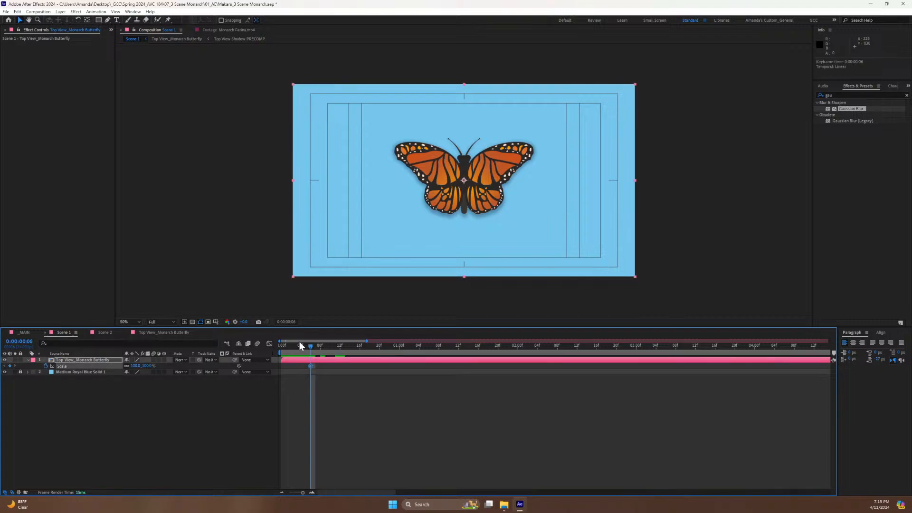
Set the butterfly layer's Scale to 0% at the first frame so it grows into view.
key(Home)
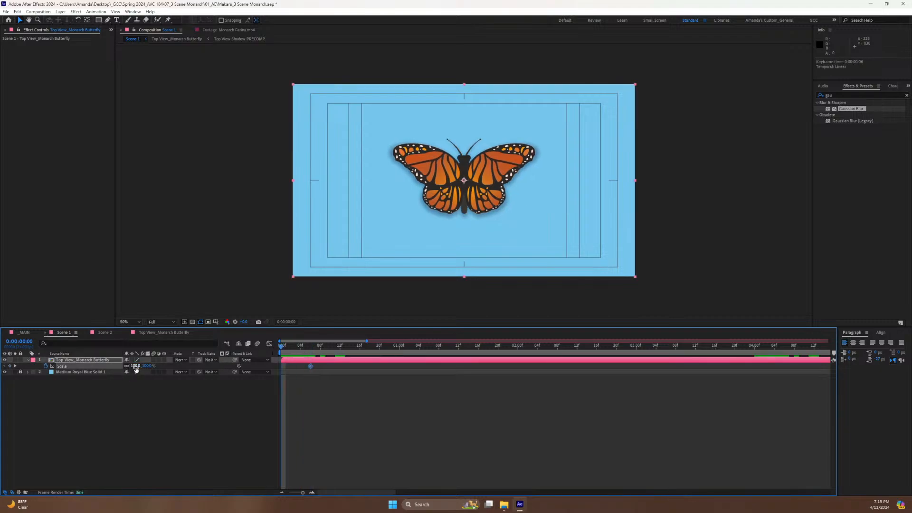
drag(135, 366, 138, 367)
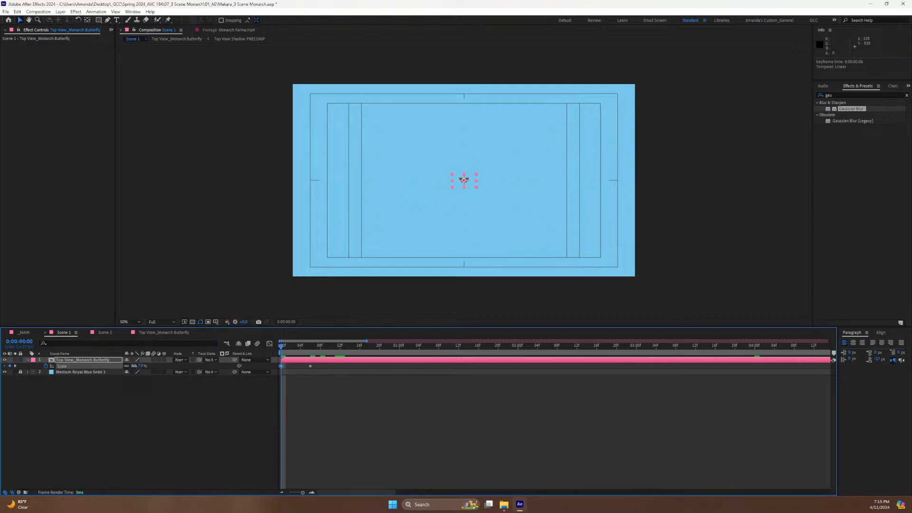
click(134, 366)
text(0)
key(Return)
Easy-ease both Scale keyframes, lengthen the 100% keyframe's incoming handle toward the start in the graph, and preview the scale-up.
click(310, 374)
click(310, 366)
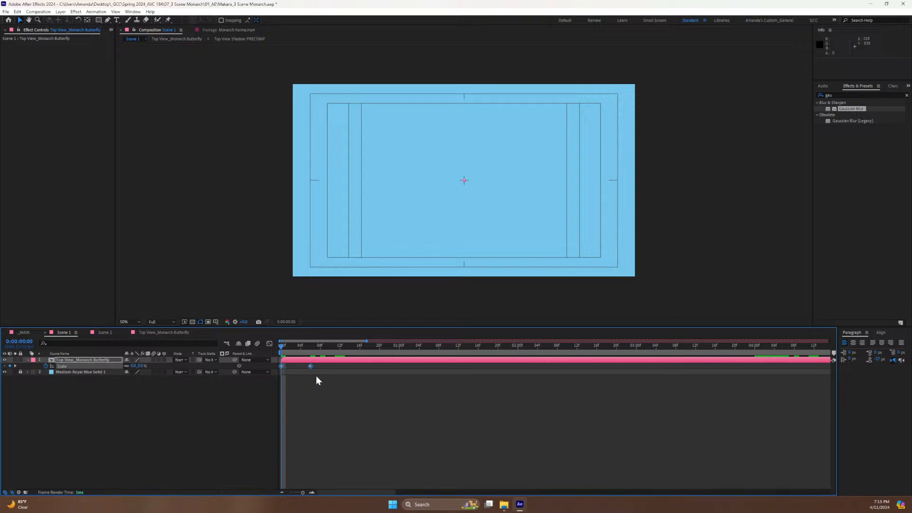
click(270, 343)
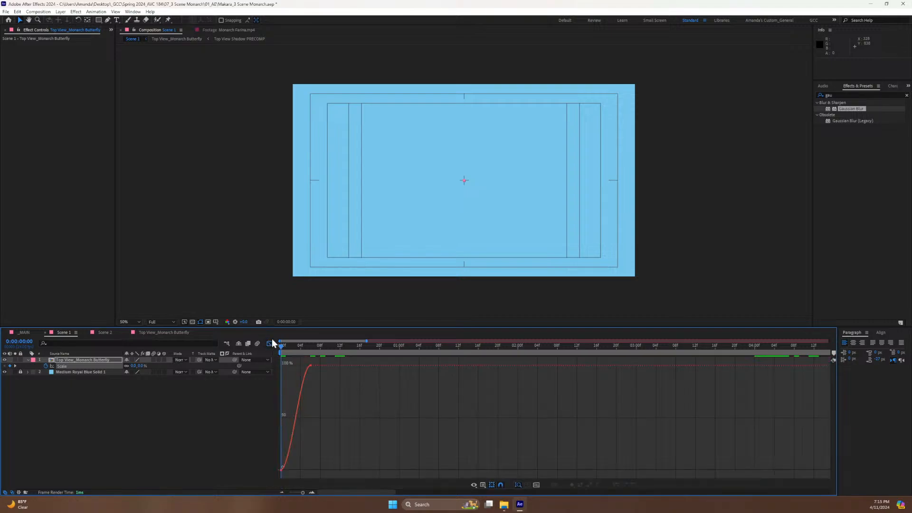
click(297, 370)
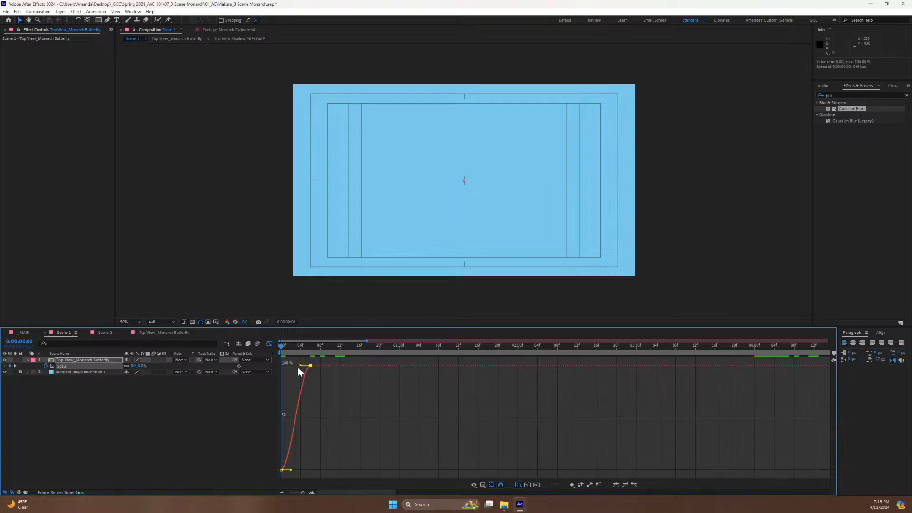
drag(296, 366, 288, 368)
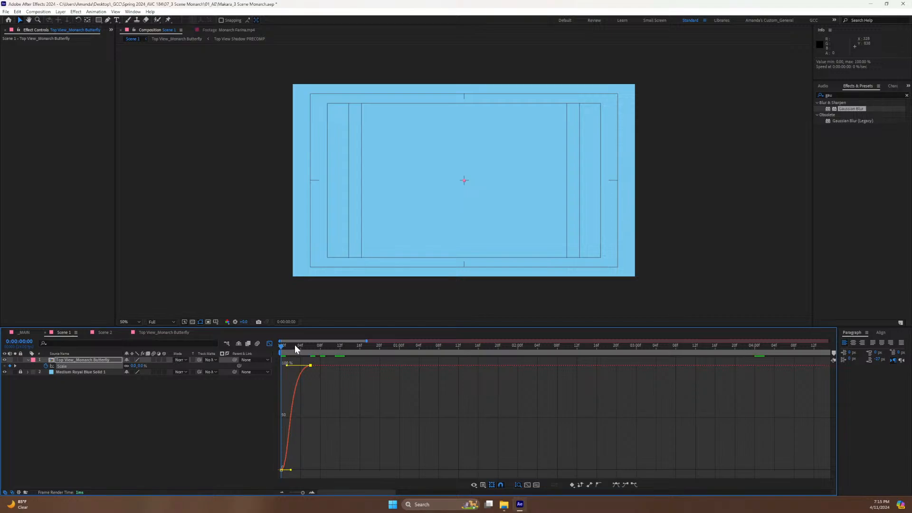
key(space)
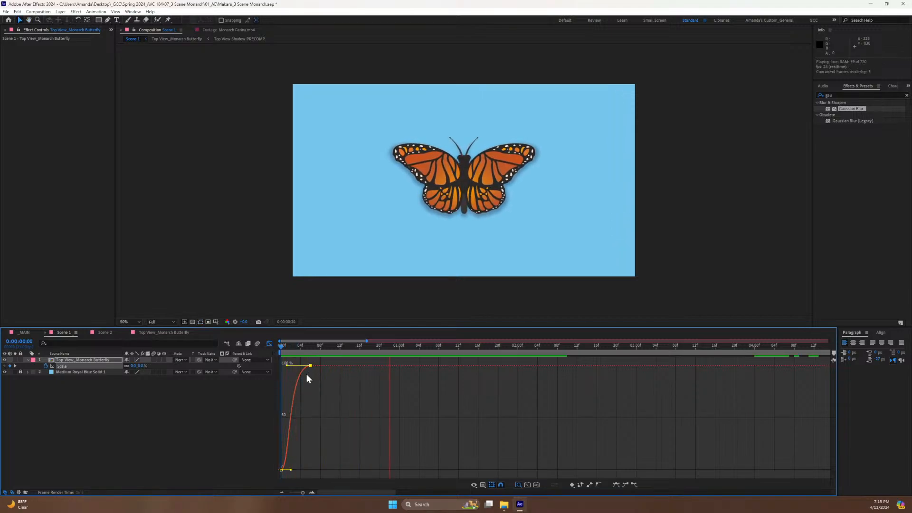
Try raising the 100% Scale keyframe's incoming handle above the curve for an overshoot, preview it, and undo the handle change.
key(space)
drag(286, 365, 284, 356)
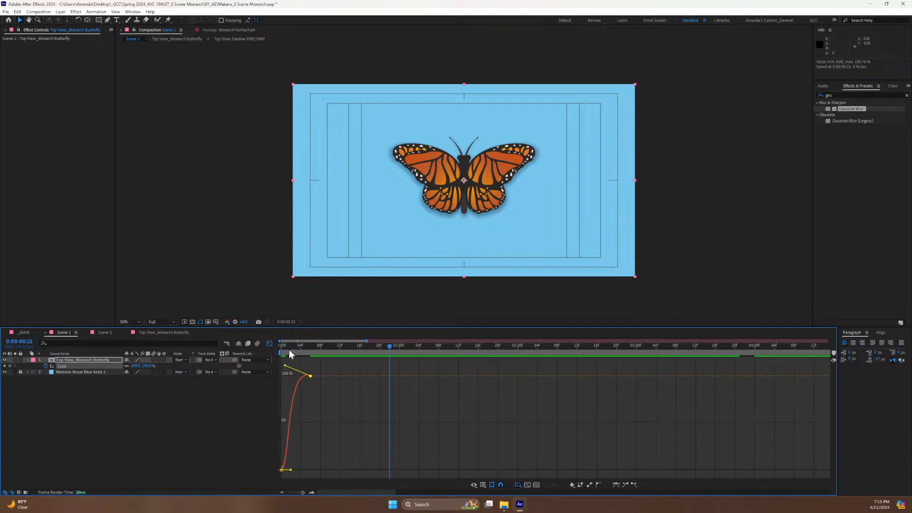
key(Home)
key(space)
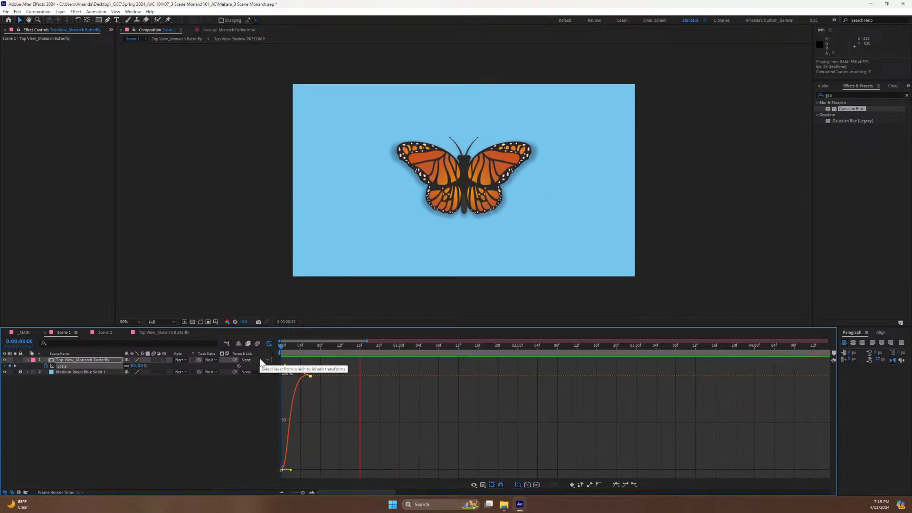
key(space)
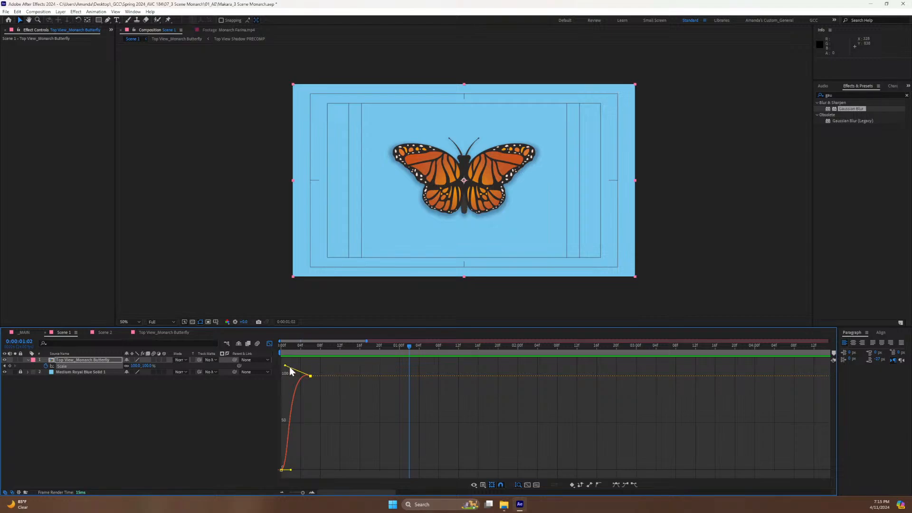
key(ctrl+z)
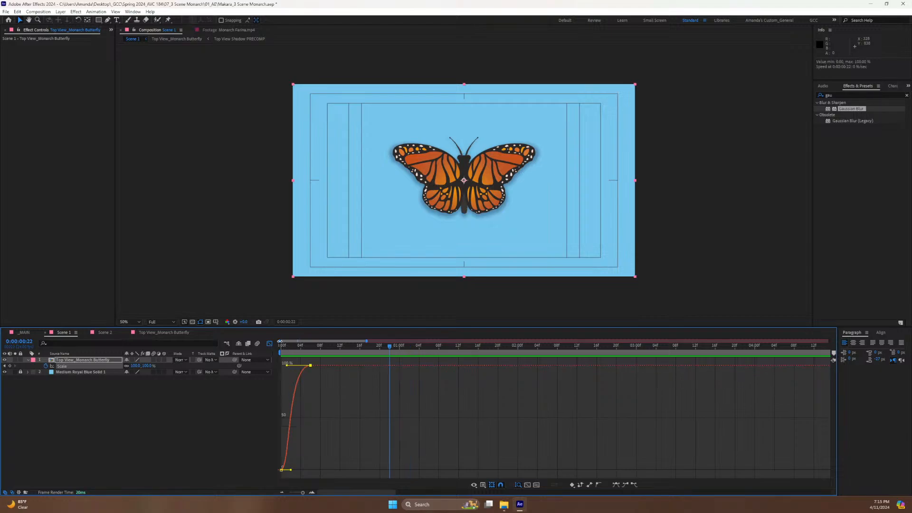
Leave the graph view and move the butterfly layer's 100% Scale keyframe to 0:00:00:09, keeping the current time at 0:00:00:06.
click(270, 343)
drag(319, 353, 310, 353)
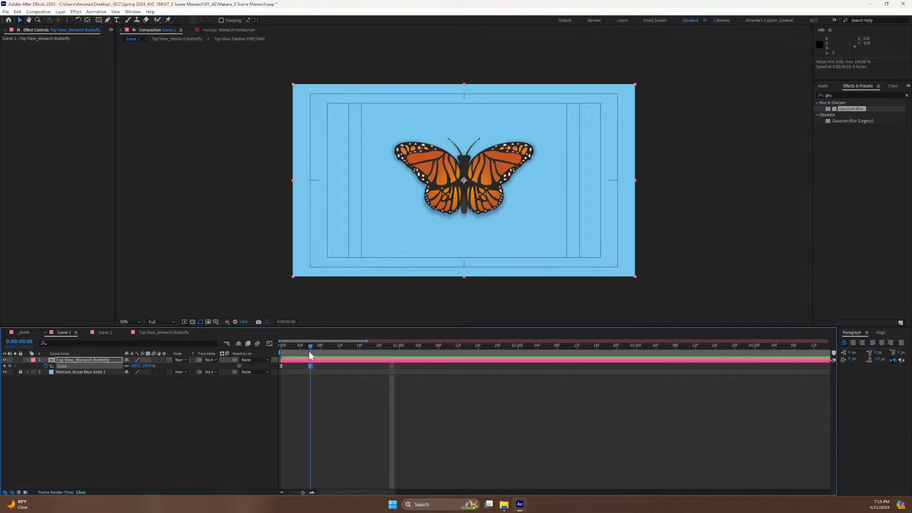
click(313, 397)
click(310, 366)
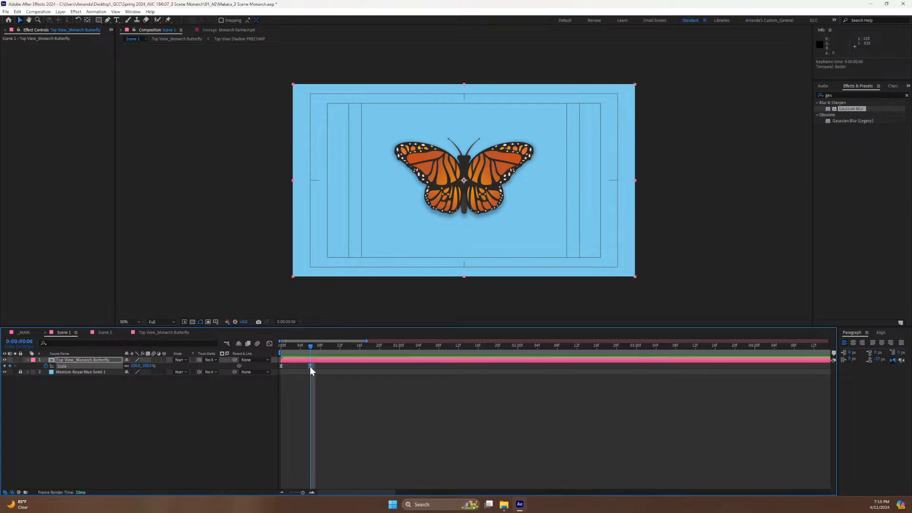
drag(310, 369, 324, 369)
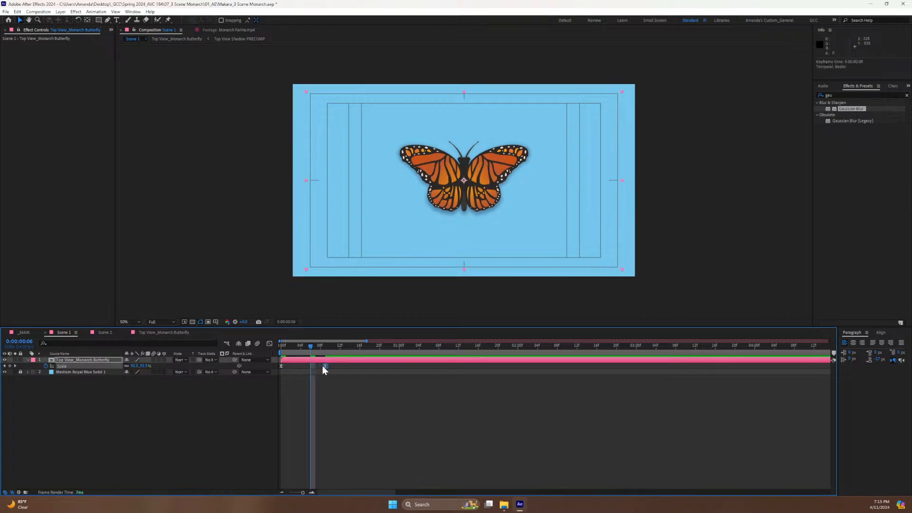
Add a 105% Scale keyframe to the butterfly layer at 0:00:00:06 and preview the overshoot from the first frame.
click(136, 367)
text(105)
key(Return)
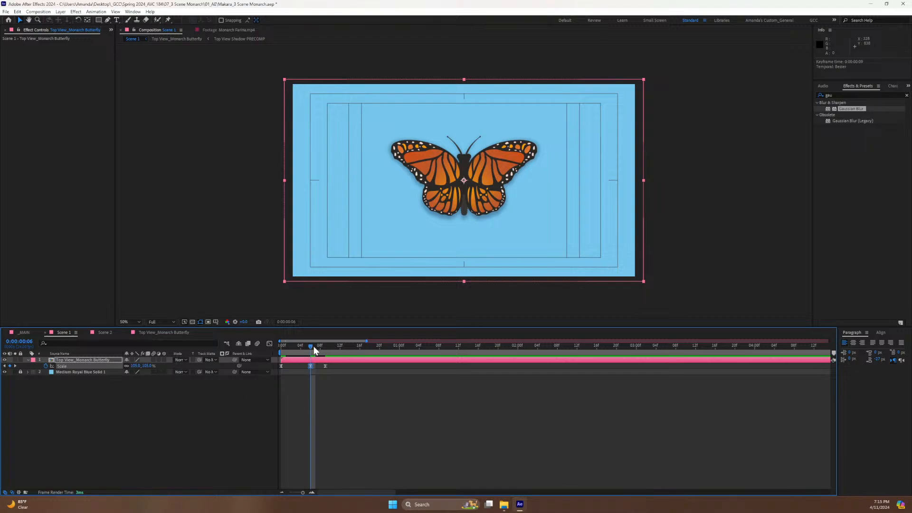
drag(314, 350, 272, 360)
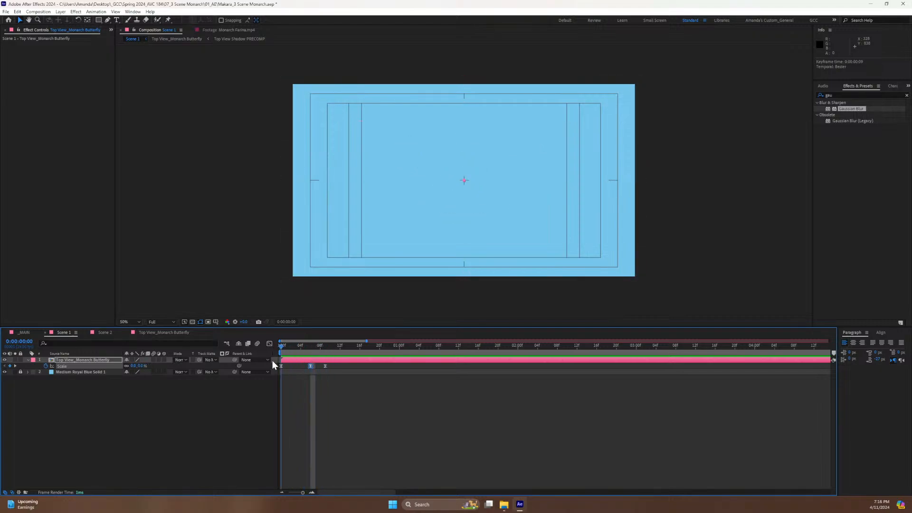
key(space)
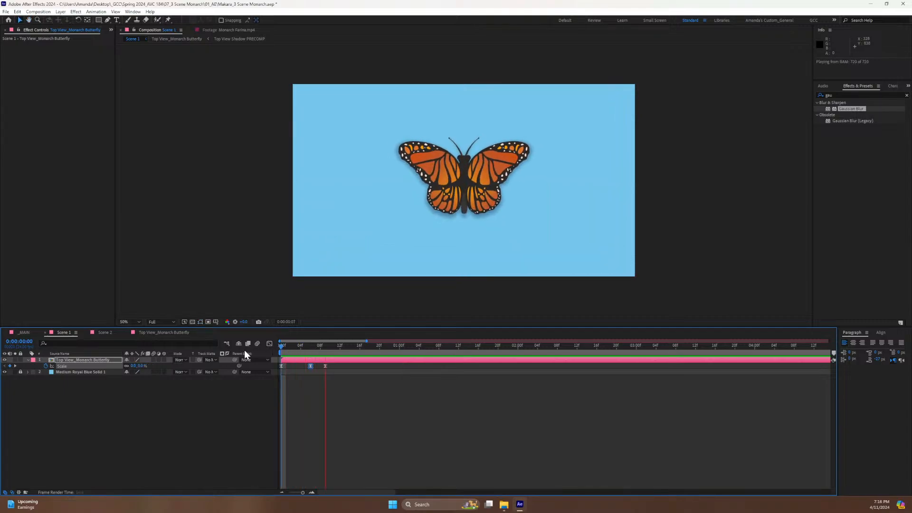
key(space)
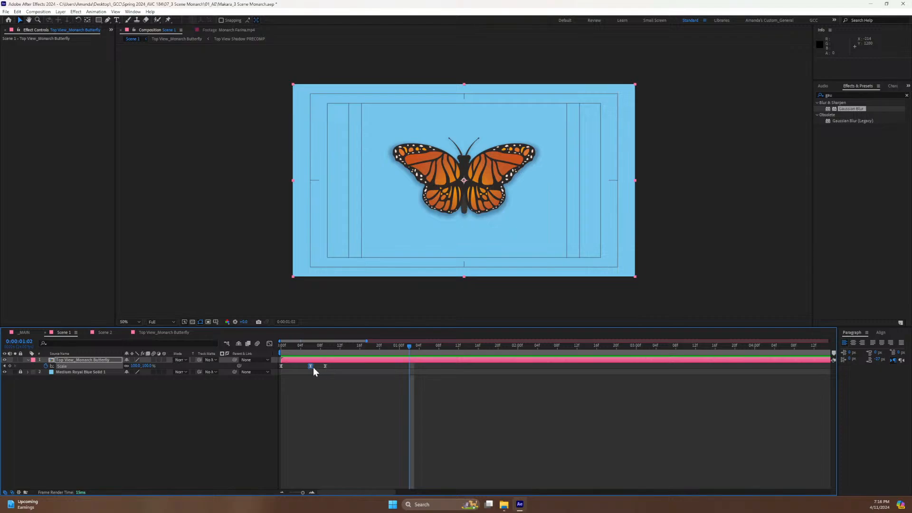
Try a Scale of 115% on the butterfly's keyframe at 0:00:00:06 and preview the stronger overshoot.
drag(316, 347, 306, 352)
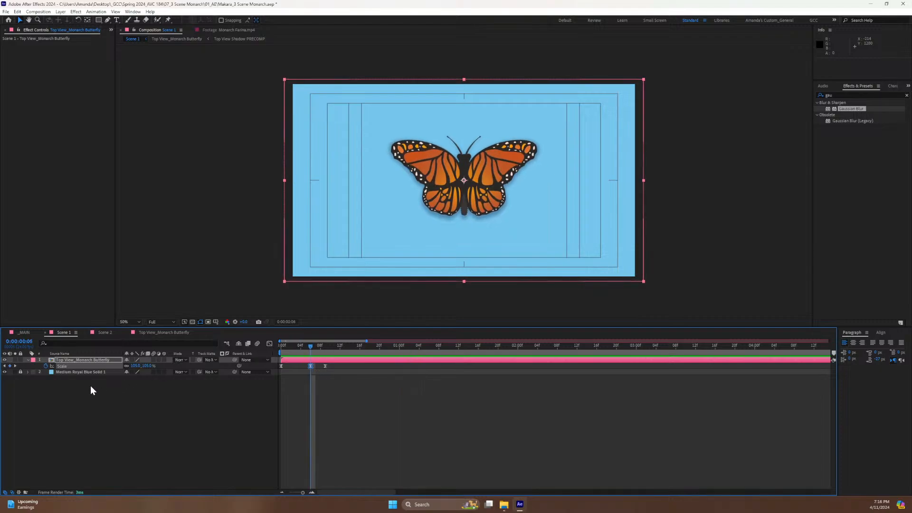
click(136, 364)
text(115)
key(Return)
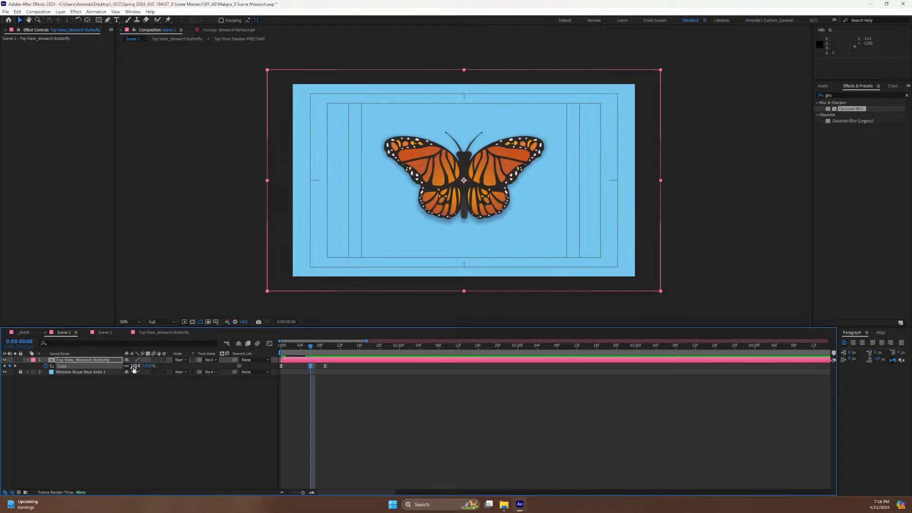
key(space)
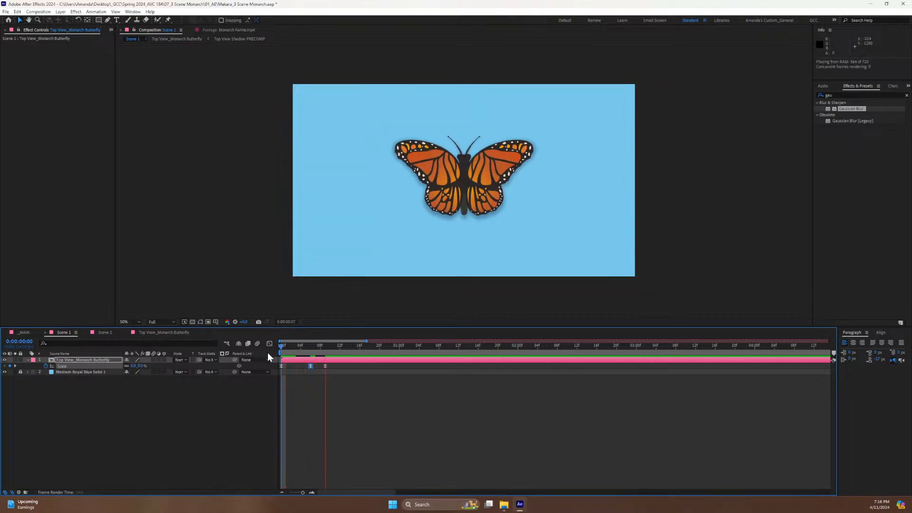
click(315, 349)
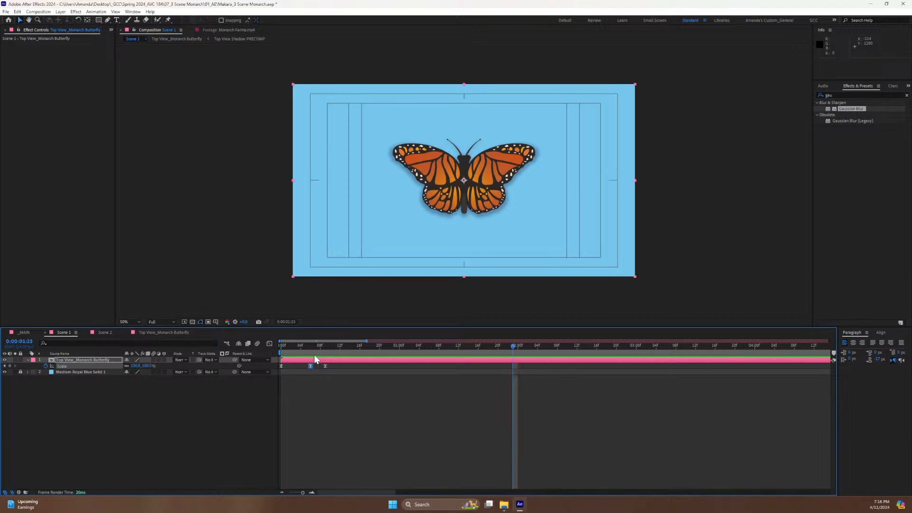
Set the butterfly layer's Scale keyframe at 0:00:00:06 to 110%.
drag(315, 350, 310, 353)
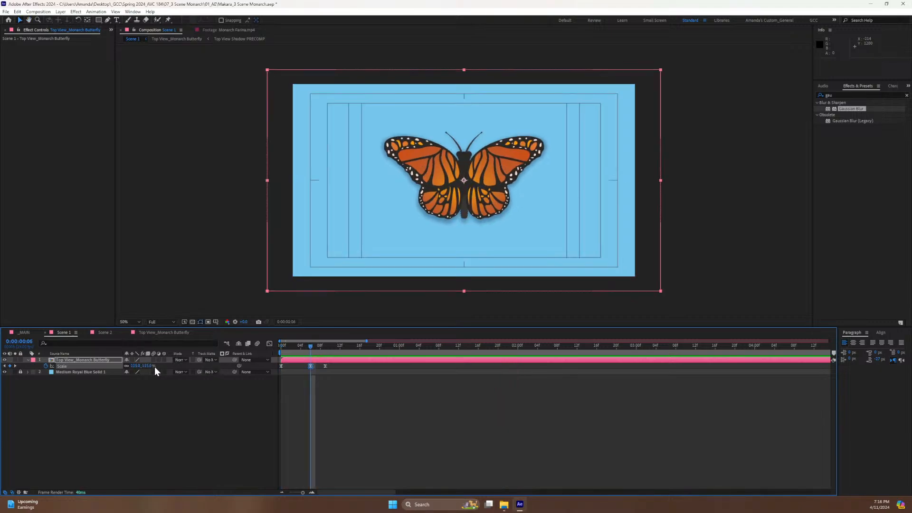
click(135, 366)
text(110)
key(Return)
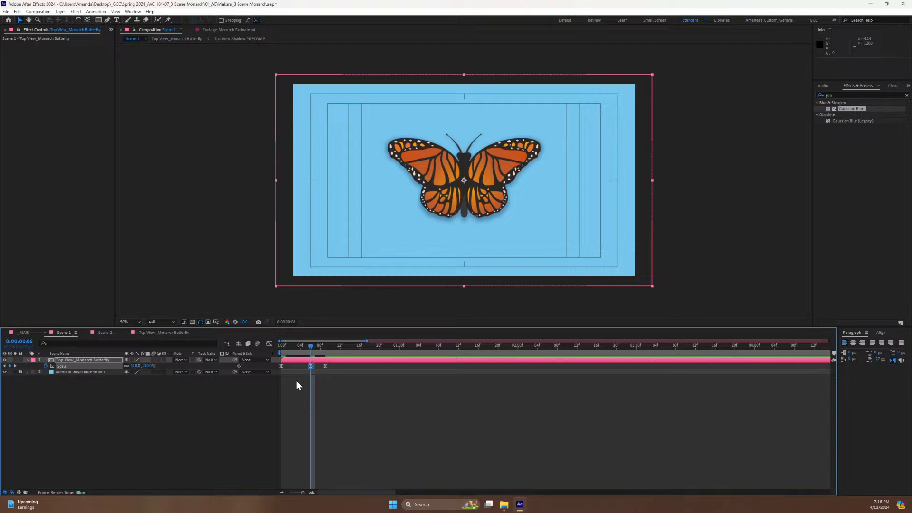
In the Scale graph, lengthen and flatten the 110% keyframe's outgoing handle toward the final keyframe, and preview the animation.
click(269, 343)
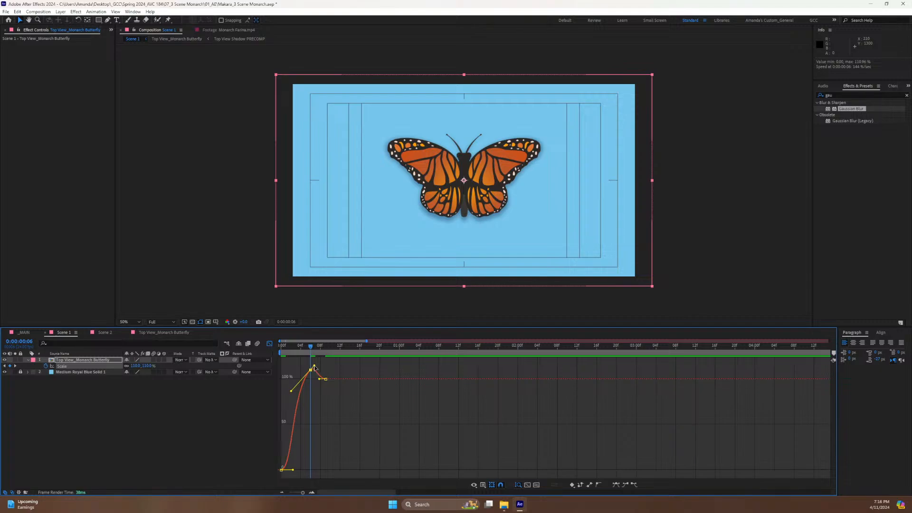
drag(315, 366, 320, 379)
drag(309, 350, 272, 352)
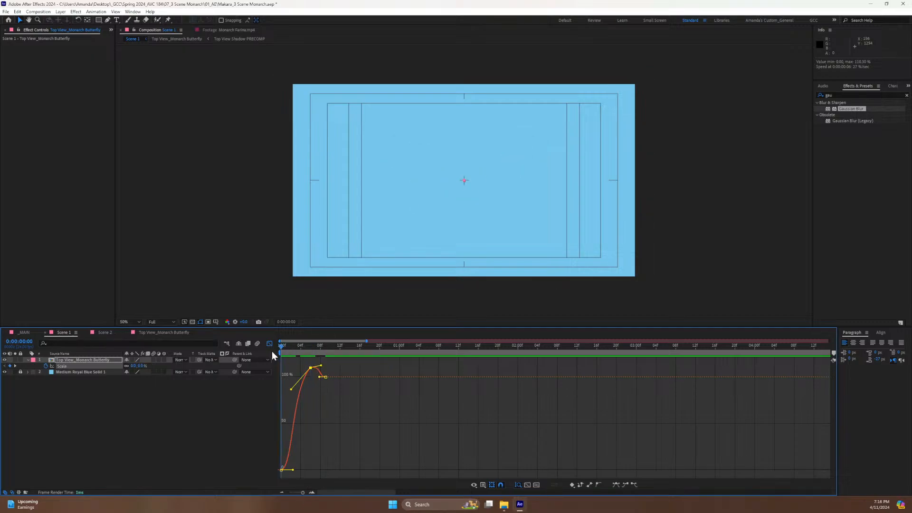
key(space)
key(space)
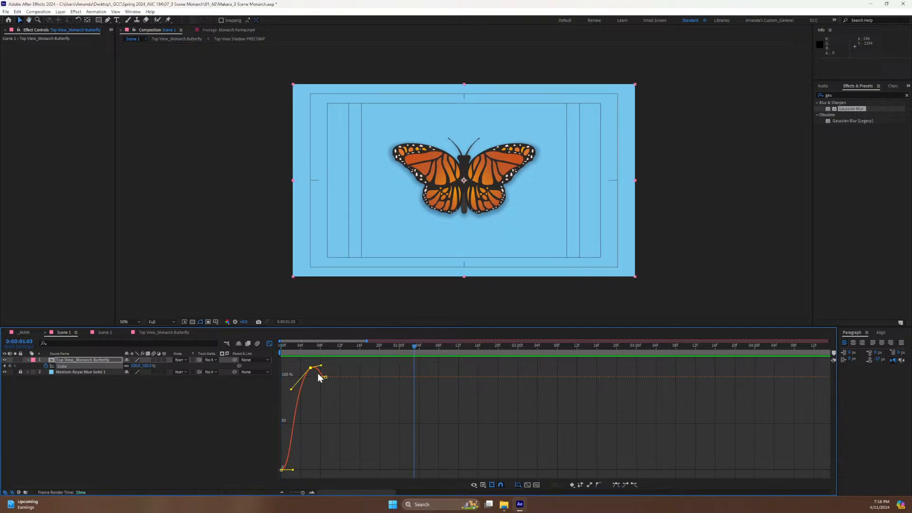
Try a shorter and a longer incoming handle on the final 100% Scale keyframe, previewing the motion with each.
click(317, 378)
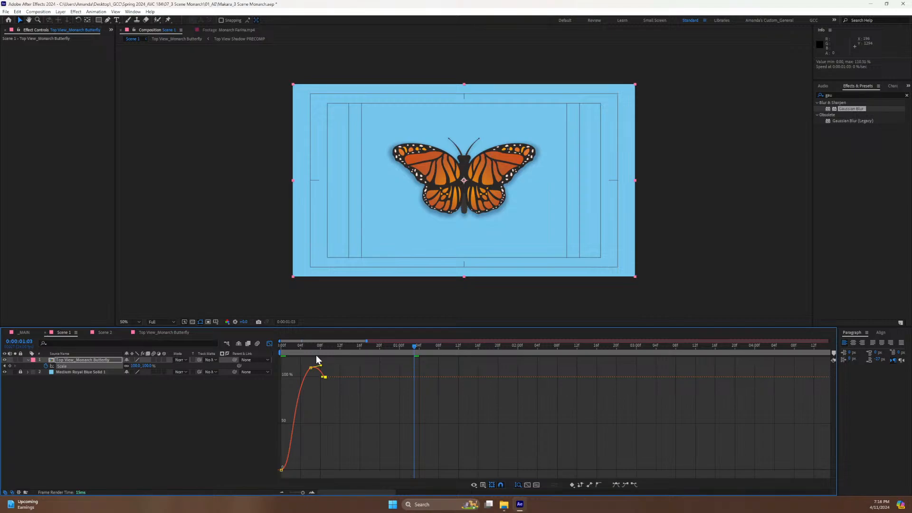
click(286, 354)
key(space)
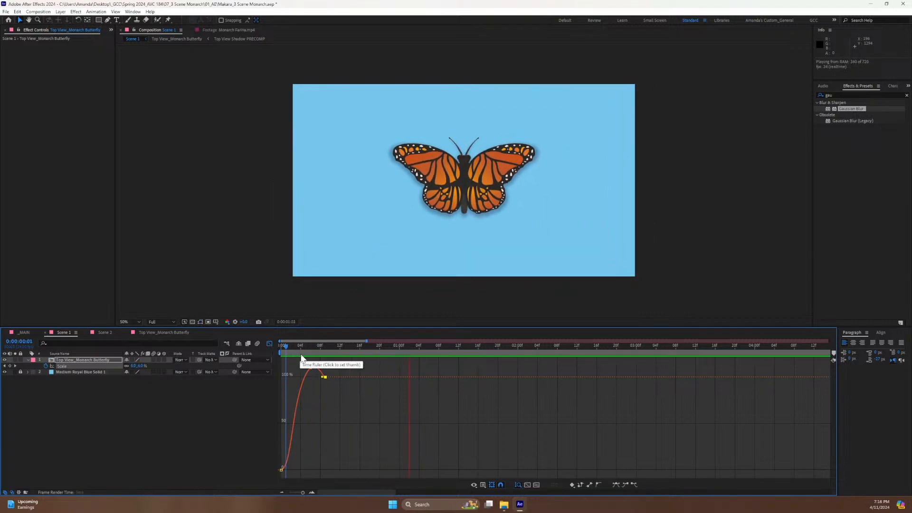
key(space)
drag(323, 378, 313, 381)
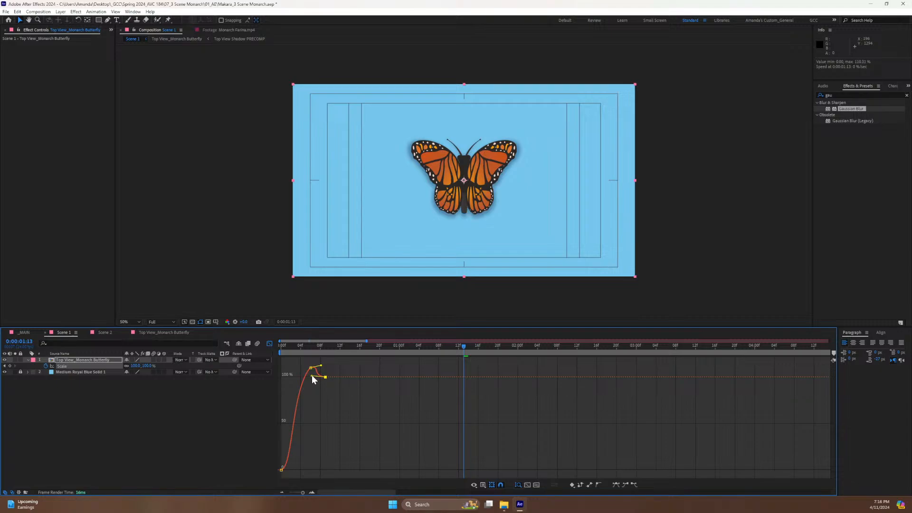
key(space)
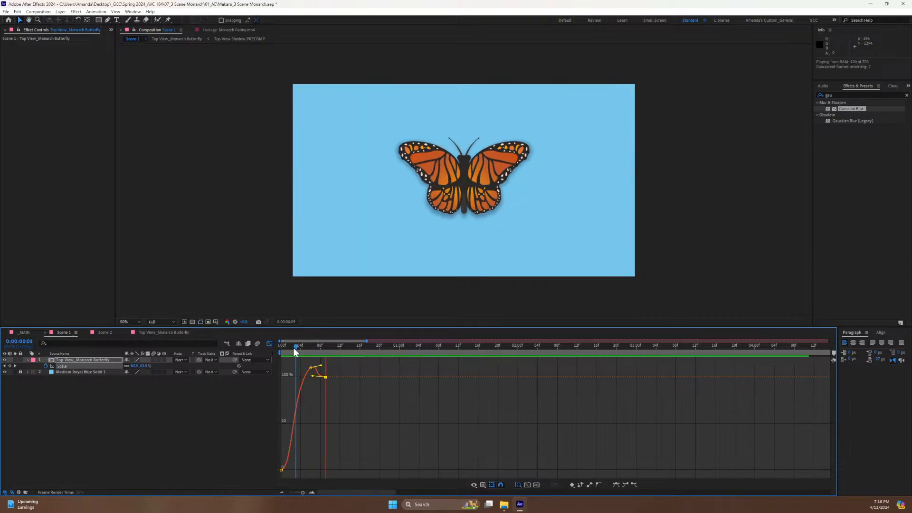
key(space)
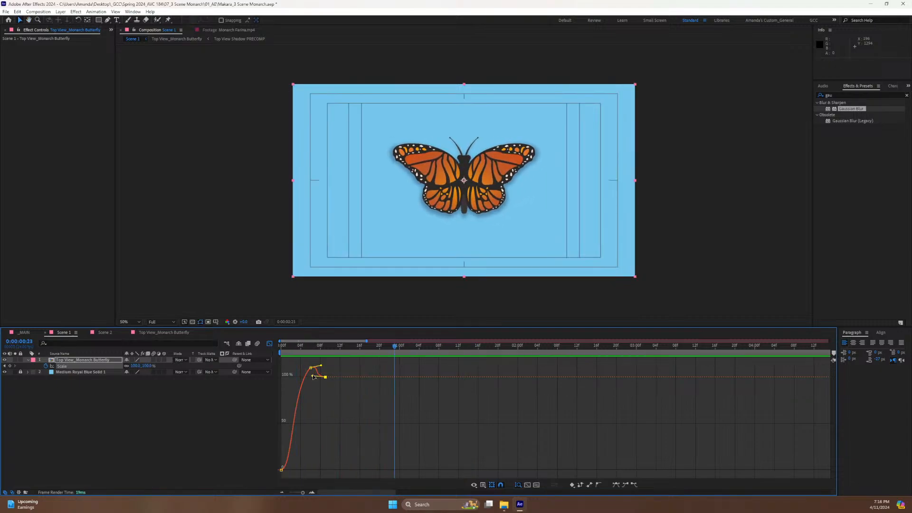
Pull the final 100% Scale keyframe's incoming handle in close to the keyframe and preview the settle from the first frame.
drag(313, 375, 324, 380)
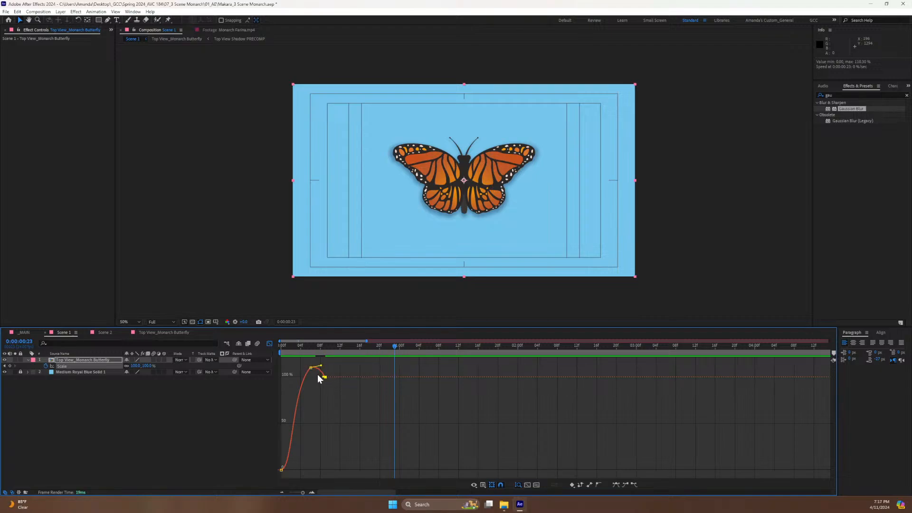
drag(324, 379, 307, 383)
key(space)
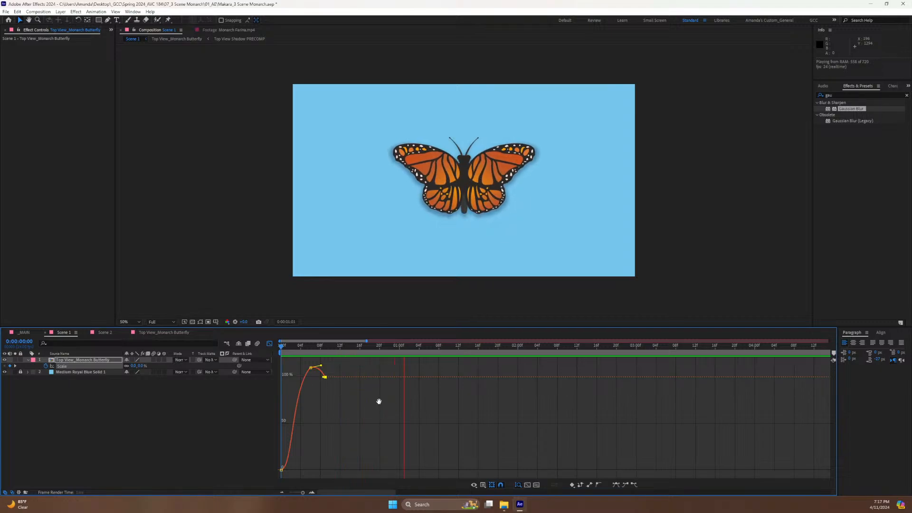
key(space)
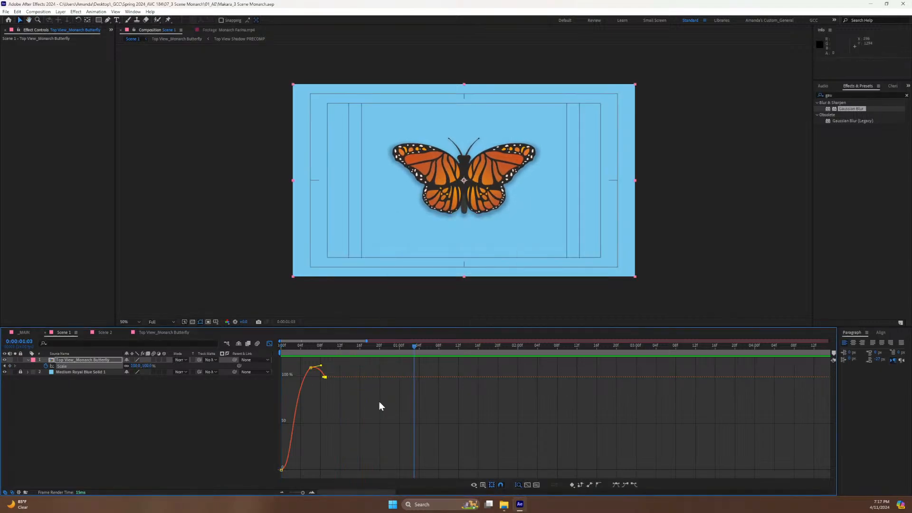
Switch Scene 1 from the graph back to layer bars at the first frame and open the _MAIN composition.
click(268, 344)
key(Home)
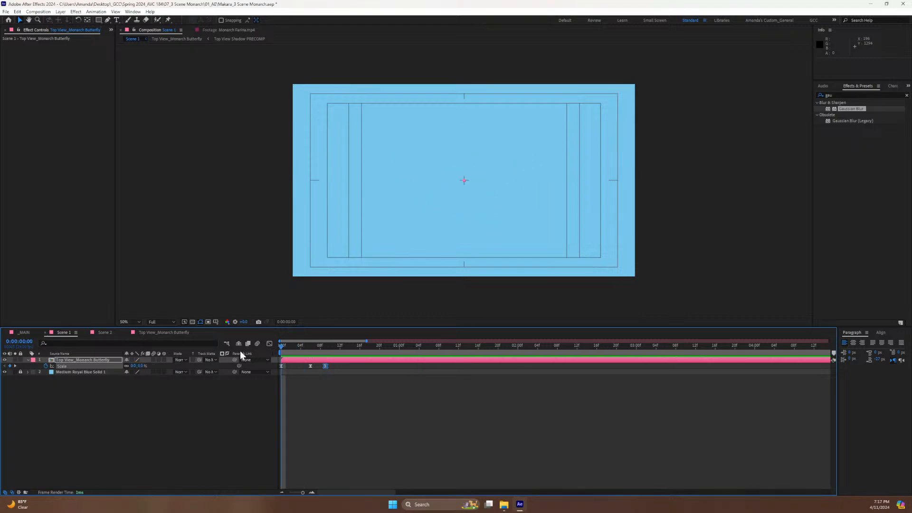
click(21, 333)
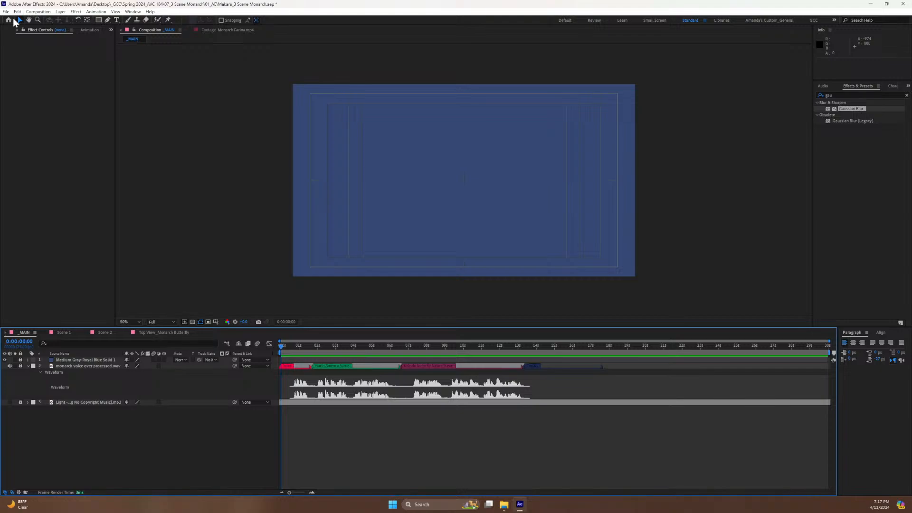
Collapse the voice-over layer's waveform and add the Scene 1 composition as the top layer of _MAIN, starting at the first frame.
click(3, 33)
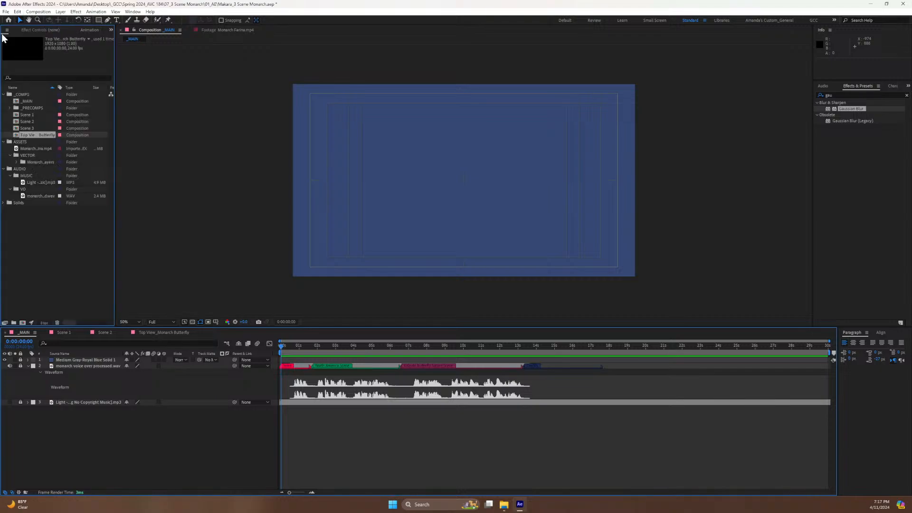
click(25, 116)
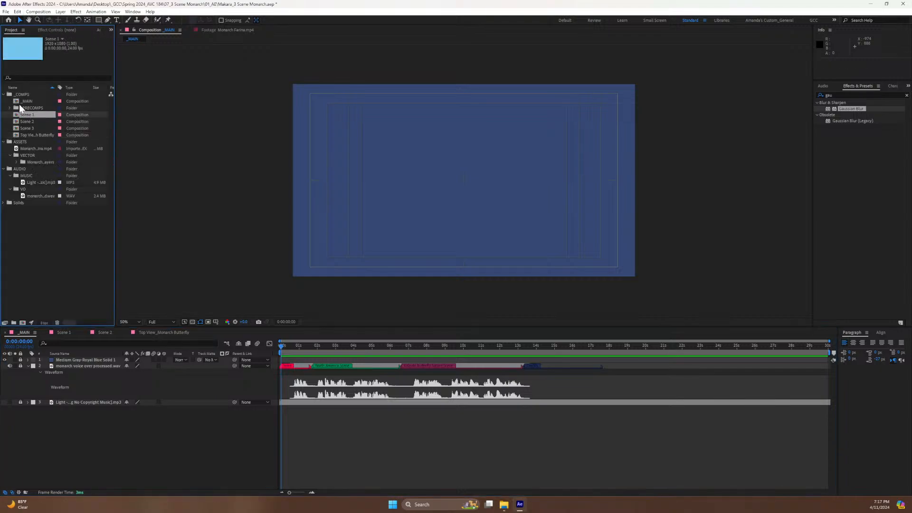
click(27, 366)
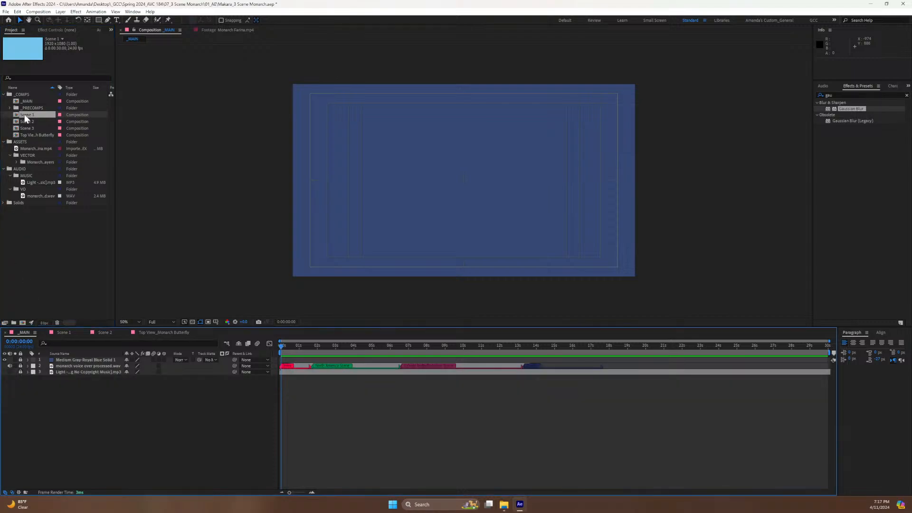
drag(22, 115, 47, 360)
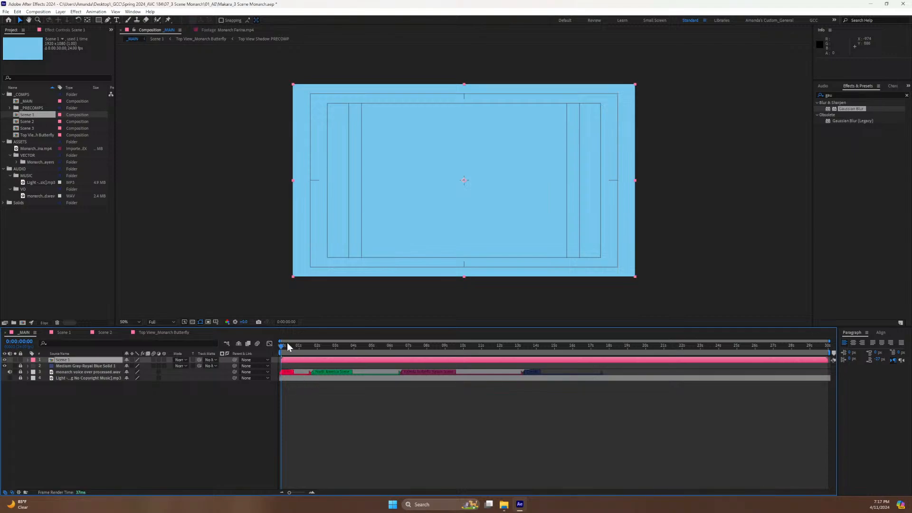
mouse_move(283, 346)
mouse_down()
mouse_move(313, 346)
mouse_move(278, 352)
mouse_move(316, 345)
mouse_move(272, 343)
mouse_up()
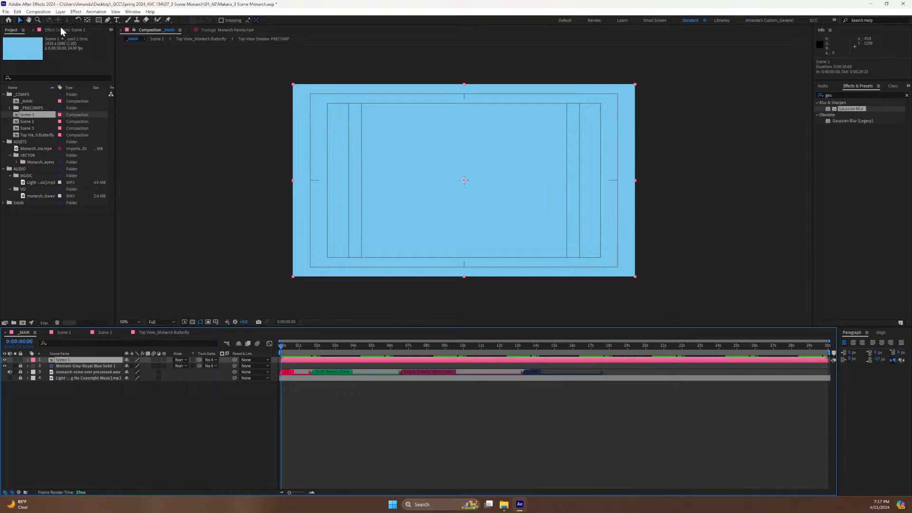
Choose the Ellipse tool and select the Scene 1 layer in the _MAIN composition.
click(97, 20)
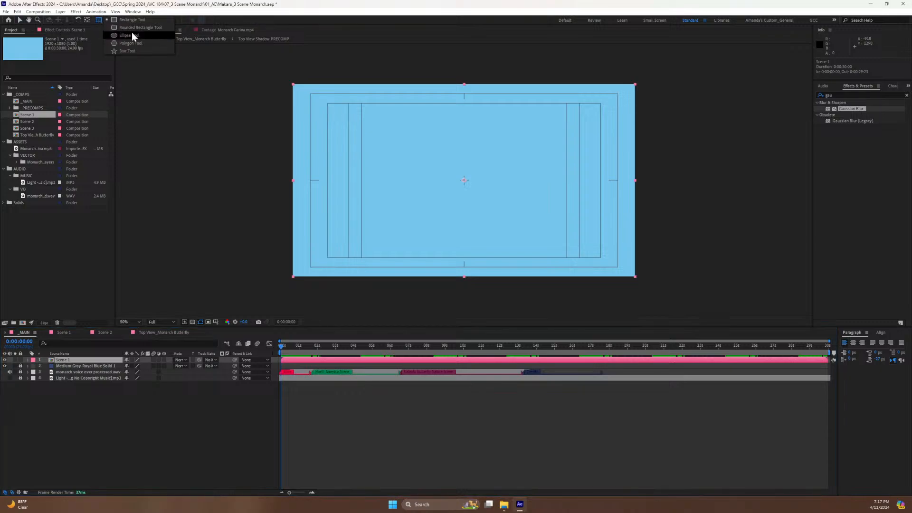
click(124, 35)
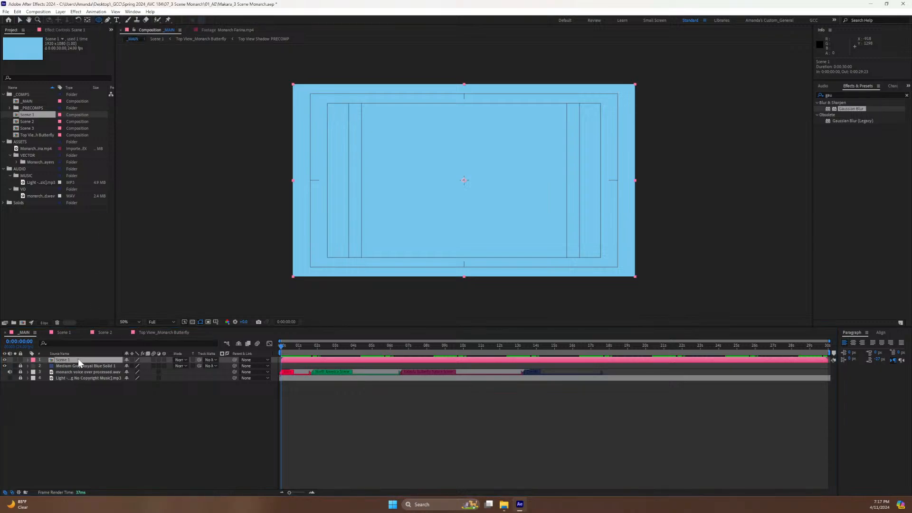
click(65, 359)
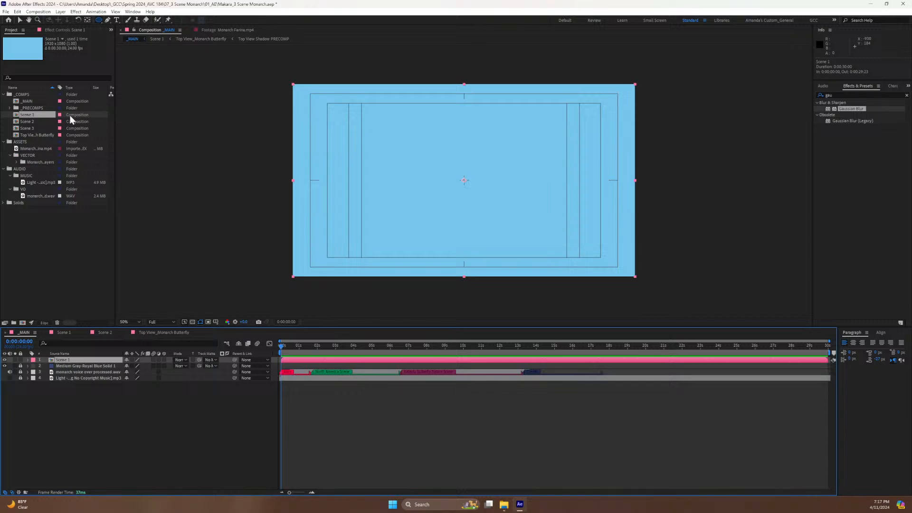
Check the circular framing near the start of the reference butterfly footage, and return to _MAIN with the playhead at 0:00:02:18.
click(205, 28)
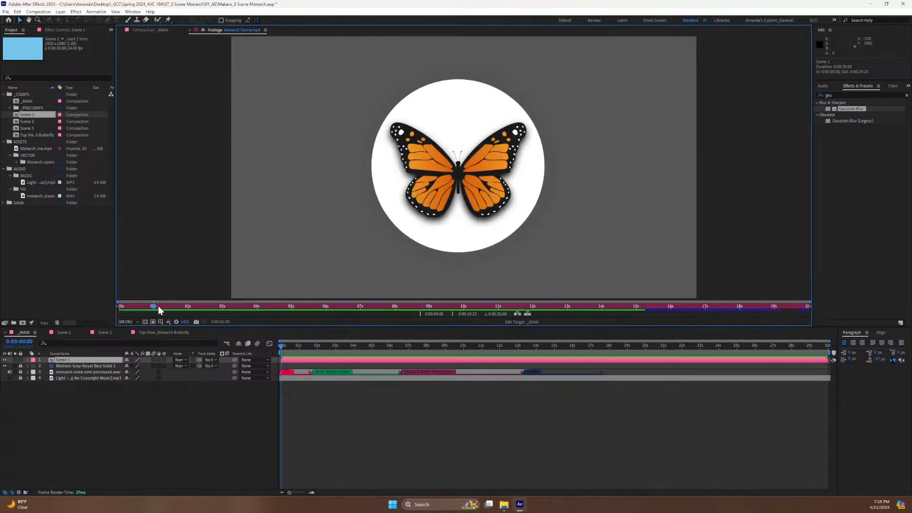
mouse_move(153, 308)
mouse_down()
mouse_move(189, 307)
mouse_move(311, 268)
mouse_move(107, 297)
mouse_move(184, 285)
mouse_move(117, 306)
mouse_move(134, 307)
mouse_up()
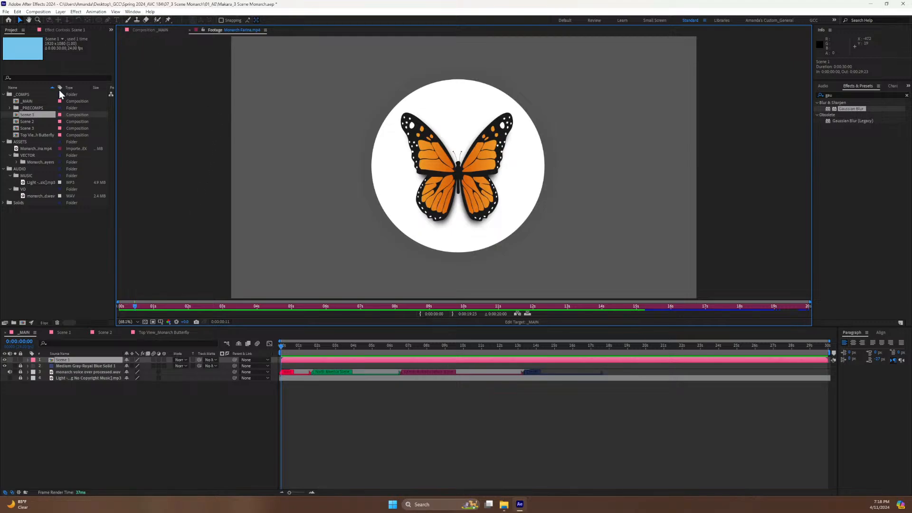
click(142, 30)
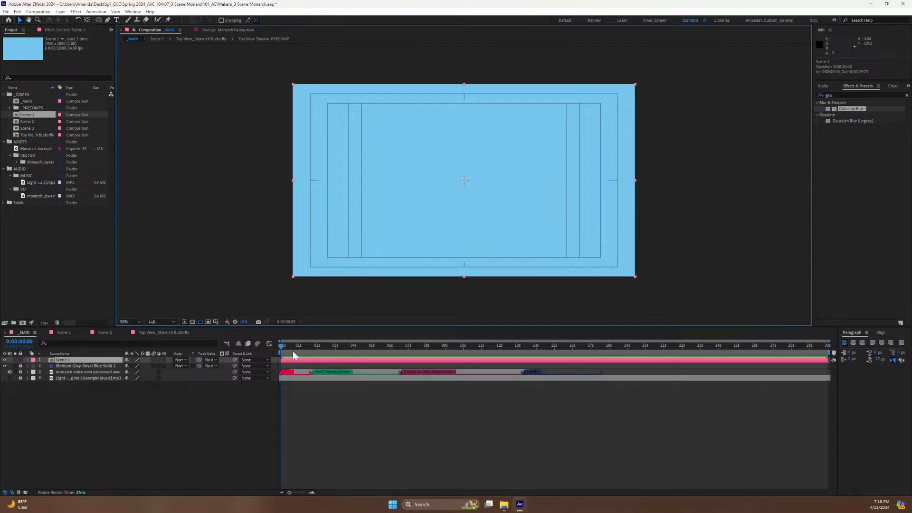
drag(293, 347, 331, 345)
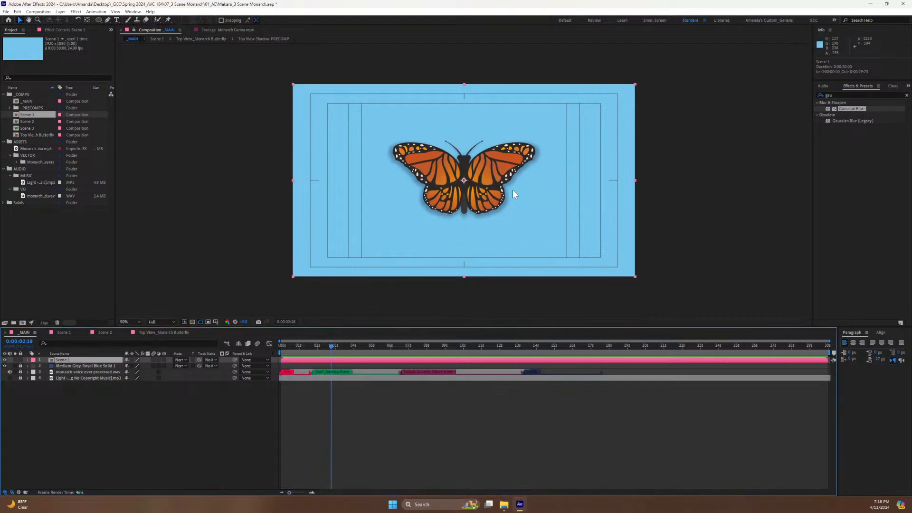
Try masking the Scene 1 layer with a circle drawn outward from the butterfly's centre, and delete the mask.
click(99, 19)
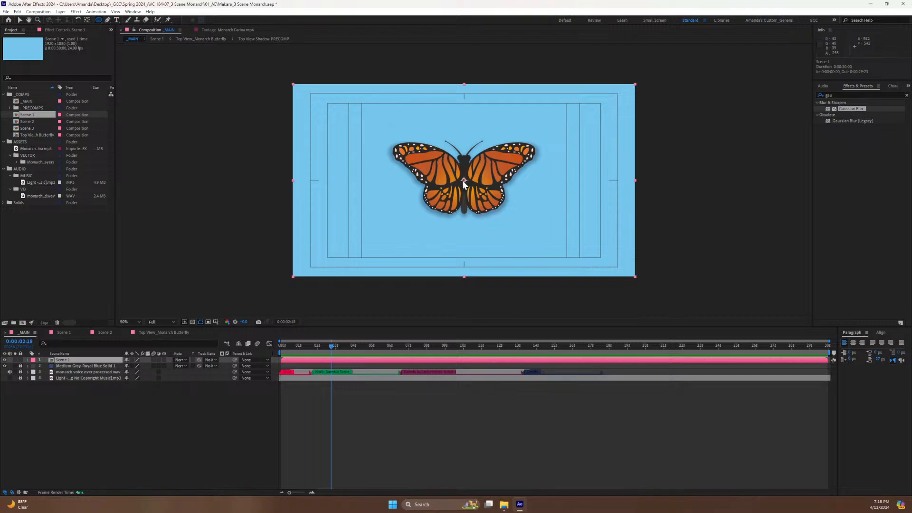
drag(463, 181, 544, 153)
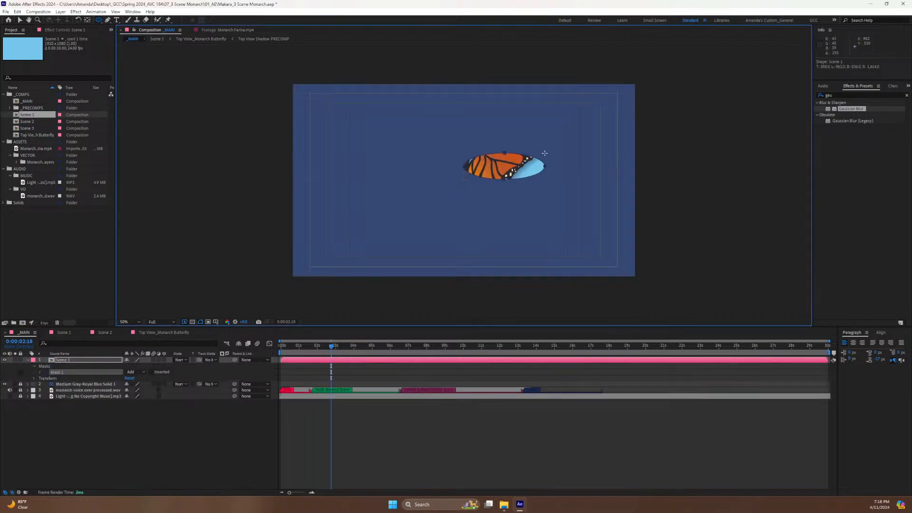
key(shift)
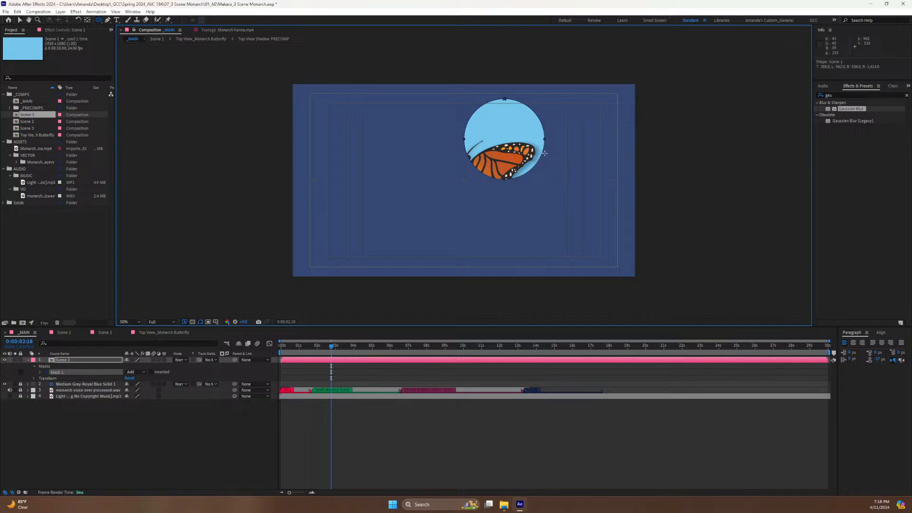
mouse_move(545, 153)
mouse_down()
mouse_move(537, 177)
mouse_move(565, 180)
mouse_move(542, 183)
mouse_move(611, 168)
mouse_move(543, 167)
mouse_move(456, 196)
mouse_move(471, 177)
mouse_move(457, 177)
mouse_move(571, 145)
mouse_move(548, 154)
mouse_up()
key(ctrl)
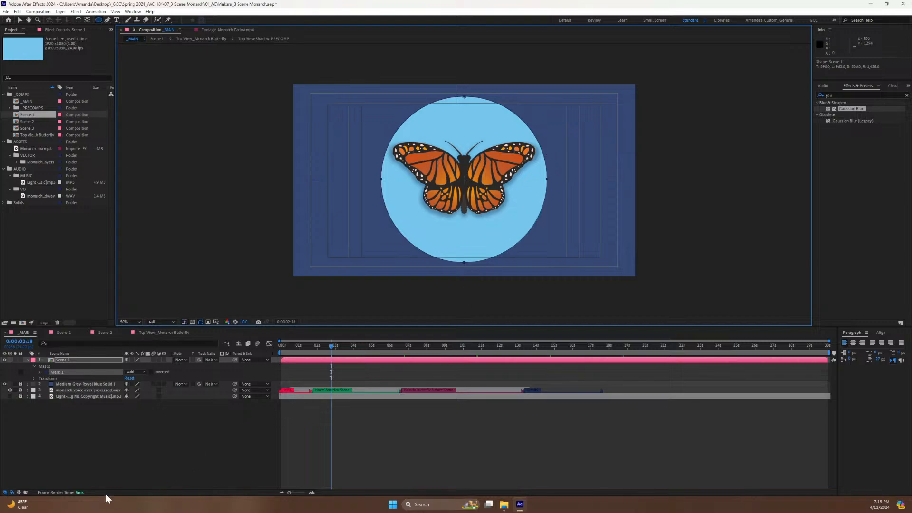
click(38, 367)
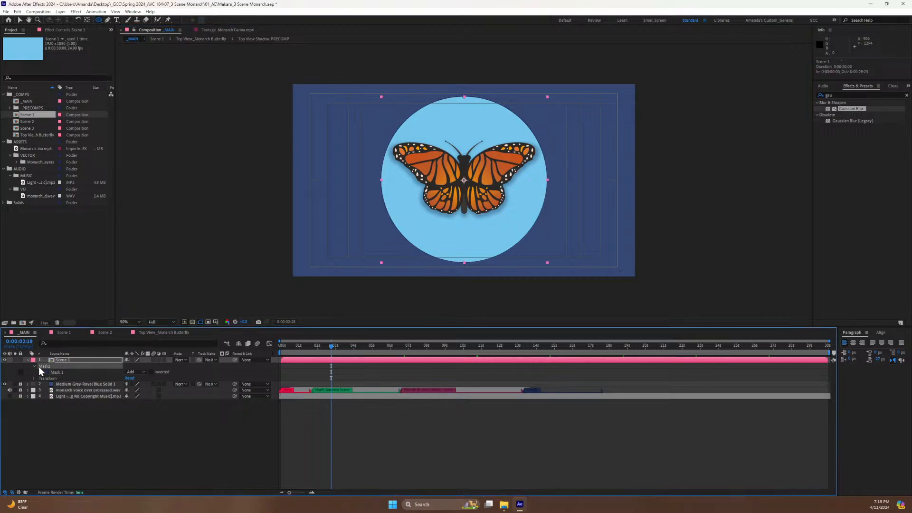
key(Delete)
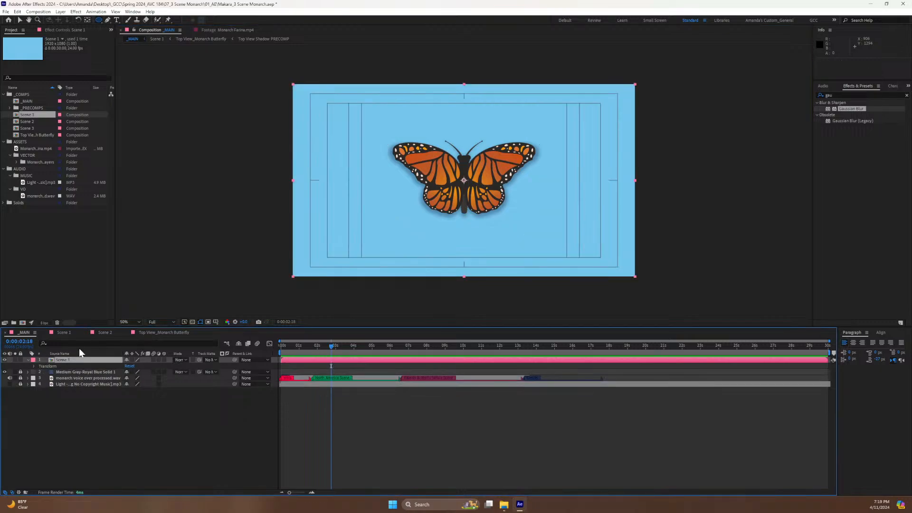
With no layer selected, draw a gold circle shape layer from the centre of _MAIN, covering the butterfly and nearly as tall as the frame.
click(57, 431)
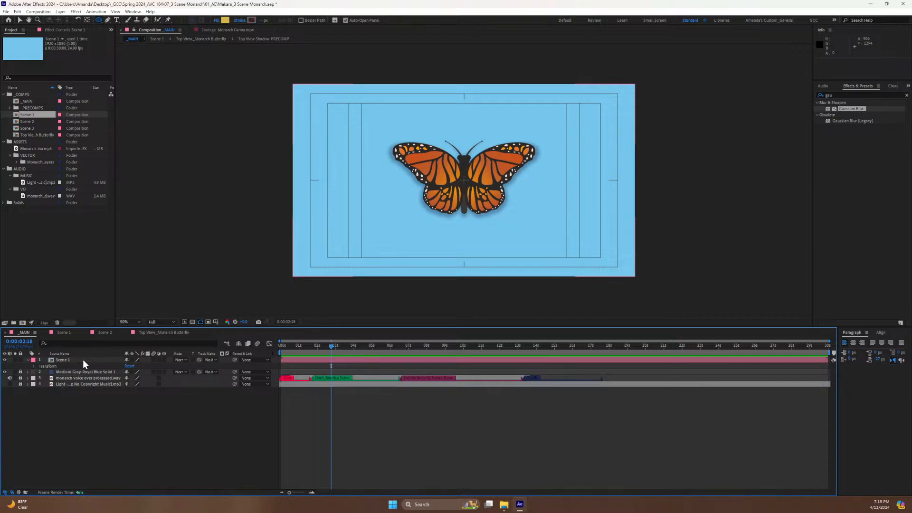
click(83, 360)
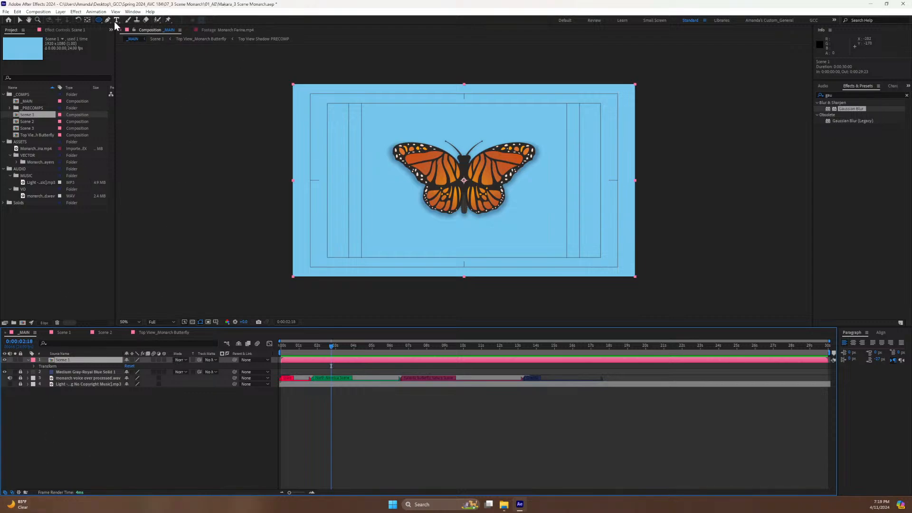
click(105, 401)
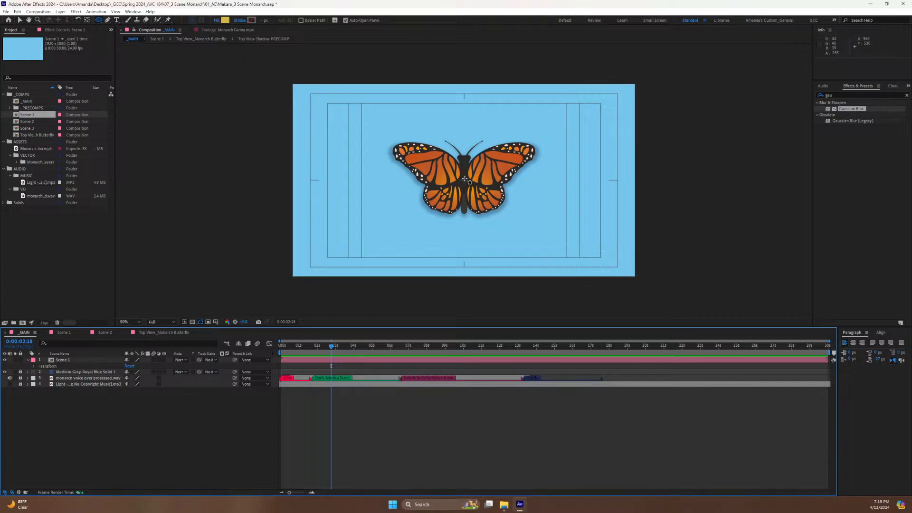
drag(465, 181, 552, 269)
key(ctrl)
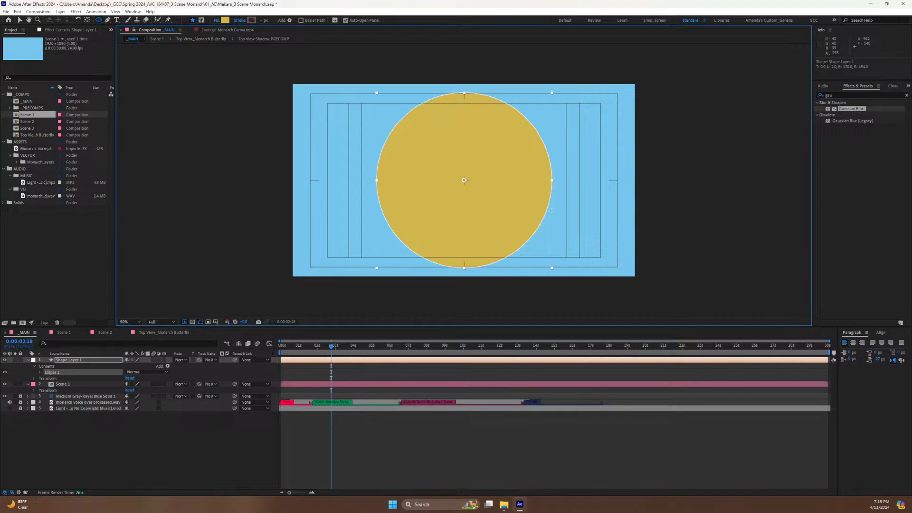
drag(552, 210, 550, 211)
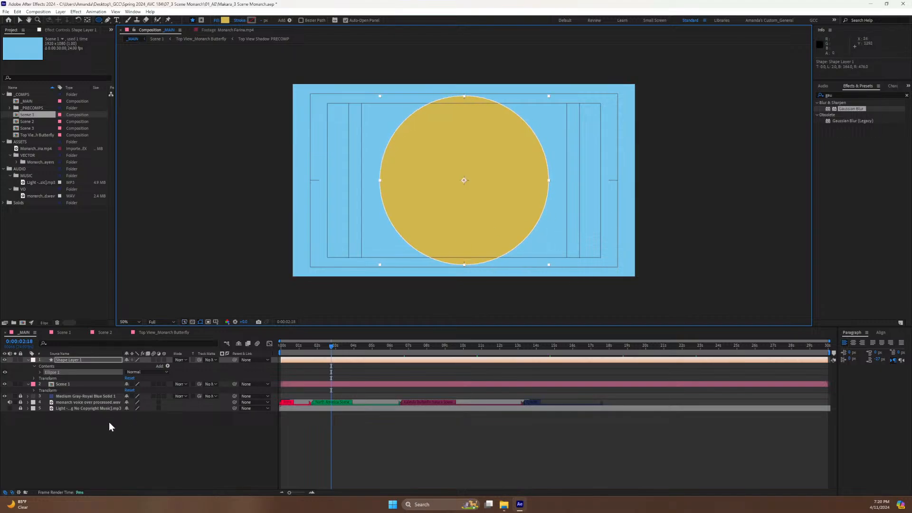
Rename the shape layer as MASK Circle and collapse its properties.
click(72, 360)
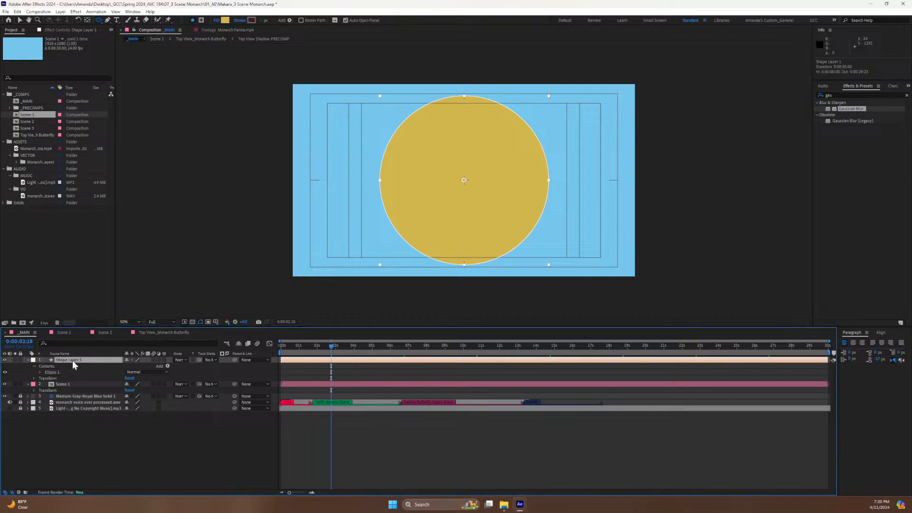
key(Return)
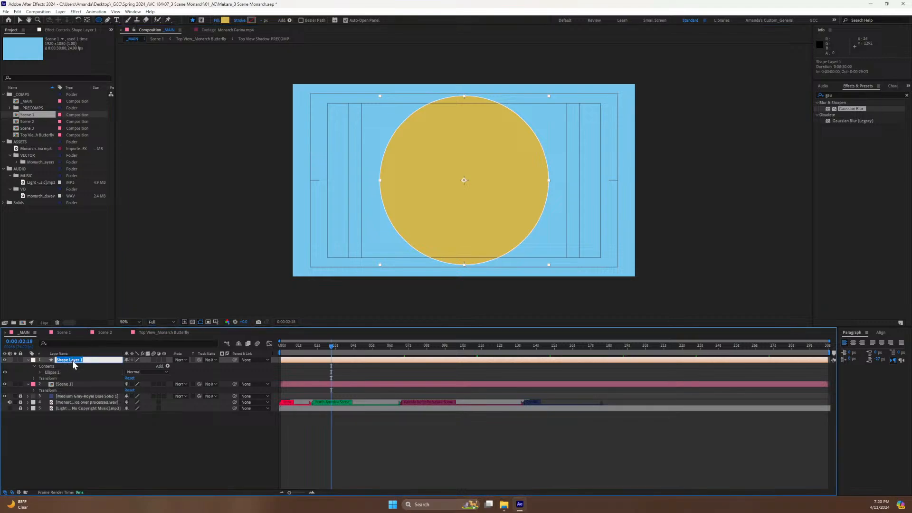
text(Cir)
text(MASK)
text( Cir)
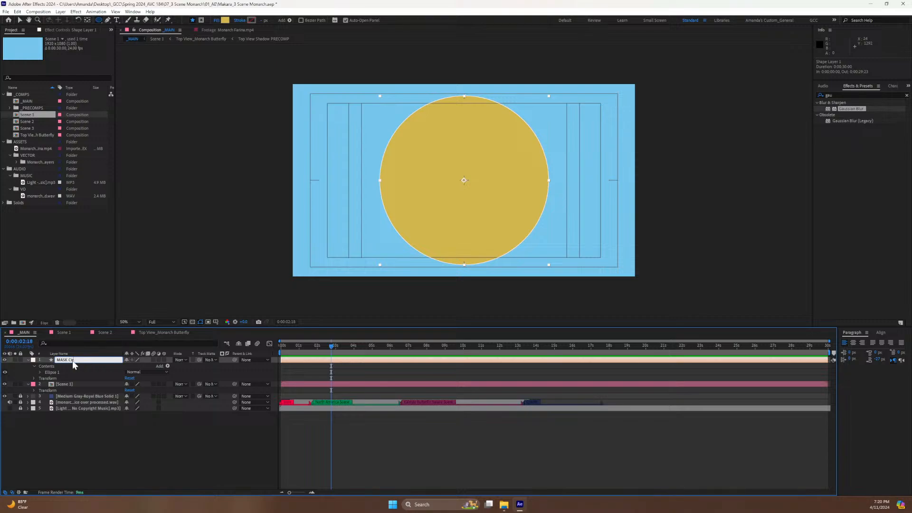
click(74, 411)
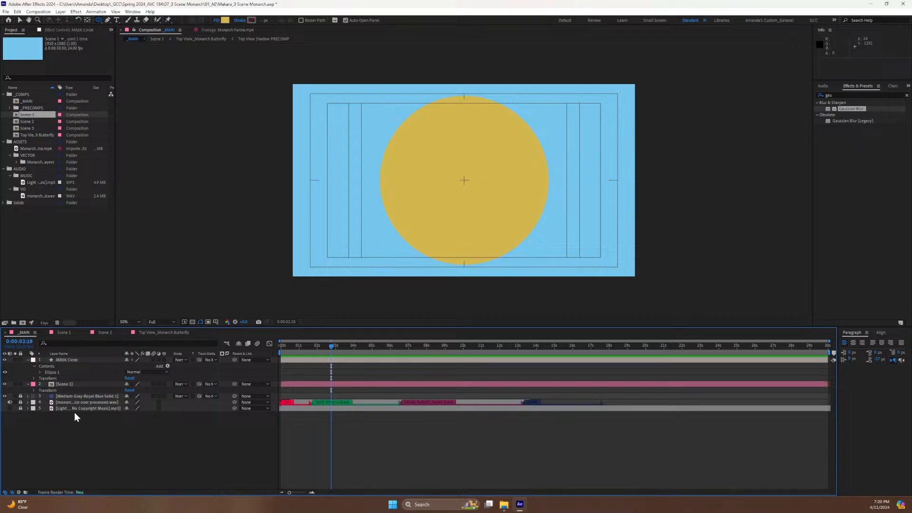
click(58, 359)
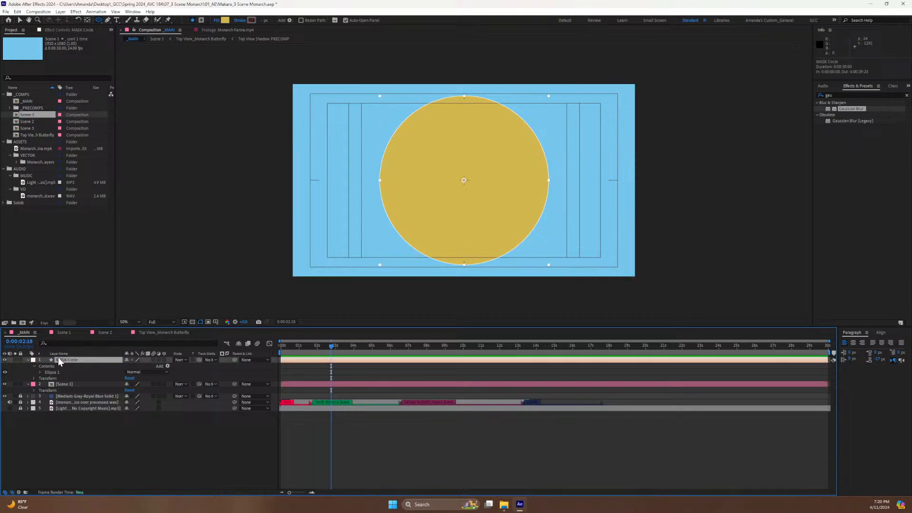
click(31, 359)
click(28, 360)
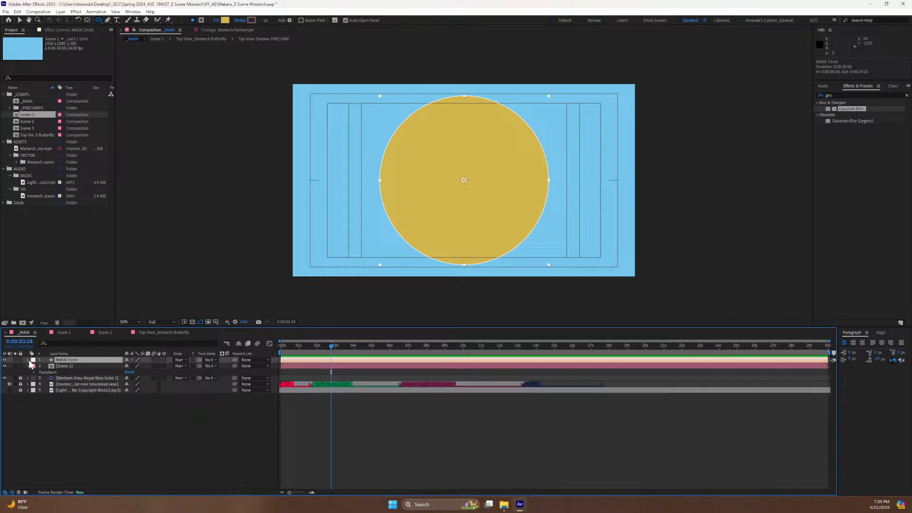
Assign MASK Circle as the track matte of the Scene 1 layer.
click(60, 365)
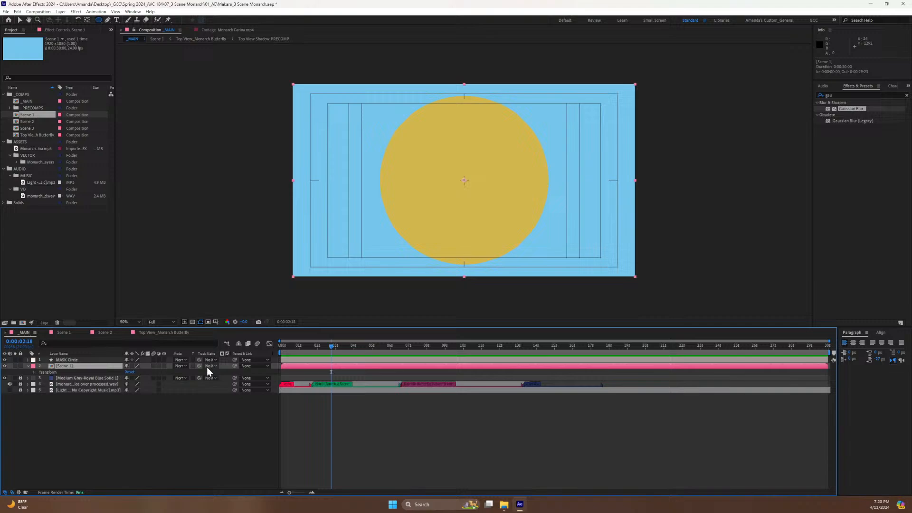
click(207, 367)
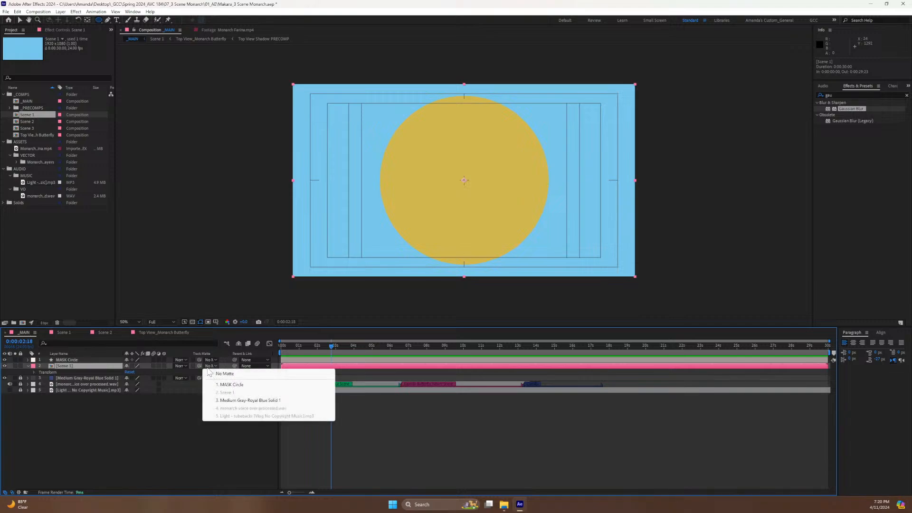
click(230, 383)
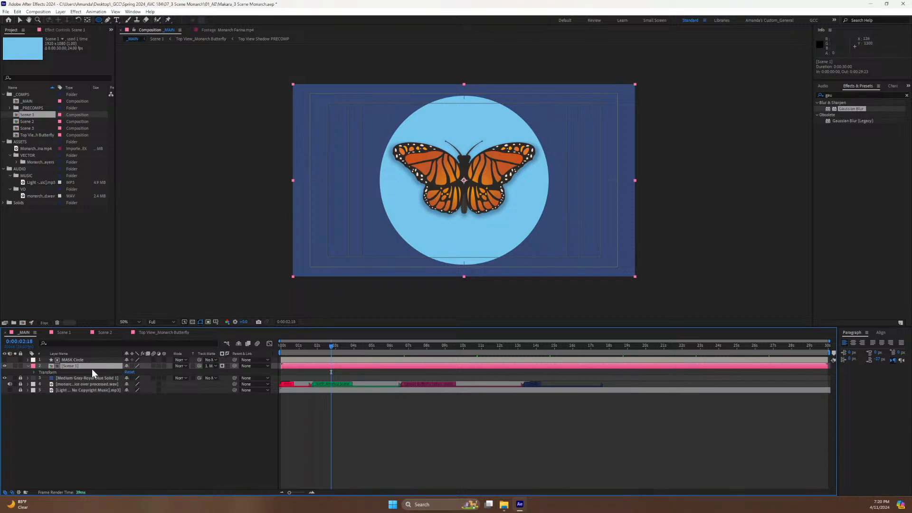
click(79, 360)
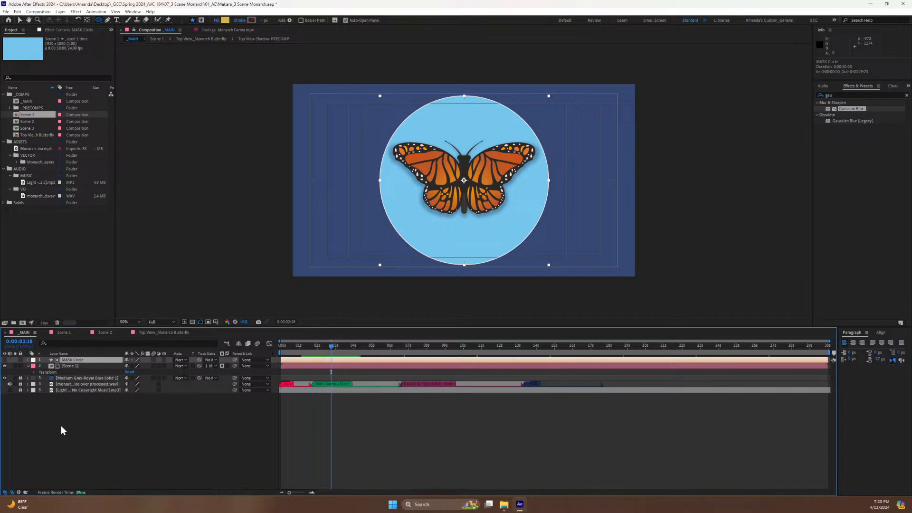
key(p)
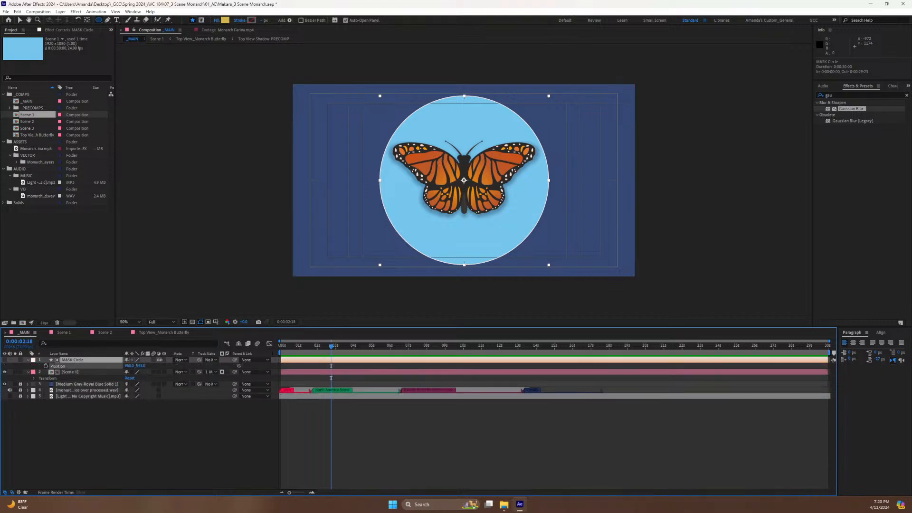
drag(160, 359, 114, 414)
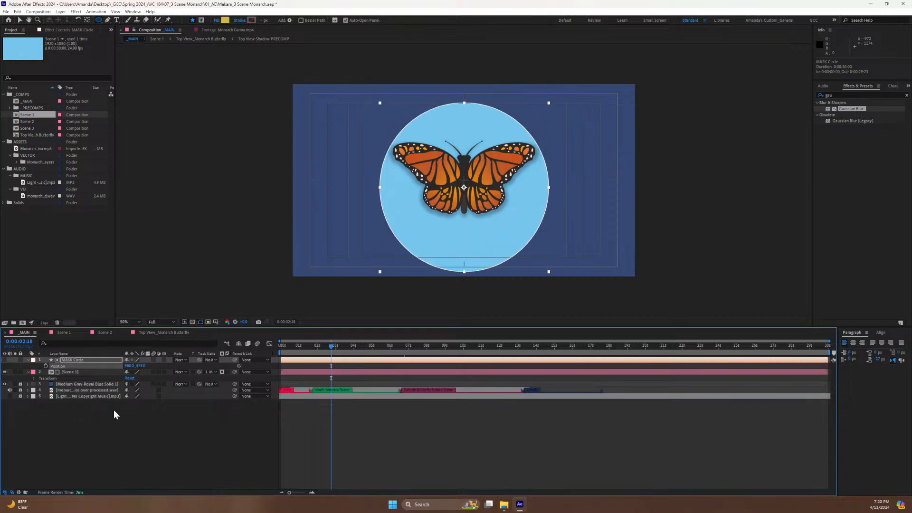
key(ctrl+z)
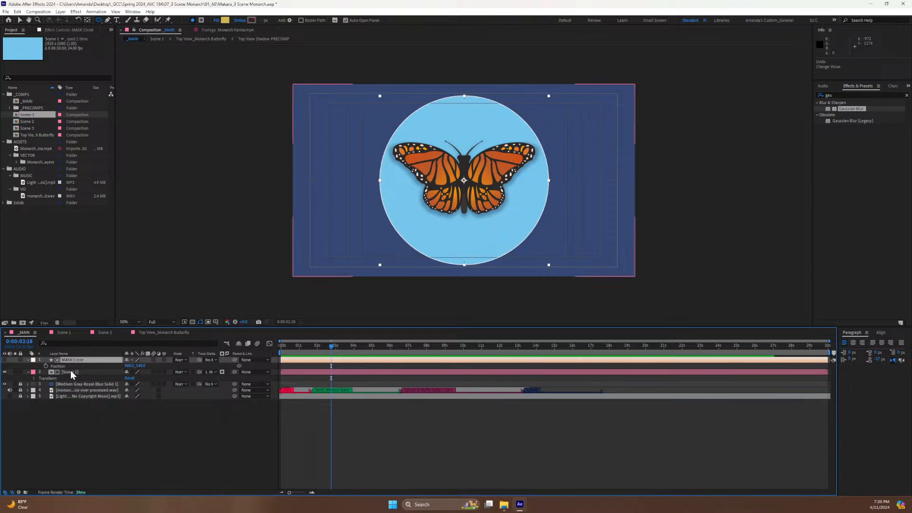
Move the Scene 1 layer down to position 960, 573 so the butterfly sits centred inside the circle.
click(71, 372)
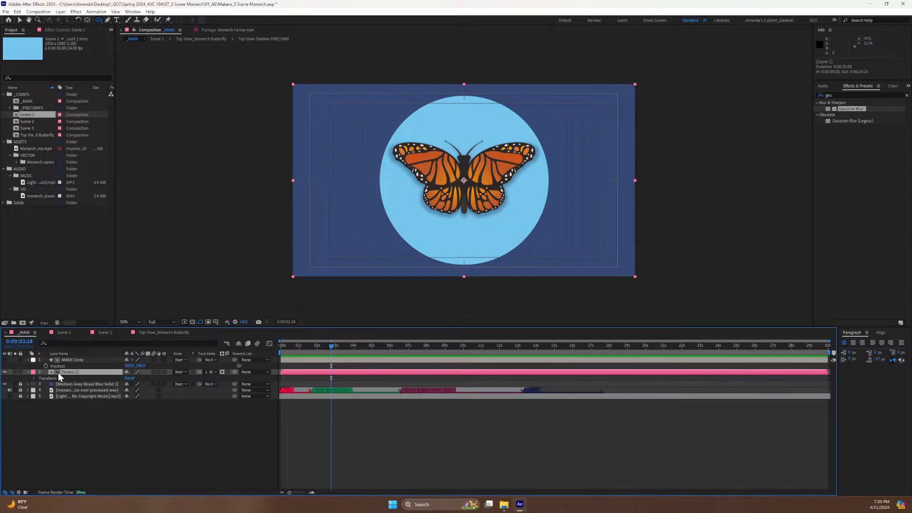
key(p)
drag(139, 377, 155, 373)
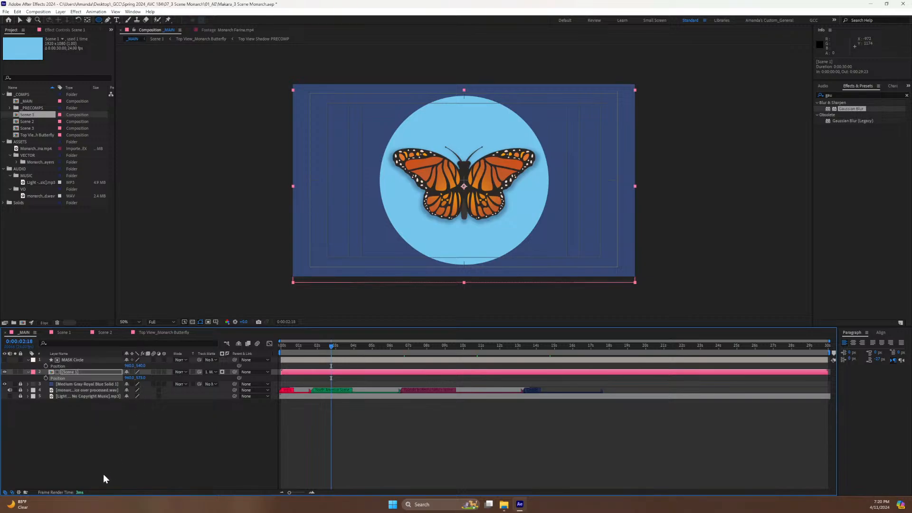
click(76, 435)
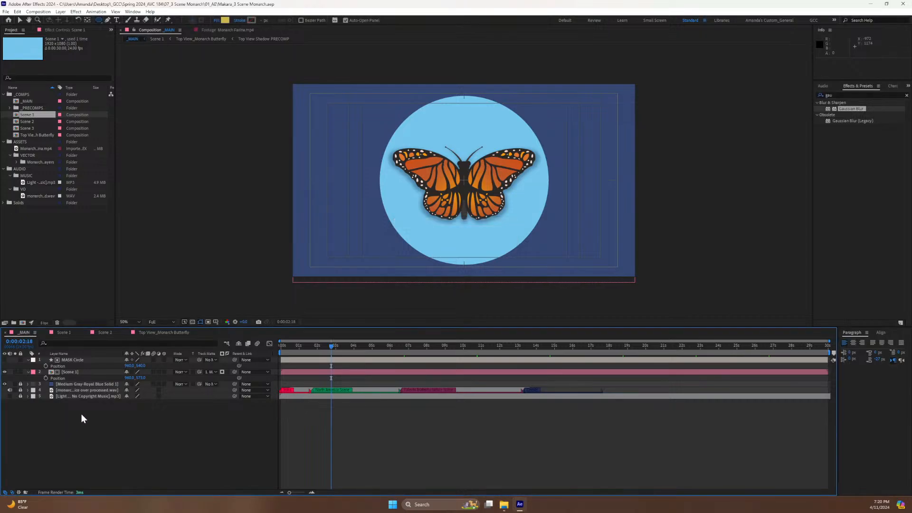
Add a 100% scale keyframe to MASK Circle and place it at 0:00:00:12.
click(70, 372)
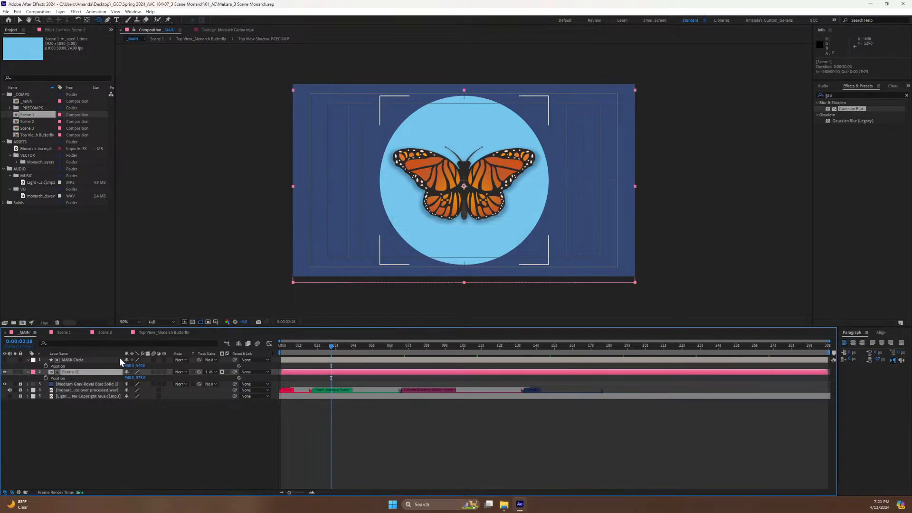
click(71, 360)
drag(316, 345, 271, 352)
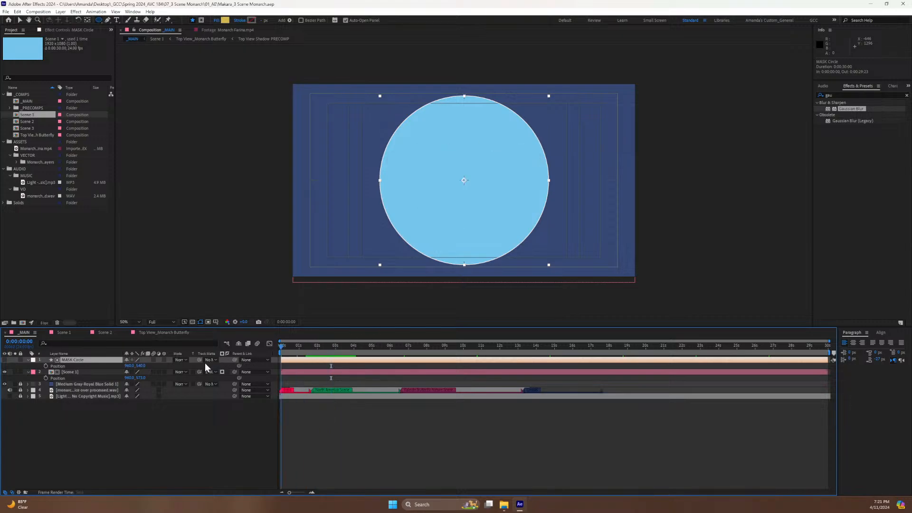
key(s)
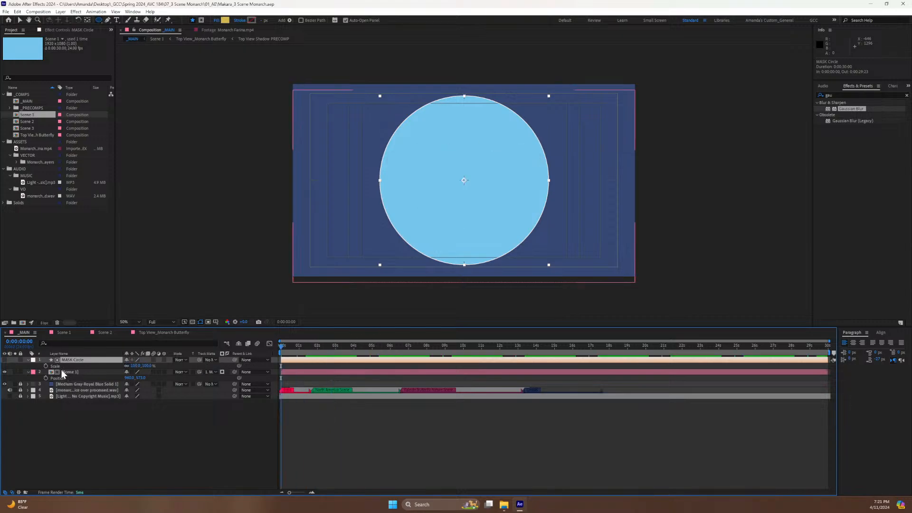
click(45, 366)
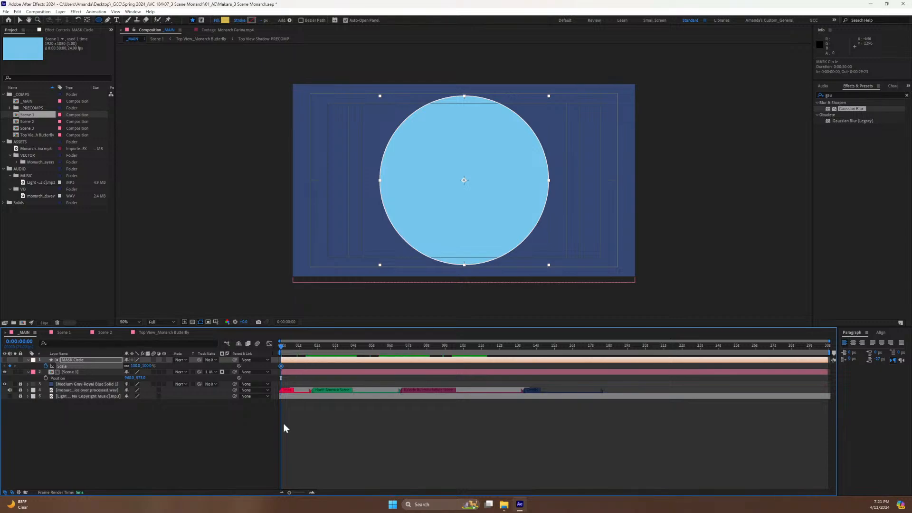
drag(289, 492, 300, 493)
click(310, 346)
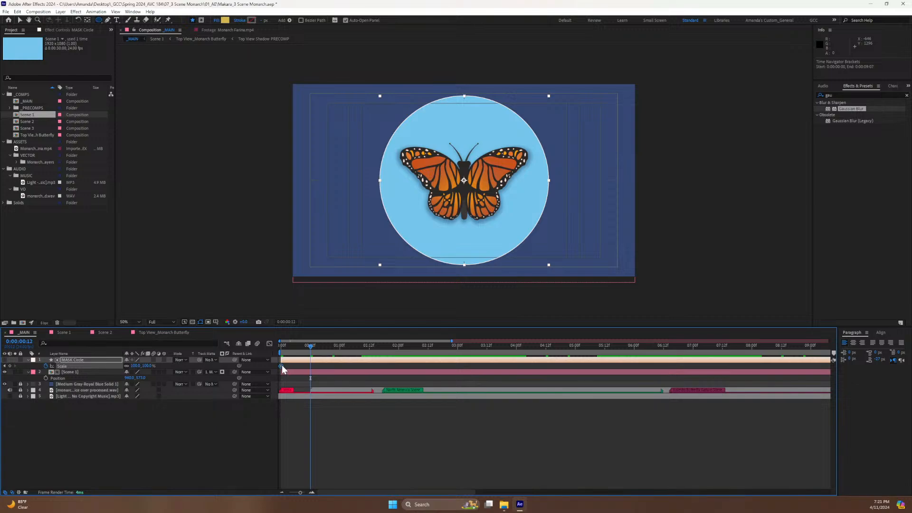
drag(282, 369, 311, 370)
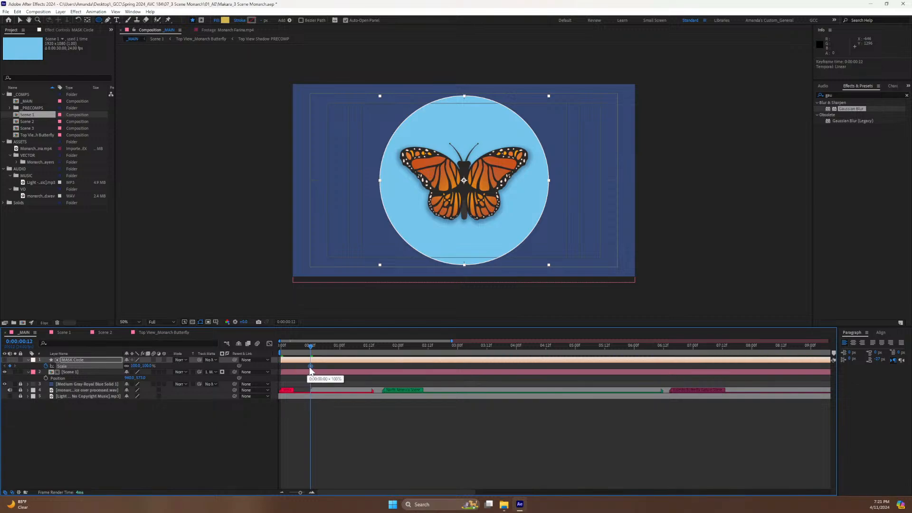
Set MASK Circle's scale to 0% at 0:00:00:00.
click(282, 346)
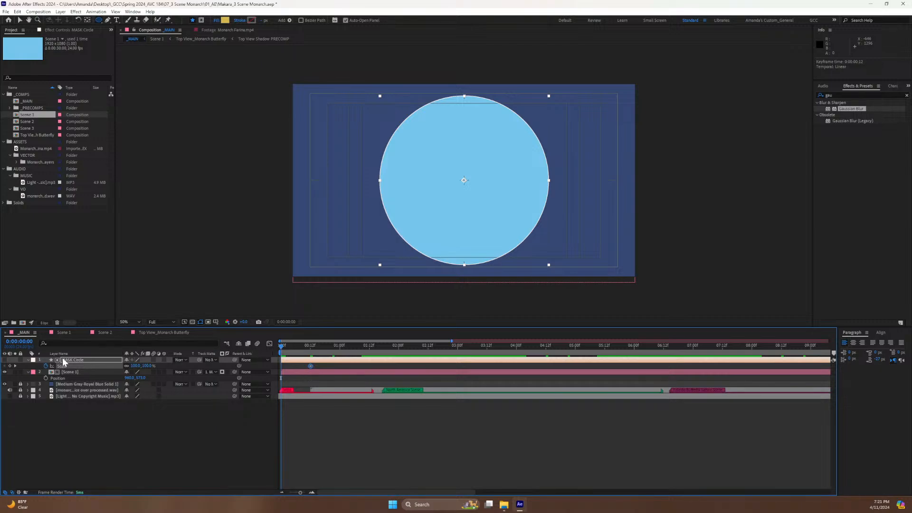
click(136, 366)
text(0)
key(Return)
Preview the circle's growth and shift its 100% scale keyframe to 0:00:00:06.
key(space)
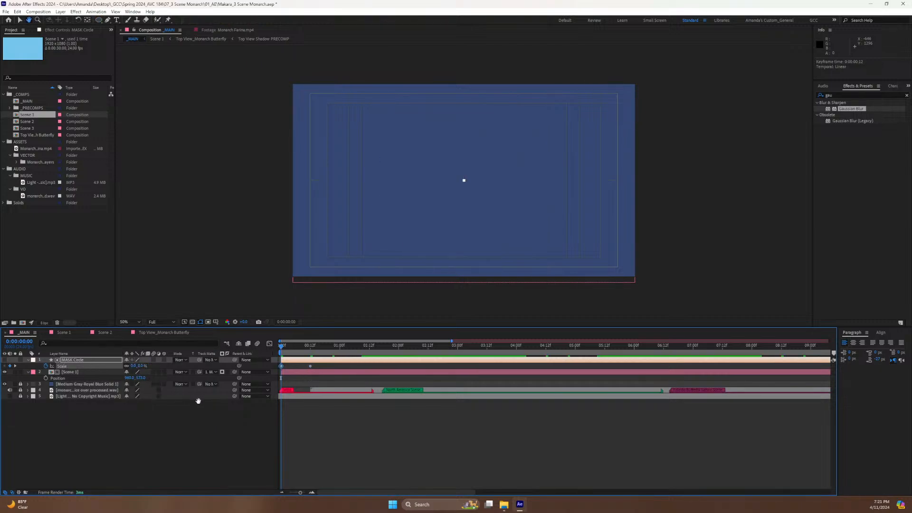
key(space)
drag(280, 350, 266, 367)
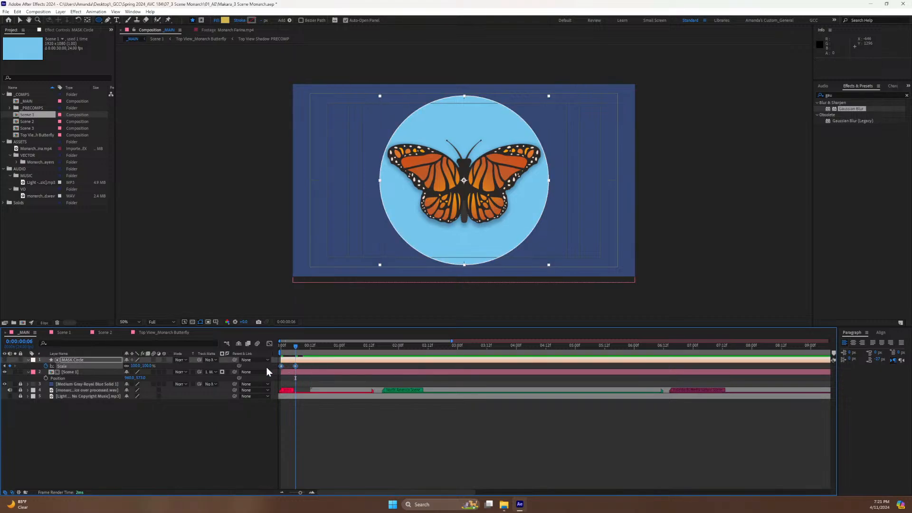
Adjust MASK Circle's scale curve in the Graph Editor so the growth starts fast and eases into the 100% keyframe.
click(269, 344)
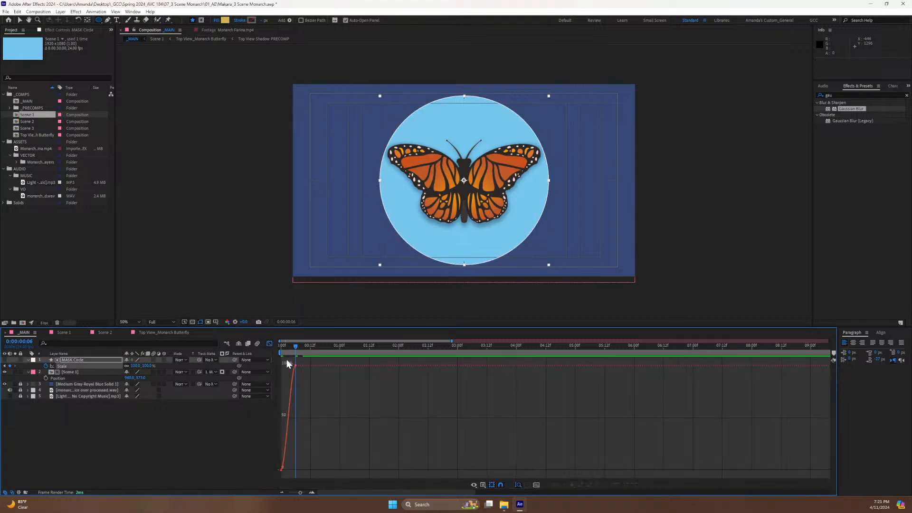
drag(280, 360, 286, 371)
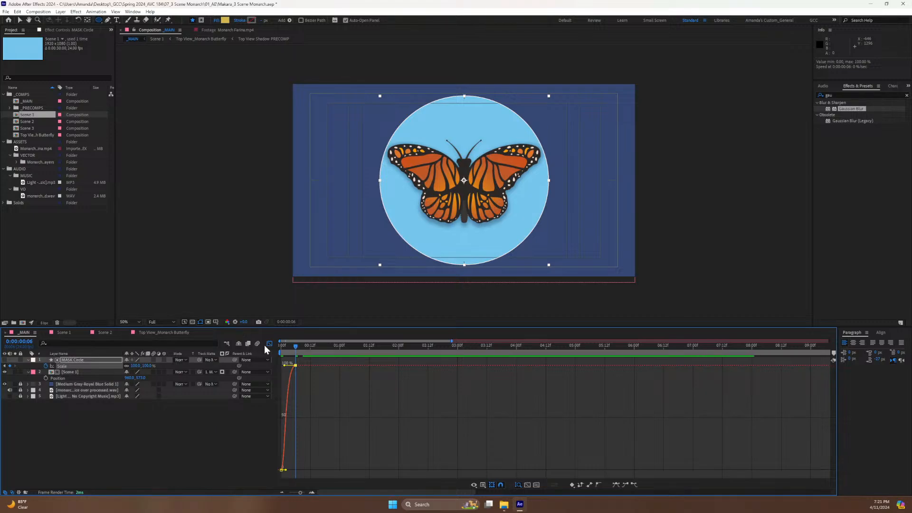
click(269, 344)
Play back the circle reveal from the start, and park the playhead at 0:00:01:17, where the second voice-over marker begins.
key(Home)
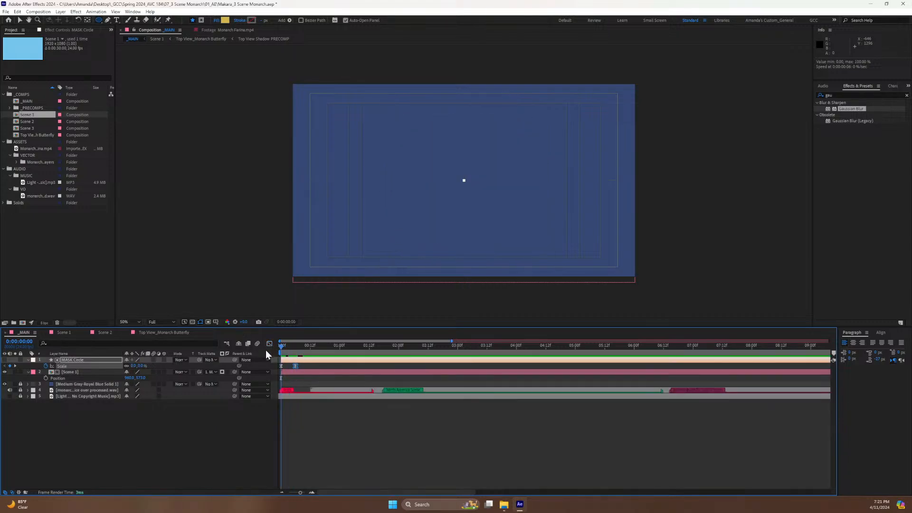
key(space)
key(space)
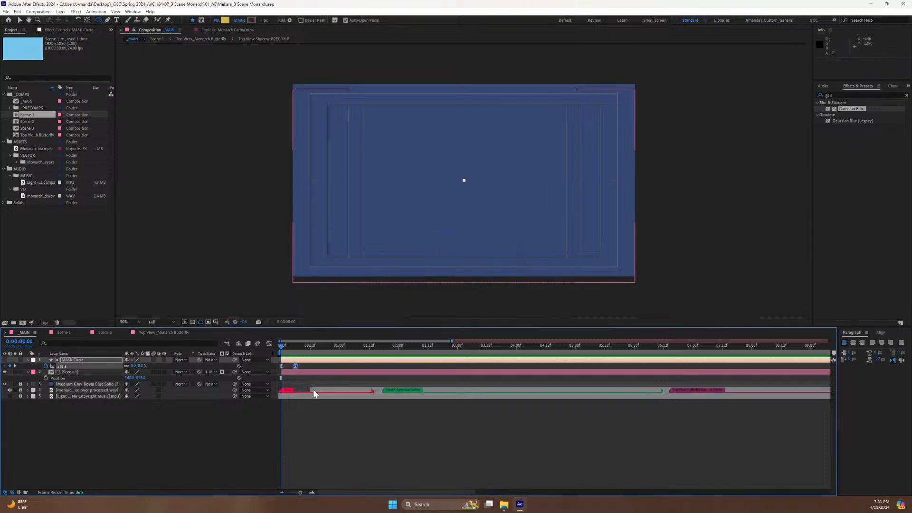
key(space)
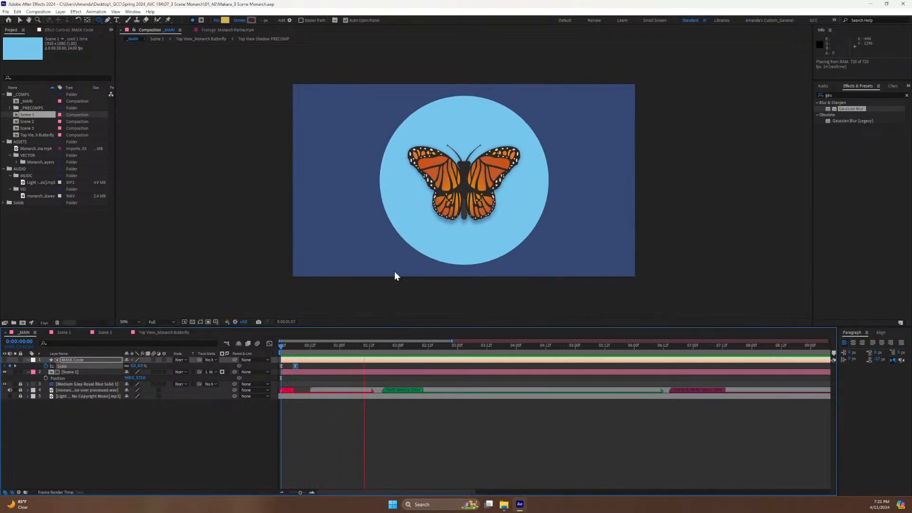
key(space)
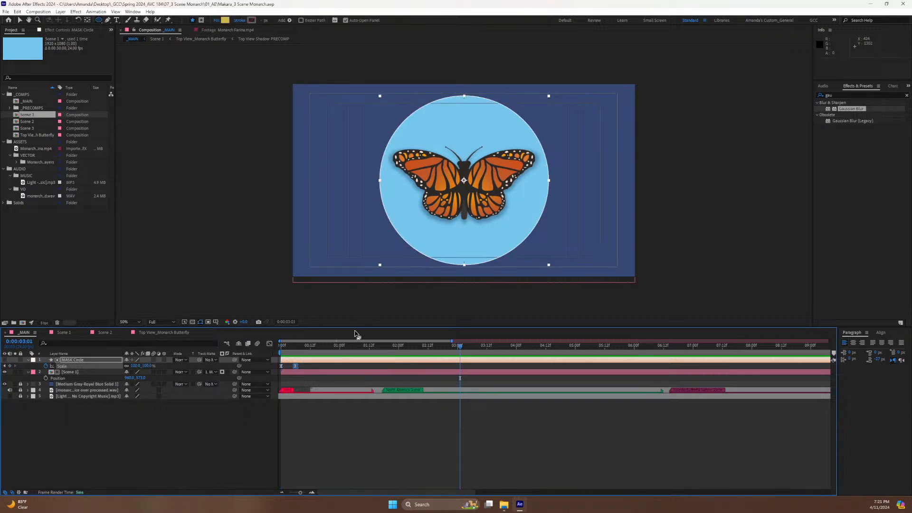
mouse_move(282, 346)
mouse_down()
mouse_move(357, 346)
mouse_move(286, 347)
mouse_up()
key(space)
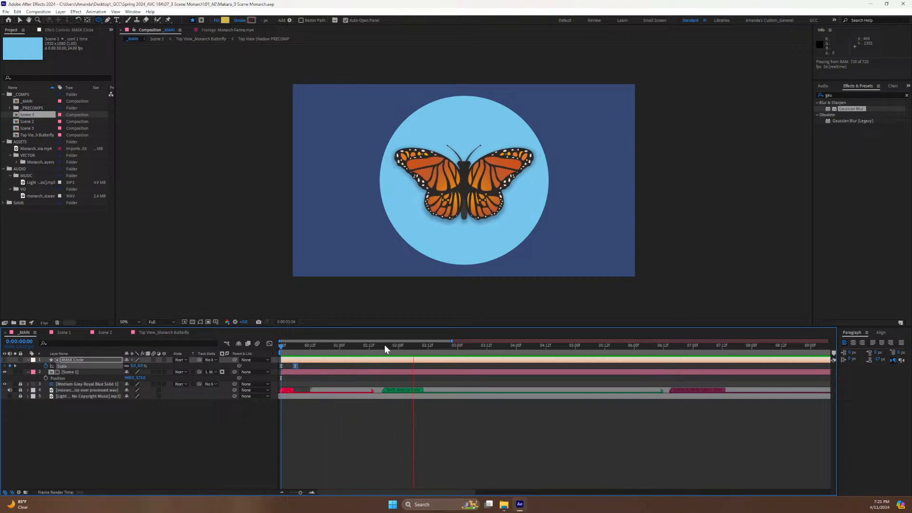
mouse_move(384, 345)
mouse_down()
mouse_move(378, 351)
mouse_move(398, 347)
mouse_move(372, 351)
mouse_move(381, 359)
mouse_up()
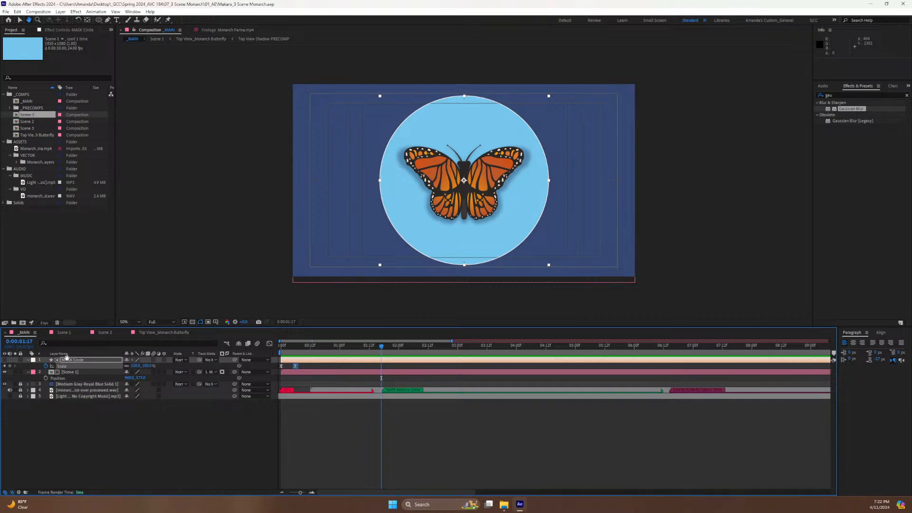
key(b)
key(q)
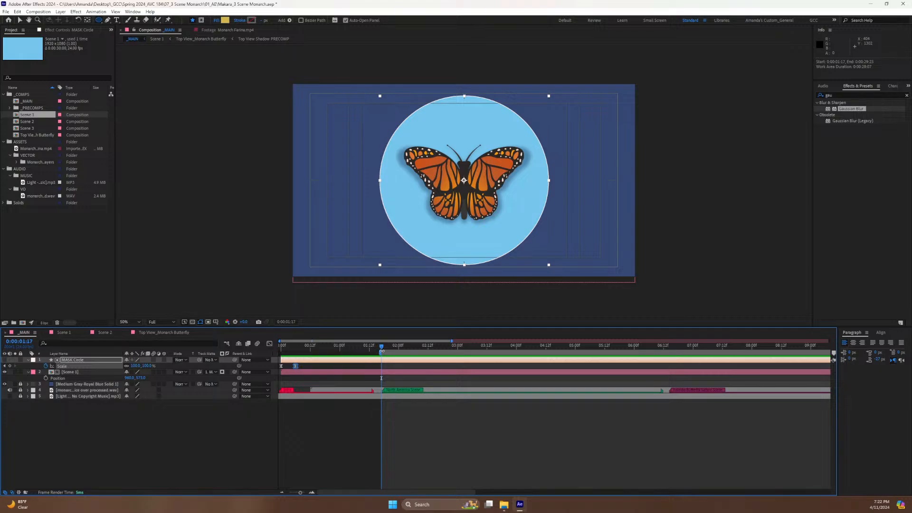
key(ctrl+z)
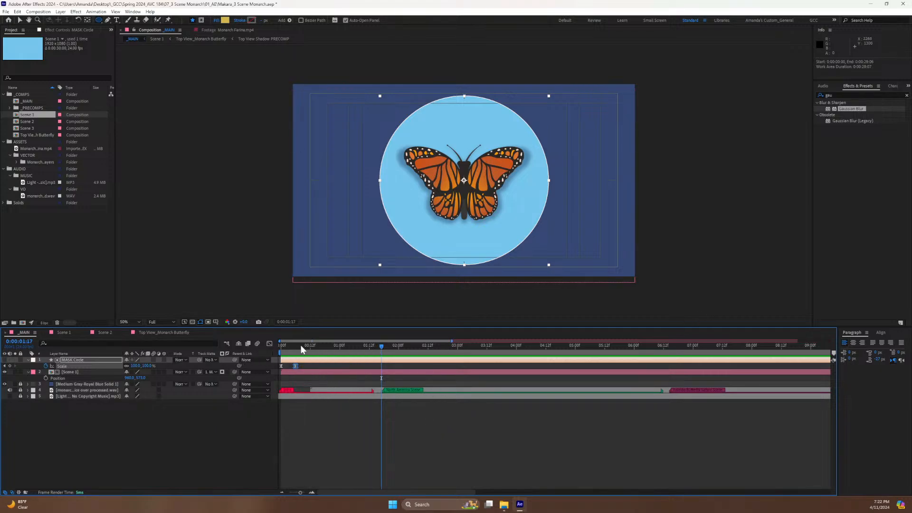
Deselect the circle layer and review the opening of the monarch reference footage.
click(320, 436)
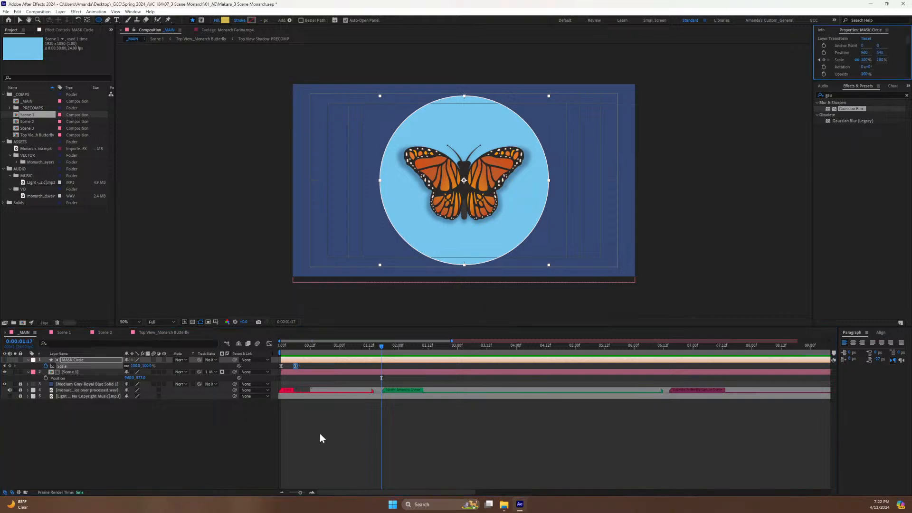
key(v)
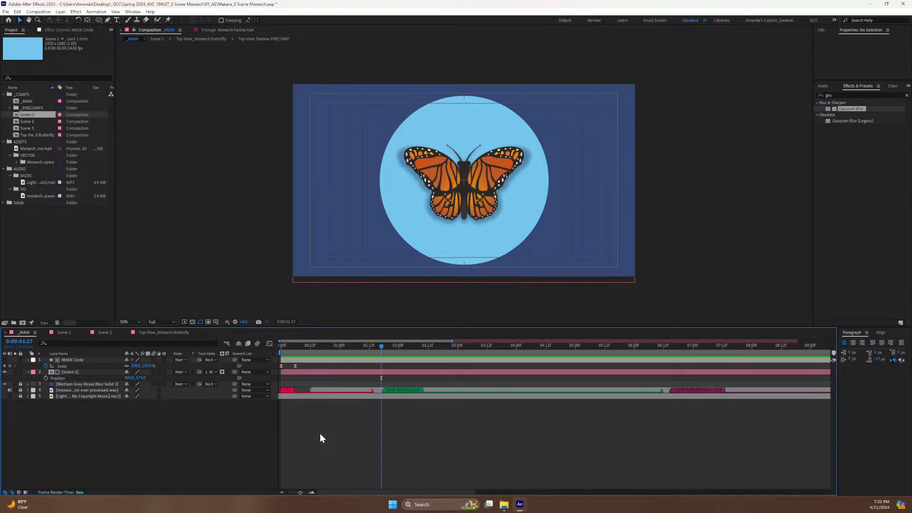
click(238, 31)
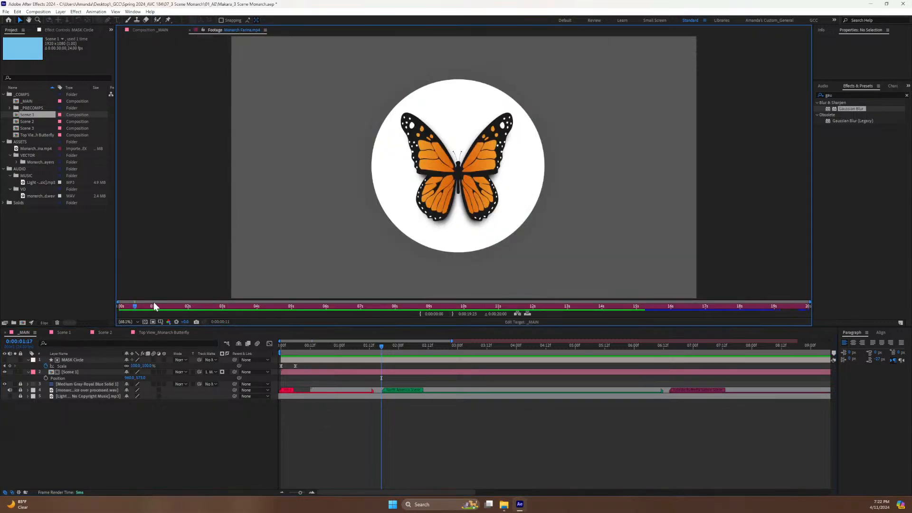
drag(143, 307, 118, 307)
click(74, 360)
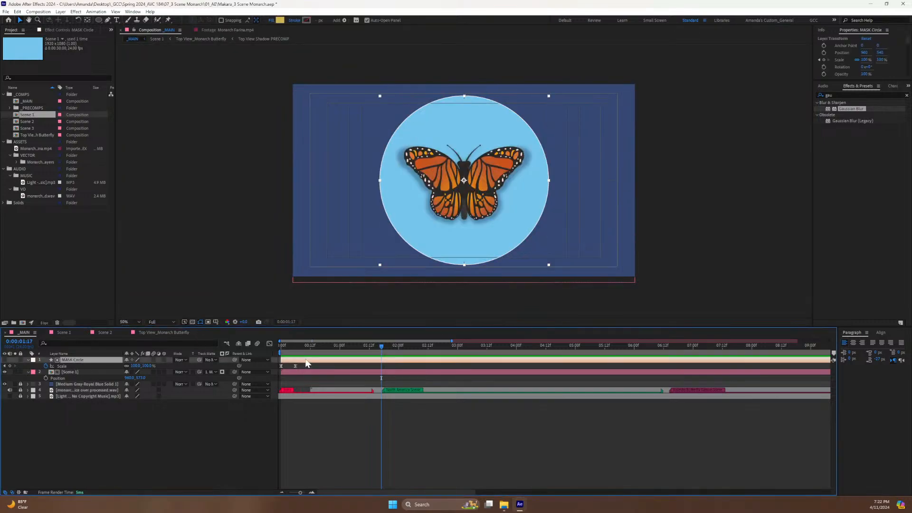
drag(306, 352, 276, 349)
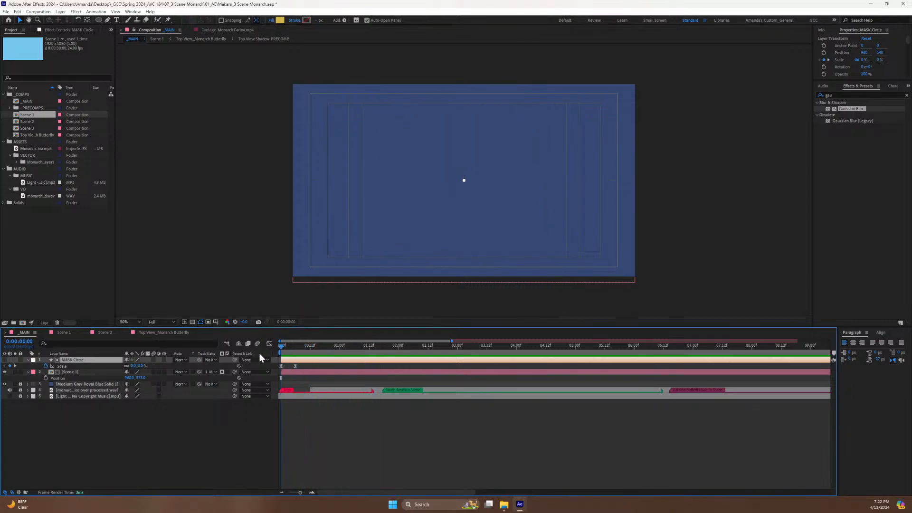
key(Delete)
click(78, 361)
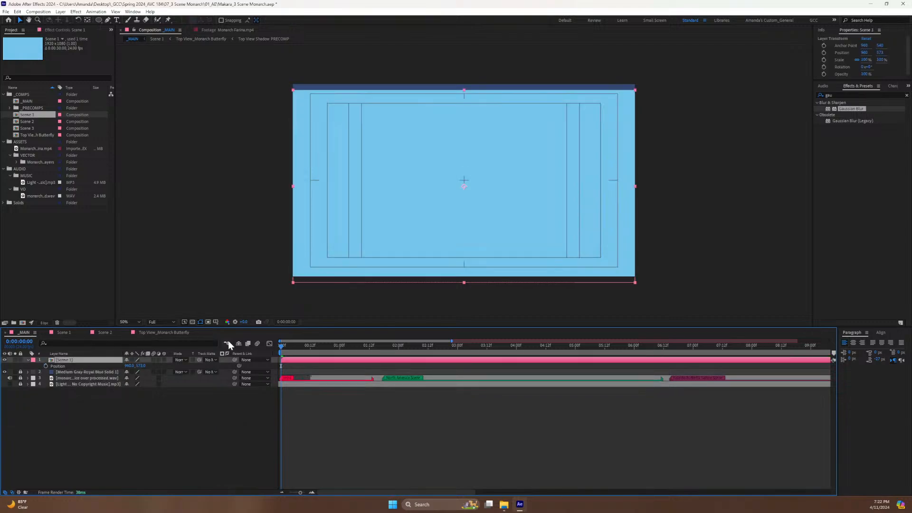
mouse_move(291, 346)
mouse_down()
mouse_move(344, 346)
mouse_move(238, 361)
mouse_move(307, 351)
mouse_move(279, 356)
mouse_up()
key(ctrl+z)
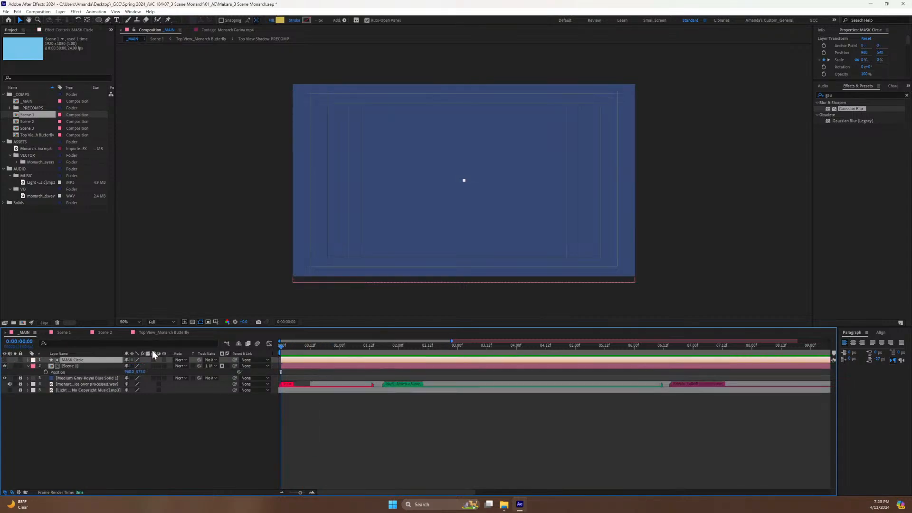
Move the playhead to 0:00:00:19 and remove the track matte from the Scene 1 layer.
drag(281, 346, 328, 344)
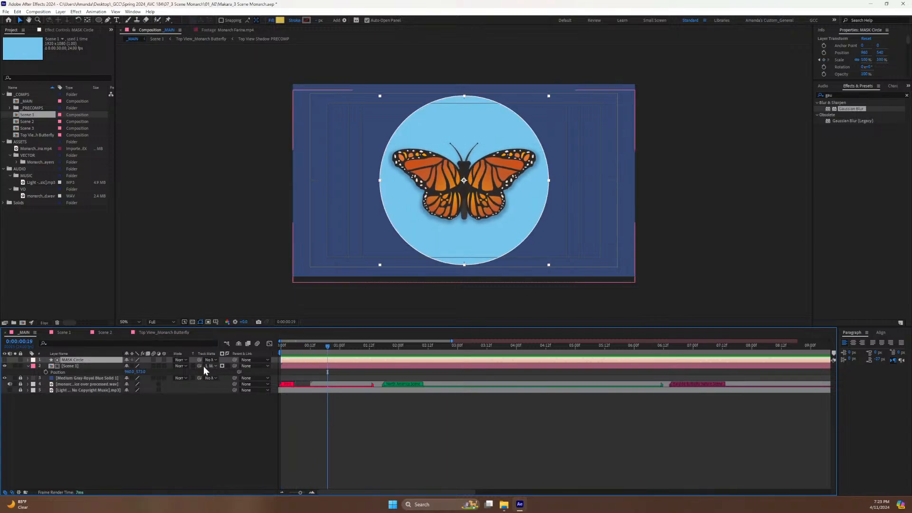
click(209, 365)
click(226, 376)
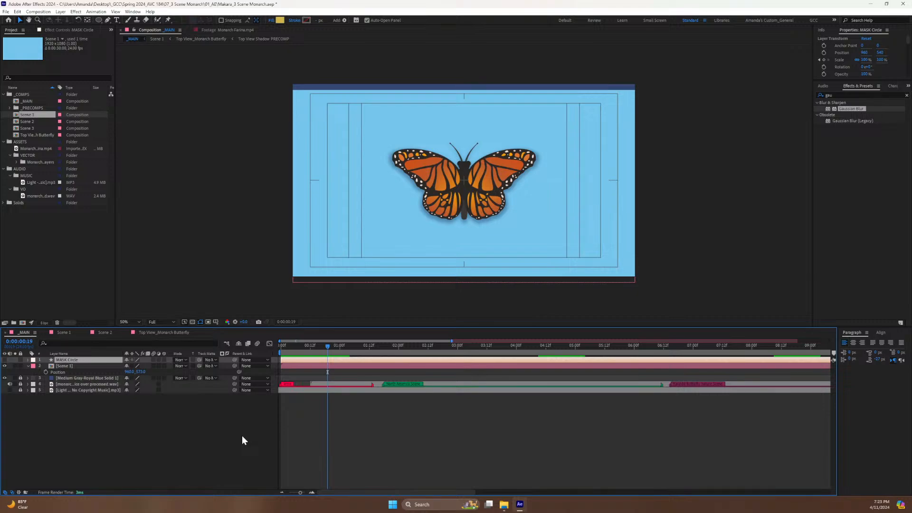
Draw a circular Ellipse mask centred around the butterfly directly on the Scene 1 layer and shift its outline slightly upward.
click(97, 20)
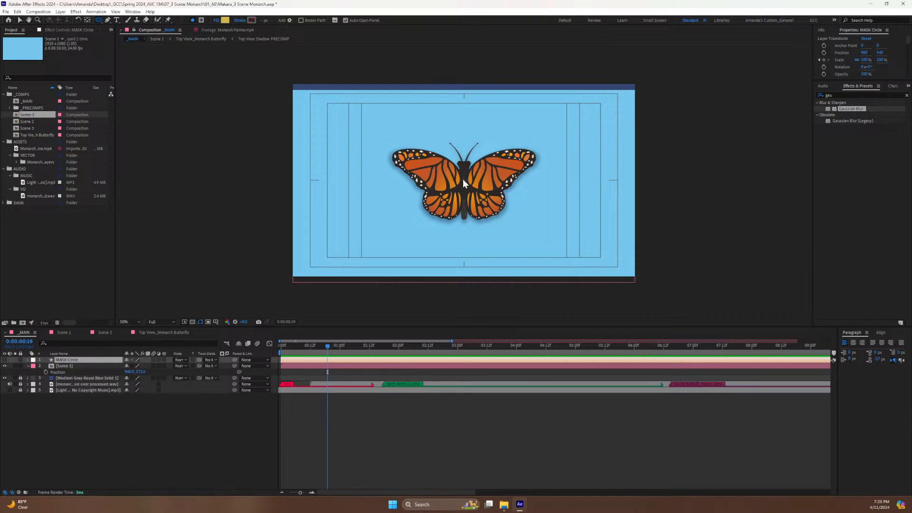
click(463, 179)
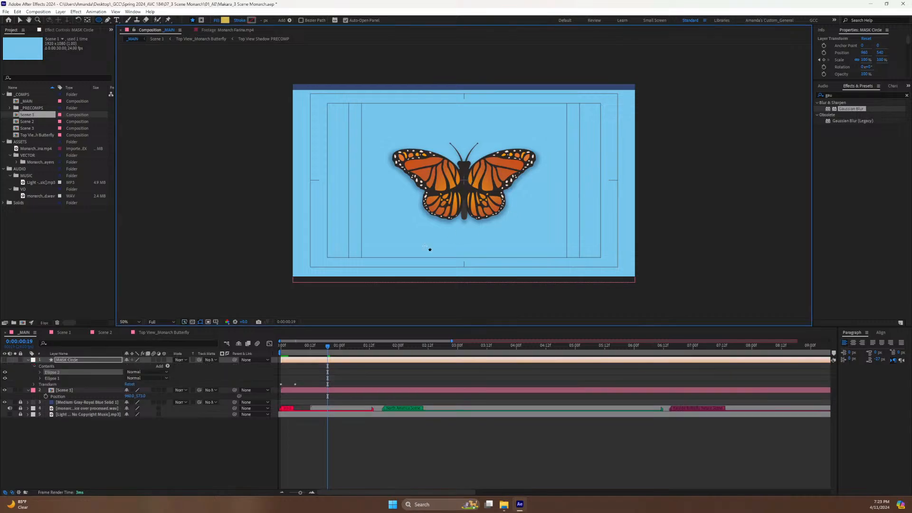
click(66, 383)
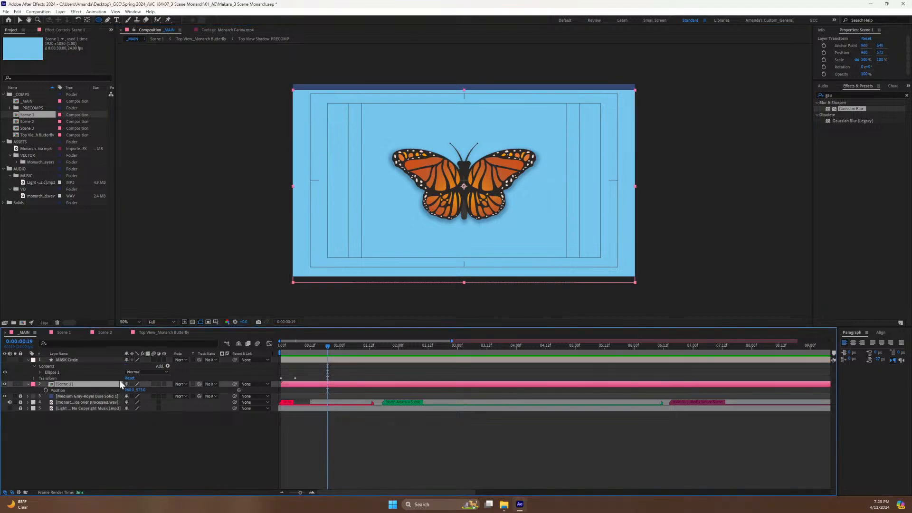
click(464, 181)
drag(463, 180, 555, 216)
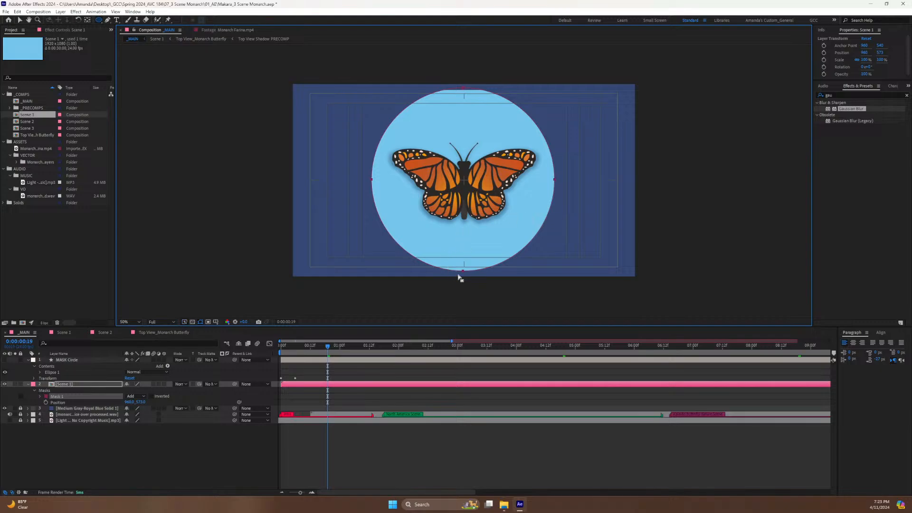
key(v)
mouse_move(462, 270)
mouse_down()
mouse_move(453, 270)
mouse_move(461, 265)
mouse_up()
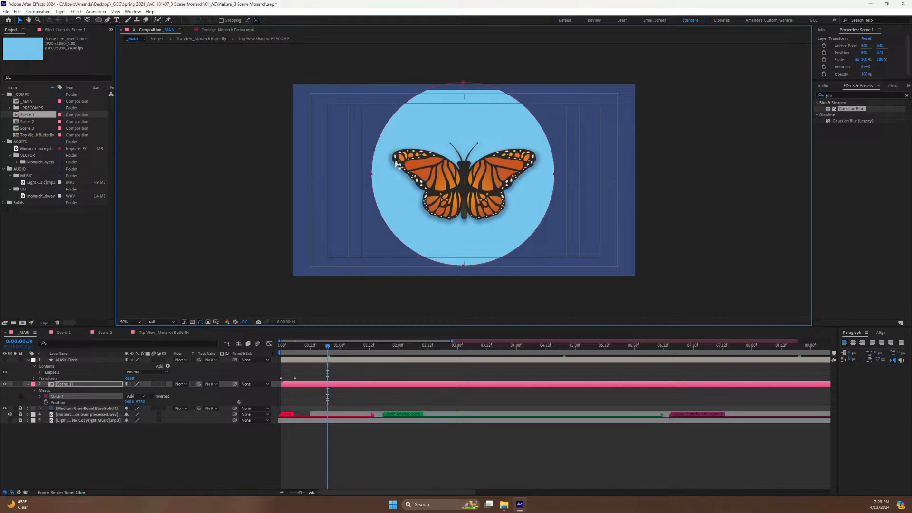
click(150, 332)
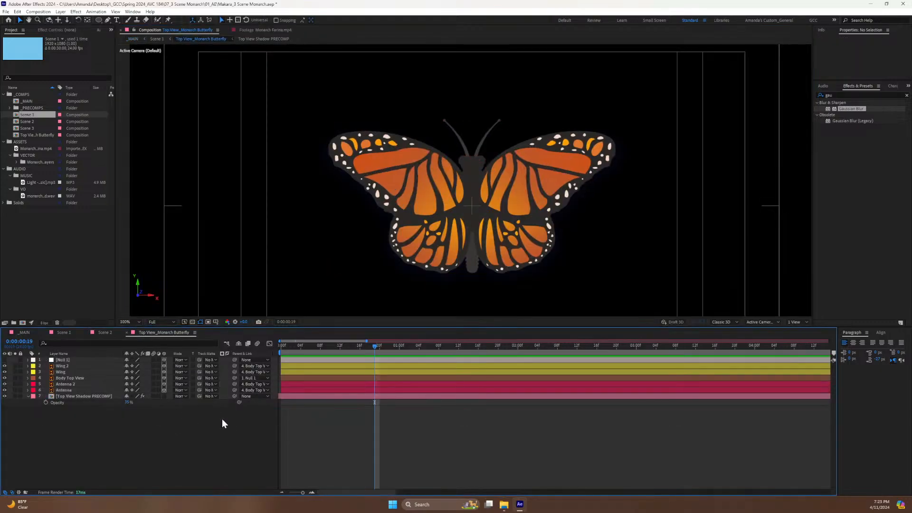
key(ctrl+k)
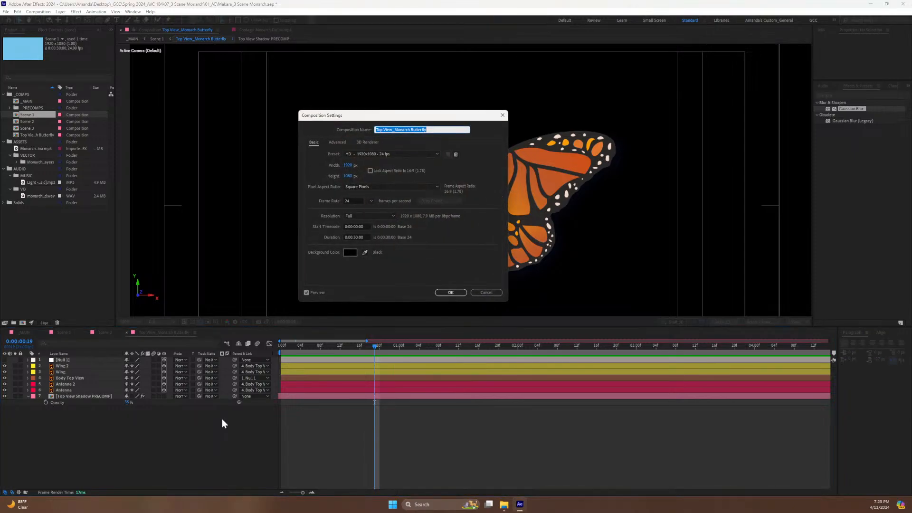
click(481, 295)
Increase the Scene 1 composition's height to 1200 px in its composition settings.
click(64, 332)
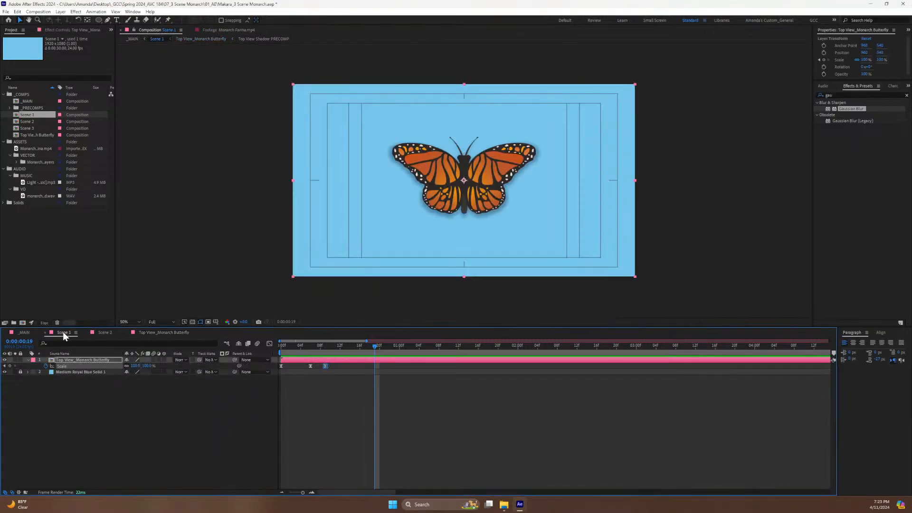
key(ctrl+k)
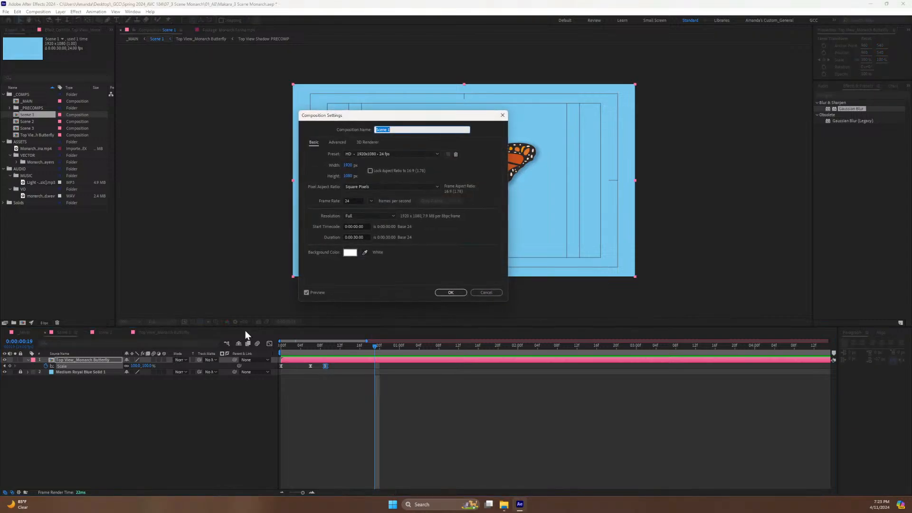
drag(348, 177, 361, 177)
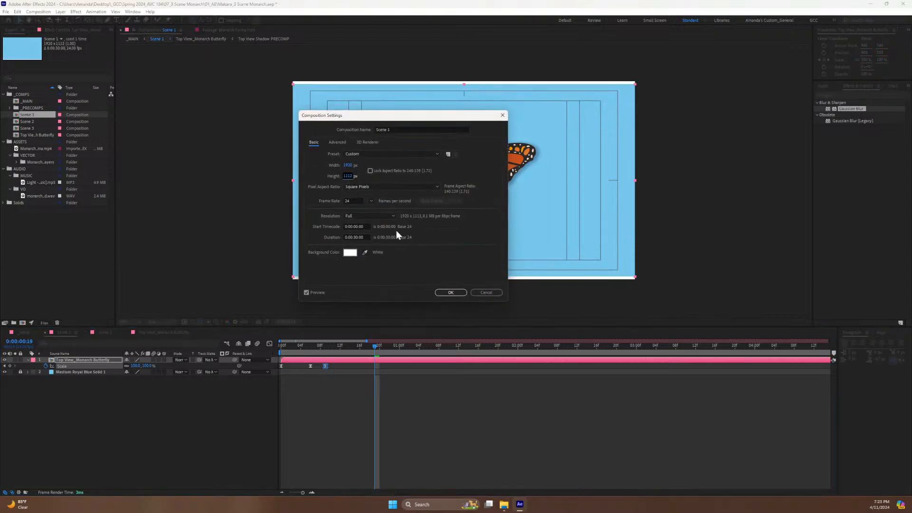
click(348, 175)
key(Return)
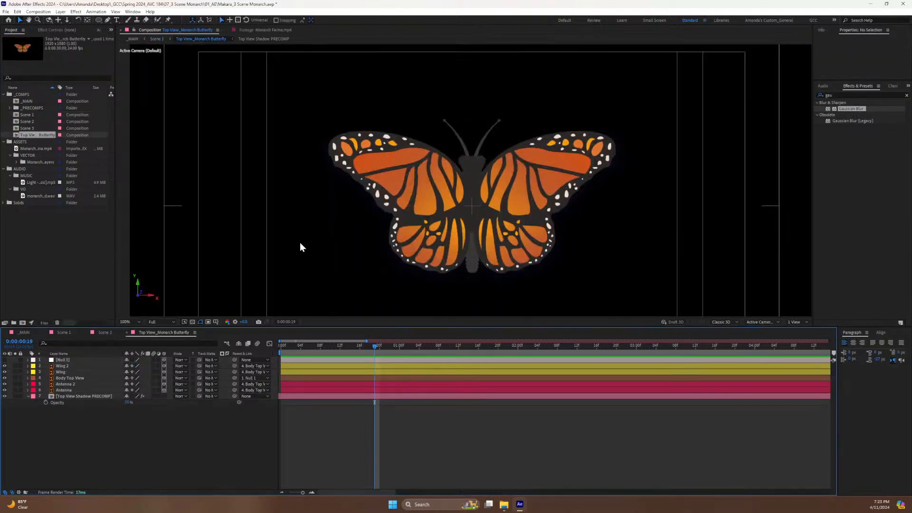
In Scene 1, unlock the blue background solid, unlink its scale, stretch it vertically to 118%, and lock the layer again.
click(70, 333)
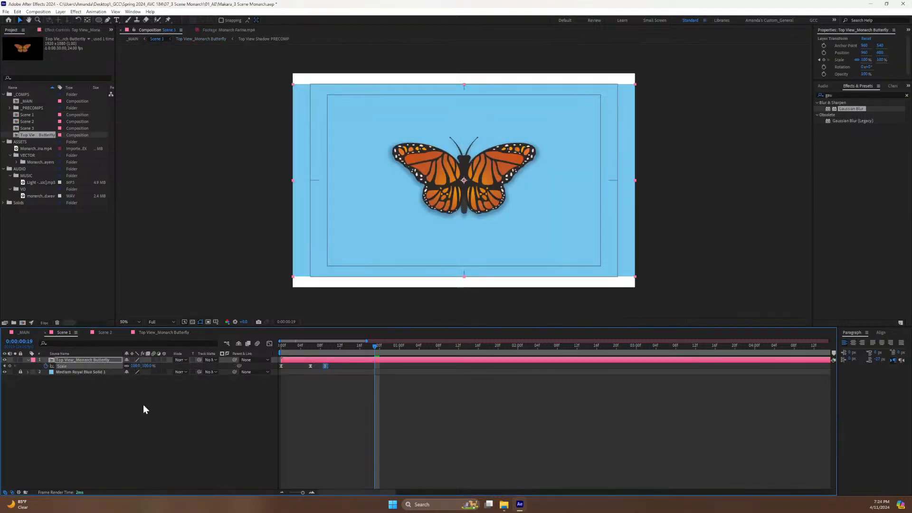
click(20, 372)
click(76, 372)
key(s)
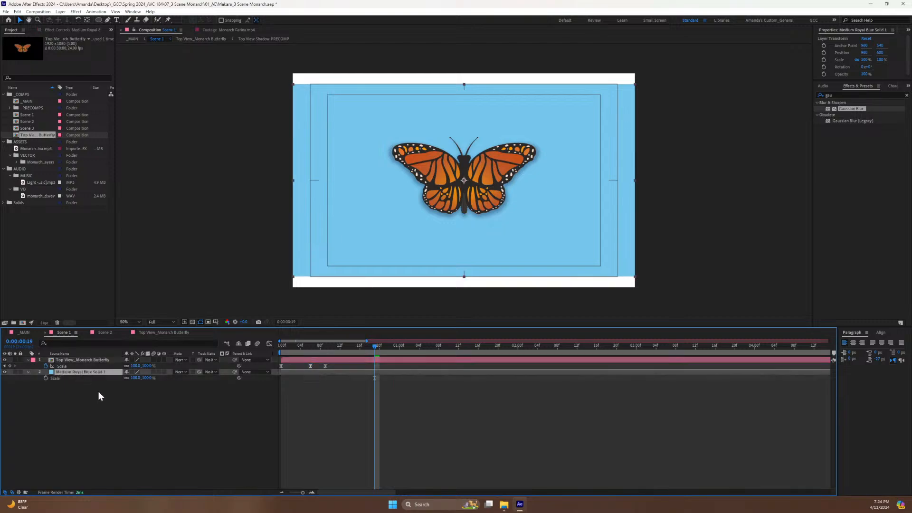
click(126, 378)
drag(145, 378, 152, 378)
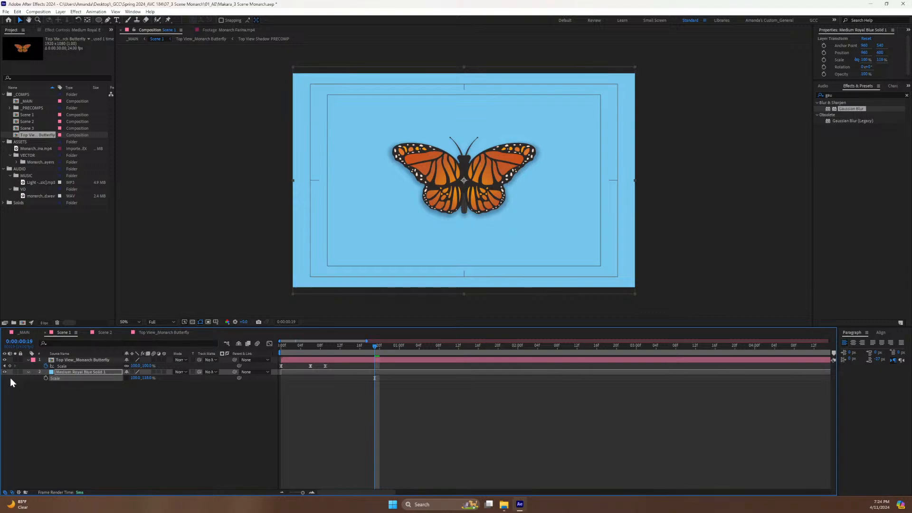
click(20, 372)
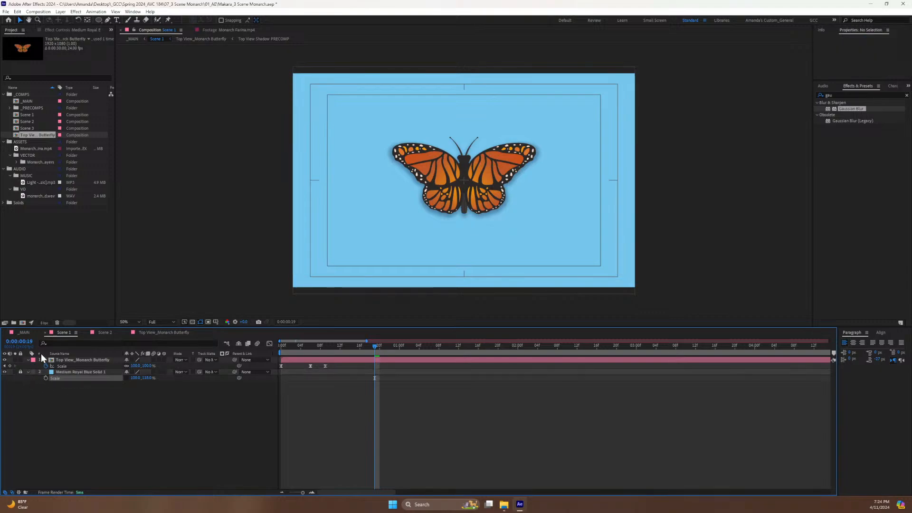
Return to the main composition and delete the distorted ellipse mask from the Scene 1 layer.
click(24, 333)
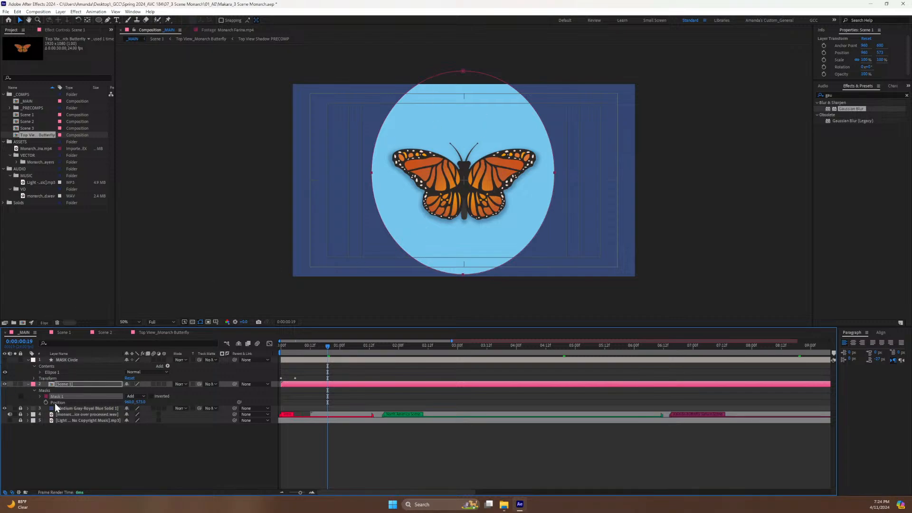
click(44, 390)
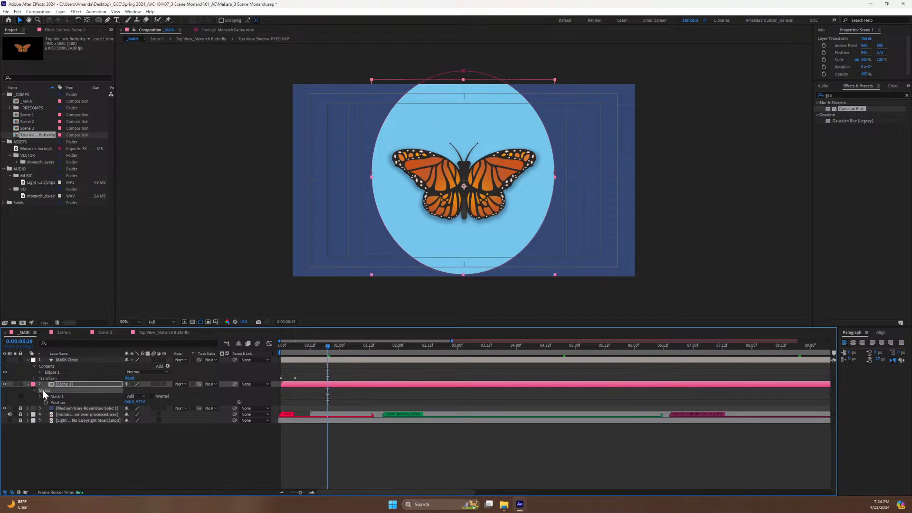
key(Delete)
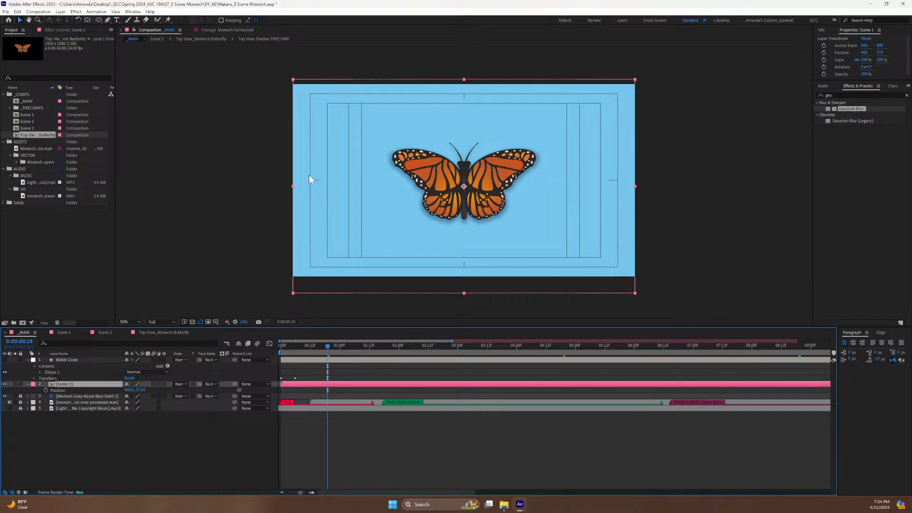
key(comma)
key(period)
key(period)
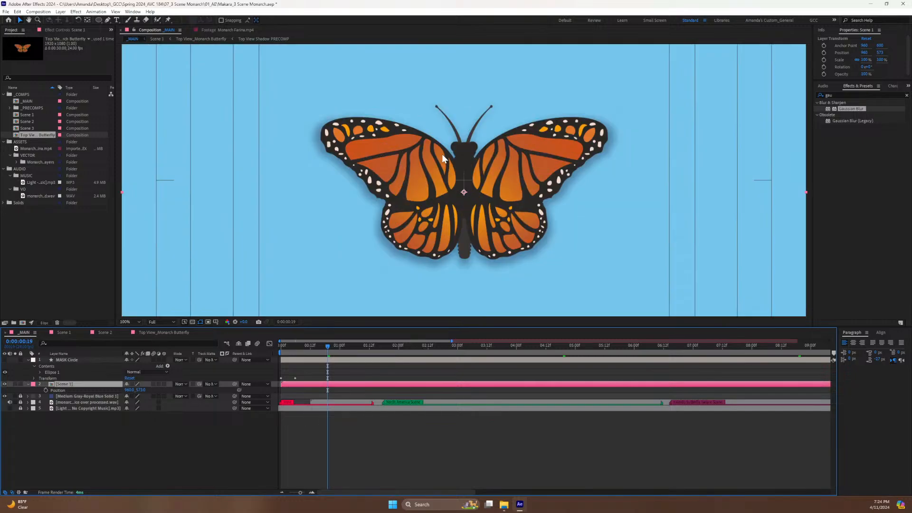
key(comma)
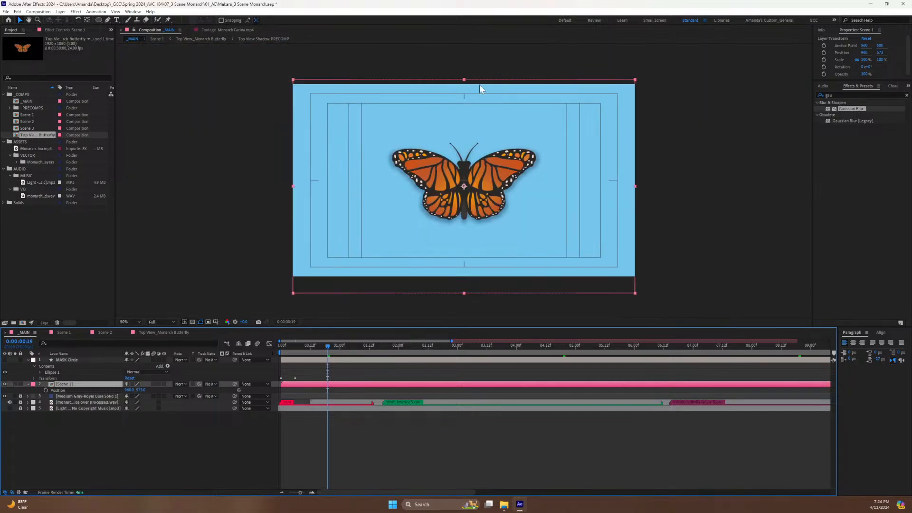
Draw a new circular Ellipse mask around the butterfly on the Scene 1 layer and play back the masked scene.
click(57, 390)
click(69, 384)
click(97, 19)
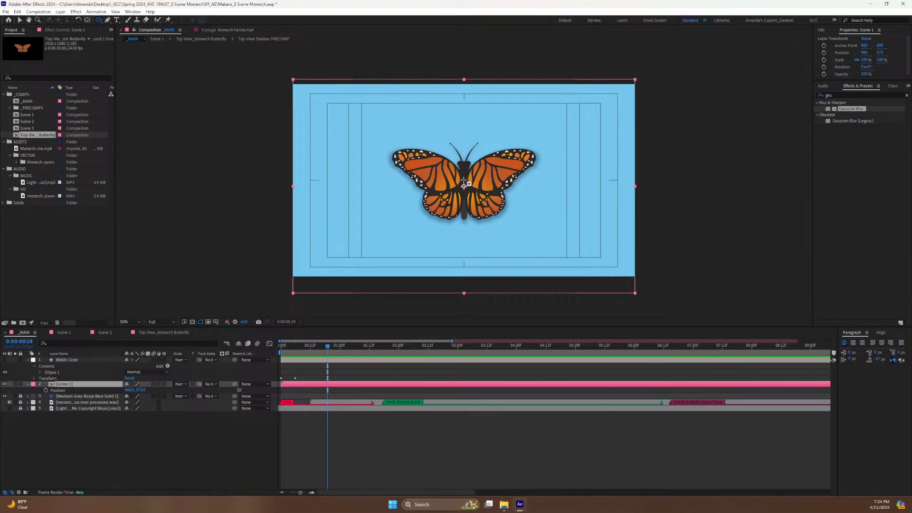
mouse_move(463, 171)
mouse_down()
mouse_move(472, 181)
mouse_move(550, 171)
mouse_move(578, 179)
mouse_move(503, 220)
mouse_move(570, 221)
mouse_move(521, 236)
mouse_move(549, 214)
mouse_move(538, 215)
mouse_move(554, 215)
mouse_move(513, 222)
mouse_move(555, 190)
mouse_move(549, 184)
mouse_up()
key(space)
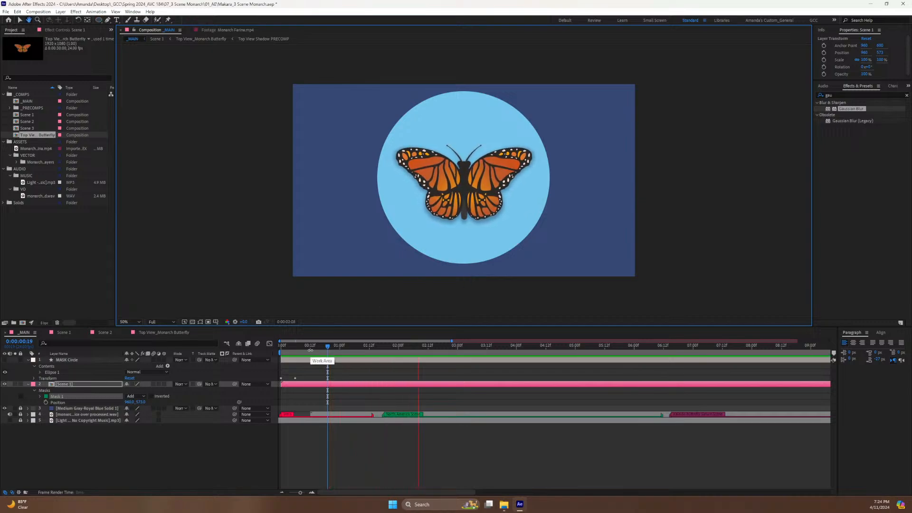
key(space)
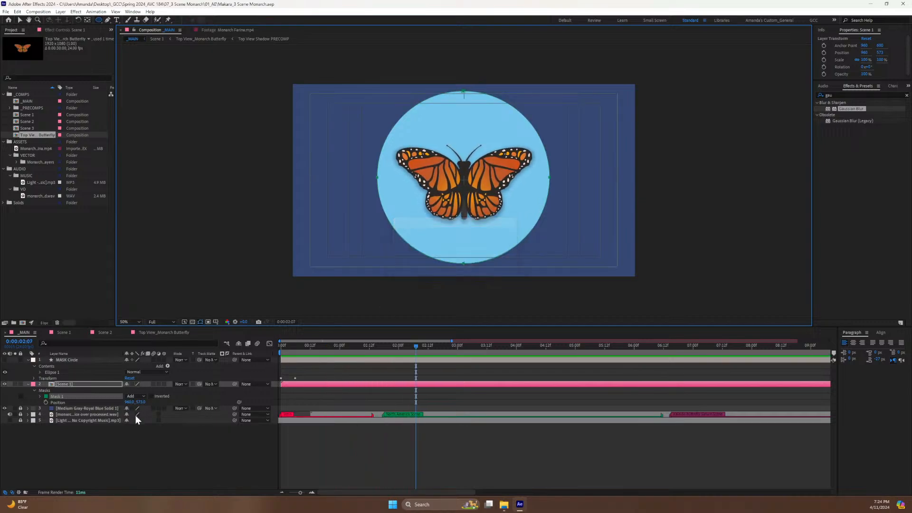
Set the Scene 1 layer's Y position to 592 so the masked circle sits centred in the frame.
click(77, 384)
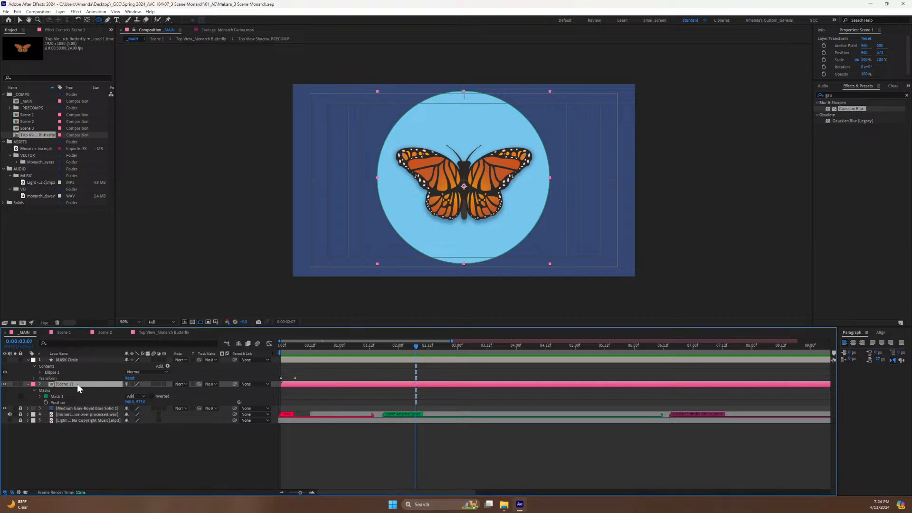
drag(141, 402, 153, 401)
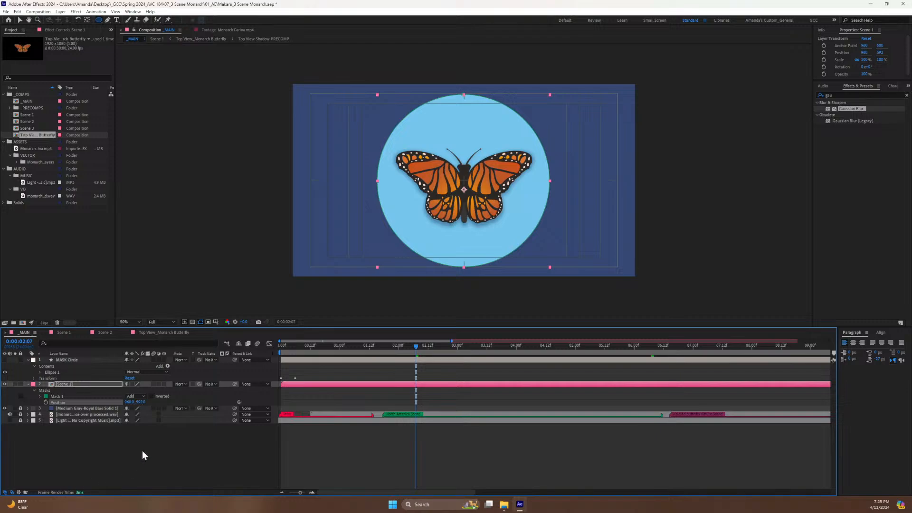
click(66, 383)
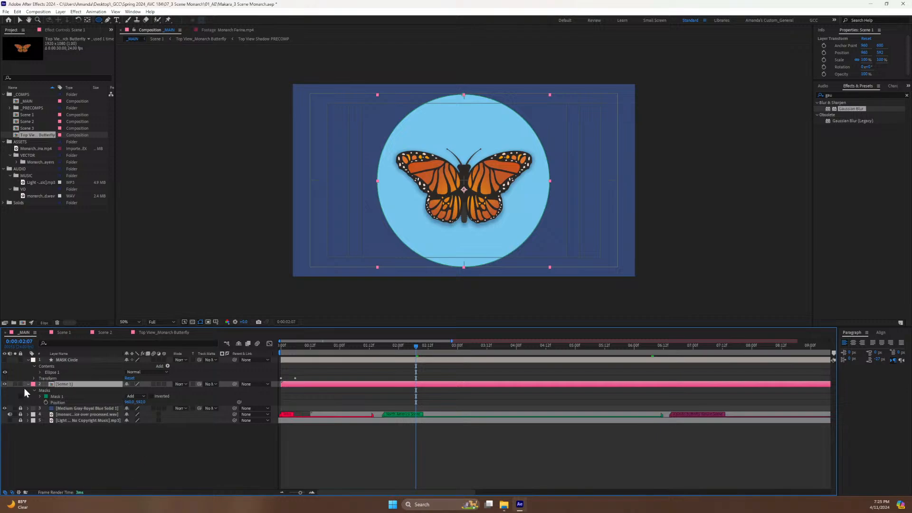
Copy the MASK Circle layer's Scale keyframes onto the Scene 1 layer's Scale property, starting at 0:00:00:00.
click(62, 362)
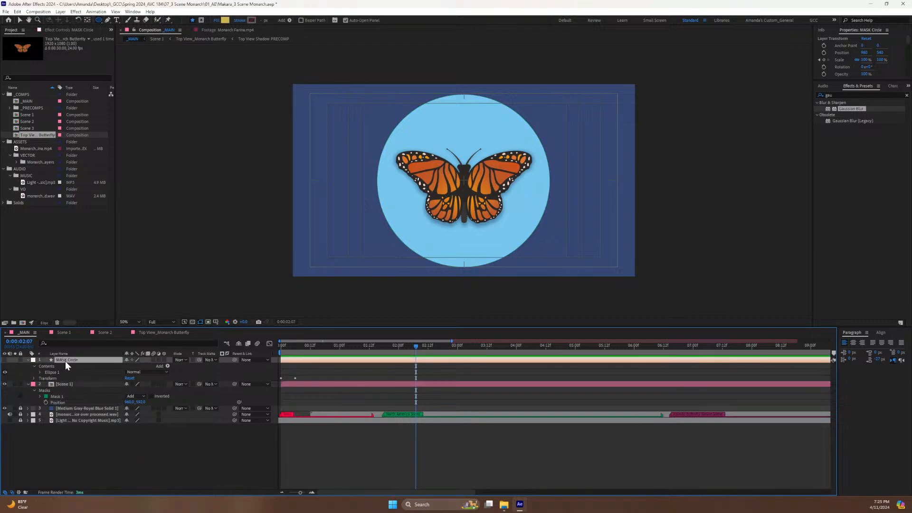
key(s)
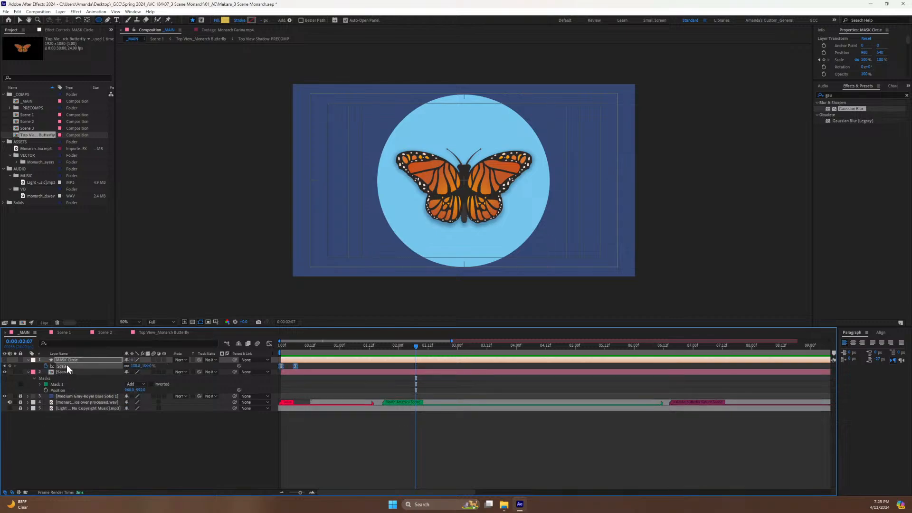
click(63, 374)
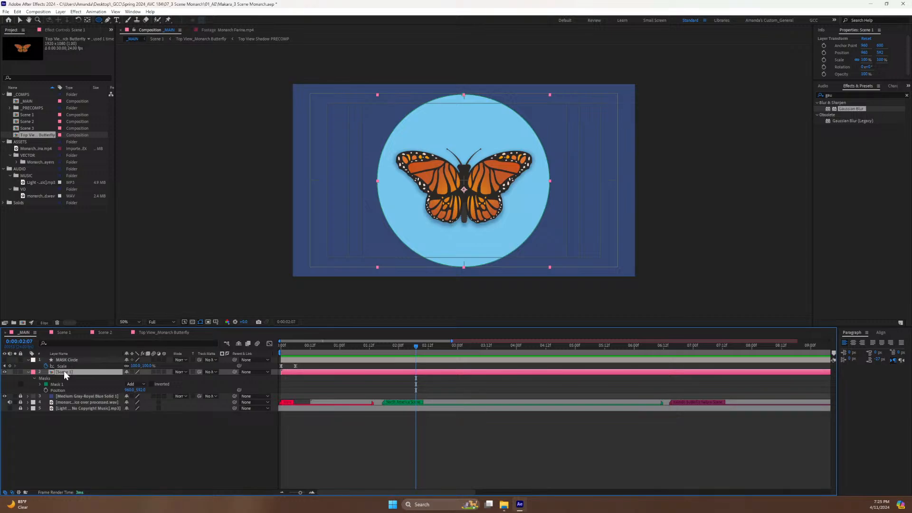
key(s)
key(Return)
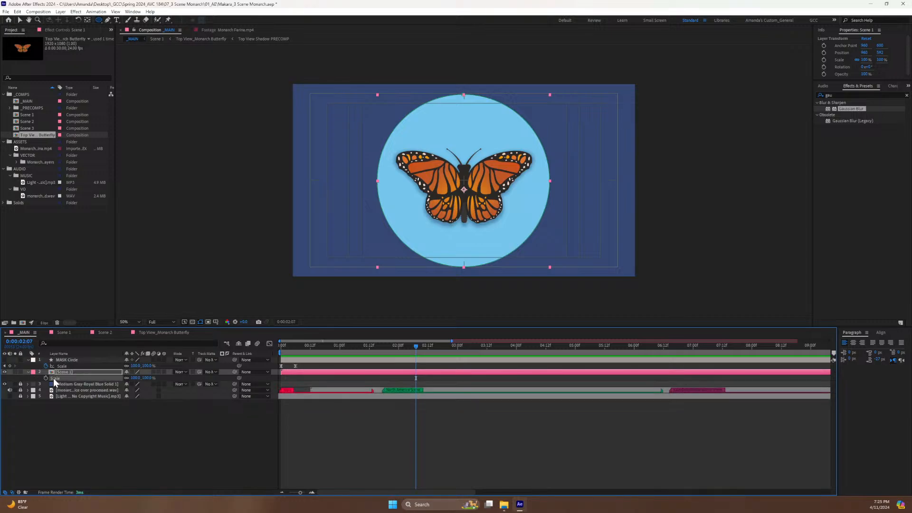
key(ctrl+v)
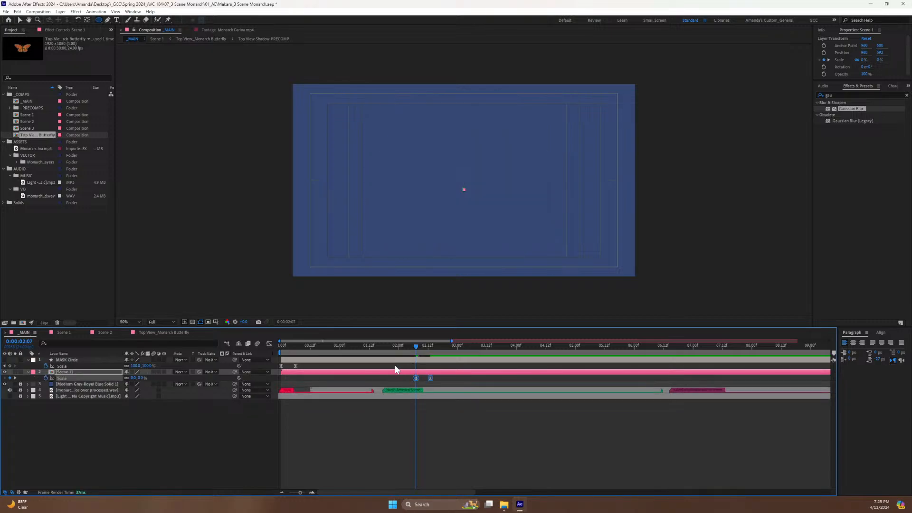
key(ctrl+z)
drag(392, 347, 221, 365)
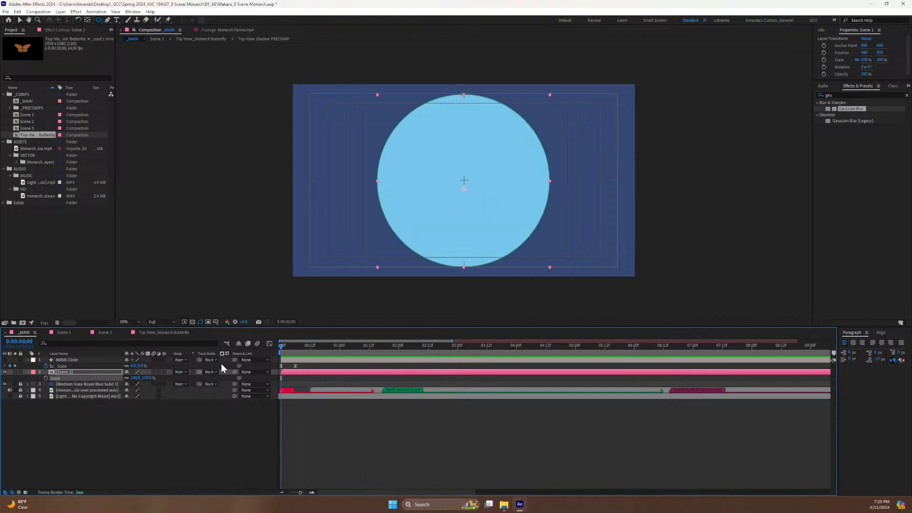
key(ctrl+v)
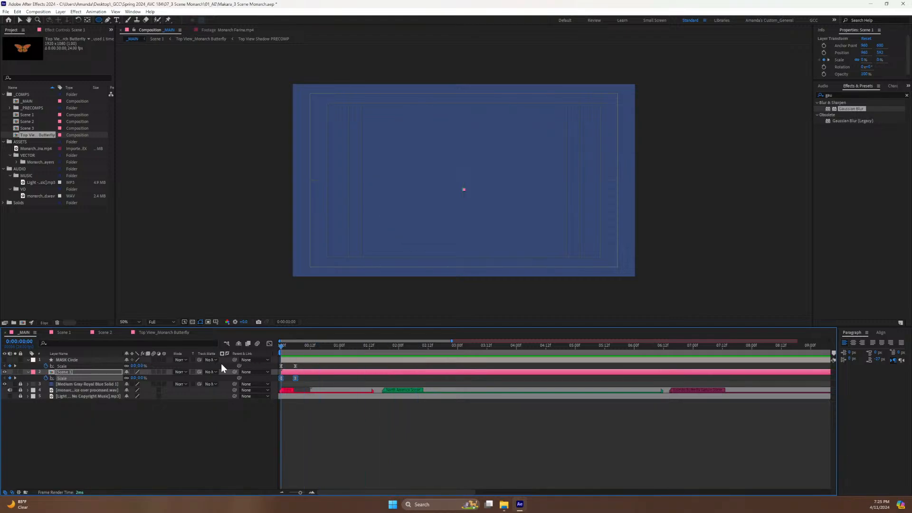
Delete the MASK Circle layer, play back the scaling reveal, and save the project.
click(292, 360)
key(Delete)
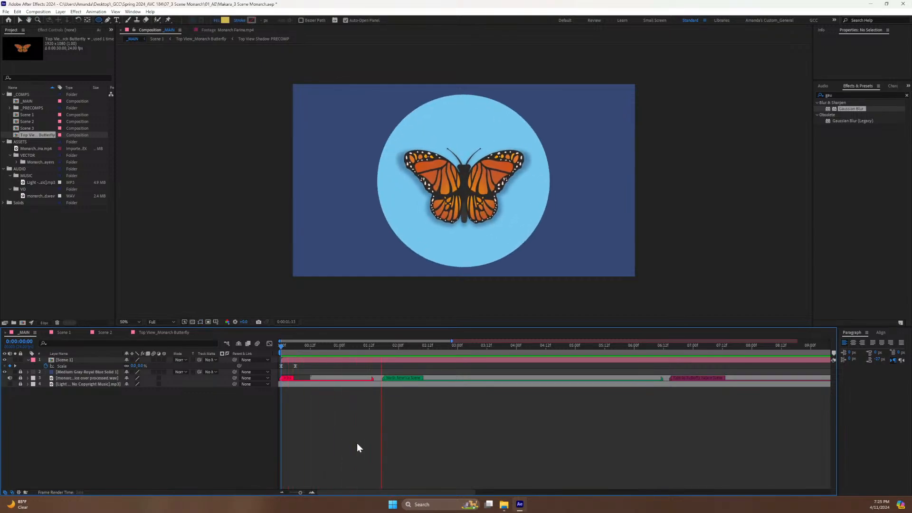
key(space)
key(ctrl+s)
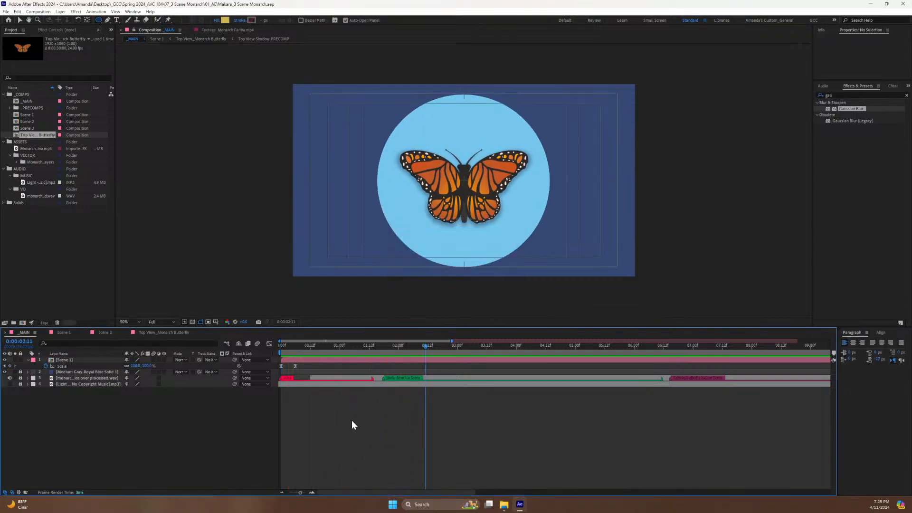
Keyframe Scene 1's Scale at 100% at 0:00:01:13, and enlarge it to over 900% at 0:00:01:20 so the butterfly fills the frame.
mouse_move(381, 351)
mouse_down()
mouse_move(363, 352)
mouse_move(372, 353)
mouse_up()
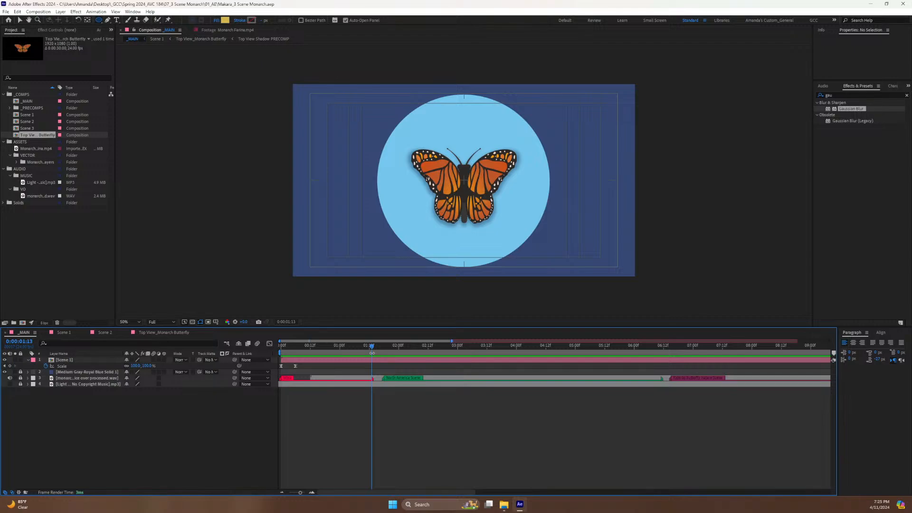
click(113, 360)
click(9, 366)
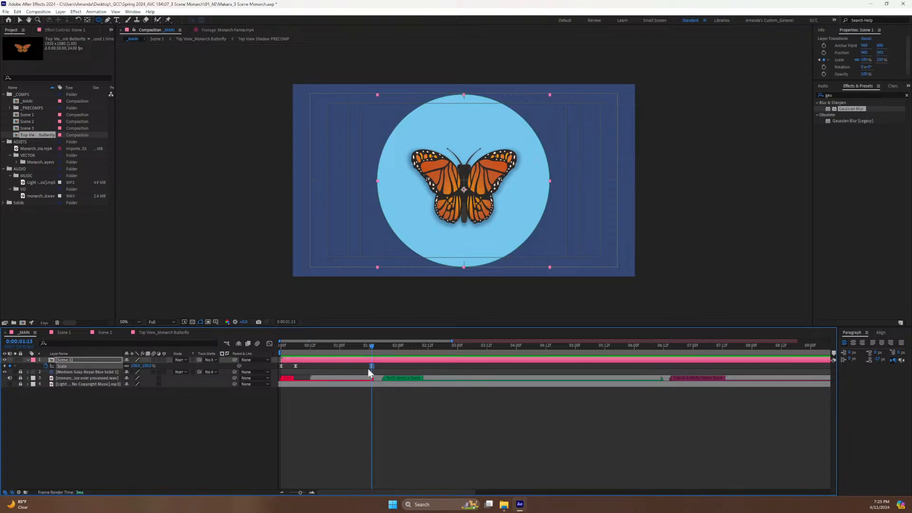
drag(364, 348, 389, 352)
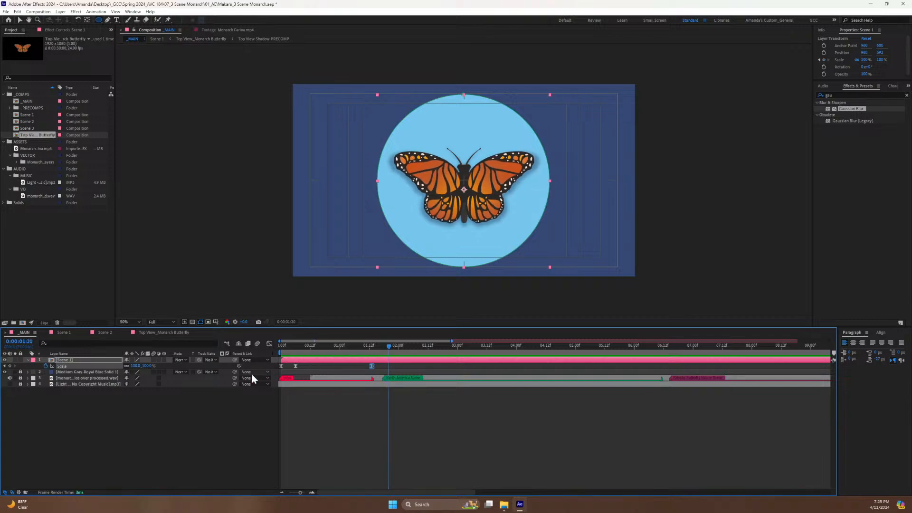
click(132, 360)
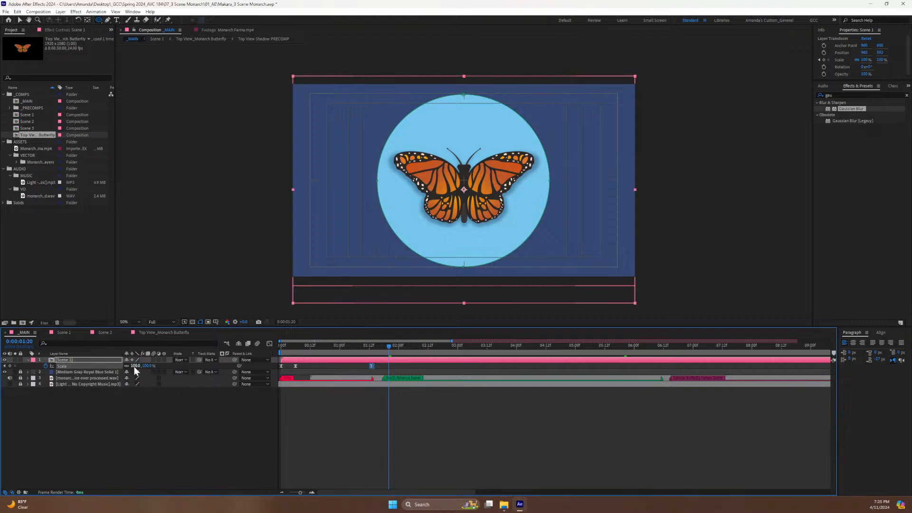
drag(135, 365, 383, 320)
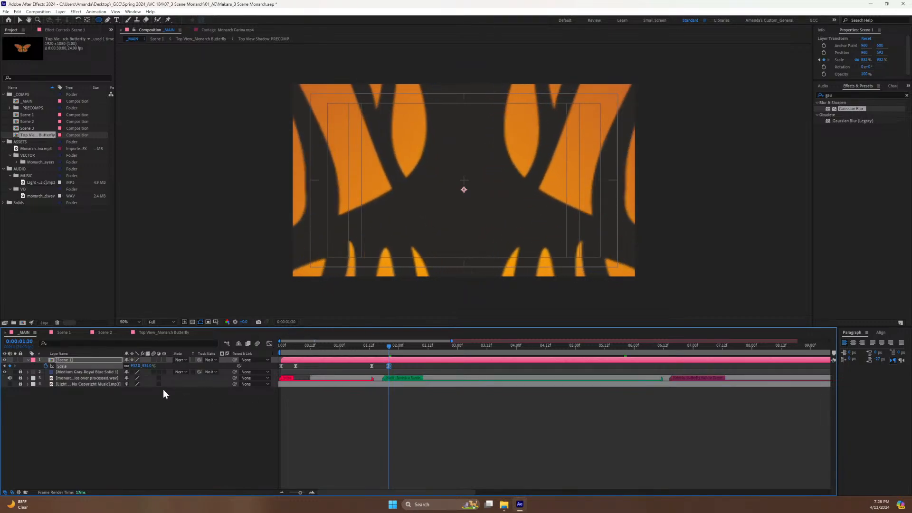
Keyframe Scene 1's Opacity from 100% at 0:00:01:13 to 0% at 0:00:01:20, and play back the fade-out.
key(t)
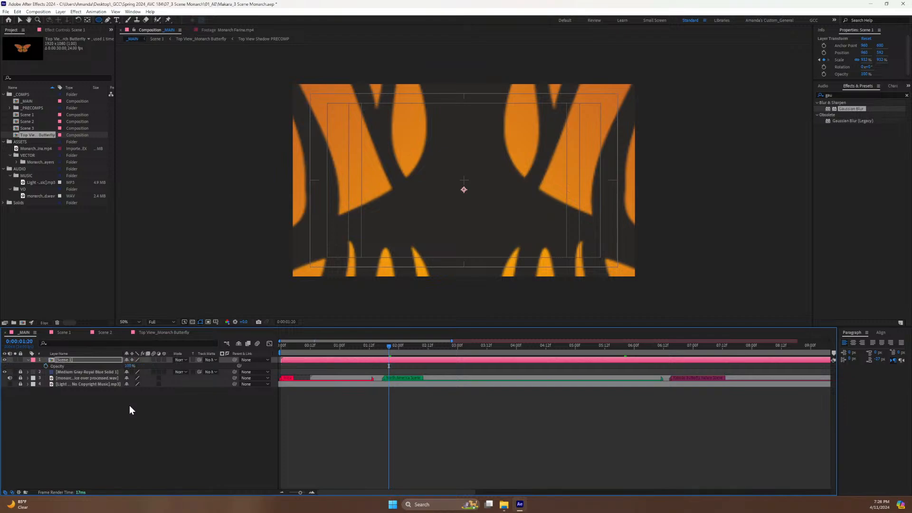
click(46, 367)
key(u)
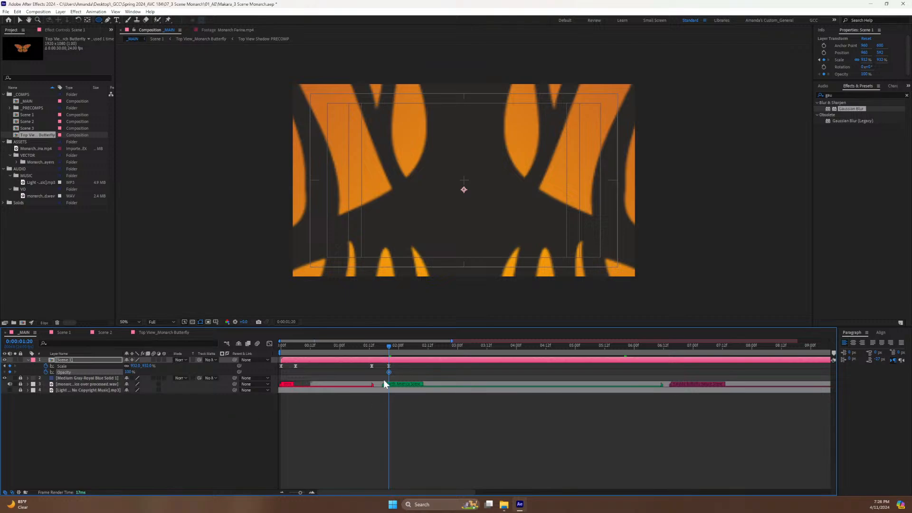
drag(383, 373, 374, 374)
drag(127, 373, 67, 377)
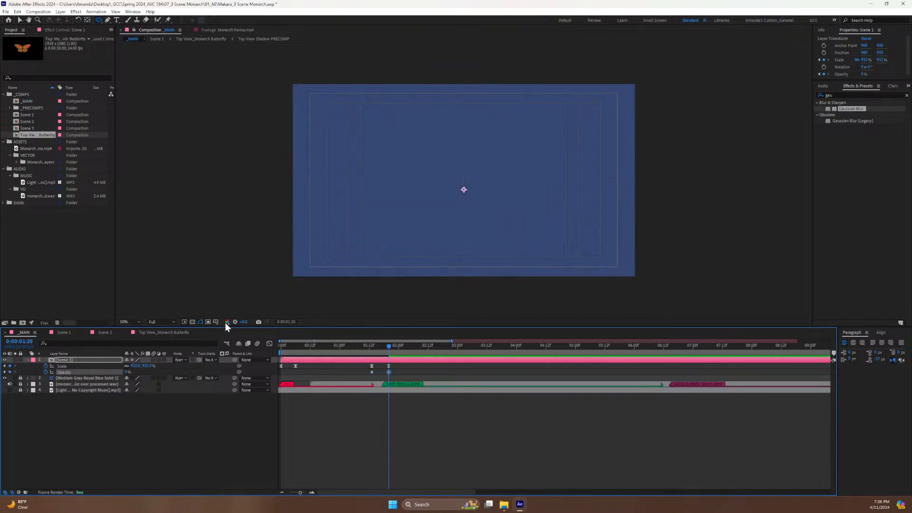
drag(388, 346, 249, 353)
key(space)
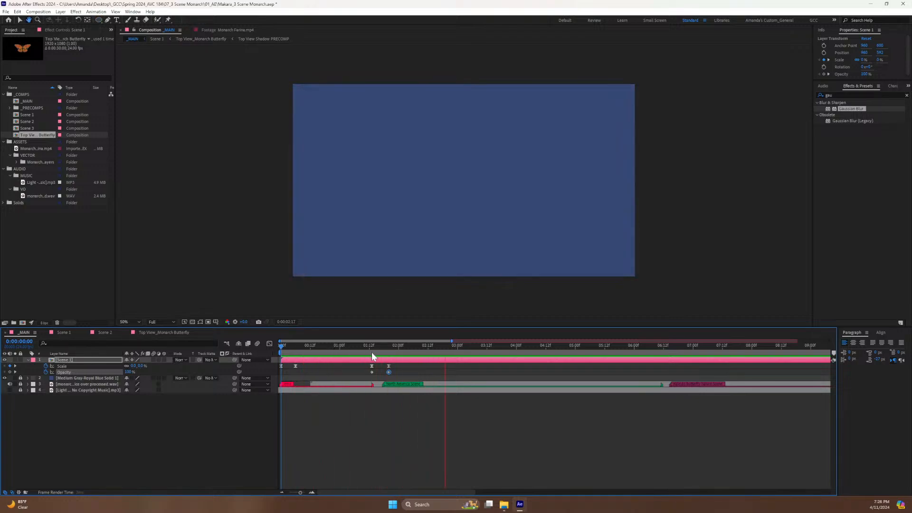
Shift Scene 1's closing Scale and Opacity keyframes later so they end at 0:00:02:01, and preview the timing.
drag(390, 347, 385, 369)
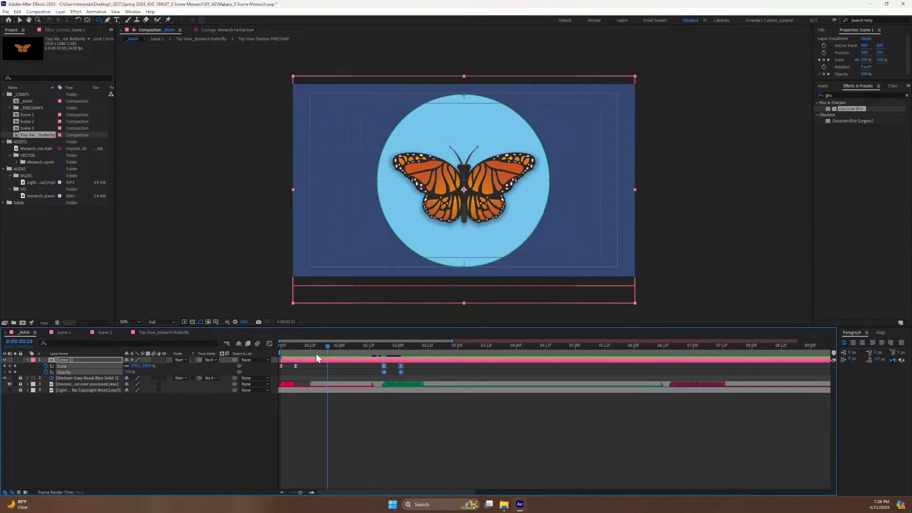
key(space)
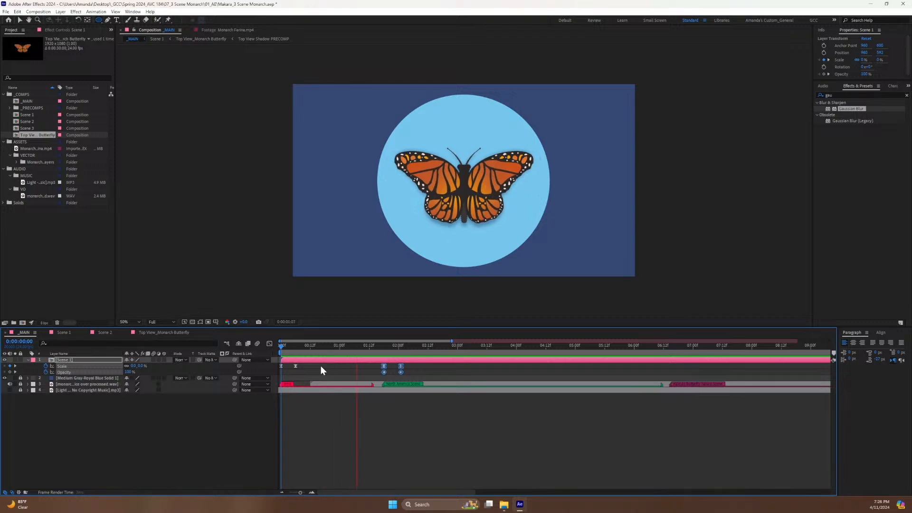
key(space)
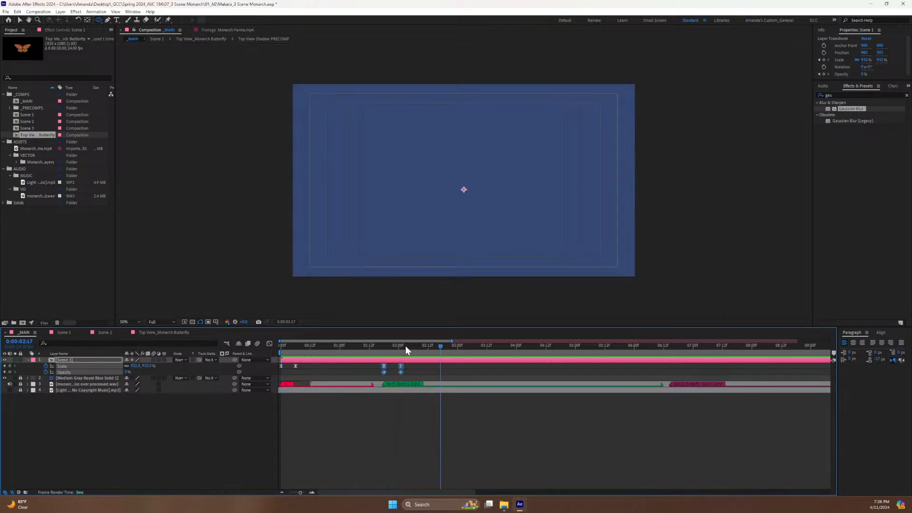
Trim the end of the Scene 1 layer to its last keyframes at 0:00:02:01.
drag(405, 346, 402, 347)
click(412, 363)
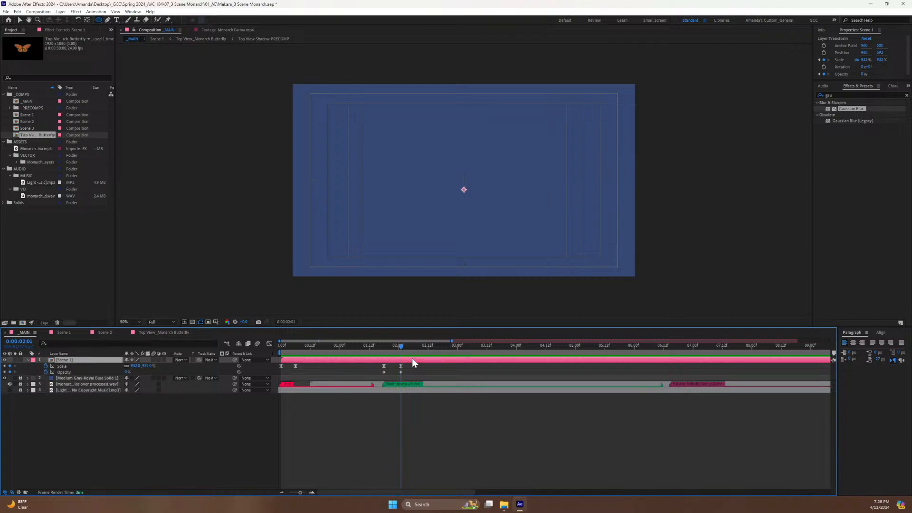
key(alt+bracketright)
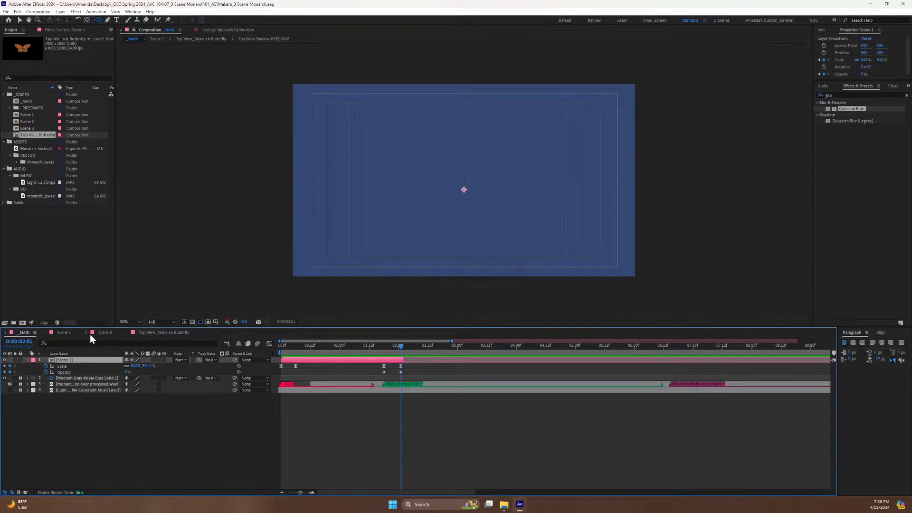
Open the Scene 2 composition and scrub through the opening of the Monarch reference footage.
click(105, 333)
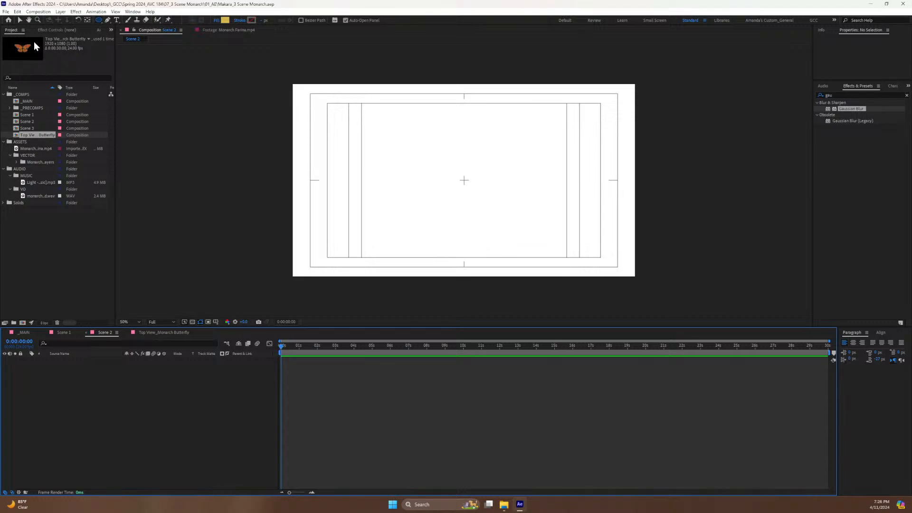
click(223, 30)
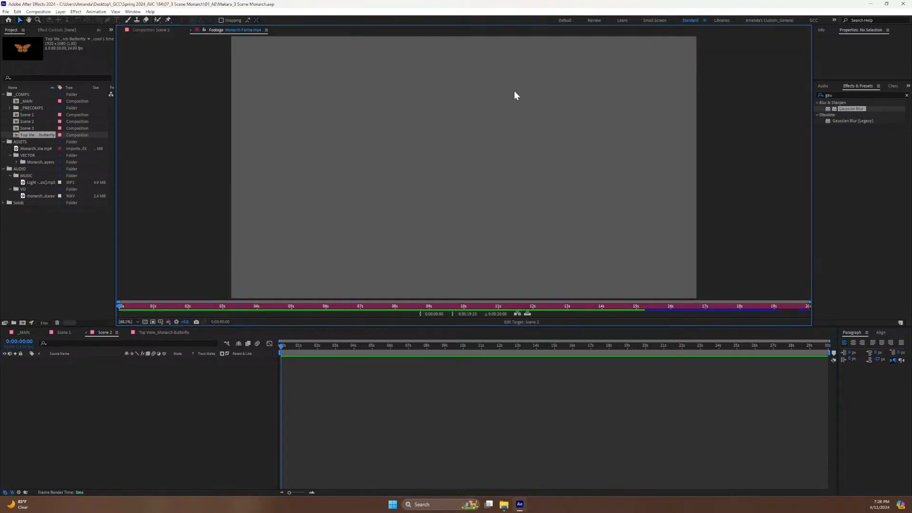
drag(150, 306, 136, 327)
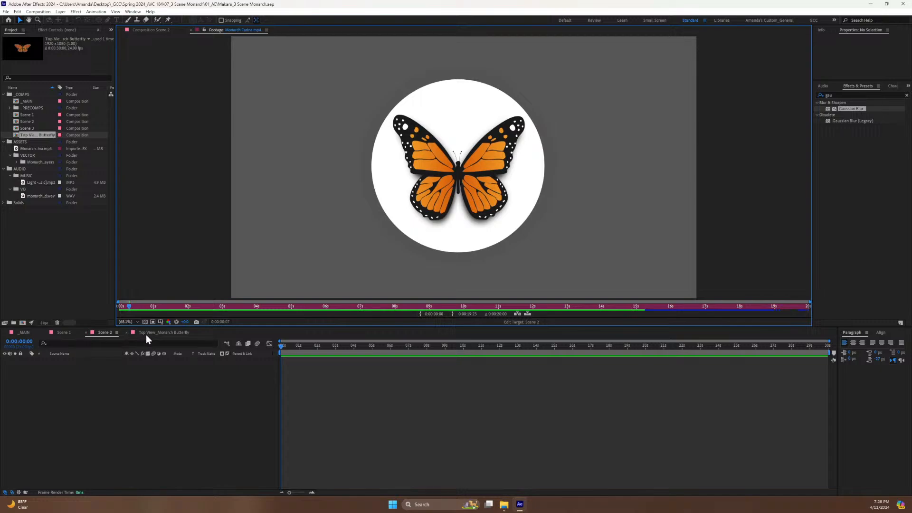
Close the Top View_Monarch Butterfly composition's timeline and show Scene 1.
click(146, 334)
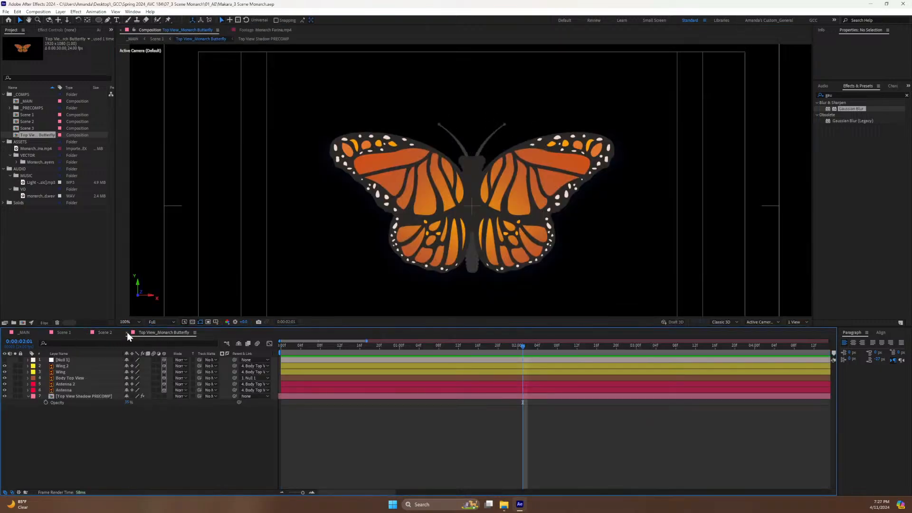
click(127, 332)
click(58, 332)
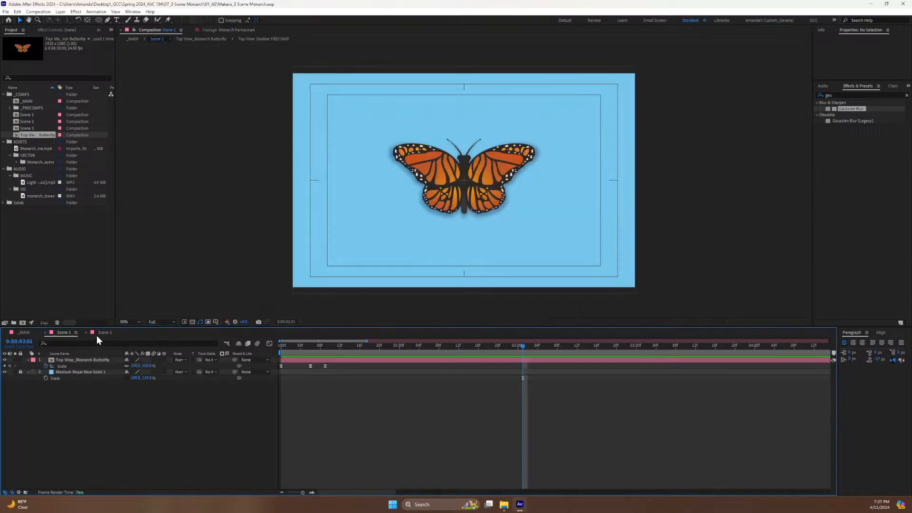
Add the existing Medium Gray-Royal Blue Solid 1 to the empty Scene 2 composition as its background.
click(96, 335)
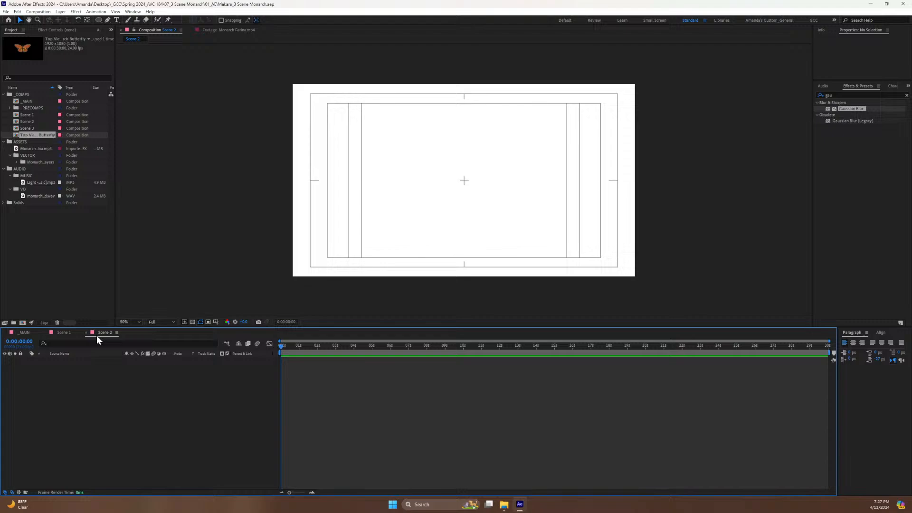
click(4, 203)
drag(28, 210, 42, 372)
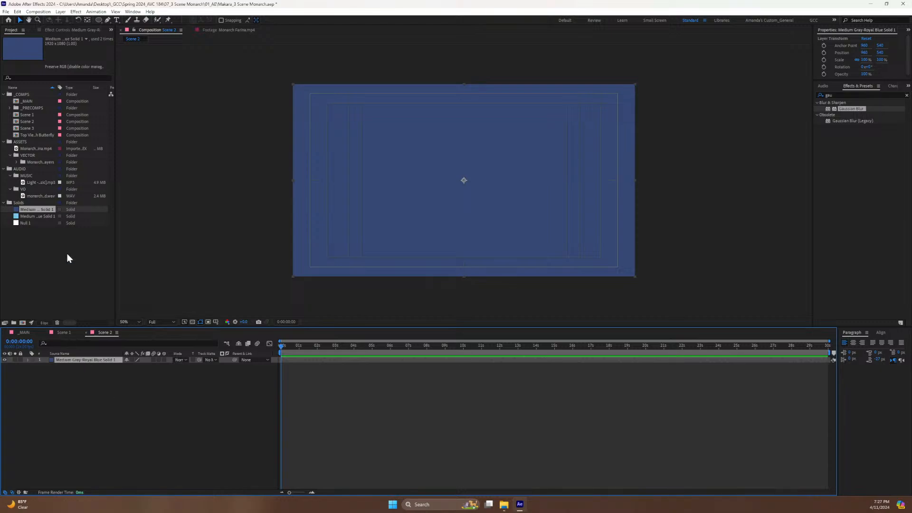
Switch to File Explorer, browse to the 07_3 Scene Monarch project's 02_ASSETS/VECTOR folder and open Map of North America_BW.ai in Illustrator.
click(19, 156)
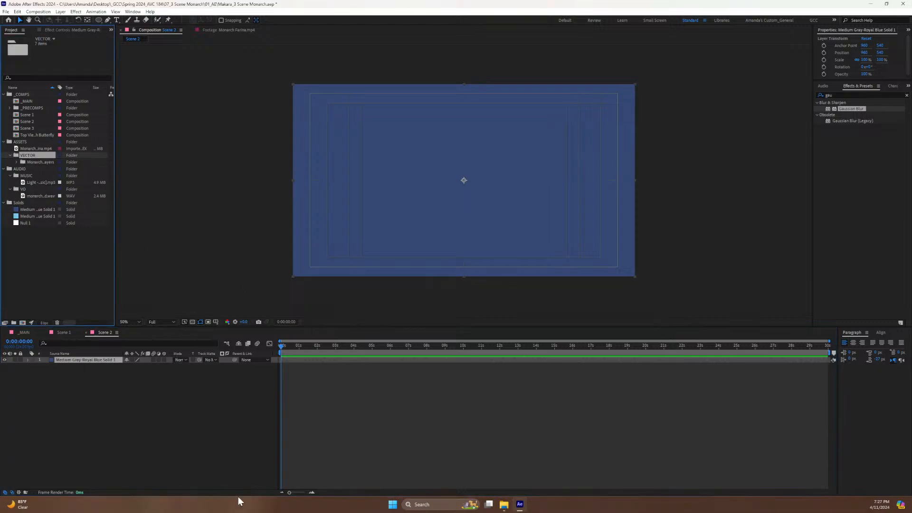
mouse_move(504, 503)
click(472, 429)
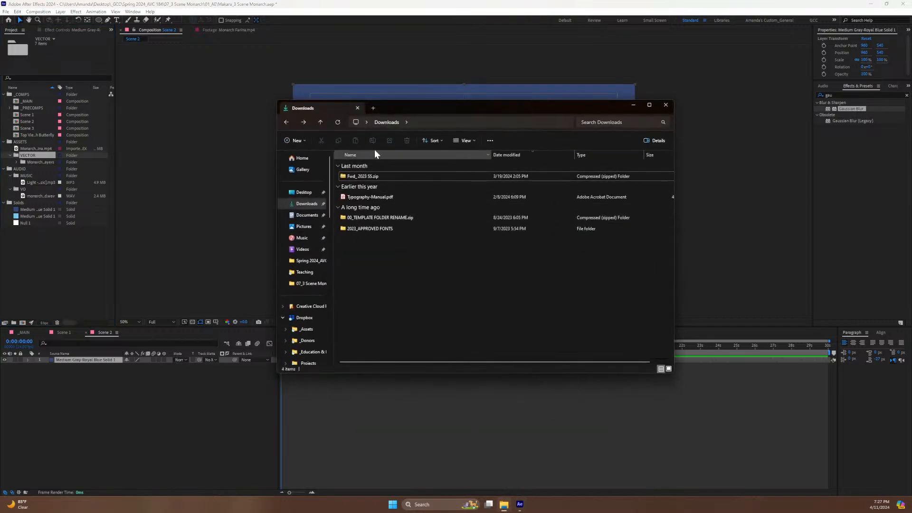
click(304, 192)
double_click(357, 174)
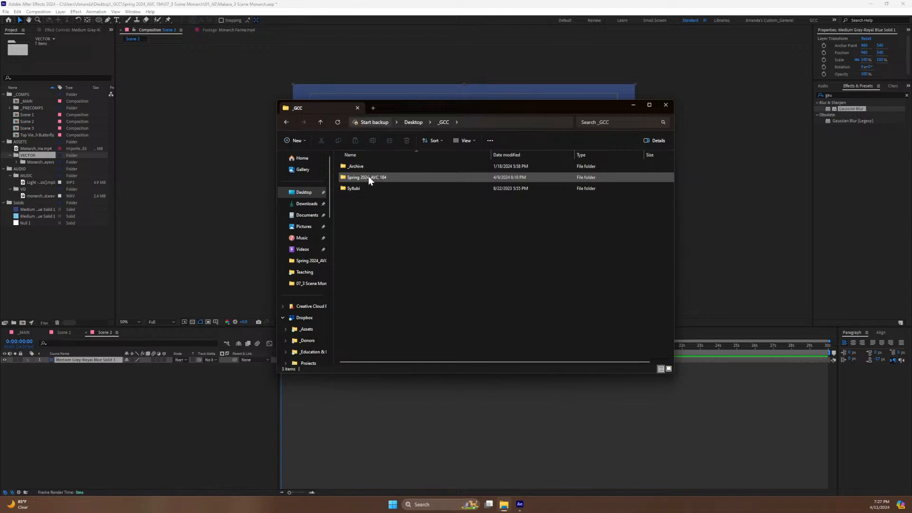
double_click(369, 177)
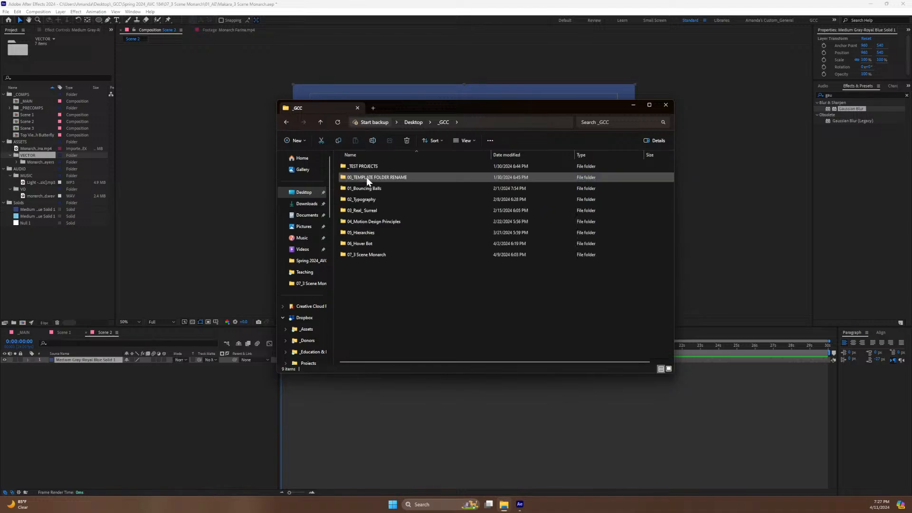
double_click(360, 254)
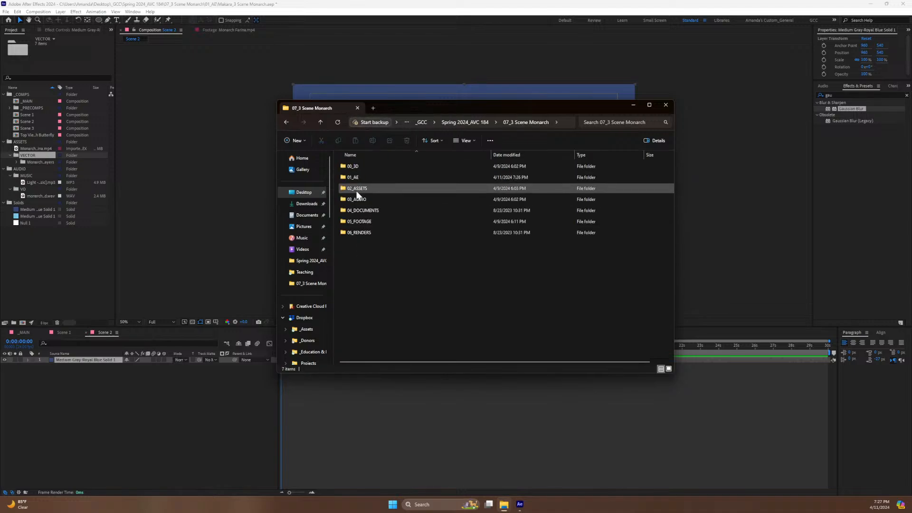
double_click(357, 190)
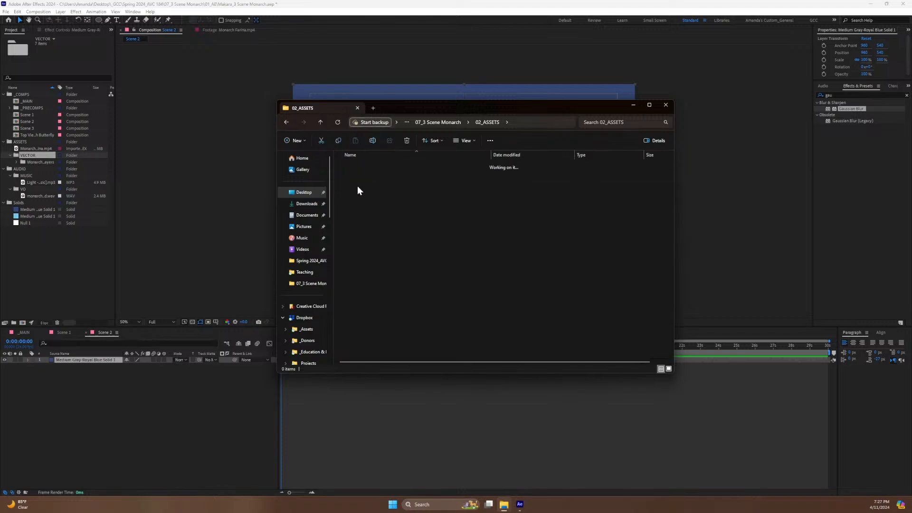
double_click(360, 164)
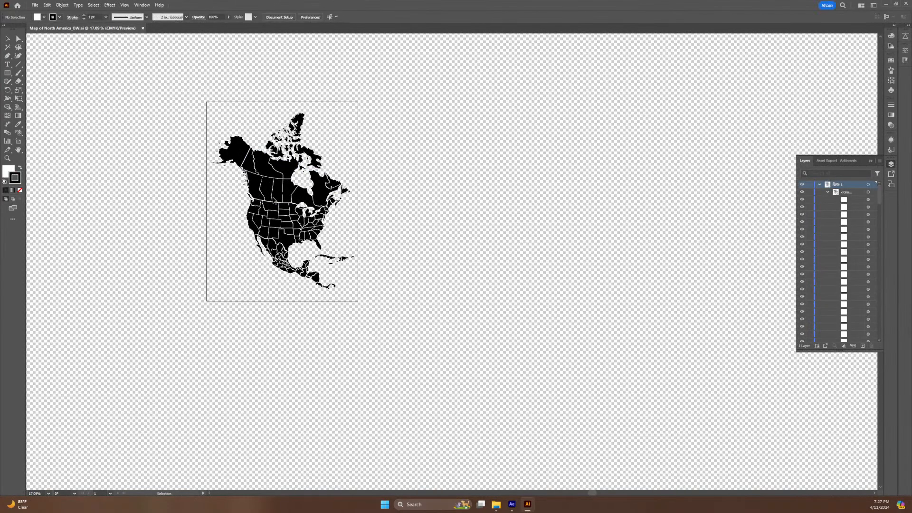
Examine the North America map artwork up close to see how its grouped paths are built.
drag(263, 191, 268, 192)
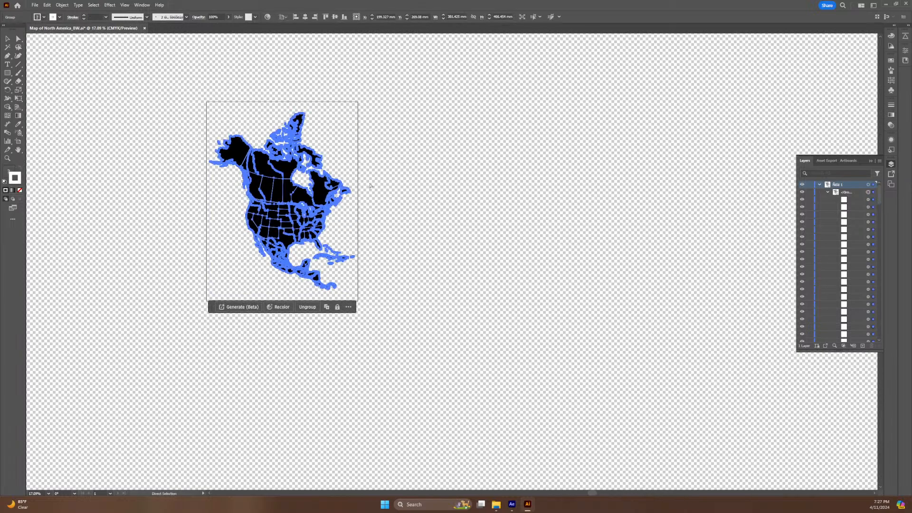
click(388, 204)
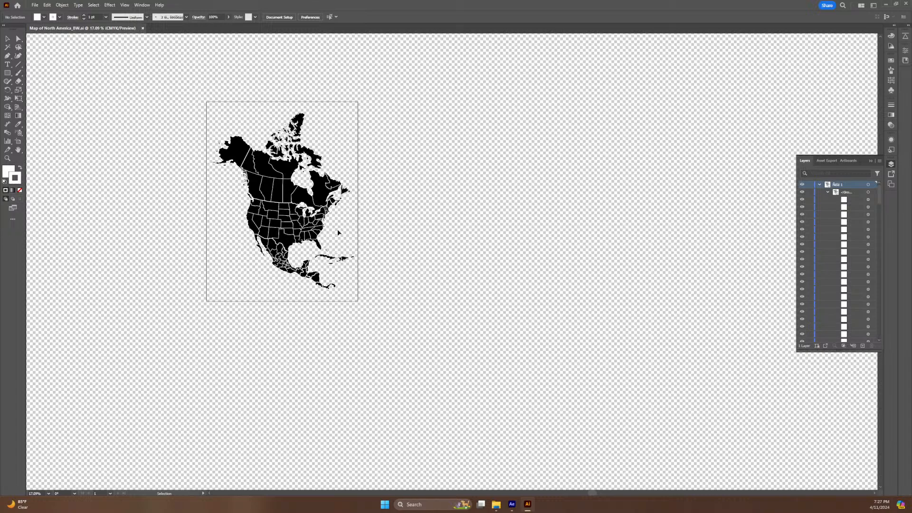
key(ctrl+equal)
key(ctrl+equal)
key(ctrl+equal)
key(space)
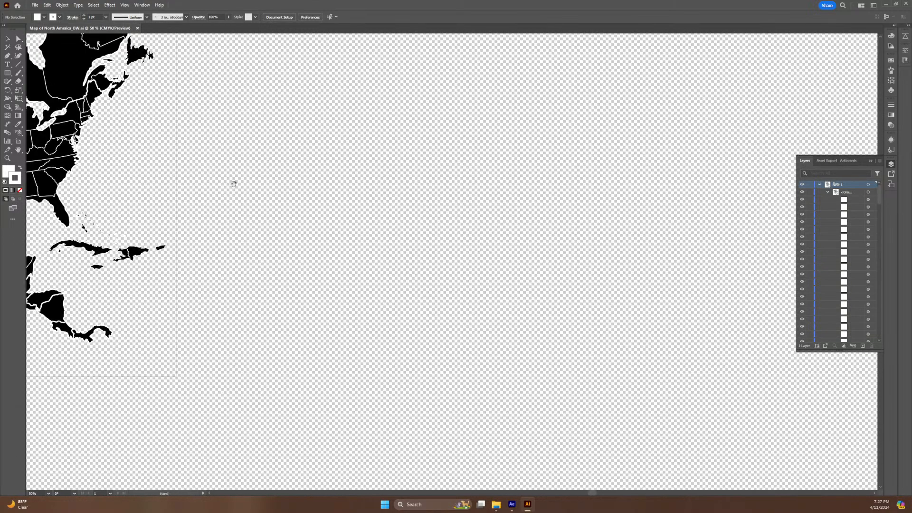
drag(233, 183, 554, 336)
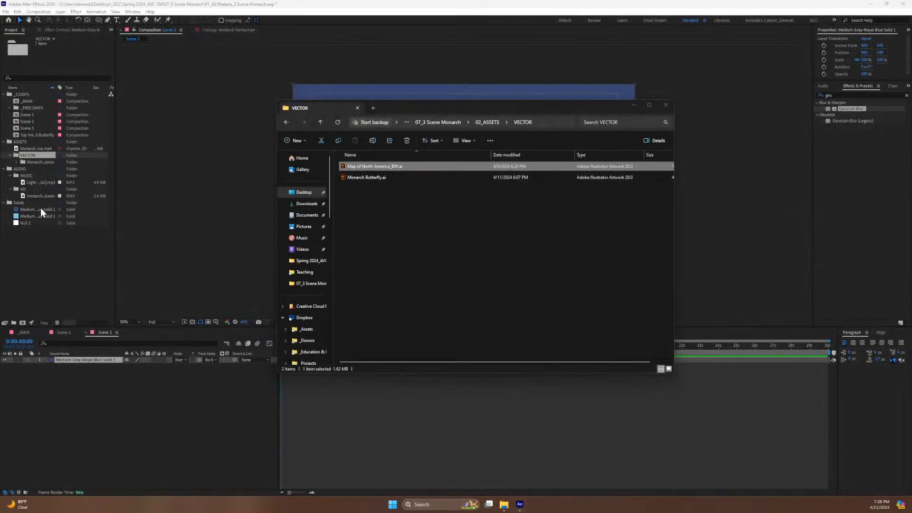
Back in After Effects, import Map of North America_BW.ai into the project's VECTOR folder as a composition.
click(20, 142)
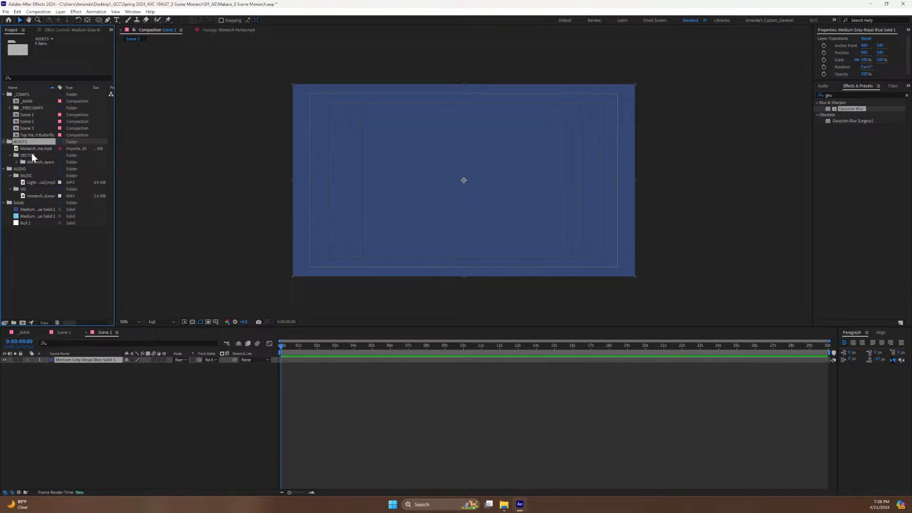
click(32, 154)
key(ctrl+i)
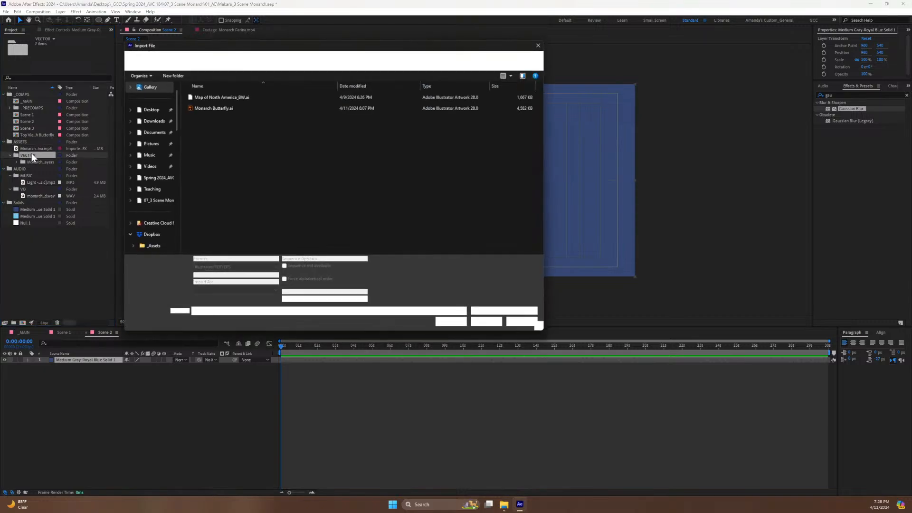
click(220, 97)
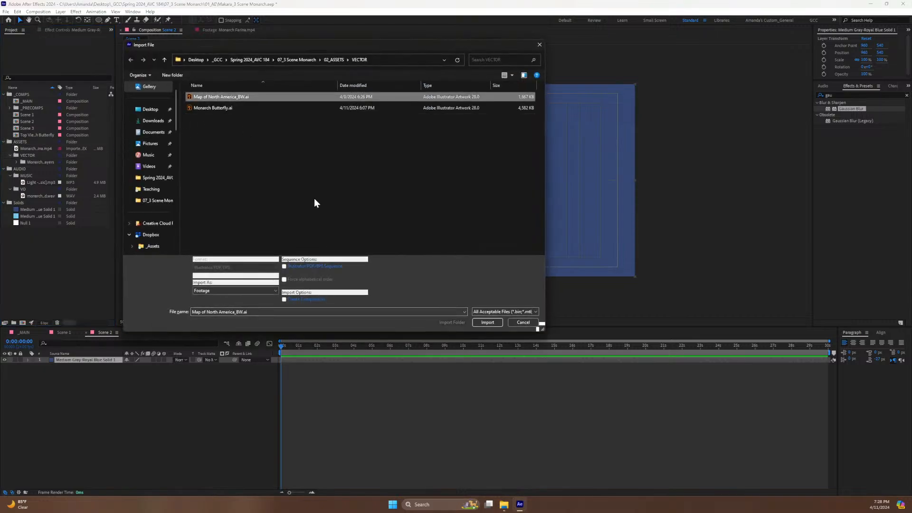
click(225, 289)
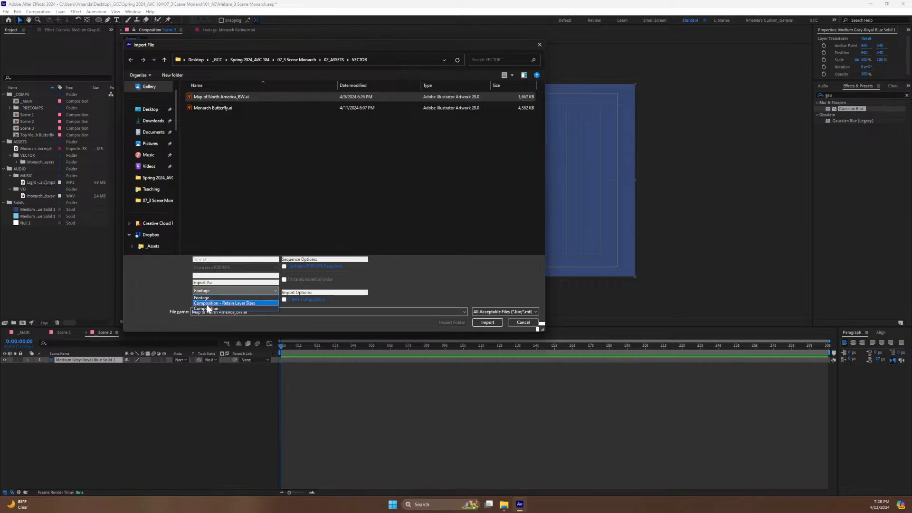
click(233, 311)
click(487, 321)
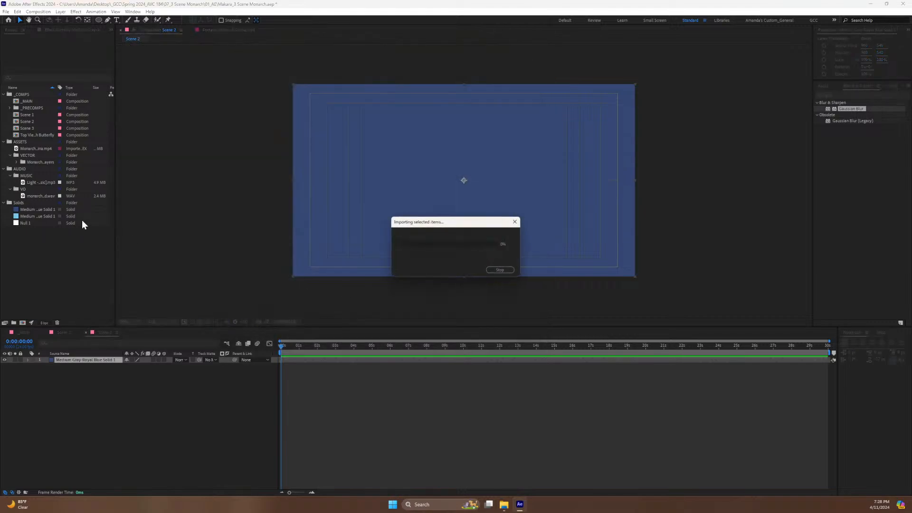
Add the Map of North America_BW composition to Scene 2 above the blue background and check its scale.
click(34, 167)
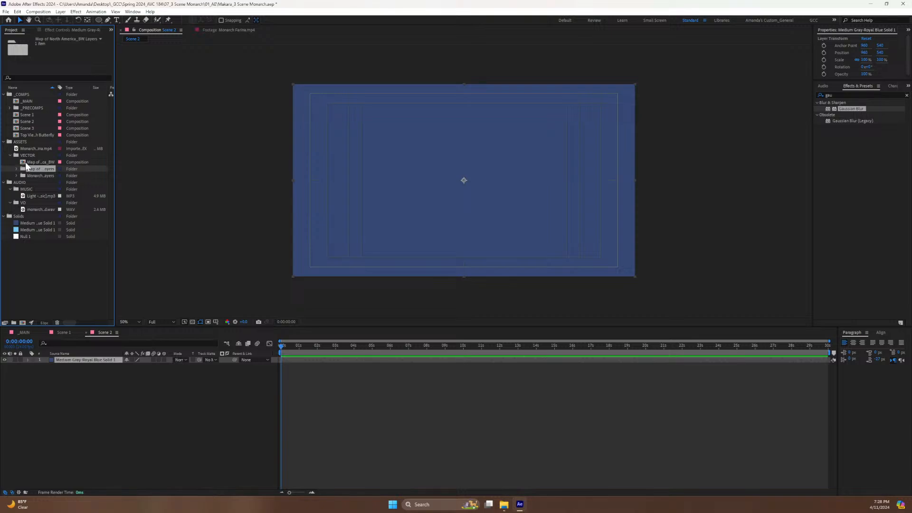
drag(25, 162, 66, 358)
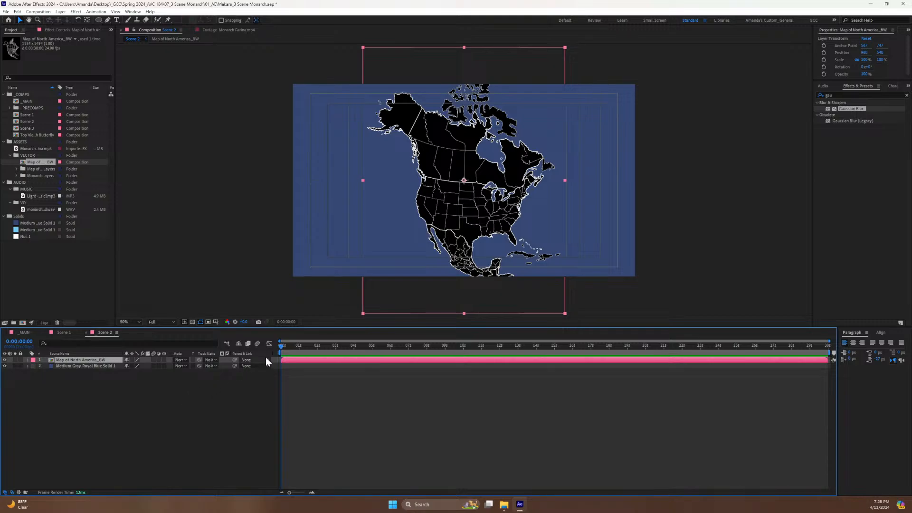
key(s)
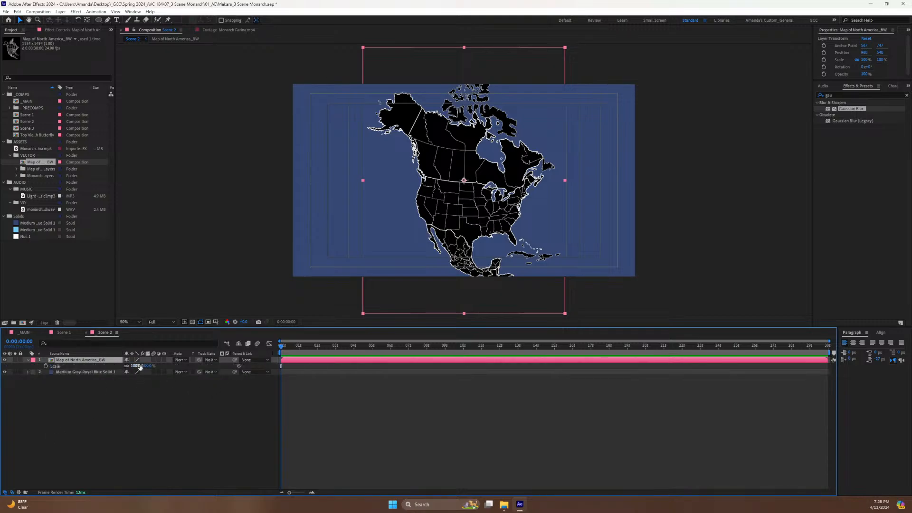
key(s)
click(81, 396)
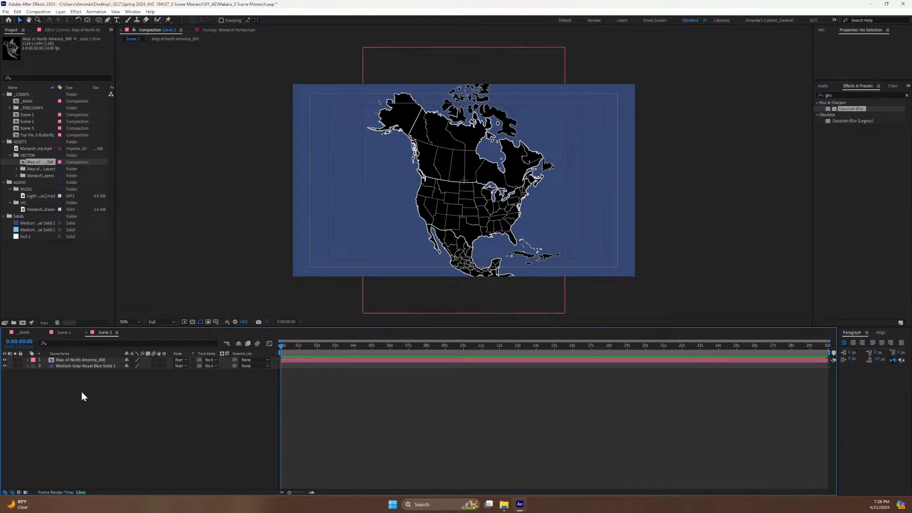
Set the Scene 2 composition's height to 1920 px.
key(ctrl+k)
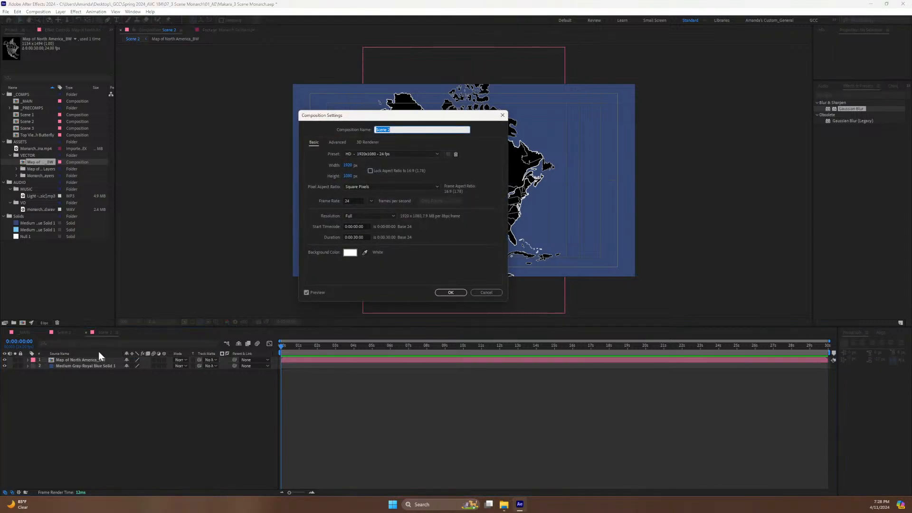
click(345, 176)
text(1920)
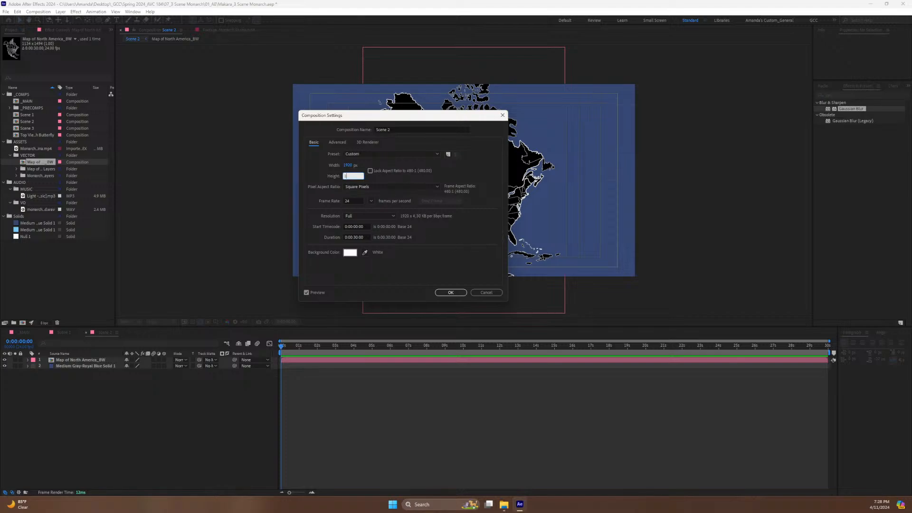
key(Return)
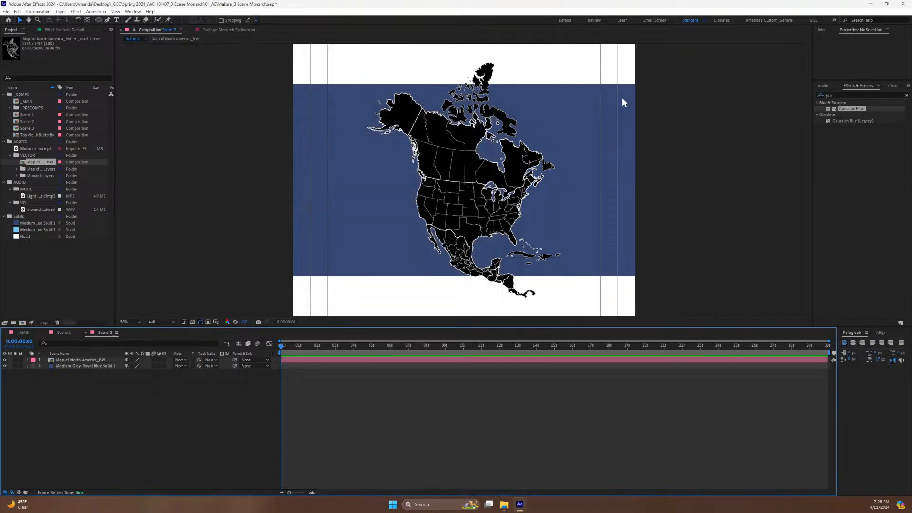
Stretch the blue background solid vertically to 182% while keeping its width at 100%, and save the project.
click(27, 366)
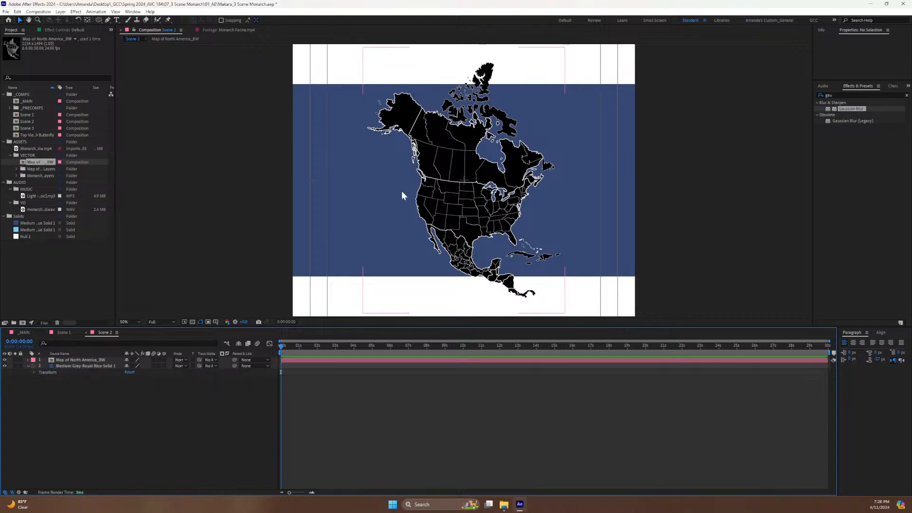
key(comma)
scroll(395, 177, down, 1)
scroll(396, 178, up, 3)
scroll(395, 177, down, 3)
scroll(395, 177, up, 4)
scroll(395, 175, down, 3)
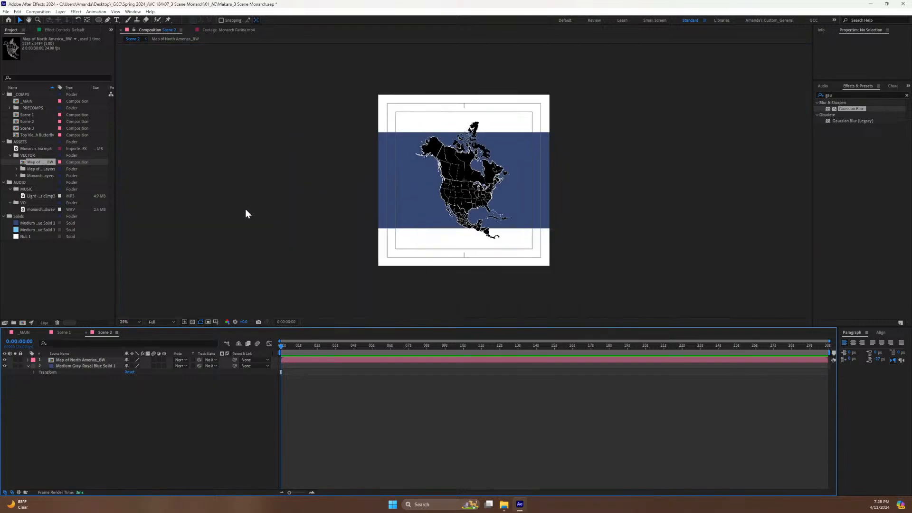
click(80, 366)
key(s)
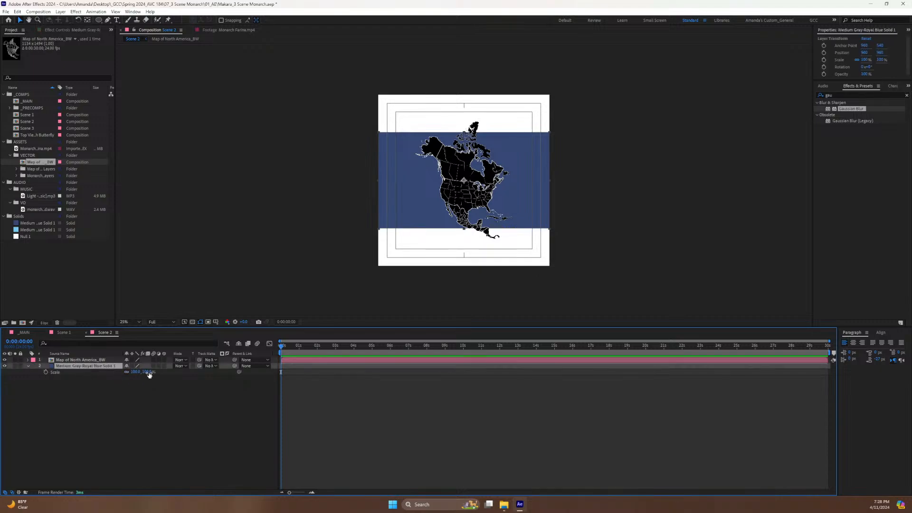
mouse_move(151, 372)
mouse_down()
mouse_move(189, 363)
mouse_move(164, 366)
mouse_up()
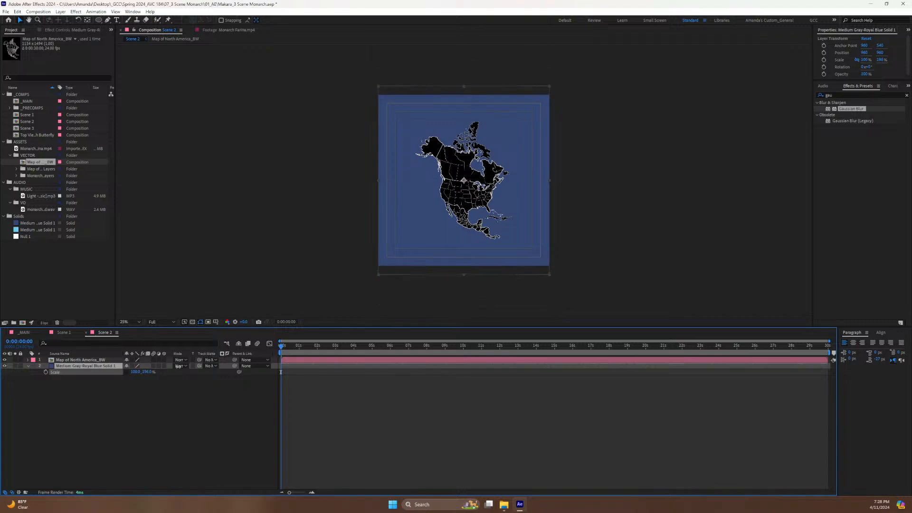
click(113, 430)
key(ctrl+s)
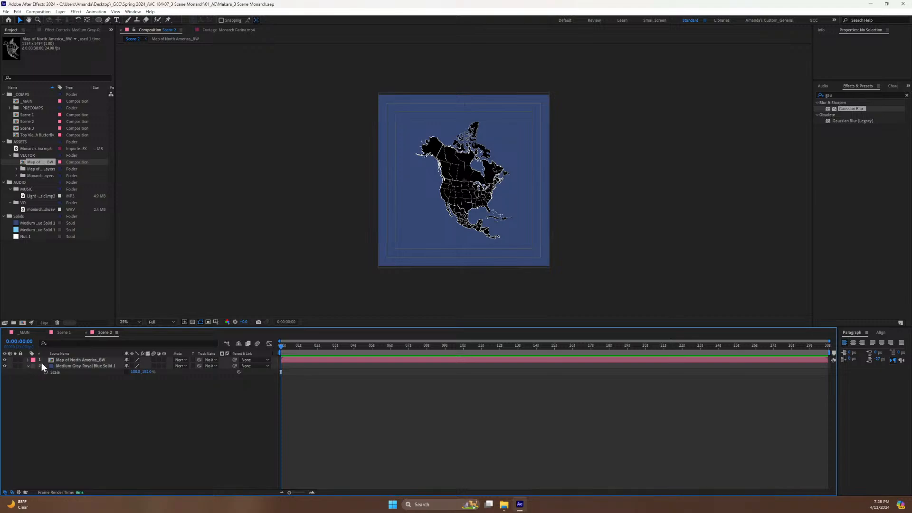
click(65, 371)
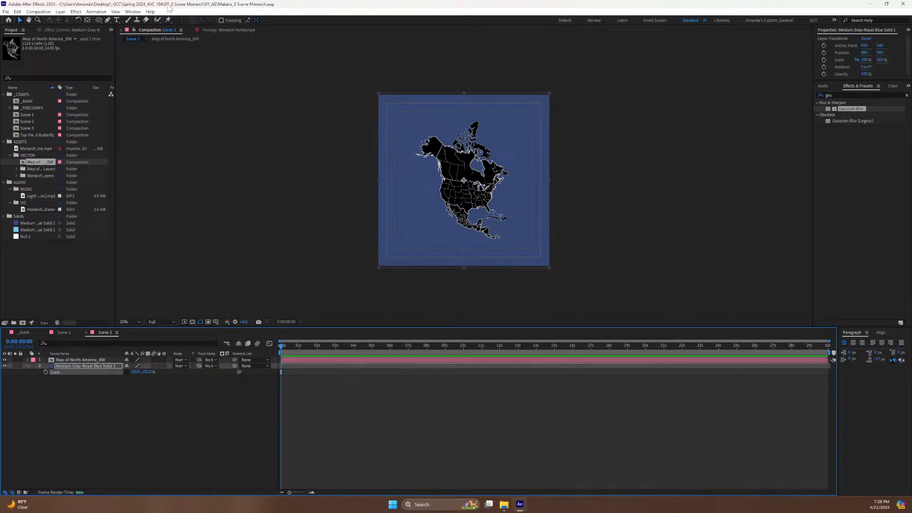
File the map and Top View butterfly compositions in _PRECOMPS, and collapse the ASSETS, AUDIO and Solids folders.
drag(26, 114, 27, 106)
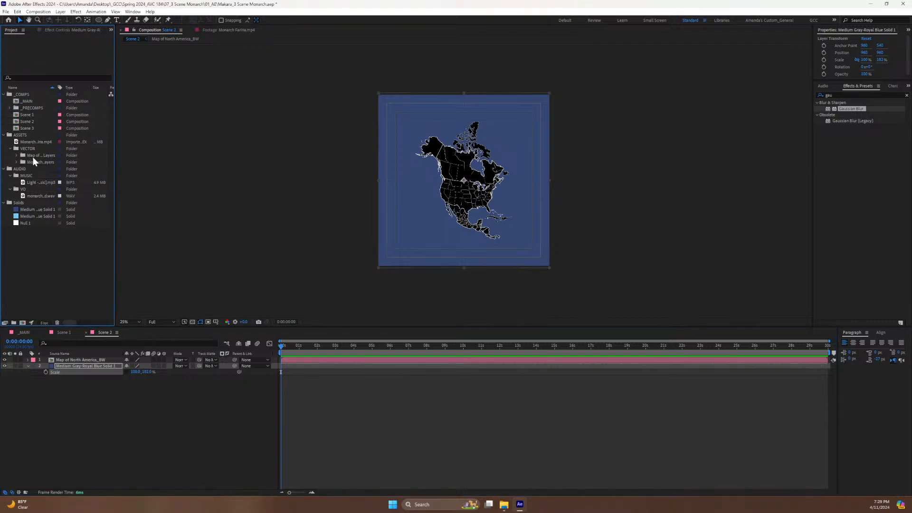
click(4, 135)
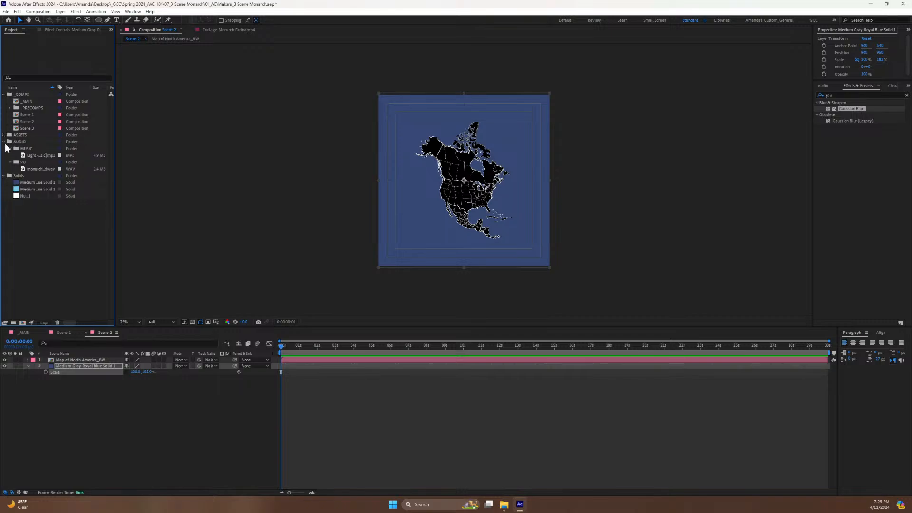
click(4, 141)
click(4, 149)
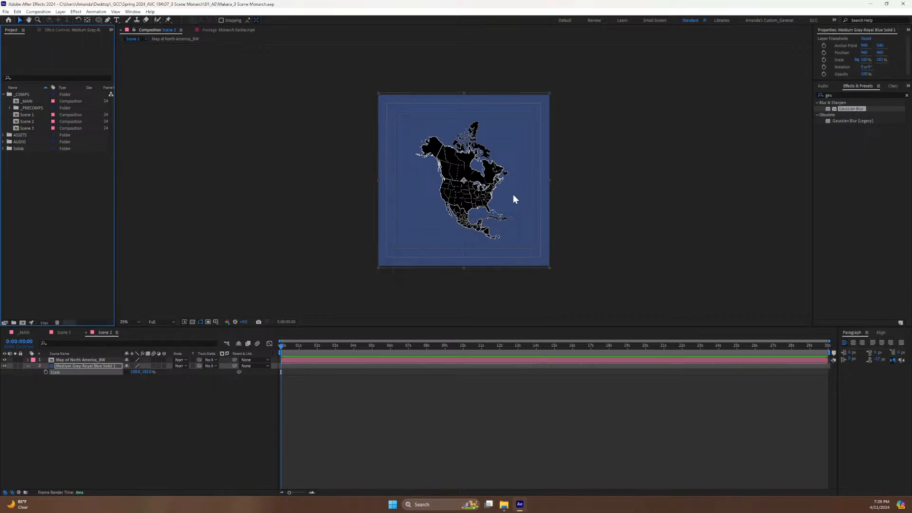
Search the effects for "gradi" and apply Gradient Ramp to the Map of North America_BW layer in Scene 2.
click(566, 174)
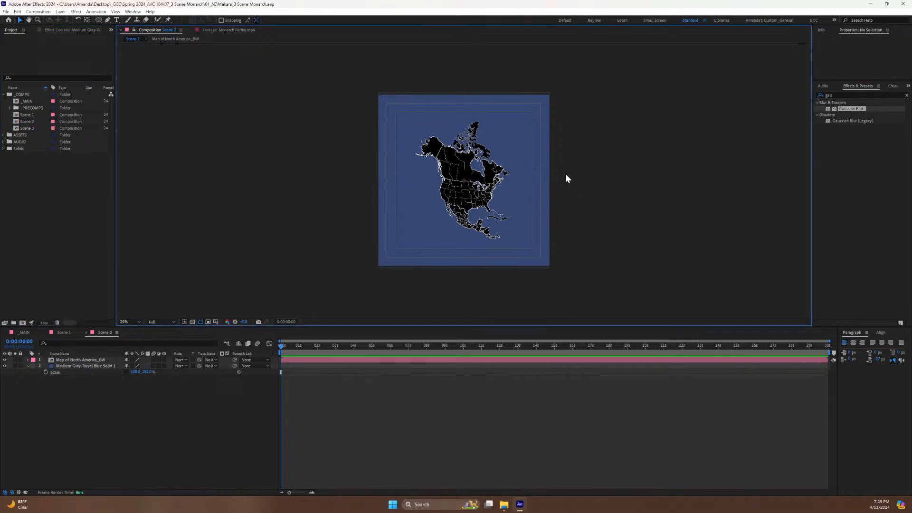
scroll(575, 190, up, 2)
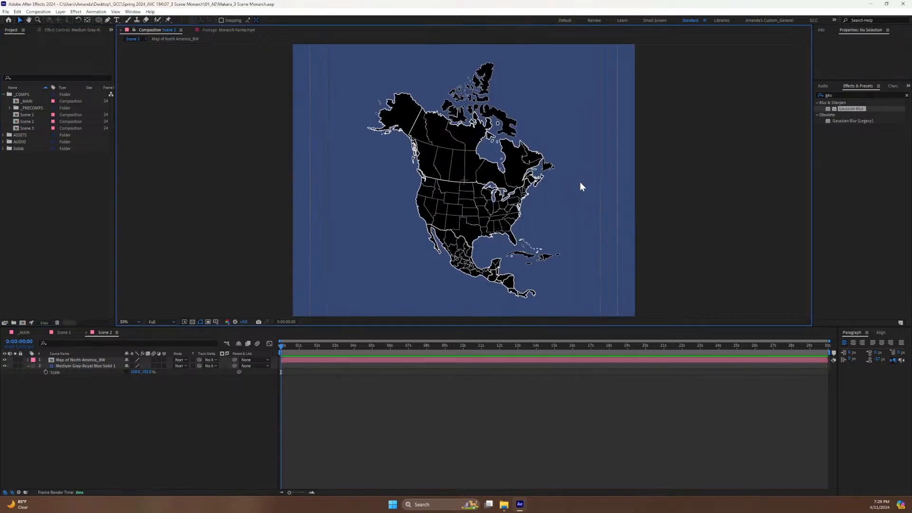
click(845, 97)
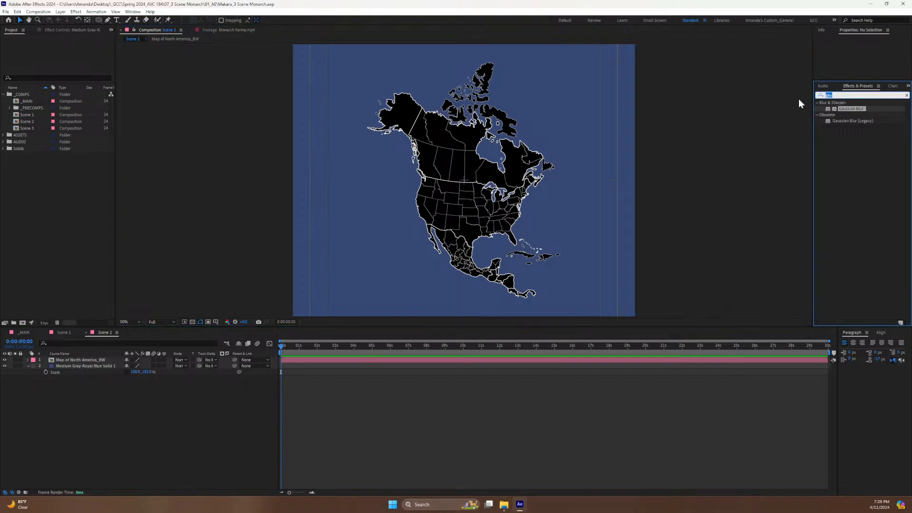
key(BackSpace)
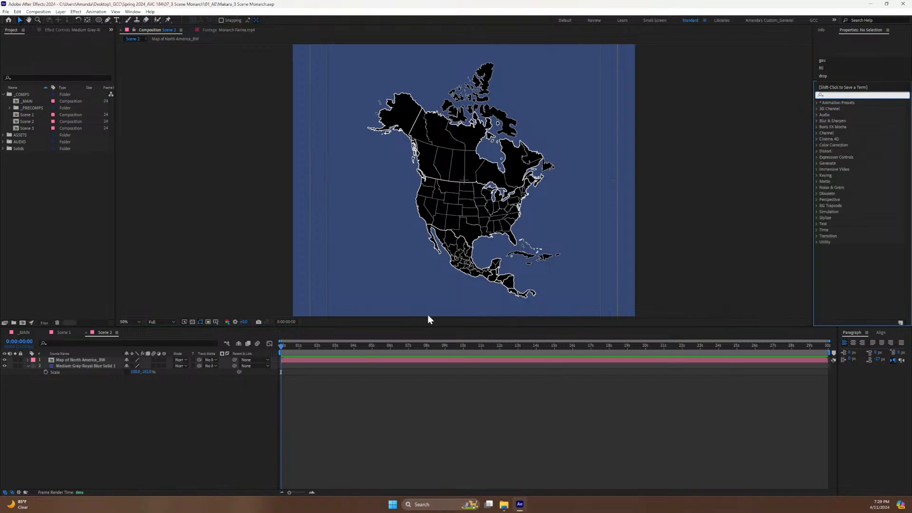
click(97, 361)
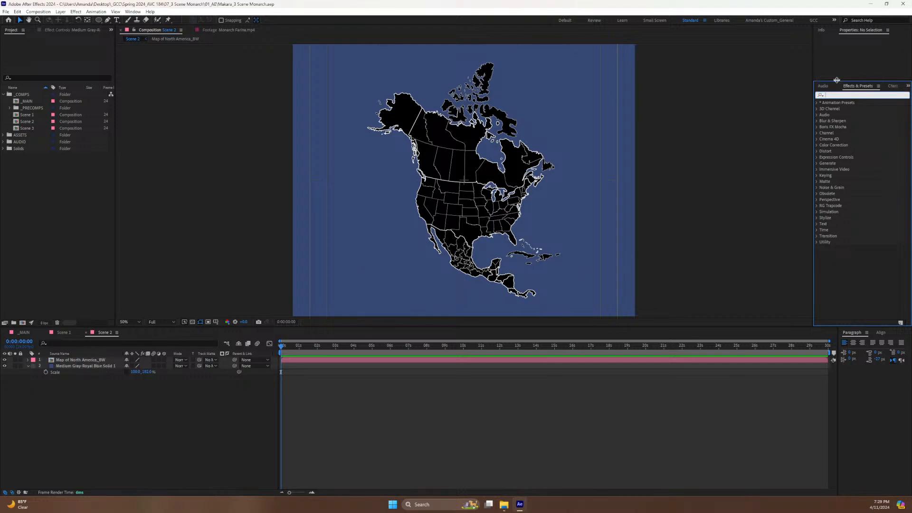
click(838, 95)
text(gradi)
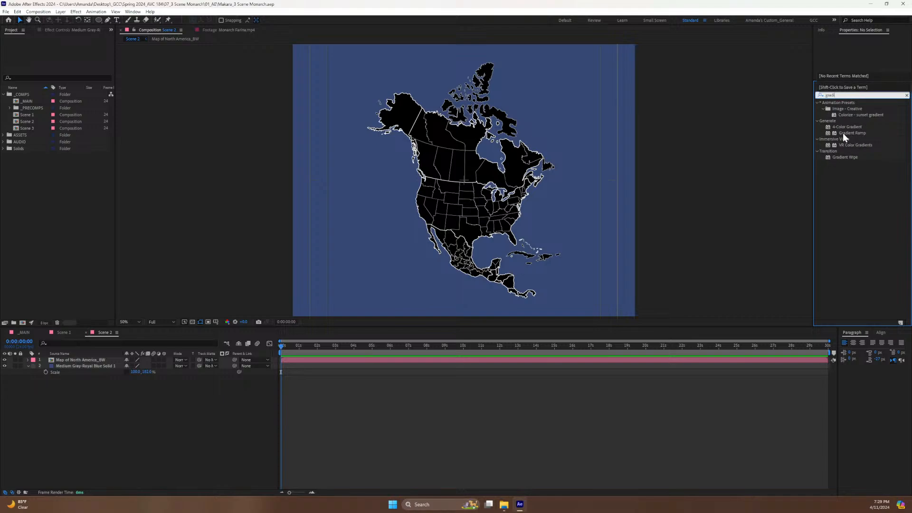
drag(837, 130, 496, 187)
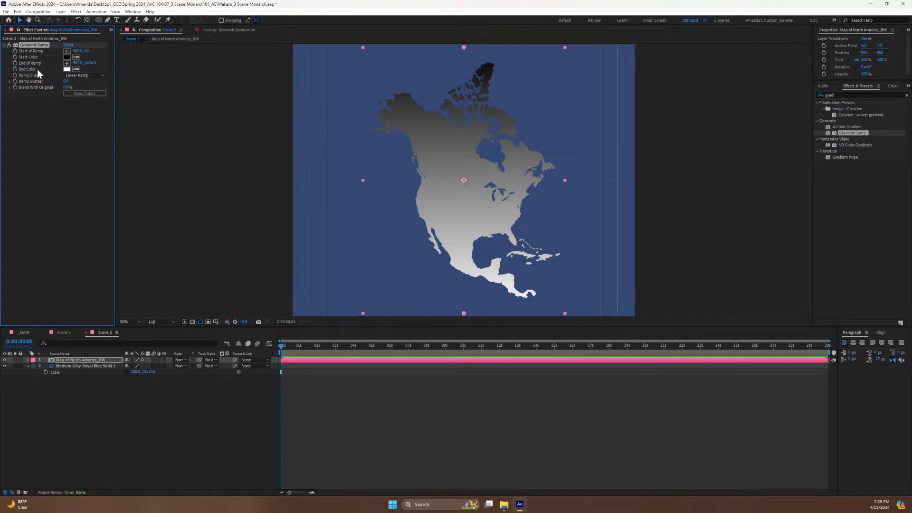
Turn off the map's Gradient Ramp and try a Tint effect that maps black to red (CC1515).
click(11, 45)
drag(837, 95, 778, 103)
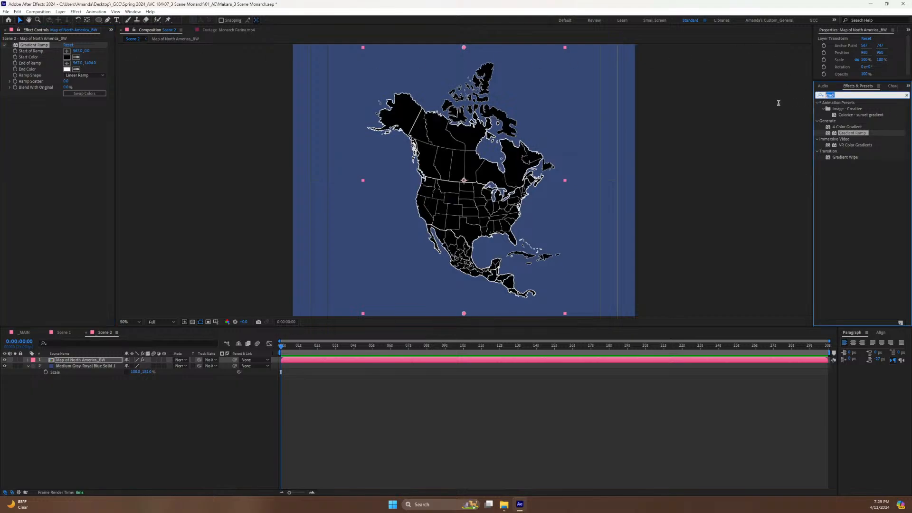
text(tin)
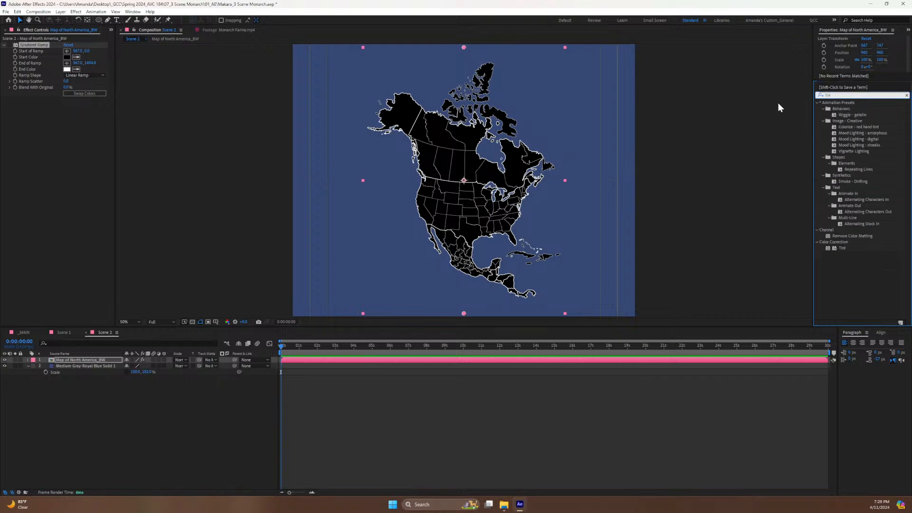
text(t)
drag(848, 127, 36, 134)
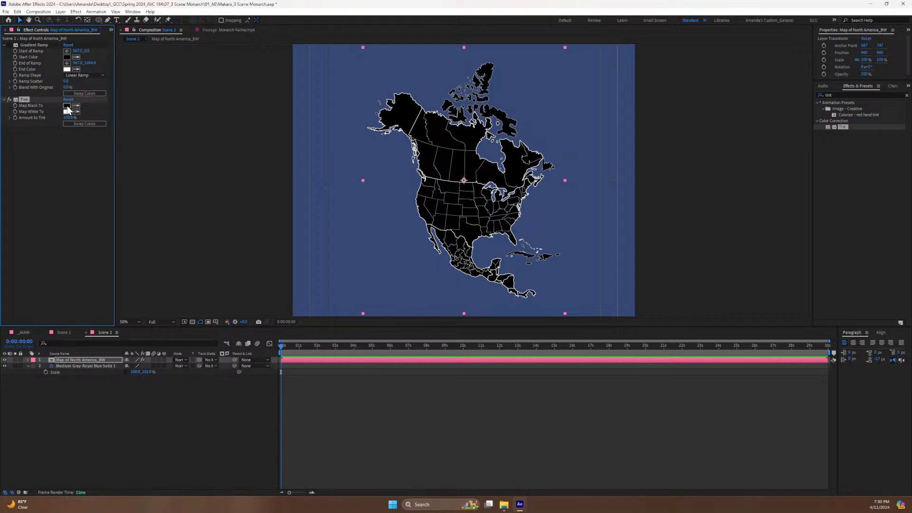
click(67, 106)
click(374, 241)
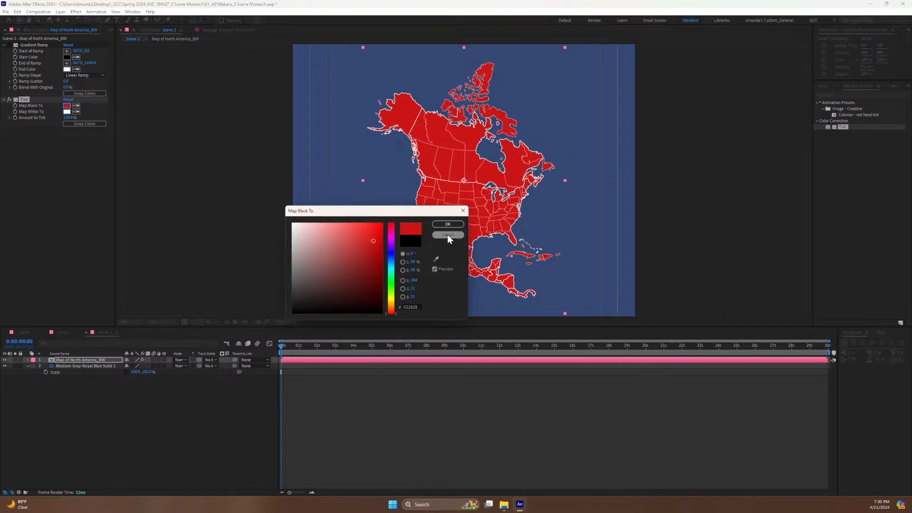
click(446, 225)
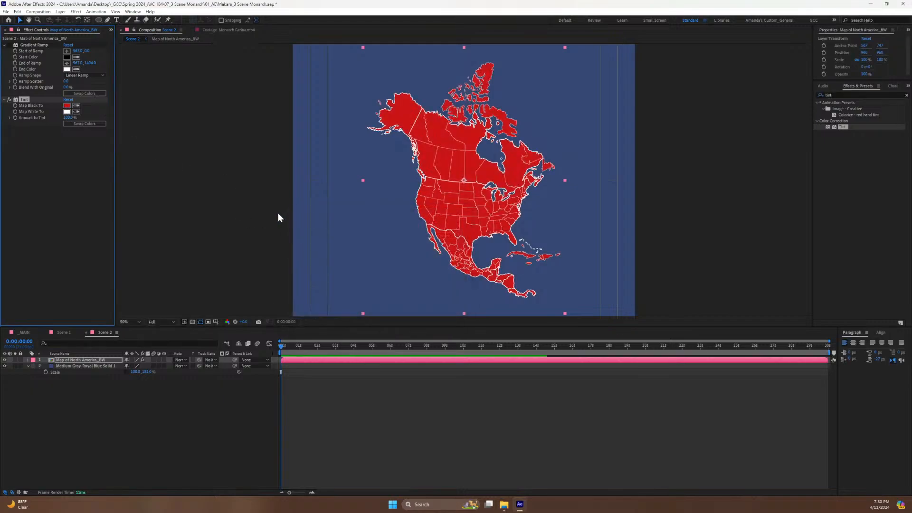
click(67, 111)
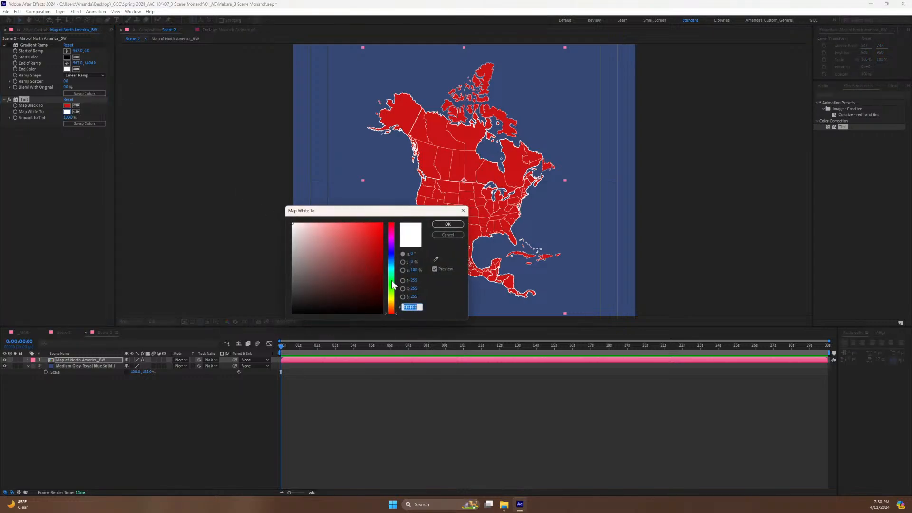
drag(392, 284, 392, 280)
click(349, 262)
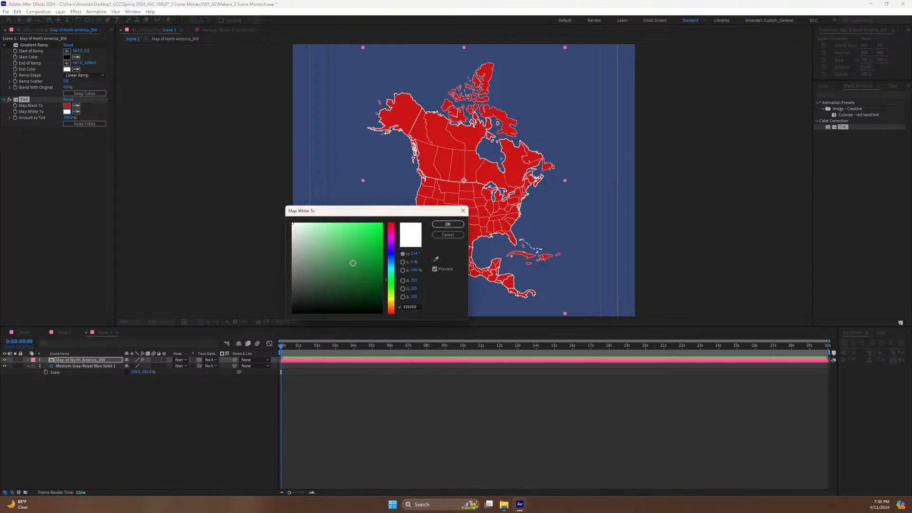
click(392, 244)
click(448, 235)
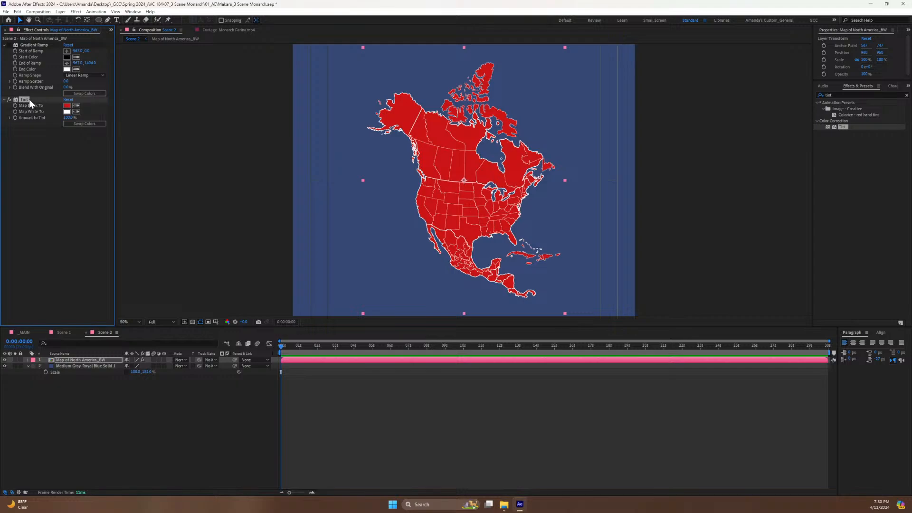
Delete the Tint effect from the map layer and turn its Gradient Ramp back on.
key(Delete)
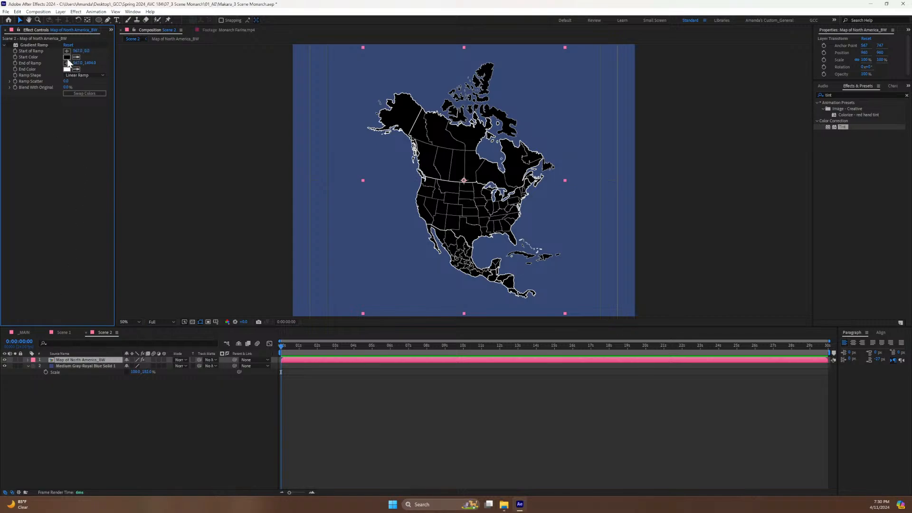
click(10, 45)
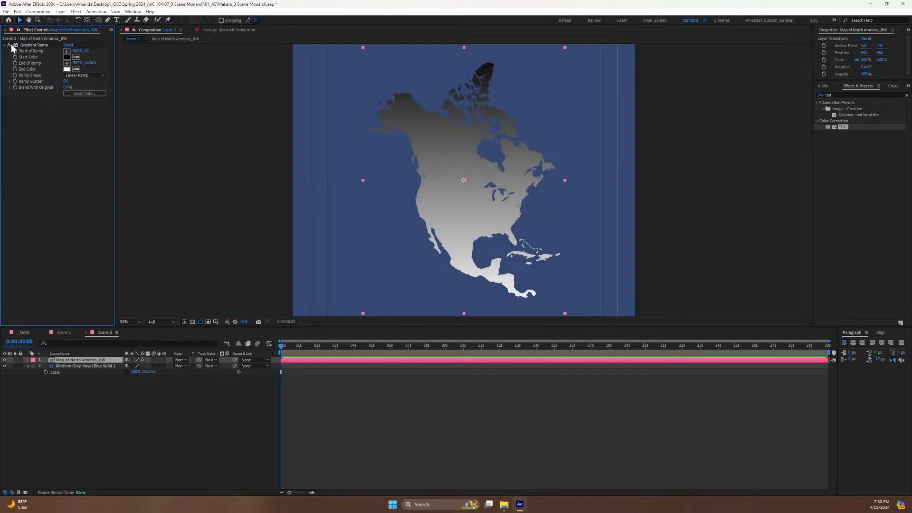
Set the map's Gradient Ramp start color to dark navy blue (020A32).
click(67, 56)
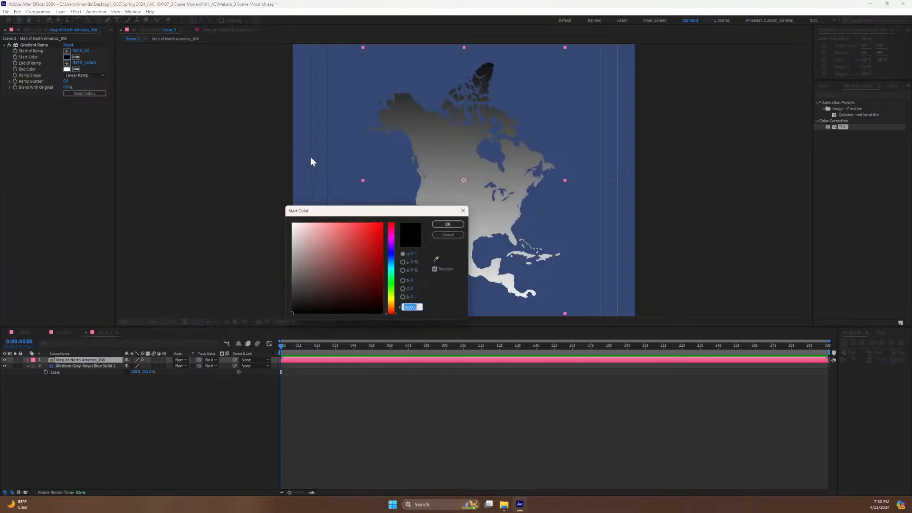
click(391, 255)
mouse_move(382, 252)
mouse_down()
mouse_move(379, 307)
mouse_move(380, 295)
mouse_up()
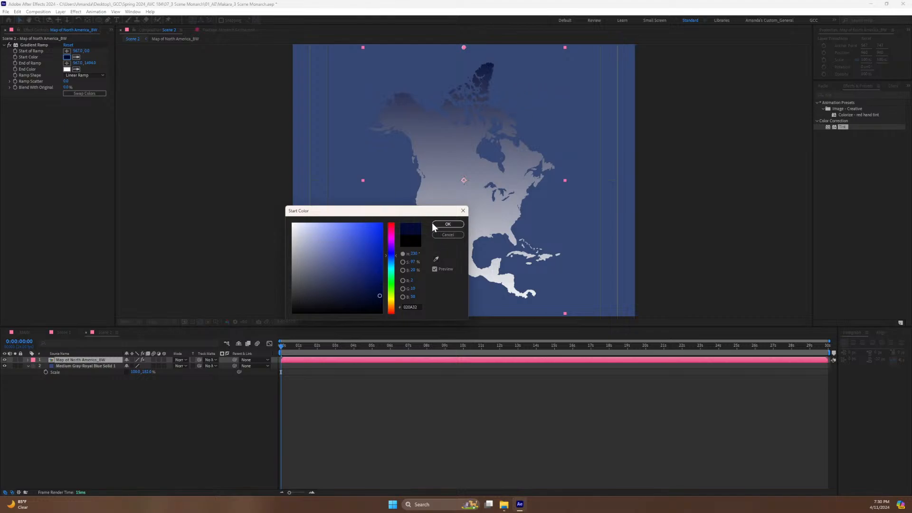
click(433, 225)
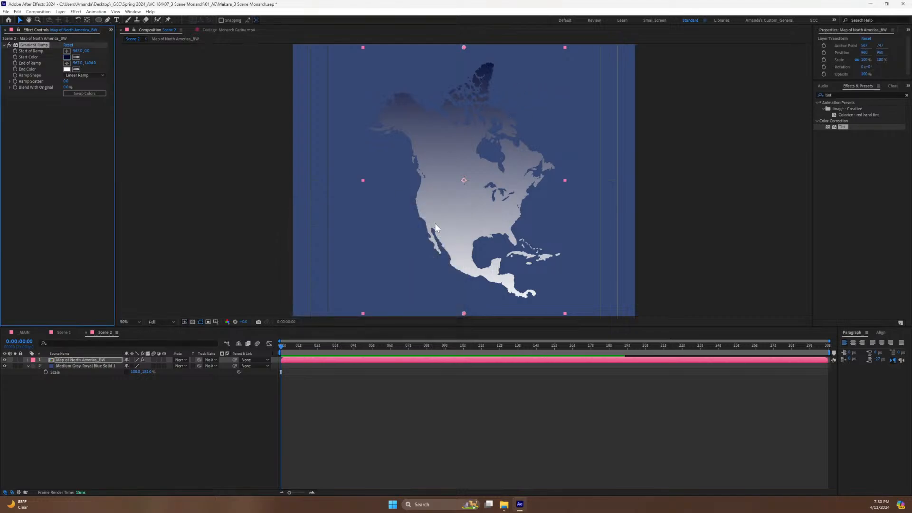
Sample the ramp's start color for its end color, then lighten the end color to pale blue (ABB7F3).
click(67, 69)
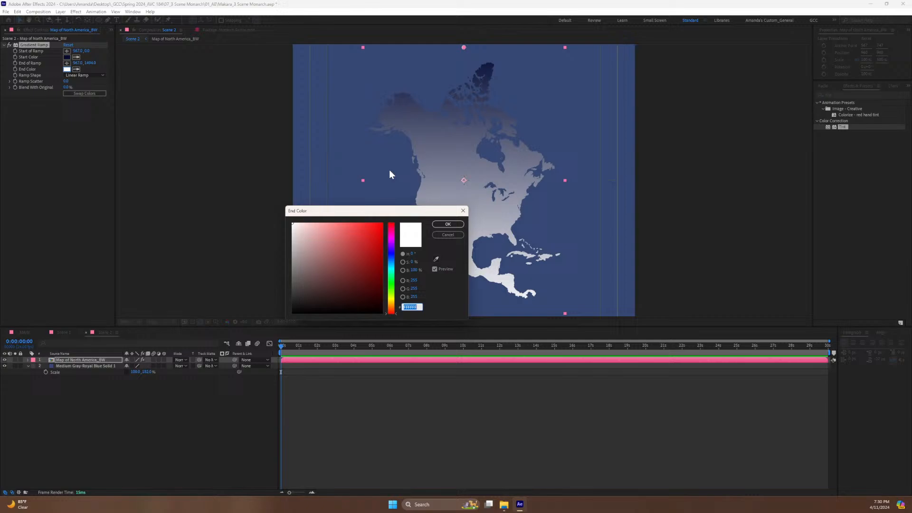
click(436, 258)
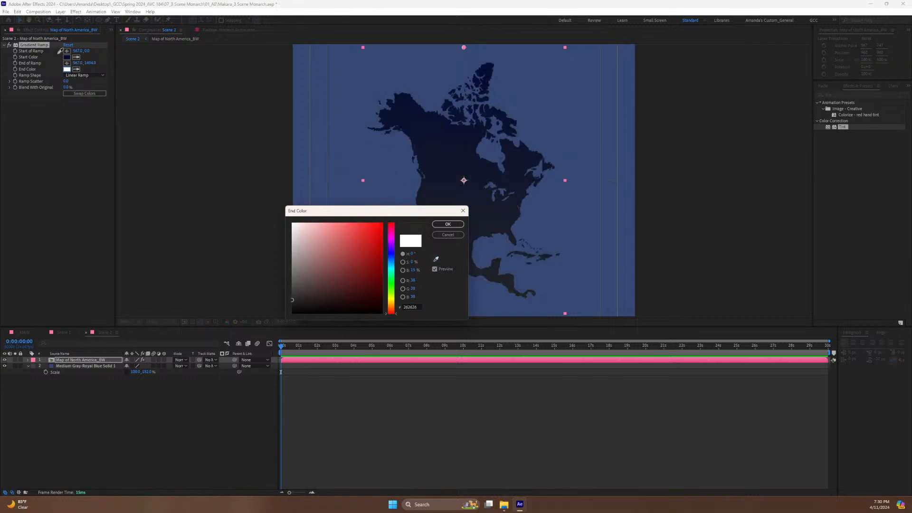
click(68, 57)
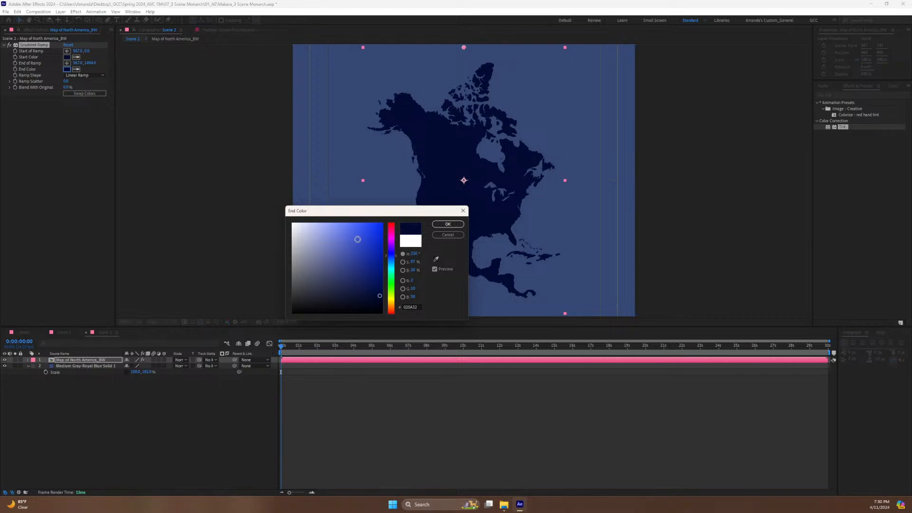
drag(374, 271, 318, 227)
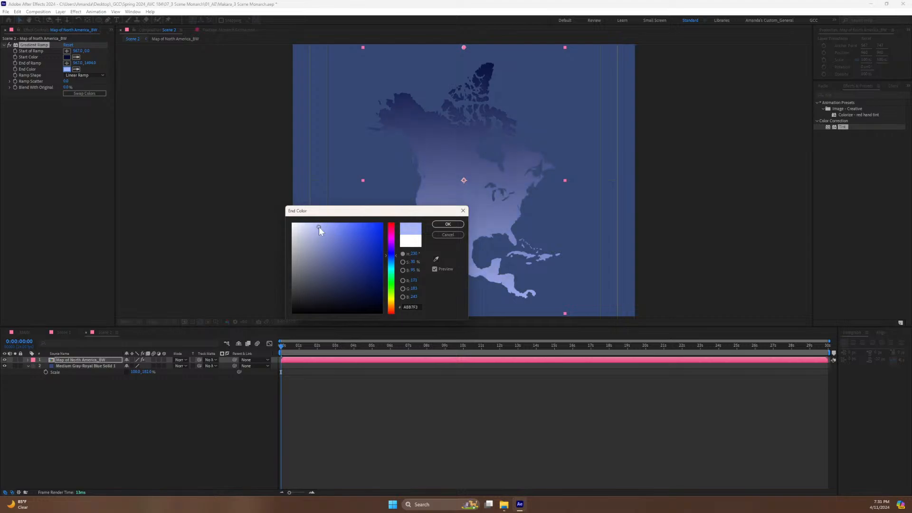
click(449, 224)
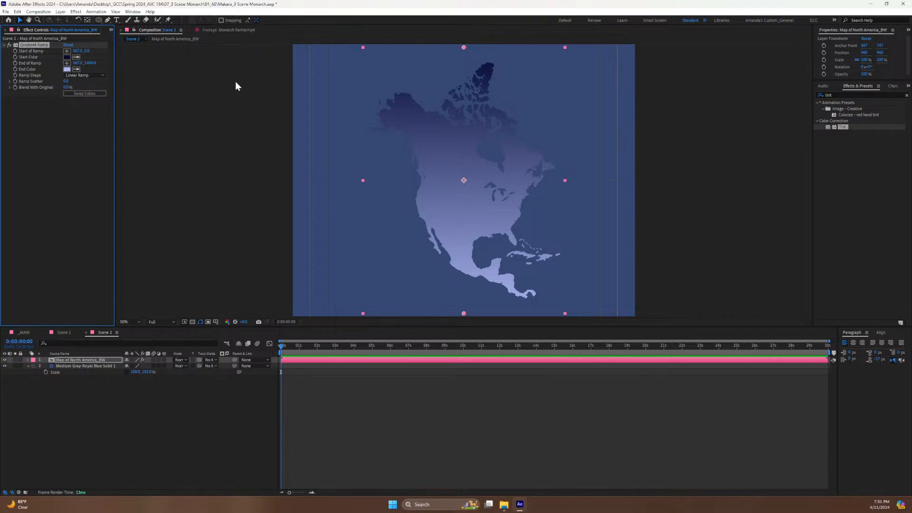
Reposition the map's gradient so the ramp starts at about 577, 440 and ends at about 569, 1480.
mouse_move(464, 47)
mouse_down()
mouse_move(465, 75)
mouse_move(461, 54)
mouse_up()
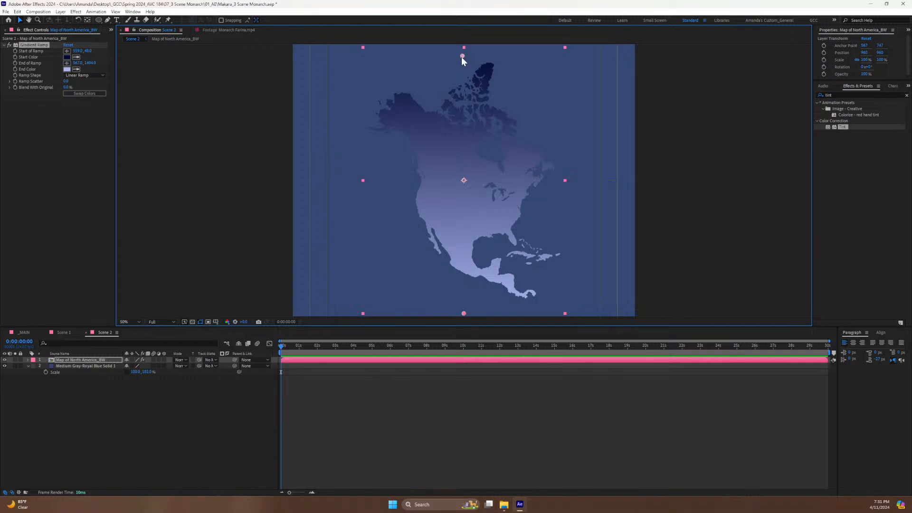
drag(461, 57, 2, 179)
drag(84, 97, 465, 122)
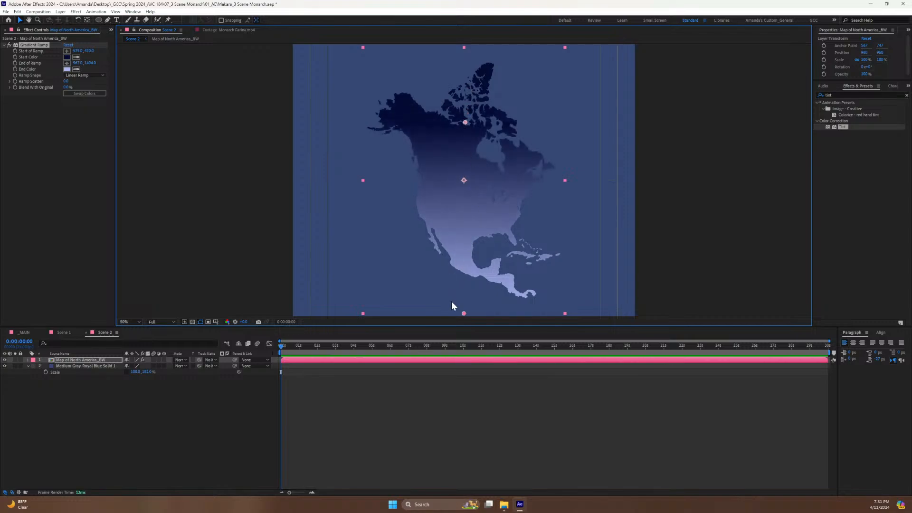
mouse_move(464, 314)
mouse_down()
mouse_move(458, 288)
mouse_move(552, 252)
mouse_move(589, 295)
mouse_move(473, 278)
mouse_move(451, 299)
mouse_move(464, 308)
mouse_up()
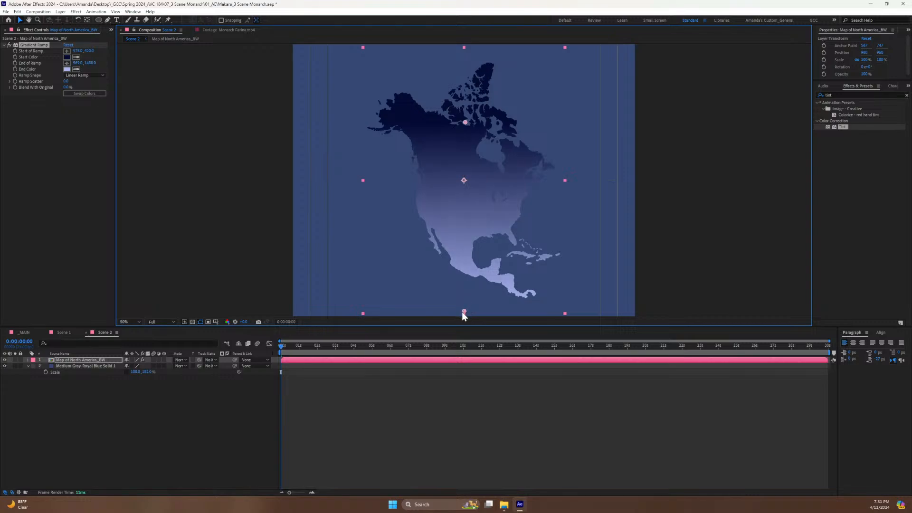
mouse_move(465, 122)
mouse_down()
mouse_move(467, 139)
mouse_move(467, 128)
mouse_up()
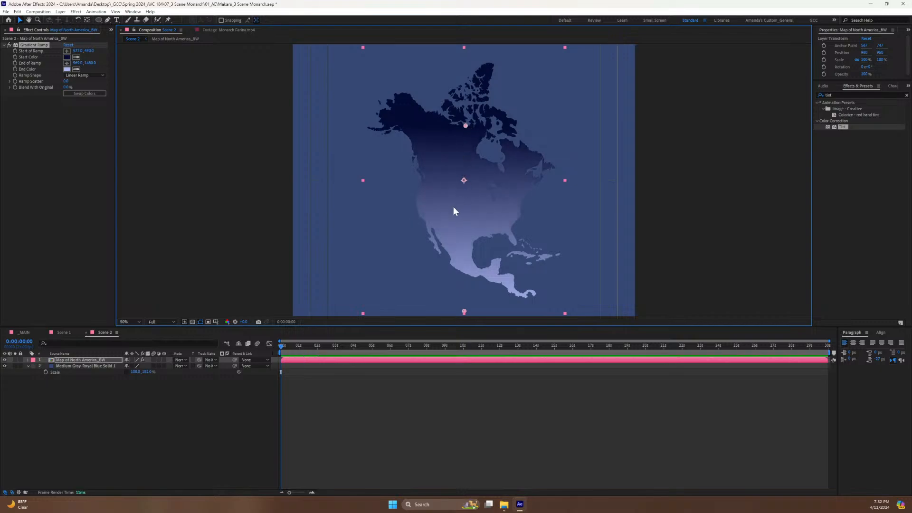
Shift the hues of the ramp colors, making the end color light cyan-blue (ABDEF3) and the start color dark blue (021532).
click(67, 69)
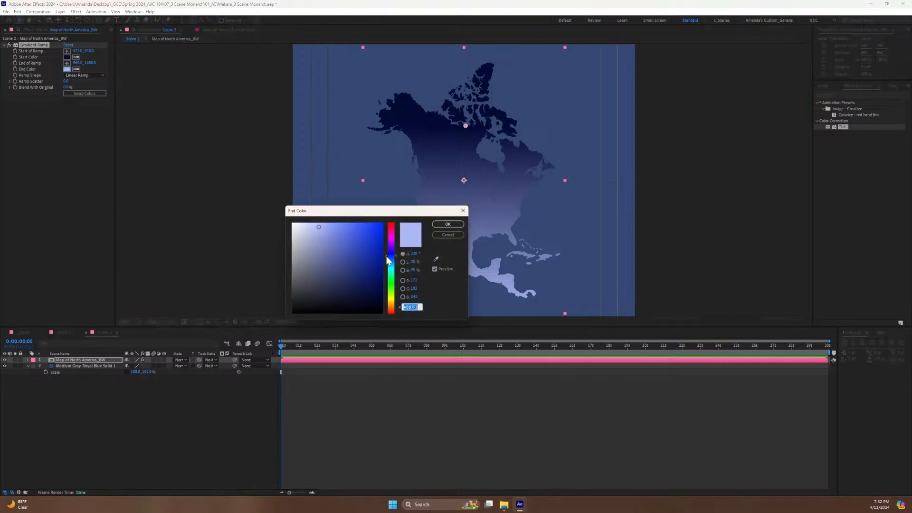
drag(390, 262, 390, 268)
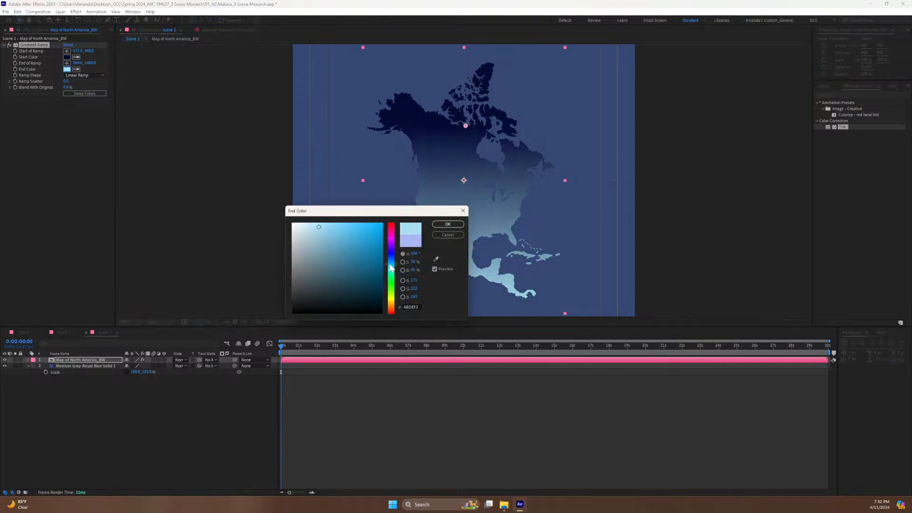
click(456, 224)
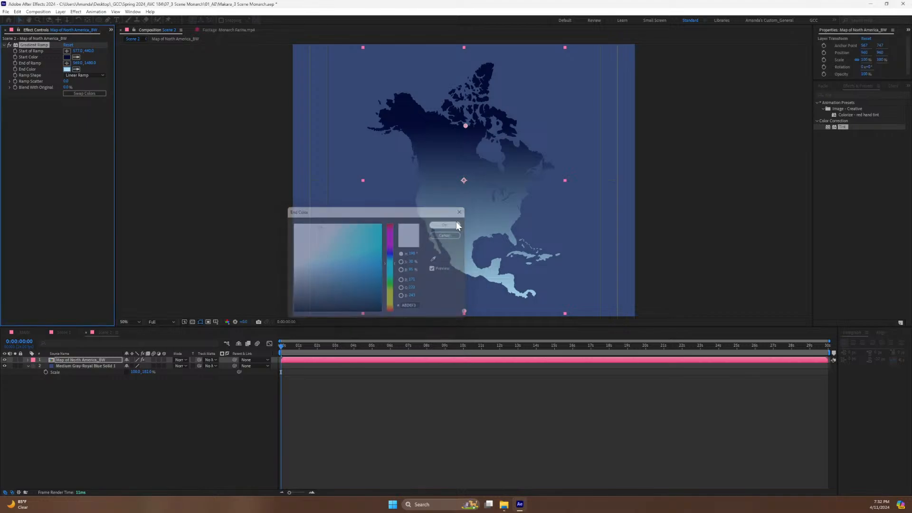
click(67, 57)
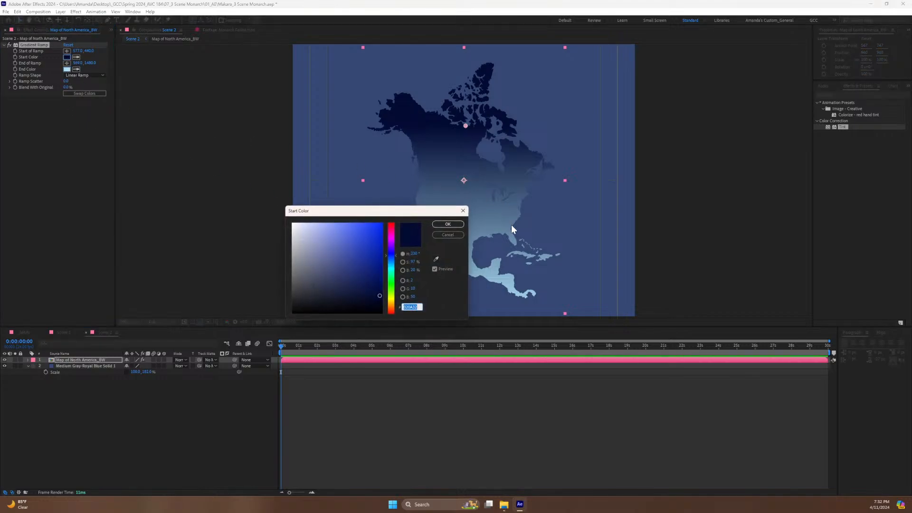
drag(395, 254, 395, 258)
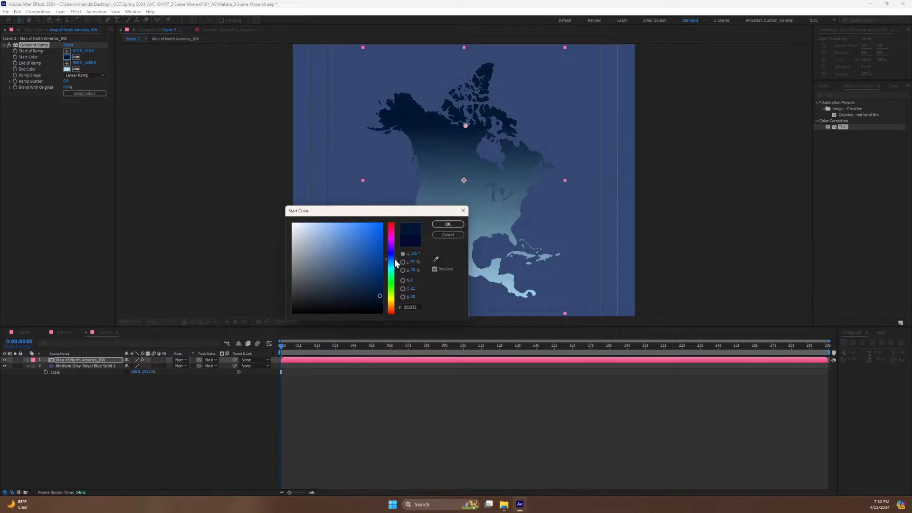
click(451, 226)
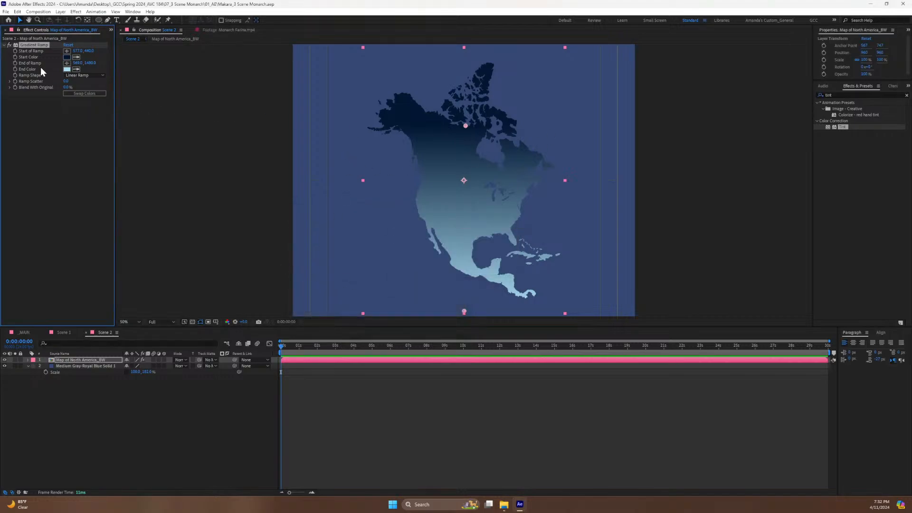
Search the effects library for an outline effect and clear the search.
click(852, 95)
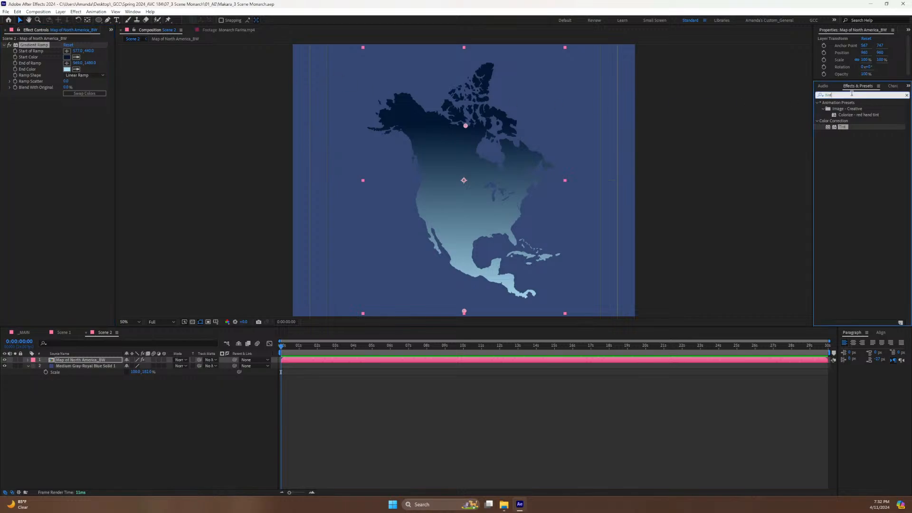
drag(852, 95, 776, 102)
text(out)
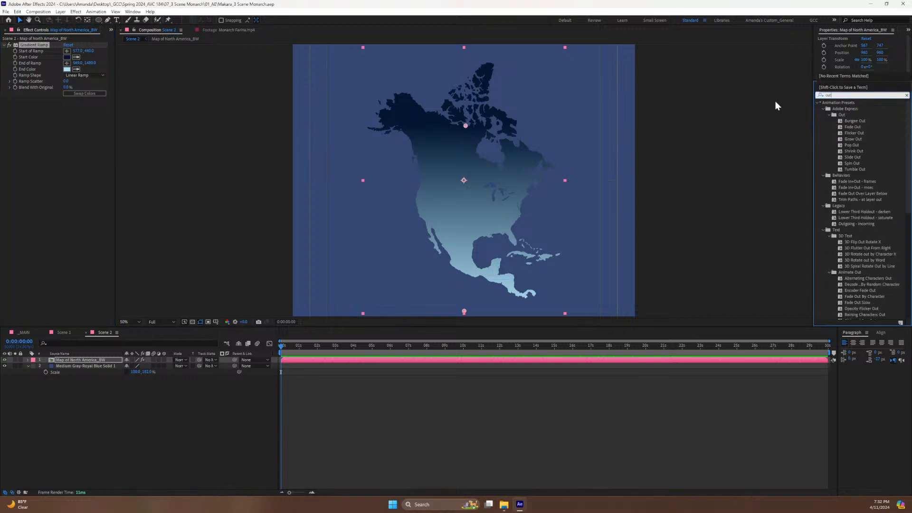
key(BackSpace)
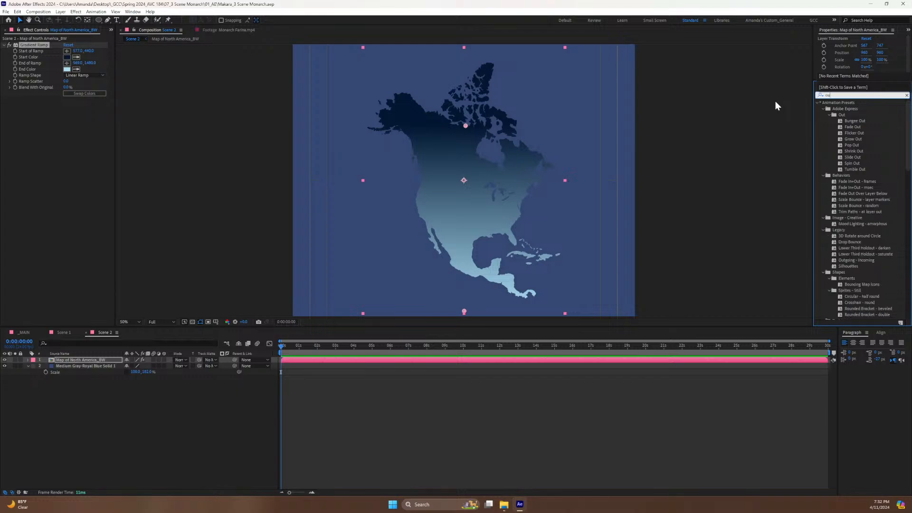
text(tlin)
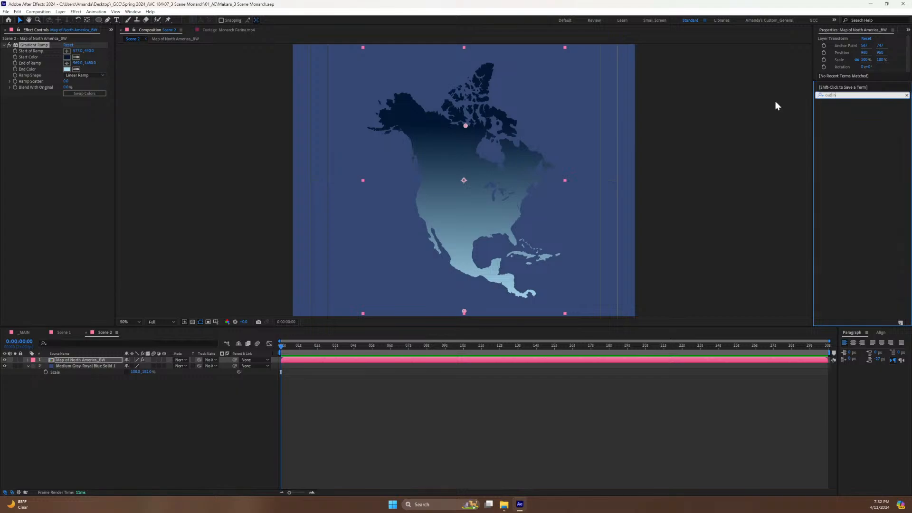
key(BackSpace)
key(BackSpace)
key(BackSpace)
key(BackSpace)
key(BackSpace)
key(BackSpace)
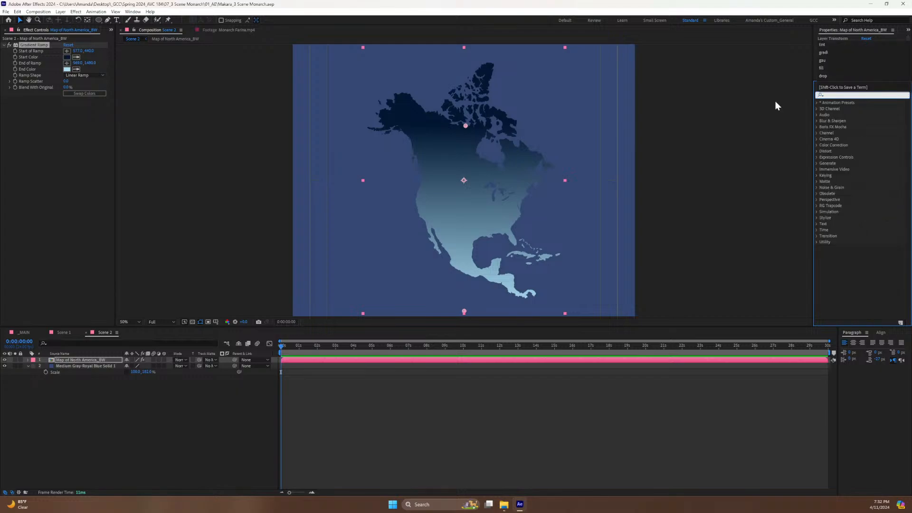
click(84, 141)
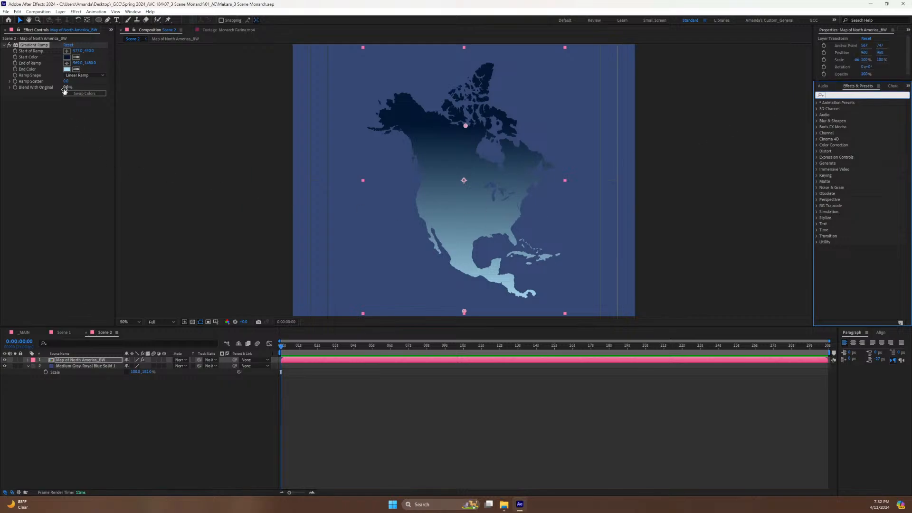
click(39, 125)
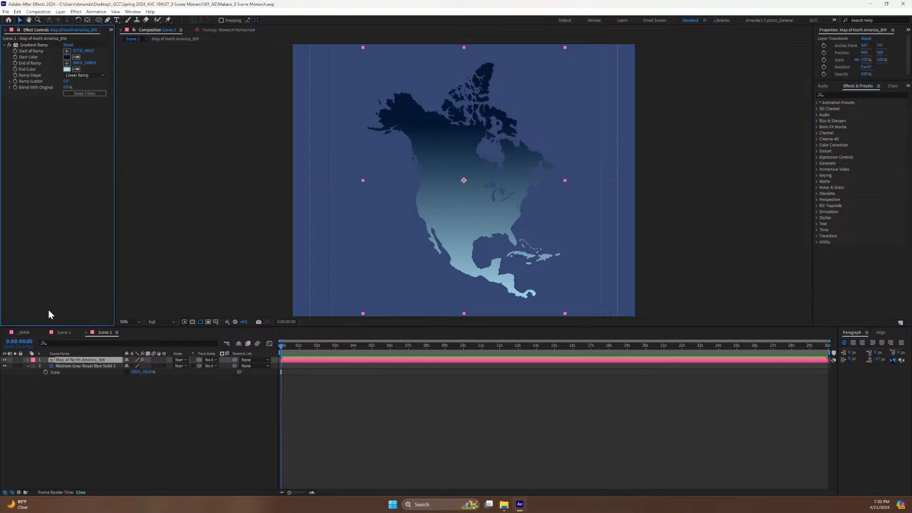
Add an Outer Glow layer style to the North America map layer and expand its settings.
right_click(57, 360)
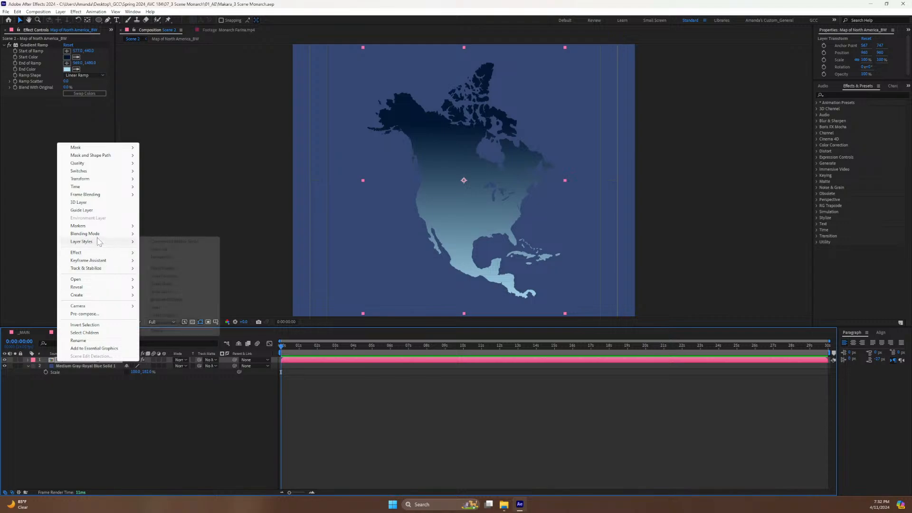
mouse_move(98, 245)
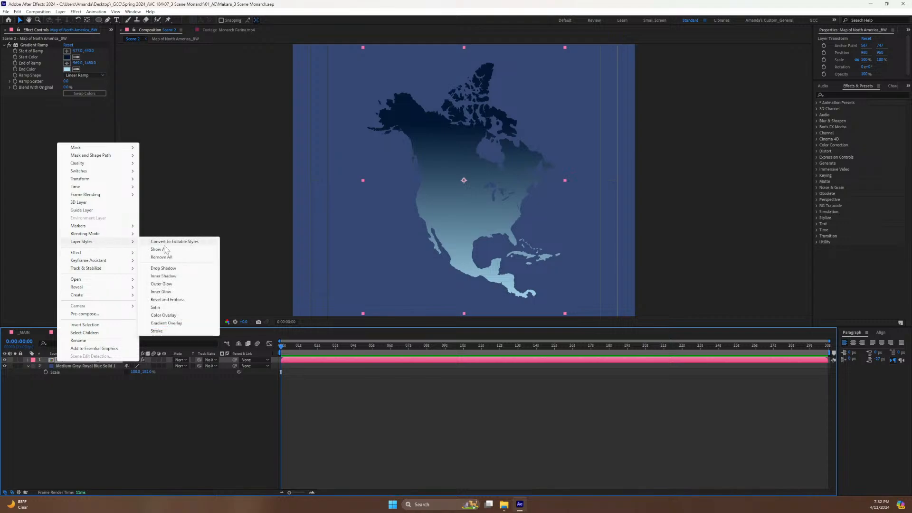
click(161, 284)
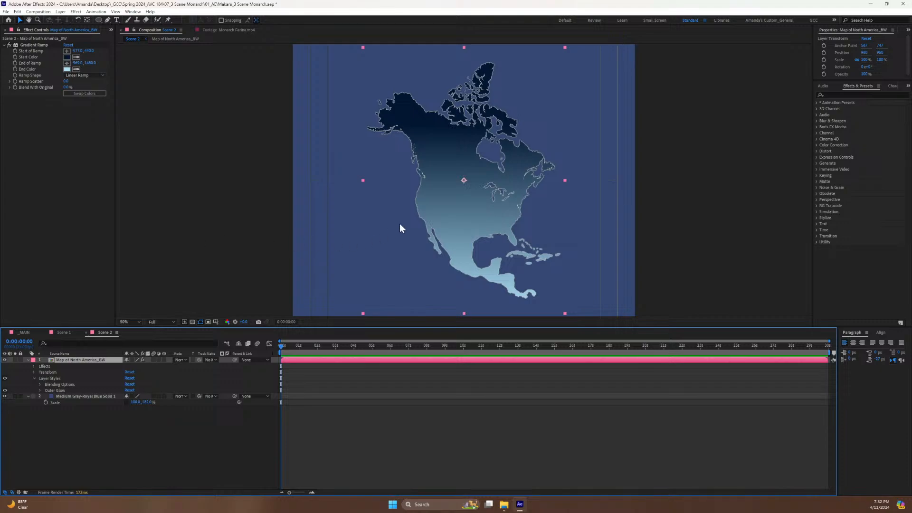
click(464, 210)
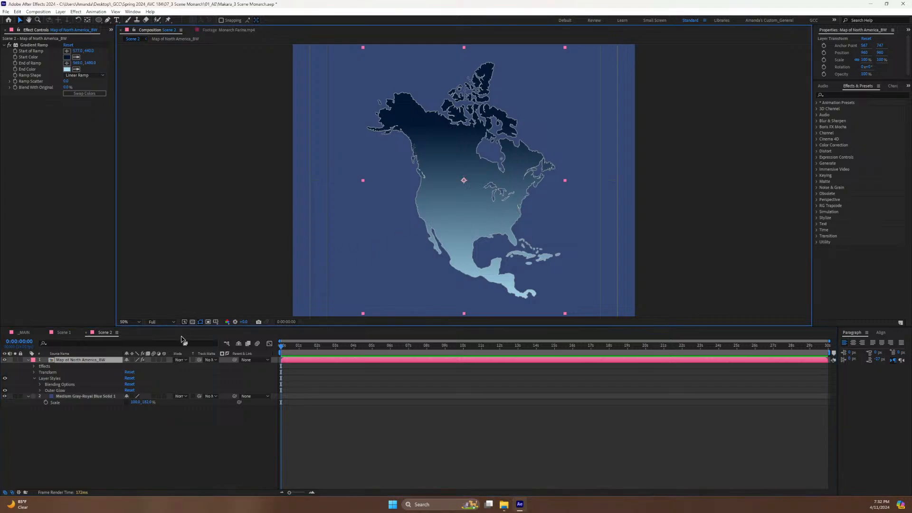
click(40, 385)
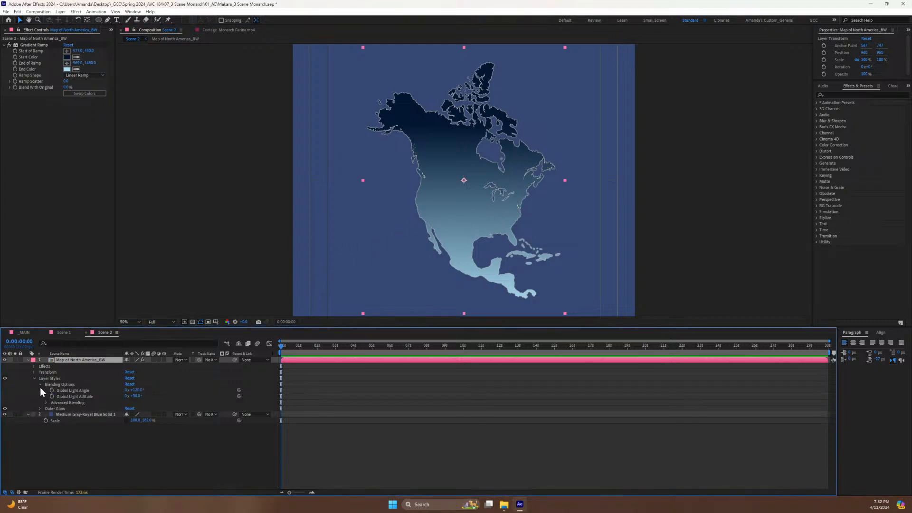
click(40, 409)
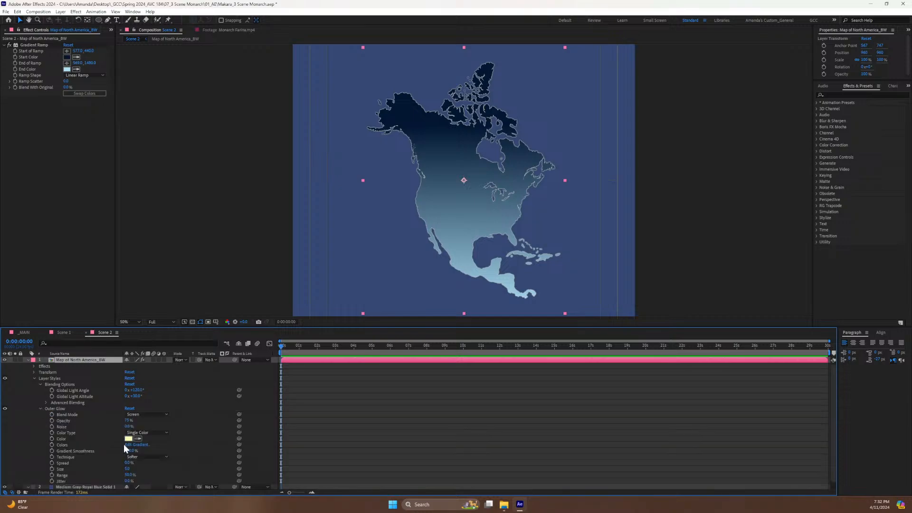
Try the map's Outer Glow at 20% opacity and settle on 50%.
click(124, 420)
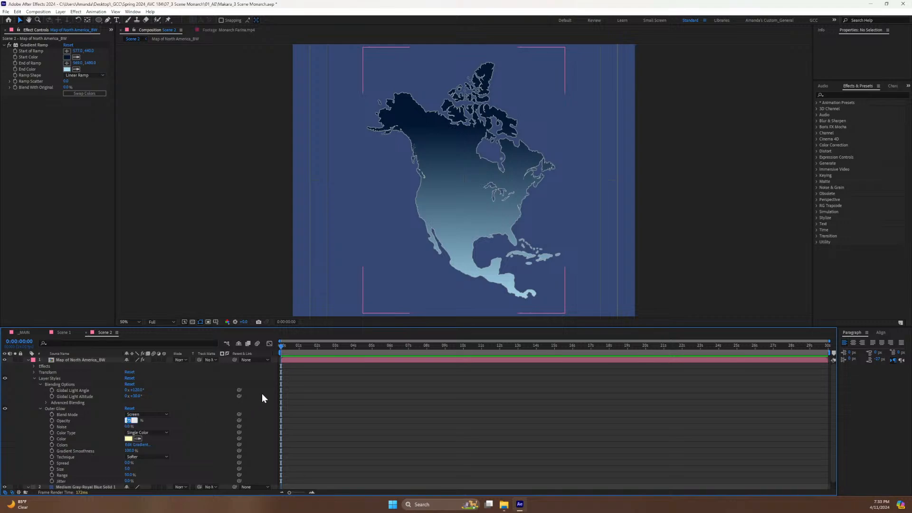
text(20)
key(Return)
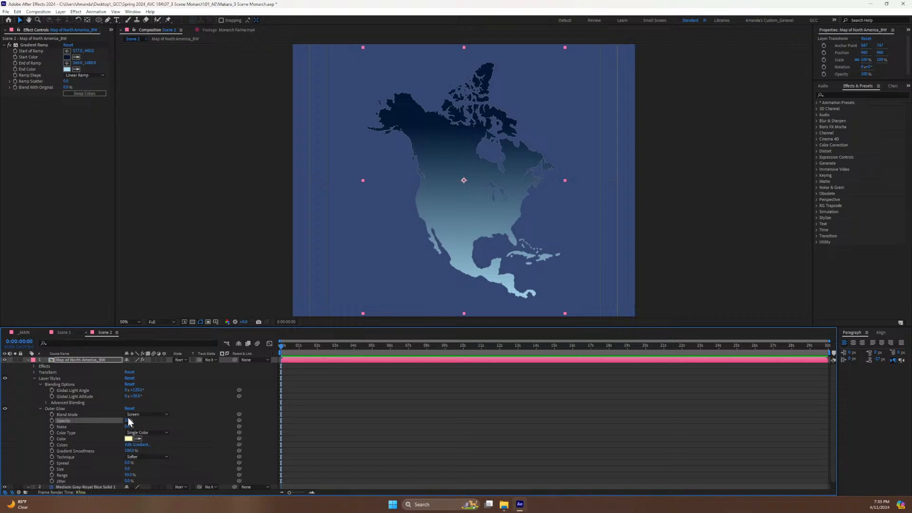
click(127, 420)
text(50)
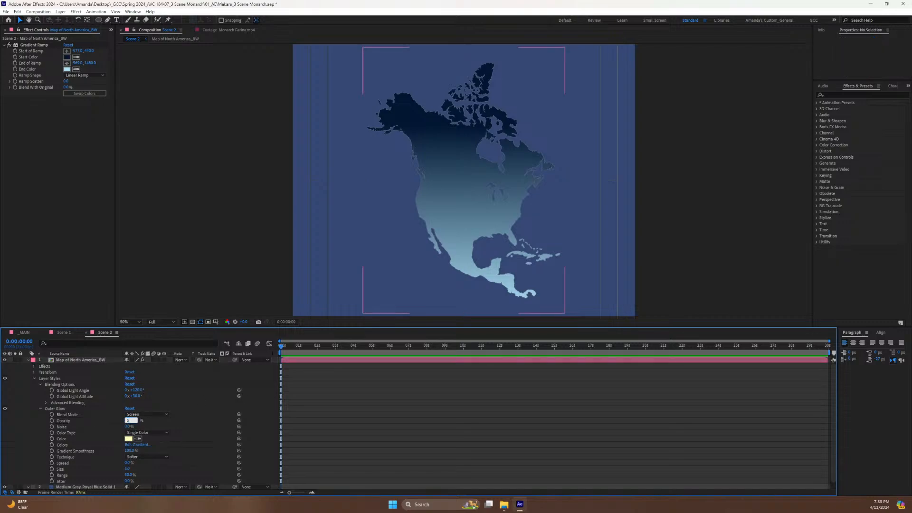
key(Return)
Set the Range of the map's Outer Glow to 20%.
scroll(120, 452, down, 1)
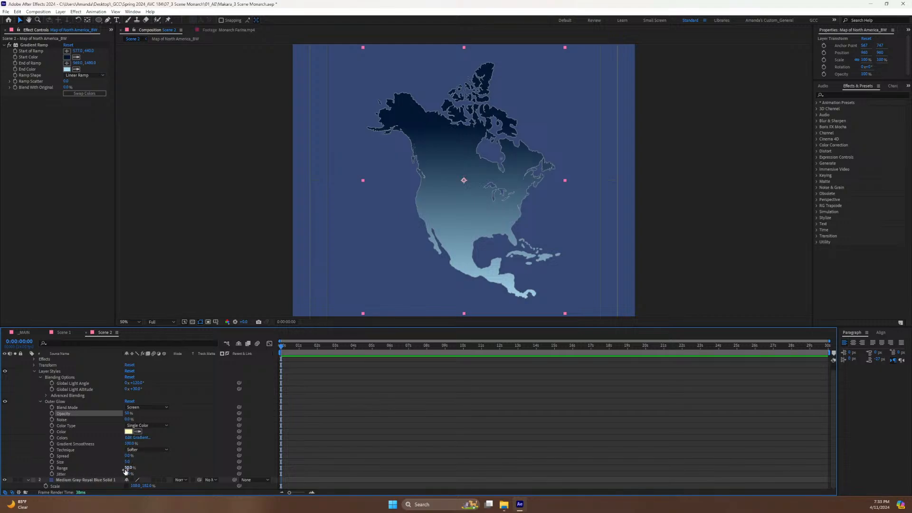
drag(125, 470, 120, 469)
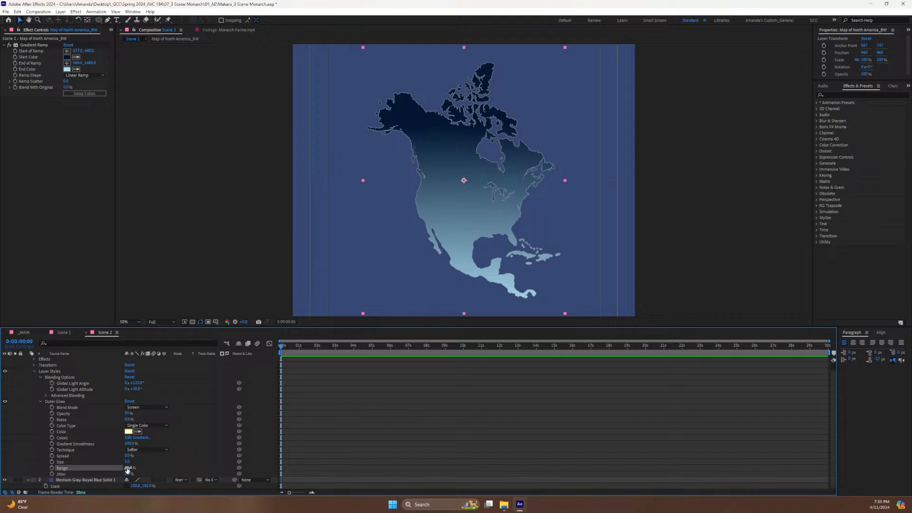
click(129, 468)
text(20)
key(Return)
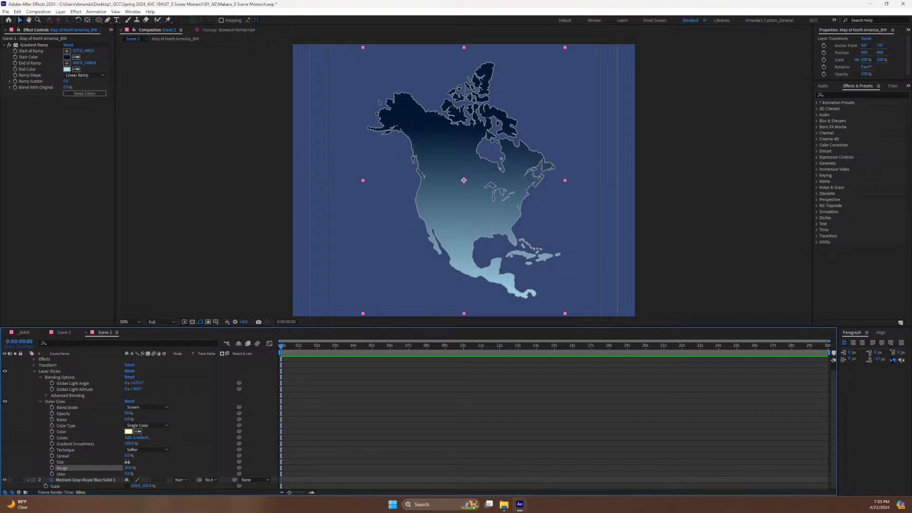
Set the Outer Glow's size to 3 and collapse the map layer's properties.
mouse_move(127, 462)
mouse_down()
mouse_move(141, 462)
mouse_move(130, 468)
mouse_up()
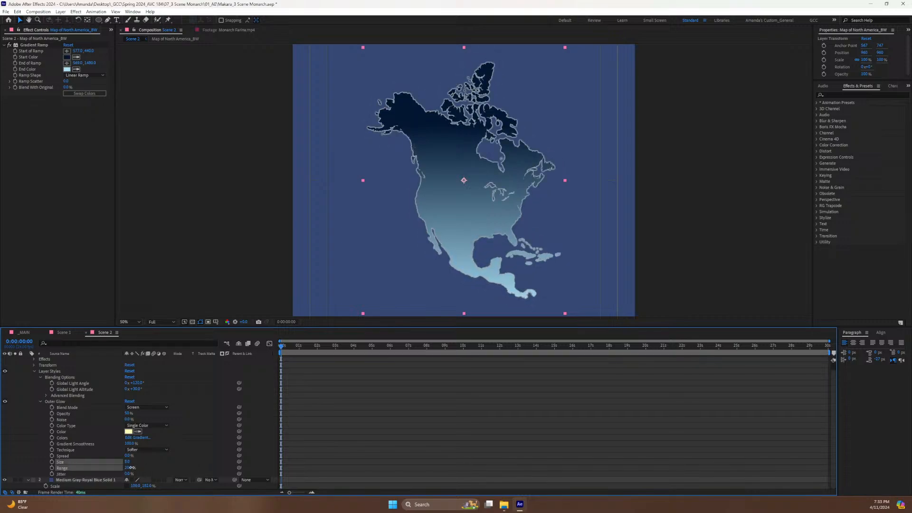
click(126, 461)
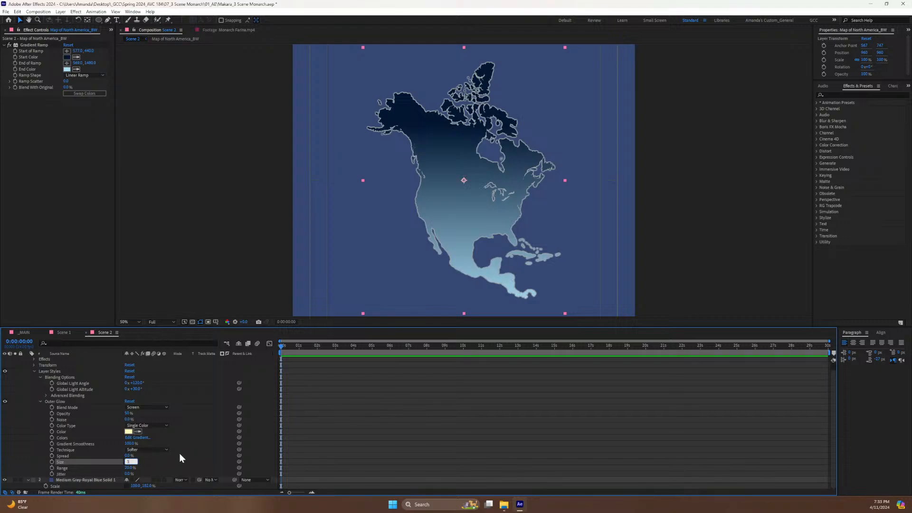
text(3)
key(Return)
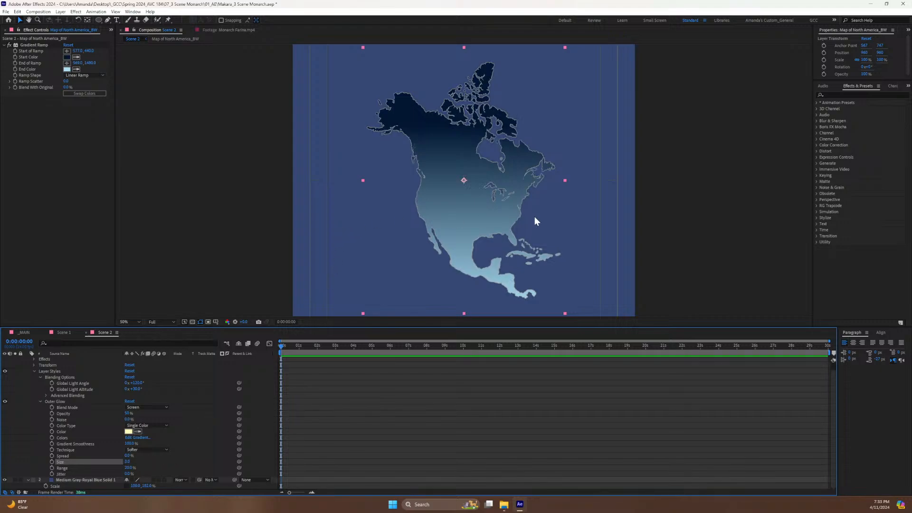
click(678, 231)
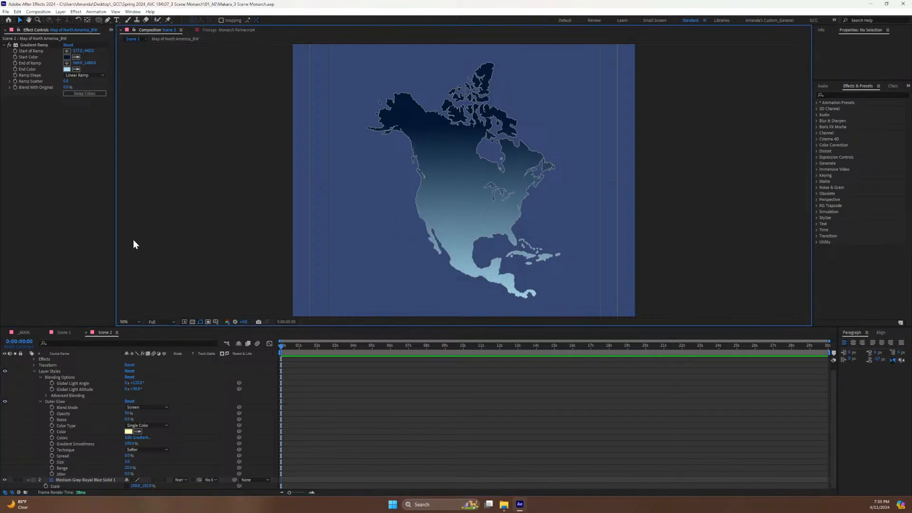
scroll(55, 416, up, 1)
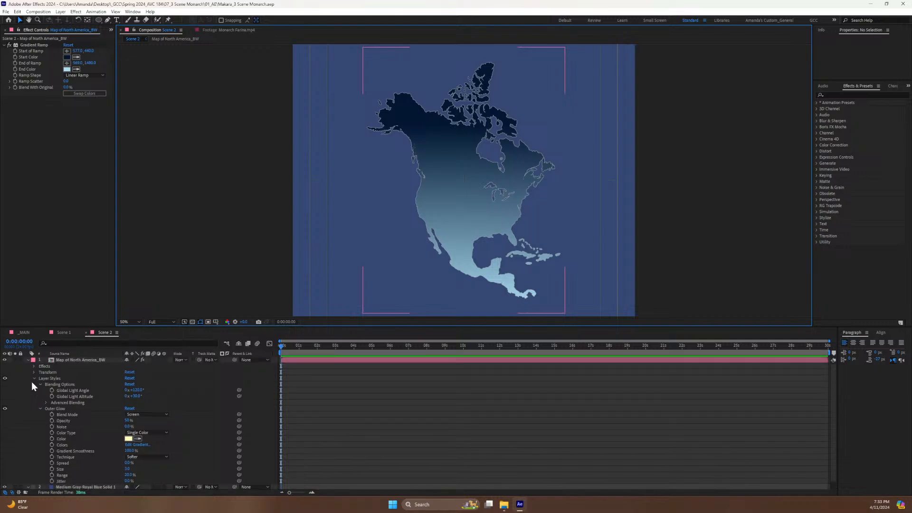
click(30, 359)
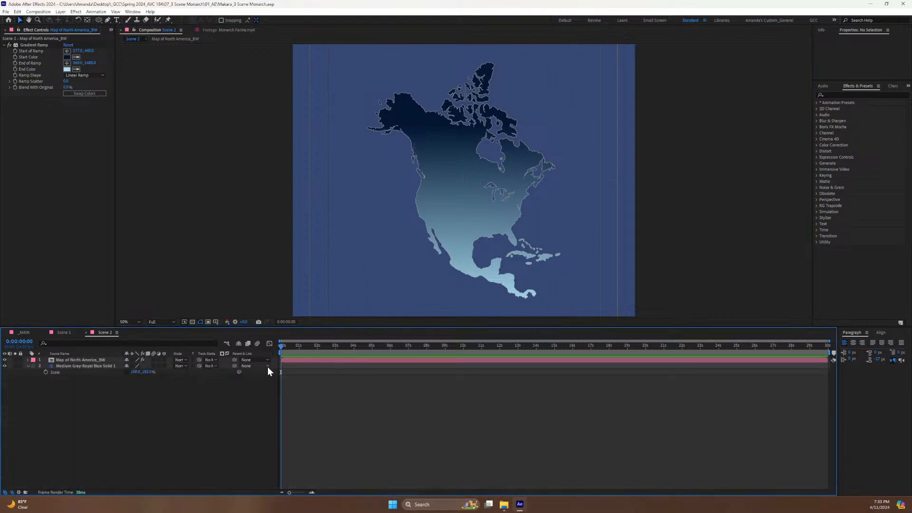
Return the Scene 2 playhead to the start and review the monarch reference footage around the one-second mark.
click(296, 347)
drag(295, 348, 268, 345)
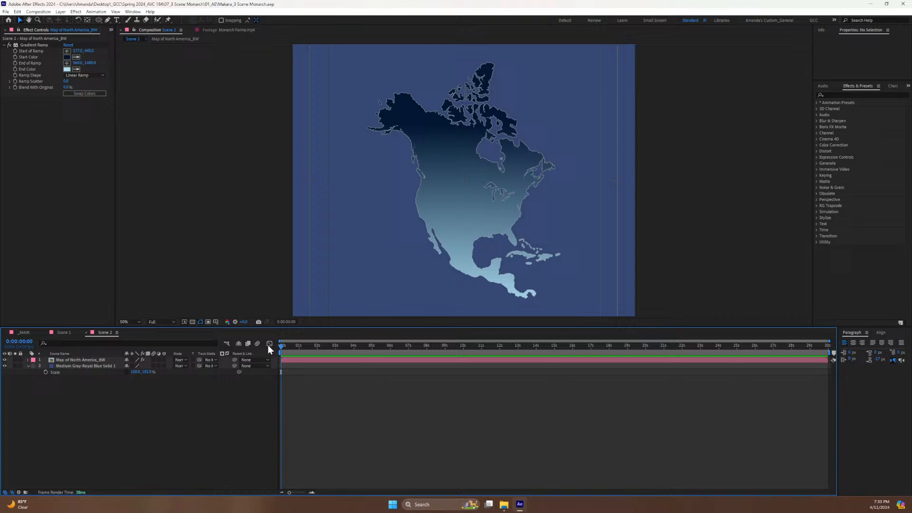
click(228, 30)
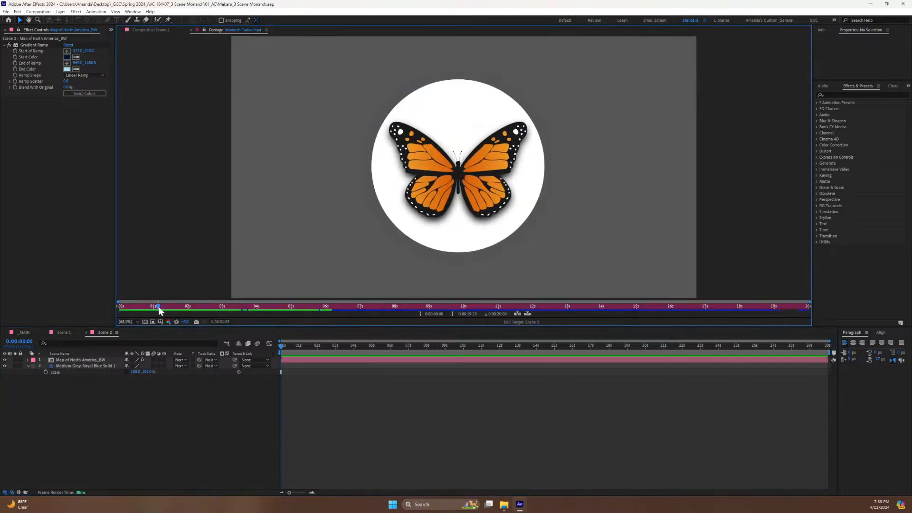
drag(159, 307, 158, 341)
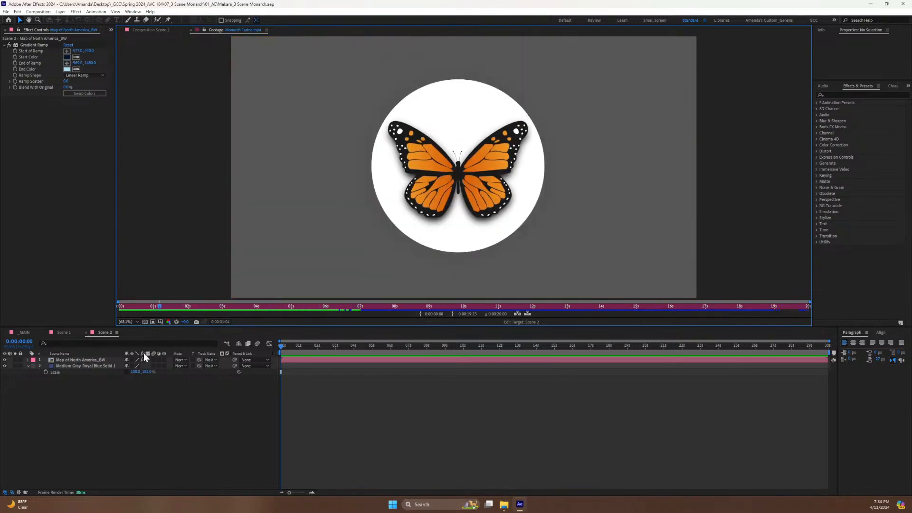
Close the Scene 1 timeline and copy the Scene 1 layer from the _MAIN composition into Scene 2 above the map.
click(59, 334)
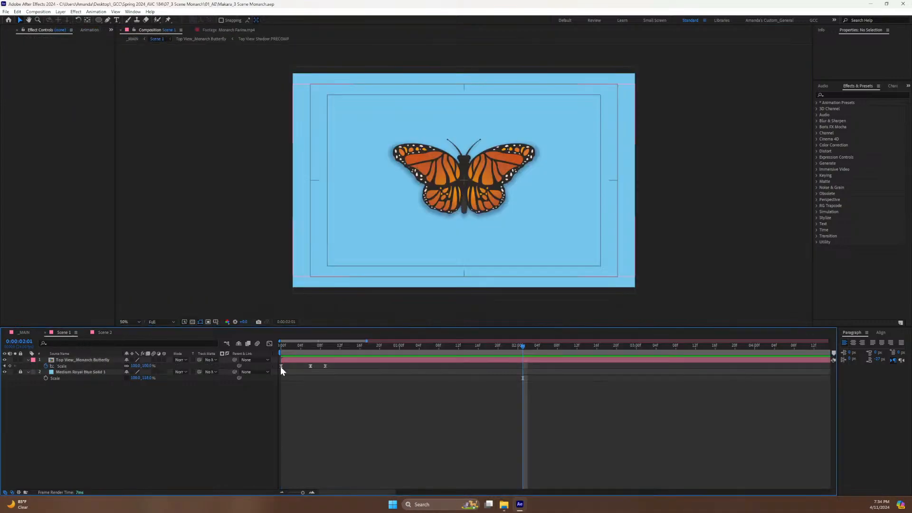
click(46, 333)
click(23, 334)
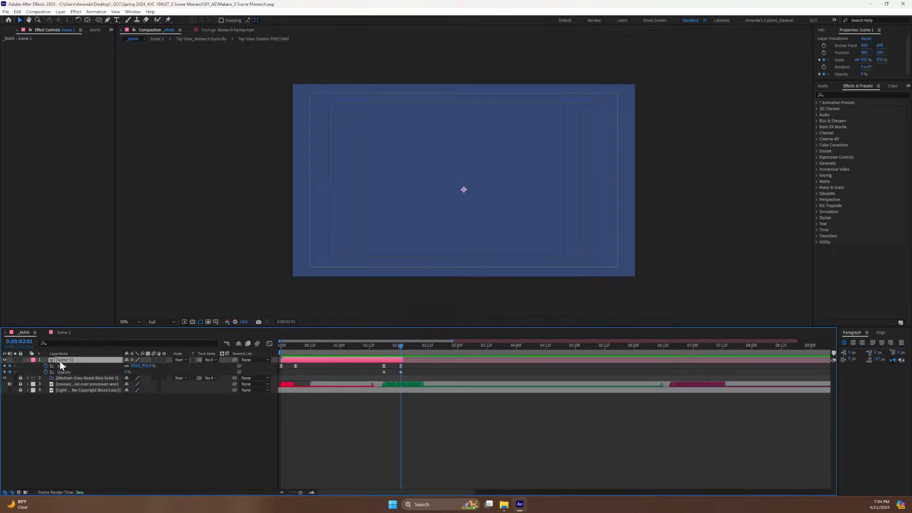
click(64, 333)
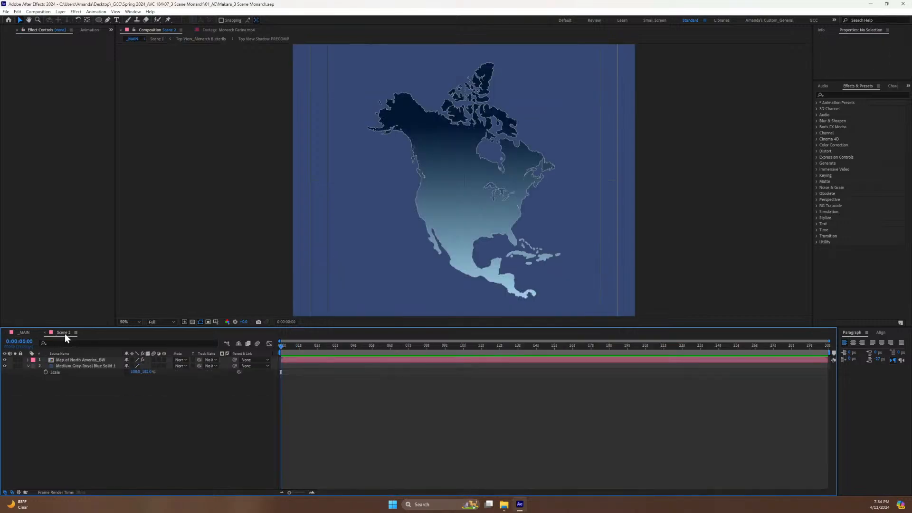
key(ctrl+v)
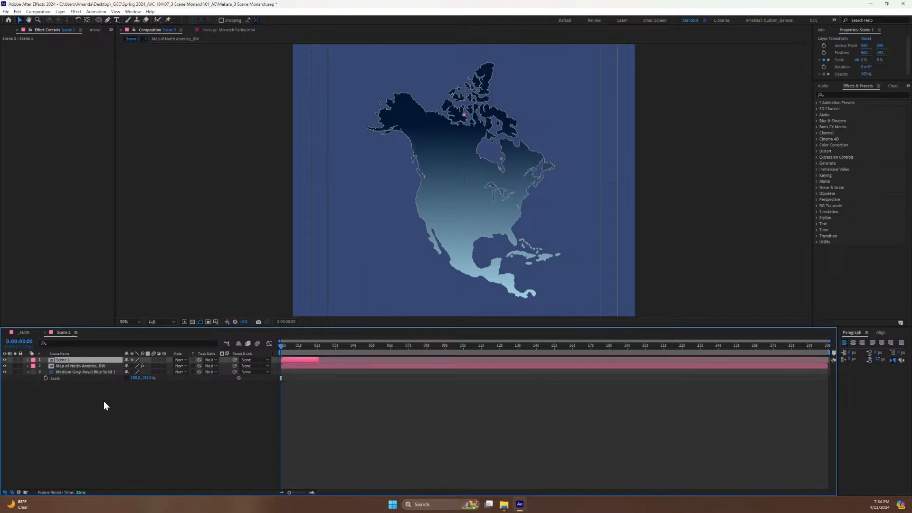
At 0:00:00:03 in Scene 2, remove all Scale keyframes from the pasted Scene 1 layer.
mouse_move(292, 349)
mouse_down()
mouse_move(304, 343)
mouse_move(269, 355)
mouse_move(283, 350)
mouse_up()
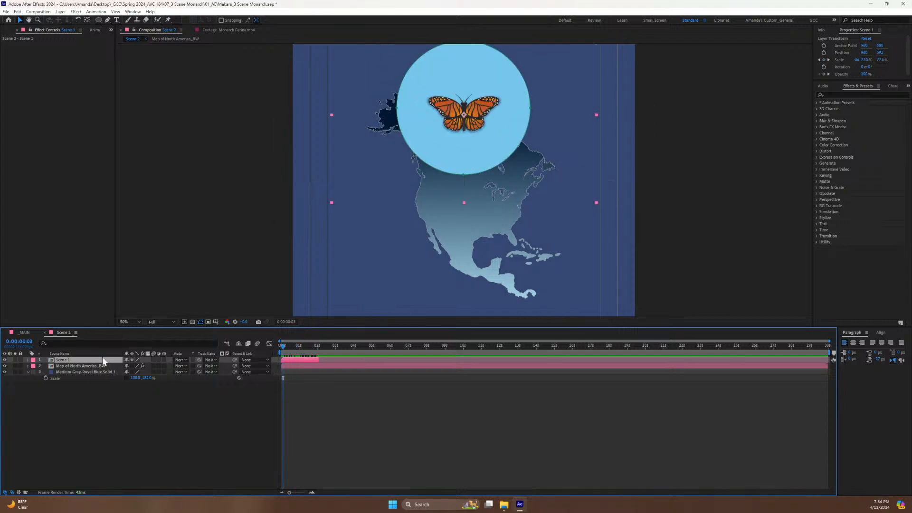
key(s)
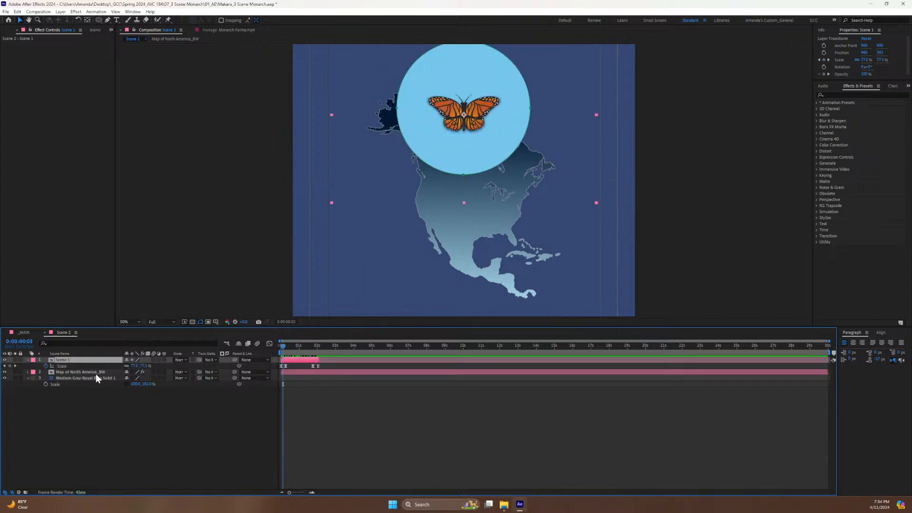
click(46, 367)
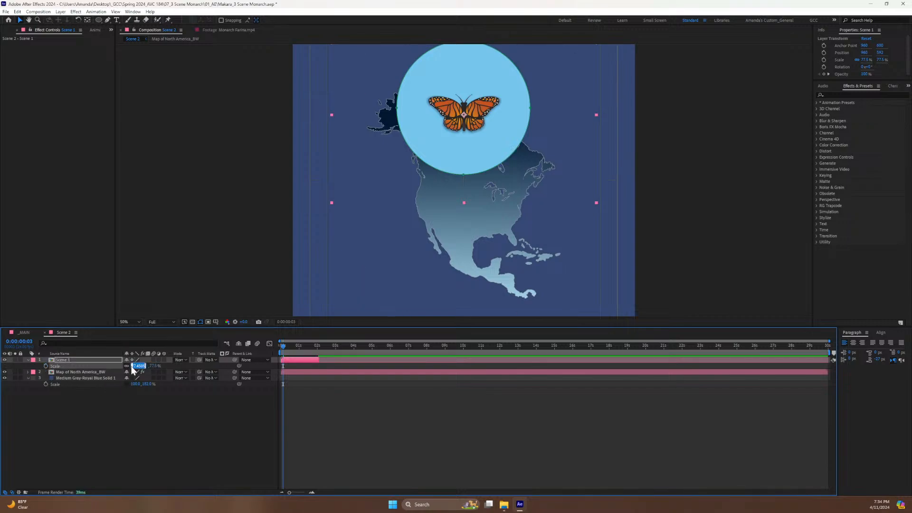
text(100)
key(Return)
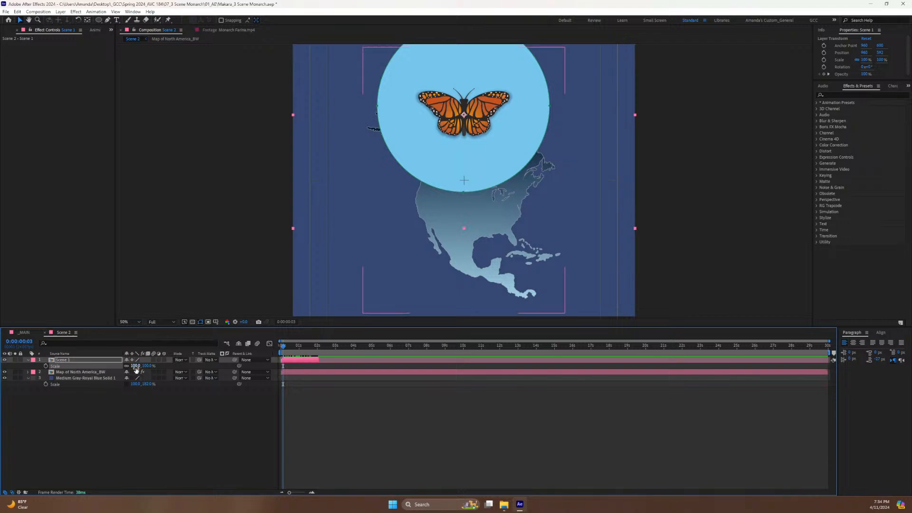
drag(136, 369, 110, 367)
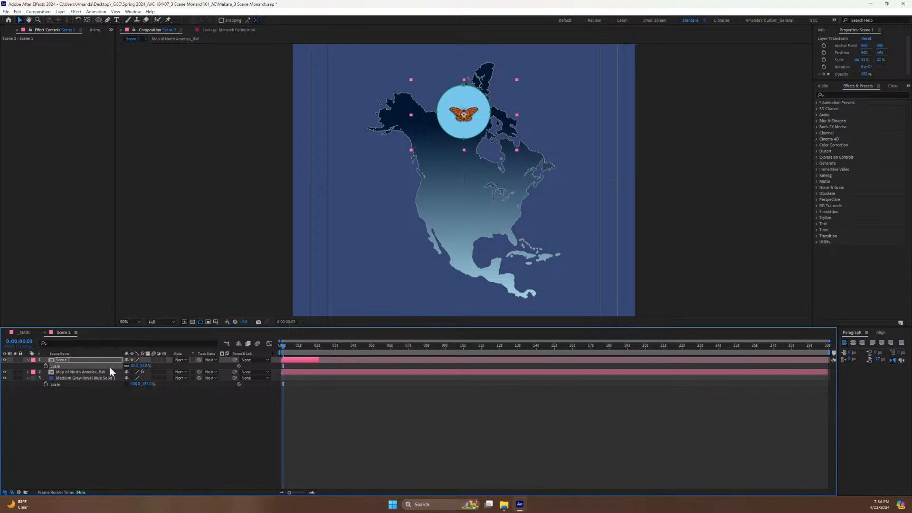
Delete the pasted Scene 1 layer from the Scene 2 composition.
click(94, 360)
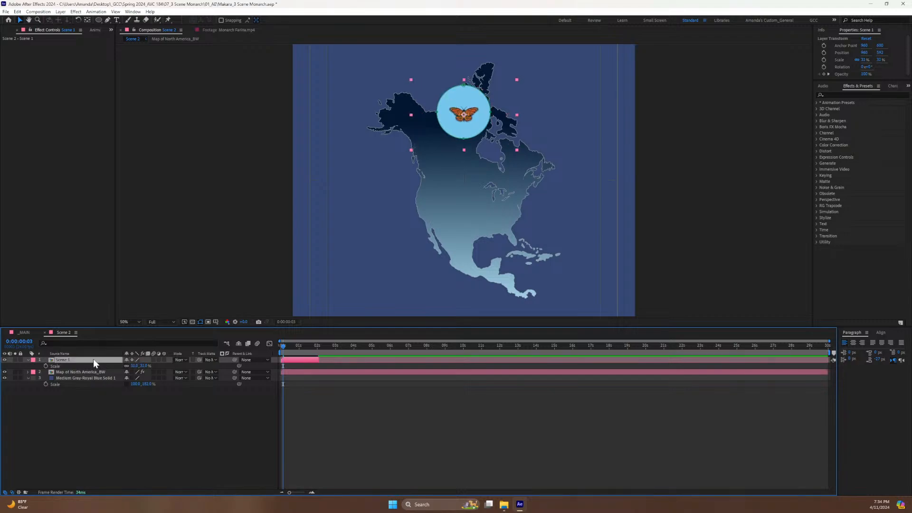
key(Delete)
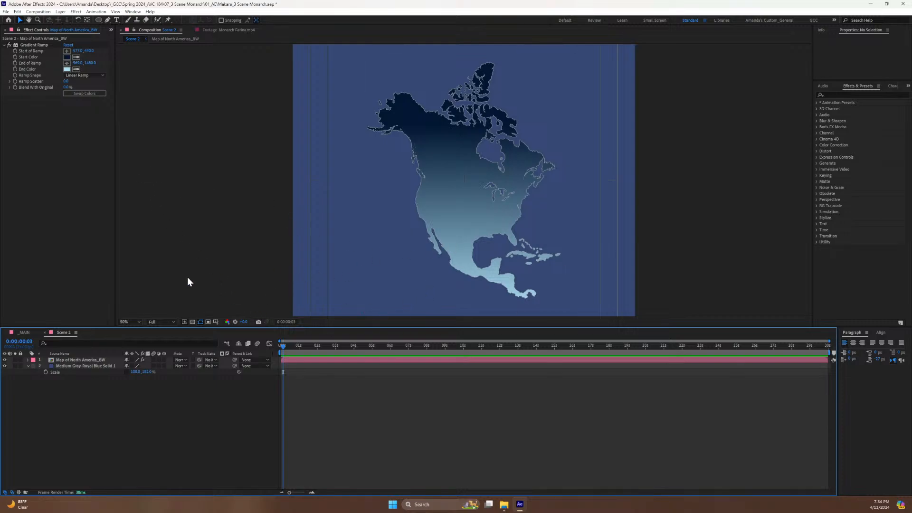
click(17, 333)
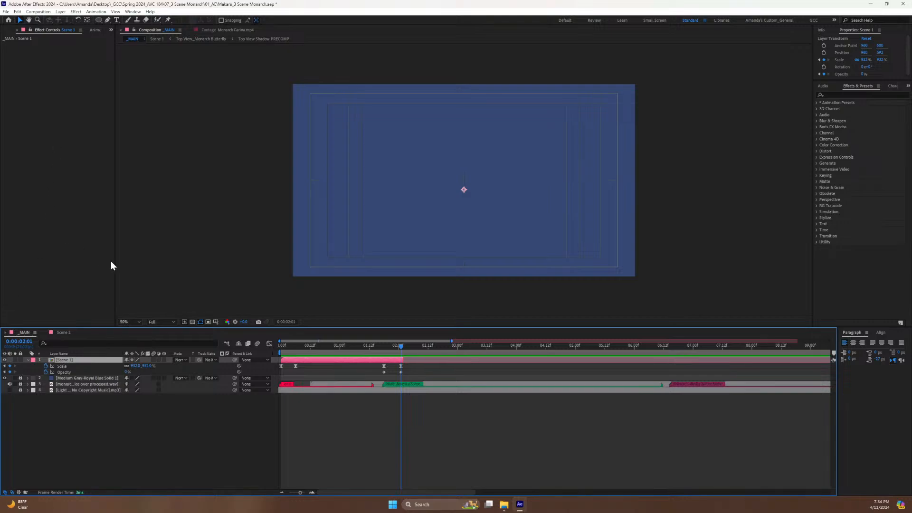
click(61, 333)
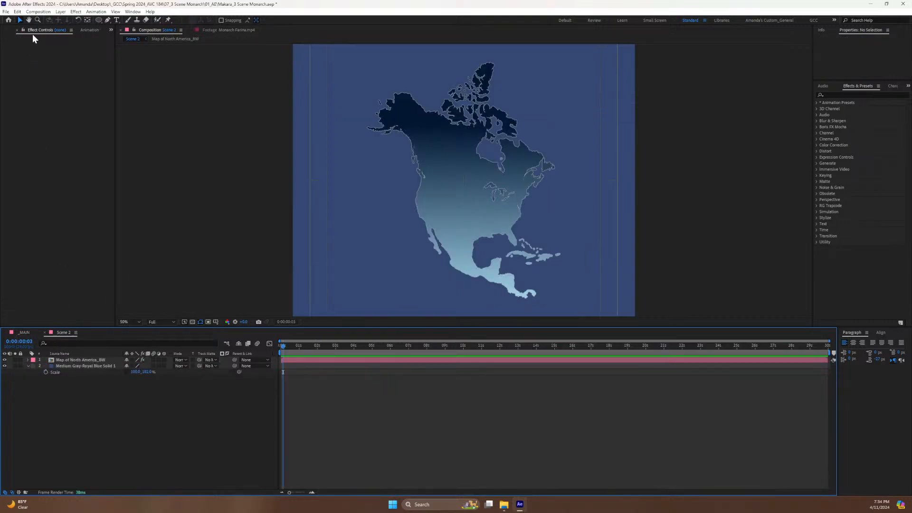
Add the Scene 2 composition to _MAIN as a layer starting at 0:00:01:18, in line with the green audio marker.
click(6, 30)
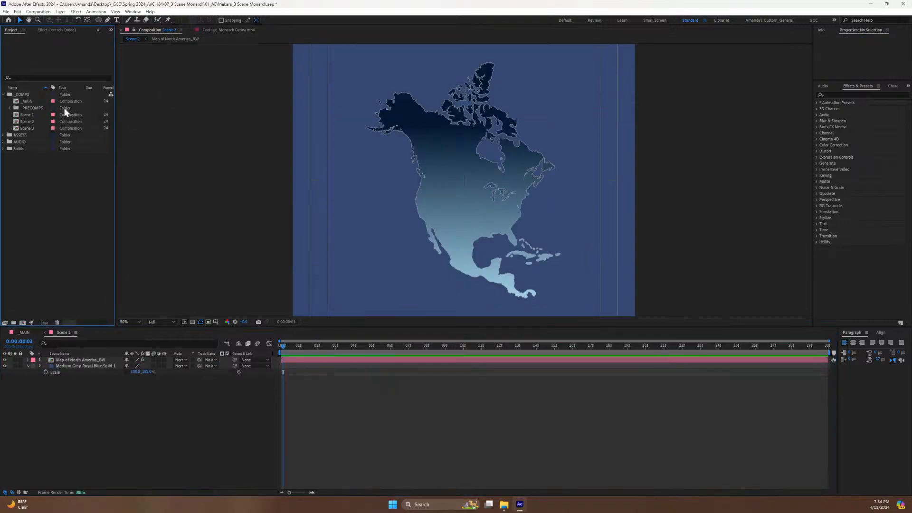
click(31, 121)
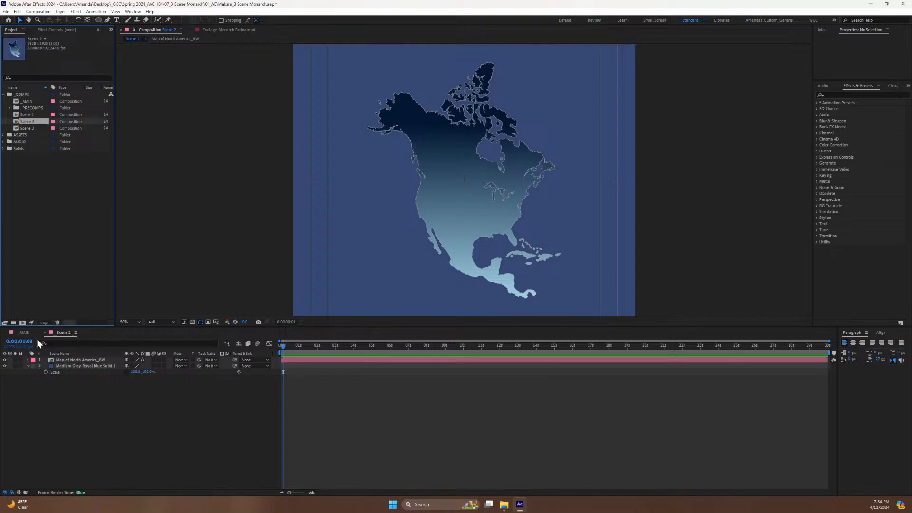
click(24, 334)
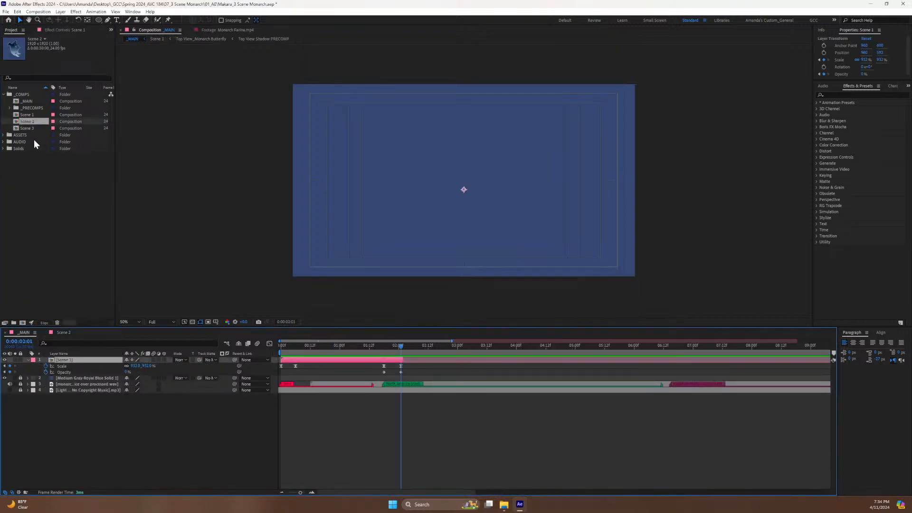
drag(25, 121, 51, 360)
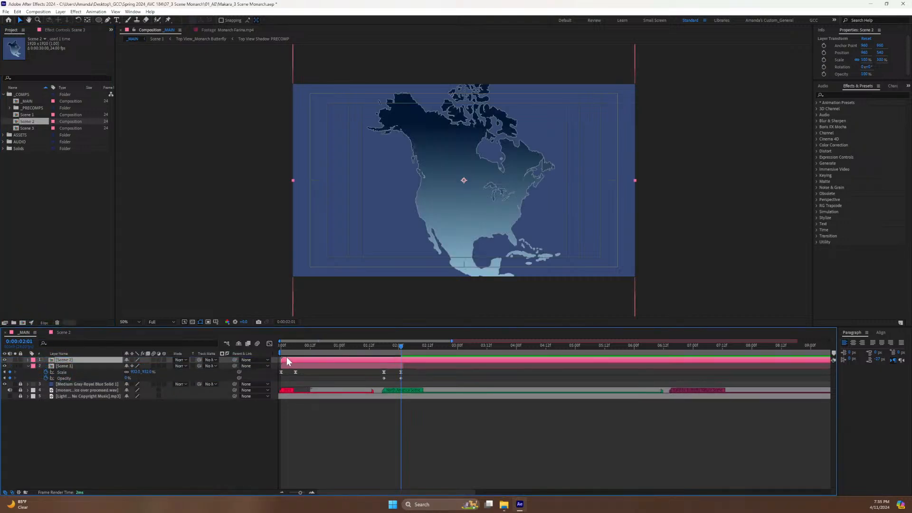
drag(286, 359, 389, 369)
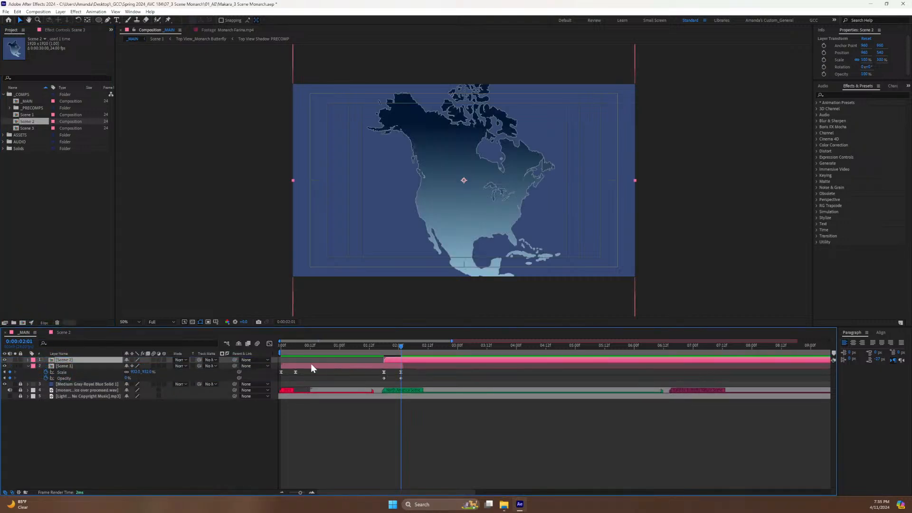
Label the Scene 2 layer orange and move it below Scene 1, with the _MAIN playhead at 0:00:01:18.
click(33, 360)
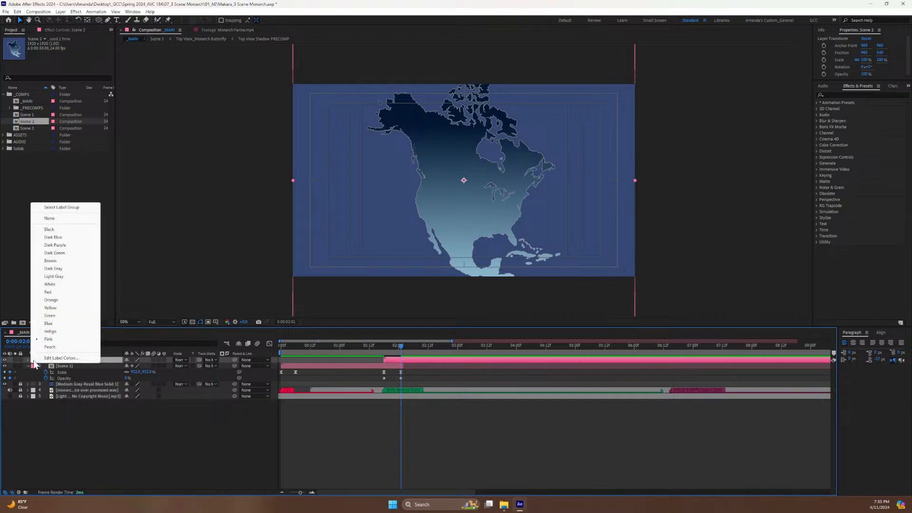
click(51, 300)
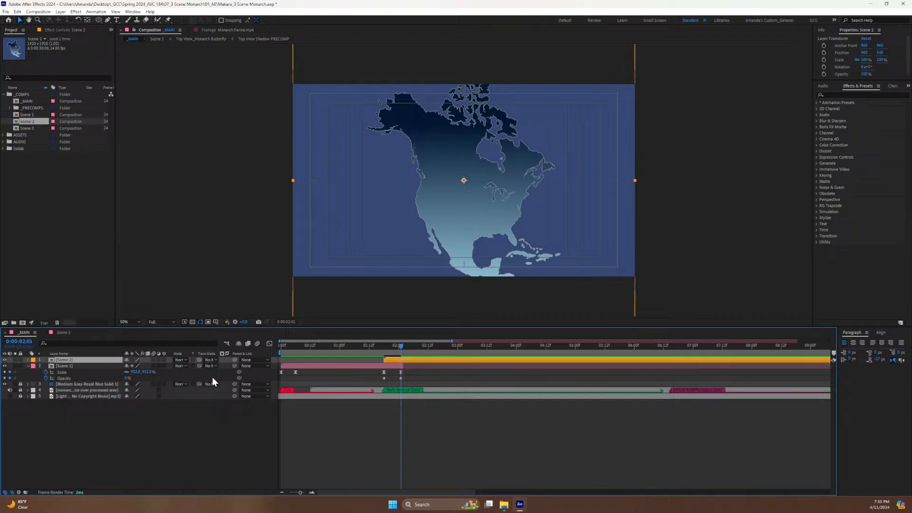
drag(72, 360, 61, 374)
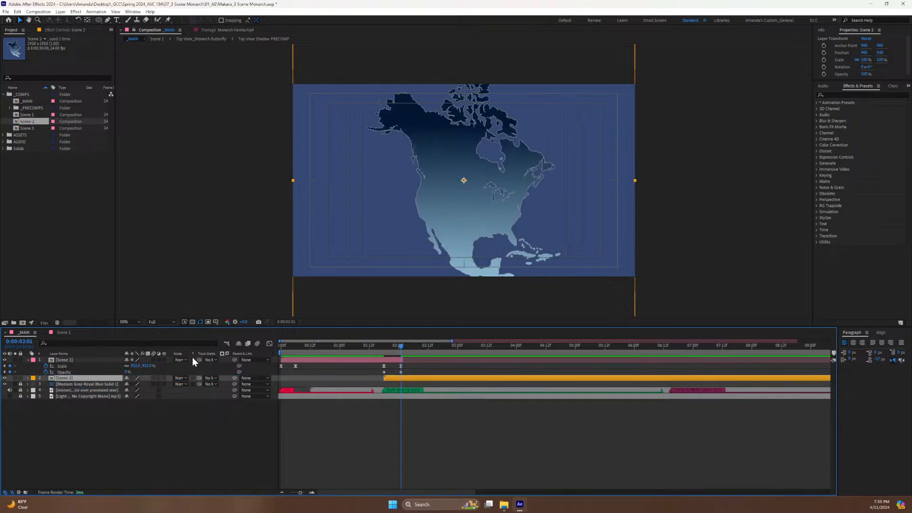
mouse_move(393, 345)
mouse_down()
mouse_move(382, 351)
mouse_move(404, 347)
mouse_move(384, 360)
mouse_up()
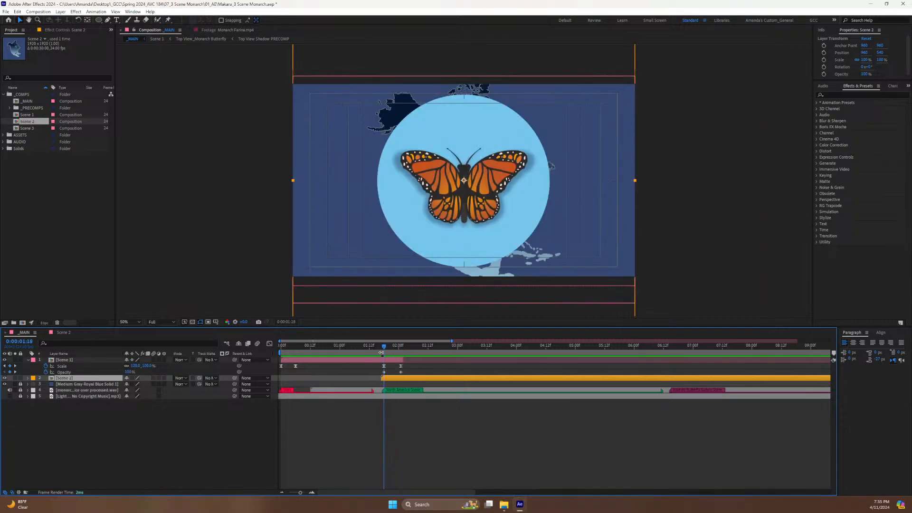
drag(382, 348, 380, 349)
In Scene 2, scale the North America map layer up to 161% and save the project.
click(58, 332)
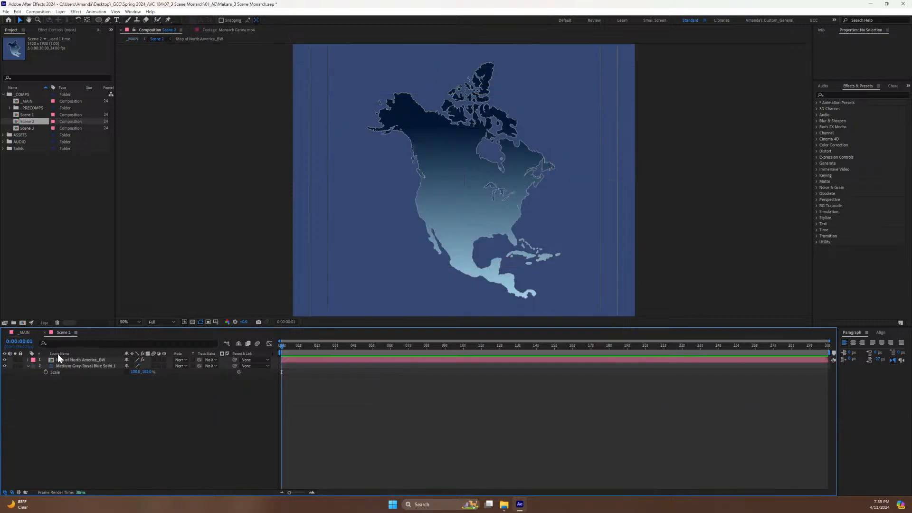
click(79, 360)
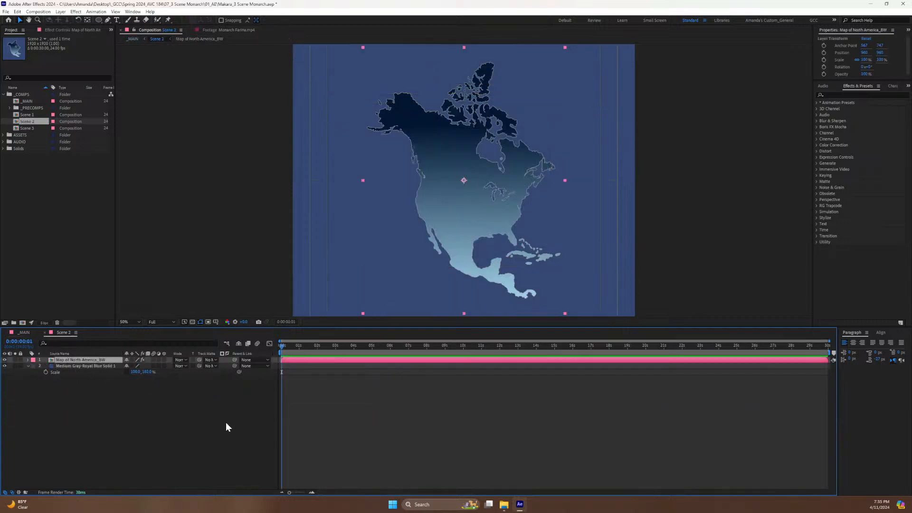
key(s)
mouse_move(146, 365)
mouse_down()
mouse_move(180, 365)
mouse_move(164, 361)
mouse_up()
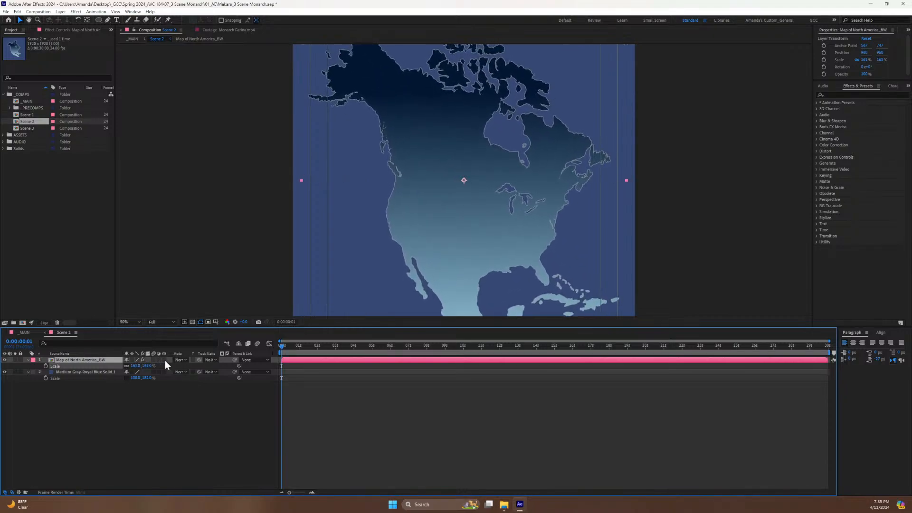
key(space)
drag(461, 177, 424, 132)
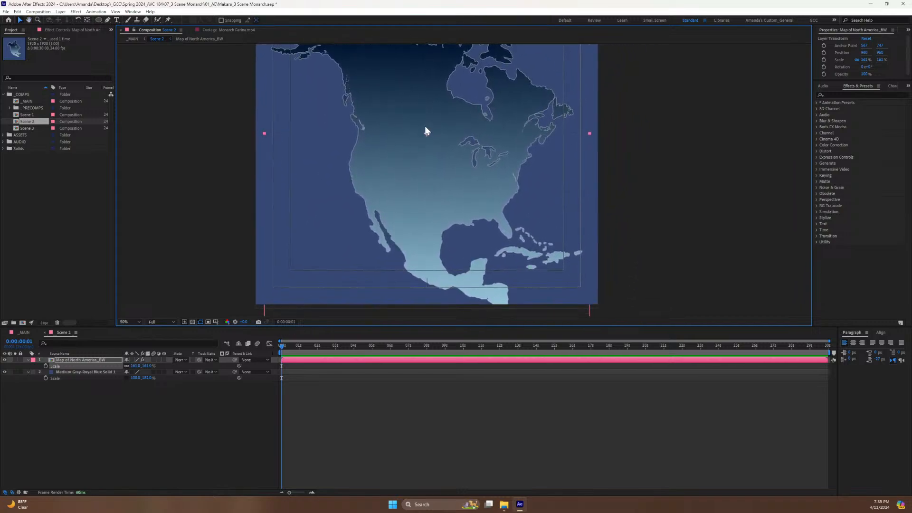
key(ctrl+s)
In _MAIN, try resizing the Scene 2 layer and set its scale back to 100%.
click(26, 332)
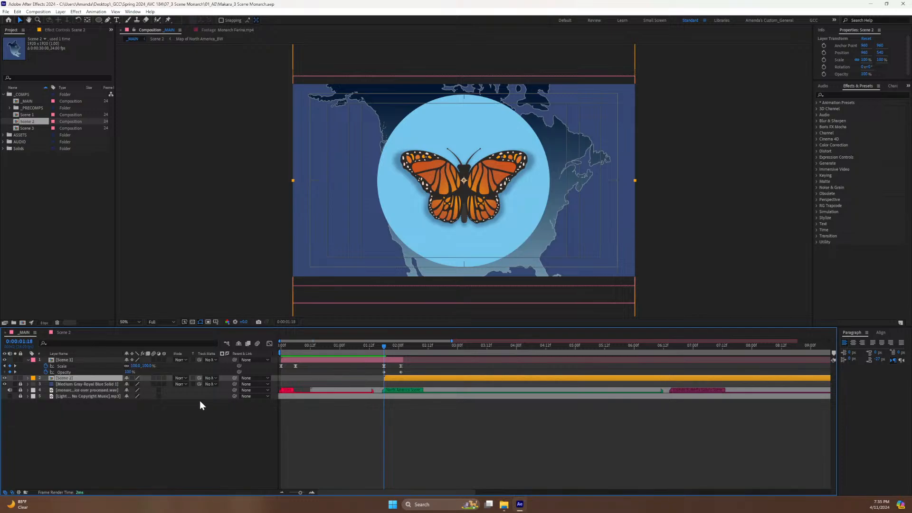
key(s)
mouse_move(134, 384)
mouse_down()
mouse_move(161, 383)
mouse_move(126, 389)
mouse_move(142, 391)
mouse_up()
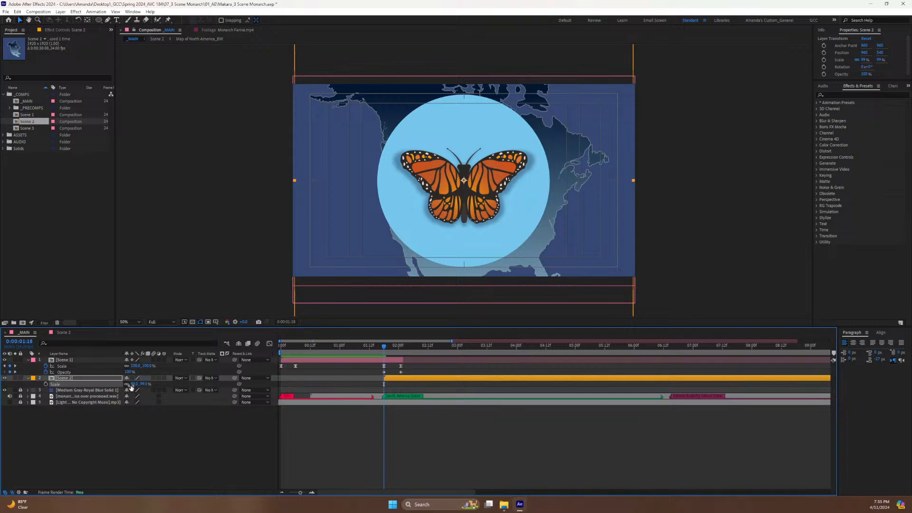
click(133, 385)
text(100)
key(Return)
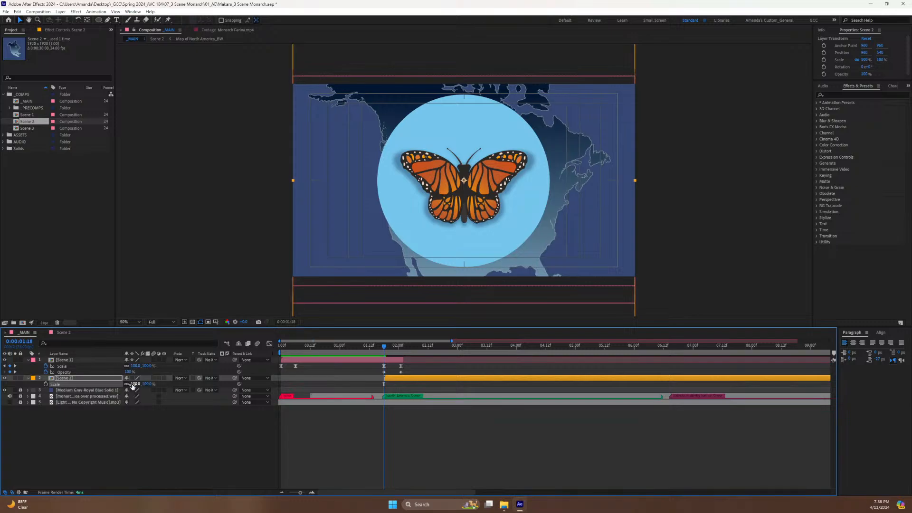
Return the Scene 2 playhead to the start and review the butterfly flight paths in the reference footage near 0:00:02:22.
click(65, 335)
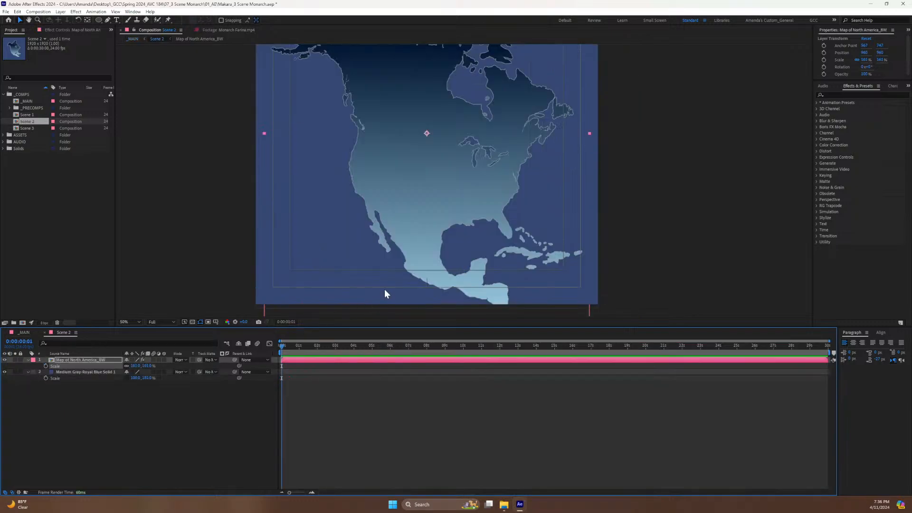
drag(293, 350, 264, 359)
click(210, 30)
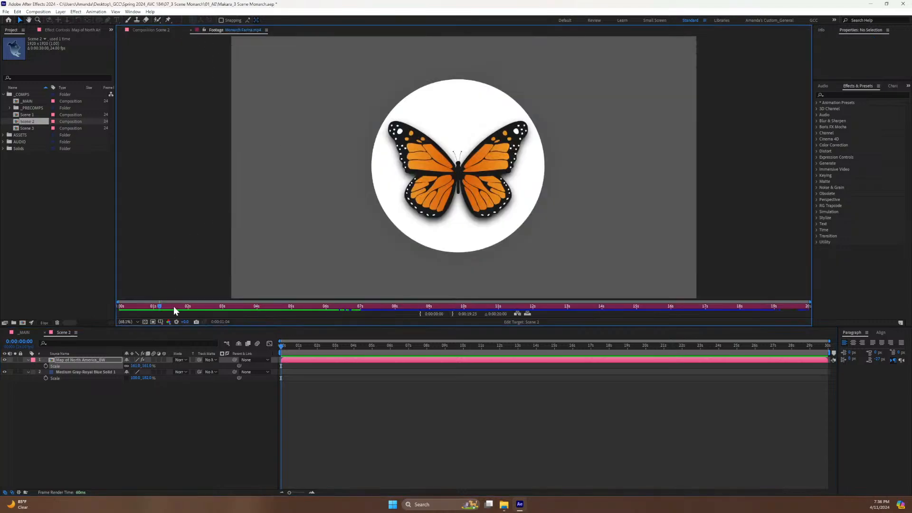
drag(173, 306, 220, 306)
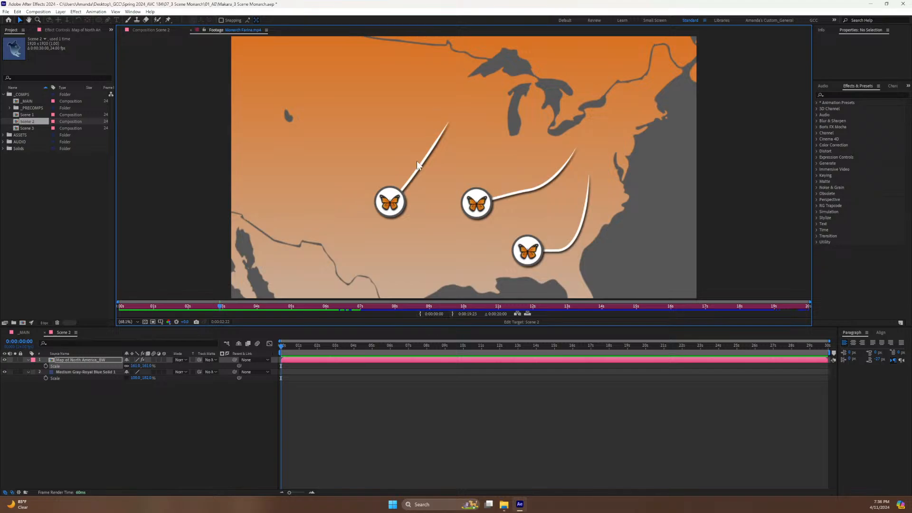
click(150, 30)
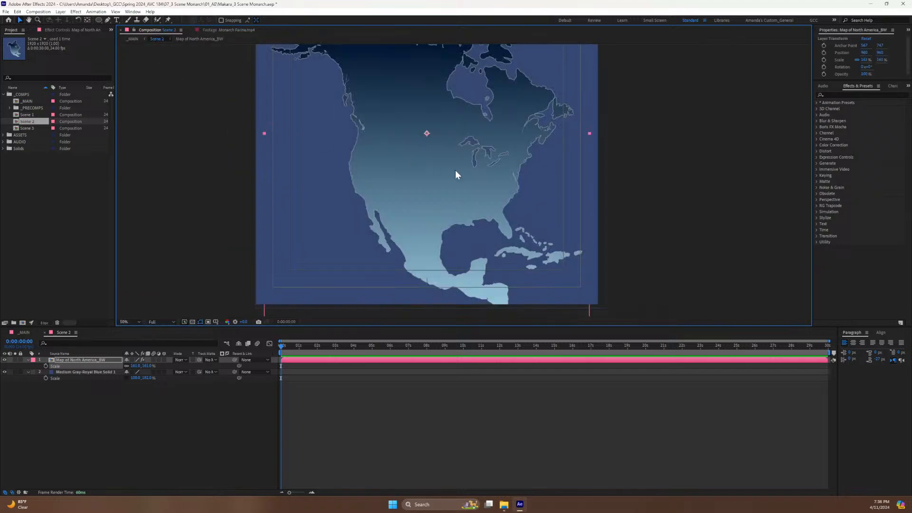
With no layer selected, draw an open S-curved Pen path as a new shape from the map's northern plains down to southern Mexico.
click(109, 20)
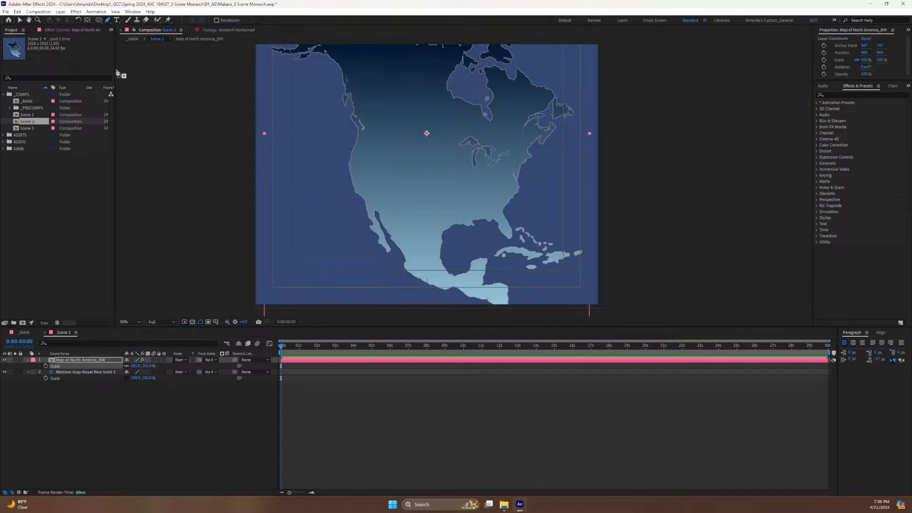
click(152, 444)
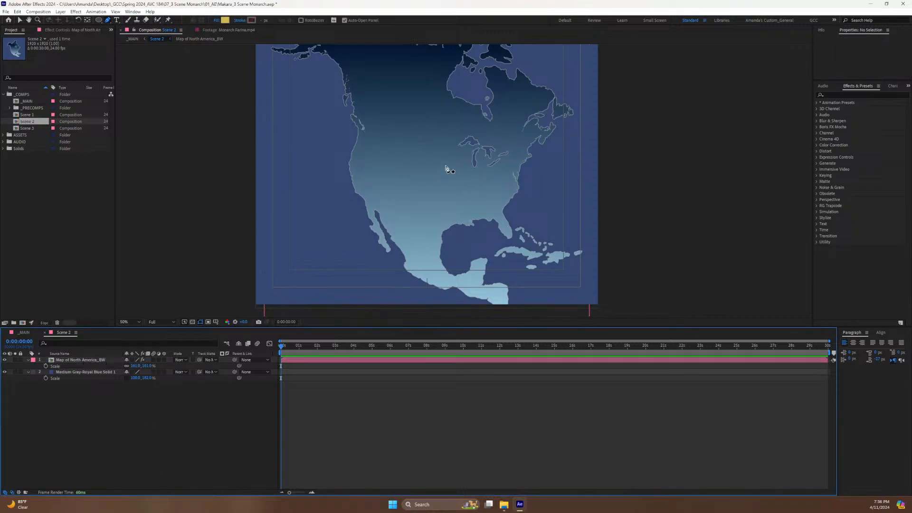
click(414, 142)
click(422, 177)
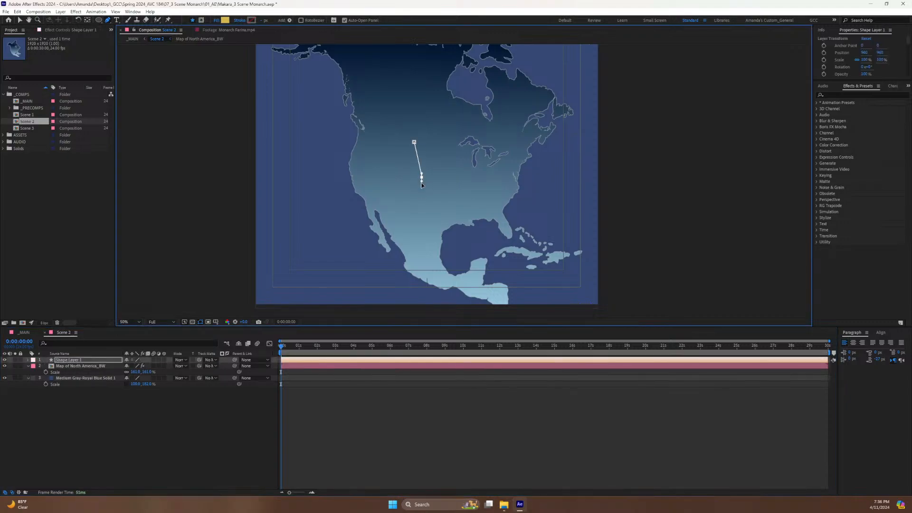
click(420, 190)
click(410, 204)
click(404, 217)
drag(413, 244, 418, 174)
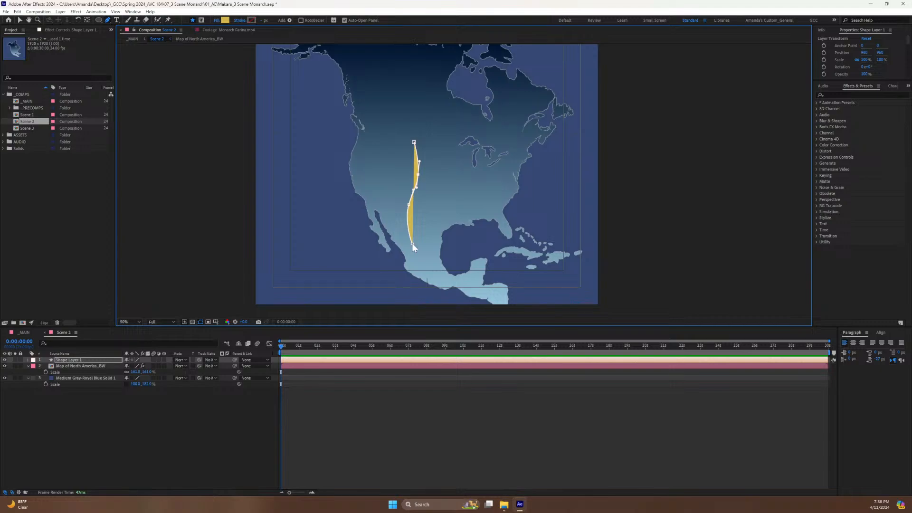
click(434, 275)
key(ctrl+z)
click(412, 244)
click(438, 281)
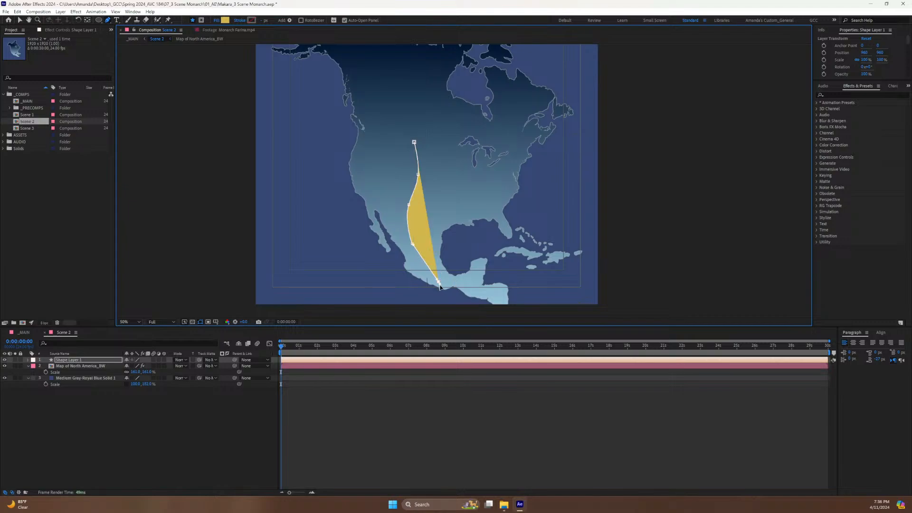
click(438, 291)
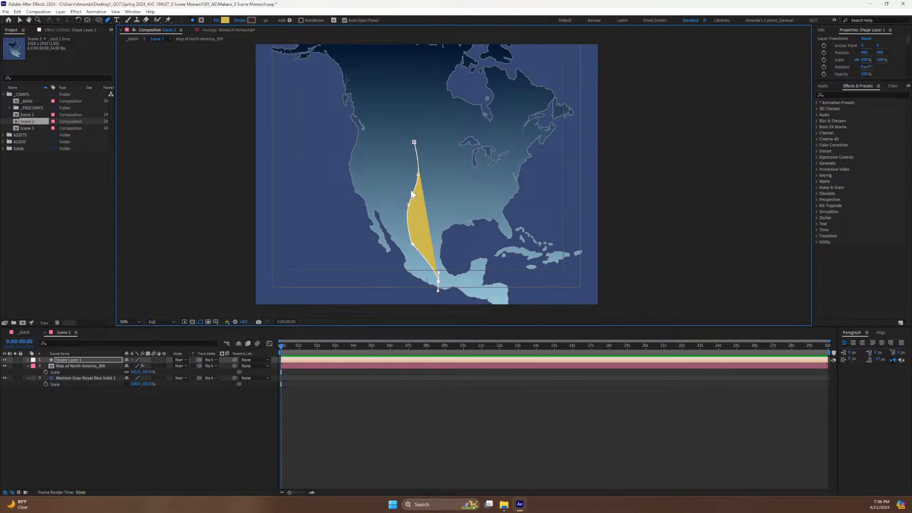
Set the new flight path shape layer's fill to None.
click(58, 362)
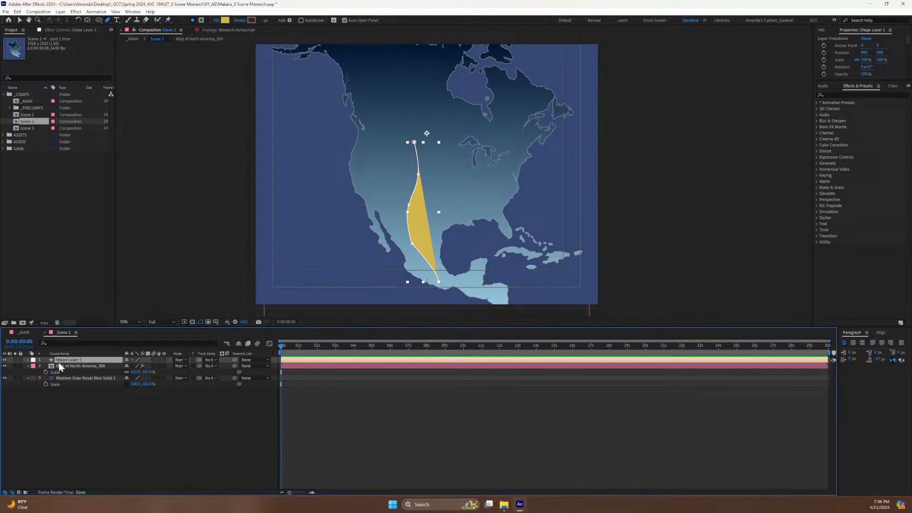
click(216, 20)
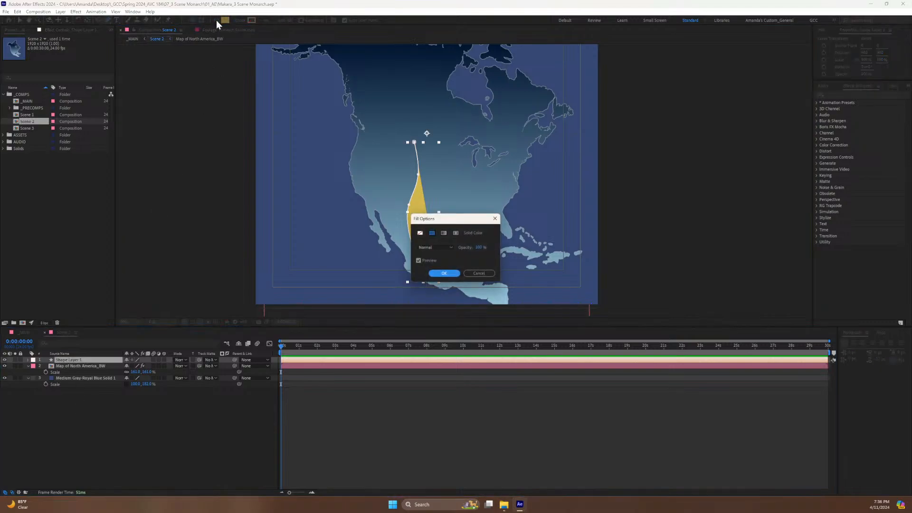
click(420, 233)
click(444, 274)
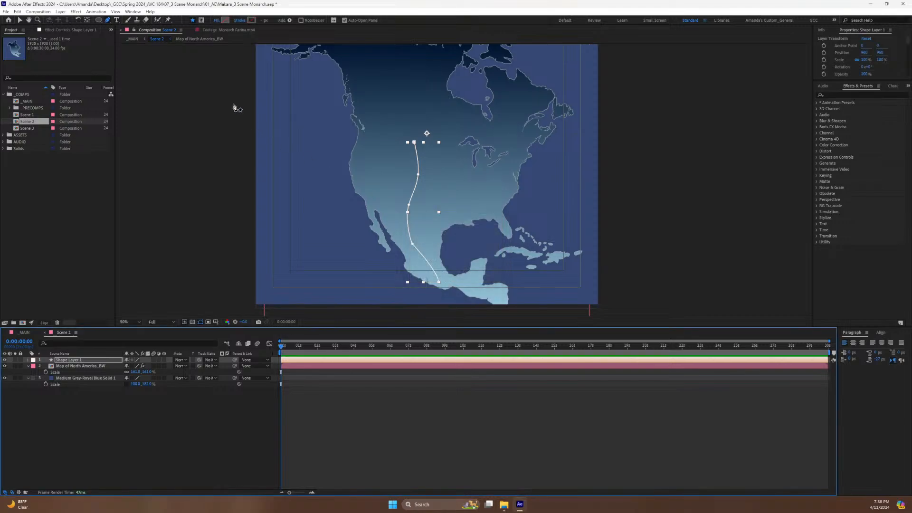
Set the new flight path's stroke color to pale pink, EFCFF1.
click(251, 20)
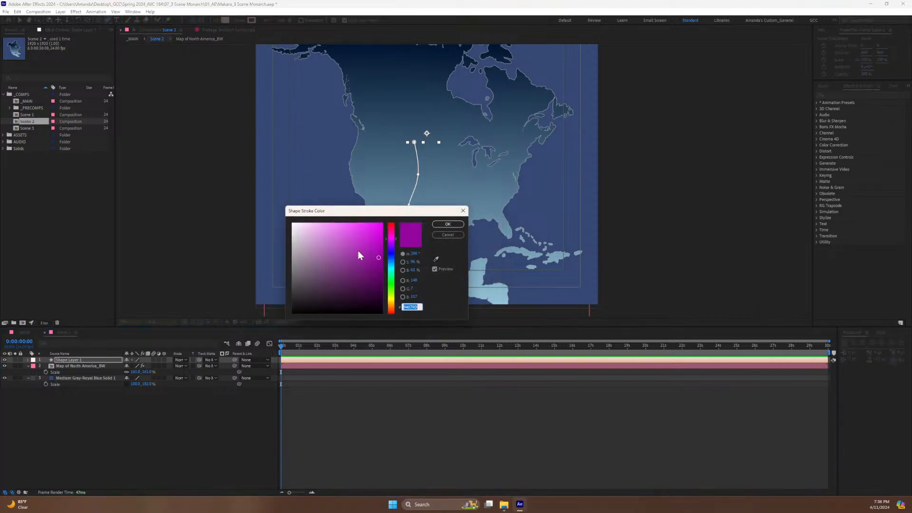
mouse_move(359, 252)
mouse_down()
mouse_move(295, 228)
mouse_move(304, 228)
mouse_up()
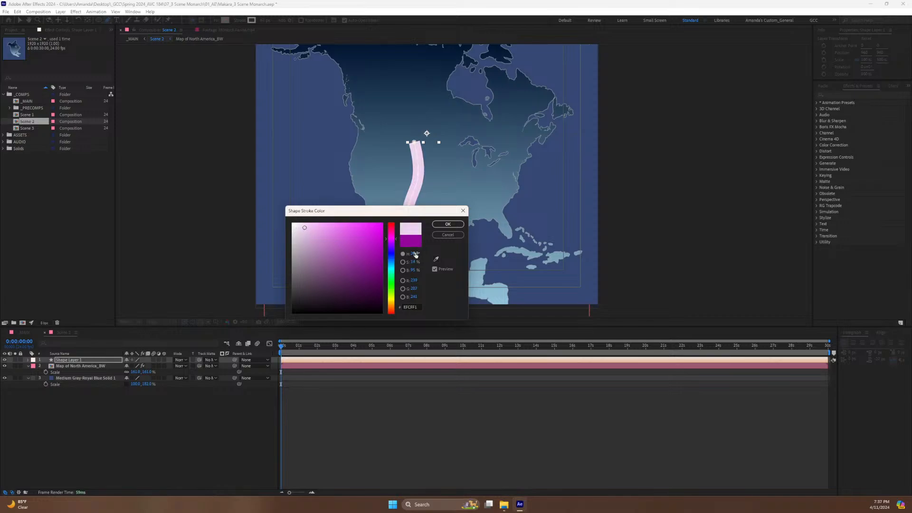
click(444, 225)
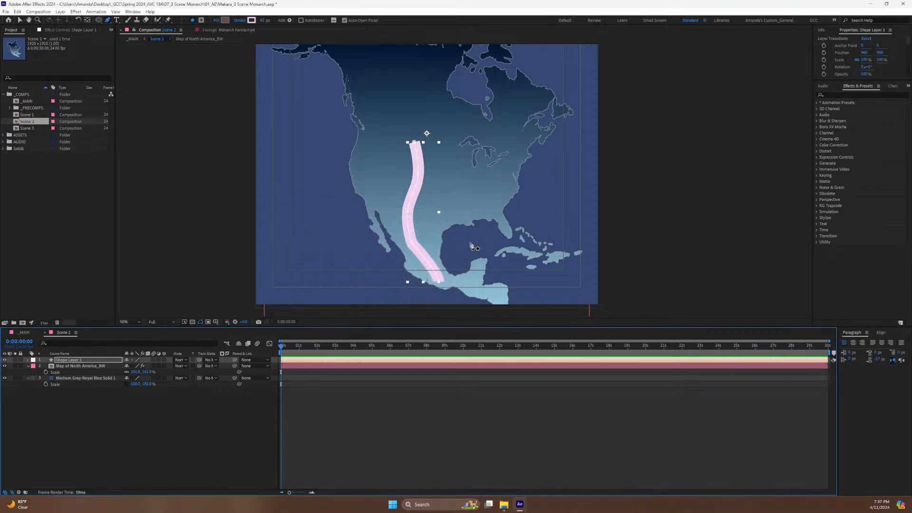
Change the flight path shape layer's label color to Blue.
click(413, 245)
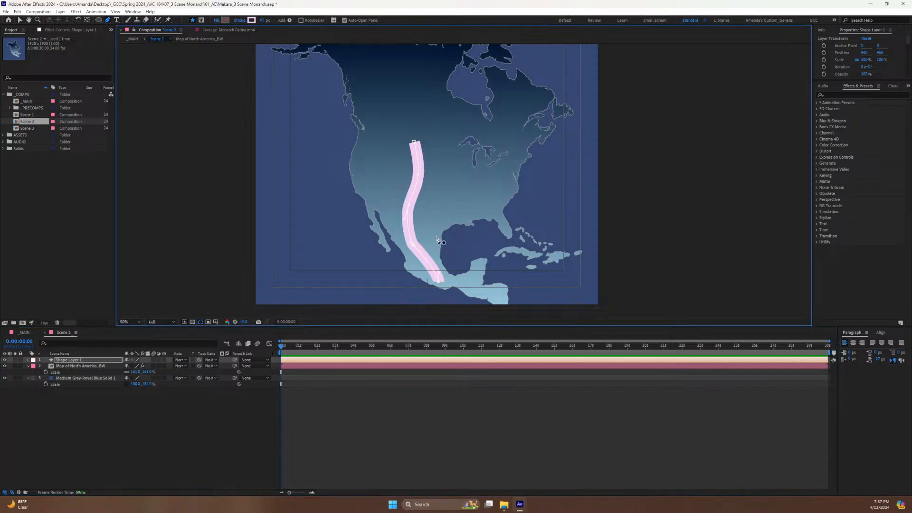
scroll(437, 239, up, 2)
key(space)
drag(371, 240, 392, 113)
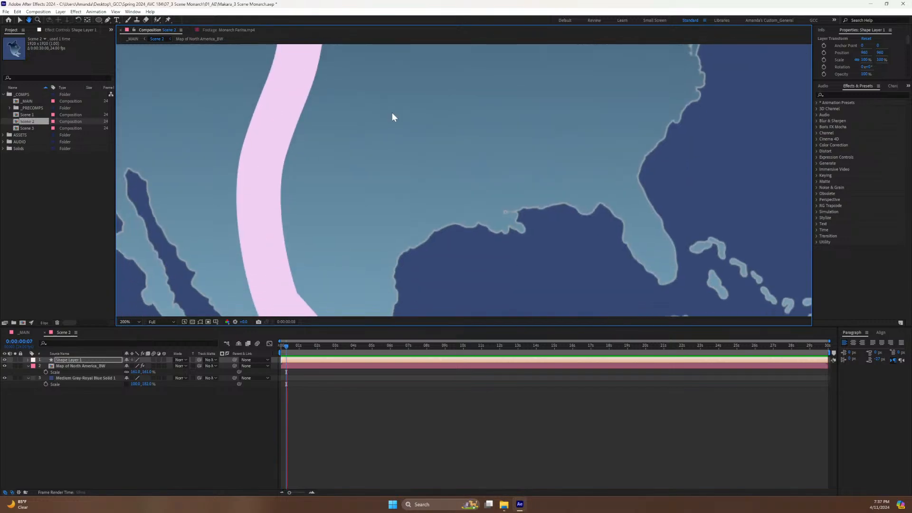
key(space)
drag(391, 159, 460, 120)
key(space)
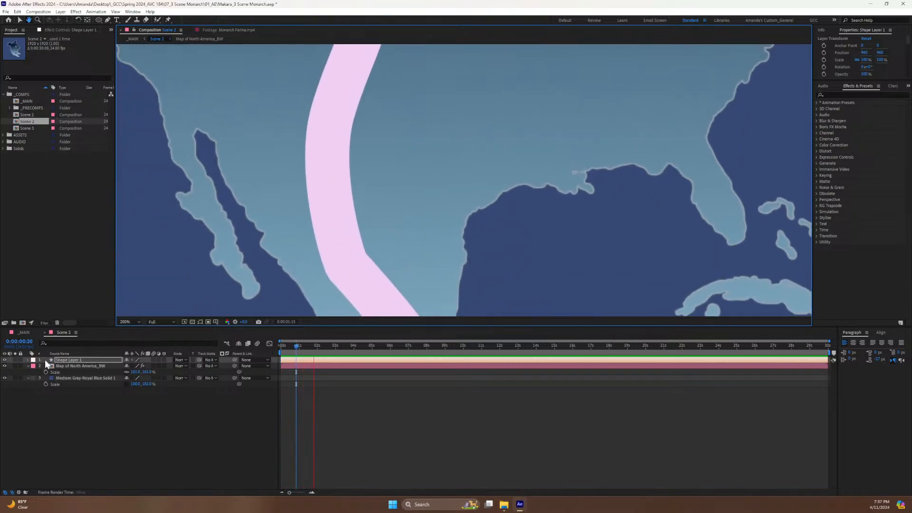
click(33, 359)
click(46, 324)
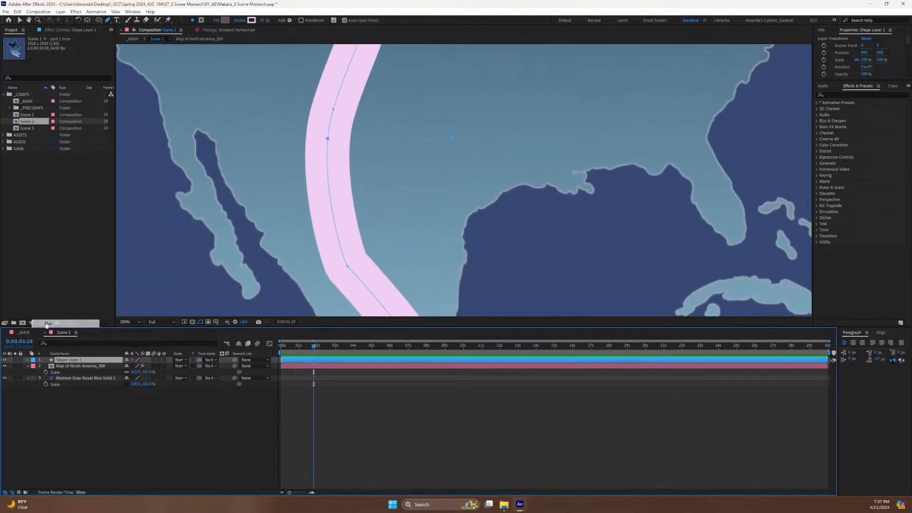
Smooth the flight path's lower vertex over northern Mexico by extending its curve handles along the path.
click(345, 265)
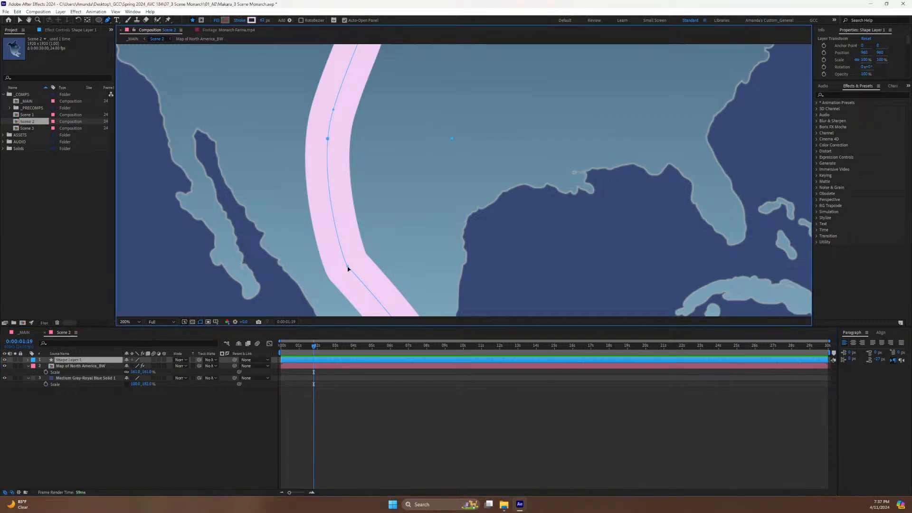
click(348, 269)
mouse_move(351, 274)
mouse_down()
mouse_move(358, 292)
mouse_move(338, 227)
mouse_up()
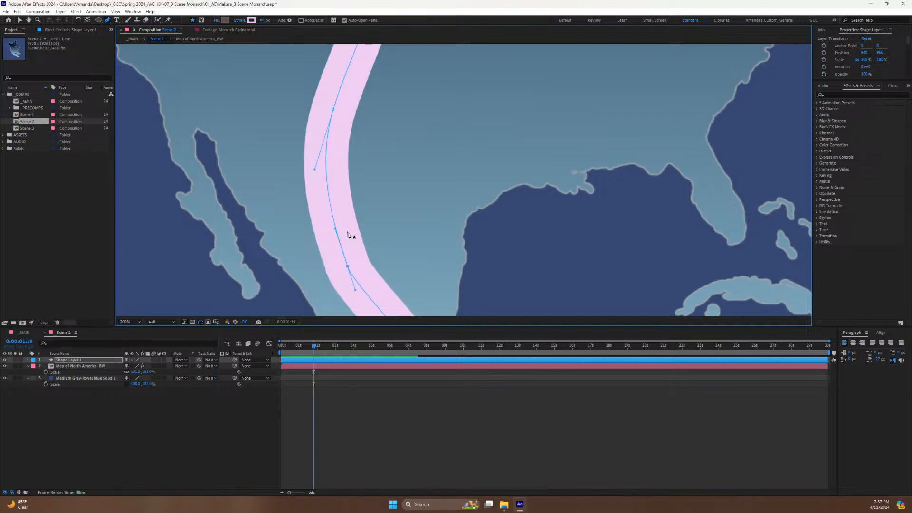
key(space)
drag(399, 220, 353, 275)
key(comma)
key(comma)
key(comma)
key(comma)
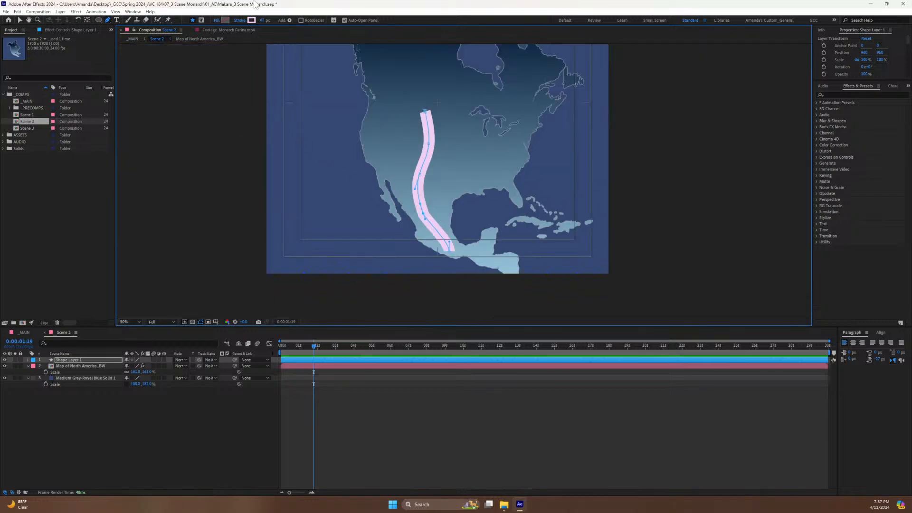
Rename the flight path shape layer as Path 1.
drag(262, 22, 126, 327)
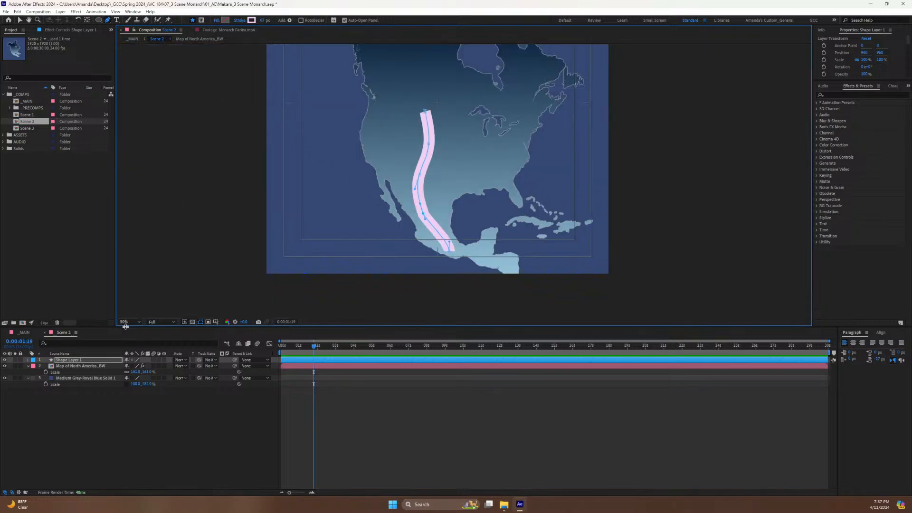
click(89, 360)
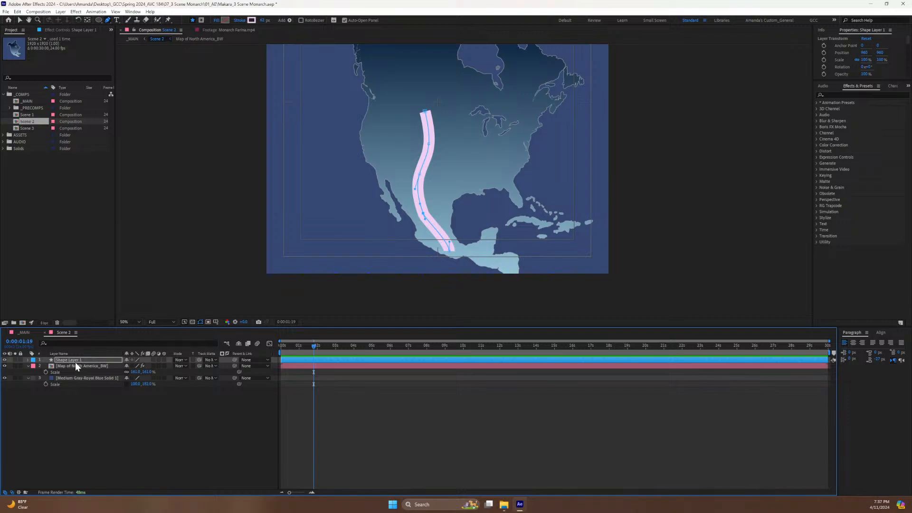
click(73, 361)
text(P)
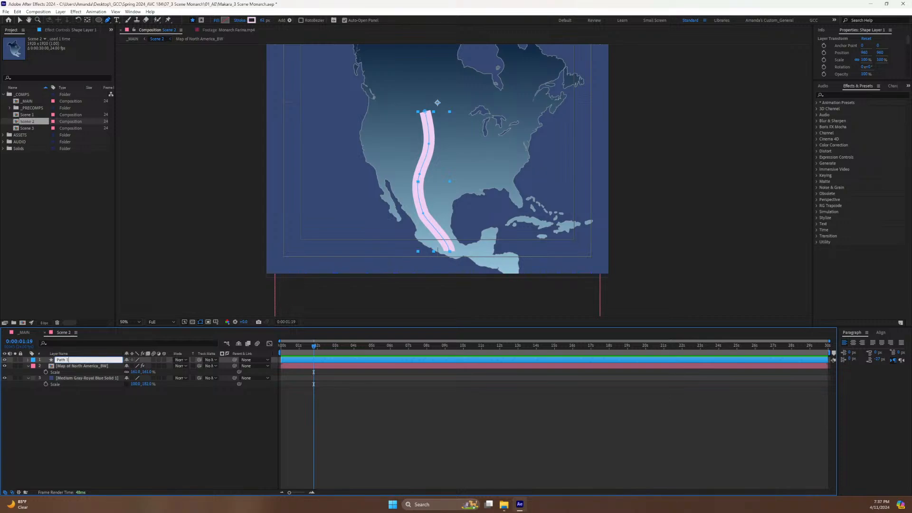
text(ath 1)
click(98, 450)
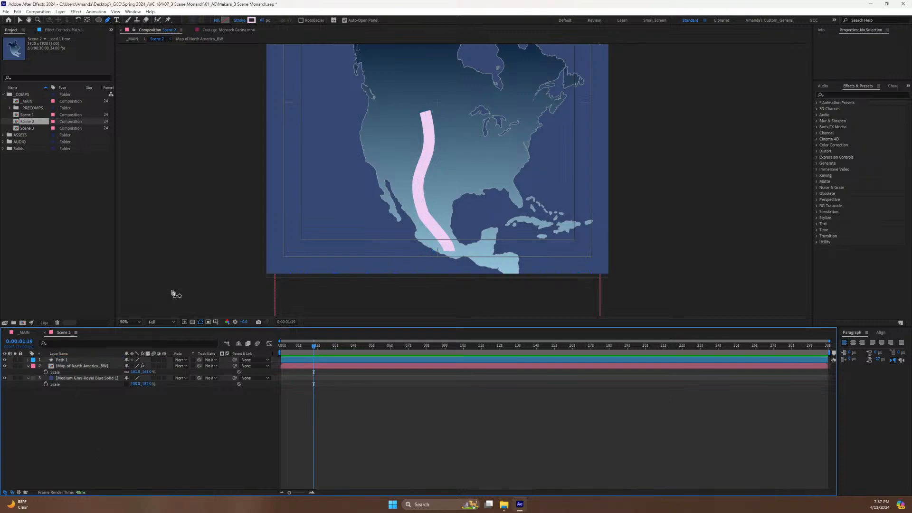
Set the stroke width of Path 1 to 15 px.
click(60, 359)
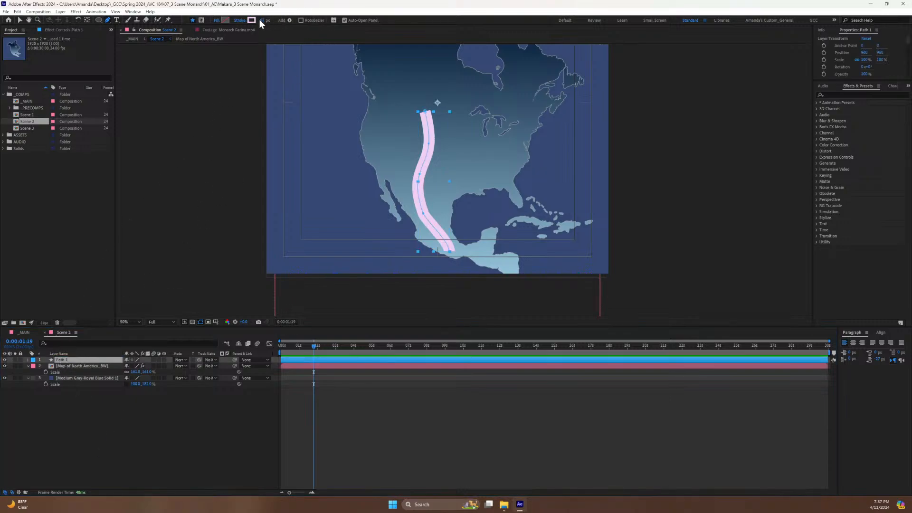
mouse_move(261, 19)
mouse_down()
mouse_move(248, 24)
mouse_move(258, 21)
mouse_up()
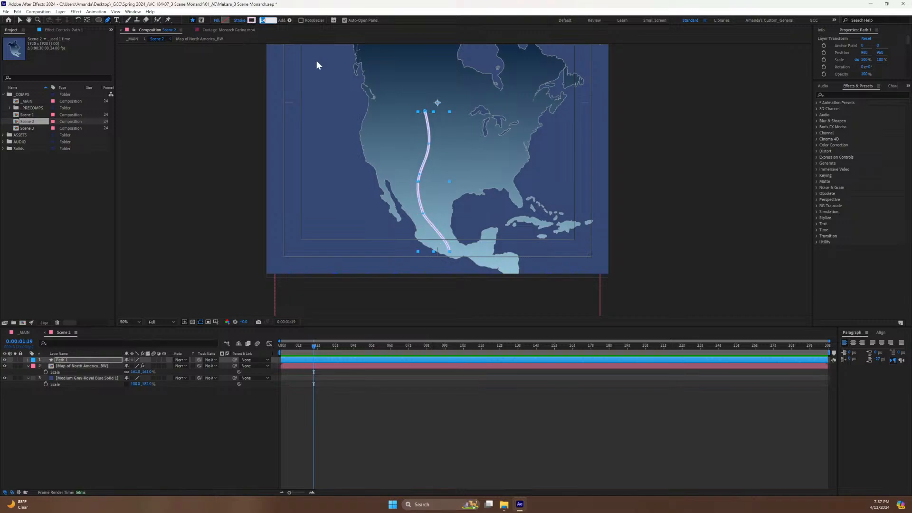
text(15)
key(Return)
Center the anchor point of the Path 1 layer on its shape.
click(87, 20)
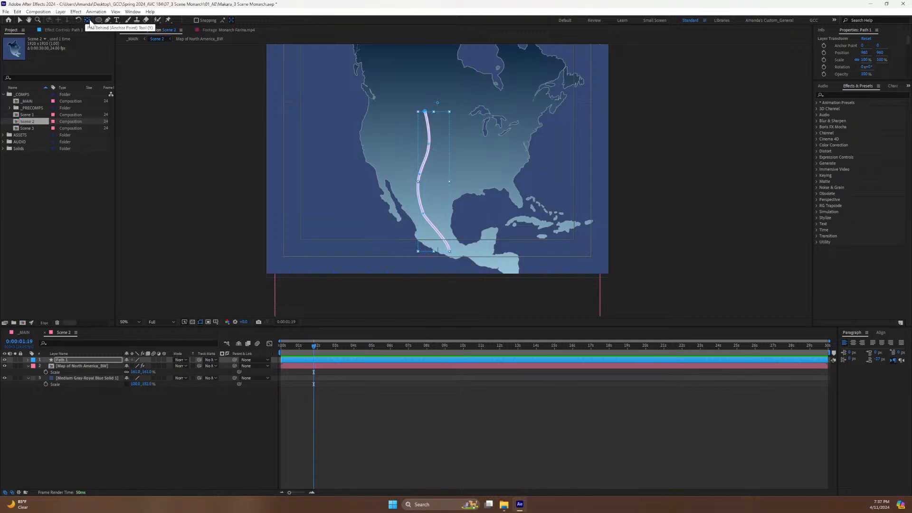
click(79, 380)
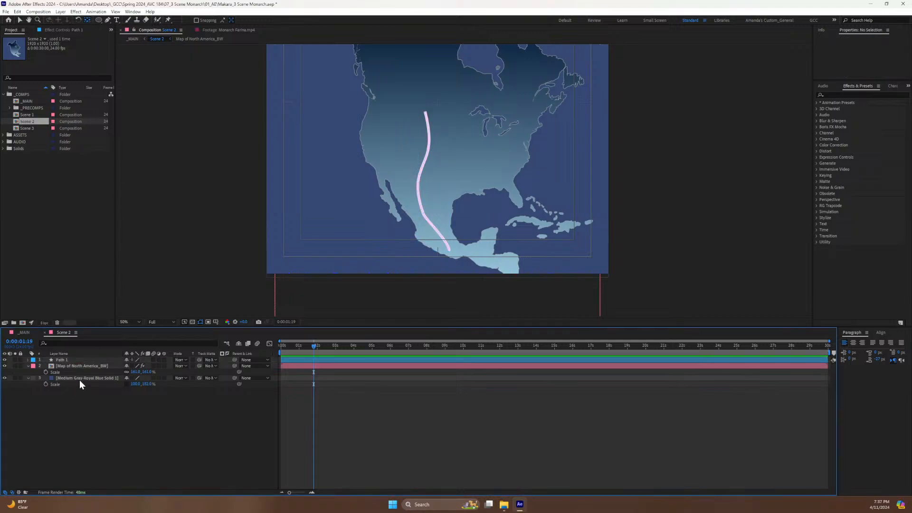
click(59, 366)
click(63, 360)
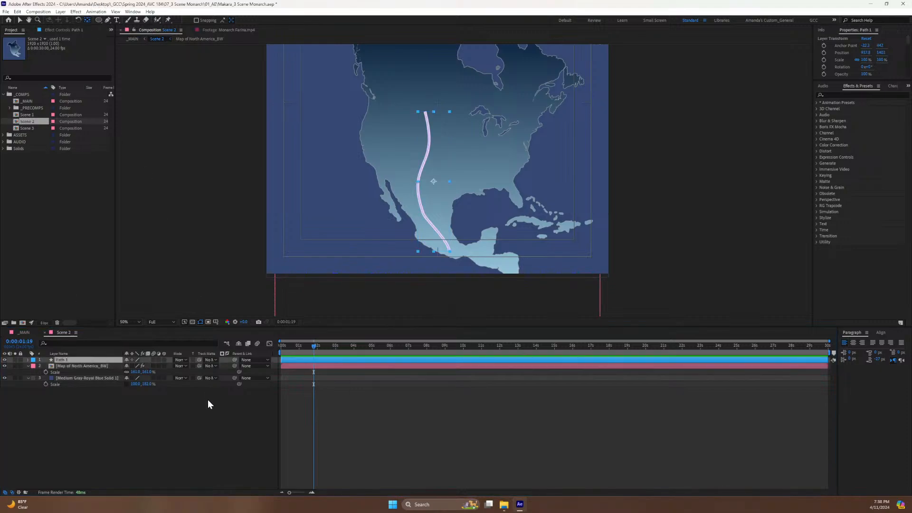
With no layer selected, start a second Pen path as a new shape just southwest of the Great Lakes.
click(214, 449)
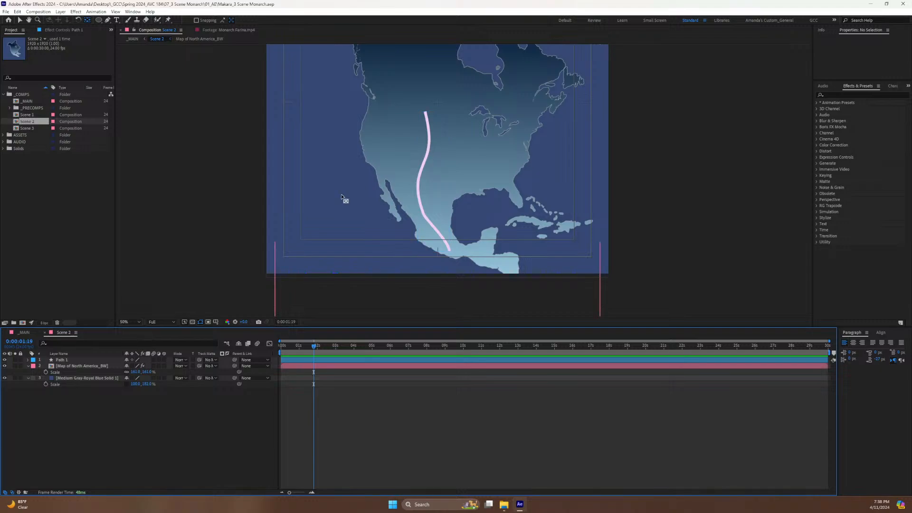
click(108, 20)
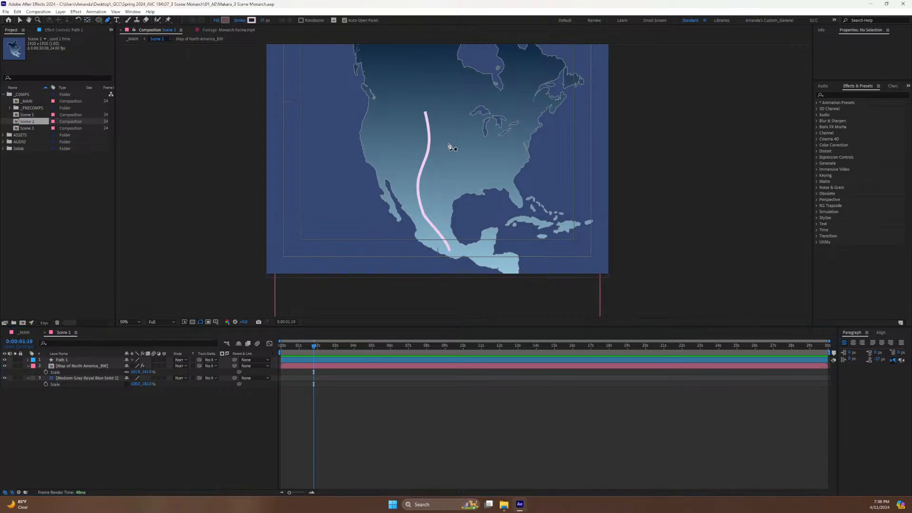
click(463, 138)
drag(448, 173, 448, 213)
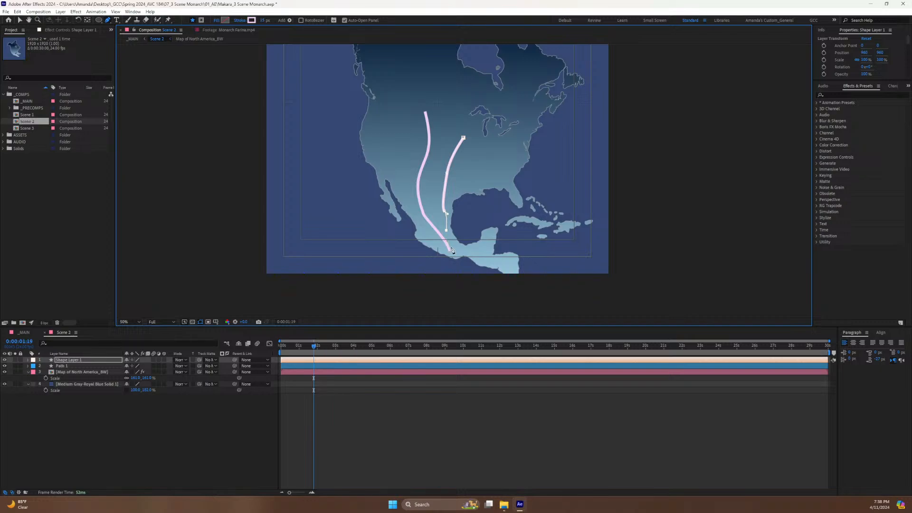
click(446, 227)
key(ctrl+z)
key(ctrl+z)
key(ctrl+z)
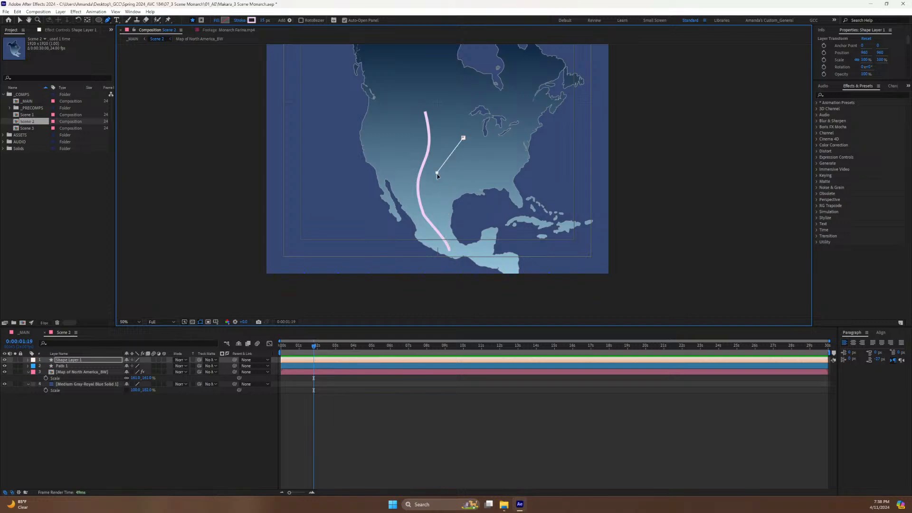
Continue the second flight path southwest over Texas and down to southern Mexico, ending beside the end of Path 1.
click(437, 173)
click(435, 194)
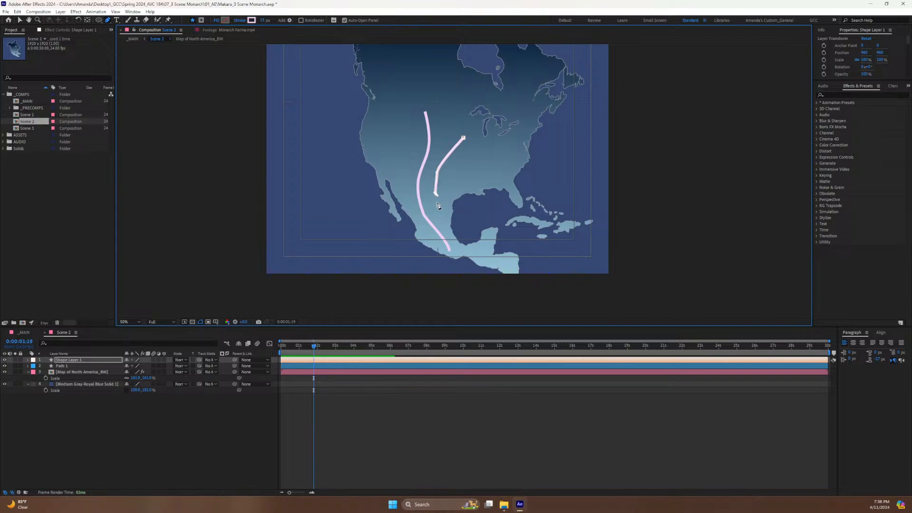
click(442, 224)
click(451, 247)
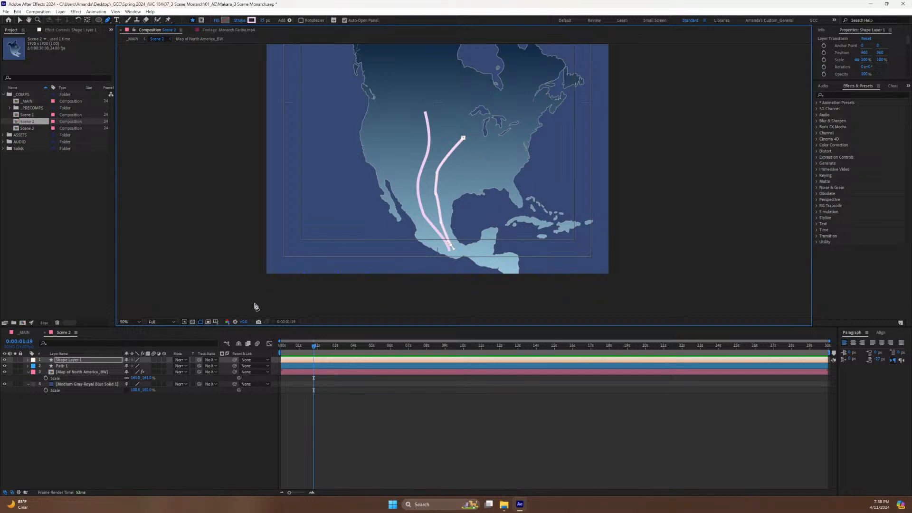
With no layer selected, draw a third curved Pen path from southeast of the Great Lakes to Mexico's northeastern coast.
click(132, 412)
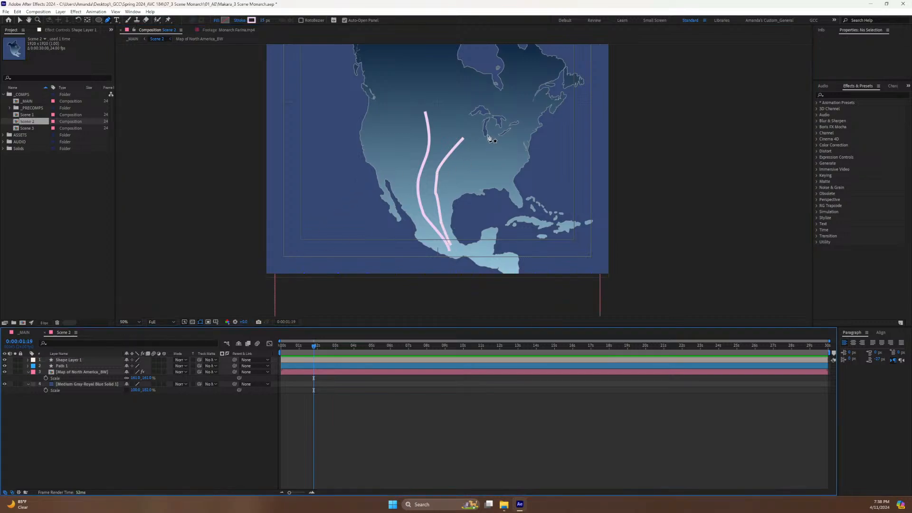
click(510, 140)
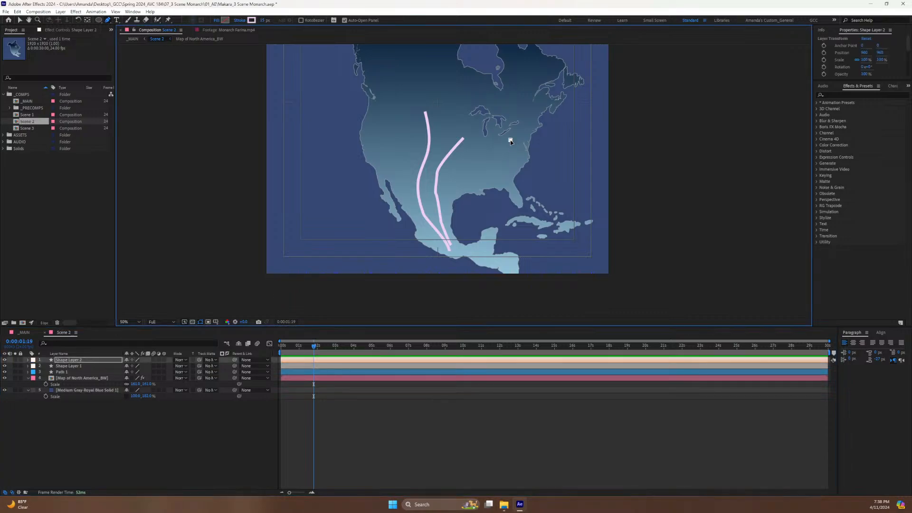
click(473, 170)
drag(472, 170, 451, 192)
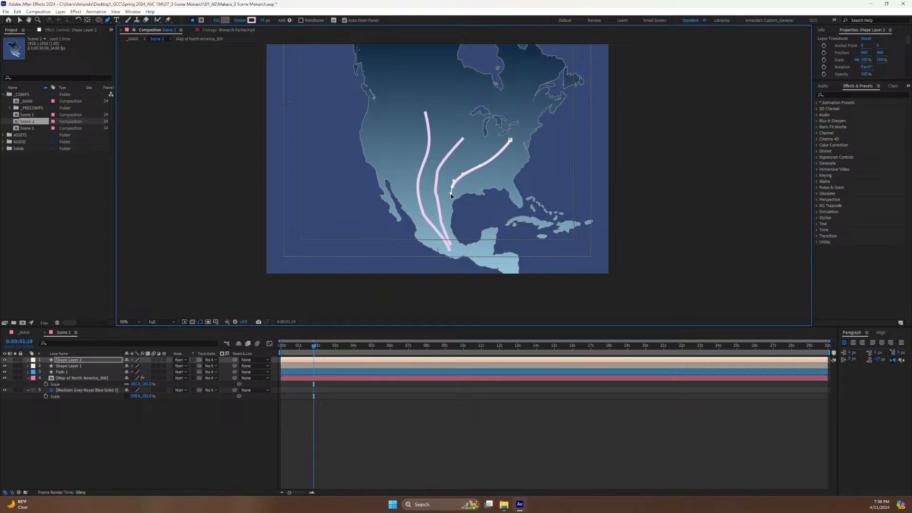
click(448, 221)
scroll(469, 172, up, 2)
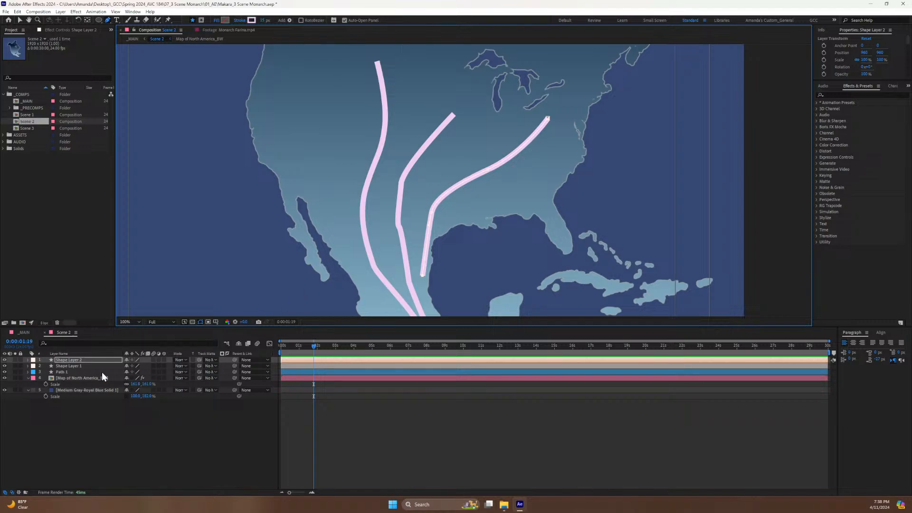
Rename the second flight path layer as Path 2 and the third as Path 3.
click(73, 365)
key(Return)
text(P)
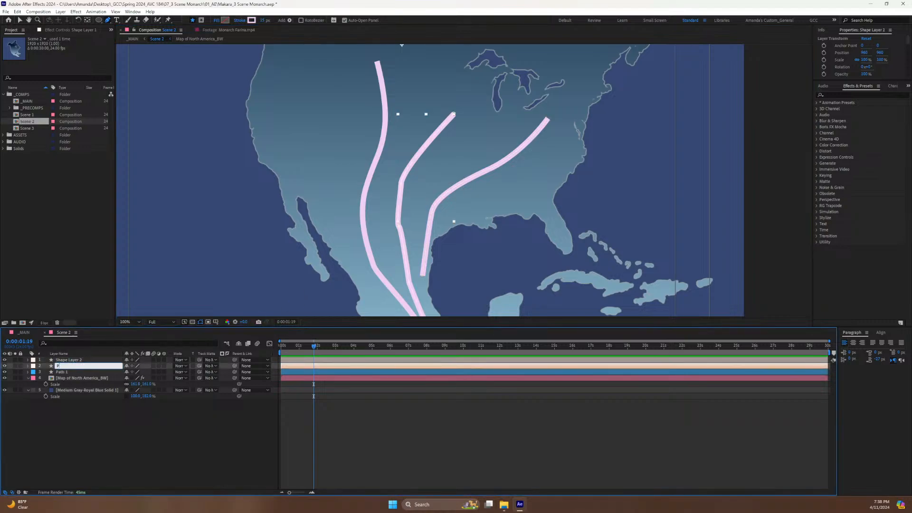
text(ath 2)
key(Return)
click(75, 361)
key(Return)
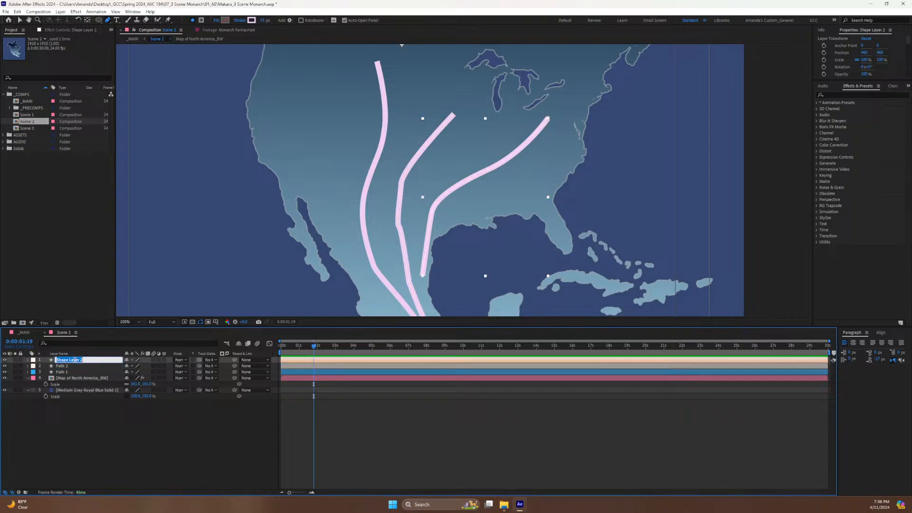
text(Path 3)
click(87, 419)
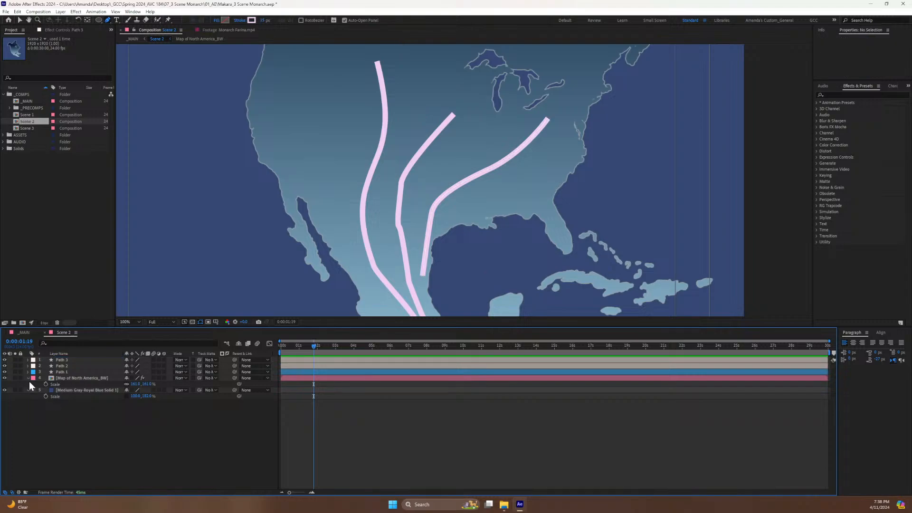
Set the label color of Path 2 to Yellow and of Path 3 to Pink.
click(33, 366)
click(50, 313)
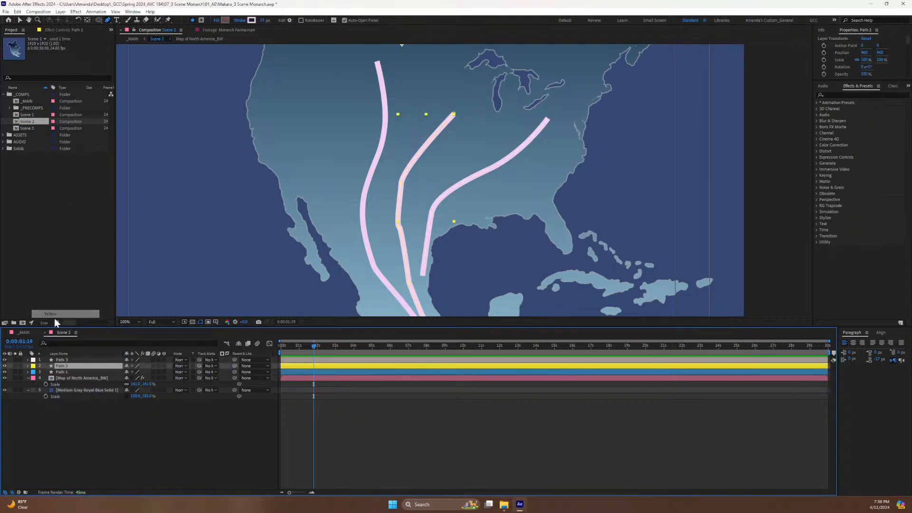
click(62, 360)
click(33, 359)
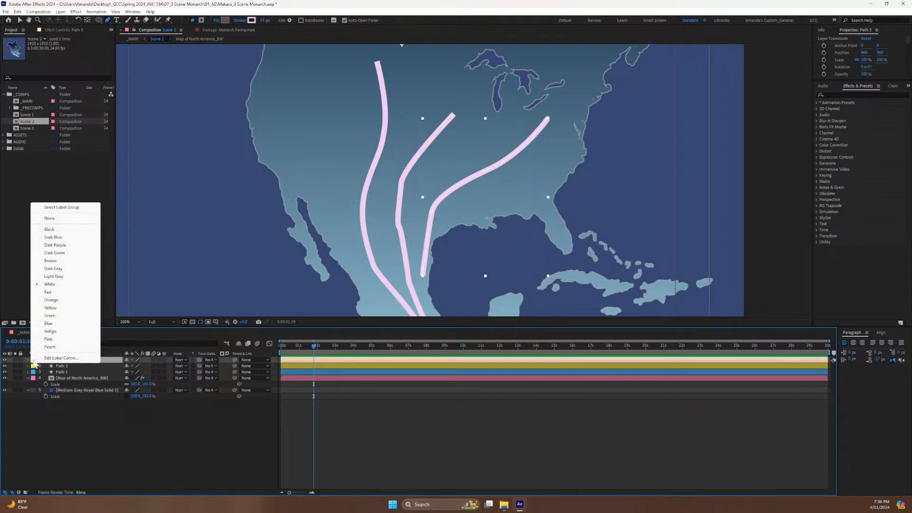
click(50, 339)
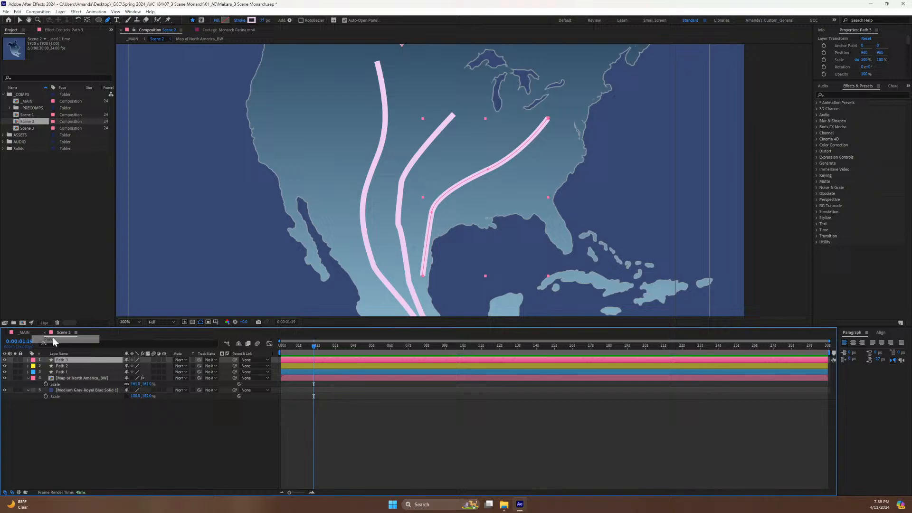
Set the label color of the Path 3 layer to Orange and deselect it.
click(34, 361)
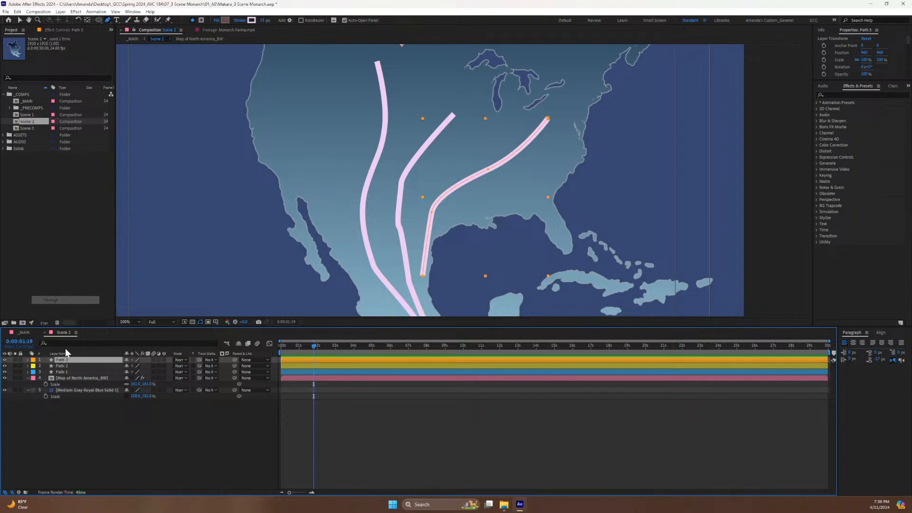
click(51, 300)
click(134, 439)
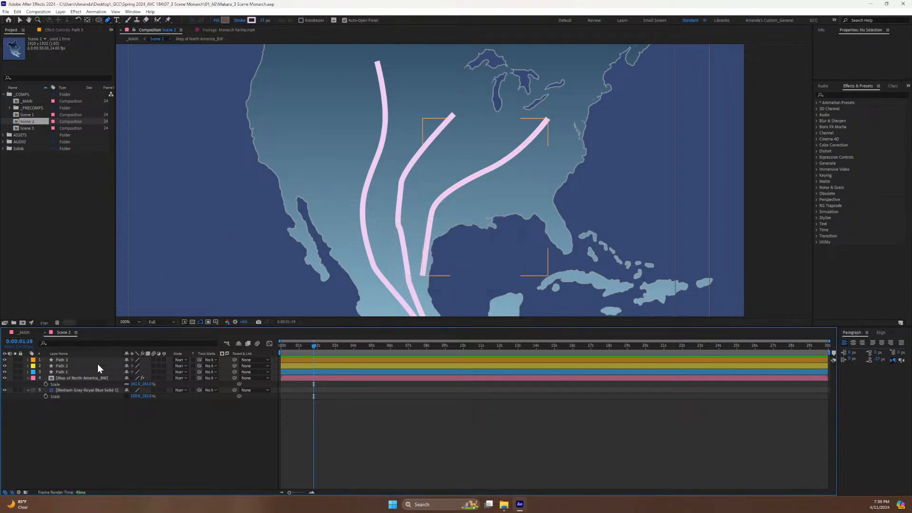
Adjust the vertices and curve handles of Path 2 over Texas and the central plains to smooth its bends.
click(60, 365)
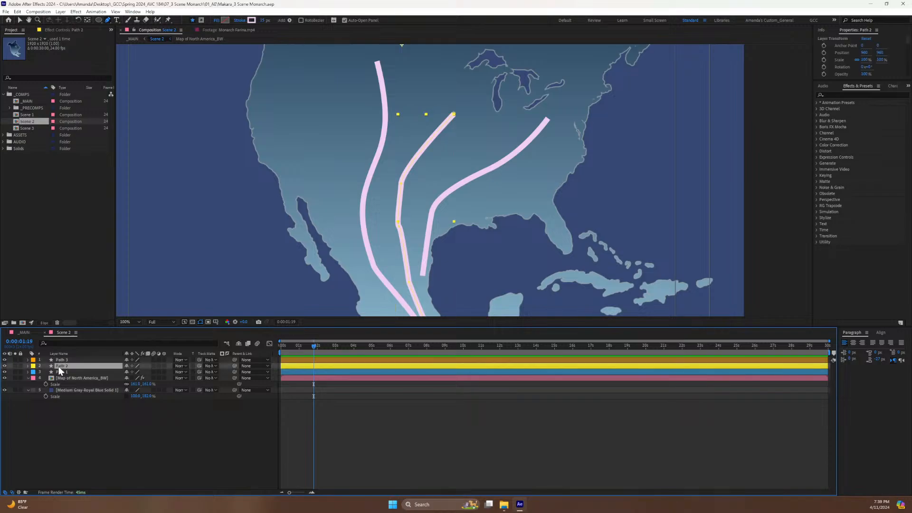
click(398, 229)
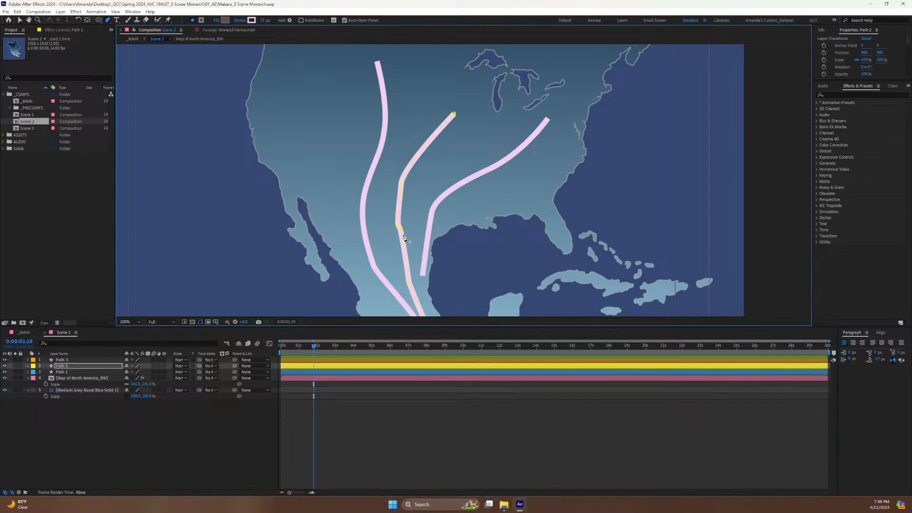
key(period)
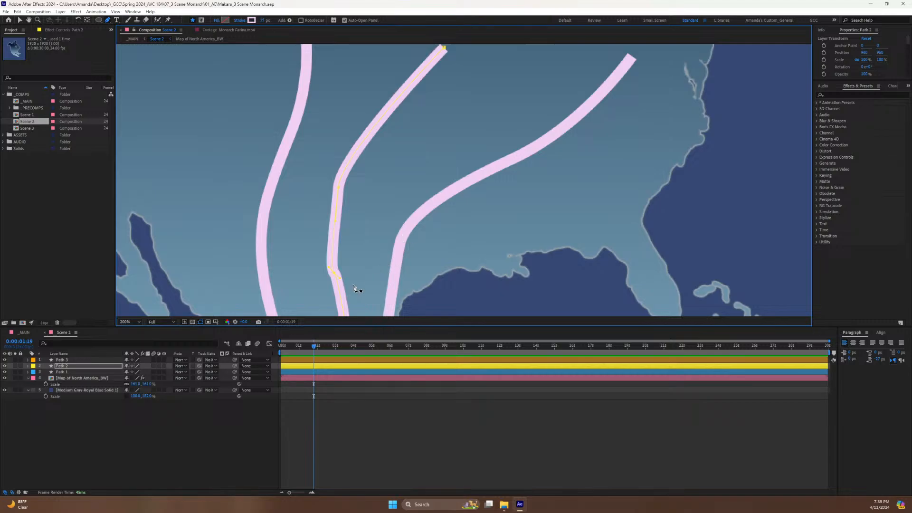
drag(340, 279, 332, 307)
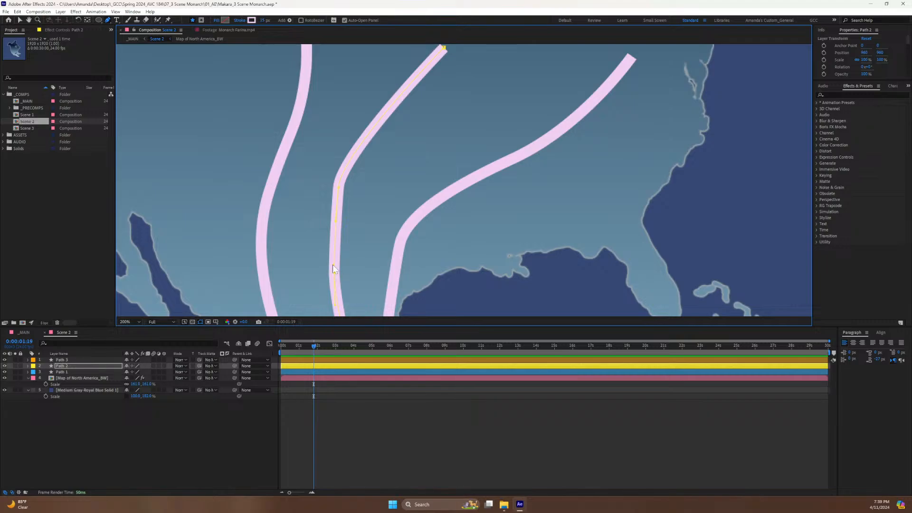
drag(333, 269, 333, 248)
drag(338, 186, 338, 175)
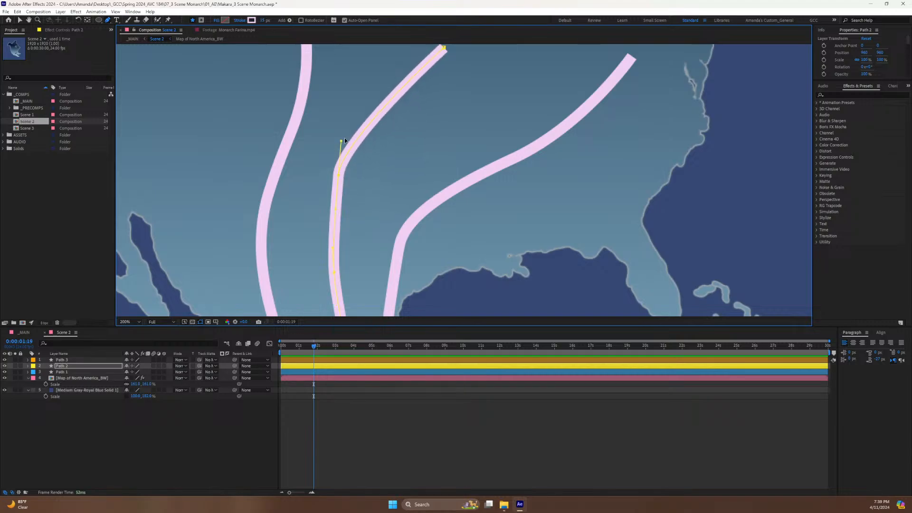
drag(343, 142, 351, 114)
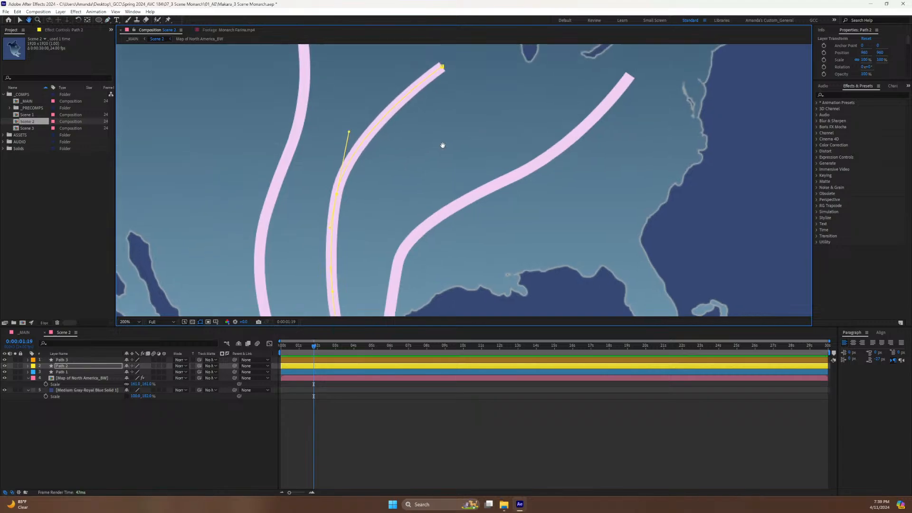
Convert Path 1's corner in northern Mexico to a smooth curve by adjusting the vertex and its handles.
mouse_move(442, 144)
mouse_down()
mouse_move(387, 238)
mouse_move(450, 18)
mouse_move(467, 5)
mouse_up()
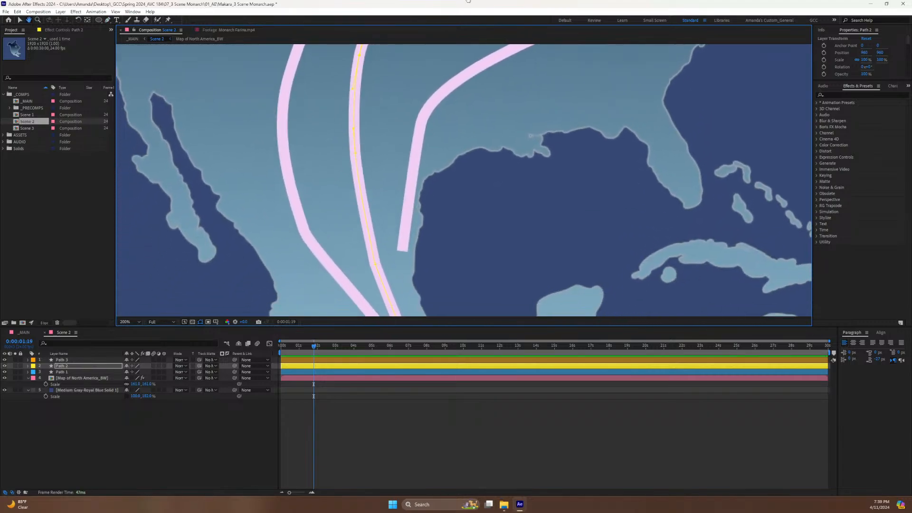
click(66, 372)
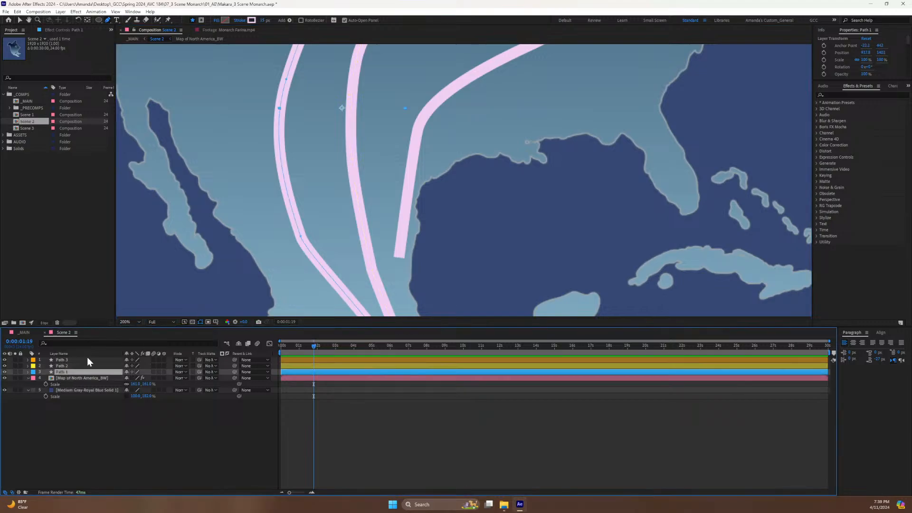
click(301, 235)
drag(307, 260, 311, 279)
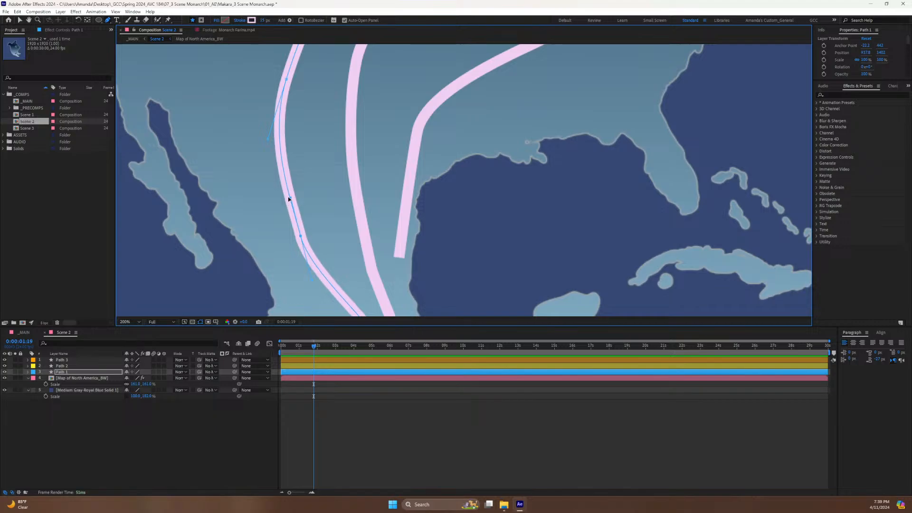
drag(291, 196, 296, 226)
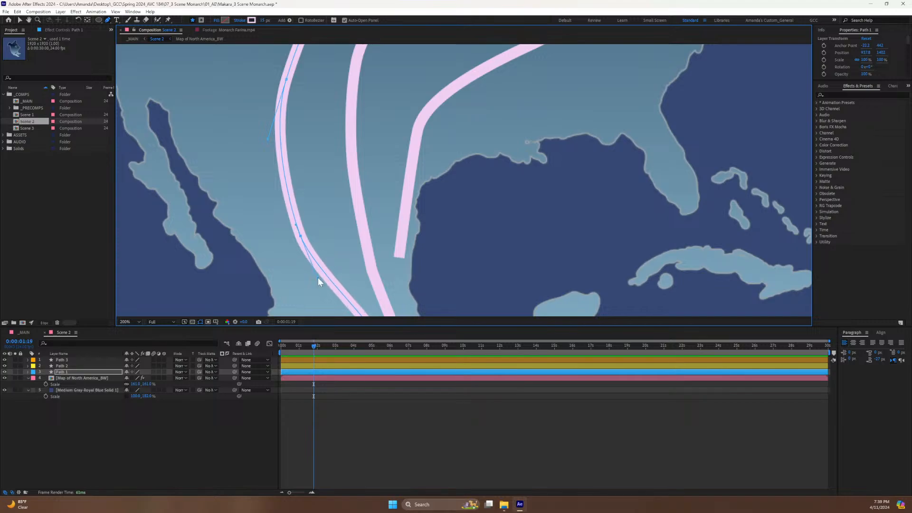
mouse_move(316, 280)
mouse_down()
mouse_move(306, 251)
mouse_move(316, 302)
mouse_up()
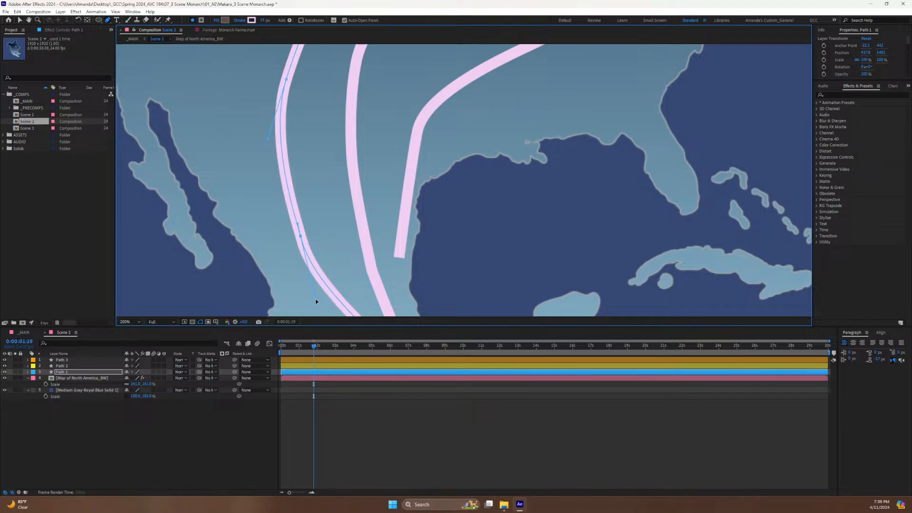
Smooth the lower bend of Path 2 near Mexico's northeastern coast by adjusting its vertex.
drag(362, 275, 296, 265)
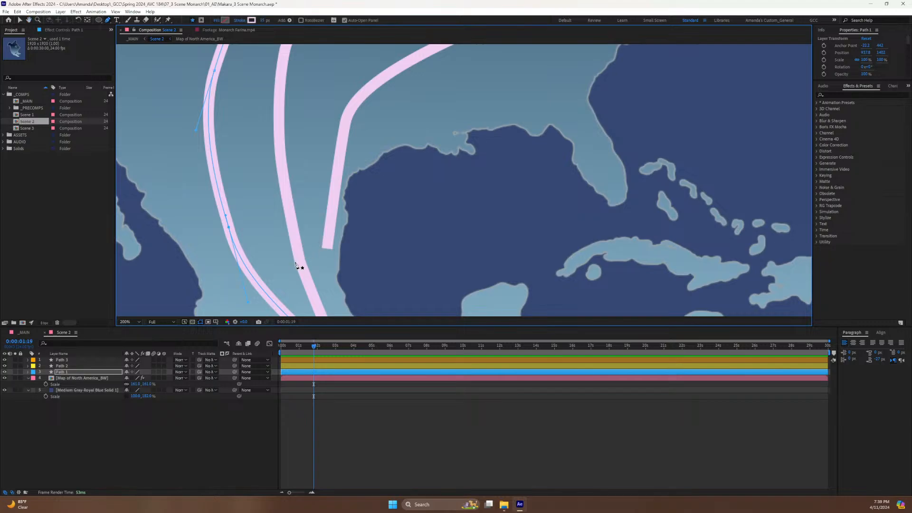
click(78, 360)
click(90, 366)
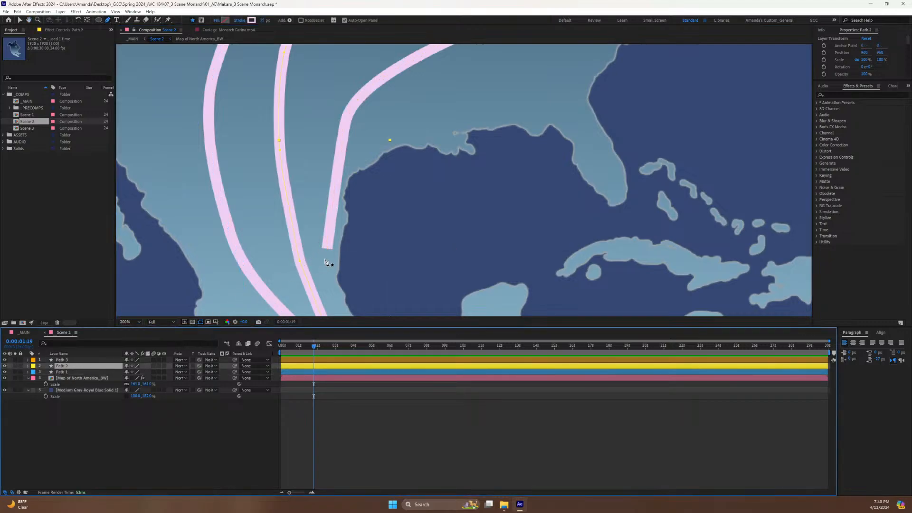
key(Return)
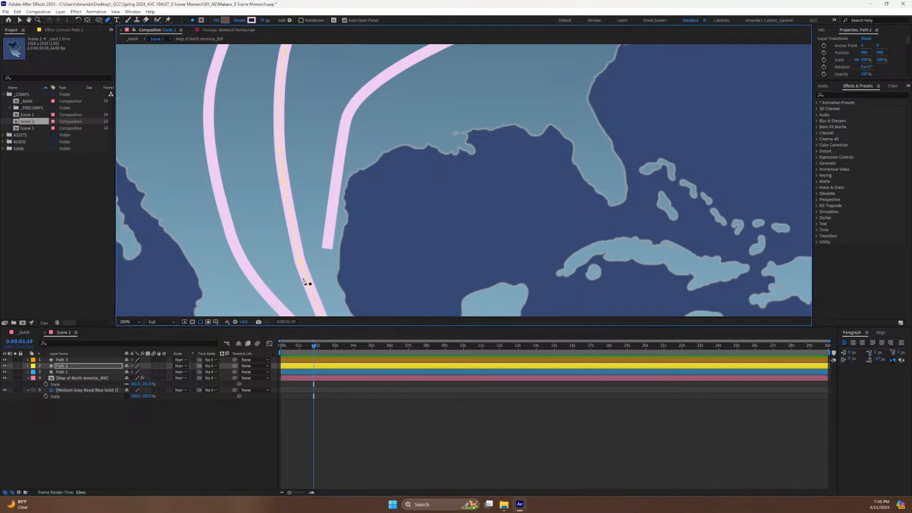
mouse_move(299, 261)
mouse_down()
mouse_move(299, 270)
mouse_move(299, 261)
mouse_up()
mouse_move(305, 286)
mouse_down()
mouse_move(285, 174)
mouse_move(283, 270)
mouse_move(259, 321)
mouse_move(224, 356)
mouse_move(265, 273)
mouse_up()
Round out Path 3's bend over Texas, shift its middle vertex slightly north, and save the project.
key(space)
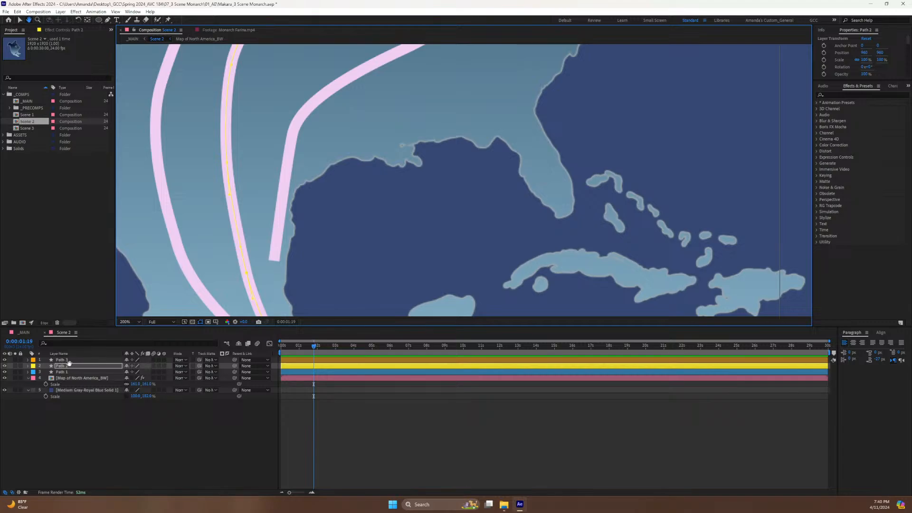
click(61, 359)
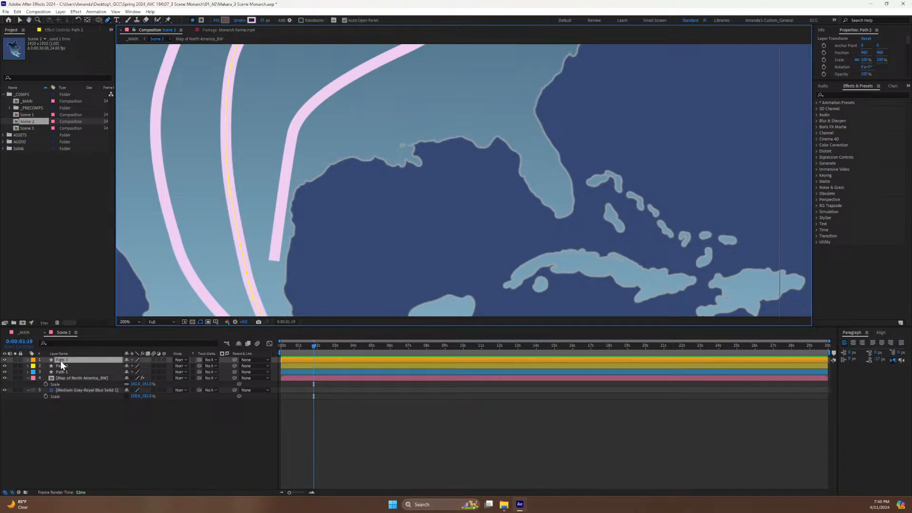
mouse_move(310, 130)
mouse_down()
mouse_move(306, 176)
mouse_move(289, 175)
mouse_move(301, 119)
mouse_up()
key(g)
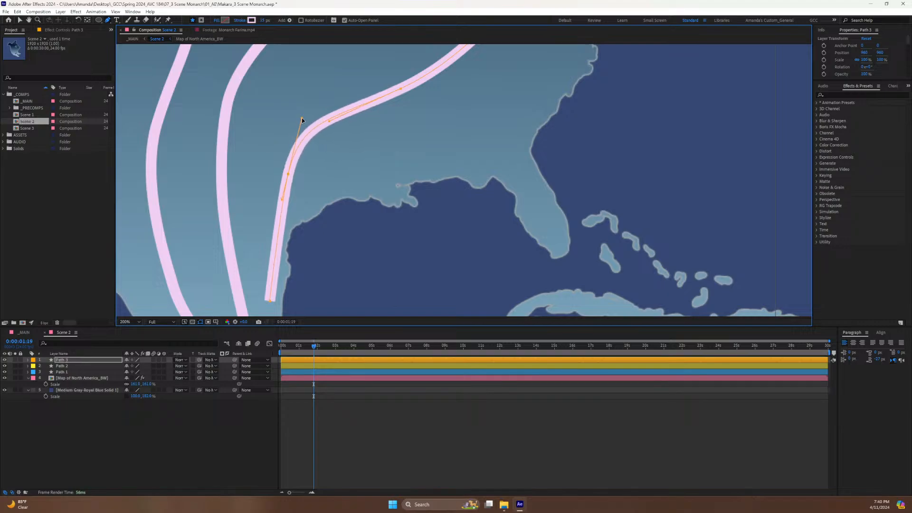
key(h)
drag(396, 139, 339, 258)
key(g)
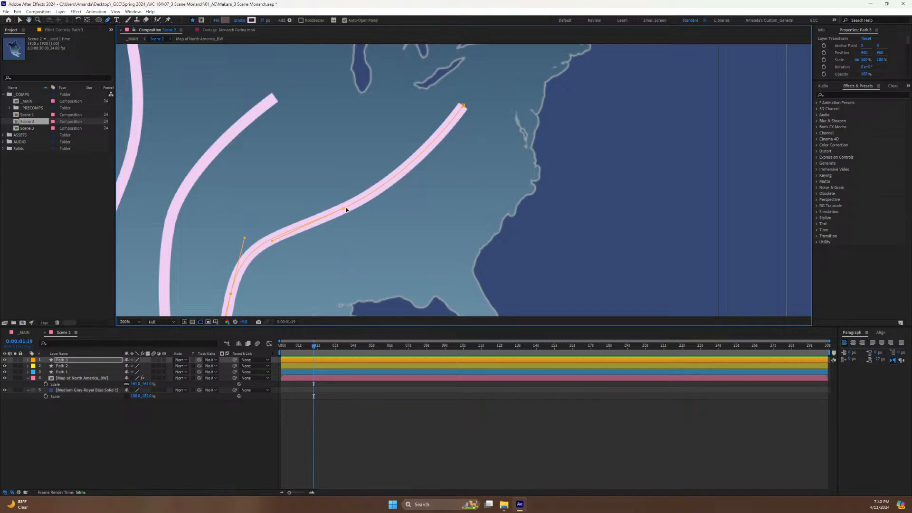
drag(344, 209, 340, 196)
key(h)
drag(365, 265, 524, 104)
key(g)
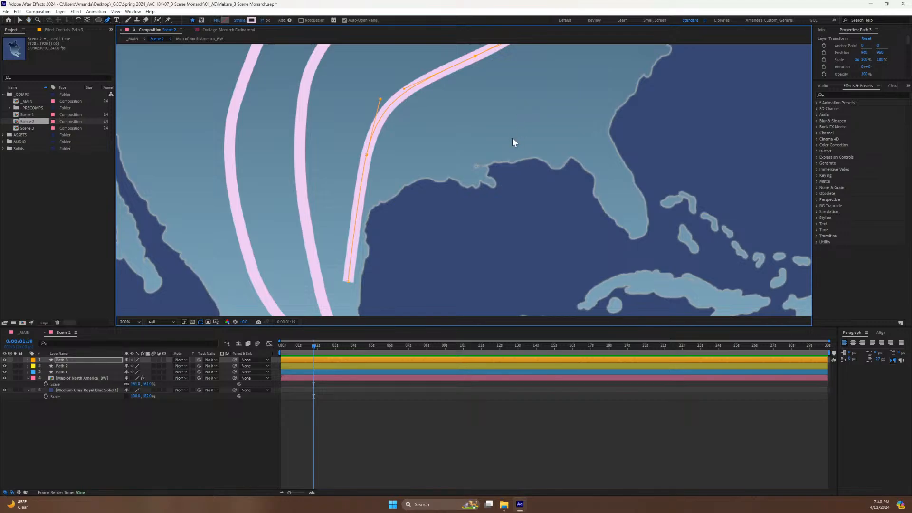
key(ctrl+s)
Dock the Properties panel with Effects & Presets and set Path 3's stroke line cap to Round.
key(v)
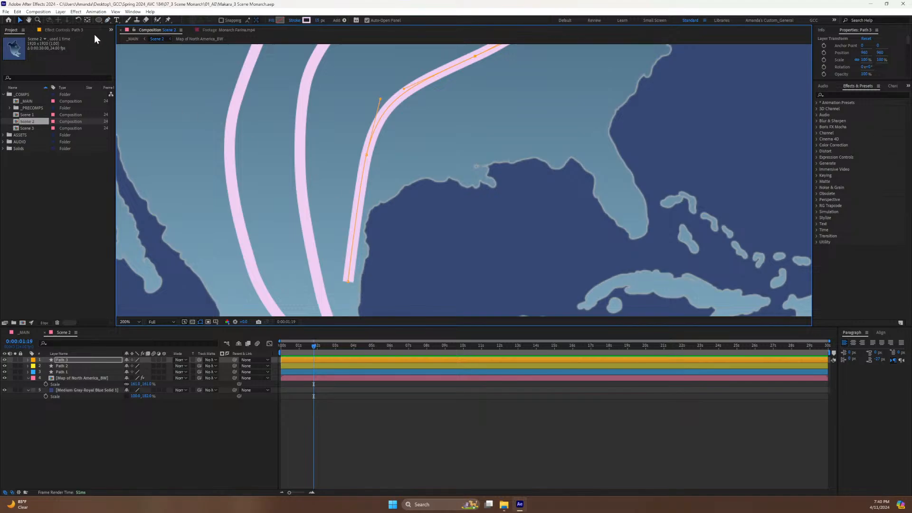
click(111, 29)
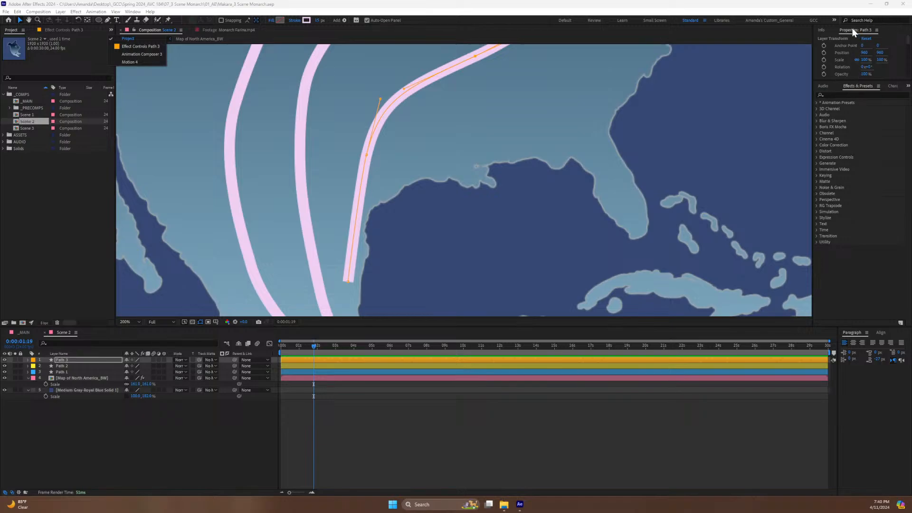
drag(849, 30, 835, 80)
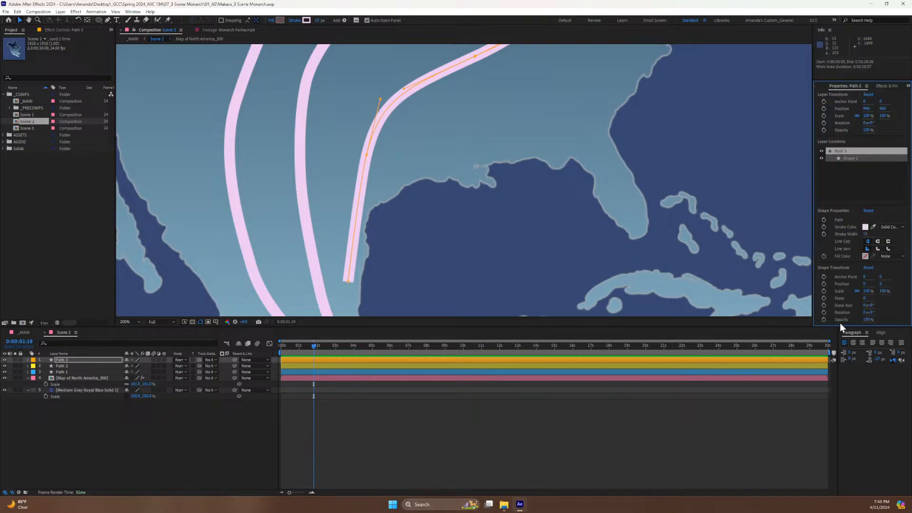
click(879, 245)
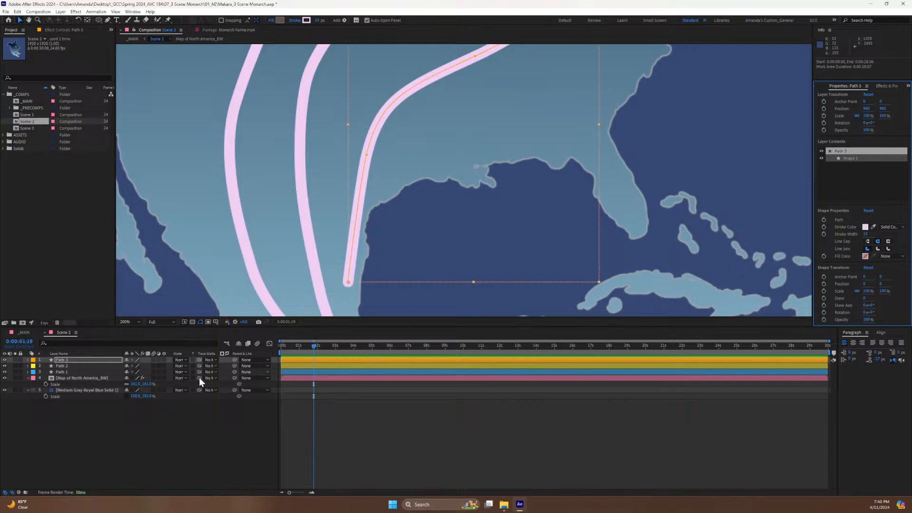
click(73, 366)
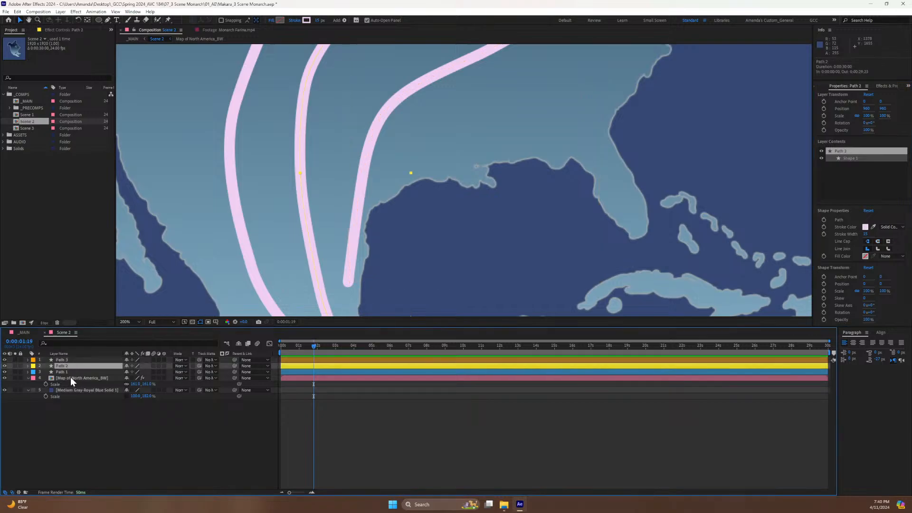
shift+click(71, 372)
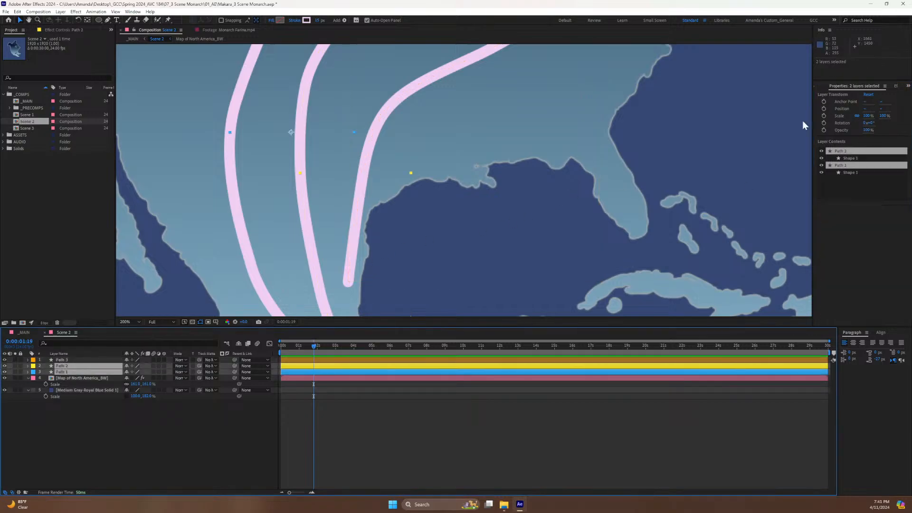
click(134, 433)
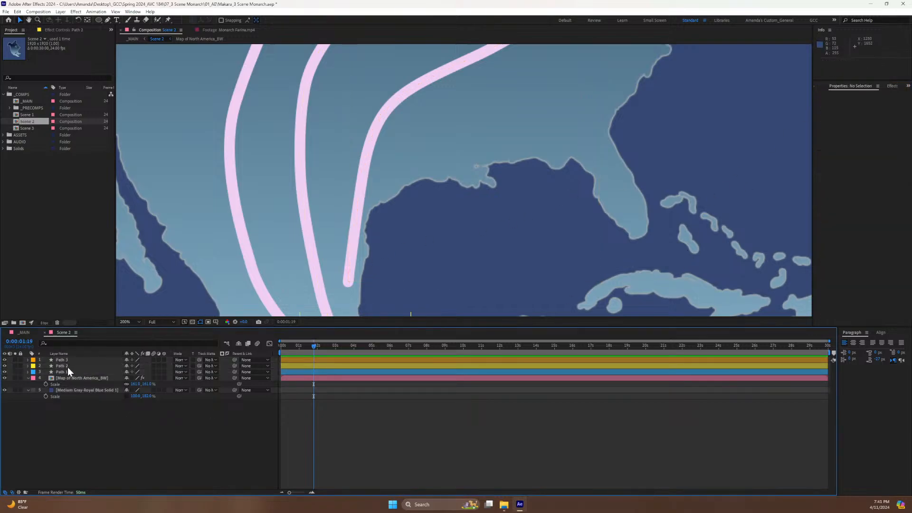
Set the stroke line cap to Round for Path 2 and for Path 1, one layer at a time.
click(67, 366)
right_click(853, 219)
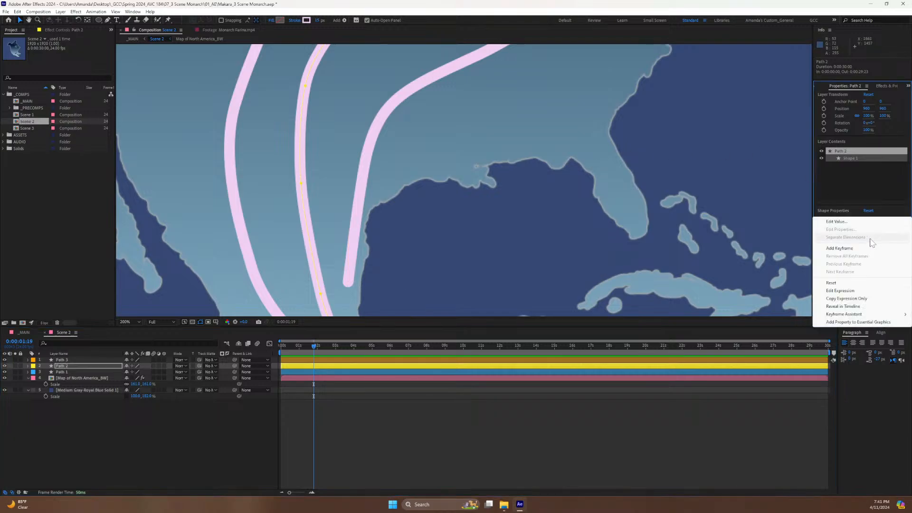
click(877, 185)
click(879, 240)
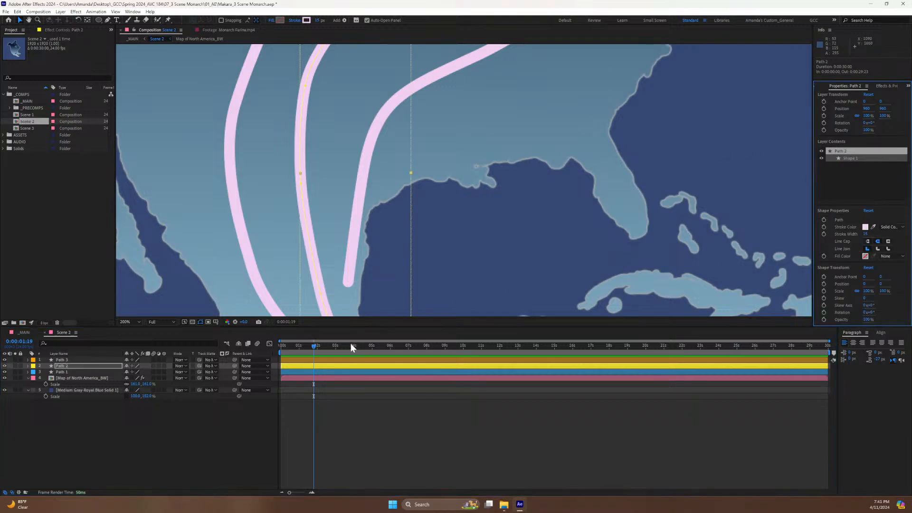
click(64, 372)
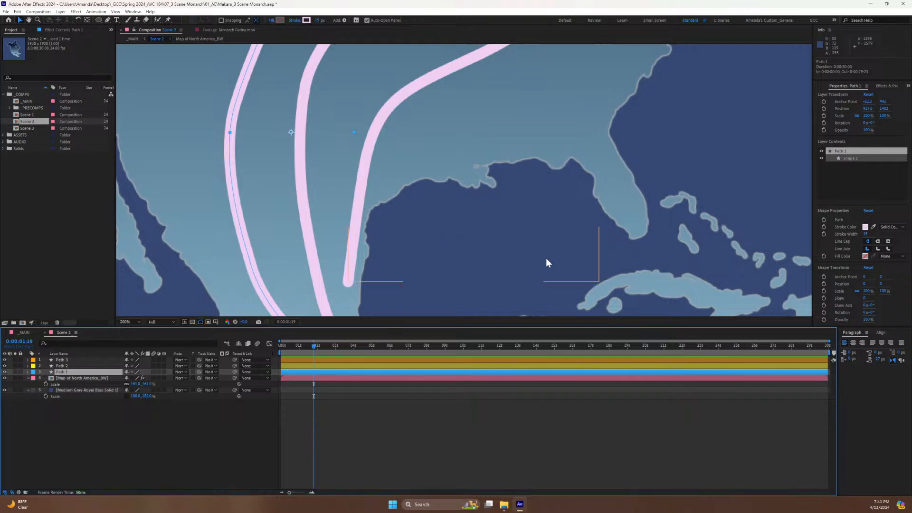
click(878, 242)
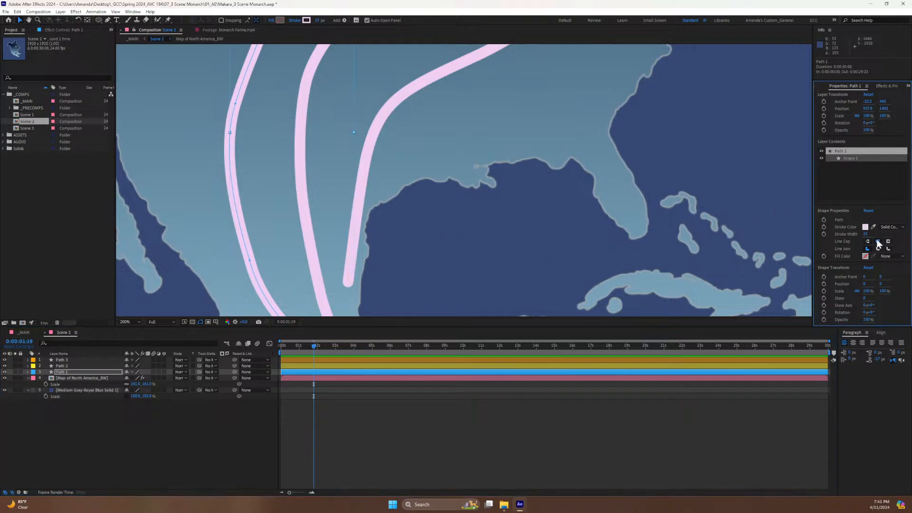
Expand Path 1's stroke properties down to its Taper settings and bring the northern end of the paths into view.
drag(371, 97, 427, 3)
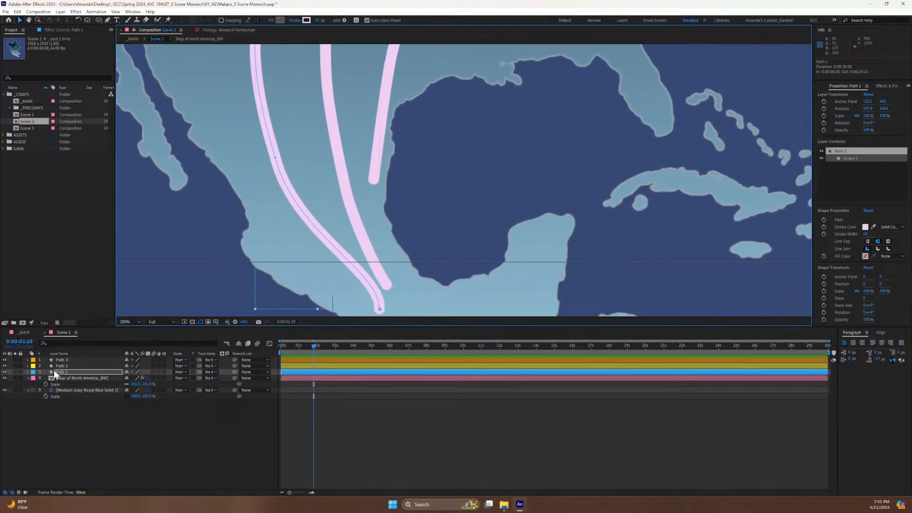
click(27, 372)
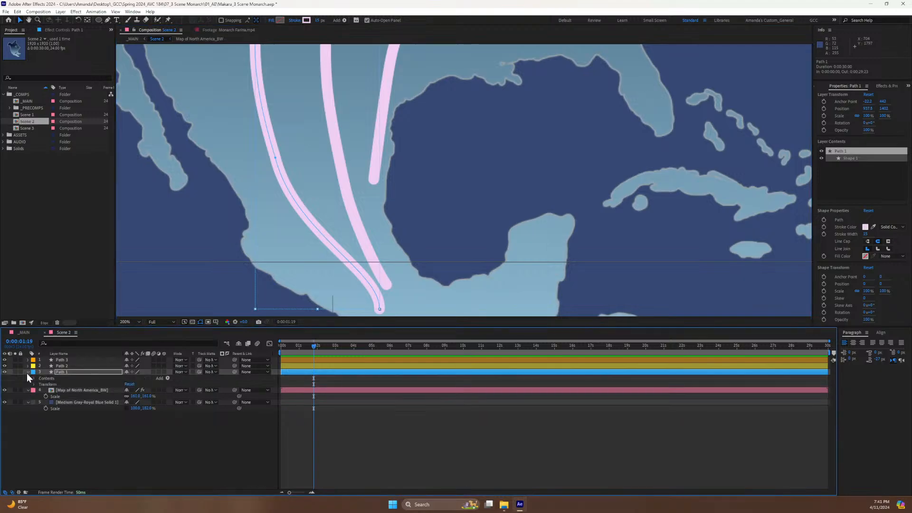
click(34, 378)
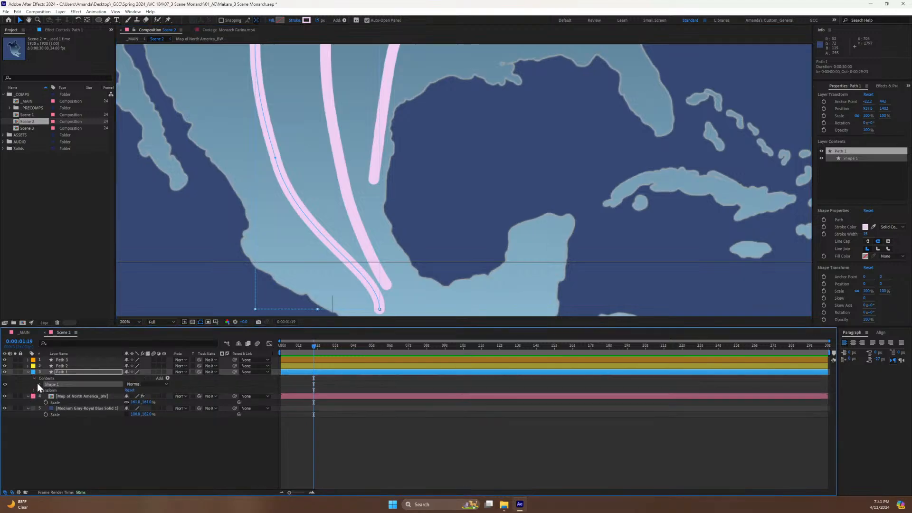
click(39, 384)
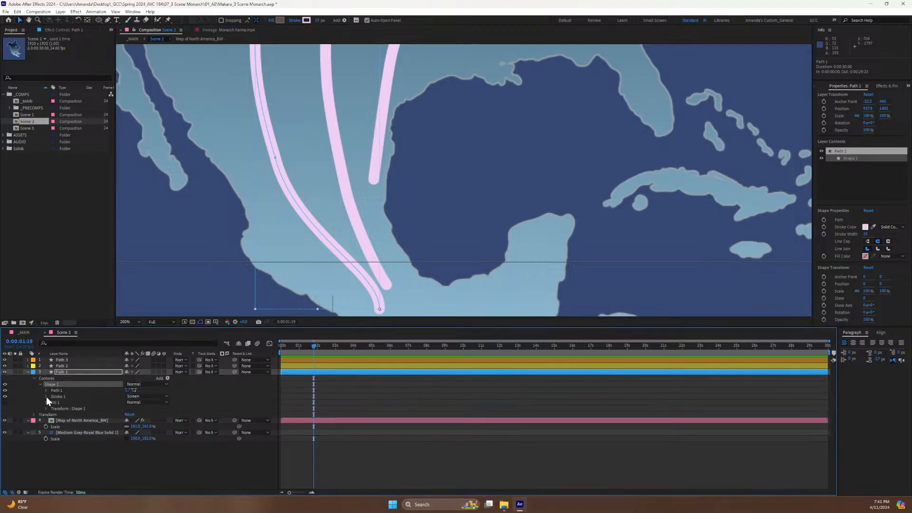
click(46, 396)
click(93, 426)
scroll(91, 427, down, 1)
key(v)
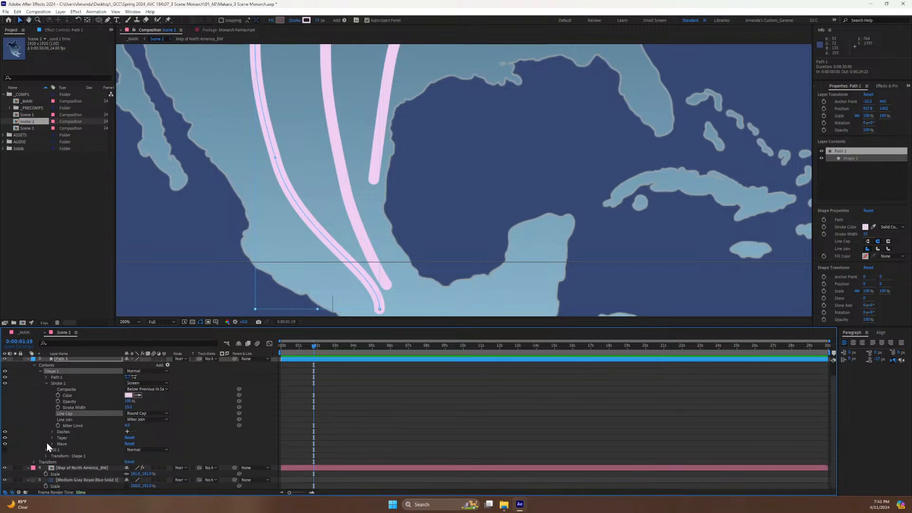
click(52, 438)
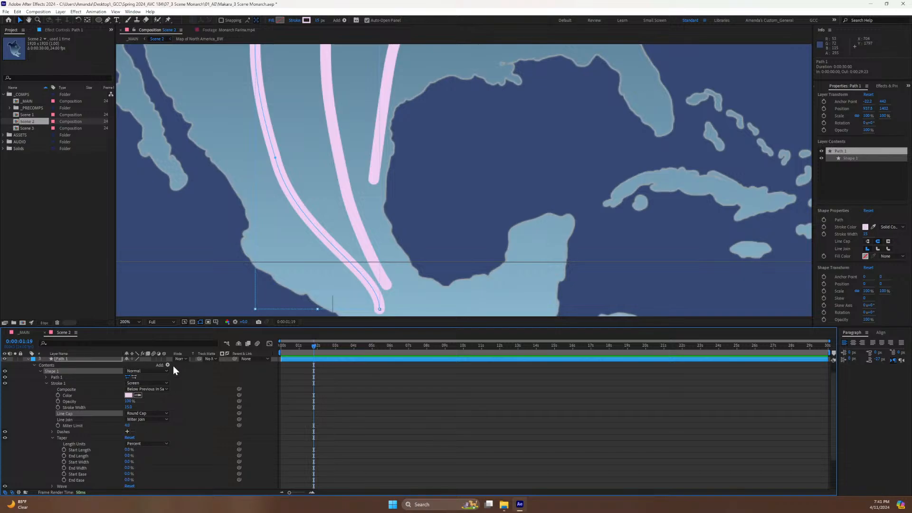
key(comma)
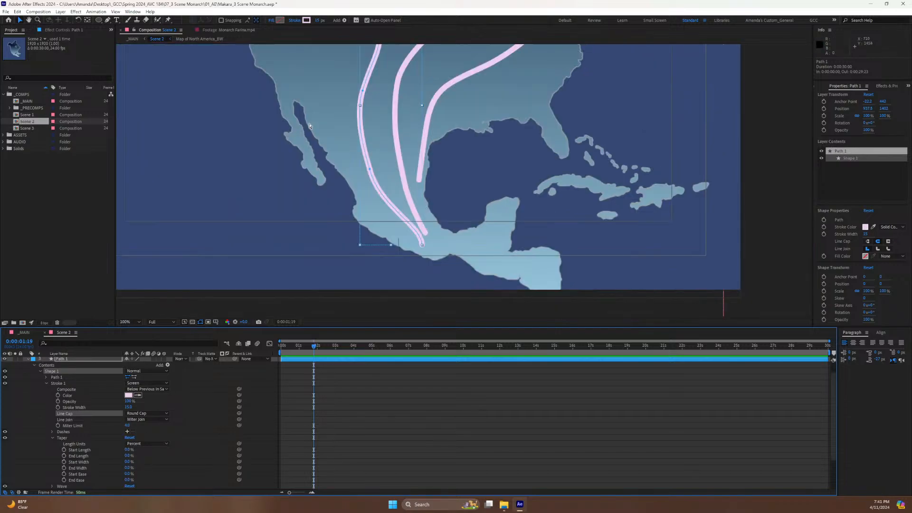
drag(309, 125, 330, 197)
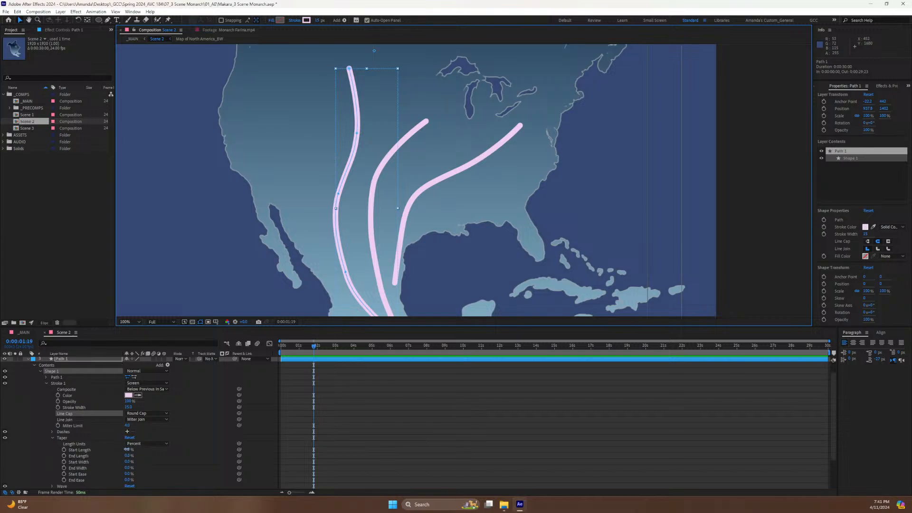
Set the taper Start Length of Path 1's stroke to 20%.
click(105, 450)
mouse_move(93, 451)
mouse_down()
mouse_move(126, 450)
mouse_move(95, 450)
mouse_up()
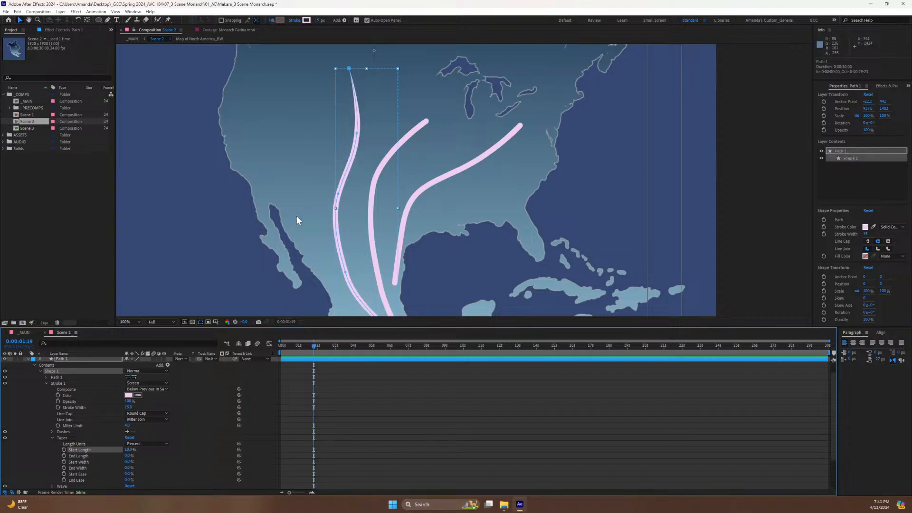
click(136, 449)
text(20)
key(Return)
Adjust the taper Start Width of Path 1's stroke and collapse the layer's contents.
drag(127, 462, 136, 461)
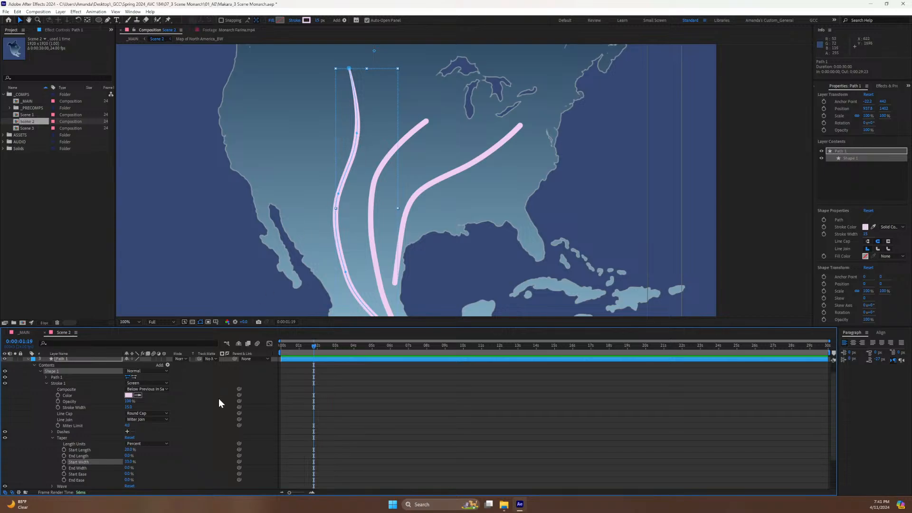
click(126, 462)
text(0)
key(Return)
click(53, 439)
click(34, 365)
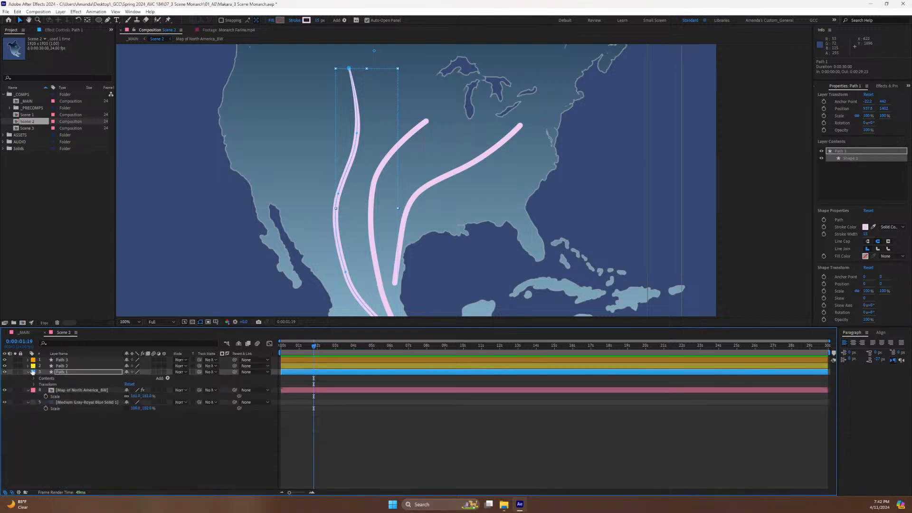
Expand Path 2's stroke Taper settings and set the Start Length to 20%.
click(28, 366)
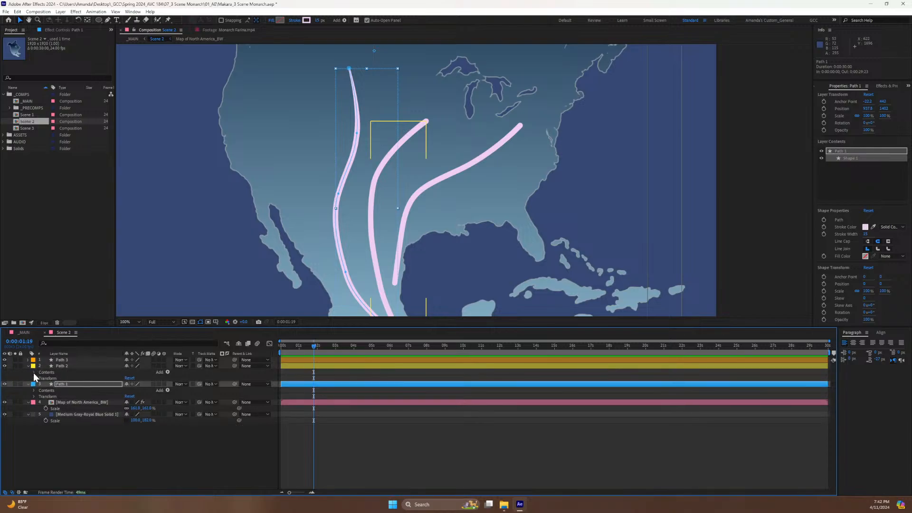
click(34, 372)
drag(384, 262, 375, 284)
key(v)
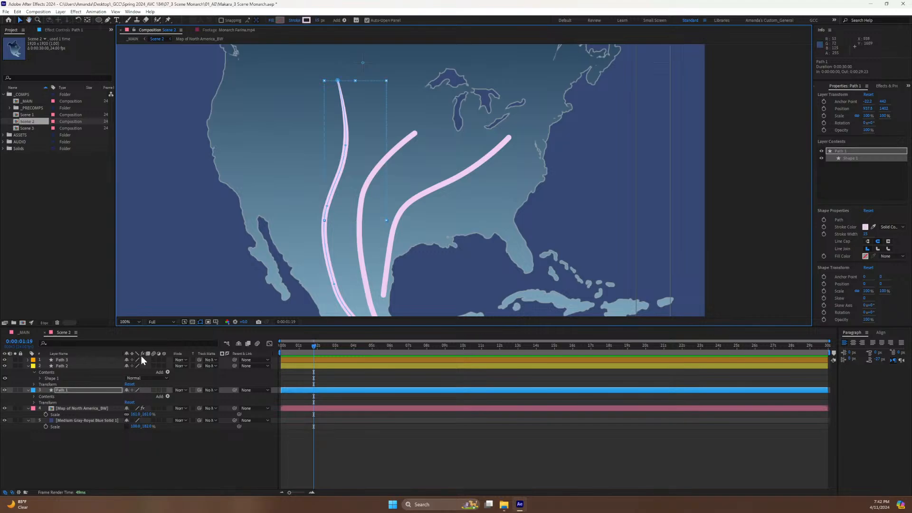
click(39, 378)
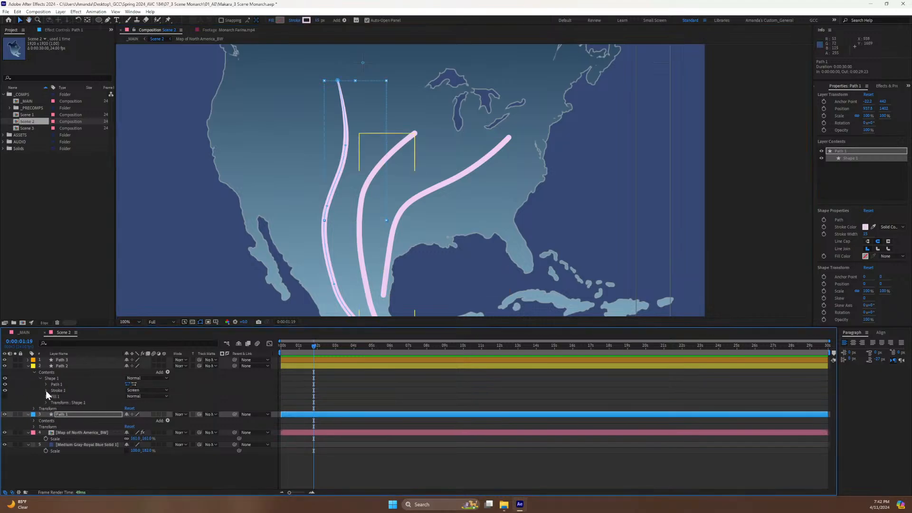
click(46, 391)
click(52, 445)
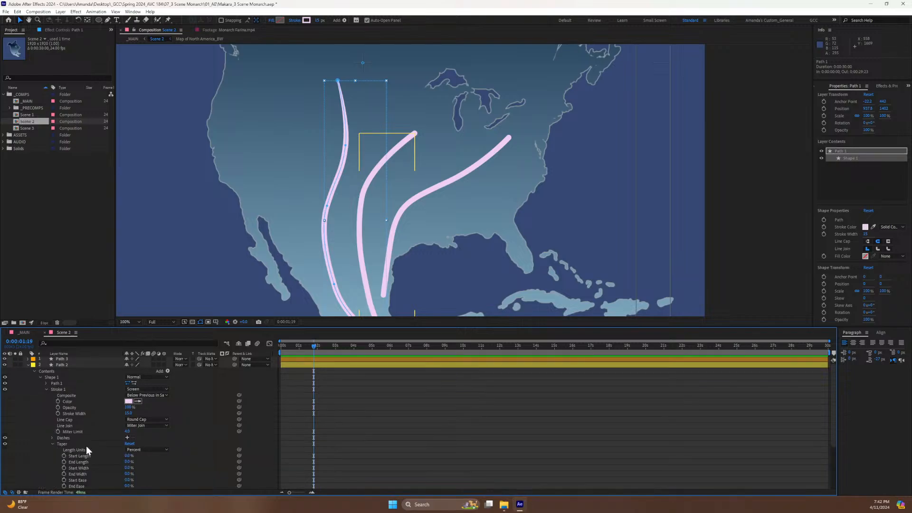
scroll(87, 446, down, 2)
click(127, 420)
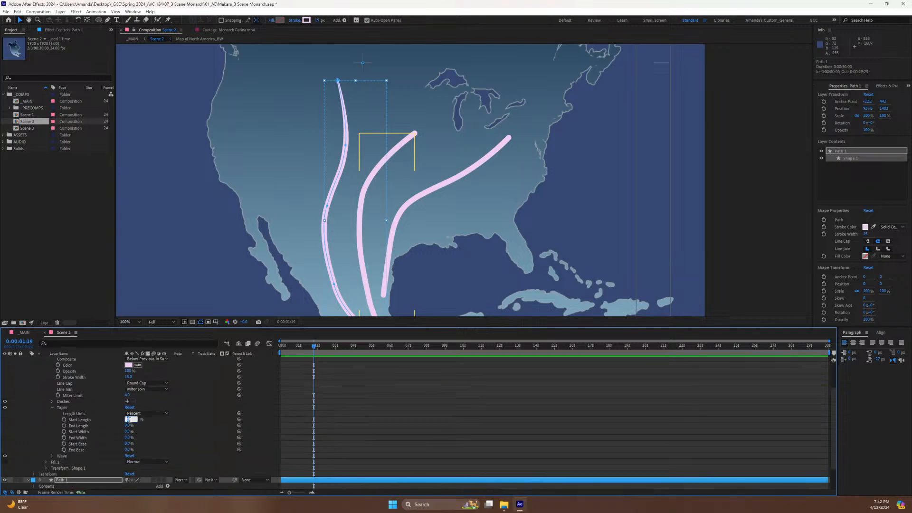
text(20)
key(Return)
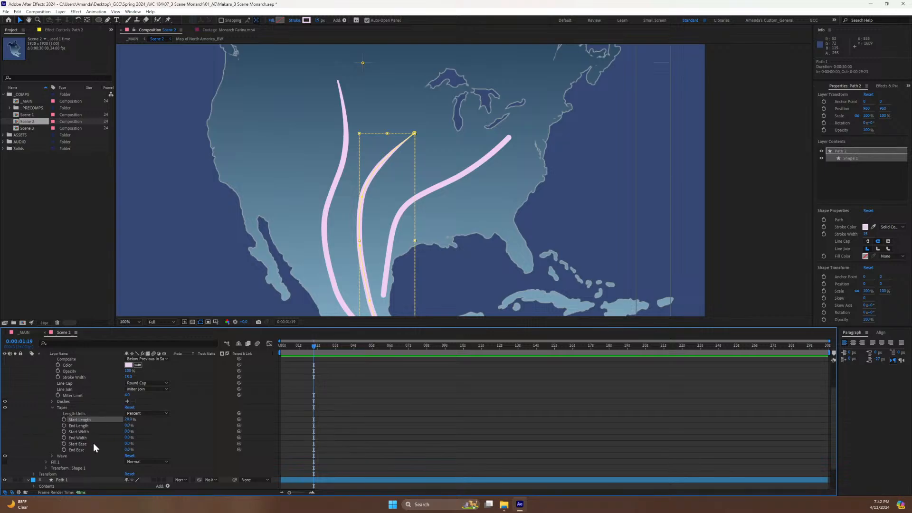
Set the taper Start Width of Path 2's stroke to 30% and collapse the layer's contents.
click(128, 432)
text(30)
key(Return)
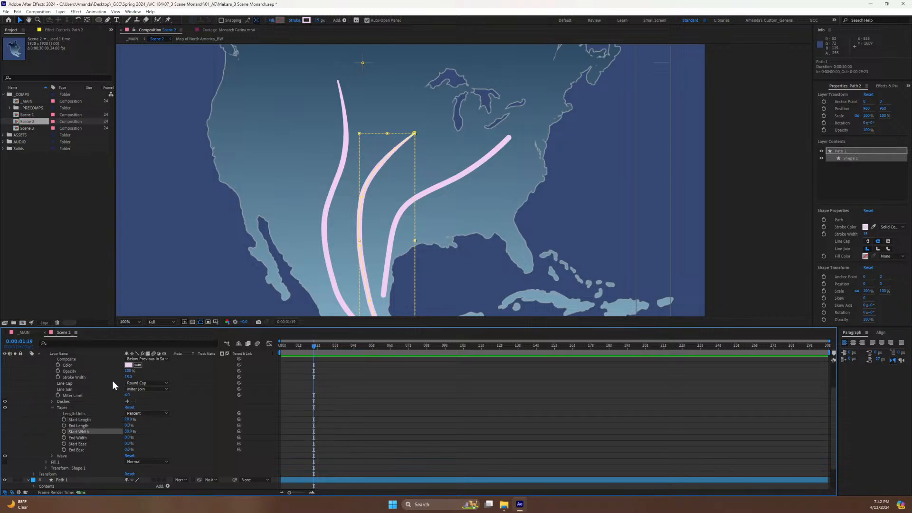
click(53, 407)
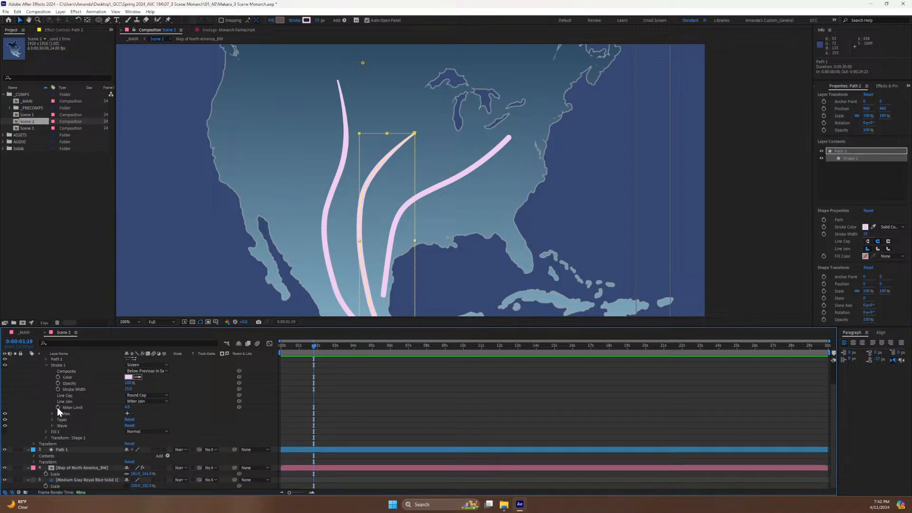
click(45, 391)
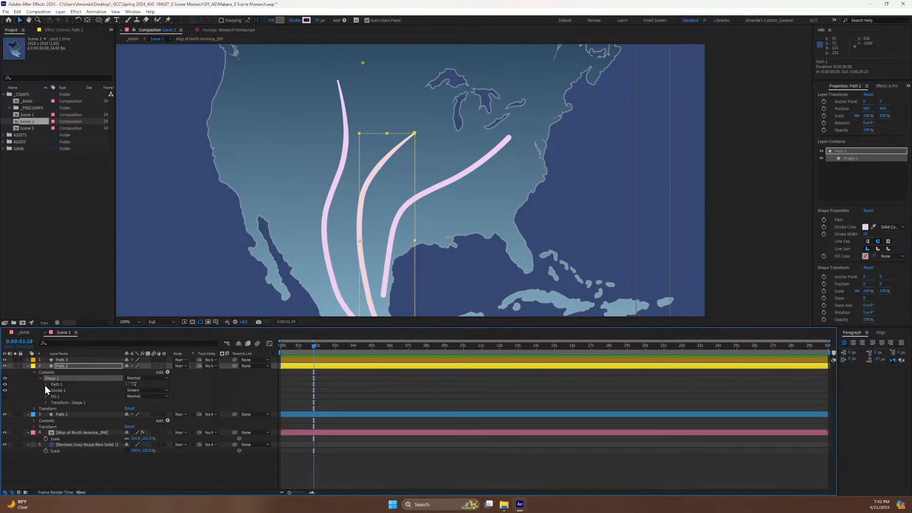
click(34, 373)
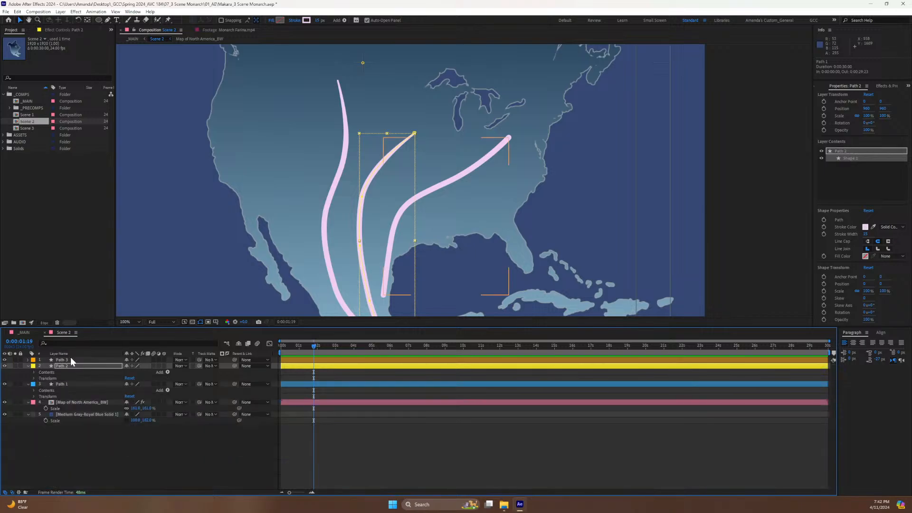
Expand Path 3's stroke Taper settings and set the Start Length to 20%.
shift+click(71, 360)
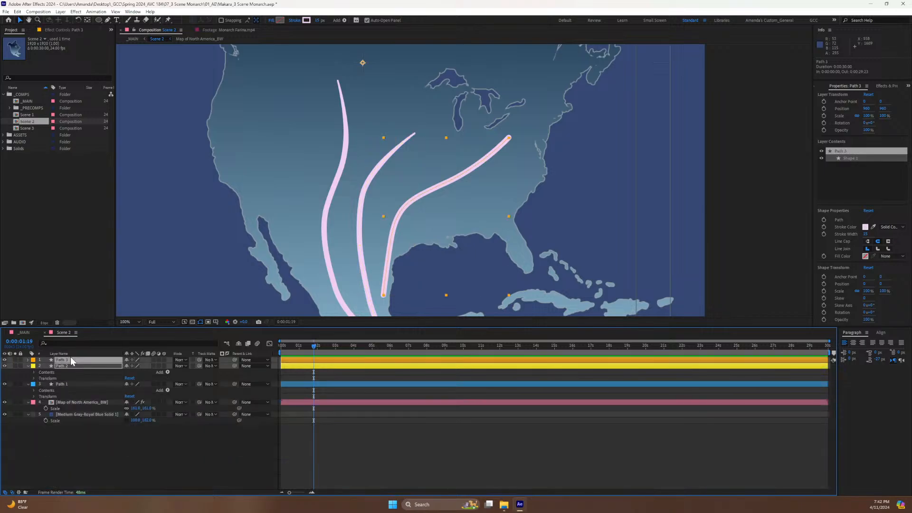
click(29, 361)
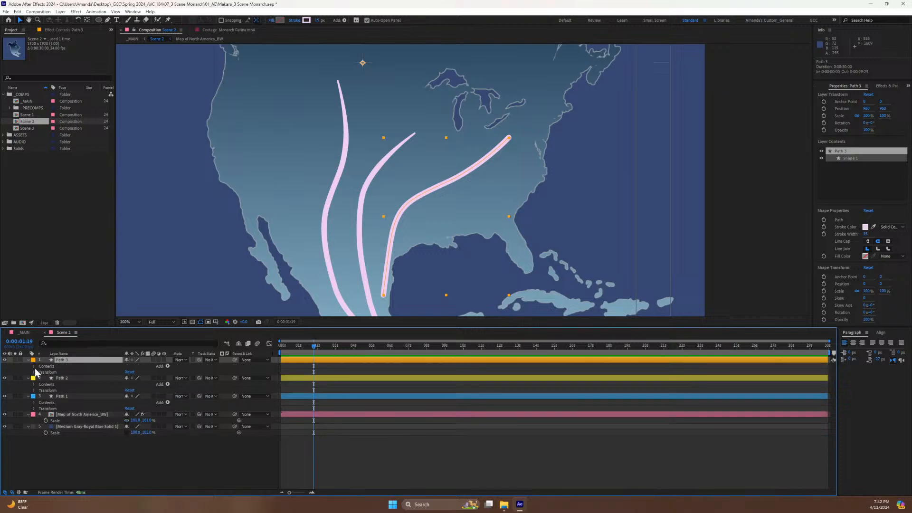
click(34, 366)
click(40, 373)
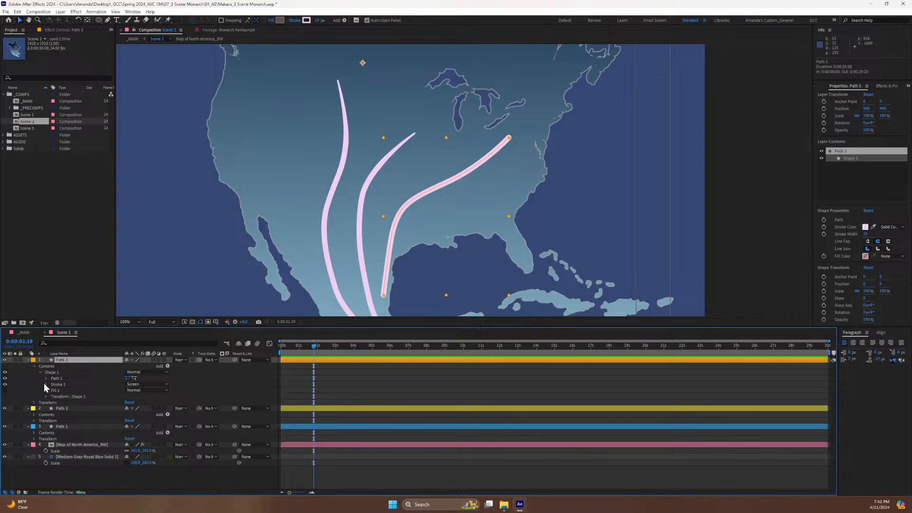
click(46, 384)
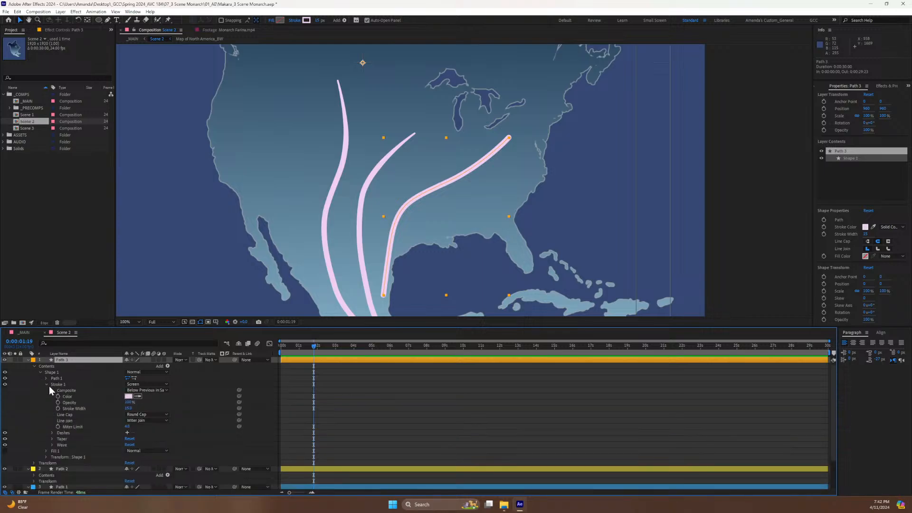
click(52, 445)
click(50, 444)
click(52, 439)
click(129, 451)
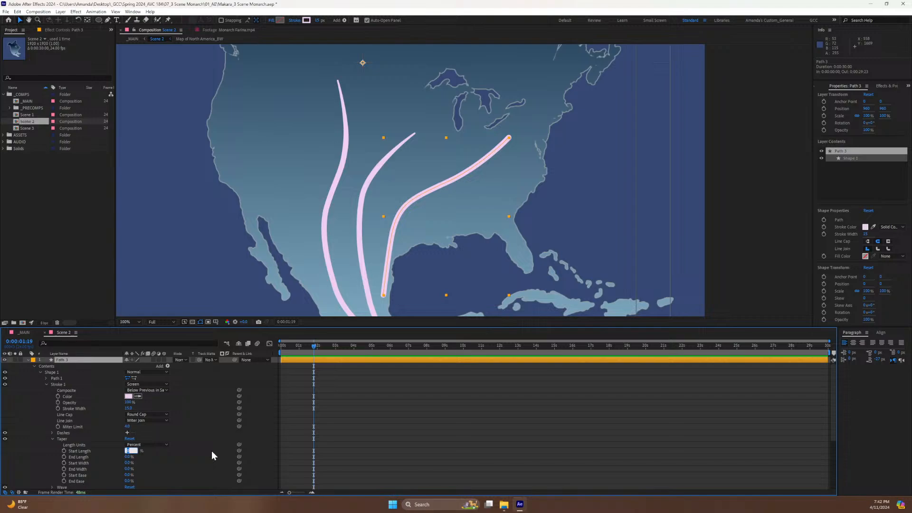
text(20)
key(Return)
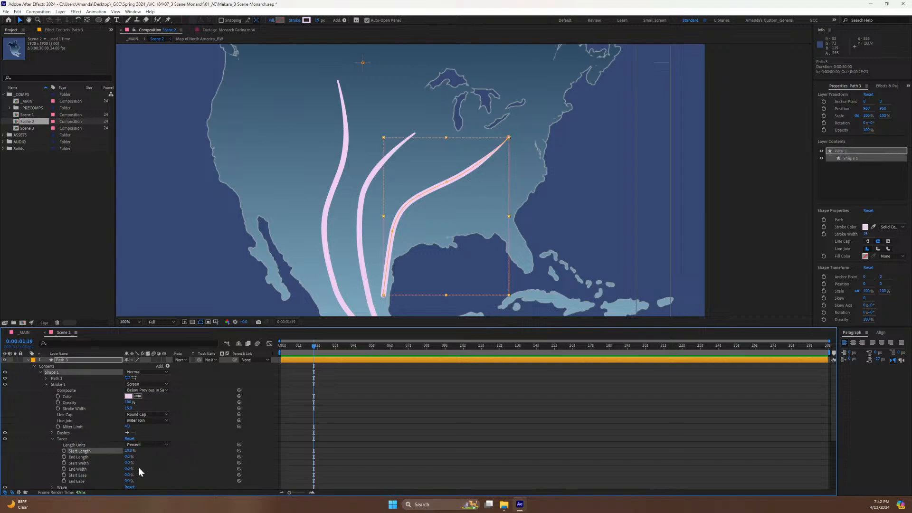
Set the taper Start Width of Path 3's stroke to 30%, deselect the layer and save the project.
click(126, 463)
text(30)
key(Return)
click(209, 441)
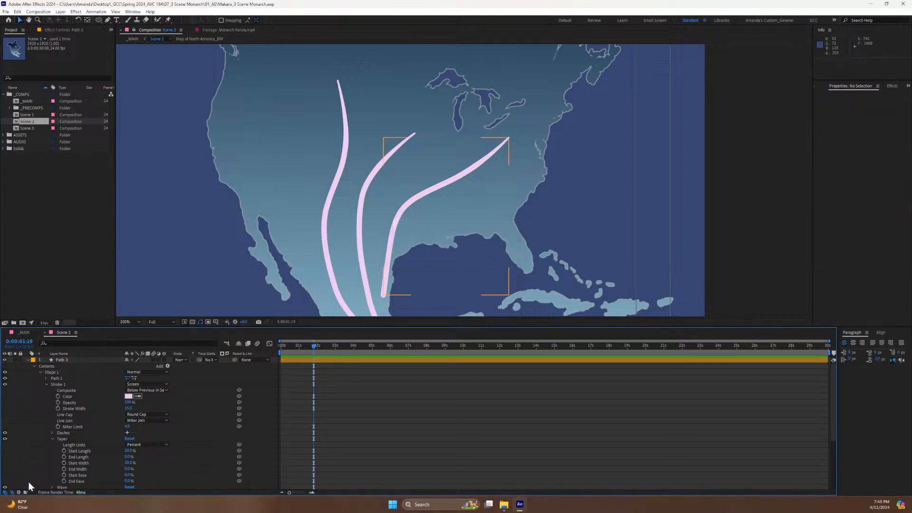
Collapse the Path 3, Path 2 and Path 1 layers in the timeline.
click(28, 359)
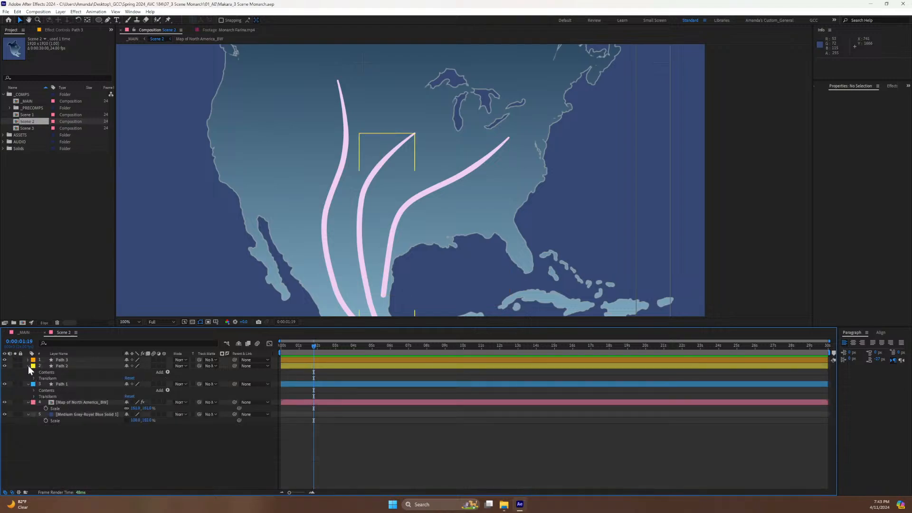
click(28, 366)
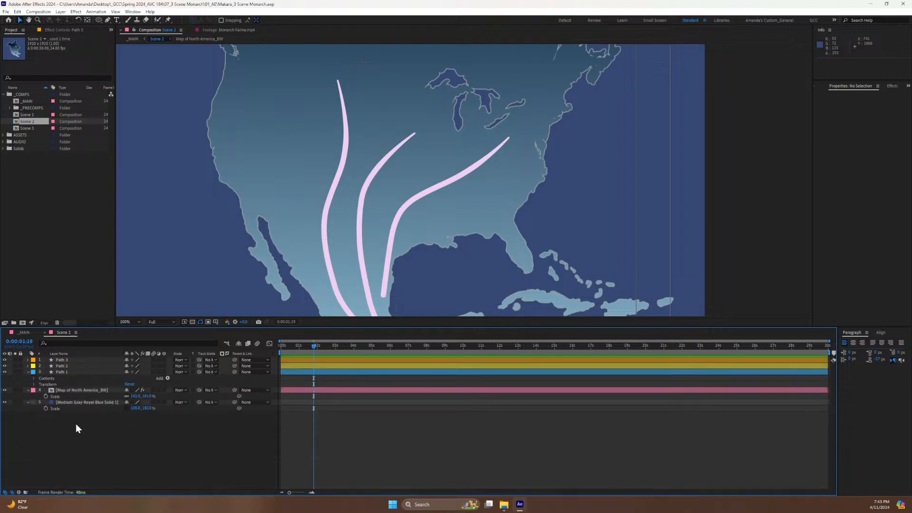
click(27, 372)
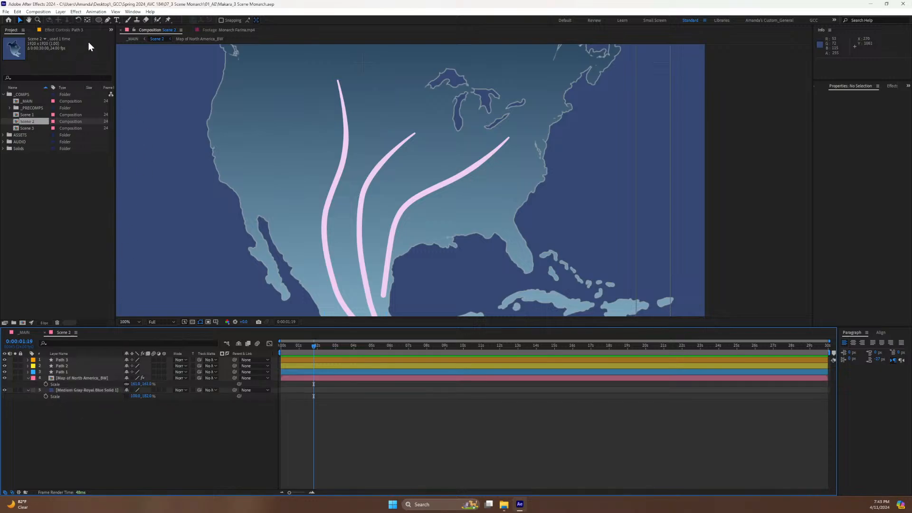
Add the Scene 1 composition to the Scene 2 timeline, directly beneath the Path 1 layer.
click(11, 108)
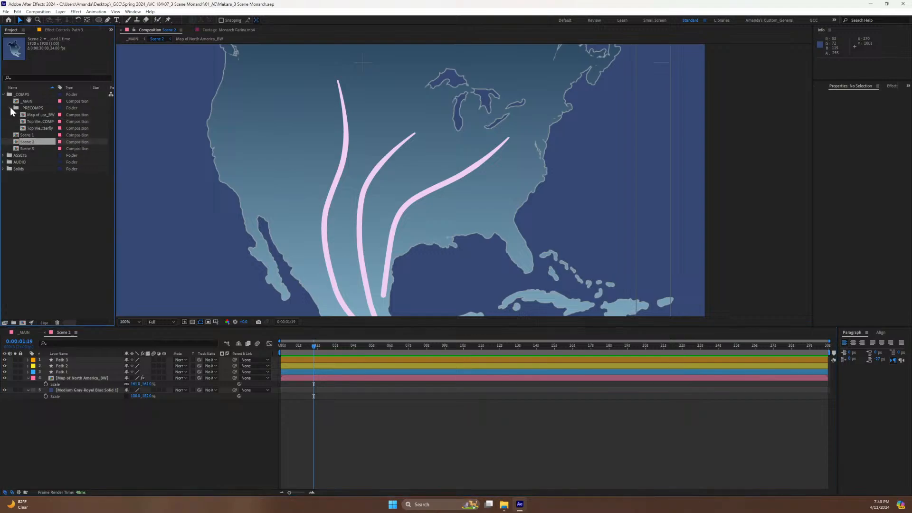
click(36, 121)
drag(31, 120, 47, 381)
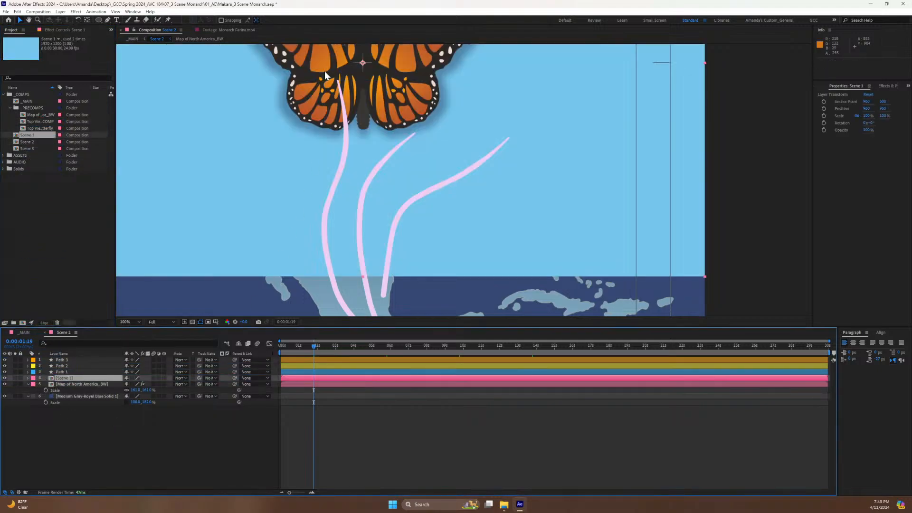
scroll(379, 104, down, 4)
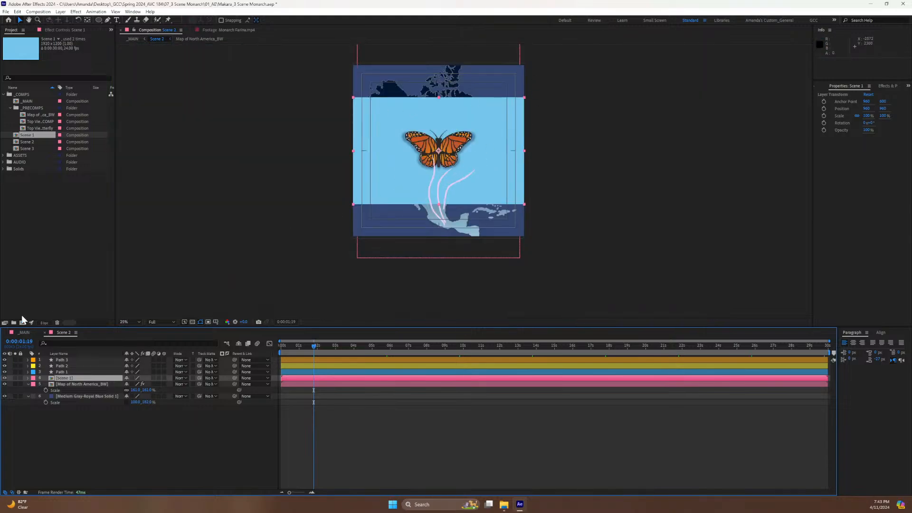
Set the Scene 1 layer's label colour to Dark Purple, deselect the layer and save the project.
click(35, 380)
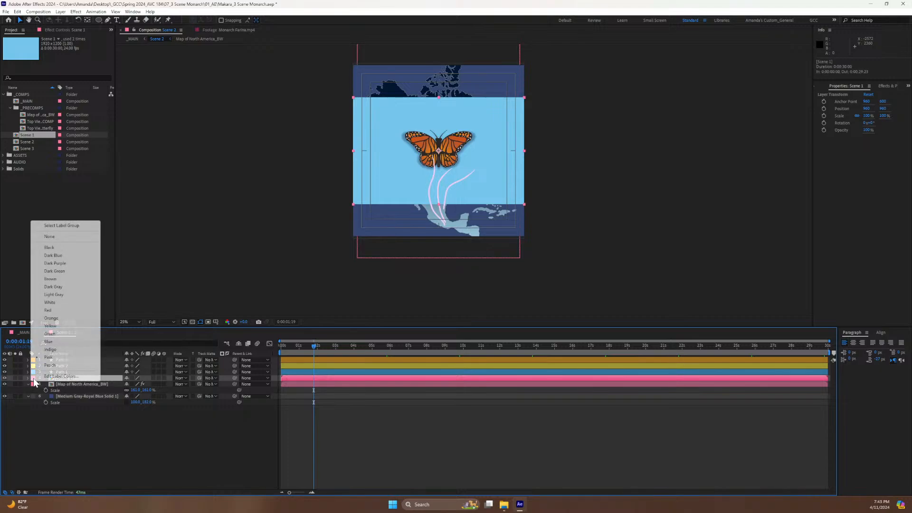
click(53, 263)
click(137, 472)
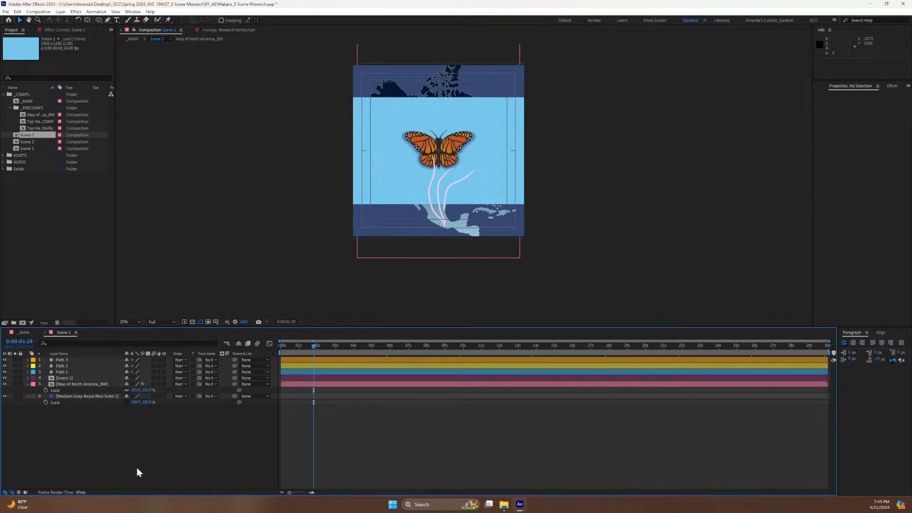
key(ctrl+s)
Scale the Scene 1 layer down to 18%.
click(71, 377)
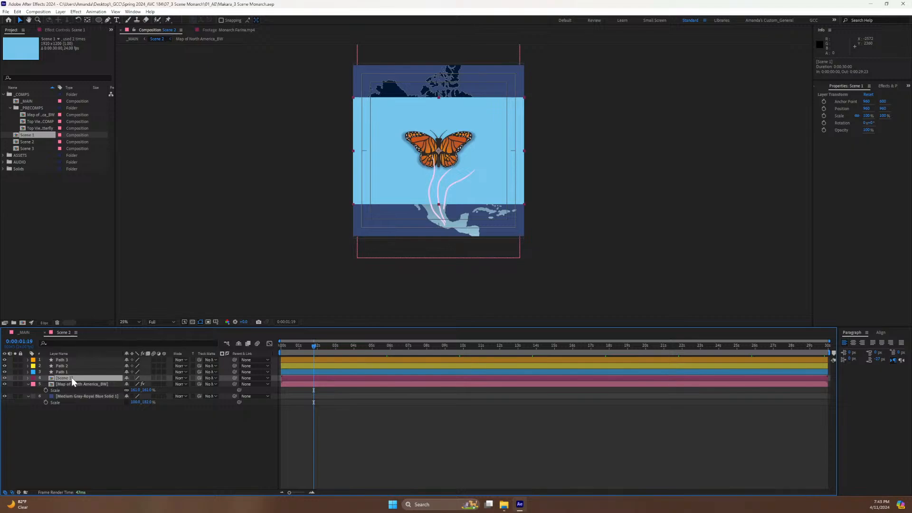
key(s)
drag(135, 384, 113, 394)
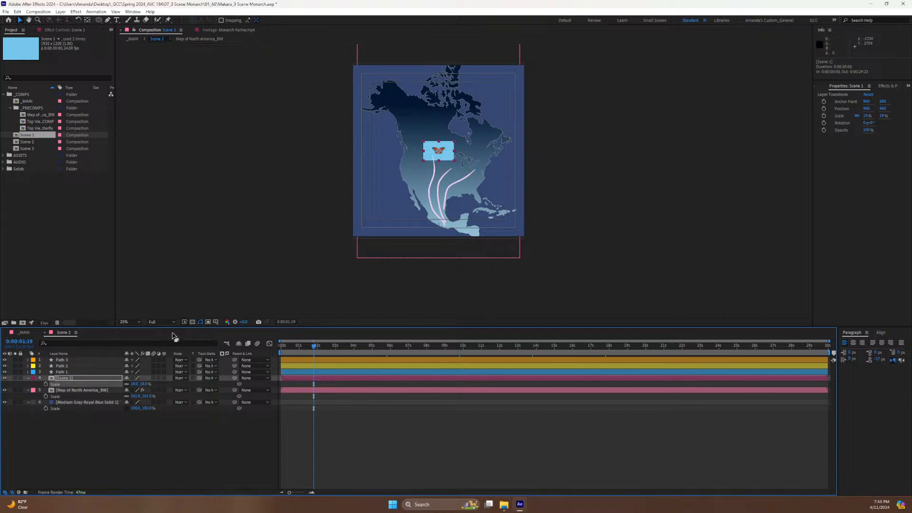
Move the Scene 1 layer so the butterfly sits on the northern tip of Path 1, at about 891, 1011.
click(133, 322)
click(136, 330)
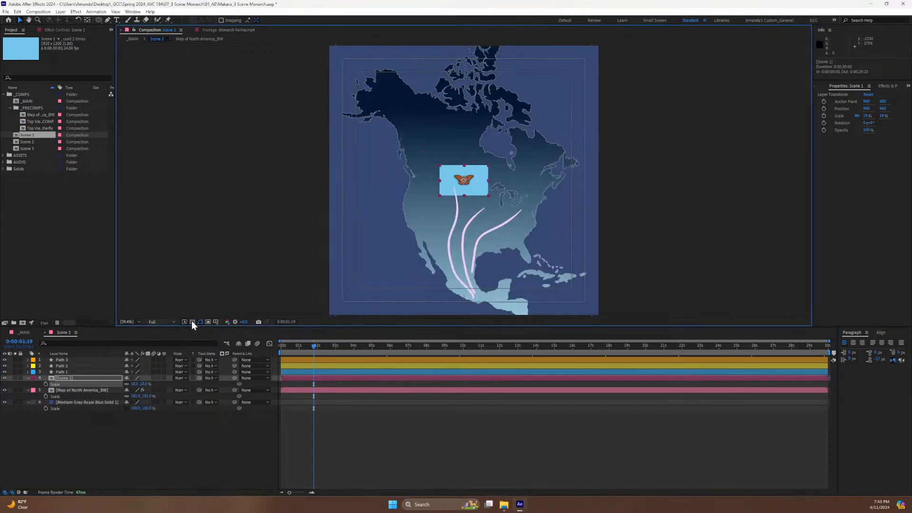
click(136, 323)
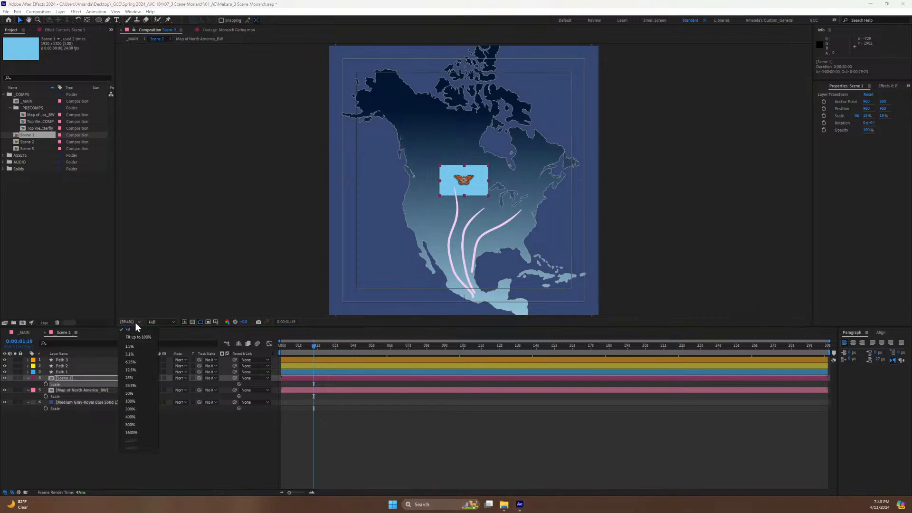
click(127, 402)
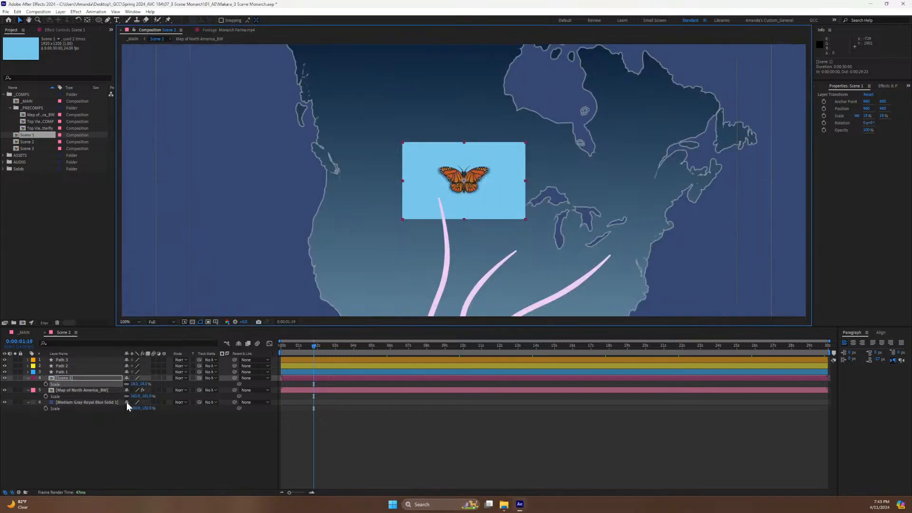
drag(517, 250, 439, 205)
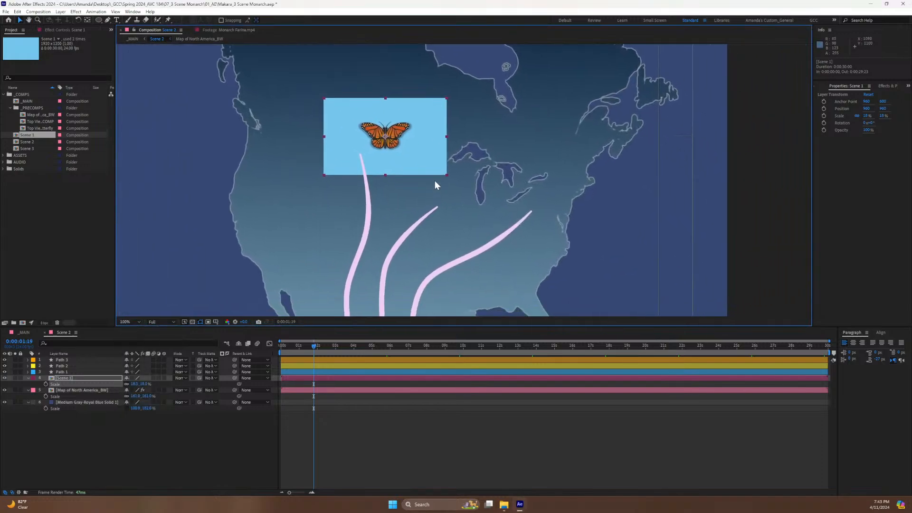
drag(392, 137, 368, 153)
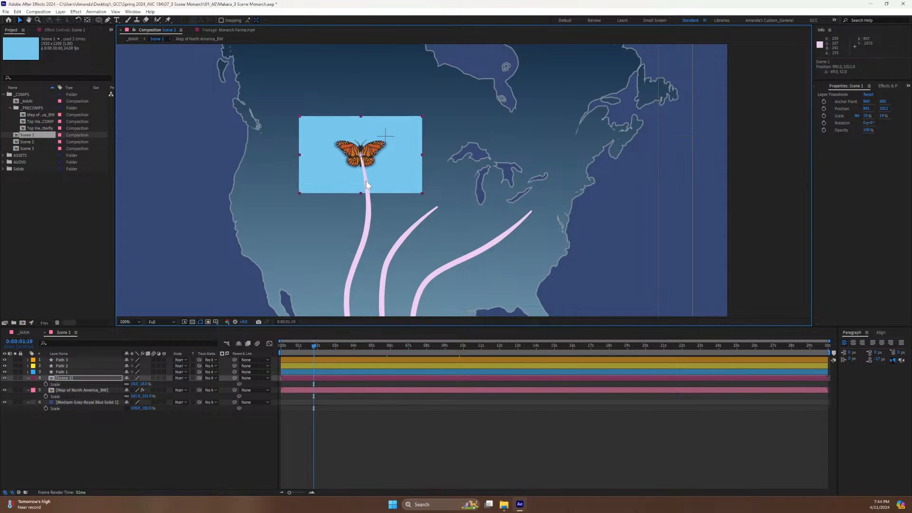
key(Up)
Mask the Scene 1 layer with a circle around the butterfly, preview the animation and save the project.
click(65, 379)
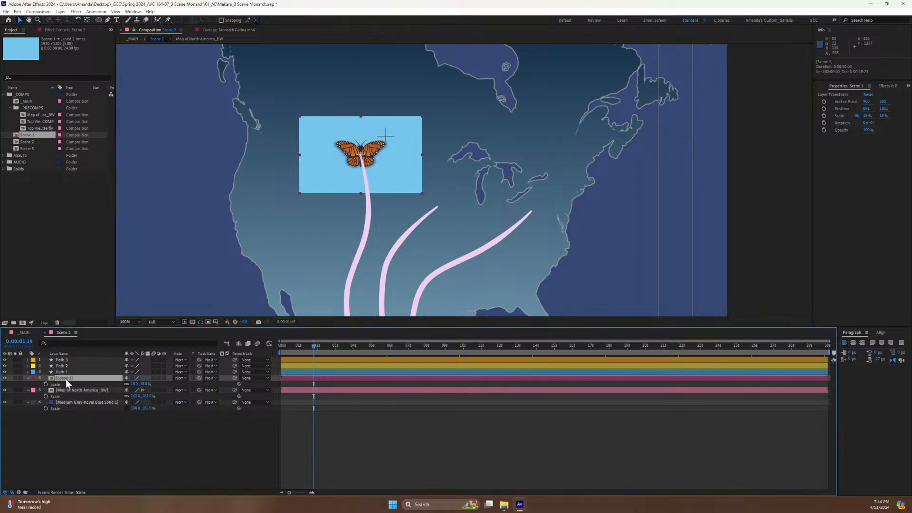
click(99, 20)
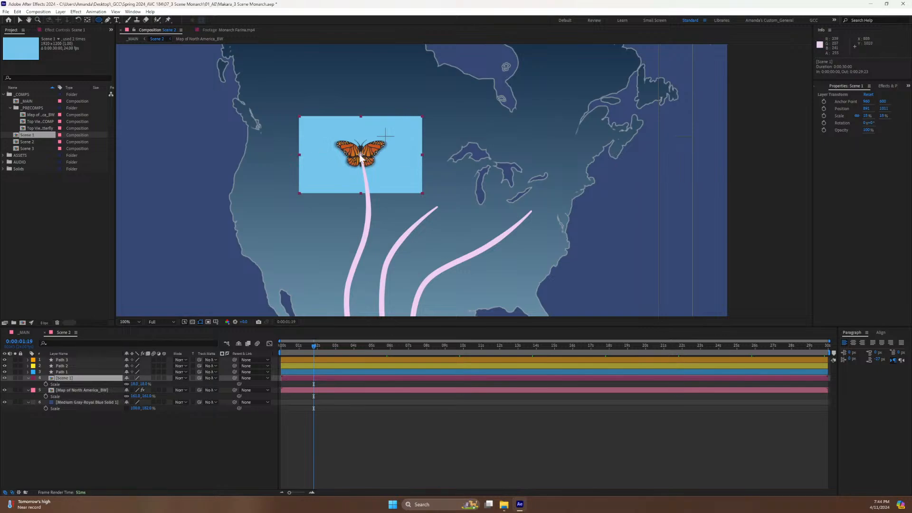
mouse_move(360, 154)
mouse_down()
mouse_move(388, 138)
mouse_move(395, 118)
mouse_move(393, 142)
mouse_move(408, 139)
mouse_move(384, 158)
mouse_move(390, 162)
mouse_up()
key(space)
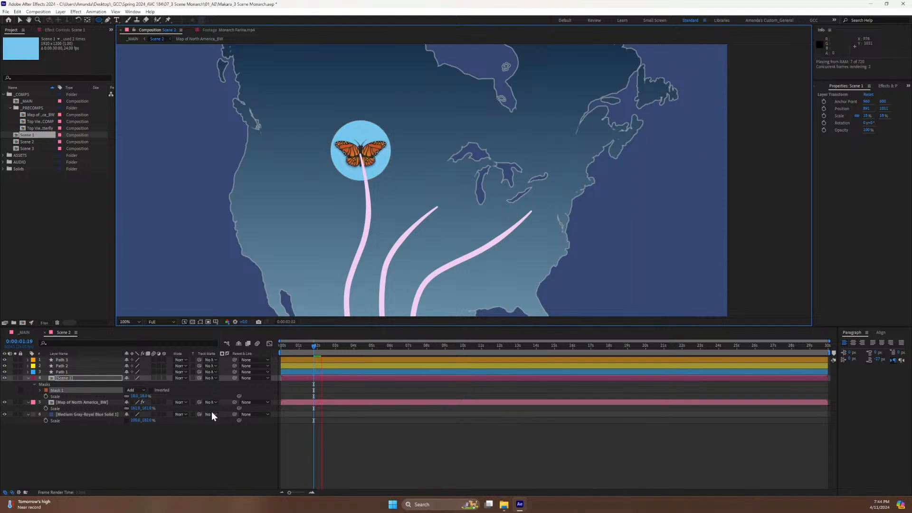
key(space)
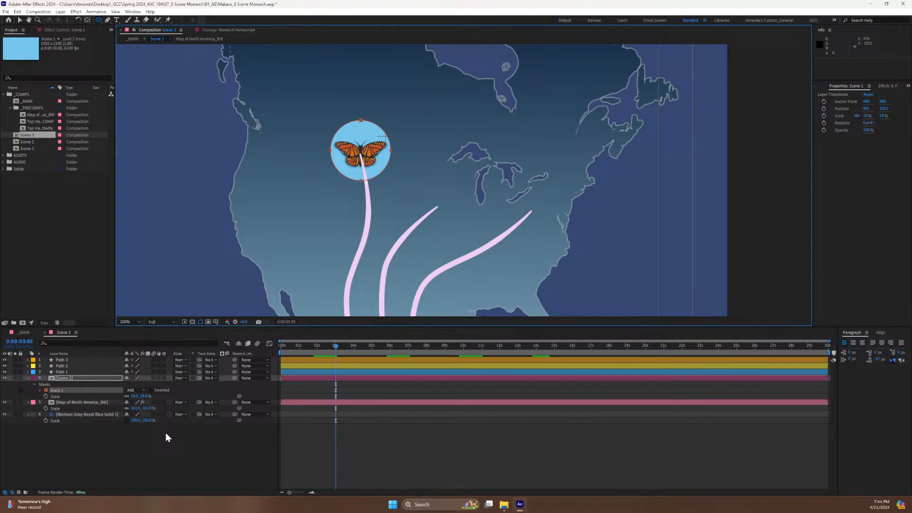
key(ctrl+s)
Move the Scene 1 layer above Path 1 in the layer order and collapse its mask and Scale properties.
click(59, 372)
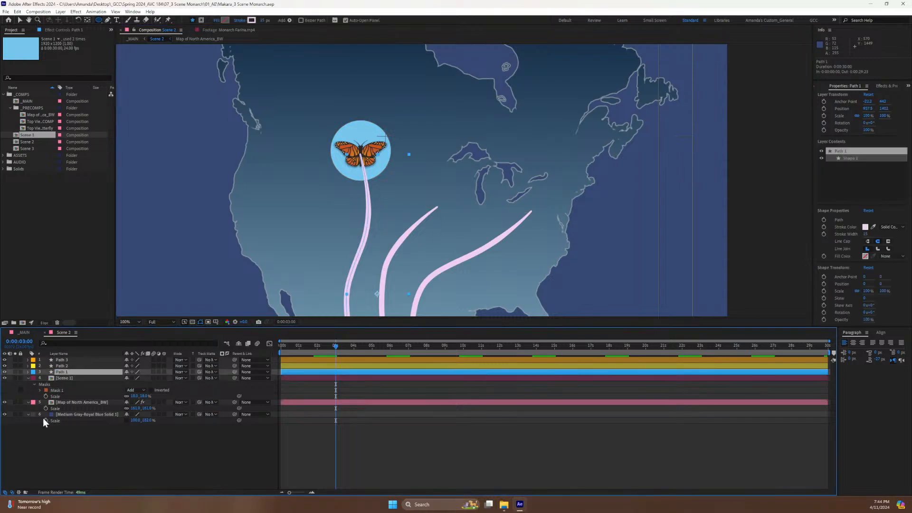
click(62, 378)
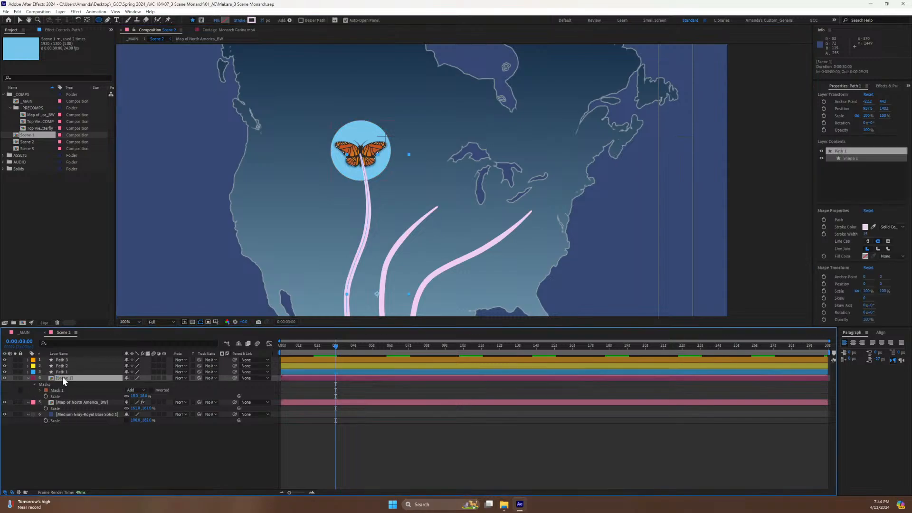
drag(62, 378, 64, 368)
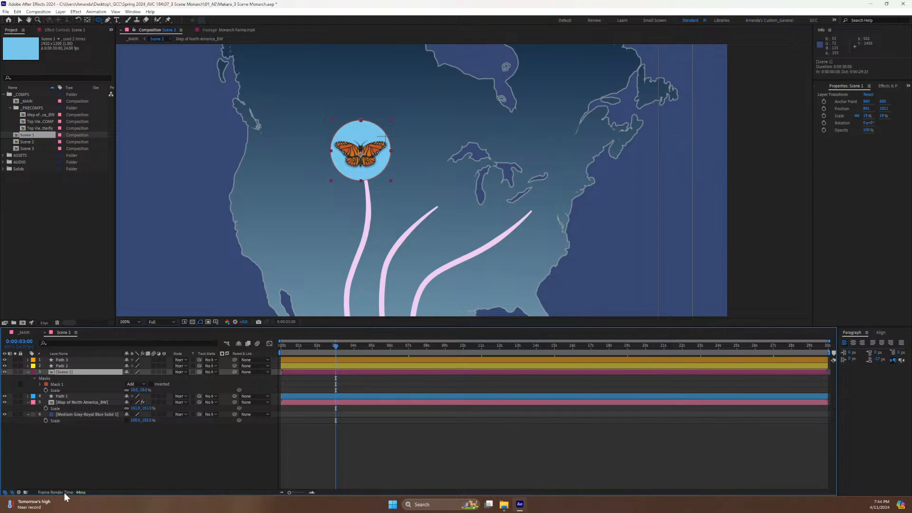
key(u)
Examine the opening frames of Scene 2 against the Scene 1 transition in _MAIN, and return to Scene 2.
drag(310, 347, 280, 360)
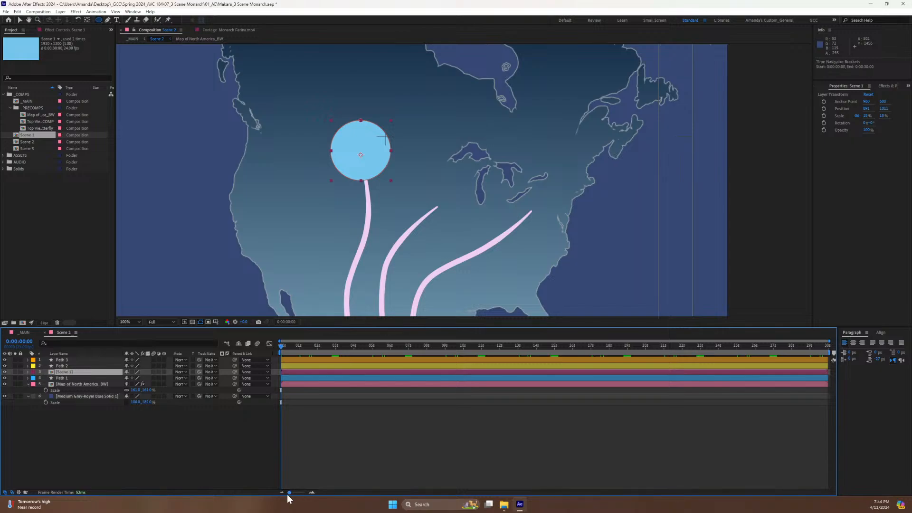
drag(288, 494, 300, 496)
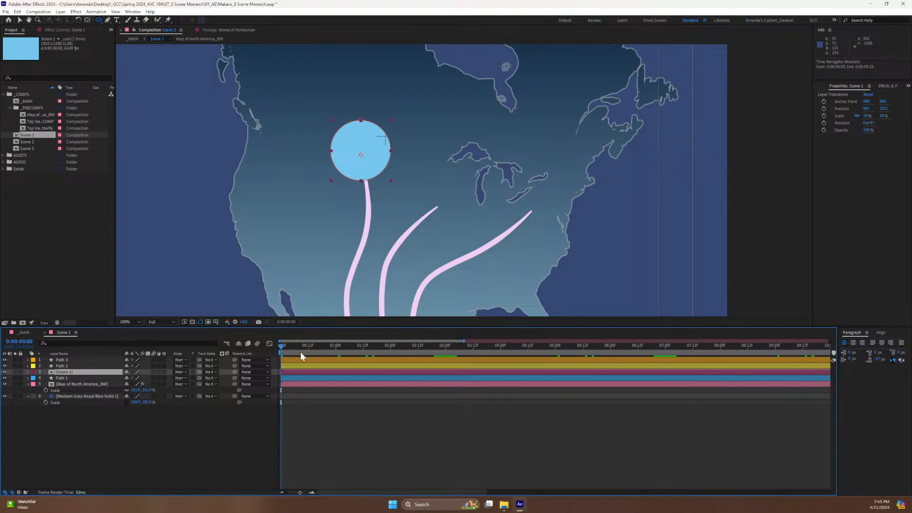
drag(306, 347, 309, 348)
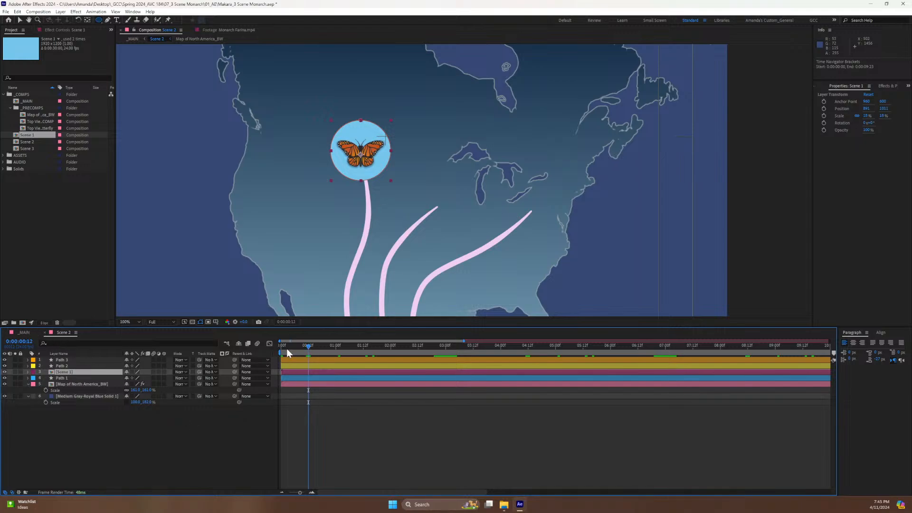
click(24, 332)
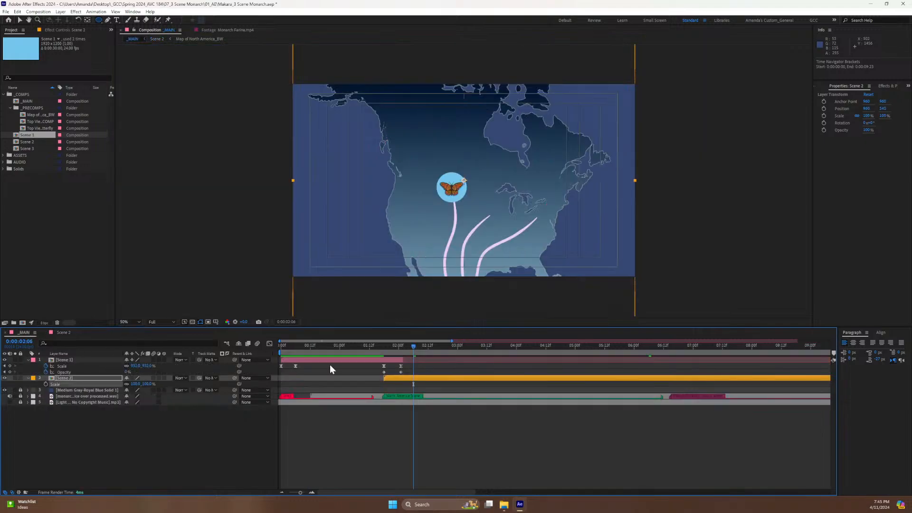
click(387, 347)
mouse_move(386, 348)
mouse_down()
mouse_move(406, 345)
mouse_move(354, 352)
mouse_move(418, 343)
mouse_move(368, 354)
mouse_move(391, 348)
mouse_up()
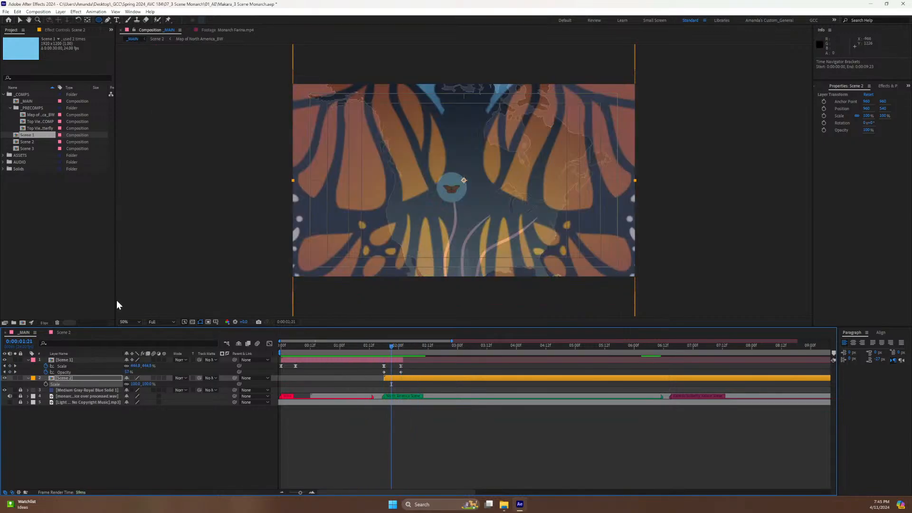
click(63, 332)
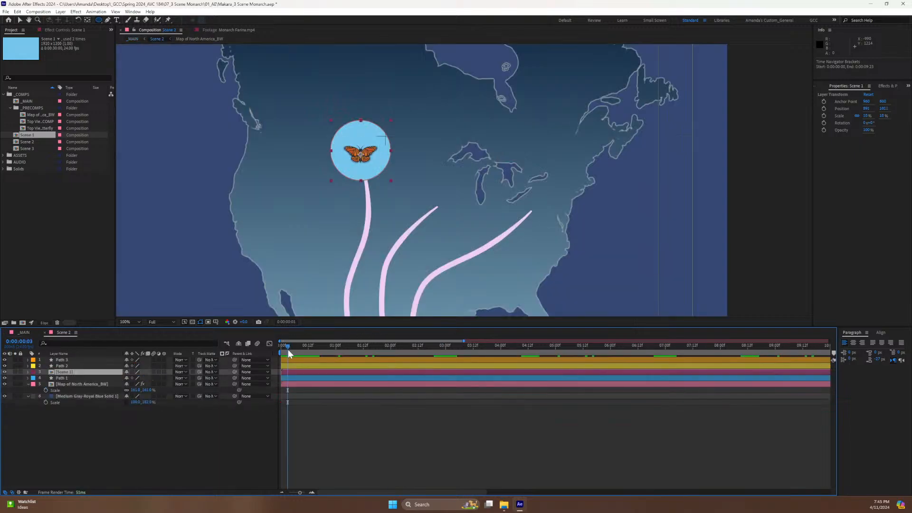
Add a Scale keyframe to the Scene 1 layer at 0:00:00:12, trying 20% before setting the value to 15%.
drag(288, 350, 310, 347)
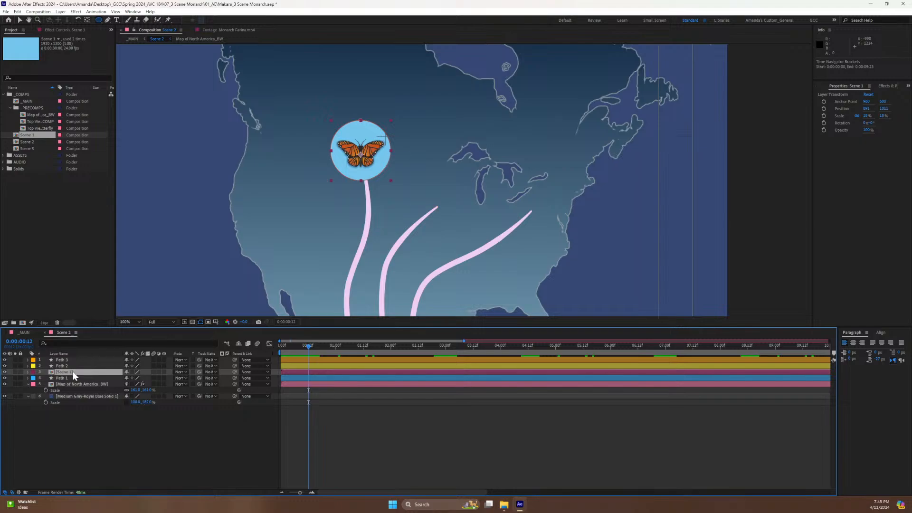
key(s)
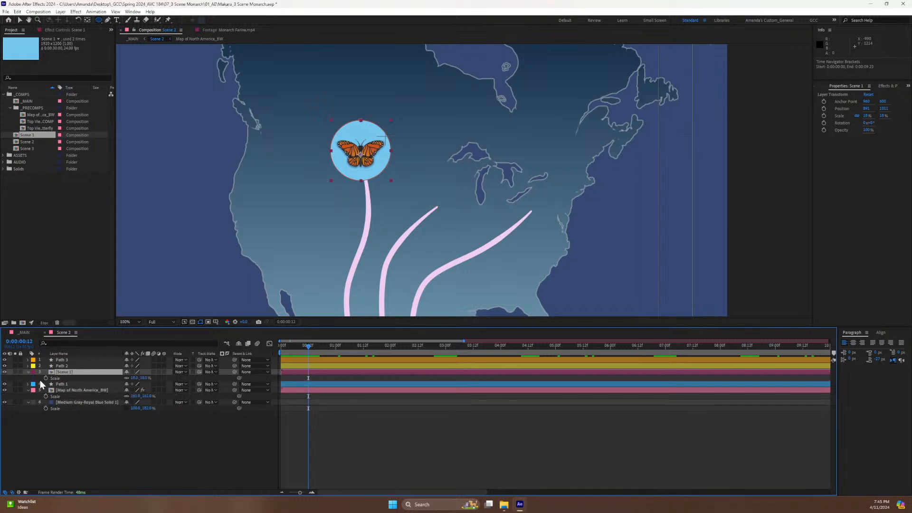
click(46, 378)
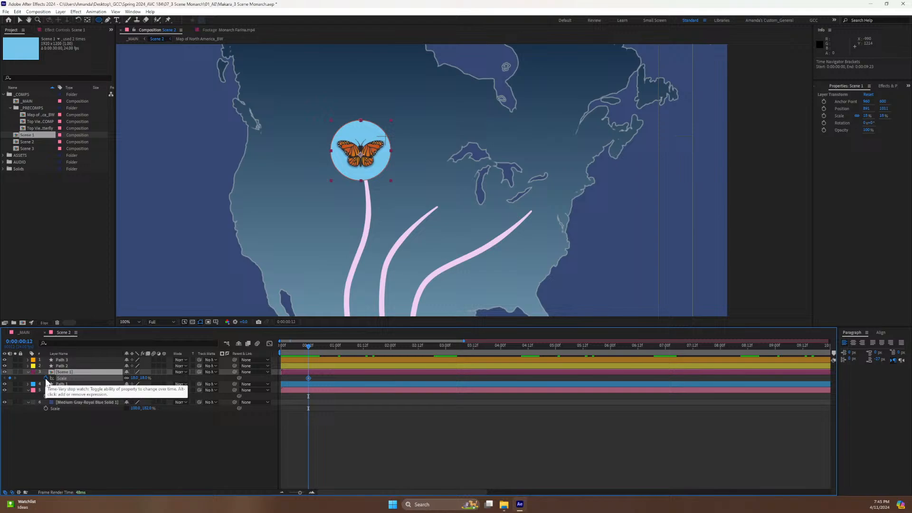
click(135, 378)
text(20)
key(Return)
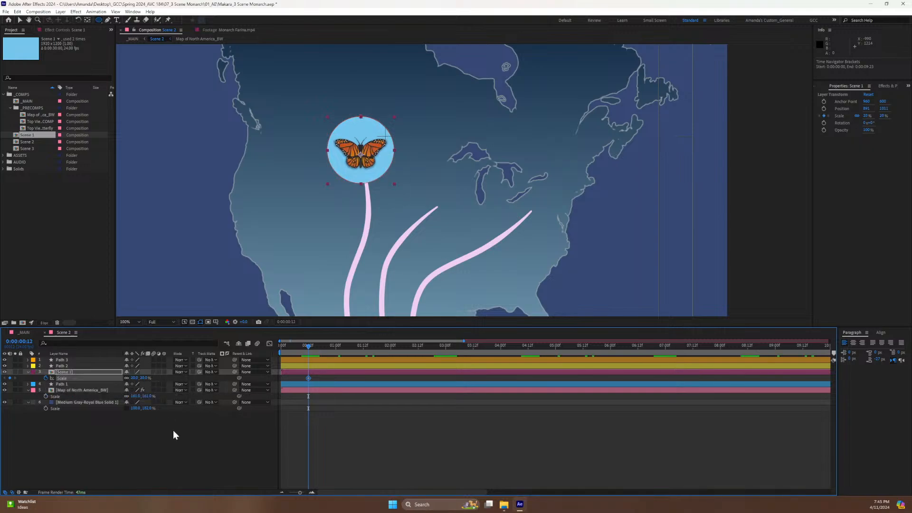
click(132, 378)
text(15)
key(Return)
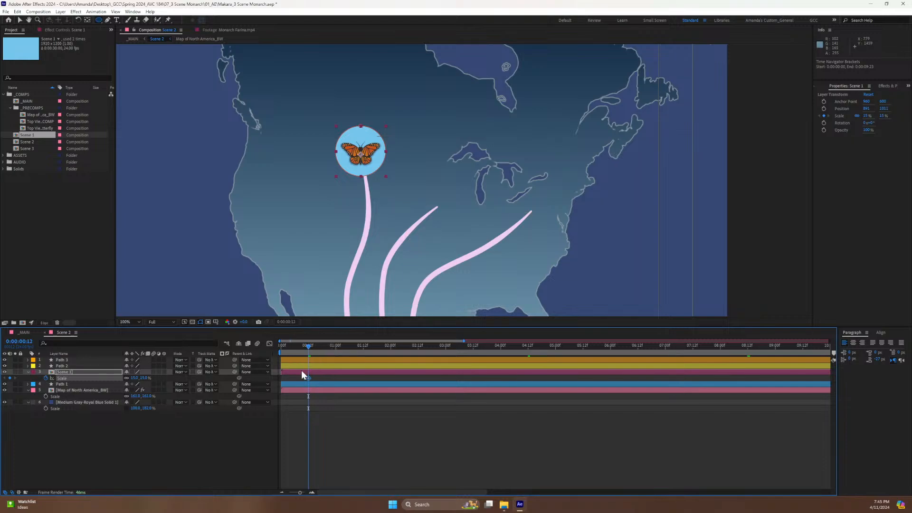
Move the Scene 1 layer's 15% Scale keyframe to 0:00:01:00 and keyframe its Scale at 0% at 0:00:00:12.
mouse_move(309, 379)
mouse_down()
mouse_move(336, 378)
mouse_move(308, 361)
mouse_up()
click(336, 348)
click(135, 378)
text(0)
key(Return)
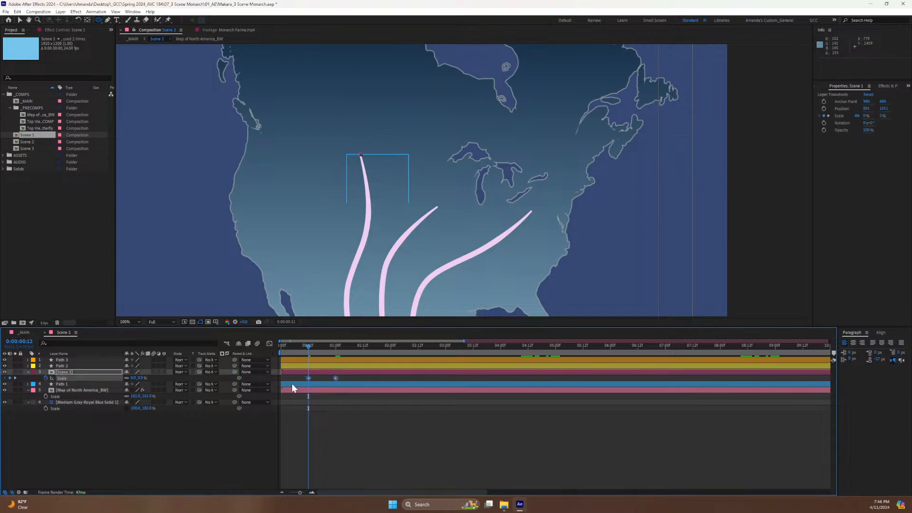
Apply Easy Ease to the Scene 1 layer's scale keyframes, steepen the curve's early rise in the Graph Editor, and preview the pop-in.
key(F9)
click(269, 344)
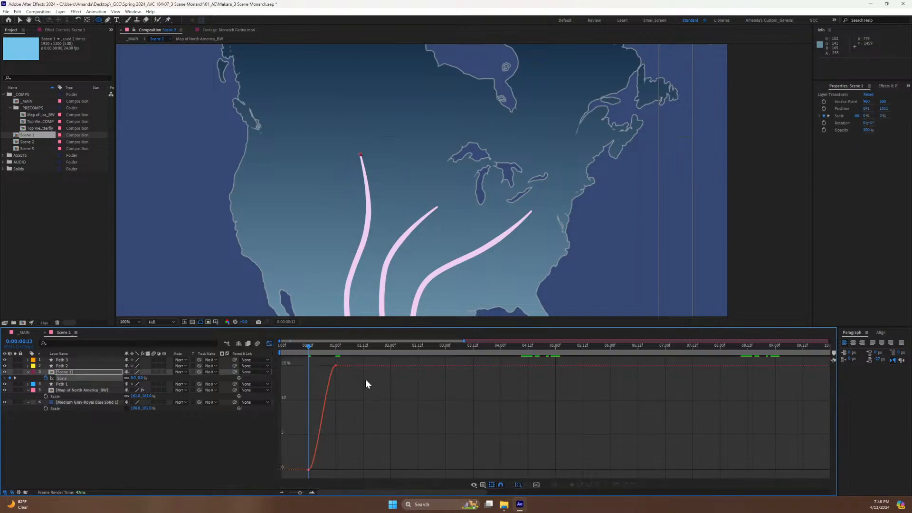
drag(326, 362, 317, 368)
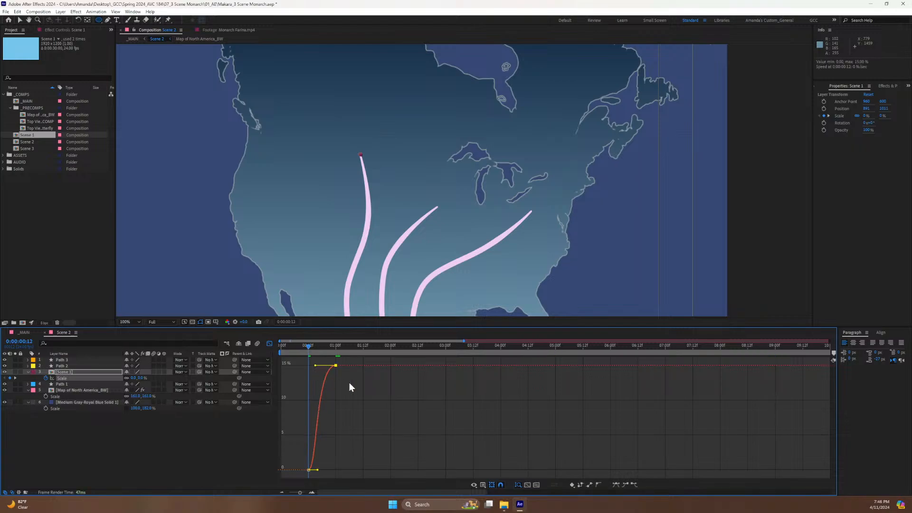
key(space)
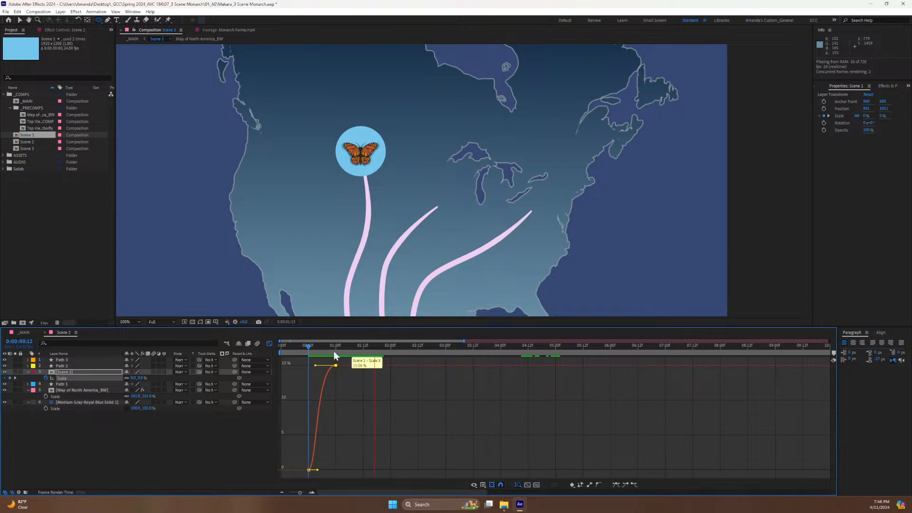
mouse_move(325, 344)
mouse_down()
mouse_move(301, 355)
mouse_move(335, 352)
mouse_up()
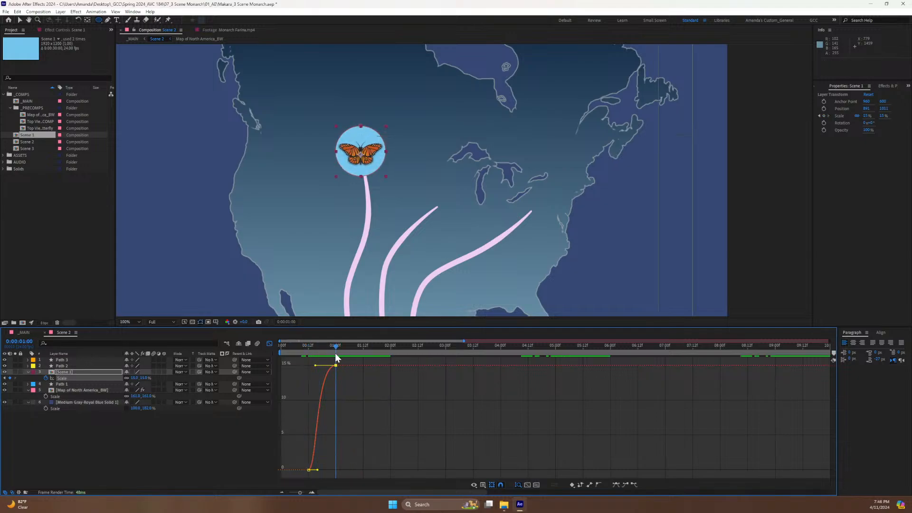
click(269, 344)
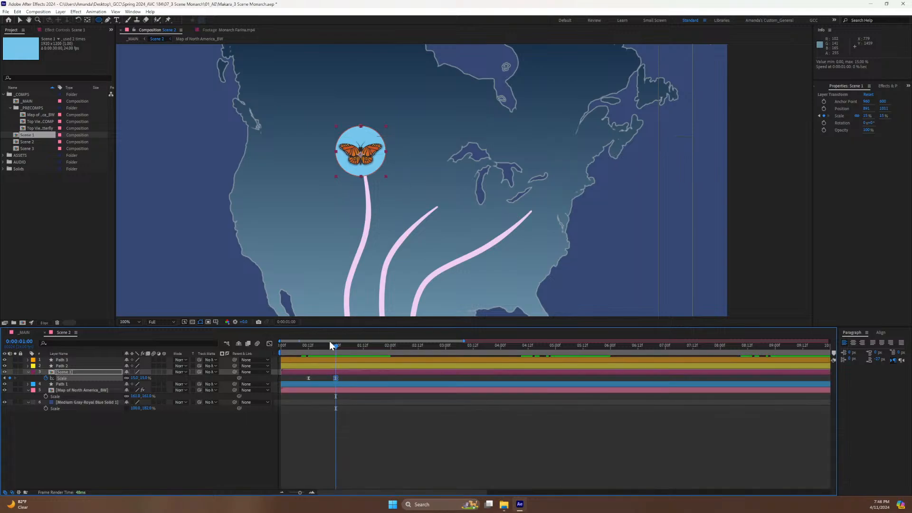
Add an overshoot scale keyframe of 18% at frame 21 on the Scene 1 layer and preview the animation.
drag(335, 346, 330, 348)
click(136, 378)
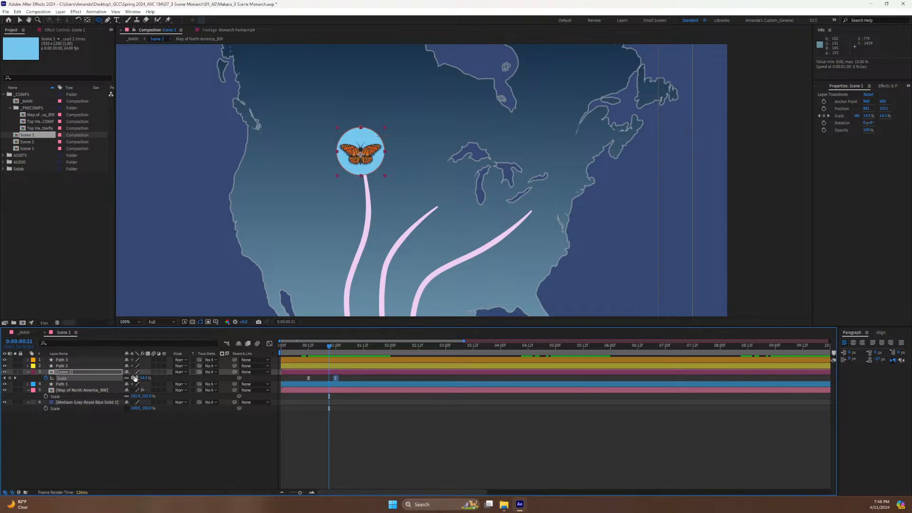
text(18)
key(Return)
key(space)
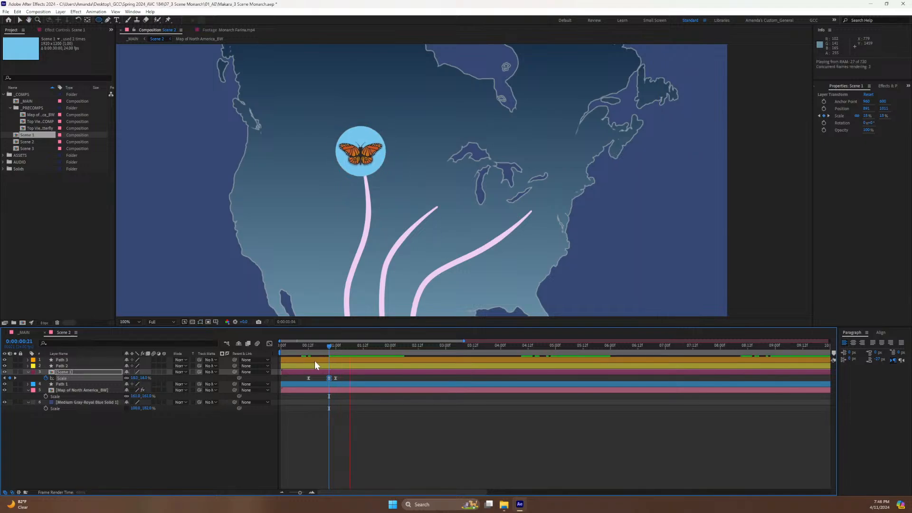
drag(316, 346, 301, 349)
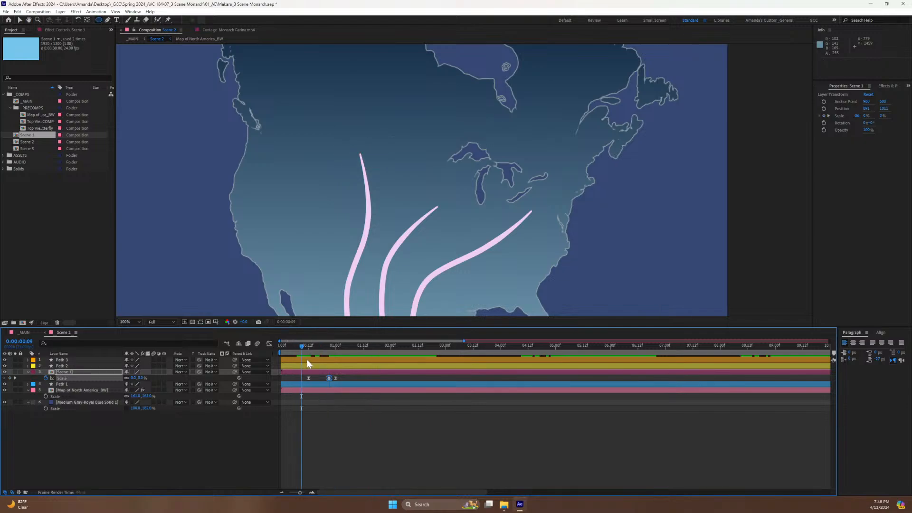
key(space)
Reshape the scale curve in the Graph Editor to round the overshoot peak and its drop, and preview it.
click(269, 343)
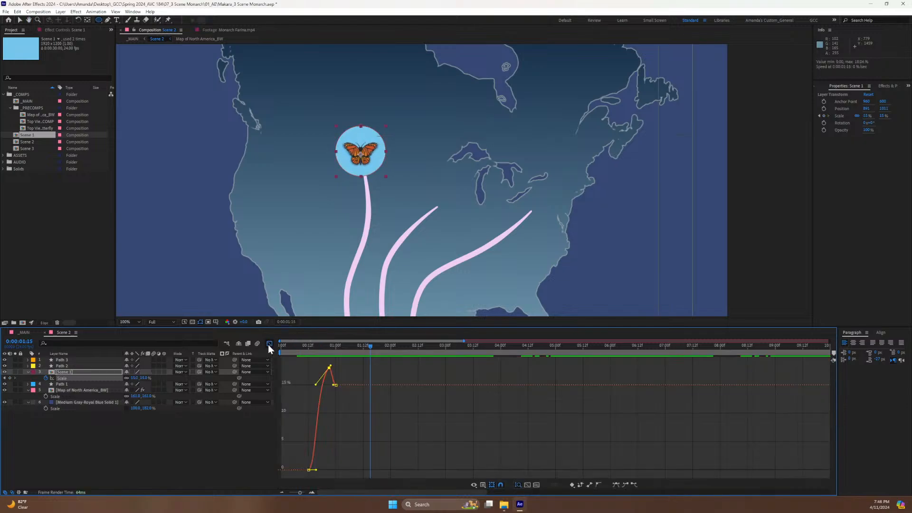
click(334, 385)
drag(334, 386, 336, 383)
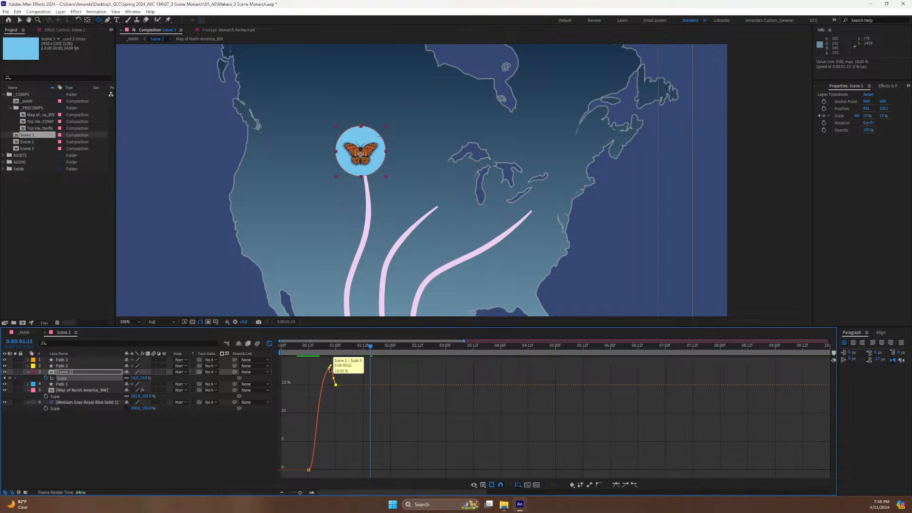
drag(335, 366, 281, 347)
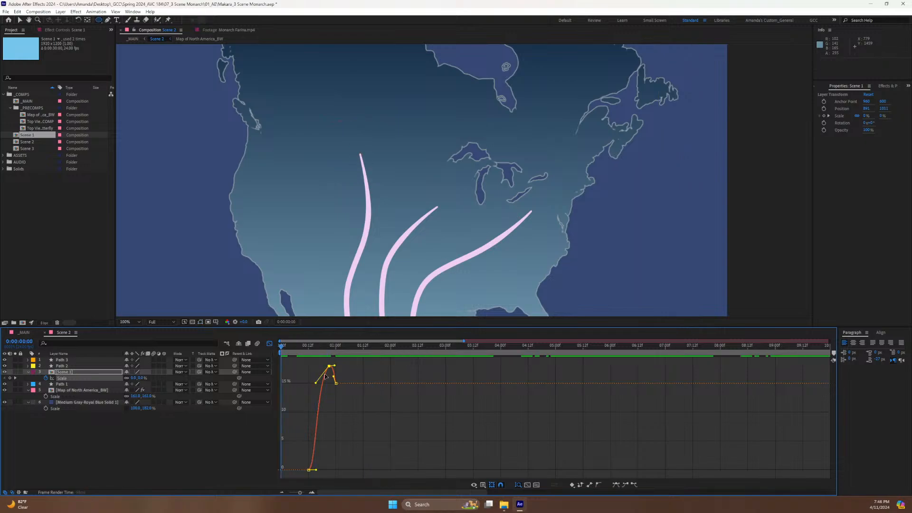
key(space)
key(space)
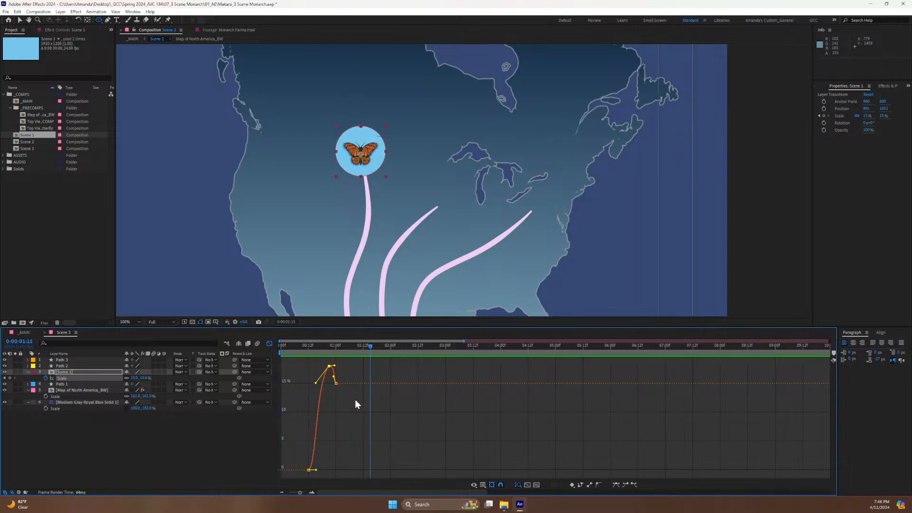
Shorten the incoming easing handle of the last scale keyframe, preview the motion, and return to the layer bar view.
drag(333, 377, 336, 381)
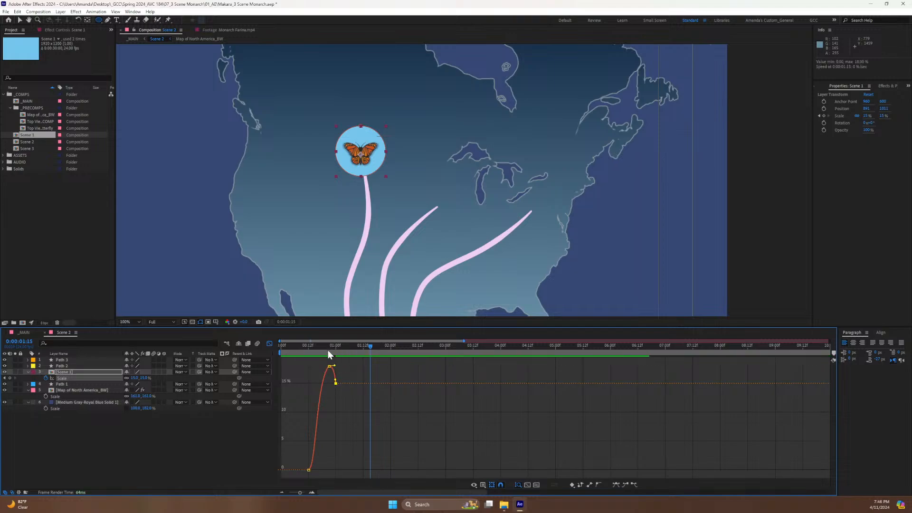
drag(328, 349, 295, 352)
key(space)
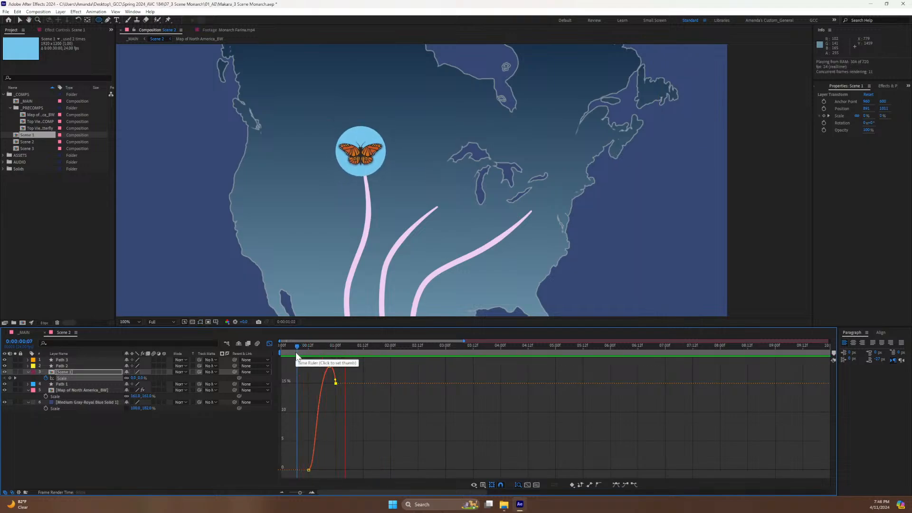
key(space)
click(268, 344)
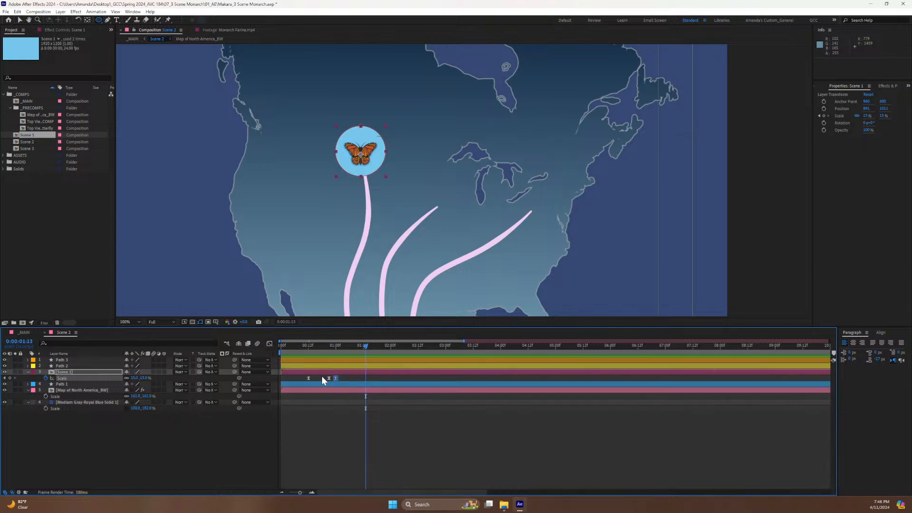
Set the Scene 1 layer's overshoot scale keyframe at frame 21 to 16% and preview the animation.
click(329, 347)
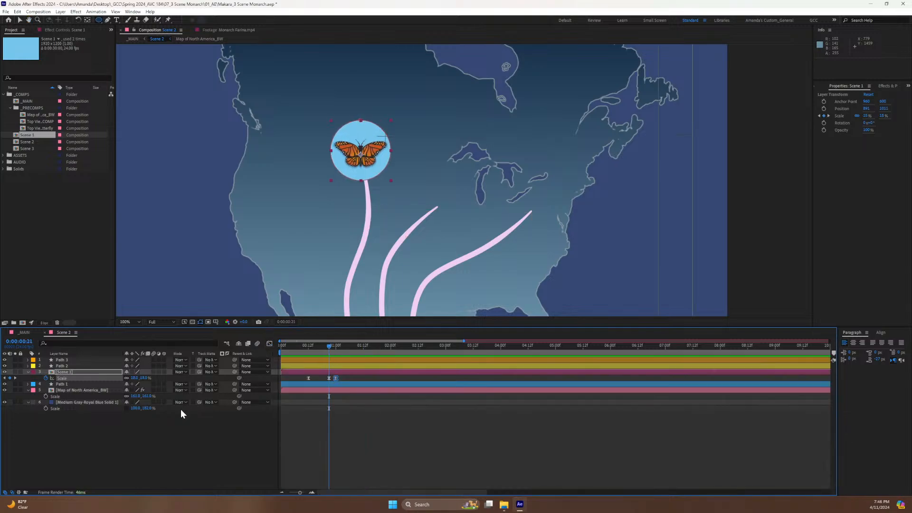
click(135, 378)
text(16)
key(Return)
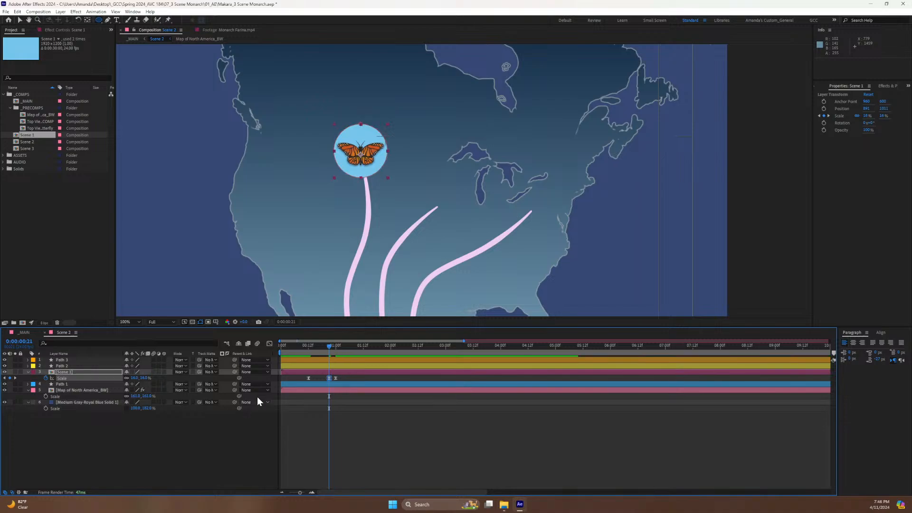
drag(327, 336, 296, 351)
key(space)
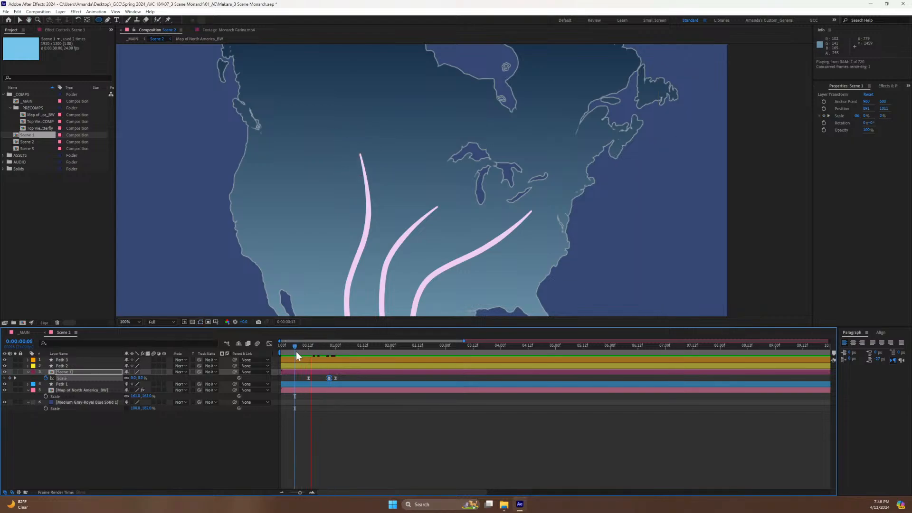
Set the Scene 1 layer's overshoot scale keyframe at frame 21 to 17% and preview the animation.
click(328, 347)
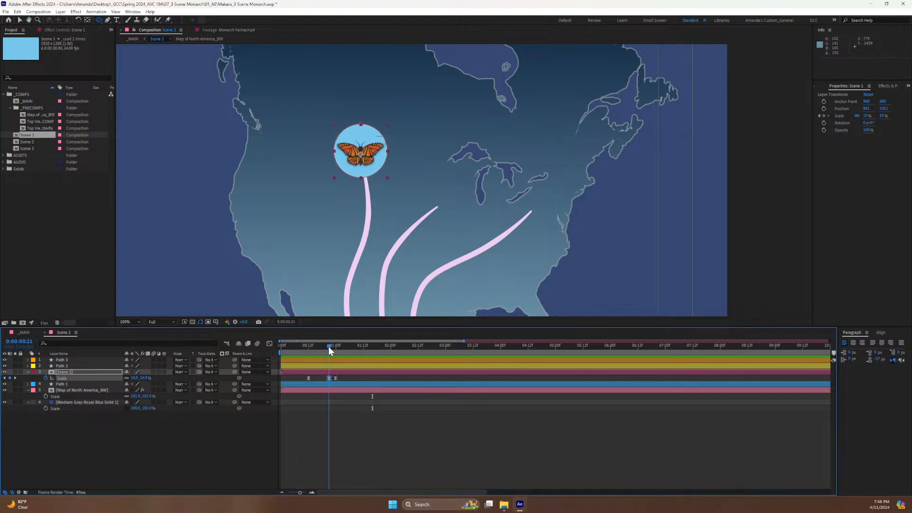
click(131, 377)
key(Return)
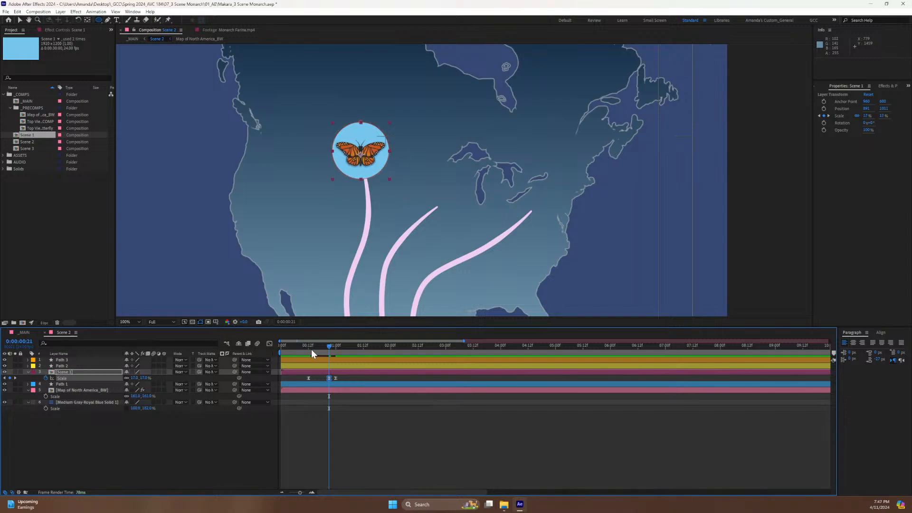
drag(312, 349, 291, 351)
key(space)
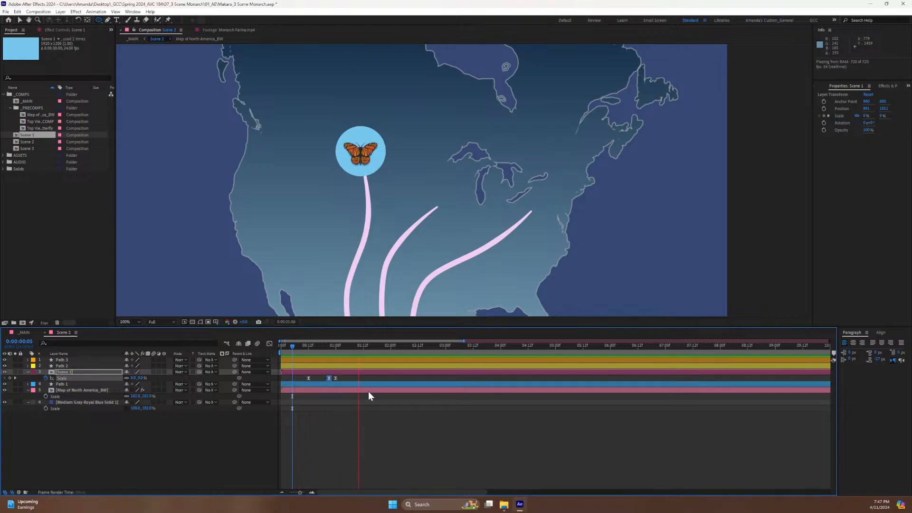
key(space)
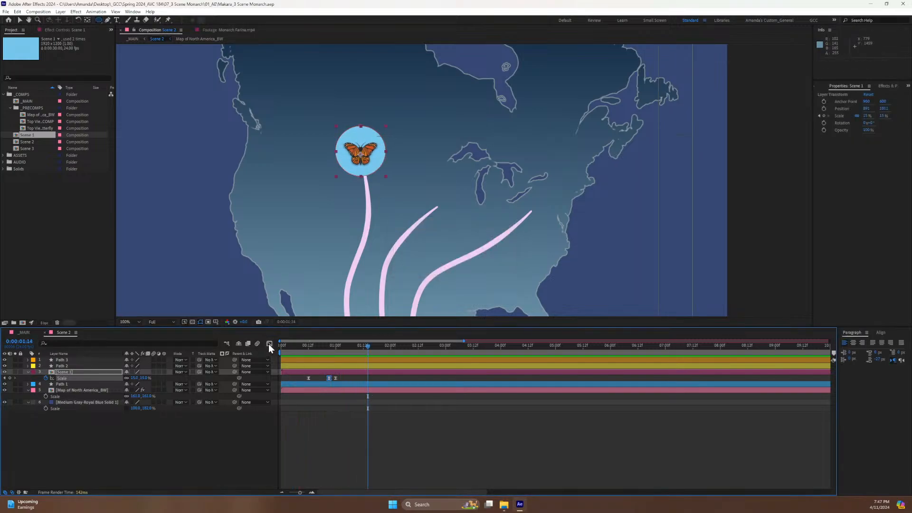
Level the incoming easing handle of the overshoot scale keyframe in the Graph Editor and preview the smoother peak.
click(269, 344)
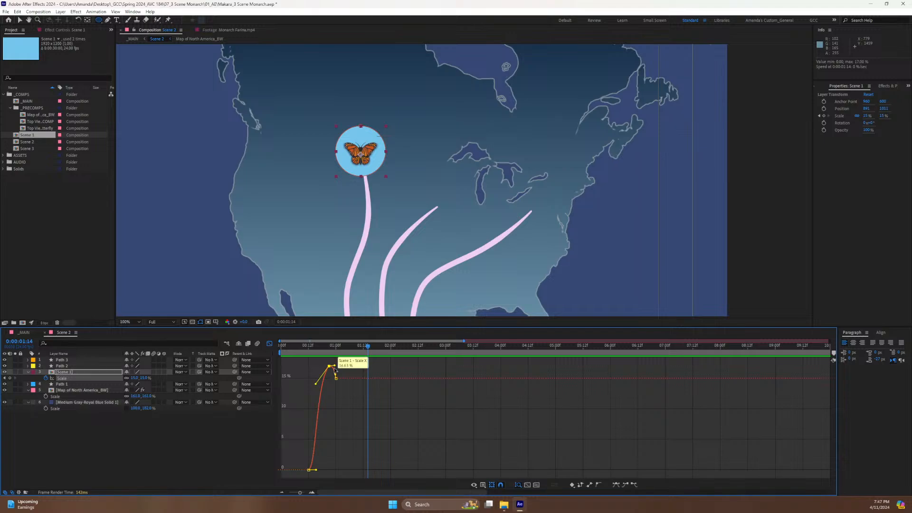
drag(313, 383, 289, 355)
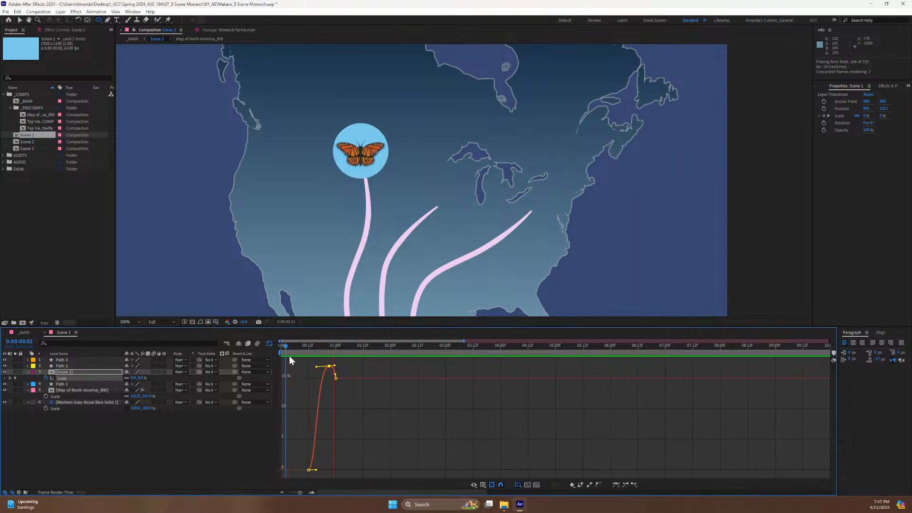
key(space)
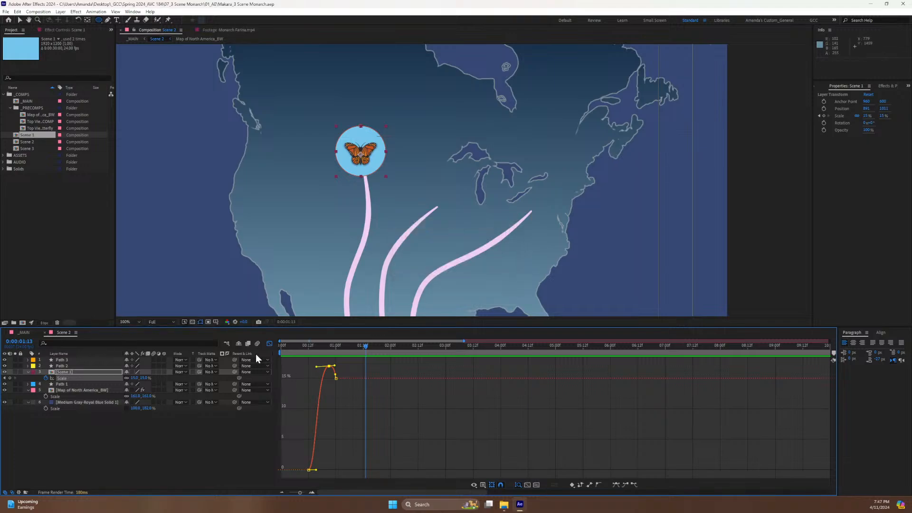
click(270, 343)
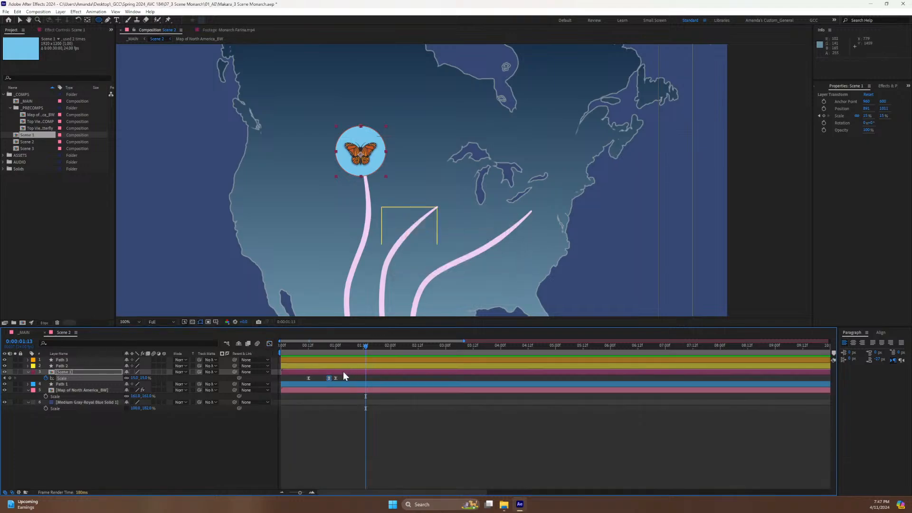
Move the overshoot scale keyframe one frame earlier to frame 20 and preview the timing.
drag(329, 378, 326, 378)
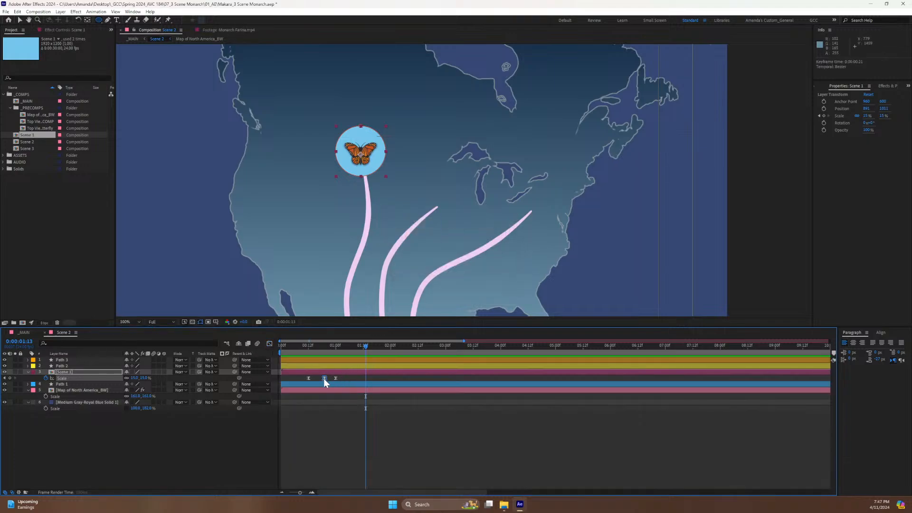
click(302, 352)
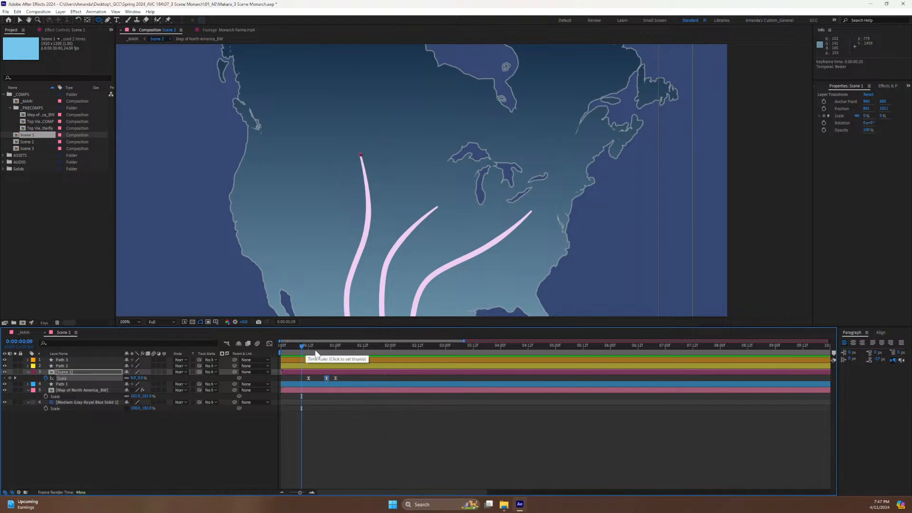
key(space)
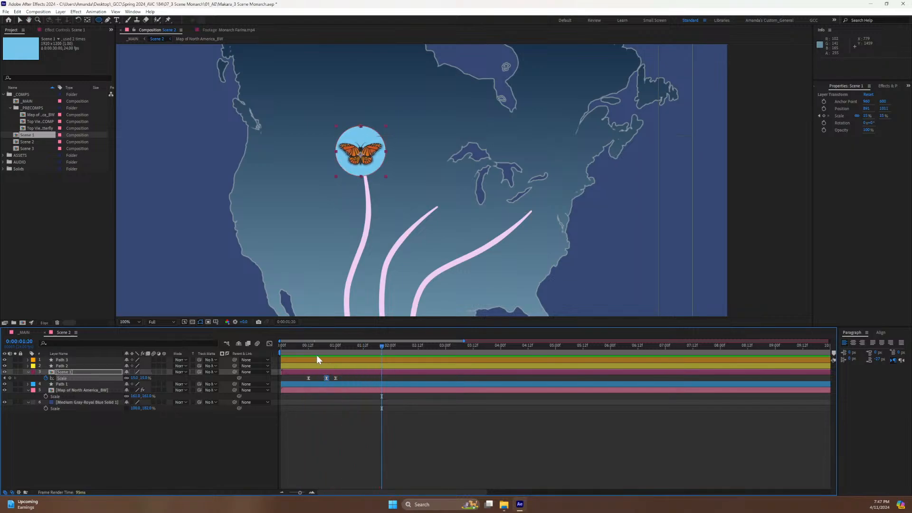
drag(313, 352, 329, 353)
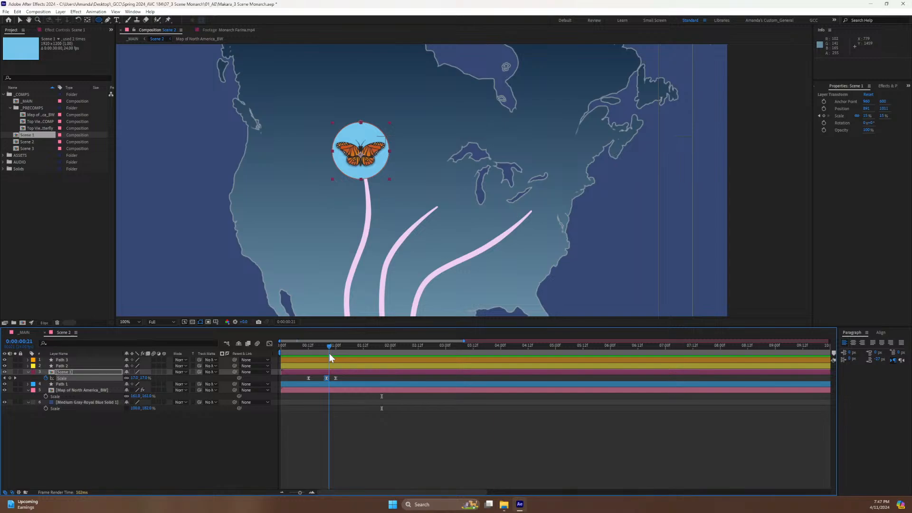
Draw a circle about 197 px wide over the butterfly badge with a solid color fill and no stroke, using the reference footage as a guide.
click(233, 30)
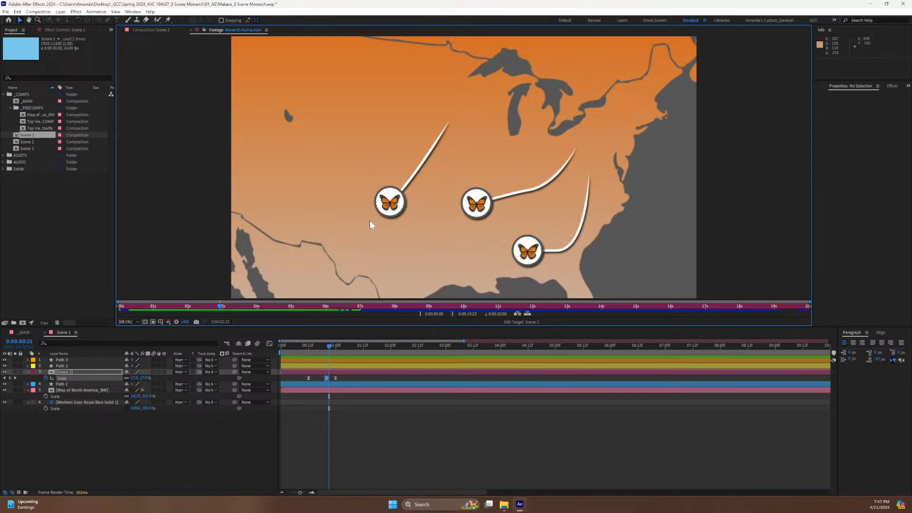
click(151, 30)
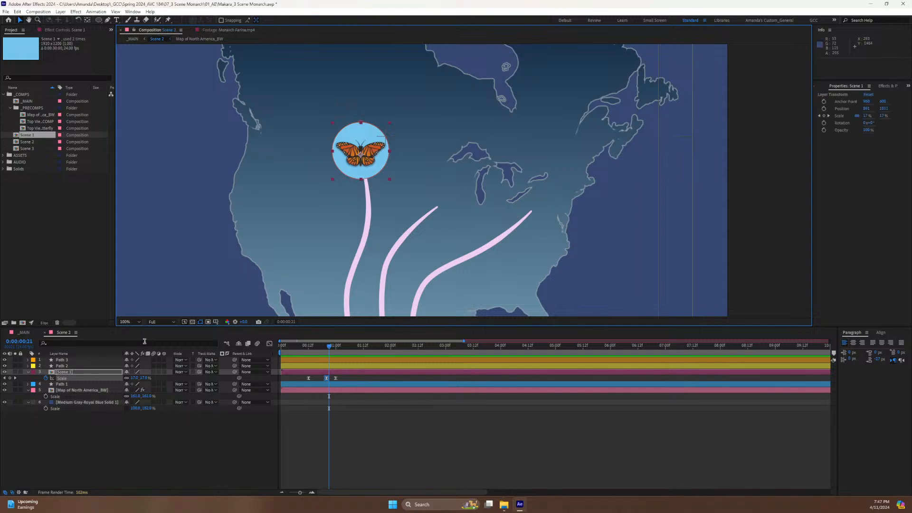
click(63, 372)
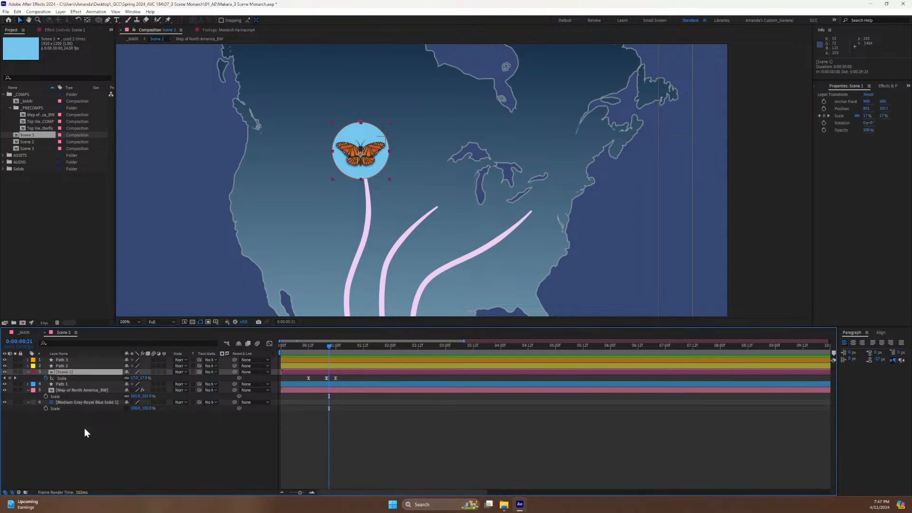
click(109, 451)
click(101, 20)
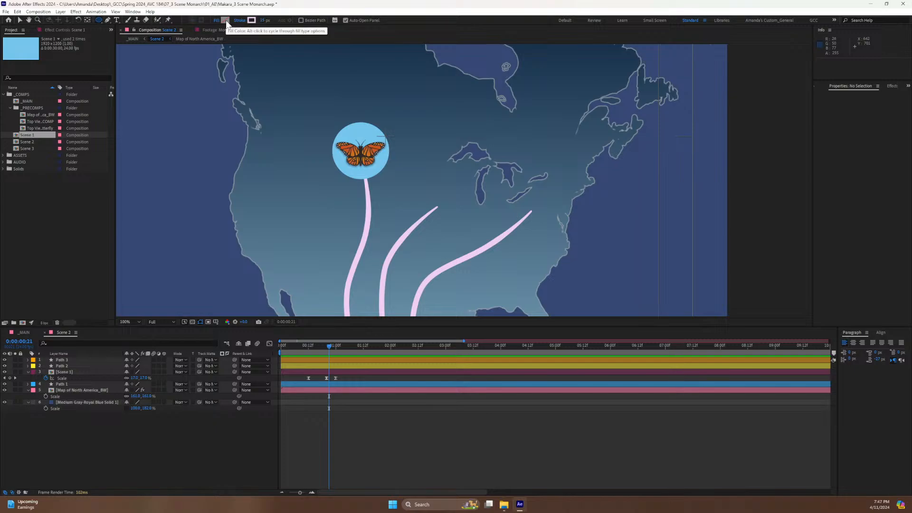
click(241, 20)
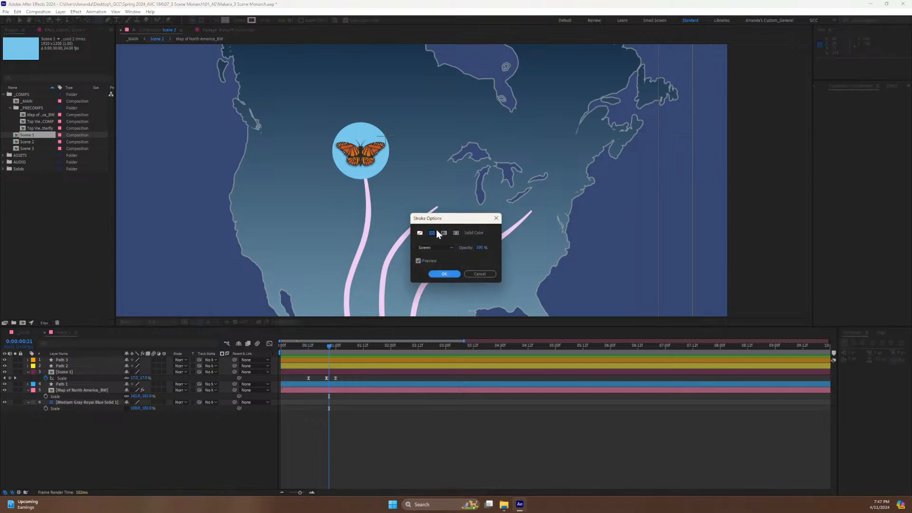
click(419, 233)
click(445, 274)
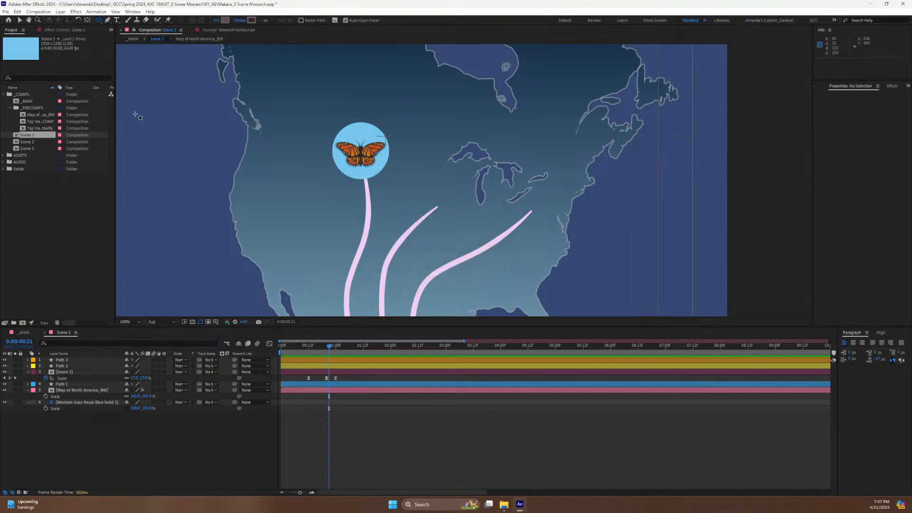
click(217, 20)
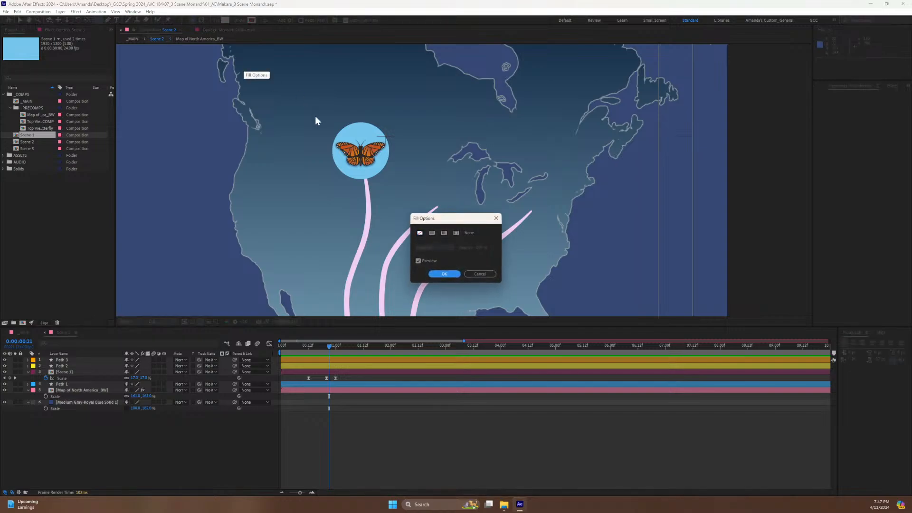
click(432, 233)
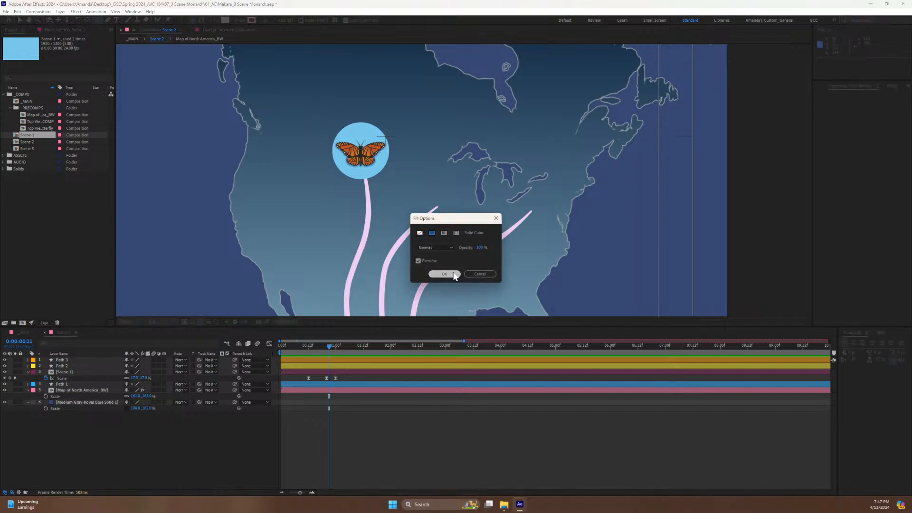
click(444, 274)
mouse_move(319, 122)
mouse_down()
mouse_move(387, 161)
mouse_move(396, 198)
mouse_move(390, 169)
mouse_up()
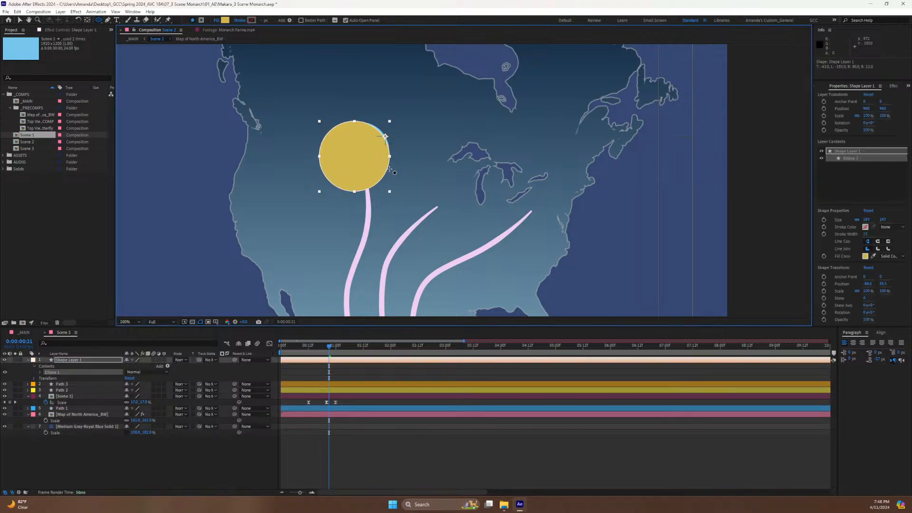
Center the anchor point on the new circle and place its layer directly beneath the Scene 1 layer.
click(83, 360)
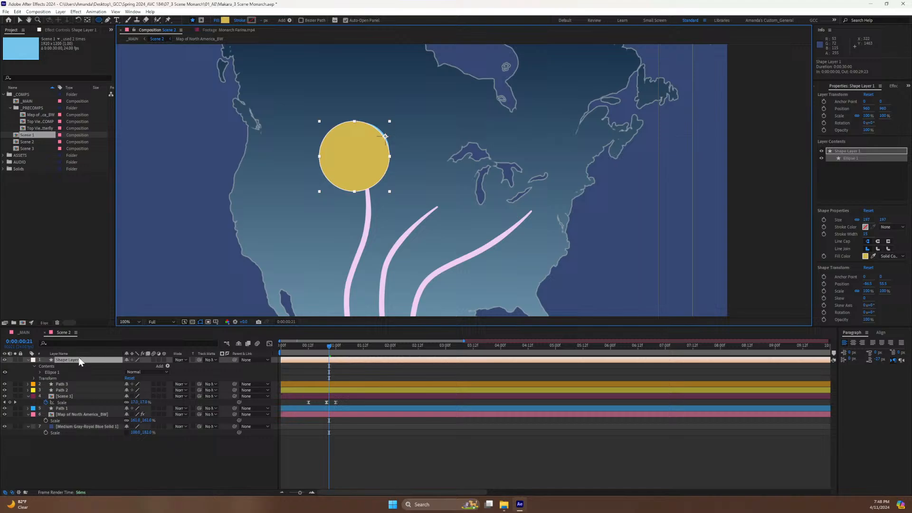
double_click(87, 20)
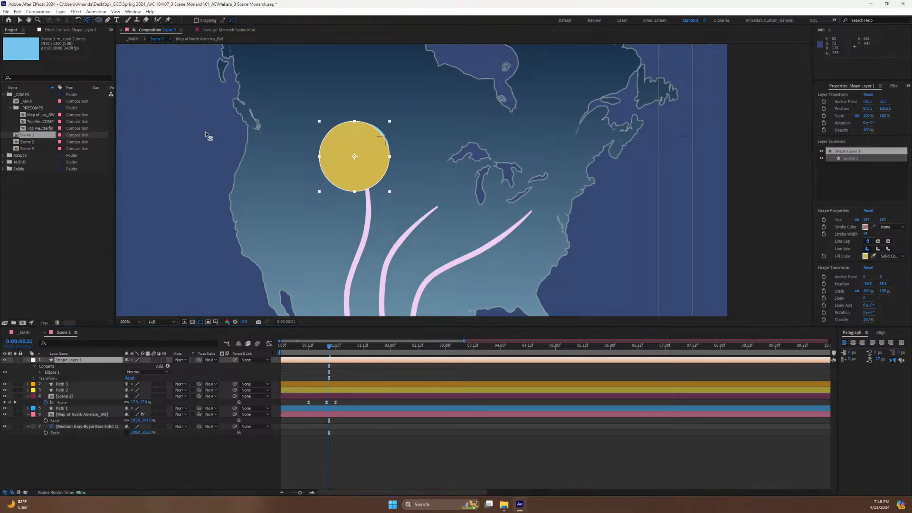
click(186, 352)
key(v)
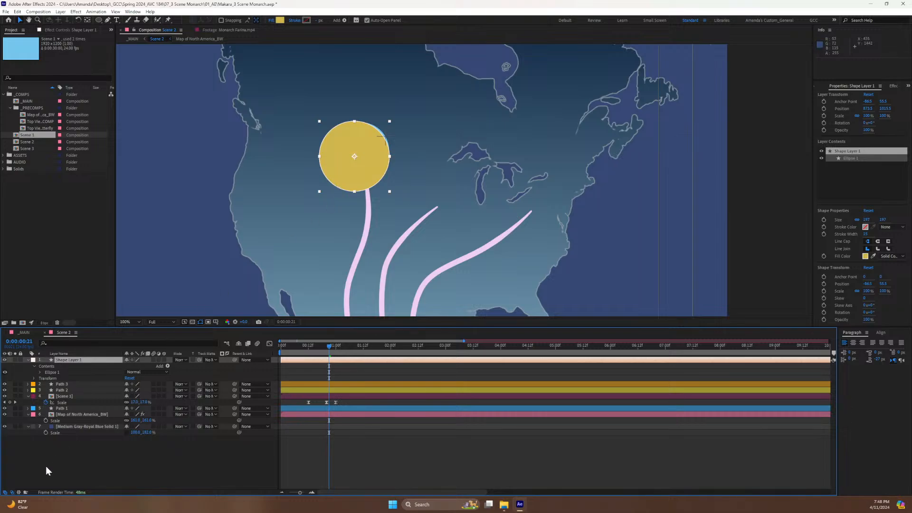
drag(75, 360, 67, 405)
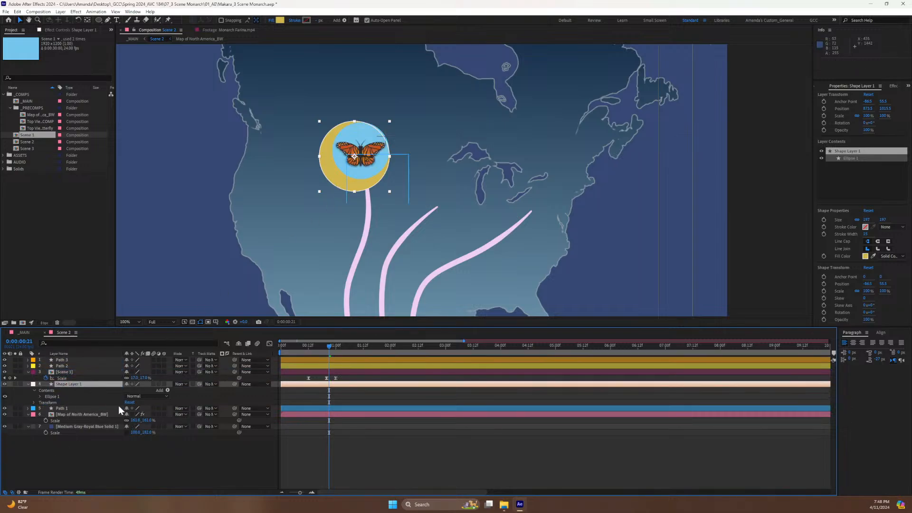
Position the circle centrally behind the butterfly badge and scale it to 87% so that only a thin ring shows.
key(s)
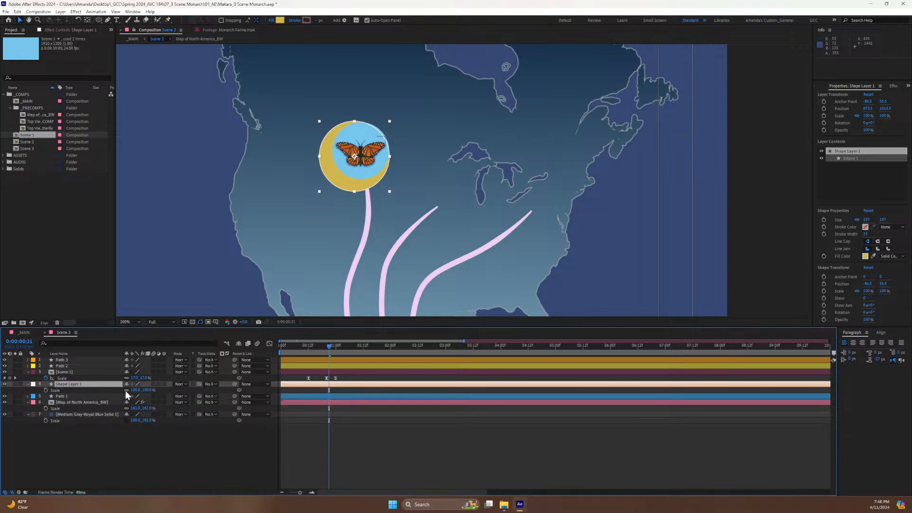
key(shift+p)
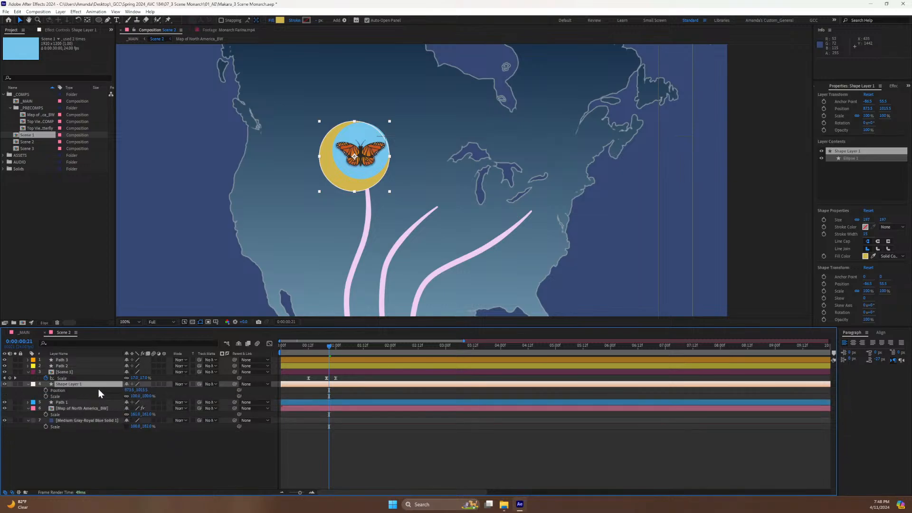
drag(138, 390, 134, 390)
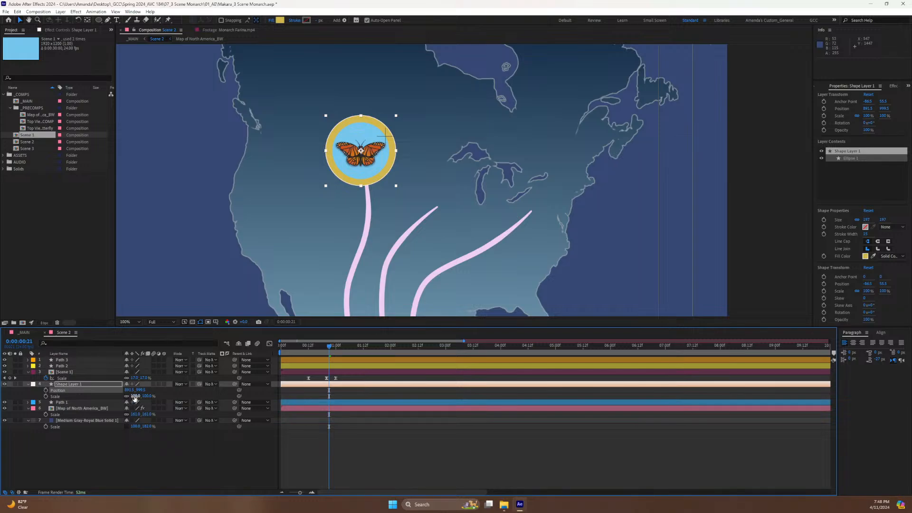
drag(133, 396, 130, 398)
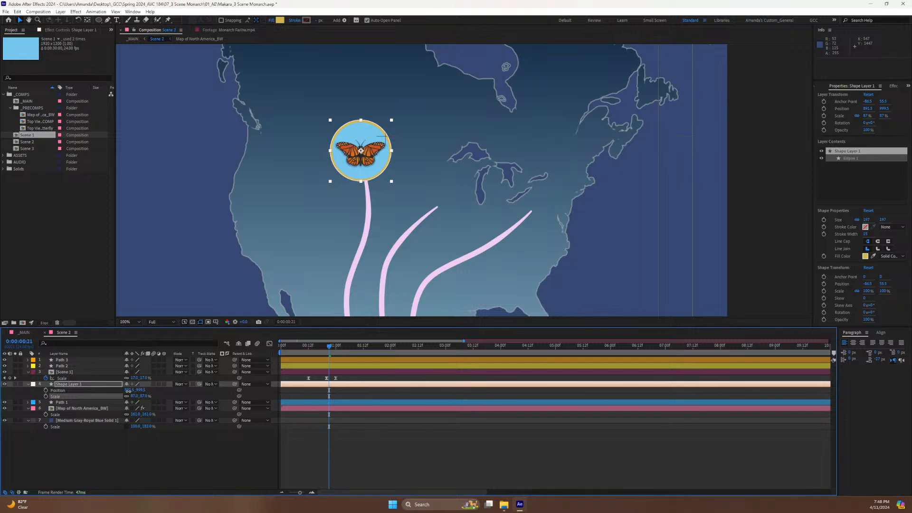
click(129, 391)
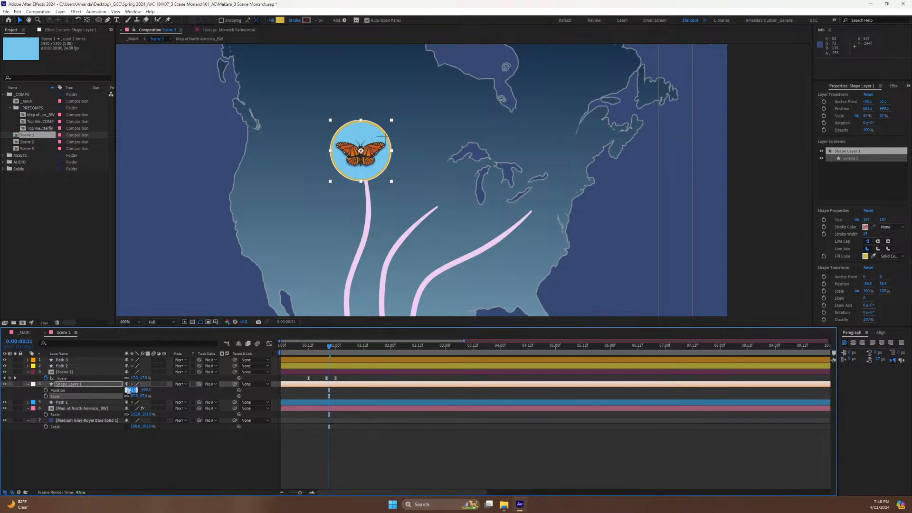
Align the Scene 1 layer and the circle layer on their horizontal centers, relative to the selection.
click(65, 373)
ctrl+click(65, 384)
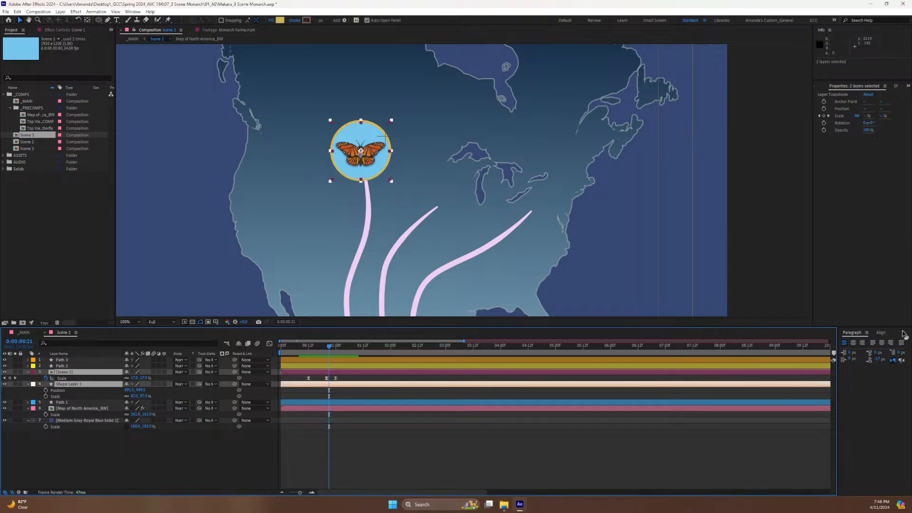
click(881, 333)
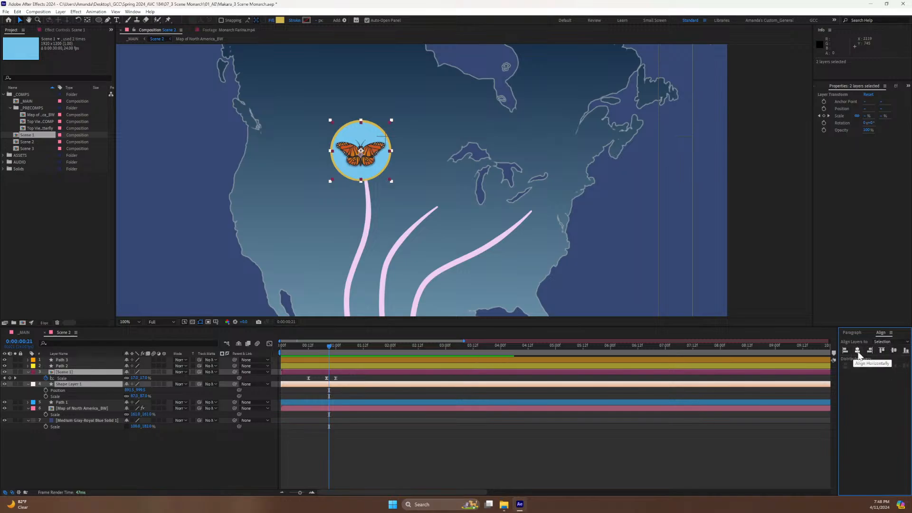
click(858, 351)
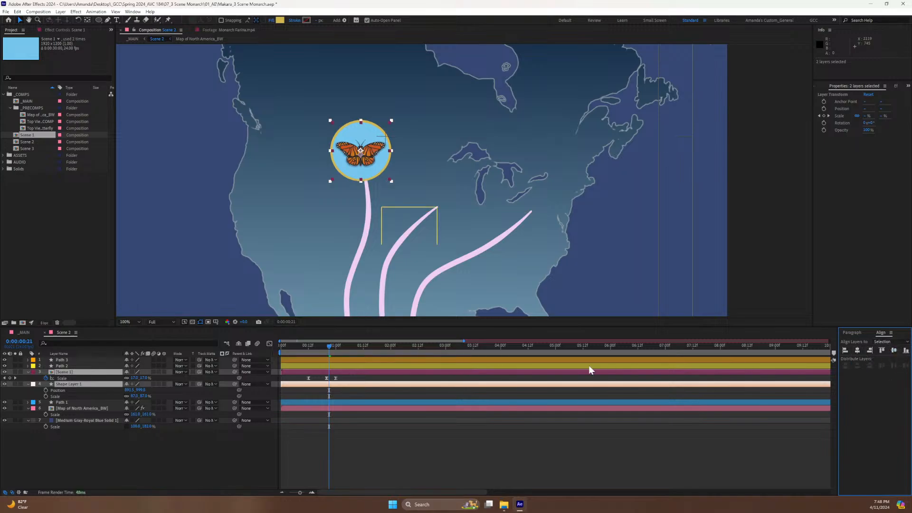
click(124, 450)
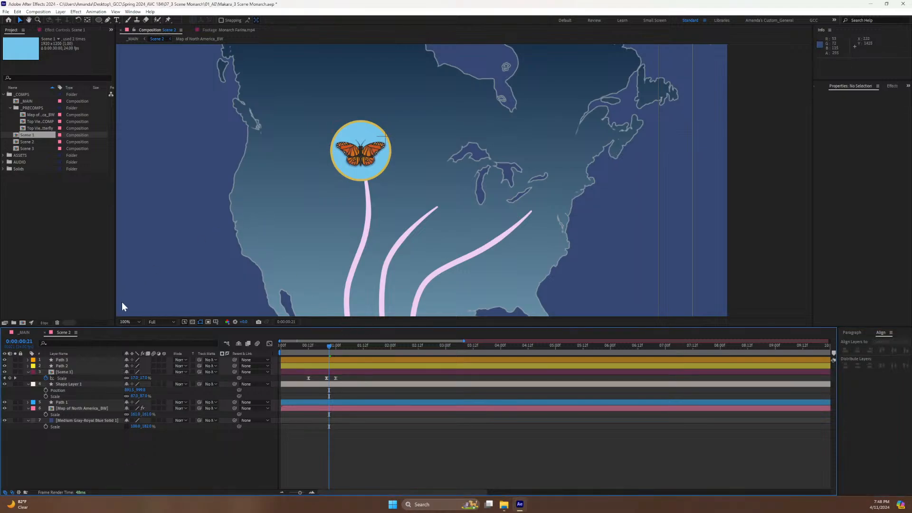
Rename the circle's shape layer to Icon Outline and change its label color to Dark Purple.
click(64, 383)
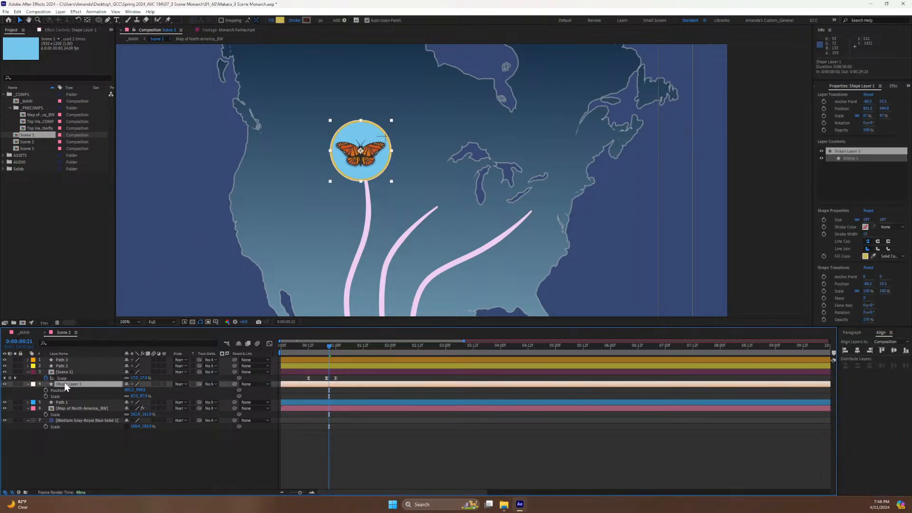
key(Return)
text(C)
text(con Outl)
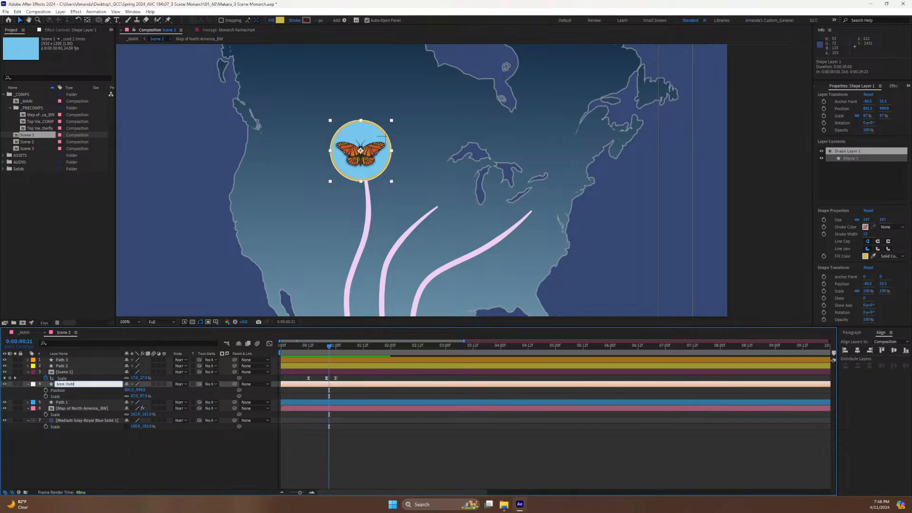
text(ine)
click(34, 385)
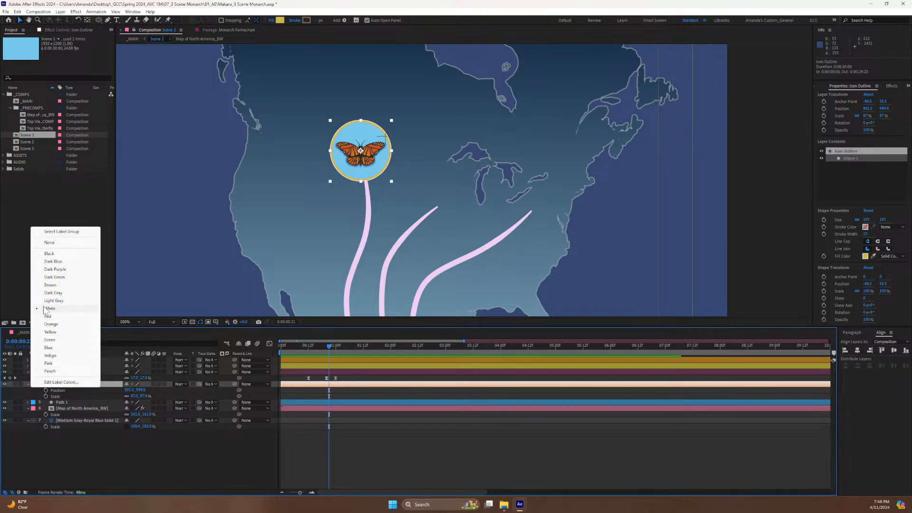
click(53, 269)
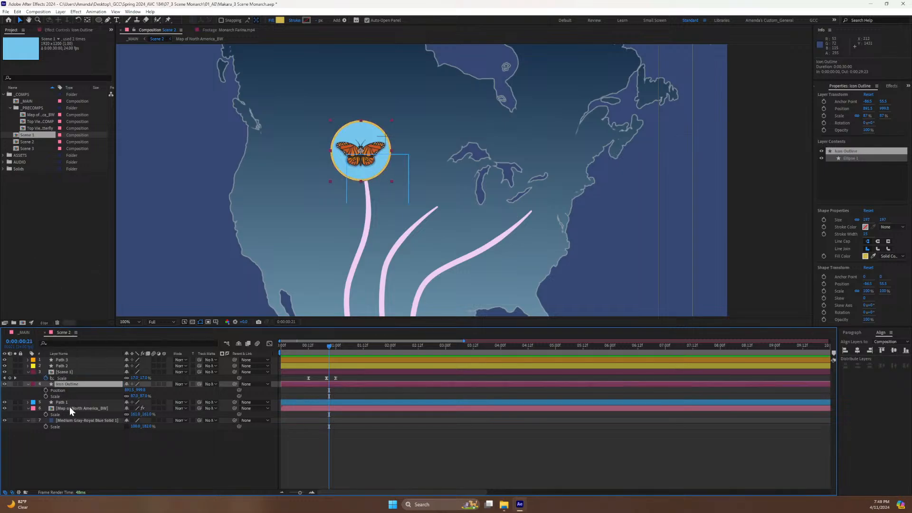
Save the project, then parent the Icon Outline layer to Scene 1 and check that it scales with the badge.
click(104, 468)
key(ctrl+s)
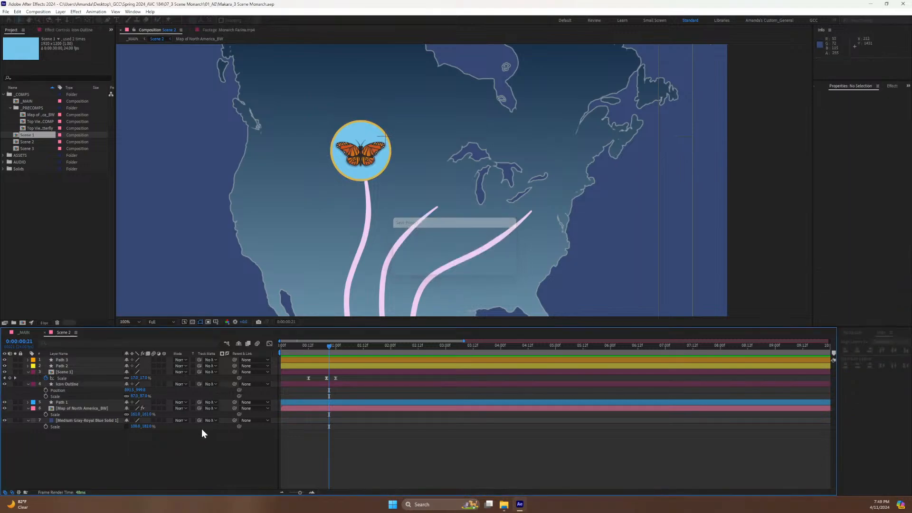
drag(234, 383, 68, 372)
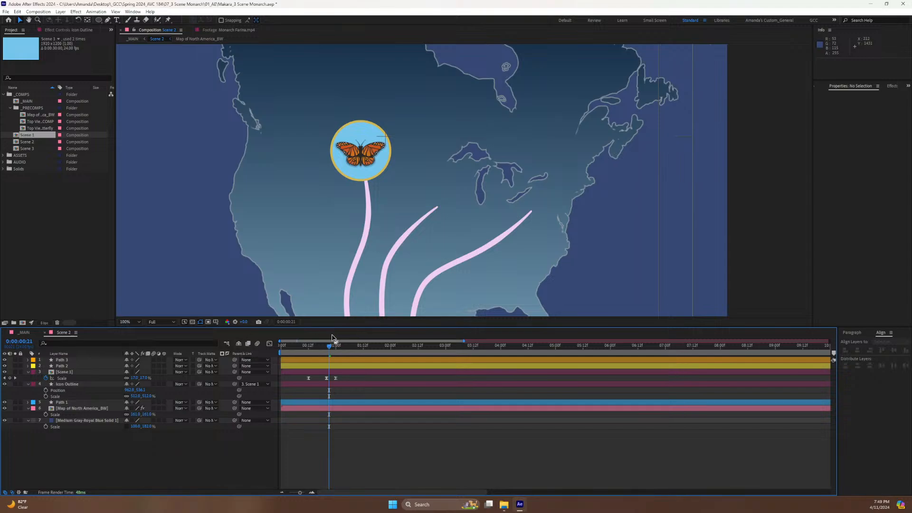
mouse_move(332, 341)
mouse_down()
mouse_move(304, 343)
mouse_move(357, 341)
mouse_move(332, 346)
mouse_up()
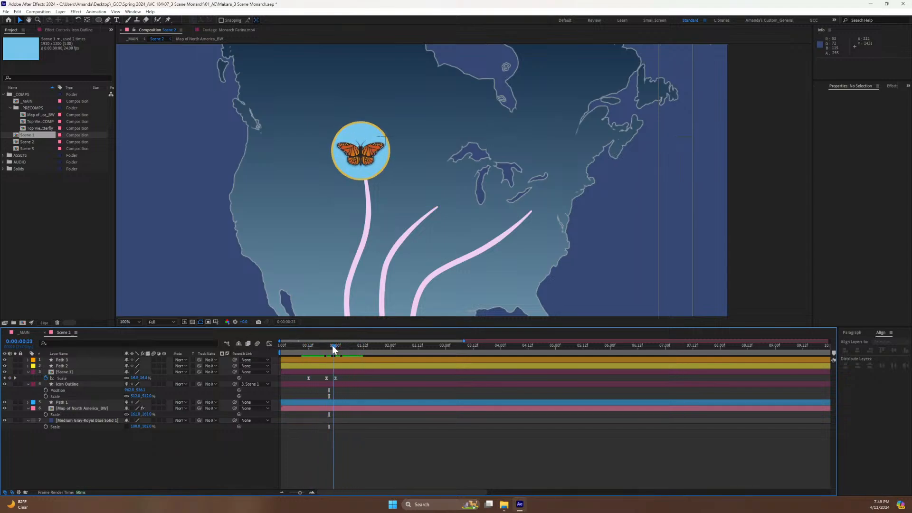
Change the Icon Outline layer's fill color to dark purple 180632 and save the project.
click(68, 385)
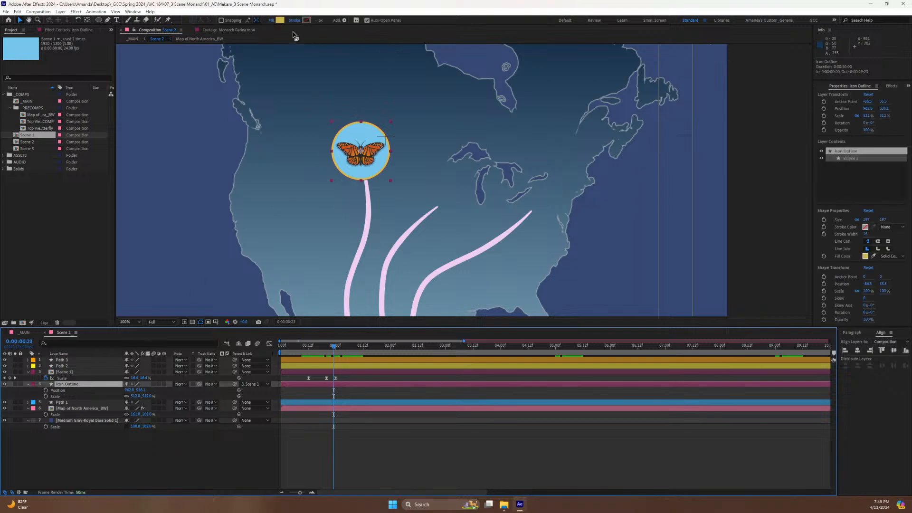
click(280, 20)
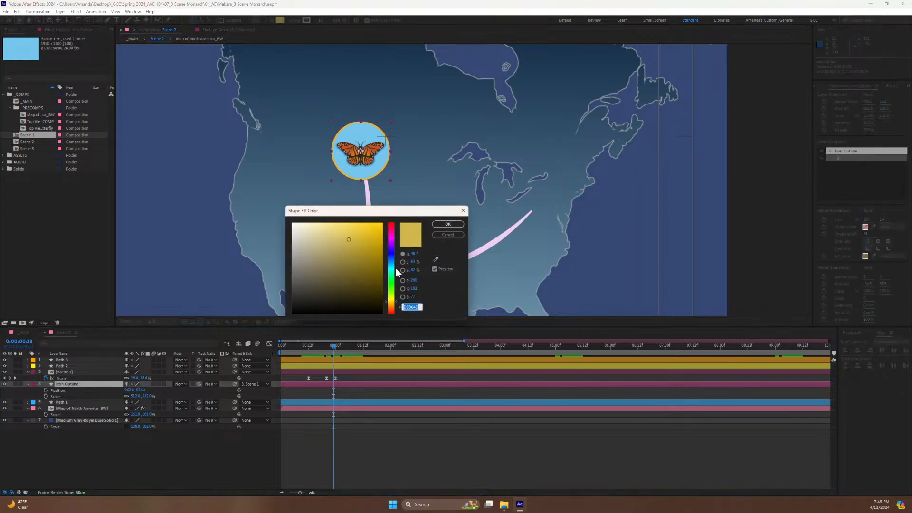
mouse_move(392, 270)
mouse_down()
mouse_move(392, 244)
mouse_move(355, 252)
mouse_move(369, 291)
mouse_up()
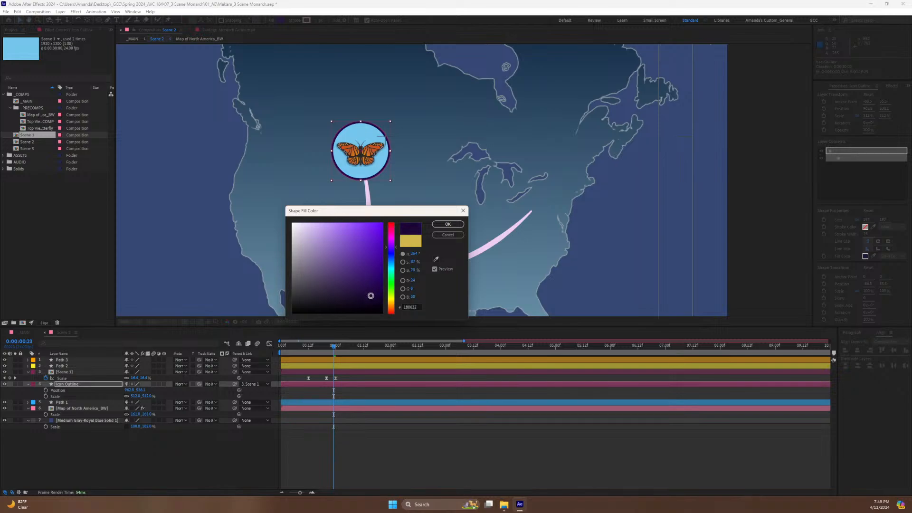
click(440, 224)
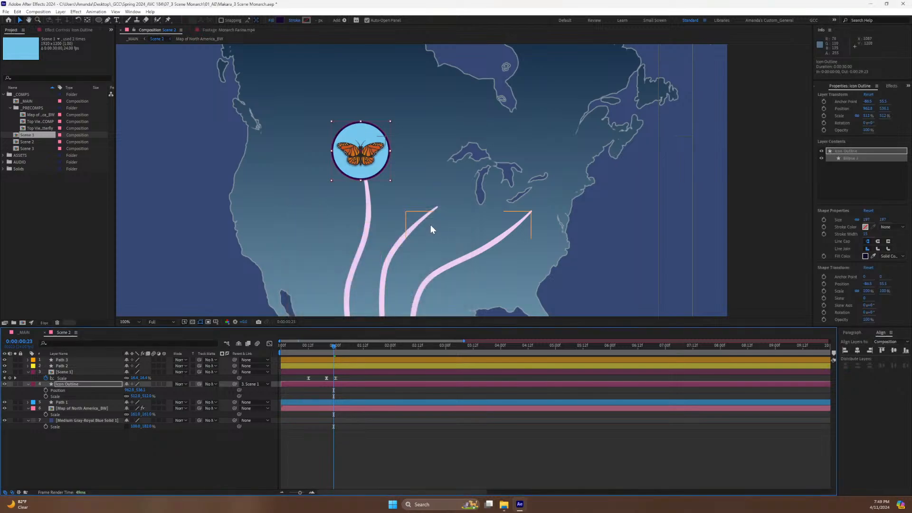
click(557, 235)
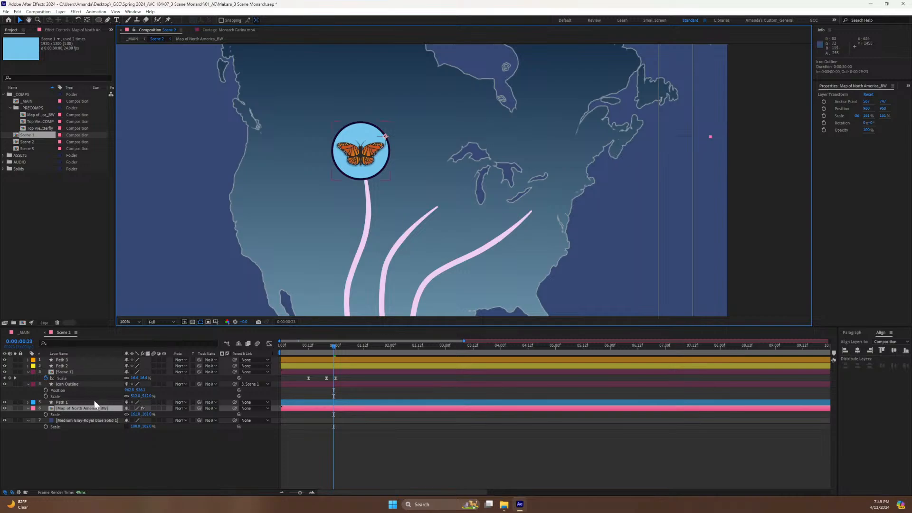
key(ctrl+s)
click(59, 370)
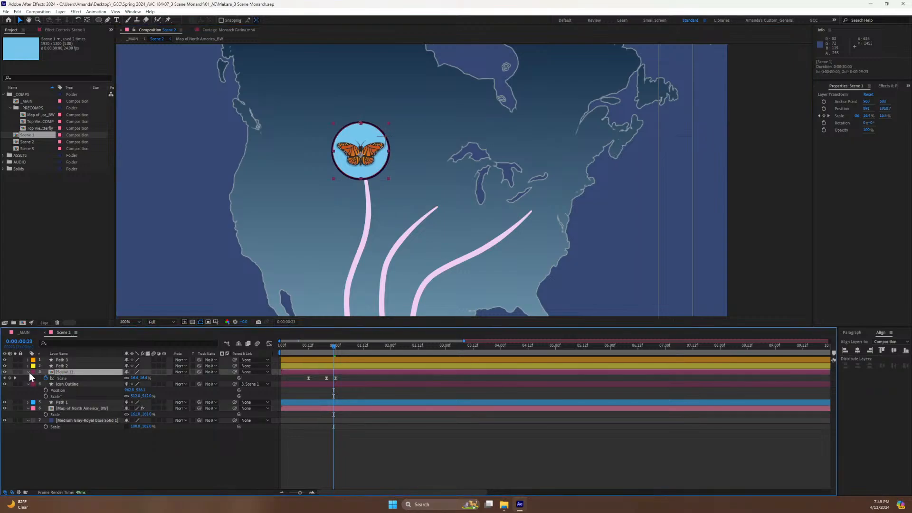
Duplicate the Scene 1 and Icon Outline layers together and place the copies directly above the Path 2 layer.
click(28, 372)
click(73, 378)
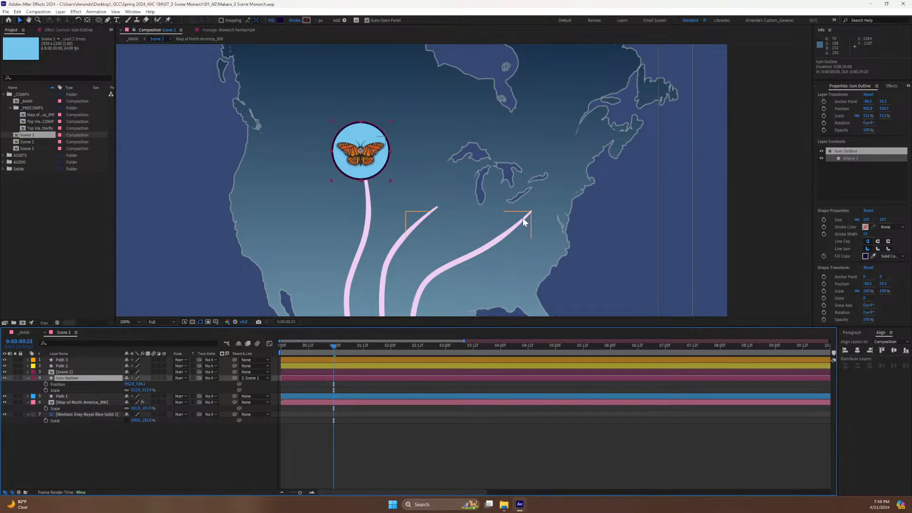
shift+click(61, 371)
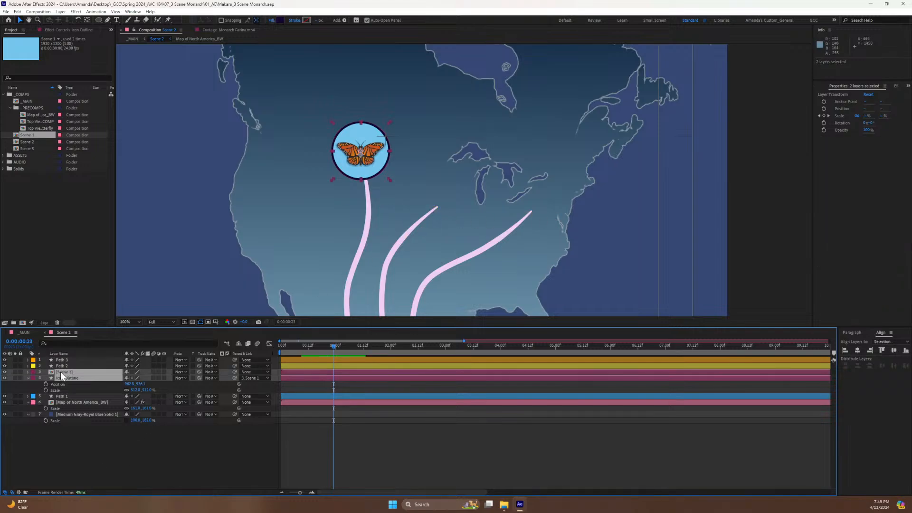
key(ctrl+d)
drag(61, 371, 66, 369)
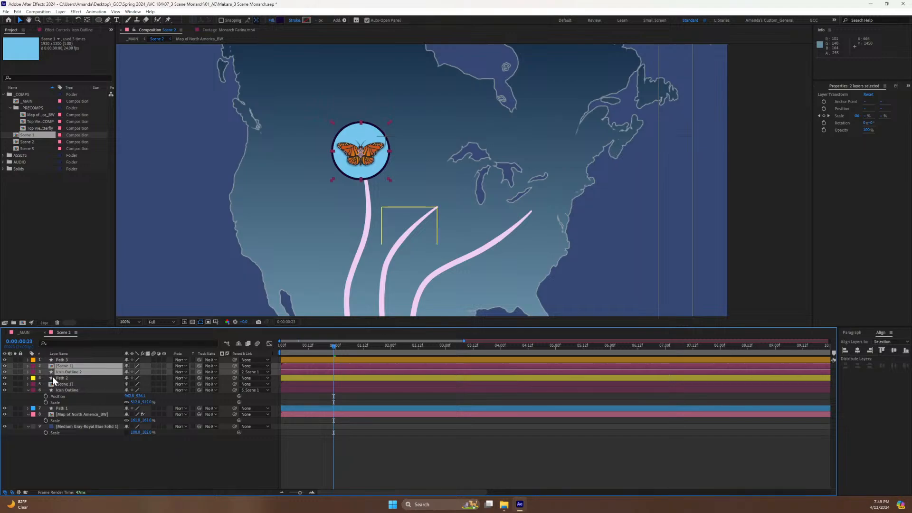
Set the label color of the original Scene 1, Icon Outline and Path 1 layers to Blue.
click(60, 379)
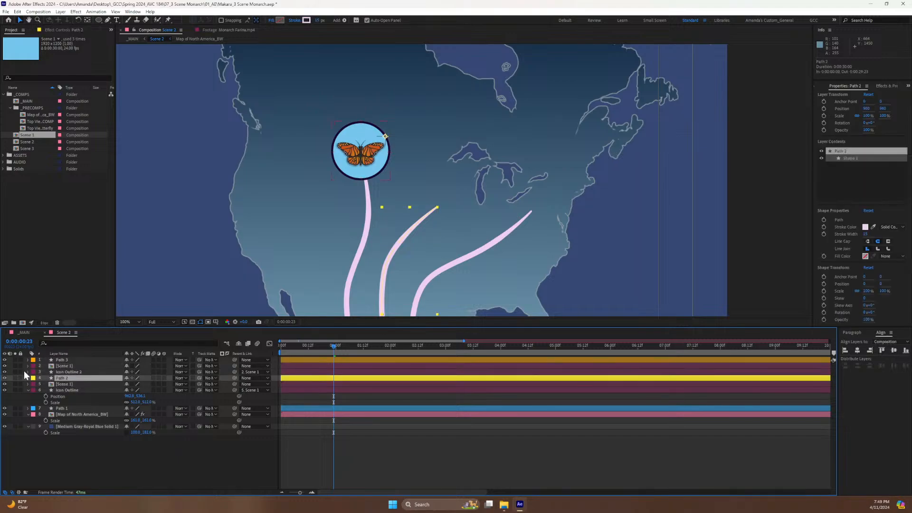
click(66, 371)
click(64, 367)
click(62, 384)
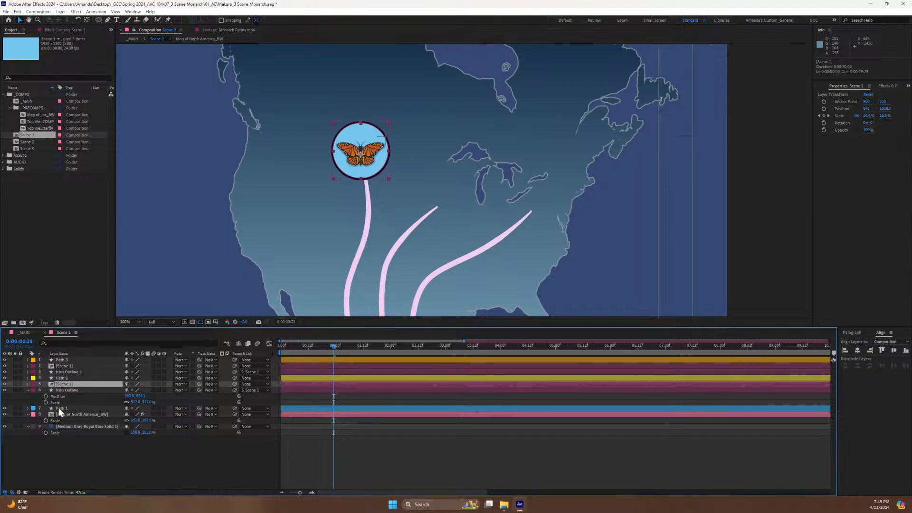
shift+click(60, 409)
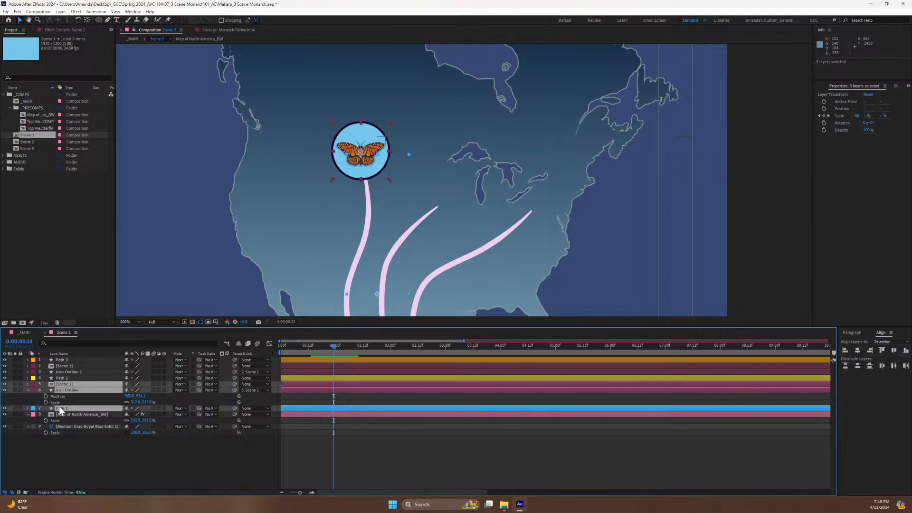
click(33, 390)
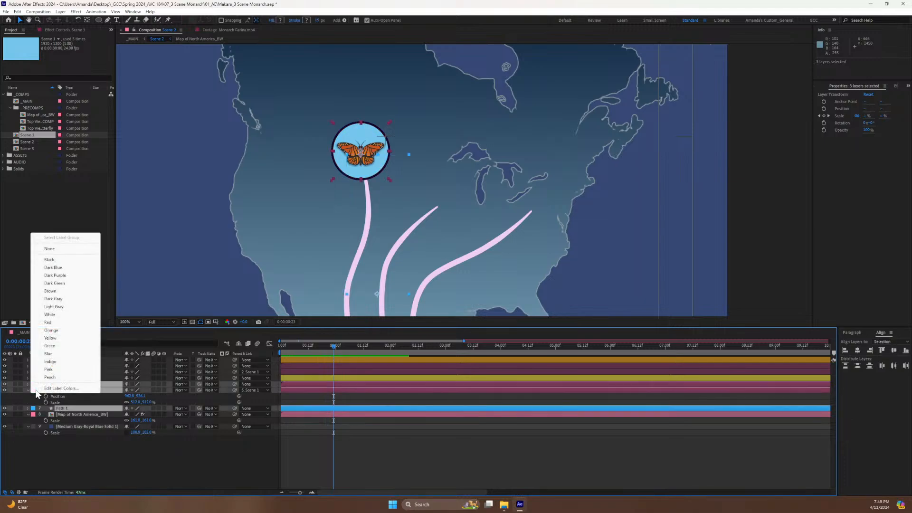
click(48, 354)
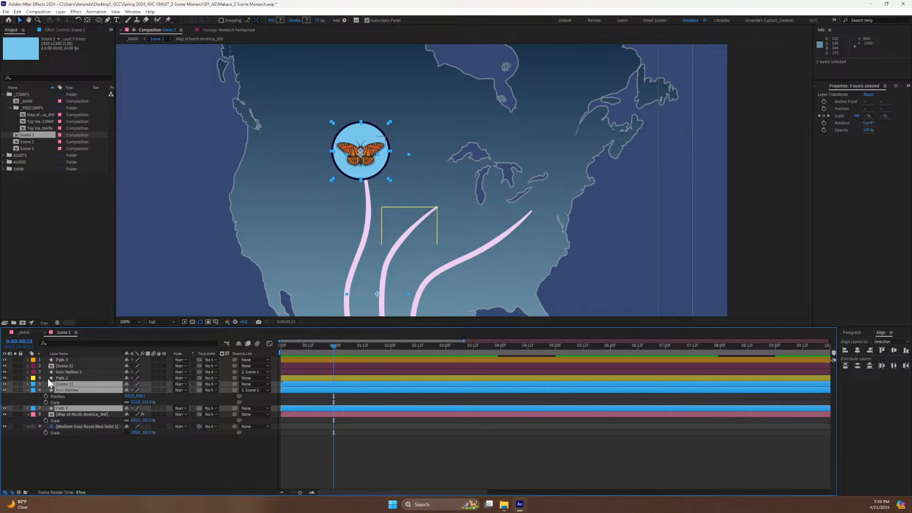
Set the label color of the duplicated Scene 1, Icon Outline 2 and Path 2 layers to Green.
click(65, 377)
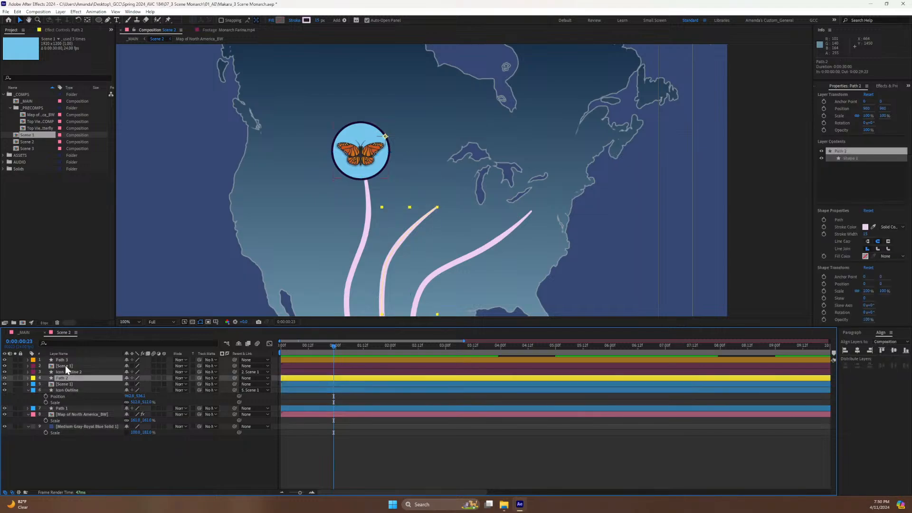
shift+click(65, 366)
click(34, 369)
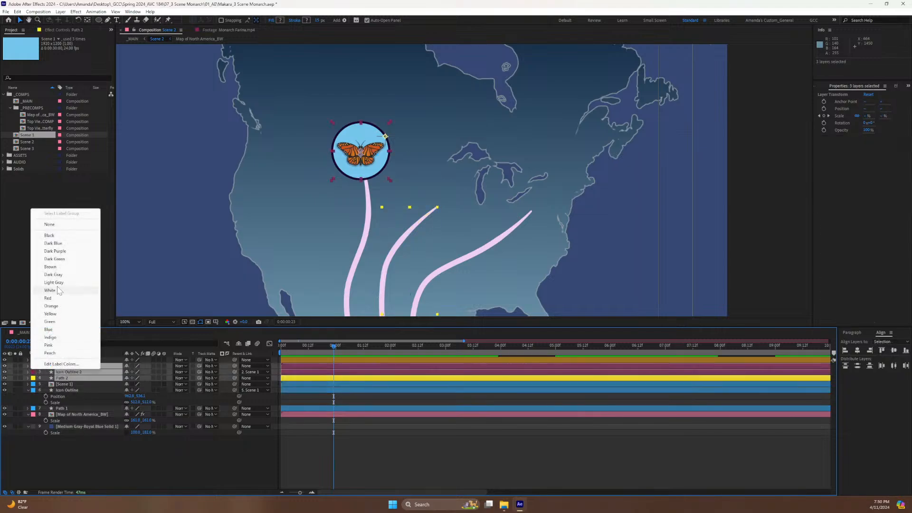
click(50, 322)
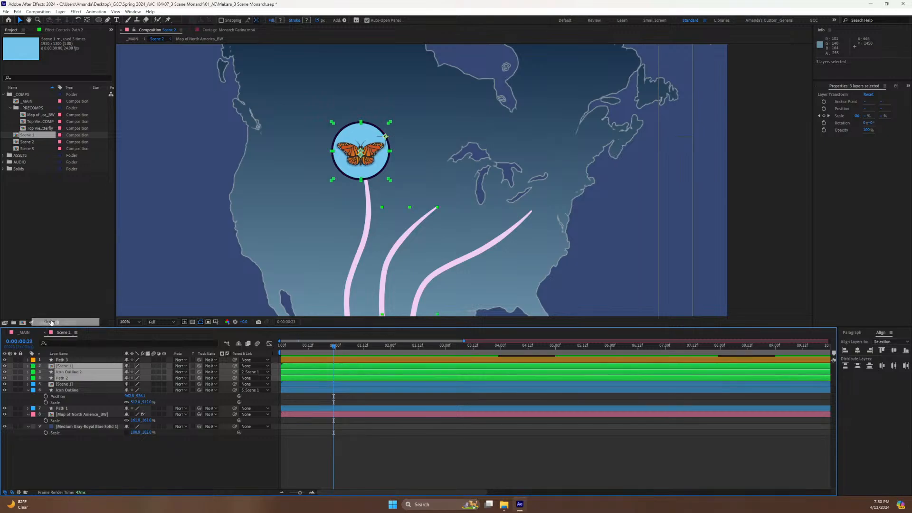
Move the green-labeled Scene 1 badge onto the upper end of the middle migration path.
click(65, 359)
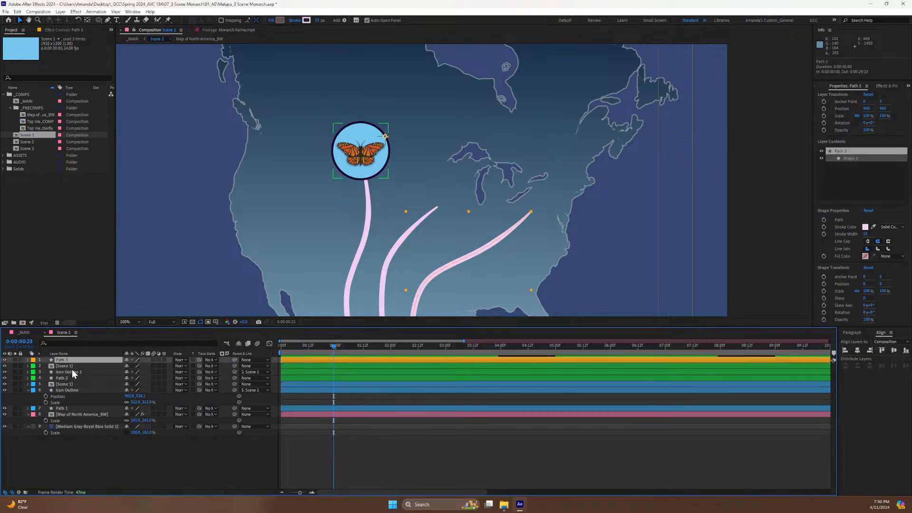
click(69, 367)
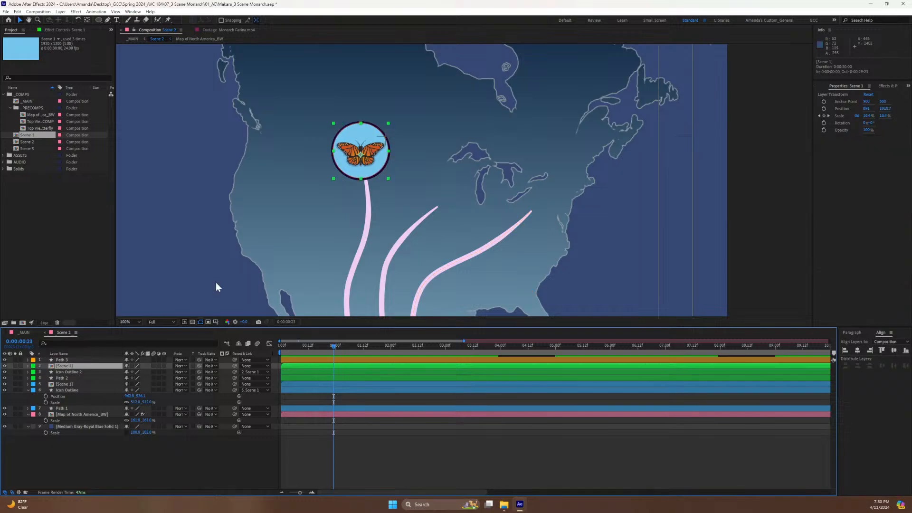
drag(361, 154, 439, 205)
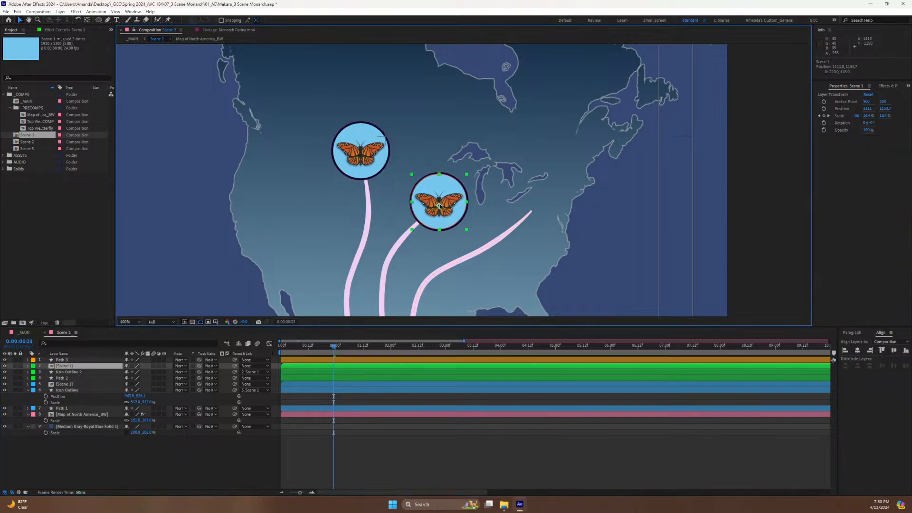
Duplicate the green Scene 1 and Icon Outline 2 layers, place the copies above Path 3, and label them Orange.
shift+click(66, 372)
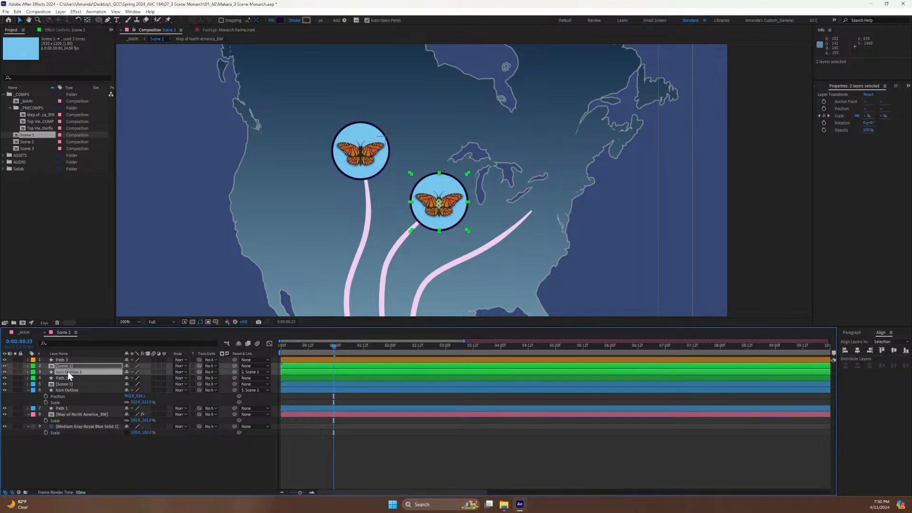
key(ctrl+d)
drag(67, 372, 68, 358)
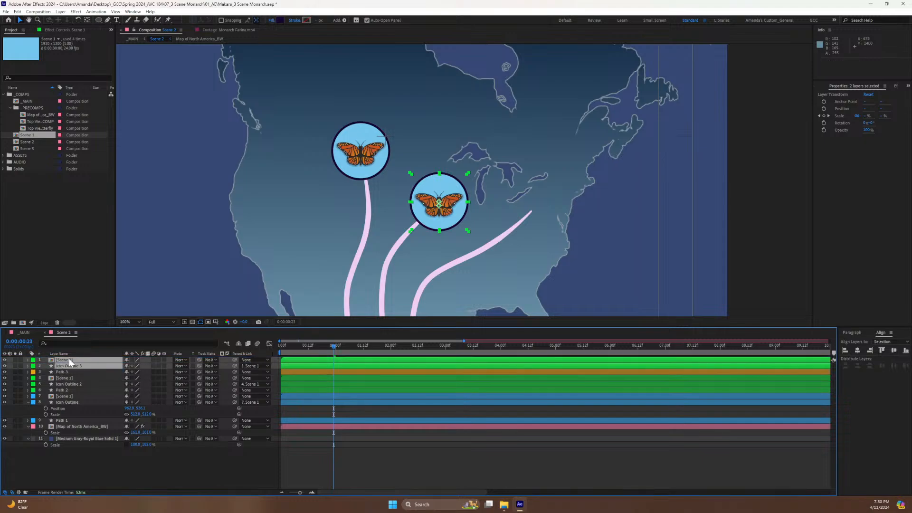
click(32, 360)
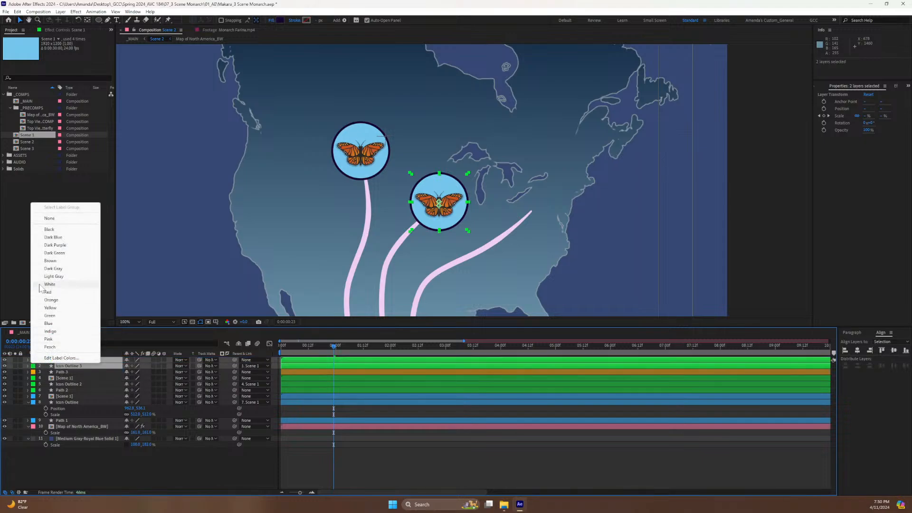
click(52, 301)
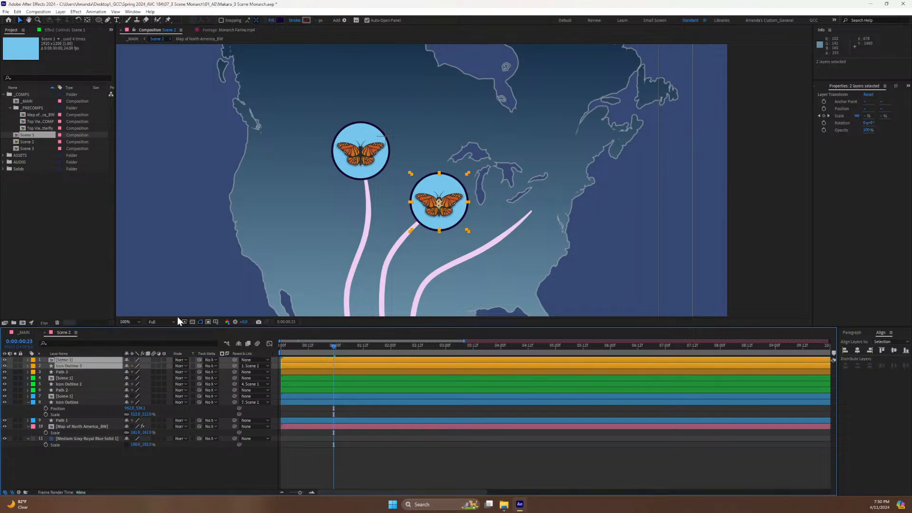
Move the orange-labeled Scene 1 badge onto the upper end of the easternmost migration path and save the project.
click(98, 378)
click(84, 358)
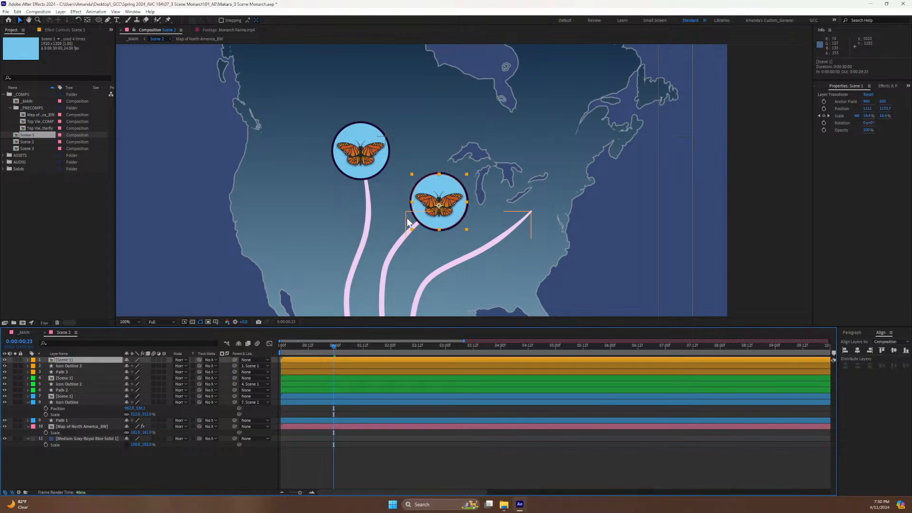
drag(442, 205, 536, 210)
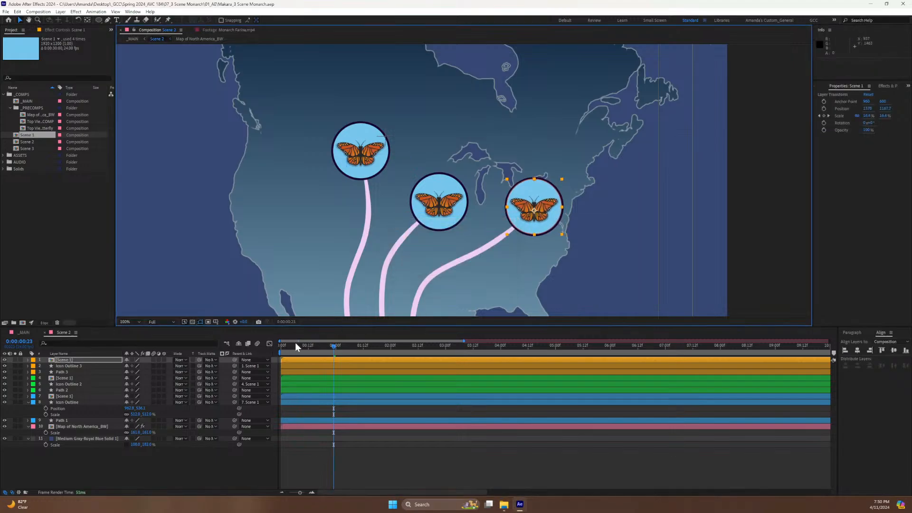
Play the Scene 2 animation from the start to check all three badges popping in.
drag(295, 343, 269, 354)
key(space)
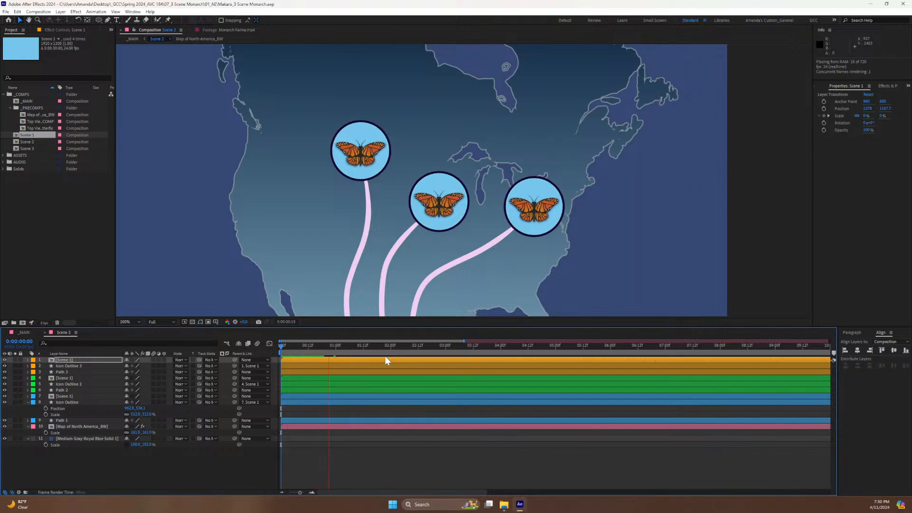
key(space)
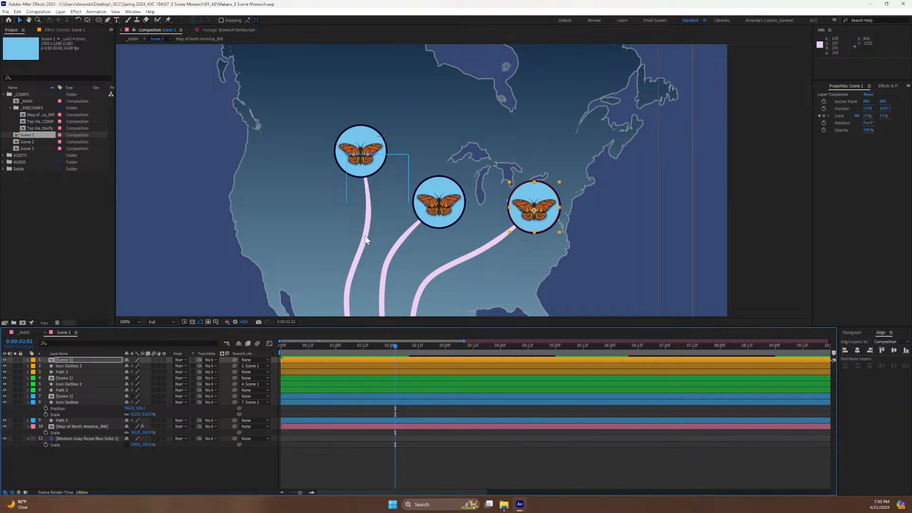
Examine the full length of the migration paths on the map at the first frame of Scene 2.
drag(437, 290, 422, 173)
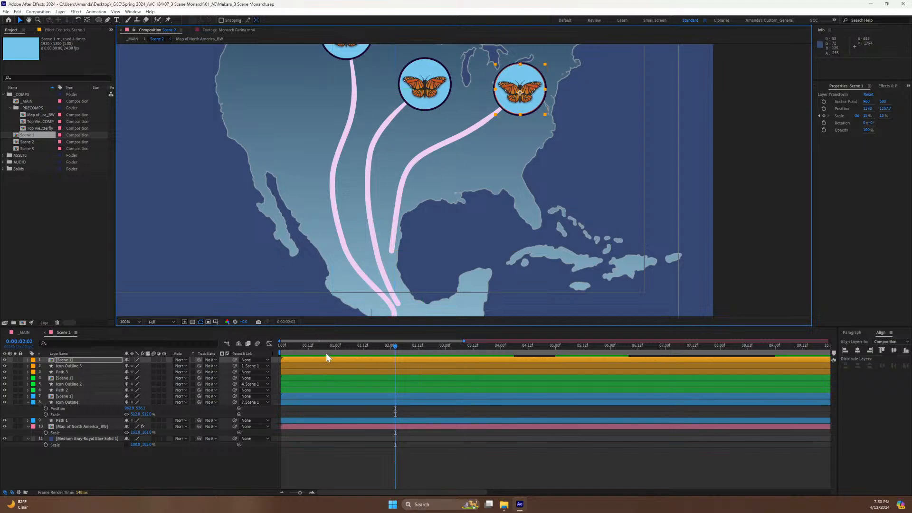
click(331, 347)
drag(331, 347, 267, 332)
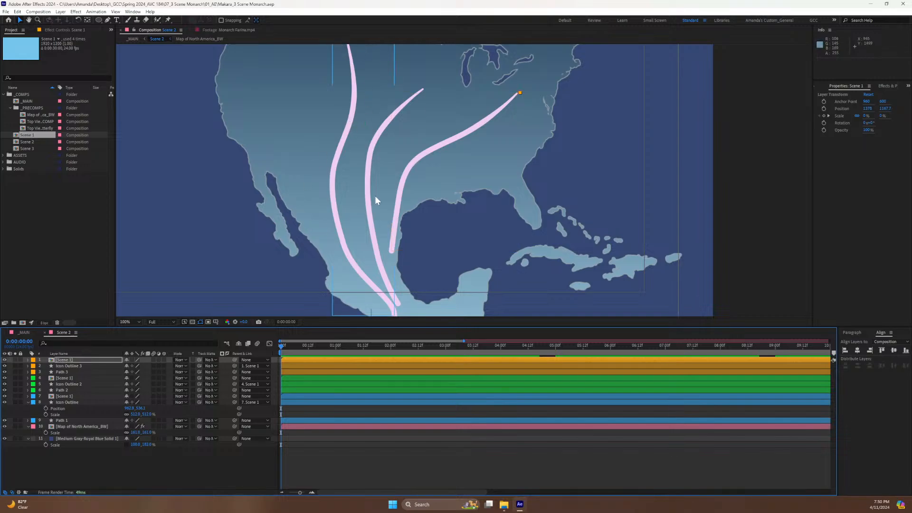
key(space)
drag(350, 164, 338, 257)
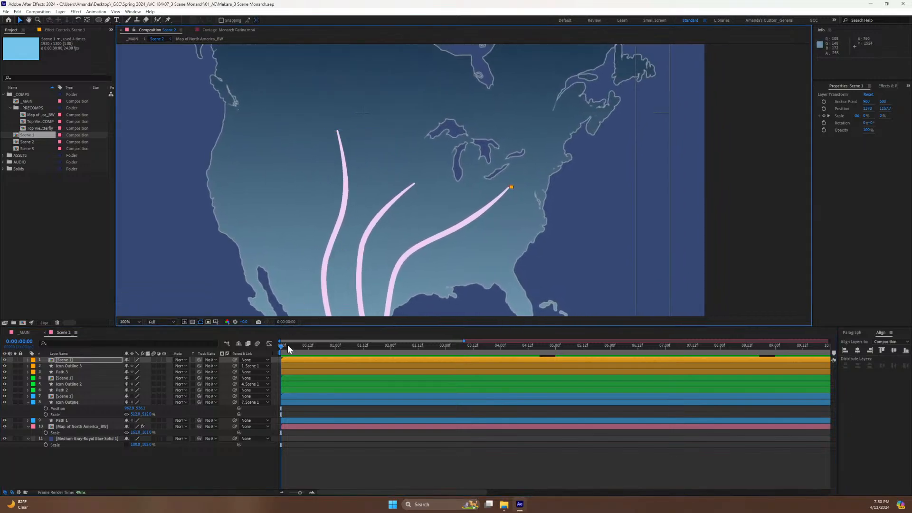
drag(287, 348, 263, 360)
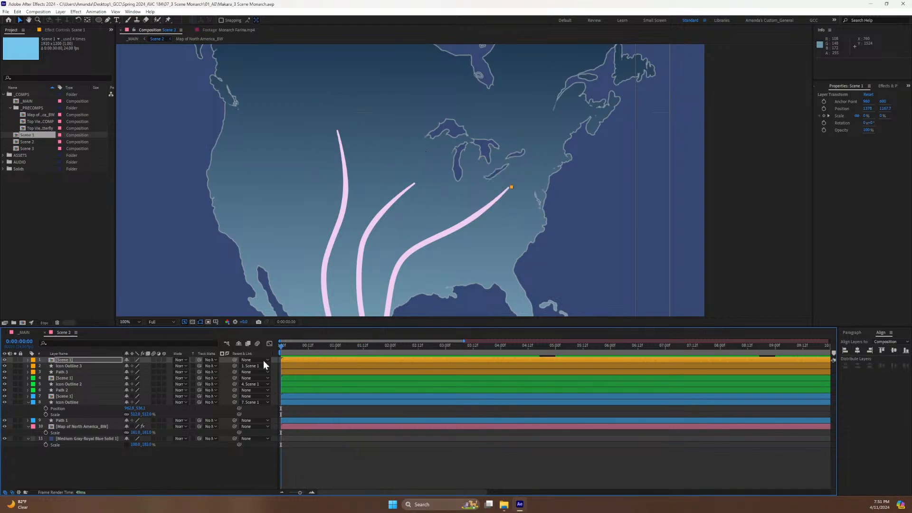
At 1 second, solo the blue Scene 1, Icon Outline and Path 1 layers together with the royal blue background solid.
click(336, 345)
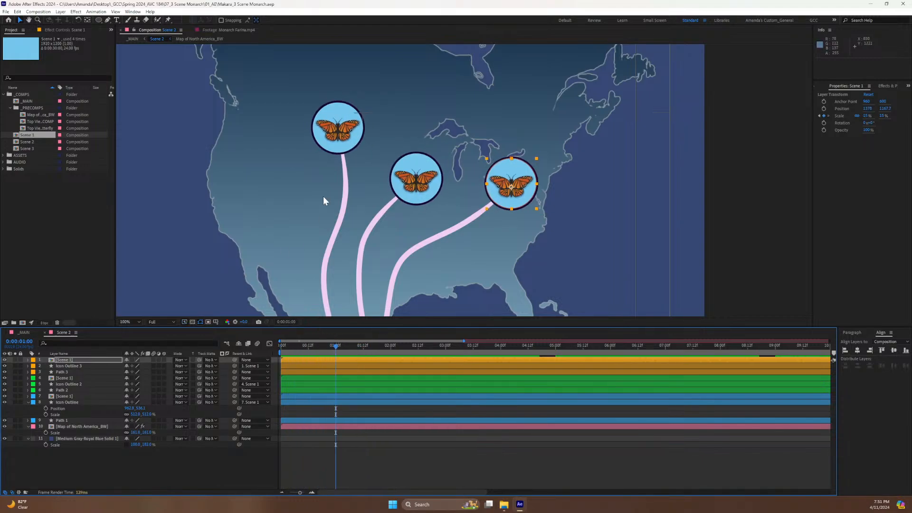
click(27, 403)
click(62, 407)
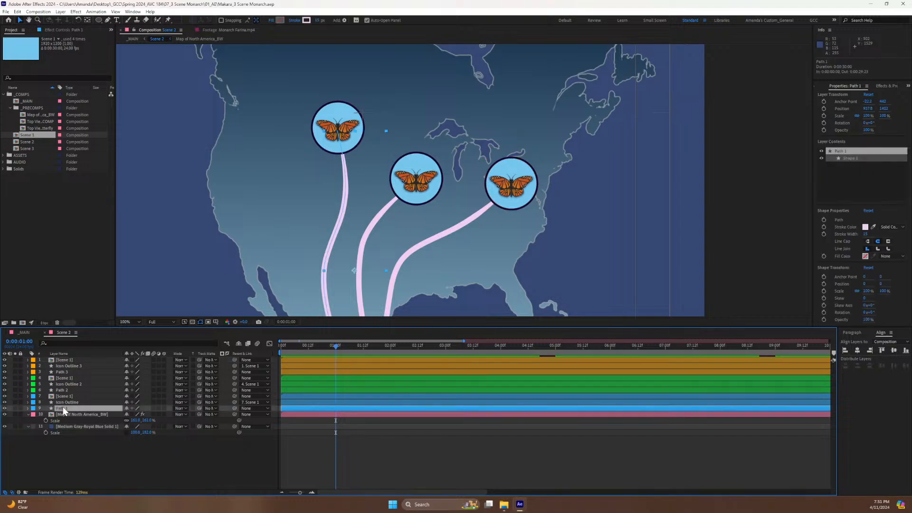
click(15, 408)
click(15, 402)
click(14, 395)
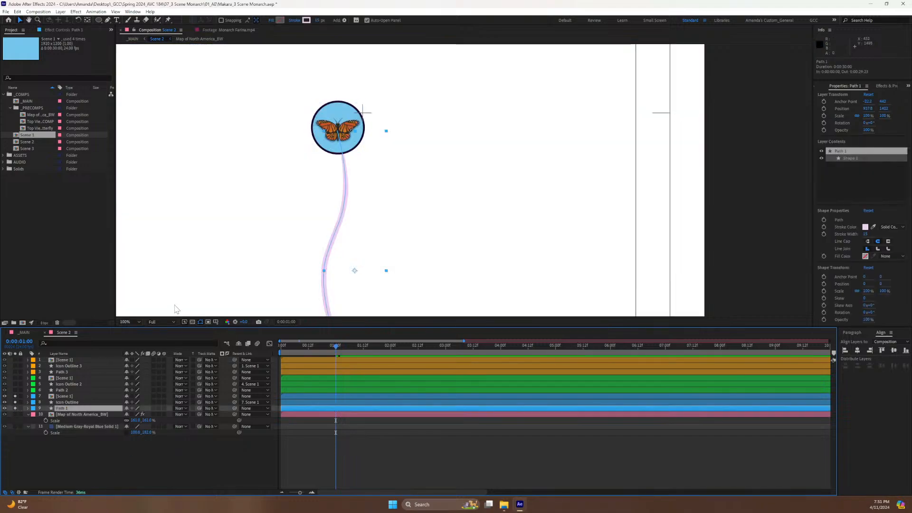
click(14, 426)
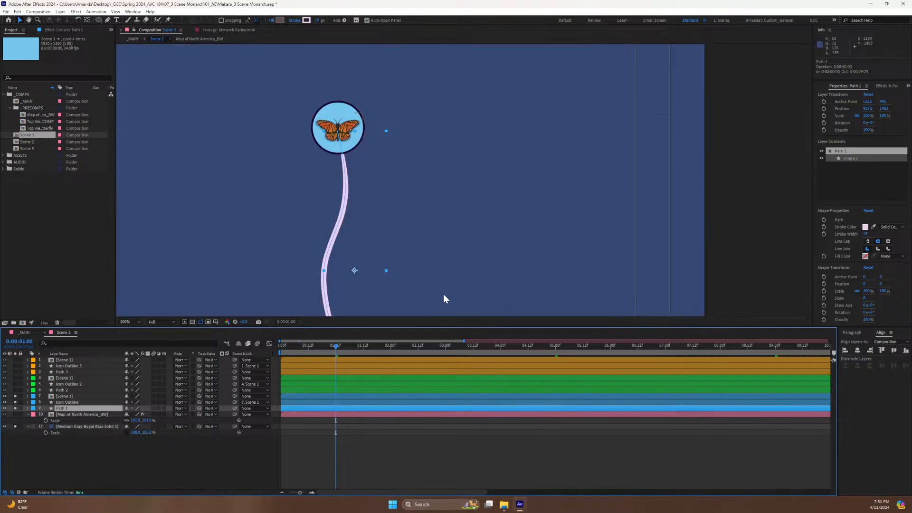
Copy the Path property of Shape 1 inside the Path 1 layer's contents.
click(27, 408)
click(33, 415)
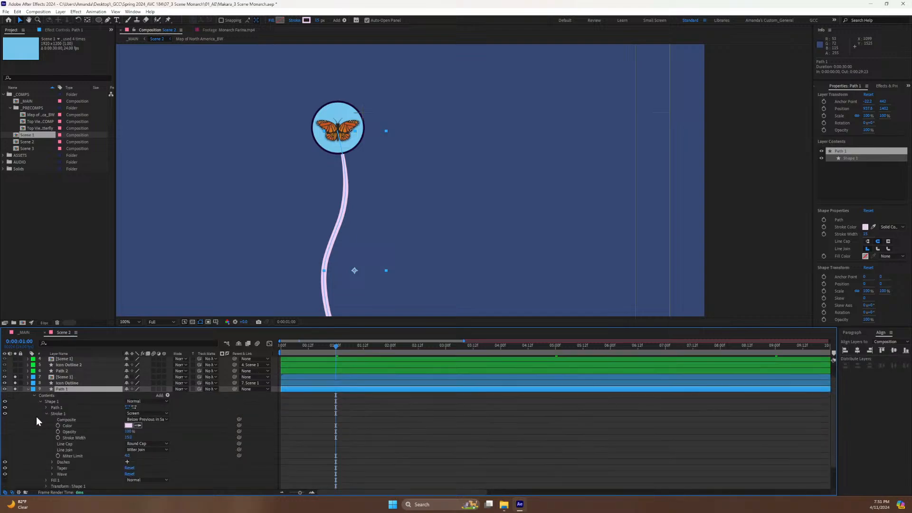
click(43, 417)
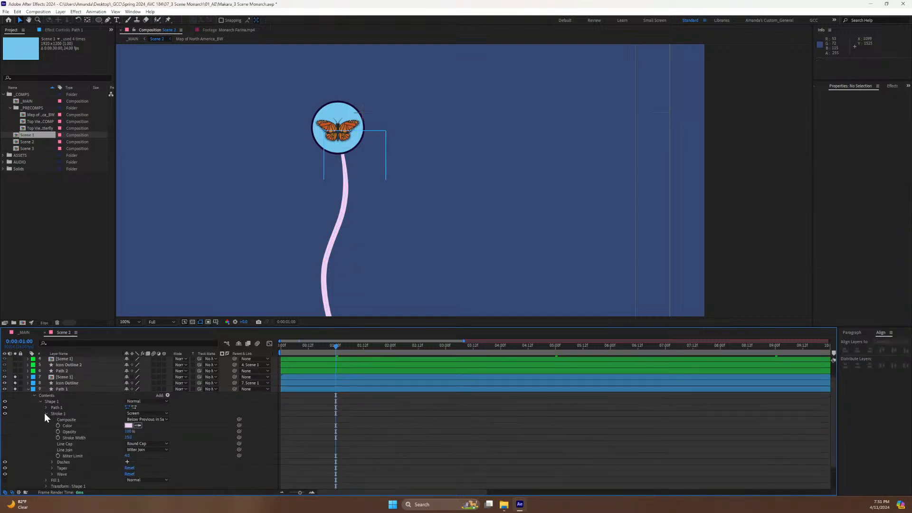
click(45, 413)
click(39, 420)
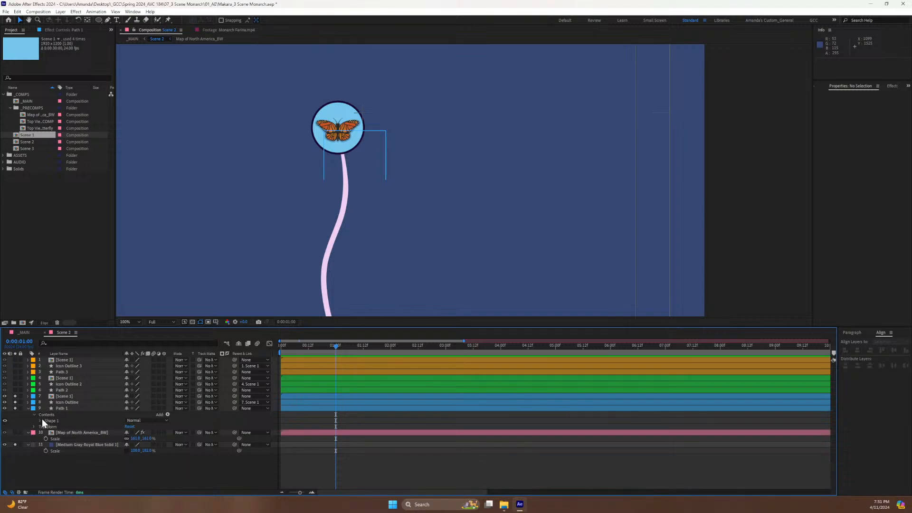
click(39, 421)
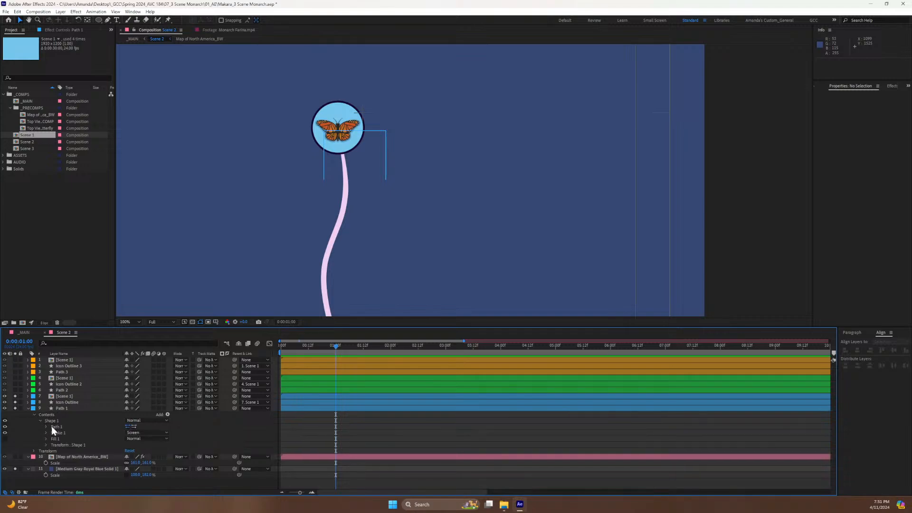
click(50, 427)
click(46, 427)
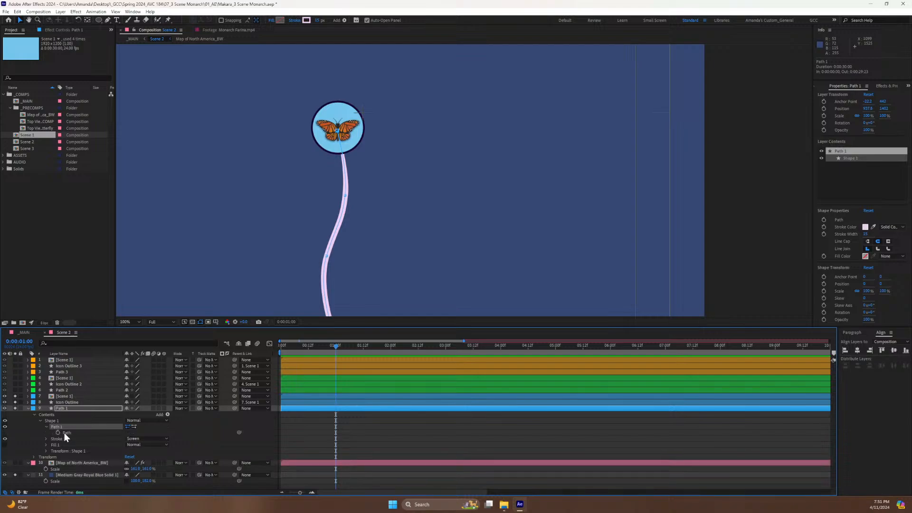
click(64, 432)
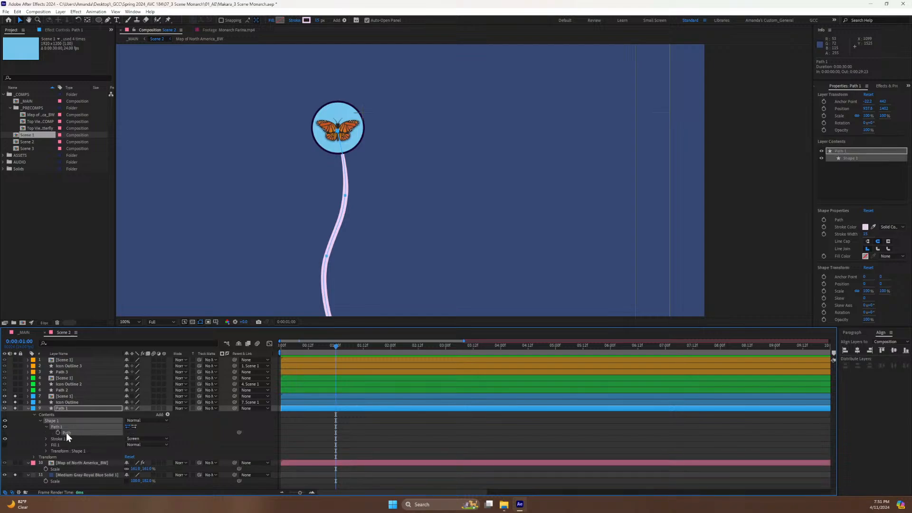
right_click(67, 432)
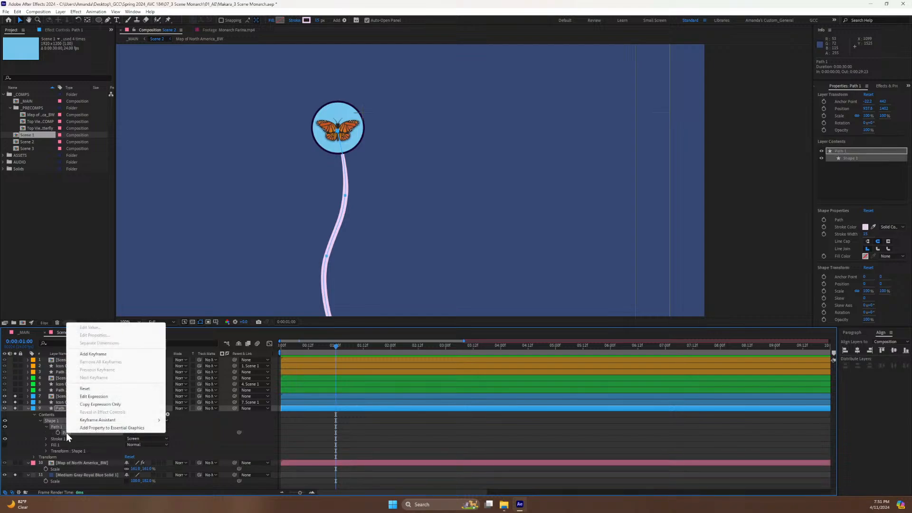
key(Escape)
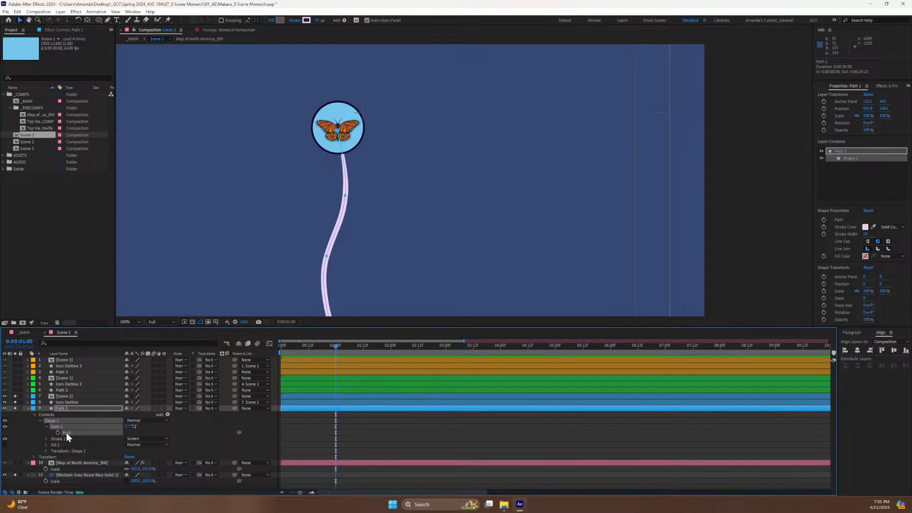
Paste the copied path into the Position property of the blue Scene 1 badge layer at 1 second.
click(61, 398)
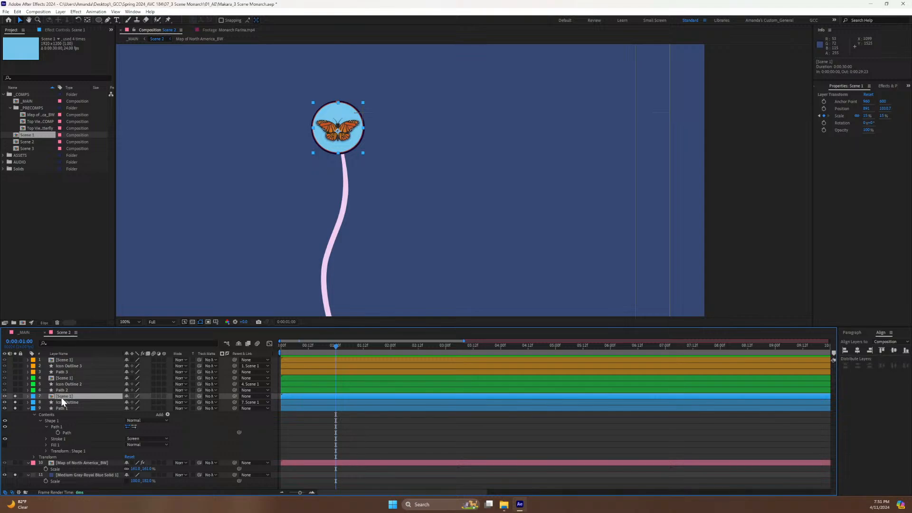
key(p)
key(Return)
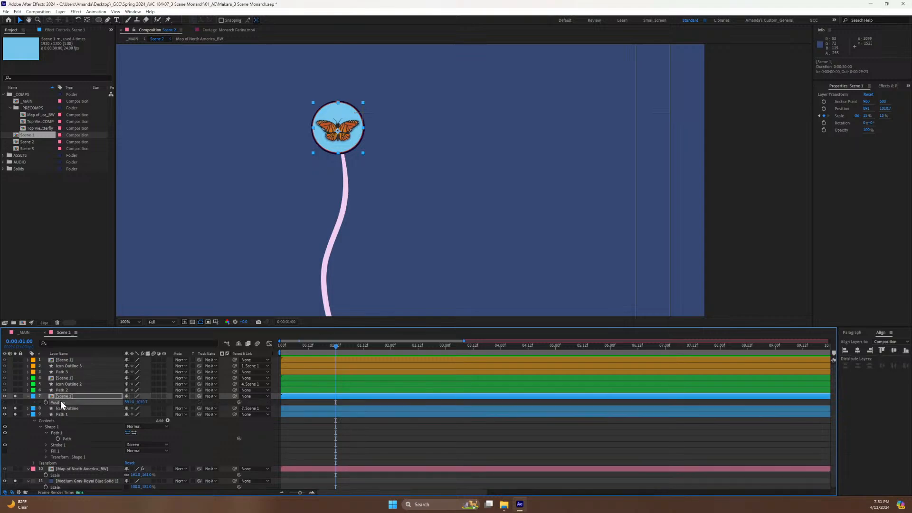
drag(293, 349, 338, 348)
key(ctrl+v)
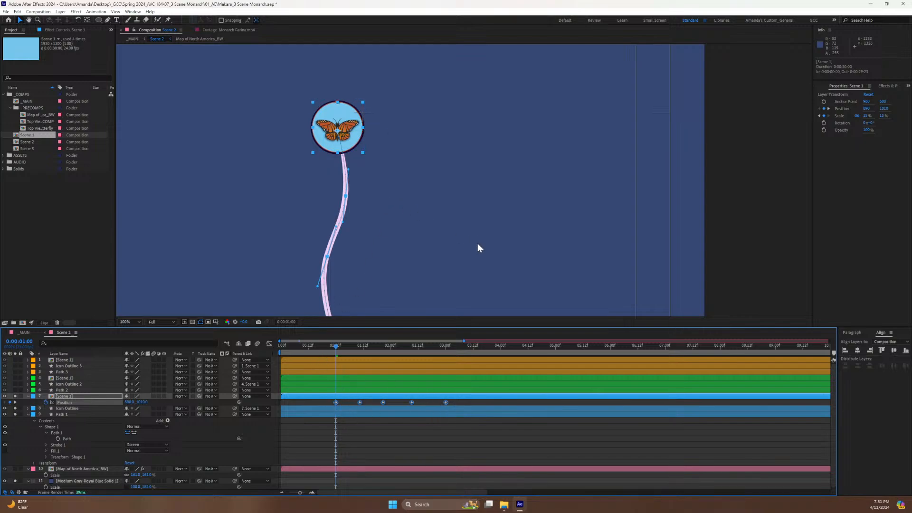
Play the animation several times to check the blue-labeled badge travelling down the full migration path.
key(space)
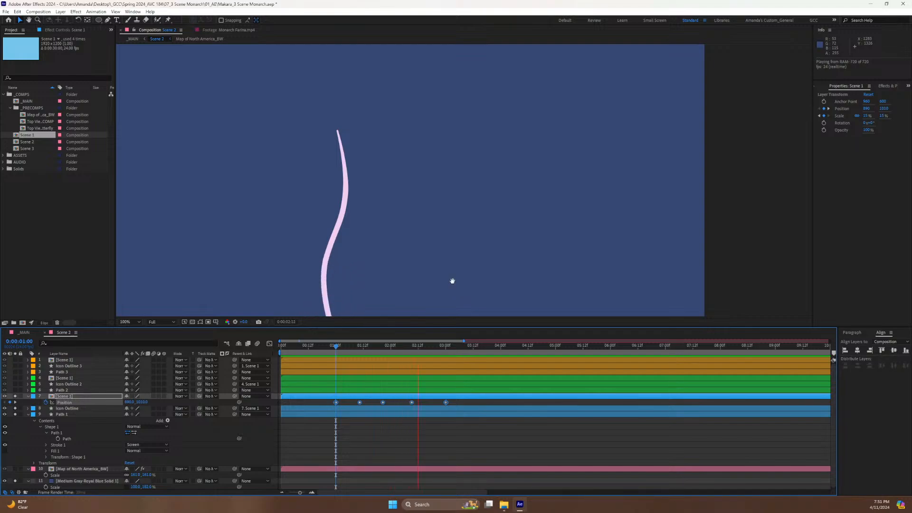
key(space)
key(comma)
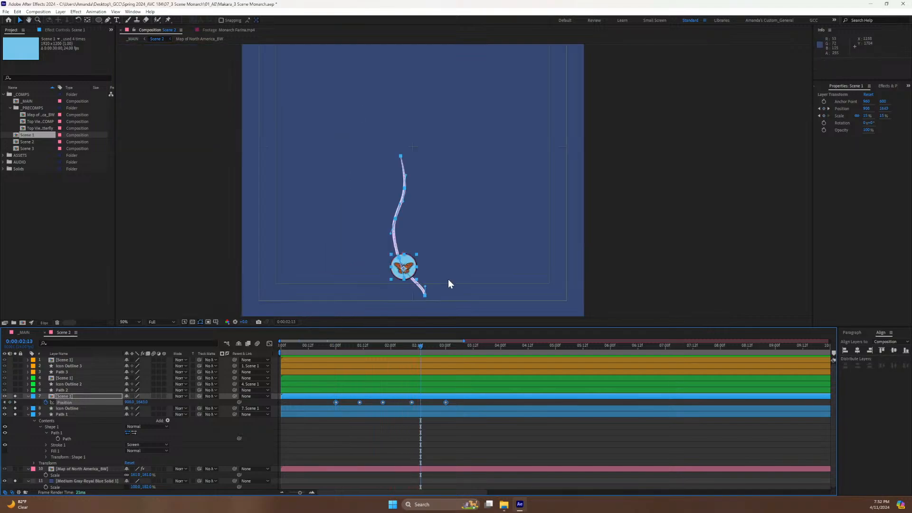
key(space)
key(space)
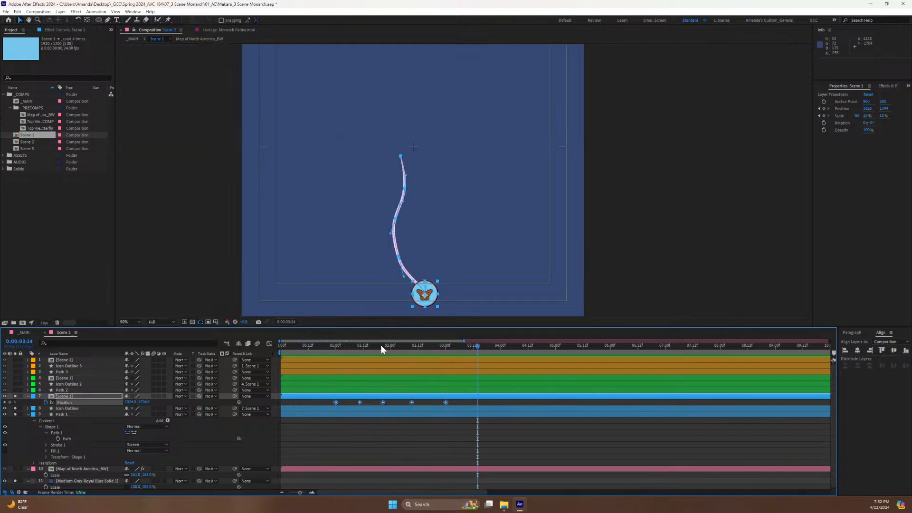
drag(381, 345, 342, 406)
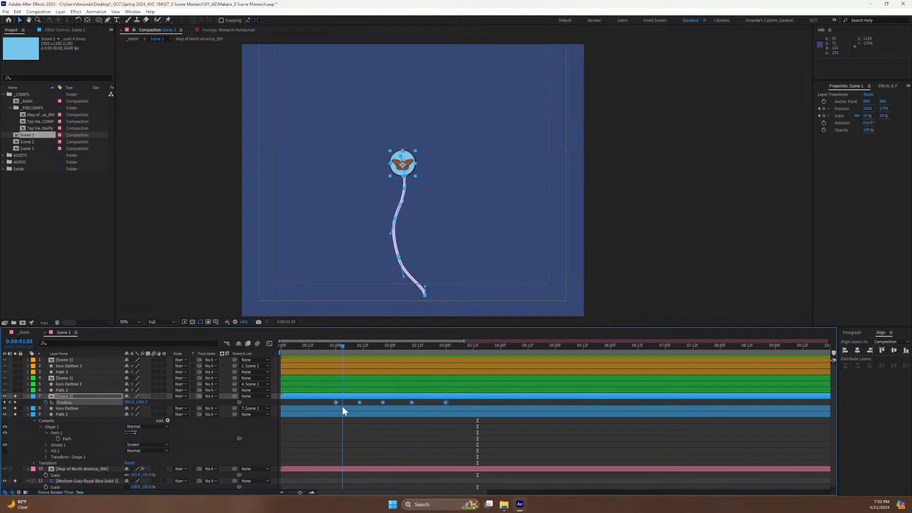
key(space)
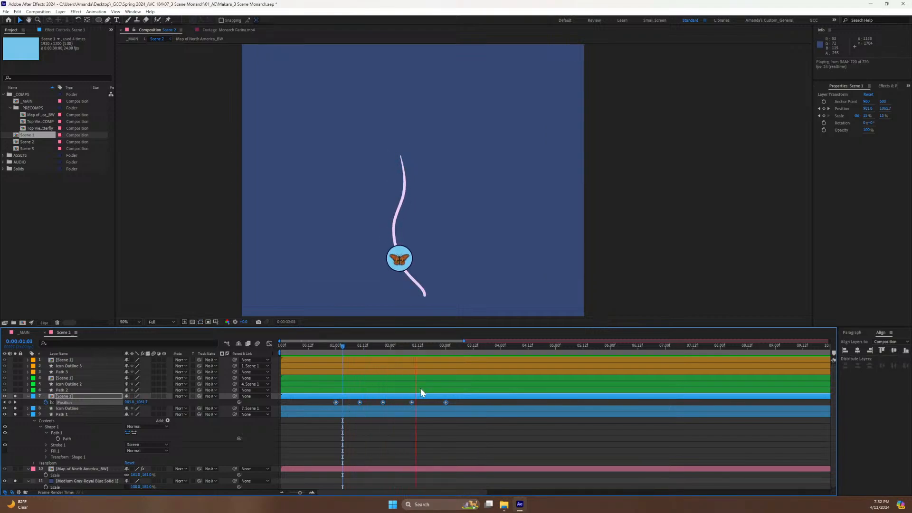
key(space)
mouse_move(341, 348)
mouse_down()
mouse_move(441, 342)
mouse_move(317, 350)
mouse_move(310, 356)
mouse_move(435, 358)
mouse_move(315, 372)
mouse_move(444, 352)
mouse_move(330, 364)
mouse_move(343, 361)
mouse_up()
key(space)
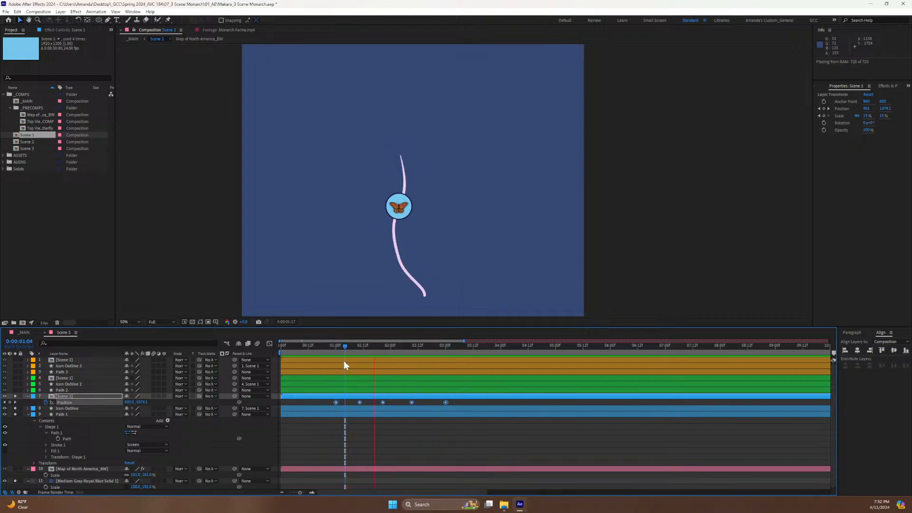
key(space)
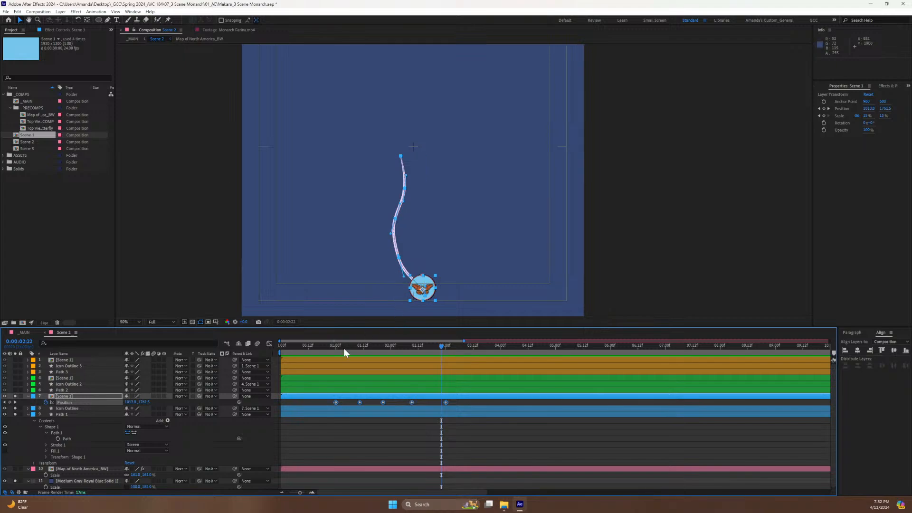
Return to 1 second and add Trim Paths to the Path 1 layer, with its settings expanded.
drag(344, 348, 336, 354)
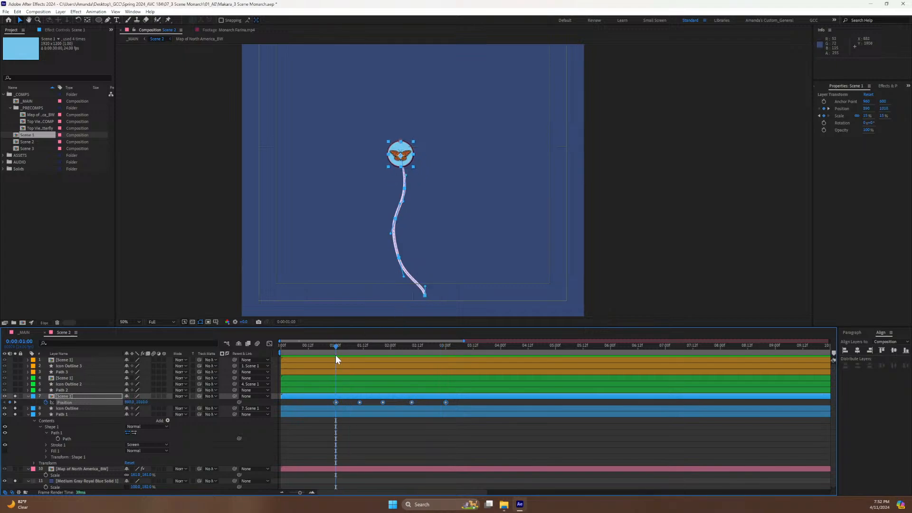
click(62, 414)
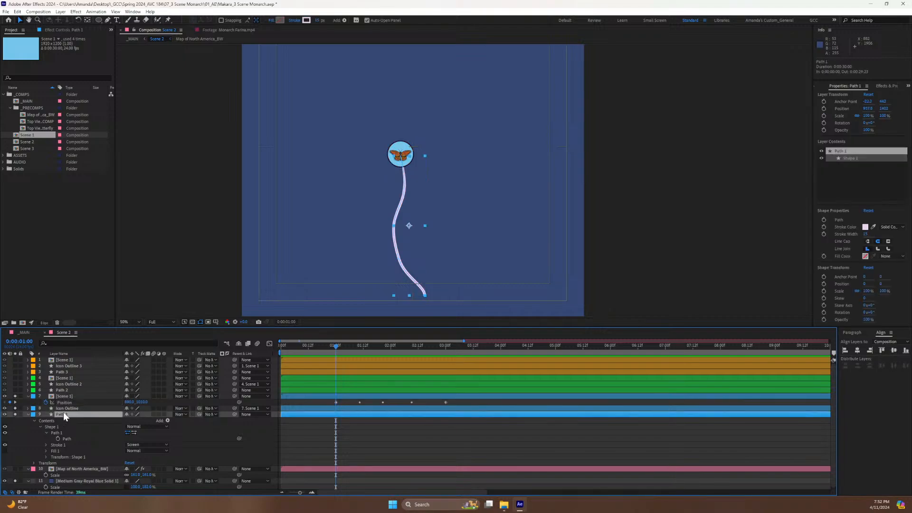
click(41, 426)
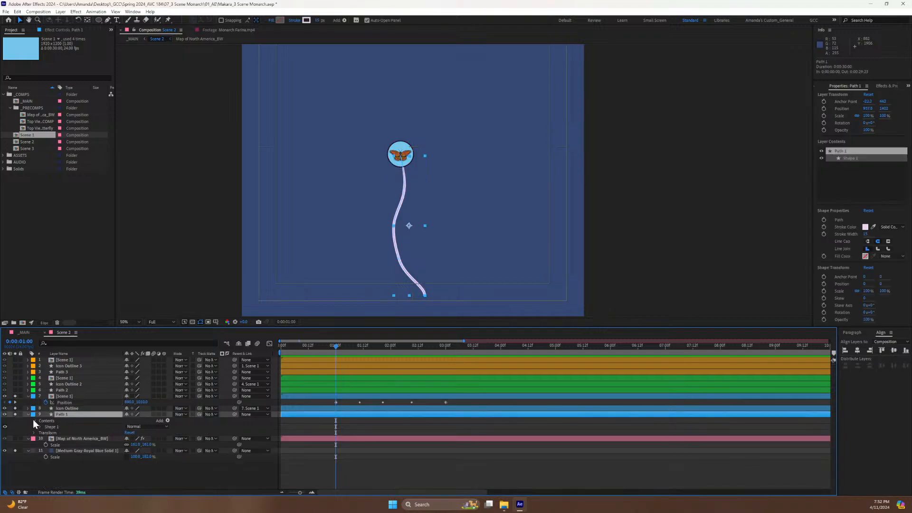
click(34, 421)
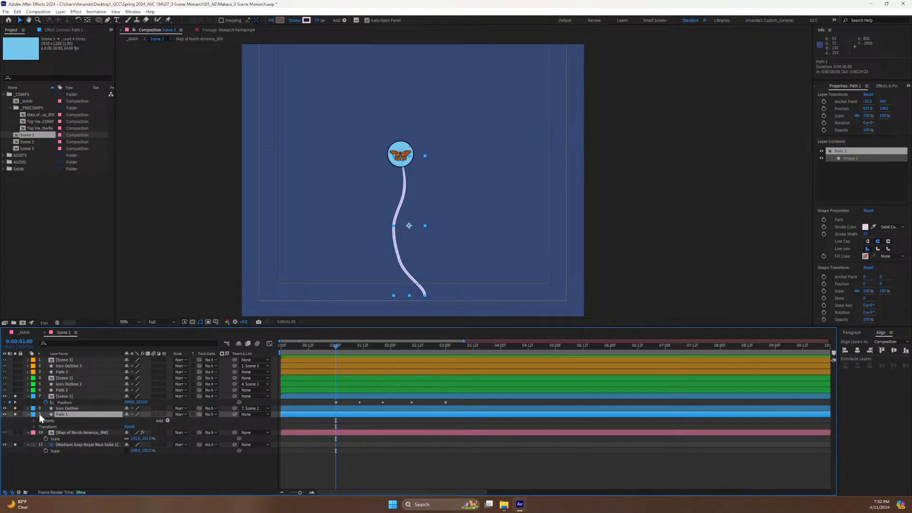
click(168, 421)
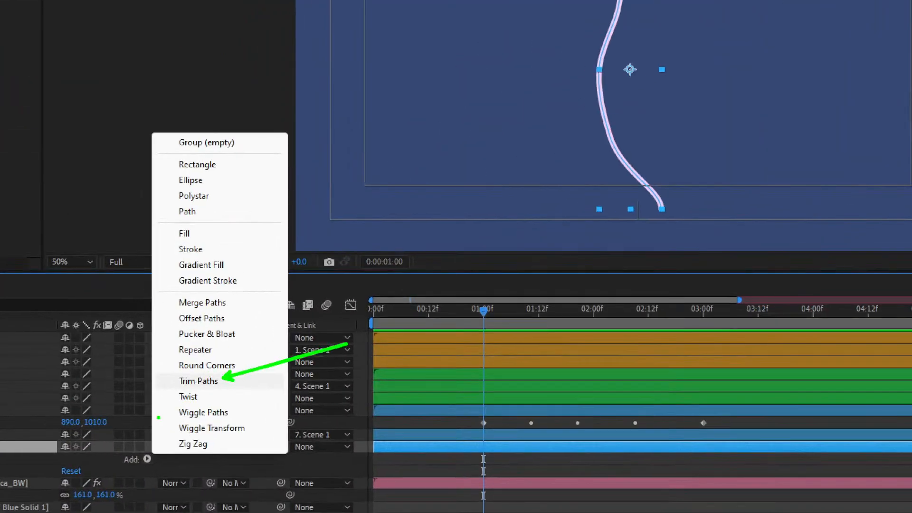
click(193, 381)
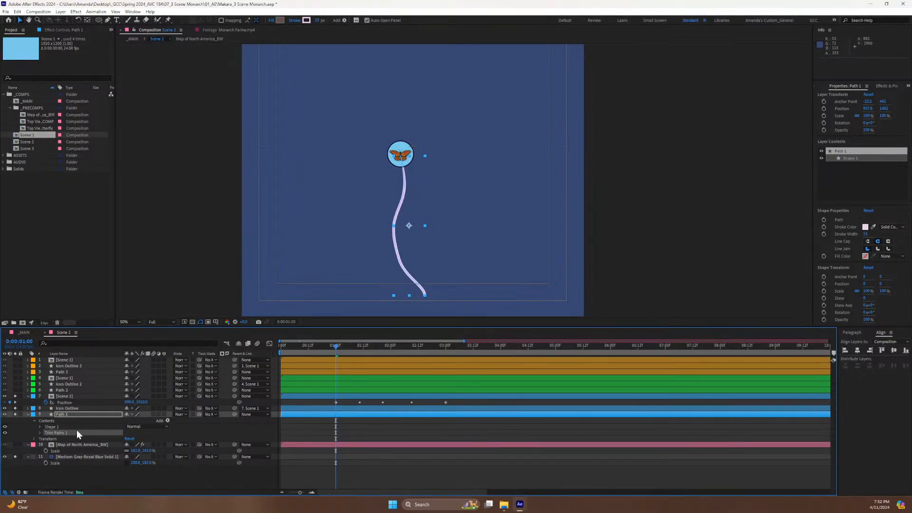
click(40, 433)
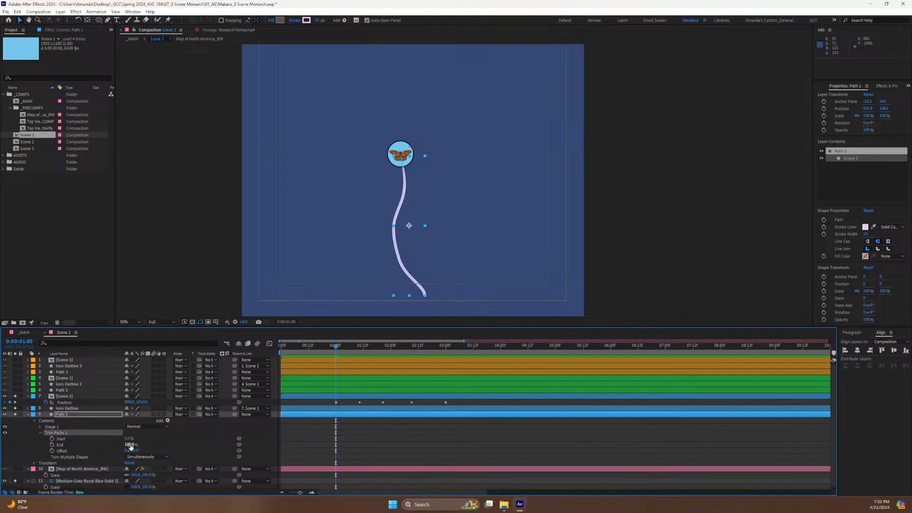
Try Trim Paths on Path 1 with Start at 25%, End at 75% and a shifted Offset, undoing the Offset change.
drag(130, 445, 79, 442)
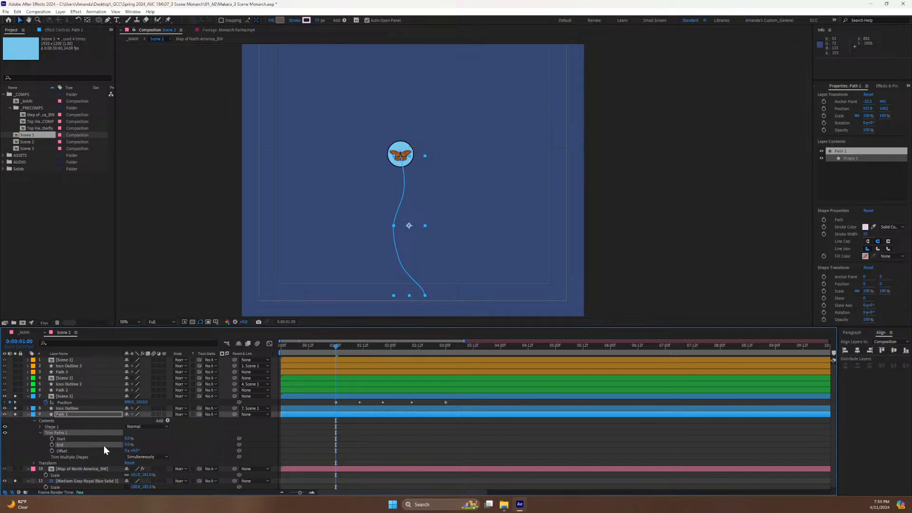
mouse_move(126, 445)
mouse_down()
mouse_move(175, 438)
mouse_move(124, 437)
mouse_move(180, 435)
mouse_move(129, 437)
mouse_up()
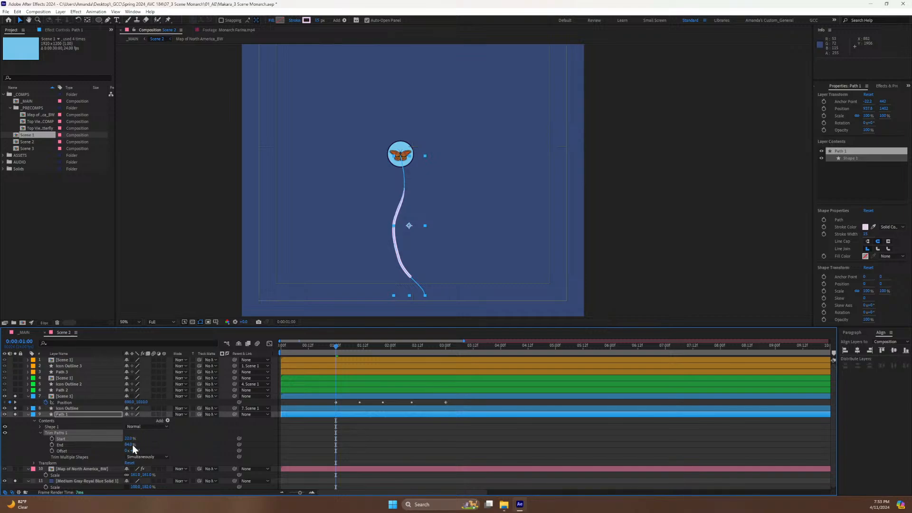
click(130, 438)
text(25)
click(122, 443)
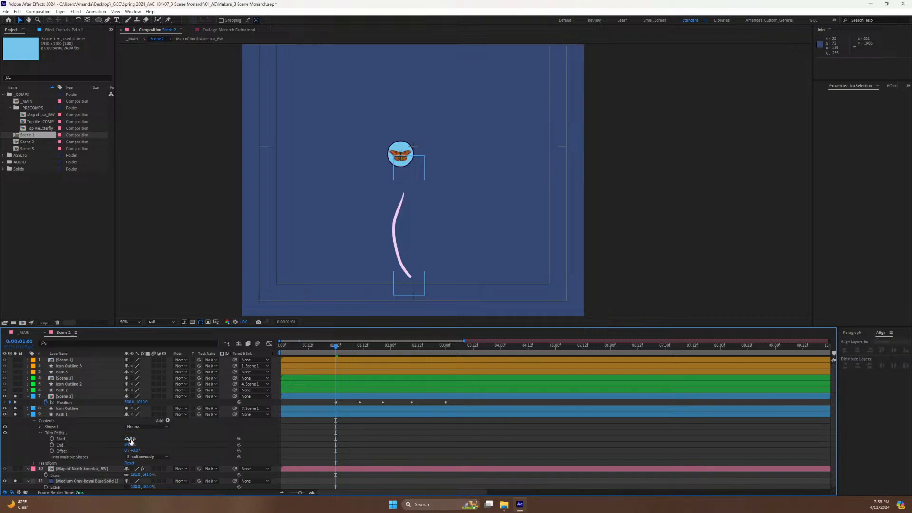
click(128, 445)
text(75)
key(Return)
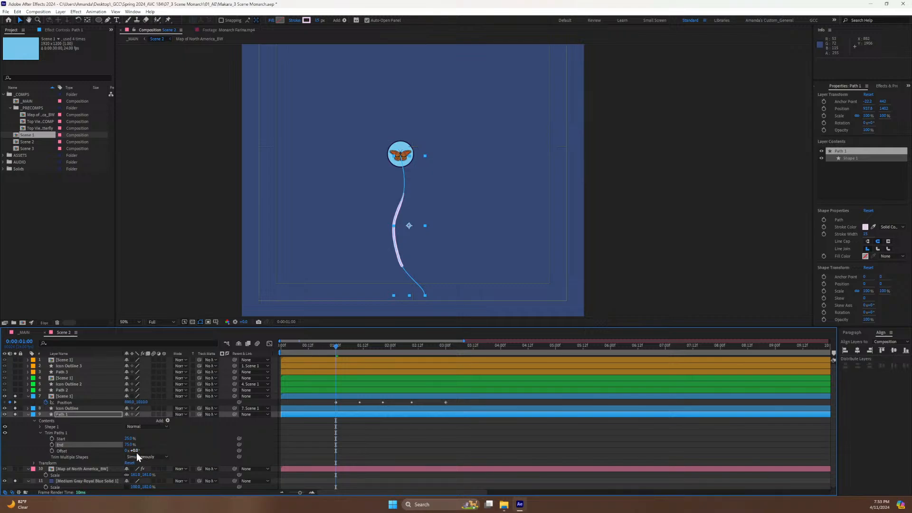
mouse_move(135, 450)
mouse_down()
mouse_move(96, 448)
mouse_move(453, 379)
mouse_move(277, 422)
mouse_up()
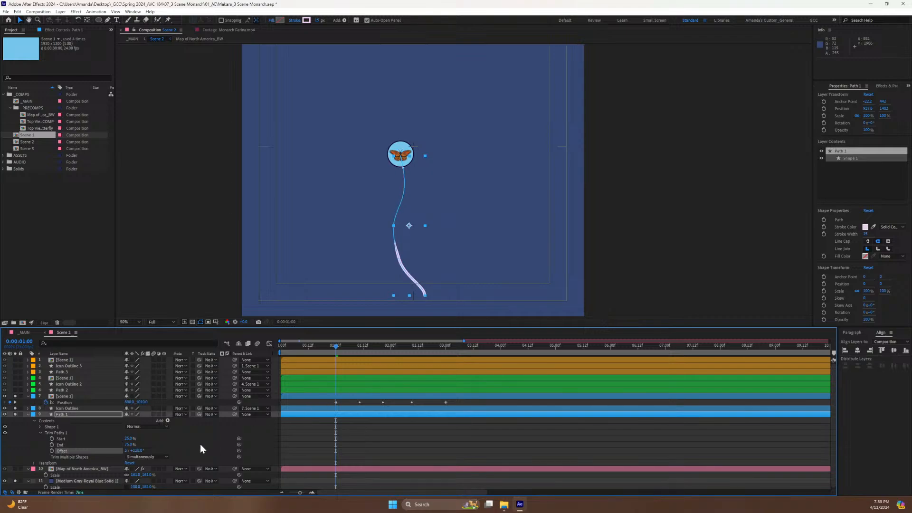
key(ctrl+z)
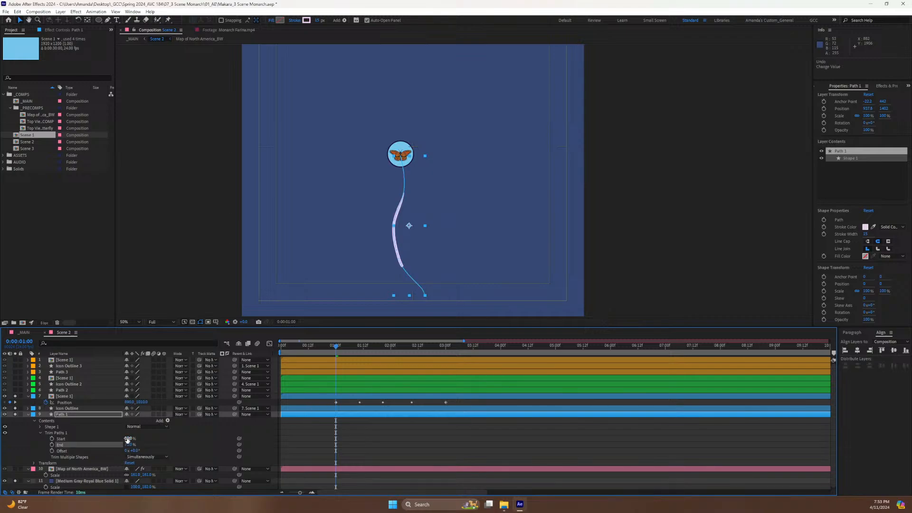
Set the Trim Paths Start to 0% and keyframe End at 0% at 1 second on the Path 1 layer.
click(128, 440)
text(0)
key(Return)
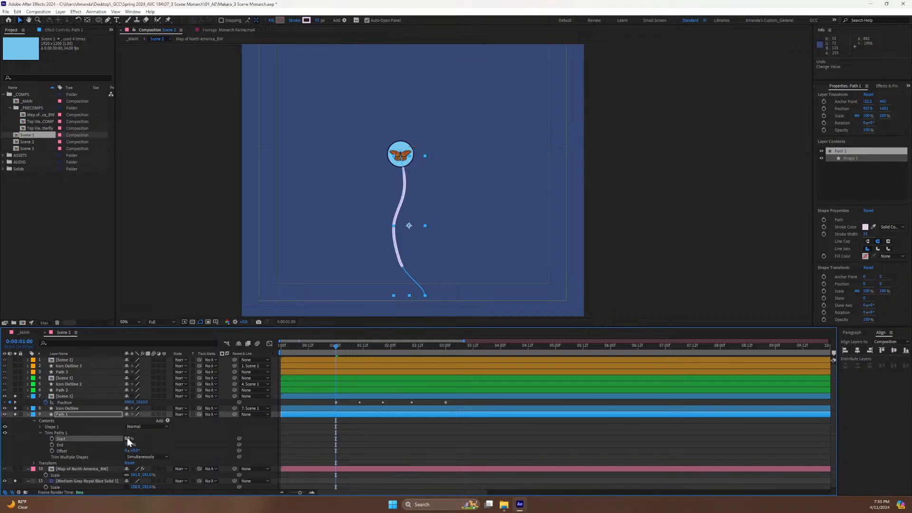
click(129, 445)
click(129, 447)
text(0)
key(Return)
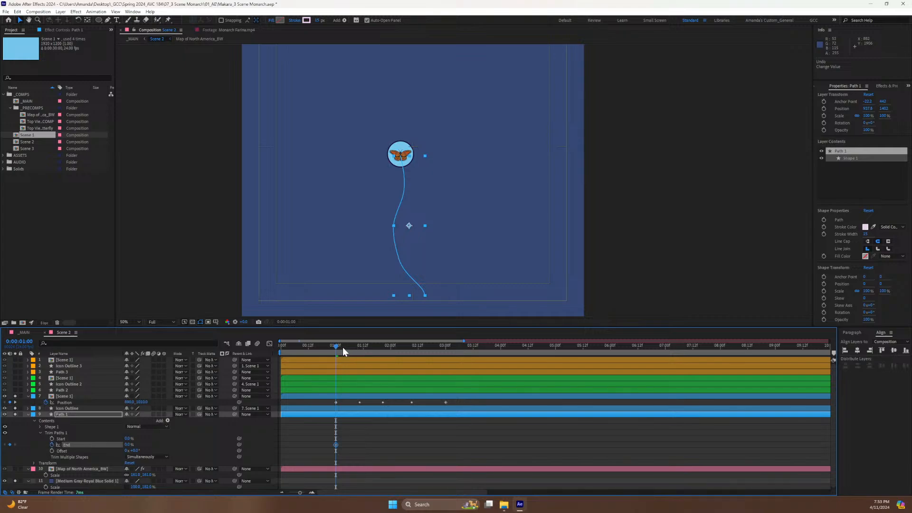
Keyframe the Path 1 Trim Paths End at 100% at 3 seconds.
drag(341, 347, 447, 343)
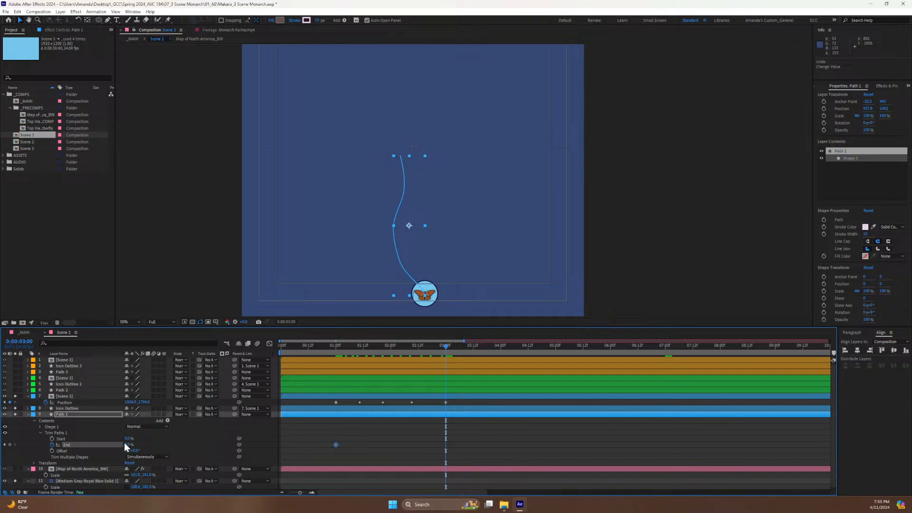
click(127, 445)
text(100)
key(Return)
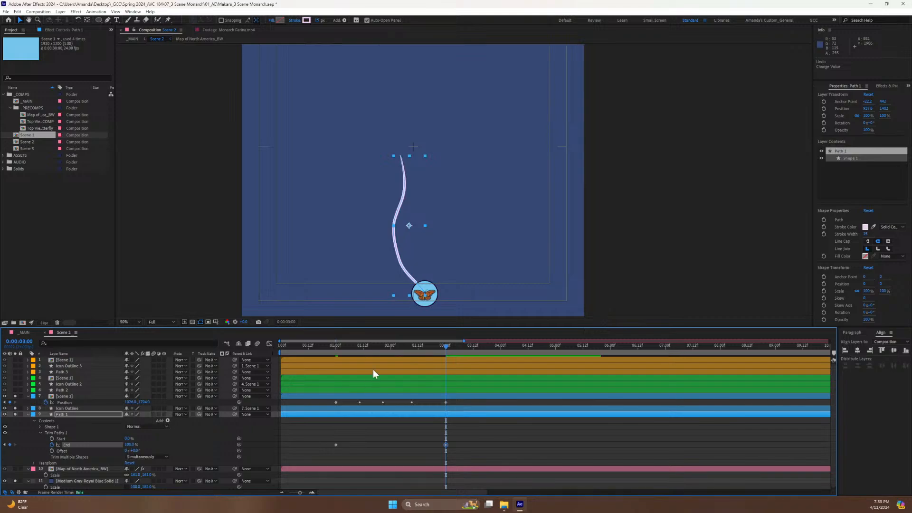
Shift the Path 1 Trim Paths End keyframe at 3 seconds one frame later to 3:01 and scrub through the path.
mouse_move(438, 346)
mouse_down()
mouse_move(330, 383)
mouse_move(436, 361)
mouse_move(361, 374)
mouse_move(423, 362)
mouse_up()
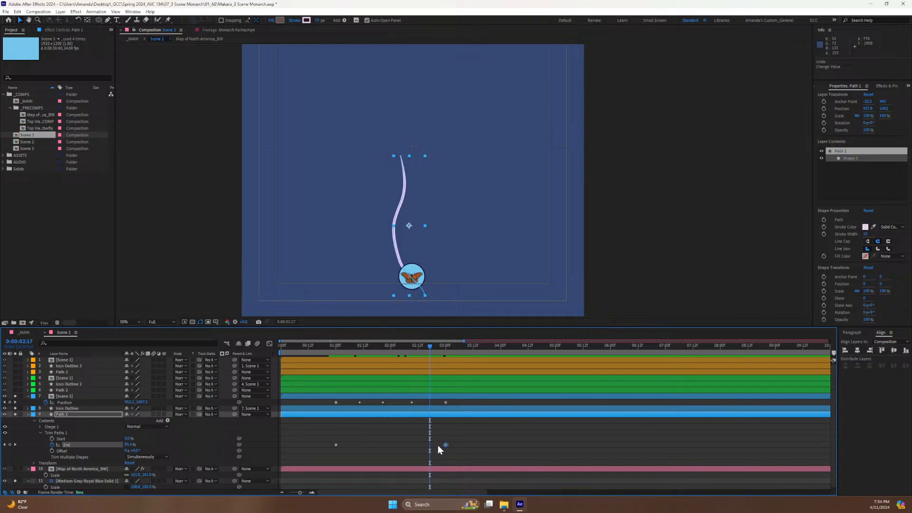
mouse_move(445, 445)
mouse_down()
mouse_move(429, 445)
mouse_move(501, 442)
mouse_move(439, 445)
mouse_up()
drag(392, 355, 329, 360)
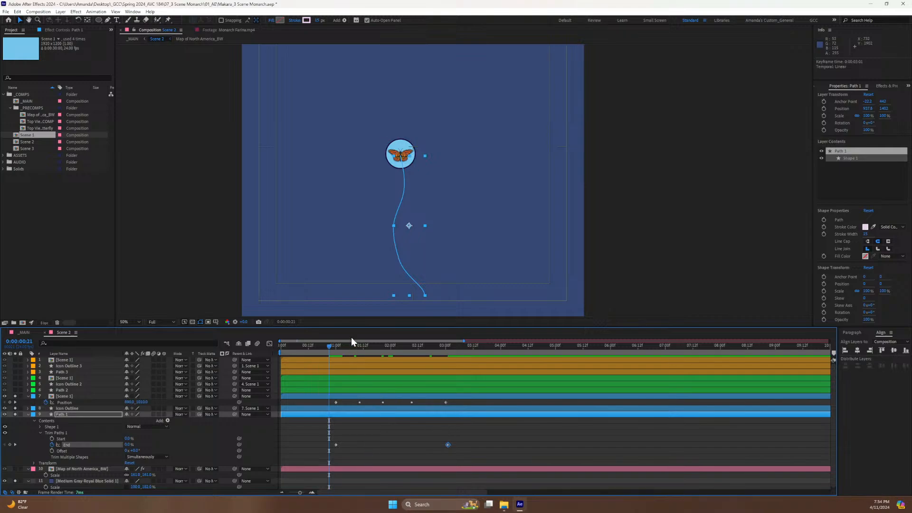
Apply Easy Ease to all Position keyframes of the visible Scene 1 badge layer and check its movement along the path.
click(69, 403)
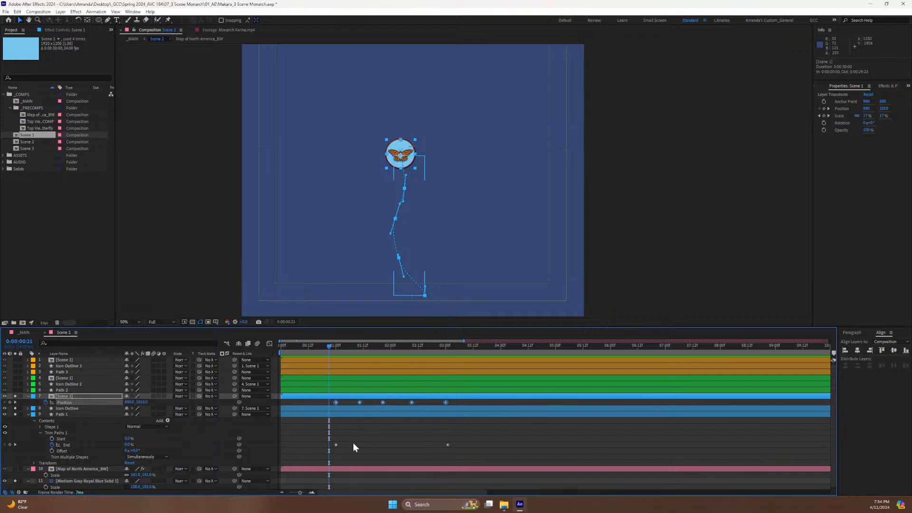
click(363, 415)
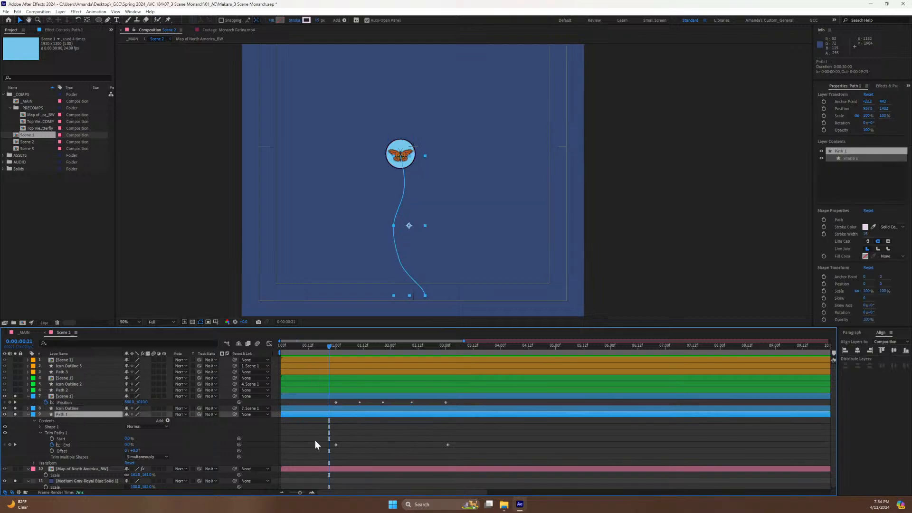
click(347, 395)
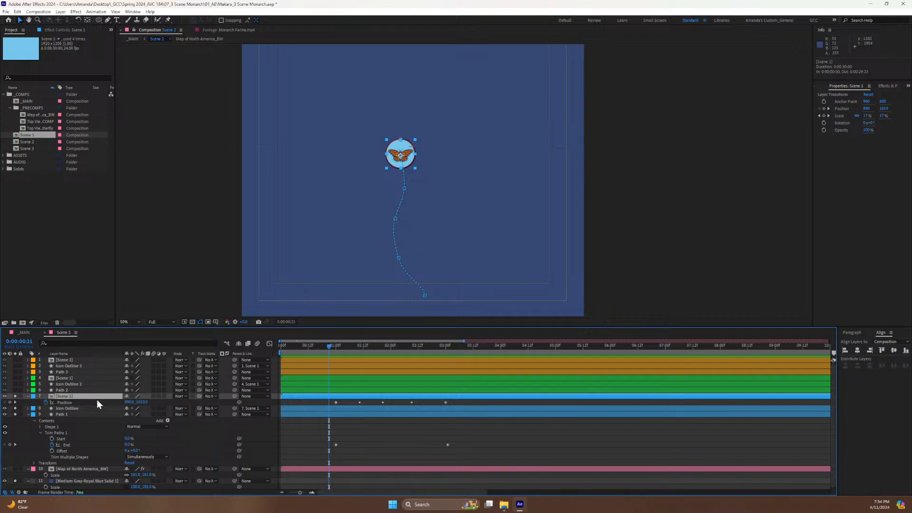
click(69, 403)
key(F9)
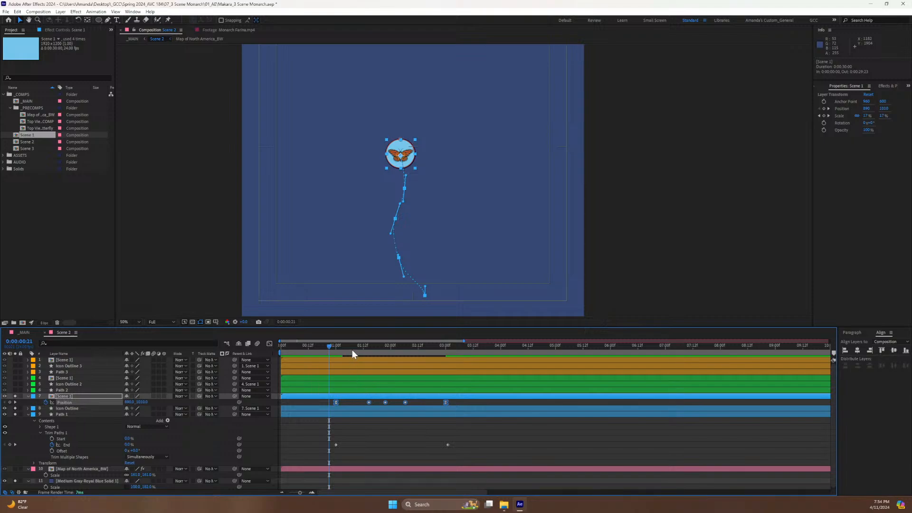
mouse_move(352, 350)
mouse_down()
mouse_move(441, 347)
mouse_move(322, 352)
mouse_move(437, 345)
mouse_move(352, 355)
mouse_move(371, 361)
mouse_up()
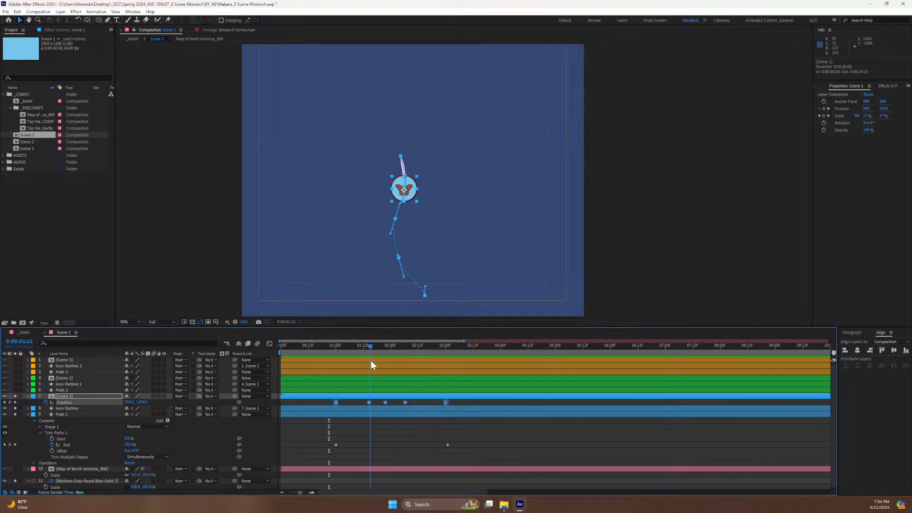
Try separating the badge's Position dimensions in the Graph Editor, preview the motion, and undo the separation.
click(269, 343)
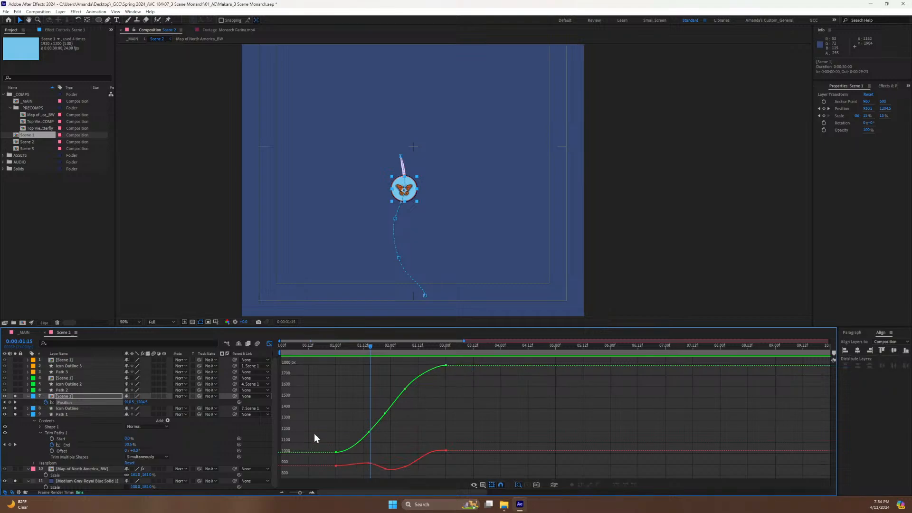
drag(314, 434, 350, 473)
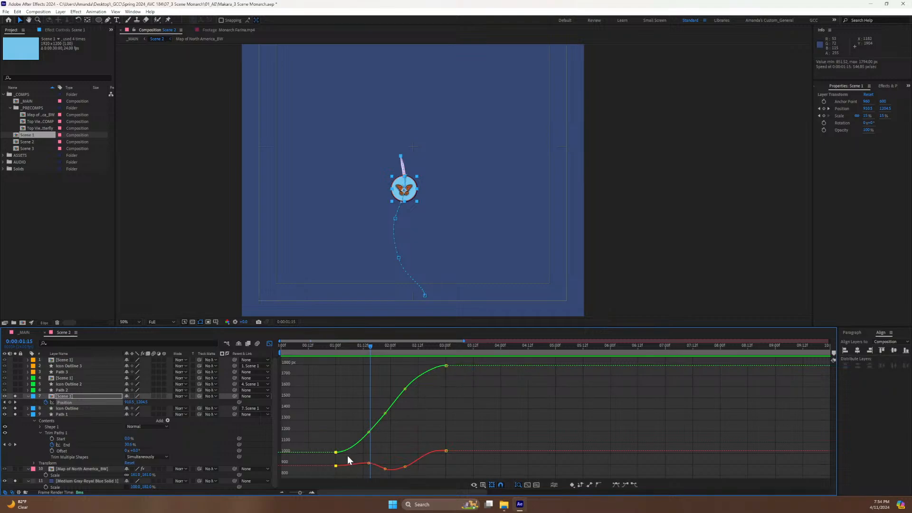
click(447, 451)
click(554, 485)
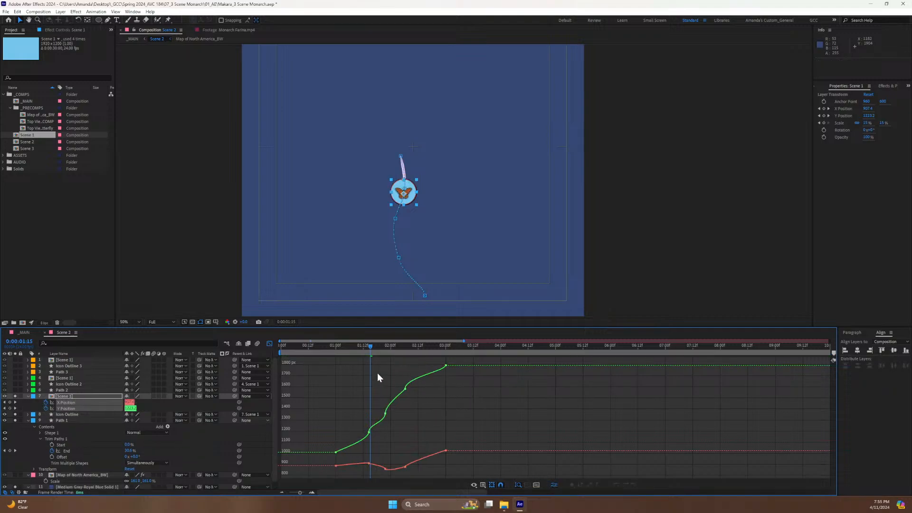
key(space)
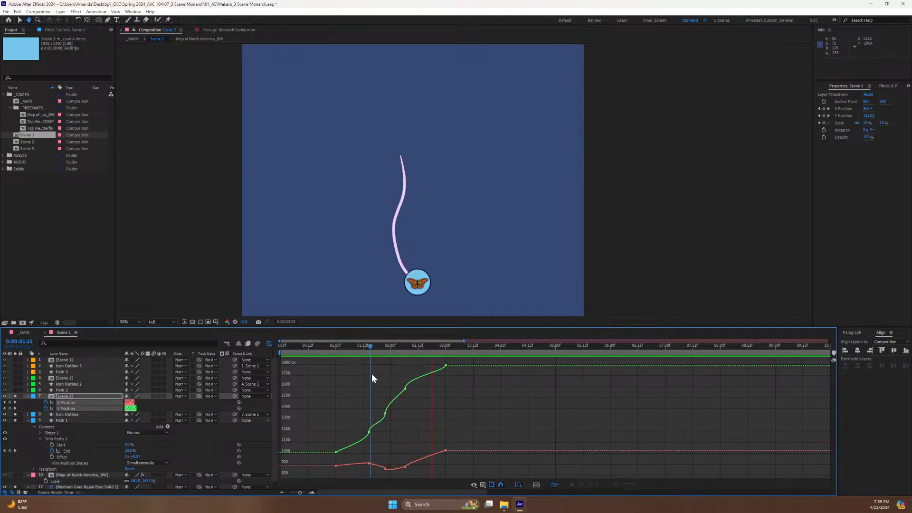
key(space)
key(ctrl+z)
key(ctrl+z)
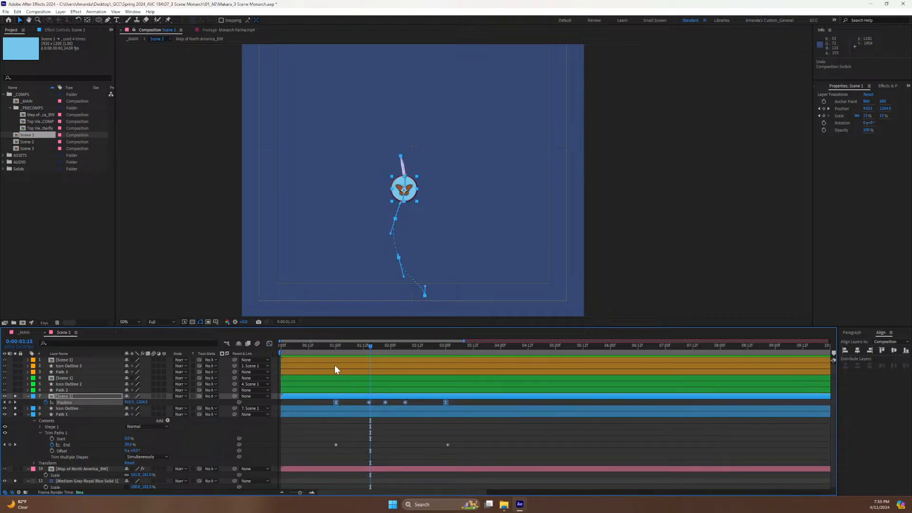
Move the badge's last Position keyframe to 3:01, aligned with the Path 1 End keyframe, and preview the motion.
drag(339, 347, 329, 348)
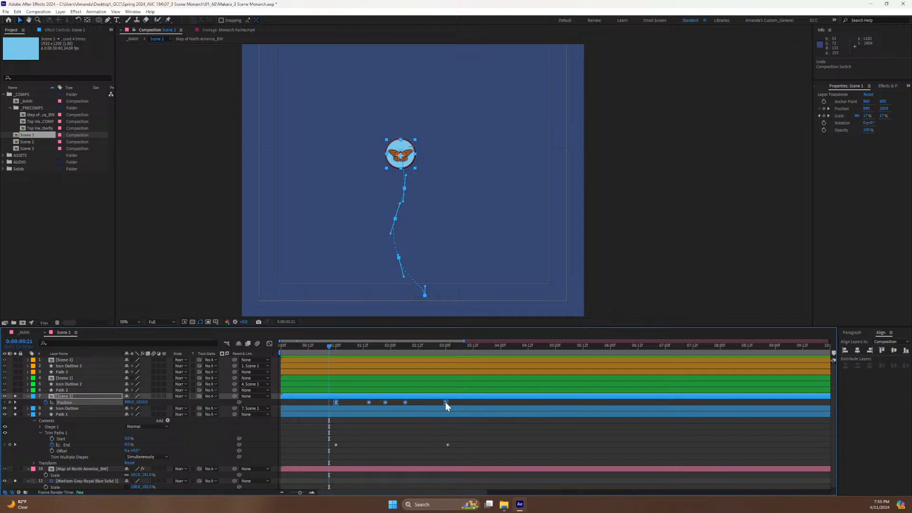
mouse_move(445, 402)
mouse_down()
mouse_move(472, 404)
mouse_move(445, 415)
mouse_up()
drag(448, 404, 449, 405)
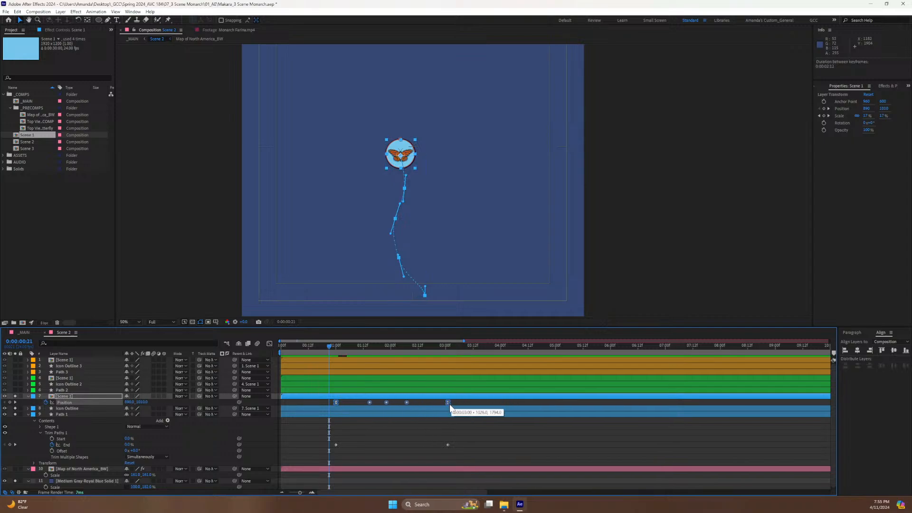
key(space)
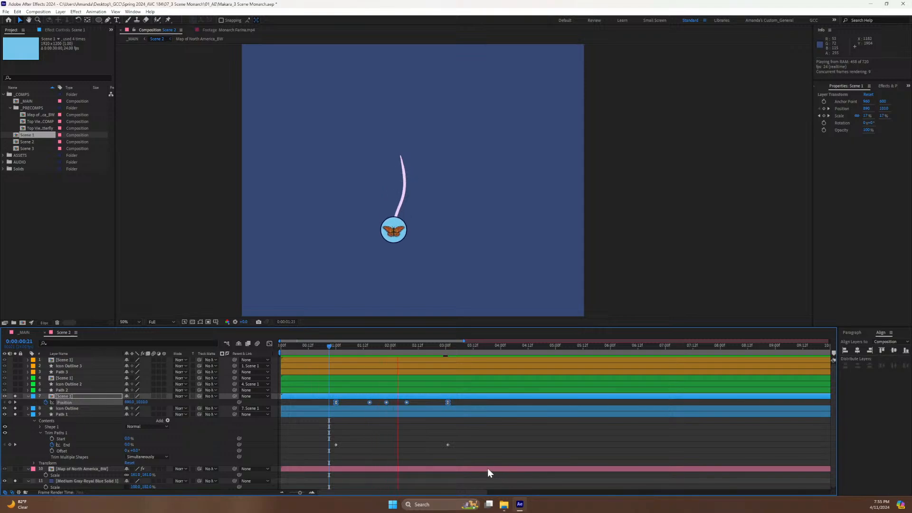
key(space)
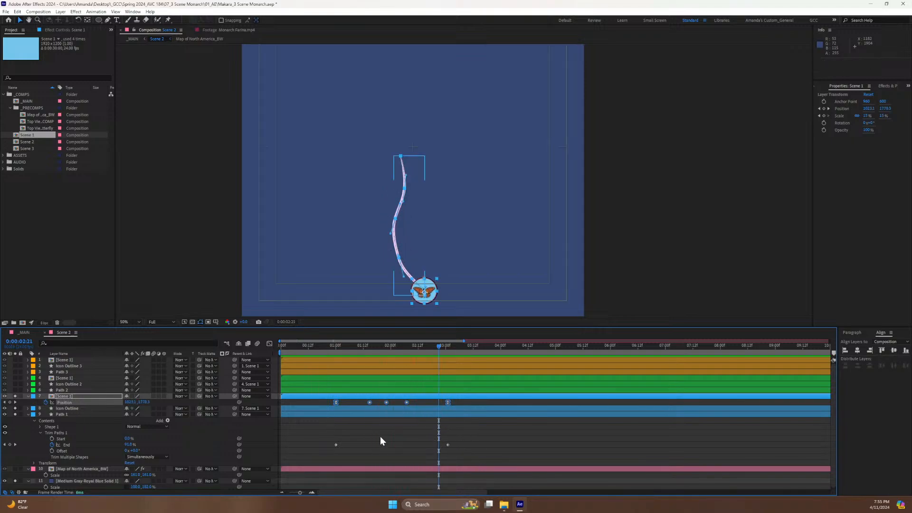
Apply Easy Ease to both Path 1 End keyframes, preview, and select them together with the badge's Position keyframes.
drag(457, 451, 301, 436)
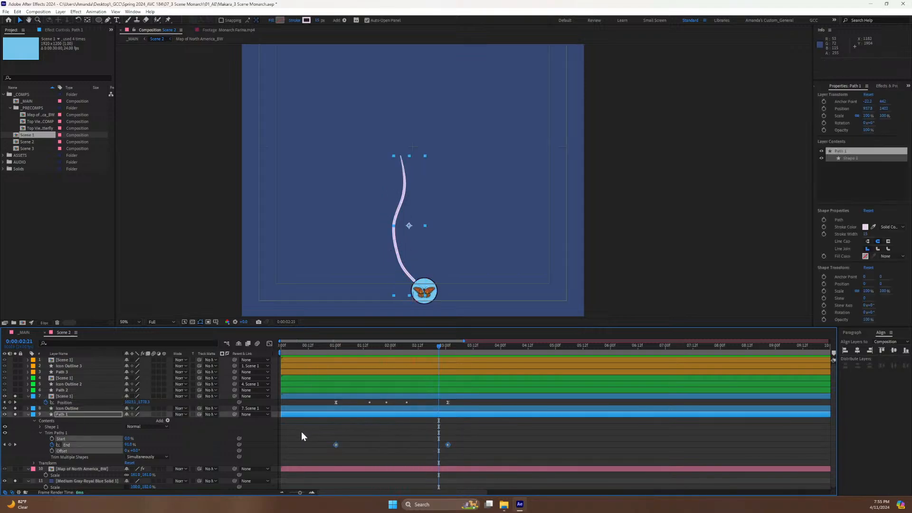
key(F9)
click(351, 346)
click(331, 345)
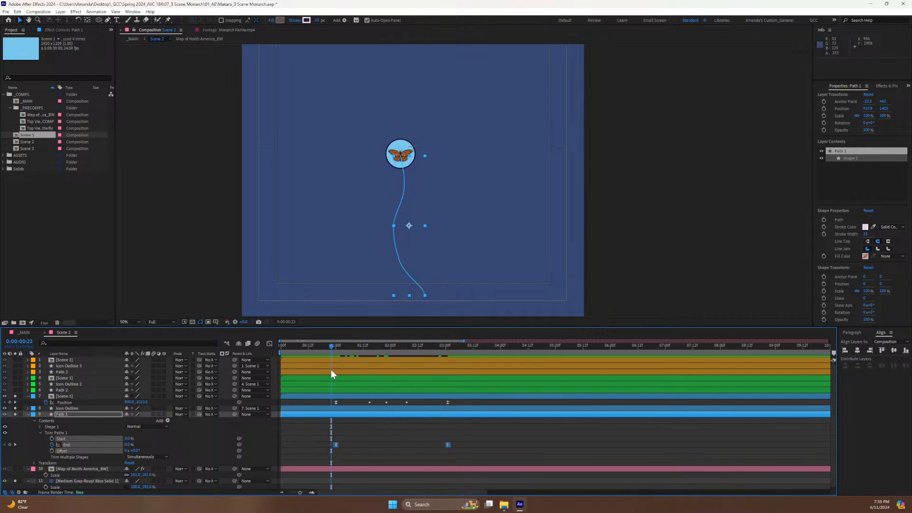
key(space)
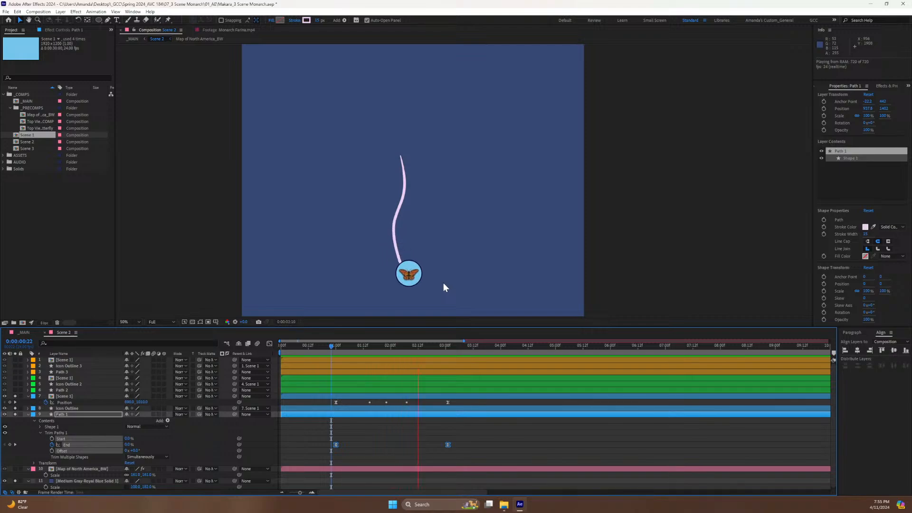
key(space)
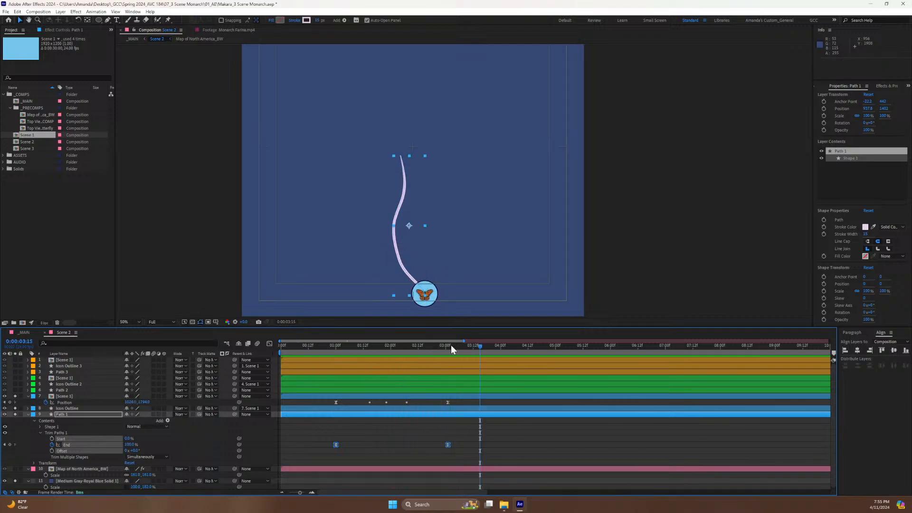
drag(466, 454, 293, 389)
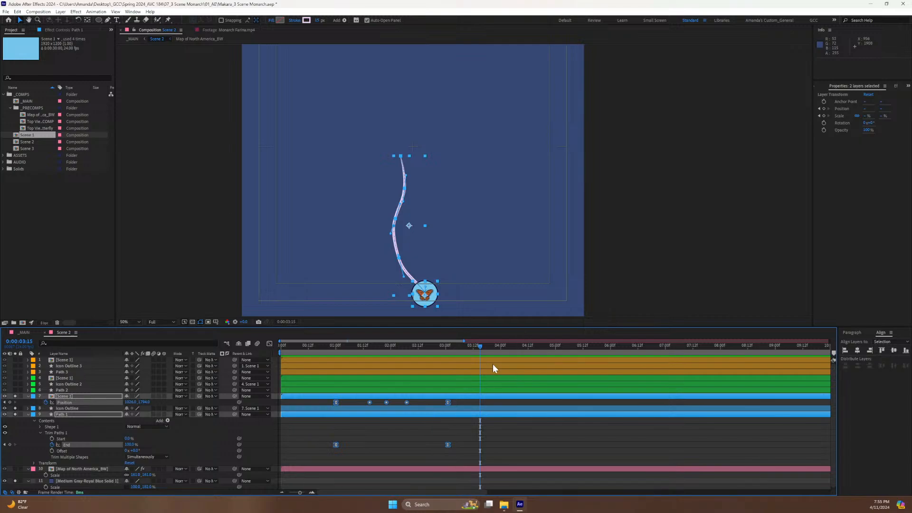
Check the Scene 2 timing against the voice-over markers in the _MAIN composition and return to Scene 2.
click(23, 332)
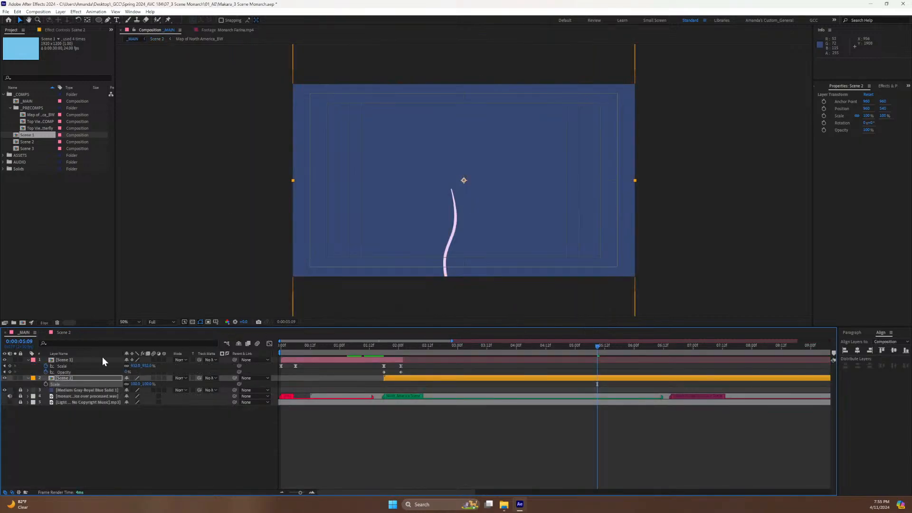
click(383, 347)
key(space)
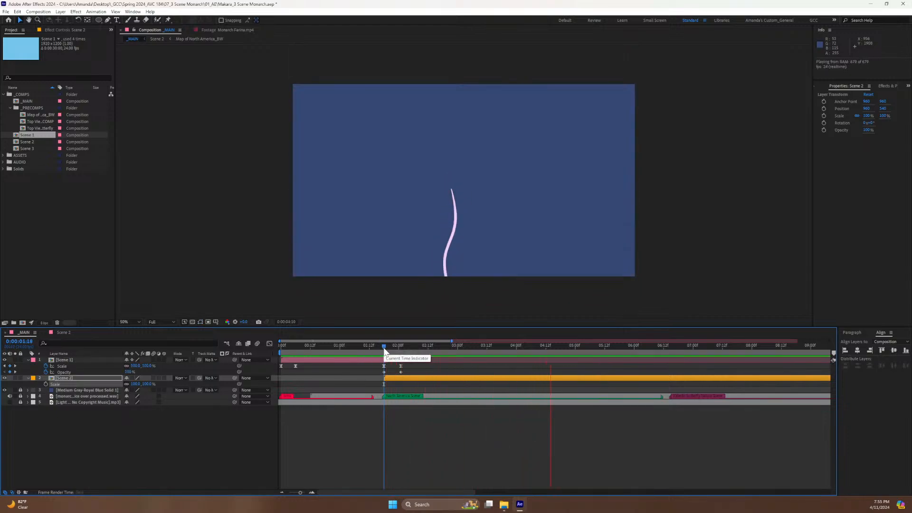
key(space)
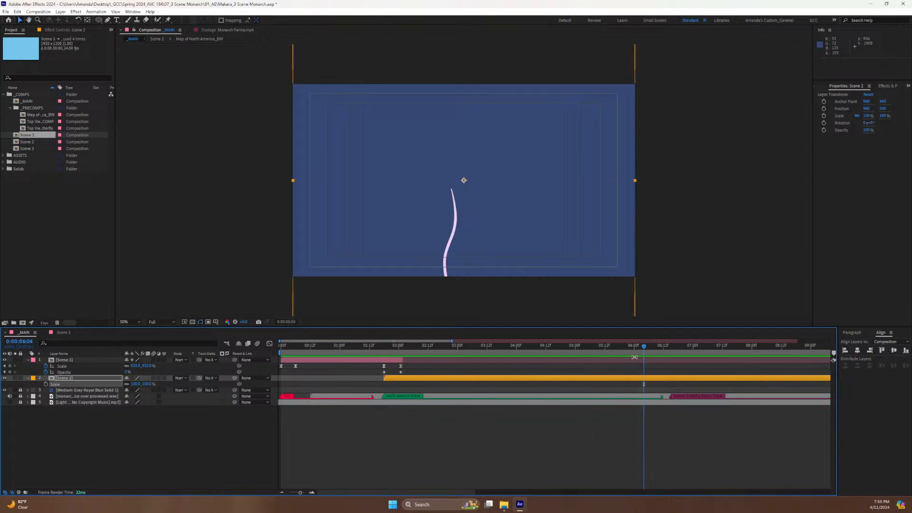
key(F2)
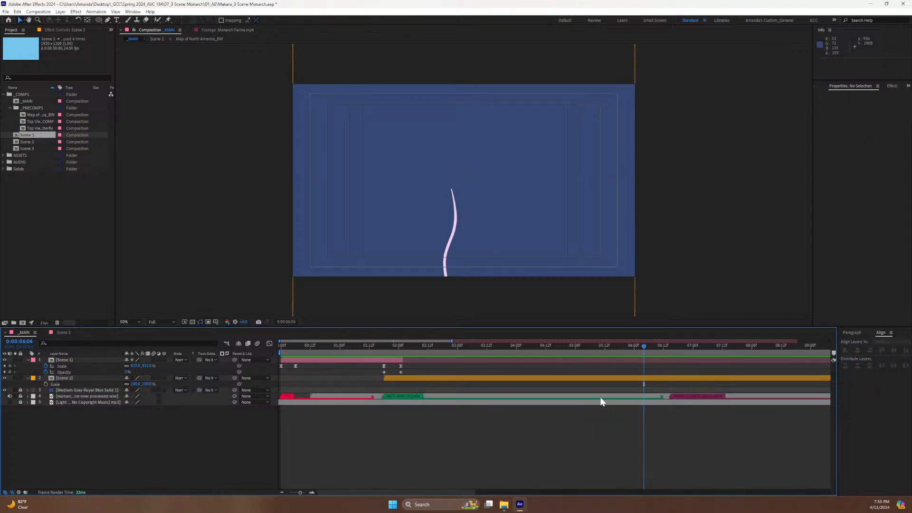
click(652, 347)
drag(651, 347, 411, 385)
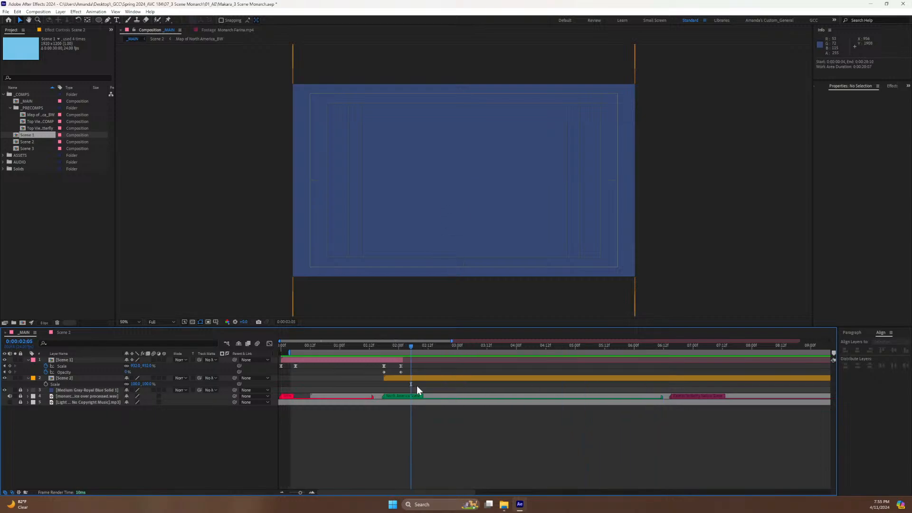
drag(304, 354, 294, 357)
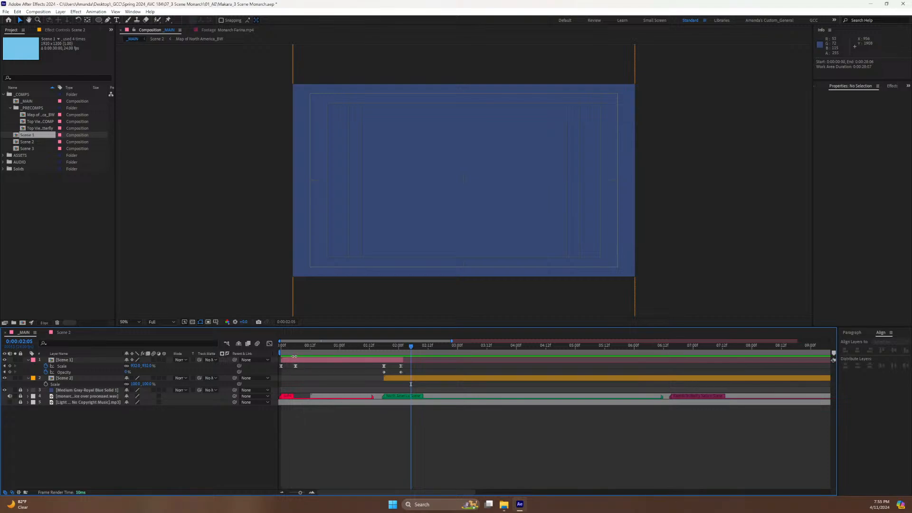
click(58, 333)
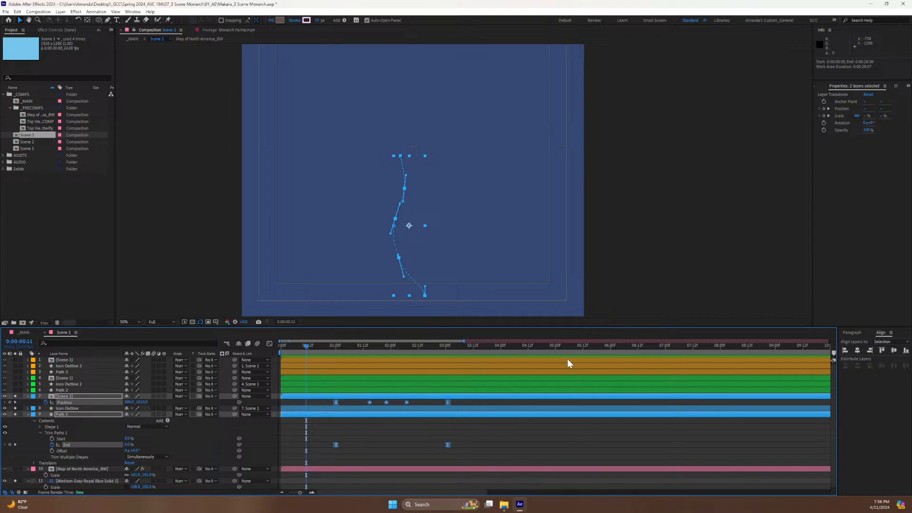
Move the final Position and Path 1 End keyframes together to 5 seconds and preview the slower travel.
click(555, 348)
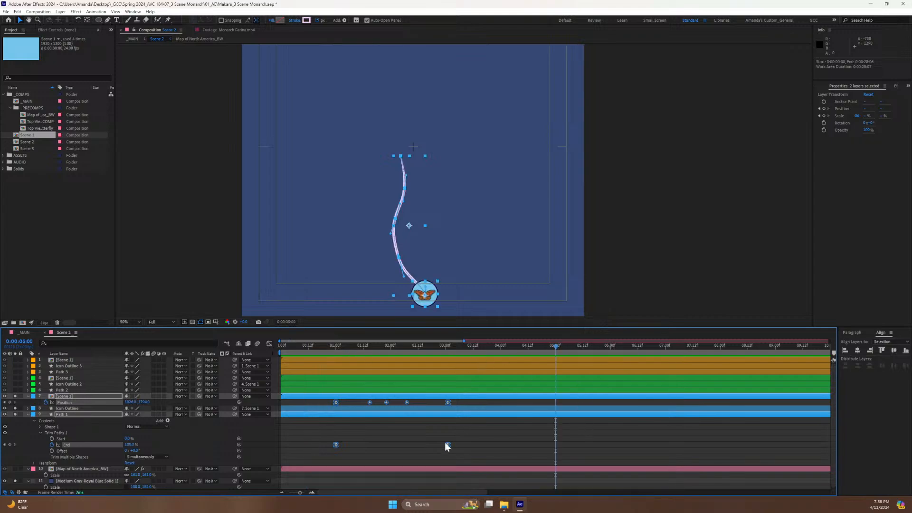
drag(447, 446, 556, 449)
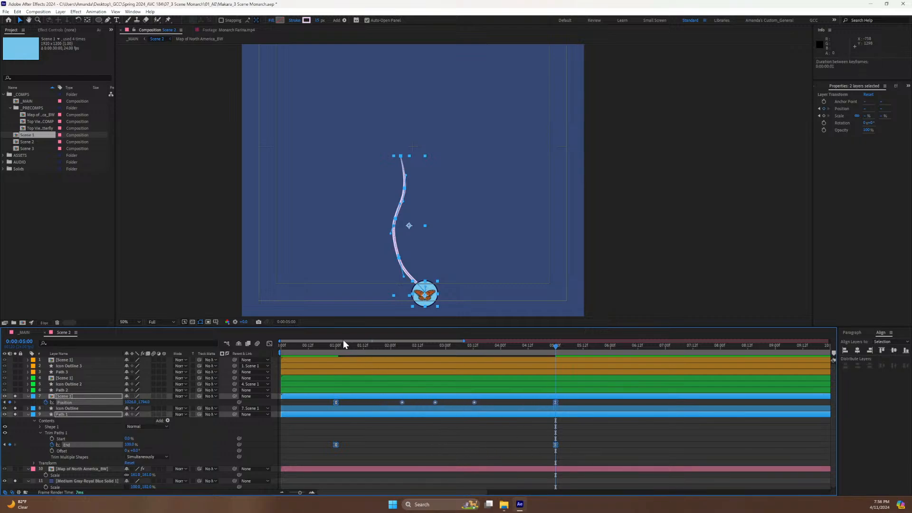
click(320, 346)
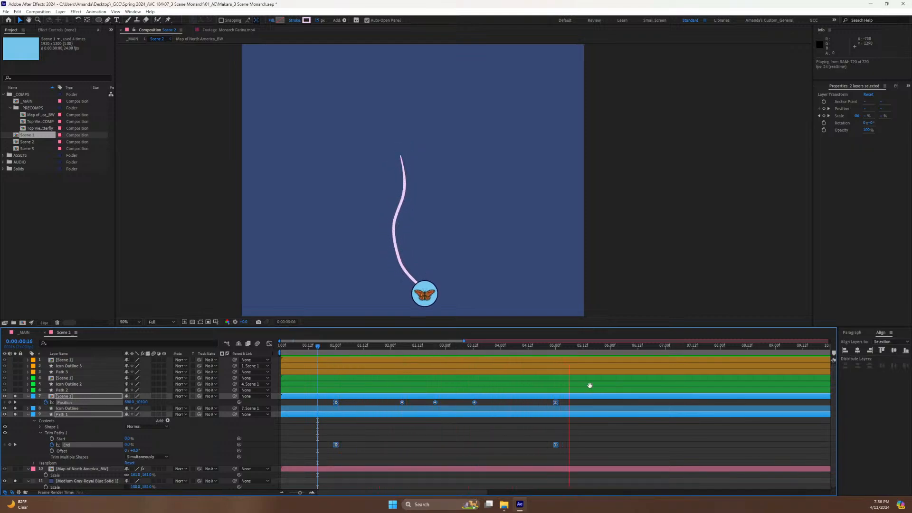
key(space)
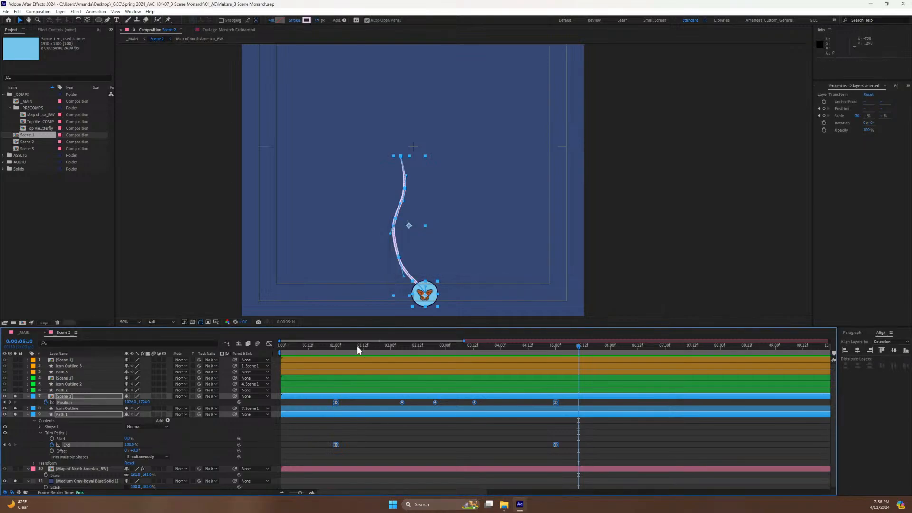
Move the final Position and Path 1 End keyframes together to 6 seconds and preview the animation.
drag(340, 346, 611, 350)
key(ctrl+z)
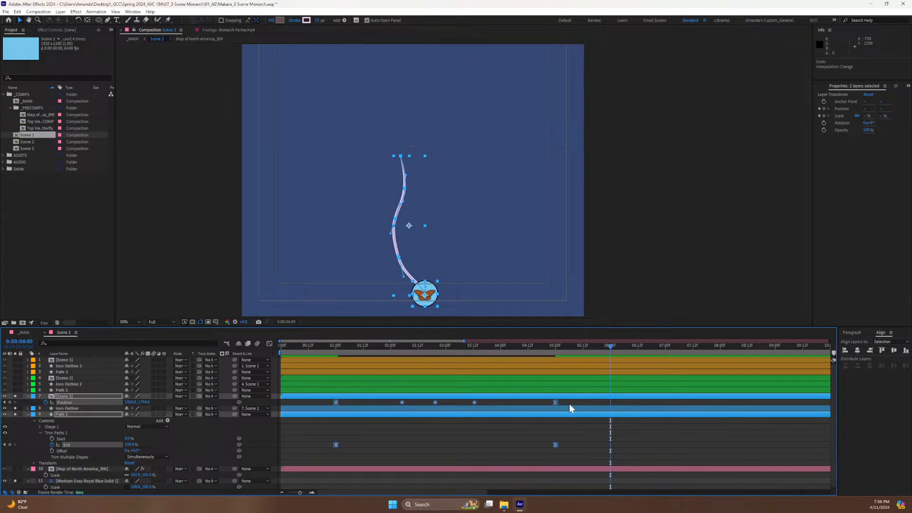
drag(556, 403, 610, 403)
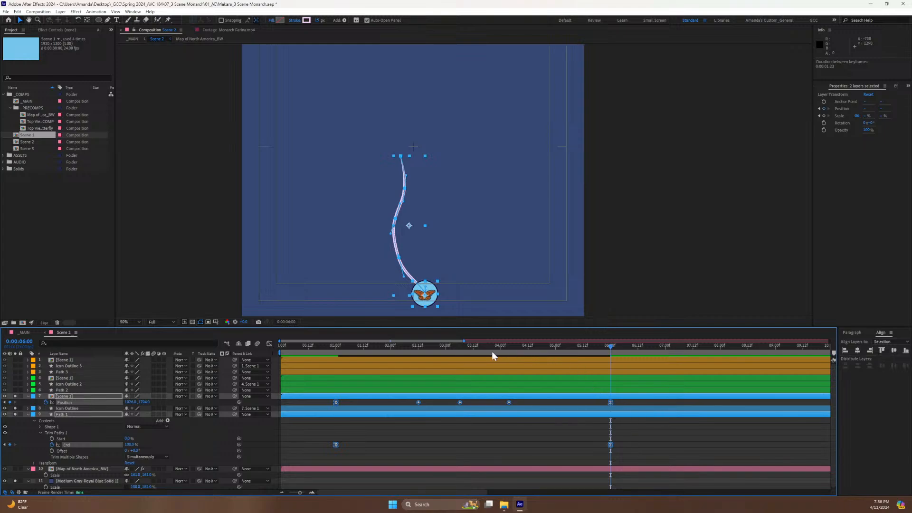
key(space)
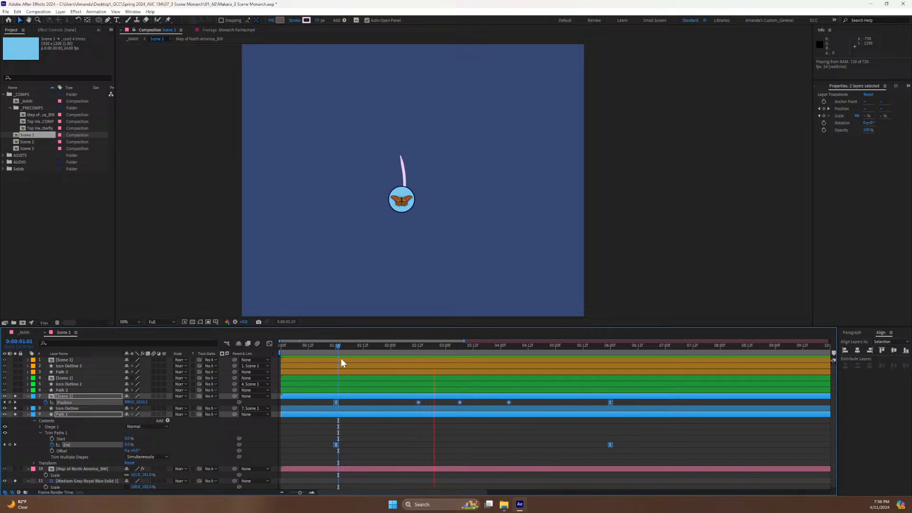
Move the final Position and Path 1 End keyframes together to 5 seconds 12 frames.
click(583, 347)
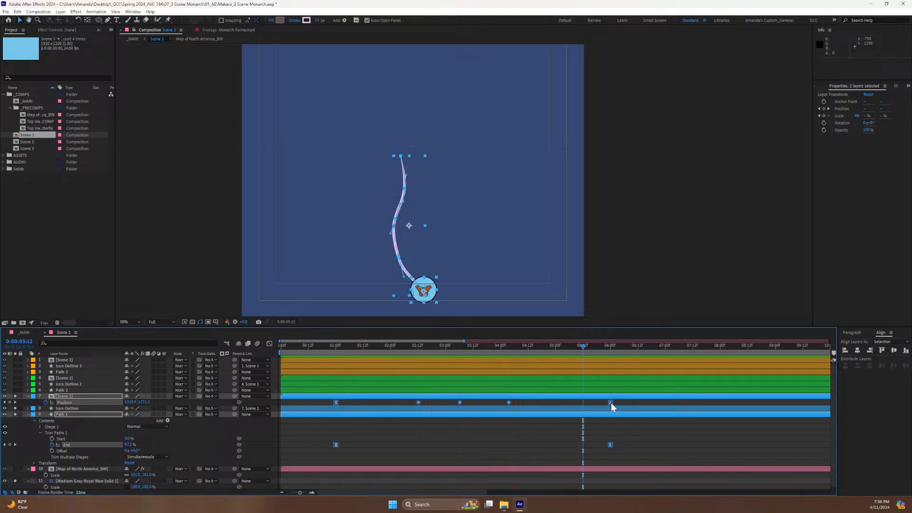
drag(610, 403, 584, 410)
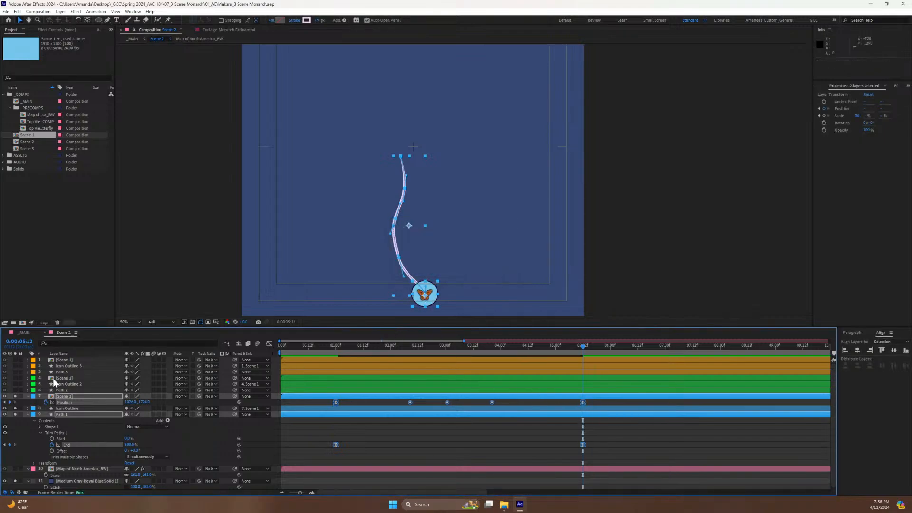
Turn off solo for the first badge, its outline, Path 1 and the background solid, and collapse the badge and Path 1 properties.
click(66, 390)
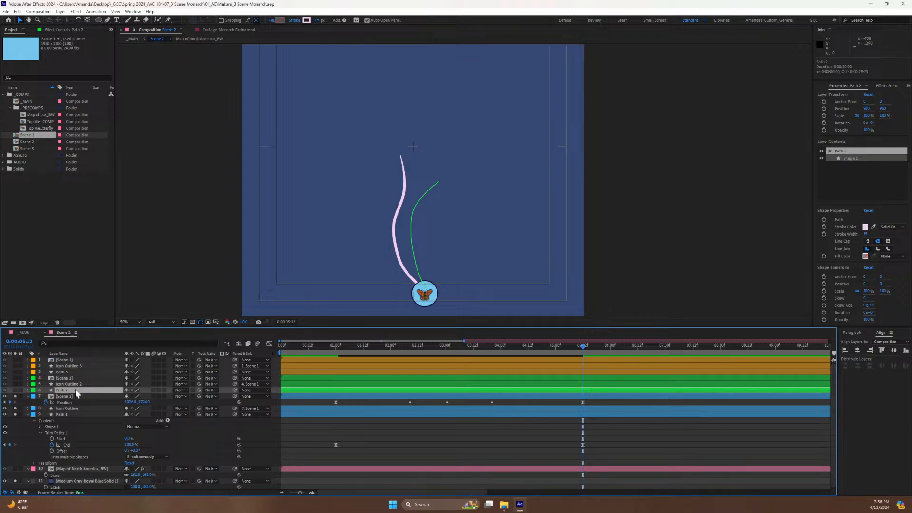
click(67, 379)
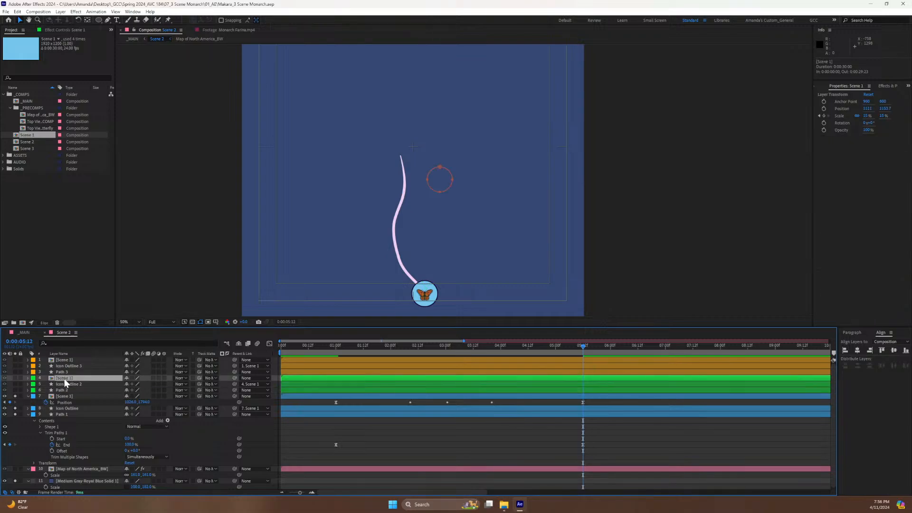
click(14, 398)
click(14, 409)
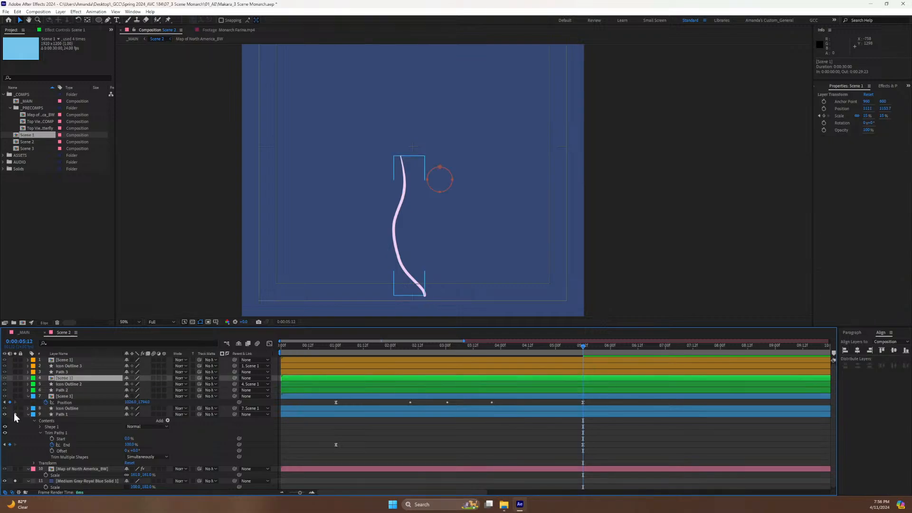
click(14, 415)
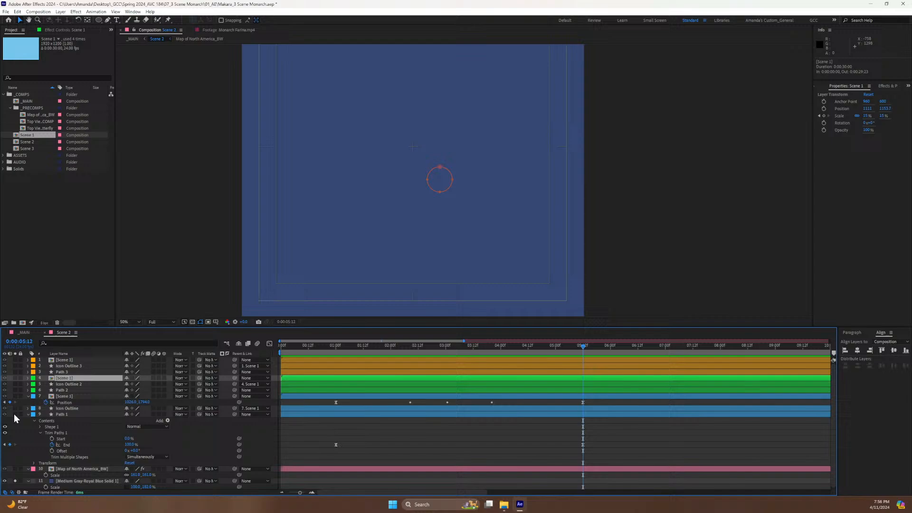
click(15, 481)
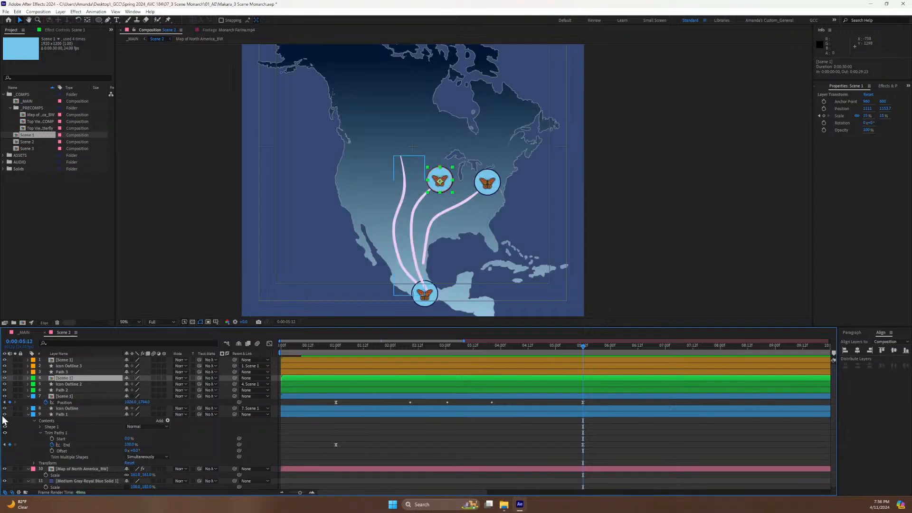
click(28, 414)
click(28, 397)
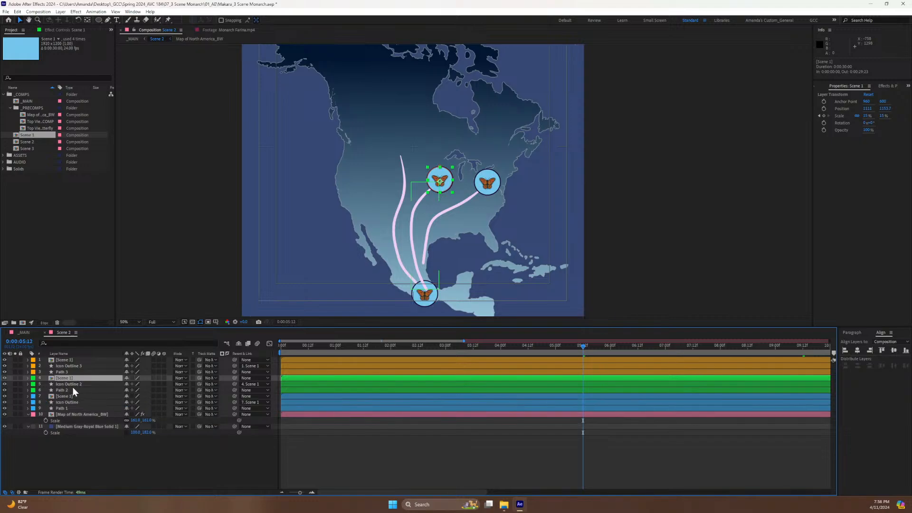
Set the current time to 1 second and copy the Path property from Shape 1 of the Path 2 layer.
click(66, 390)
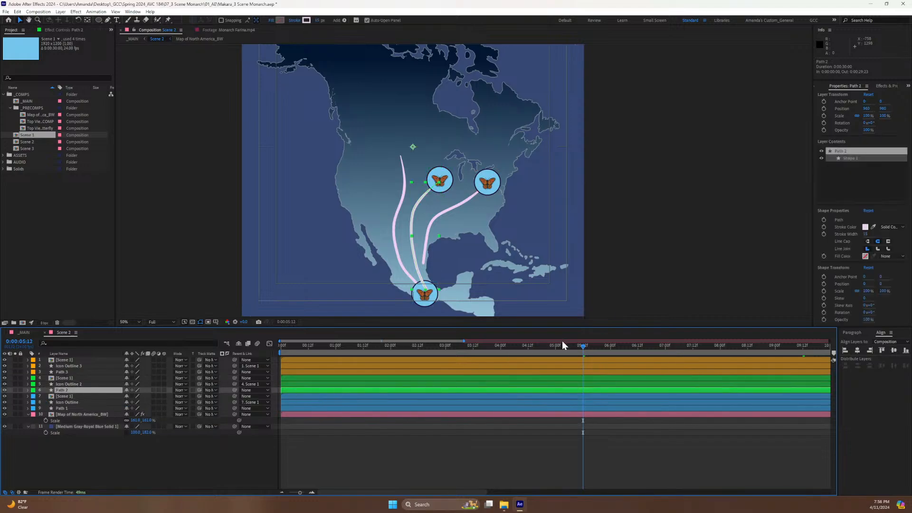
drag(563, 341, 337, 375)
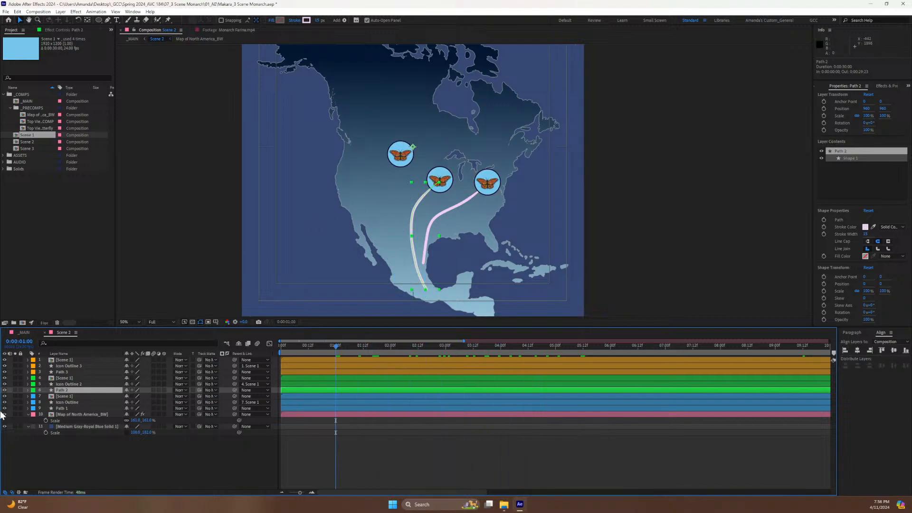
click(28, 390)
click(41, 402)
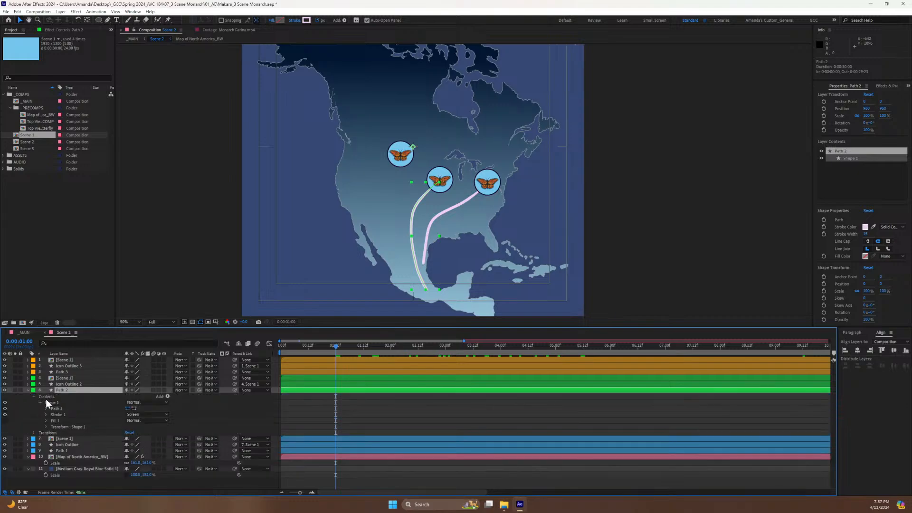
click(45, 408)
click(67, 414)
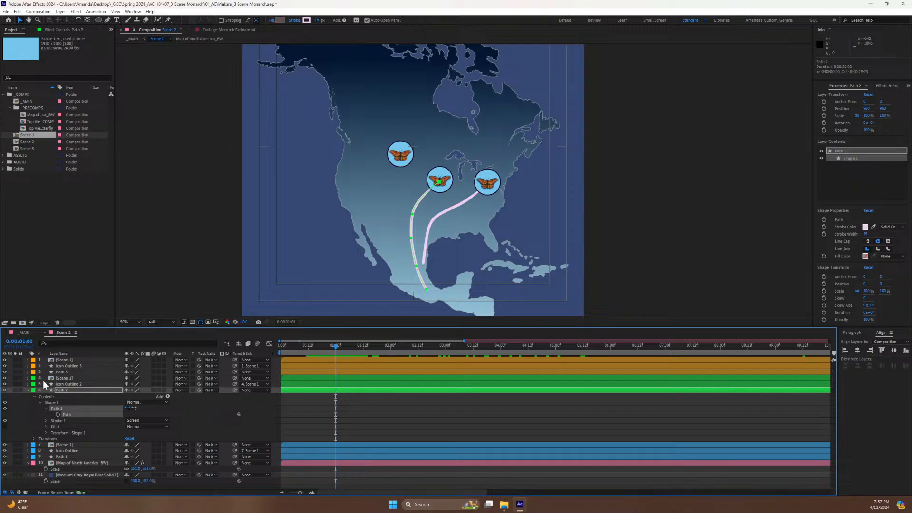
Paste the copied path into the Position property of the Scene 1 badge on layer 4 at 1 second.
click(60, 378)
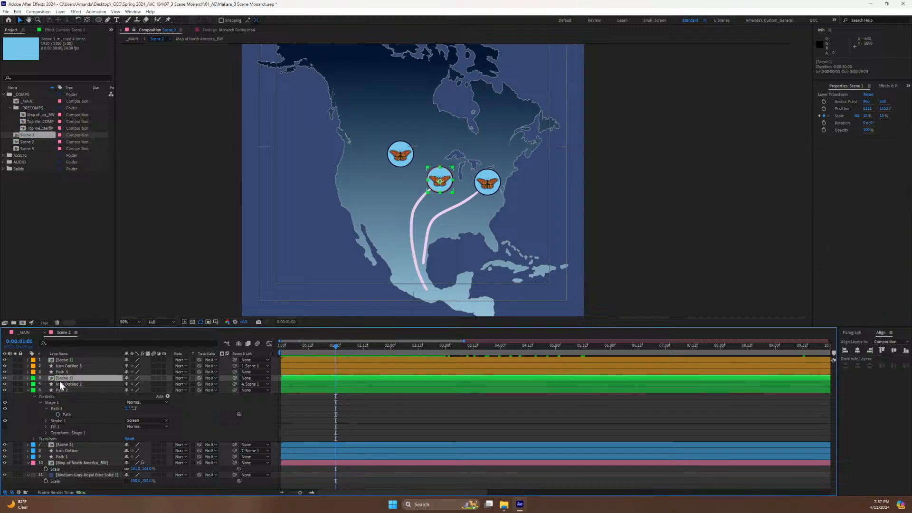
key(p)
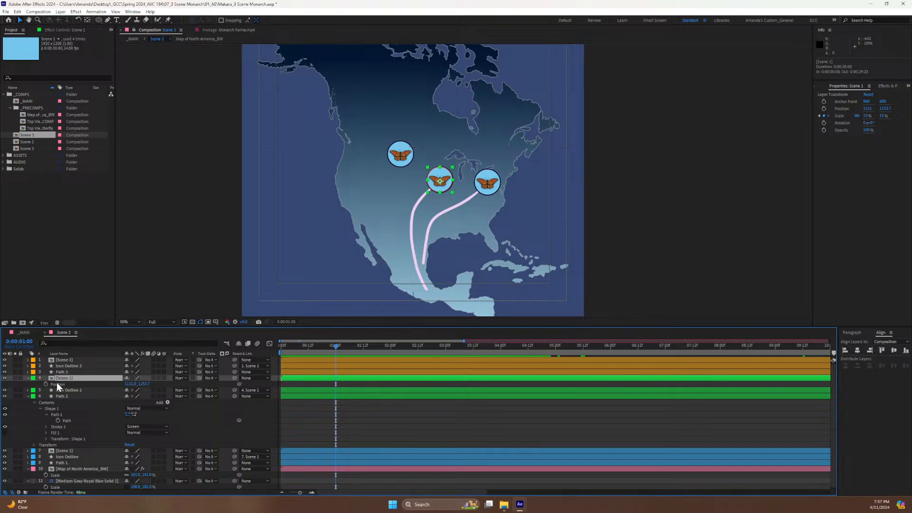
click(56, 382)
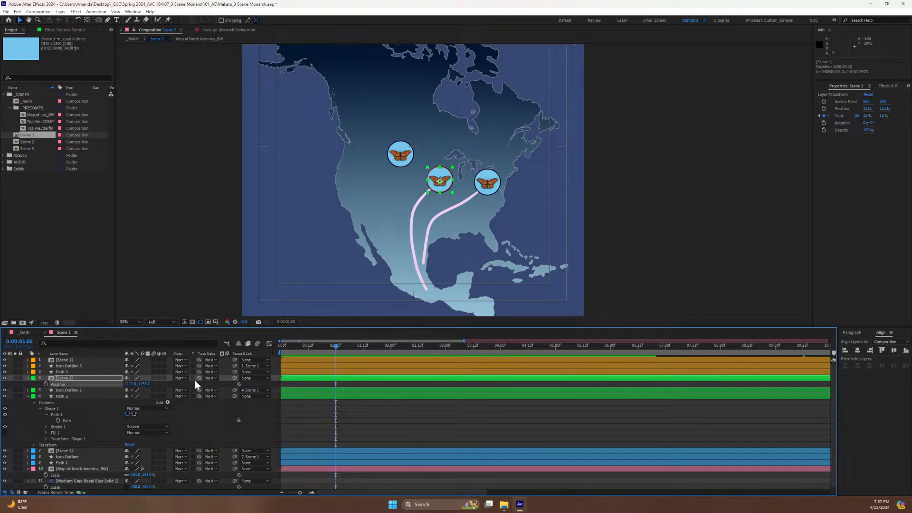
key(ctrl+v)
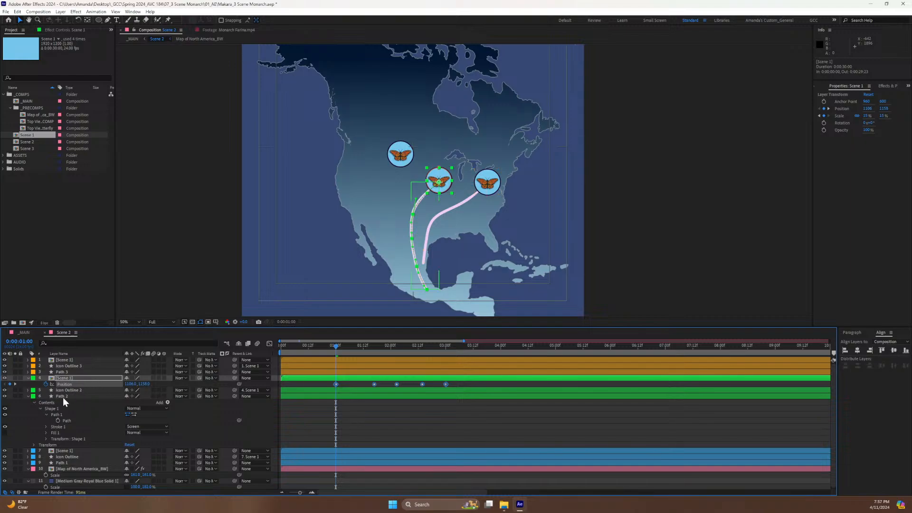
Copy the animated Trim Paths 1 from Path 1 and paste it onto the Path 2 layer.
click(64, 464)
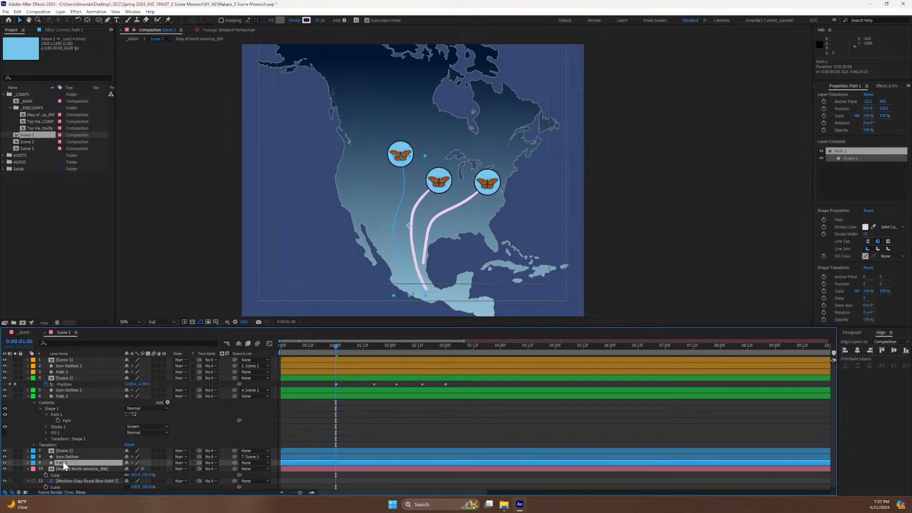
click(28, 462)
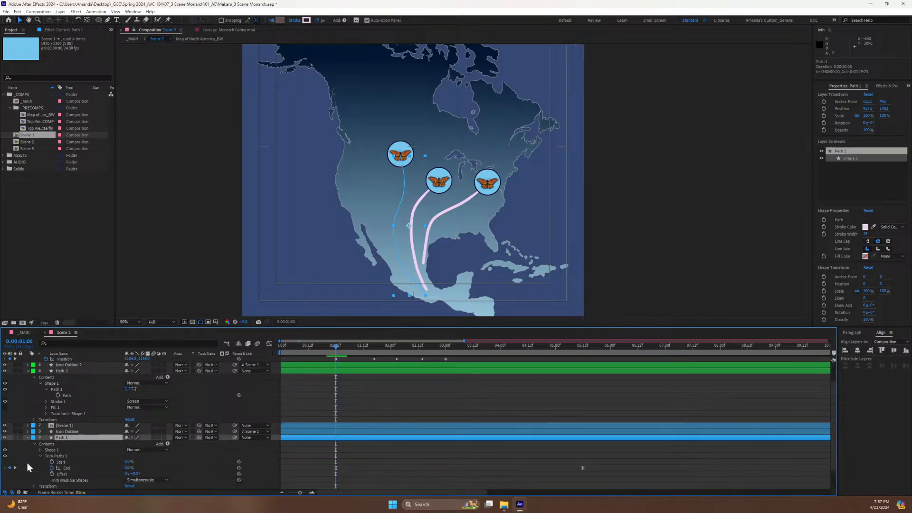
click(63, 469)
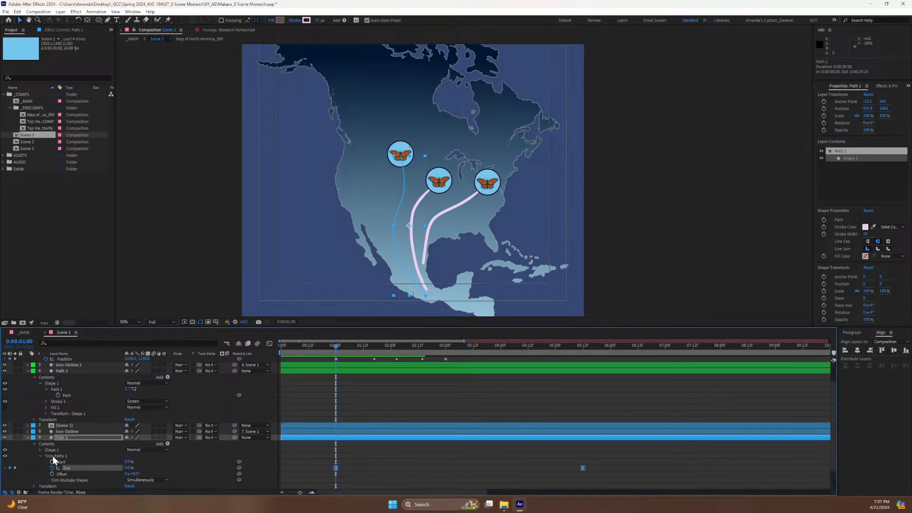
click(53, 456)
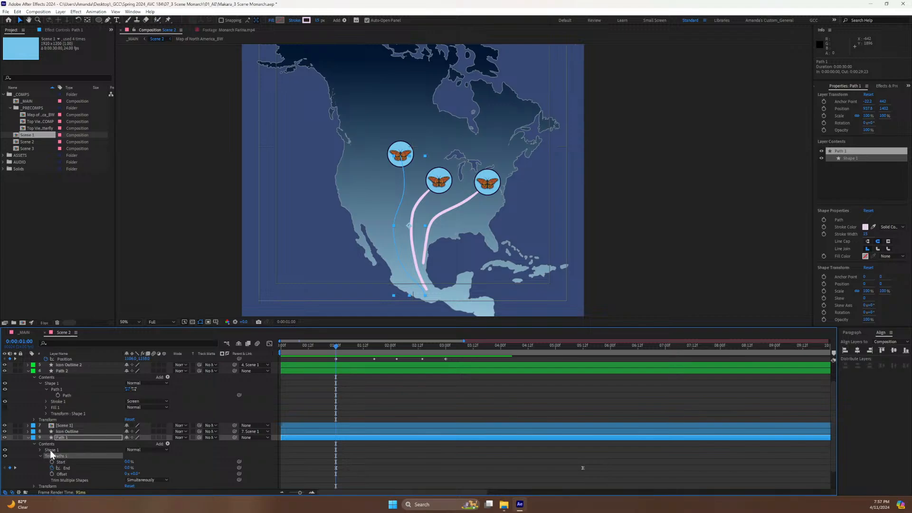
click(40, 455)
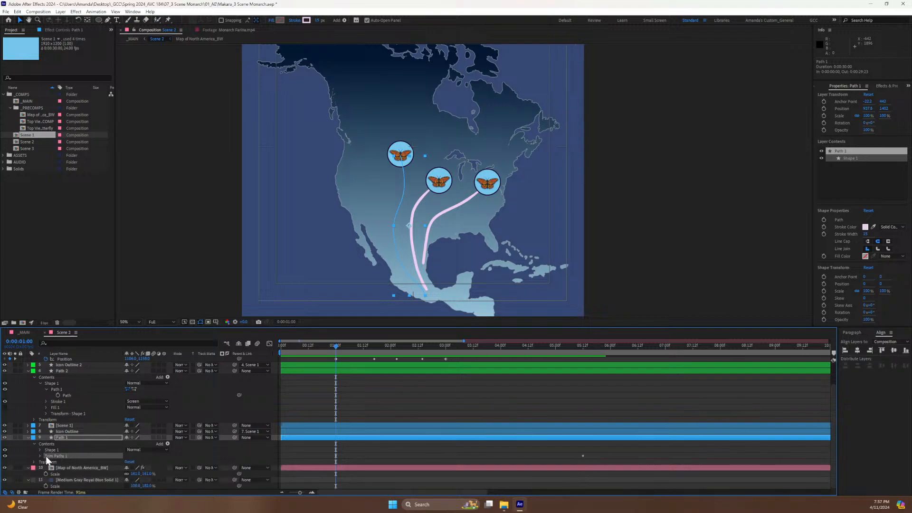
click(61, 369)
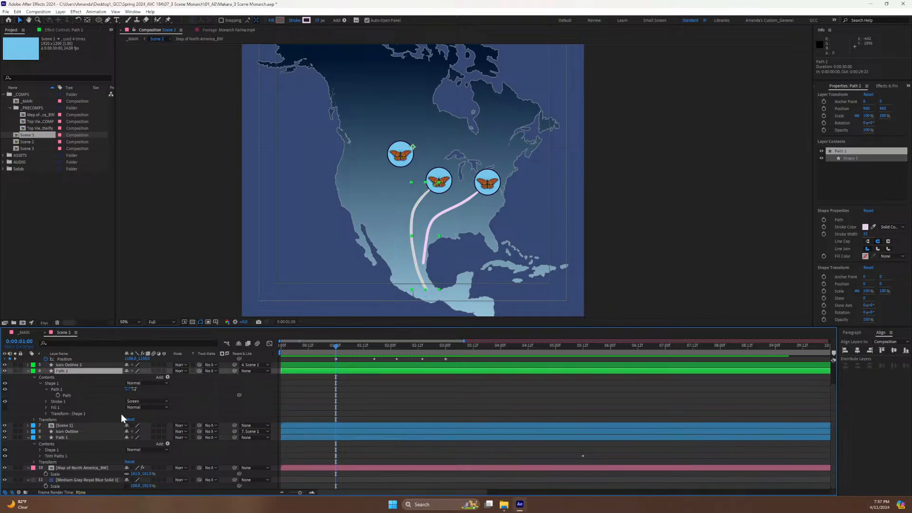
key(ctrl+v)
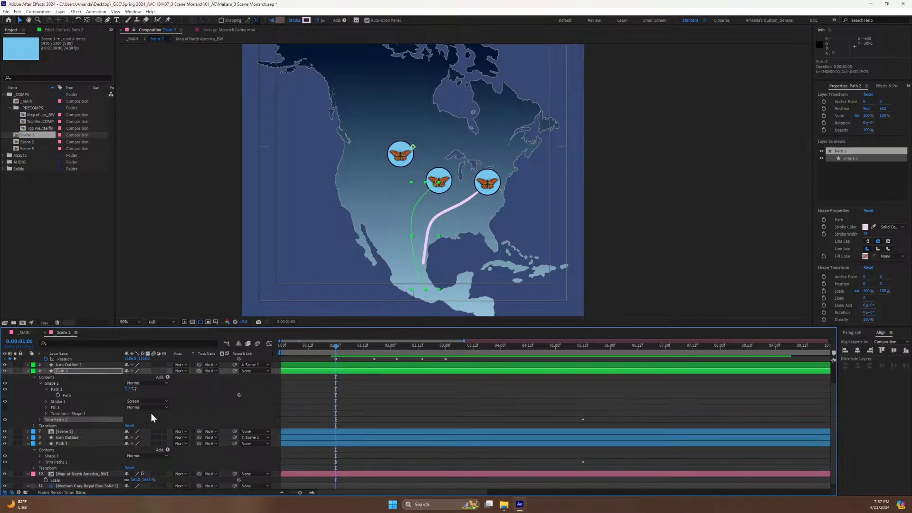
Stretch the layer 4 badge's Position keyframes to end with Path 2's End keyframe at 5:12, apply Easy Ease, and preview.
click(40, 383)
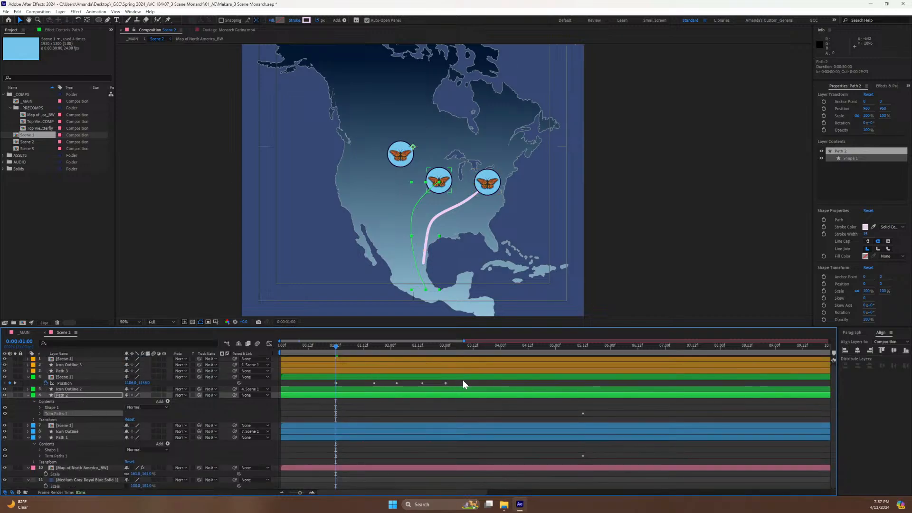
key(u)
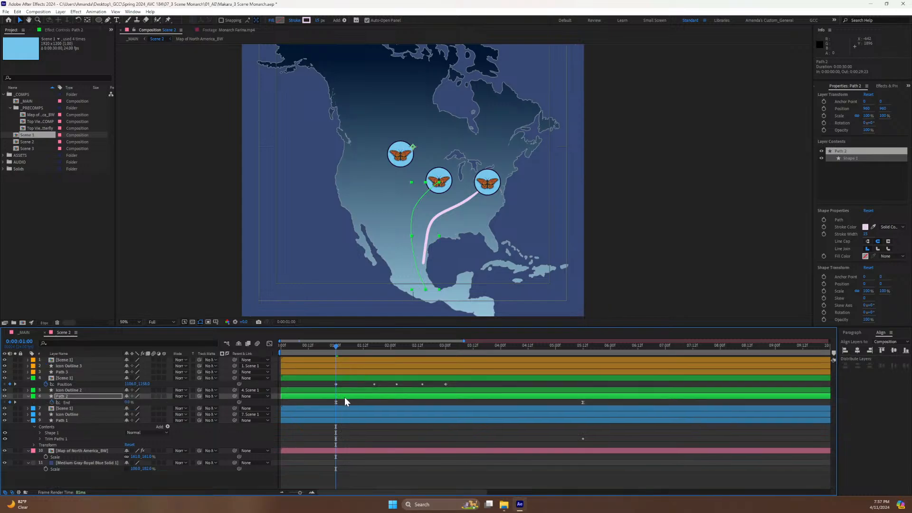
drag(459, 383, 319, 387)
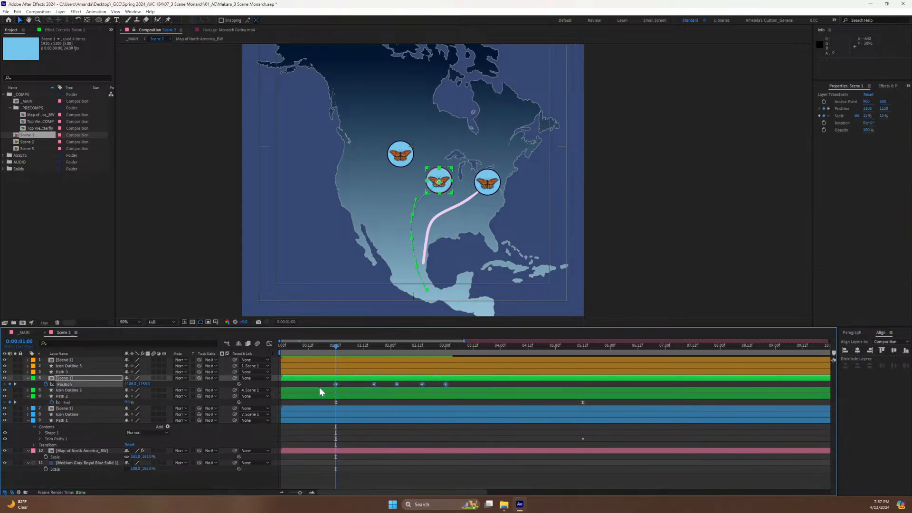
drag(447, 384, 585, 386)
key(space)
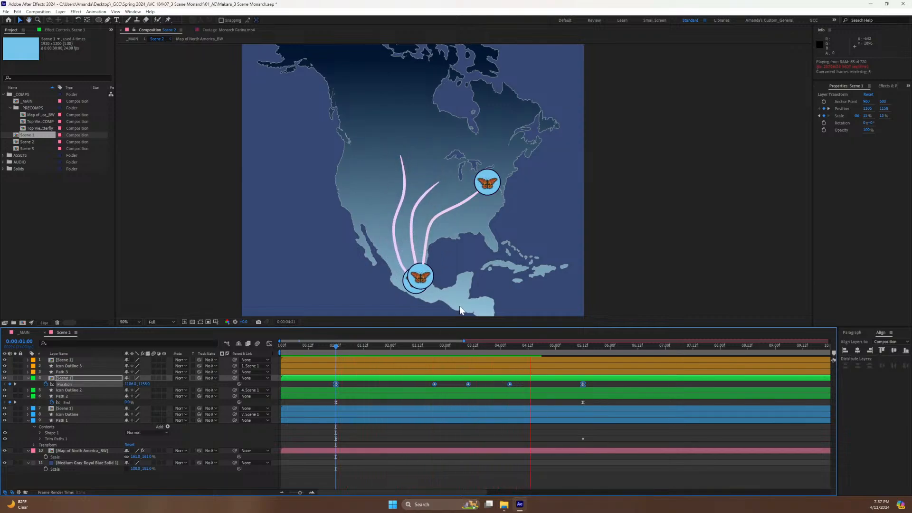
key(space)
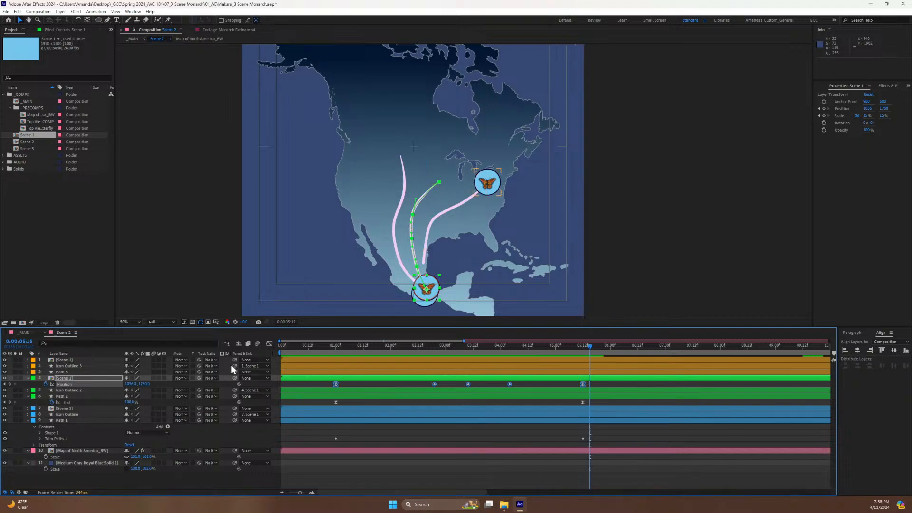
Return to 1 second and remove all Position keyframes from the Scene 1 badge on layer 7.
click(336, 346)
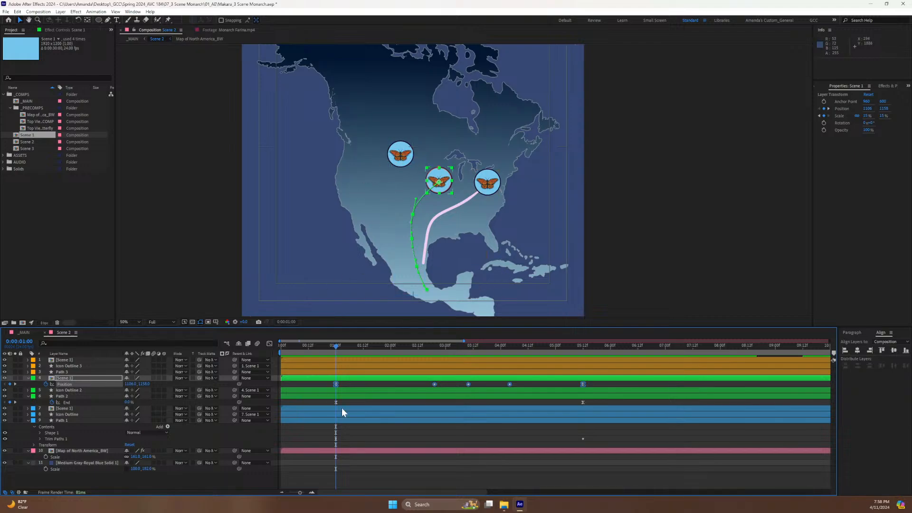
click(333, 421)
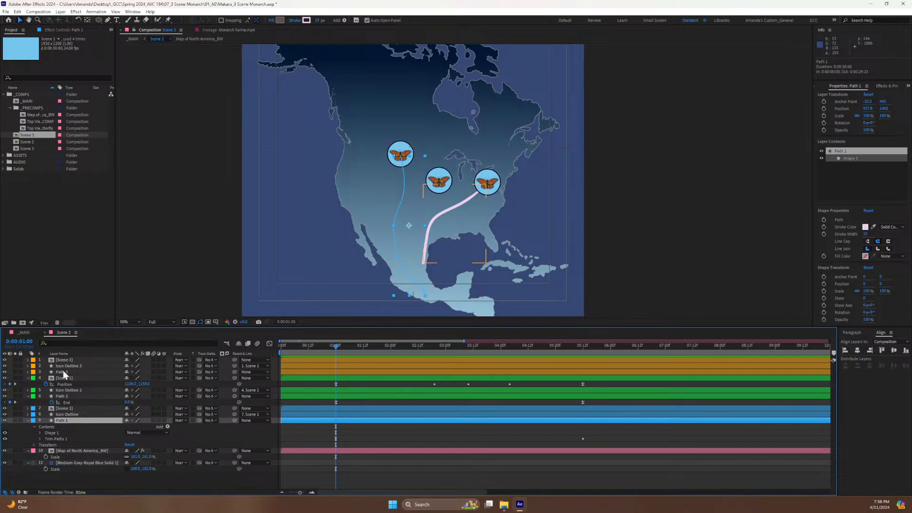
click(57, 432)
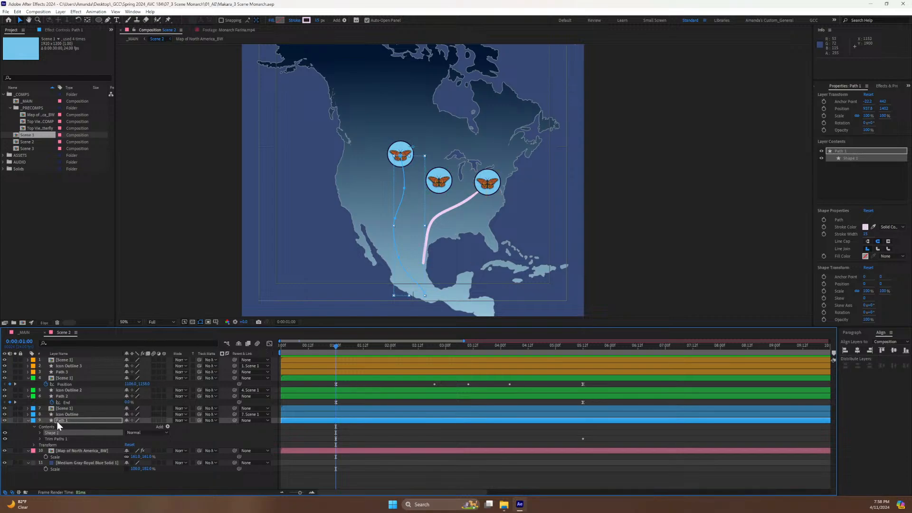
click(66, 407)
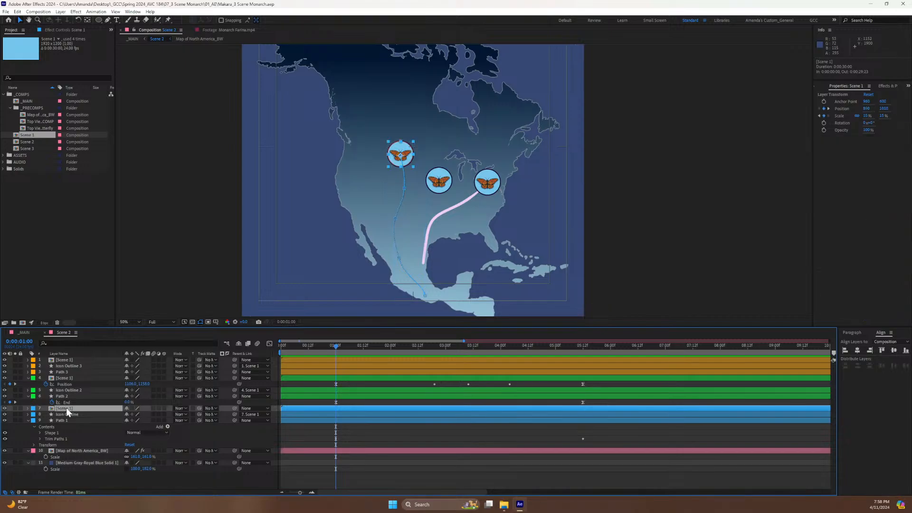
key(p)
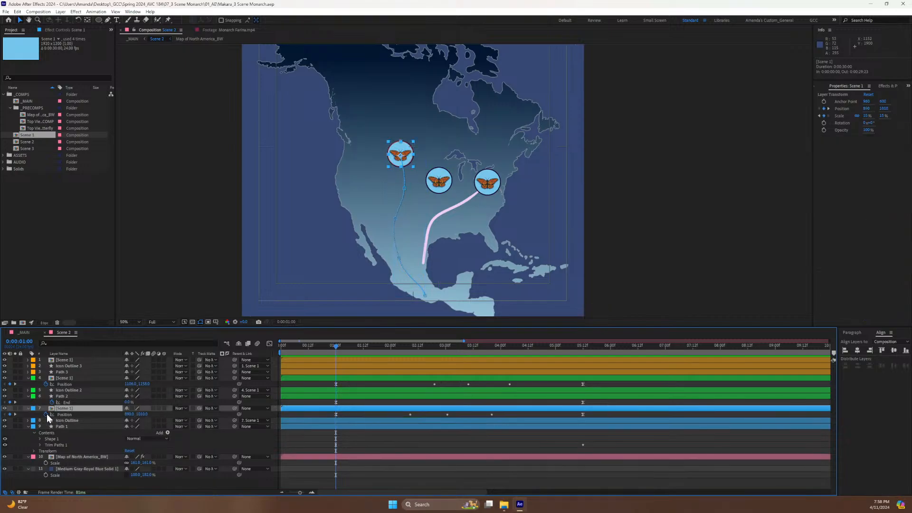
click(46, 414)
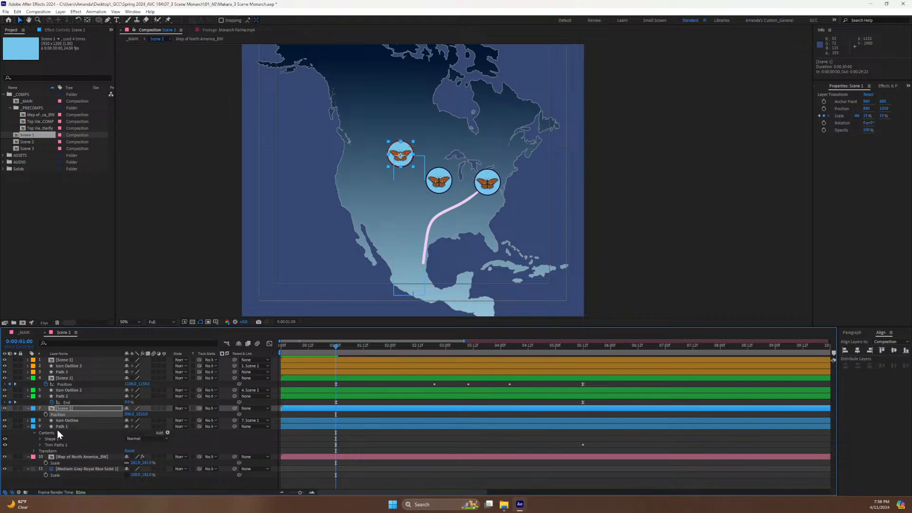
Select the Path of Shape 1 in the Path 1 layer and reshape the line so its upper stretch lies farther west.
click(61, 426)
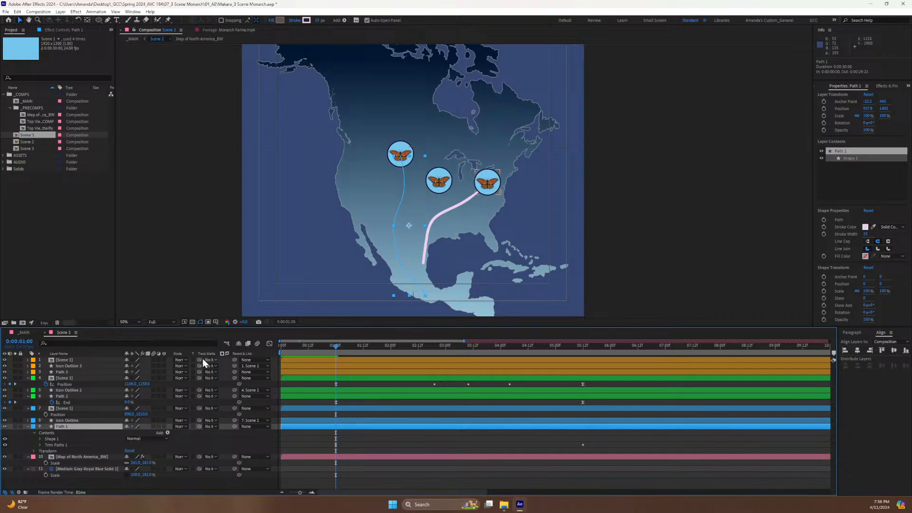
click(53, 439)
click(40, 439)
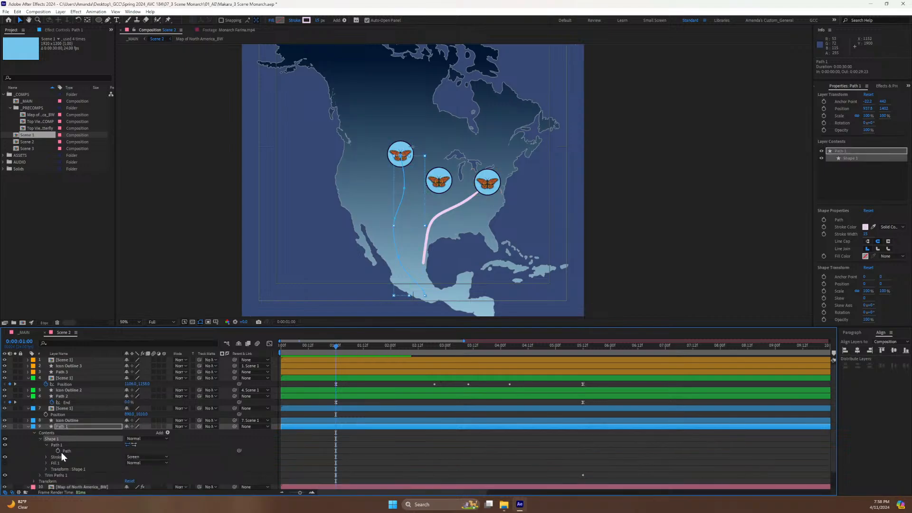
click(66, 450)
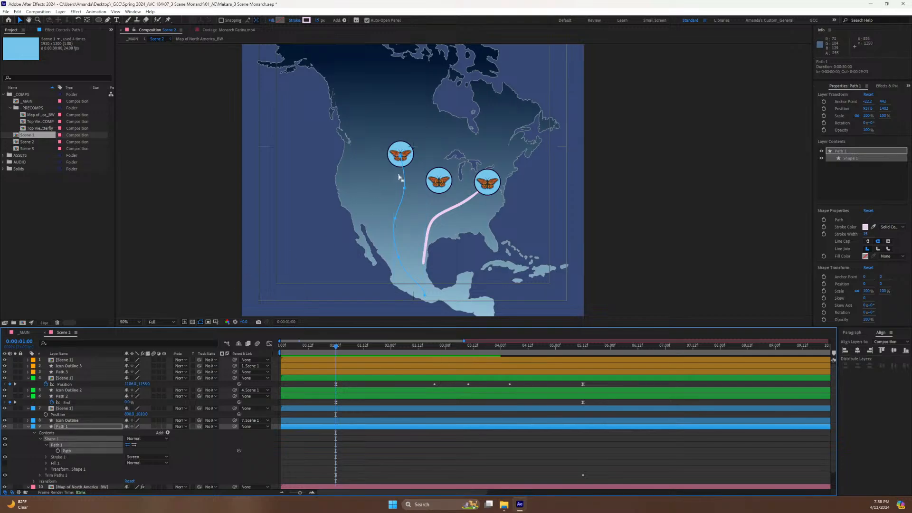
drag(401, 156, 417, 194)
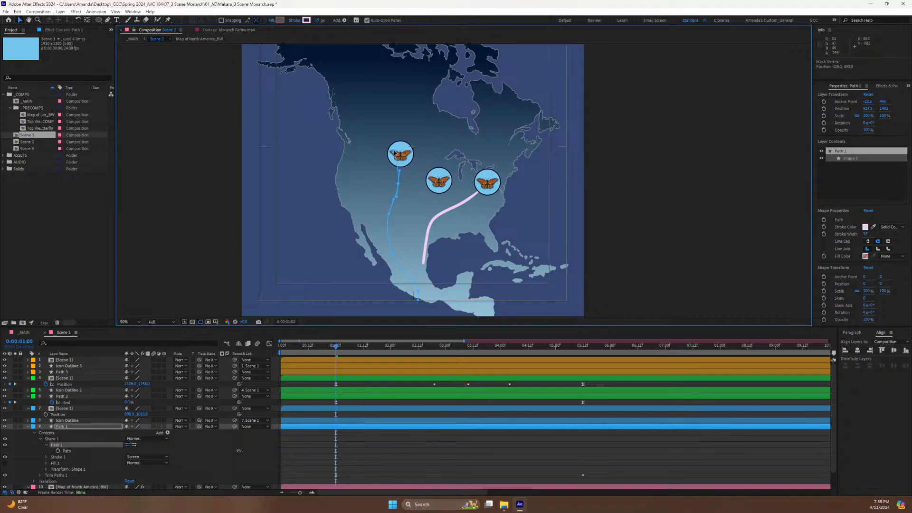
drag(384, 154, 374, 157)
drag(378, 201, 390, 207)
At 5:12, move the Scene 1 badge on layer 7 onto the upper end of Path 1, at about 752, 1014.
click(65, 395)
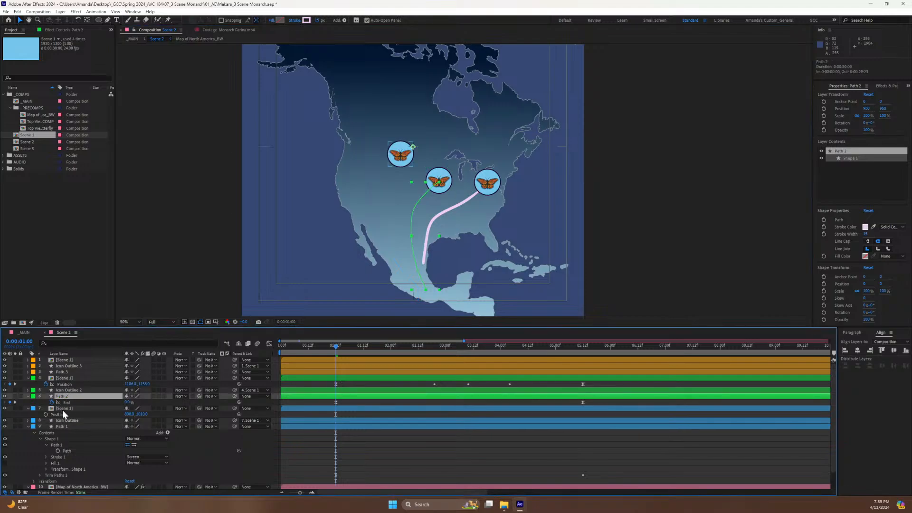
click(62, 409)
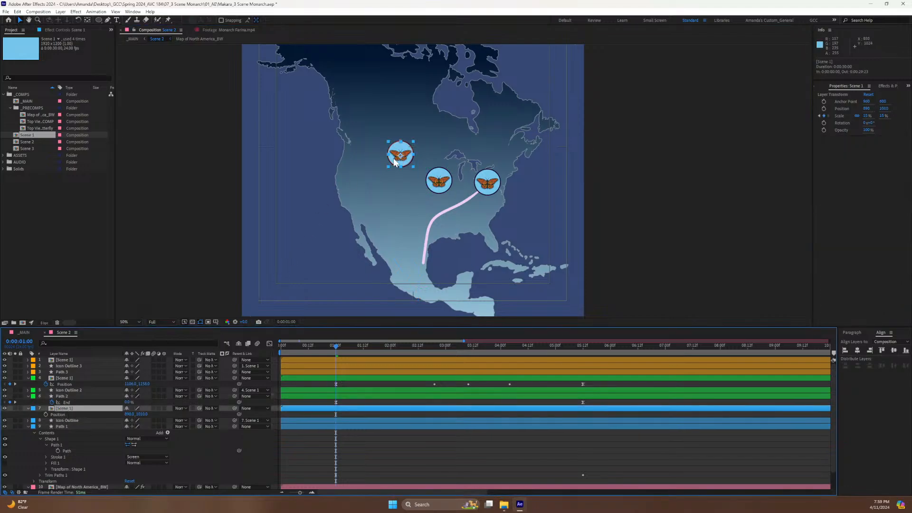
drag(336, 345, 583, 338)
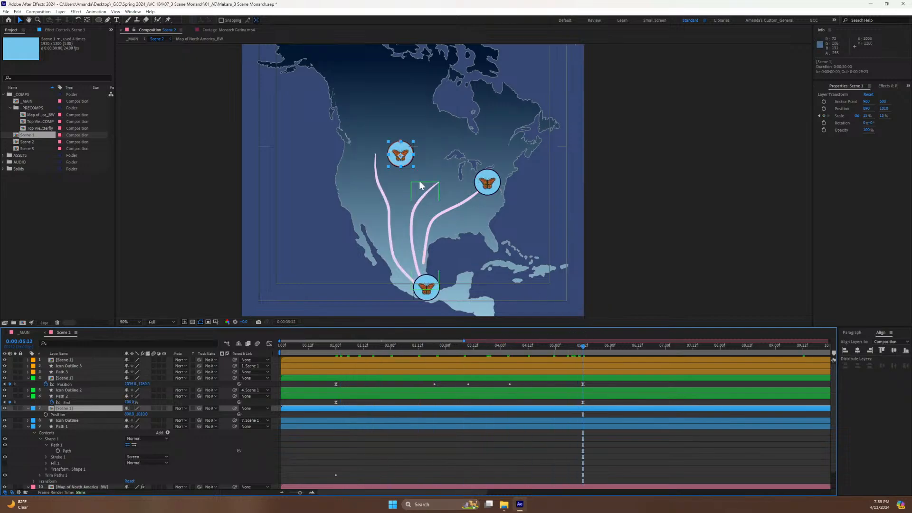
drag(400, 157, 376, 158)
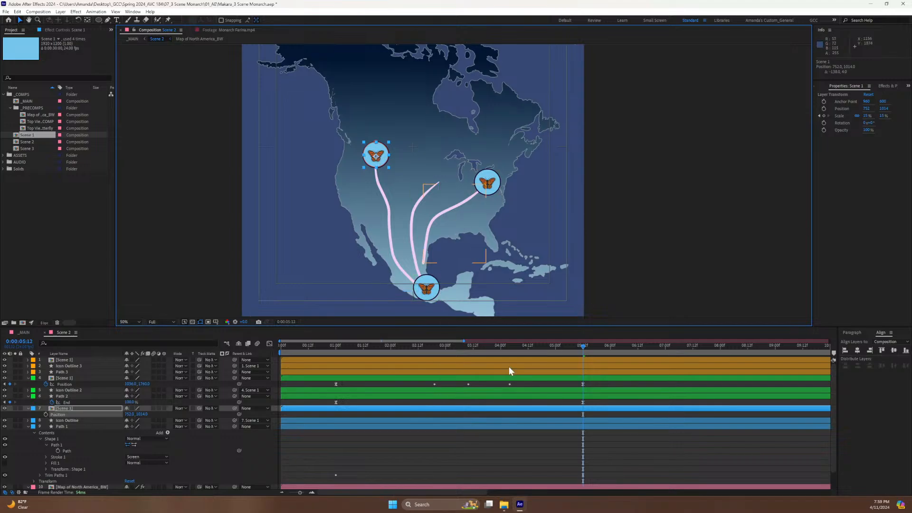
Copy the Path property of Path 1 and paste it into the layer 7 badge's Position at 1 second.
drag(527, 349, 334, 366)
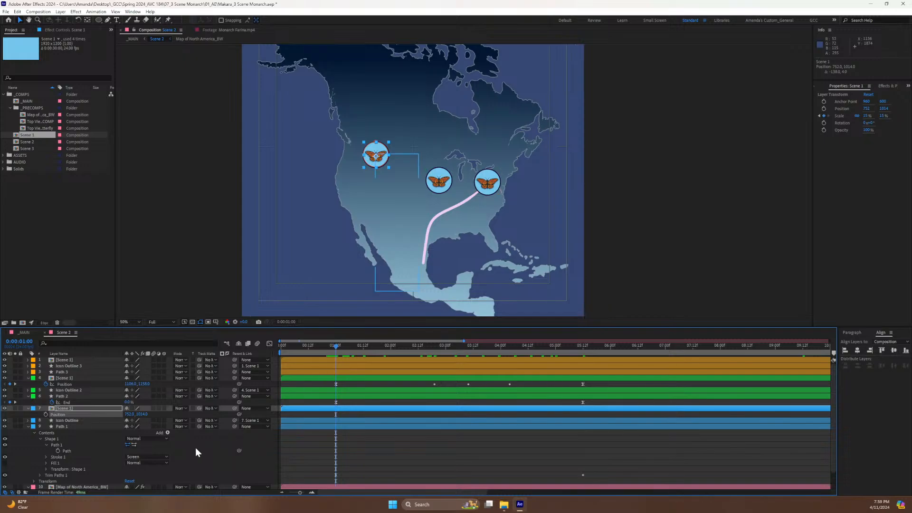
click(69, 451)
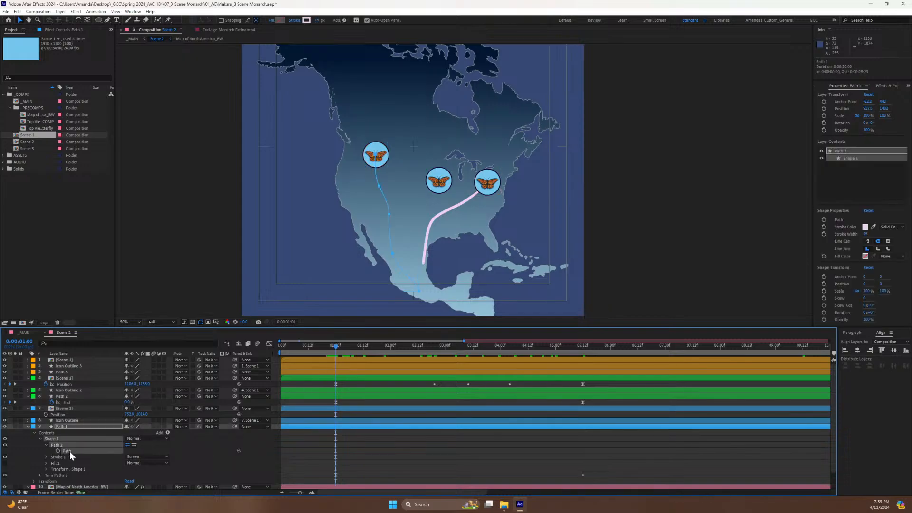
click(59, 409)
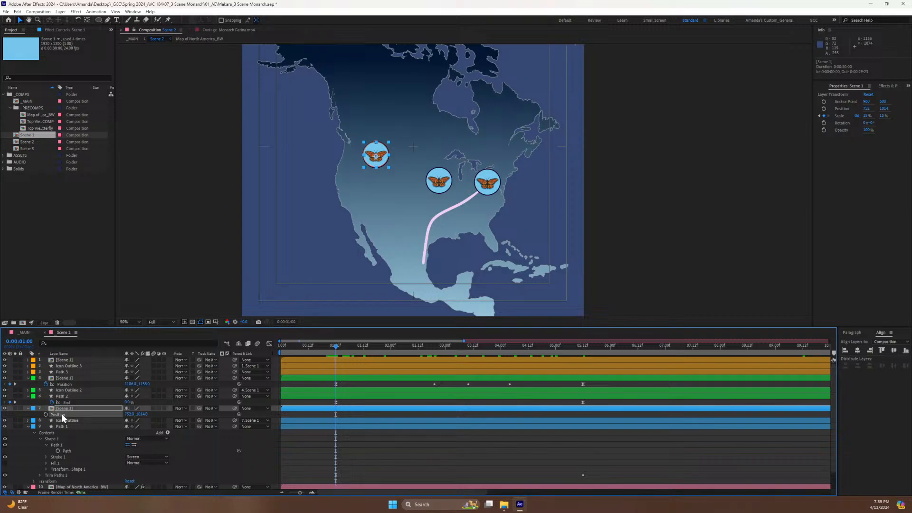
click(62, 414)
key(ctrl+v)
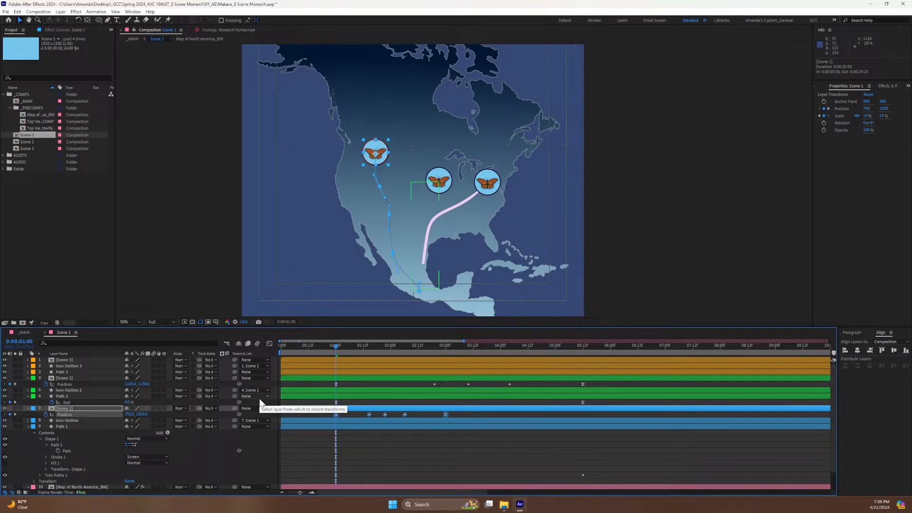
Stretch the layer 7 badge's Position keyframes to end at 5:12 and preview the animation.
mouse_move(446, 414)
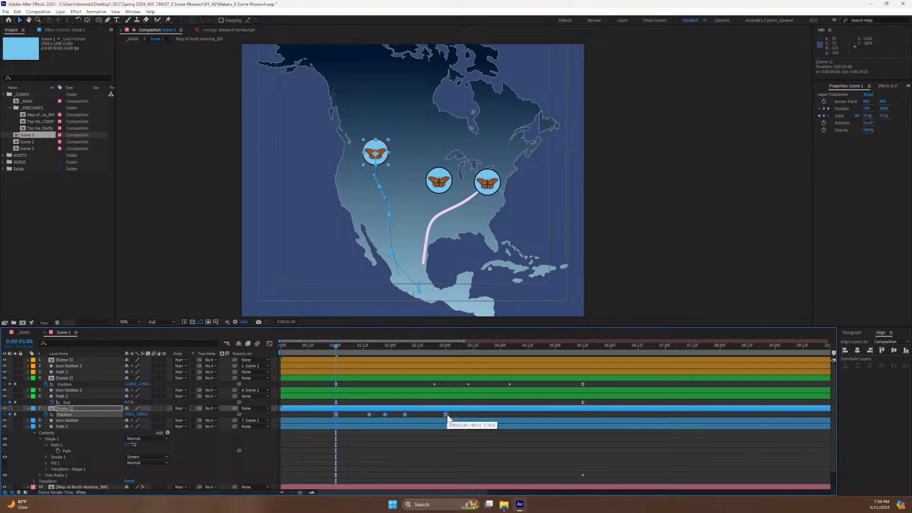
drag(446, 415, 586, 412)
key(space)
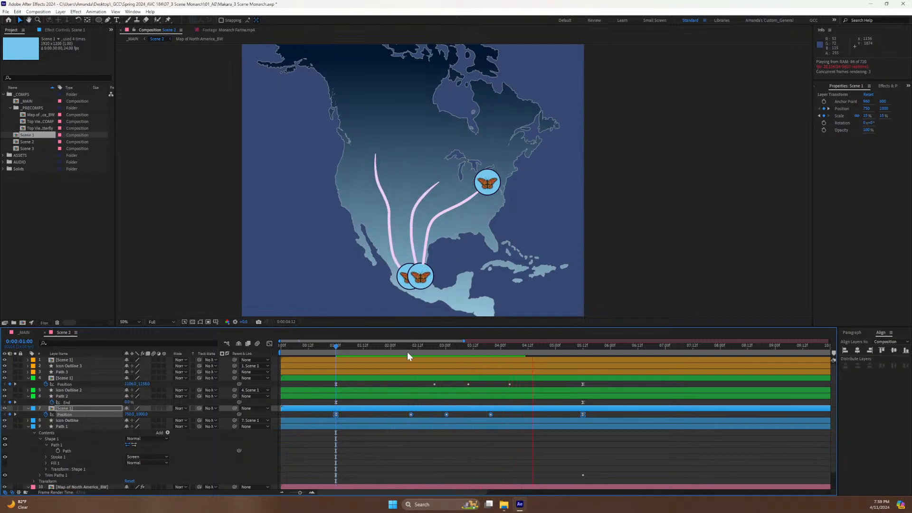
key(space)
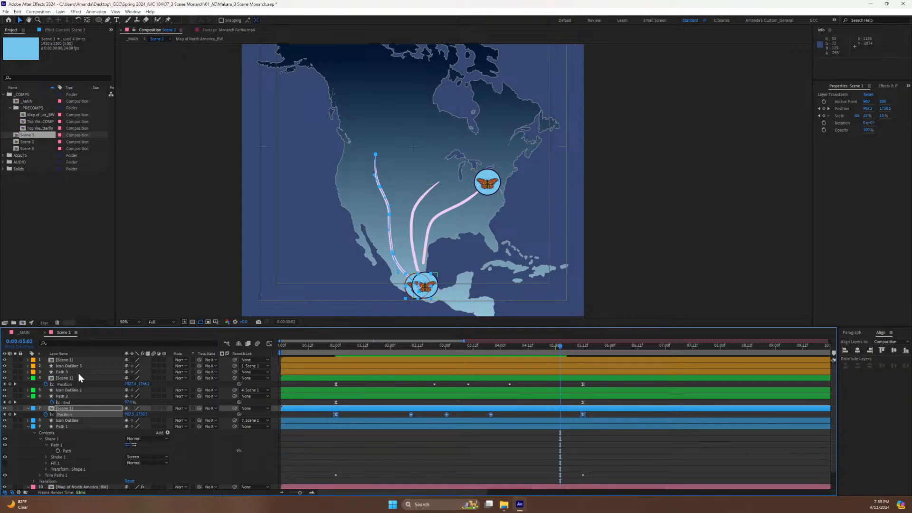
Hide the third badge's Scene 1, Icon Outline 3 and Path 3 layers.
click(62, 374)
shift+click(65, 360)
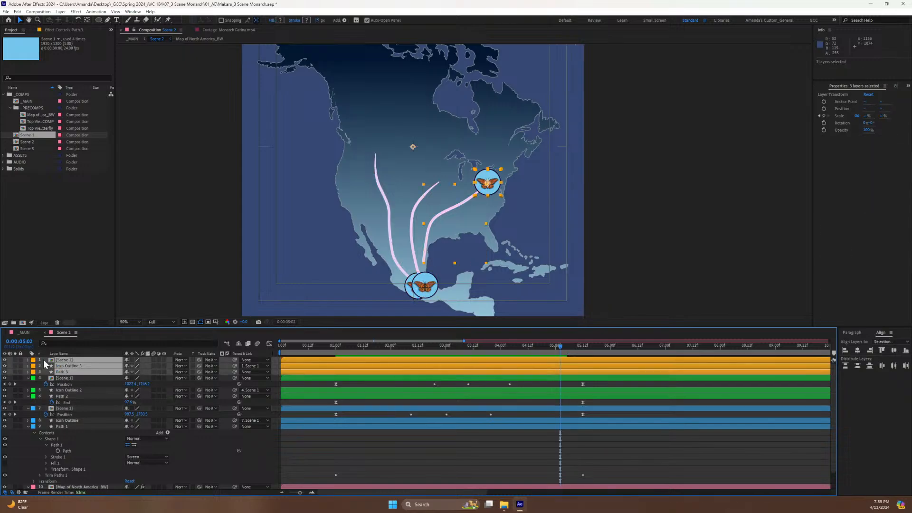
click(5, 360)
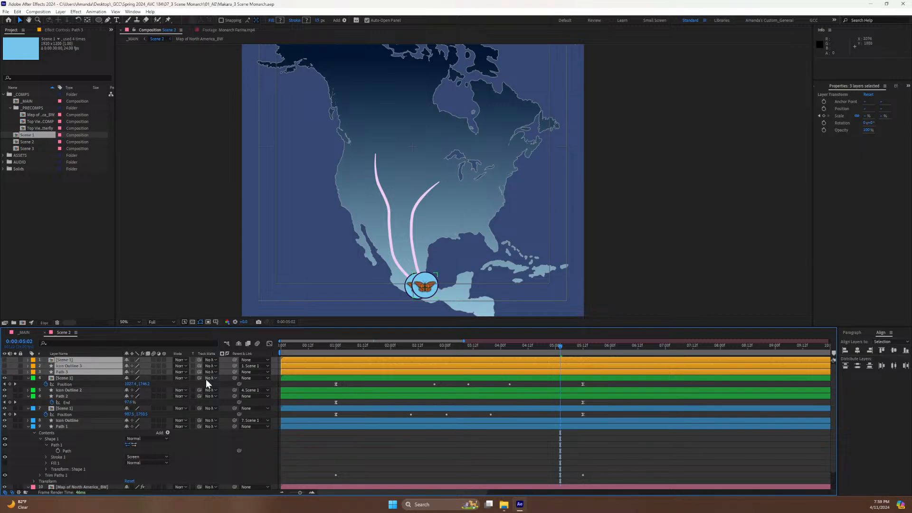
Collapse the expanded properties of Path 2, the layer 4 badge and Path 1 in the timeline.
click(67, 397)
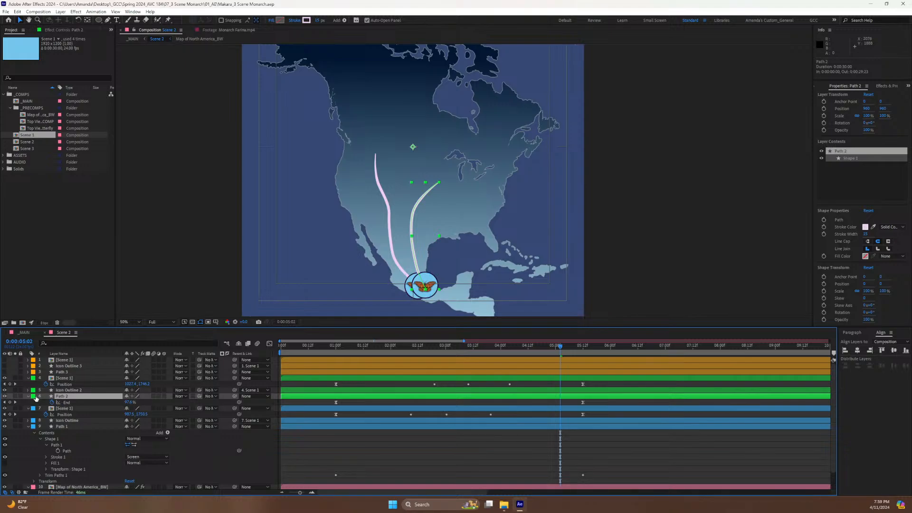
click(29, 397)
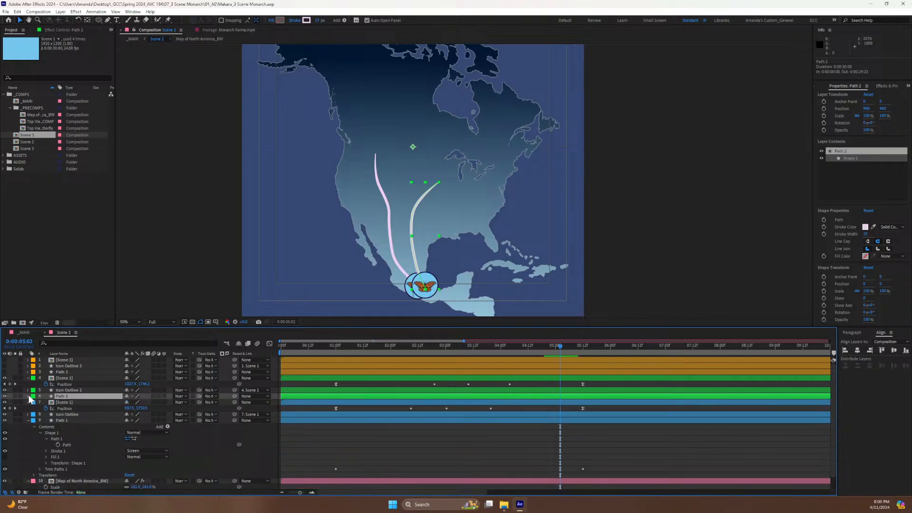
click(66, 379)
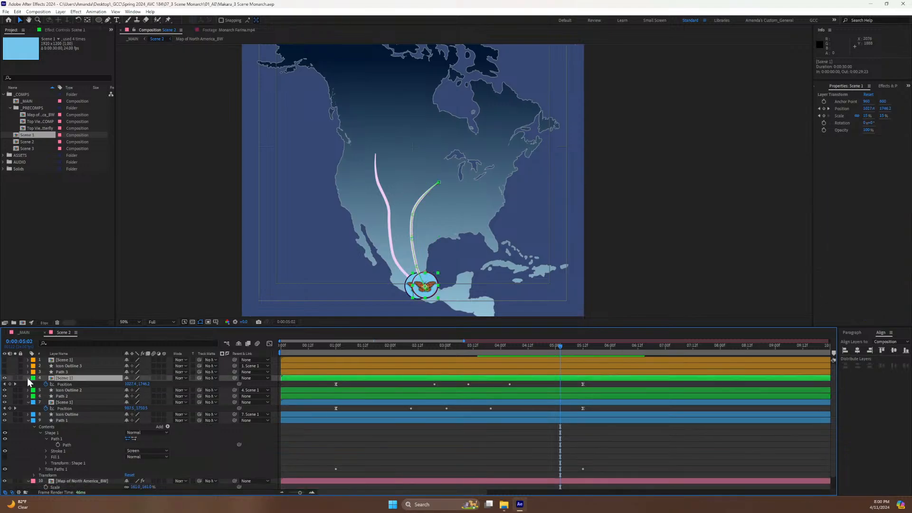
click(27, 378)
click(68, 385)
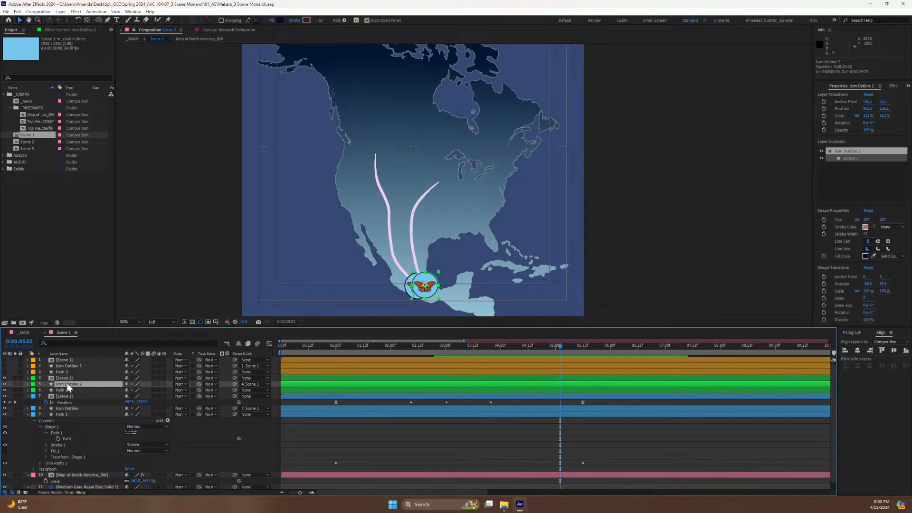
click(27, 414)
Find the Drop Shadow effect by searching for "drop" and apply it to the Icon Outline layer.
click(62, 409)
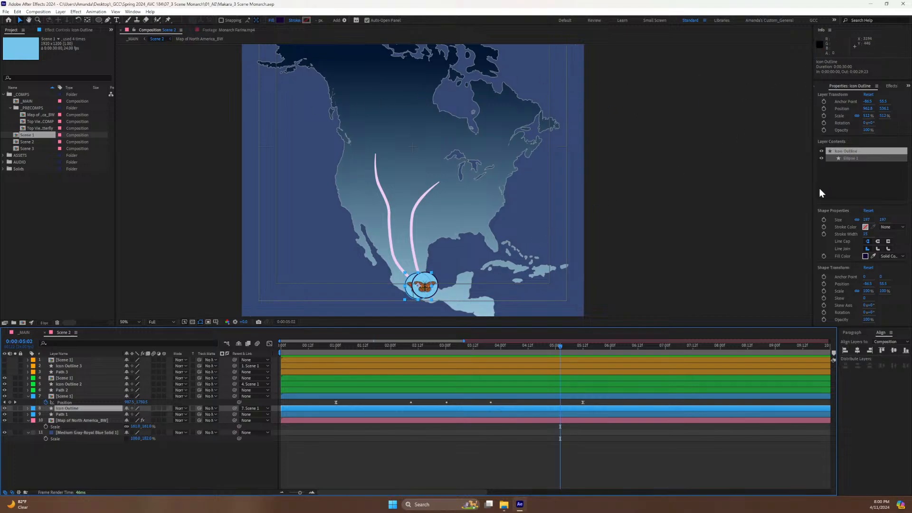
click(892, 86)
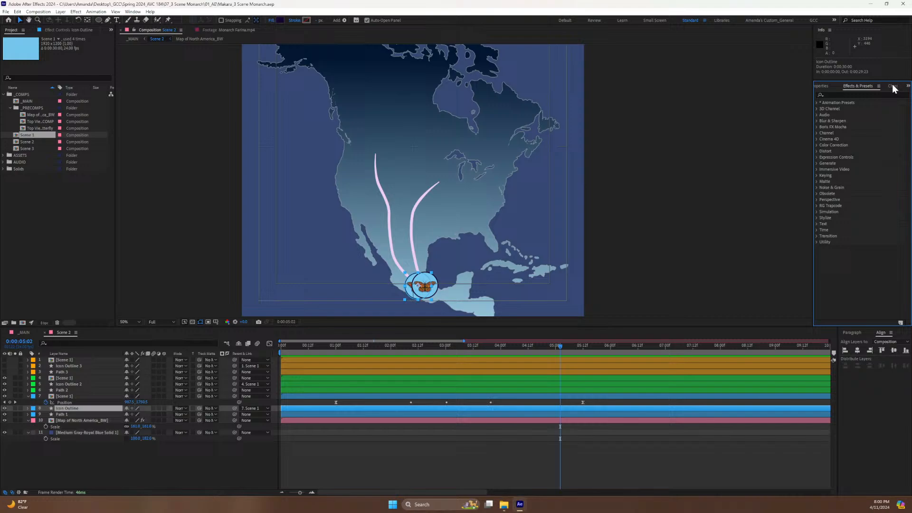
click(842, 97)
text(sr)
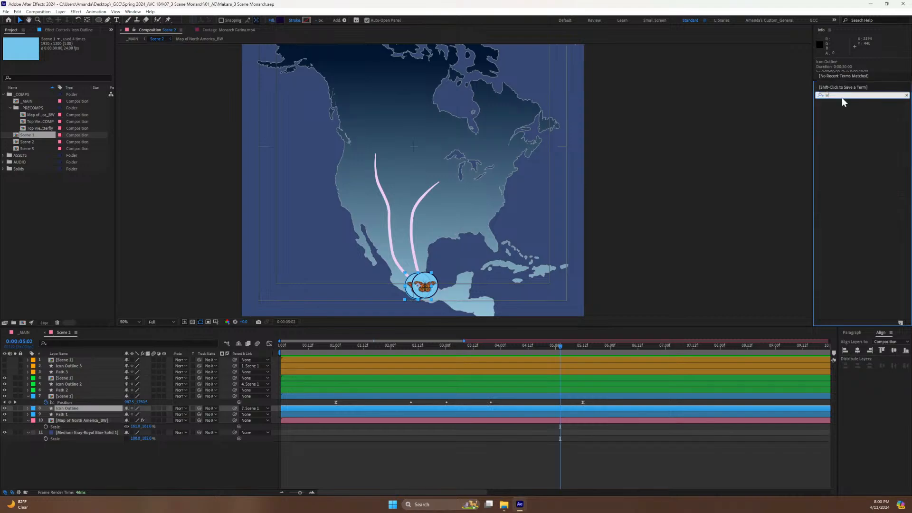
text(op=)
key(BackSpace)
key(BackSpace)
key(BackSpace)
key(BackSpace)
key(BackSpace)
text(drop)
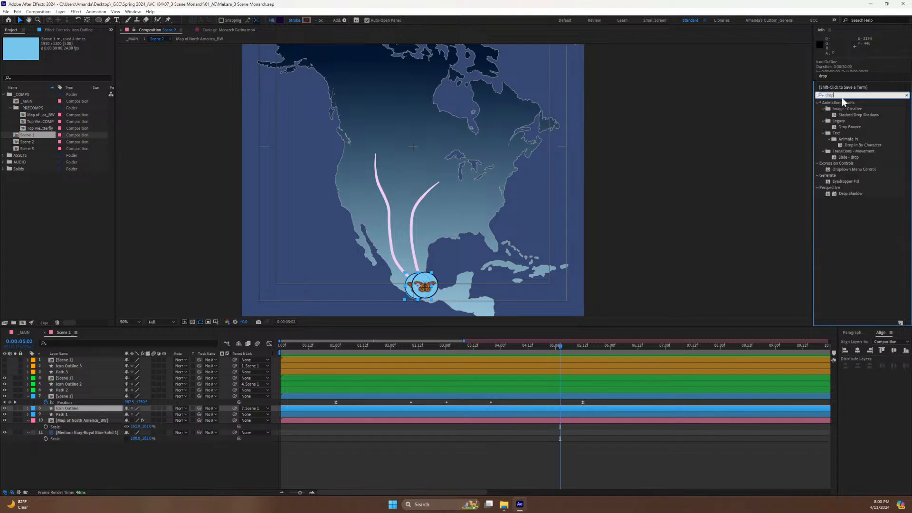
drag(843, 193, 77, 406)
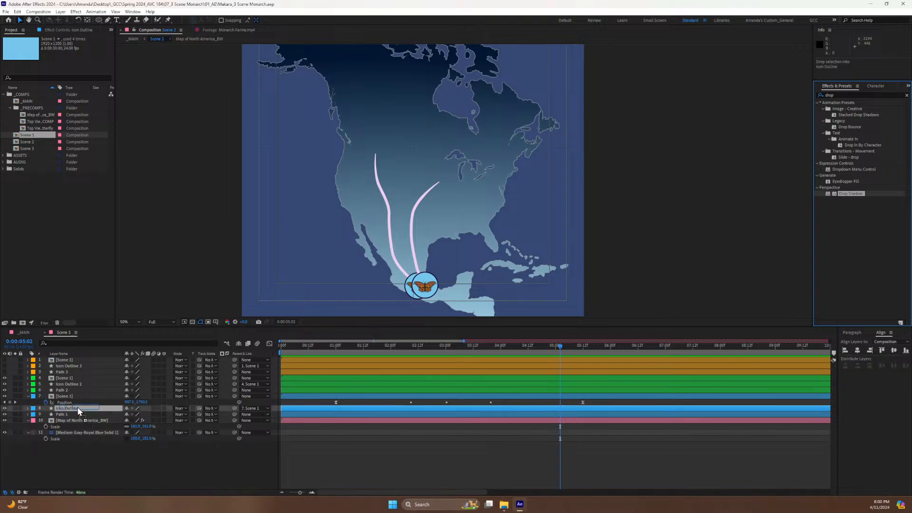
Examine the drop shadow on the westernmost badge up close at 1:02.
drag(343, 354, 341, 350)
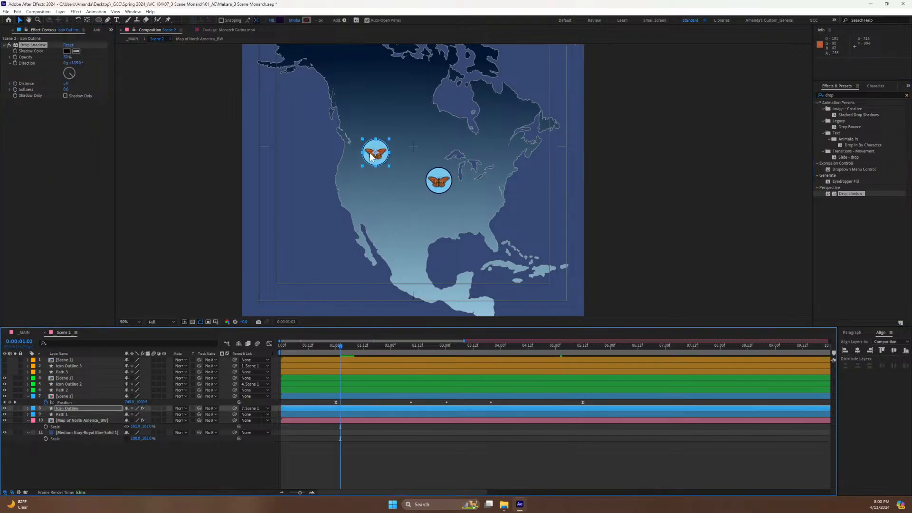
key(period)
key(period)
key(period)
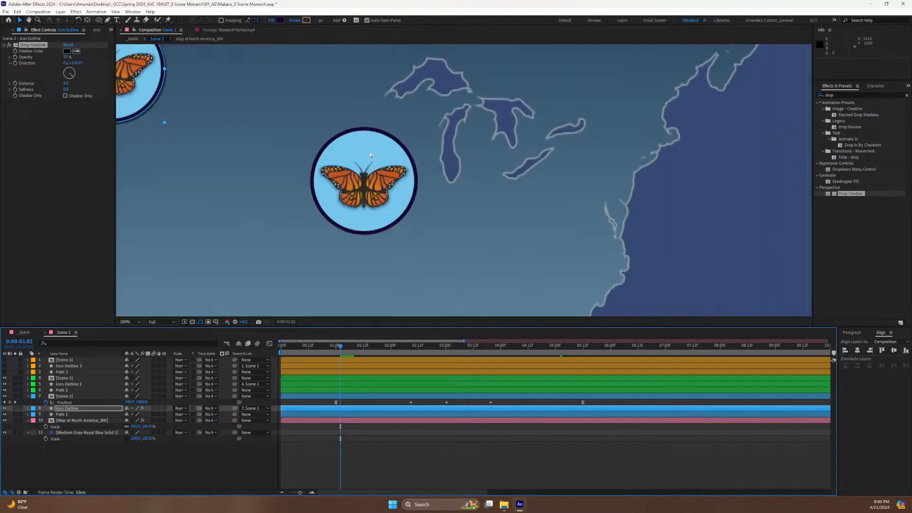
drag(291, 141, 471, 219)
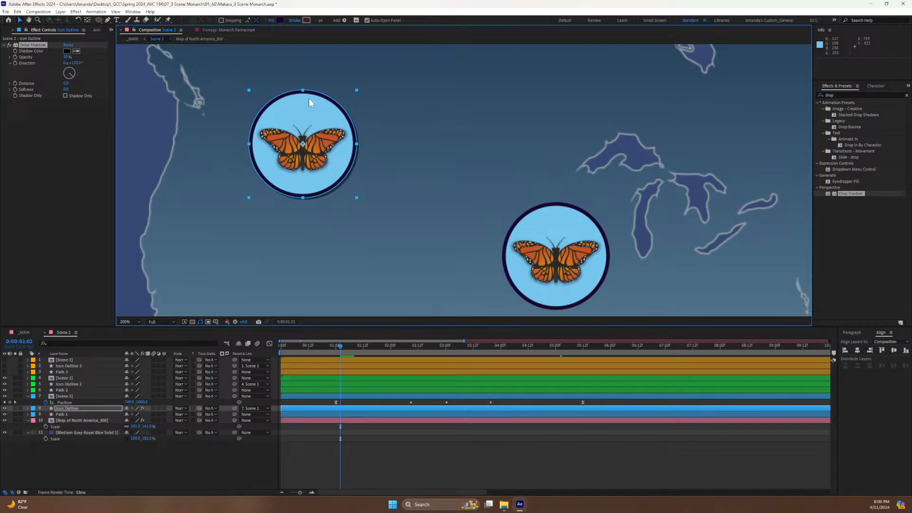
Change the shadow color of the Icon Outline layer's drop shadow to a dark blue.
click(65, 51)
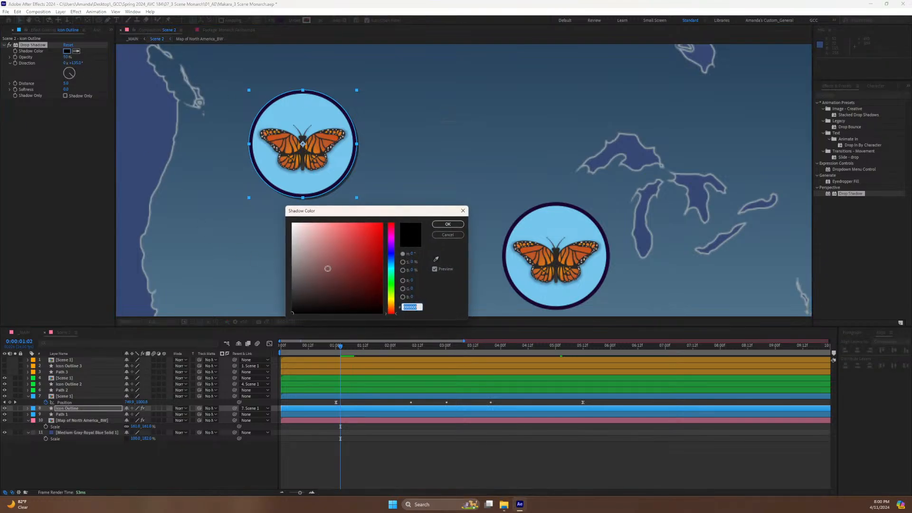
click(393, 257)
drag(381, 285, 377, 293)
click(448, 224)
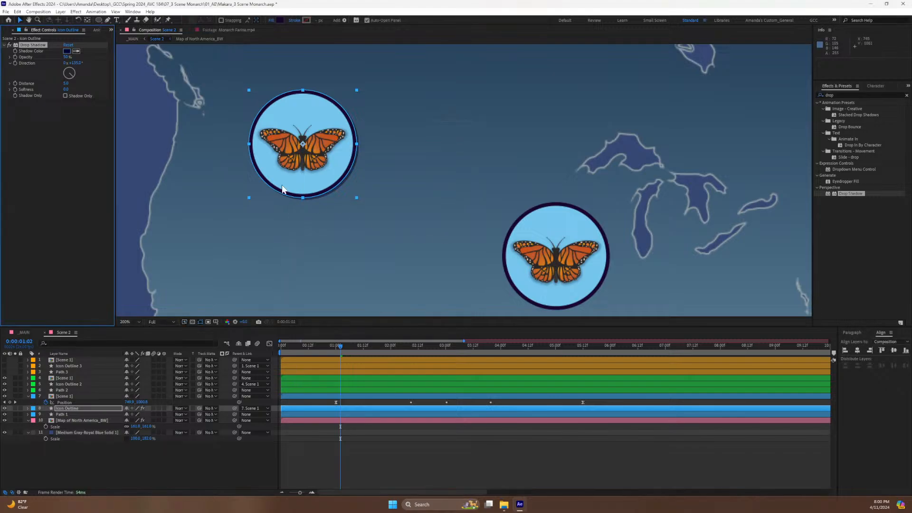
Set the Icon Outline drop shadow's distance to 8 and its softness to 16.
click(67, 84)
key(Return)
click(66, 89)
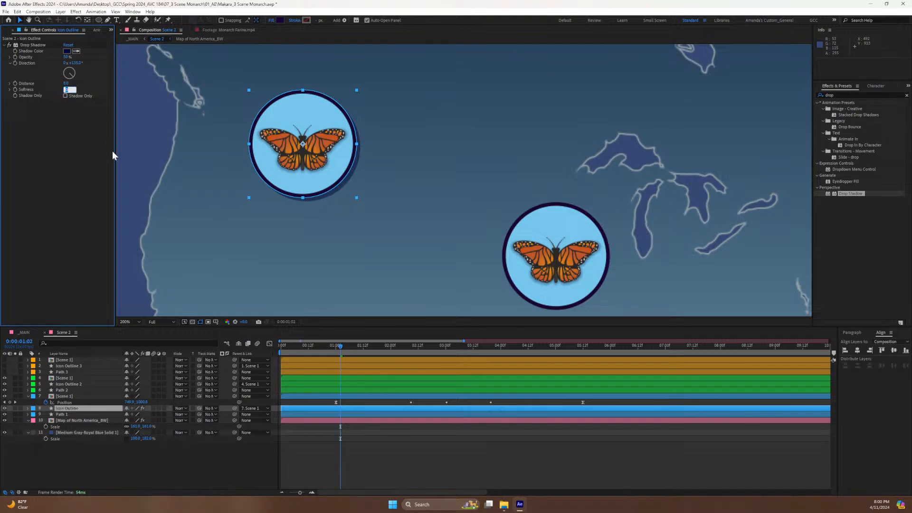
text(16)
key(Return)
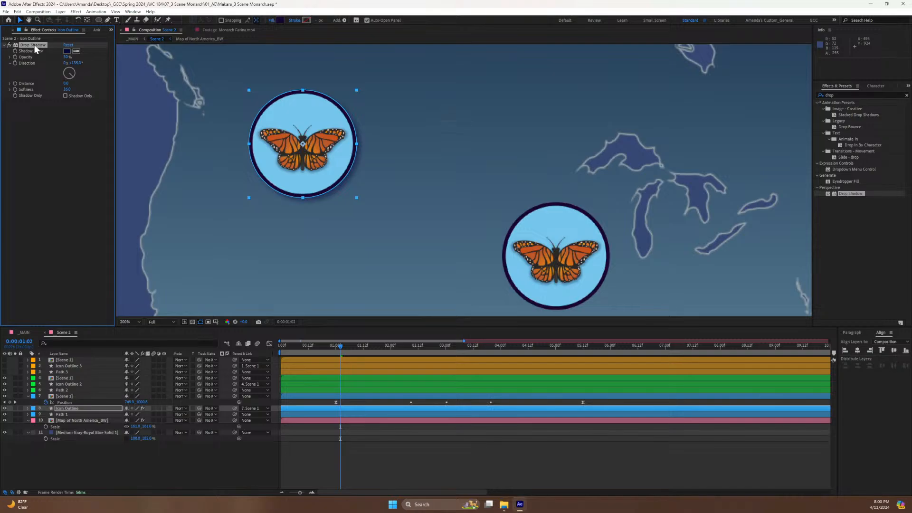
Copy the Icon Outline layer's Drop Shadow effect onto the Icon Outline 2 layer and deselect that layer.
click(25, 136)
click(30, 45)
click(64, 386)
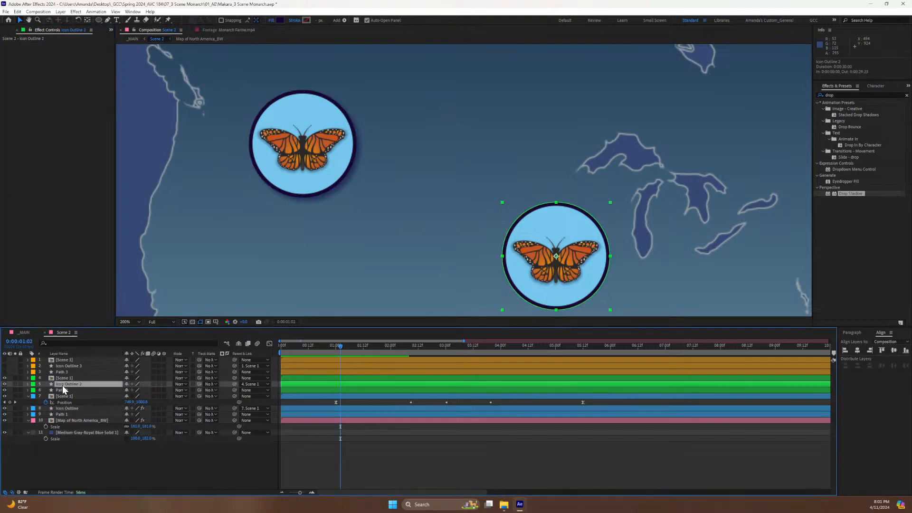
key(ctrl+v)
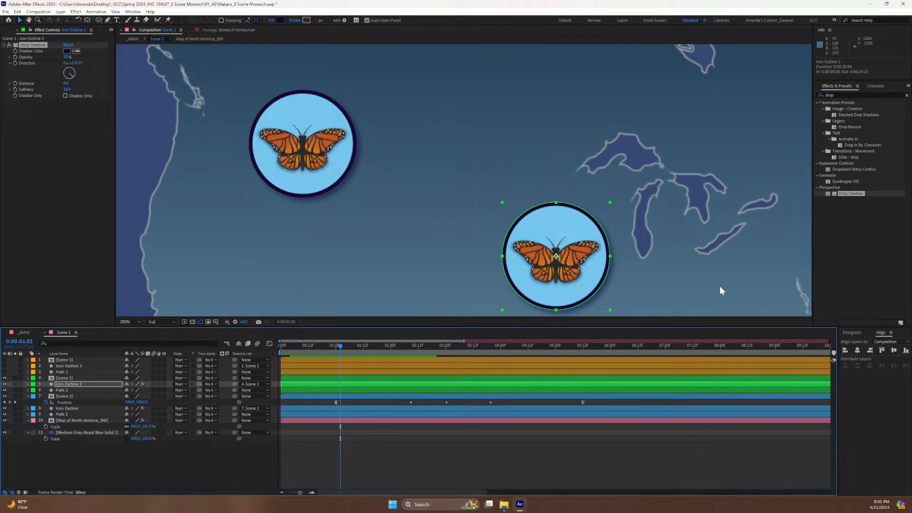
click(639, 285)
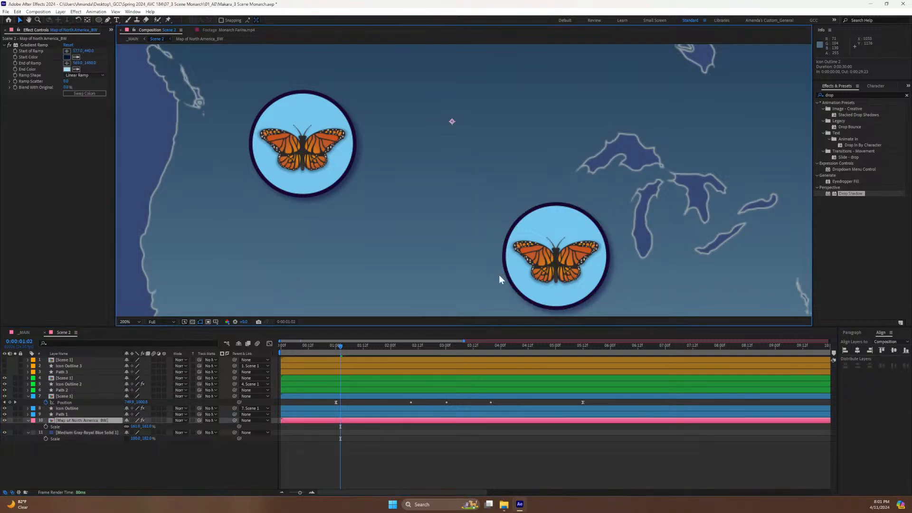
Play back the moving badges from 1:02 to check their shadows, and save the project.
key(space)
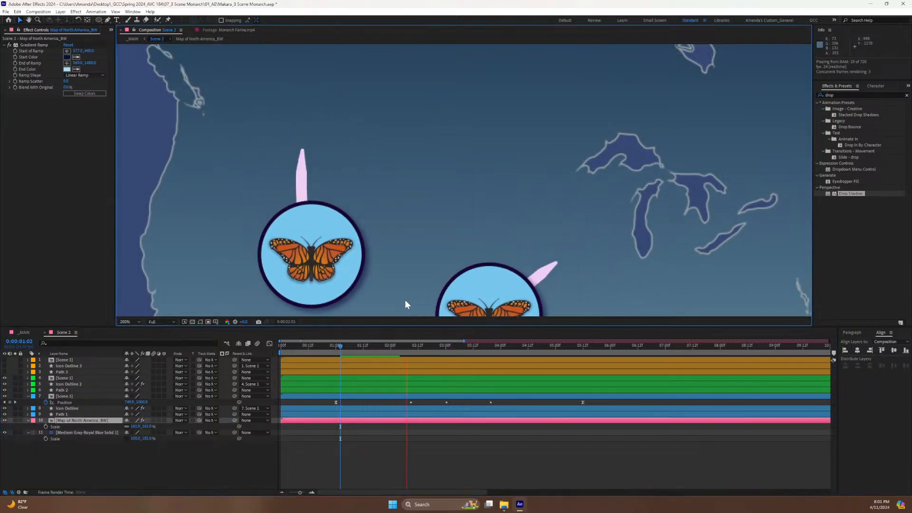
key(space)
key(ctrl+s)
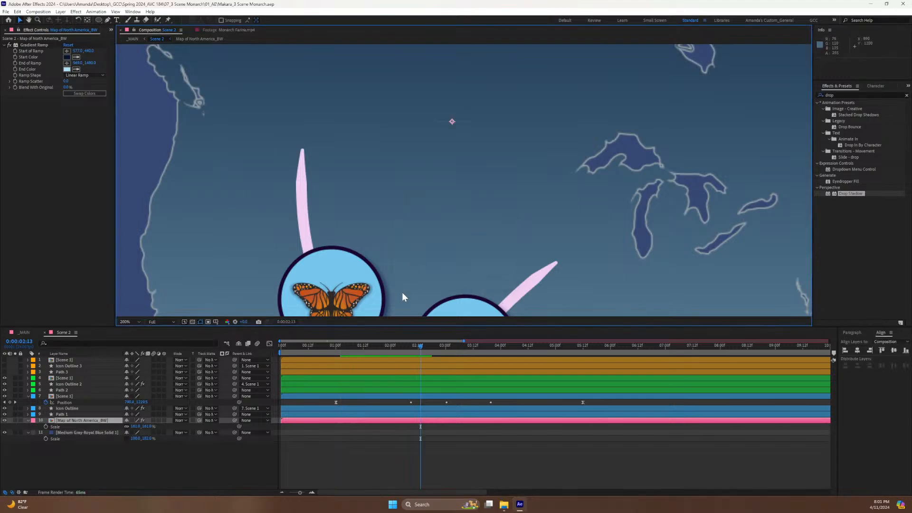
Paste the copied Drop Shadow effect onto the Path 1 and Path 2 line layers.
drag(404, 280, 401, 163)
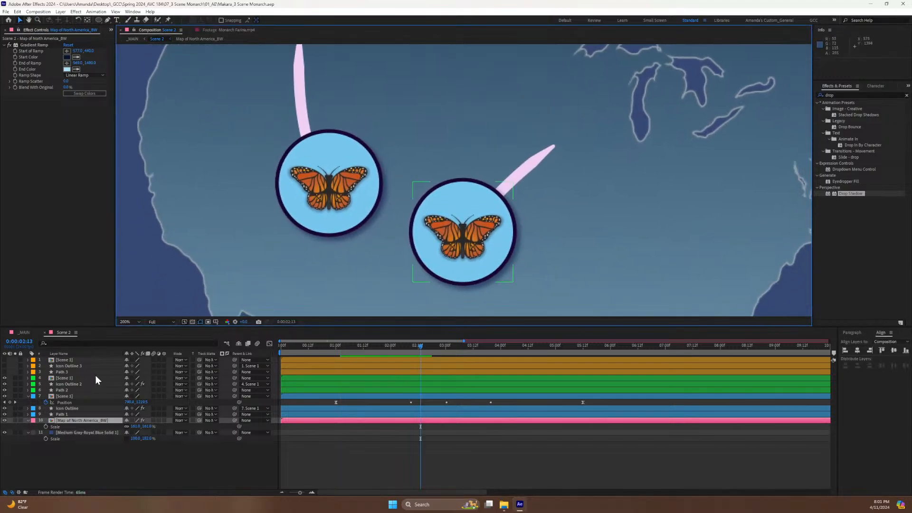
click(60, 415)
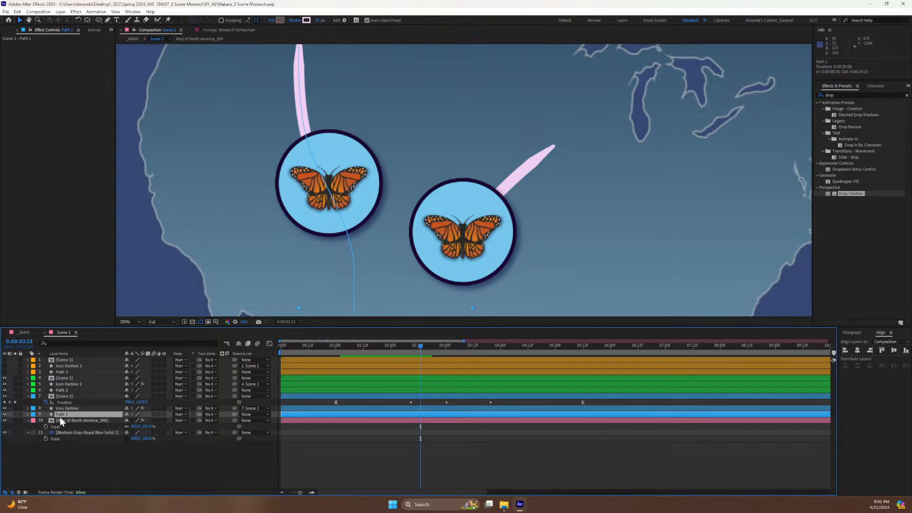
key(ctrl+v)
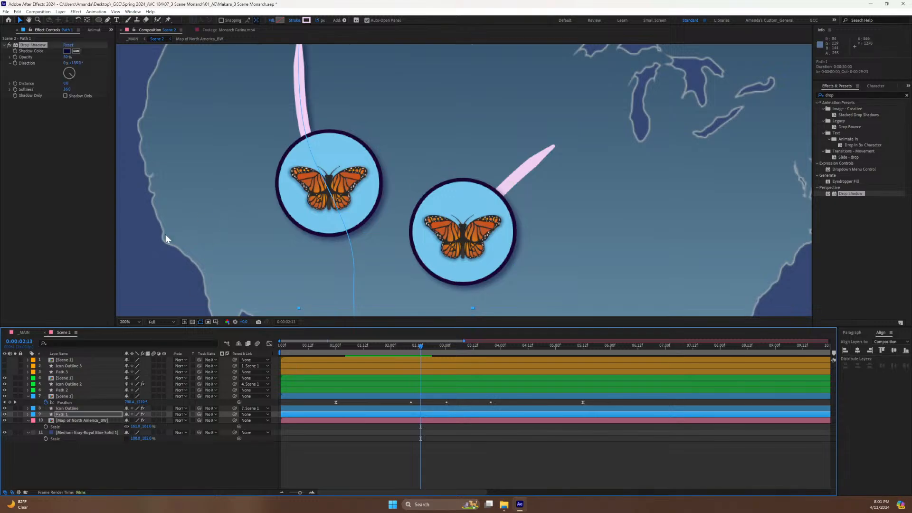
click(62, 391)
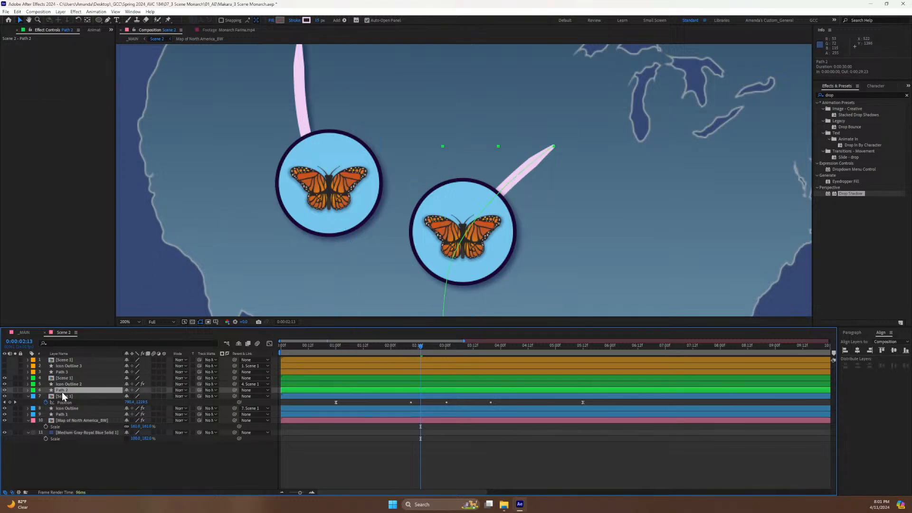
key(ctrl+v)
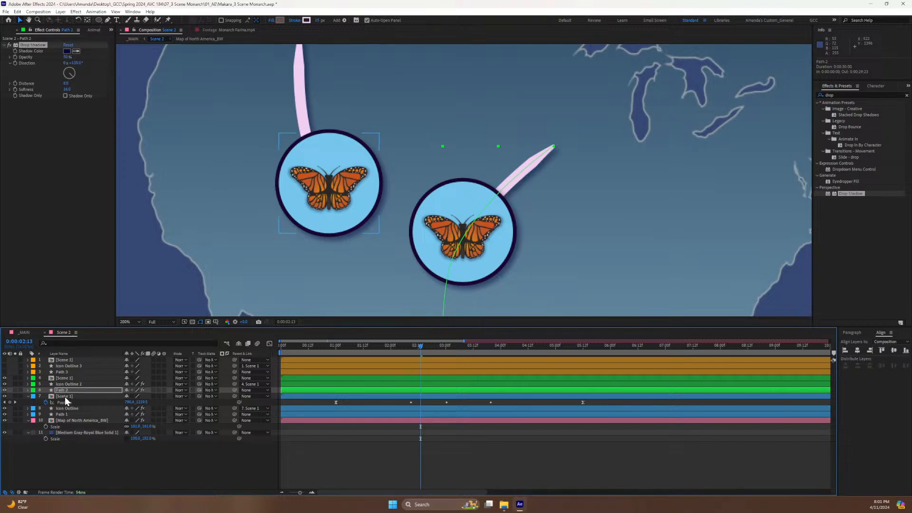
Change Path 2's stroke color to the pale blue CFD4F1 and copy its hex value.
click(307, 19)
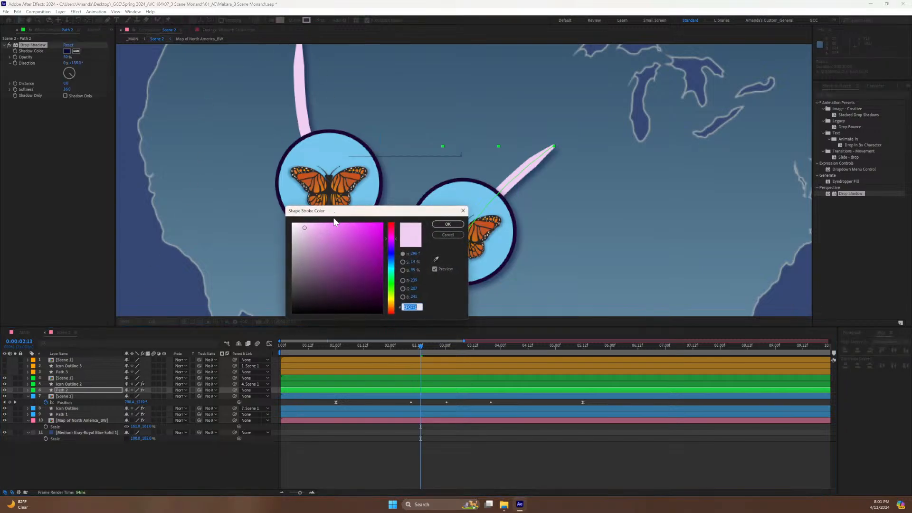
mouse_move(393, 245)
mouse_down()
mouse_move(392, 263)
mouse_move(392, 255)
mouse_up()
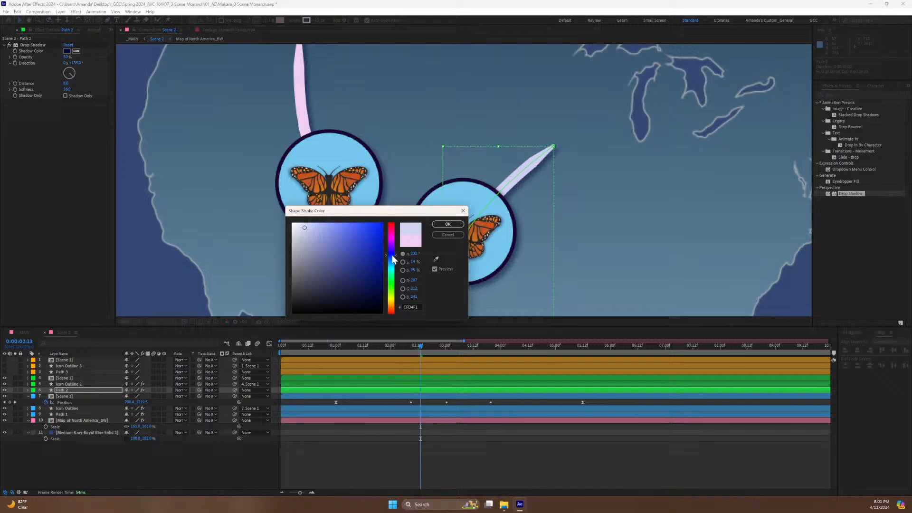
click(411, 307)
key(ctrl+c)
click(446, 225)
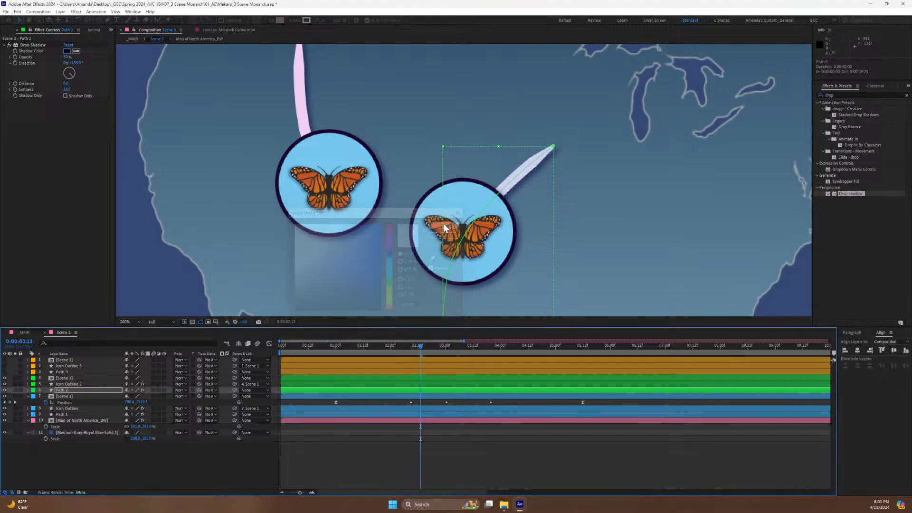
Set Path 1's stroke color to the copied hex value CFD4F1 and play back the lines.
click(59, 414)
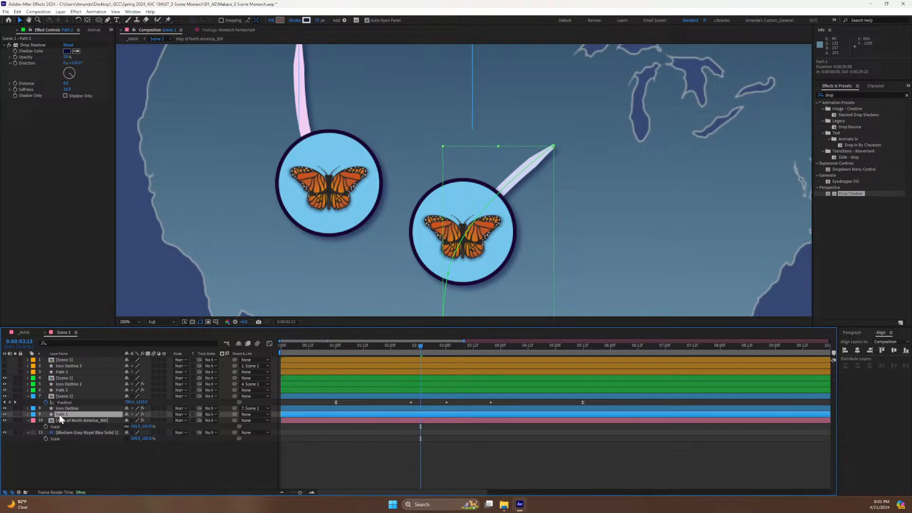
click(306, 20)
key(ctrl+v)
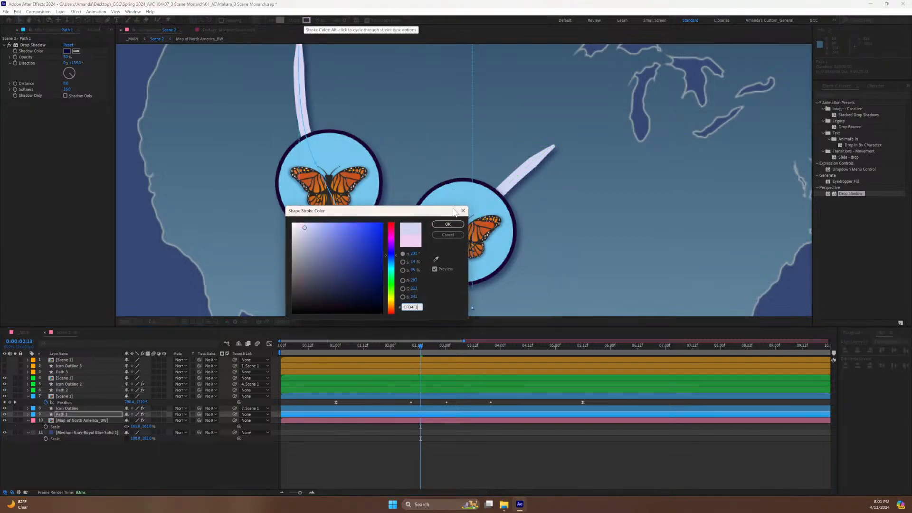
click(446, 224)
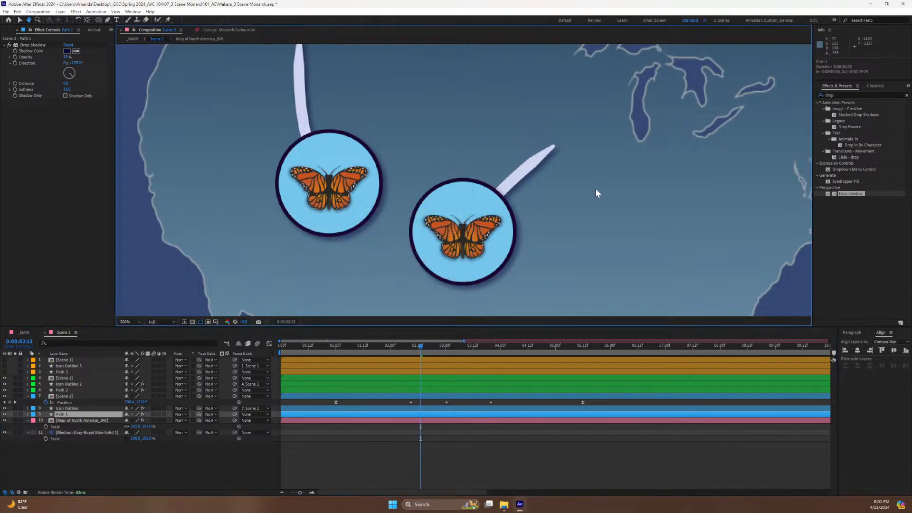
key(space)
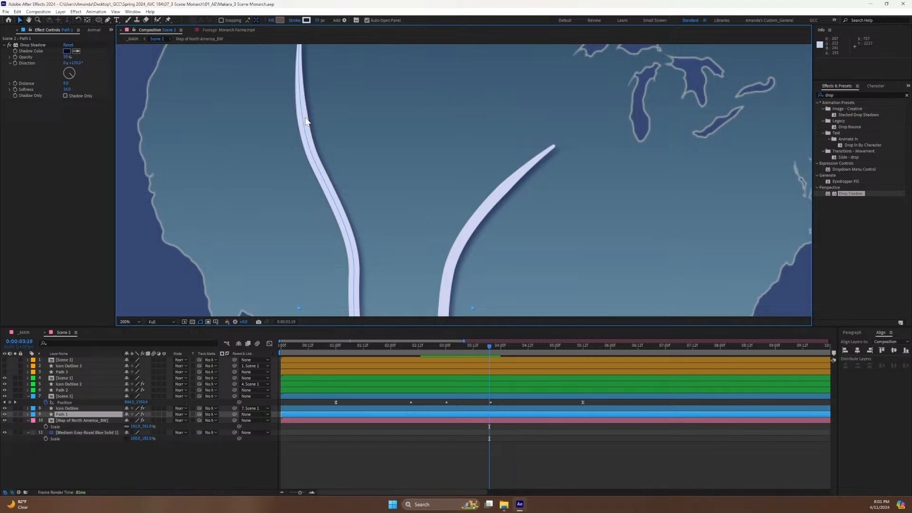
In the _MAIN composition, keyframe the Scene 2 layer's opacity from 0% at 1:18 to 100% at 2:01.
click(23, 334)
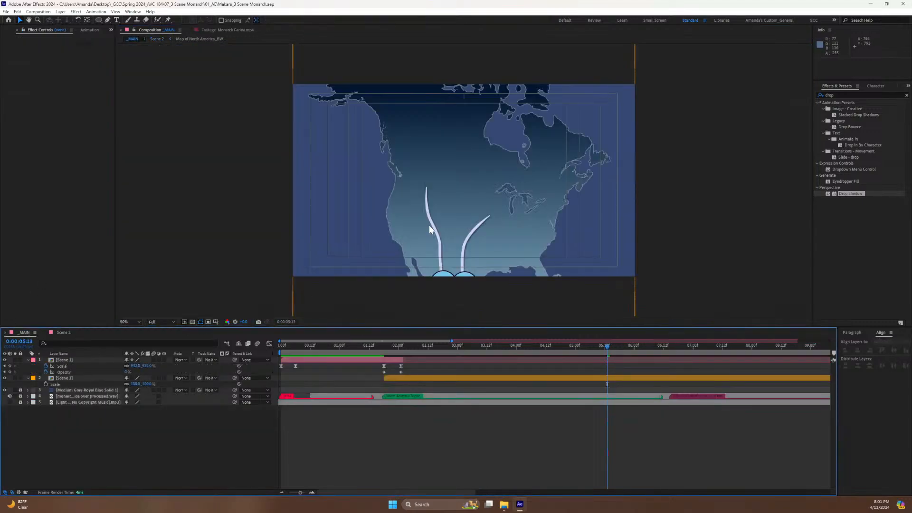
drag(399, 347, 383, 354)
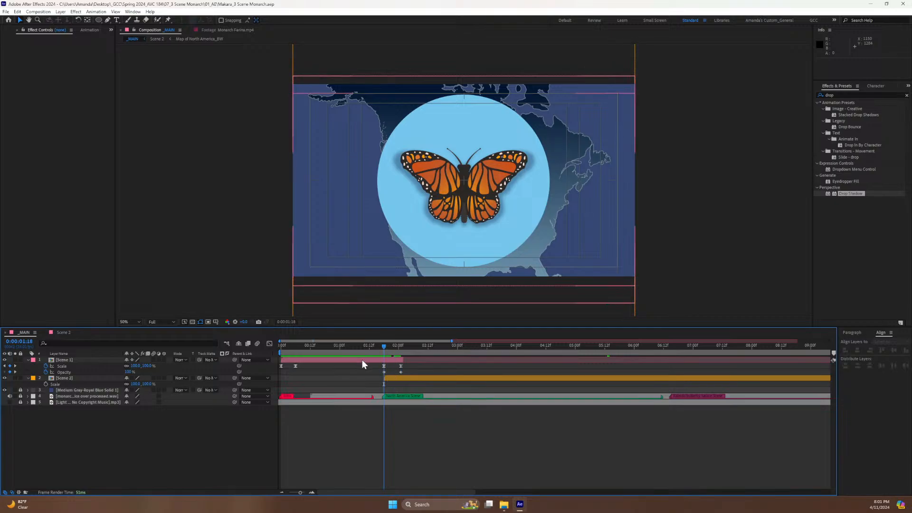
click(395, 378)
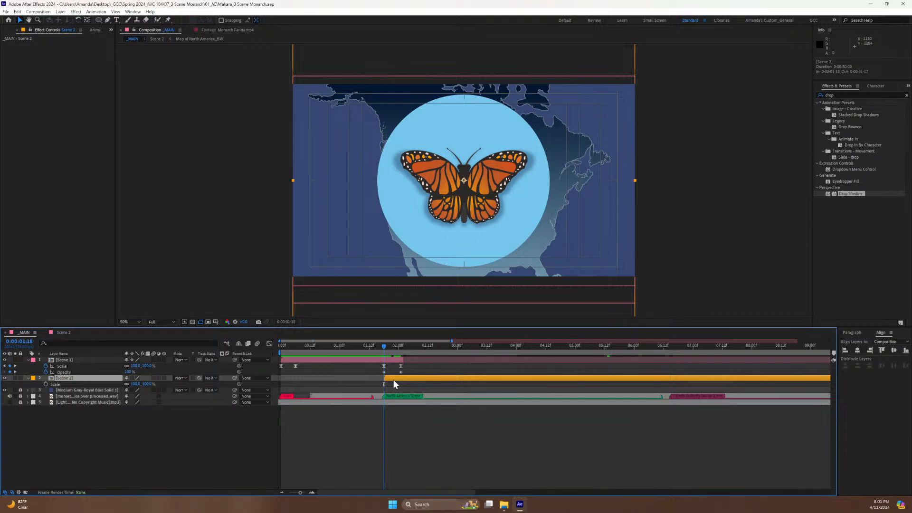
key(t)
click(400, 345)
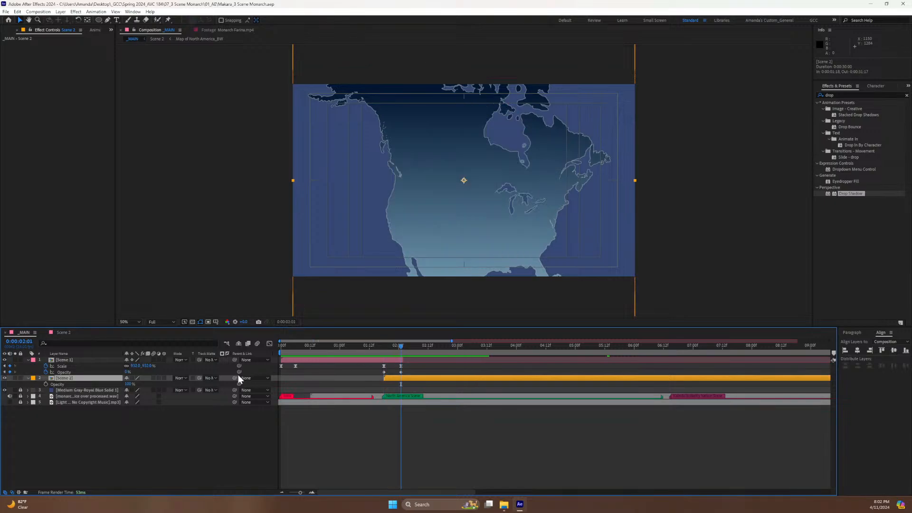
click(46, 384)
drag(397, 350, 382, 349)
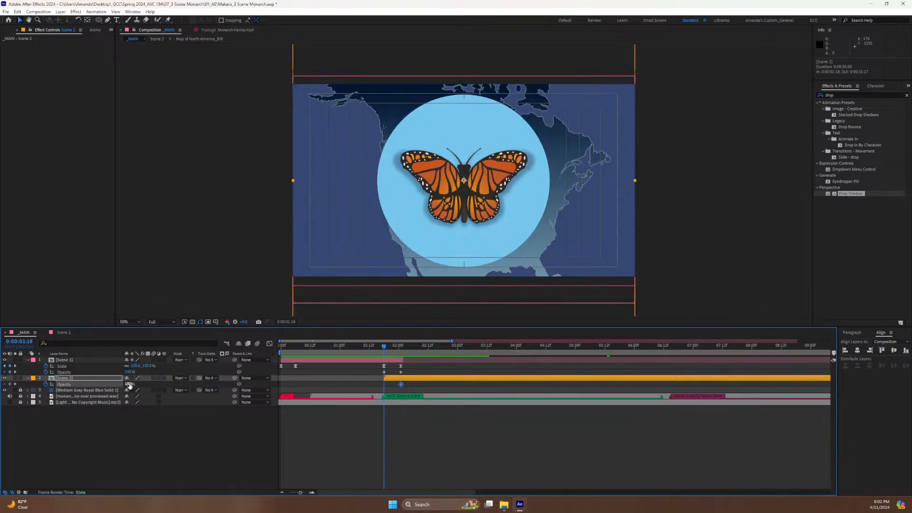
drag(129, 384, 65, 393)
Preview the Scene 2 fade-in from 1:18 and return to the start of the transition.
key(space)
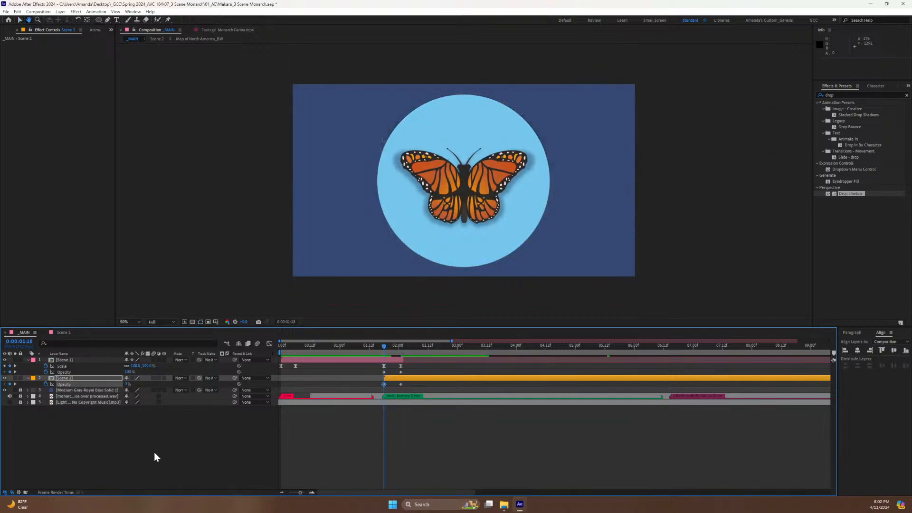
key(space)
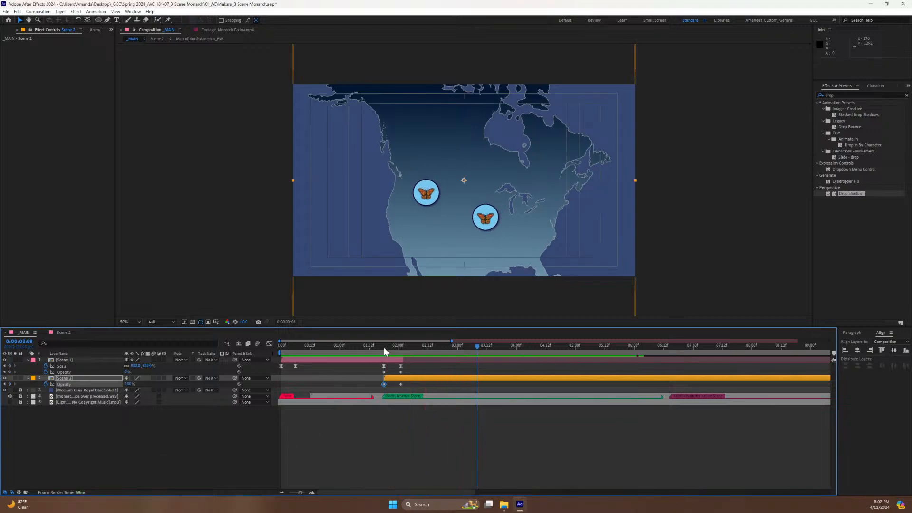
drag(386, 346, 383, 352)
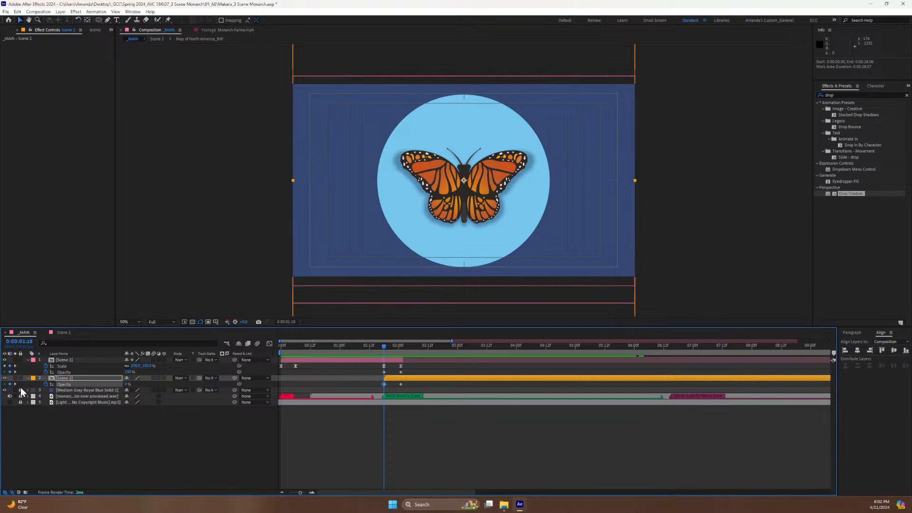
Add a 100% Scale keyframe to the Scene 2 layer and move it to 6:15, near the last audio marker.
click(400, 346)
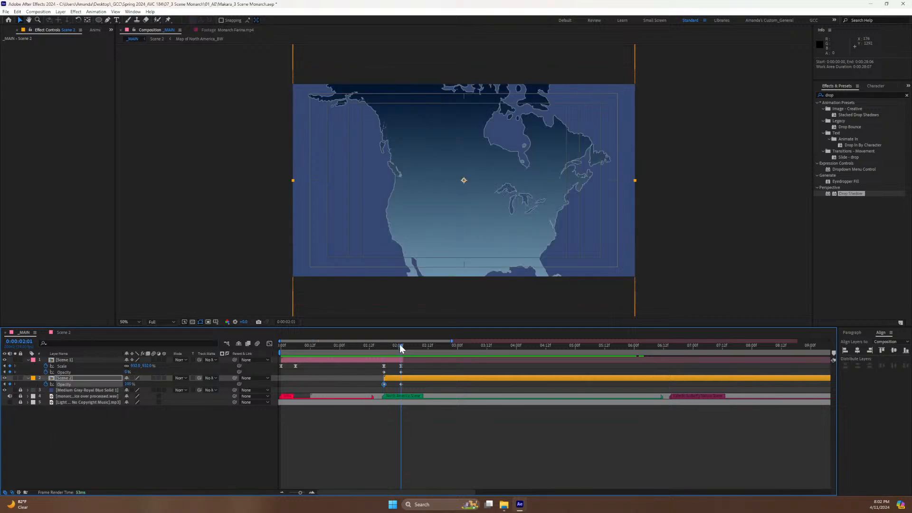
click(64, 379)
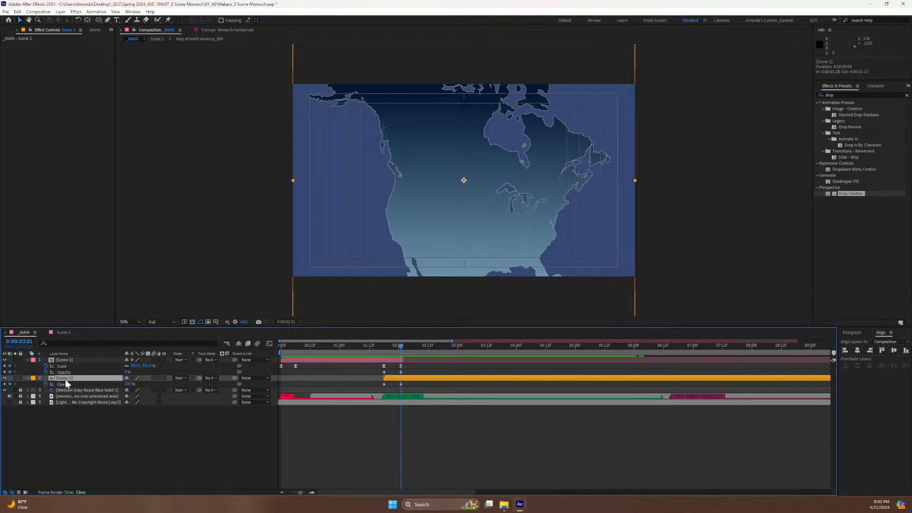
key(shift+s)
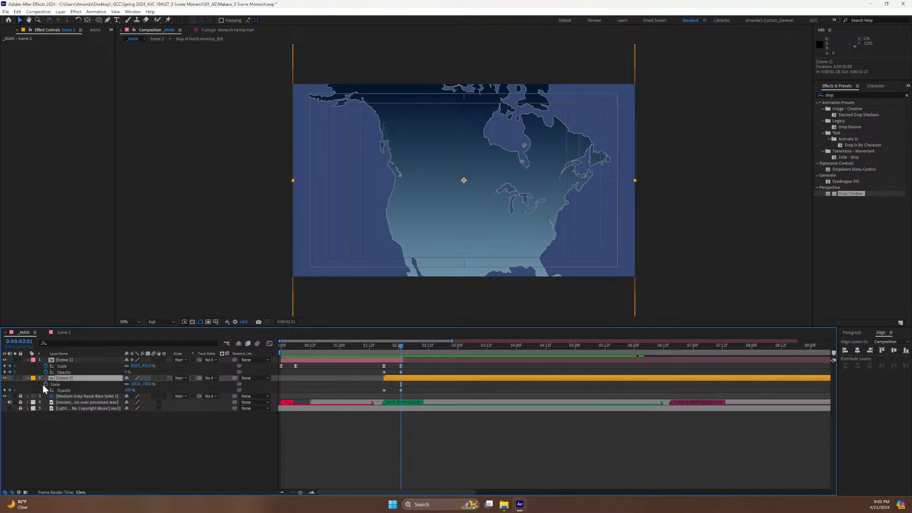
click(46, 384)
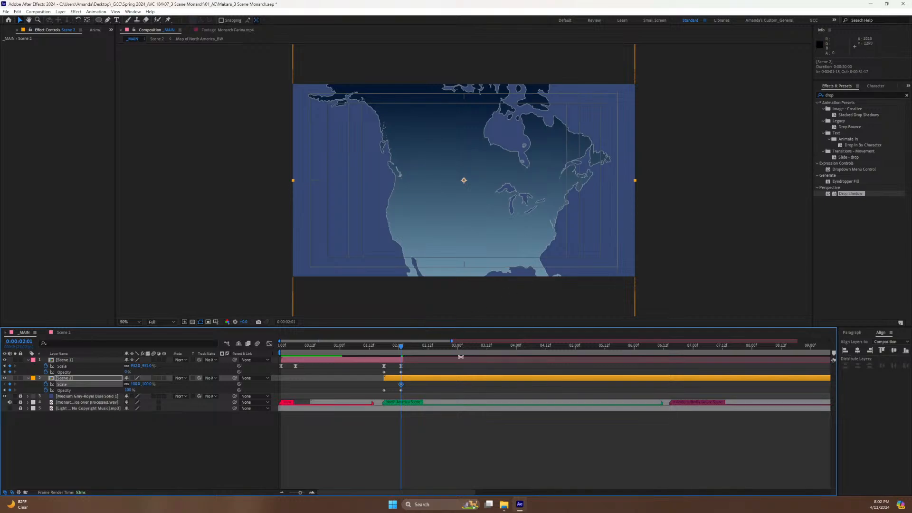
drag(401, 384, 669, 387)
drag(655, 349, 669, 350)
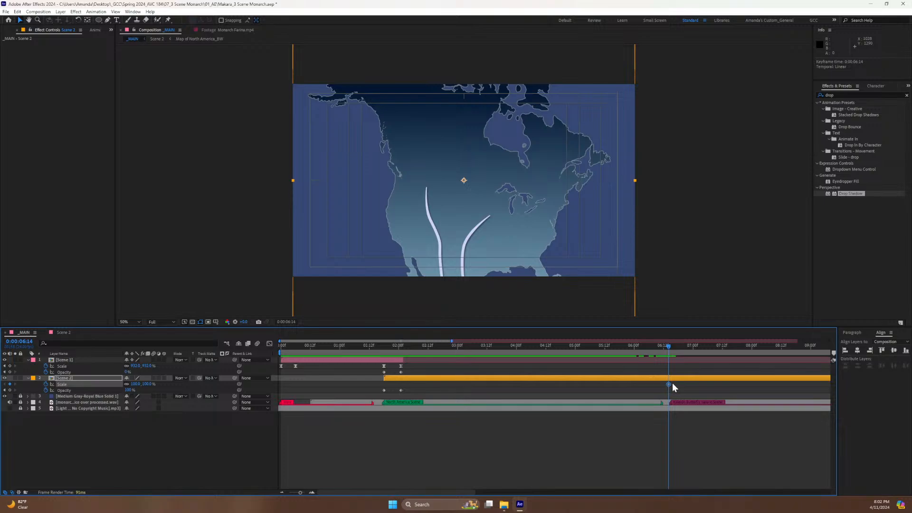
drag(668, 383, 672, 384)
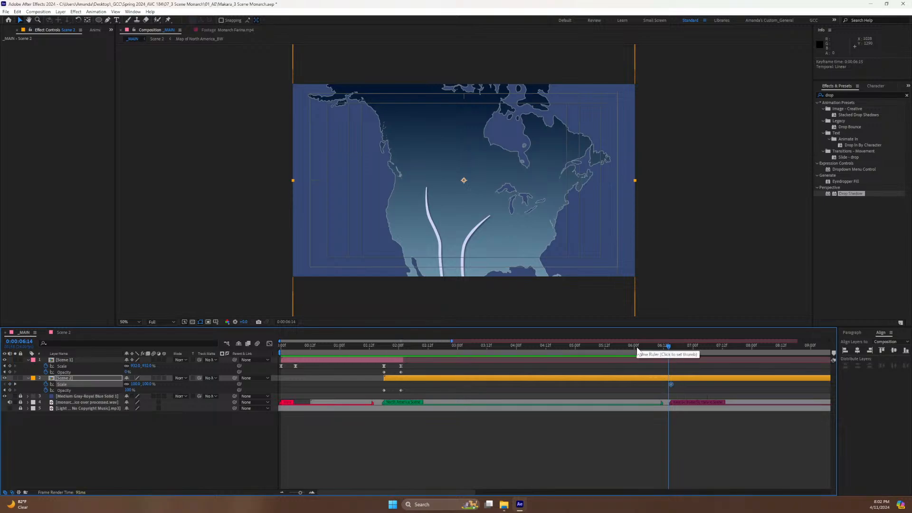
Add an enlarged Scale keyframe to the Scene 2 layer at 2:01 and preview the zoom-out.
drag(637, 350, 401, 392)
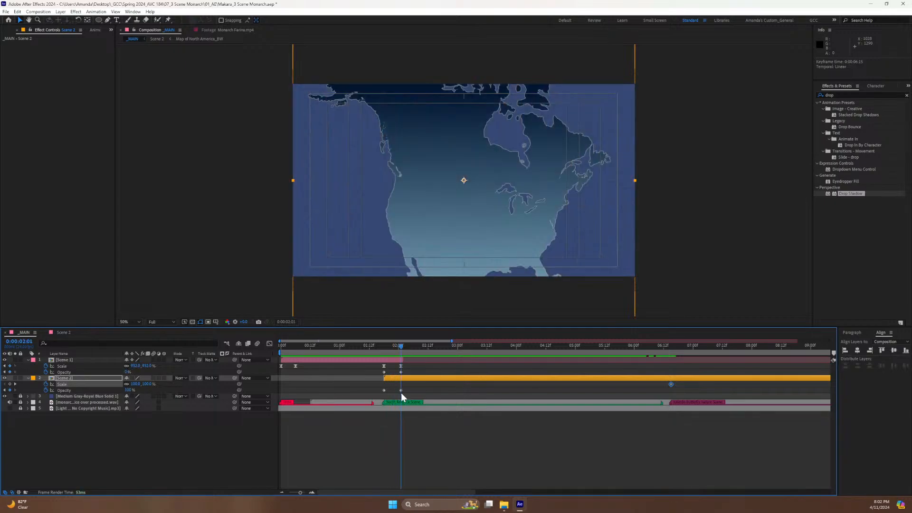
drag(137, 384, 165, 379)
key(space)
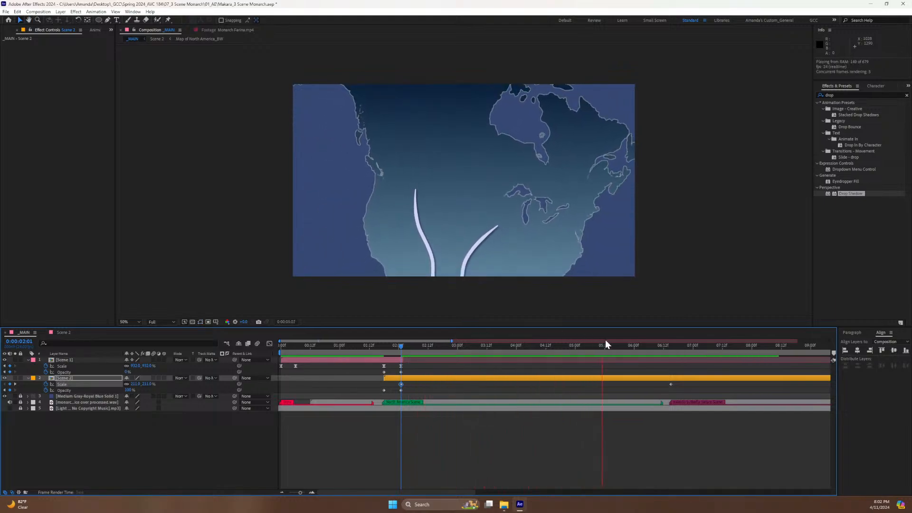
key(space)
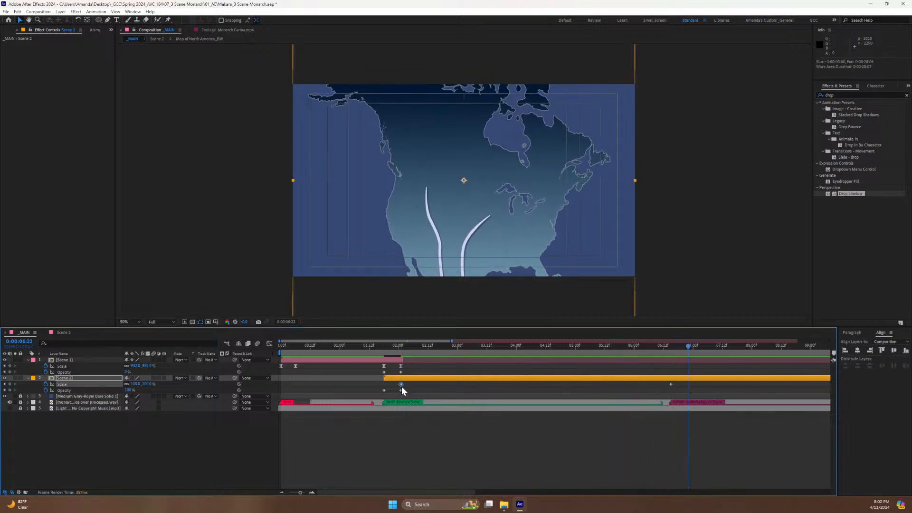
Move the Scene 2 layer's first Scale keyframe to 1:18 and scrub the zoom-out through to 6:15.
click(389, 349)
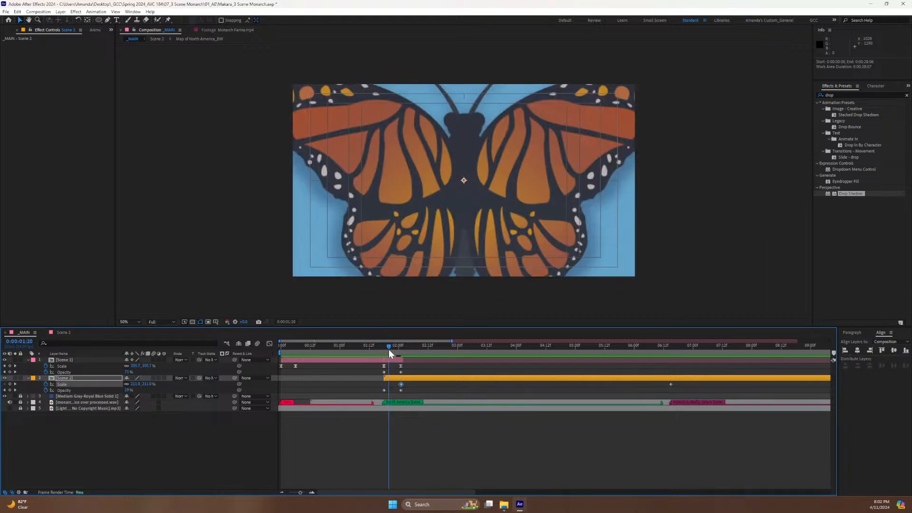
drag(388, 349, 401, 349)
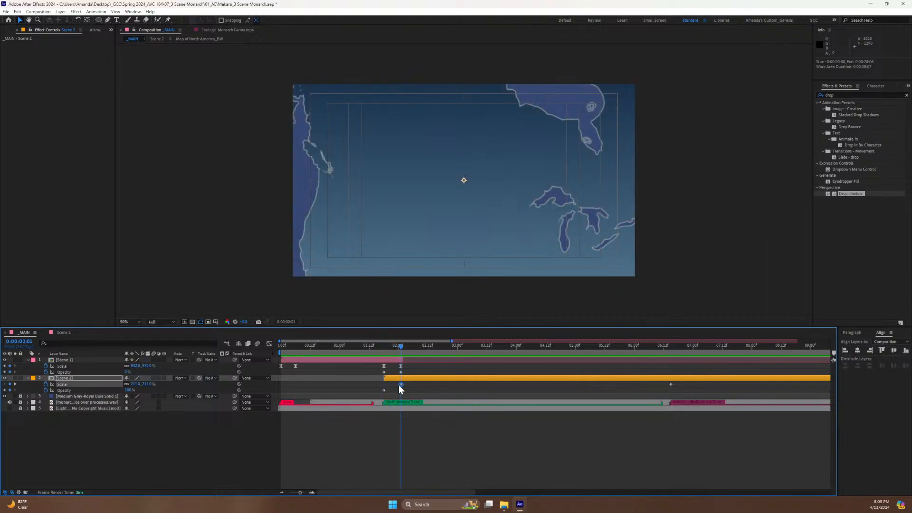
drag(402, 384, 383, 391)
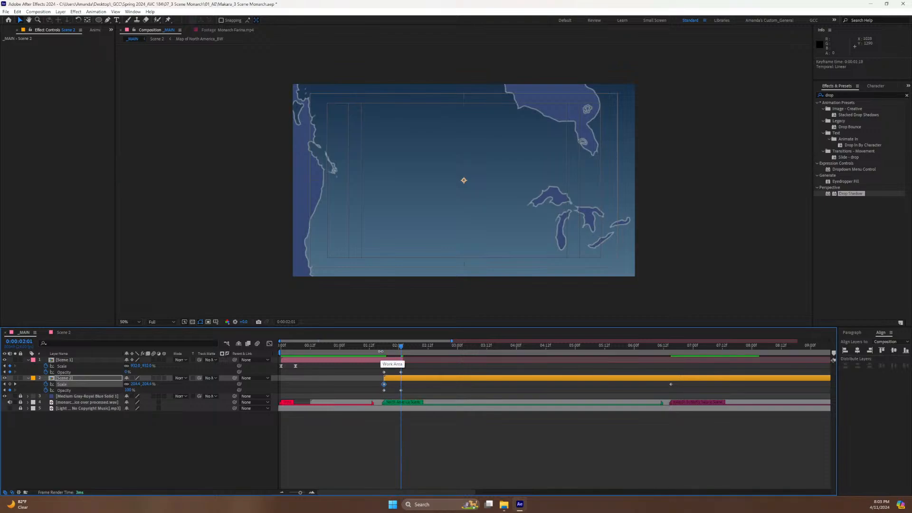
click(383, 347)
drag(383, 350, 672, 318)
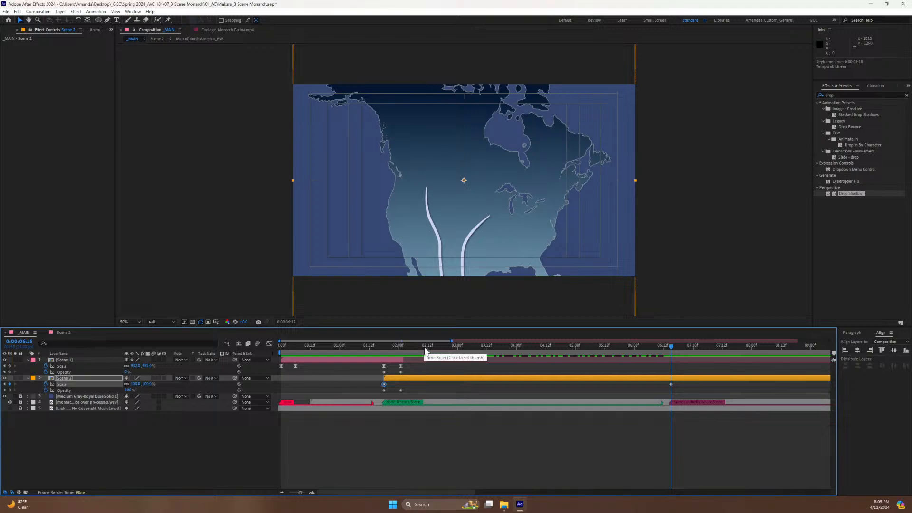
Set the Scene 2 layer's Scale at 1:18 to 210%.
click(137, 382)
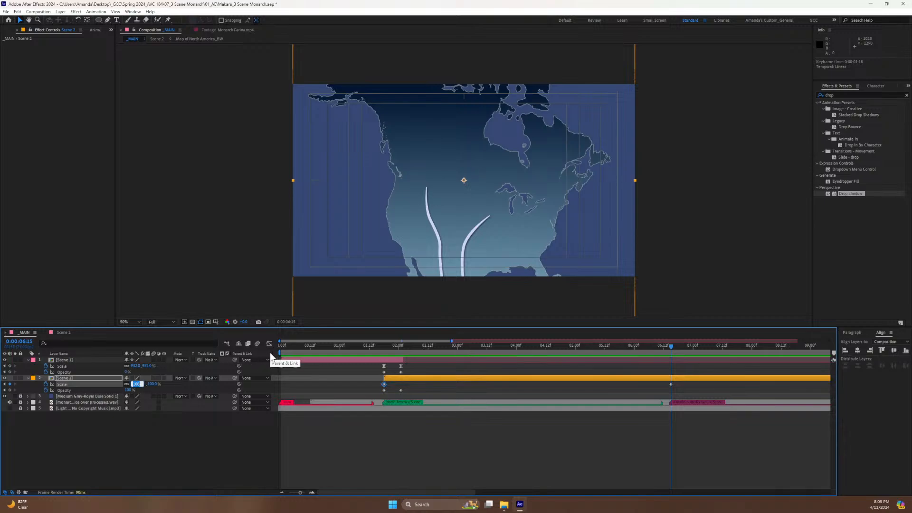
drag(382, 343, 383, 345)
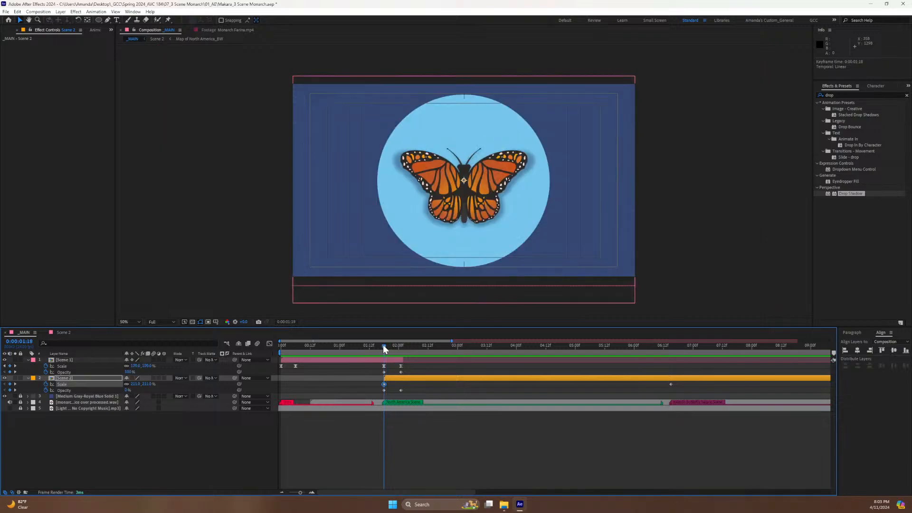
click(136, 383)
text(210)
key(Return)
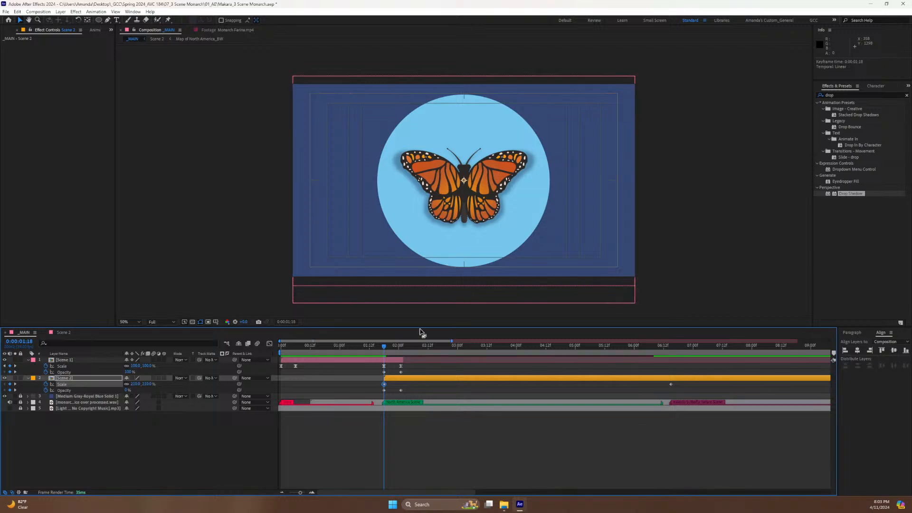
Try 150% for the Scene 2 layer's ending Scale at 6:15 and settle on 125%.
click(669, 352)
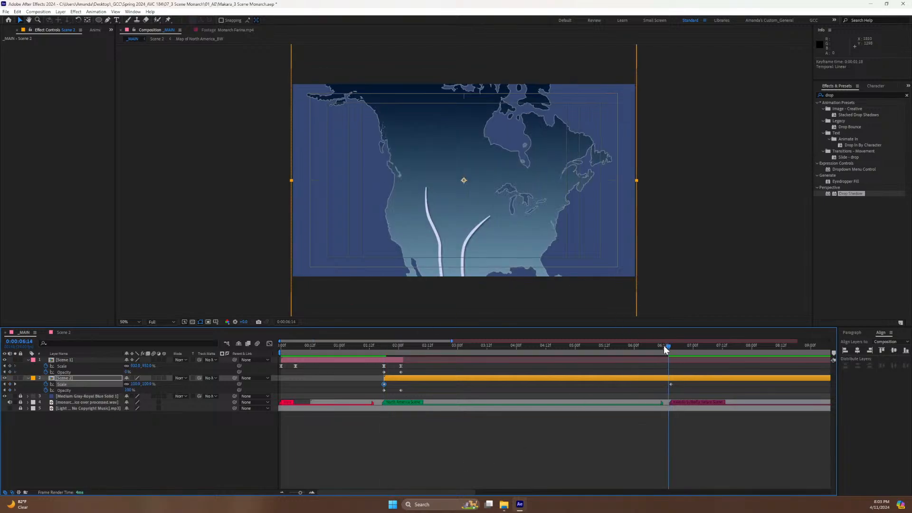
drag(665, 349, 673, 350)
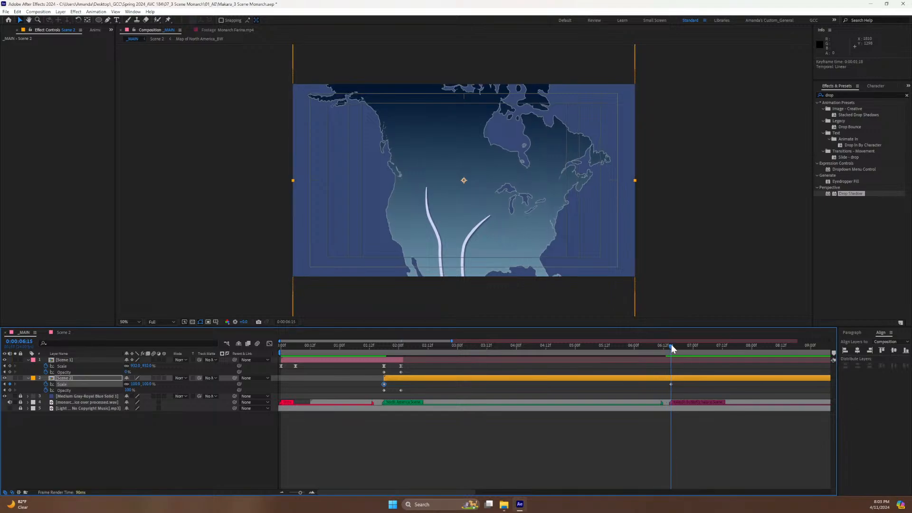
click(134, 384)
text(150)
key(Return)
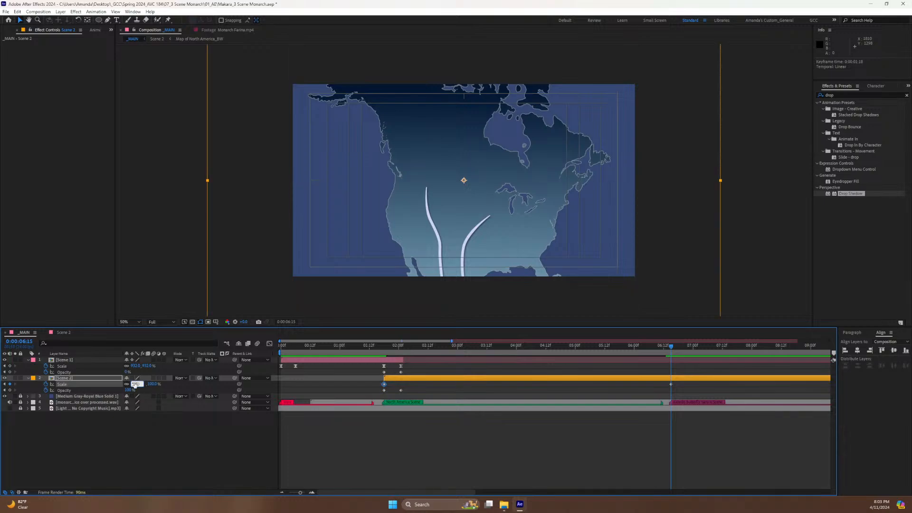
click(135, 384)
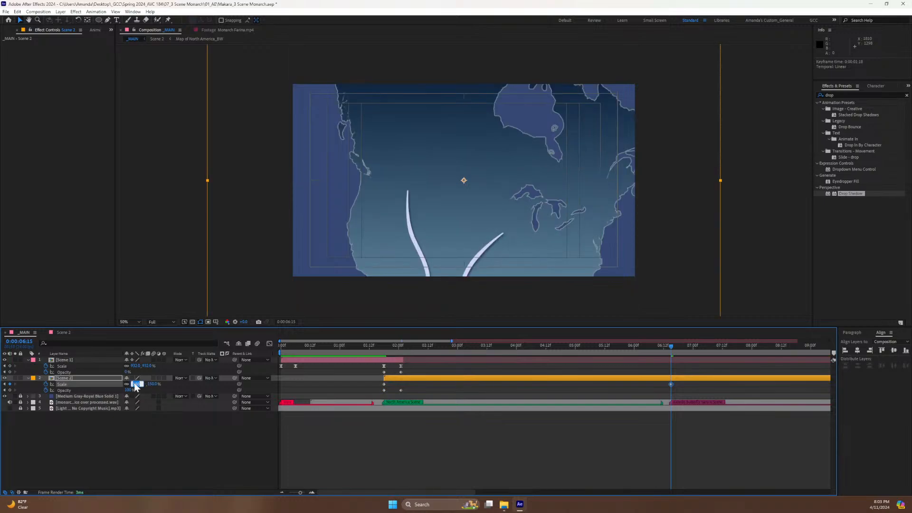
text(125)
key(Return)
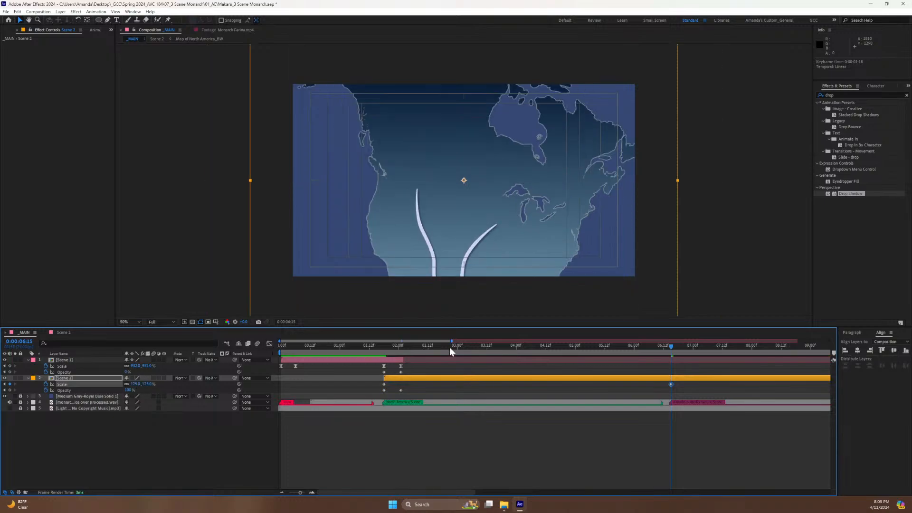
Reveal Scene 2's Position alongside its keyframed properties and add a Position keyframe at 1:18.
click(64, 378)
key(p)
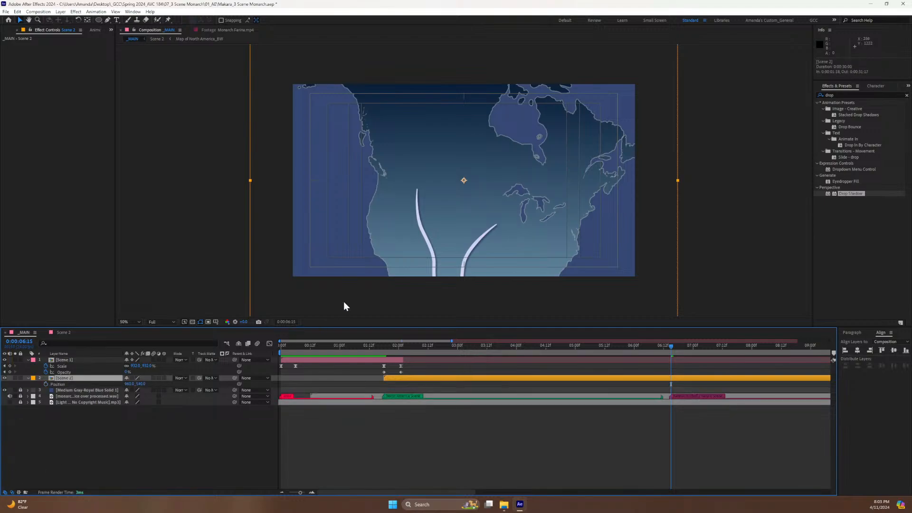
key(u)
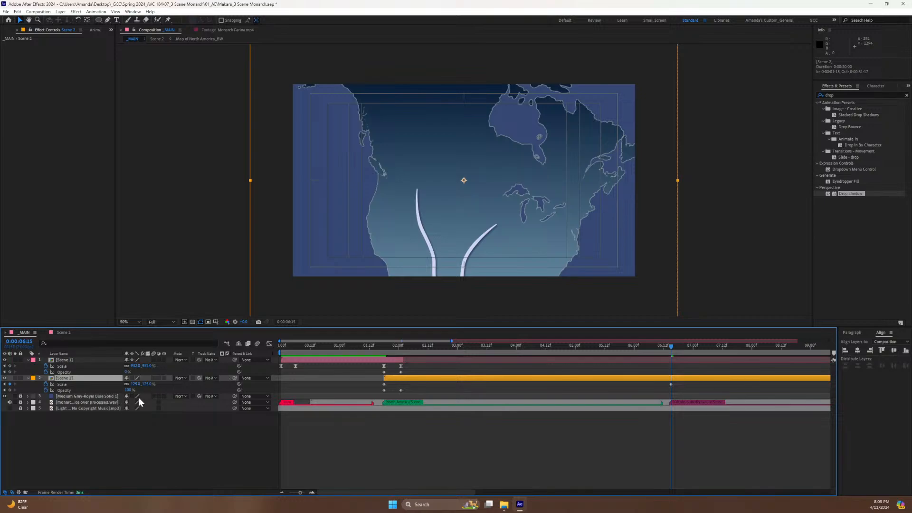
key(shift+p)
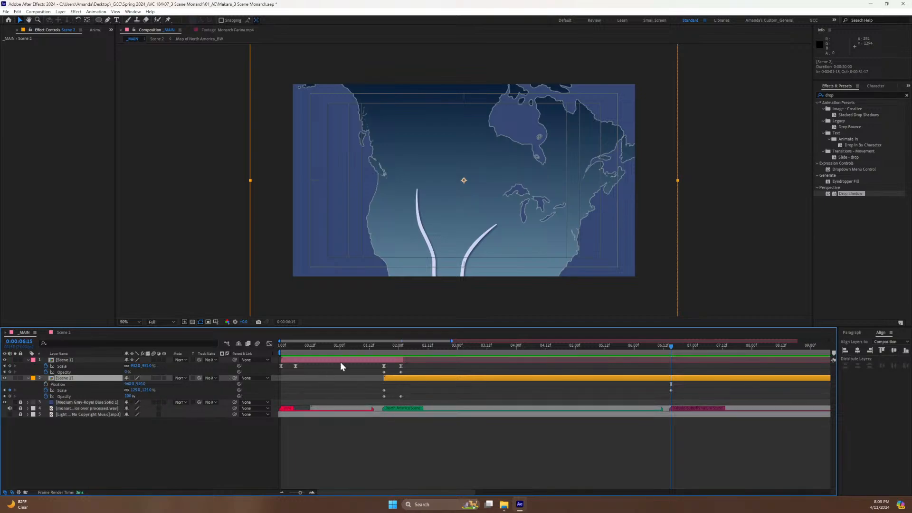
drag(399, 346, 384, 345)
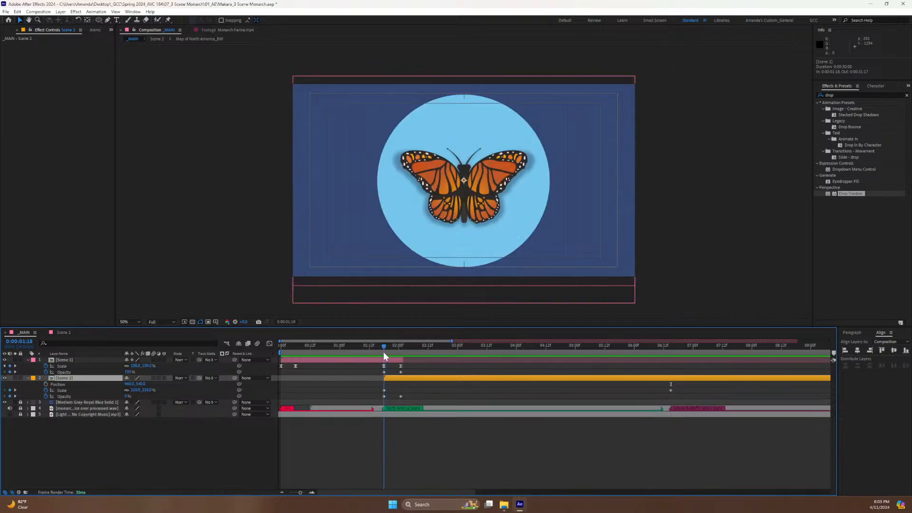
click(46, 384)
At 6:15, keyframe the Scene 2 layer's Y position at about -254 to bring Mexico into frame, and preview the move from 1:17.
drag(389, 347, 672, 346)
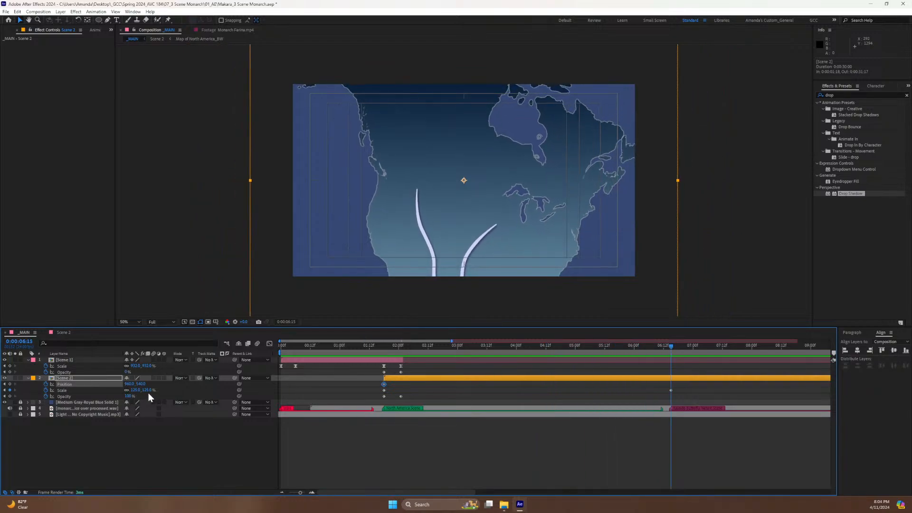
drag(143, 384, 9, 415)
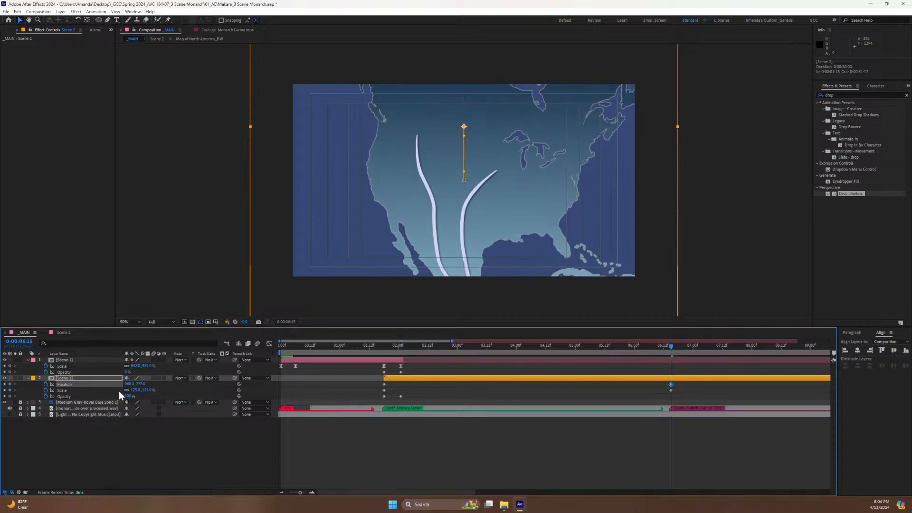
drag(142, 384, 40, 393)
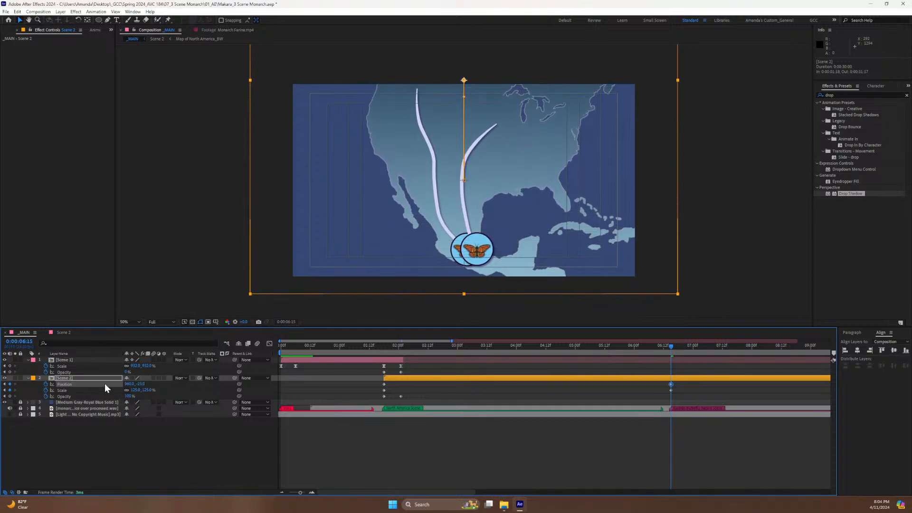
drag(145, 384, 45, 399)
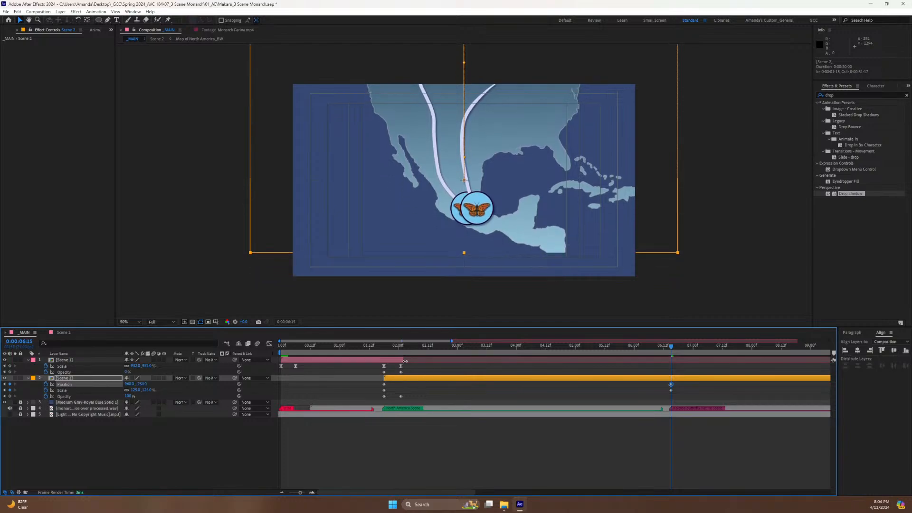
click(381, 346)
key(space)
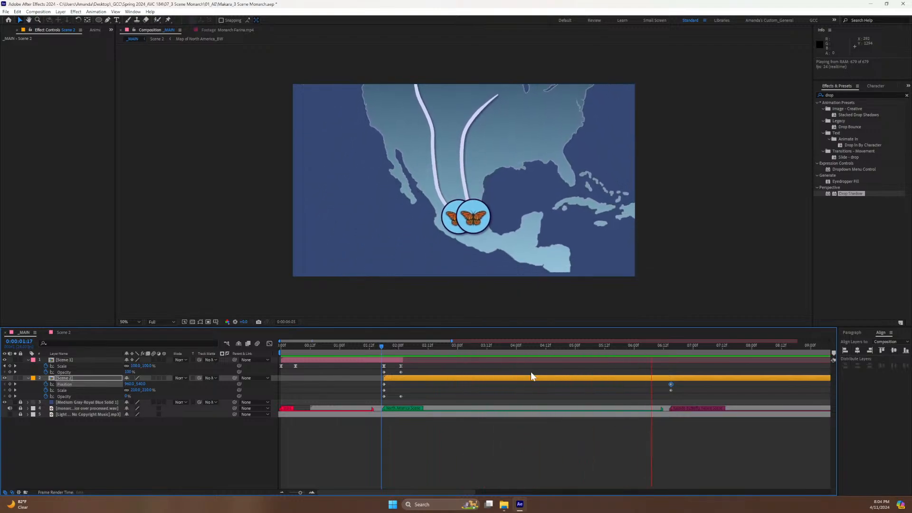
key(space)
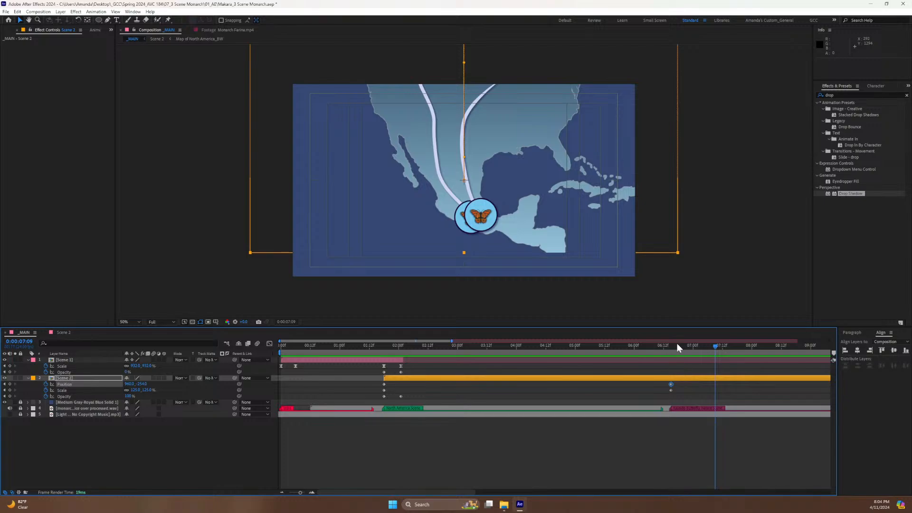
Move Scene 2's ending Position keyframe to 7:02 and its ending Scale keyframe to about 7:16, and preview the slower move.
drag(679, 344, 656, 367)
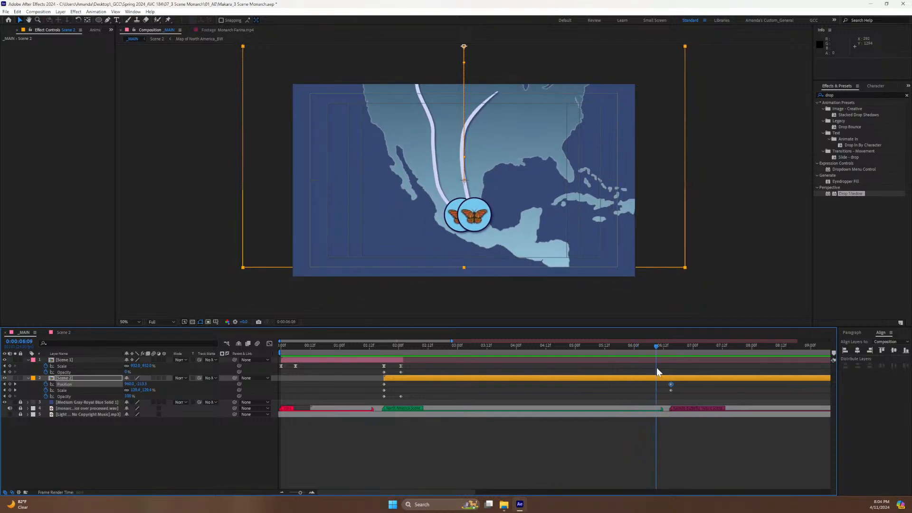
shift+click(671, 391)
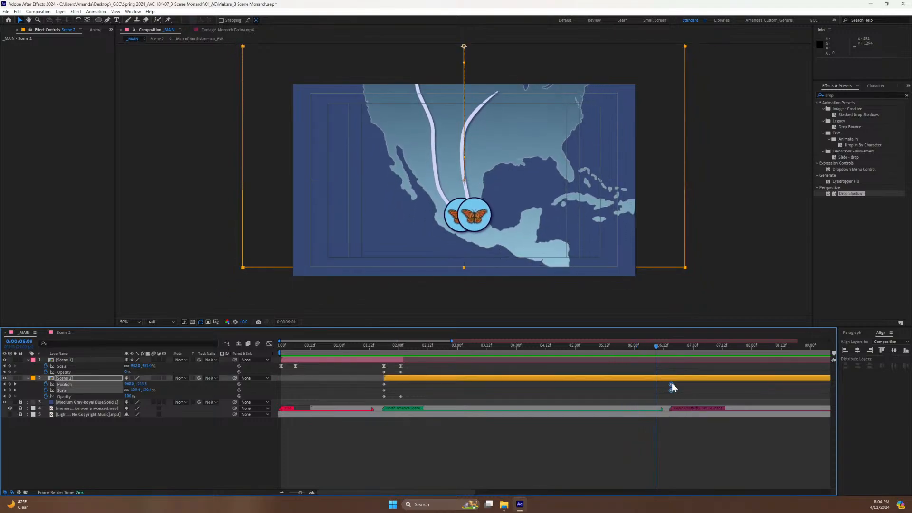
drag(668, 382, 681, 383)
drag(676, 390, 700, 398)
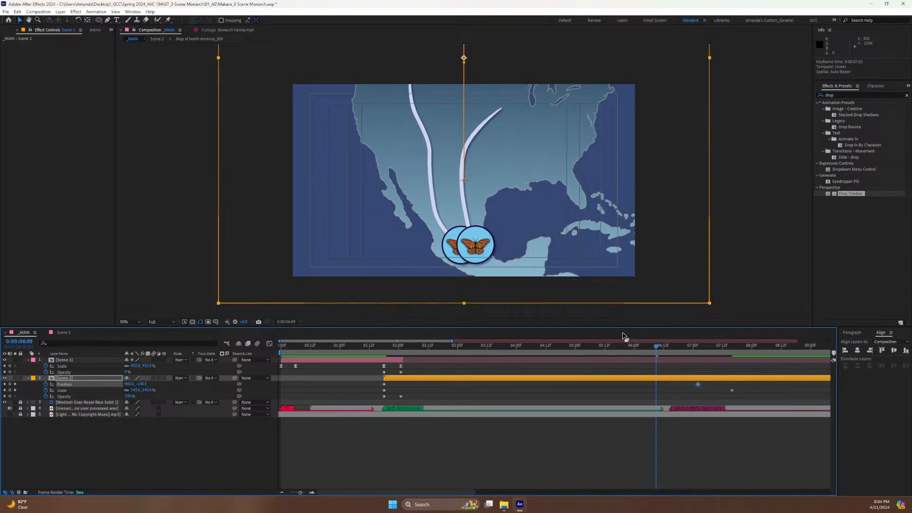
drag(623, 343, 502, 346)
key(space)
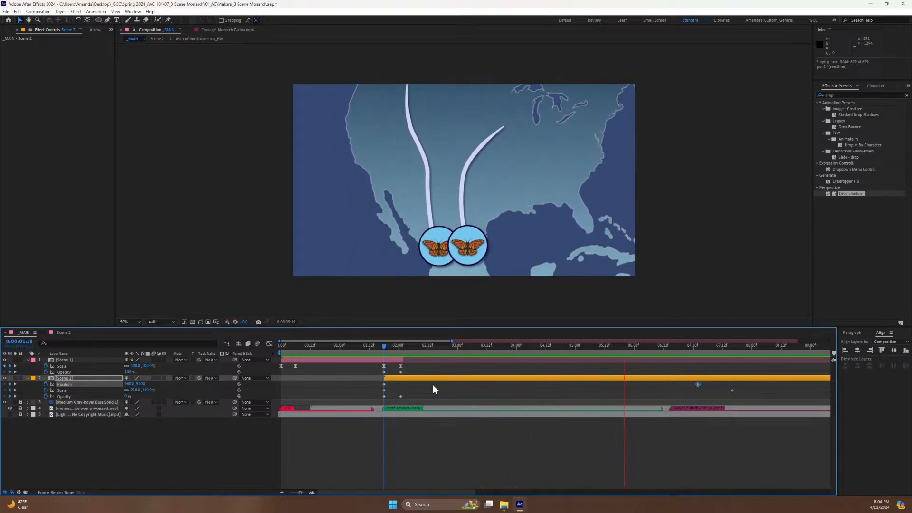
key(space)
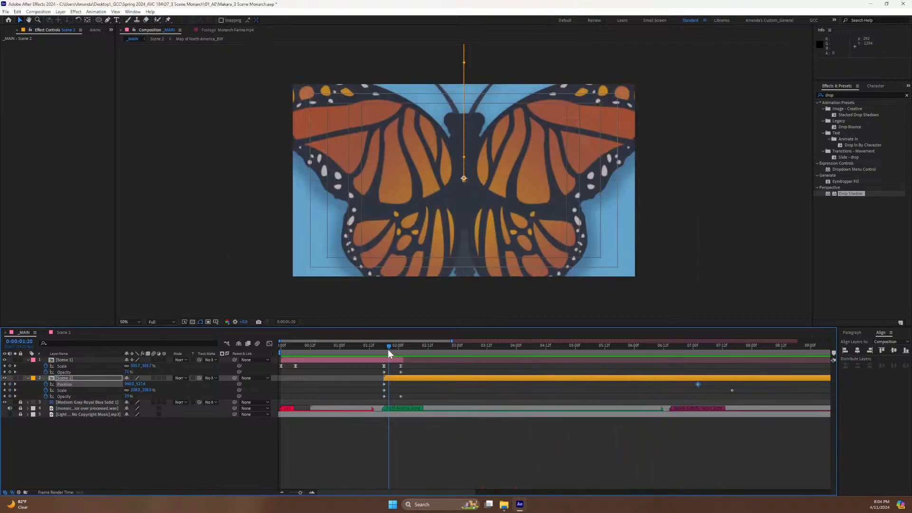
Set the Scene 2 layer's Scale at 1:18 to 175%, preview the move, and select the ending Position and Scale keyframes.
click(139, 391)
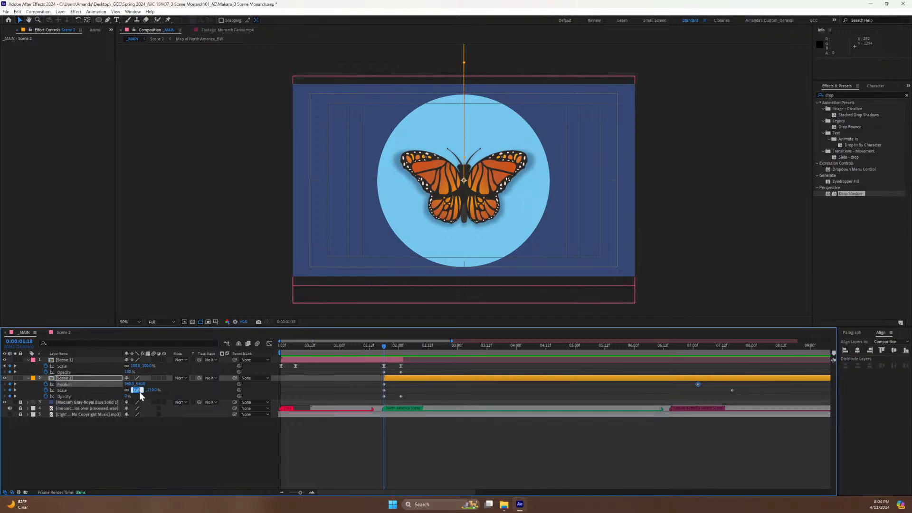
text(175)
key(Return)
key(space)
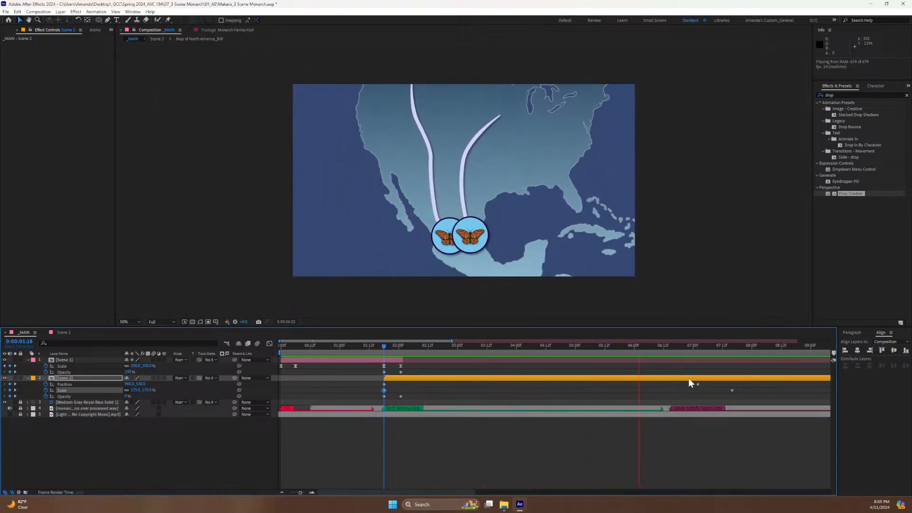
mouse_move(698, 384)
mouse_down()
mouse_move(725, 384)
mouse_move(694, 389)
mouse_up()
drag(748, 395, 697, 384)
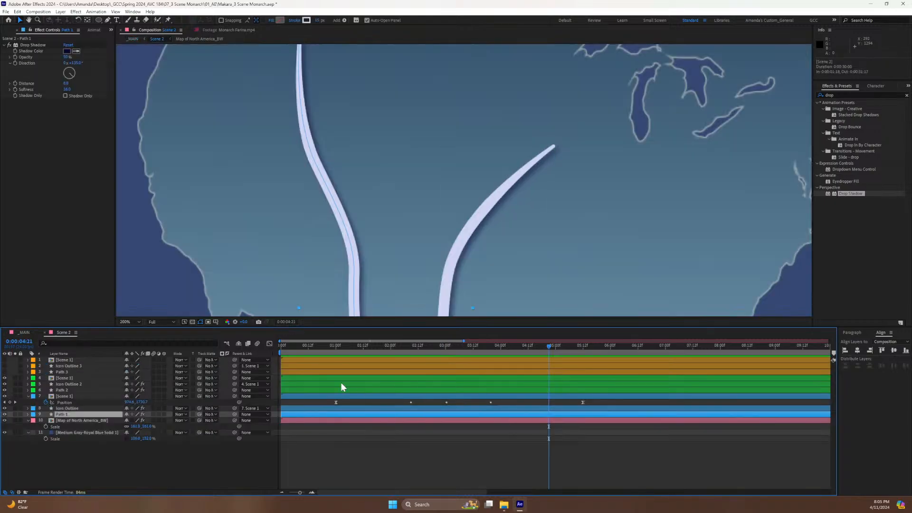
Reveal the keyframed properties of the green and blue Scene 1, Icon Outline and Path layers in the Scene 2 composition.
click(59, 377)
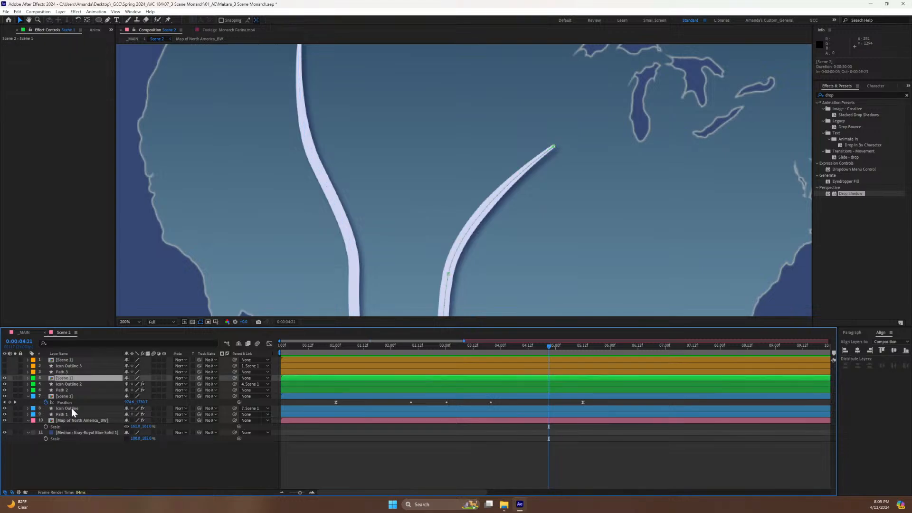
shift+click(68, 415)
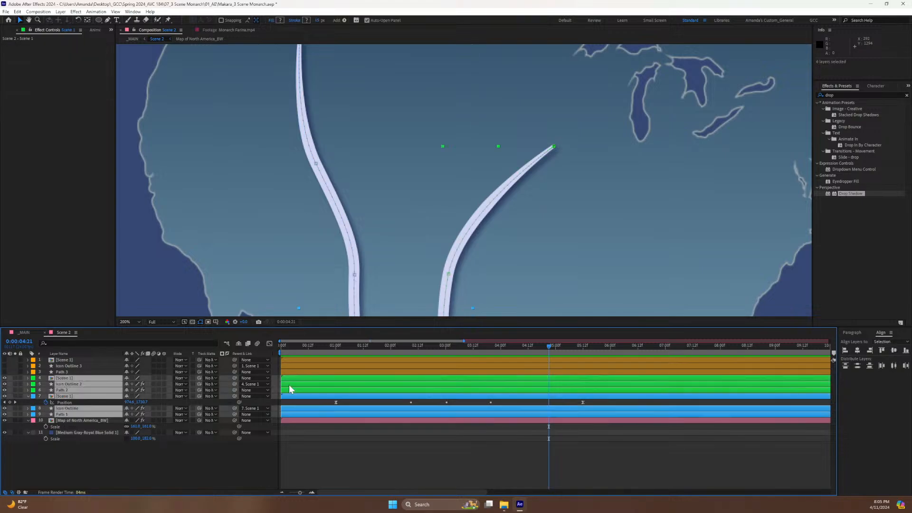
key(u)
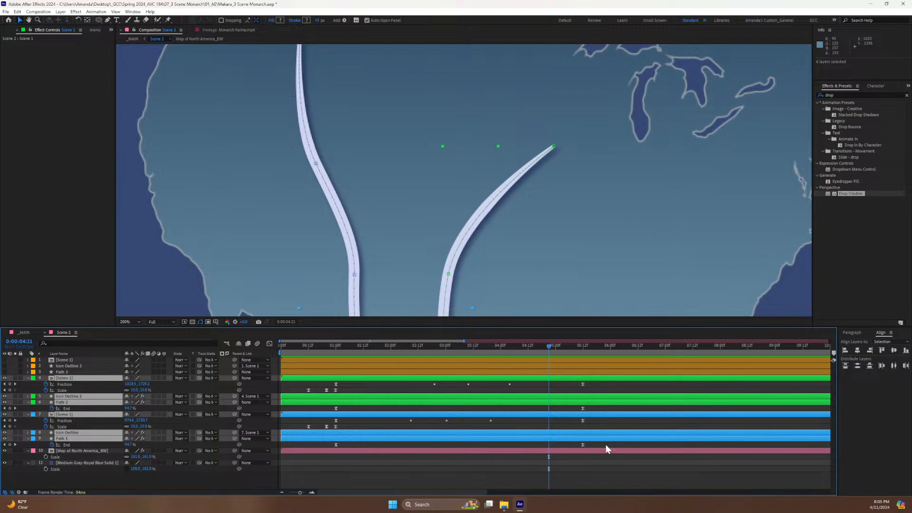
drag(605, 446, 356, 414)
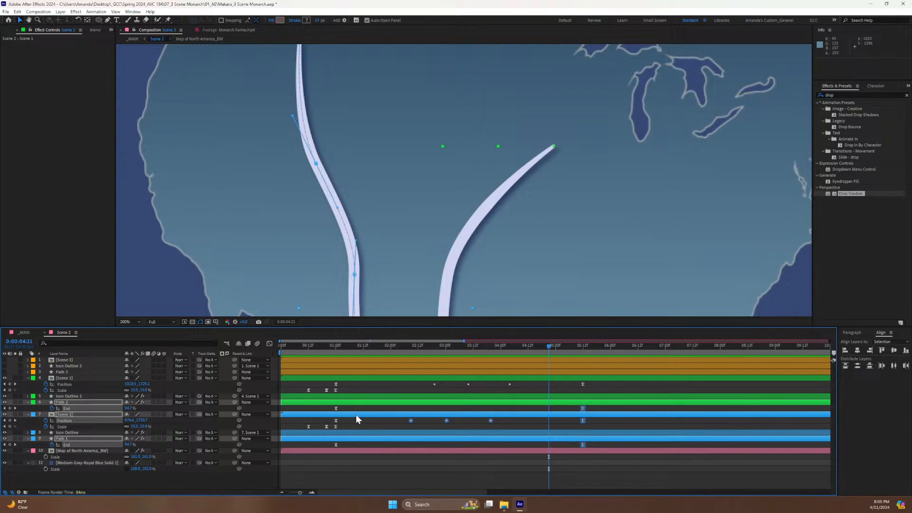
Stretch the green Scene 1 layer's Position keyframes and Path 2's End keyframes proportionally so both animations finish at 7:00.
click(74, 385)
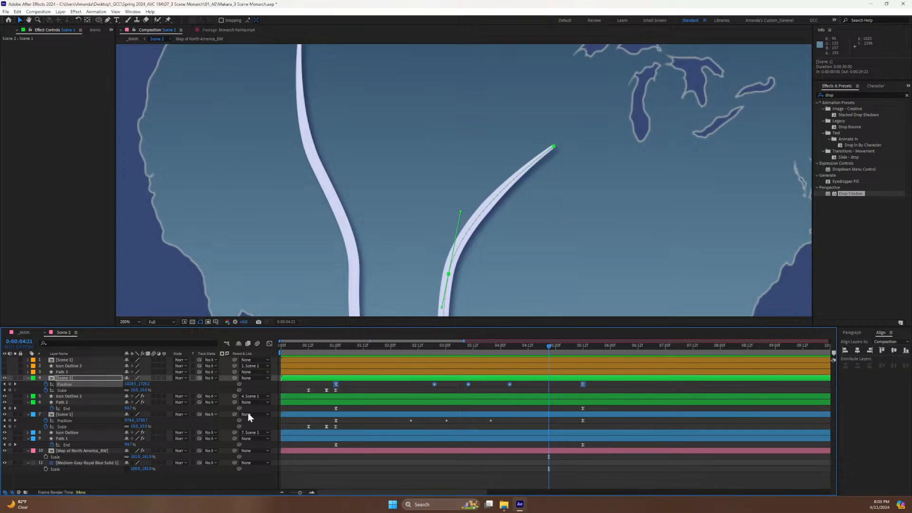
mouse_move(585, 385)
drag(667, 384, 665, 385)
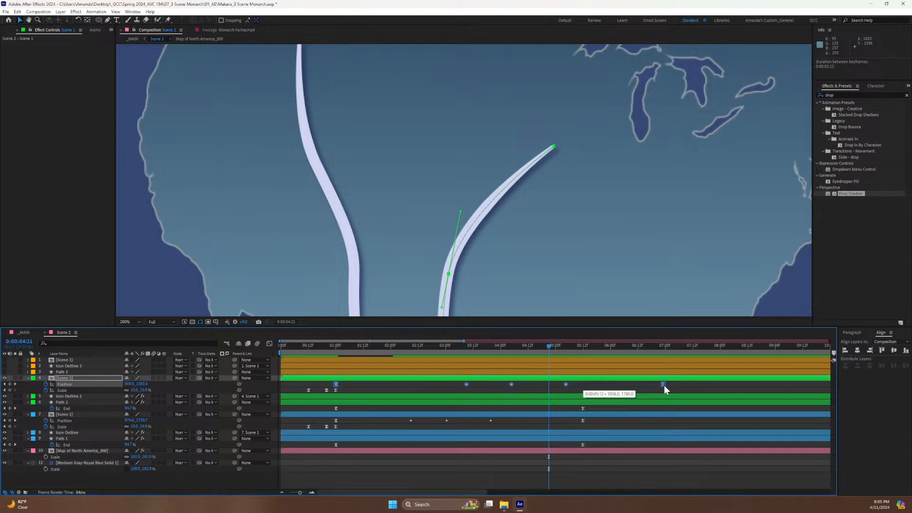
click(666, 350)
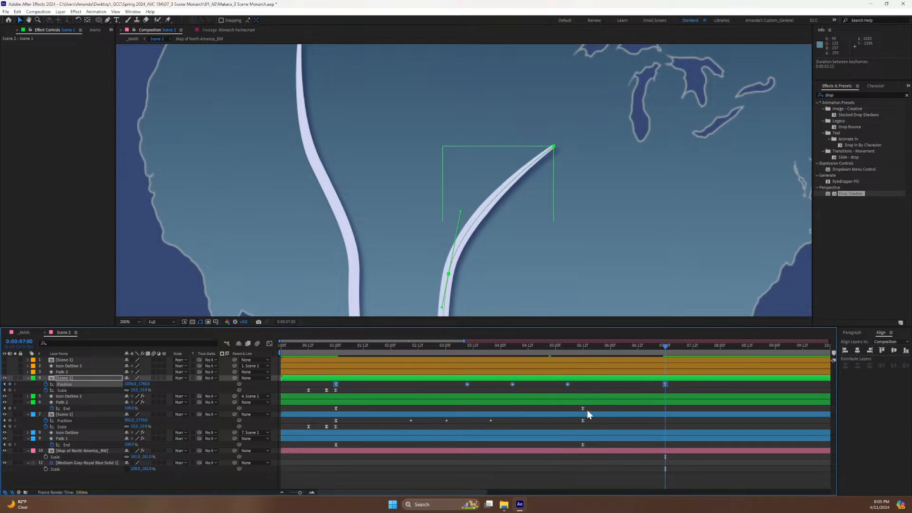
click(66, 403)
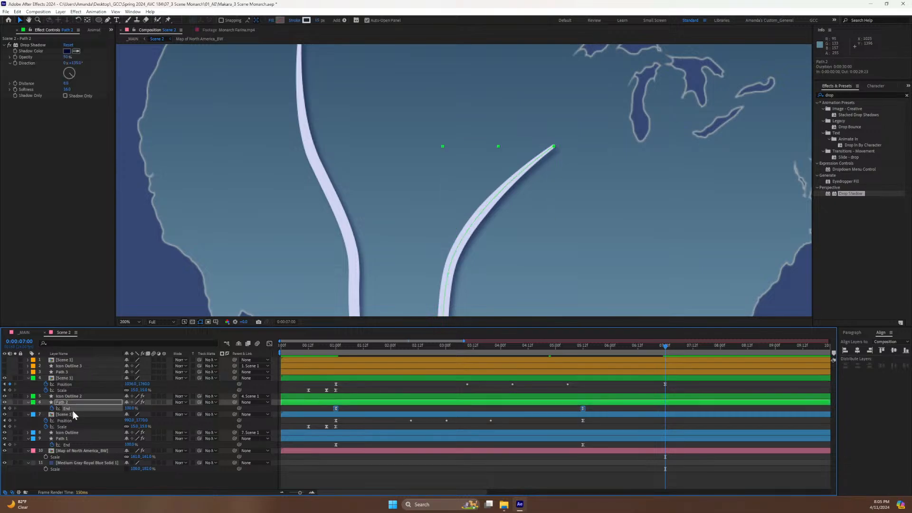
drag(582, 408, 664, 409)
Stretch the blue Scene 1 layer's Position keyframes and Path 1's End keyframes proportionally so they also finish at 7:00.
click(62, 420)
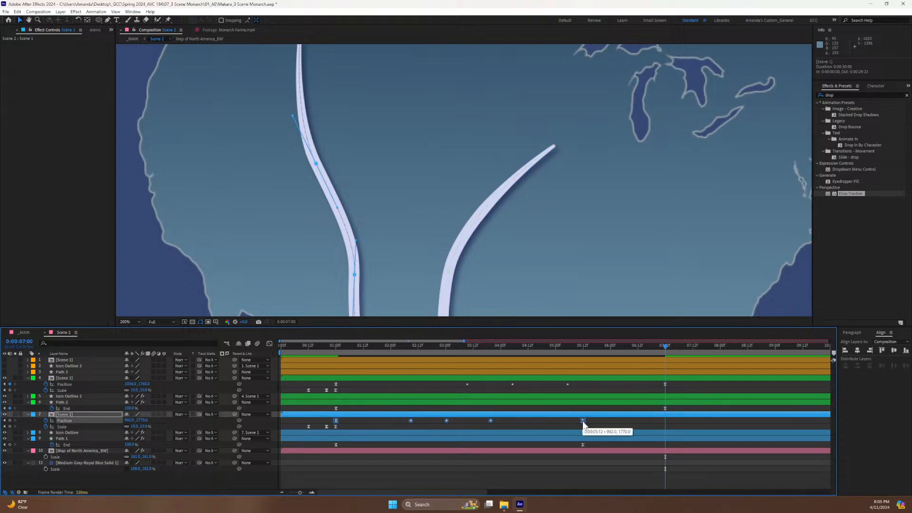
drag(583, 420, 665, 421)
click(66, 444)
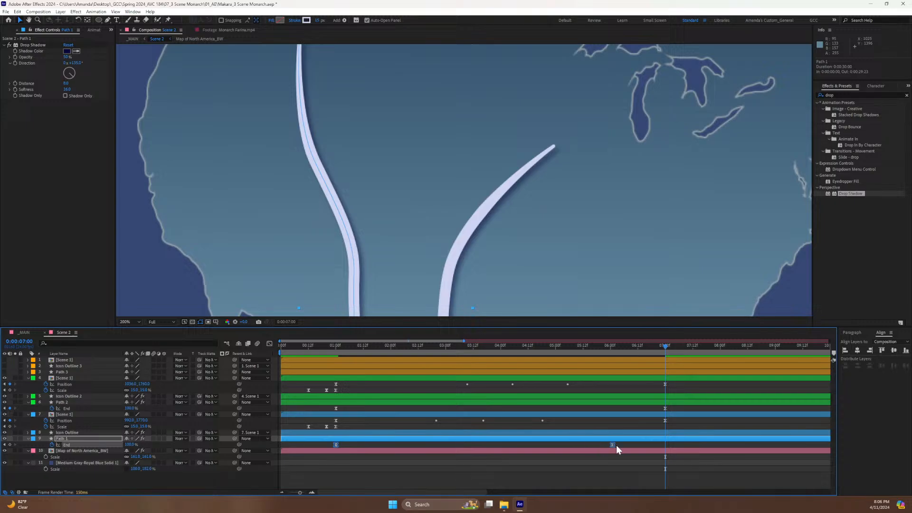
drag(668, 446, 666, 454)
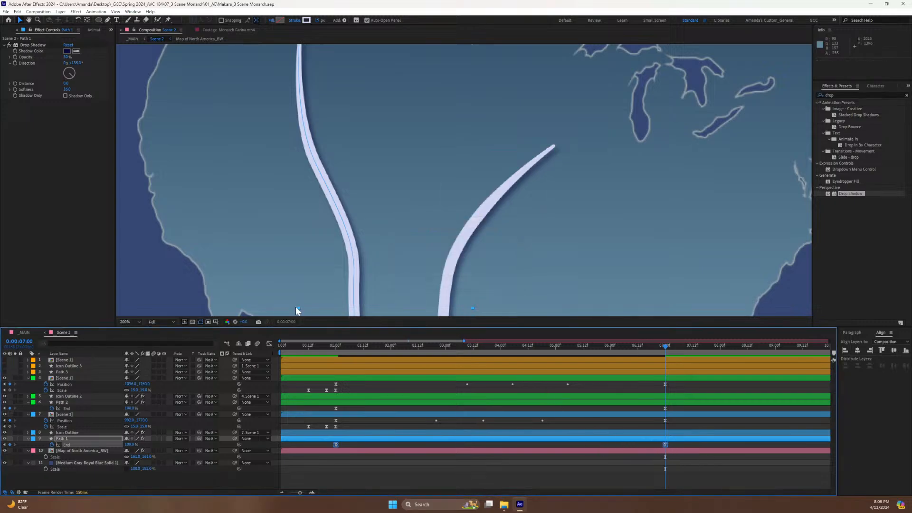
Return to the _MAIN composition and preview the slower butterfly migration from 1:17.
click(24, 333)
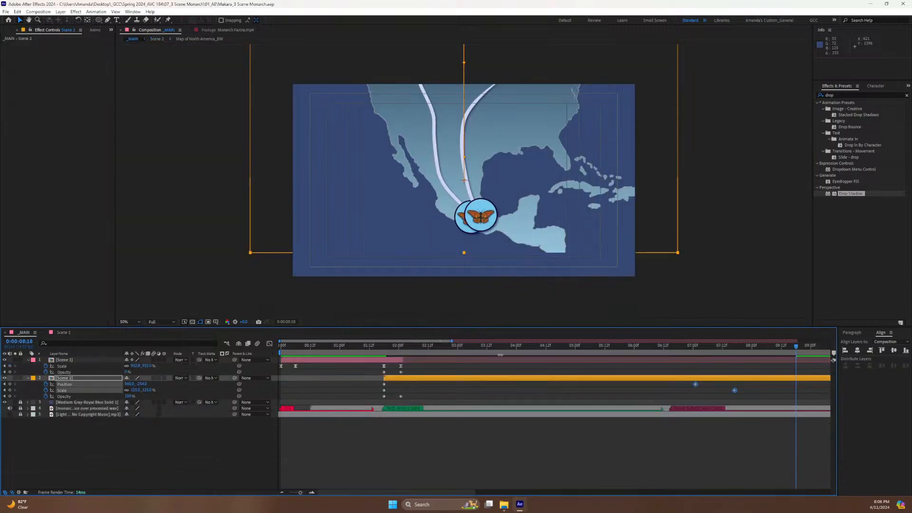
drag(395, 344, 382, 345)
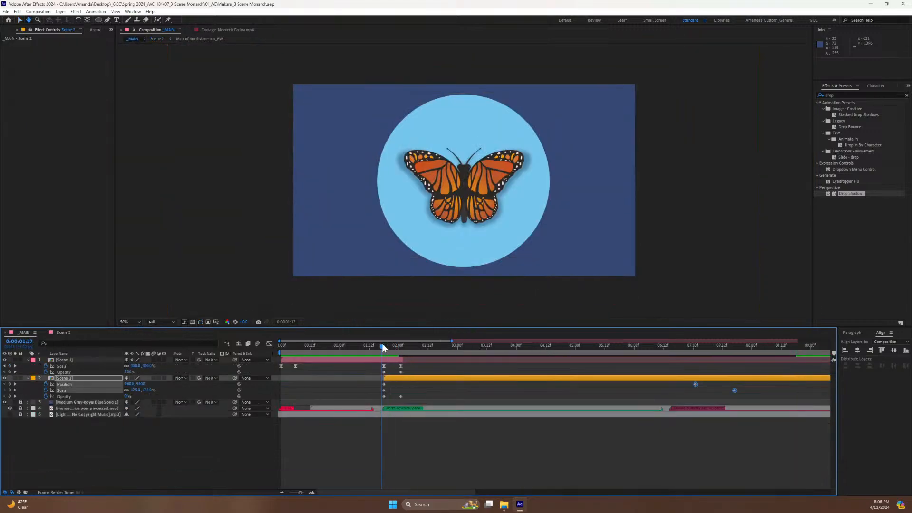
key(space)
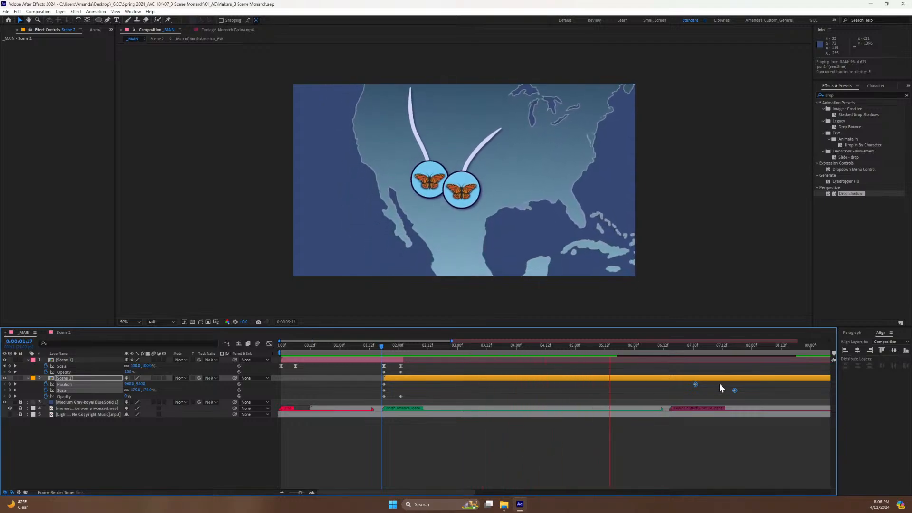
key(space)
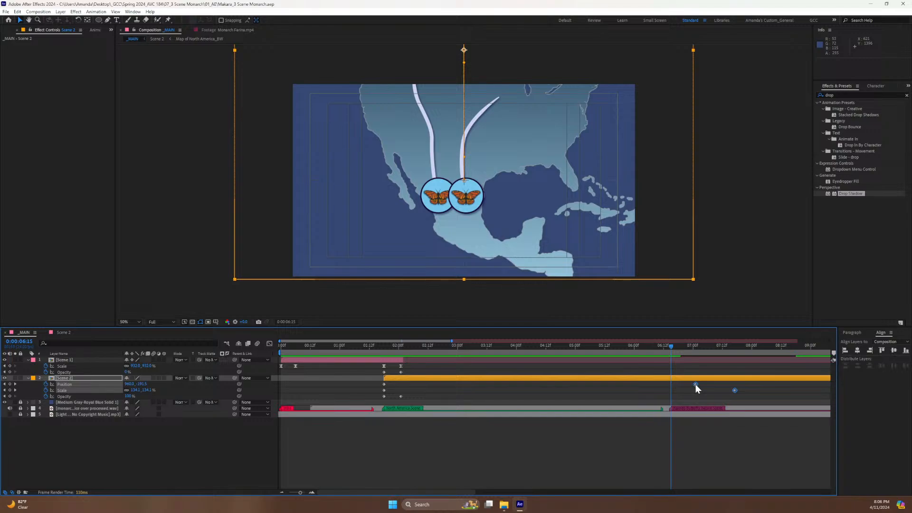
Set the Scene 2 layer's Y position at its ending keyframe near 7:01 to about -124, preview from 1:18, and save the project.
mouse_move(696, 385)
mouse_down()
mouse_move(715, 382)
mouse_move(696, 389)
mouse_up()
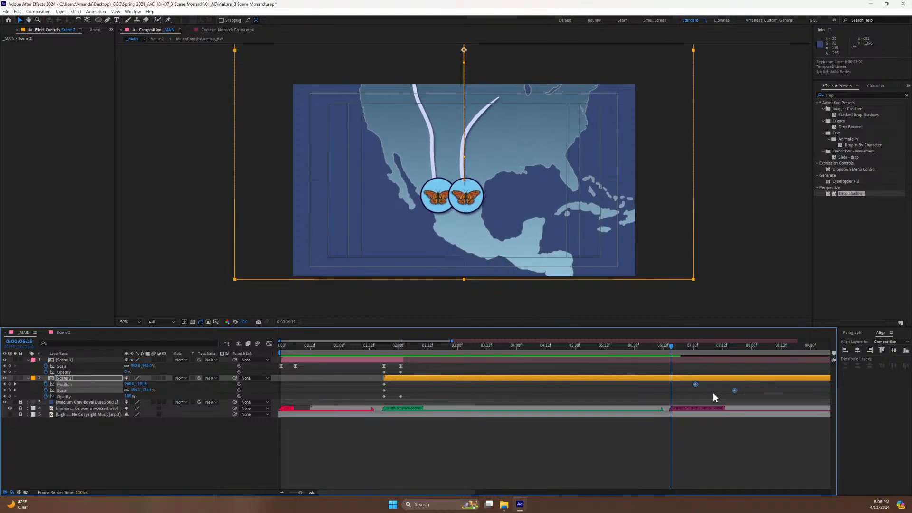
click(712, 391)
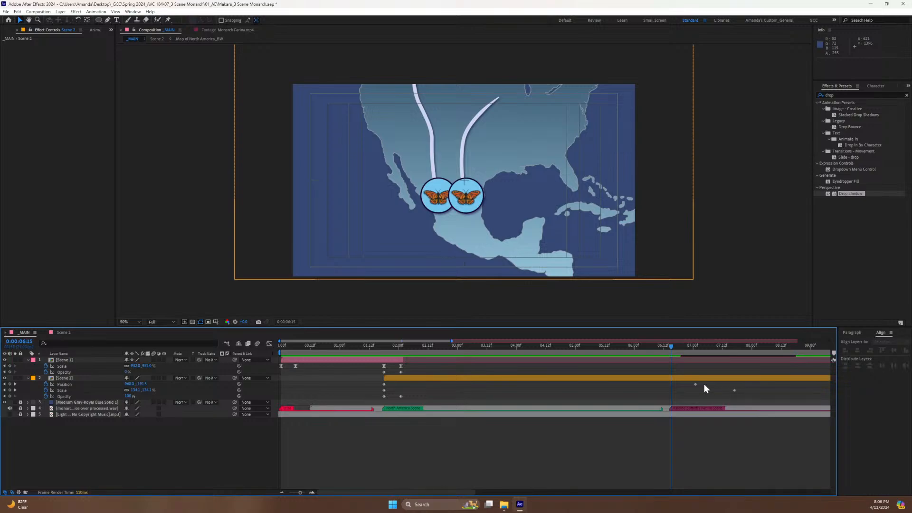
click(695, 347)
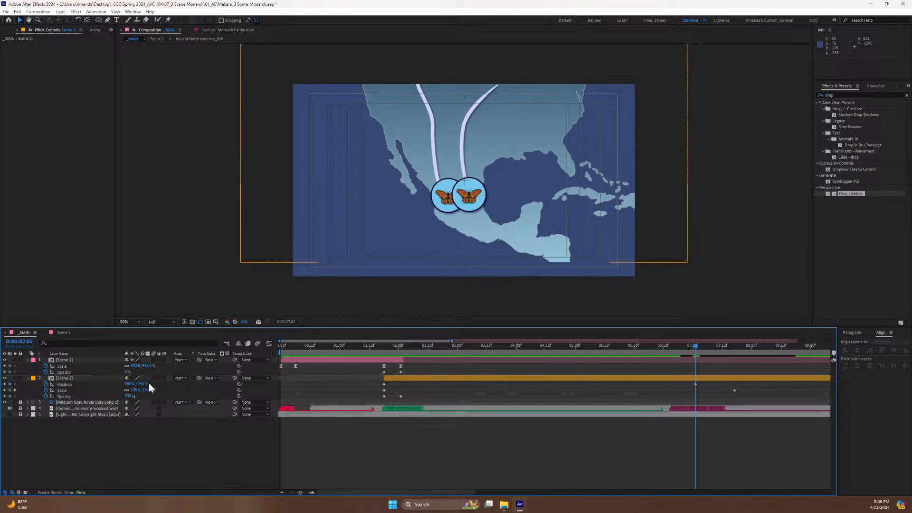
drag(142, 383, 145, 426)
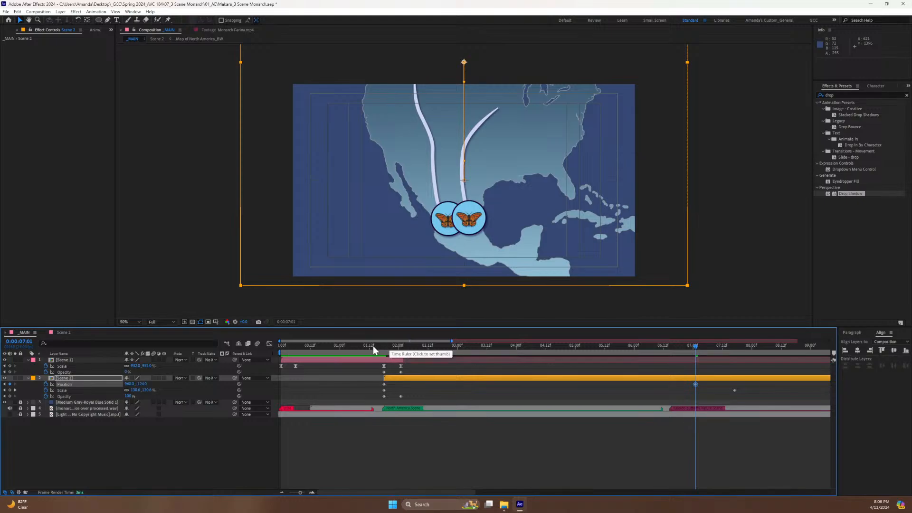
click(384, 348)
key(space)
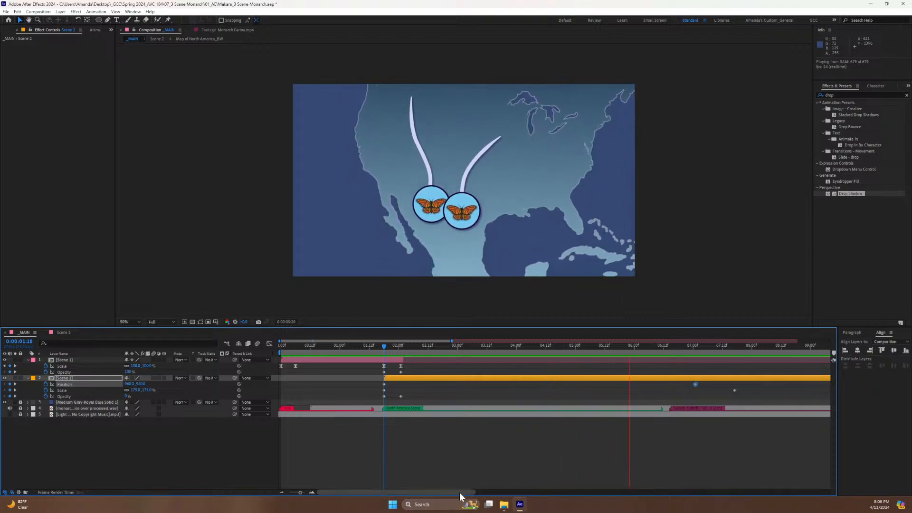
key(space)
key(ctrl+s)
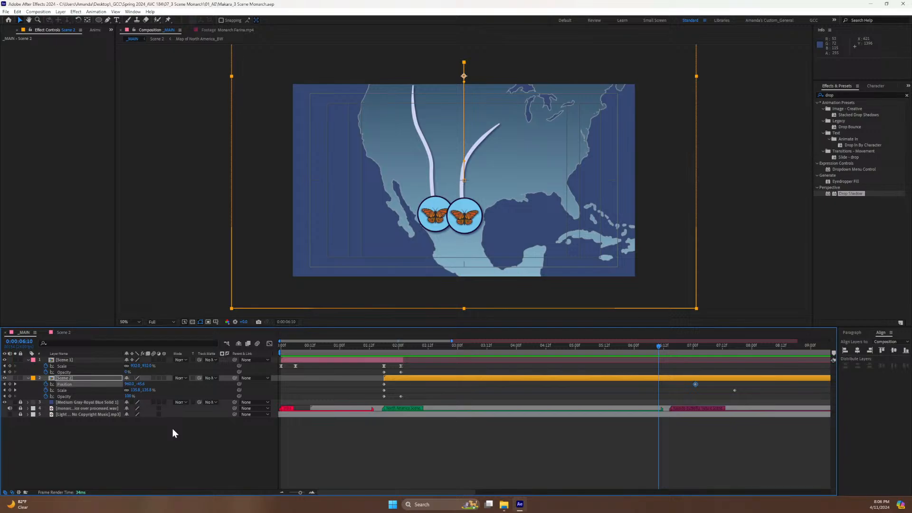
Review the Scene 2 move against the voice-over up to 6:13, including playback from 4:13.
drag(365, 346, 666, 338)
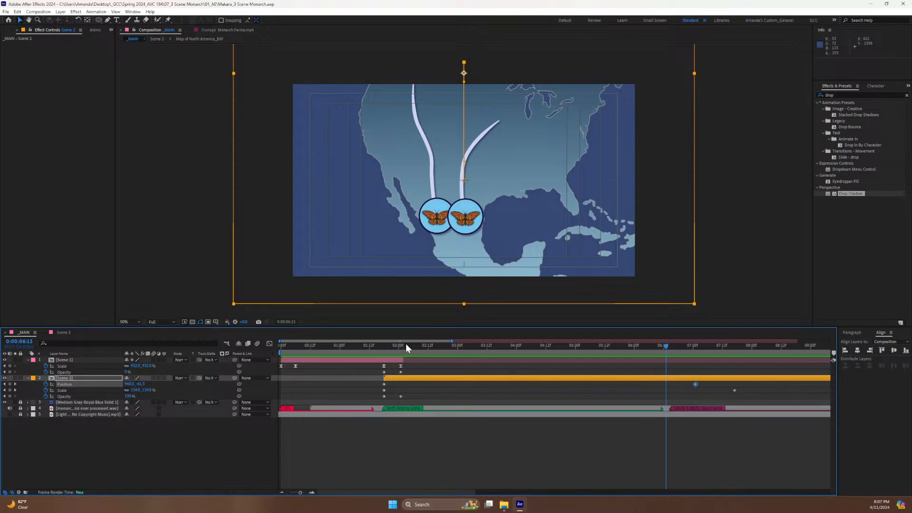
drag(406, 344, 652, 354)
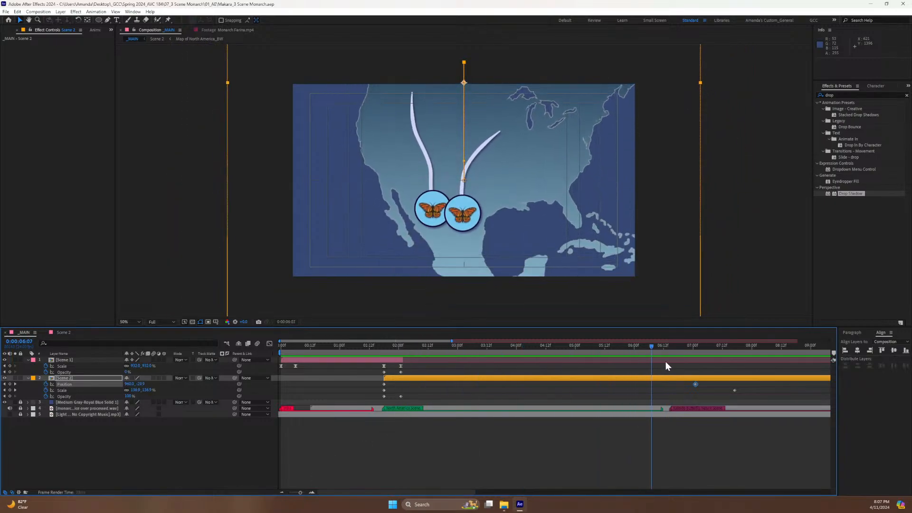
click(549, 346)
key(space)
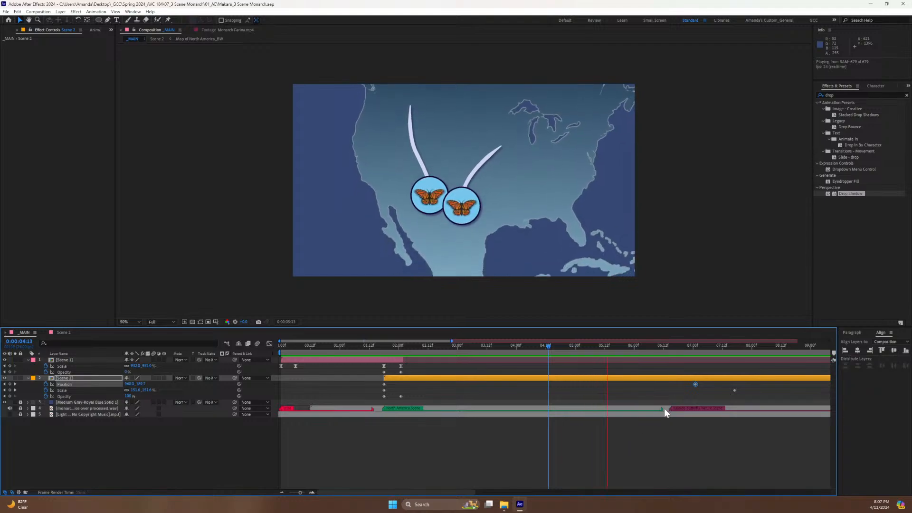
key(space)
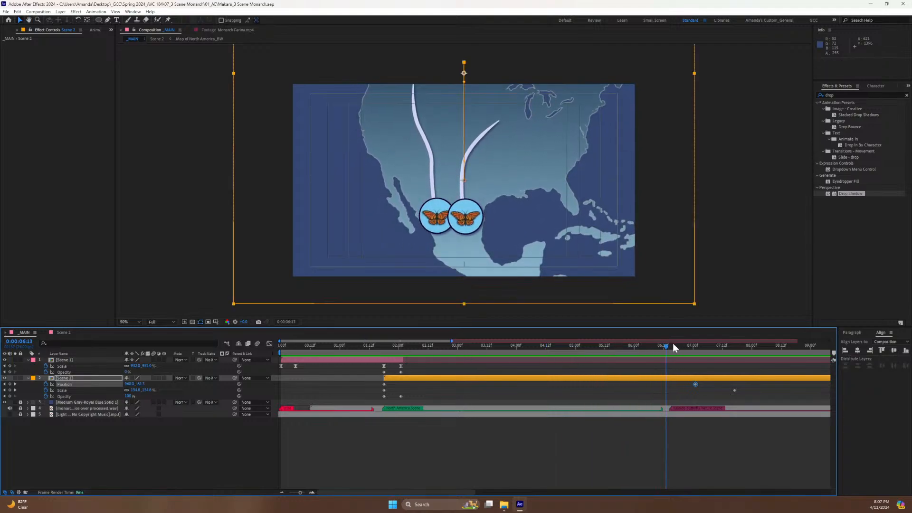
At 6:12, with no layer selected, set up the Ellipse tool with no stroke and a solid dark purple fill.
click(663, 346)
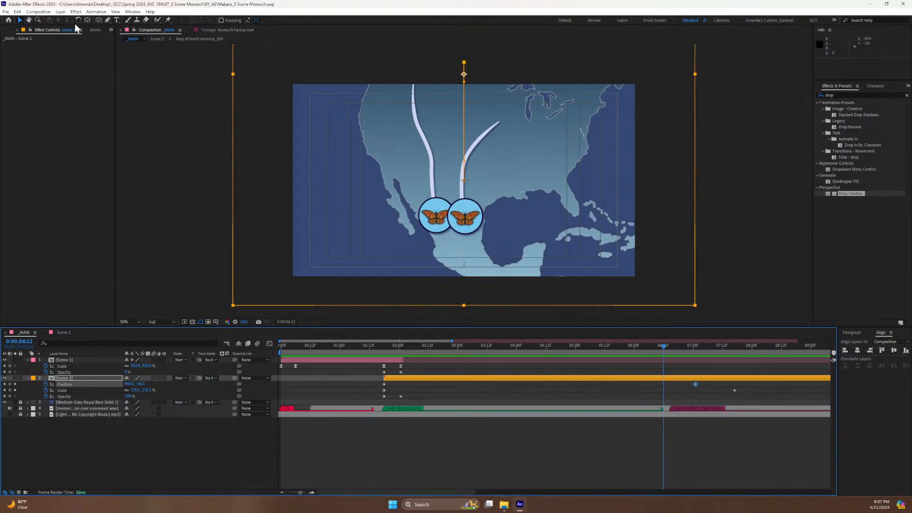
click(144, 434)
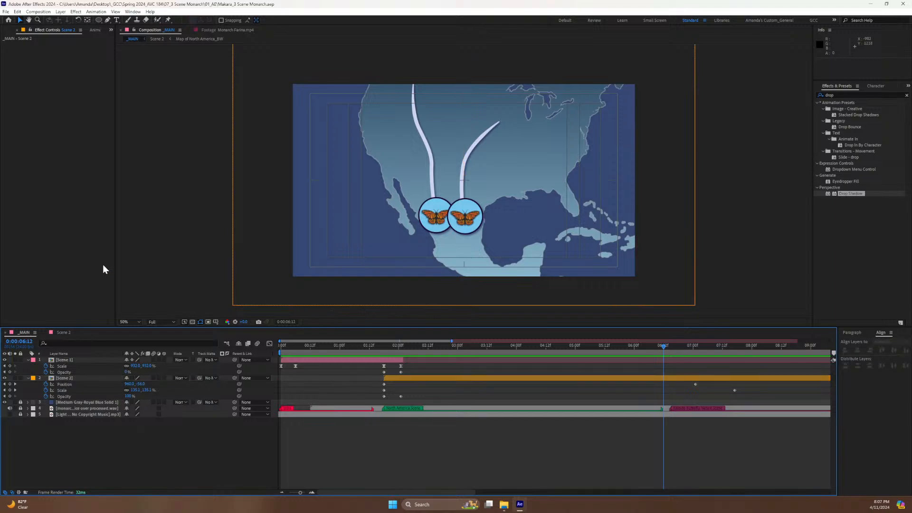
click(99, 20)
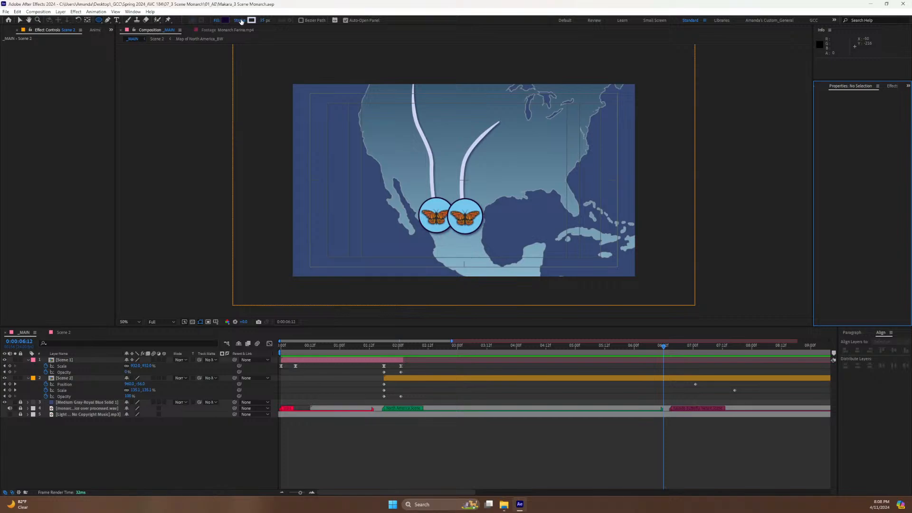
click(240, 20)
click(420, 233)
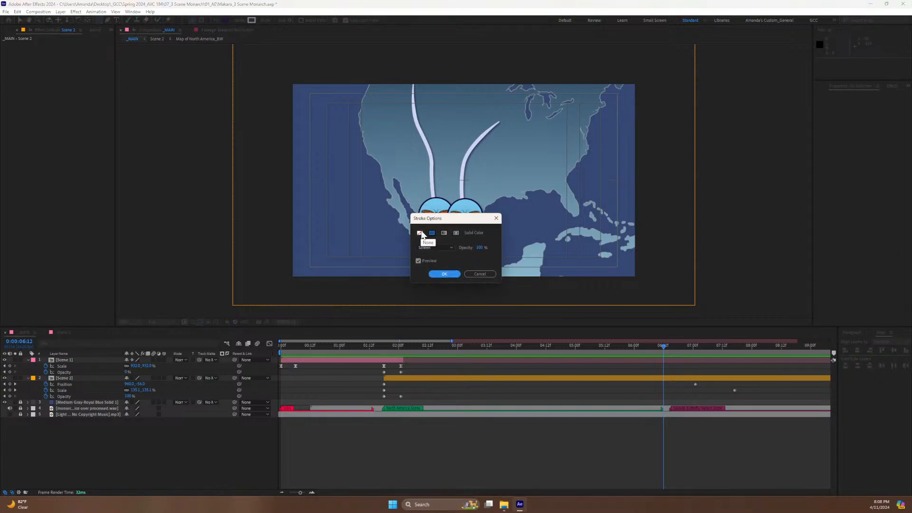
click(445, 274)
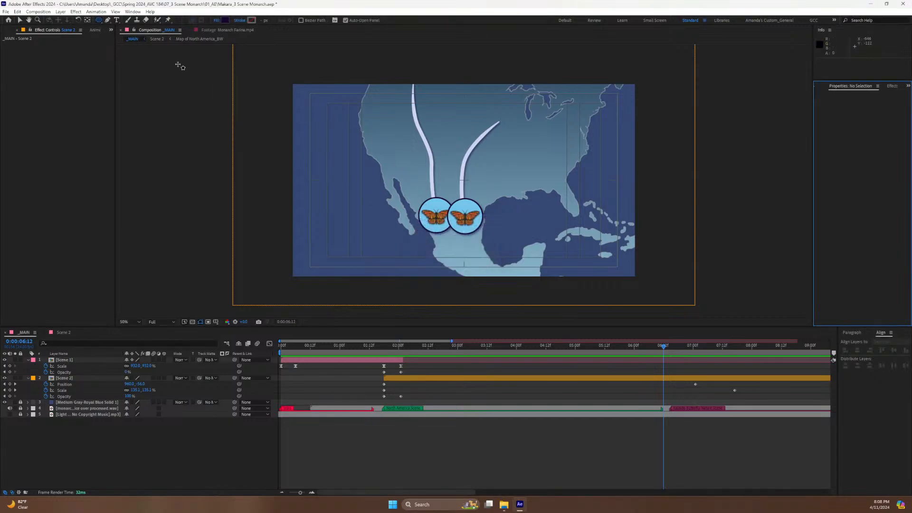
click(215, 21)
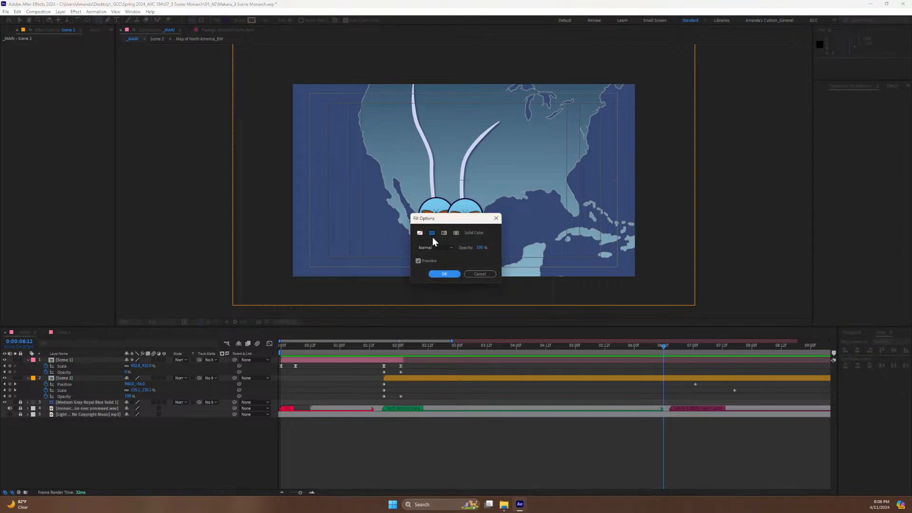
click(443, 274)
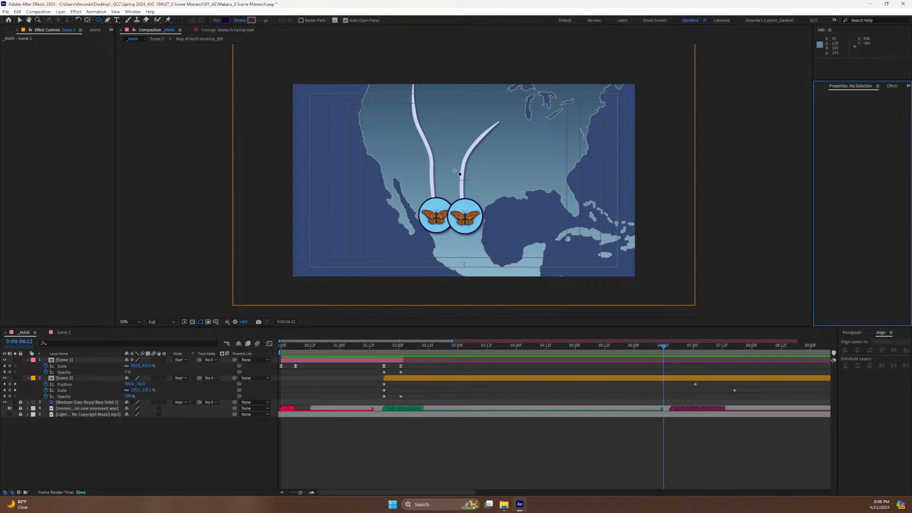
Draw a circle about 952 px in diameter over the map as a new shape layer, and select that layer.
drag(454, 170, 601, 316)
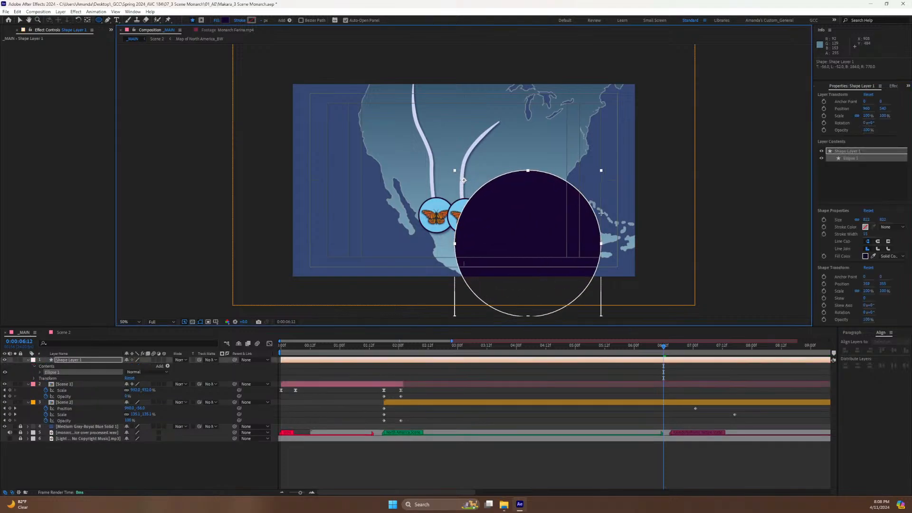
mouse_move(601, 212)
mouse_down()
mouse_move(608, 215)
mouse_move(529, 190)
mouse_move(541, 199)
mouse_move(515, 207)
mouse_move(528, 214)
mouse_up()
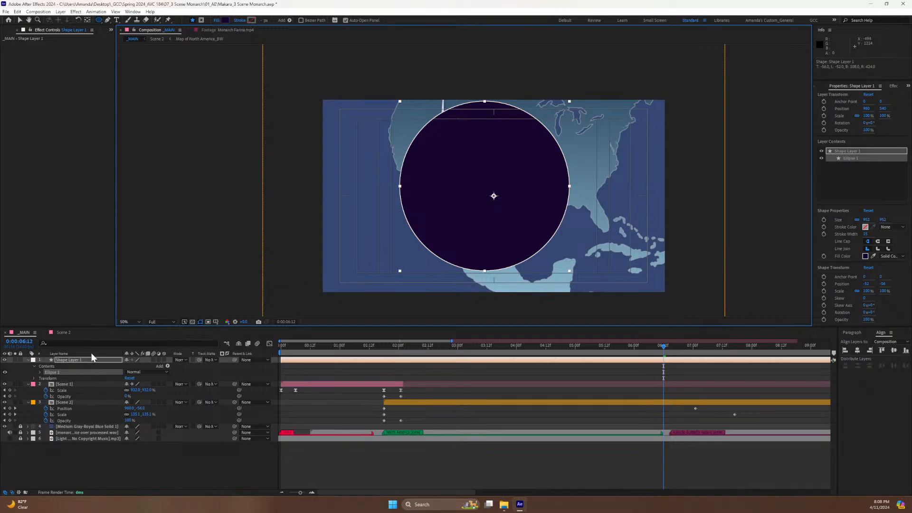
click(73, 359)
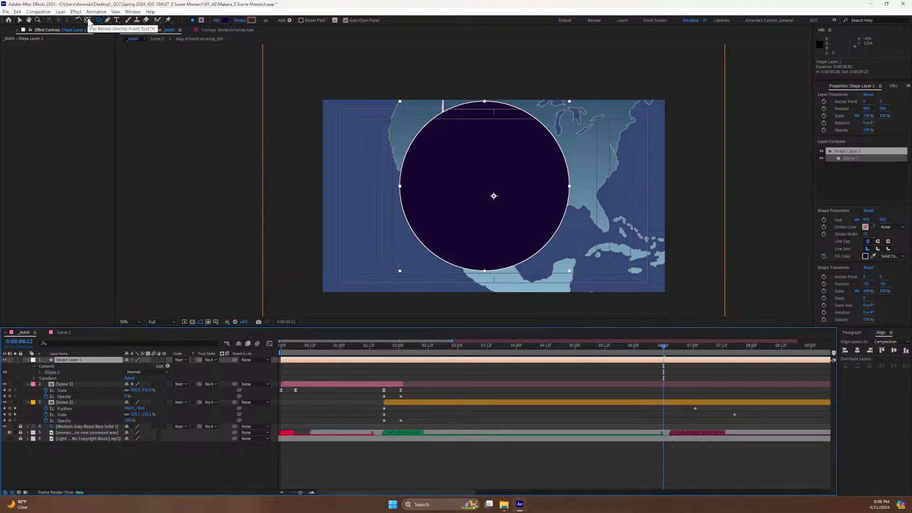
Center the shape layer's anchor point within the circle, and rename the layer MASK - Circle.
click(87, 20)
key(ctrl+alt+Home)
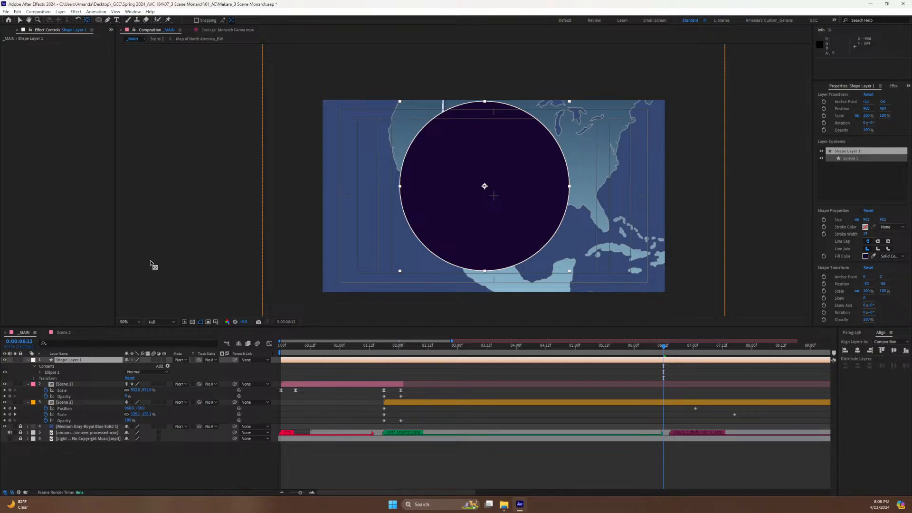
click(73, 360)
key(Return)
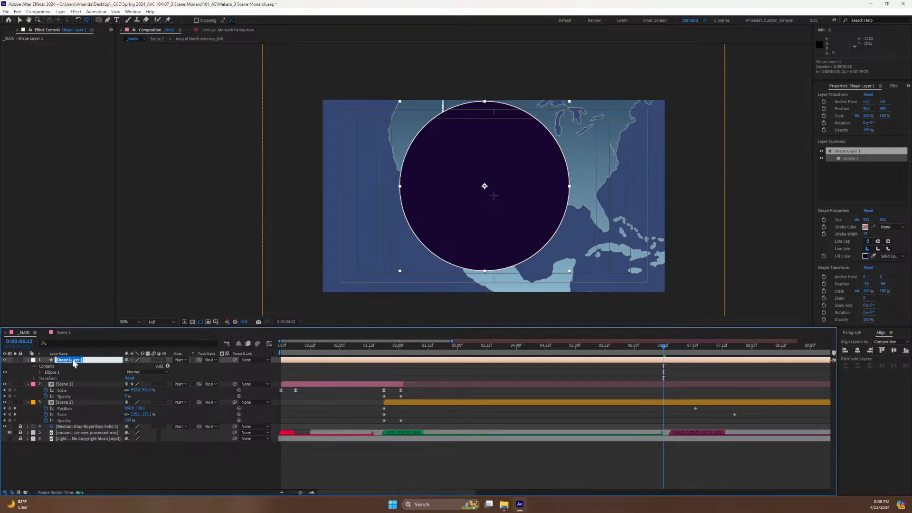
text(MASK -)
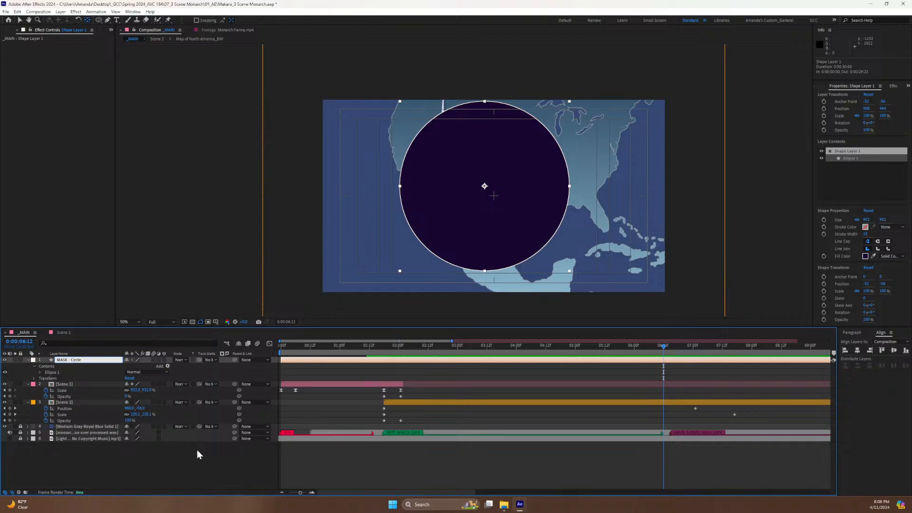
text( Circle v)
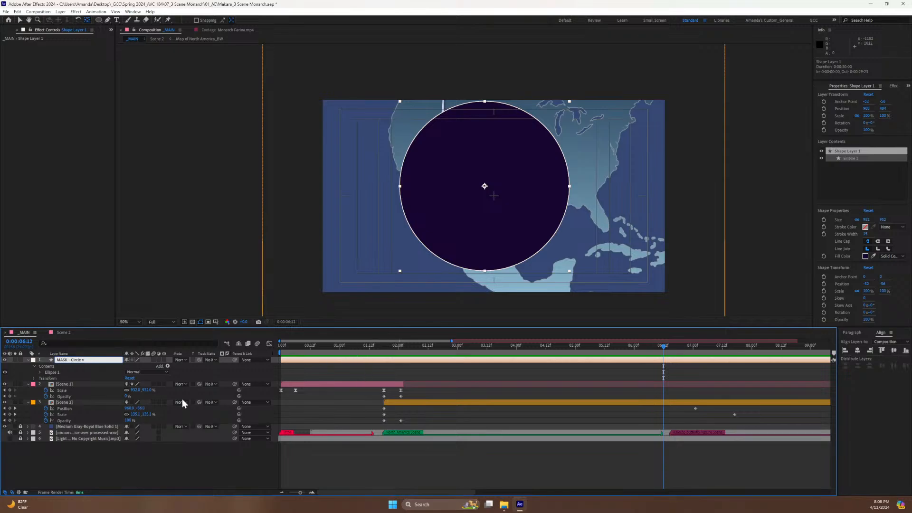
click(116, 482)
Align the MASK - Circle layer to the horizontal and vertical center of the composition.
click(93, 361)
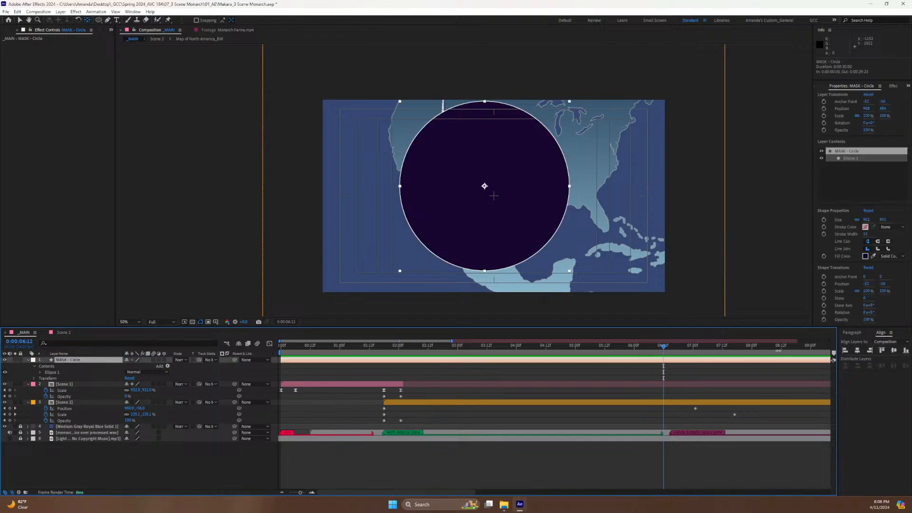
click(858, 351)
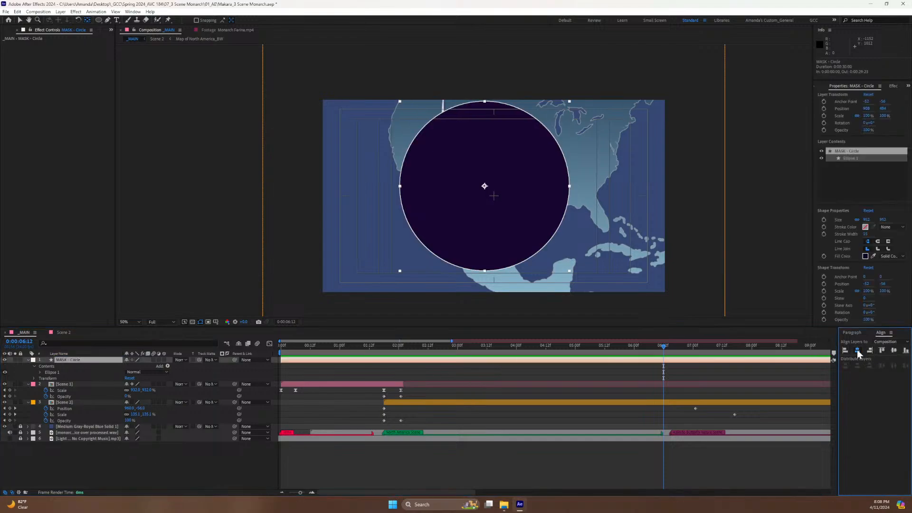
click(894, 350)
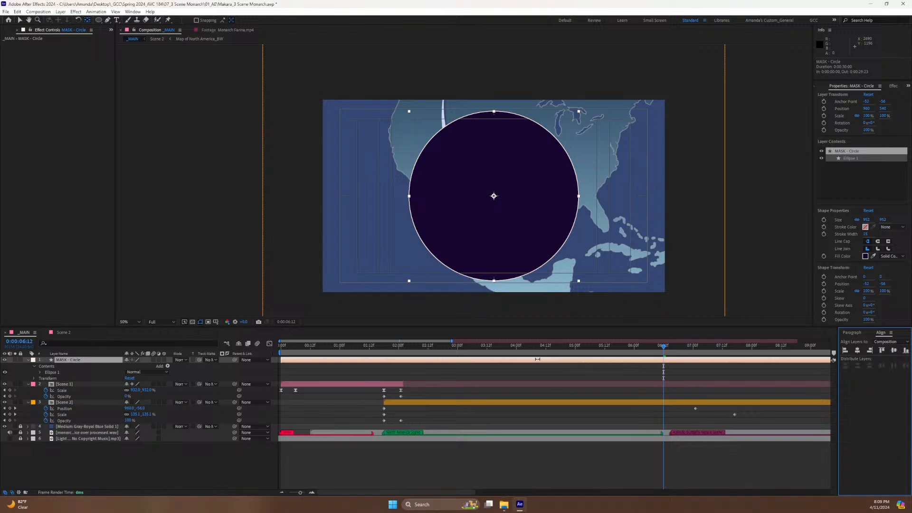
Shift the MASK - Circle layer in time so that it starts at 6:09, checking the timing with playback.
key(v)
drag(355, 359, 734, 363)
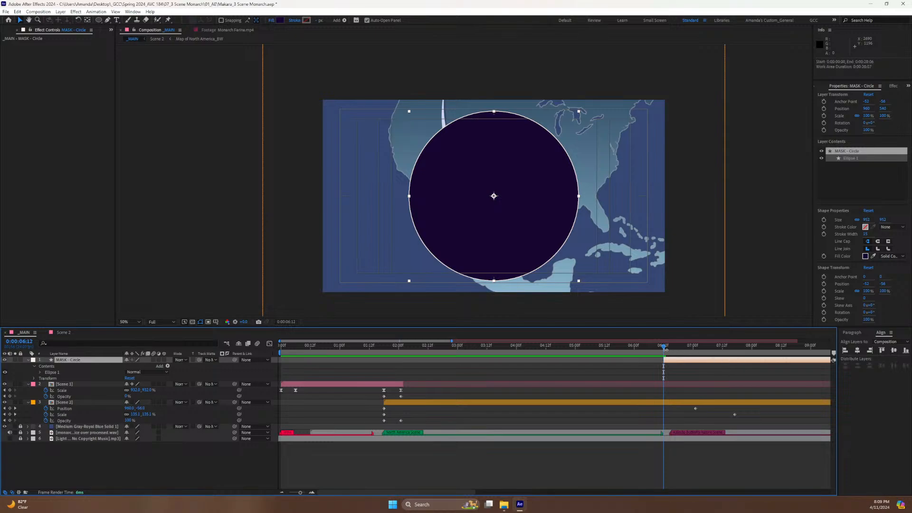
mouse_move(667, 343)
mouse_down()
mouse_move(739, 344)
mouse_move(615, 347)
mouse_move(664, 349)
mouse_move(652, 349)
mouse_move(663, 361)
mouse_up()
key(space)
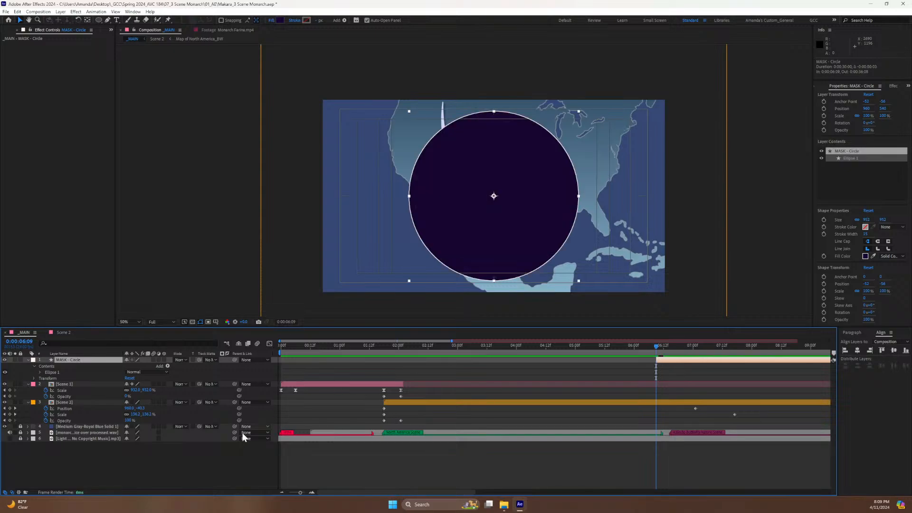
Keyframe MASK - Circle's Scale from 0% at 6:09 to 100% at 6:22, move Scene 2's ending Position keyframe to 7:05, and preview.
key(s)
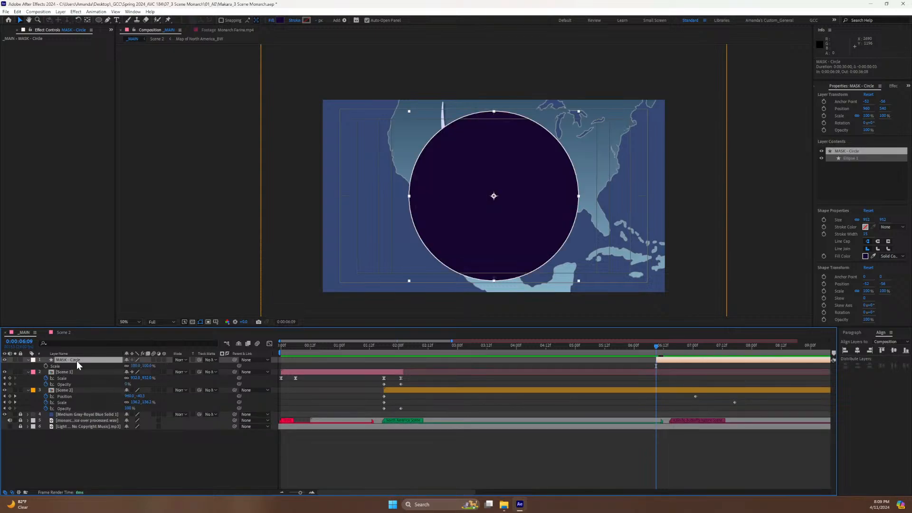
click(47, 366)
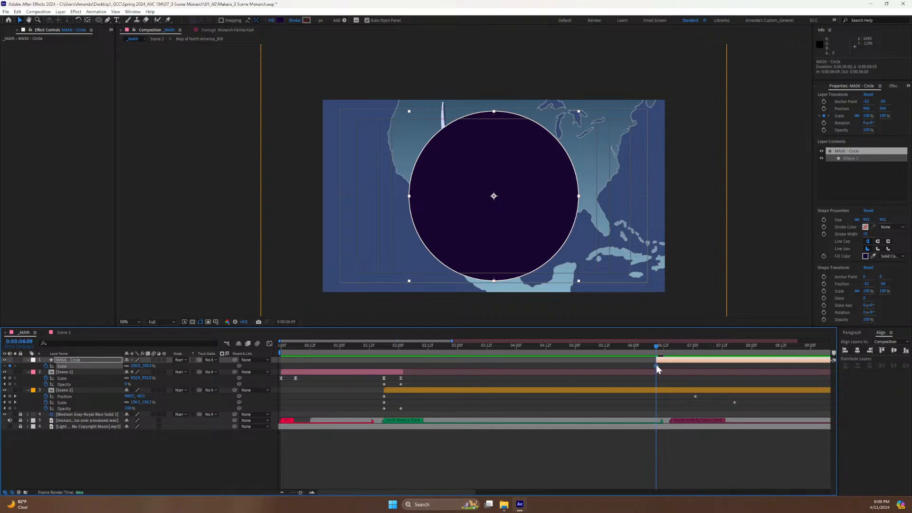
drag(657, 365, 706, 398)
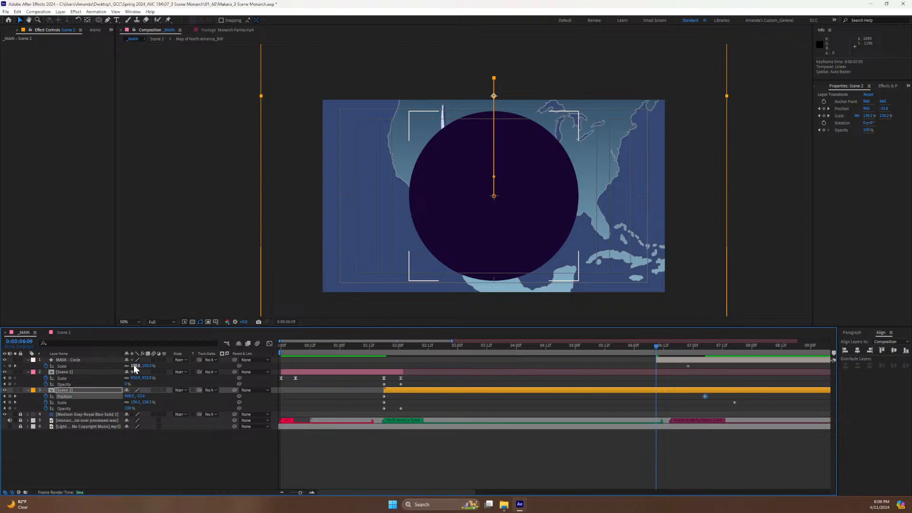
click(134, 366)
text(0)
key(Return)
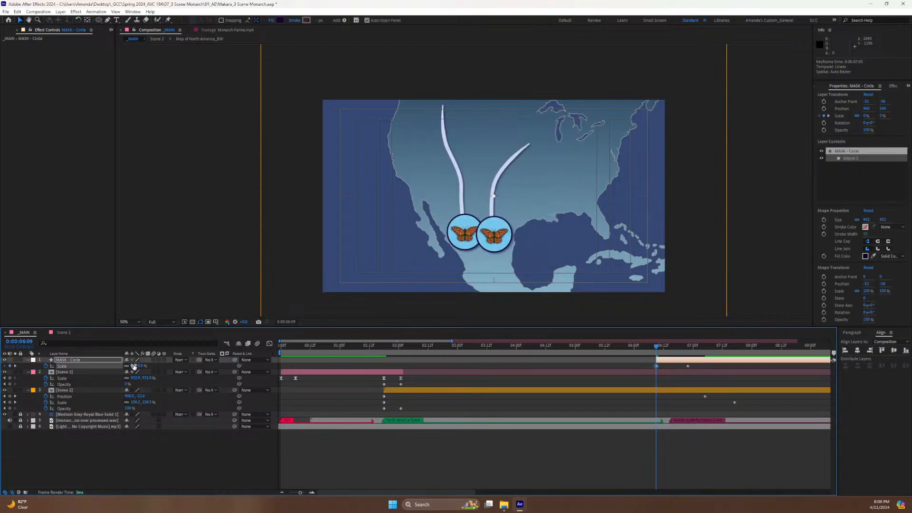
key(space)
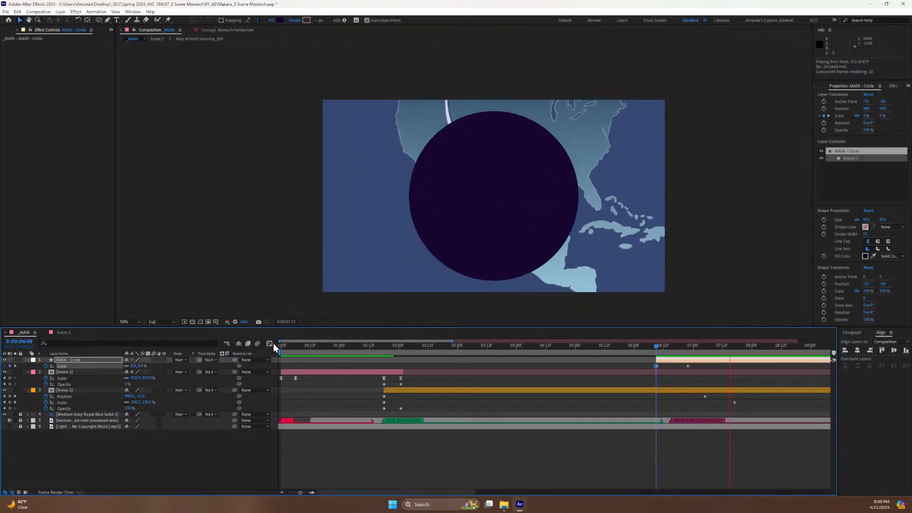
key(space)
Set MASK - Circle's Scale keyframe at 6:22 to 333% so the circle fills the frame, and preview from 6:09.
click(689, 349)
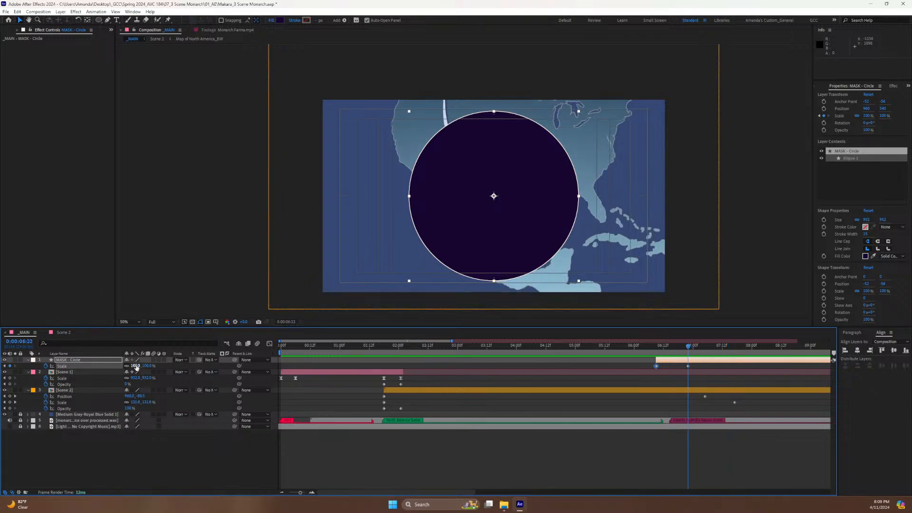
drag(135, 366, 211, 362)
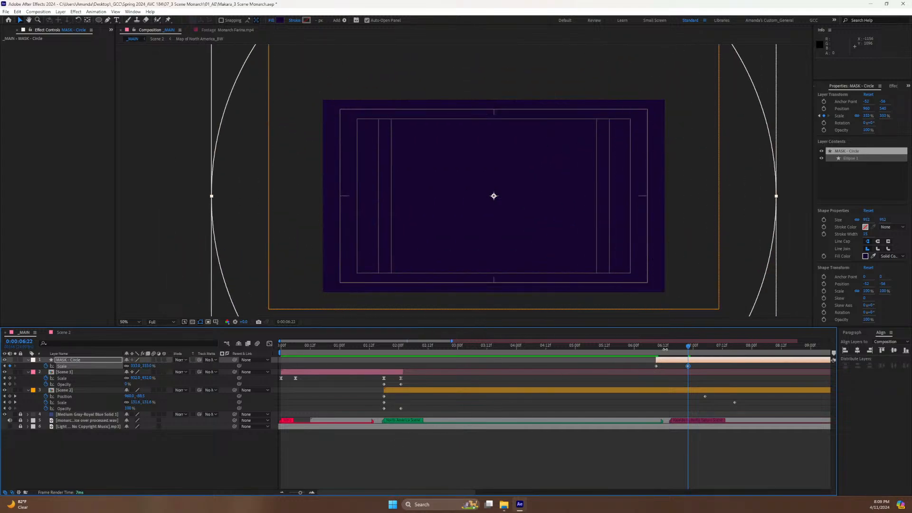
drag(665, 349, 656, 349)
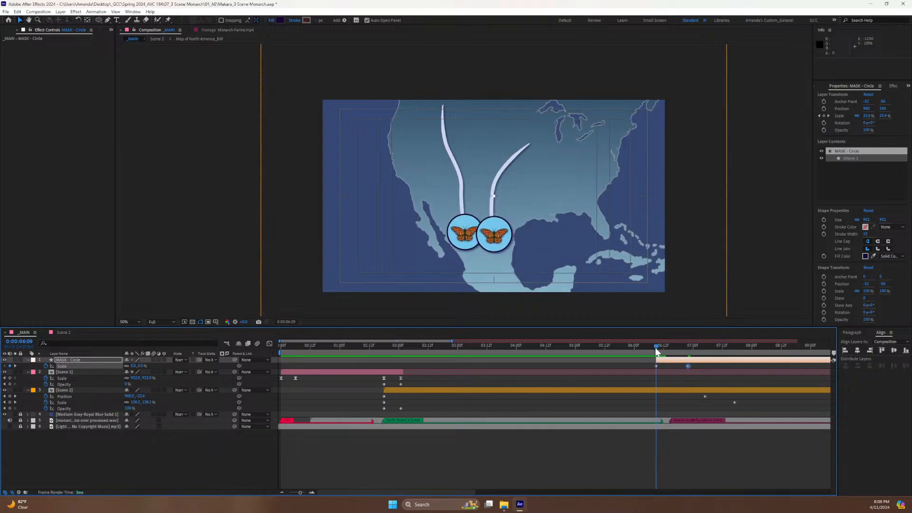
key(space)
key(space)
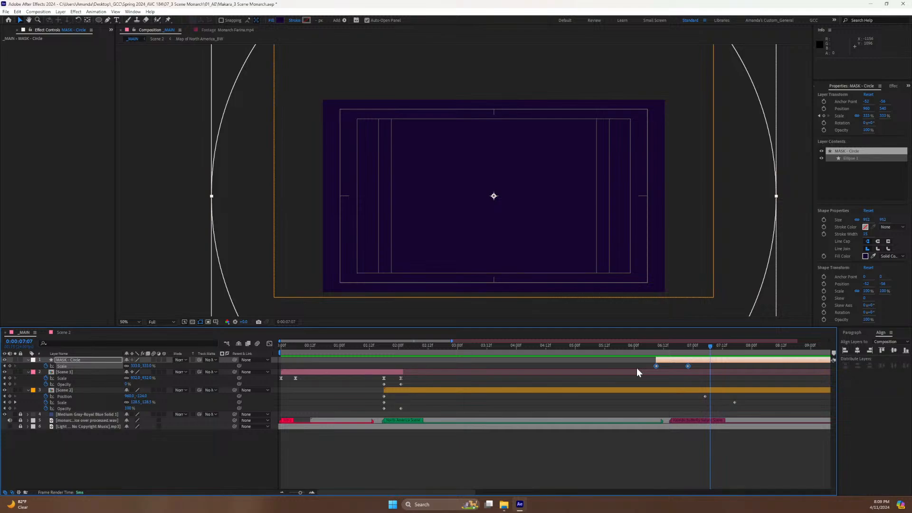
Apply Easy Ease to both circle Scale keyframes, lengthen their easing handles in the value graph, and preview from 6:00.
key(F9)
click(268, 343)
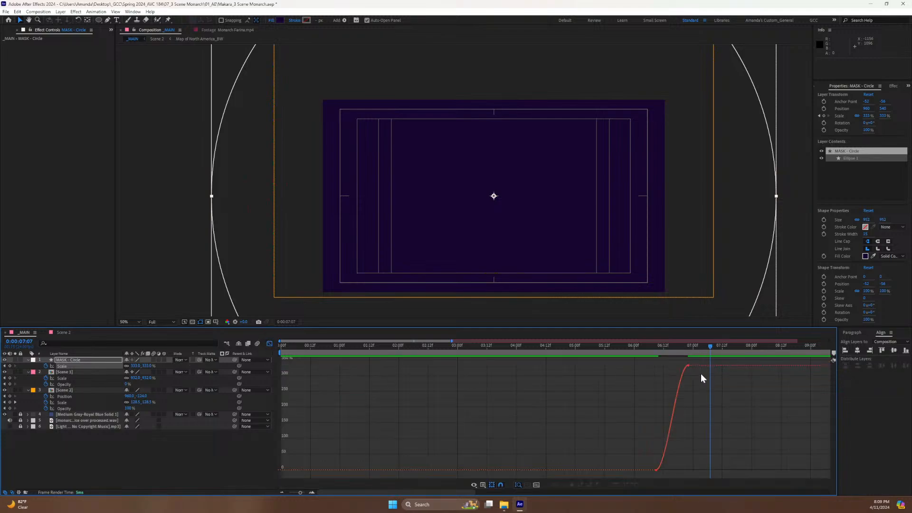
drag(700, 374, 675, 358)
drag(696, 401, 469, 368)
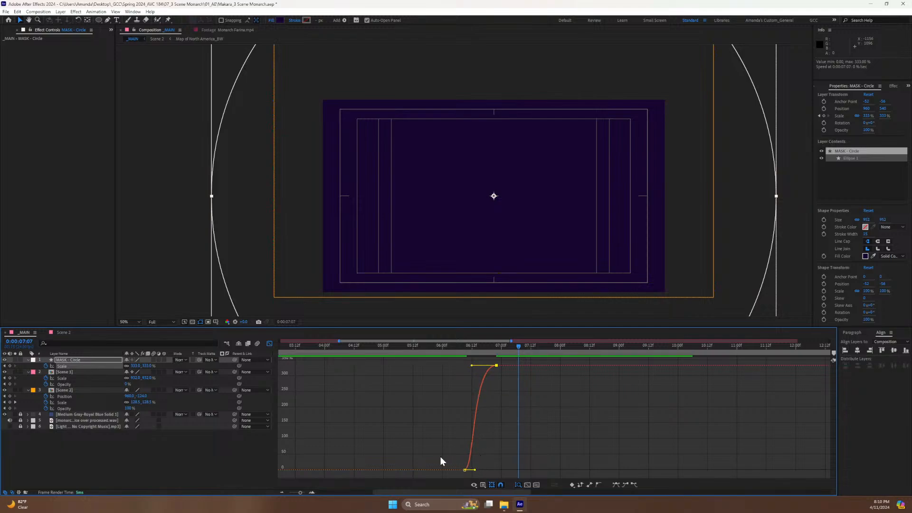
drag(442, 456, 486, 468)
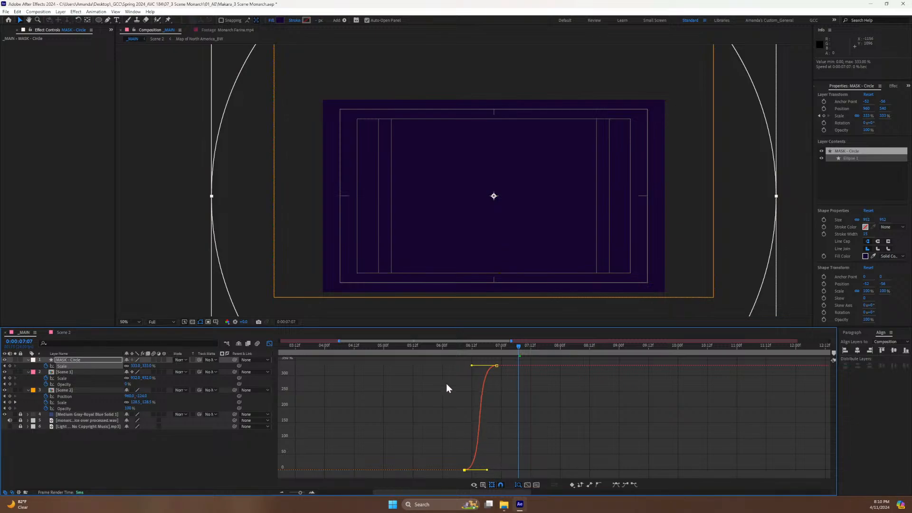
click(443, 346)
key(space)
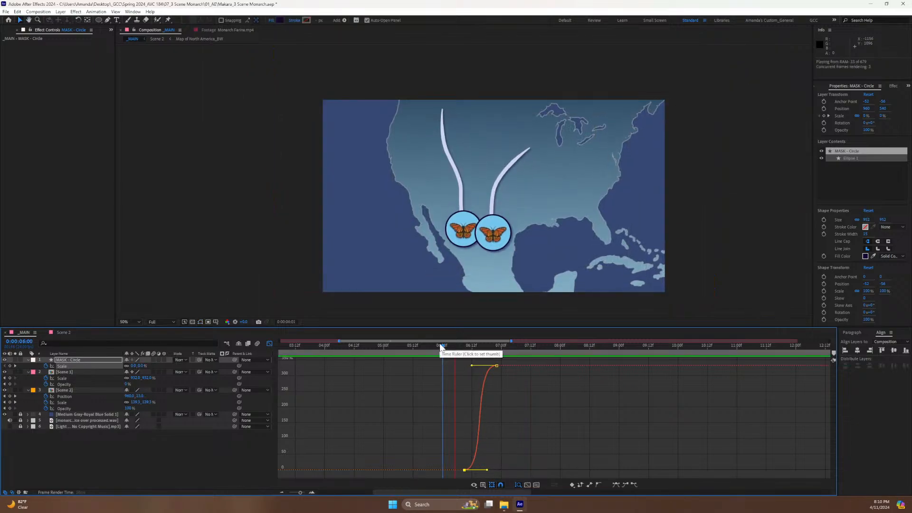
key(space)
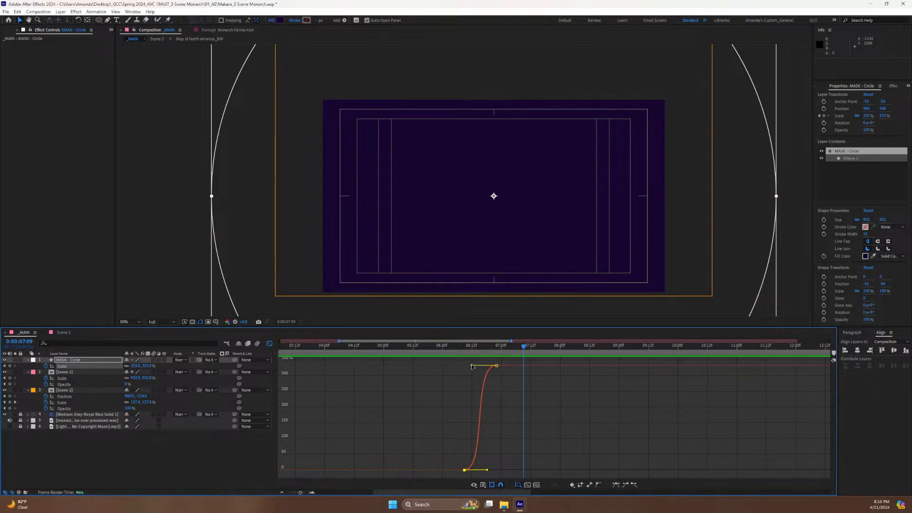
Steepen the curve into the ending Scale keyframe so the circle accelerates, preview from 6:04, and close the Graph Editor.
drag(472, 366, 500, 389)
click(478, 345)
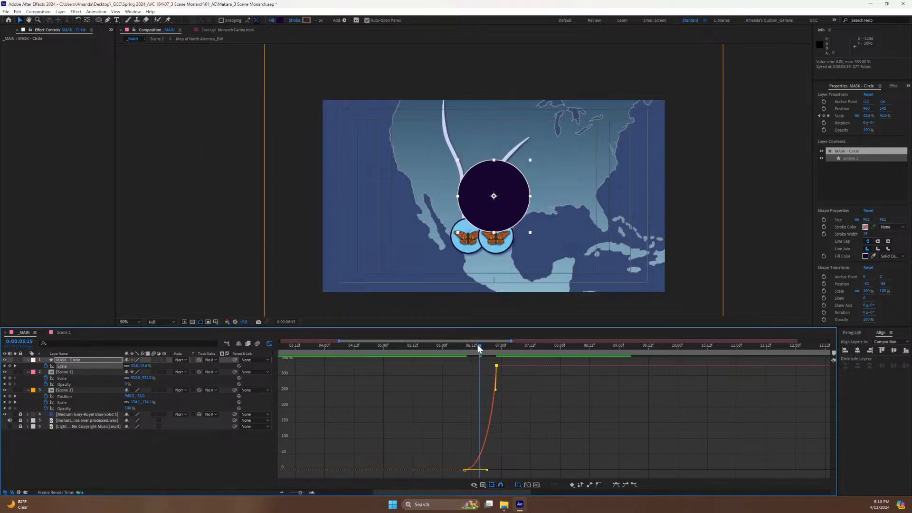
drag(478, 346, 450, 350)
key(space)
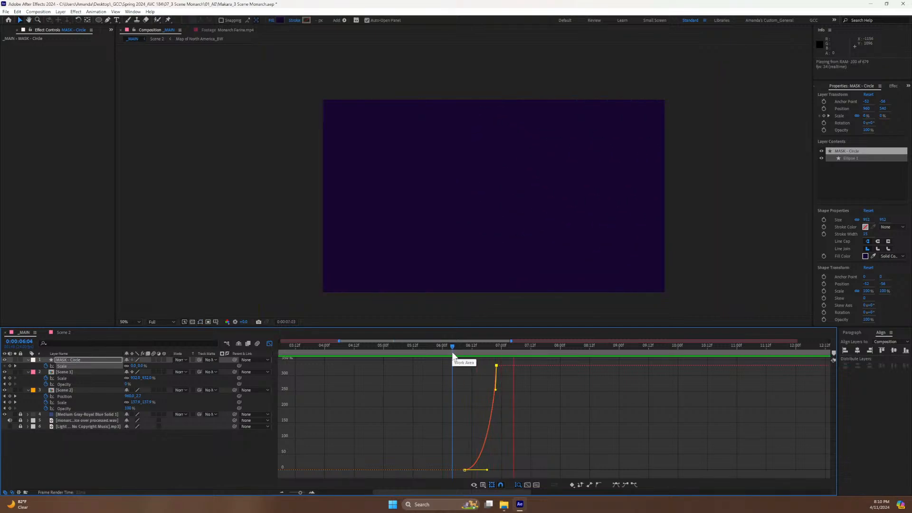
key(space)
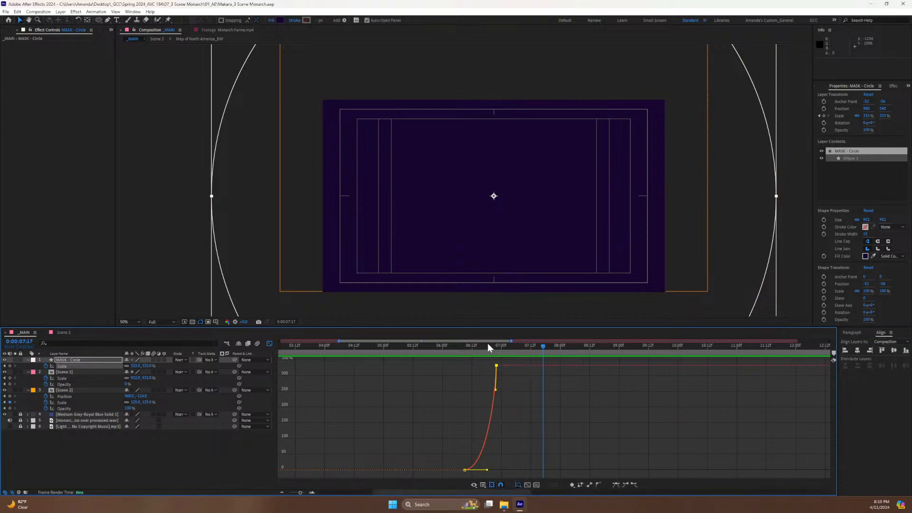
click(269, 343)
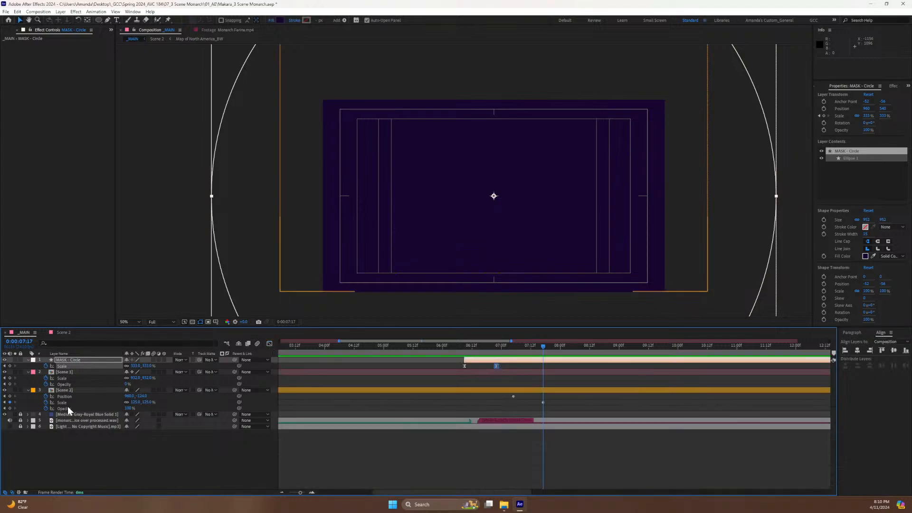
Collapse the Scene 1 and Scene 2 layers, and add the Scene 3 composition to the timeline directly below MASK - Circle.
click(28, 372)
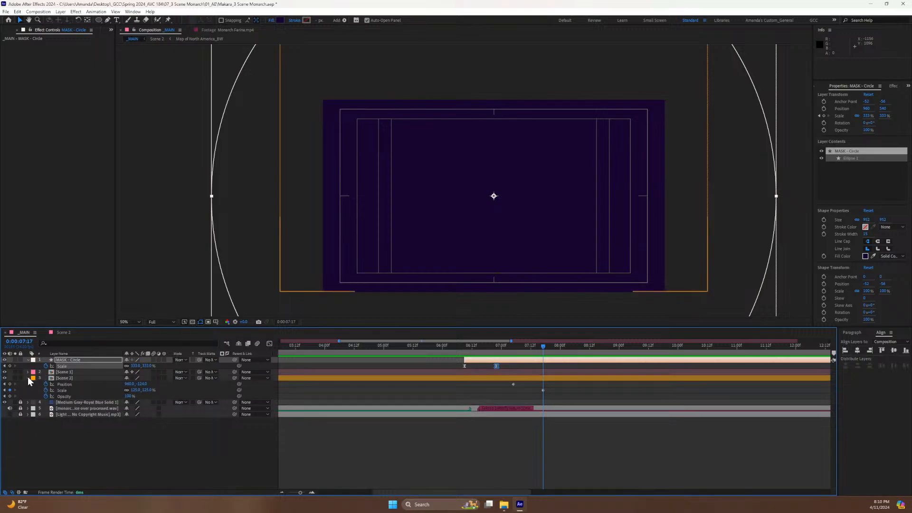
click(28, 378)
click(69, 431)
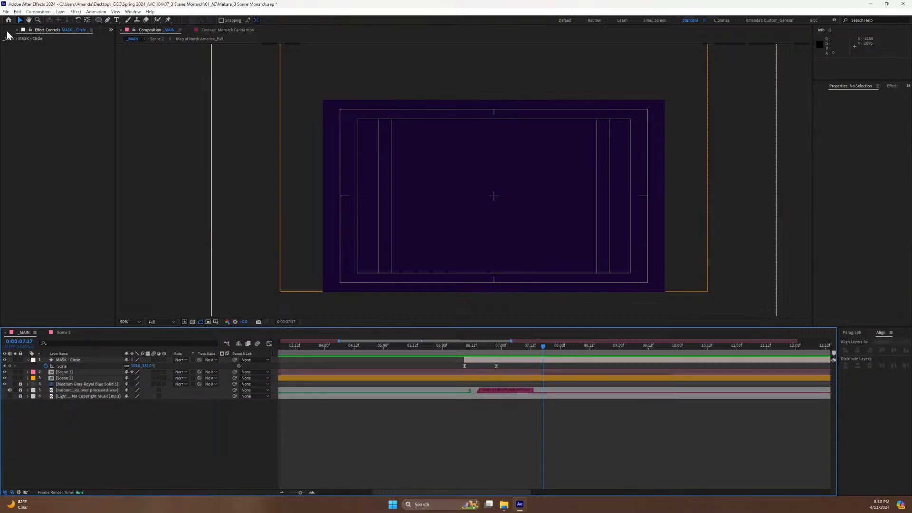
click(8, 32)
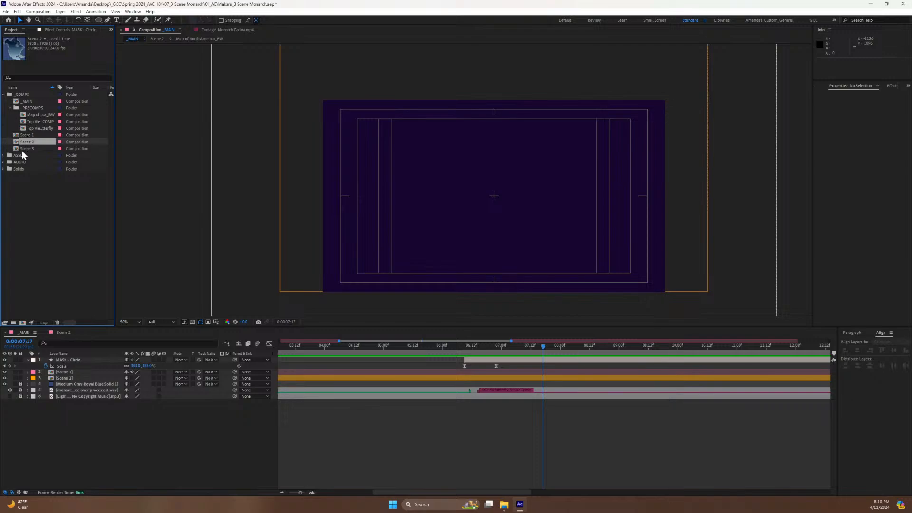
drag(22, 149, 54, 374)
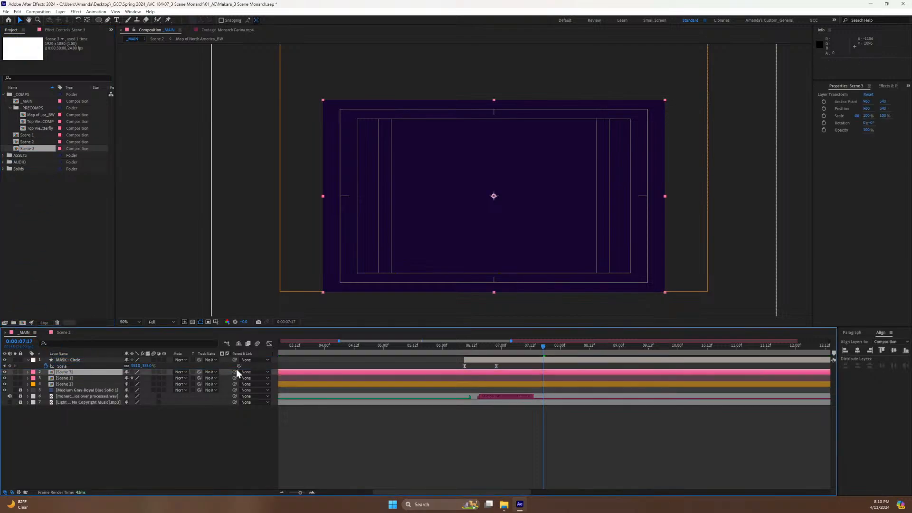
Set the Scene 3 layer's label color to Green and shift the layer in time so that it starts at 6:09.
click(32, 372)
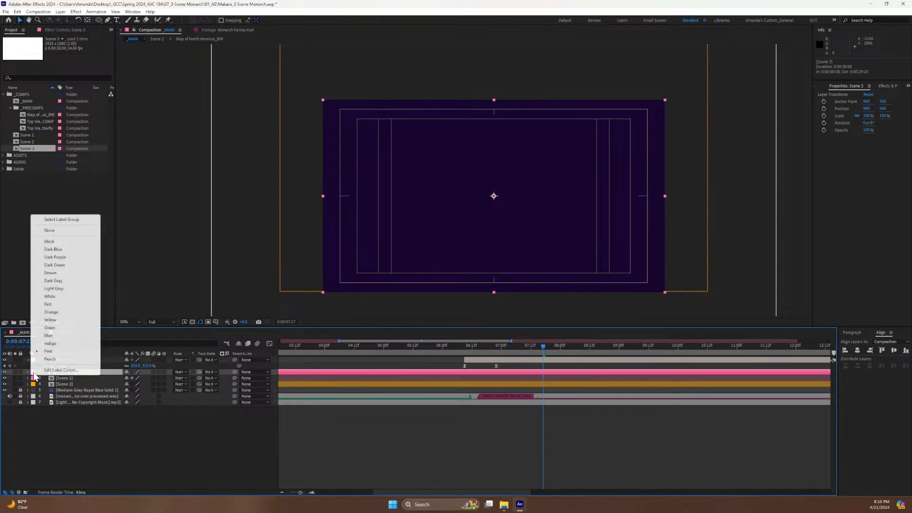
click(50, 328)
drag(369, 372, 581, 373)
drag(362, 372, 529, 376)
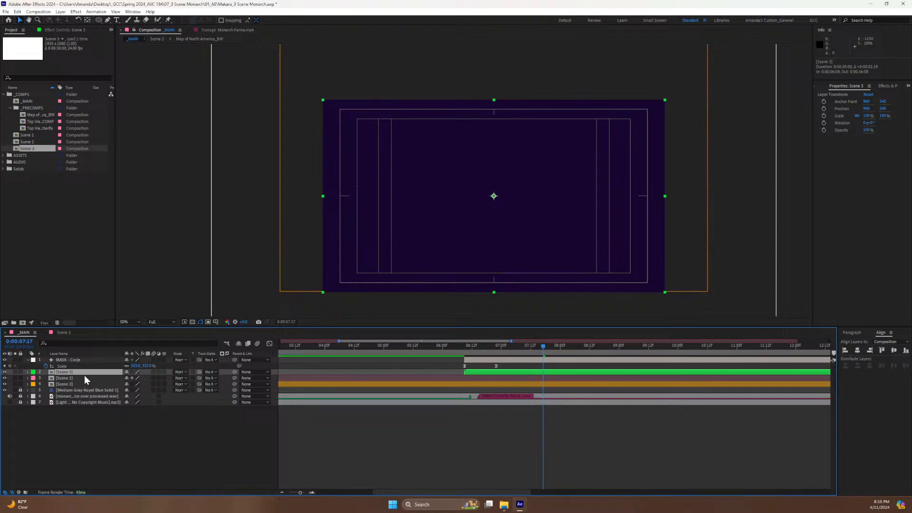
Open the track matte choices for the Scene 3 layer.
click(209, 375)
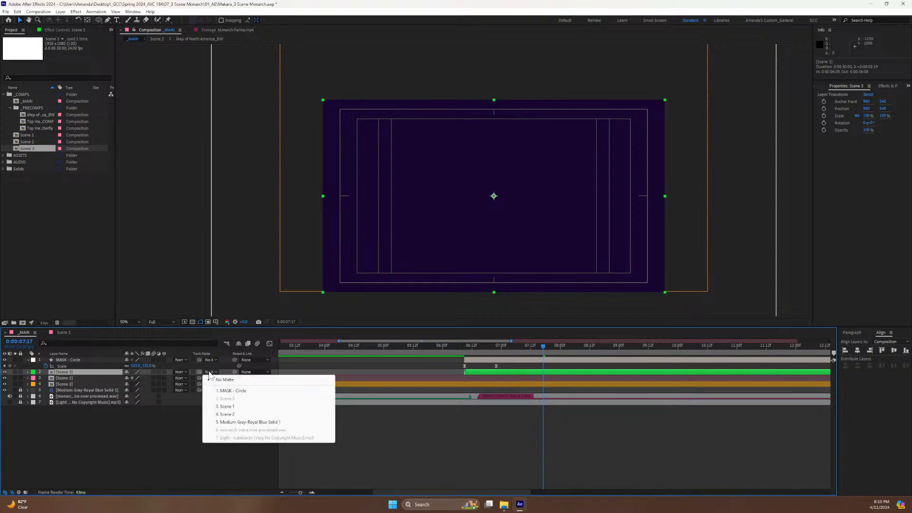
Use MASK - Circle as the track matte for the Scene 3 layer and trim the end of the Scene 2 layer to 0:00:06:22.
click(228, 391)
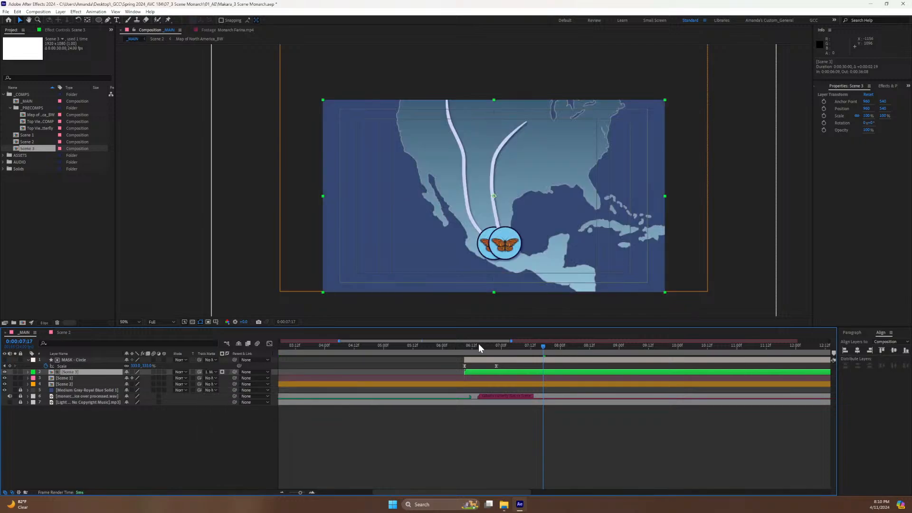
drag(478, 343, 496, 347)
click(515, 385)
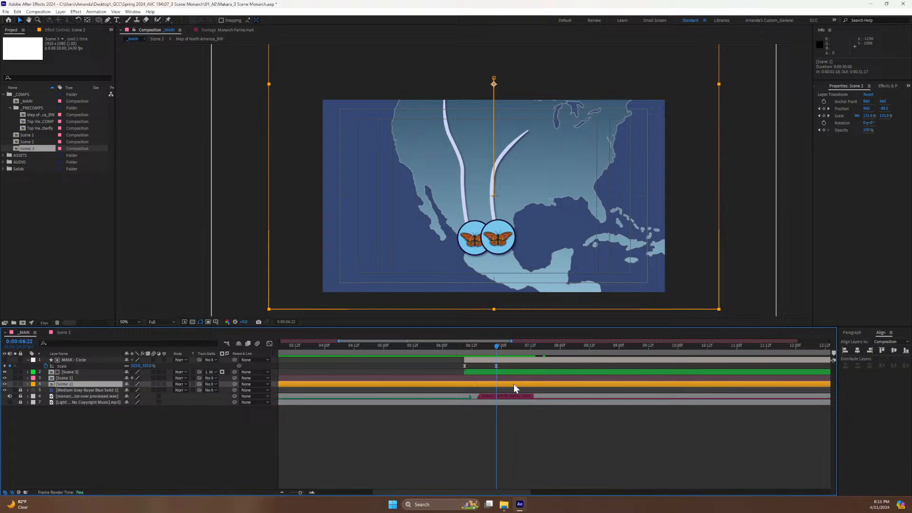
key(alt+bracketright)
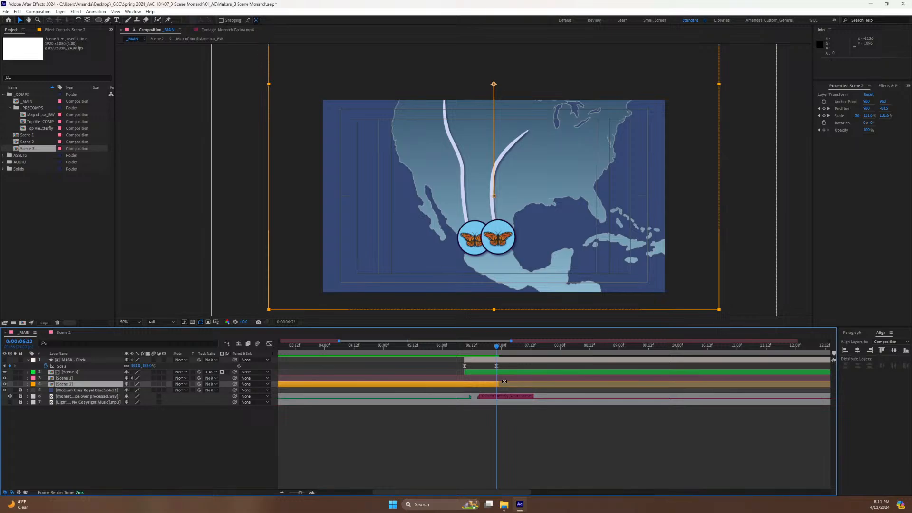
Open the Scene 3 composition and add the existing light blue Medium Royal Blue solid as its background layer.
double_click(477, 371)
drag(290, 346, 246, 347)
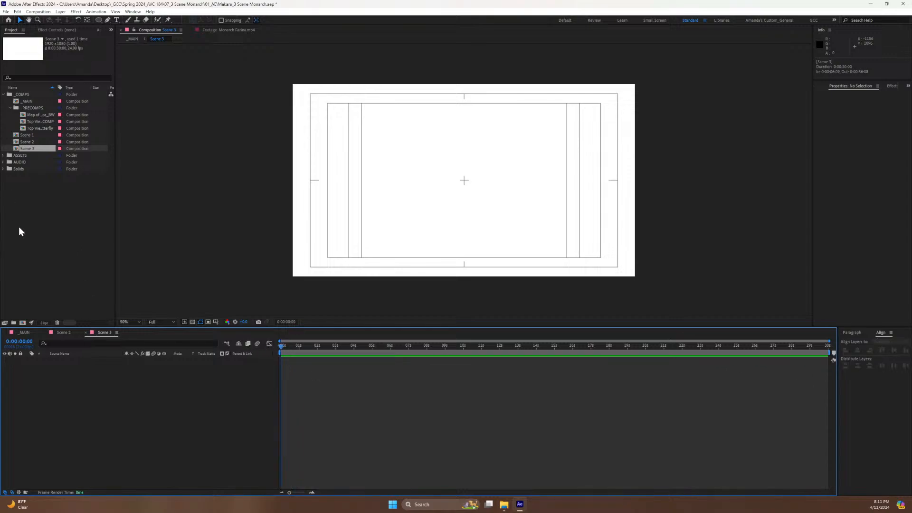
click(3, 169)
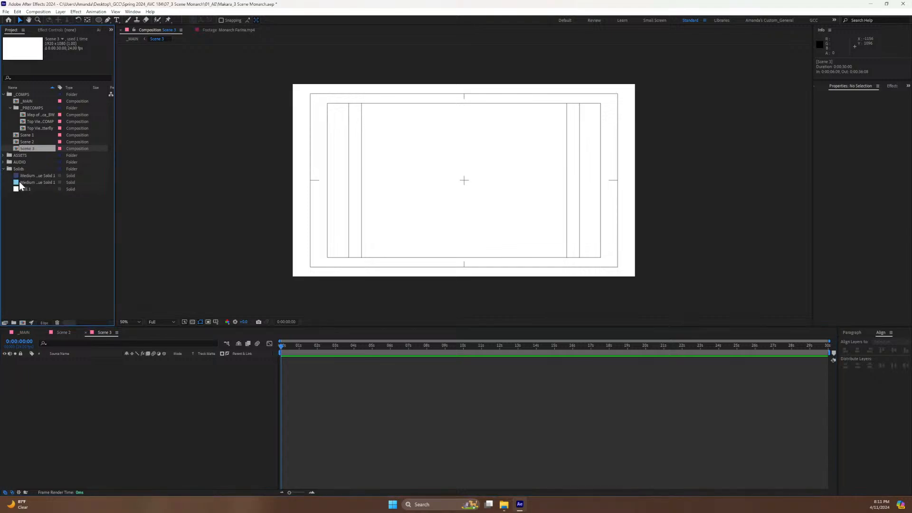
drag(20, 182, 26, 406)
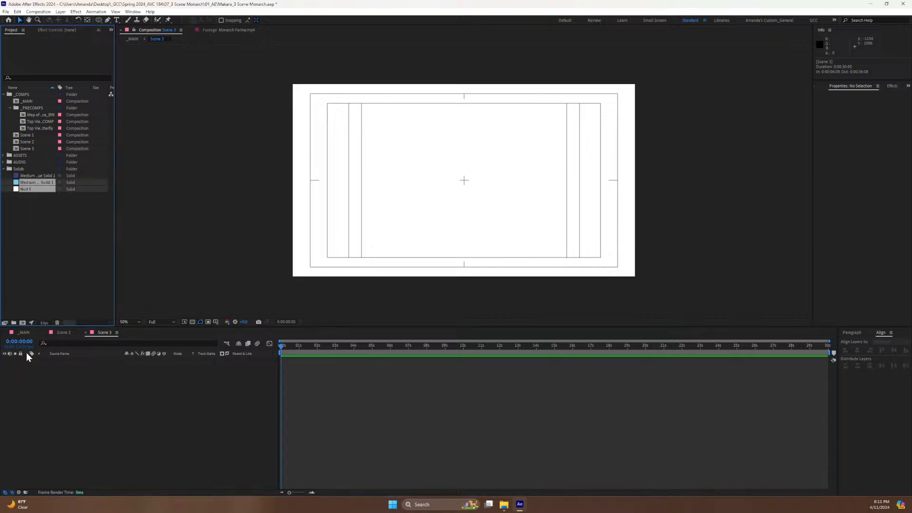
click(26, 258)
drag(27, 182, 79, 410)
Review the mountain landscape in the Monarch reference footage around 0:00:07:07, and return to the Scene 3 composition.
click(222, 30)
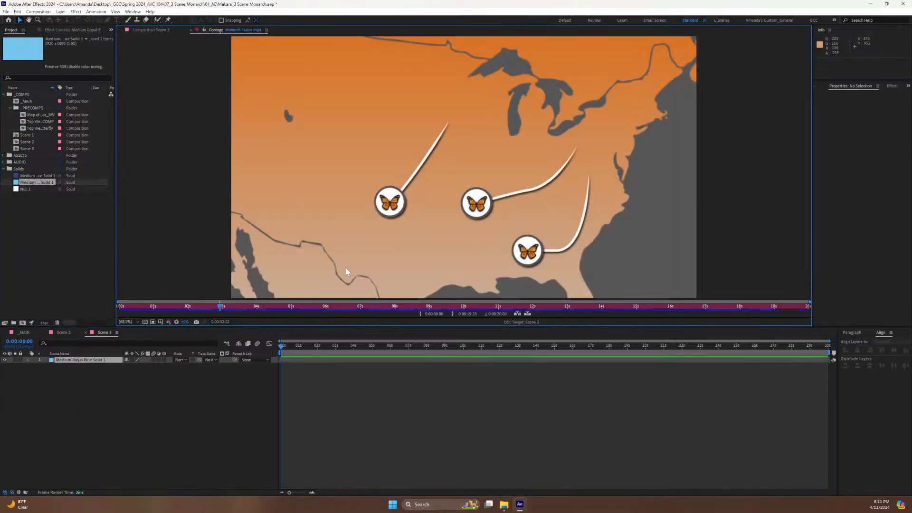
drag(415, 305, 371, 310)
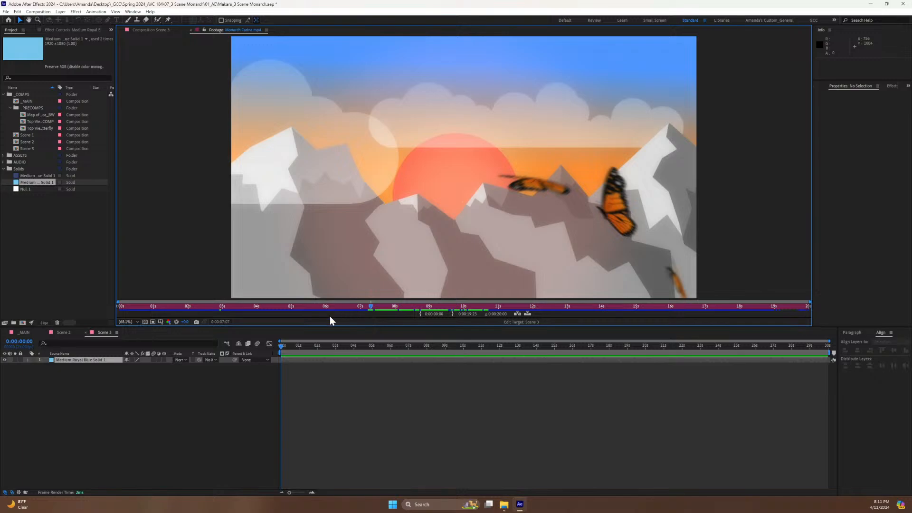
click(104, 391)
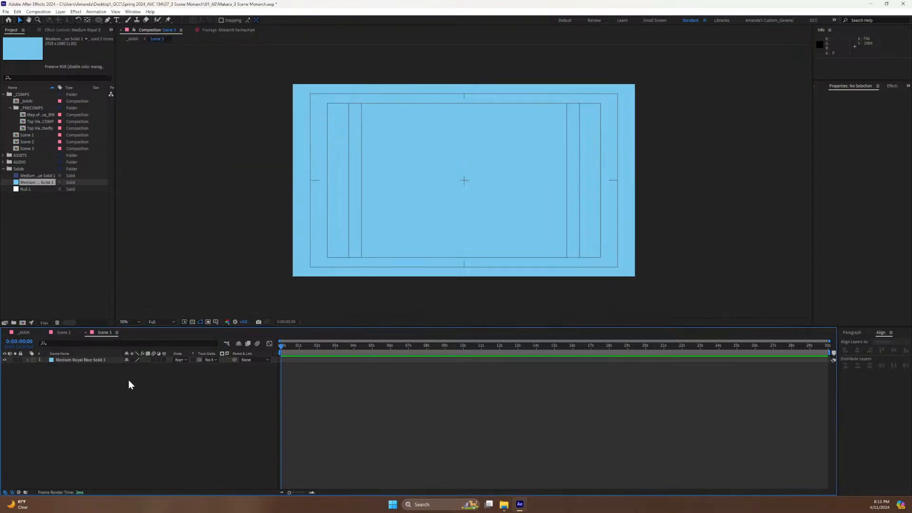
Choose the Pen tool and set the shape fill color to medium gray 8C9091.
click(108, 19)
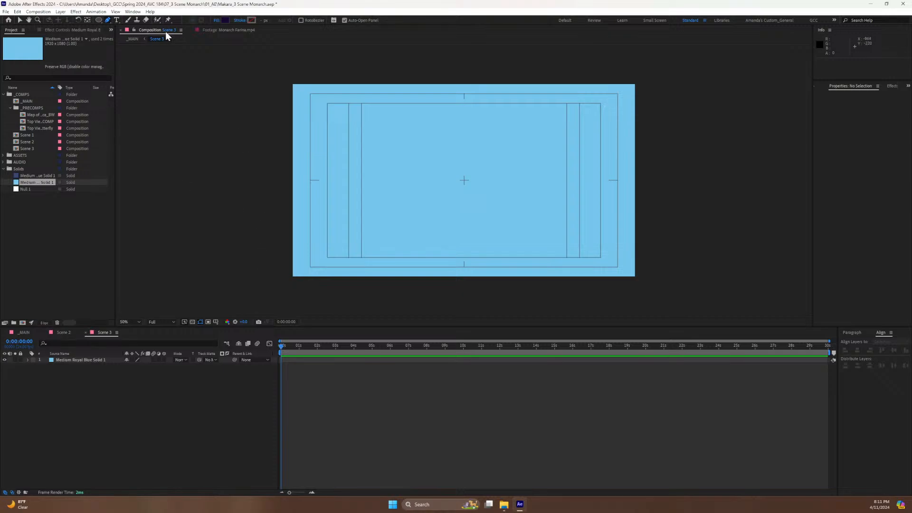
click(225, 21)
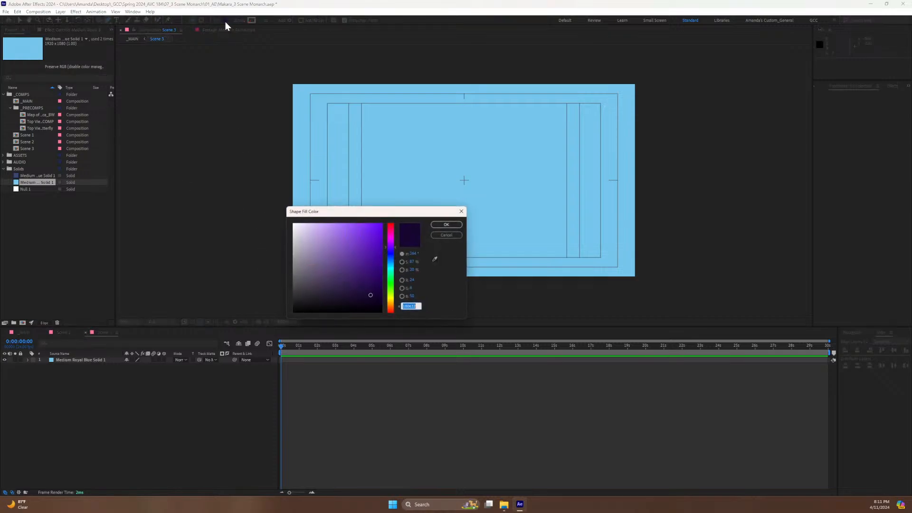
click(391, 266)
mouse_move(319, 255)
mouse_down()
mouse_move(301, 241)
mouse_move(306, 253)
mouse_move(296, 261)
mouse_up()
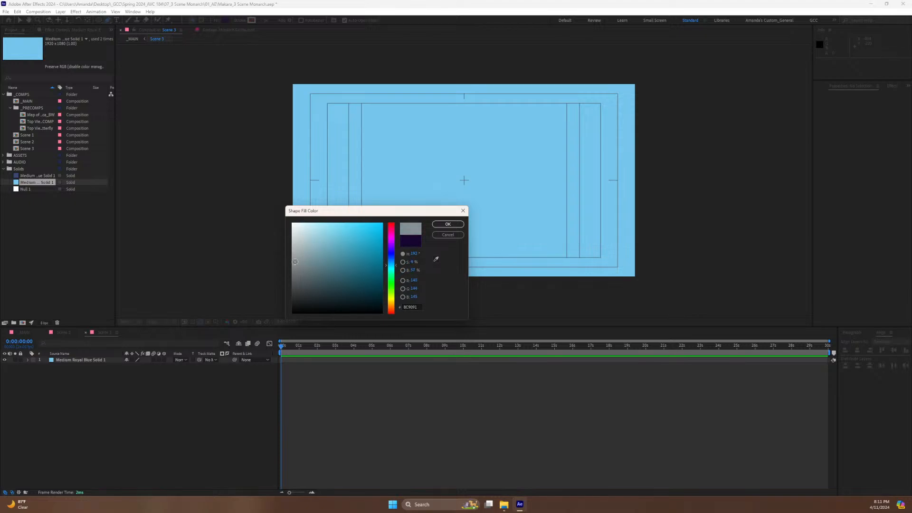
click(447, 225)
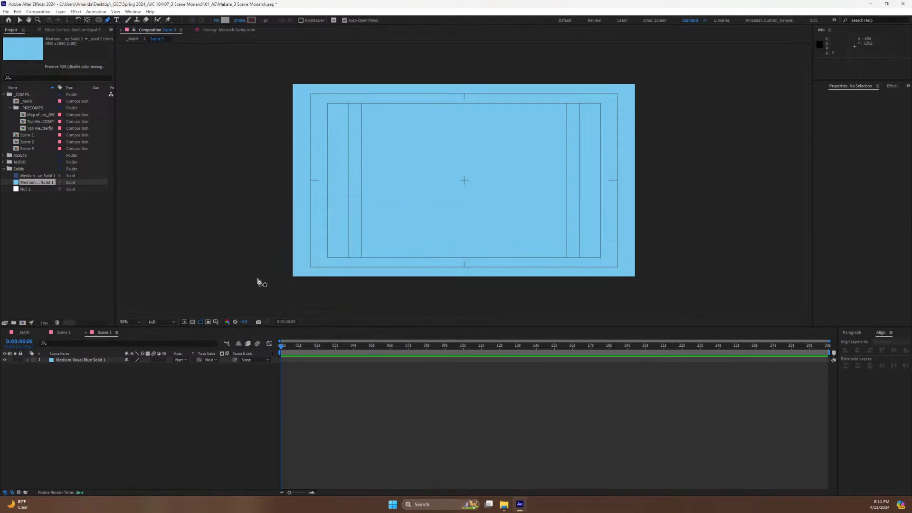
Draw a closed two-peaked gray mountain covering the left half of the frame and extending past its lower edge, and deselect it.
click(274, 208)
click(338, 134)
click(374, 162)
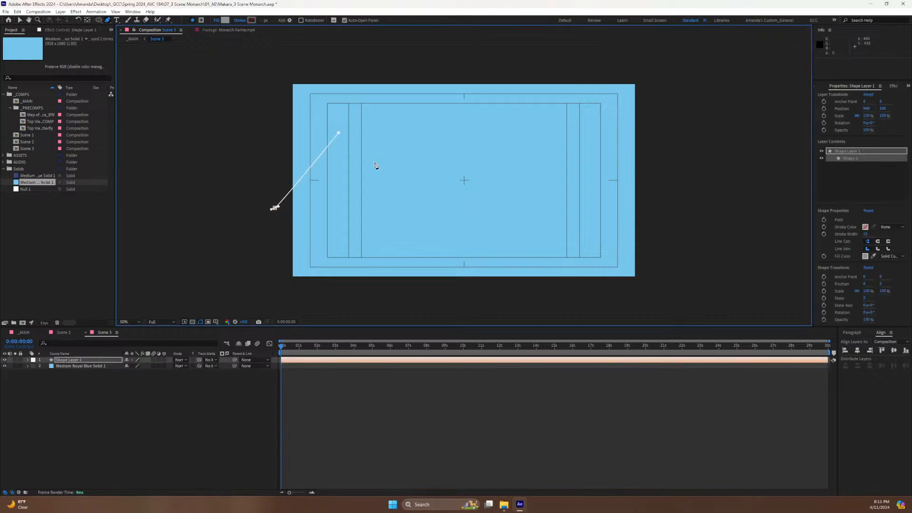
click(401, 134)
click(446, 199)
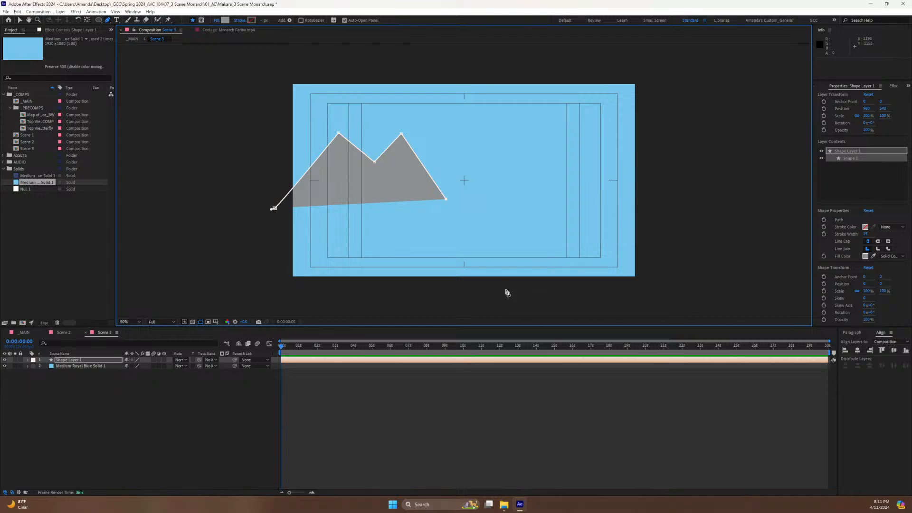
click(506, 289)
click(266, 296)
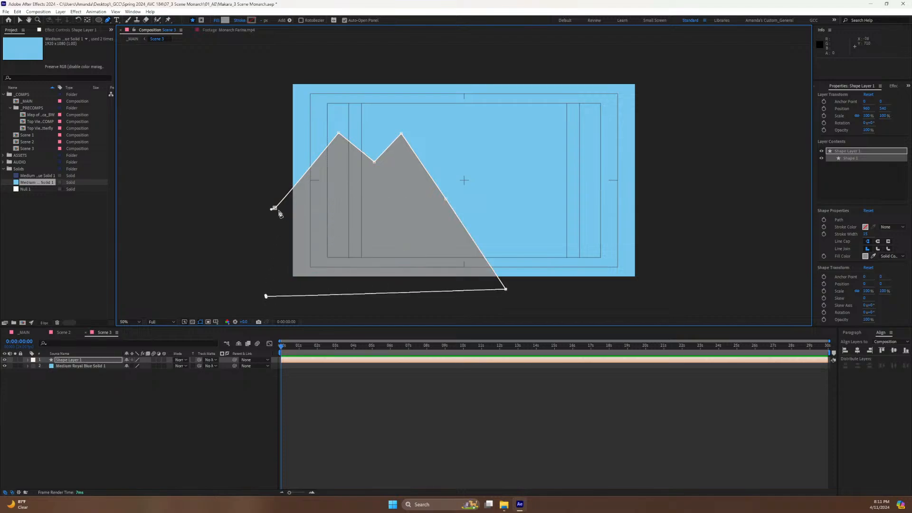
click(279, 212)
click(69, 357)
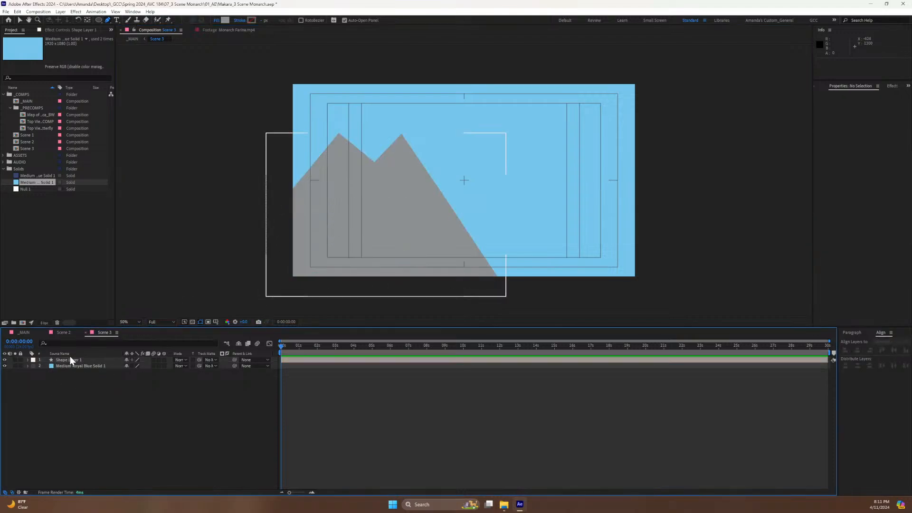
click(68, 359)
click(84, 432)
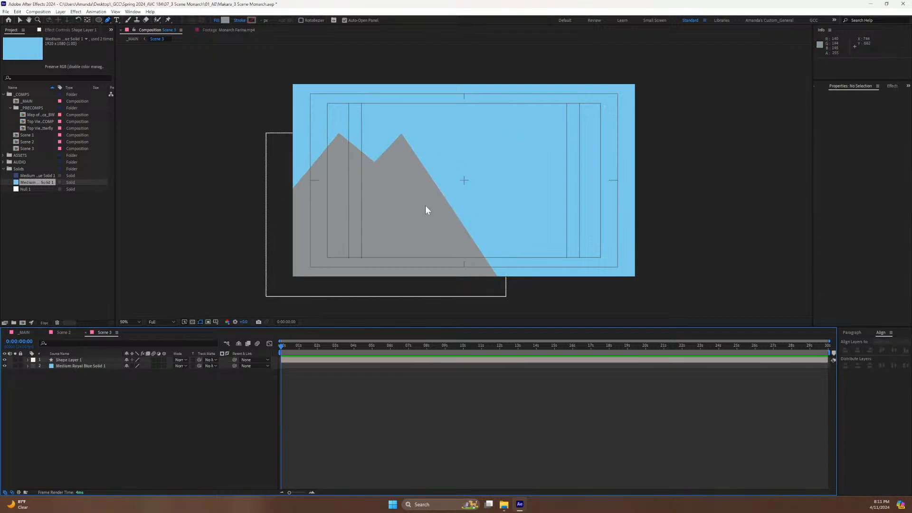
Draw a second two-peaked mountain on a new shape layer, overlapping the first and extending past the frame's right and lower edges.
click(364, 289)
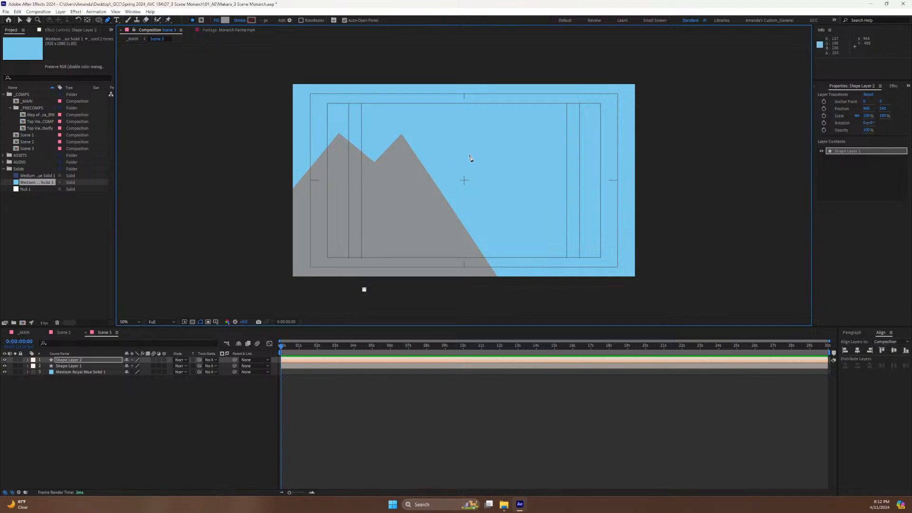
click(497, 176)
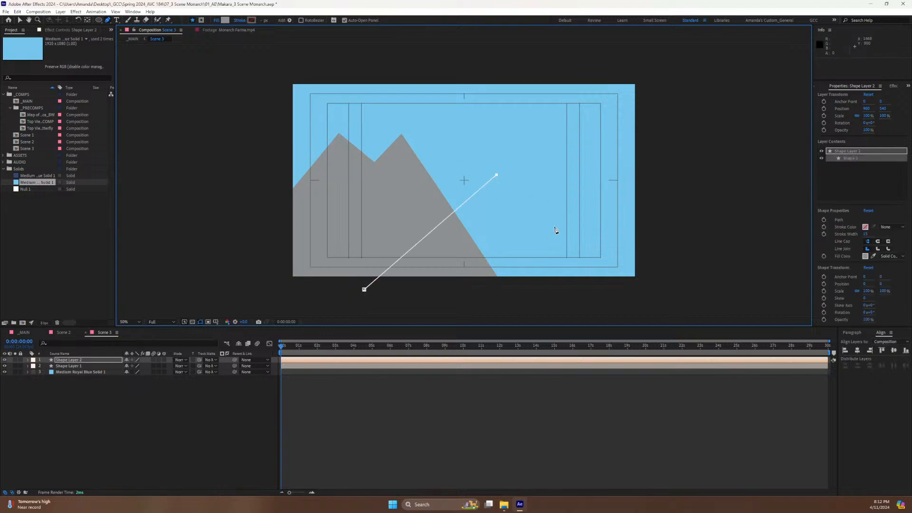
click(530, 219)
click(616, 134)
click(675, 203)
click(697, 281)
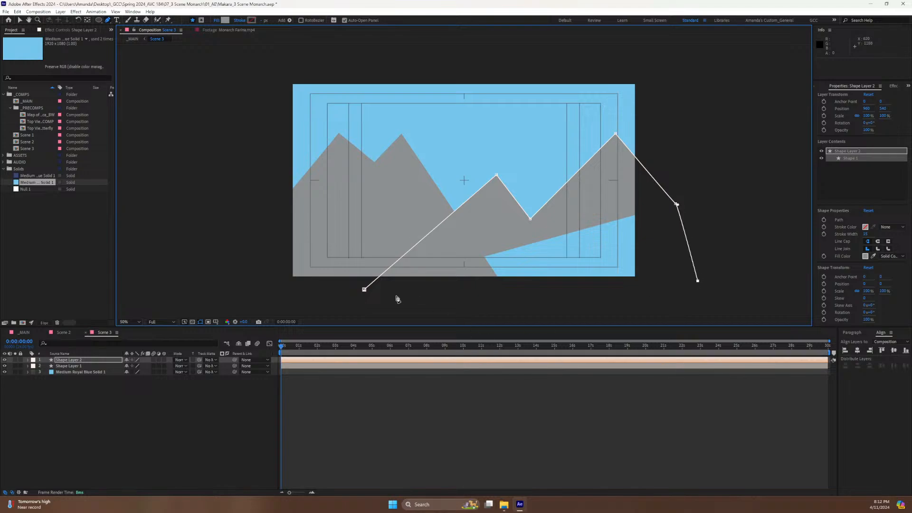
click(364, 290)
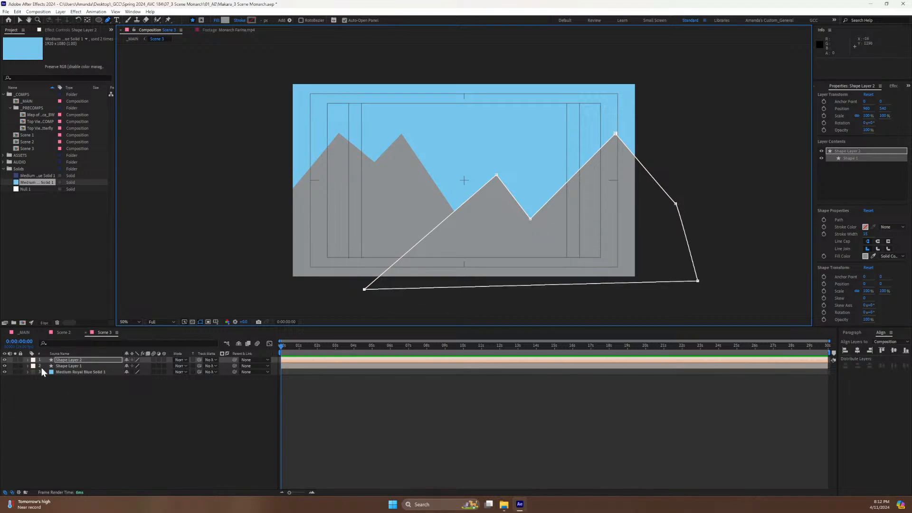
Set the fill color of the second mountain on Shape Layer 2 to darker gray 6E7273.
click(71, 362)
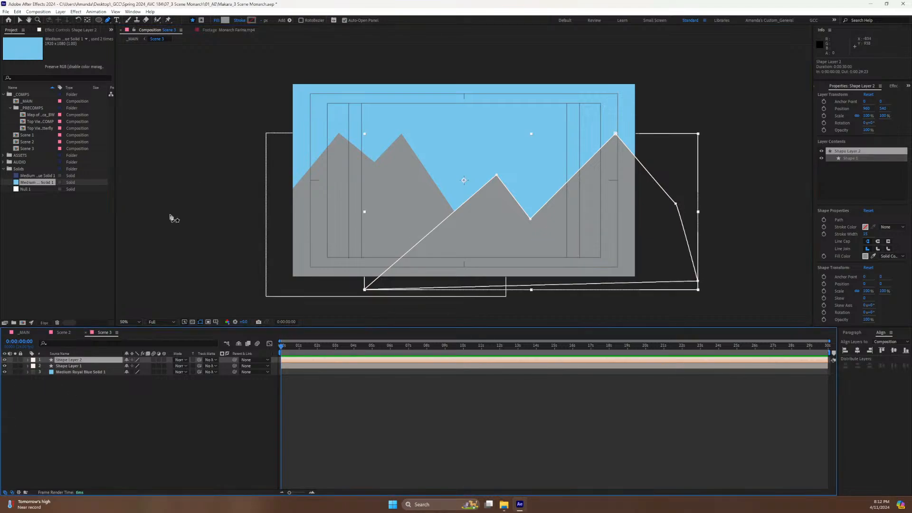
click(225, 20)
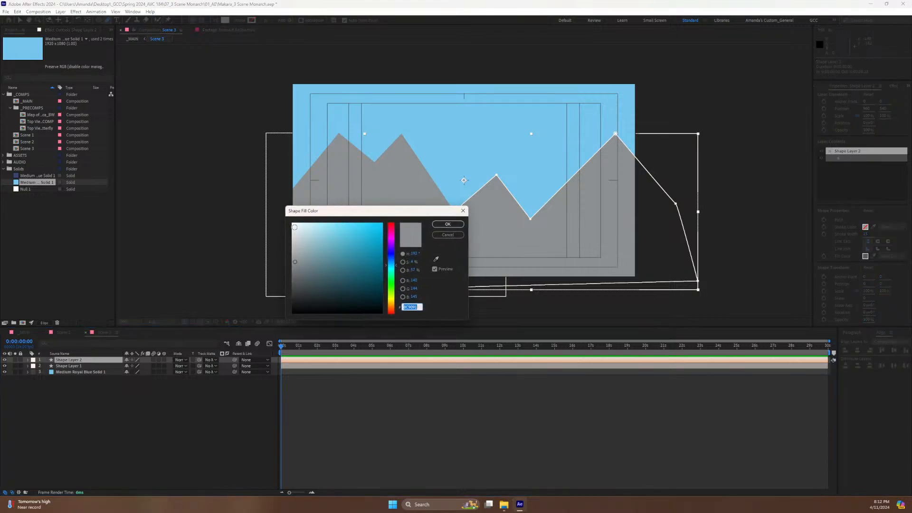
click(296, 271)
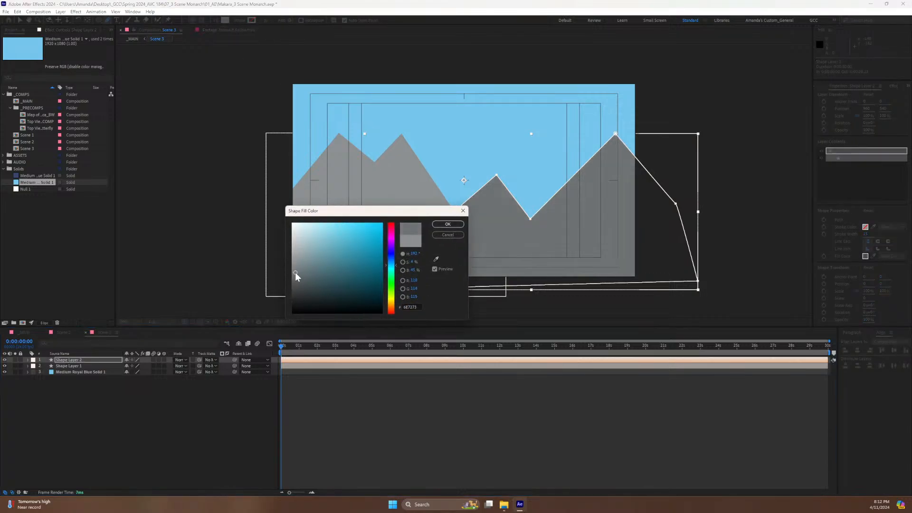
click(447, 225)
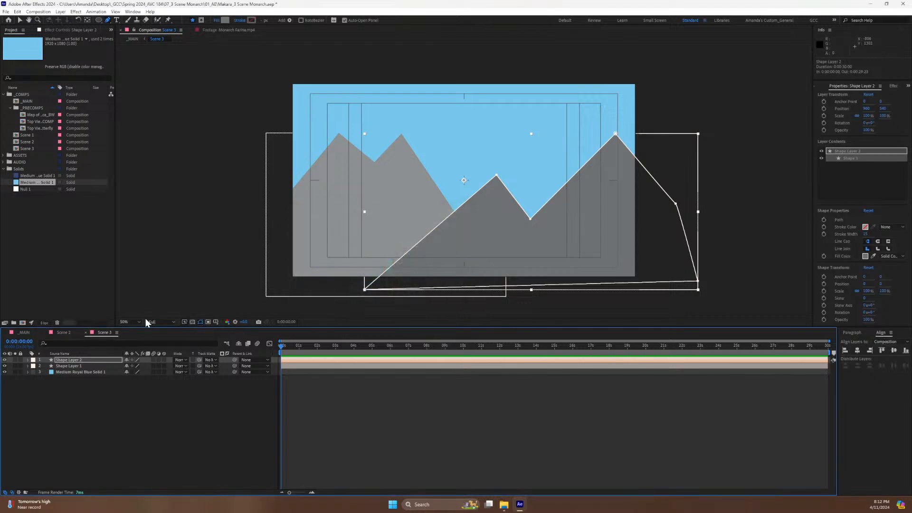
click(95, 404)
click(71, 360)
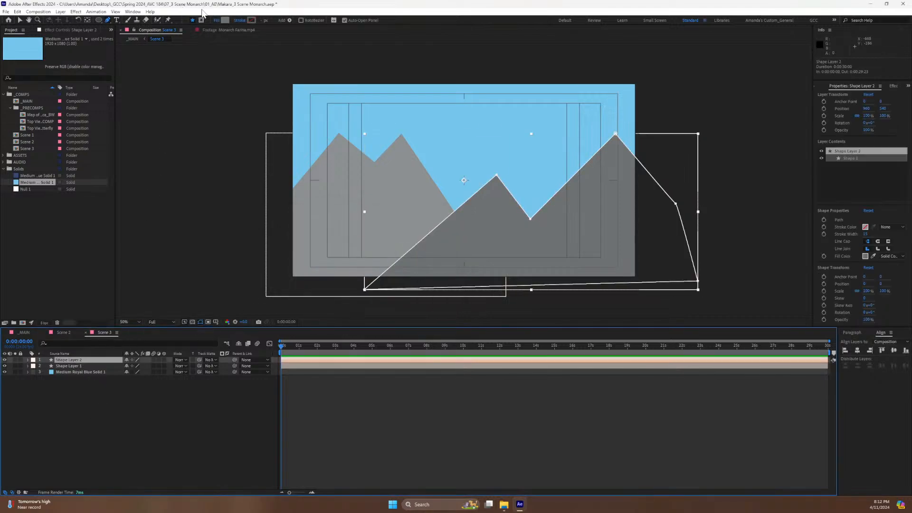
click(225, 20)
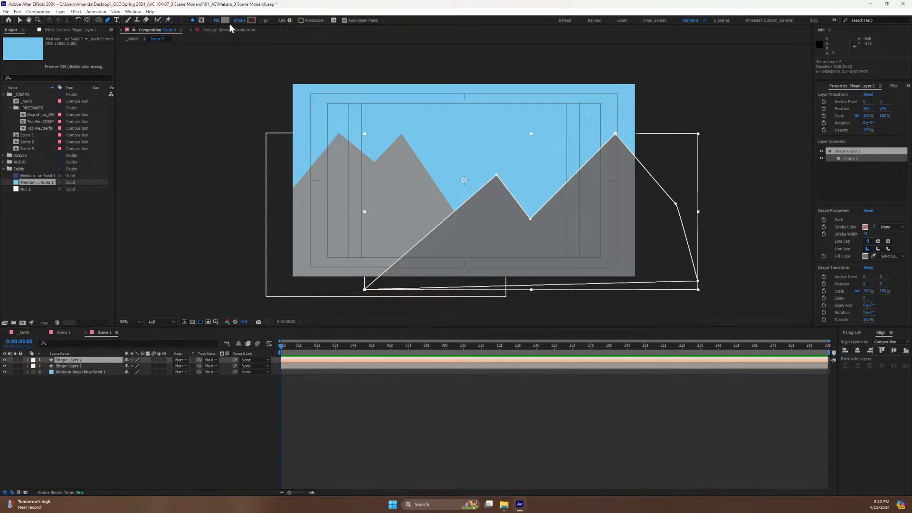
click(294, 241)
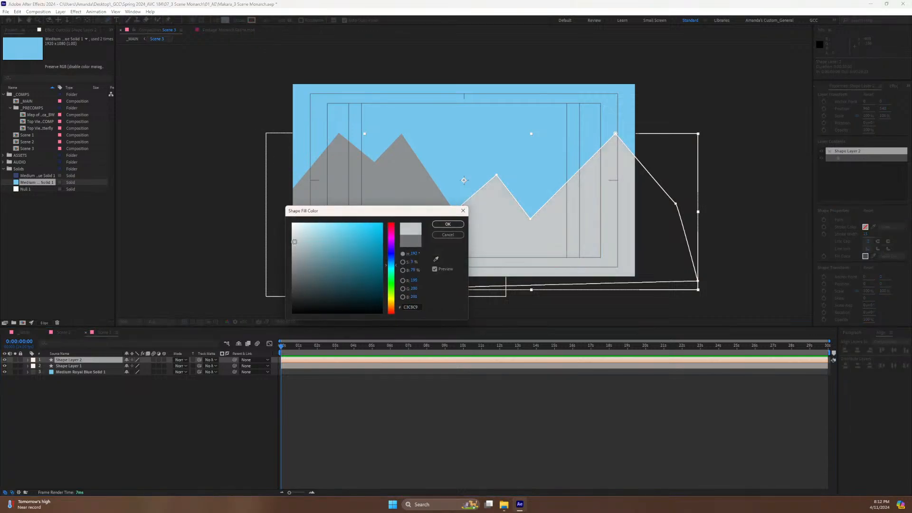
drag(294, 241, 294, 245)
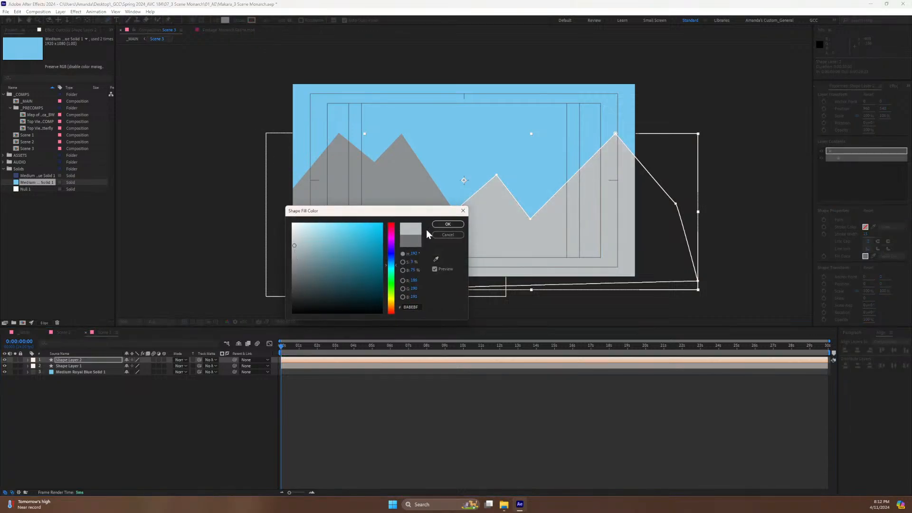
click(445, 236)
click(87, 399)
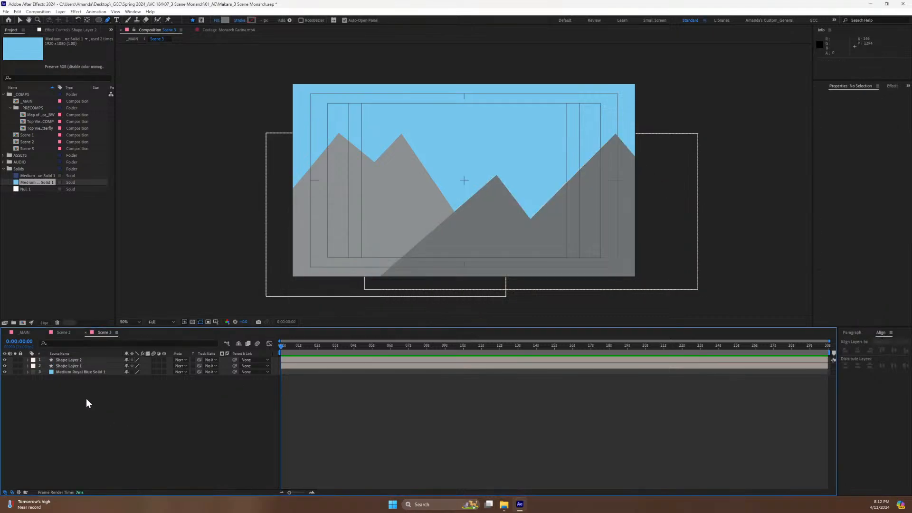
Draw a closed, jagged-bottomed snow cap over the lower peak of the darker mountain, within Shape Layer 2.
click(62, 360)
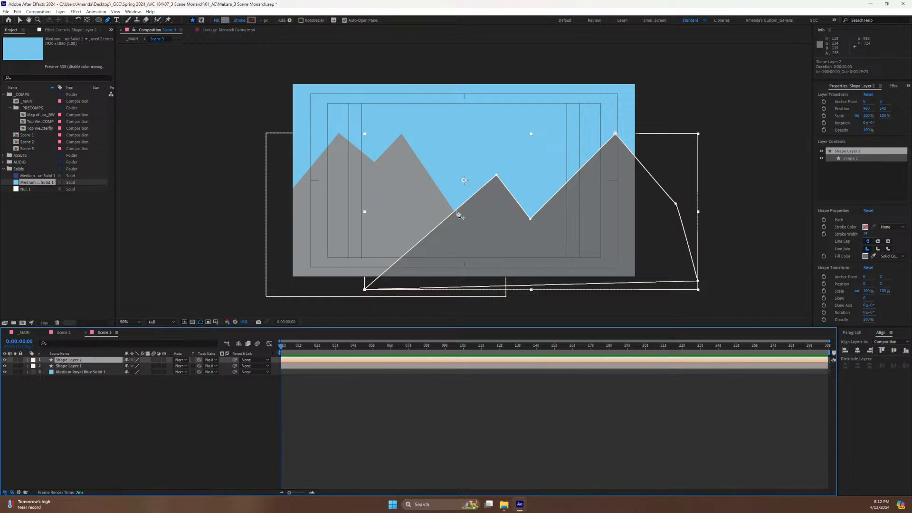
click(456, 212)
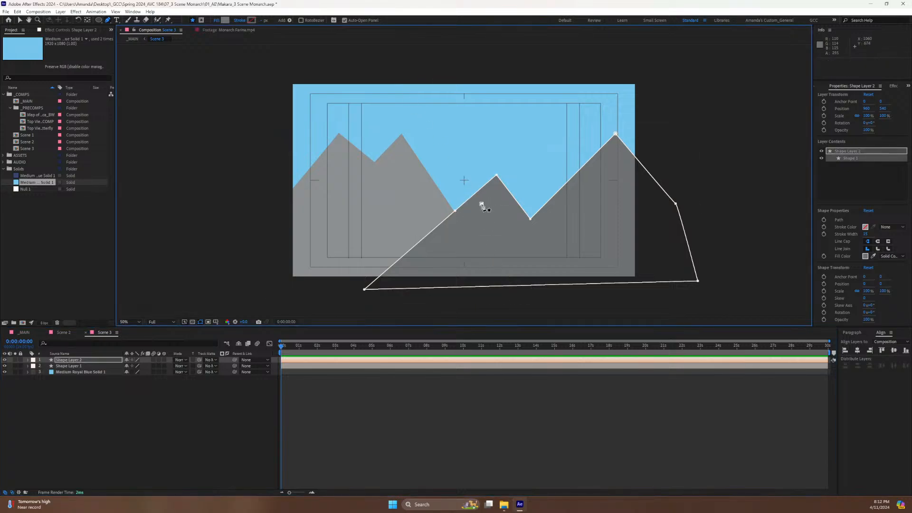
click(493, 208)
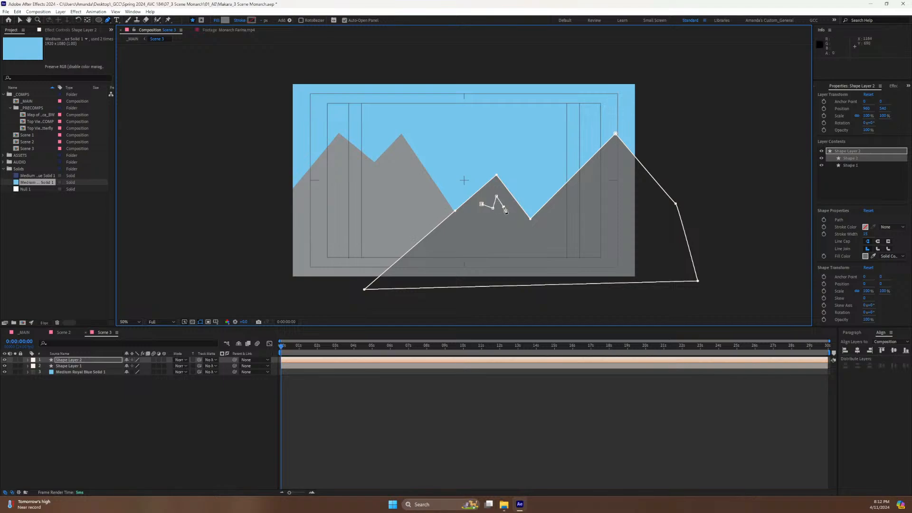
click(513, 196)
Set the fill color of the snow cap in Shape Layer 2 to light gray ADB4B6, and deselect everything.
click(29, 360)
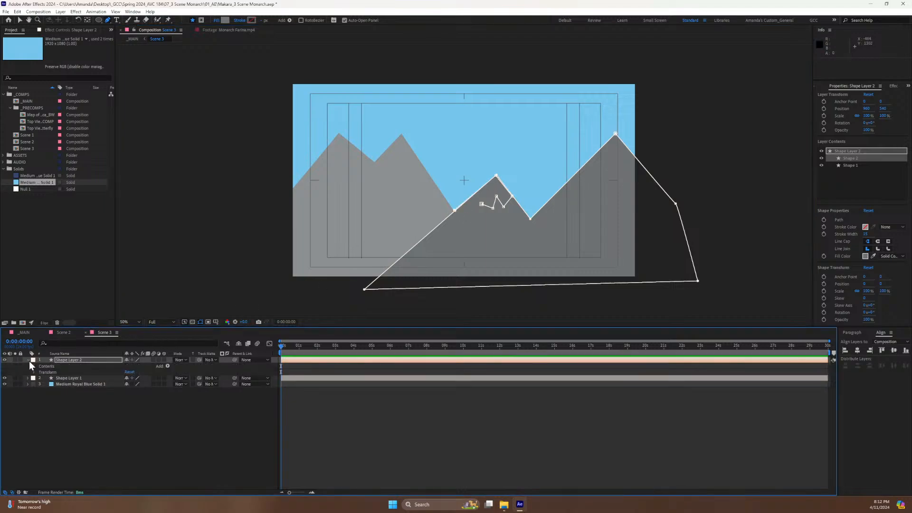
right_click(35, 364)
click(31, 366)
click(34, 366)
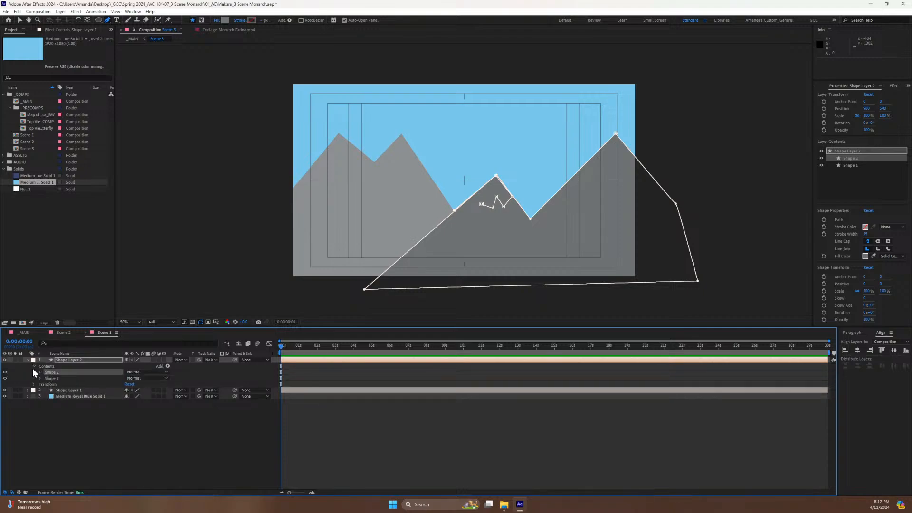
click(40, 373)
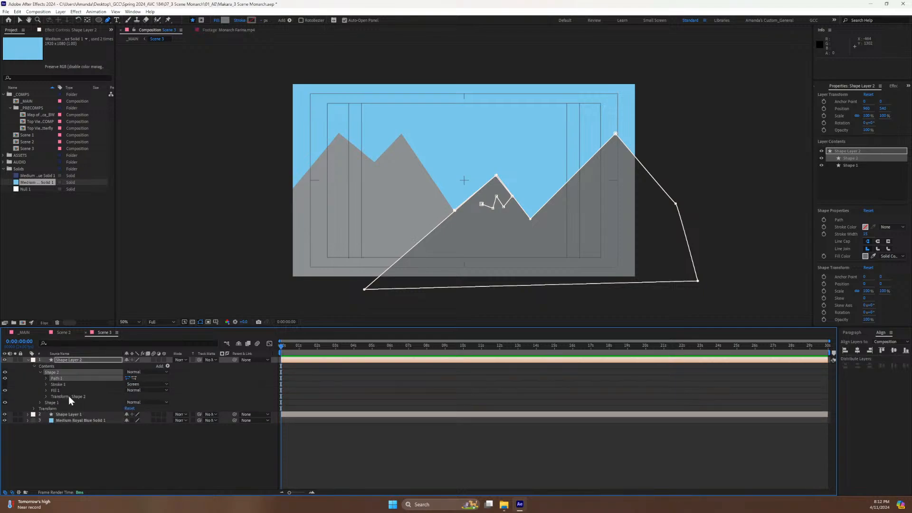
click(52, 386)
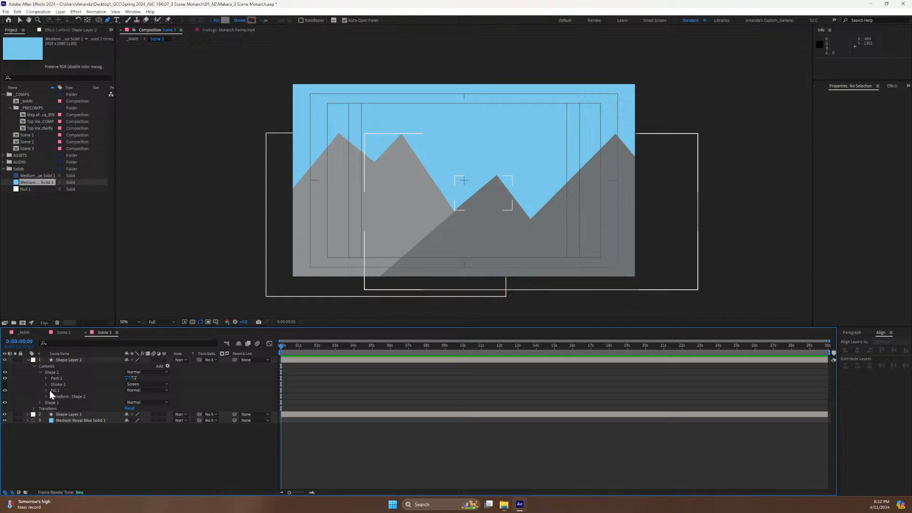
click(54, 391)
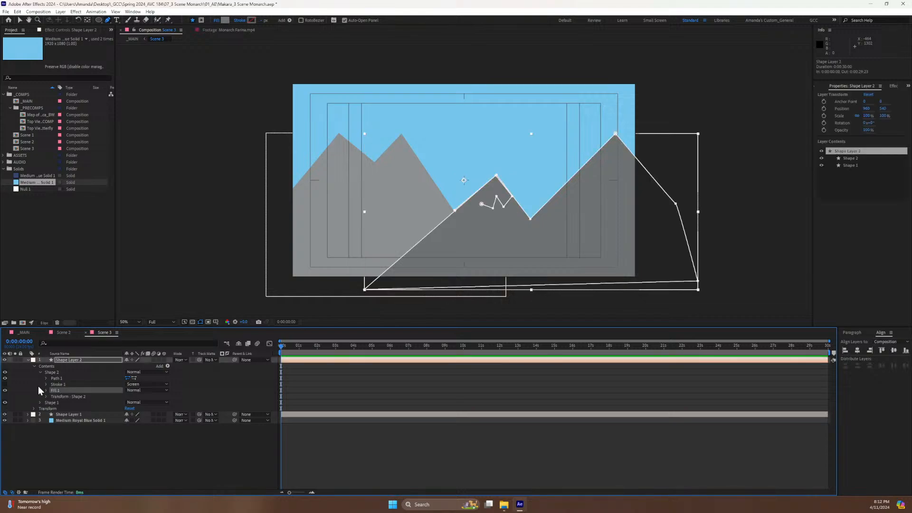
click(46, 390)
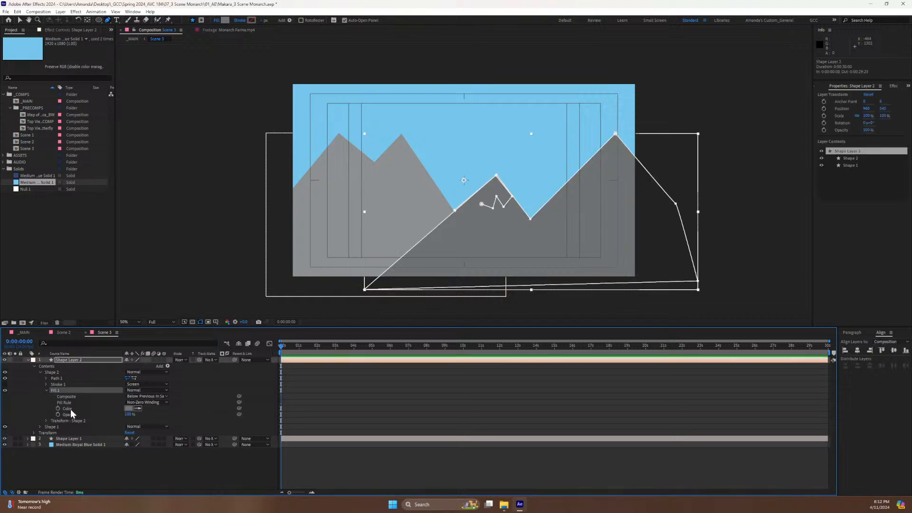
click(127, 409)
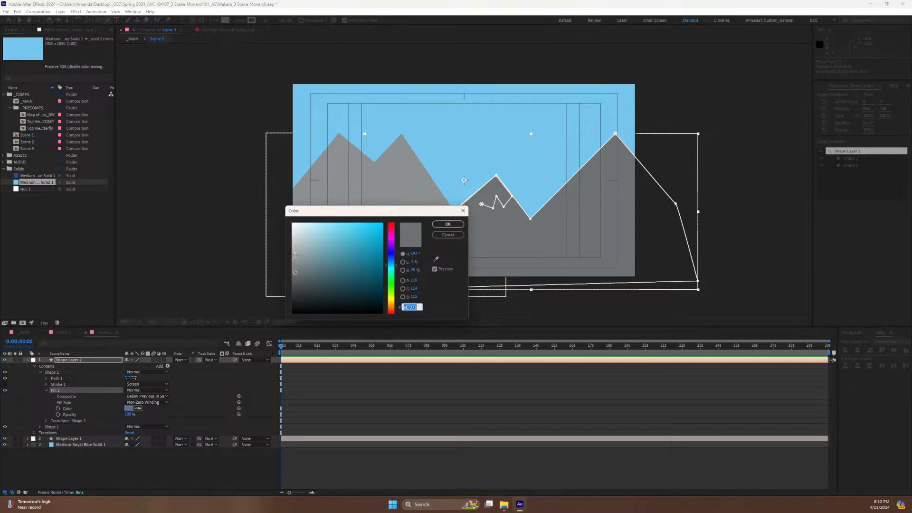
drag(295, 255, 296, 249)
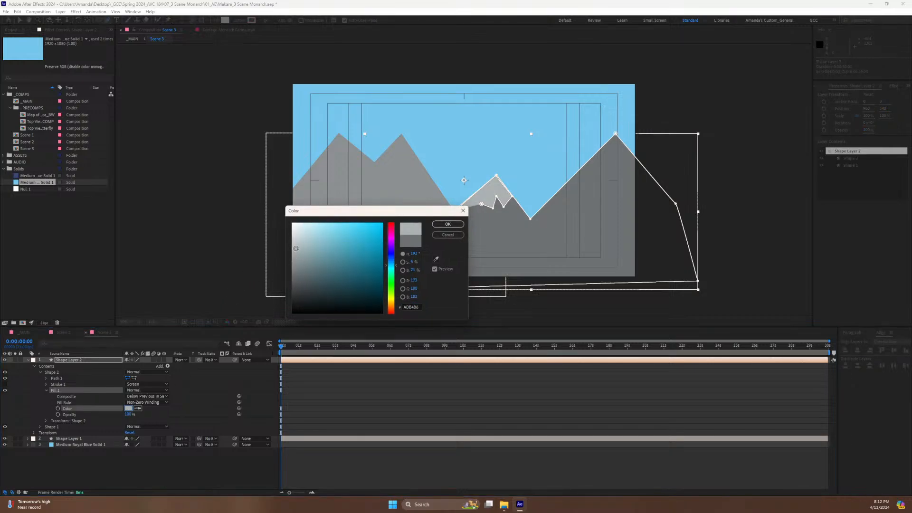
click(448, 224)
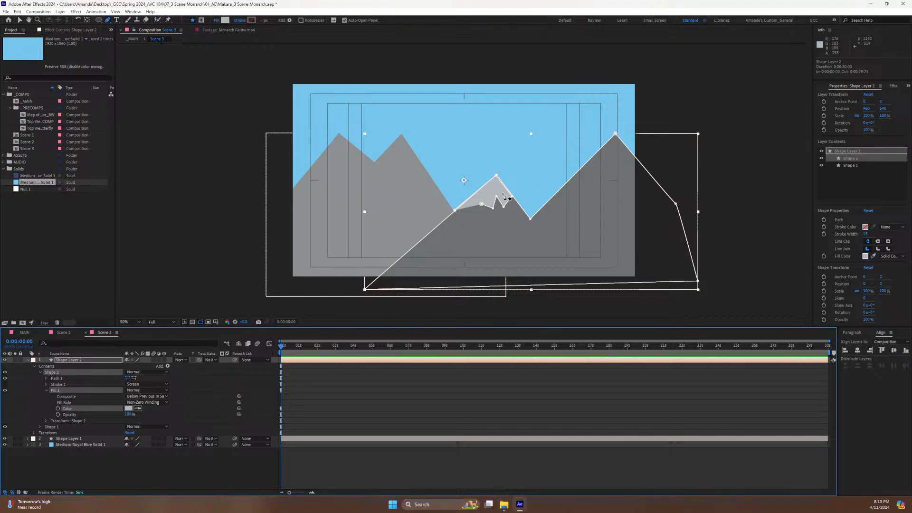
click(497, 176)
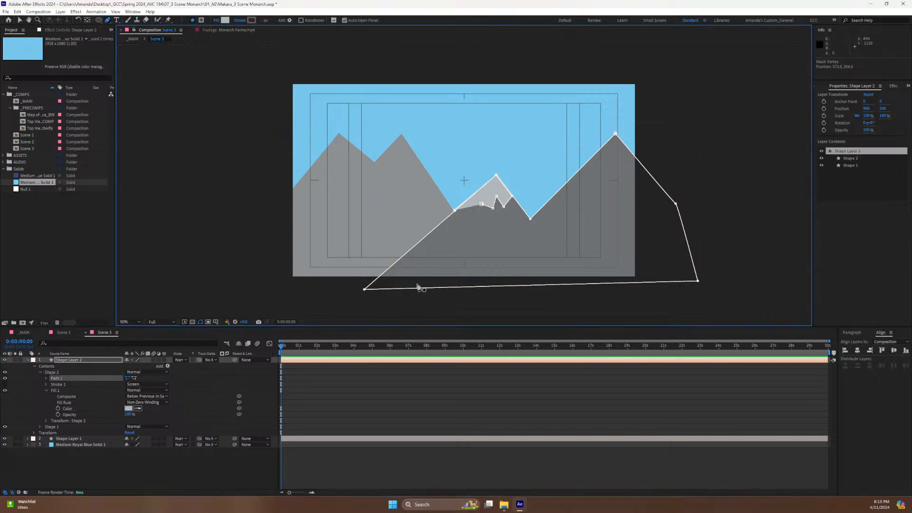
click(102, 481)
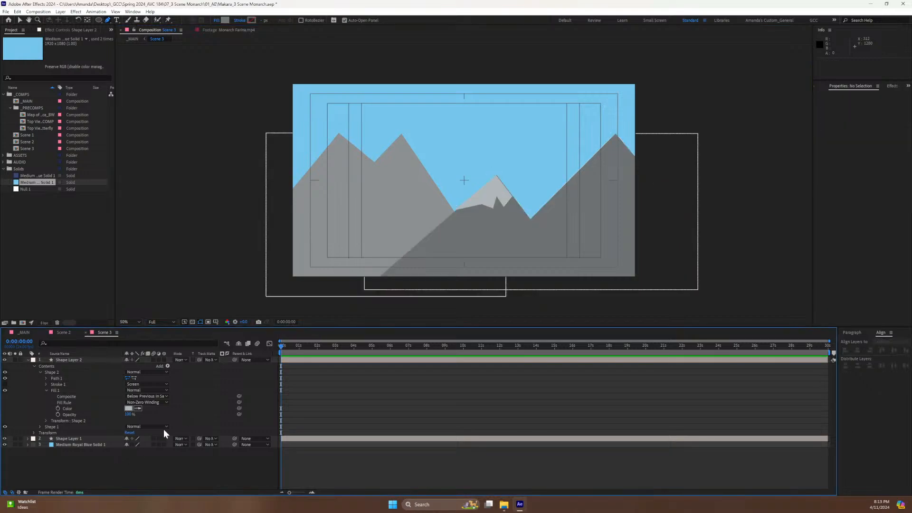
Draw a closed, jagged-bottomed snow cap on a new shape layer over the darker mountain's taller peak at the frame's right edge.
click(616, 134)
click(584, 166)
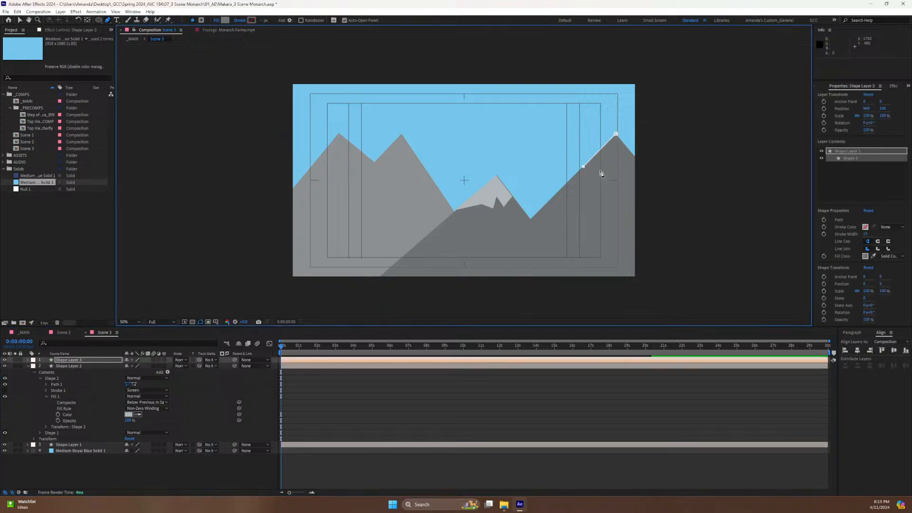
click(605, 161)
click(613, 167)
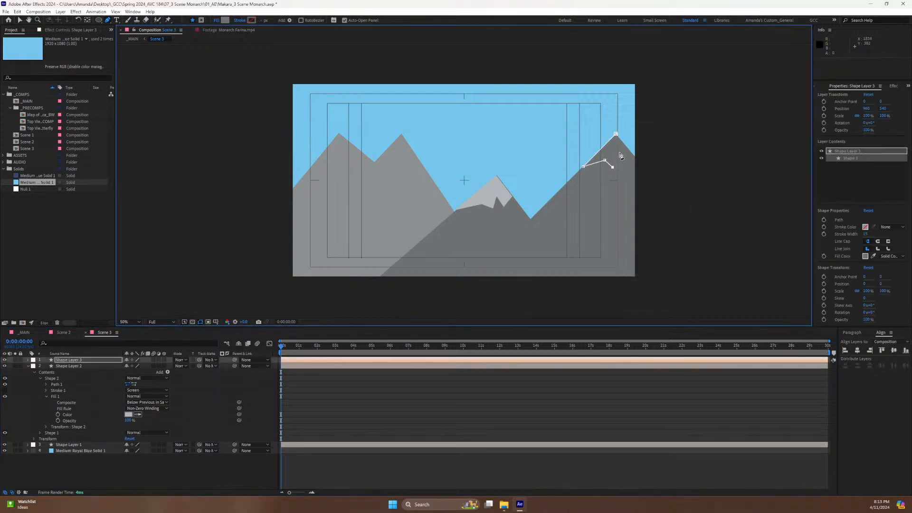
click(621, 153)
click(632, 162)
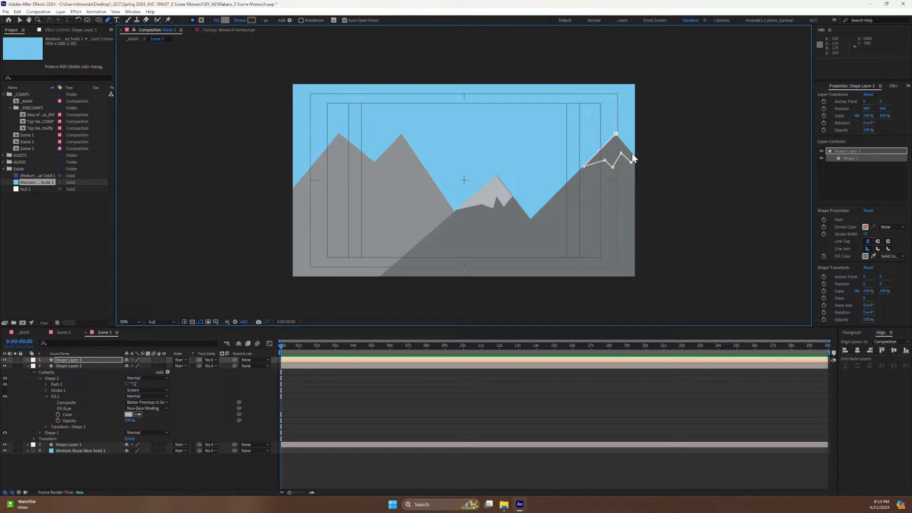
click(632, 153)
click(616, 135)
Match the fill color of the snow cap on Shape Layer 3 to the first snow cap's light gray by sampling it, and deselect.
click(74, 359)
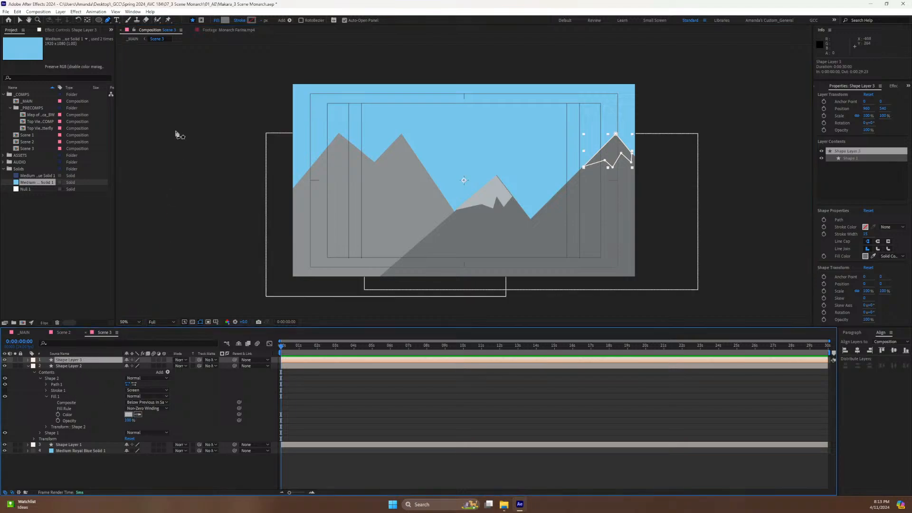
click(229, 18)
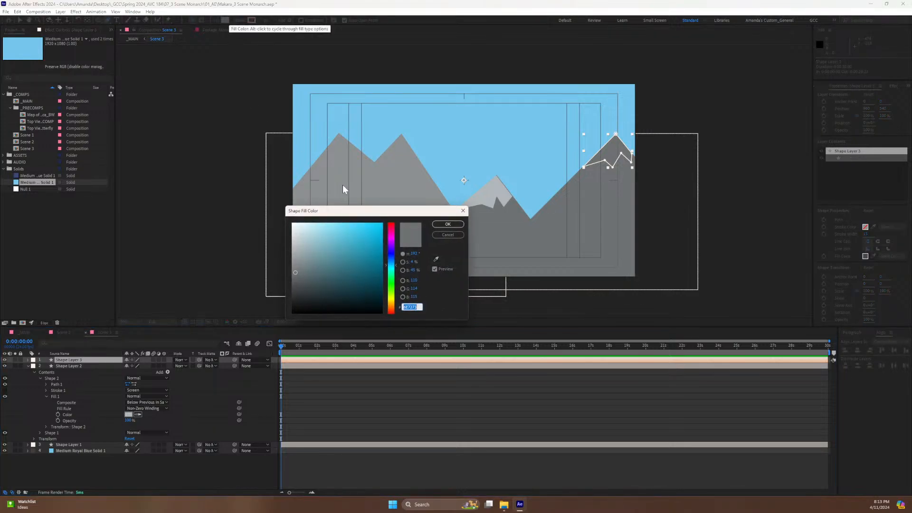
click(436, 260)
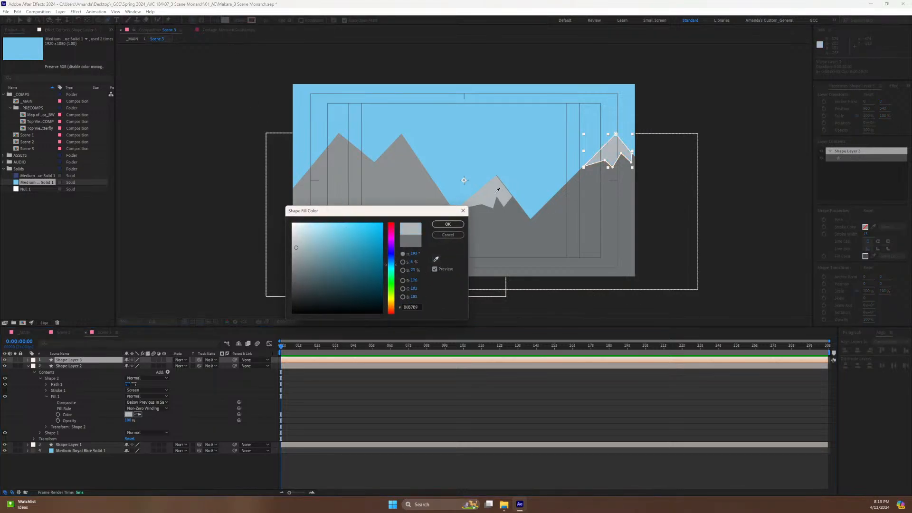
click(483, 213)
click(451, 224)
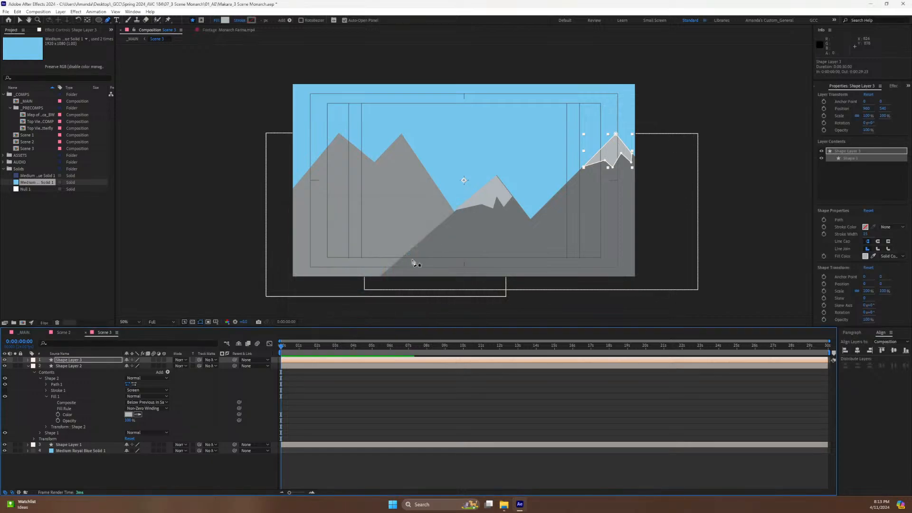
click(27, 366)
click(89, 409)
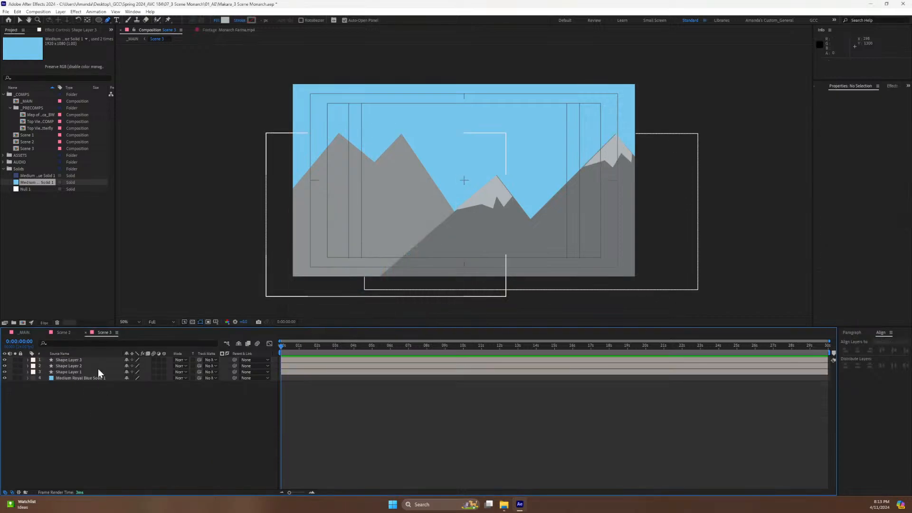
Draw a closed snow cap with a zigzag lower edge over the lighter mountain's left peak, within Shape Layer 1.
click(63, 378)
click(64, 372)
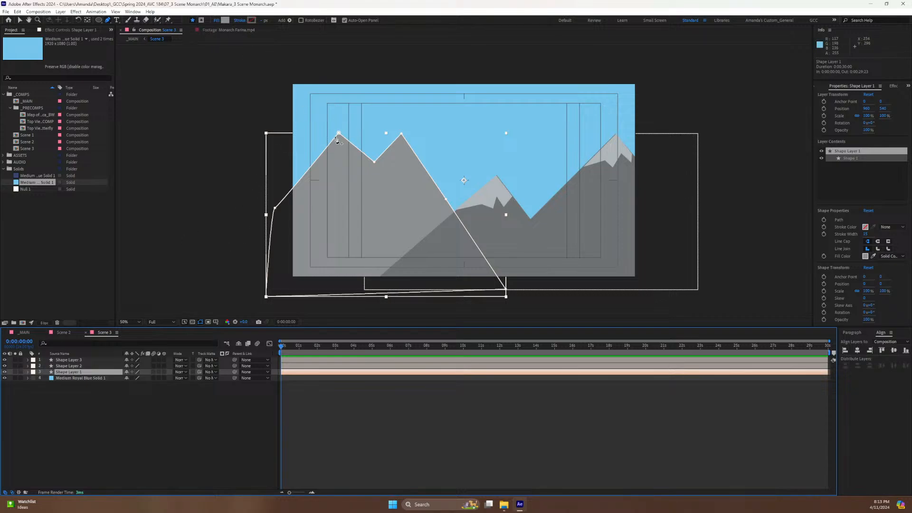
click(312, 165)
click(330, 157)
click(339, 168)
click(349, 153)
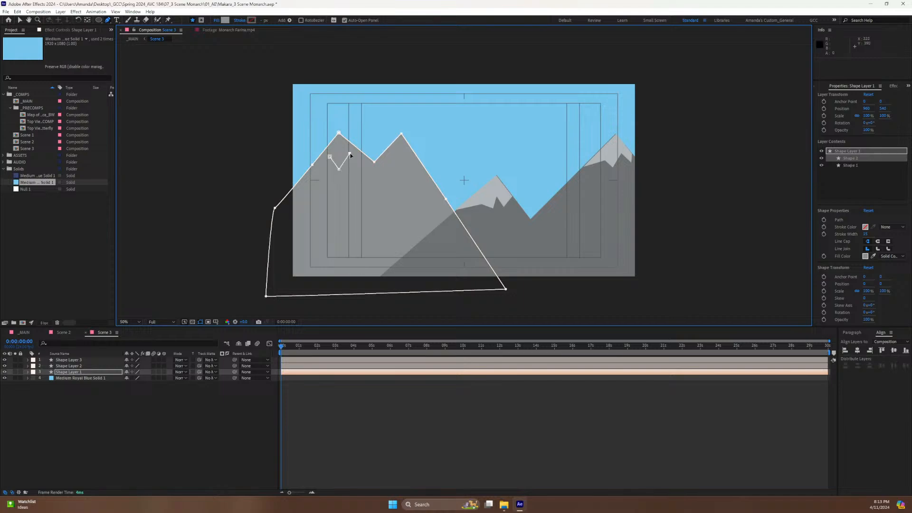
click(361, 163)
click(360, 152)
click(340, 134)
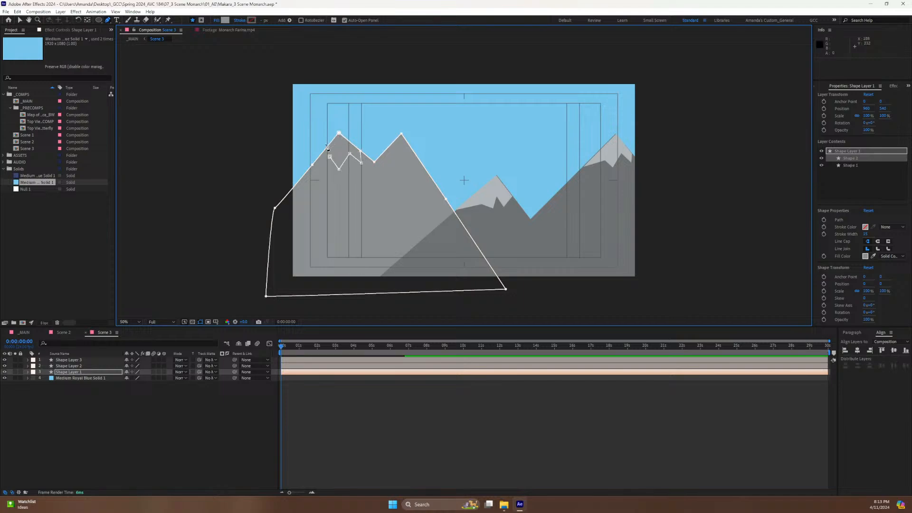
click(311, 166)
click(330, 156)
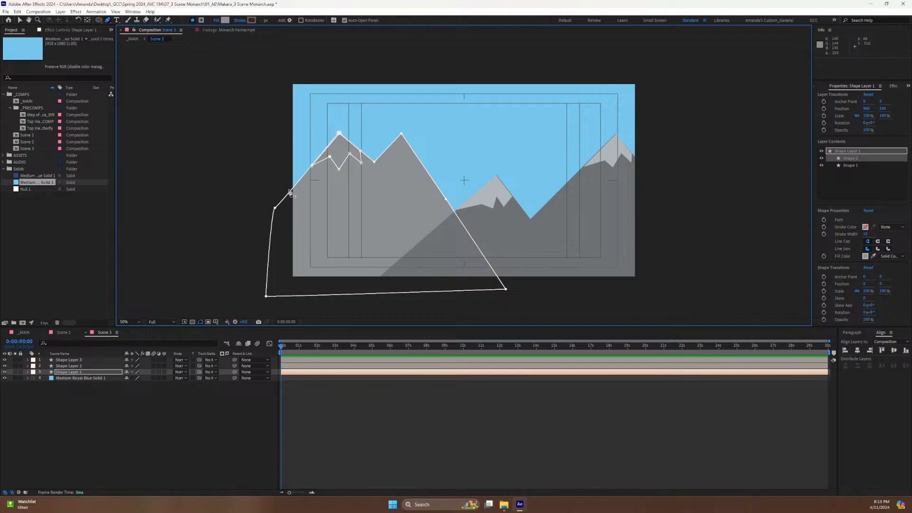
Sample the existing snow cap's light gray as the fill color of the new snow cap in Shape Layer 1, and deselect.
click(27, 372)
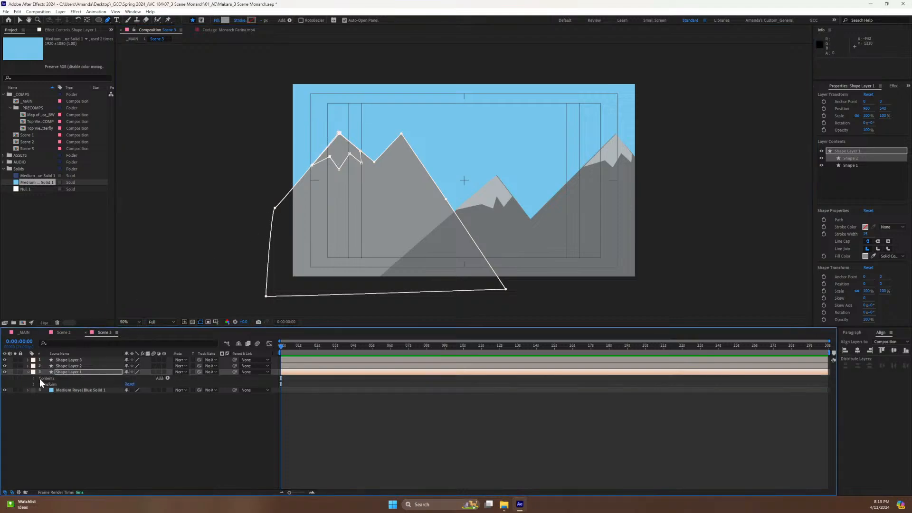
click(34, 378)
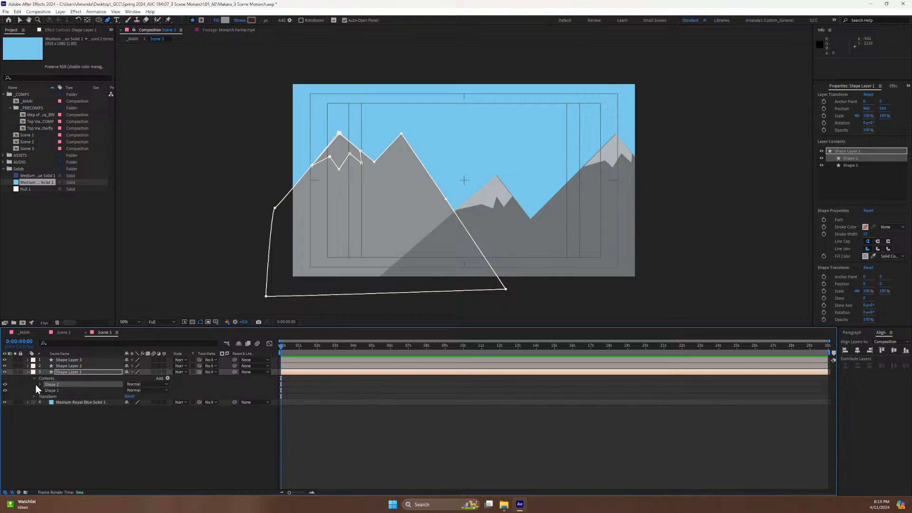
click(35, 384)
click(39, 384)
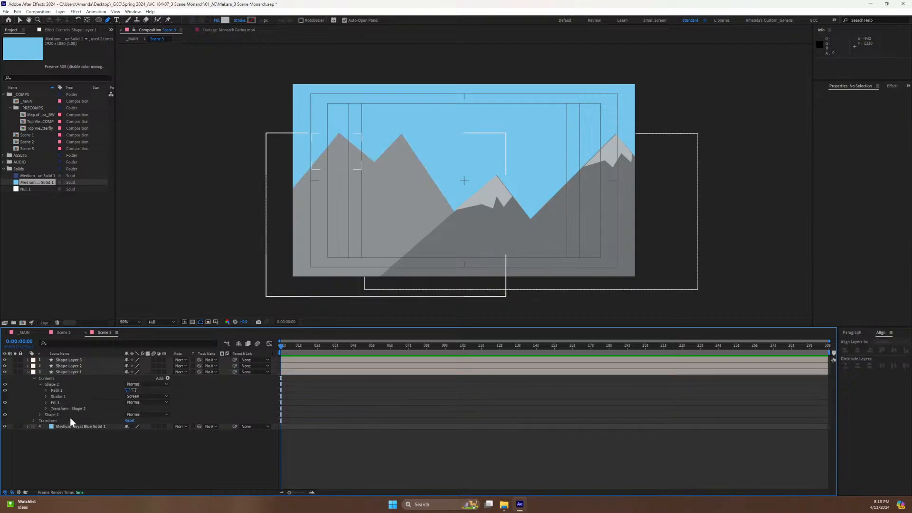
click(46, 403)
click(139, 421)
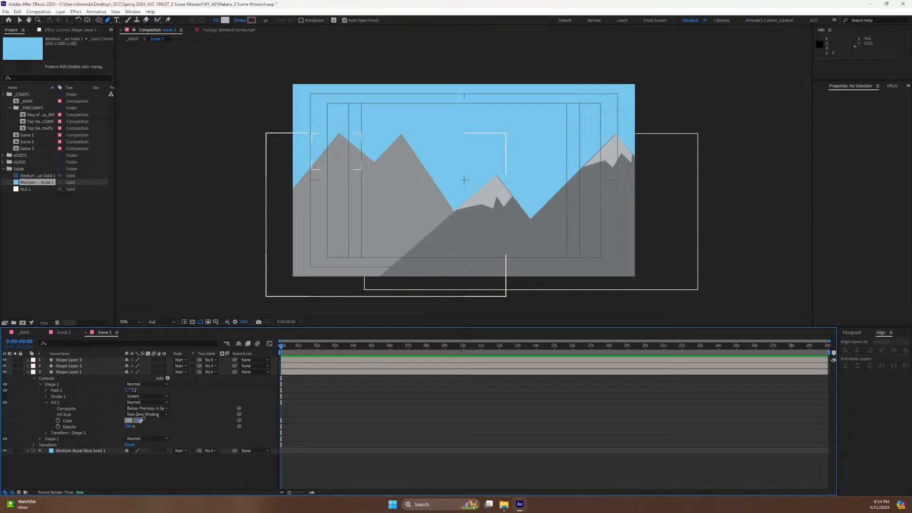
click(494, 193)
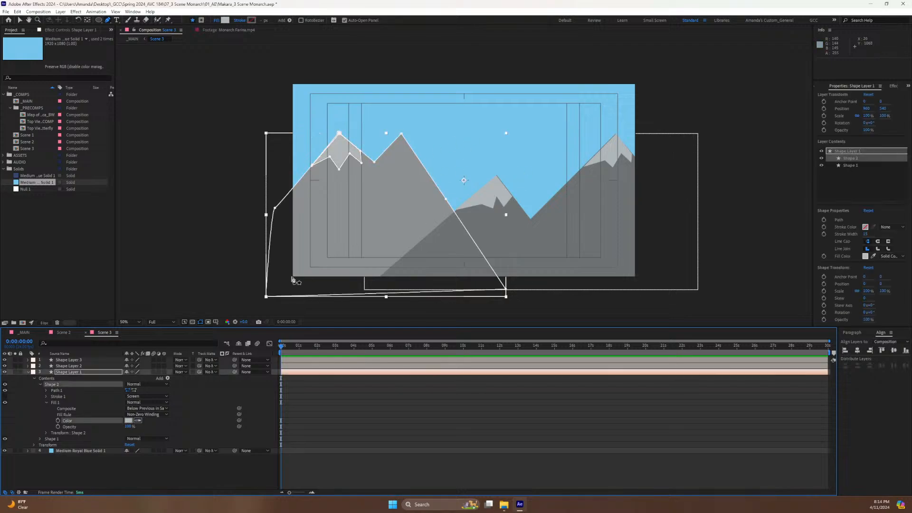
click(79, 466)
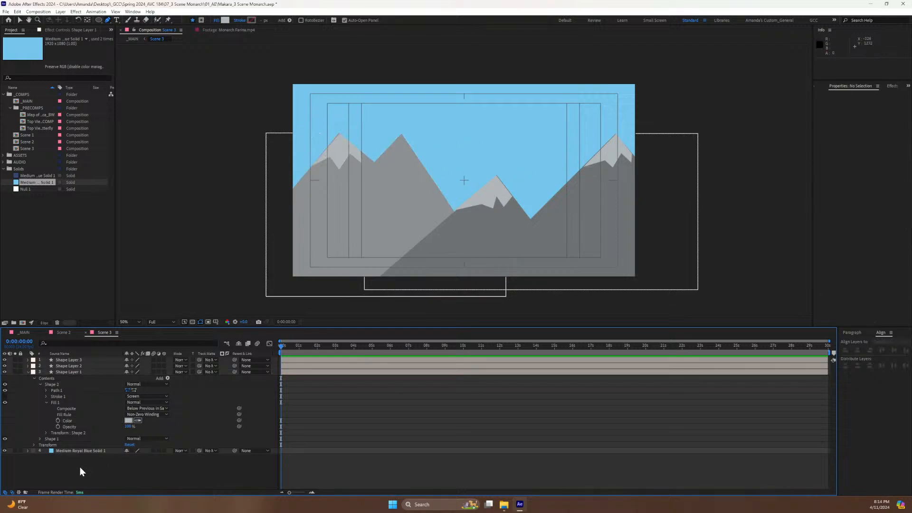
Duplicate the left peak's snow cap shape within Shape Layer 1.
click(40, 384)
click(50, 384)
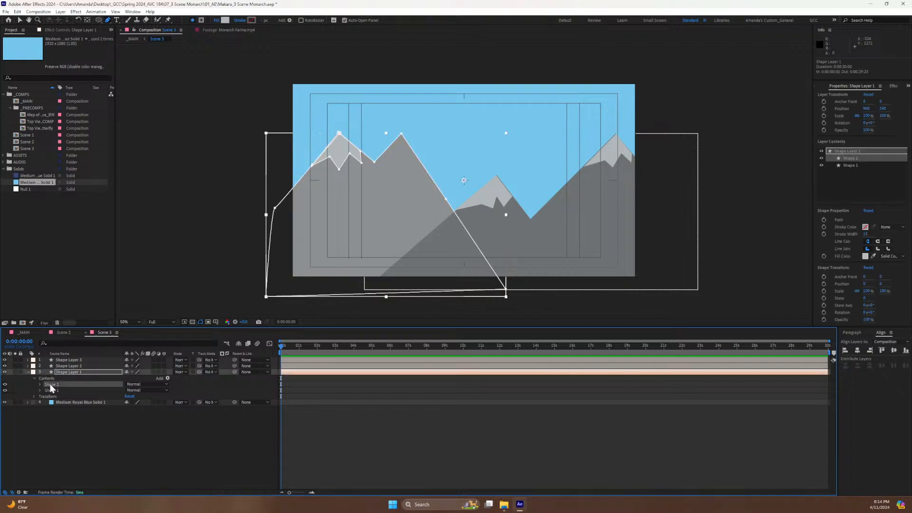
key(ctrl+d)
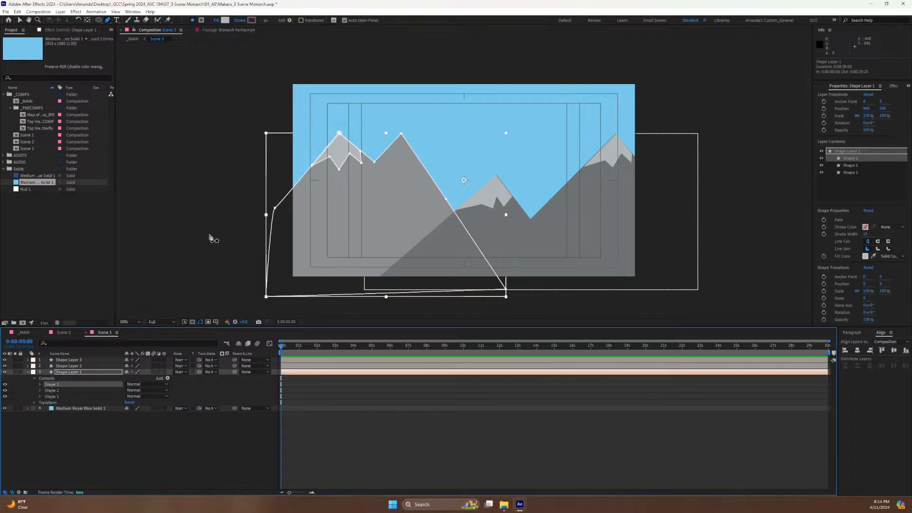
click(350, 154)
key(v)
drag(368, 155, 403, 161)
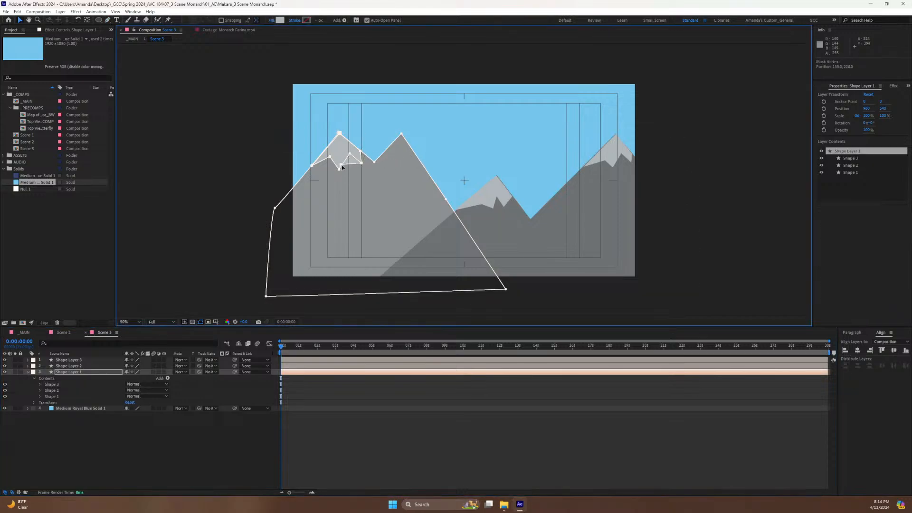
drag(342, 167, 343, 169)
key(ctrl+z)
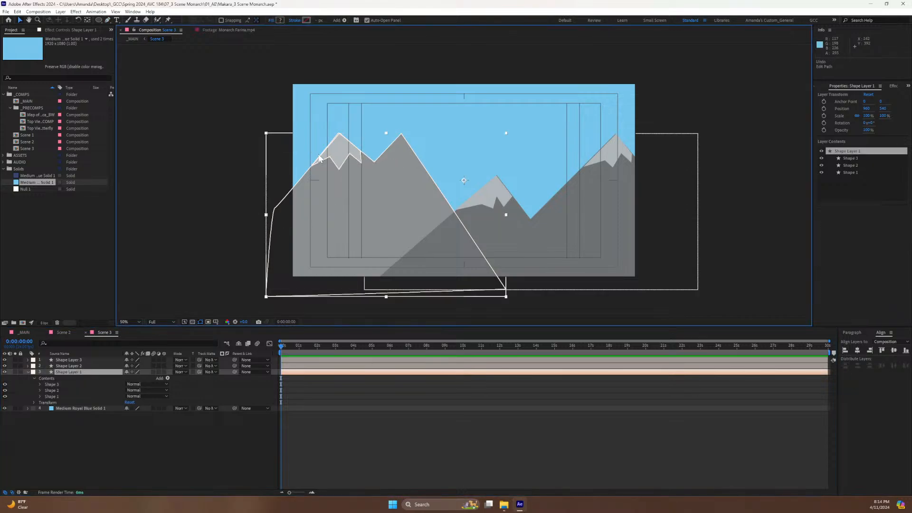
Shift the duplicated snow cap horizontally about 340 px onto the lighter mountain's right peak using its shape transform position.
click(48, 384)
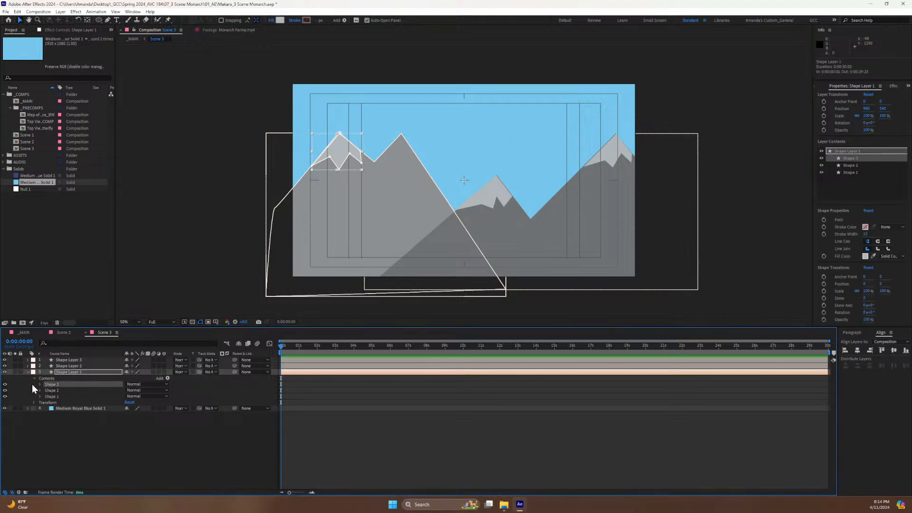
click(39, 384)
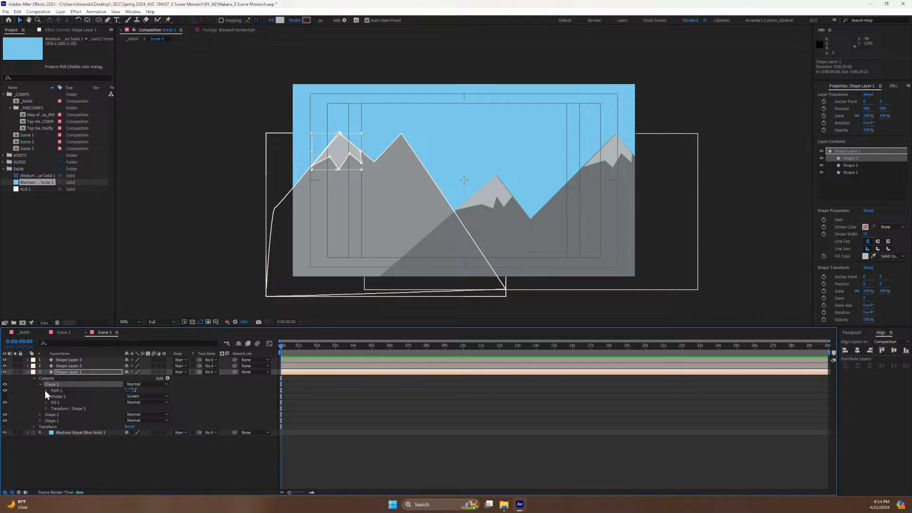
click(46, 408)
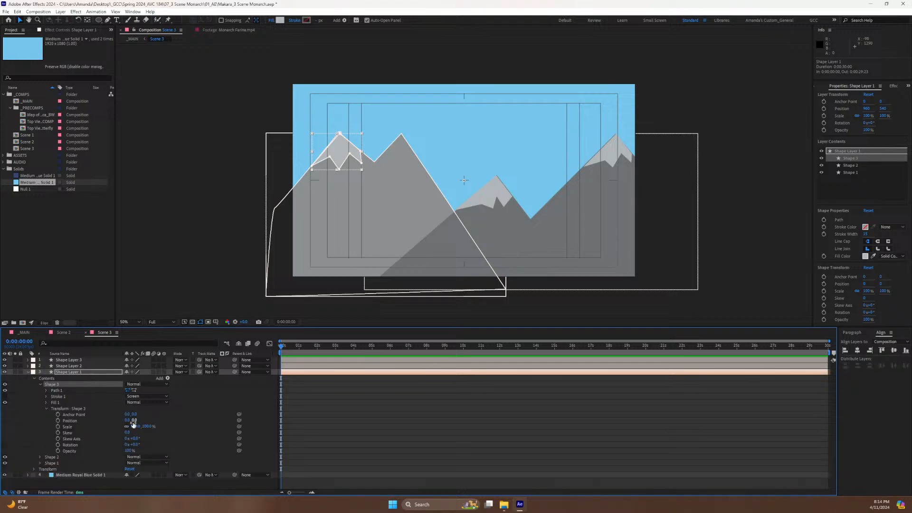
drag(127, 420, 250, 427)
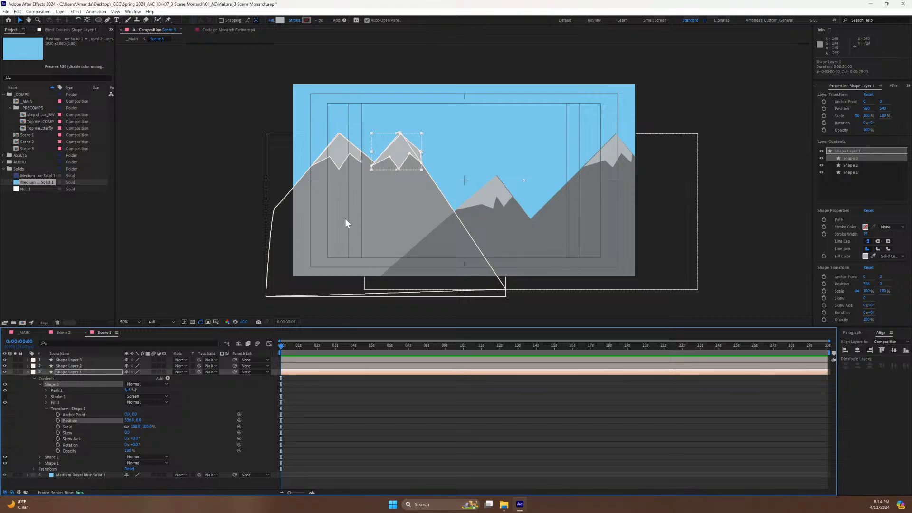
Reshape the duplicated snow cap's path vertices to fit the lighter mountain's right peak with a different zigzag lower edge.
click(60, 390)
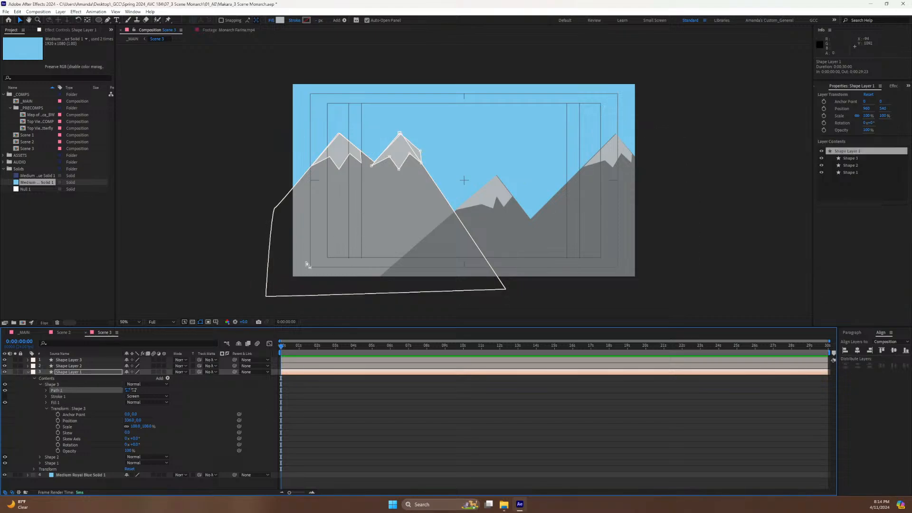
click(414, 153)
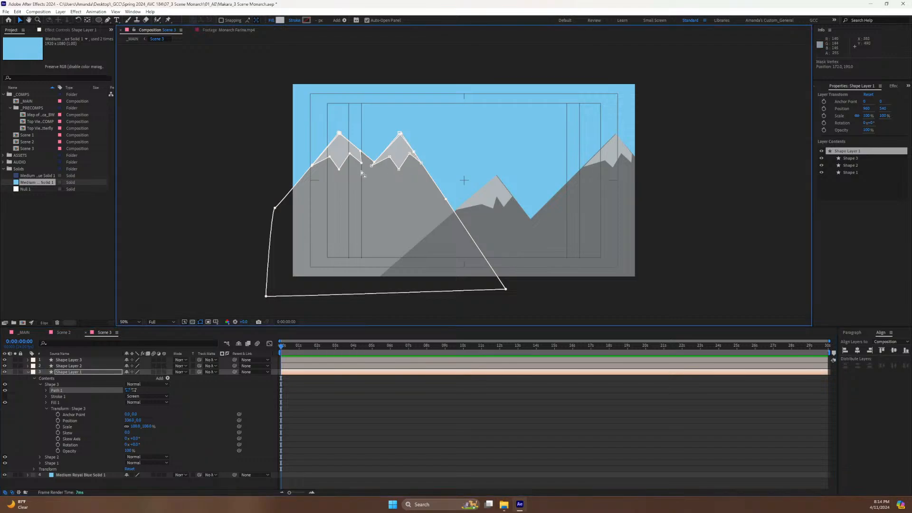
drag(372, 163, 400, 160)
click(229, 110)
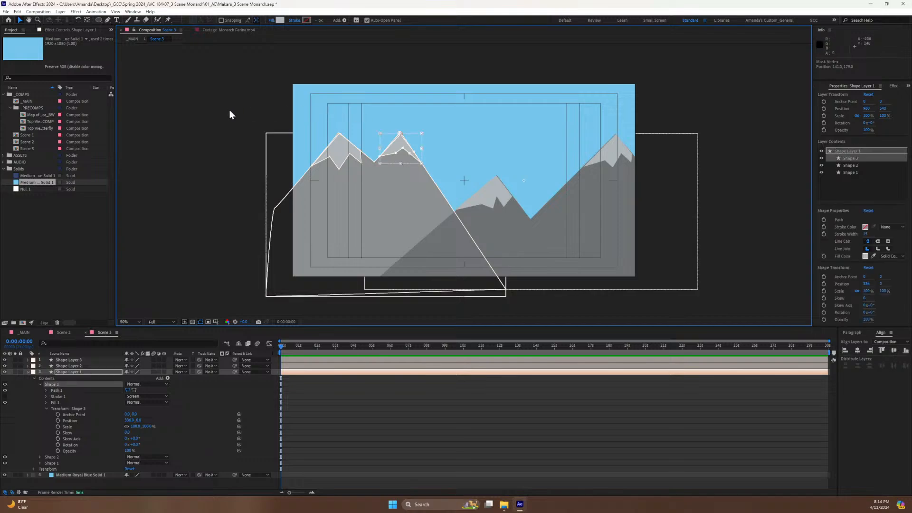
Pre-compose the three mountain shape layers into a composition named Mountain PRECOMP.
click(27, 372)
click(28, 372)
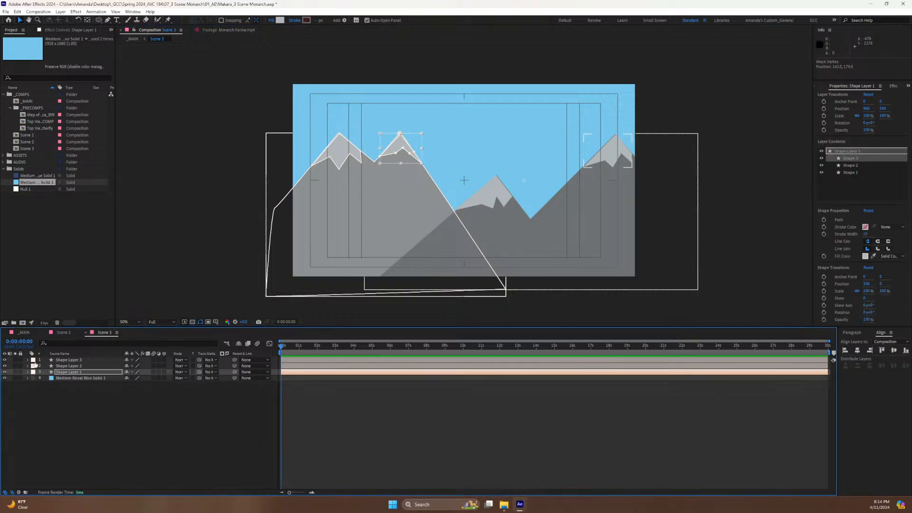
shift+click(67, 362)
key(ctrl+shift+c)
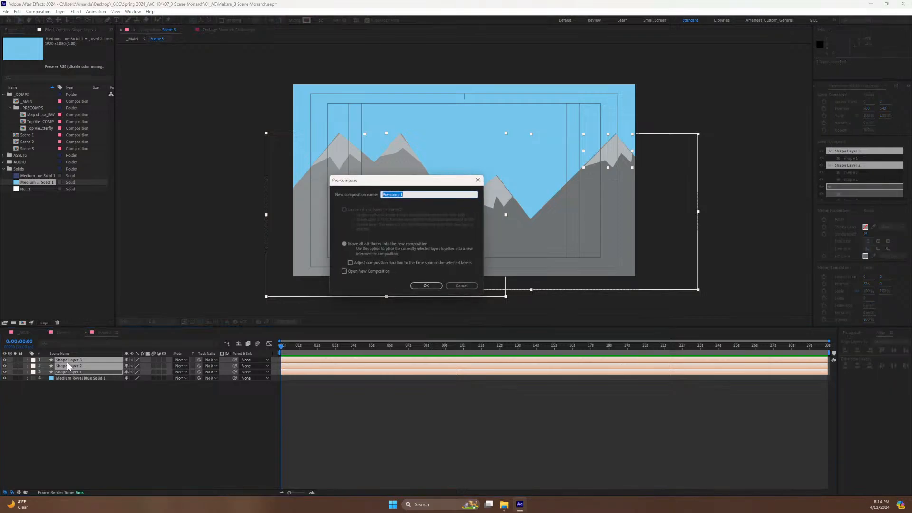
text(Mountain PRECOMP)
key(Return)
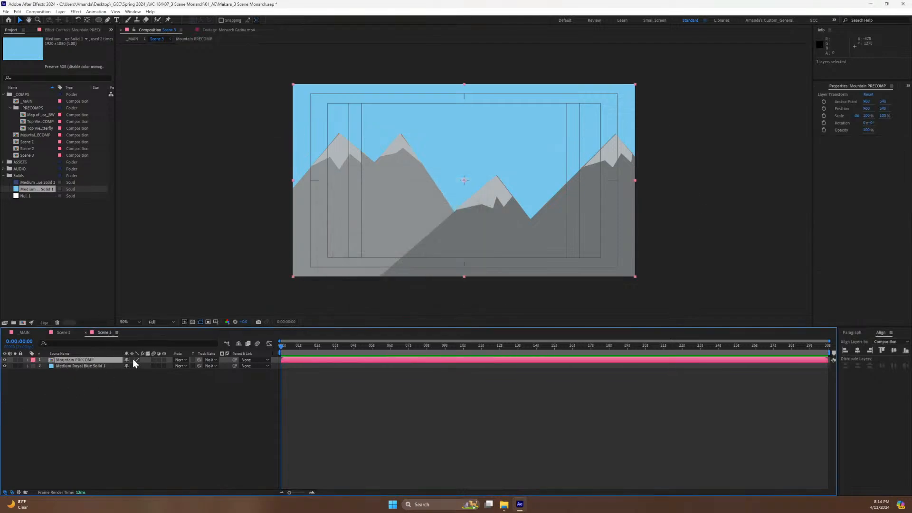
Draw a circle about 628 px wide near the frame's center on a new shape layer, and rename the layer Sun.
click(99, 19)
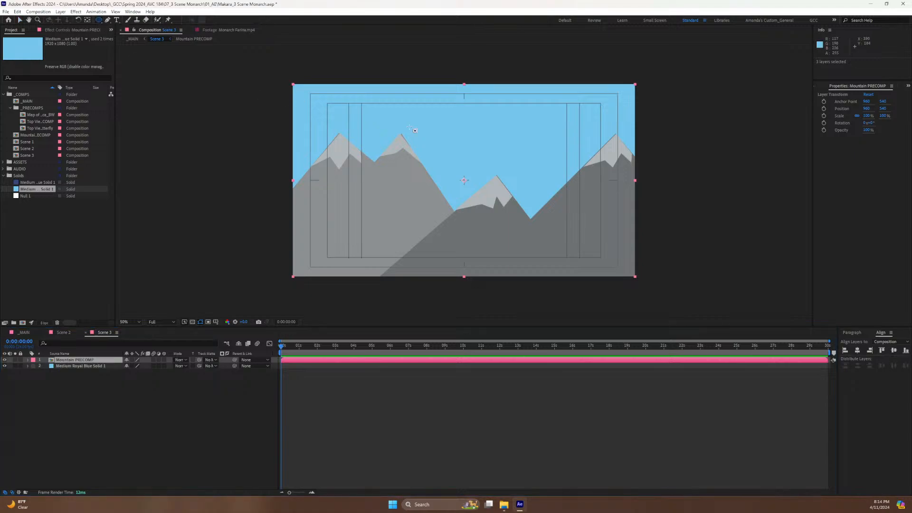
click(80, 433)
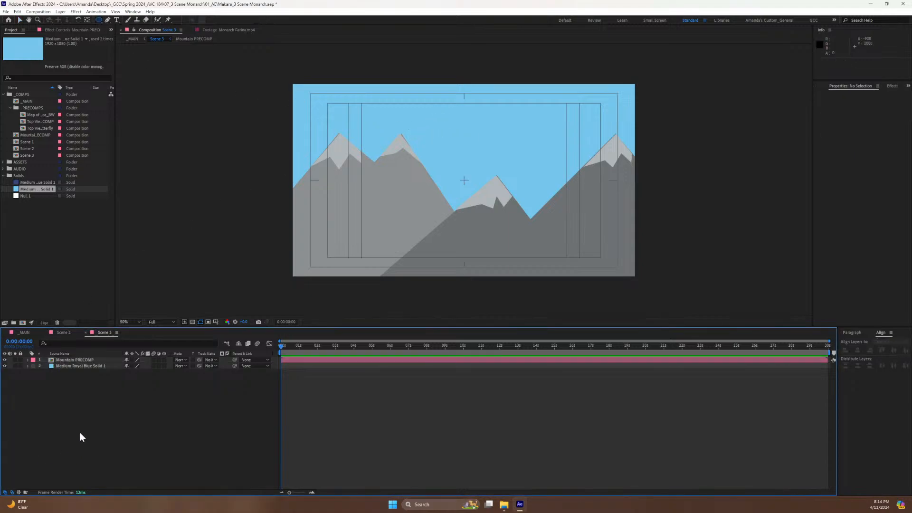
drag(420, 110, 531, 221)
click(70, 361)
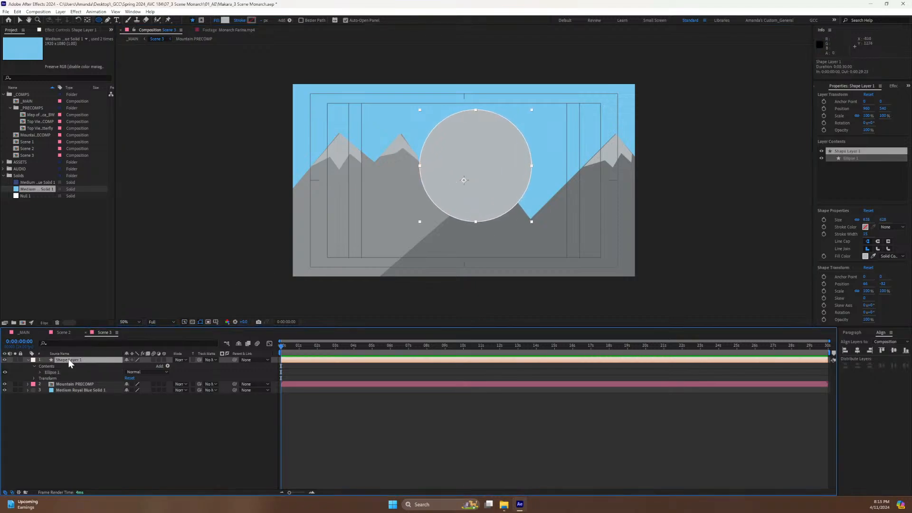
key(Return)
text(Sun)
key(Return)
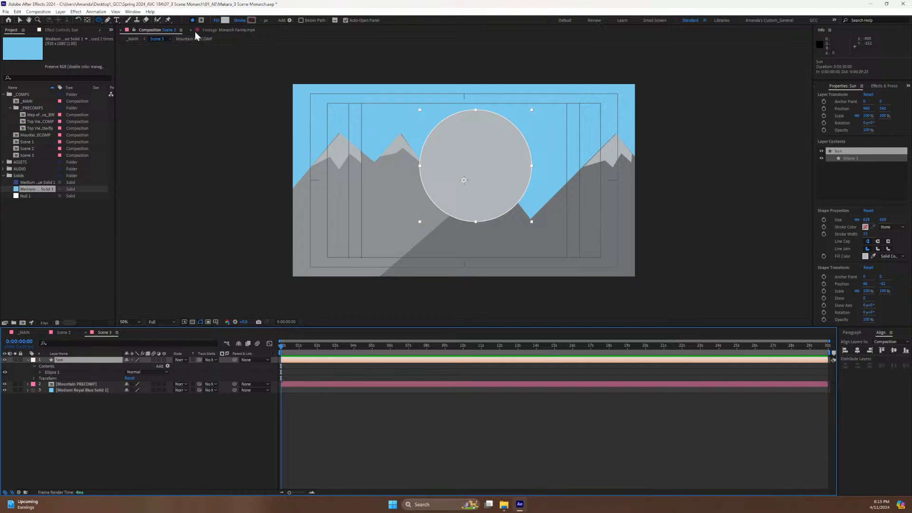
Center the Sun layer's anchor point within the circle.
click(88, 20)
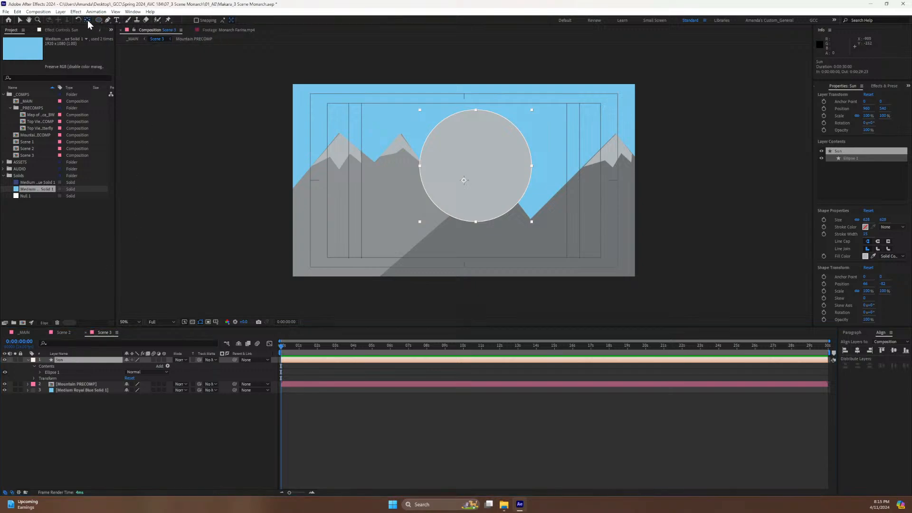
key(ctrl+alt+Home)
click(73, 361)
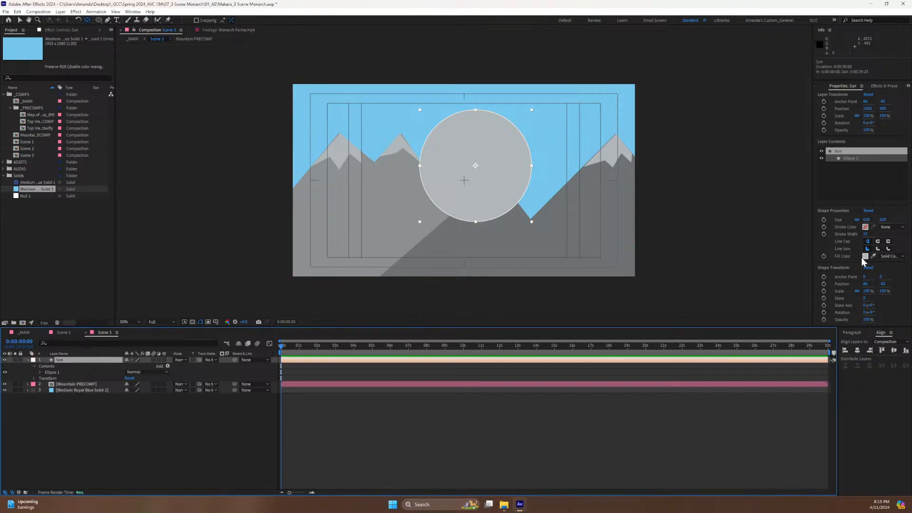
Change the Sun's fill to a radial gradient and extend its end point to about 360, 14, just past the circle's edge.
click(885, 255)
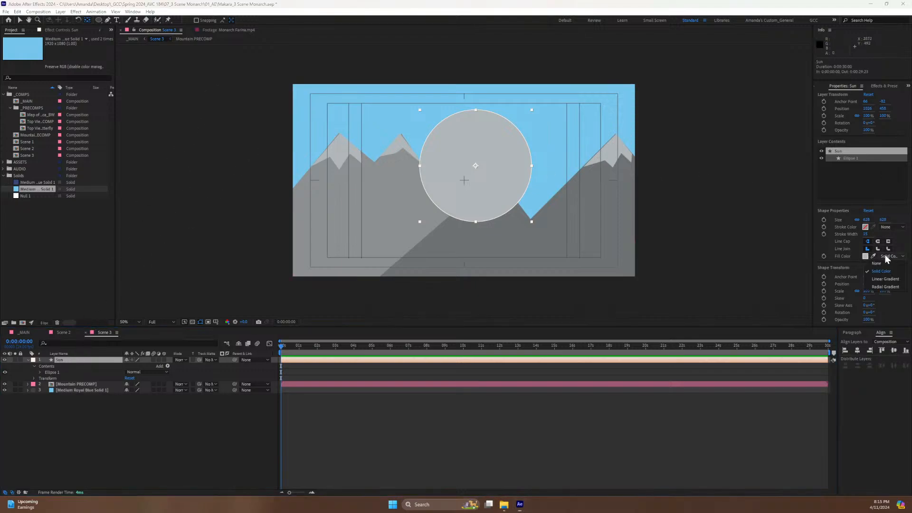
click(872, 286)
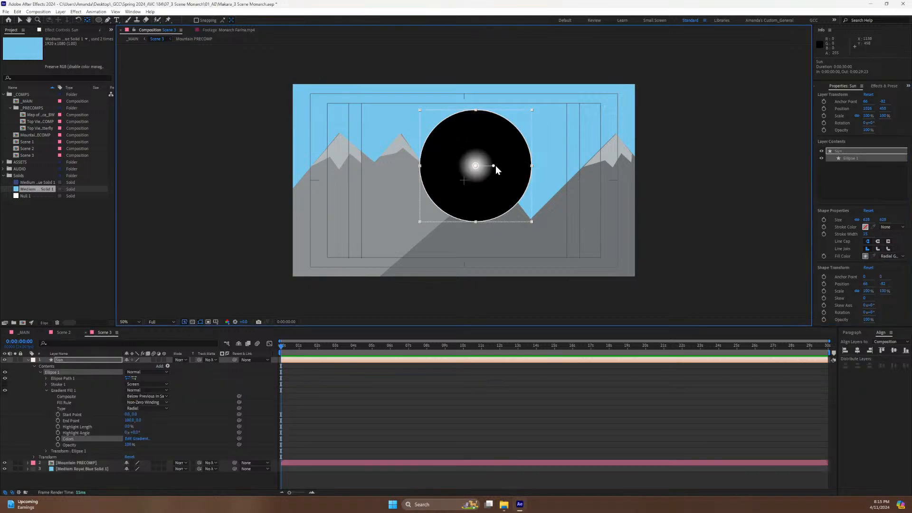
drag(495, 166, 540, 169)
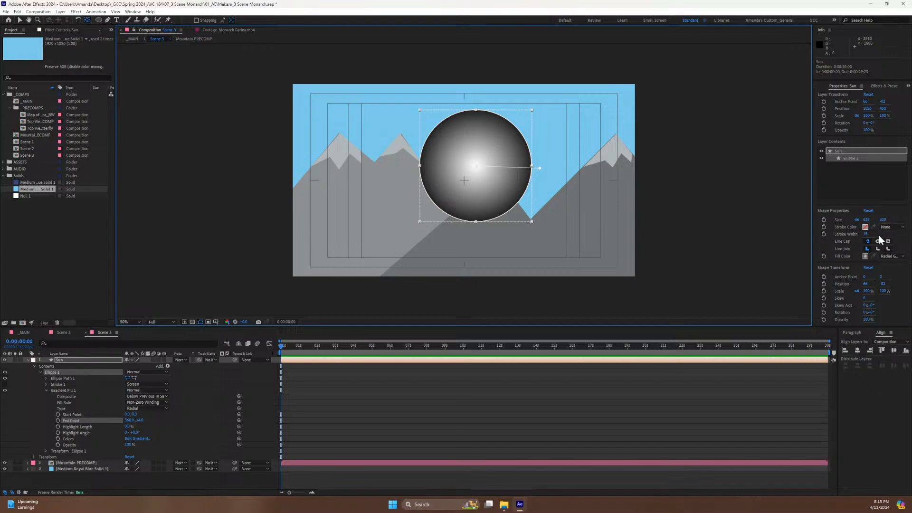
Recolor the Sun gradient's black outer stop to muted orange C88059.
click(865, 255)
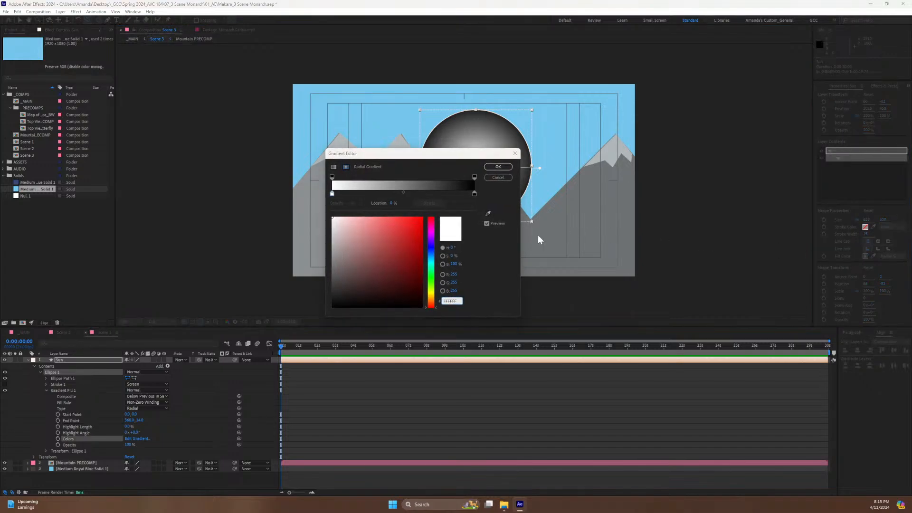
click(475, 194)
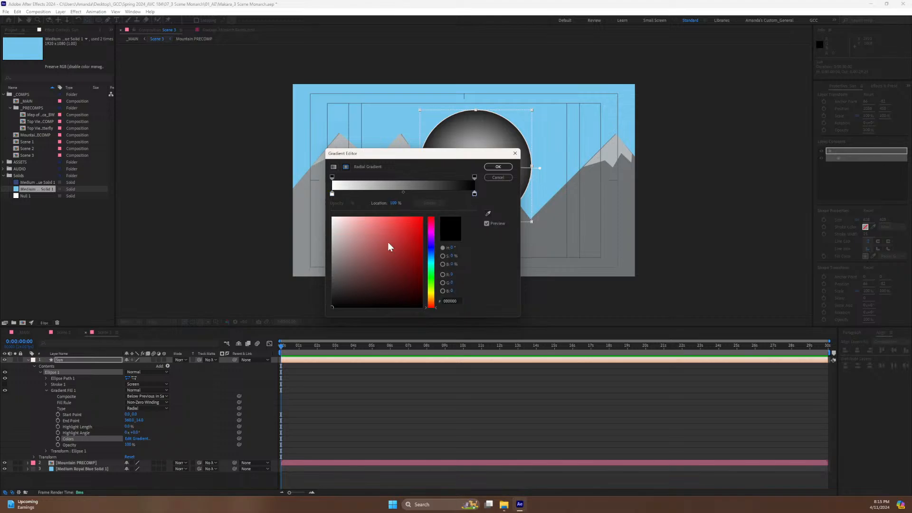
click(432, 302)
drag(412, 287, 375, 229)
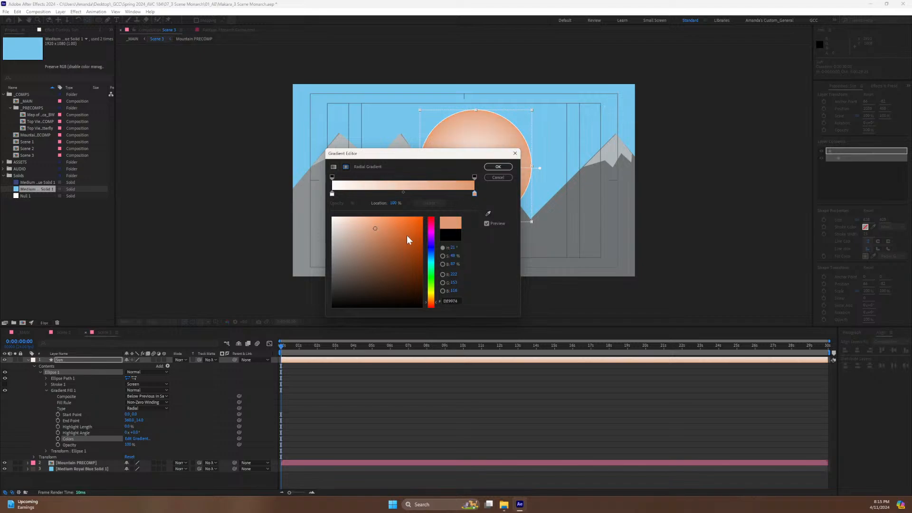
click(382, 237)
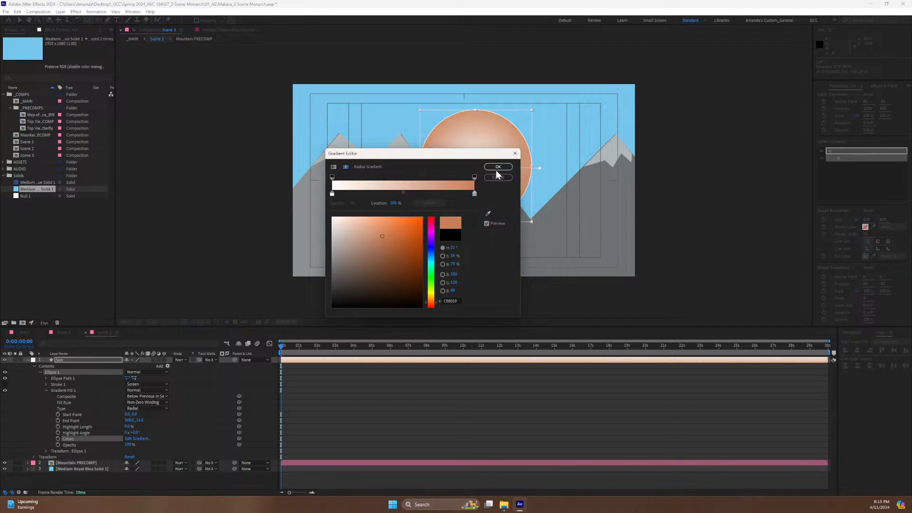
Recolor the Sun gradient's white inner stop to golden orange CA9E59.
click(333, 195)
drag(428, 301, 429, 298)
click(381, 239)
mouse_move(381, 239)
mouse_down()
mouse_move(376, 228)
mouse_move(356, 237)
mouse_move(395, 225)
mouse_move(387, 233)
mouse_up()
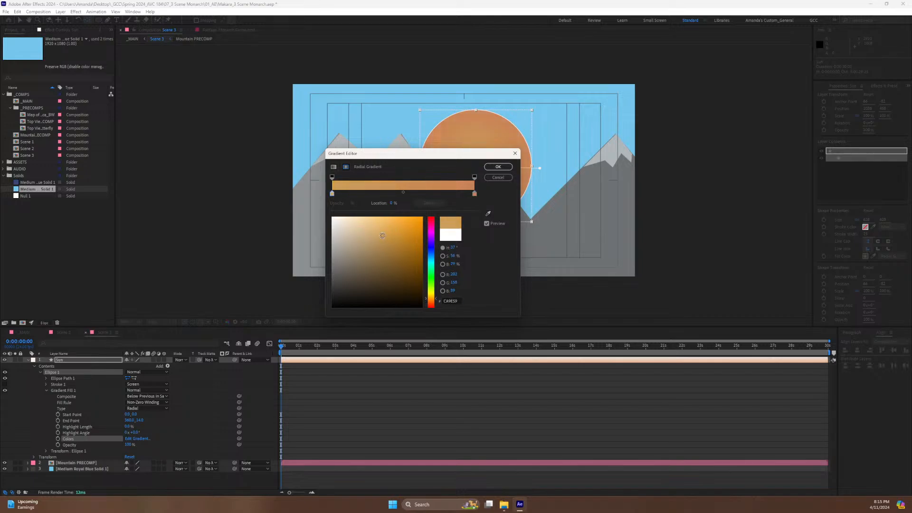
Make the Sun gradient's outer stop a more saturated orange and apply the gradient colors.
click(474, 194)
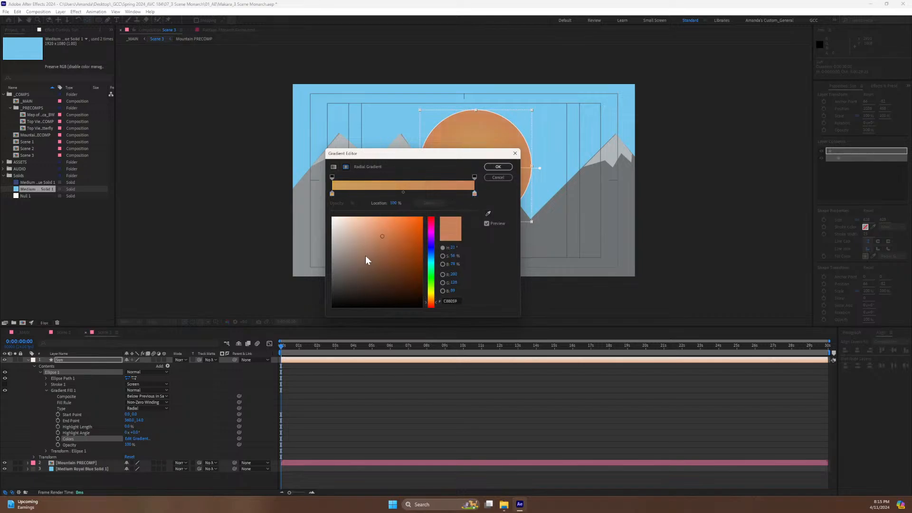
drag(399, 236, 393, 233)
click(496, 166)
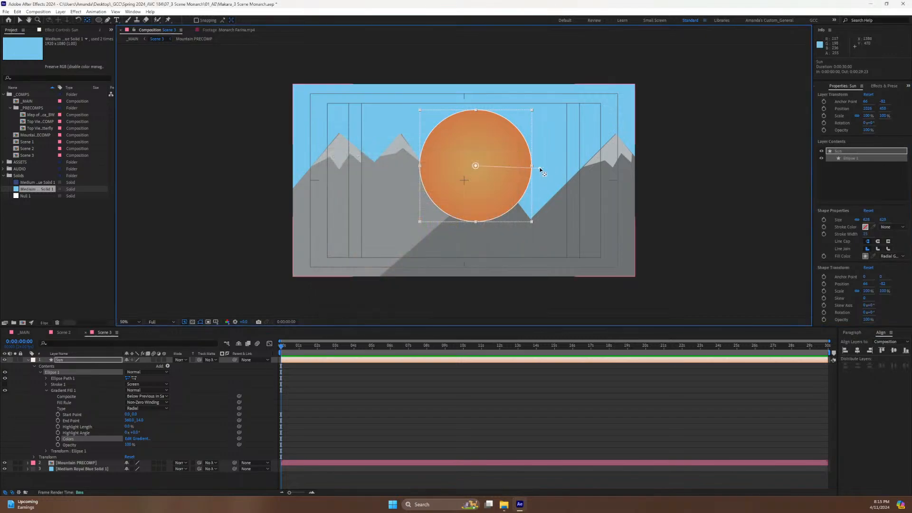
Extend the Sun gradient's end point to about 510, -10 and shift its highlight slightly off the center.
drag(588, 168, 568, 165)
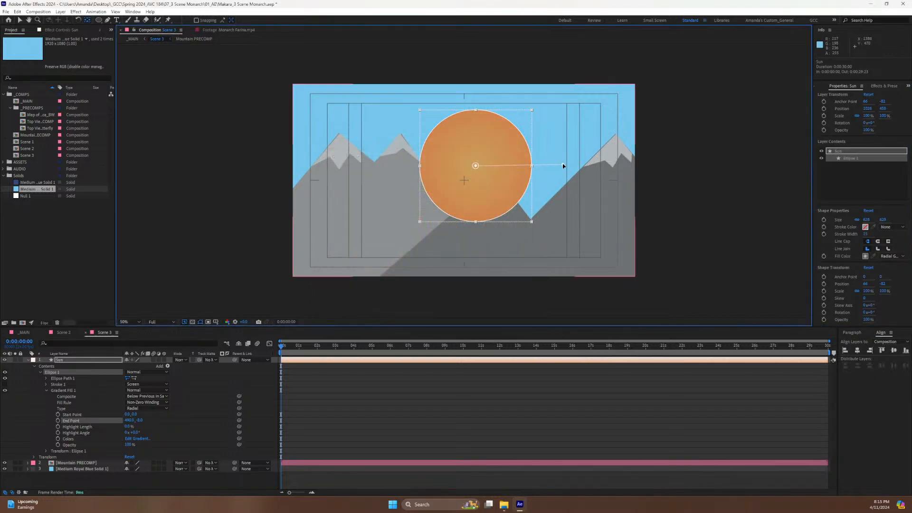
mouse_move(476, 166)
mouse_down()
mouse_move(501, 168)
mouse_move(475, 167)
mouse_up()
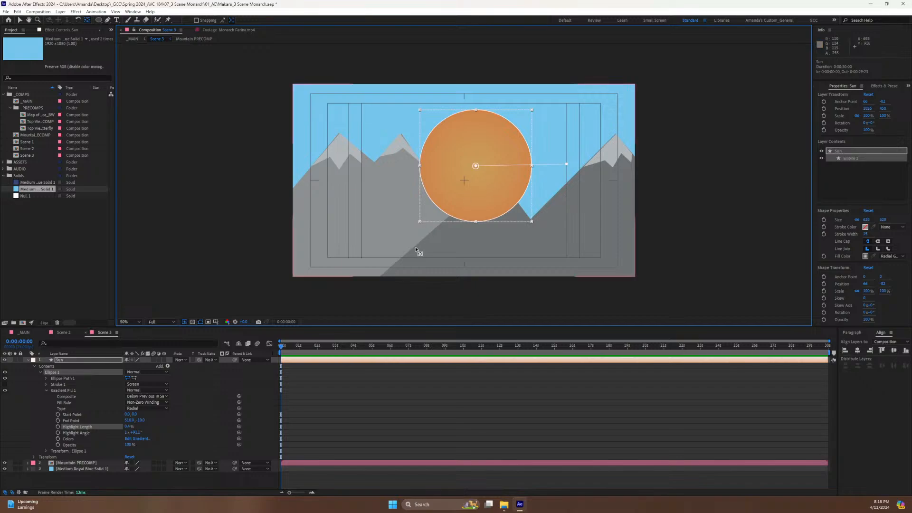
key(v)
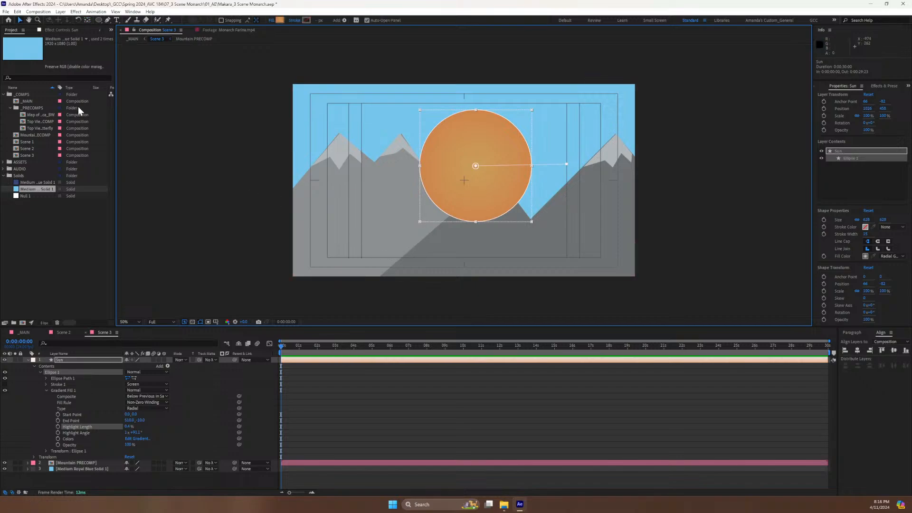
Move the Sun layer beneath Mountain PRECOMP and above the blue solid in the layer stack.
click(64, 360)
click(29, 360)
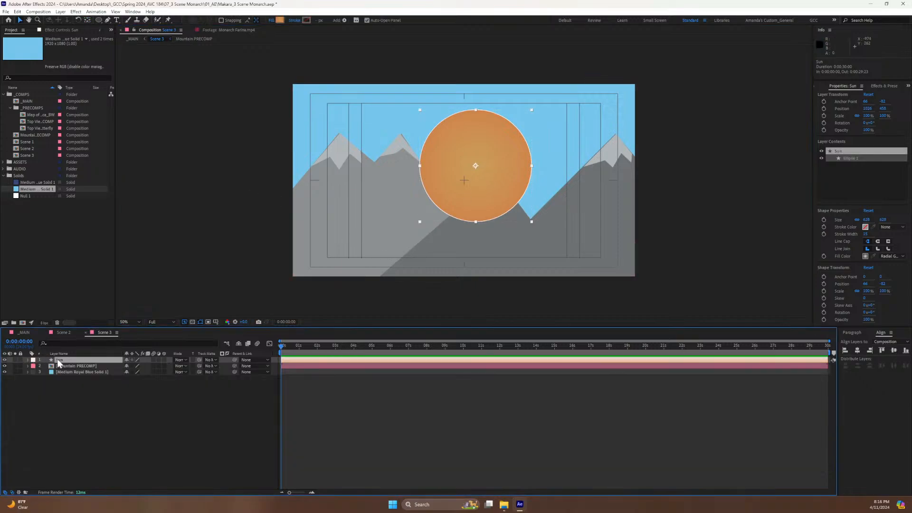
drag(56, 360, 69, 371)
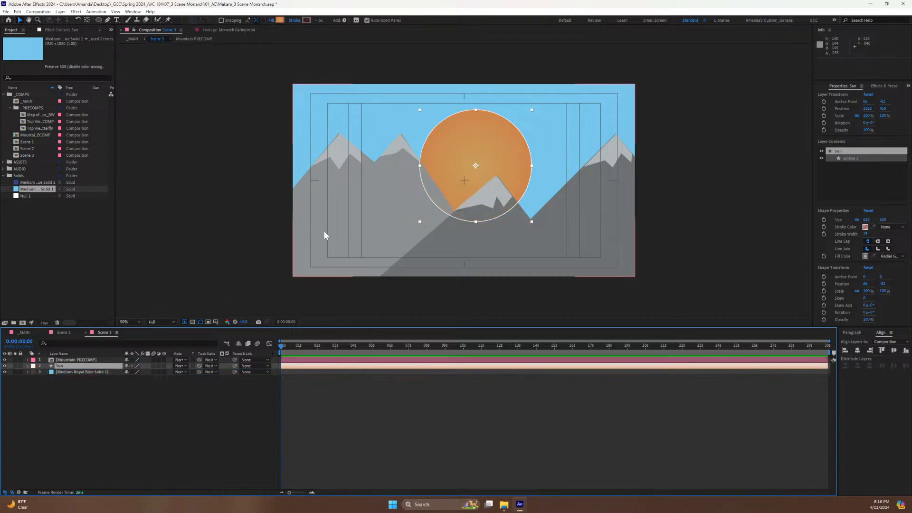
Move the sun to the center of the frame behind the mountains and save the project.
drag(486, 168, 475, 180)
click(677, 193)
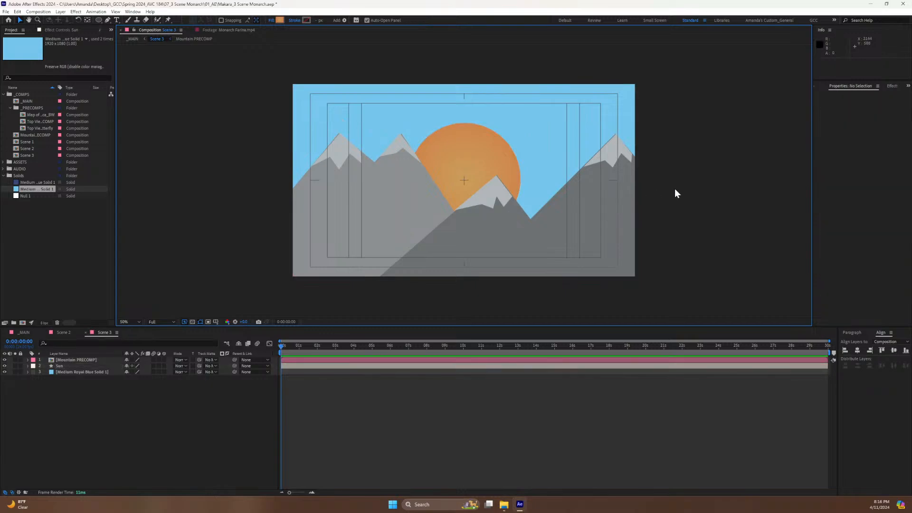
key(ctrl+s)
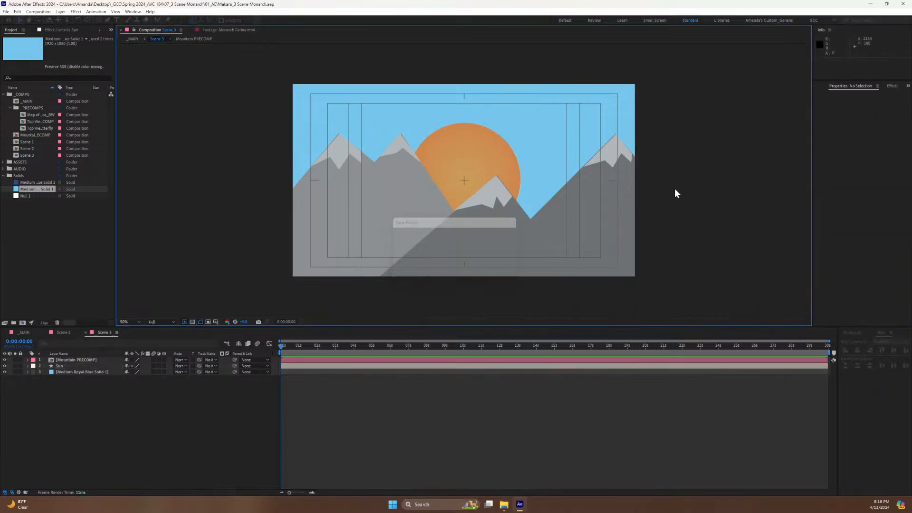
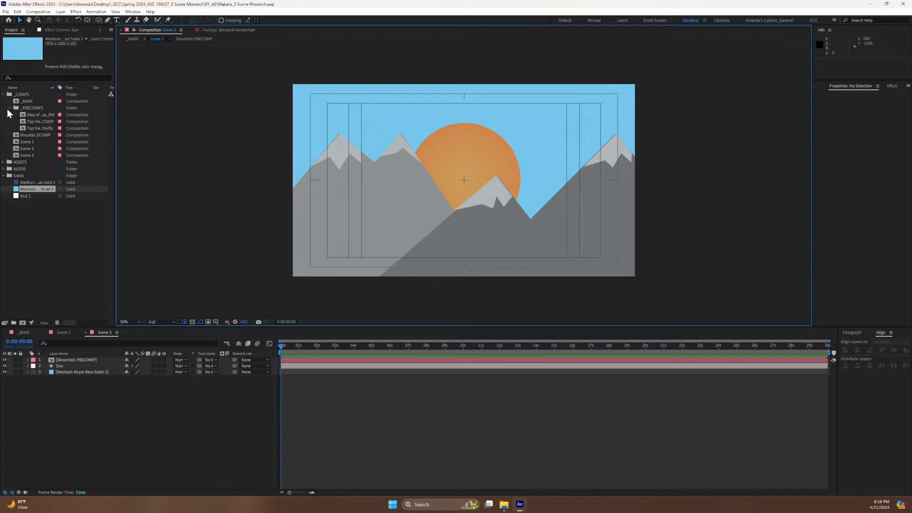
File Mountain PRECOMP in the _PRECOMPS folder and expand the Monarch Butterfly Layers folder among the vector assets.
drag(29, 136, 32, 108)
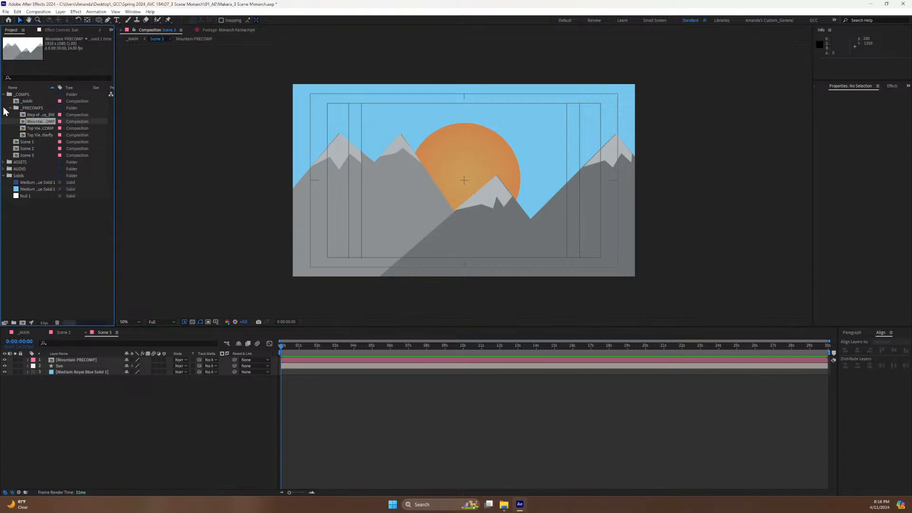
click(28, 135)
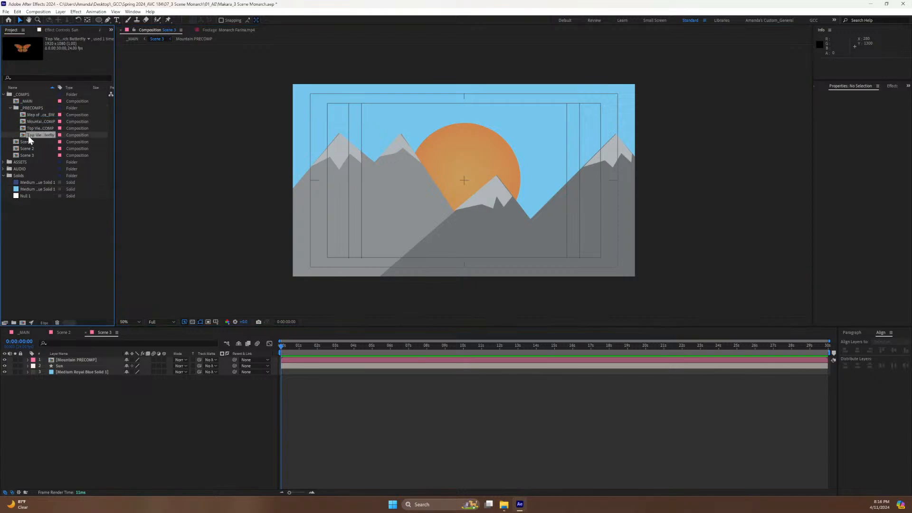
click(4, 162)
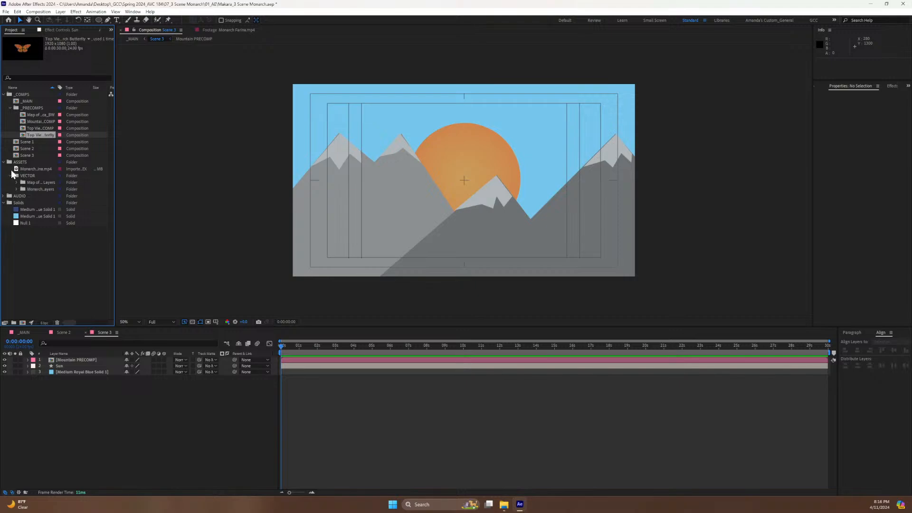
click(10, 176)
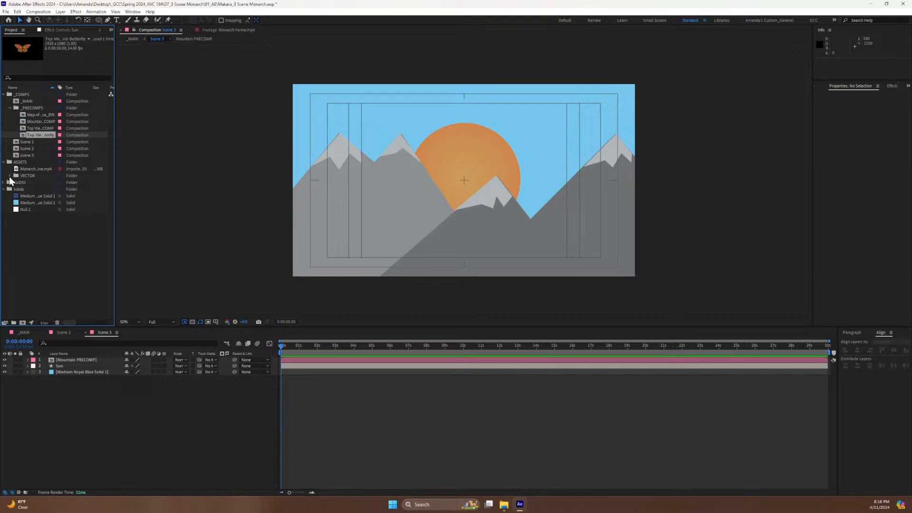
click(10, 176)
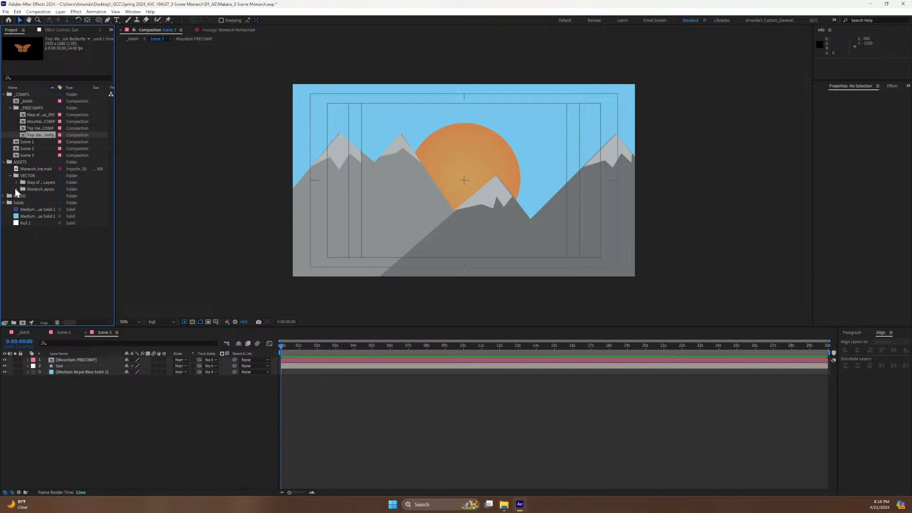
click(16, 189)
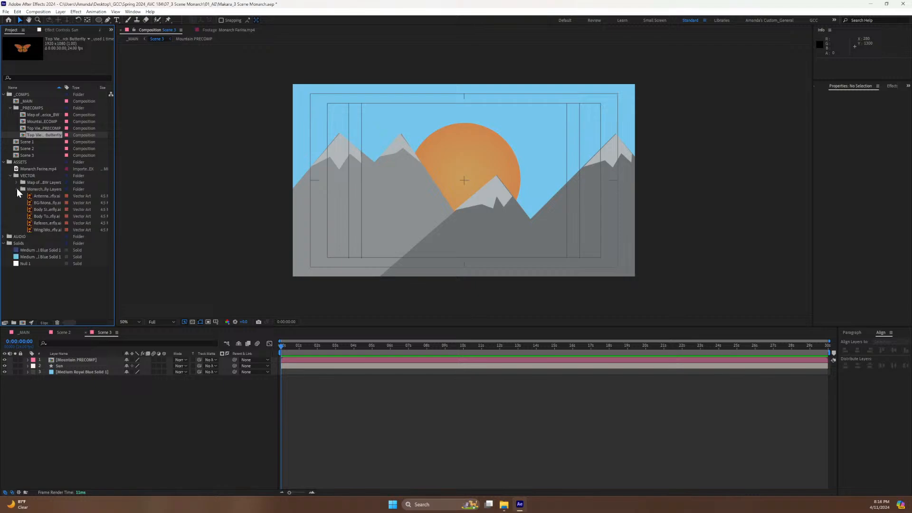
Add the monarch's antenna, top-view body and wing artwork to Scene 3 above the Mountain PRECOMP layer.
click(41, 196)
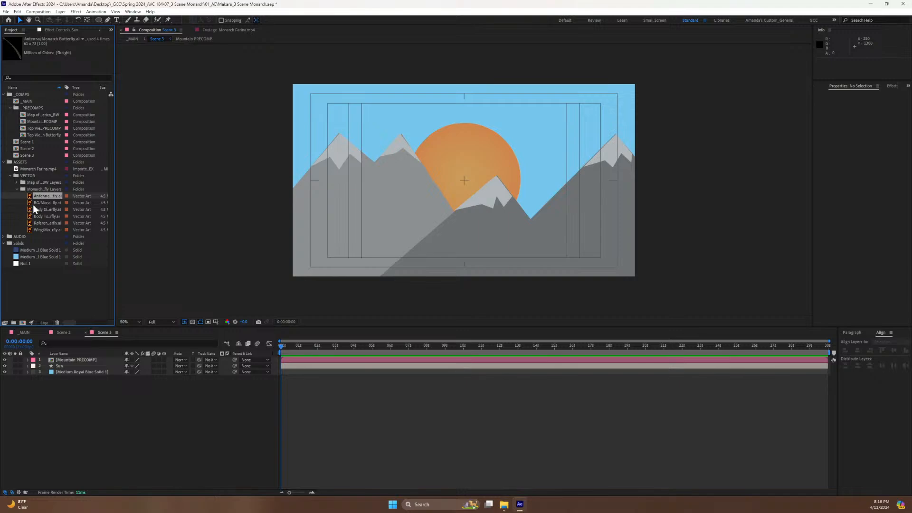
ctrl+click(40, 210)
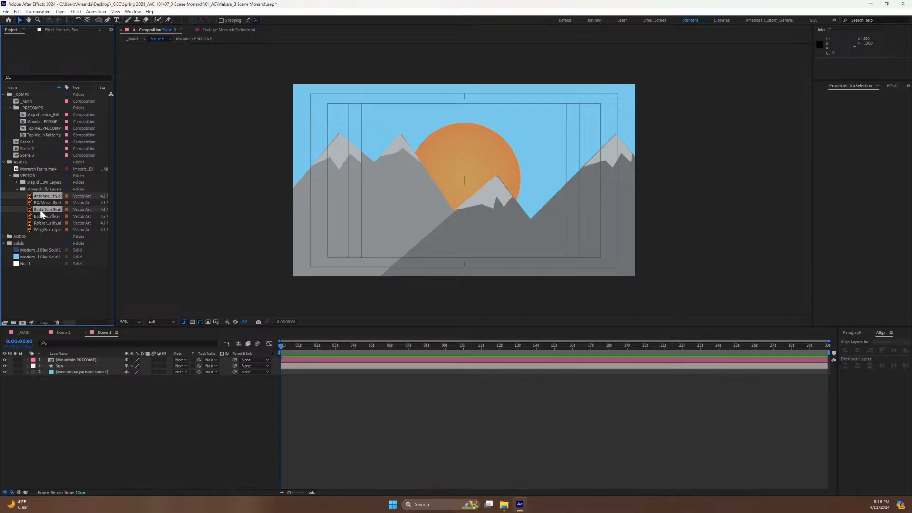
click(39, 216)
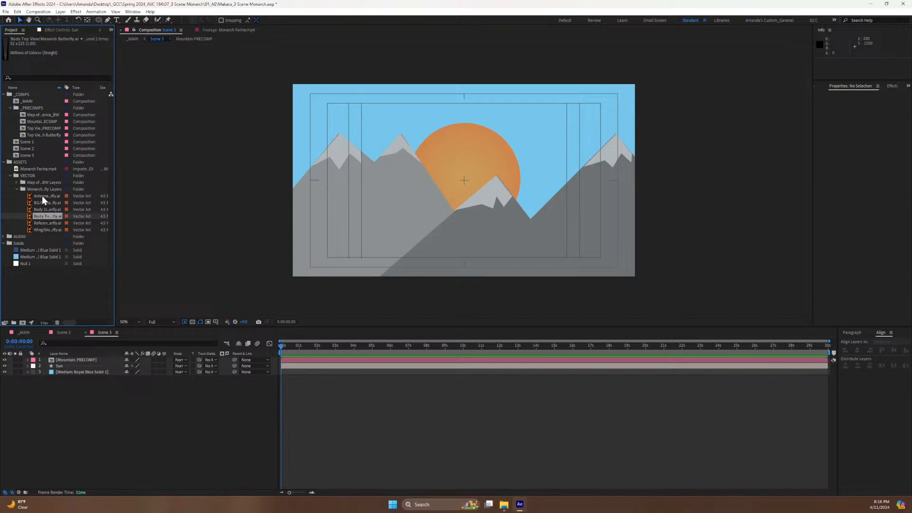
ctrl+click(39, 198)
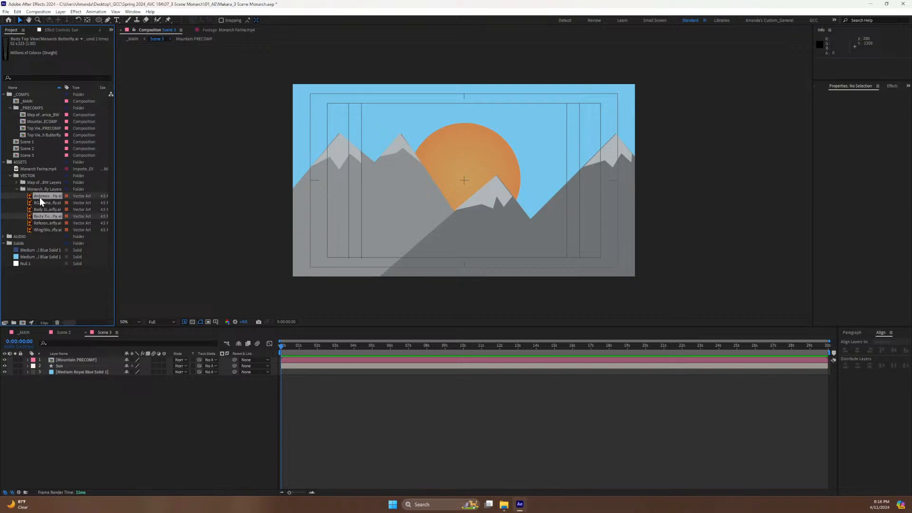
ctrl+click(34, 230)
drag(33, 230, 53, 359)
click(136, 441)
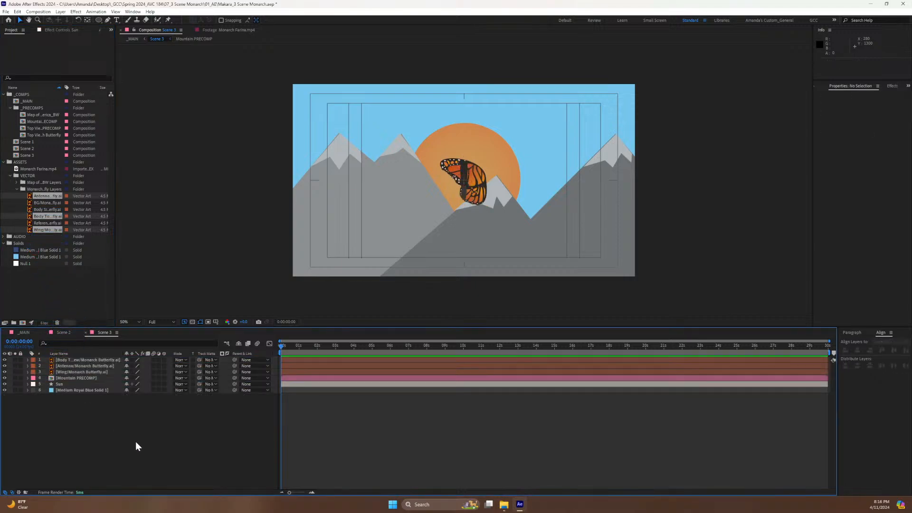
Place the butterfly body beside the wing at about 807, 594 and enable continuous rasterization on the three butterfly layers.
drag(463, 172, 512, 174)
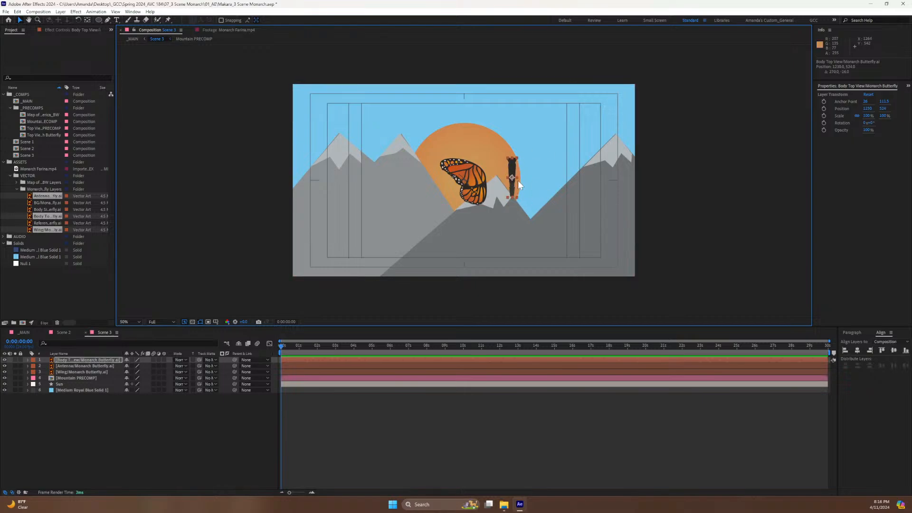
key(period)
key(period)
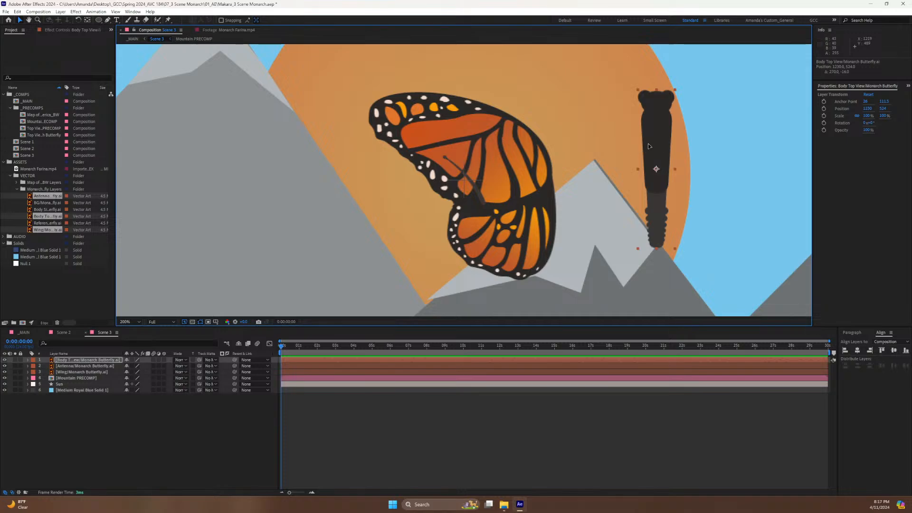
drag(655, 142, 348, 196)
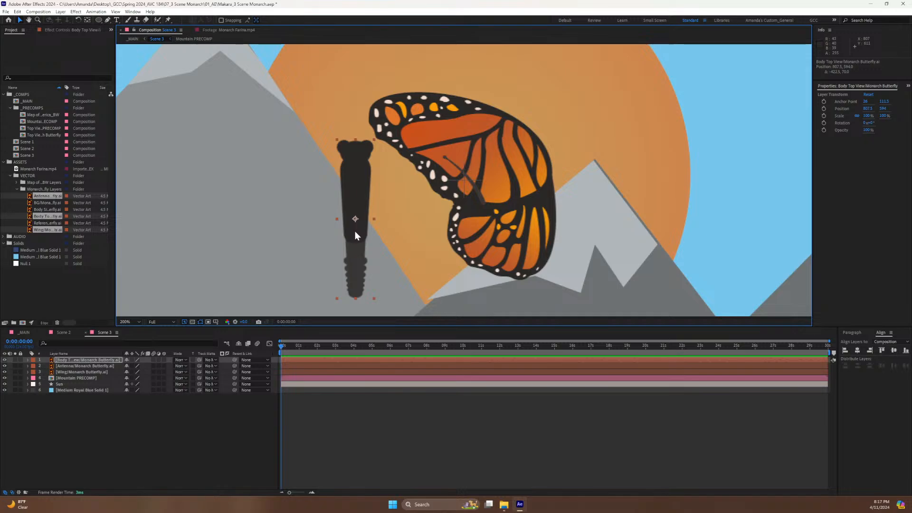
key(s)
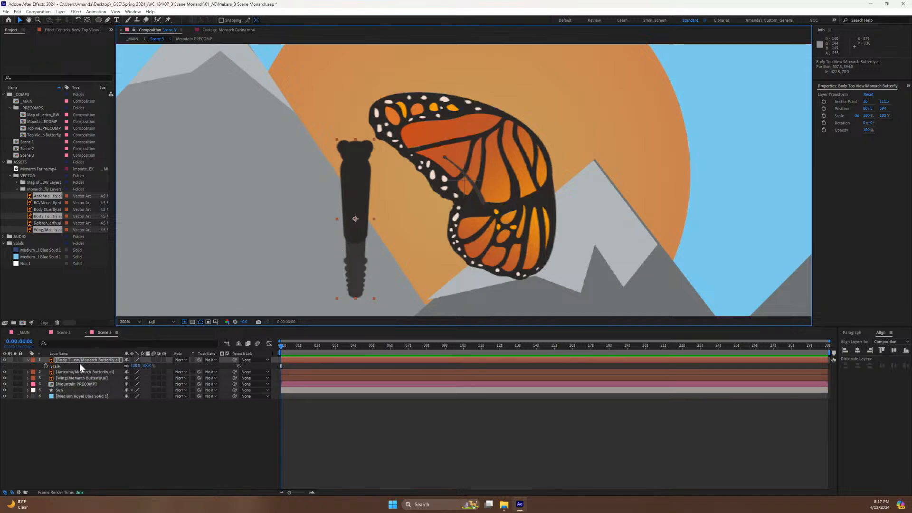
key(r)
click(130, 360)
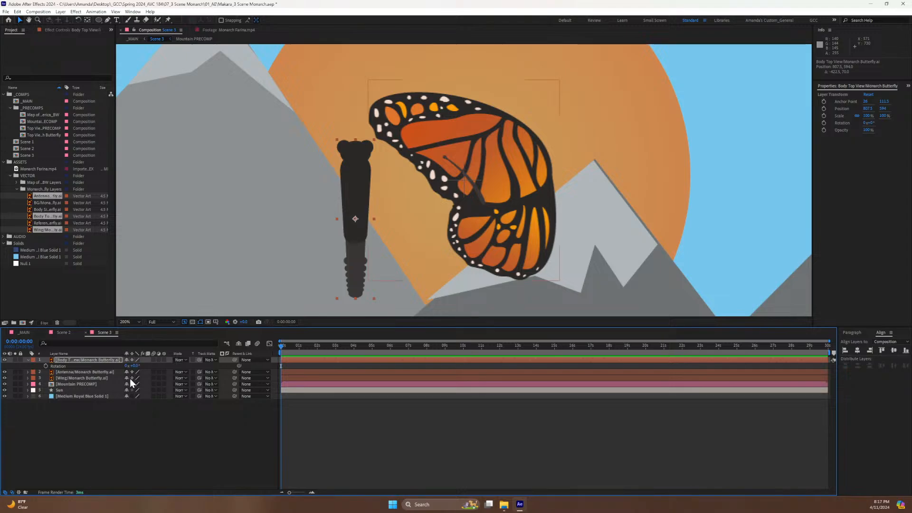
Precompose the body, antenna and wing layers as "Monarch Butterfly Side View".
click(86, 379)
shift+click(92, 360)
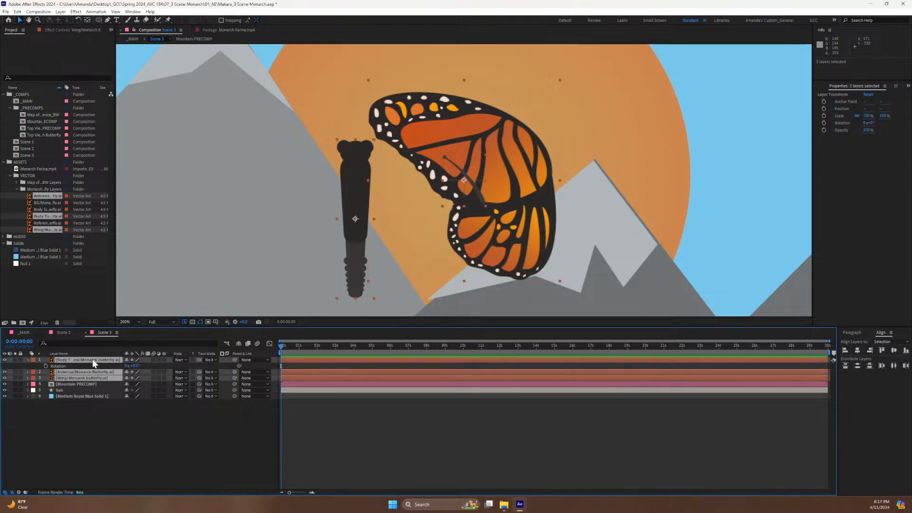
key(ctrl+shift+c)
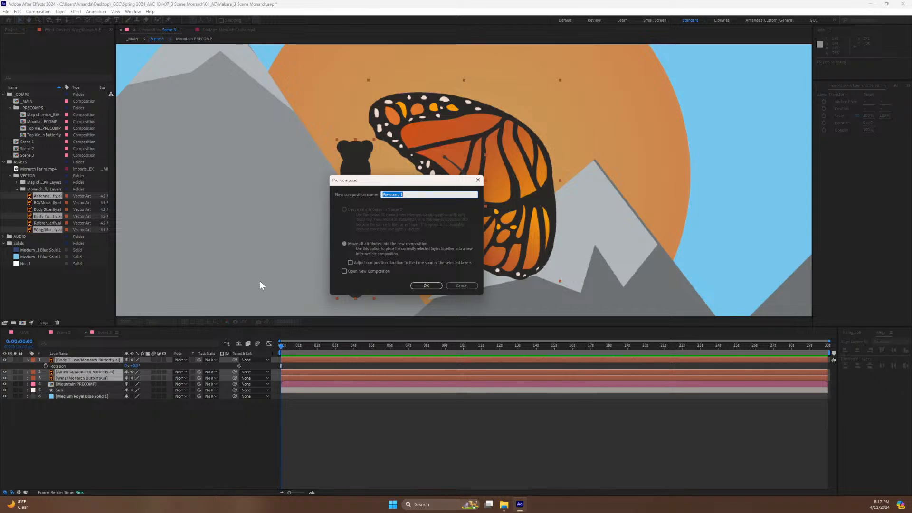
text(S)
text(onar)
text(ch Butterfly)
click(418, 287)
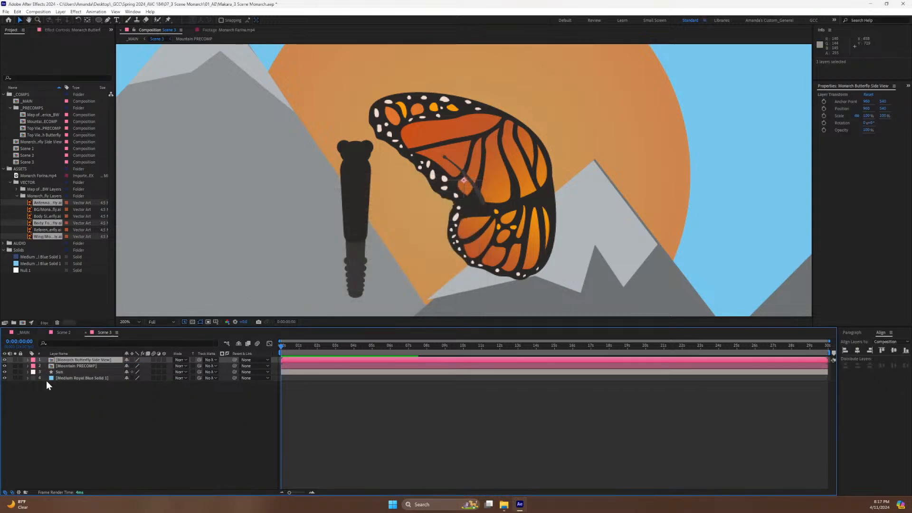
Open the Monarch Butterfly Side View precomp and shift the body's anchor point up into the thorax, about 53 px higher.
double_click(65, 360)
key(comma)
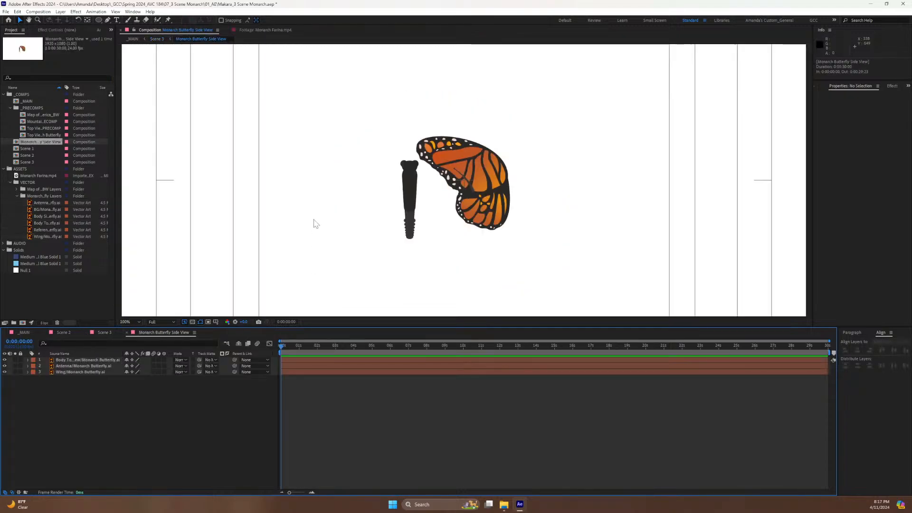
click(400, 192)
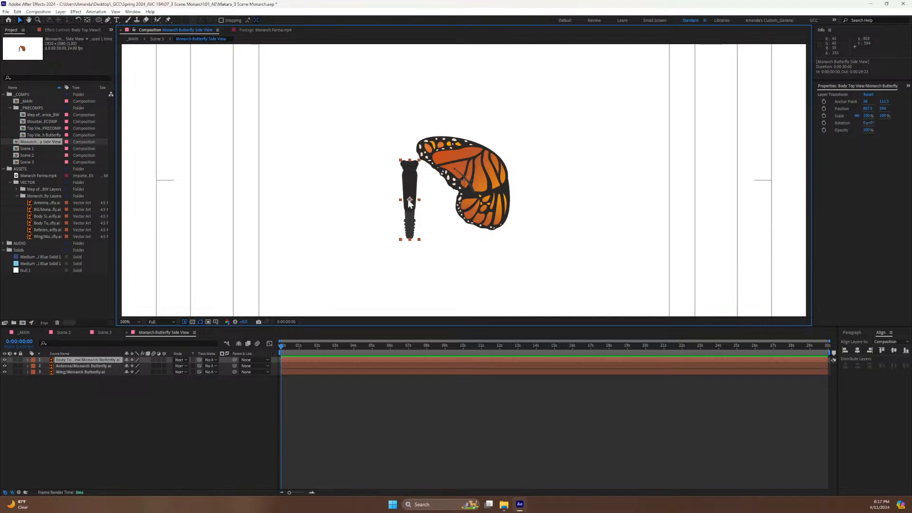
key(y)
drag(409, 201, 409, 181)
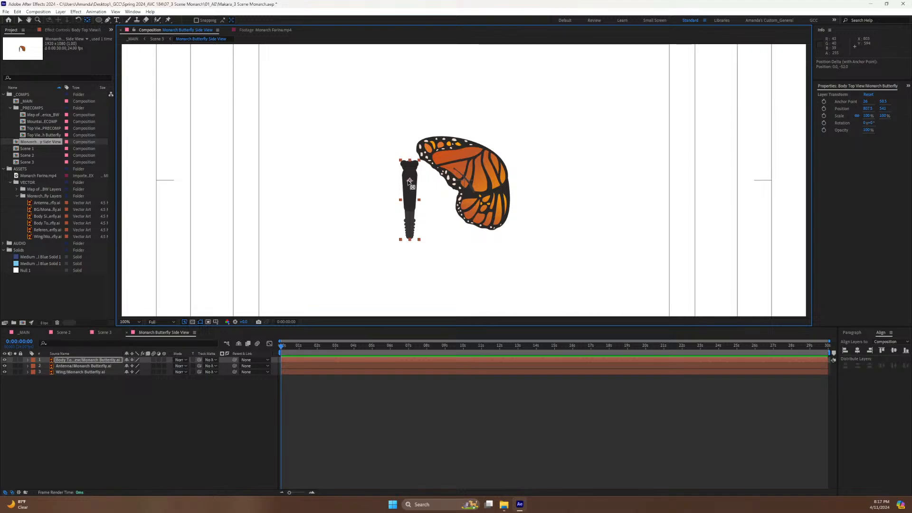
Rotate the butterfly body counterclockwise to about -65°.
click(87, 360)
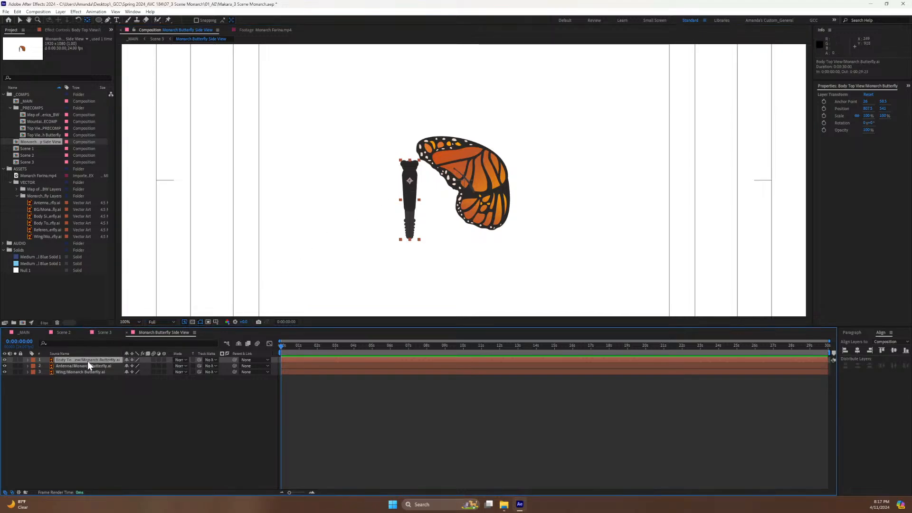
key(r)
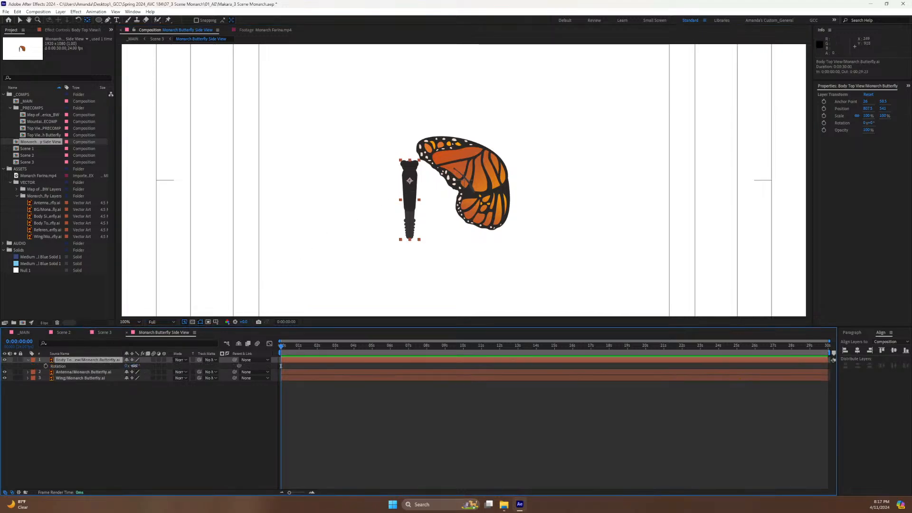
drag(135, 366, 114, 368)
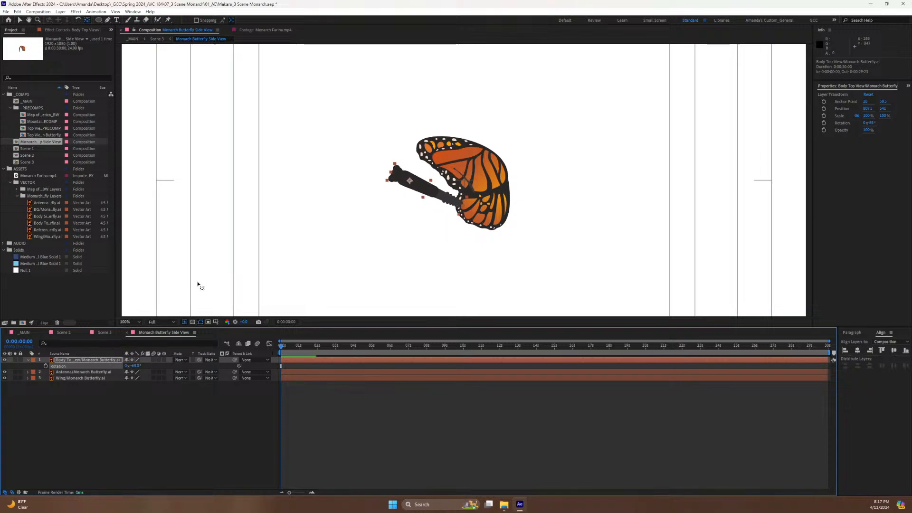
Attach the antenna to the butterfly's head with its anchor point at the antenna's base, and parent it to the body layer.
click(70, 373)
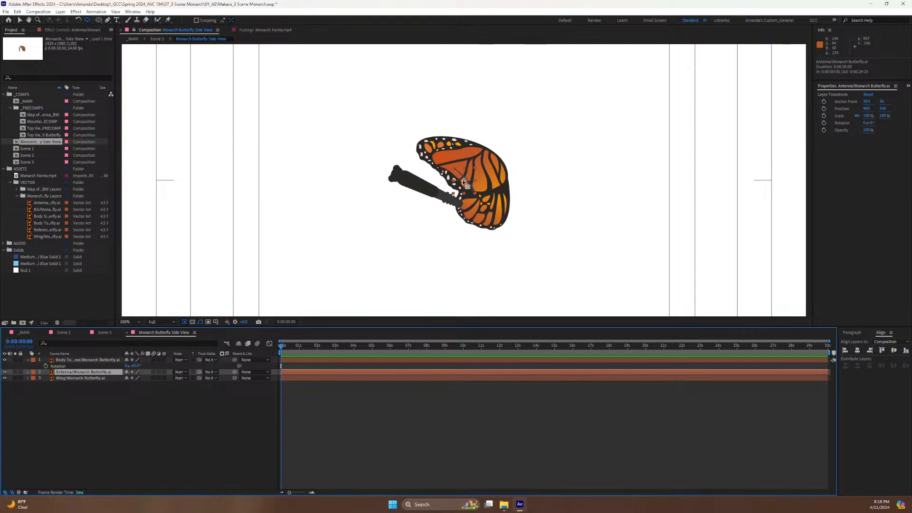
drag(466, 179, 399, 170)
key(y)
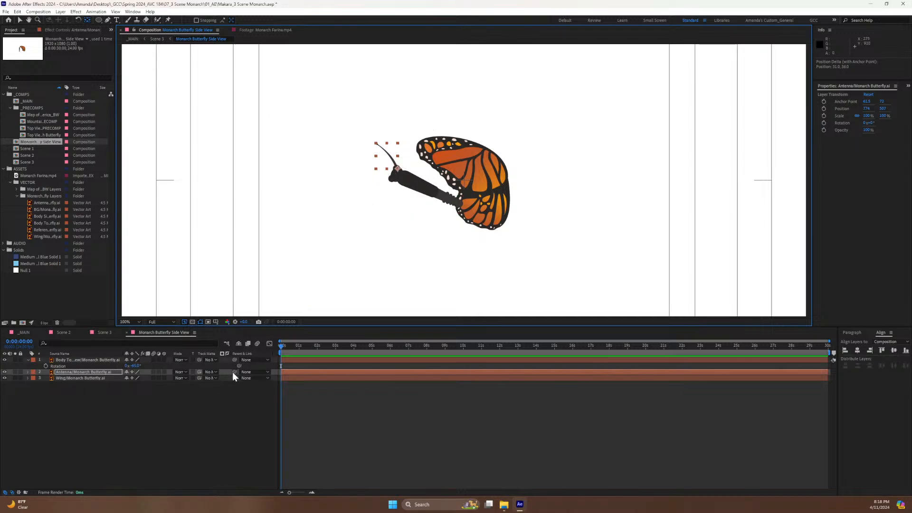
drag(233, 372, 70, 358)
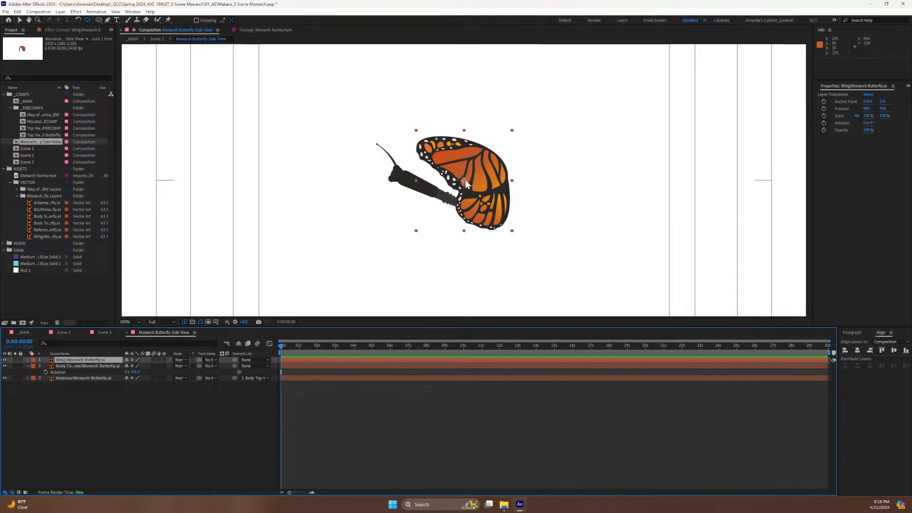
Shift the wing's anchor point to its inner edge near 1079, 547 and flip the wing horizontally with an X scale of -100%.
drag(464, 180, 506, 183)
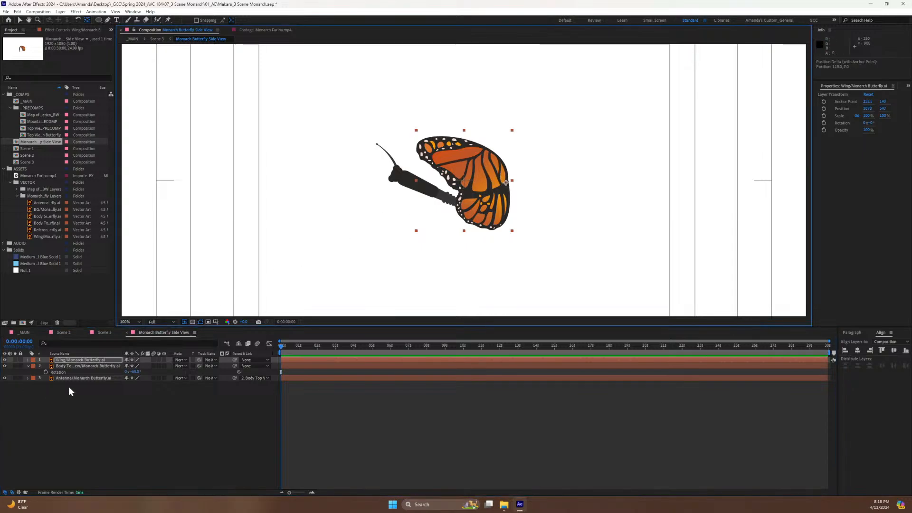
click(94, 359)
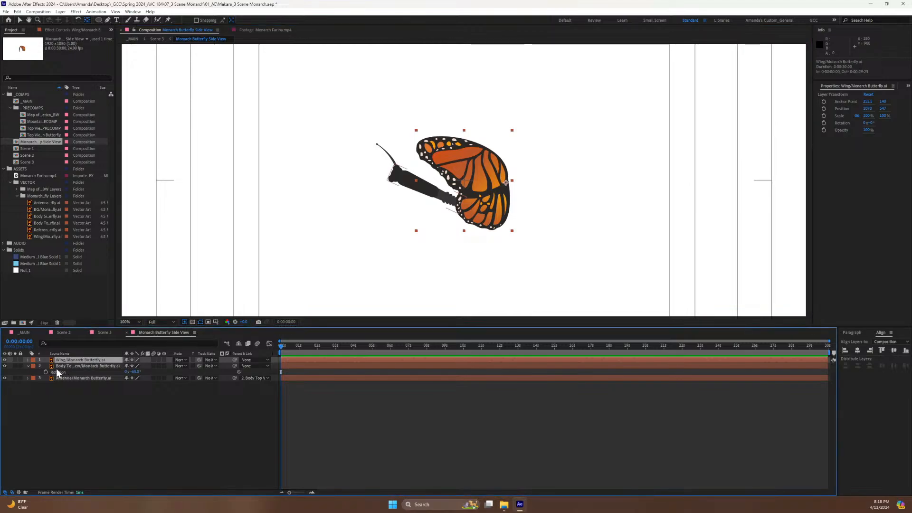
key(s)
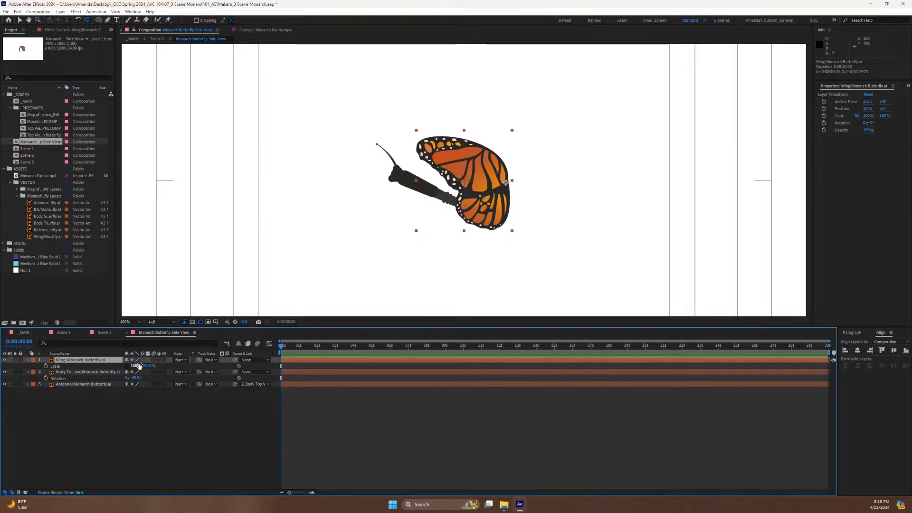
click(135, 366)
text(-100)
key(Return)
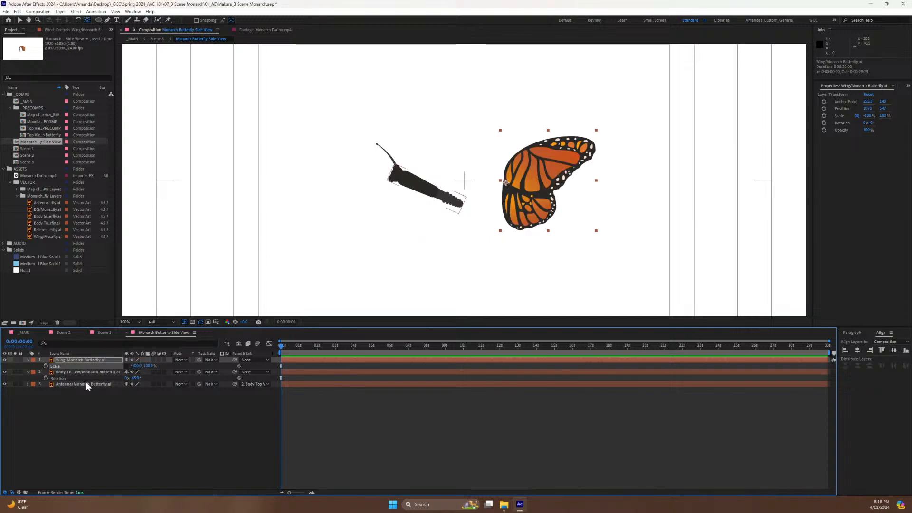
Rotate the wing to -66° and position it so its base sits on the butterfly's thorax at about 846, 550.
click(85, 360)
key(r)
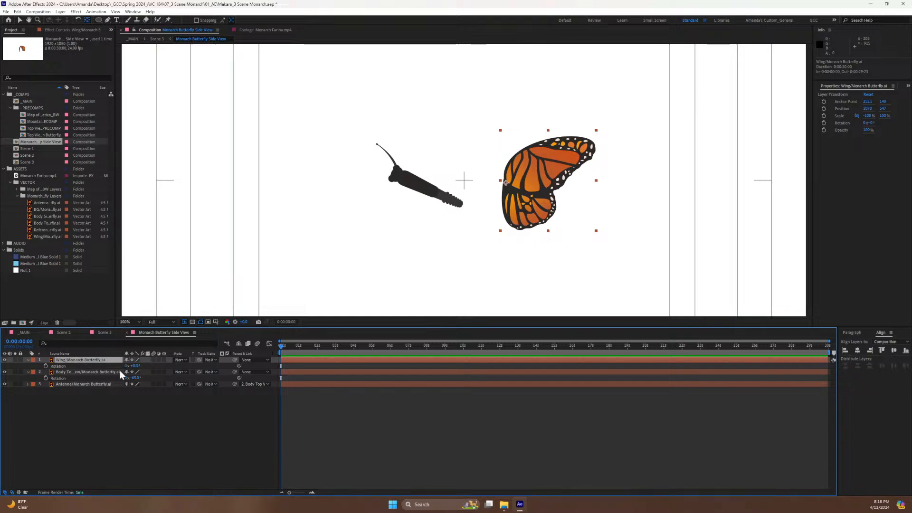
drag(131, 366, 111, 368)
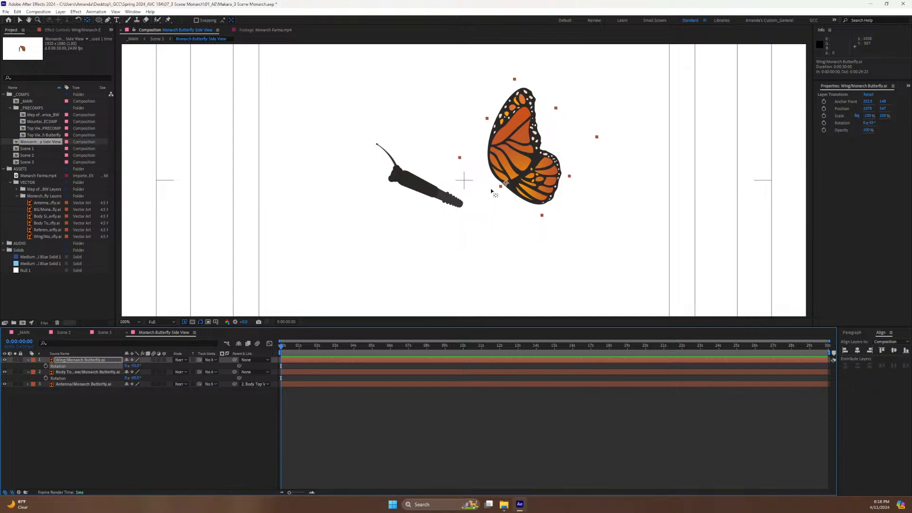
key(v)
drag(509, 183, 423, 183)
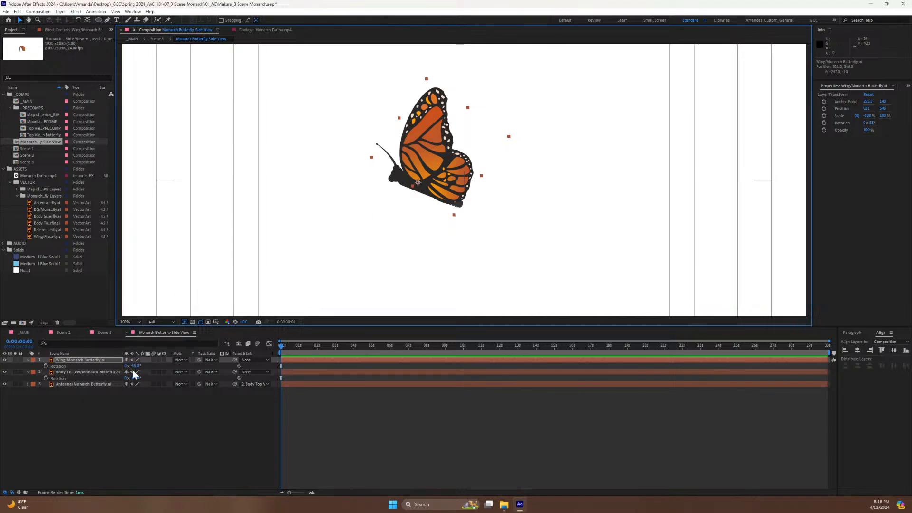
drag(133, 366, 135, 365)
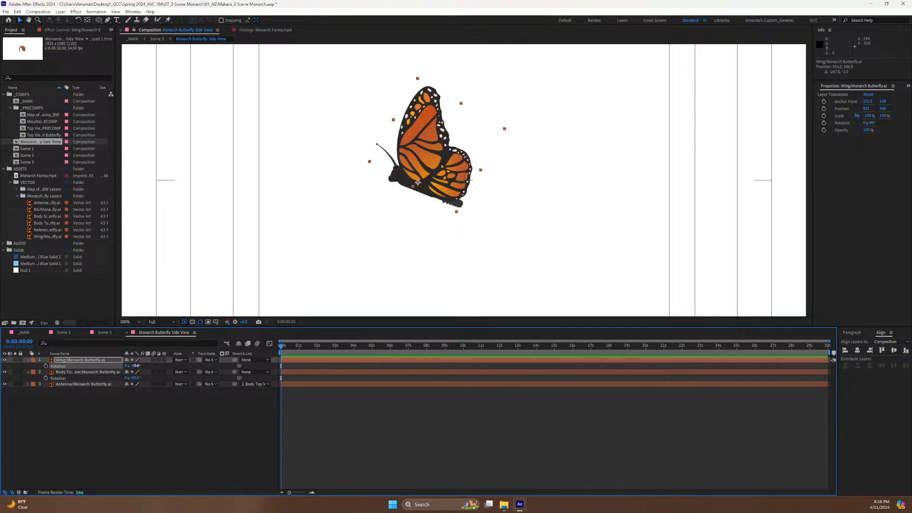
drag(136, 366, 133, 366)
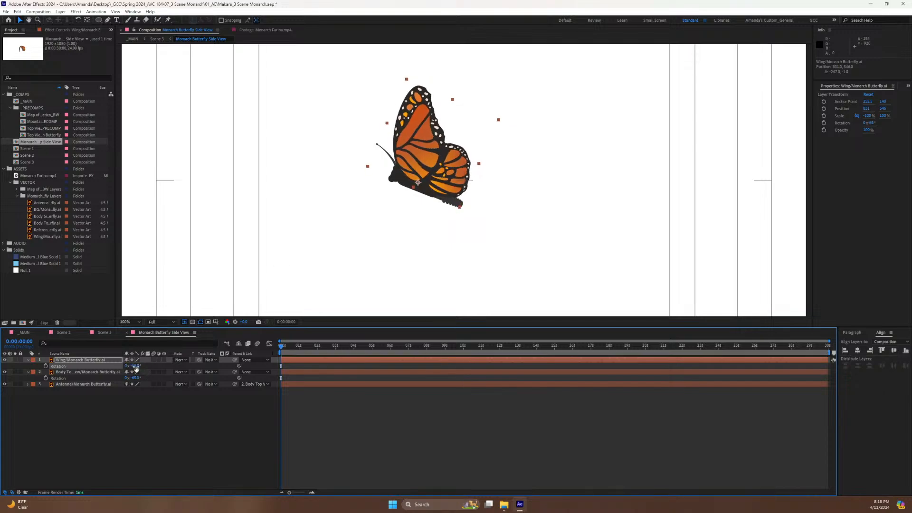
drag(426, 160, 432, 162)
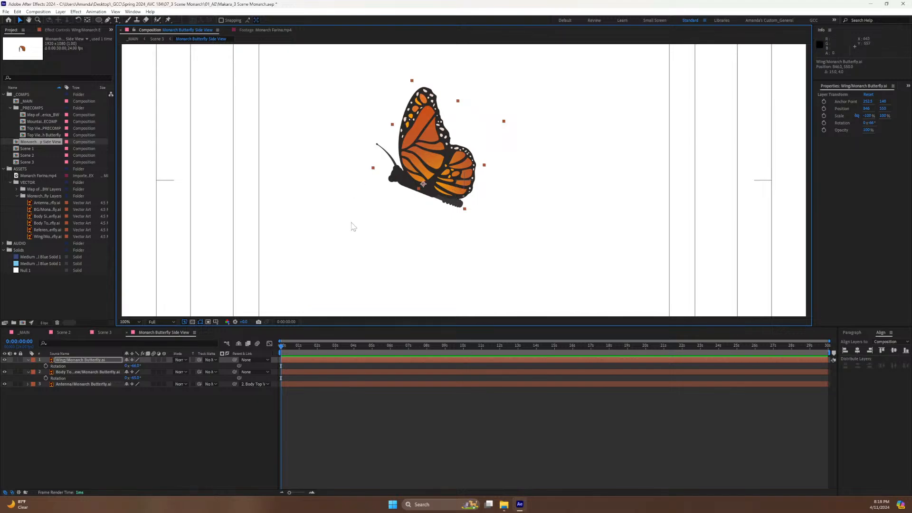
click(83, 365)
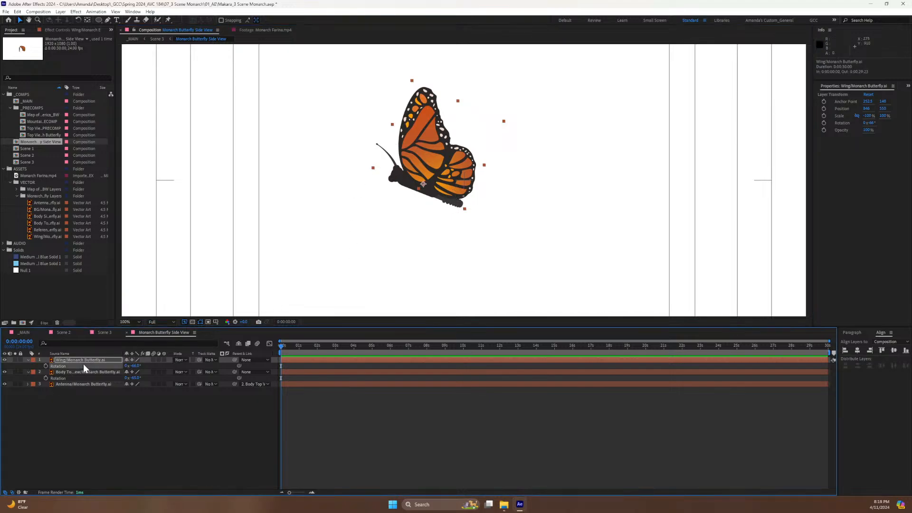
key(ctrl+d)
click(77, 420)
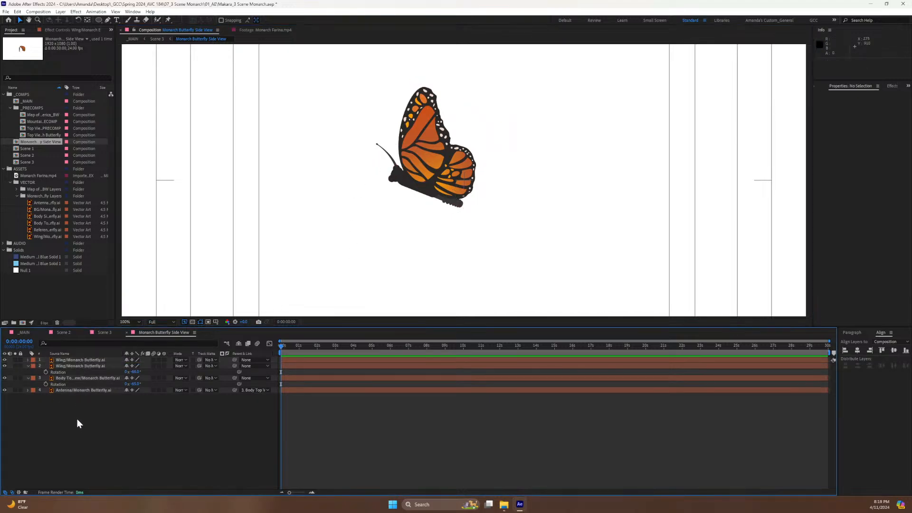
click(63, 367)
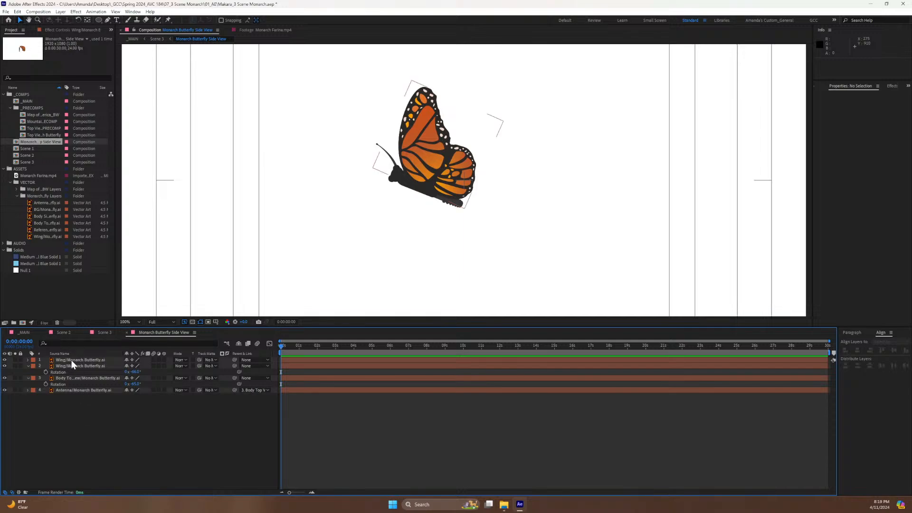
click(71, 360)
key(Delete)
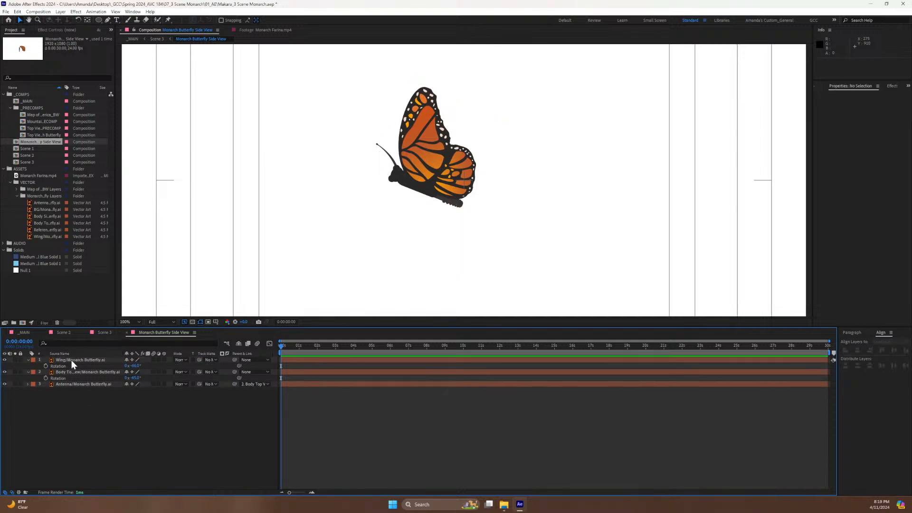
Save the project and turn the wing, body and antenna layers into 3D layers.
key(ctrl+s)
click(81, 362)
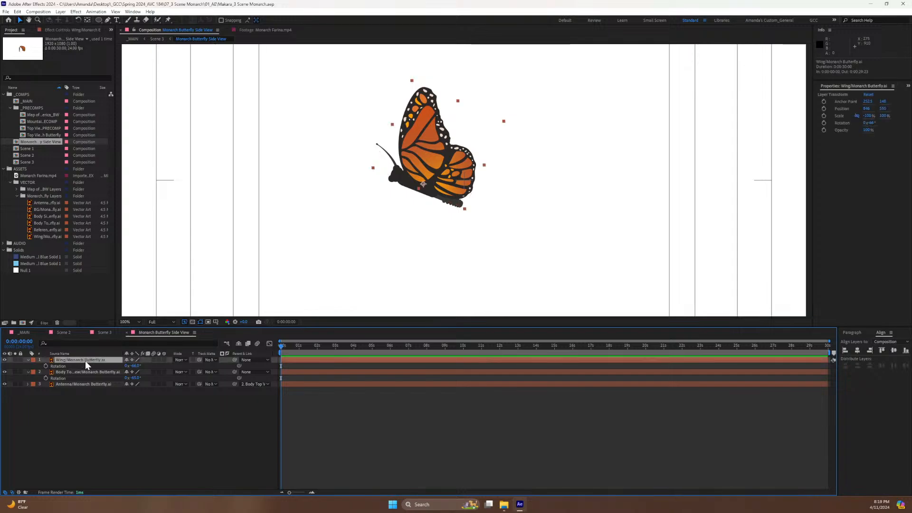
click(164, 359)
click(164, 403)
click(164, 445)
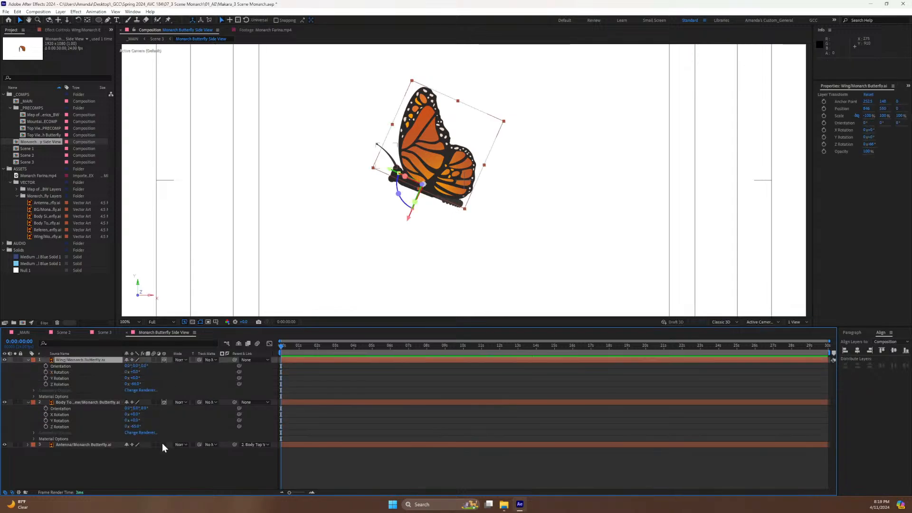
click(29, 360)
click(28, 367)
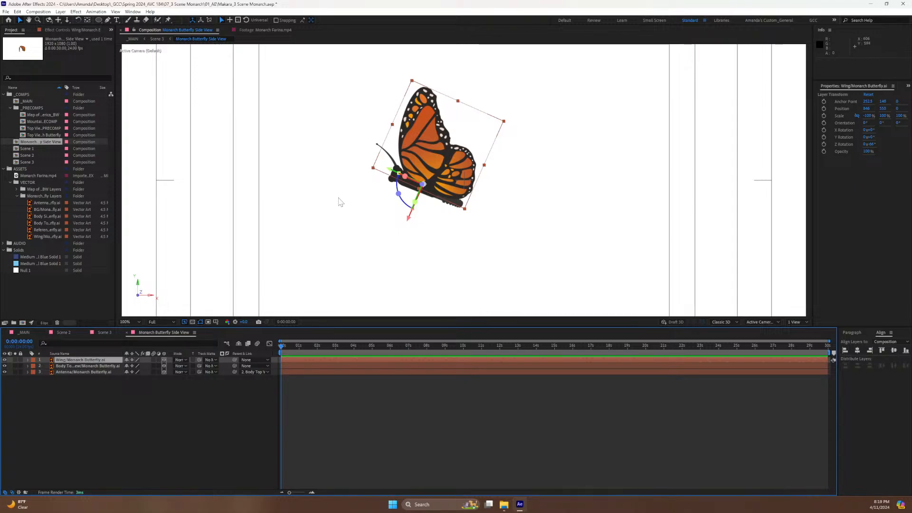
Try out tilting the wing with X Rotation and undo the last rotation change.
key(r)
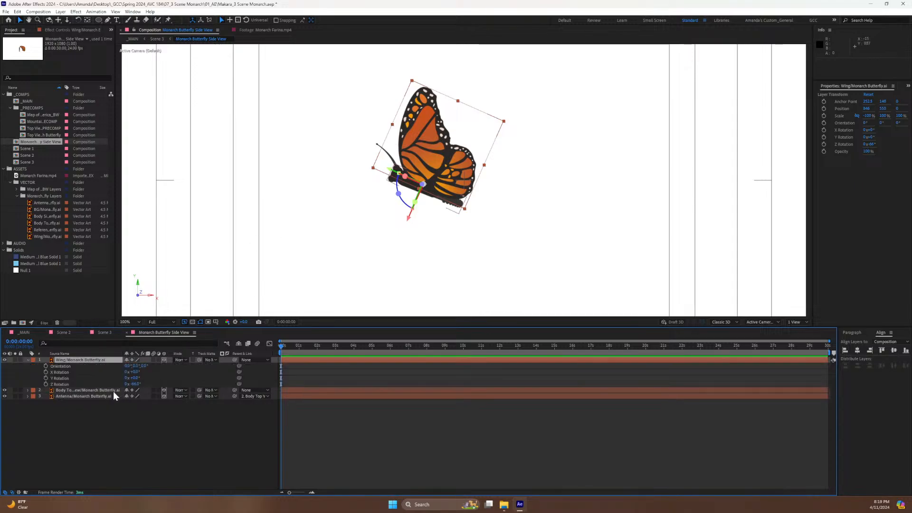
drag(135, 372, 120, 383)
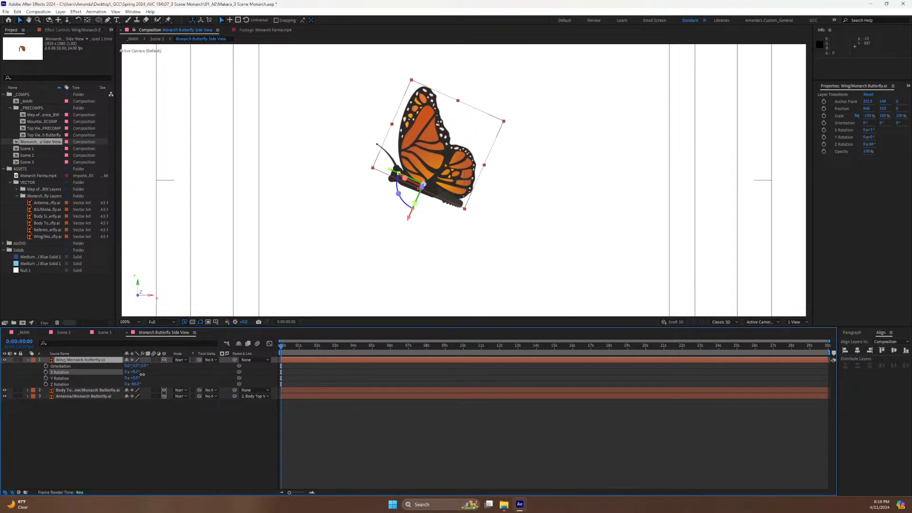
mouse_move(135, 372)
mouse_down()
mouse_move(151, 373)
mouse_move(135, 383)
mouse_up()
key(ctrl+z)
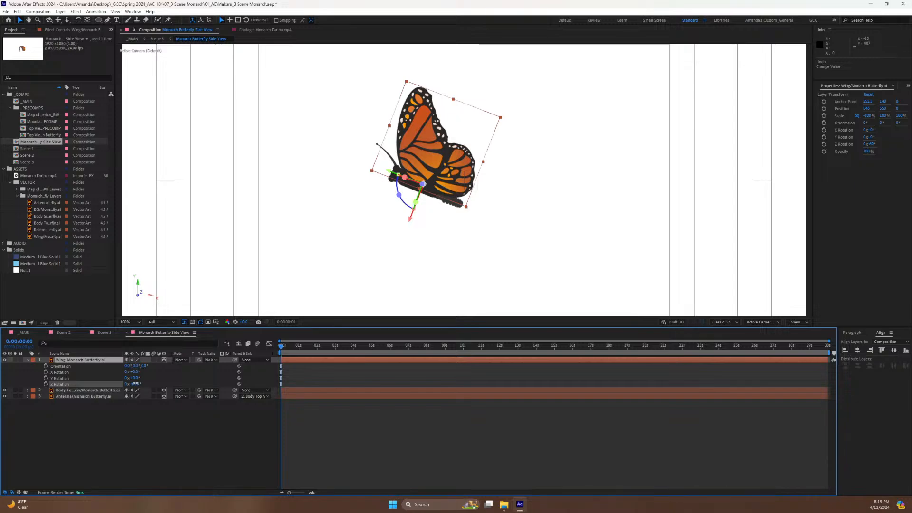
Set the wing's Z Rotation to -70°.
click(136, 384)
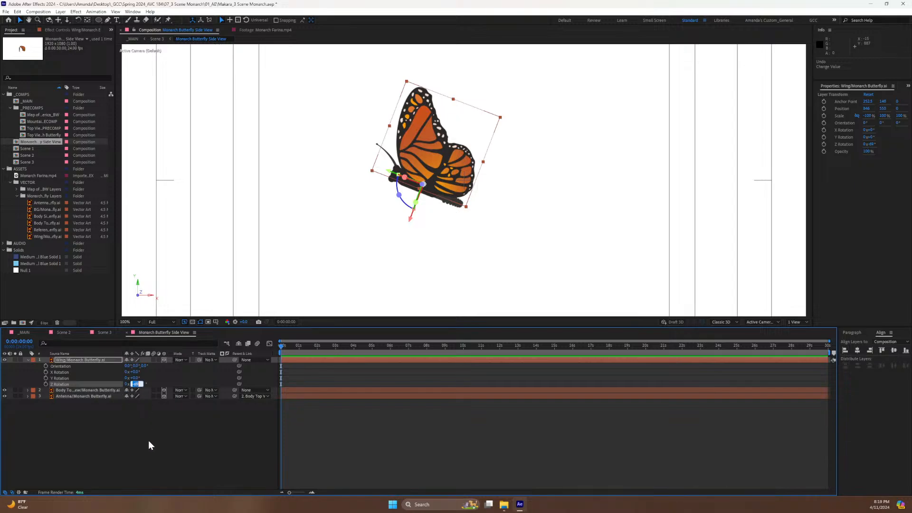
text(-70)
key(Return)
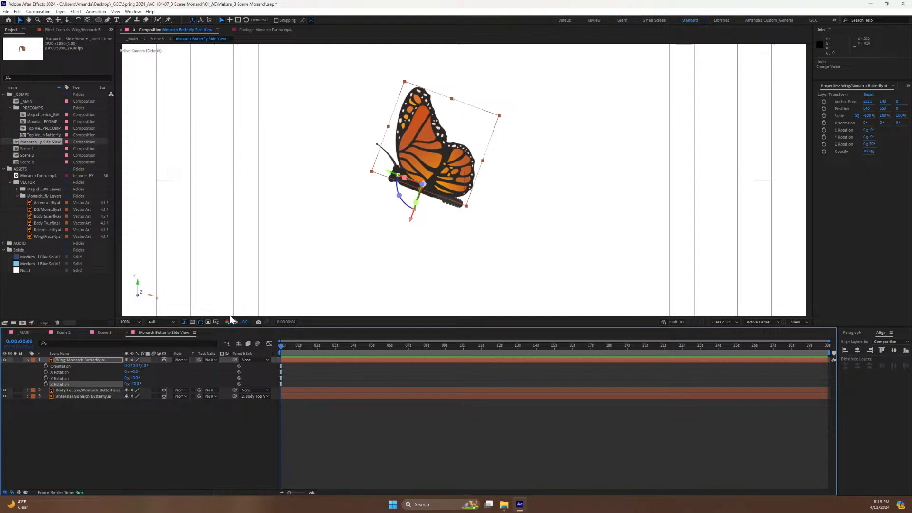
Keyframe the wing's X Rotation at 0° on the first frame and at 39° on frame 12.
click(46, 373)
drag(282, 345, 292, 366)
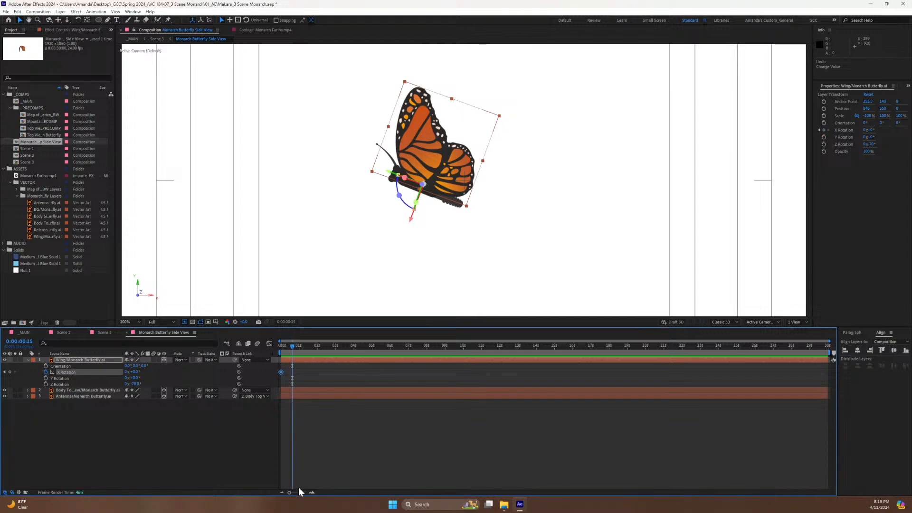
drag(290, 492, 304, 493)
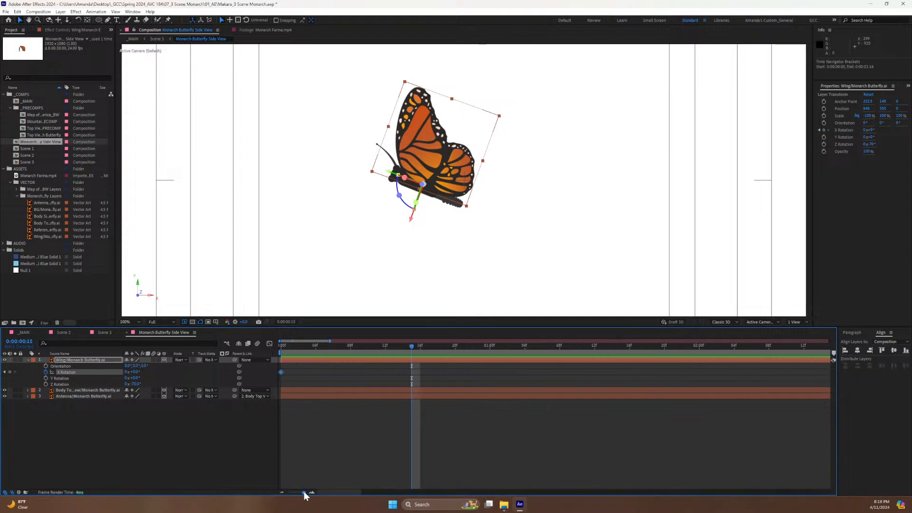
click(388, 350)
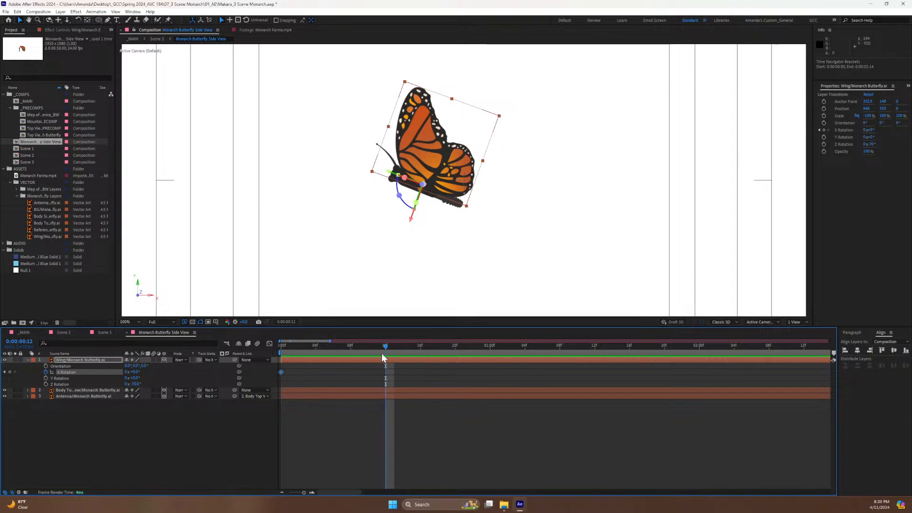
drag(135, 371, 149, 371)
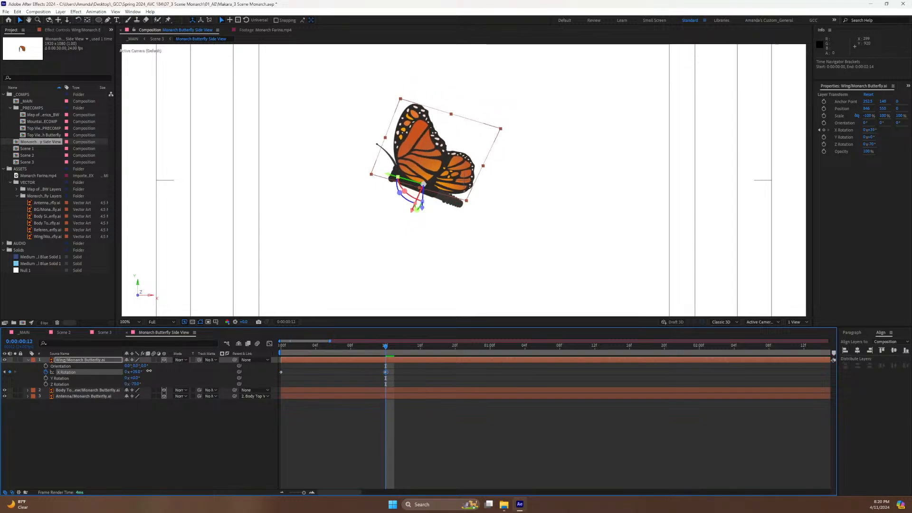
Set the wing's Z Rotation to -65° to realign the tilted wing with the body.
drag(135, 384, 138, 384)
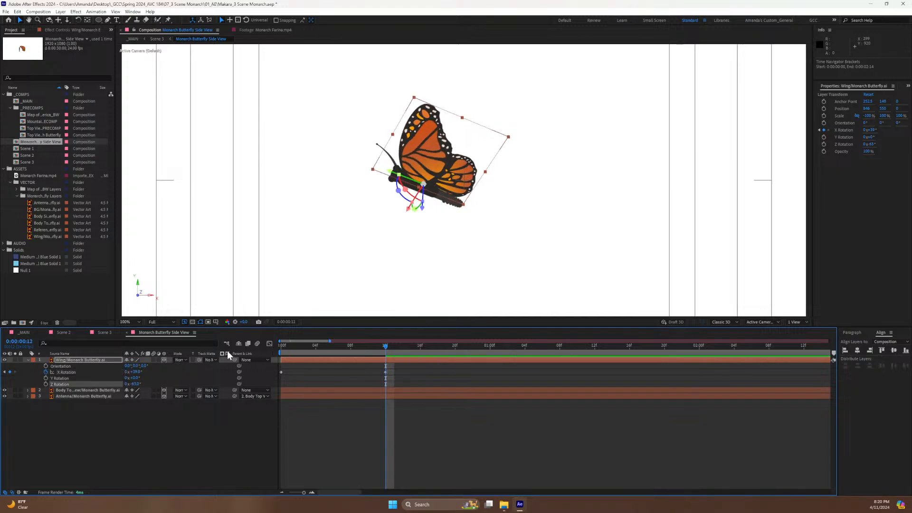
click(136, 383)
text(-65)
key(Return)
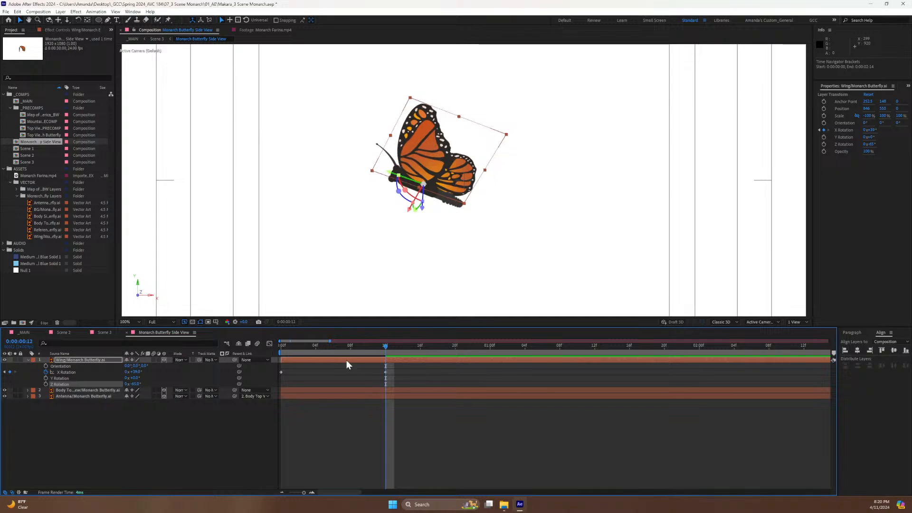
Copy the wing's starting X Rotation keyframe to the one-second mark.
click(455, 349)
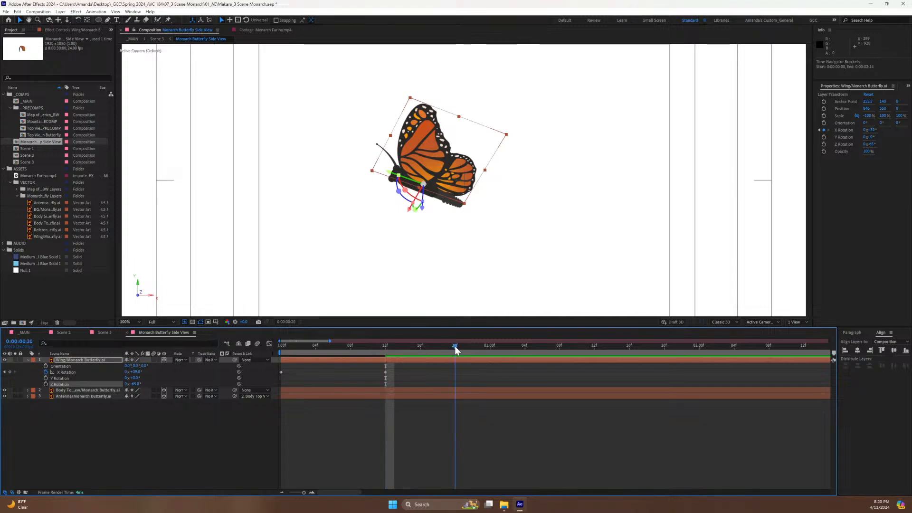
drag(455, 350, 490, 350)
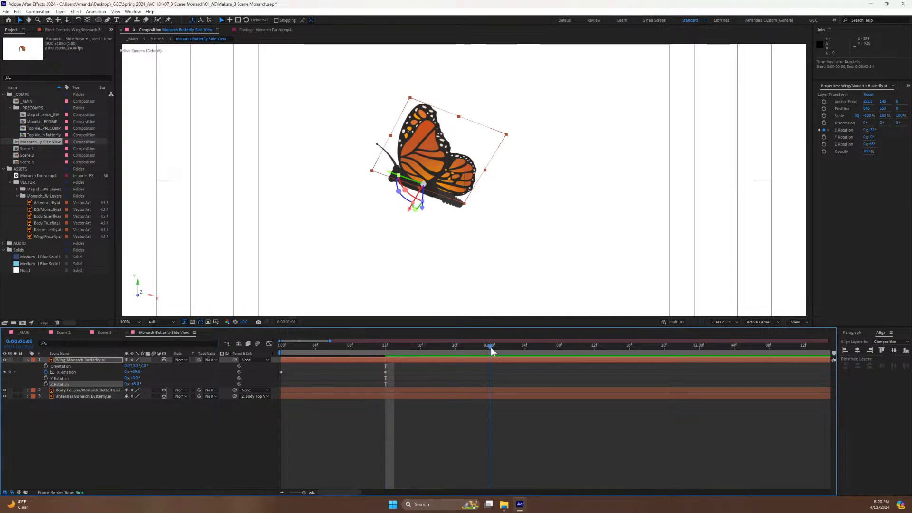
click(283, 372)
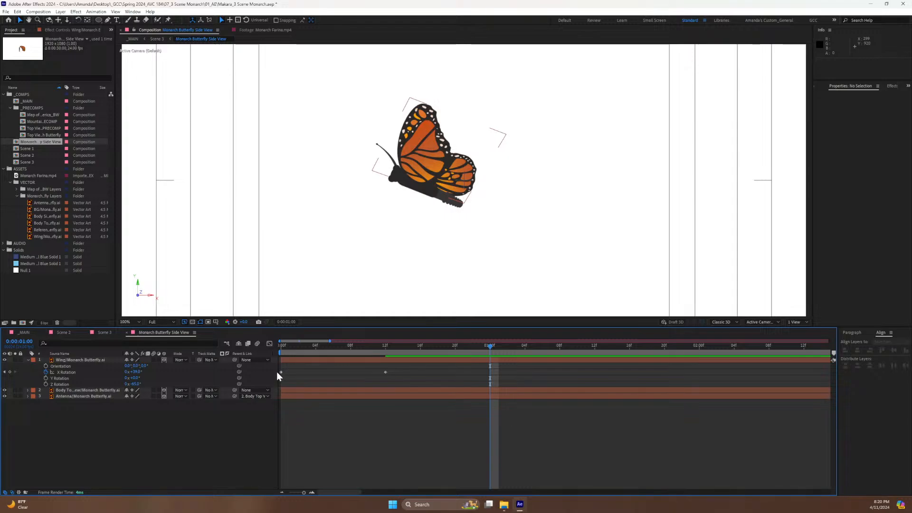
click(281, 372)
key(ctrl+c)
key(ctrl+v)
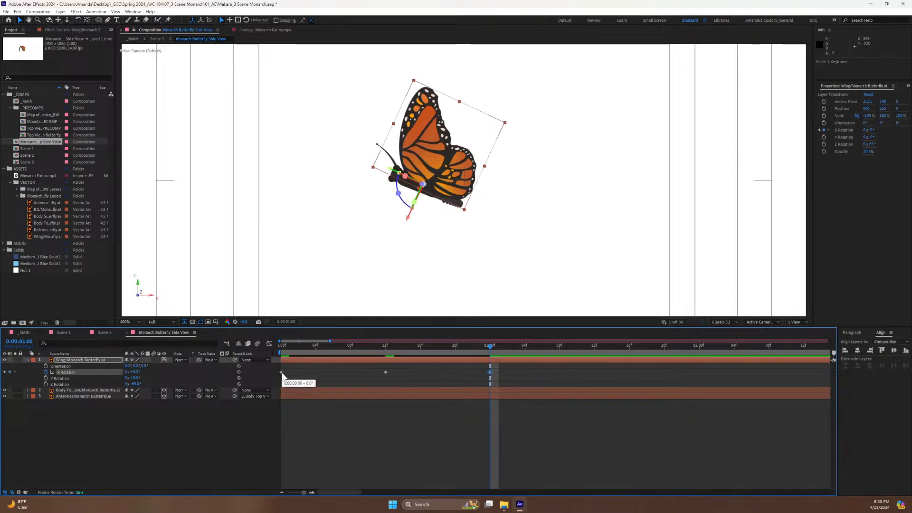
Copy the frame-12 X Rotation keyframe to 0:00:01:12 and raise the copy's value to 50°.
drag(517, 347, 594, 351)
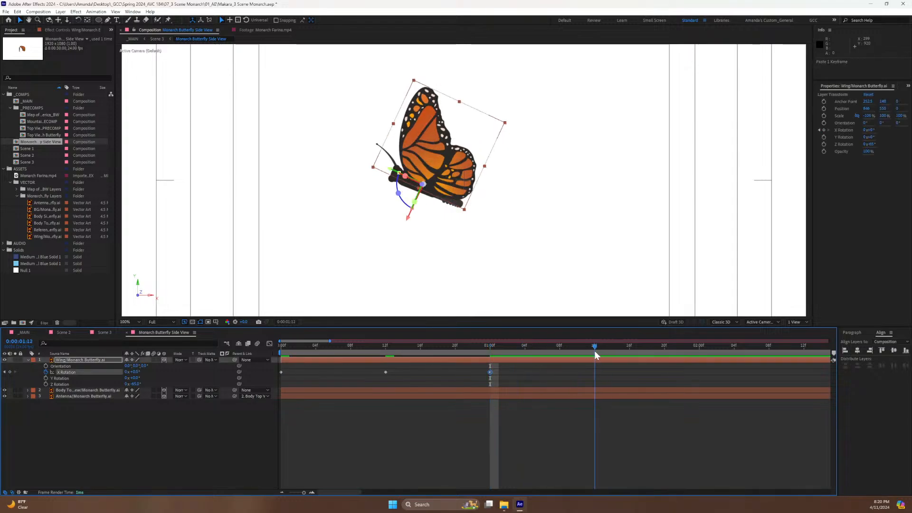
click(386, 373)
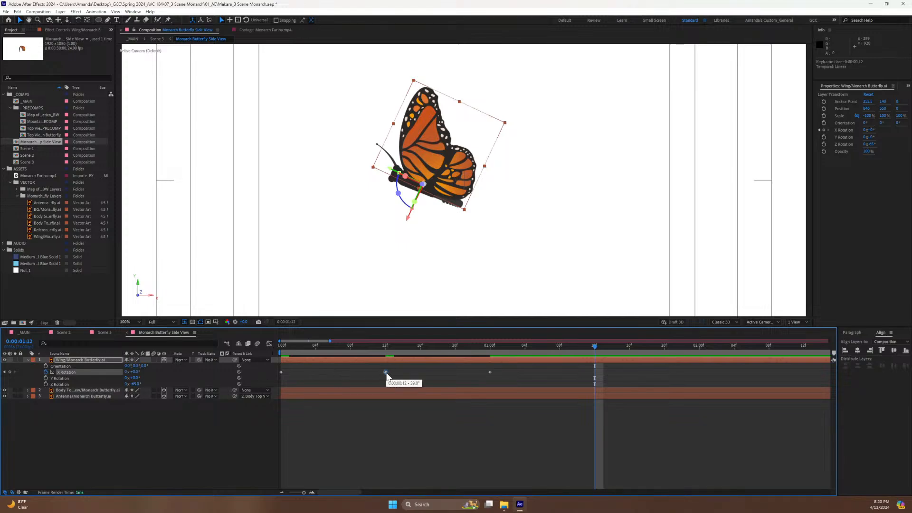
key(ctrl+c)
key(ctrl+v)
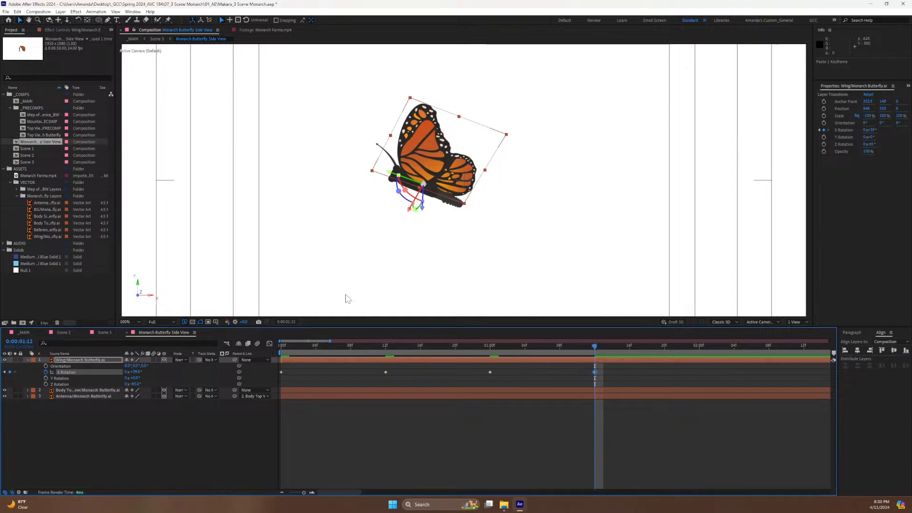
drag(137, 372, 144, 372)
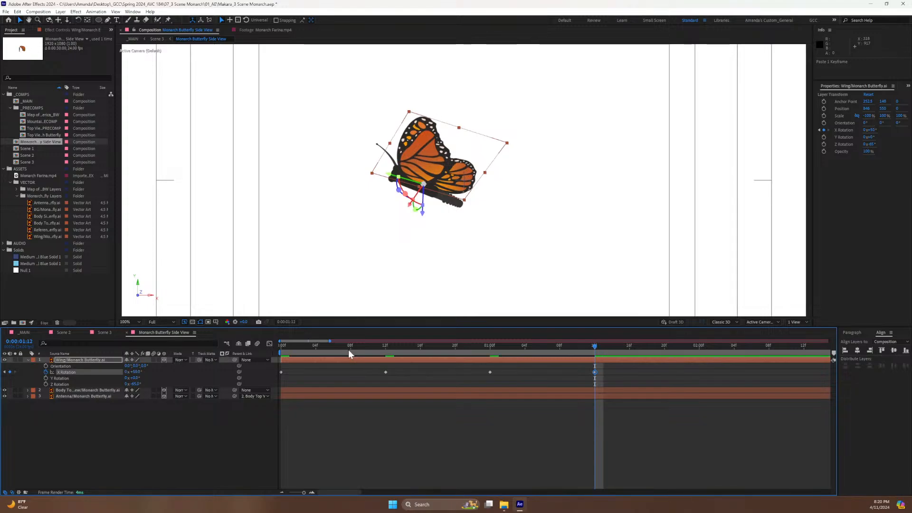
Copy the wing's X Rotation keyframe from the one-second mark to 0:00:02:00.
drag(651, 340, 701, 346)
click(490, 372)
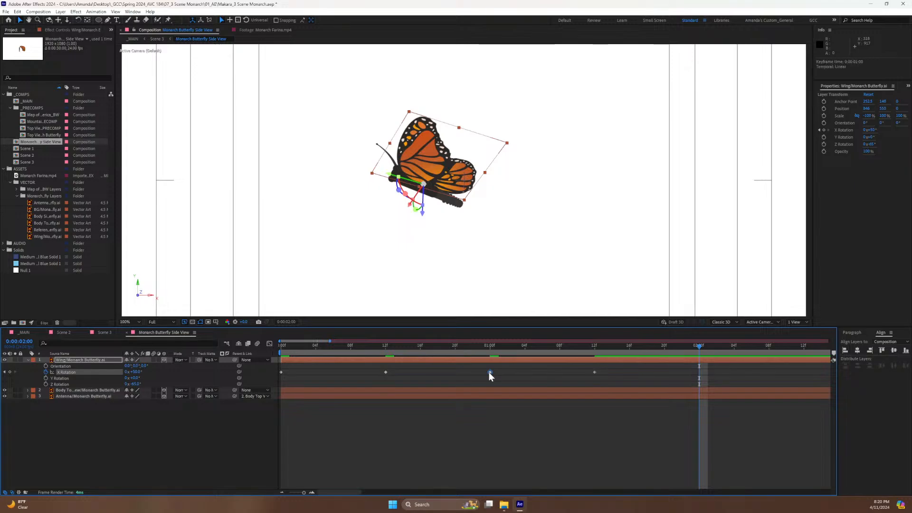
key(ctrl+c)
key(ctrl+v)
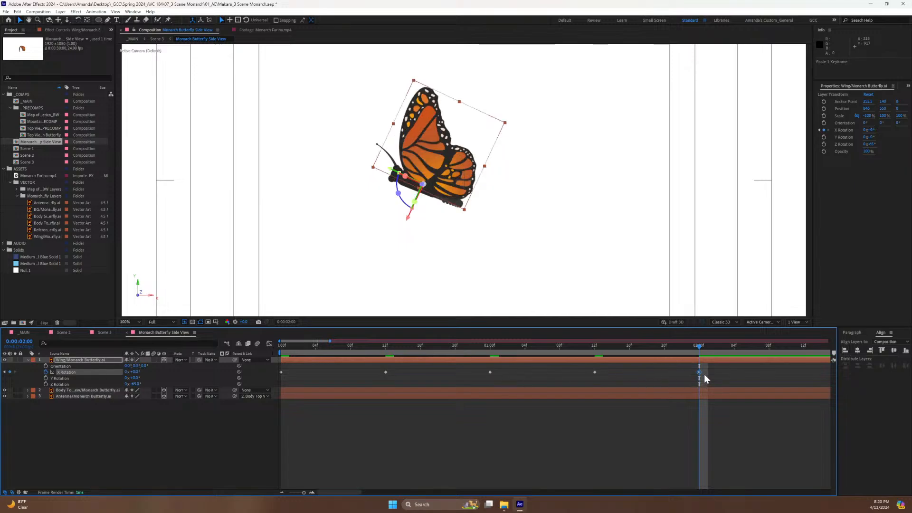
Apply Easy Ease to all of the wing's X Rotation keyframes and show their curve in the Graph Editor.
drag(705, 375, 266, 368)
key(F9)
click(271, 344)
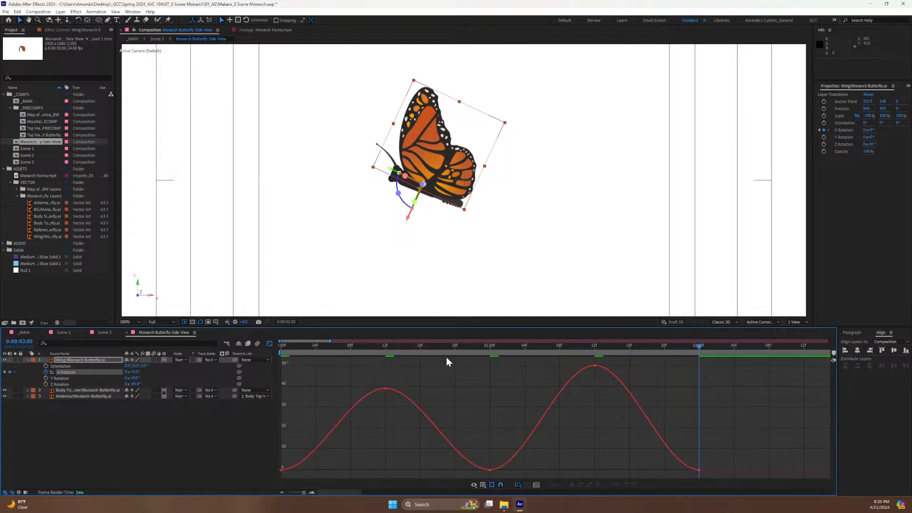
Widen both peaks of the wing's X Rotation curve by lengthening the easing handles on either side of each peak keyframe.
drag(386, 393, 327, 389)
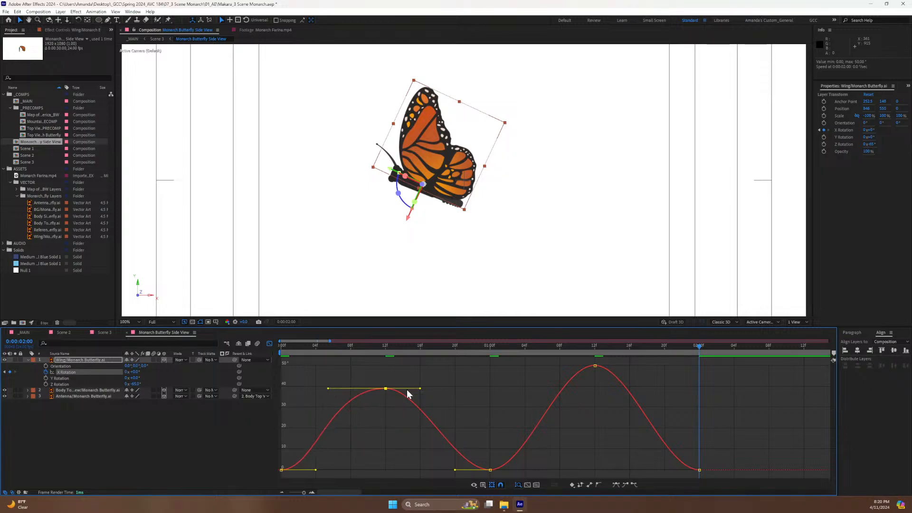
drag(421, 390, 447, 387)
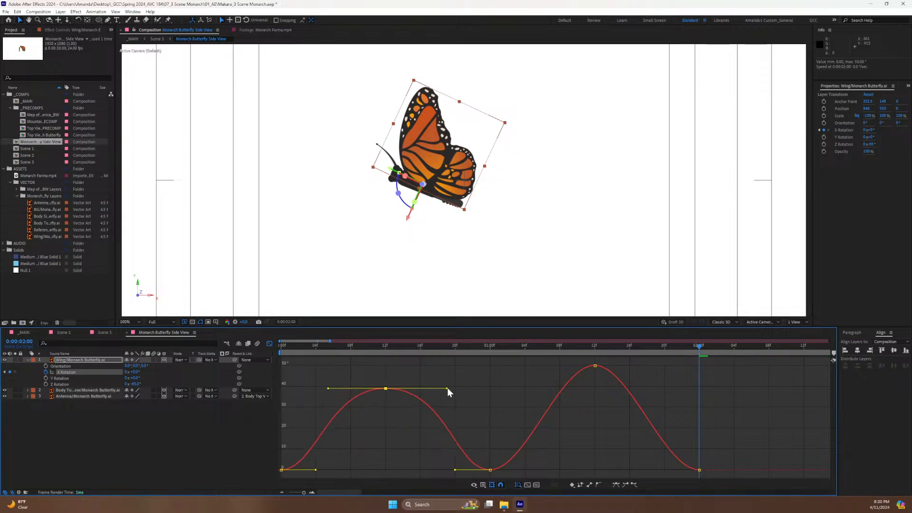
drag(610, 375, 535, 366)
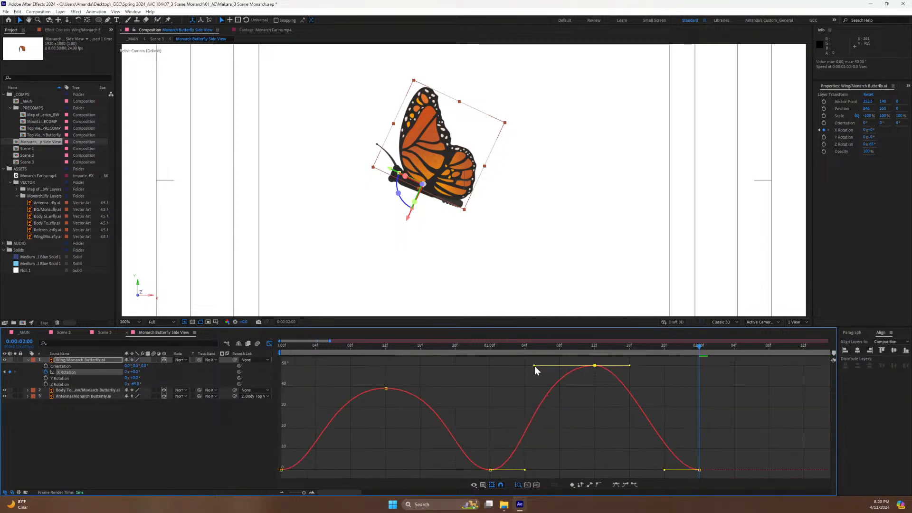
drag(629, 366, 657, 365)
Lengthen both easing handles of the low keyframe at one second, preview the flapping and leave the Graph Editor.
mouse_move(485, 446)
mouse_down()
mouse_move(503, 478)
mouse_move(428, 470)
mouse_up()
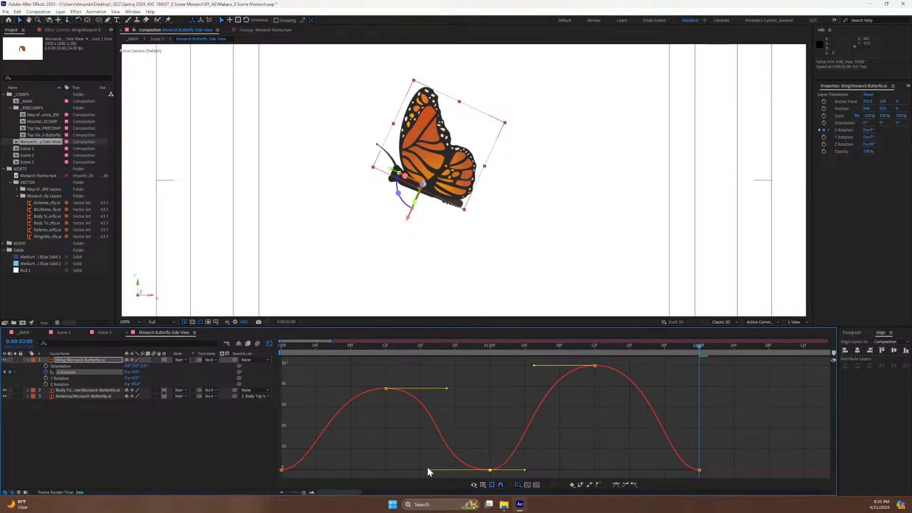
drag(526, 470, 561, 470)
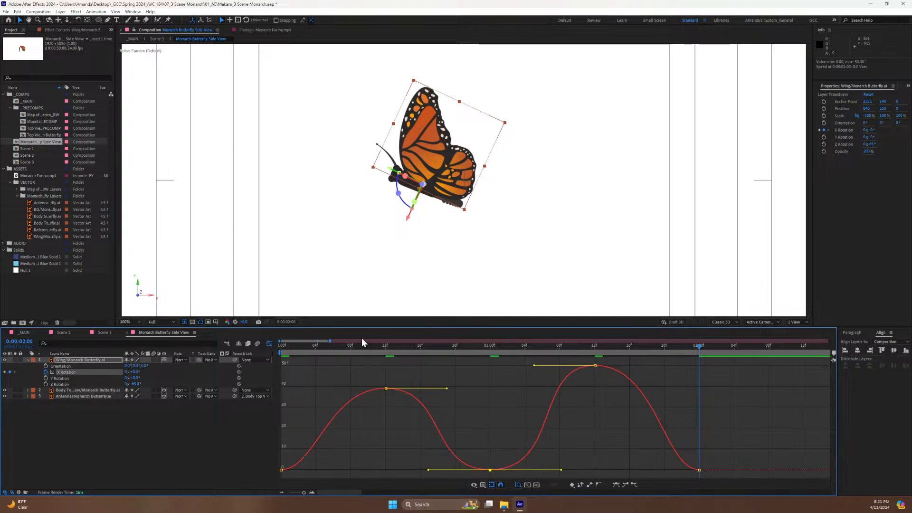
key(space)
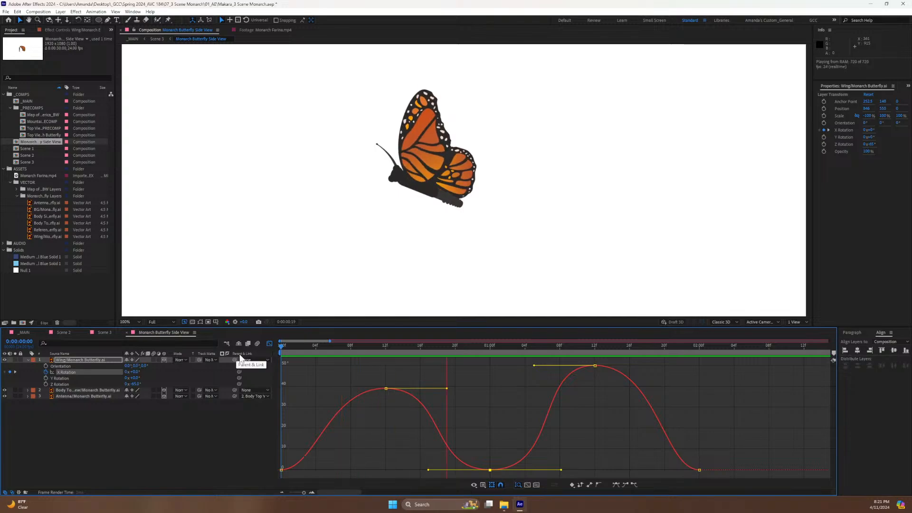
key(space)
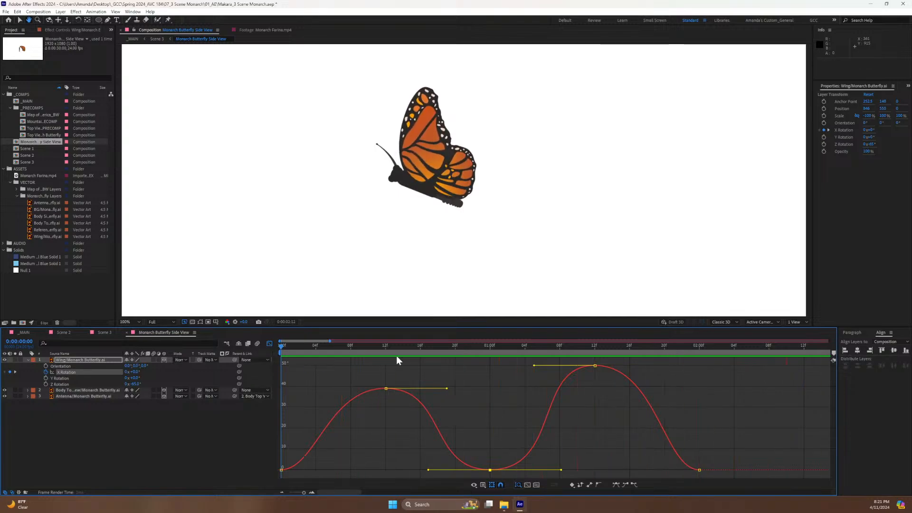
click(271, 343)
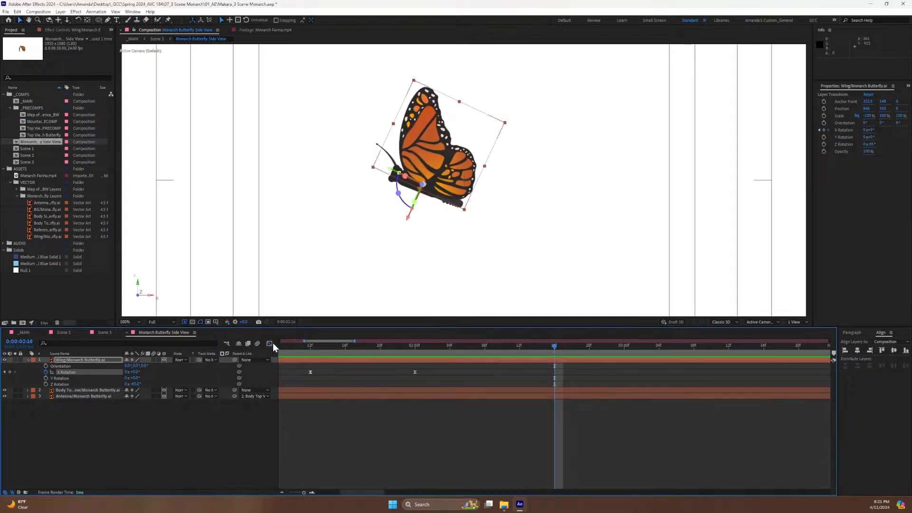
Compress all the wing's X Rotation keyframes proportionally so the last one falls at 0:00:01:12, and preview the faster flapping.
drag(418, 350, 258, 376)
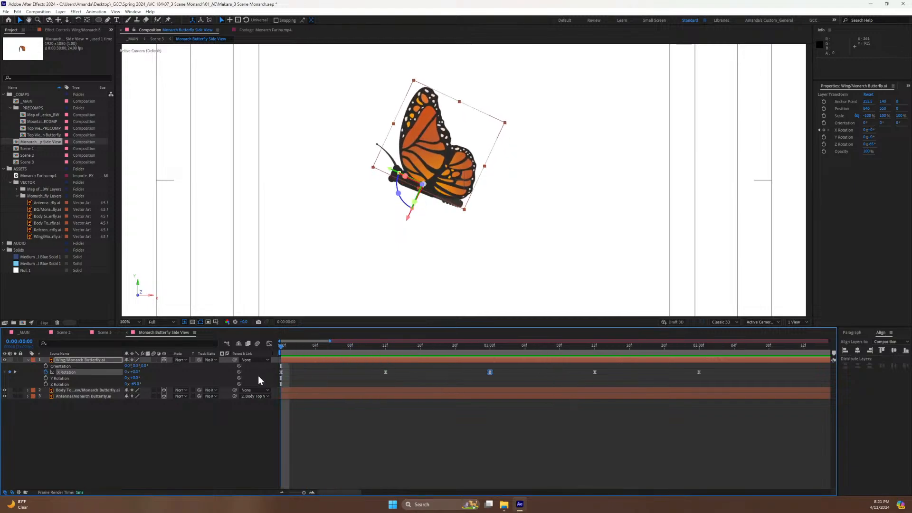
mouse_move(304, 493)
mouse_down()
mouse_move(296, 493)
mouse_move(303, 494)
mouse_up()
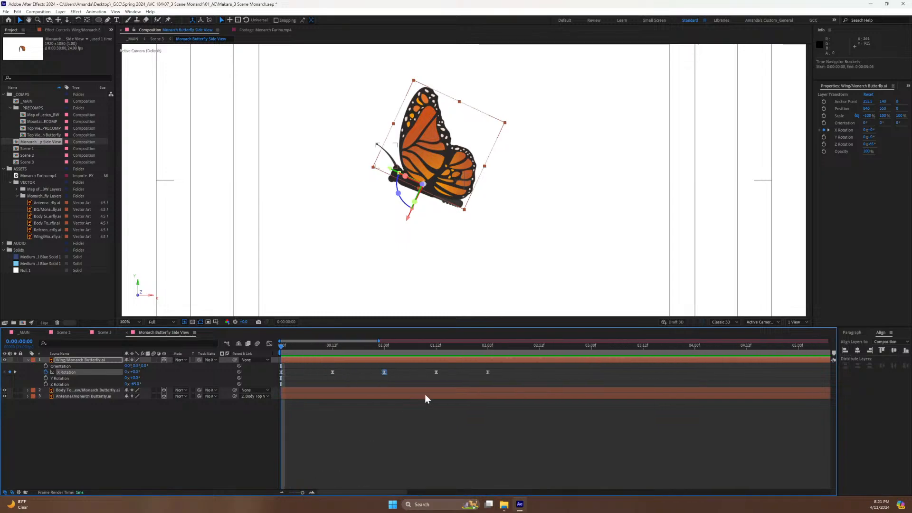
drag(502, 370, 275, 379)
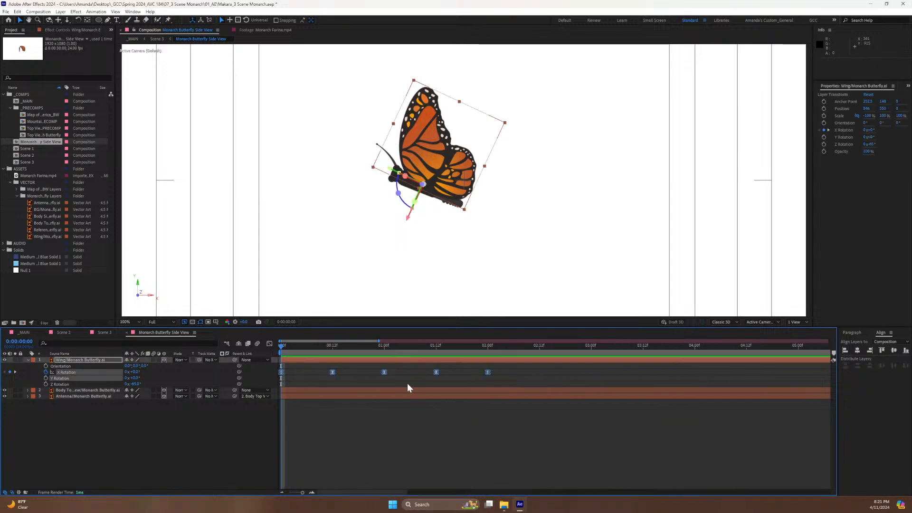
drag(488, 372, 434, 380)
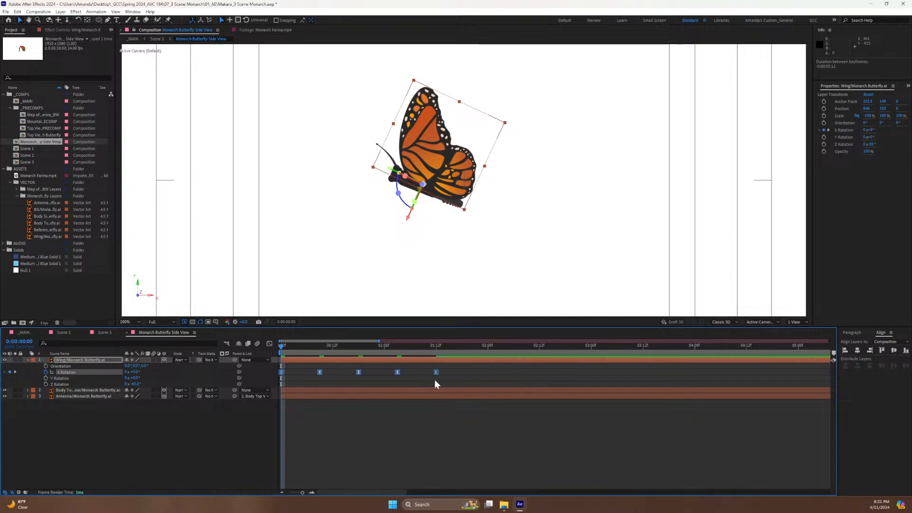
key(space)
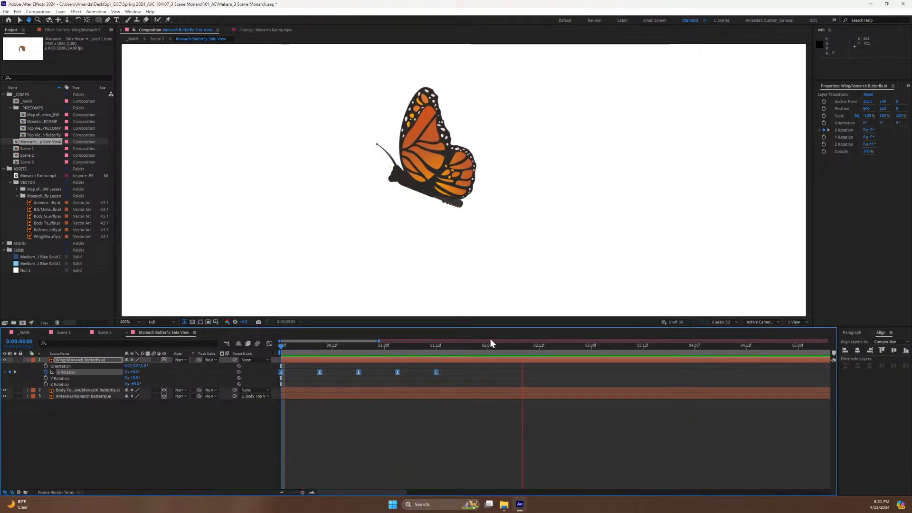
drag(517, 346, 240, 385)
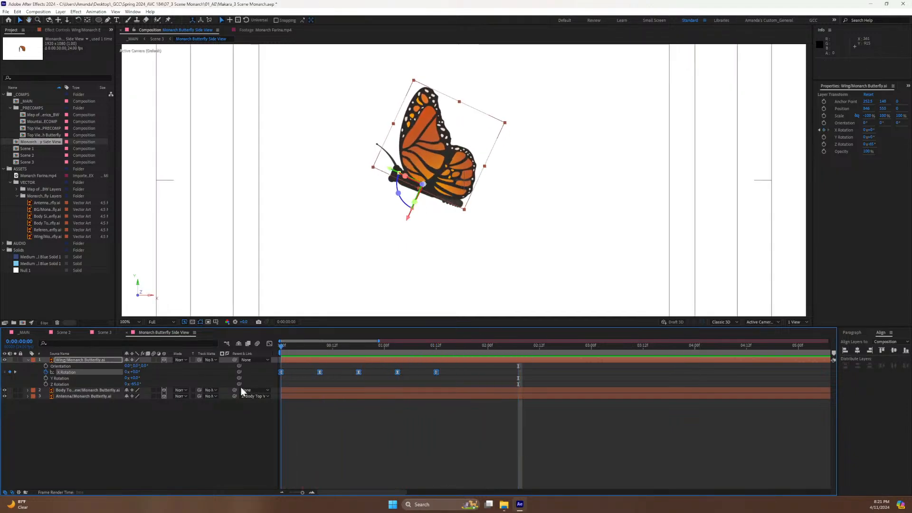
Add the expression loopOut() to the wing's X Rotation so the flapping repeats.
alt+click(46, 373)
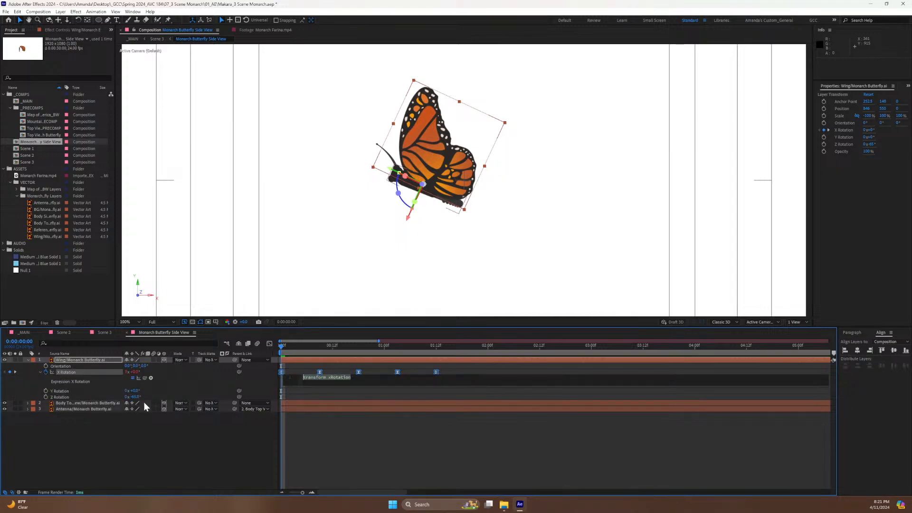
text(loop)
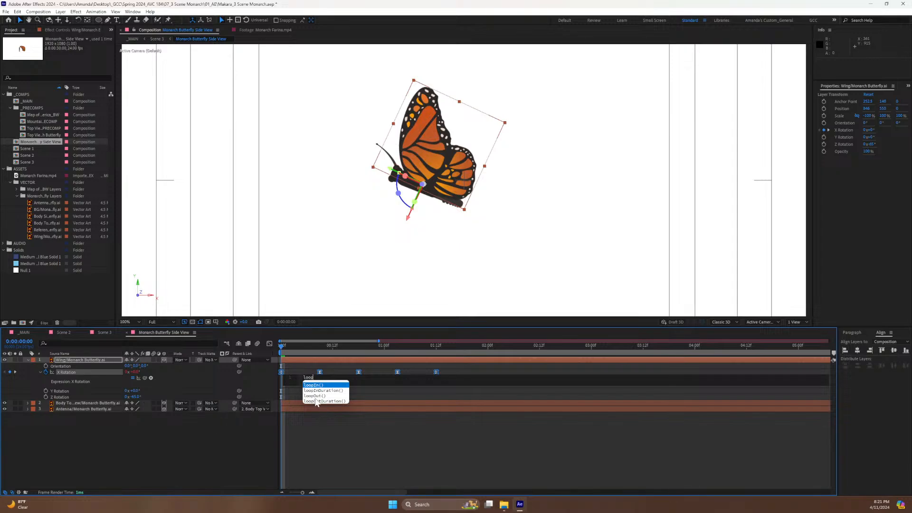
key(Return)
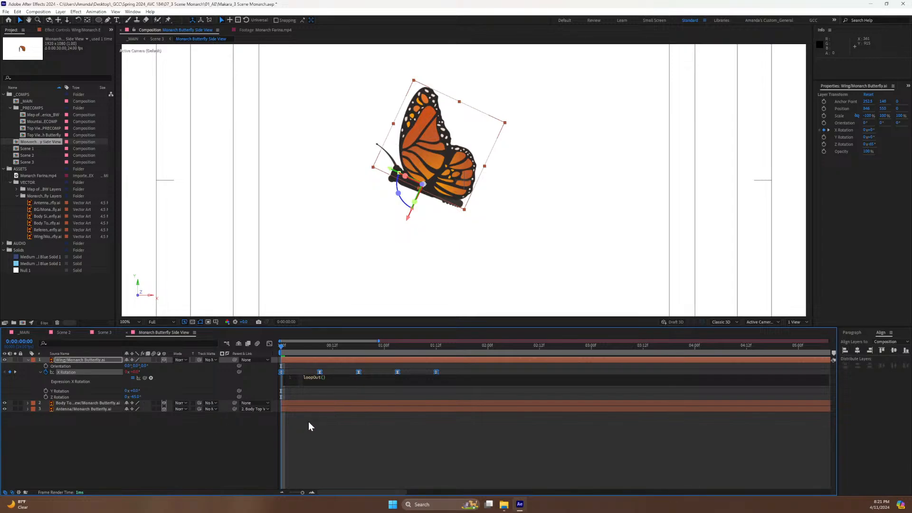
click(316, 444)
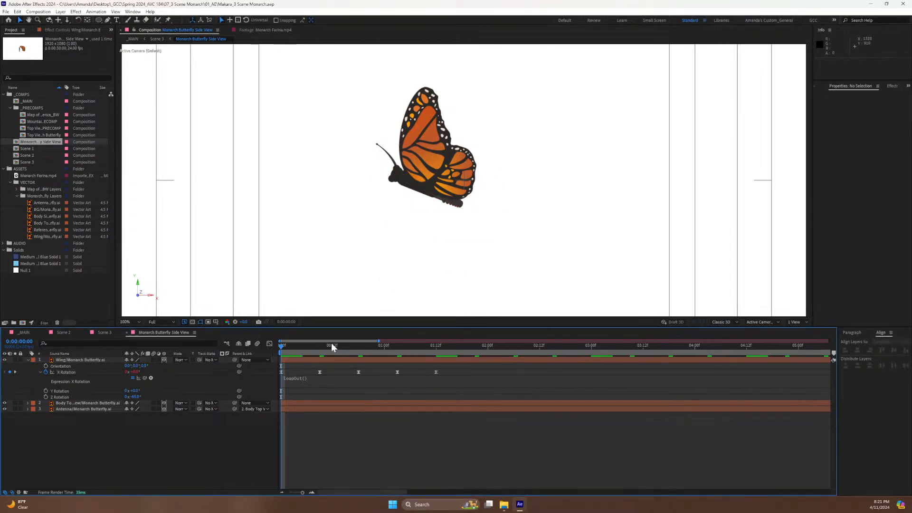
drag(287, 350, 256, 369)
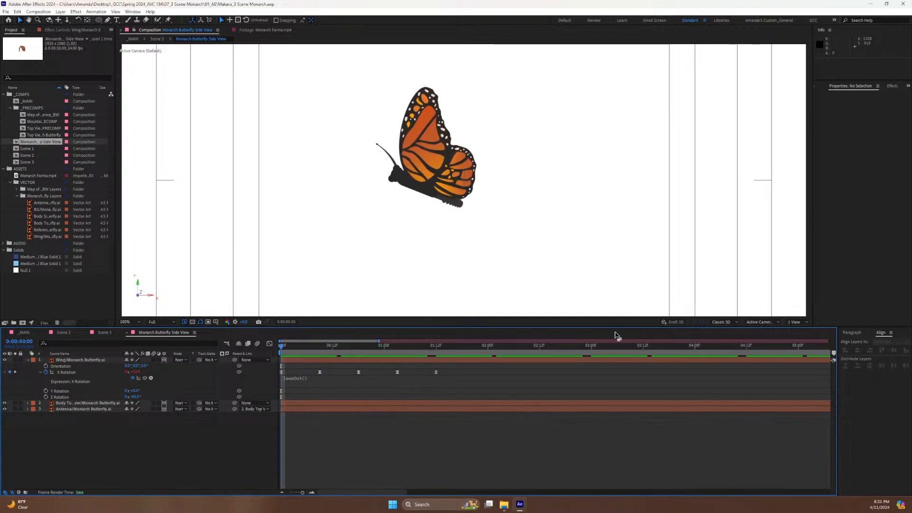
Show the composition in two views, with the Top view beside the active camera, and go to the wing pose at 0:00:01:03.
click(798, 323)
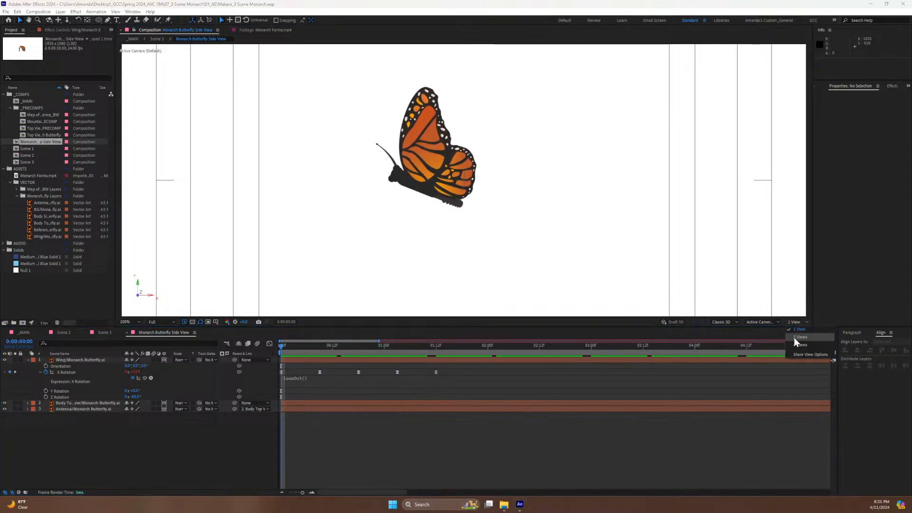
click(794, 337)
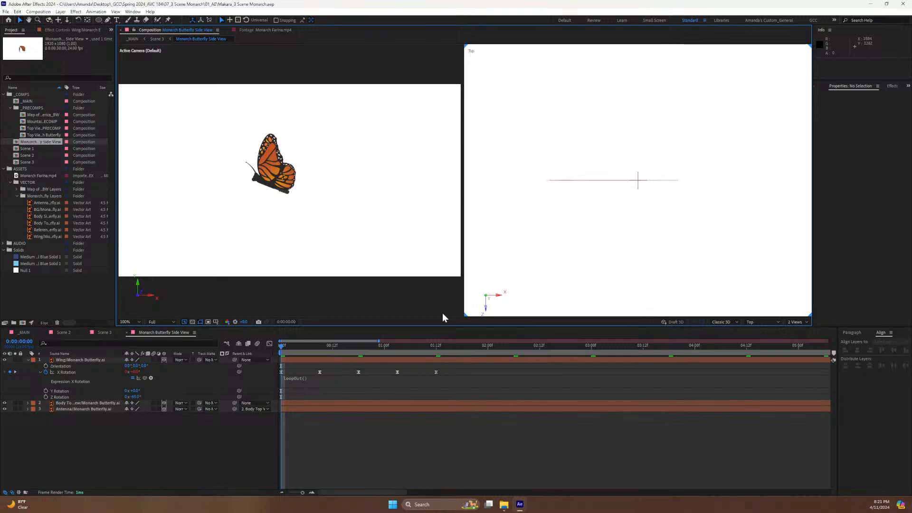
mouse_move(332, 348)
mouse_down()
mouse_move(361, 348)
mouse_move(326, 359)
mouse_up()
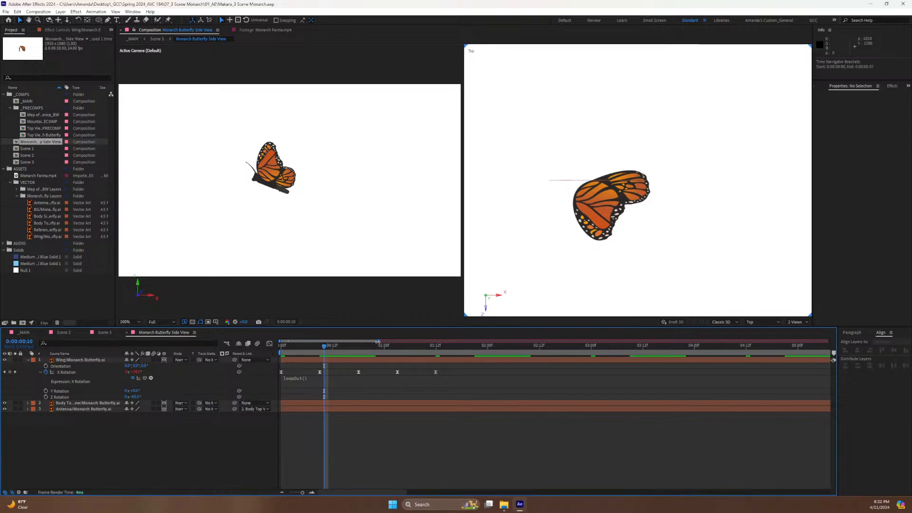
drag(379, 346, 396, 341)
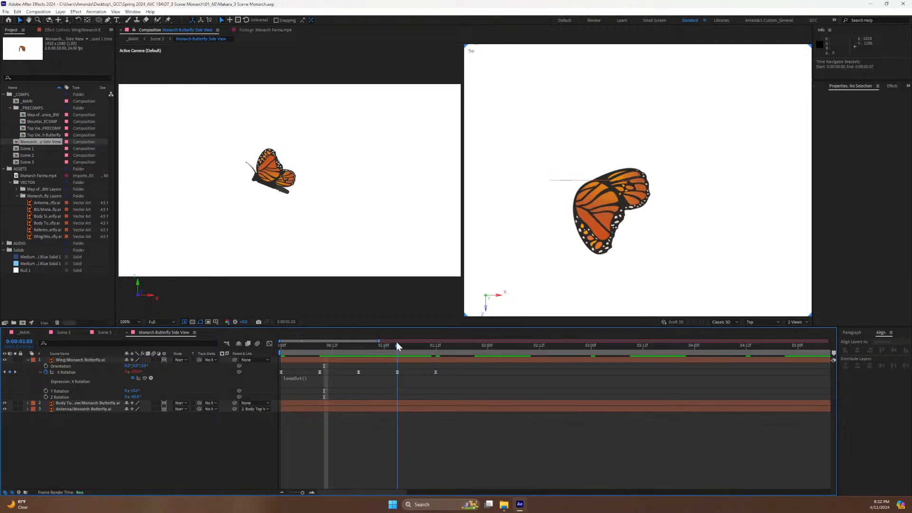
Move the body layer away from the camera along the Z axis in the Top view, to a depth of about 36.
click(63, 407)
click(70, 403)
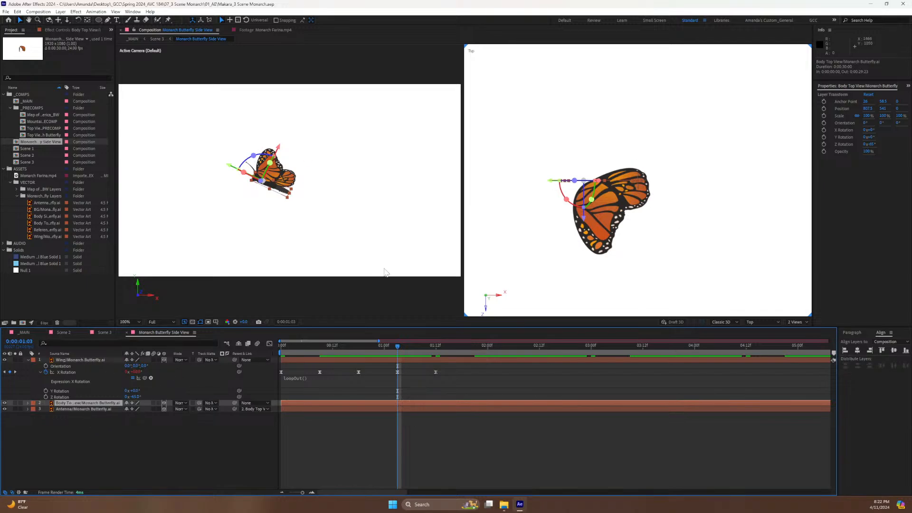
drag(587, 219, 582, 205)
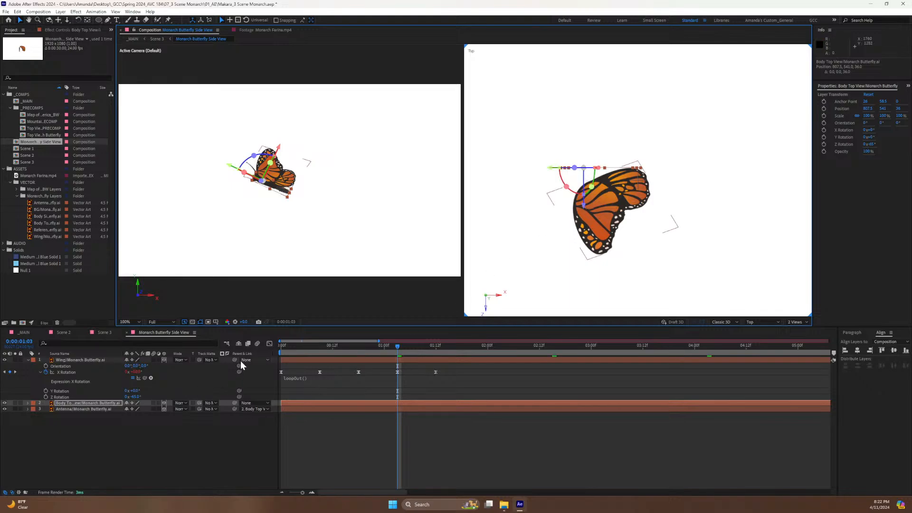
click(298, 275)
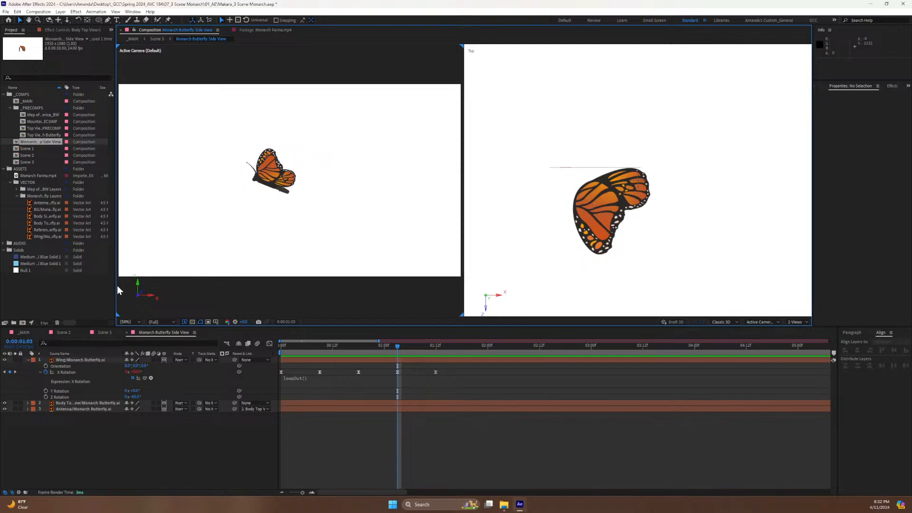
Slide the body layer forward along its own length, toward the head, relative to the wing.
click(67, 359)
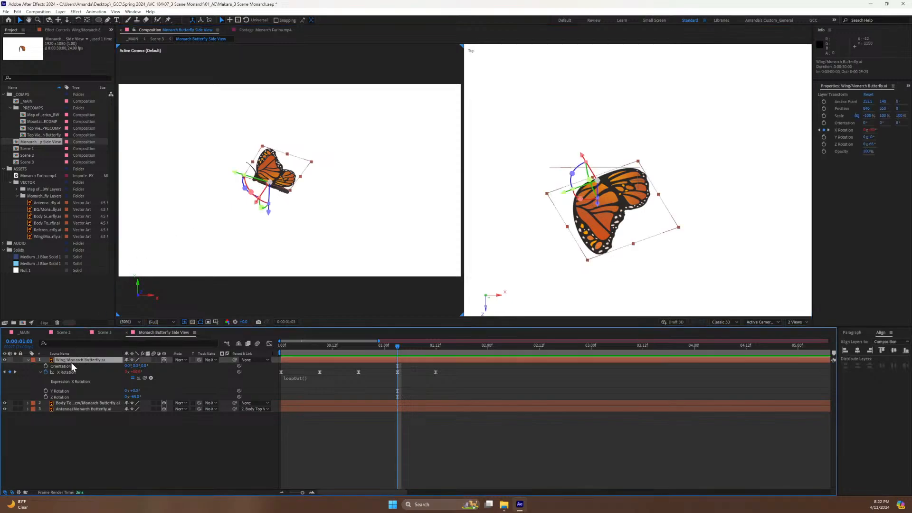
click(87, 403)
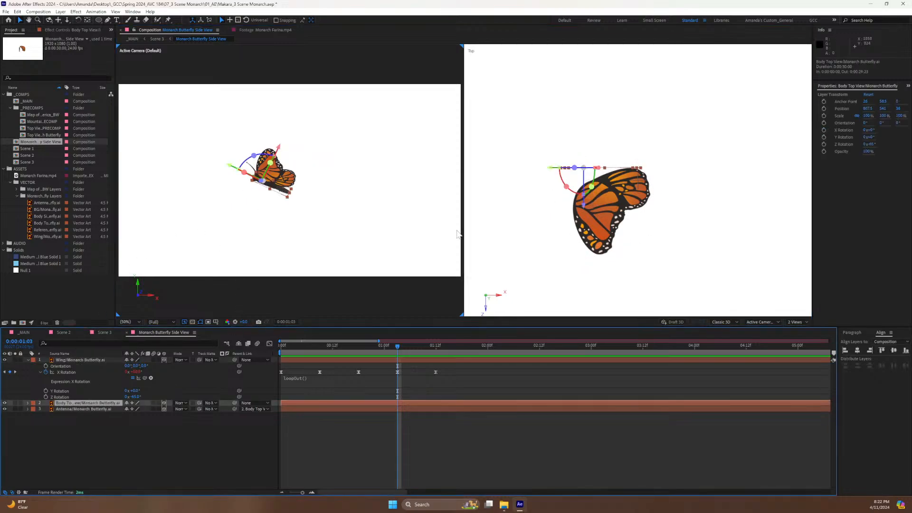
drag(550, 168, 541, 172)
click(381, 292)
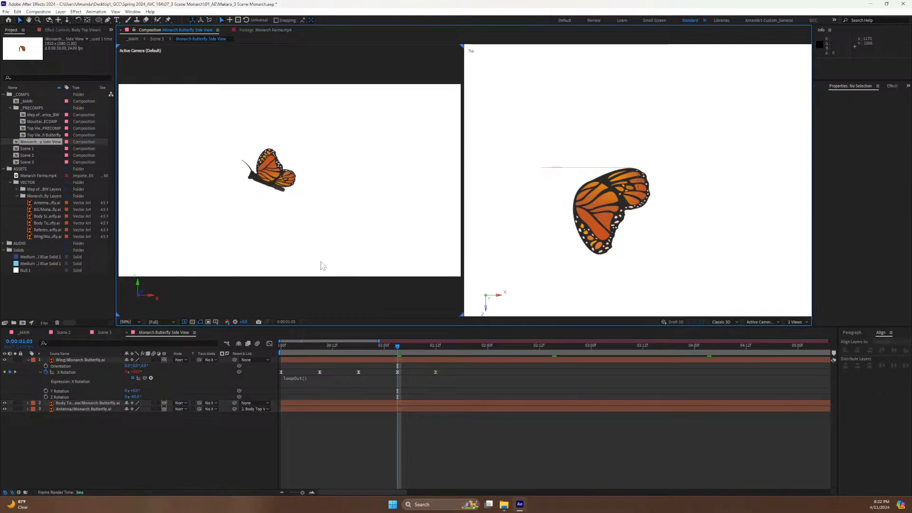
Nudge the body layer slightly back toward the tail along its length in two small moves, previewing the flapping between them.
click(117, 366)
click(63, 401)
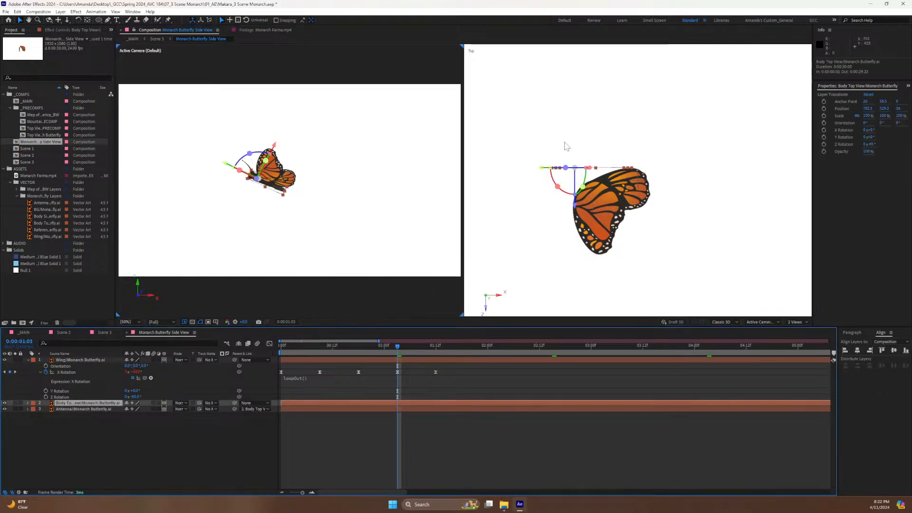
drag(545, 172, 548, 173)
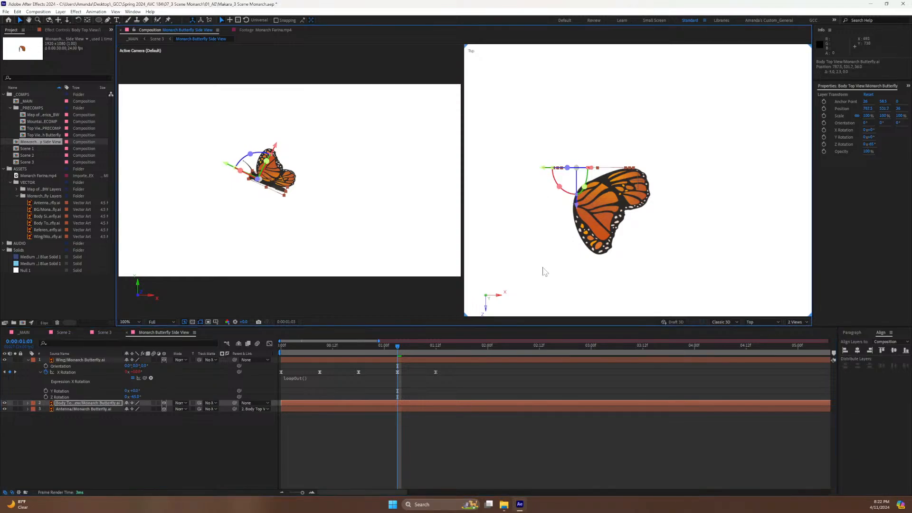
click(201, 438)
key(space)
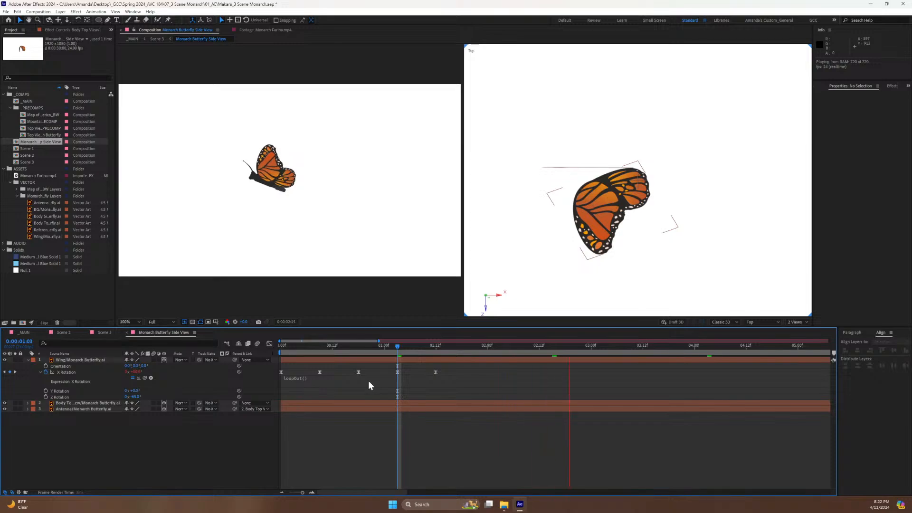
key(space)
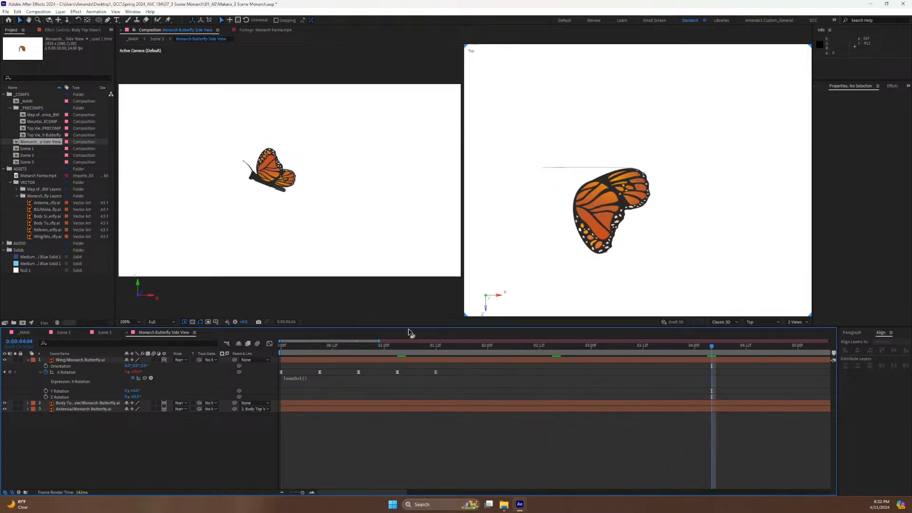
click(71, 403)
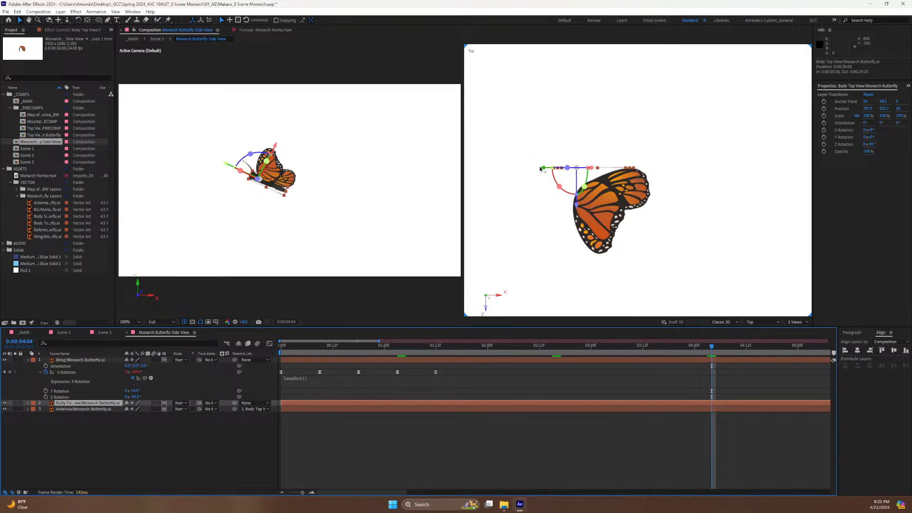
drag(540, 169, 543, 168)
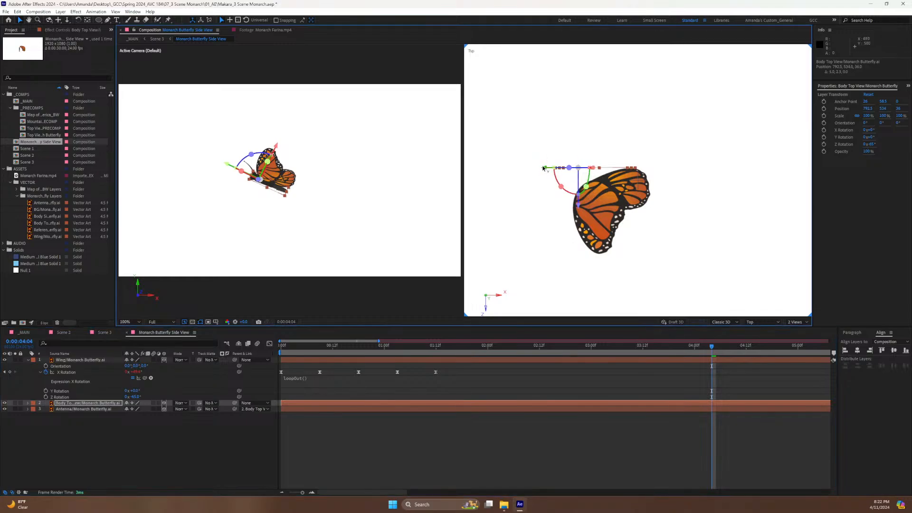
Preview the wing flapping with the repositioned body layer.
click(200, 440)
key(space)
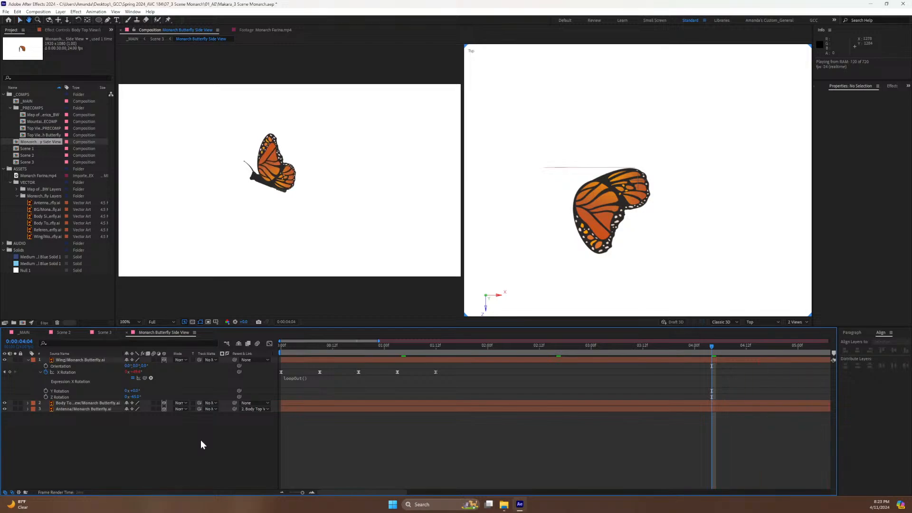
key(space)
click(301, 357)
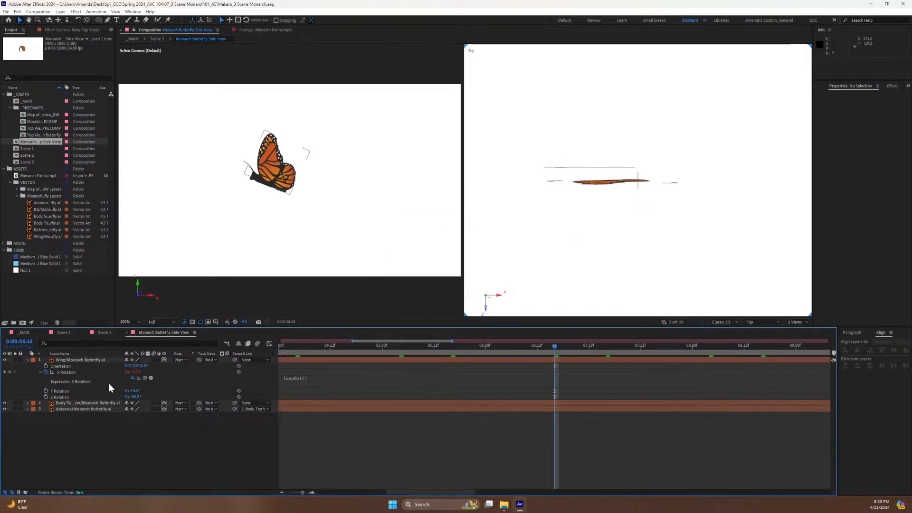
Duplicate the wing layer and show the keyframed properties of the copy.
click(61, 359)
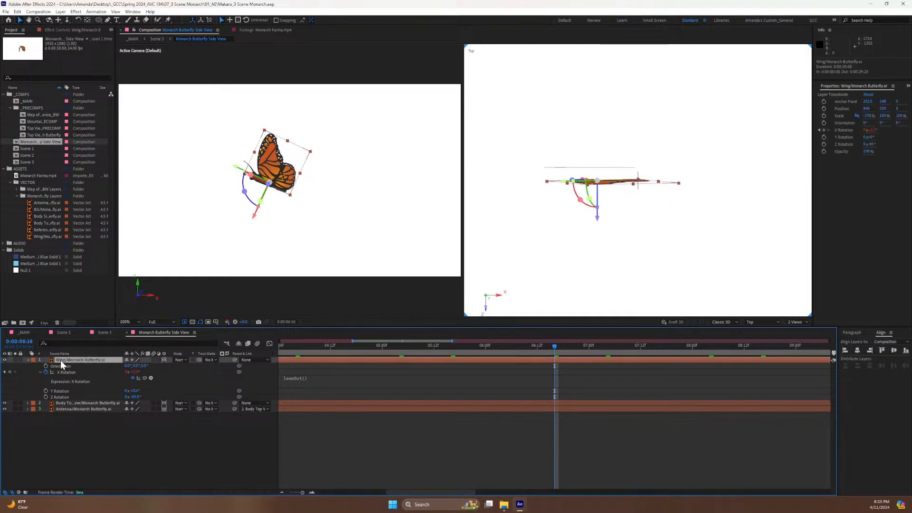
key(ctrl+d)
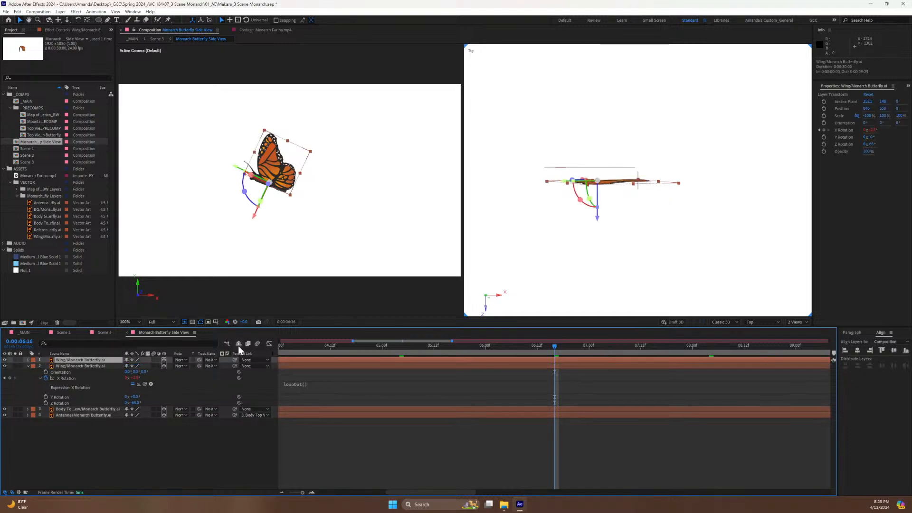
key(u)
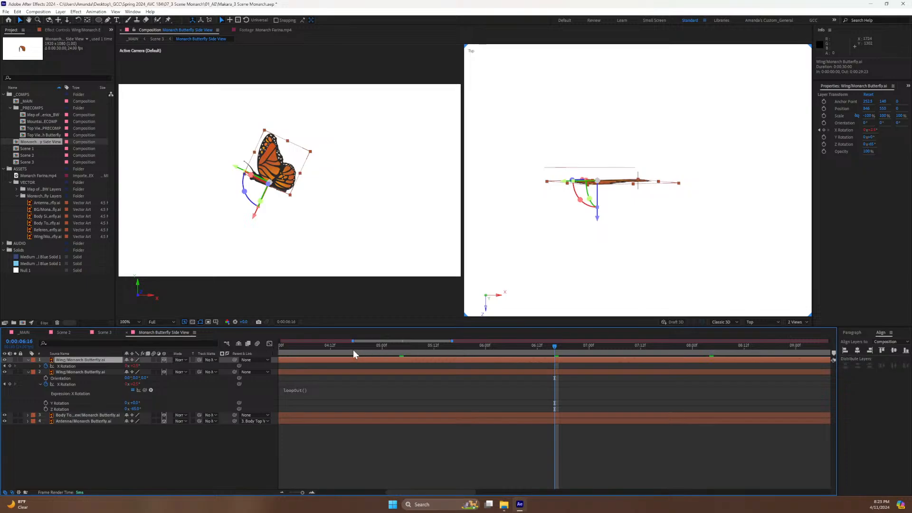
Mirror the copied wing's flap by making its X Rotation keyframe negative at 0:00:00:09 and setting it to -50° at 0:00:01:03.
key(Home)
drag(302, 346, 323, 340)
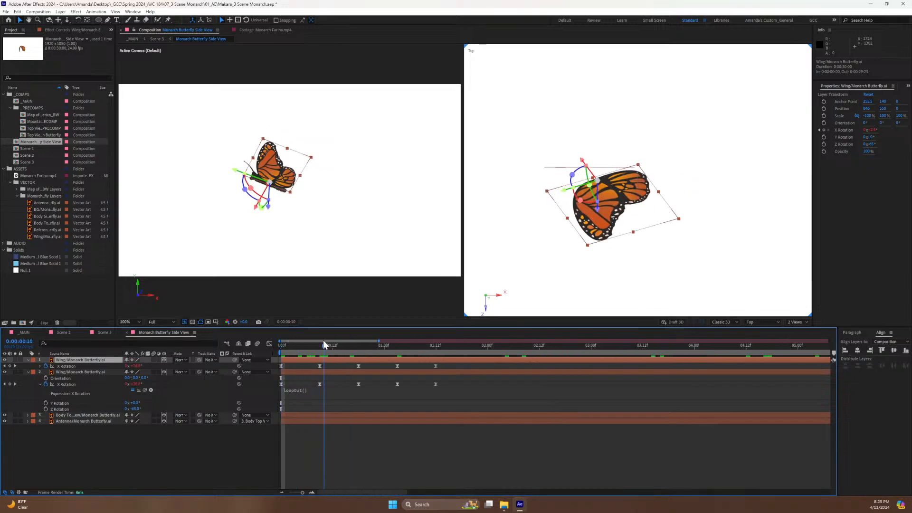
click(320, 347)
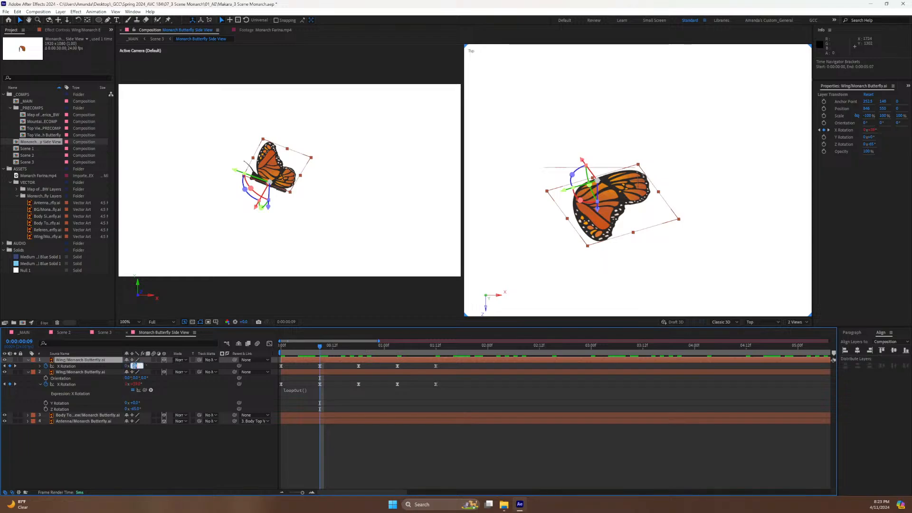
key(Return)
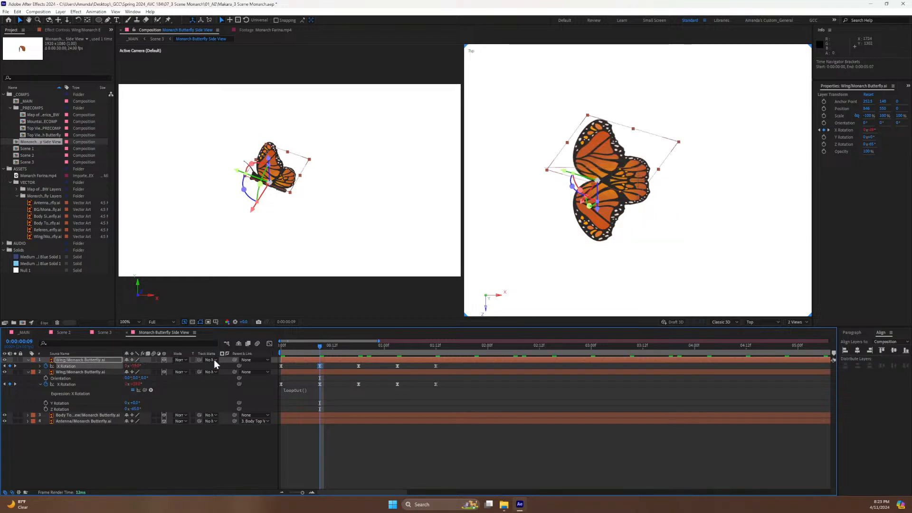
mouse_move(395, 350)
mouse_down()
mouse_move(407, 350)
mouse_move(400, 354)
mouse_up()
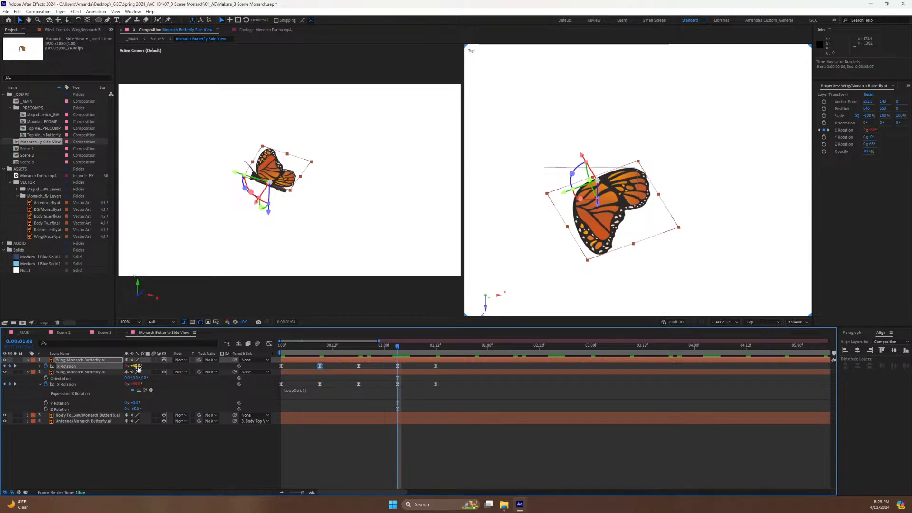
click(134, 366)
text(-50)
key(Return)
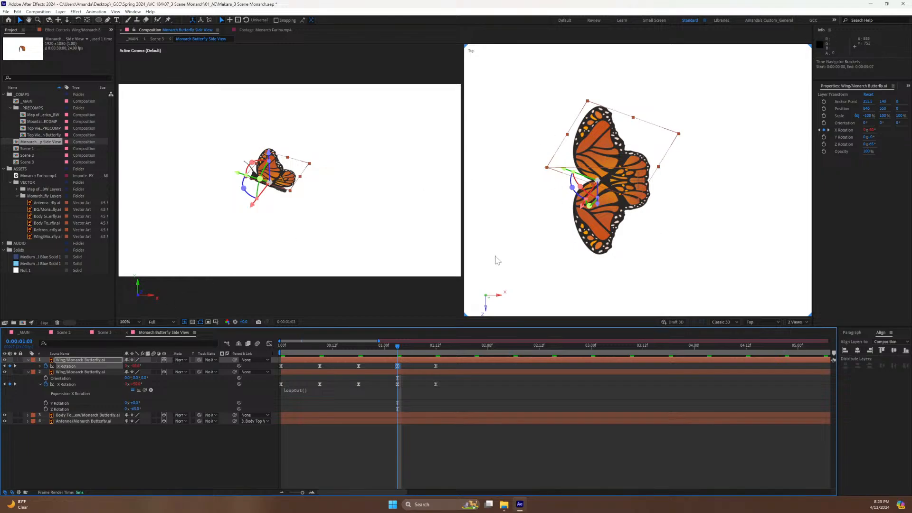
Reposition the copied wing along its Z axis so that its base meets the base of the original wing.
click(627, 273)
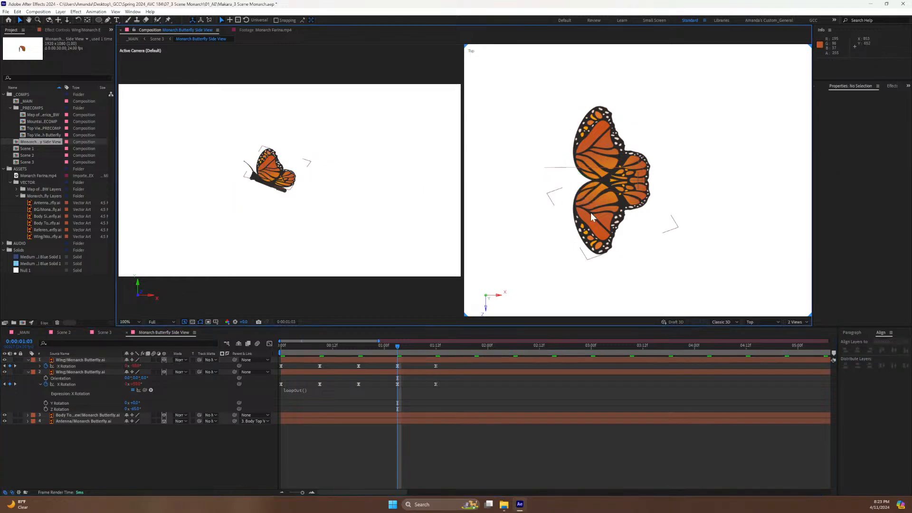
click(615, 146)
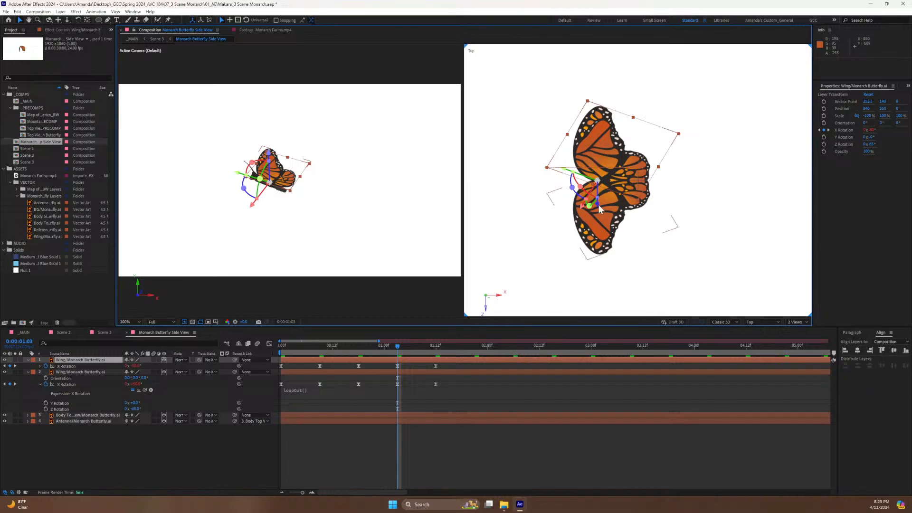
drag(598, 208, 602, 181)
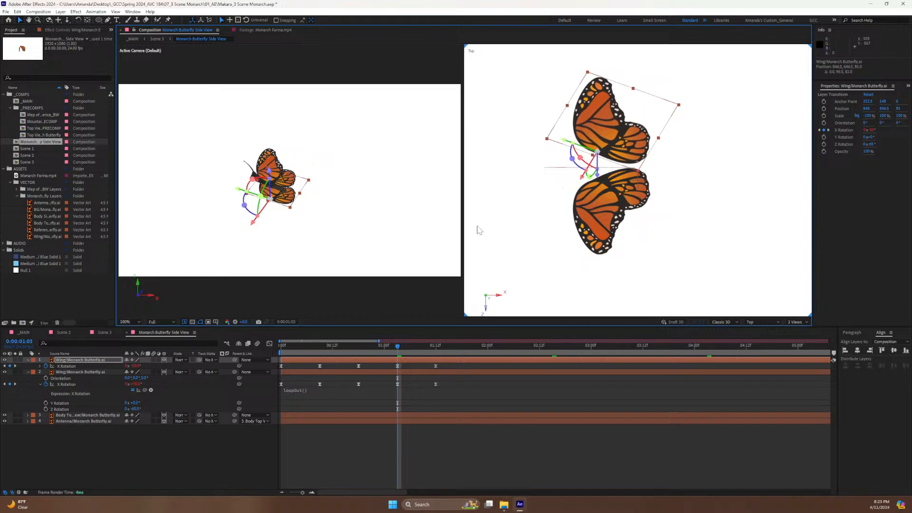
drag(269, 171, 271, 151)
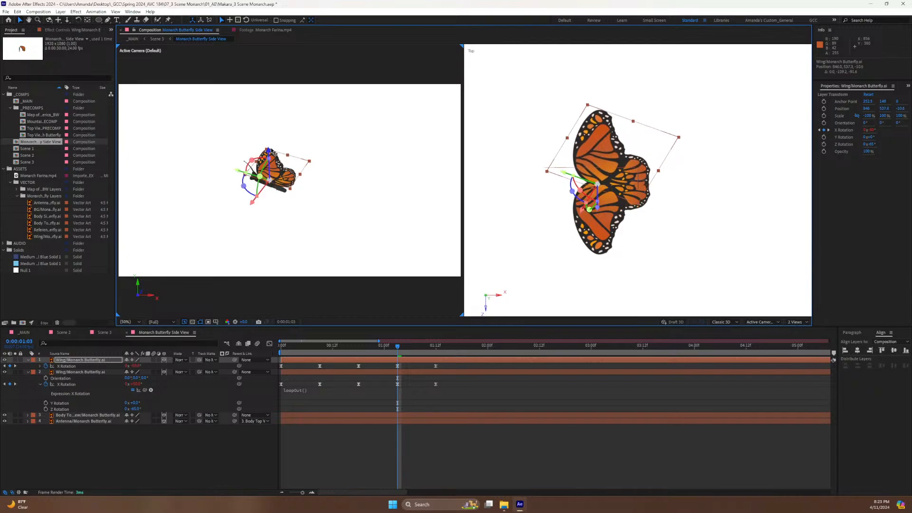
Turn the copied wing slightly by increasing its Y orientation, and preview the flapping of both wings.
click(89, 358)
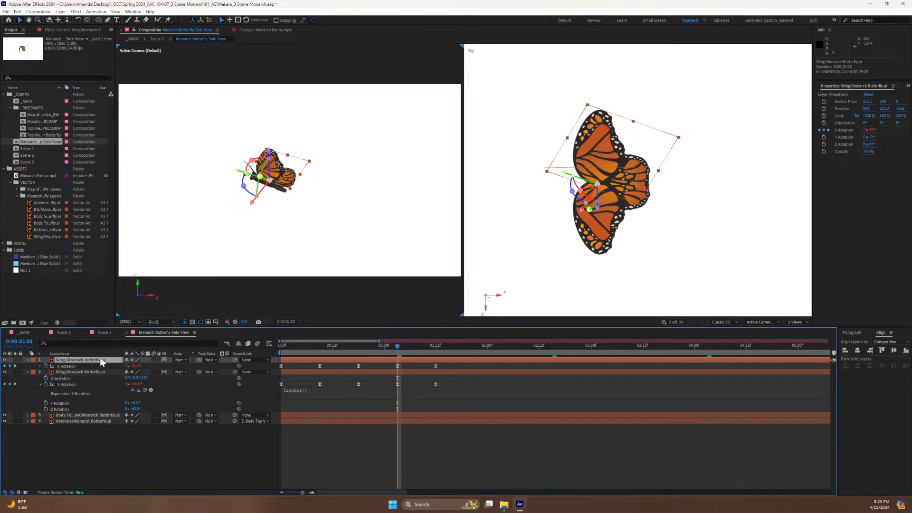
key(r)
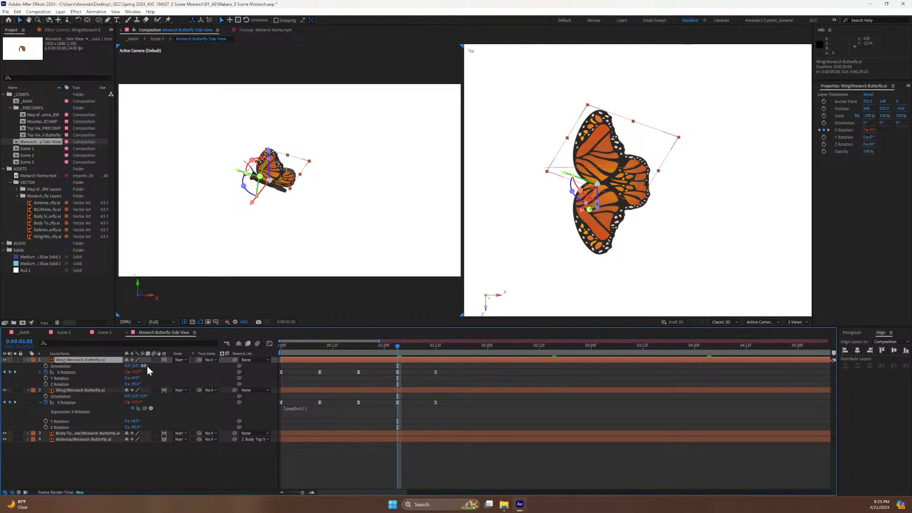
drag(135, 368, 137, 368)
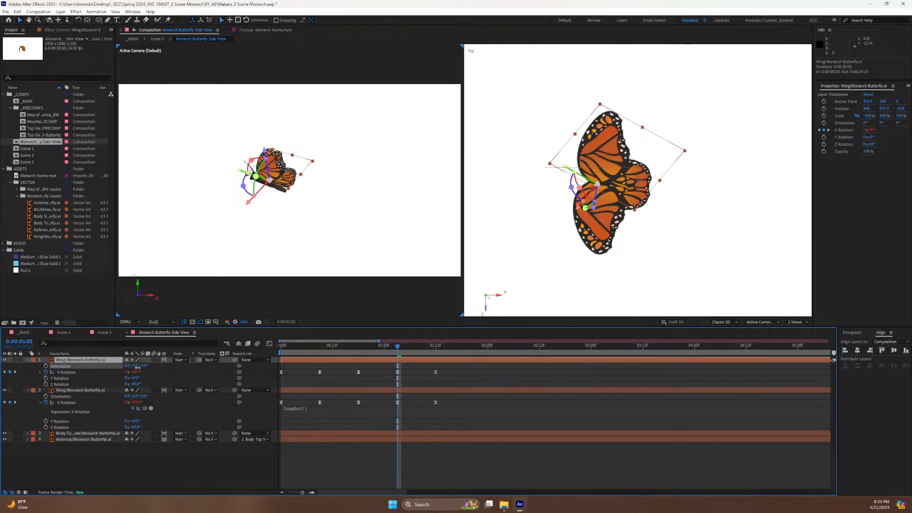
key(space)
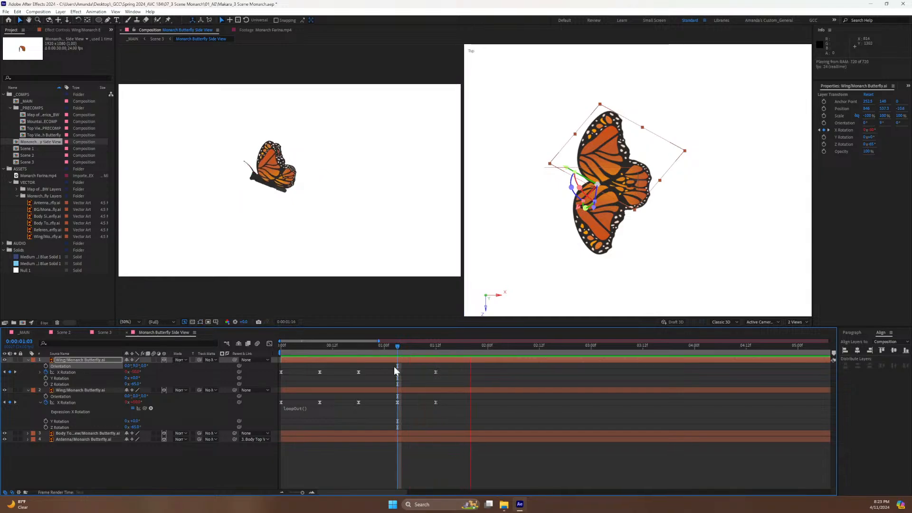
key(space)
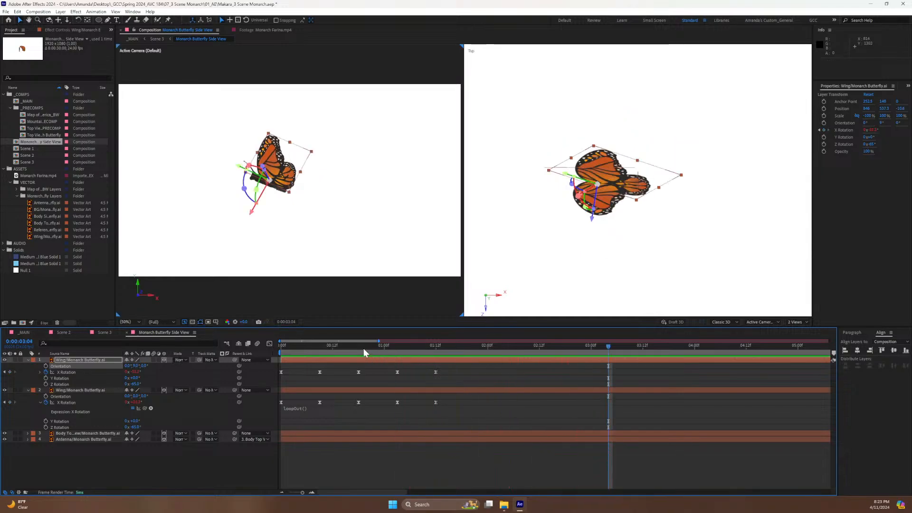
At 0:00:01:23, move the copied wing behind the body in the Top view, to a depth of about 140, and preview from the start.
drag(371, 346, 484, 338)
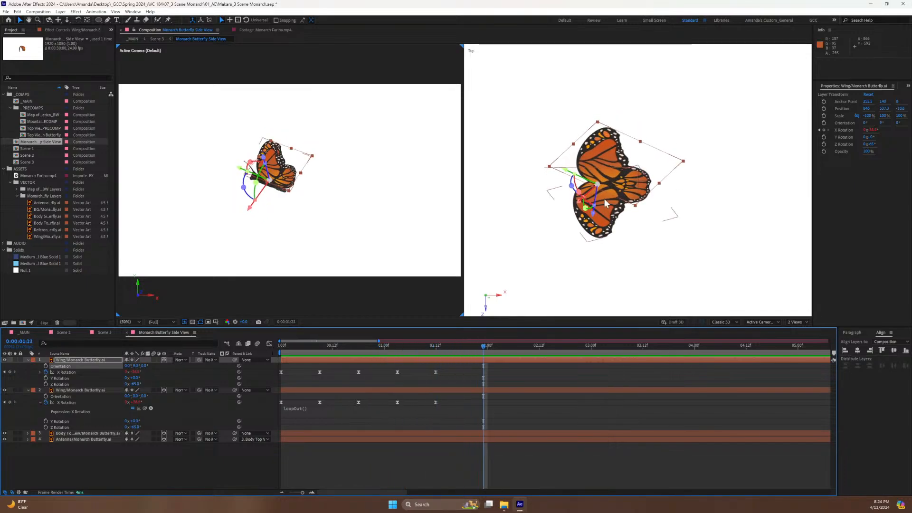
drag(595, 218, 602, 178)
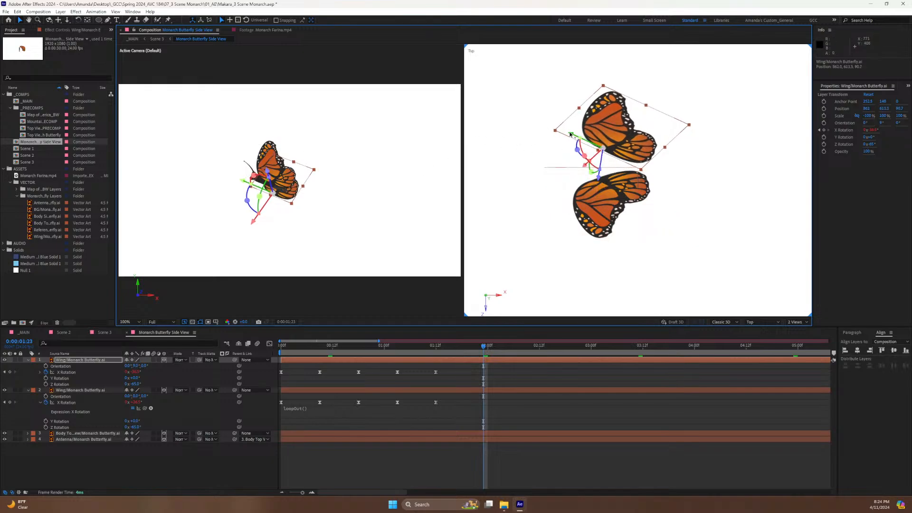
drag(571, 135, 555, 127)
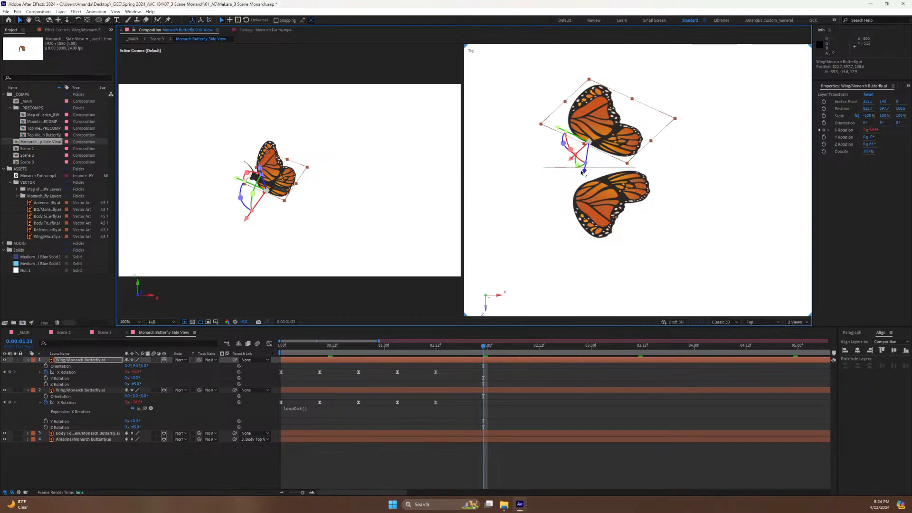
drag(570, 159, 581, 147)
drag(351, 347, 273, 357)
key(space)
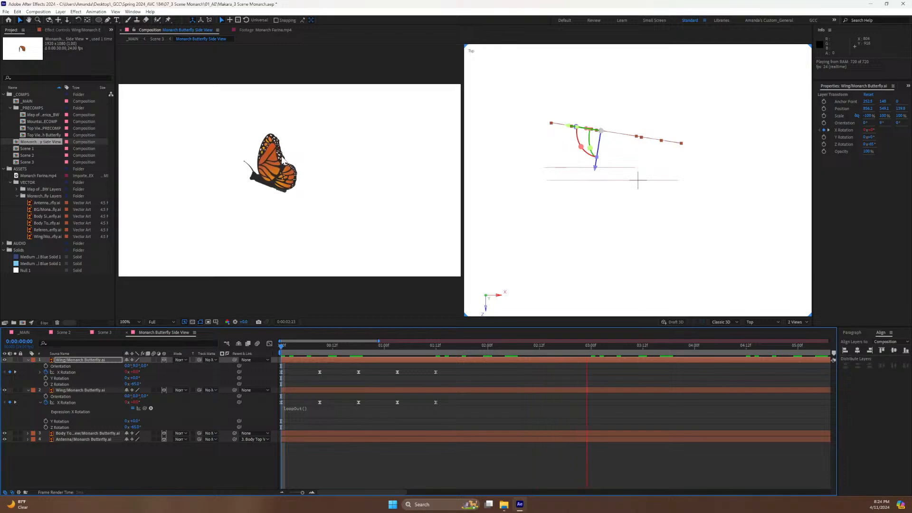
key(space)
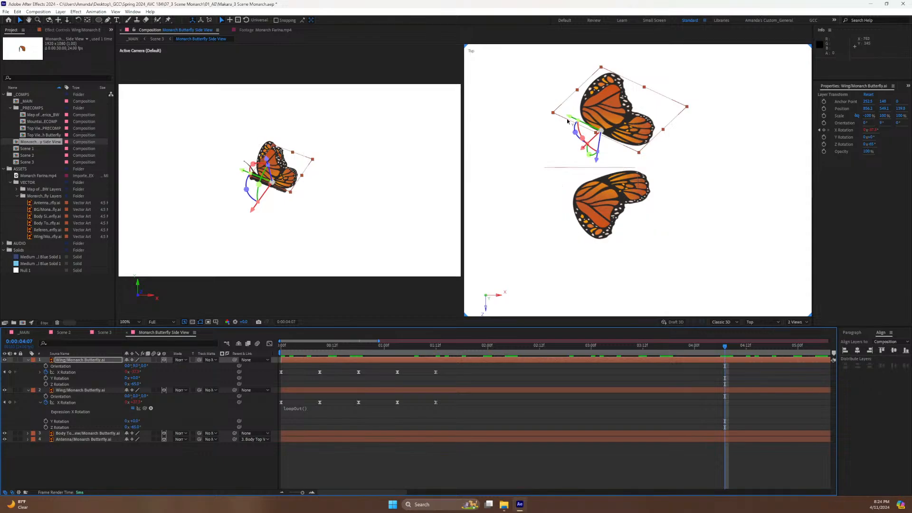
Show the composition in a single active camera view and preview the flapping butterfly.
click(796, 323)
click(799, 328)
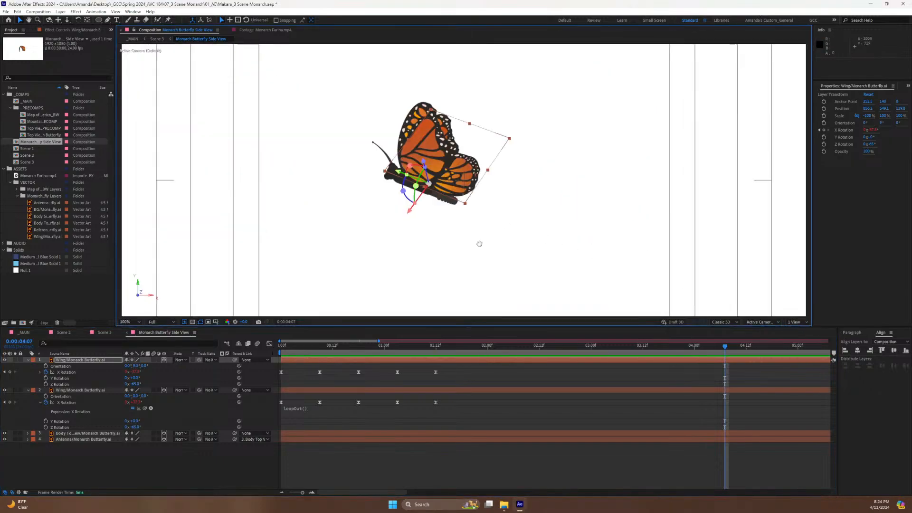
key(space)
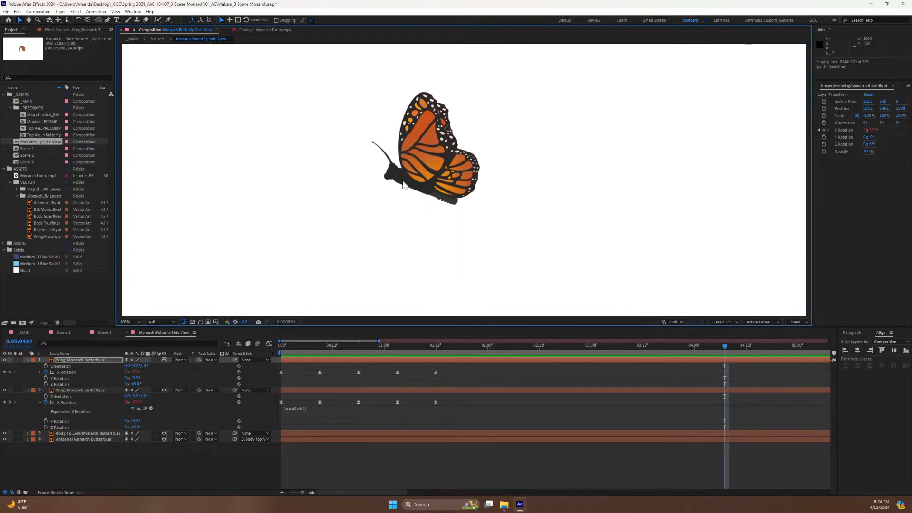
key(space)
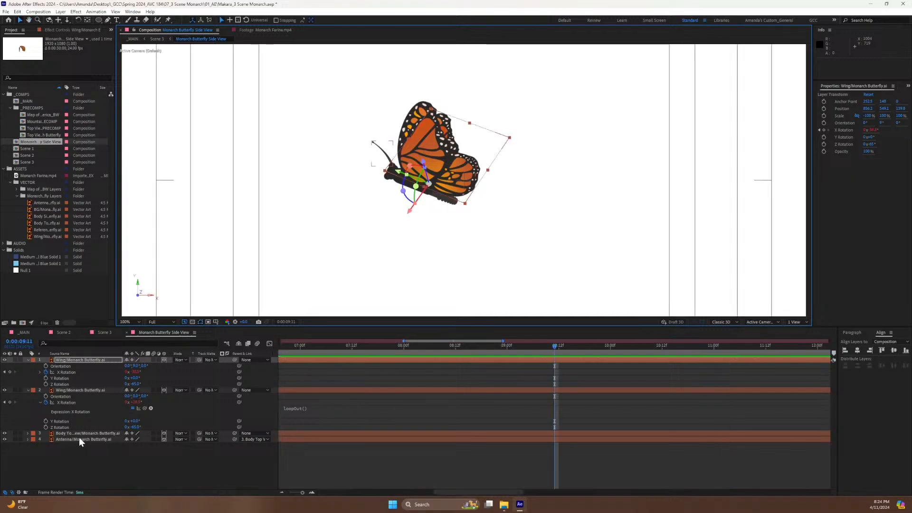
Tilt the body layer more steeply by setting its Z Rotation to about -57°.
click(85, 432)
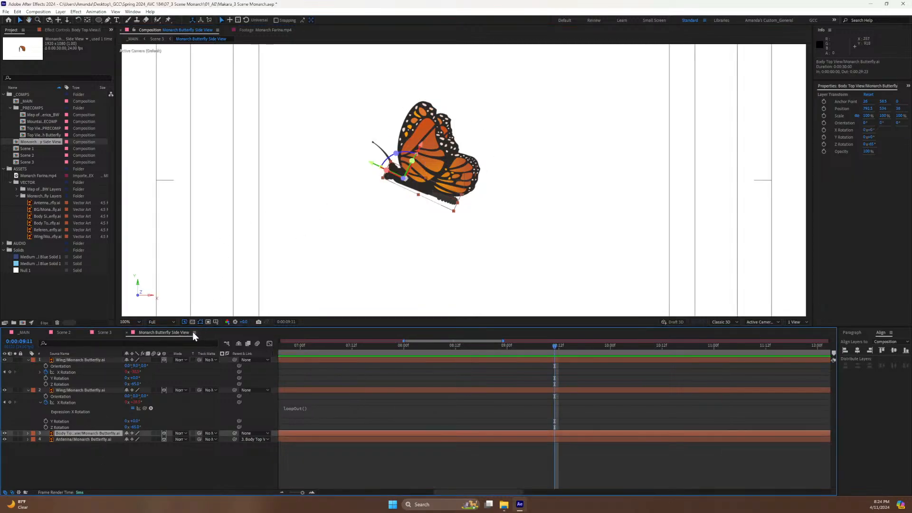
key(r)
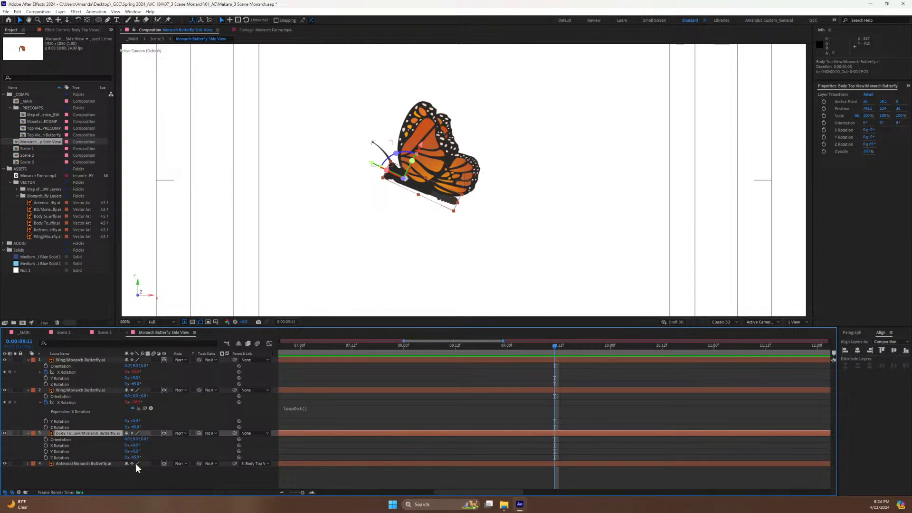
drag(137, 457, 138, 457)
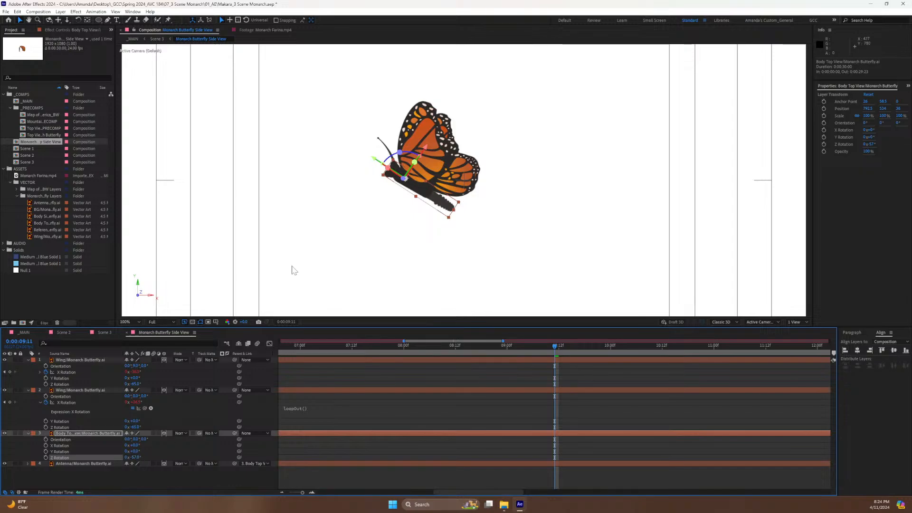
Nudge the body layer up toward the wings along its X axis in two small moves, previewing the flapping after each.
drag(425, 151, 425, 150)
key(space)
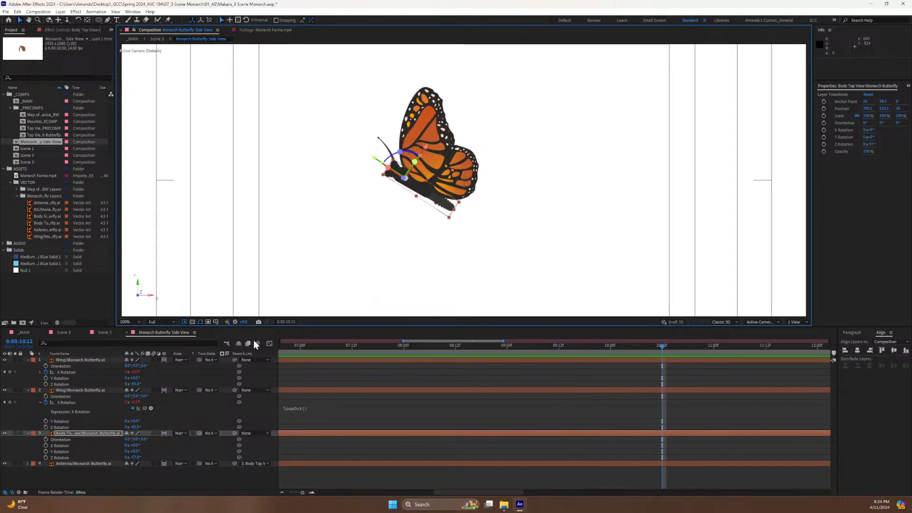
drag(428, 148, 430, 144)
key(space)
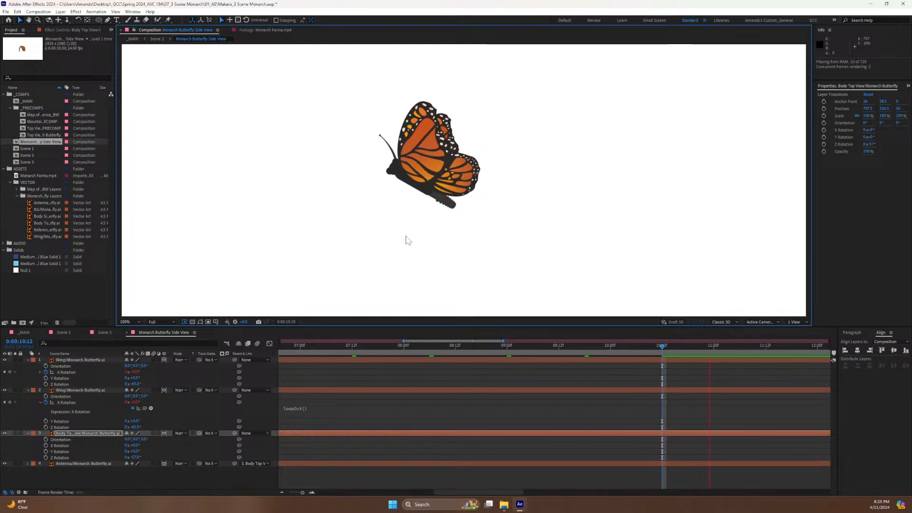
key(space)
Save the project and turn on Collapse Transformations for the Monarch Butterfly Side View layer in Scene 3.
key(ctrl+s)
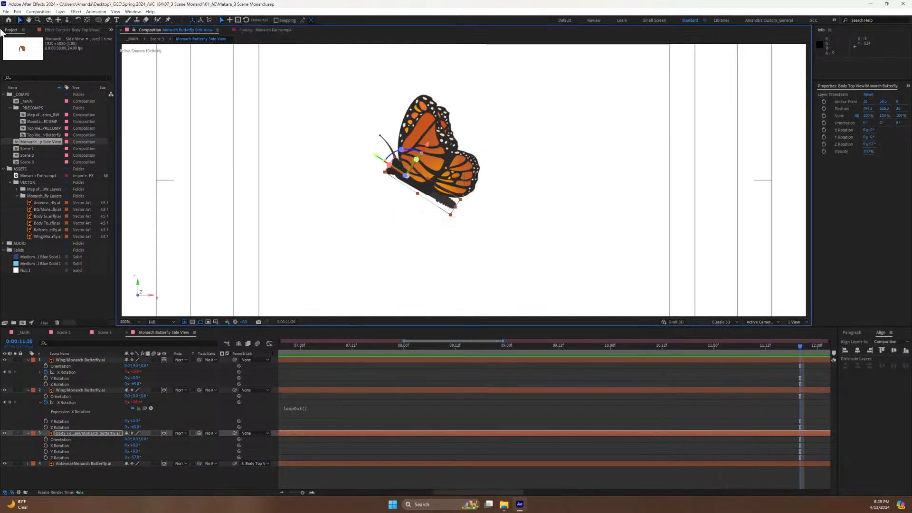
click(126, 332)
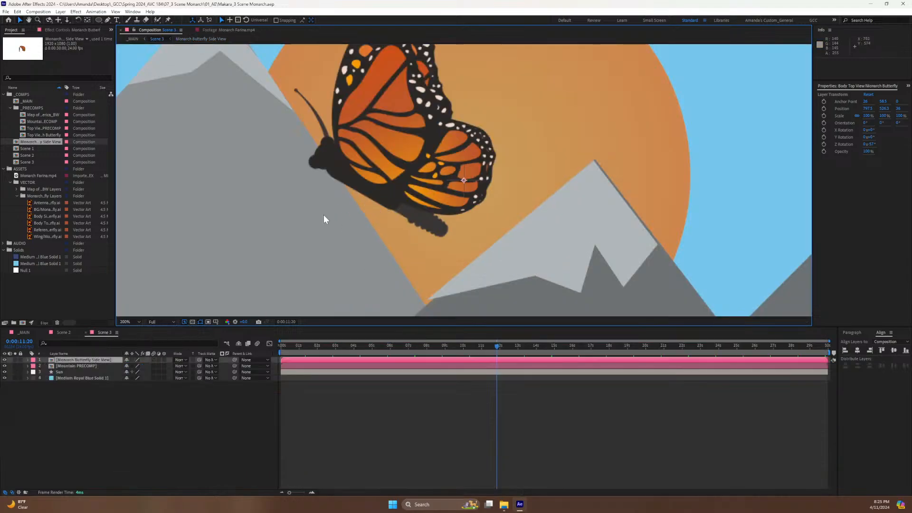
click(132, 360)
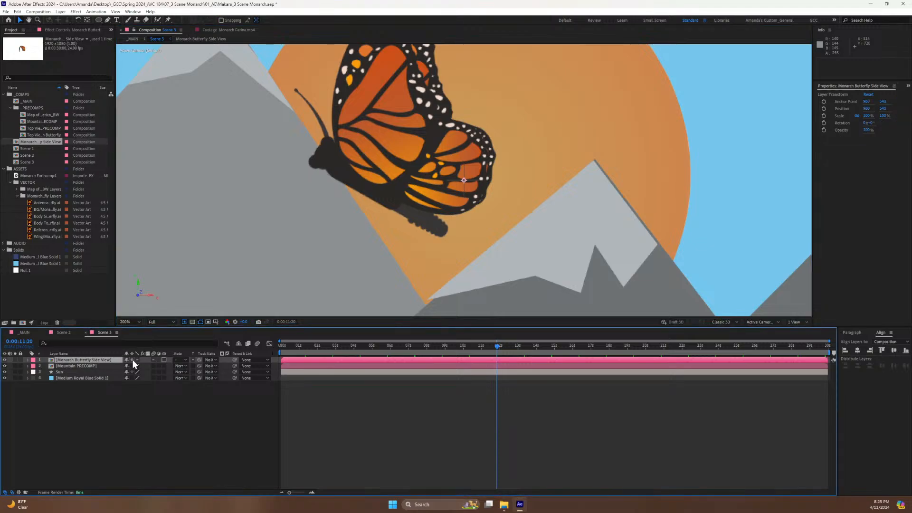
Fit the view and move the Monarch Butterfly Side View layer's anchor point onto the body at about 790, 531.4, then save the project.
click(126, 322)
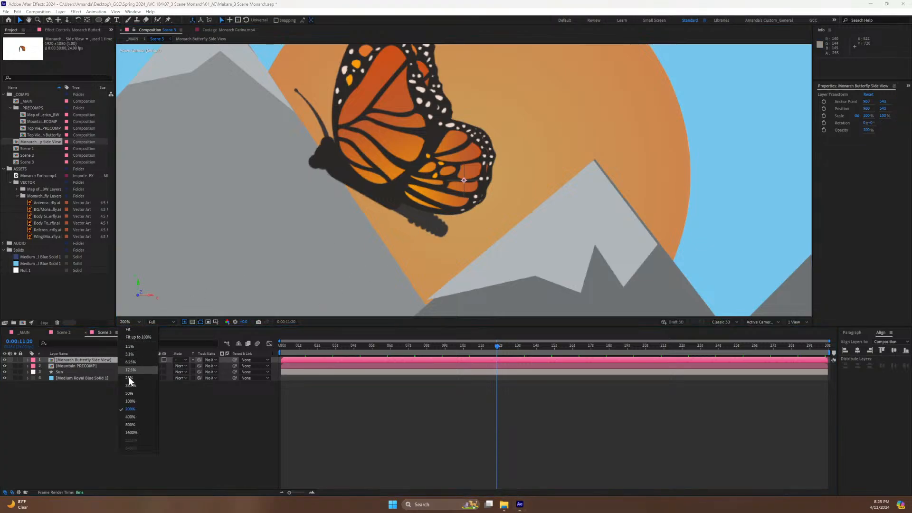
click(134, 329)
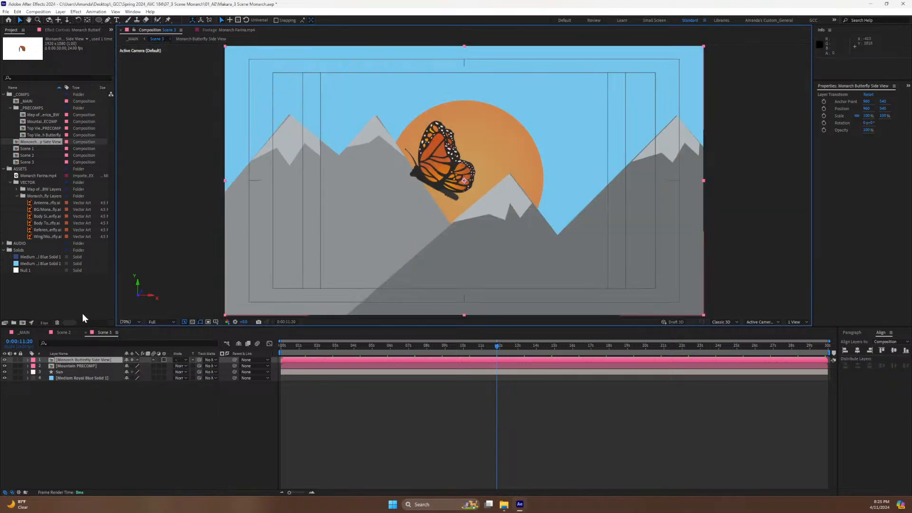
click(67, 361)
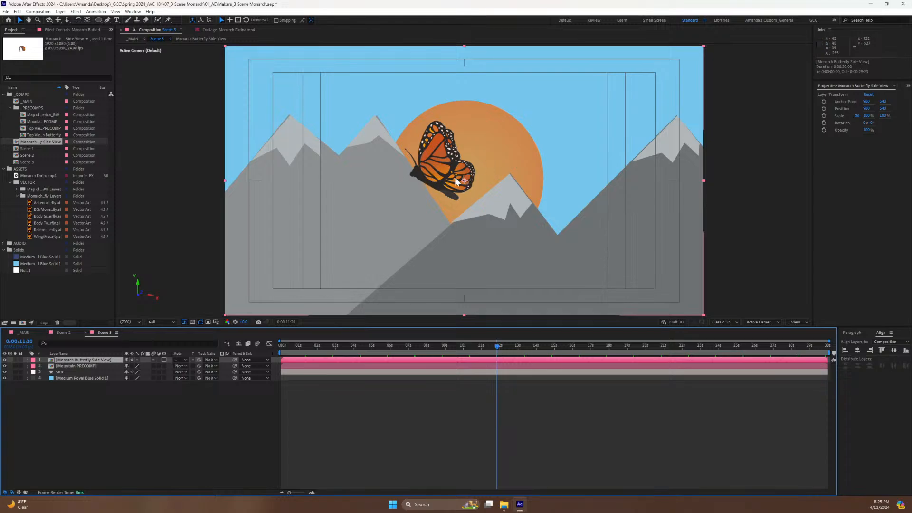
key(y)
drag(465, 181, 418, 183)
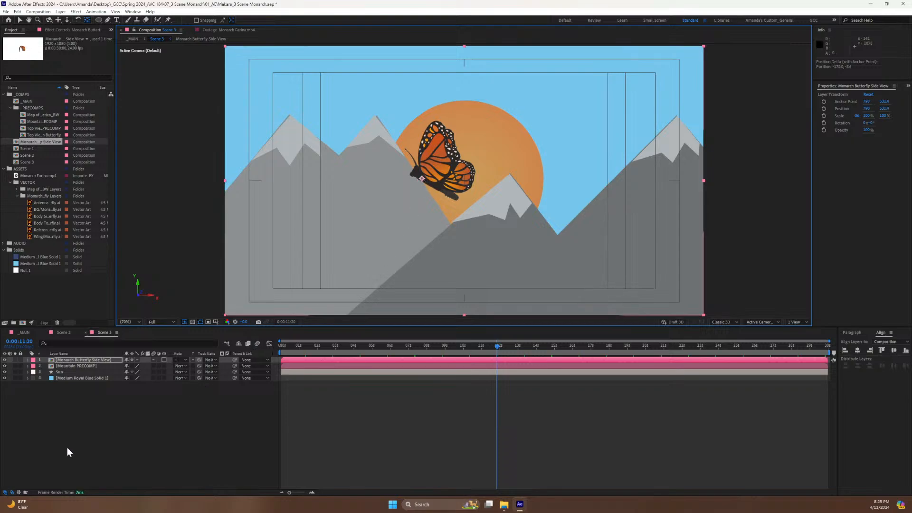
click(100, 408)
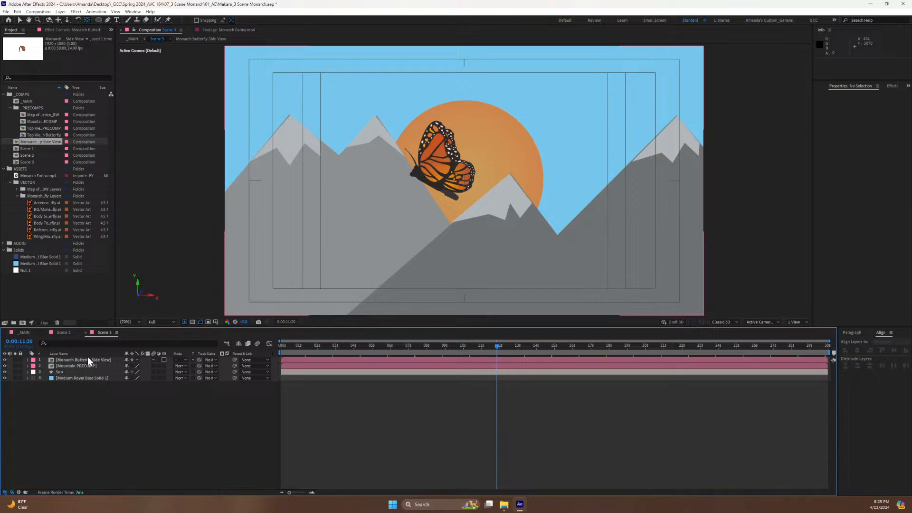
click(85, 365)
click(96, 359)
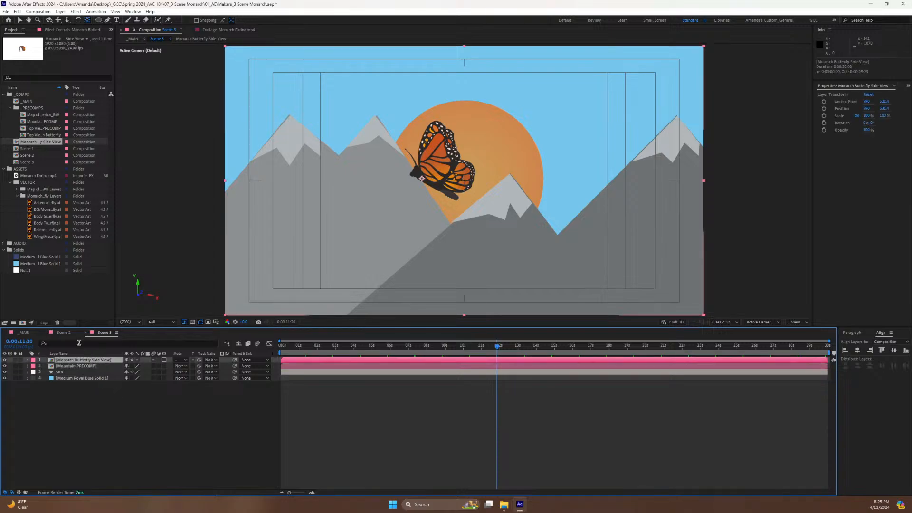
key(ctrl+s)
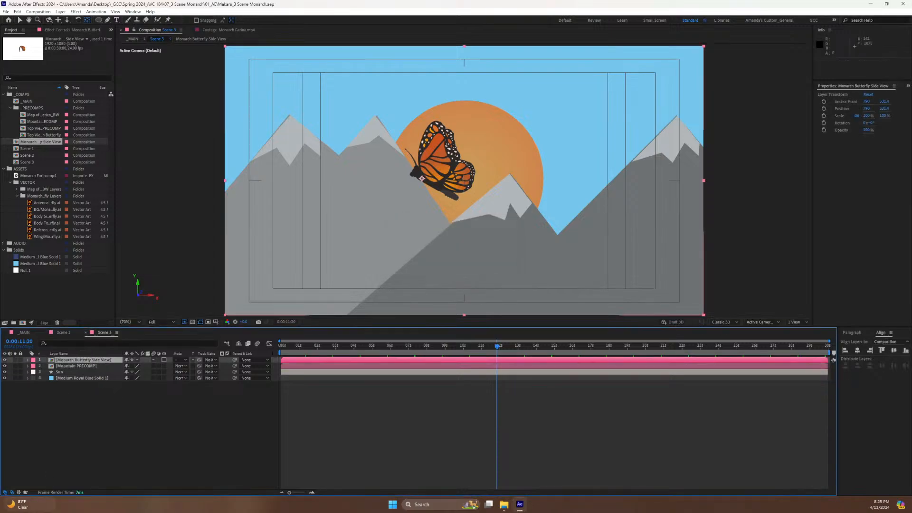
With no layer selected, draw a wavy open path with the Pen tool from beyond the right frame edge to beyond the left.
mouse_move(48, 509)
click(108, 20)
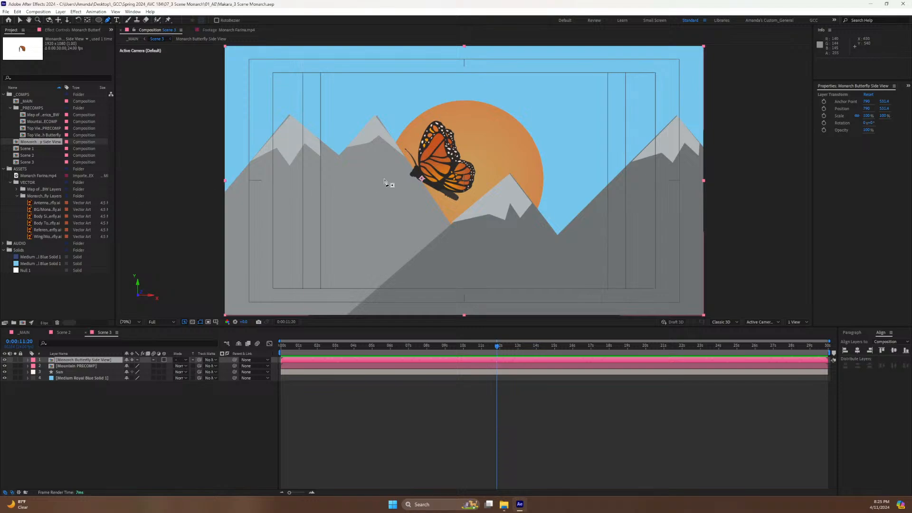
click(757, 166)
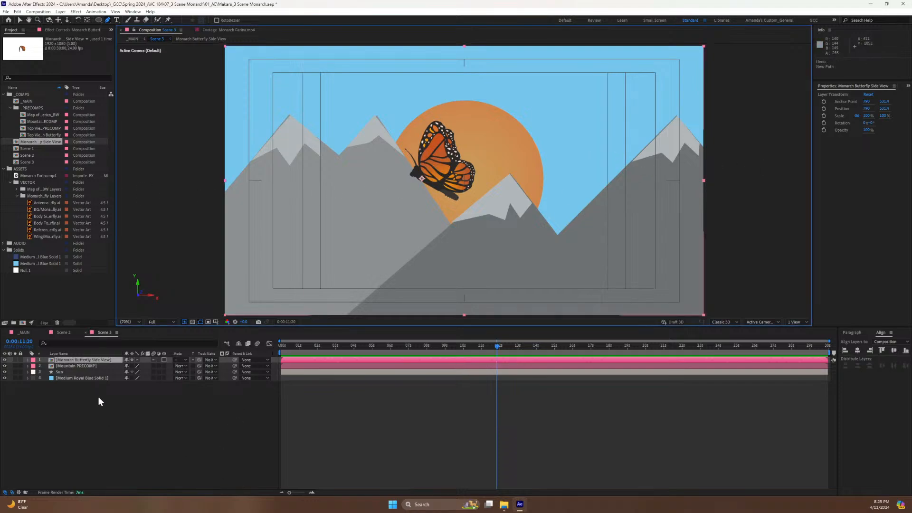
click(303, 380)
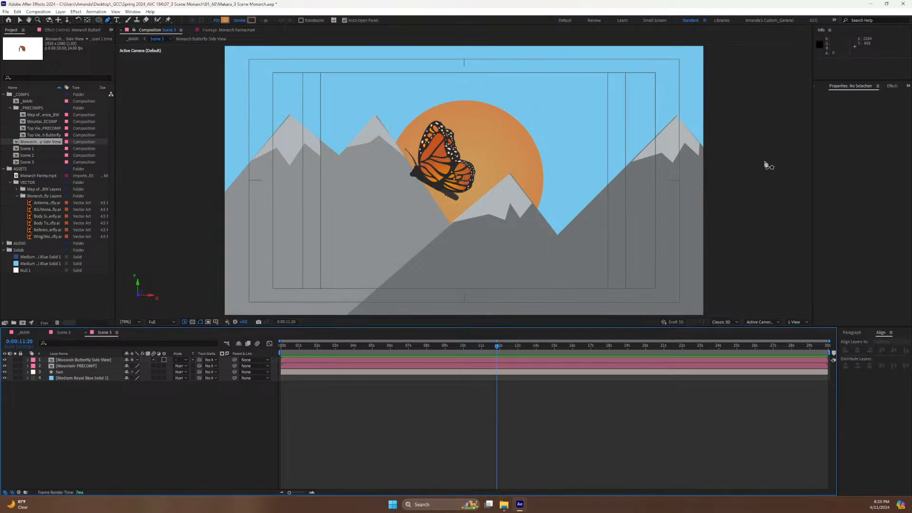
click(754, 174)
drag(540, 145, 477, 157)
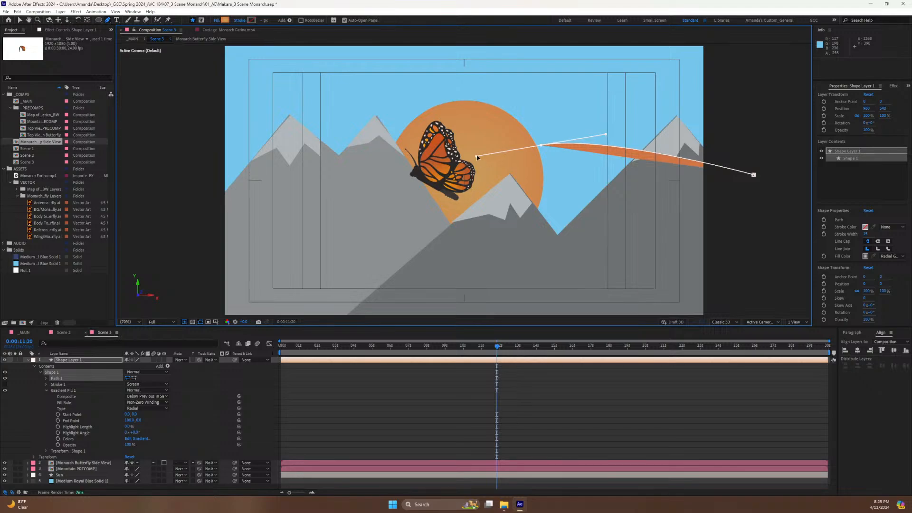
drag(377, 188, 345, 185)
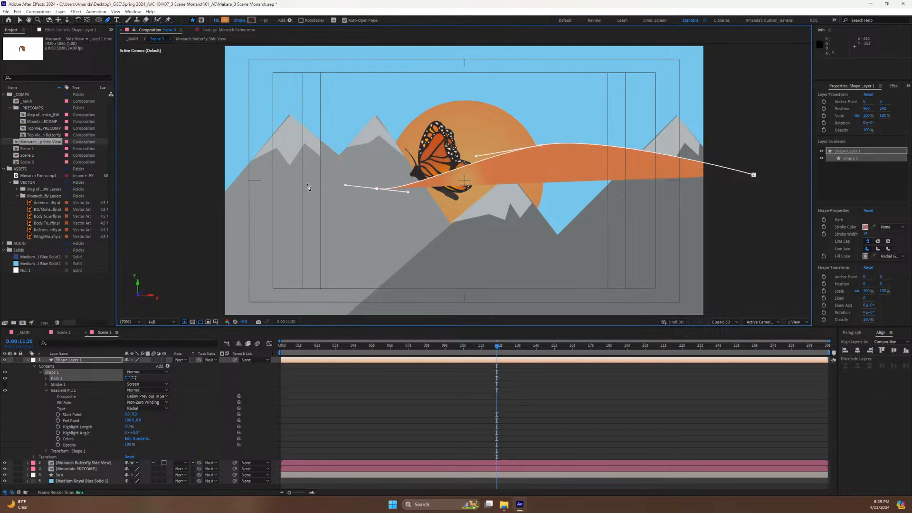
drag(206, 145, 175, 146)
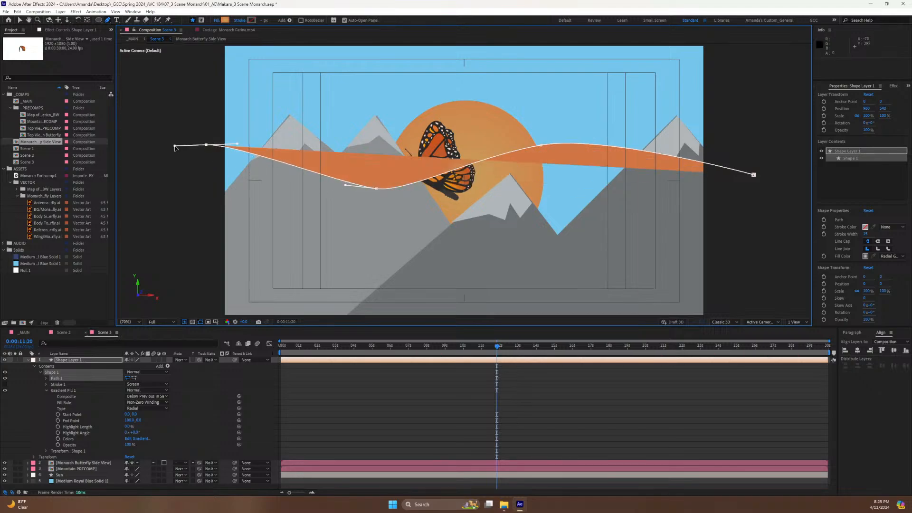
Set the wavy path's fill to None.
click(216, 21)
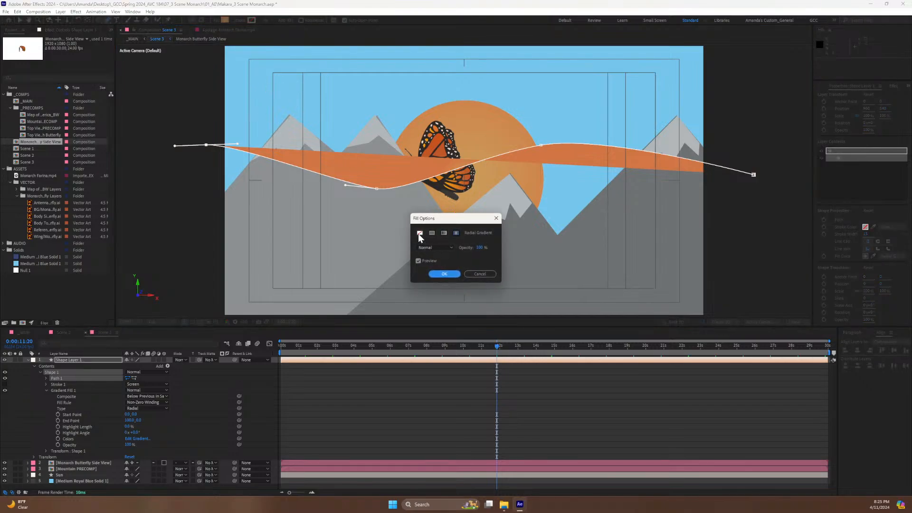
click(420, 232)
click(444, 274)
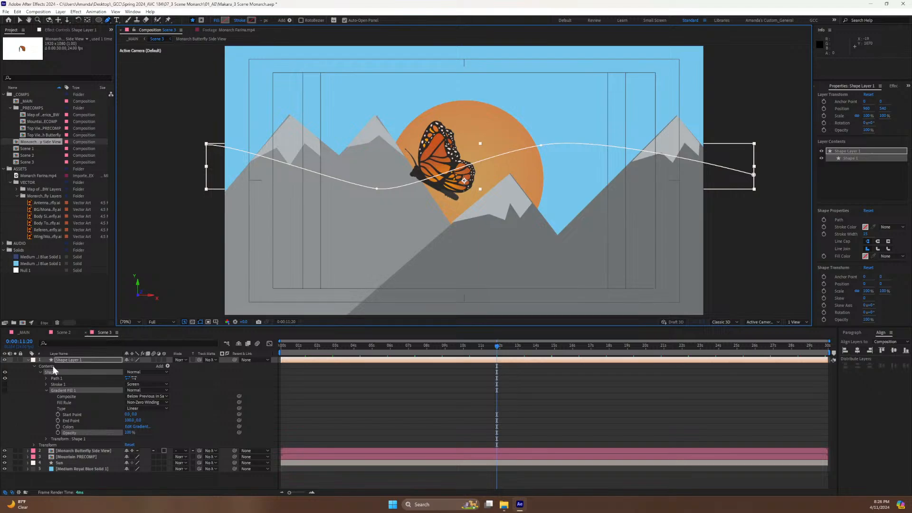
Lengthen and level both direction handles of the path's low point beside the sun to smooth the dip.
click(57, 379)
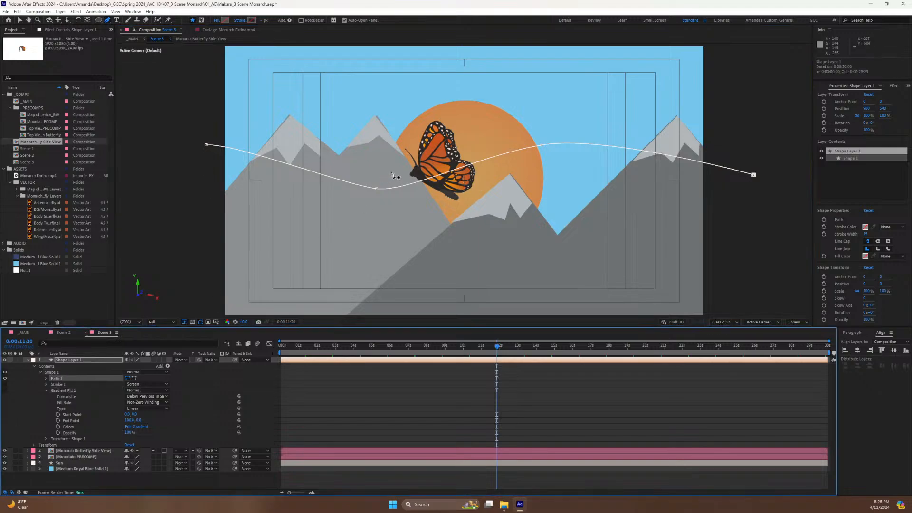
drag(377, 189, 291, 185)
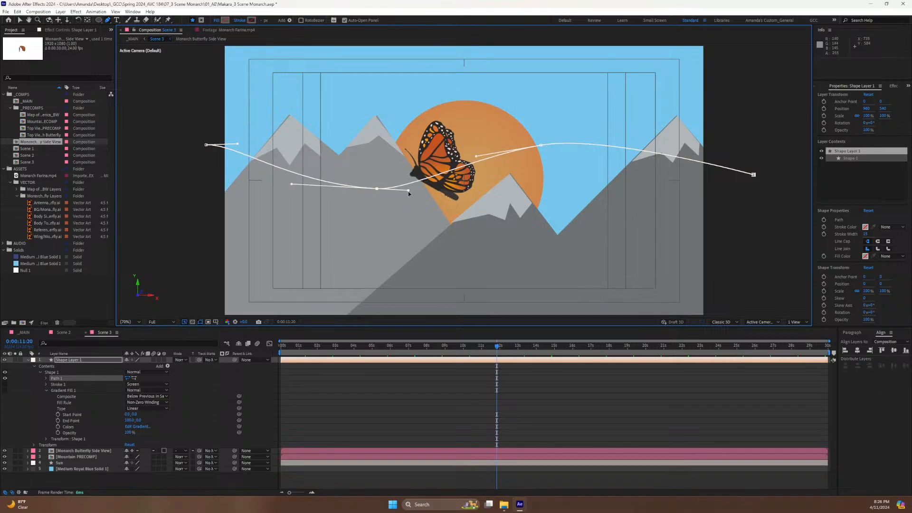
drag(409, 192, 448, 191)
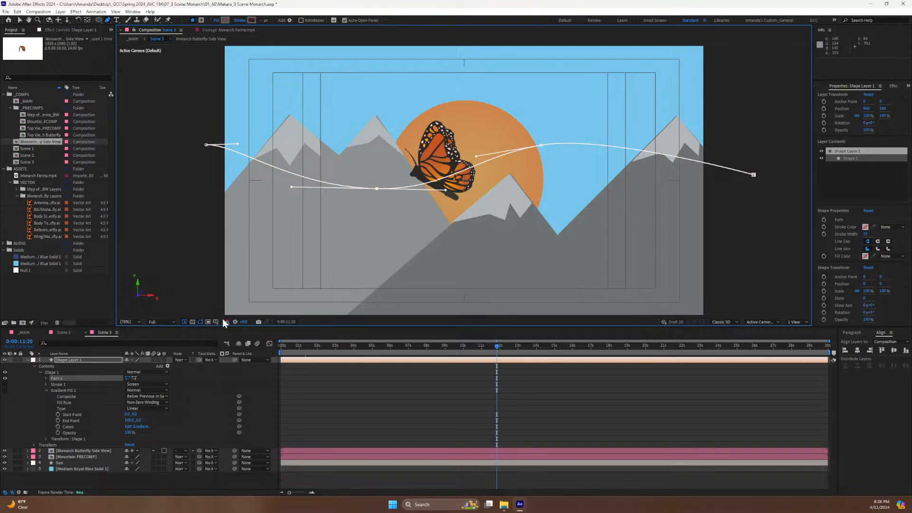
Move both end points of the wavy path farther outside the frame.
click(87, 360)
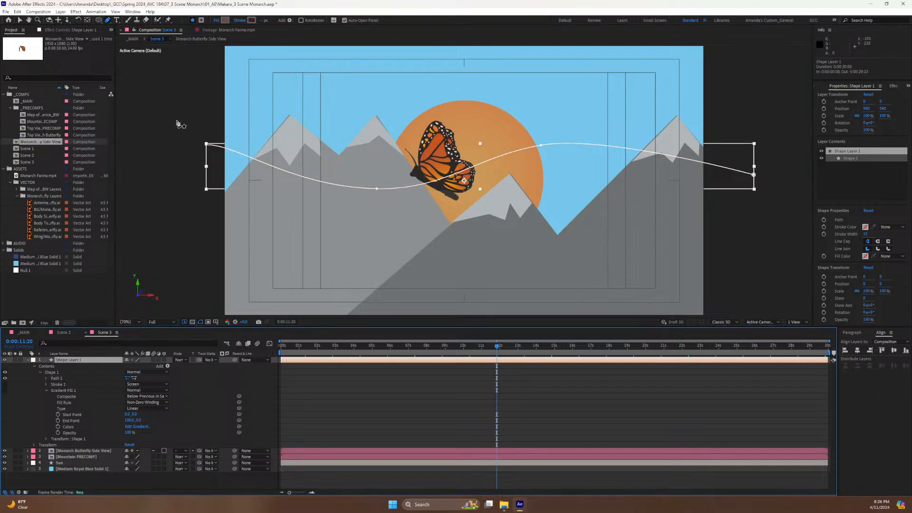
click(53, 378)
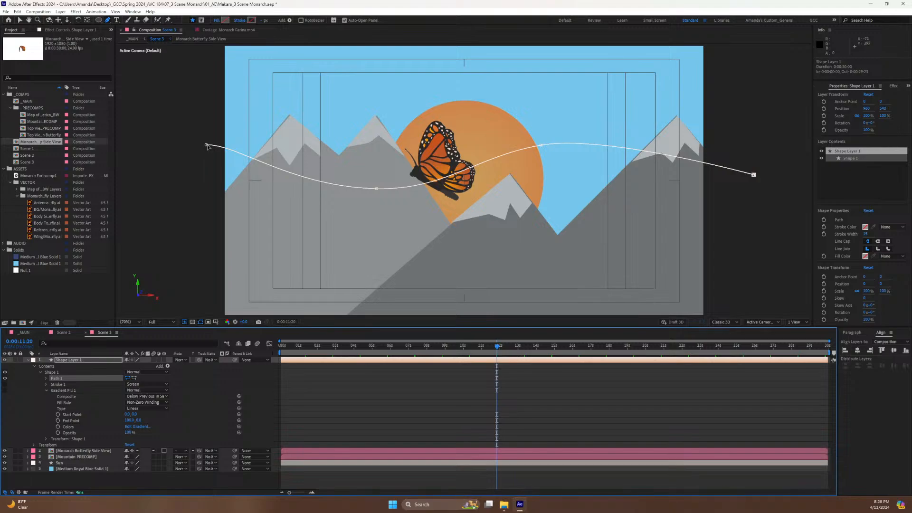
drag(208, 145, 131, 135)
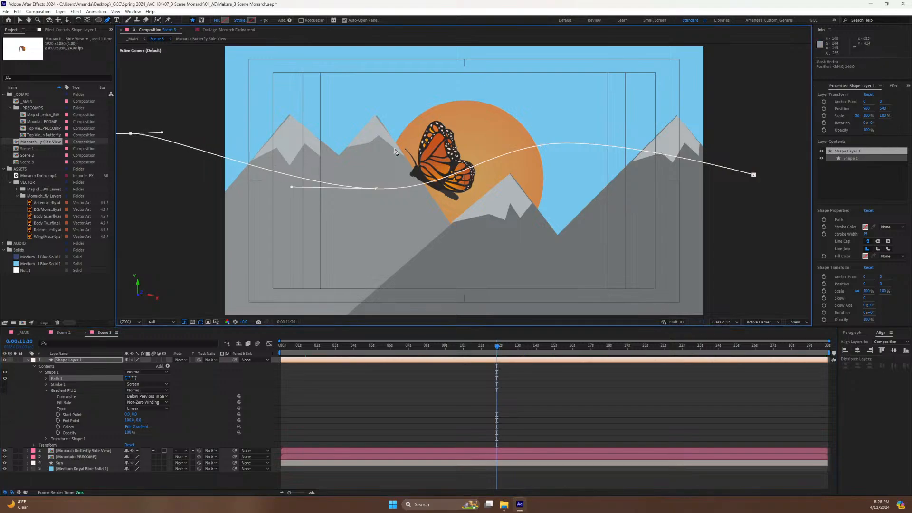
drag(754, 175, 813, 179)
key(ctrl+z)
key(v)
drag(753, 175, 800, 180)
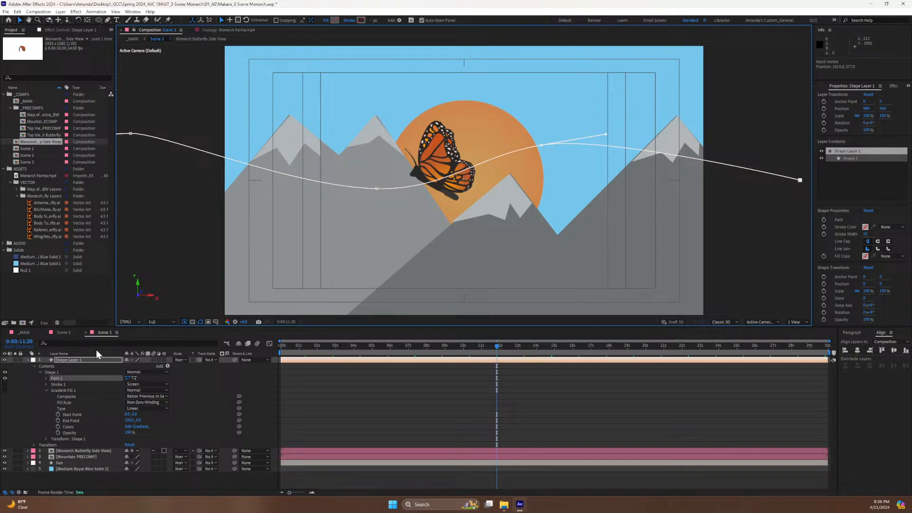
Copy the shape's Path property and paste it into the Monarch Butterfly Side View layer's Position at 0:00:00:00.
click(46, 378)
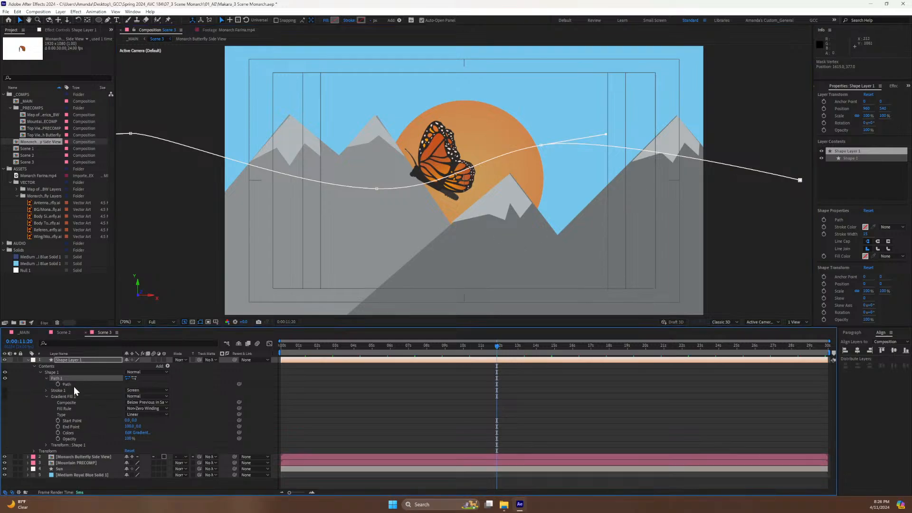
click(73, 385)
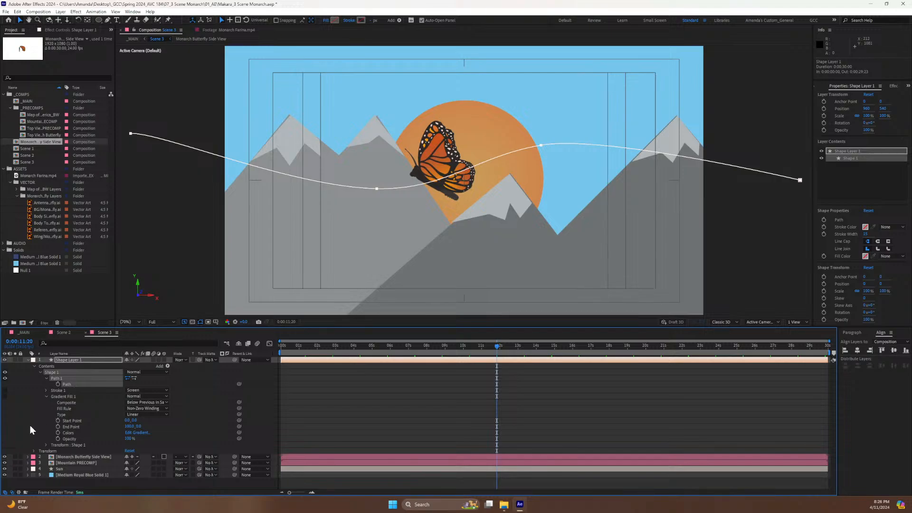
click(67, 456)
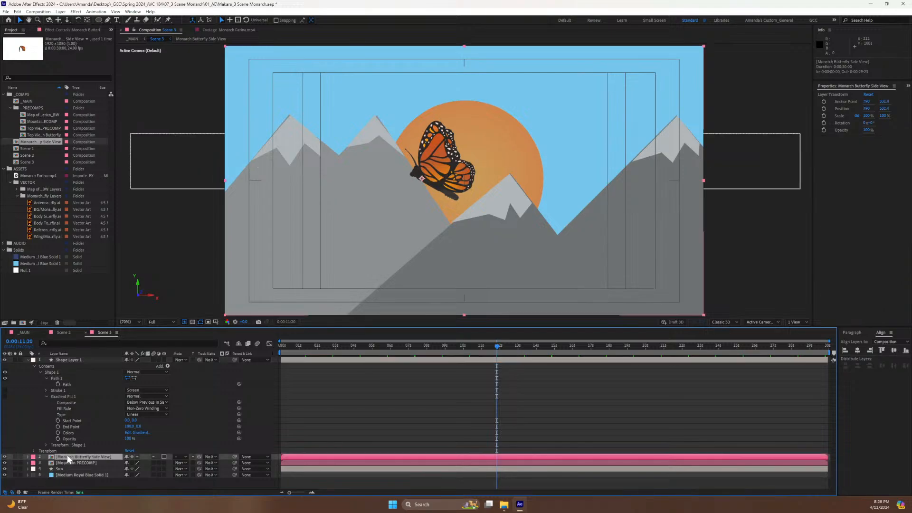
key(p)
click(66, 462)
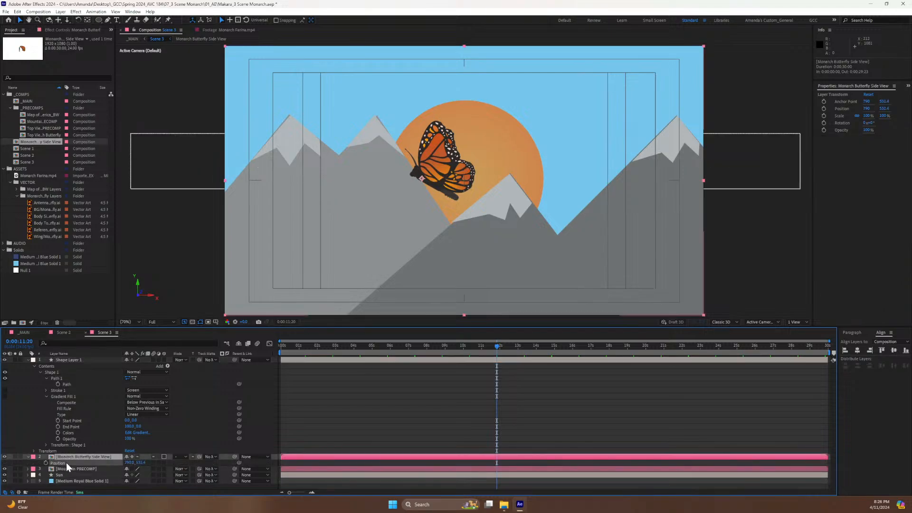
click(345, 346)
drag(344, 348, 247, 365)
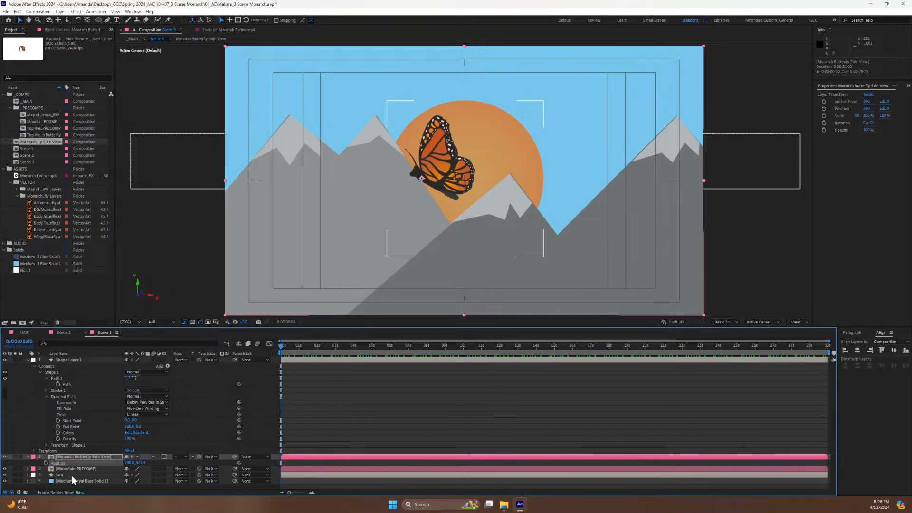
key(ctrl+v)
Preview the butterfly's flight along the path and scrub to 0:00:00:23.
key(space)
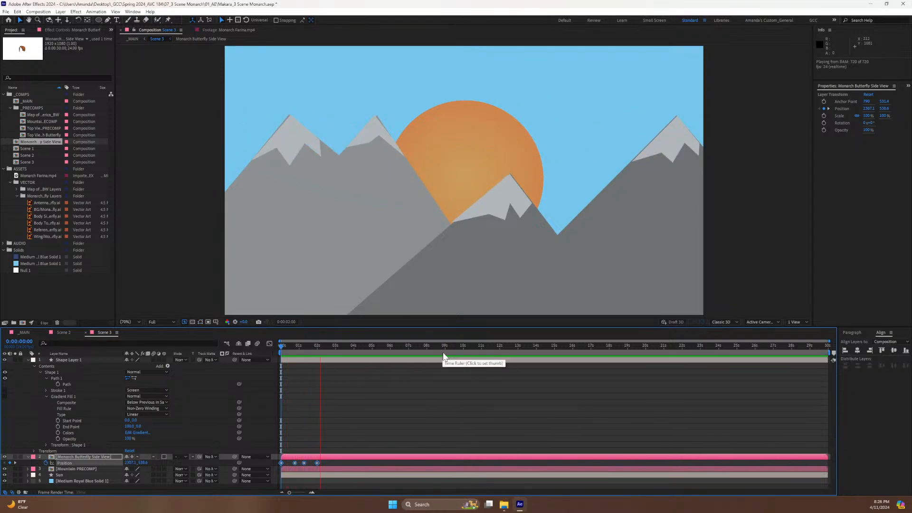
key(space)
mouse_move(303, 346)
mouse_down()
mouse_move(290, 349)
mouse_move(298, 347)
mouse_up()
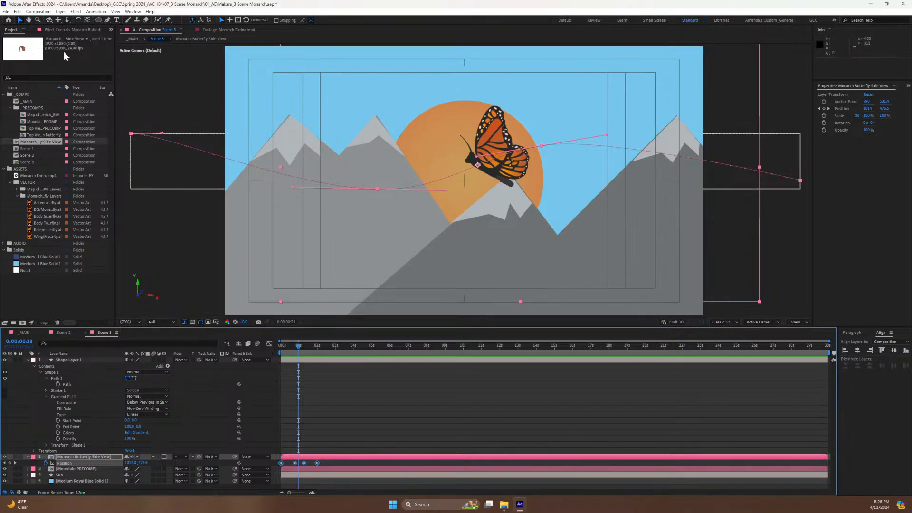
click(60, 12)
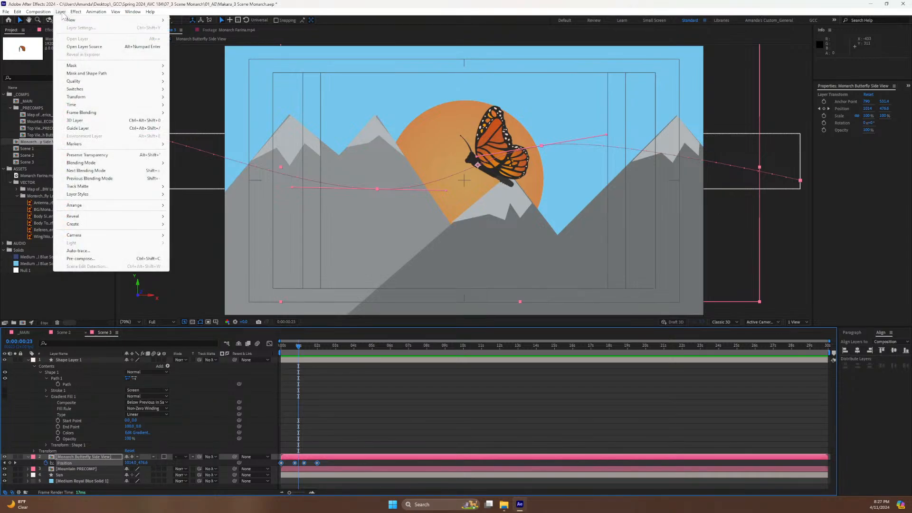
mouse_move(30, 12)
mouse_move(82, 237)
mouse_move(79, 208)
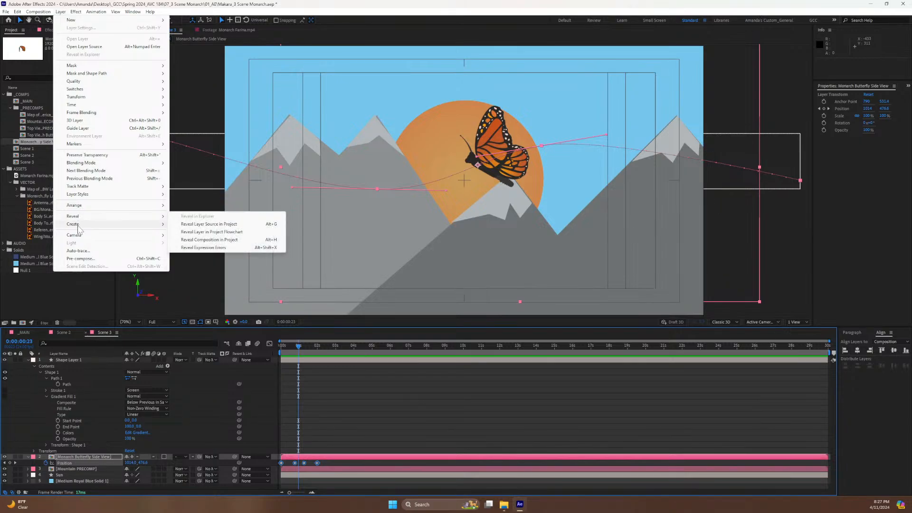
right_click(75, 458)
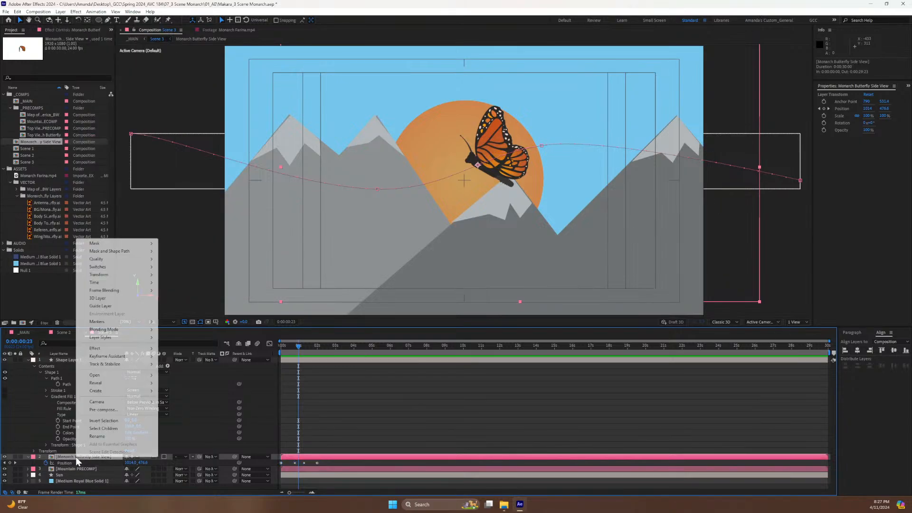
click(70, 465)
right_click(70, 465)
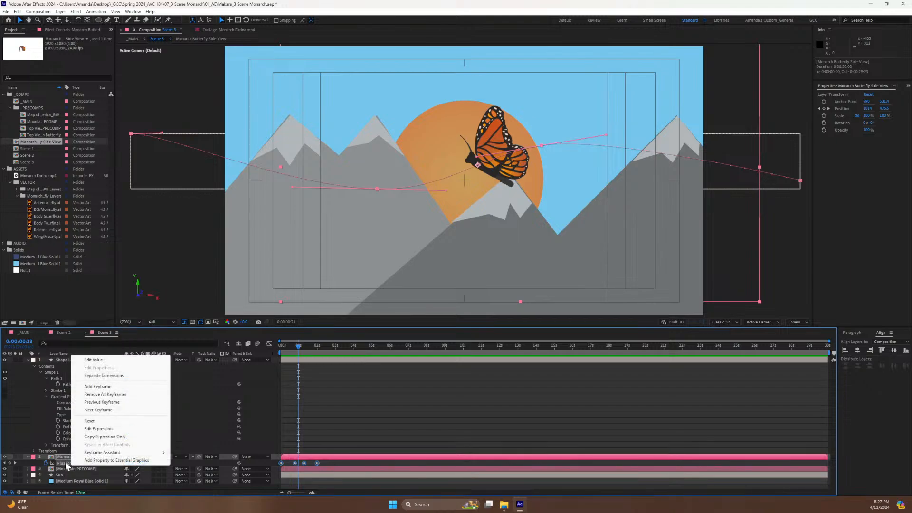
click(65, 459)
right_click(66, 458)
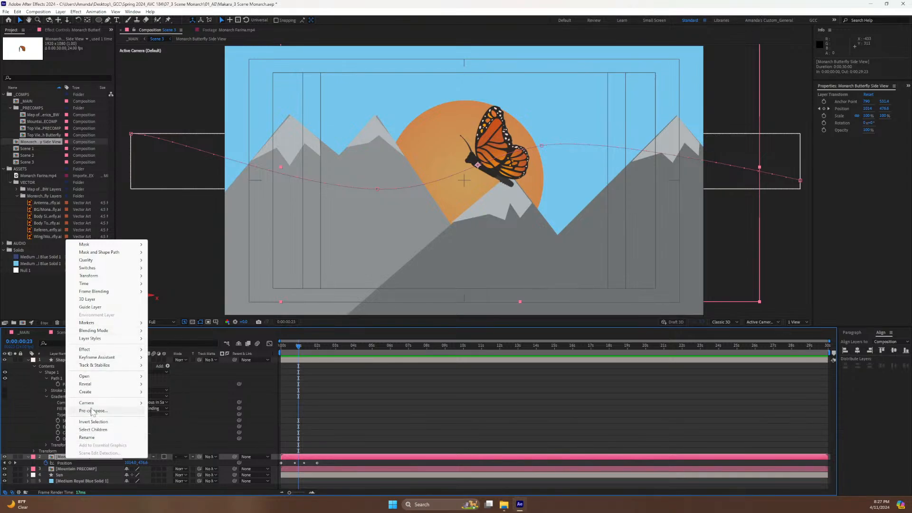
mouse_move(92, 404)
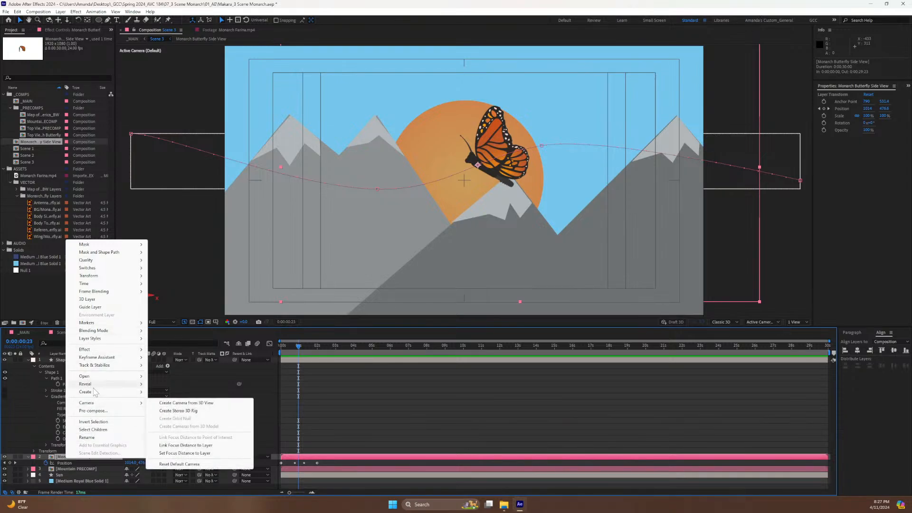
click(64, 457)
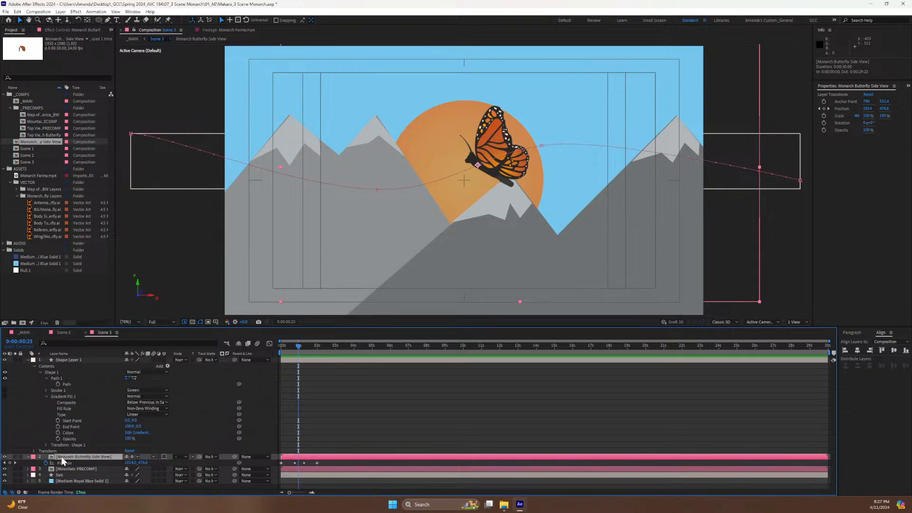
Save the project file, keeping the project open.
key(ctrl+q)
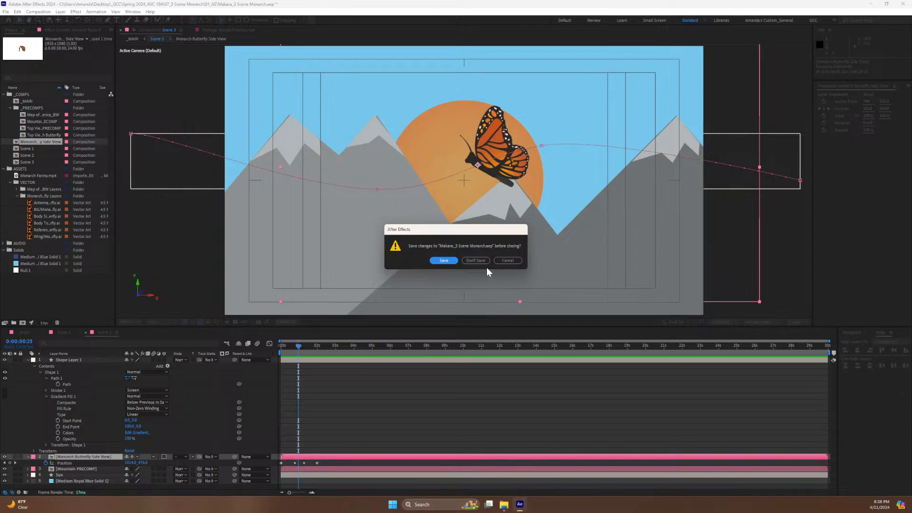
click(509, 261)
key(ctrl+s)
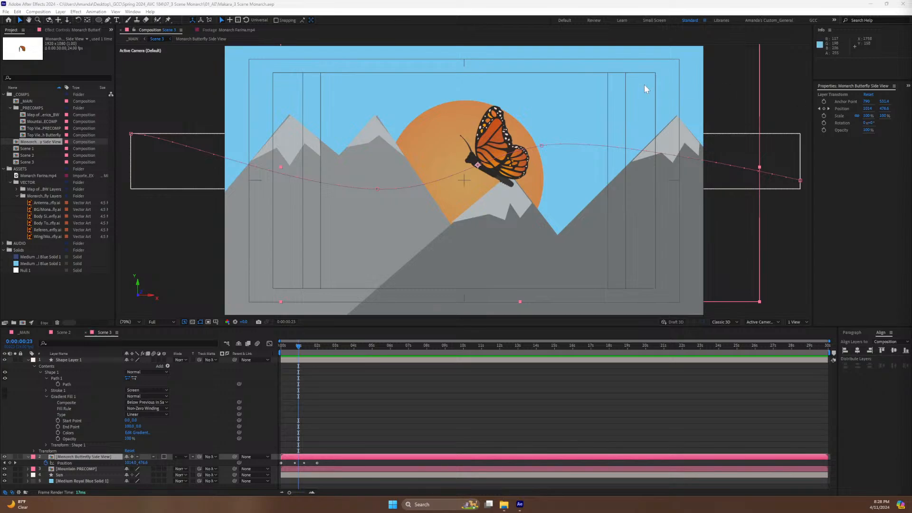
Set the Monarch Butterfly Side View layer's Auto-Orientation to Orient Along Path.
click(64, 458)
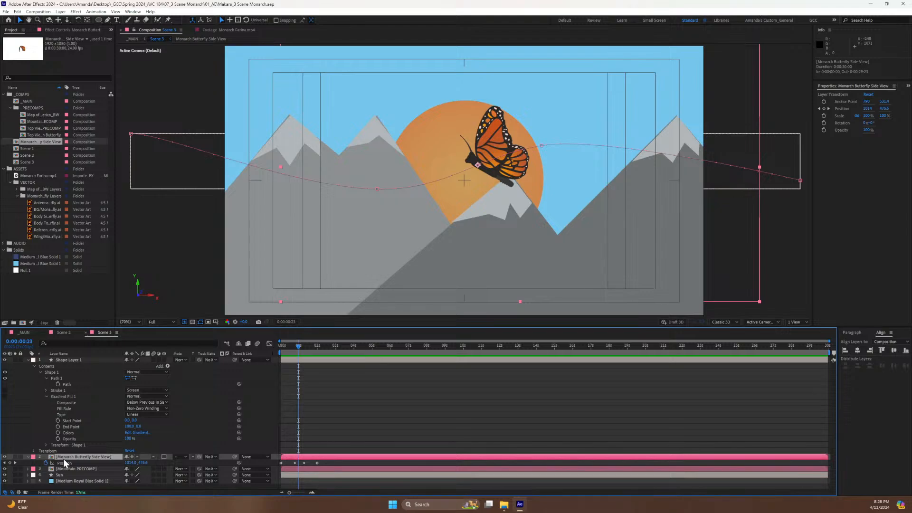
key(ctrl+alt+o)
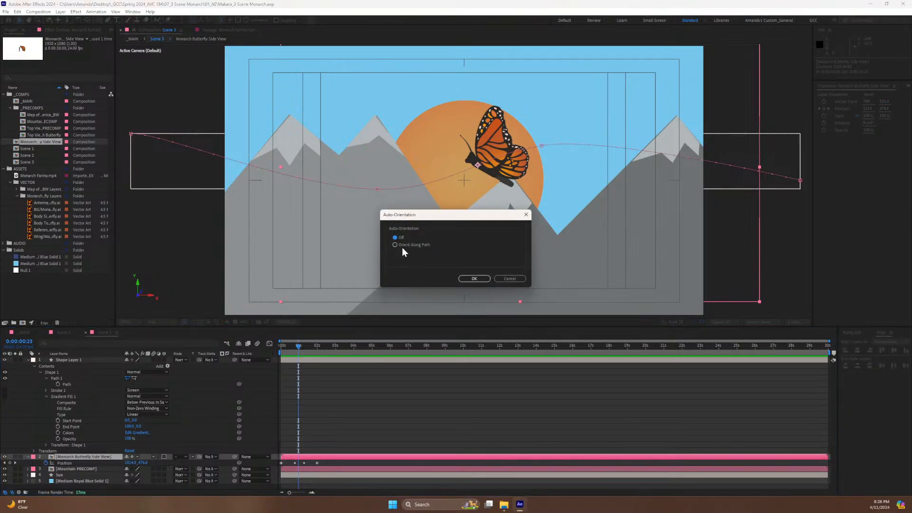
click(470, 280)
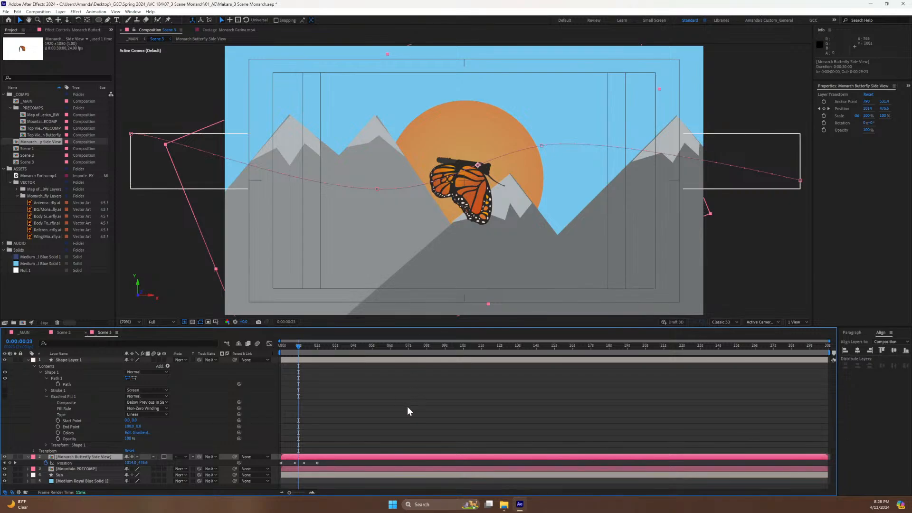
Rotate the Monarch Butterfly Side View layer to -211° so the butterfly flies upright and faces its direction of travel.
click(72, 462)
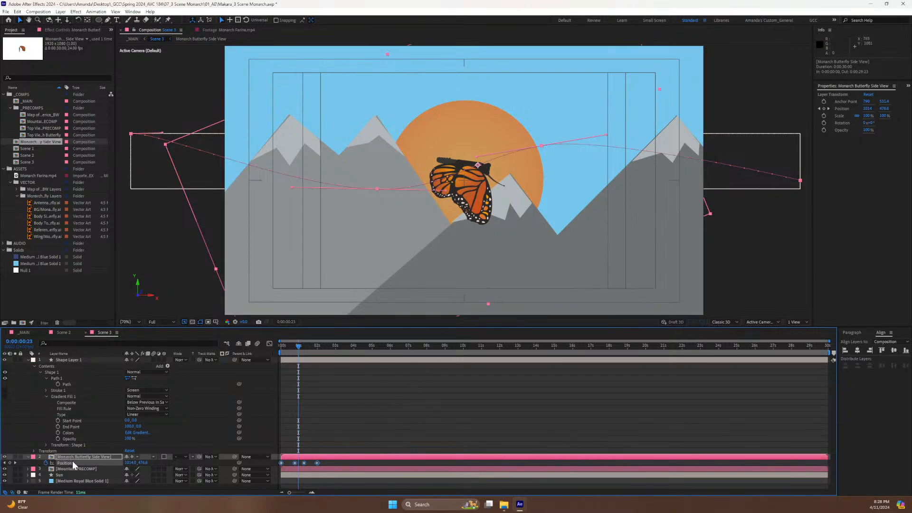
click(73, 458)
key(r)
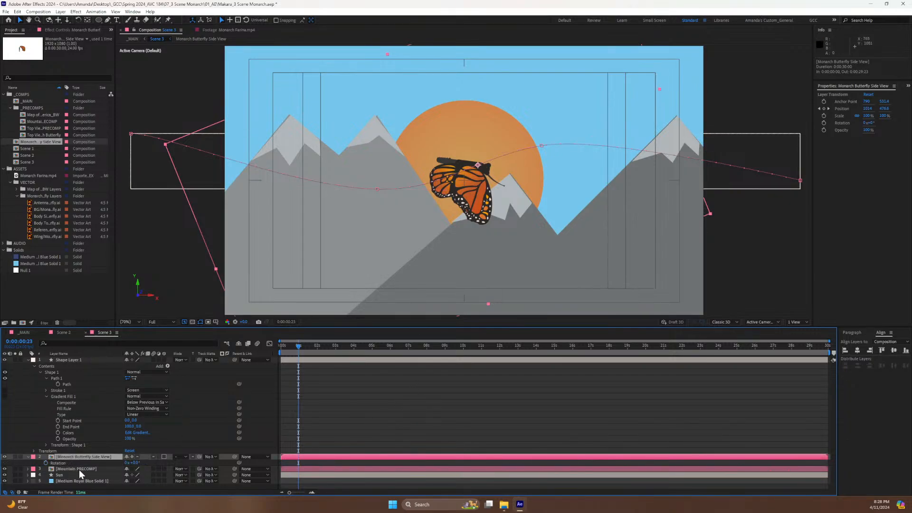
drag(134, 464, 66, 469)
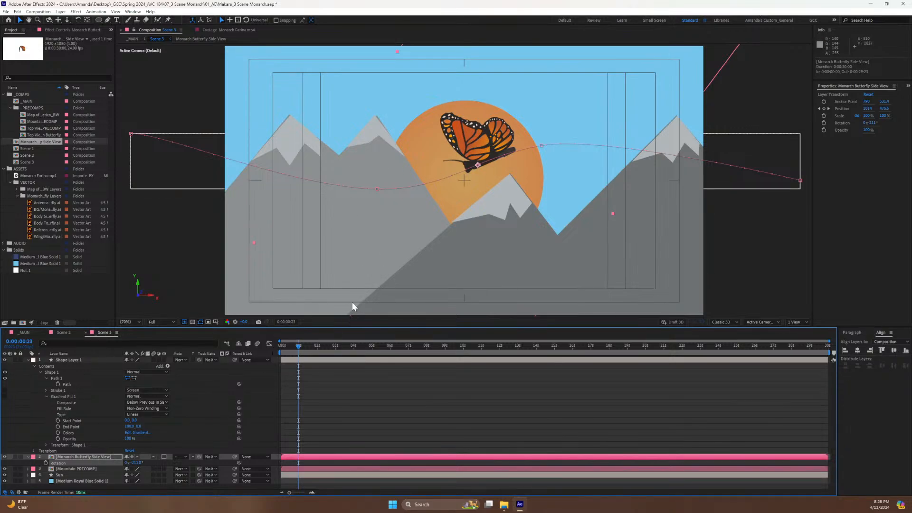
Preview the reoriented butterfly's flight across the mountains from the first frame.
drag(300, 347, 288, 349)
key(space)
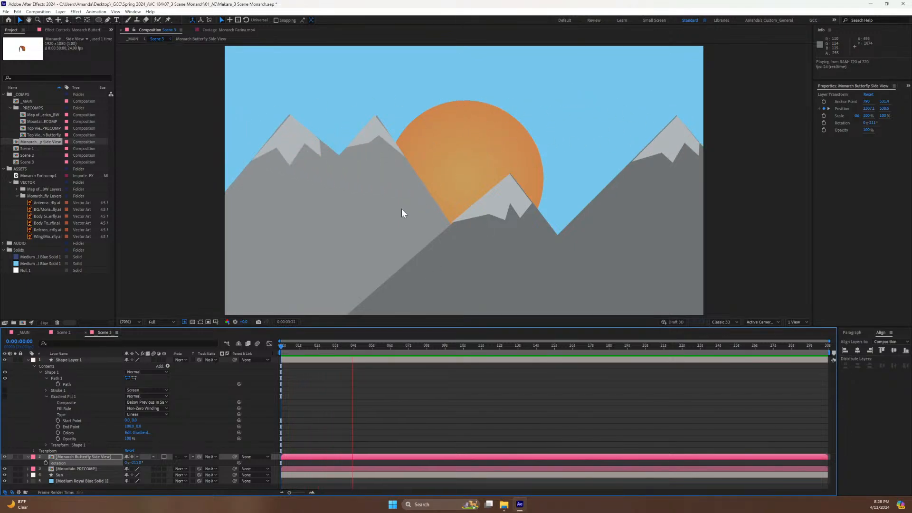
key(space)
drag(309, 349, 259, 350)
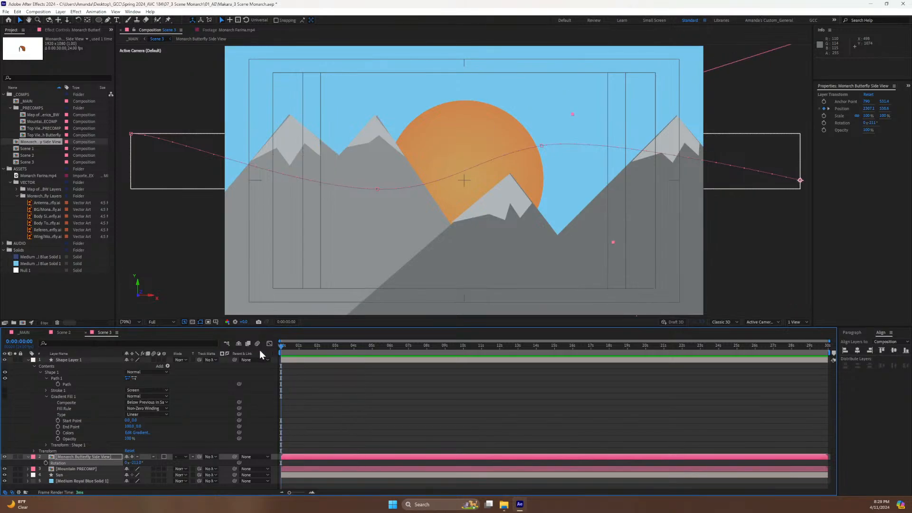
key(space)
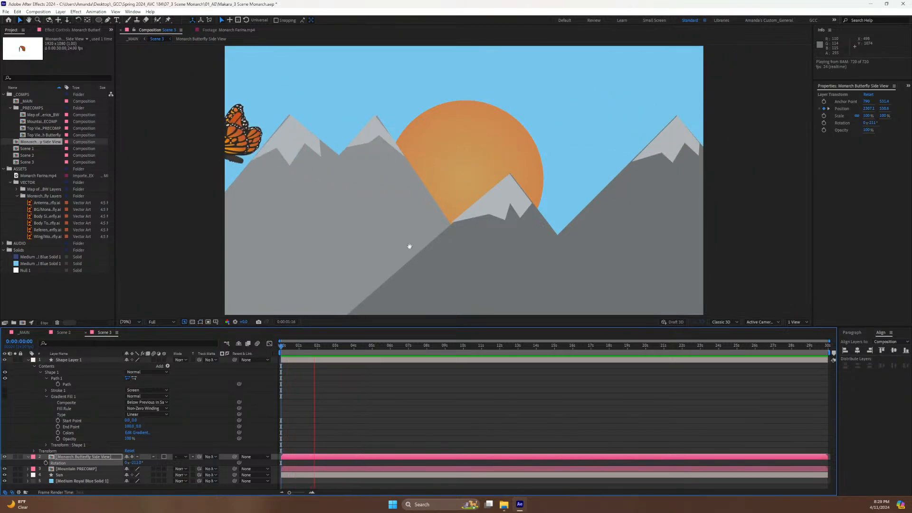
key(space)
Delete Shape Layer 1, which holds the drawn wavy path.
click(81, 360)
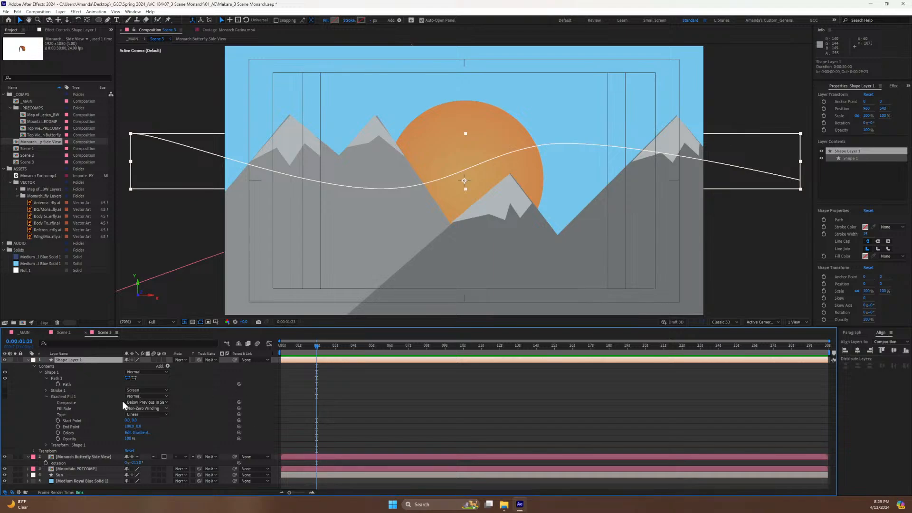
key(Delete)
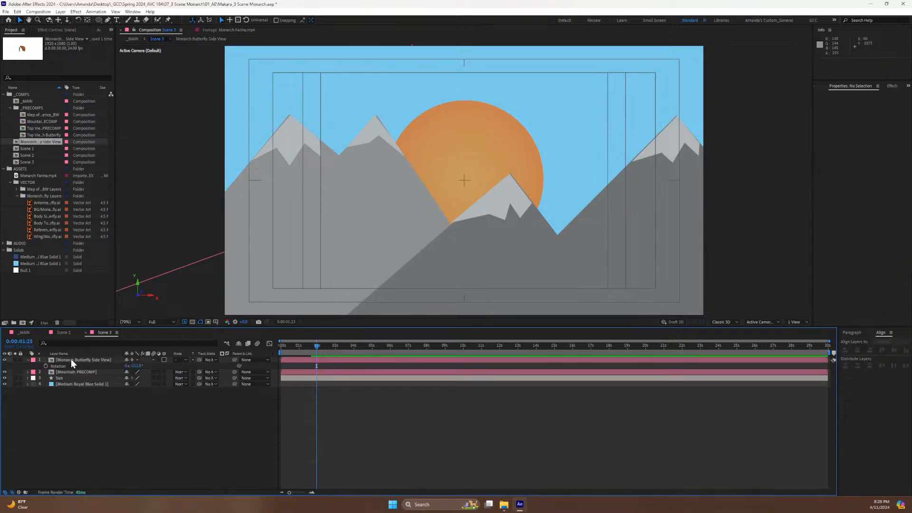
Stretch the butterfly layer's Position keyframes proportionally so the last one falls at 0:00:03:22, and preview the slower flight.
click(73, 360)
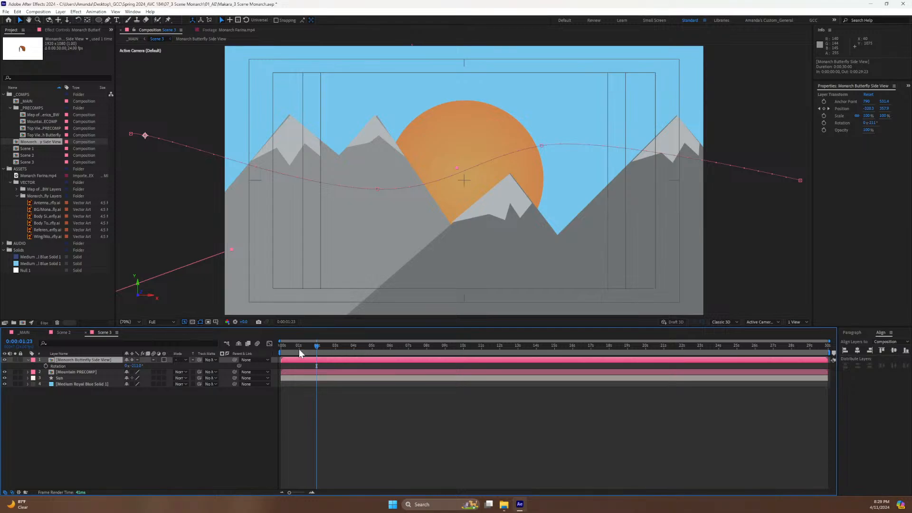
key(p)
drag(329, 366, 267, 366)
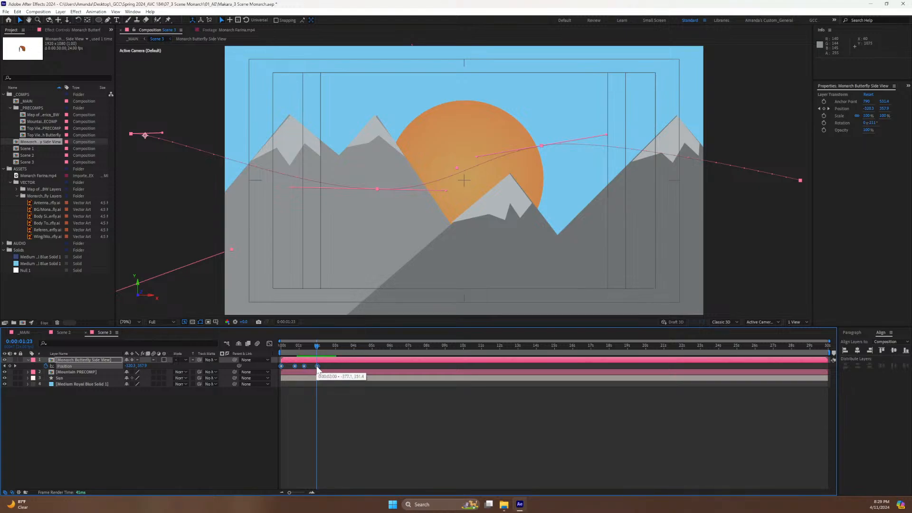
drag(317, 368, 352, 368)
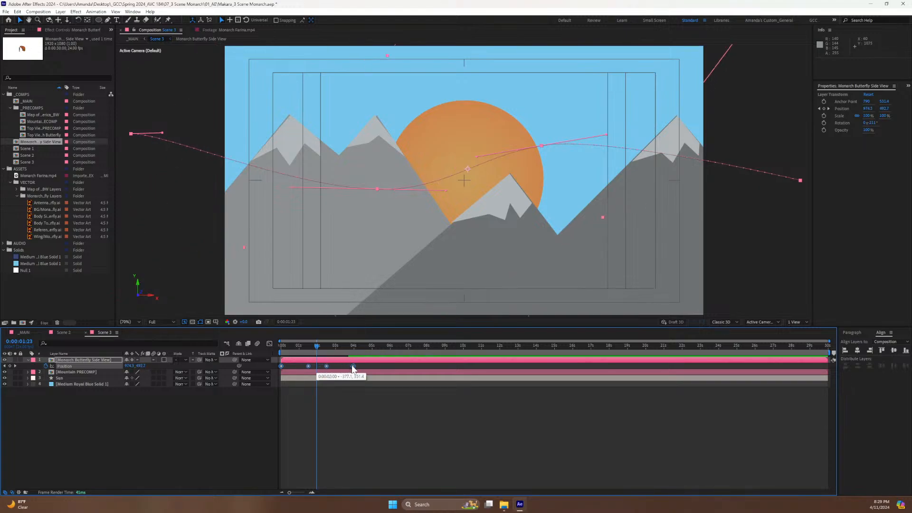
drag(313, 342, 270, 351)
key(space)
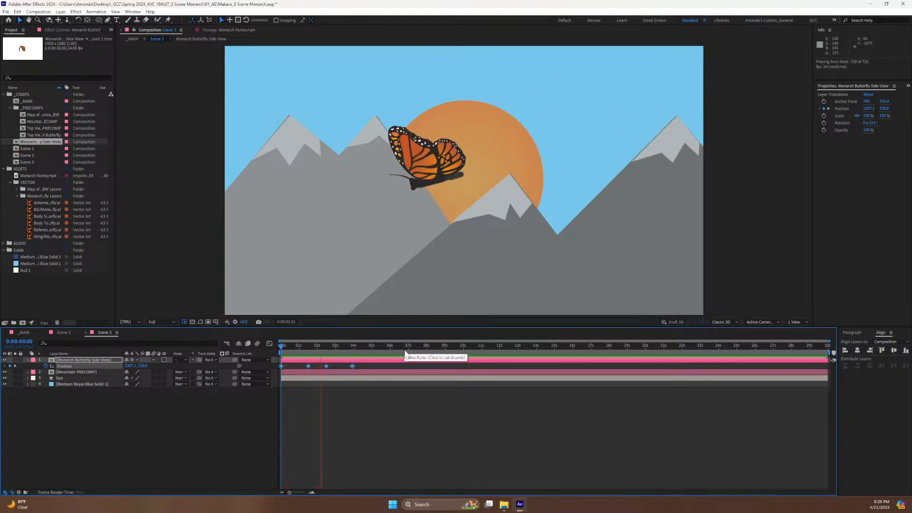
key(space)
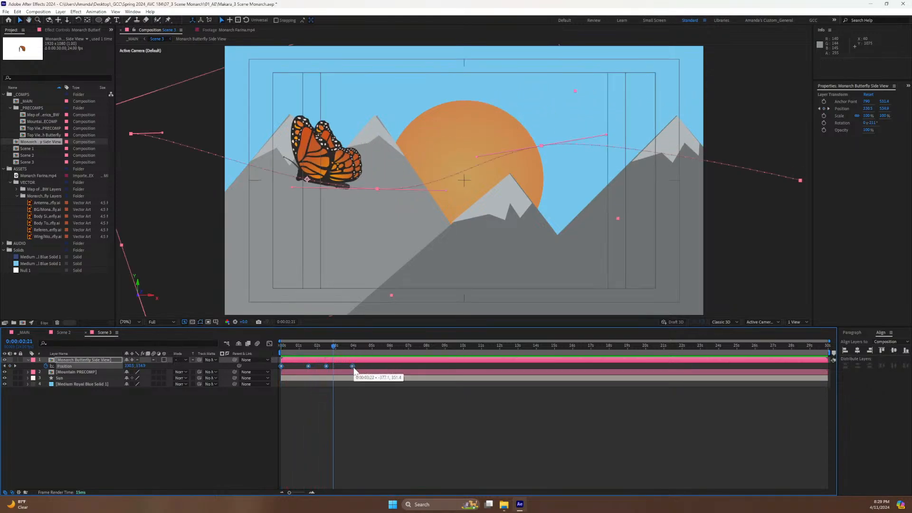
Compress the butterfly's Position keyframes proportionally so the last one falls at about 2 seconds, previewing the flight's timing.
drag(353, 368, 324, 371)
key(Home)
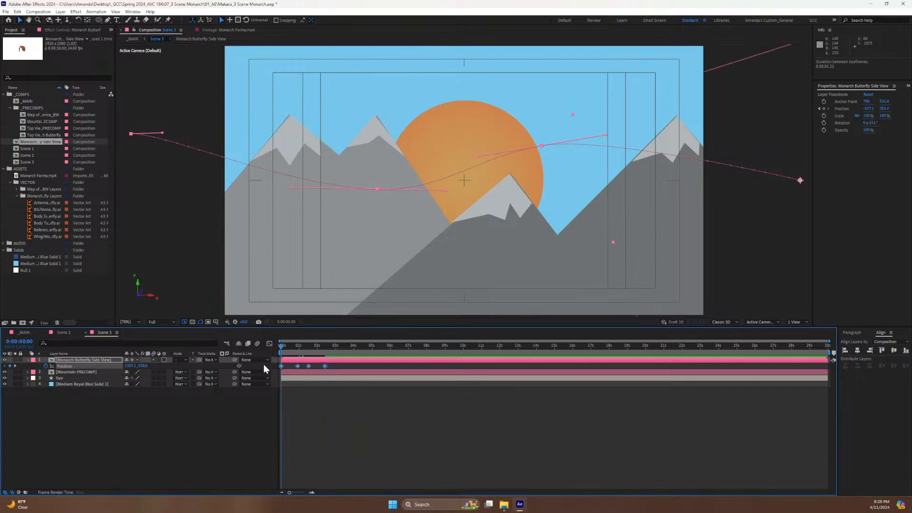
key(space)
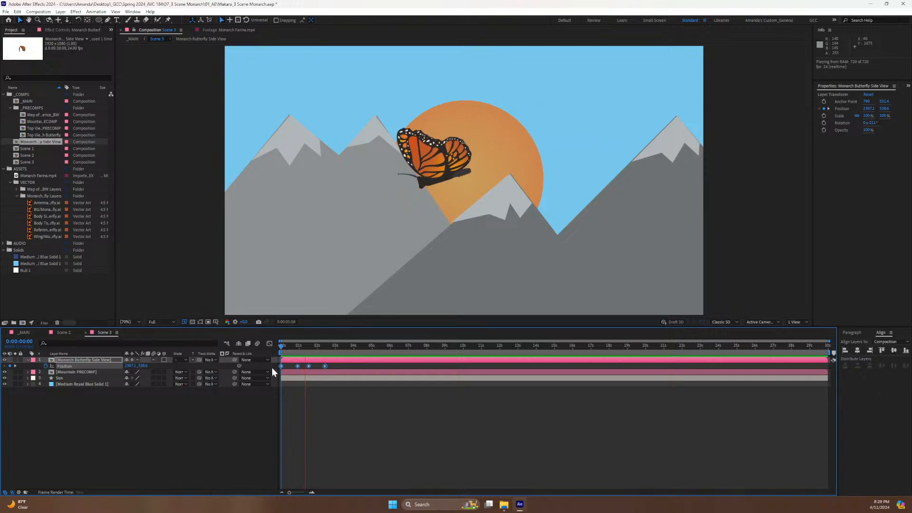
click(326, 366)
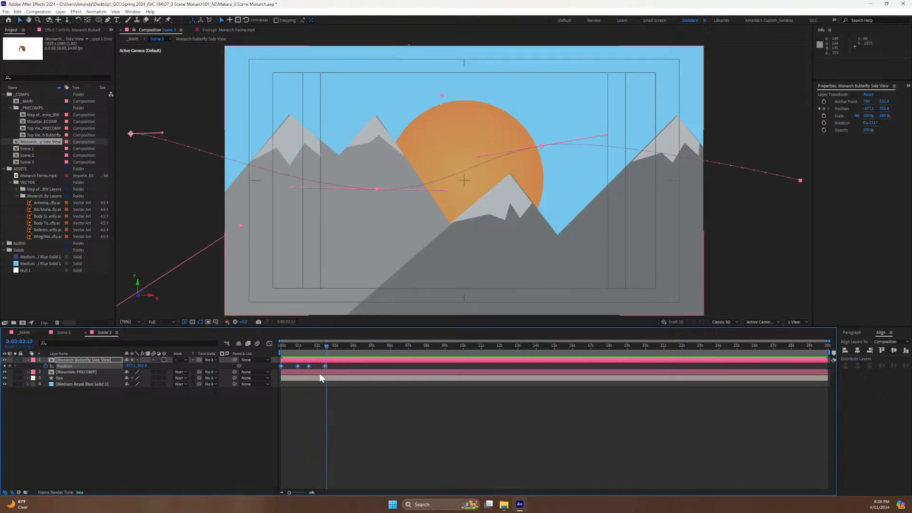
drag(325, 366, 317, 366)
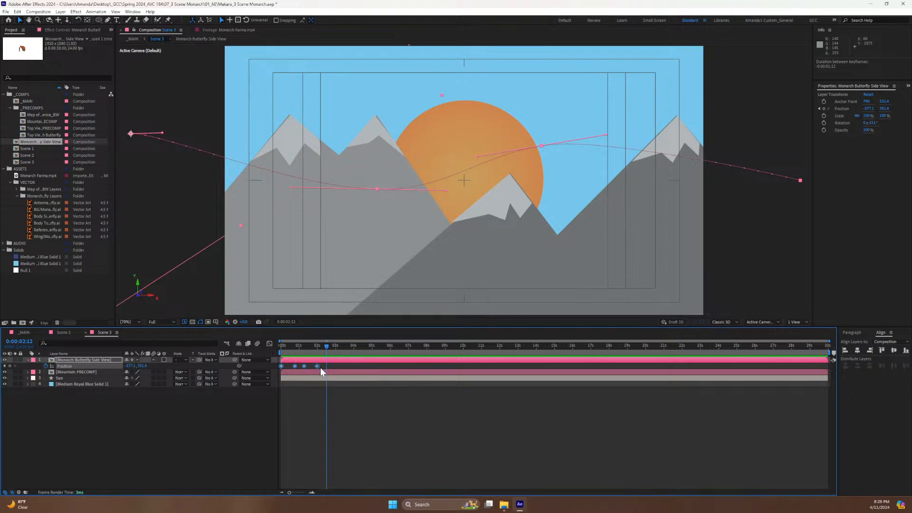
Apply Easy Ease to the selected Position keyframes and display their speed graph in the Graph Editor.
key(F9)
click(269, 345)
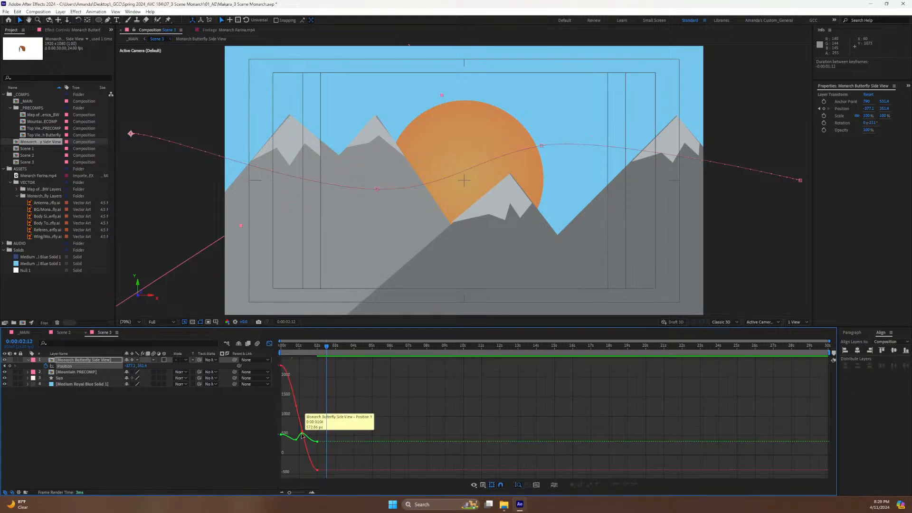
right_click(350, 409)
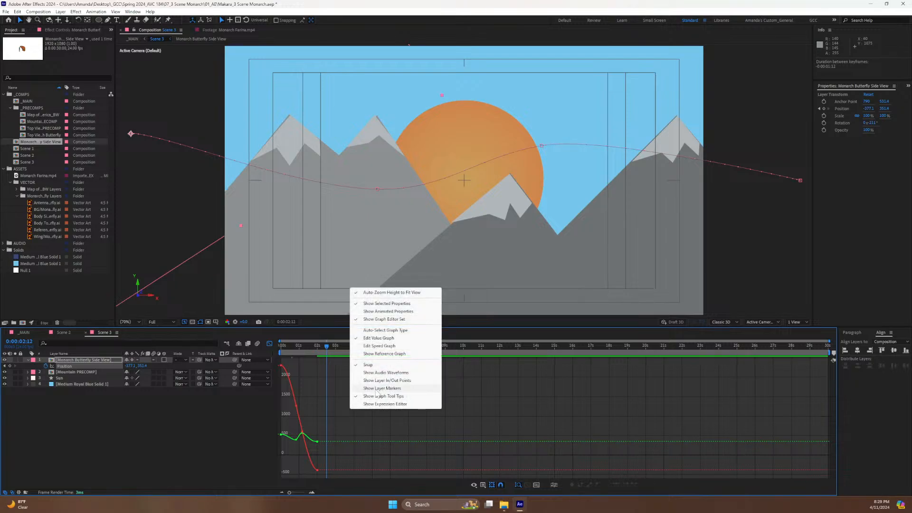
click(381, 345)
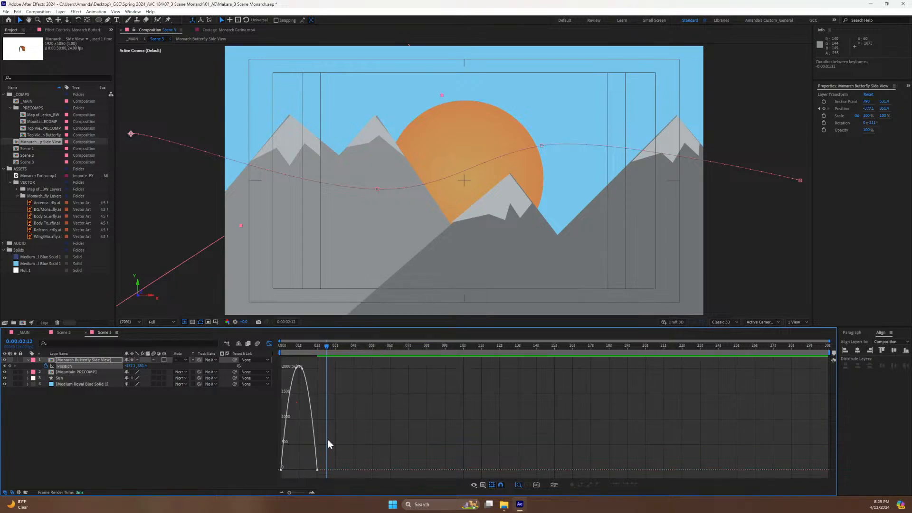
Reshape the Position speed graph with the last keyframe's ease handle so the speed peaks just before the end, previewing the flight.
mouse_move(311, 473)
mouse_down()
mouse_move(270, 463)
mouse_move(308, 470)
mouse_up()
click(318, 470)
drag(291, 350, 267, 351)
key(space)
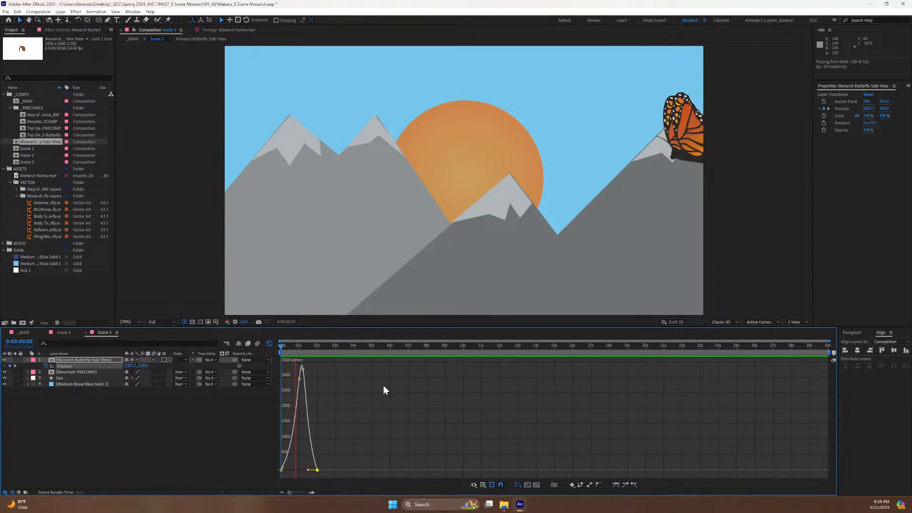
key(space)
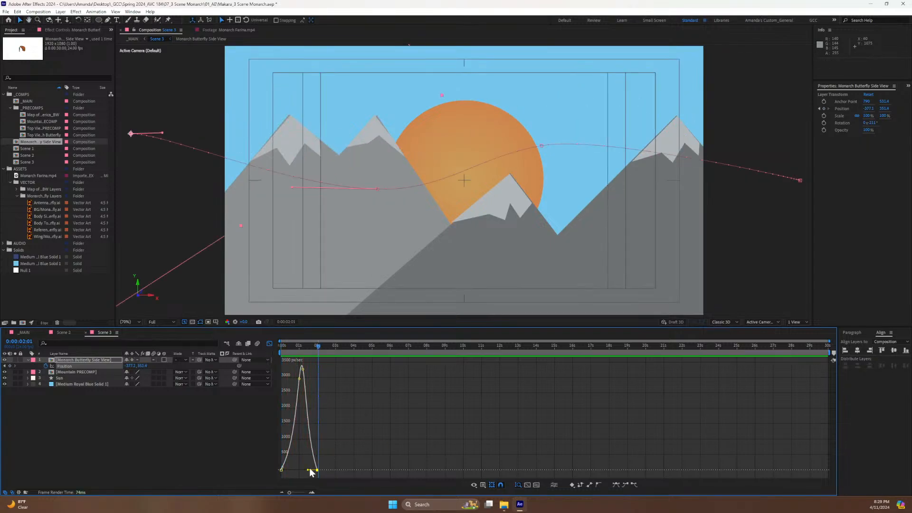
drag(307, 472, 315, 470)
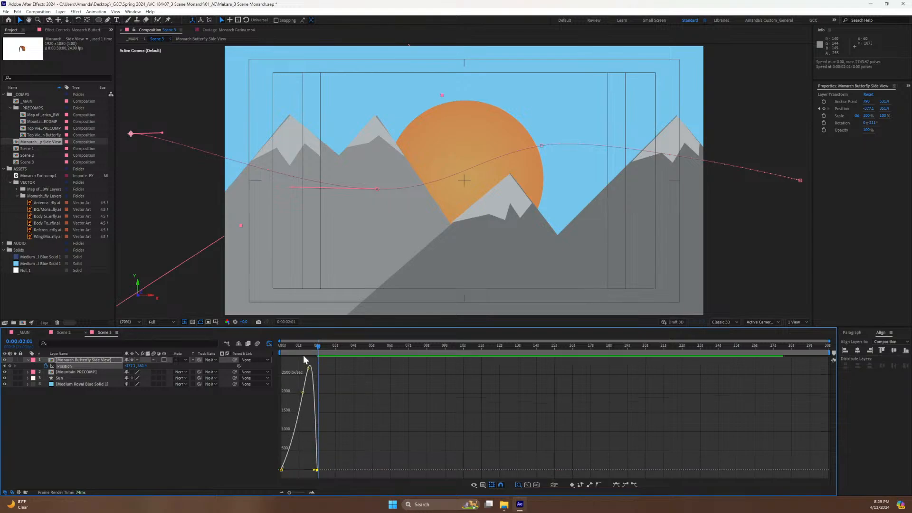
Reshape the Position speed graph with the first keyframe's ease handle so the speed rises more quickly early on, previewing the flight before and after.
click(287, 348)
drag(275, 348, 267, 352)
key(space)
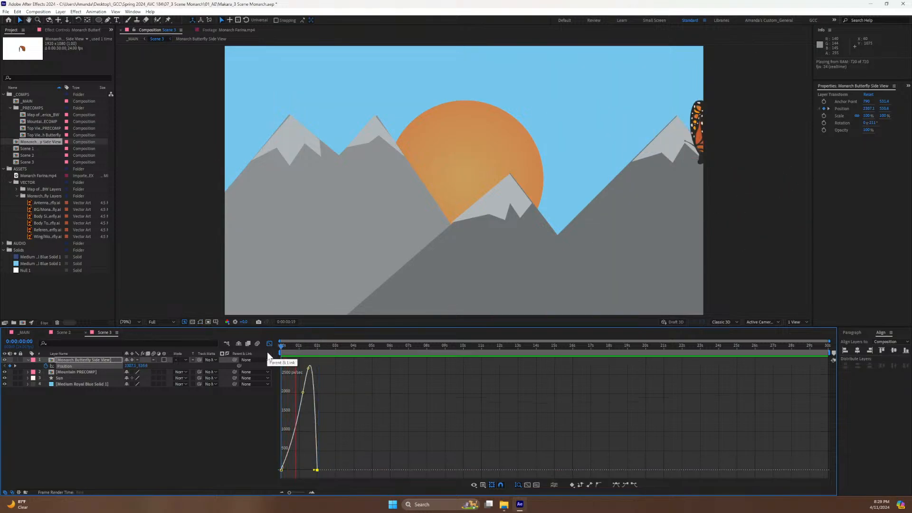
key(space)
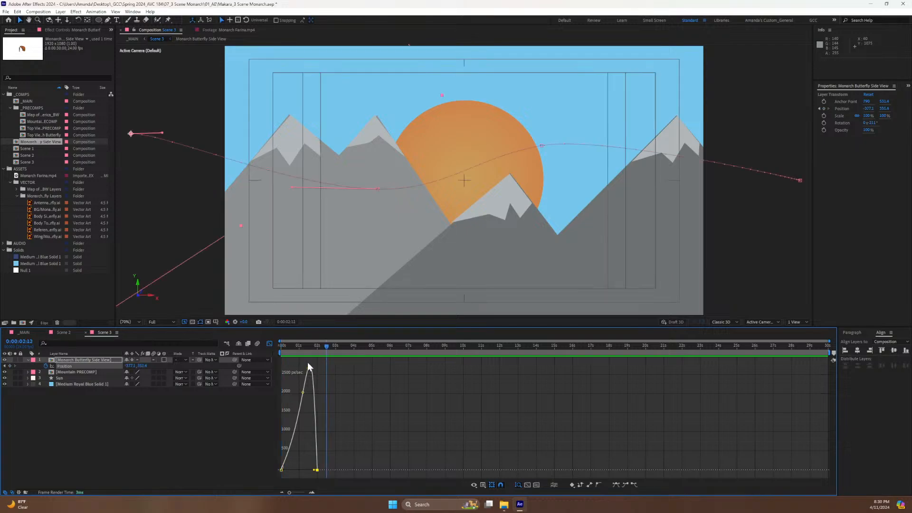
click(292, 472)
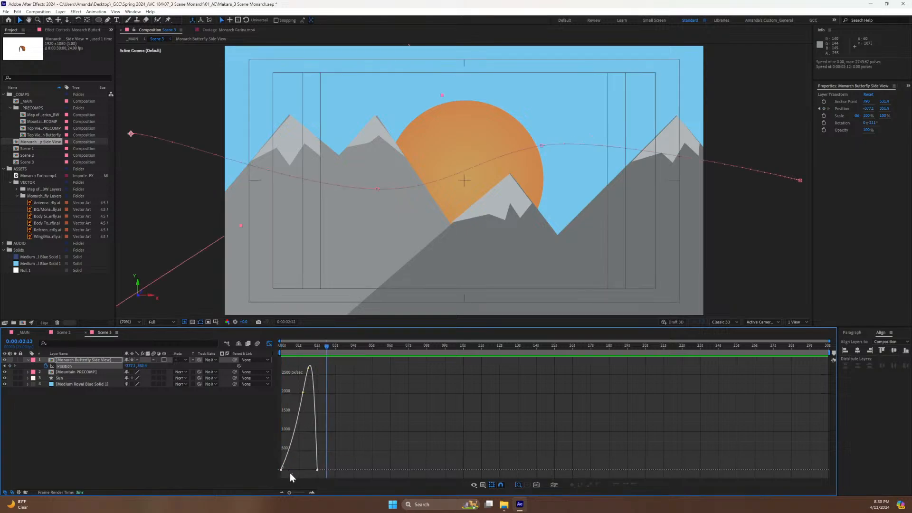
click(290, 472)
drag(292, 472, 287, 470)
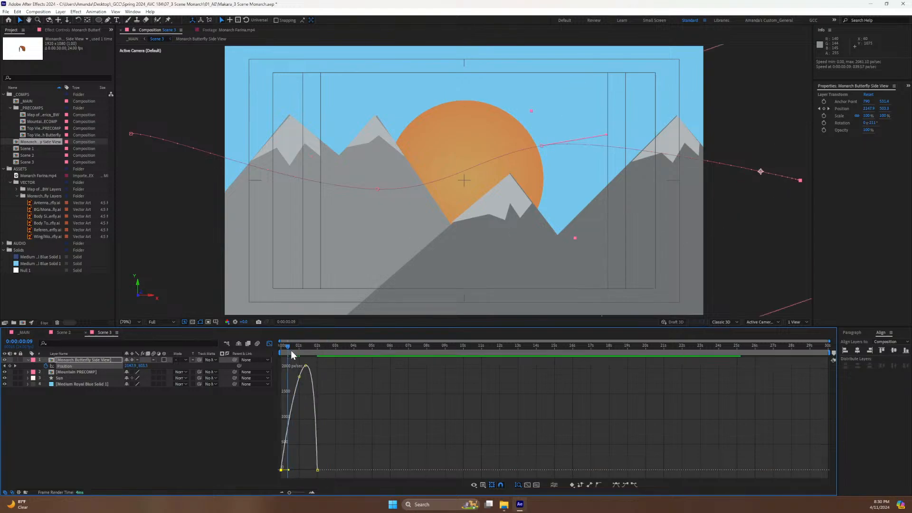
key(space)
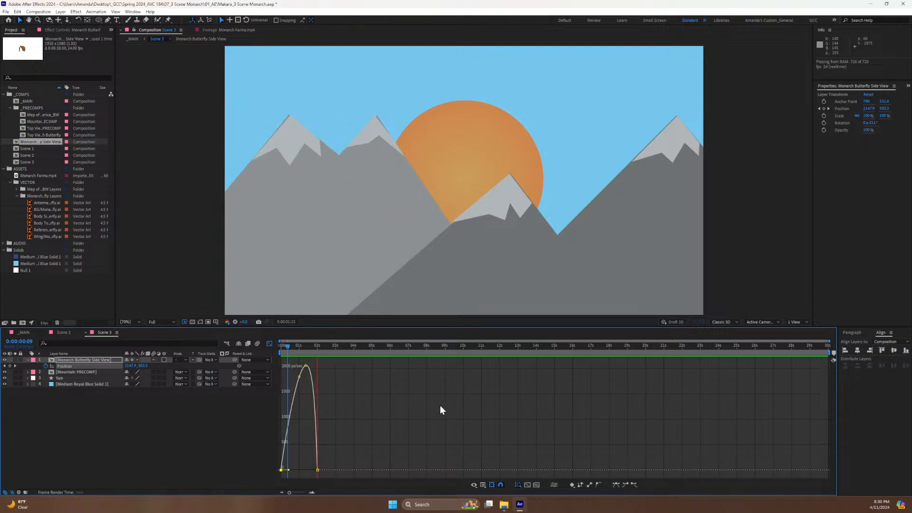
key(space)
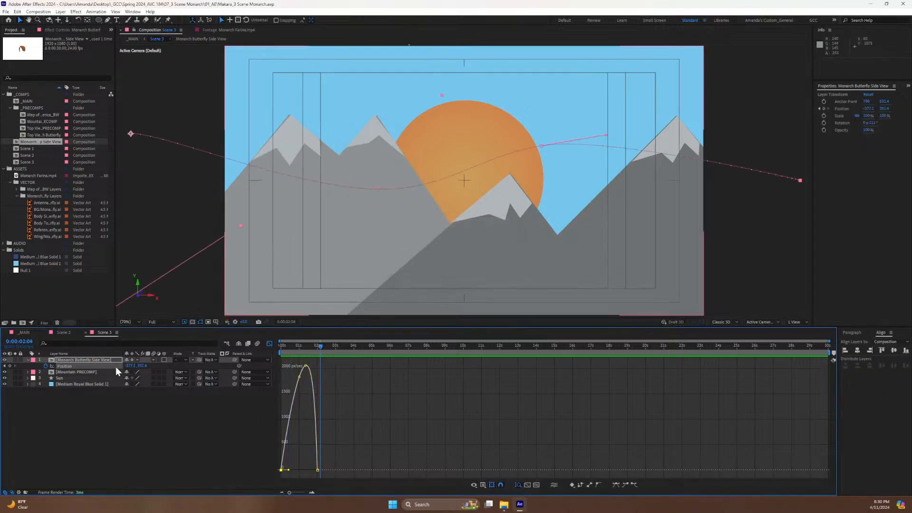
Close the Graph Editor and duplicate the Monarch Butterfly Side View layer four times.
click(93, 360)
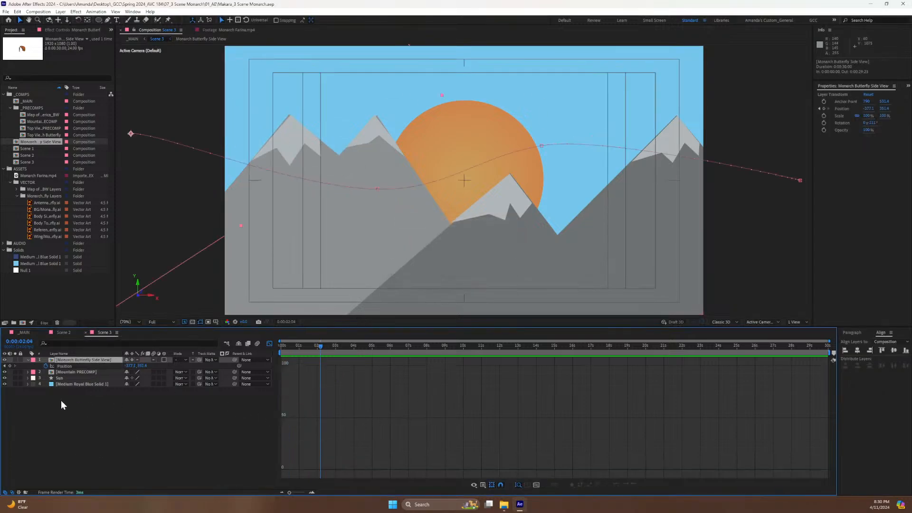
click(270, 343)
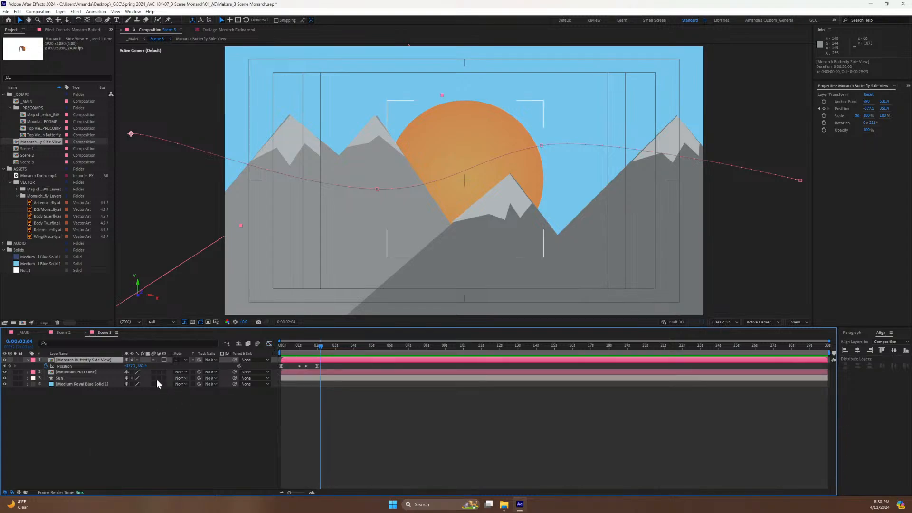
key(ctrl+d)
key(ctrl+d)
key(ctrl+d)
key(ctrl+d)
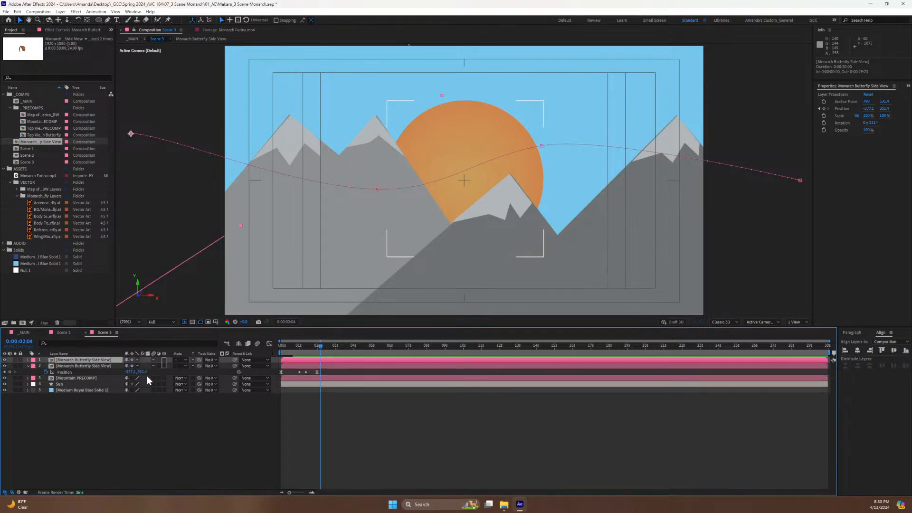
Reveal the Position keyframes of all four duplicated butterfly layers.
click(67, 366)
click(69, 375)
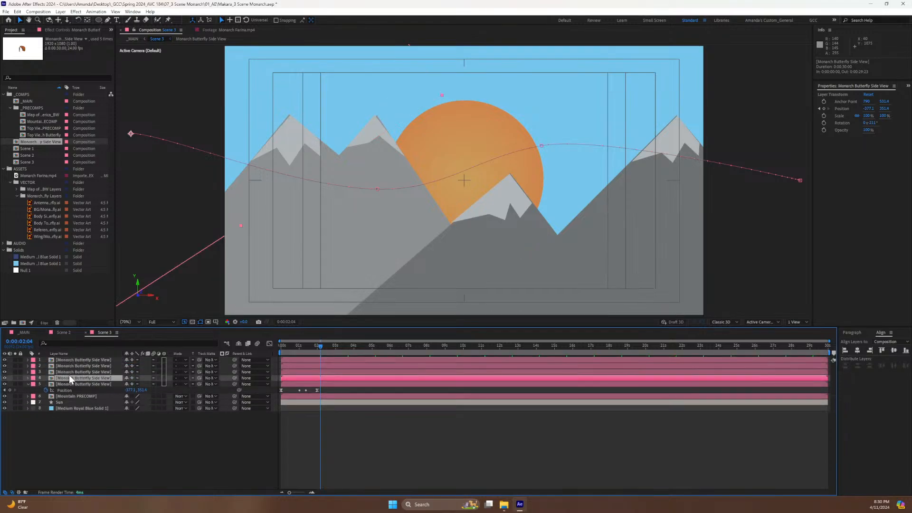
shift+click(73, 361)
key(p)
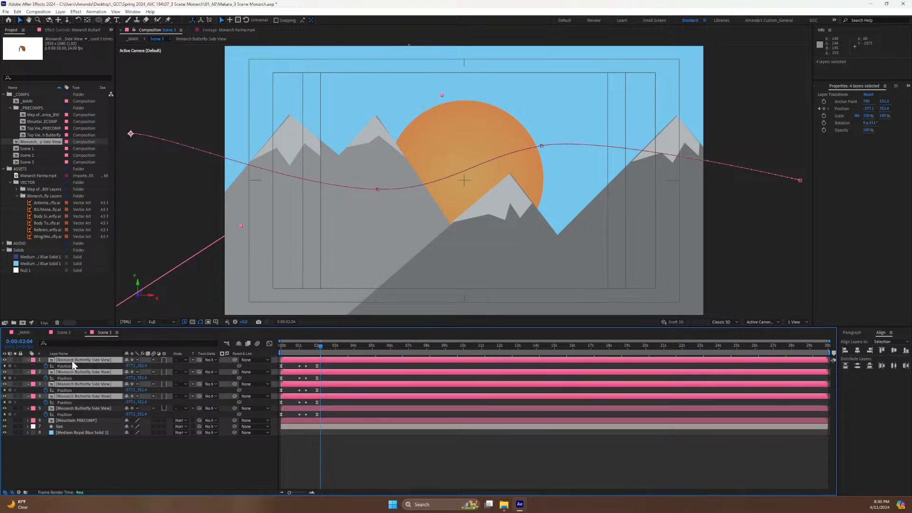
click(75, 461)
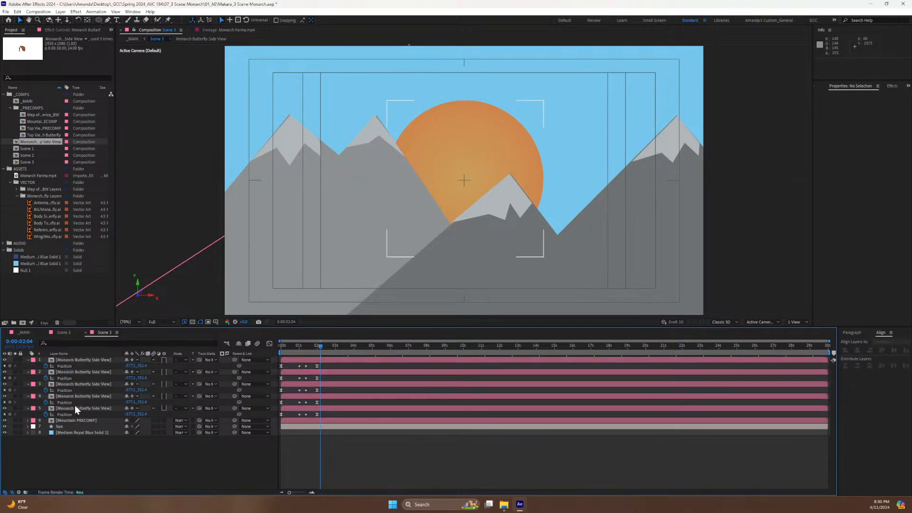
Stagger the butterfly layers in time, starting layer 1 at 0:00:01:08, layer 2 at 0:00:00:15 and layer 4 at 0:00:01:01.
click(81, 355)
click(81, 361)
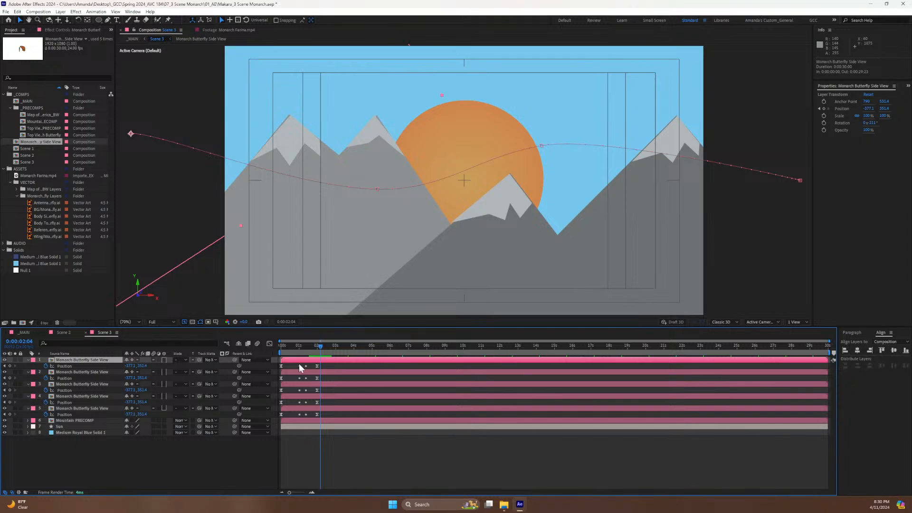
drag(302, 363, 334, 396)
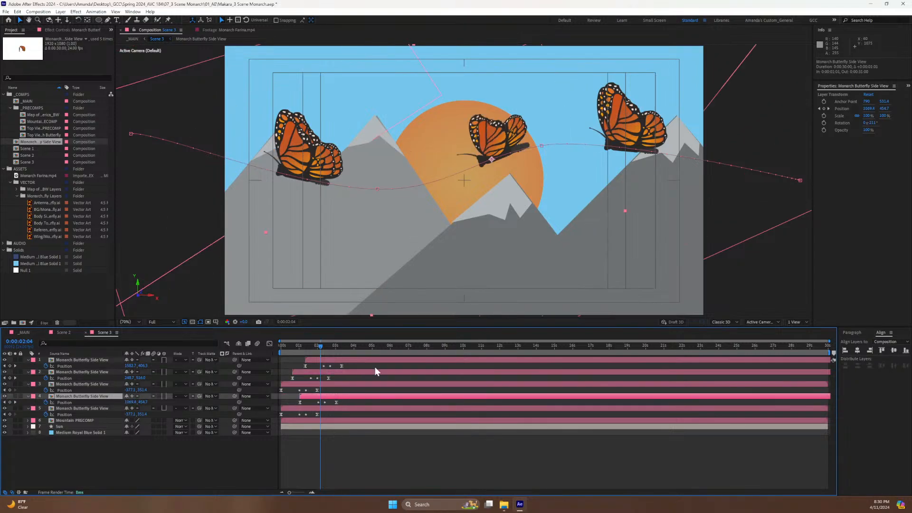
Select all Position keyframes of butterfly layer 1 and move its whole motion path down by about 355 px.
click(65, 366)
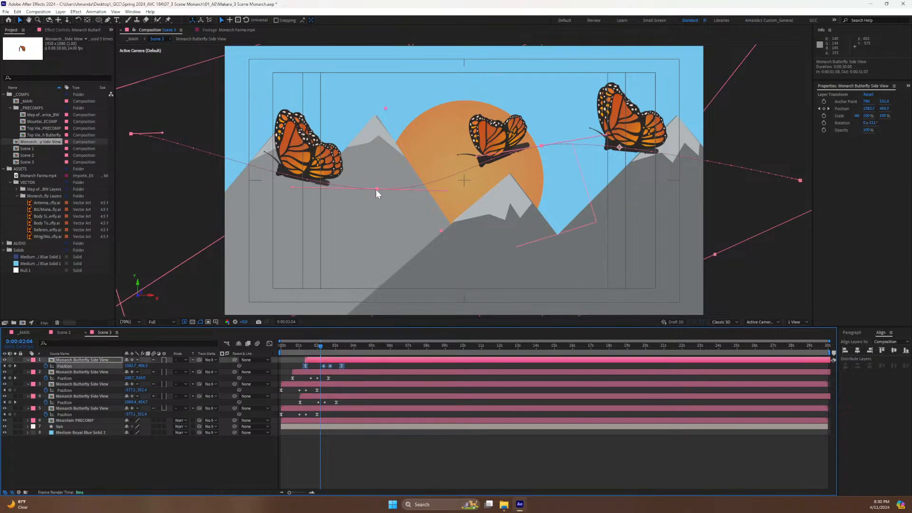
drag(375, 190, 378, 233)
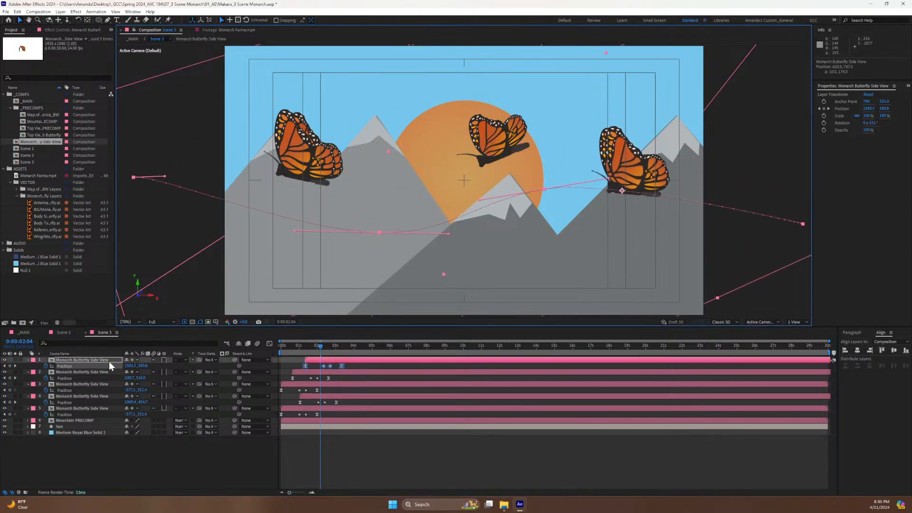
click(77, 364)
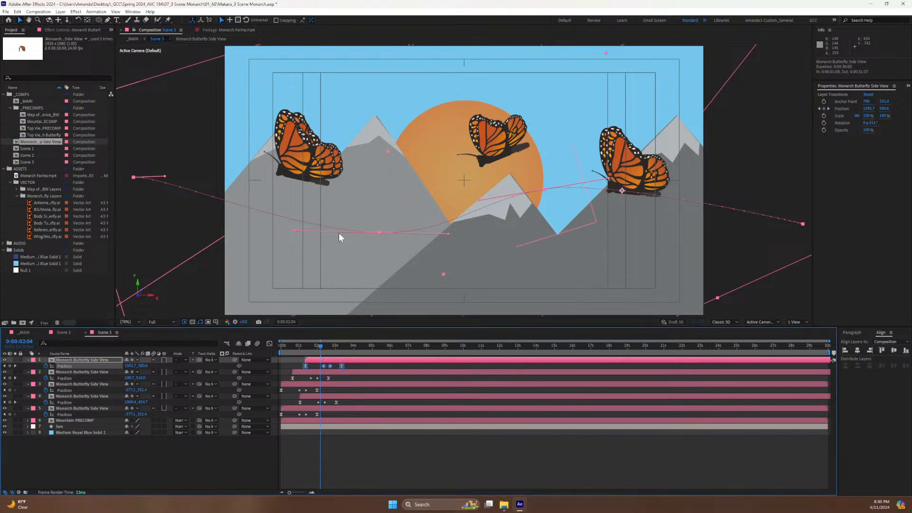
drag(383, 234, 384, 279)
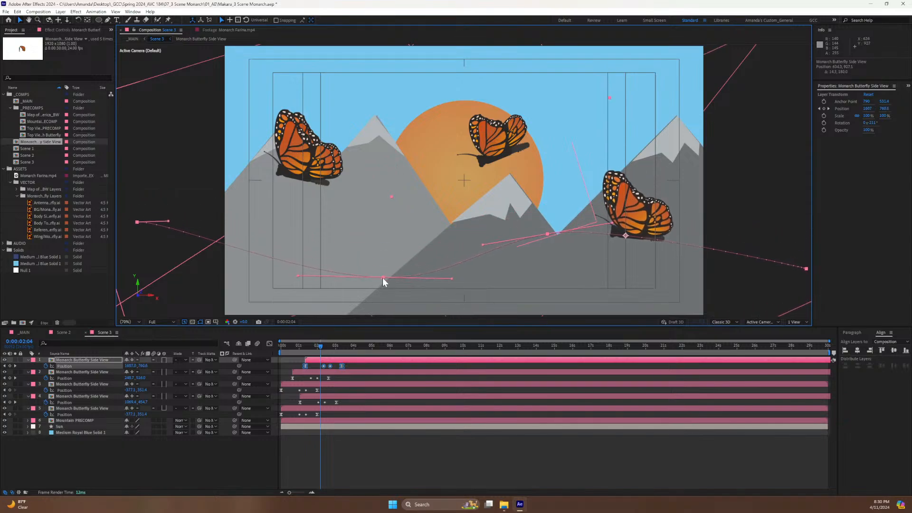
Move butterfly layer 2's whole motion path about 200 px left and 211 px up, and layer 3's about 126 px down.
click(70, 379)
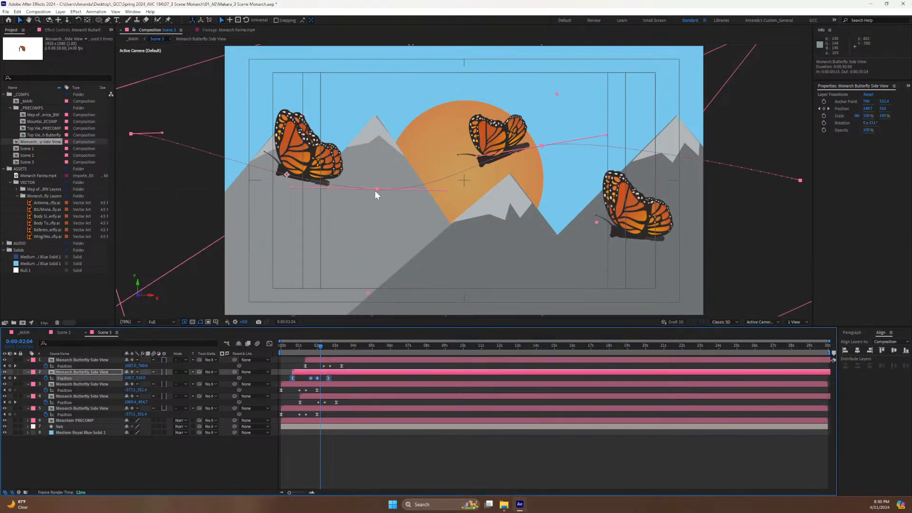
drag(375, 190, 328, 139)
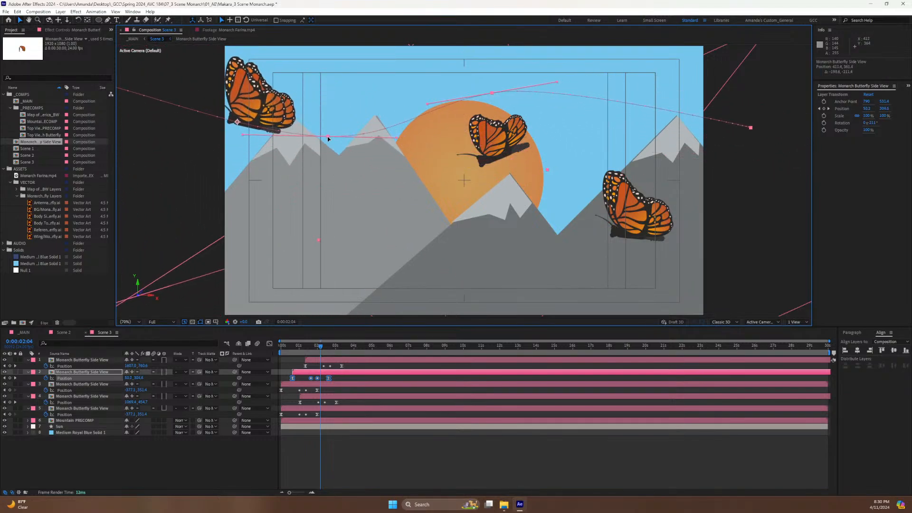
click(59, 390)
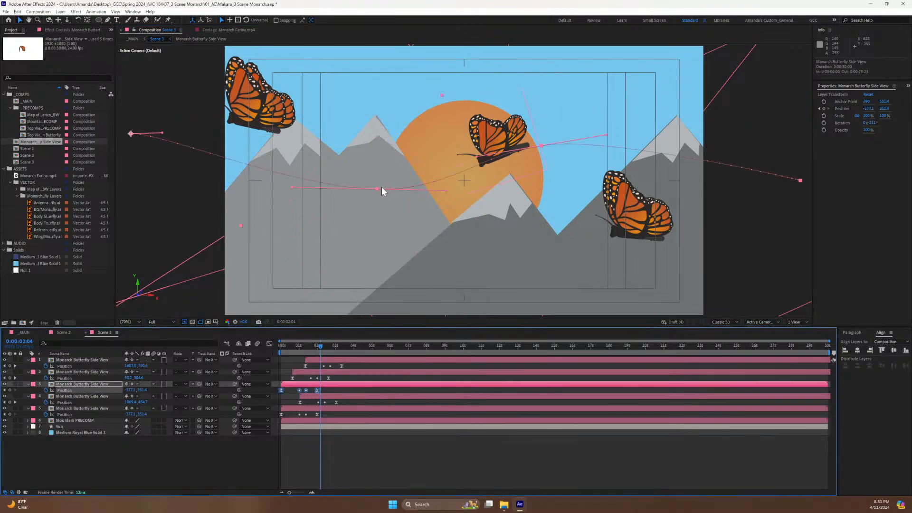
drag(378, 189, 374, 221)
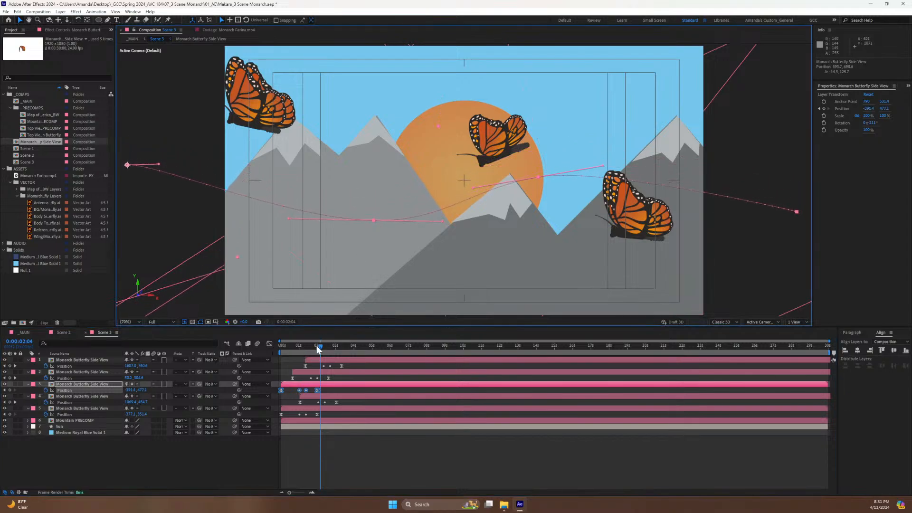
At 0:00:01:13, move butterfly layer 4's whole motion path about 211 px down and 37 px right.
mouse_move(317, 349)
mouse_down()
mouse_move(289, 353)
mouse_move(316, 349)
mouse_move(309, 352)
mouse_up()
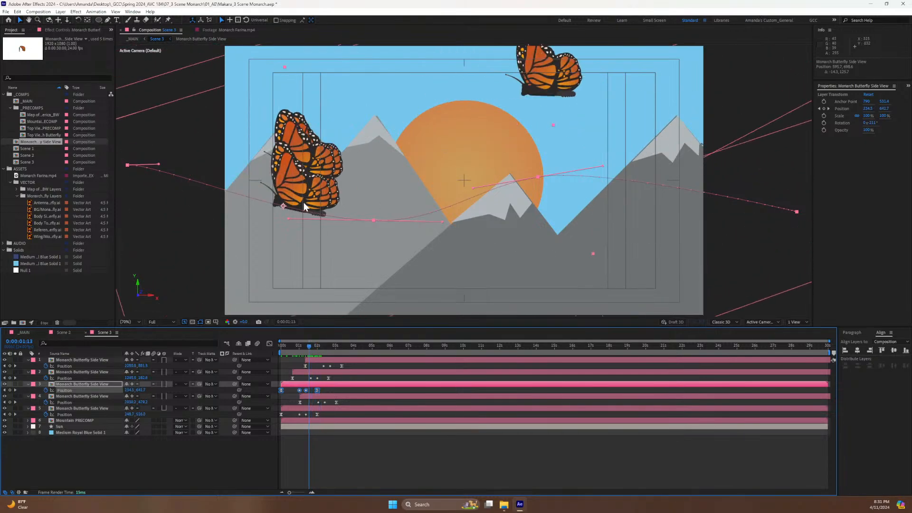
click(306, 395)
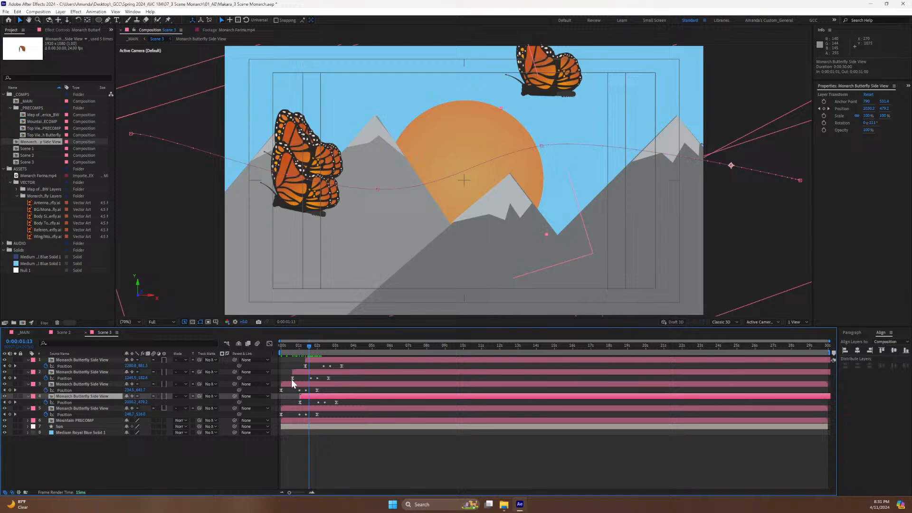
click(65, 402)
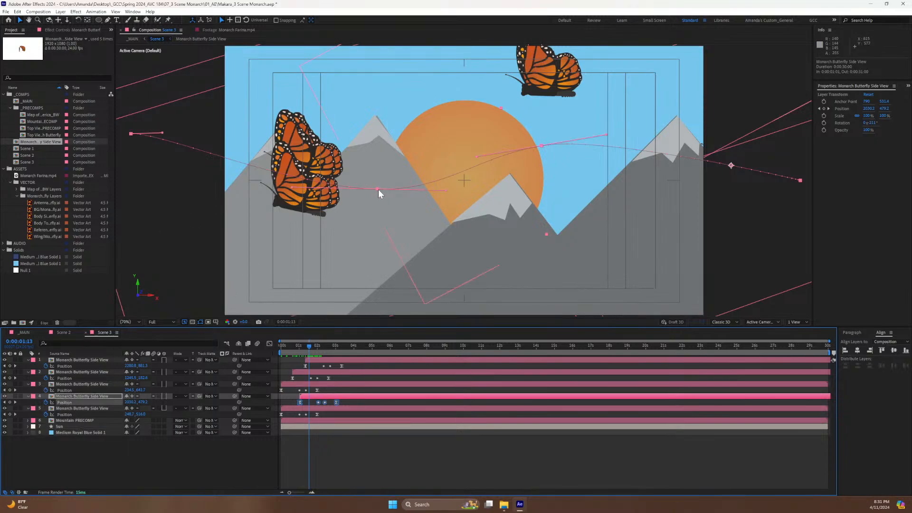
drag(378, 189, 387, 242)
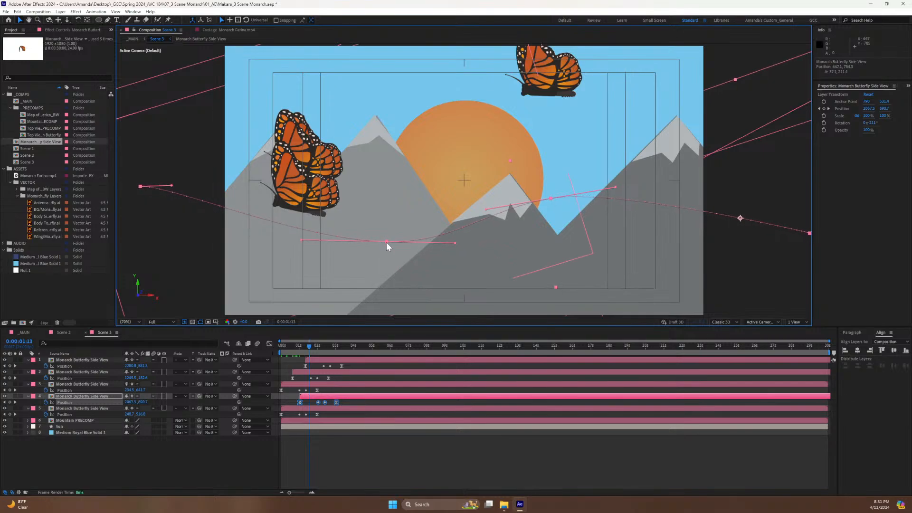
Raise butterfly layer 5's whole motion path by about 103 px and shift layer 3 to start at 0:00:00:07.
click(295, 384)
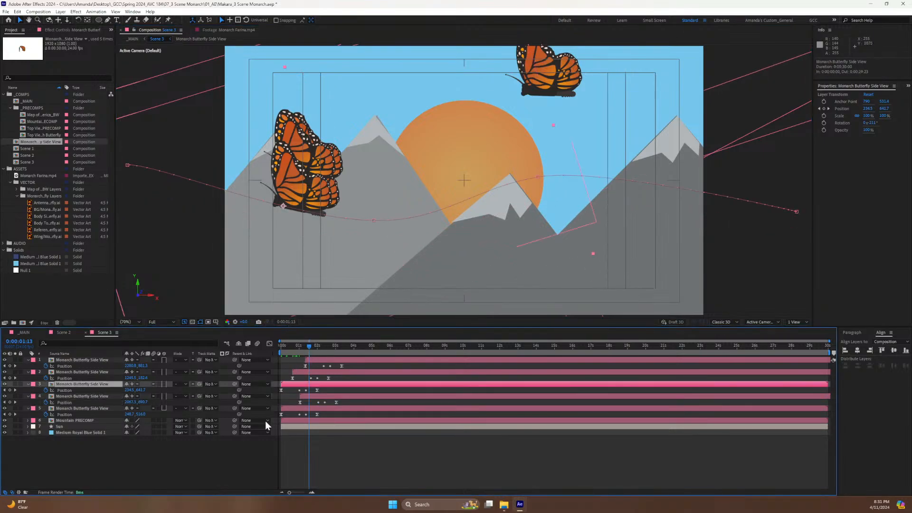
click(75, 409)
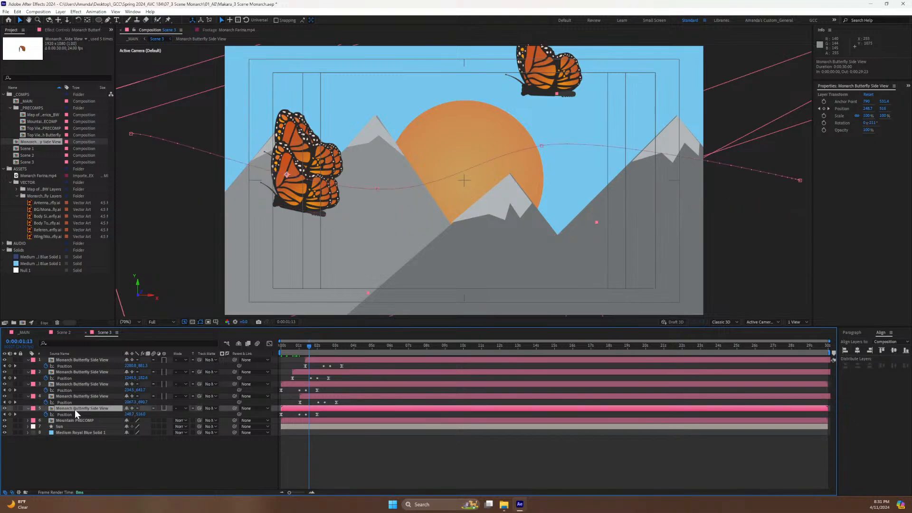
click(63, 415)
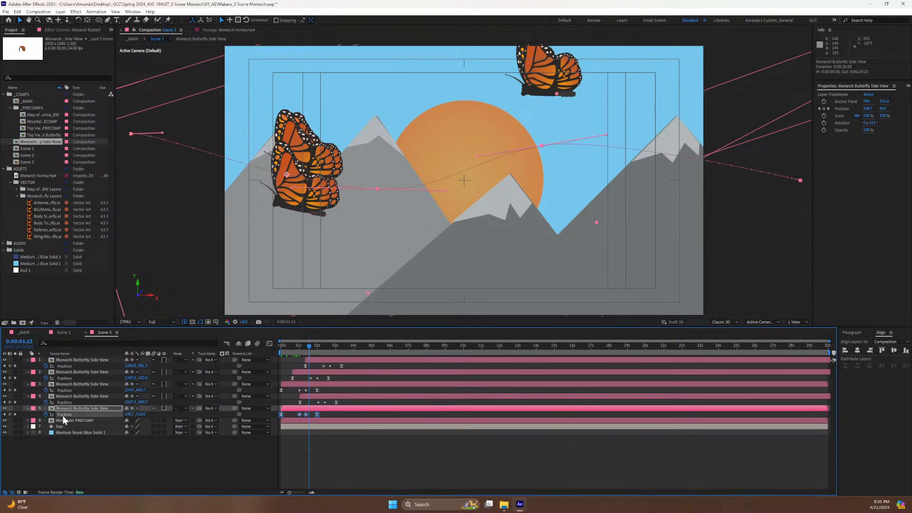
drag(378, 189, 378, 163)
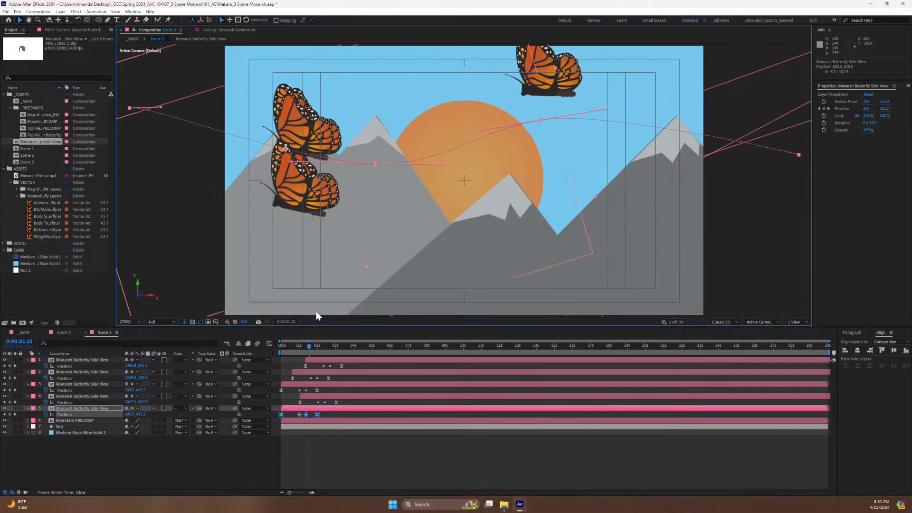
drag(306, 383, 311, 389)
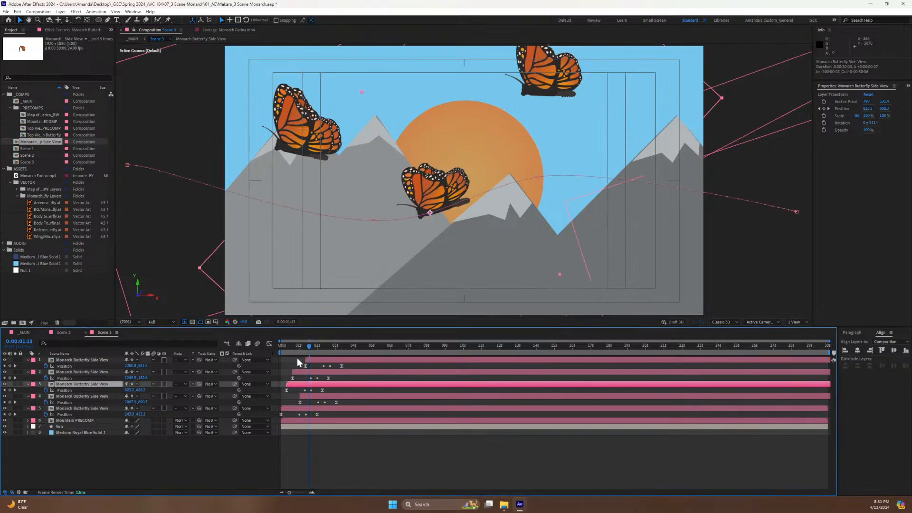
Display the Scale property for all five butterfly layers.
click(64, 358)
shift+click(68, 408)
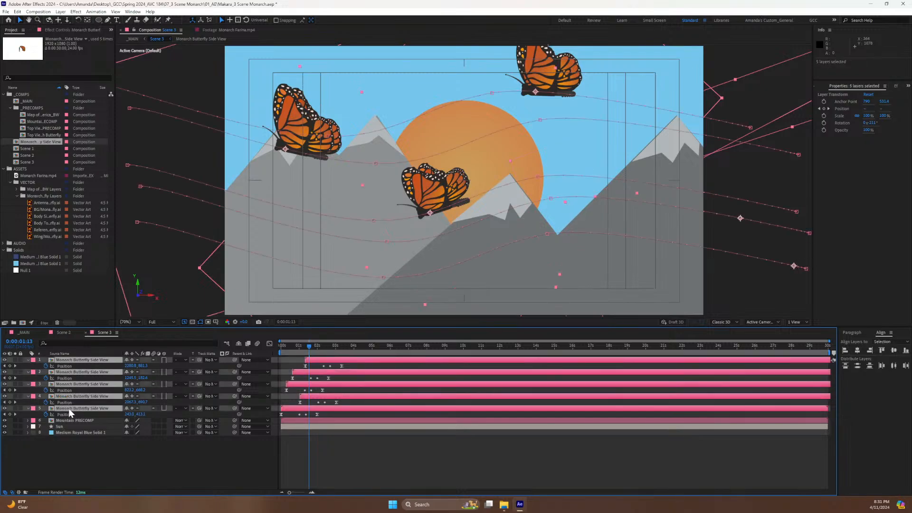
key(s)
click(80, 475)
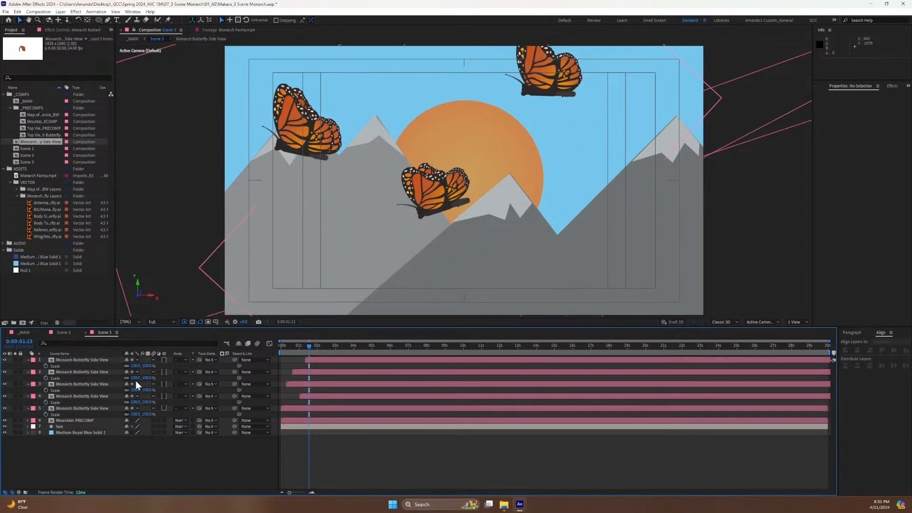
Set the scale of butterfly layer 2 to 60% and of butterfly layer 3 to 80%.
click(136, 378)
text(60)
key(Return)
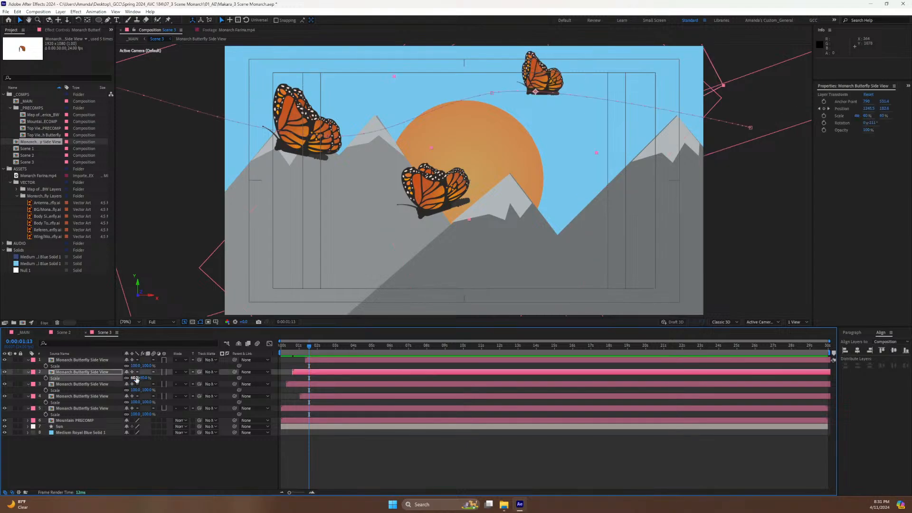
click(148, 390)
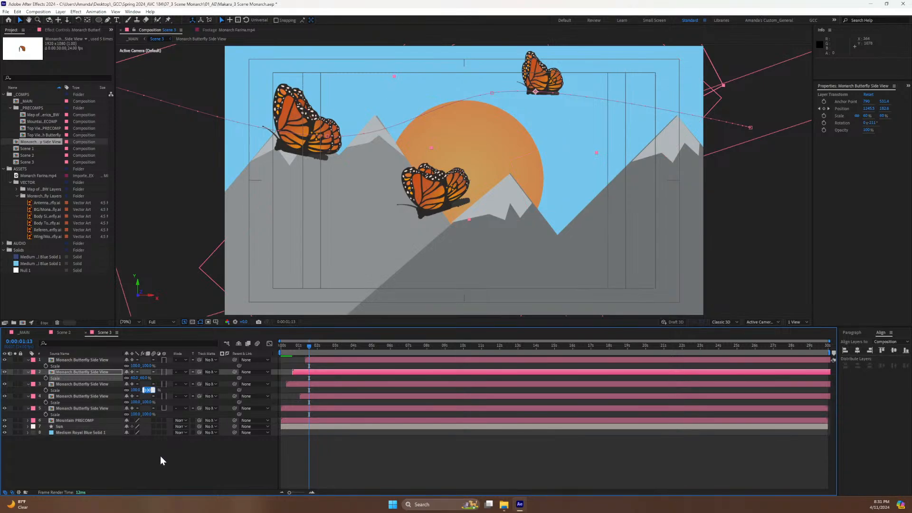
text(80)
key(Return)
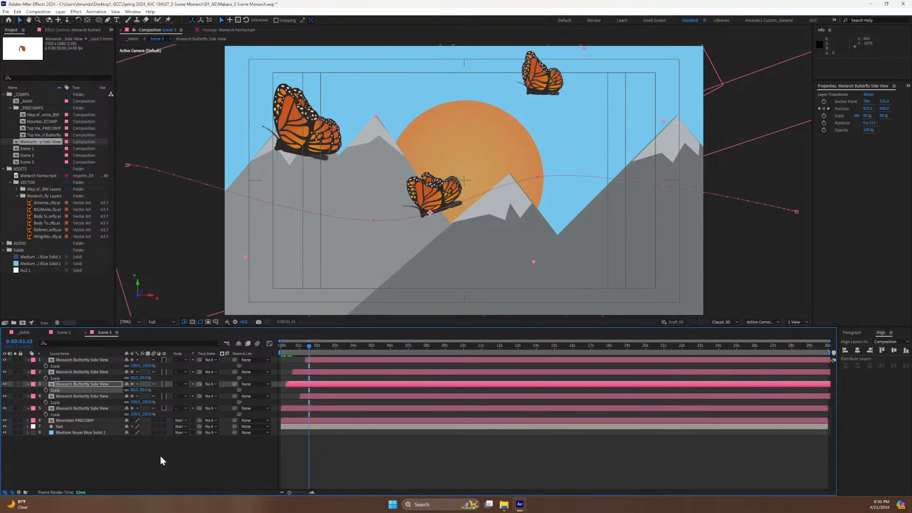
Set the scale of butterfly layer 4 to 110% and layer 5 to 90%, and preview the flight.
click(135, 402)
text(110)
key(Return)
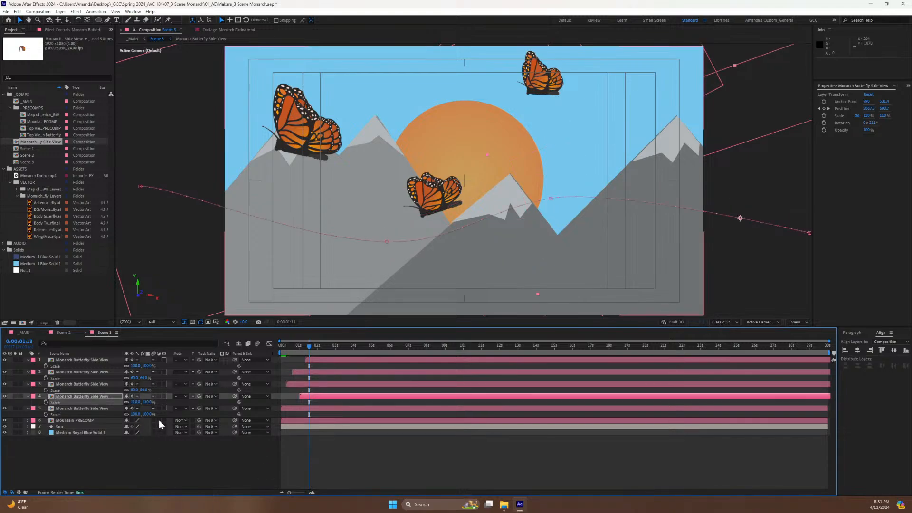
click(135, 414)
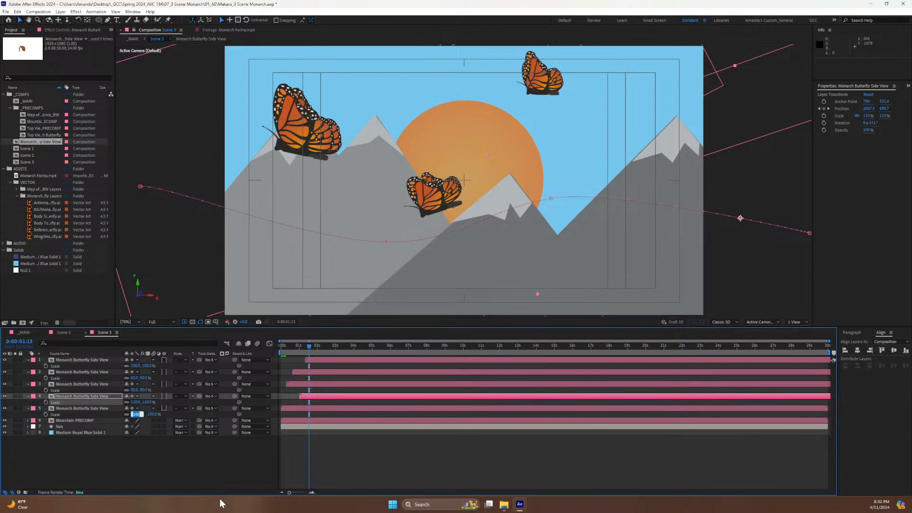
text(90)
key(Return)
key(space)
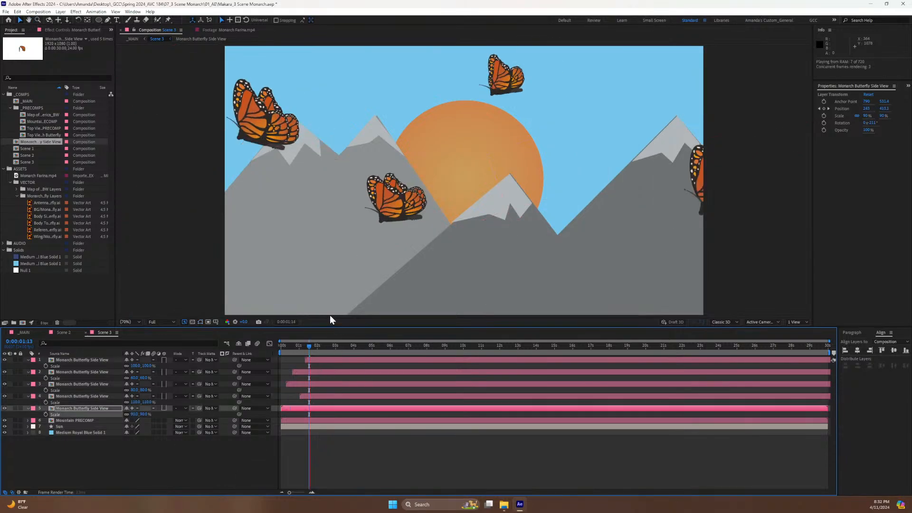
key(space)
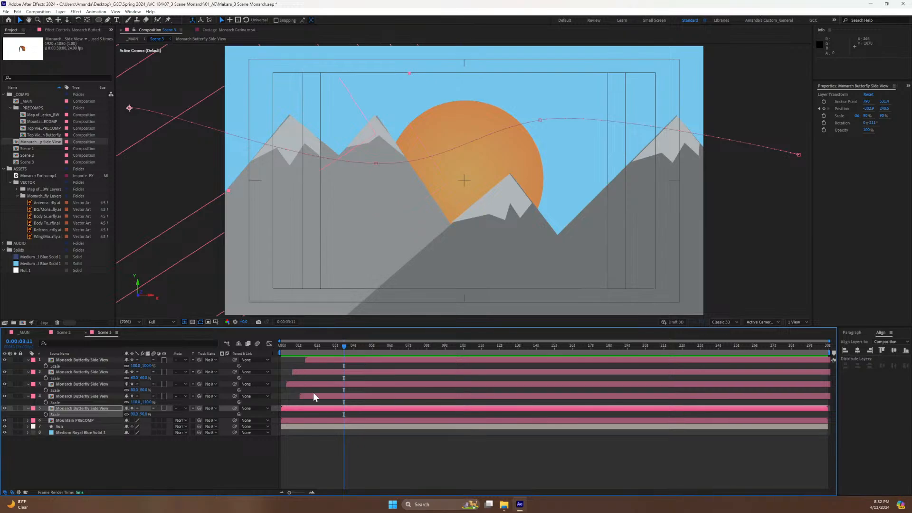
Duplicate all five butterfly layers, stack the copies above the originals, and shift them about two seconds later.
shift+click(336, 360)
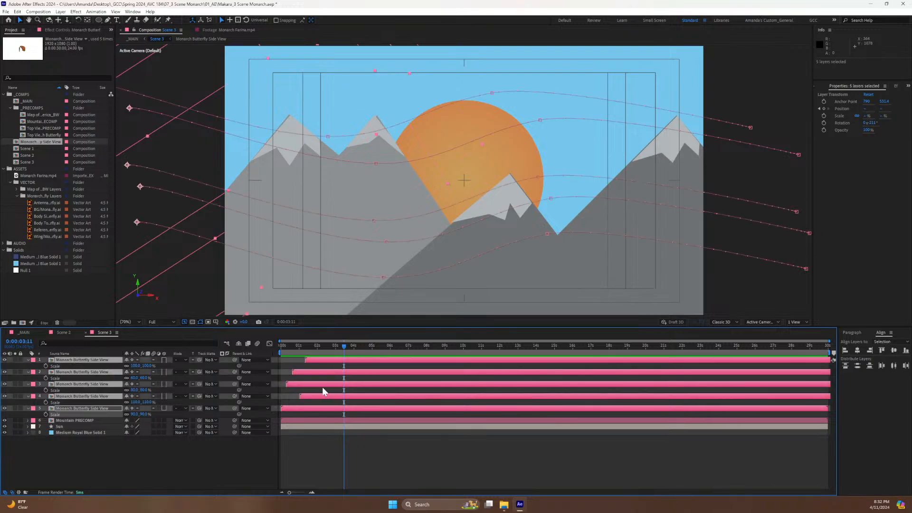
key(ctrl+d)
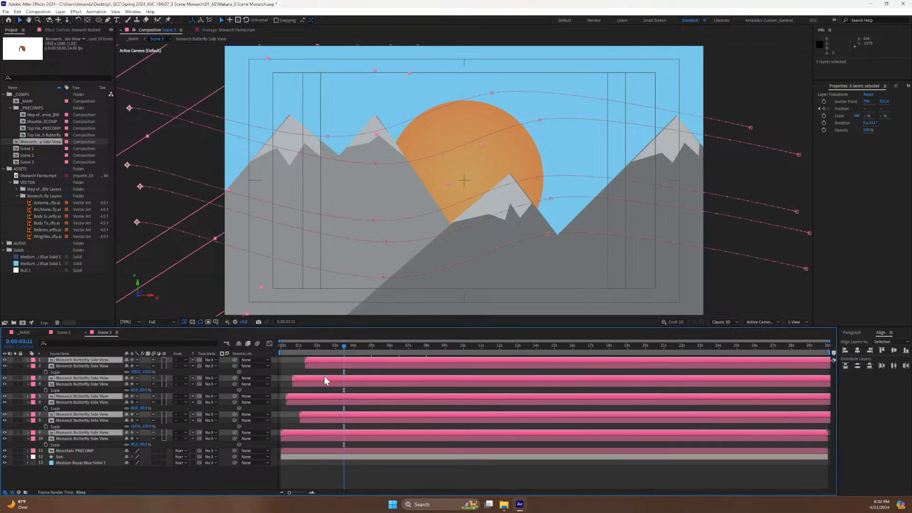
drag(310, 362, 312, 364)
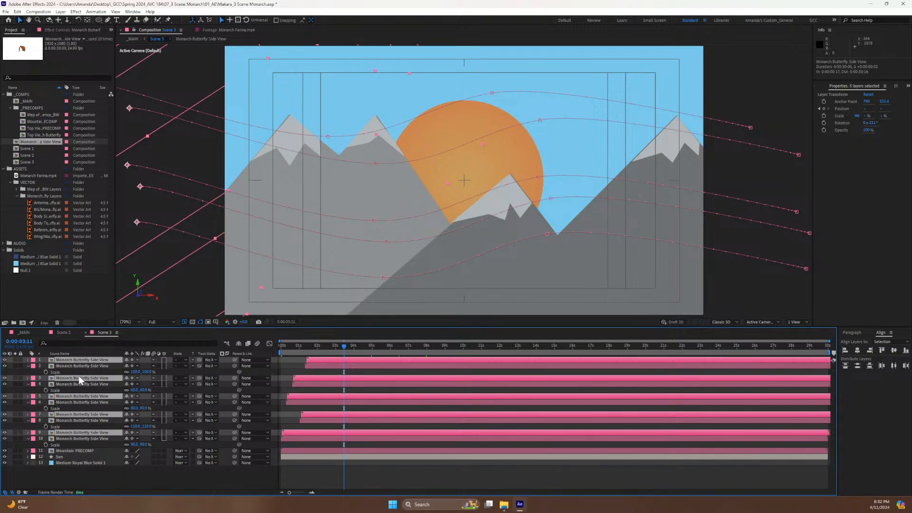
mouse_move(79, 378)
mouse_down()
mouse_move(76, 361)
mouse_move(80, 373)
mouse_up()
drag(291, 385, 332, 385)
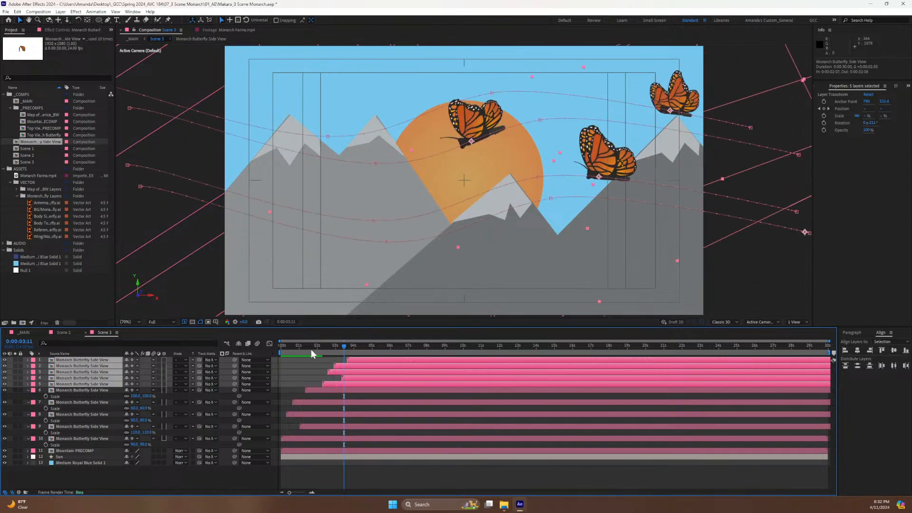
Preview Scene 3 from its start with both groups of butterflies and save the project.
key(Home)
key(space)
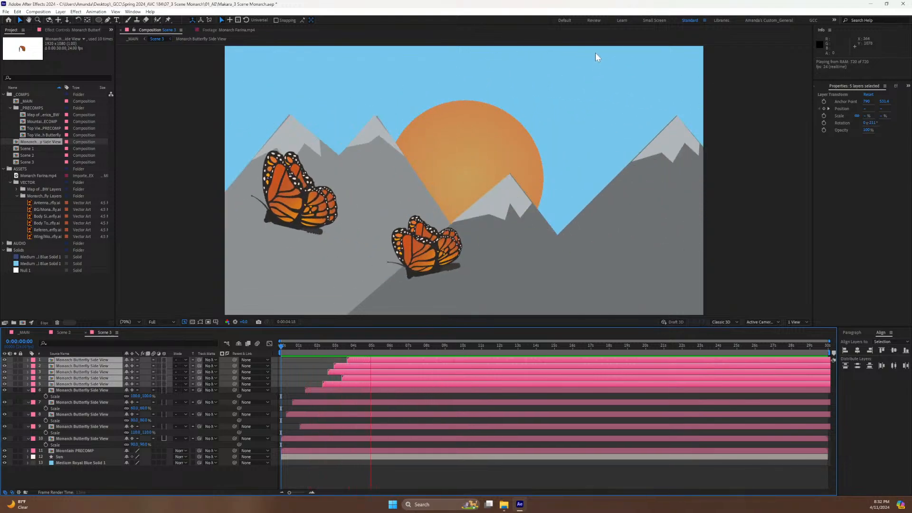
key(space)
key(ctrl+s)
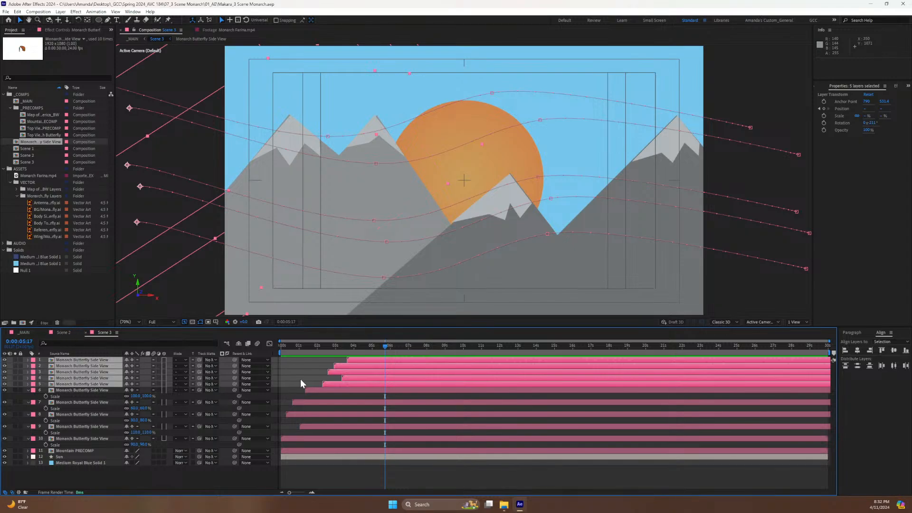
In the _MAIN composition, start the Scene 3 layer about four frames earlier and preview the transition and butterfly flight.
click(34, 330)
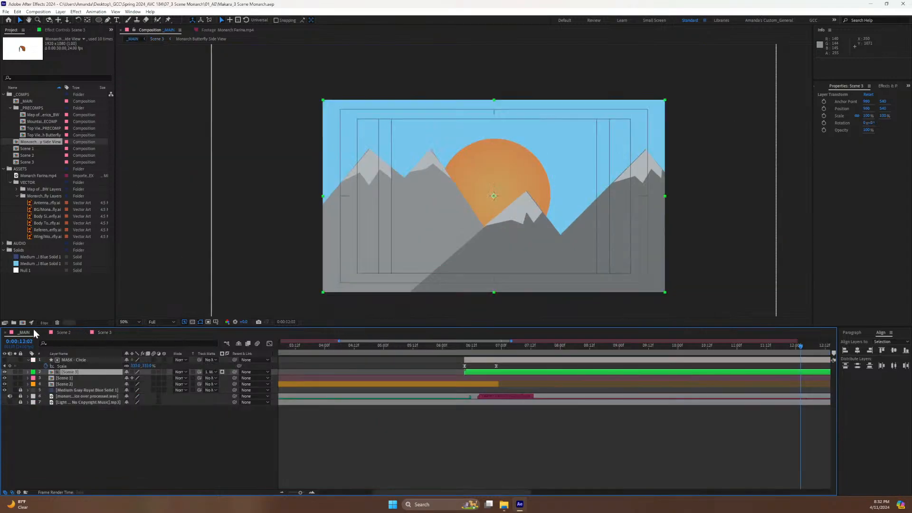
mouse_move(473, 350)
mouse_down()
mouse_move(459, 349)
mouse_move(501, 344)
mouse_move(468, 344)
mouse_move(480, 343)
mouse_up()
drag(494, 345, 477, 373)
key(space)
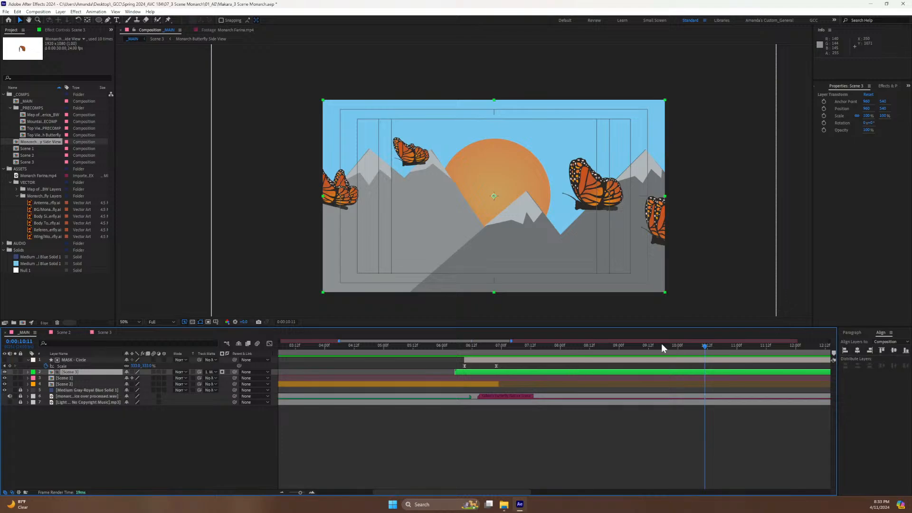
click(707, 347)
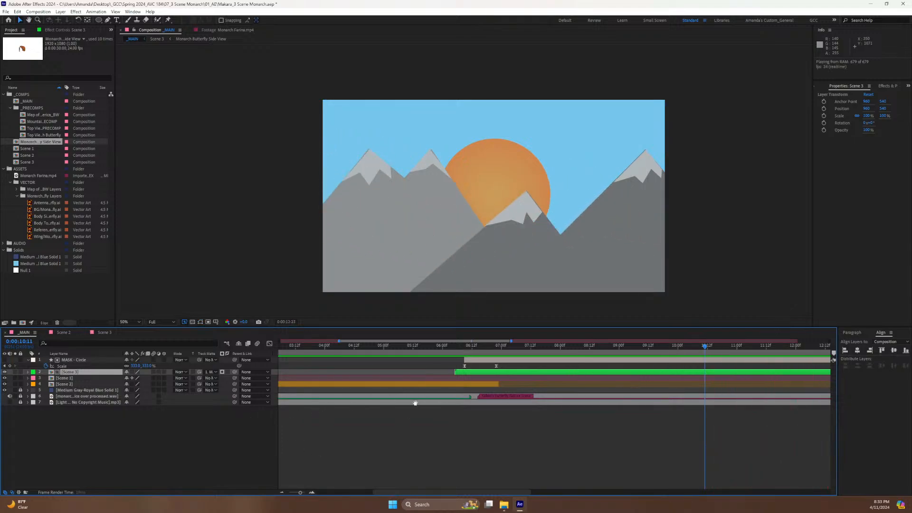
key(space)
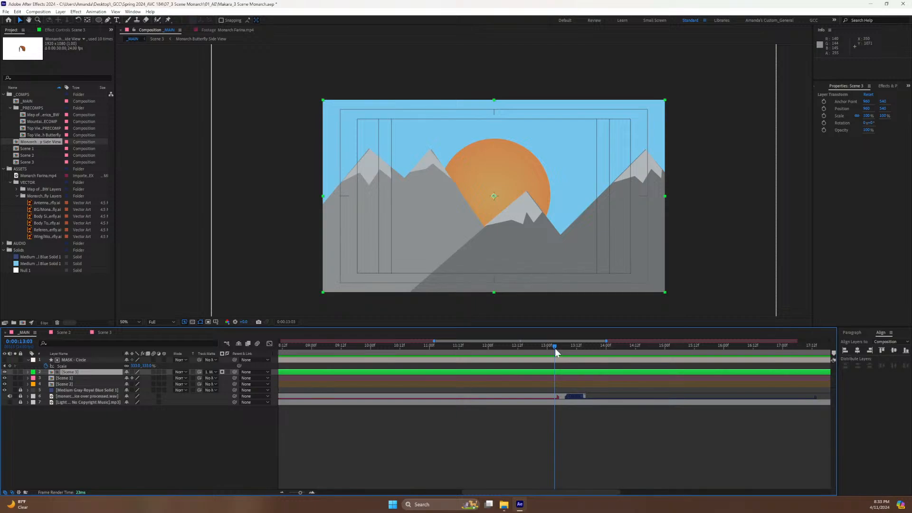
Enable the music layer's audio and preview the _MAIN composition from 0:00:01:12.
drag(554, 348, 535, 367)
click(9, 402)
drag(362, 346, 314, 375)
key(space)
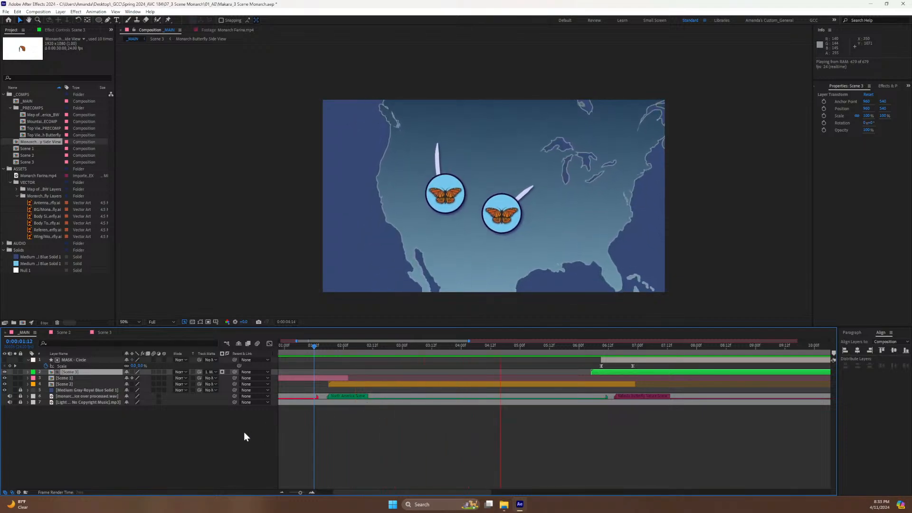
key(space)
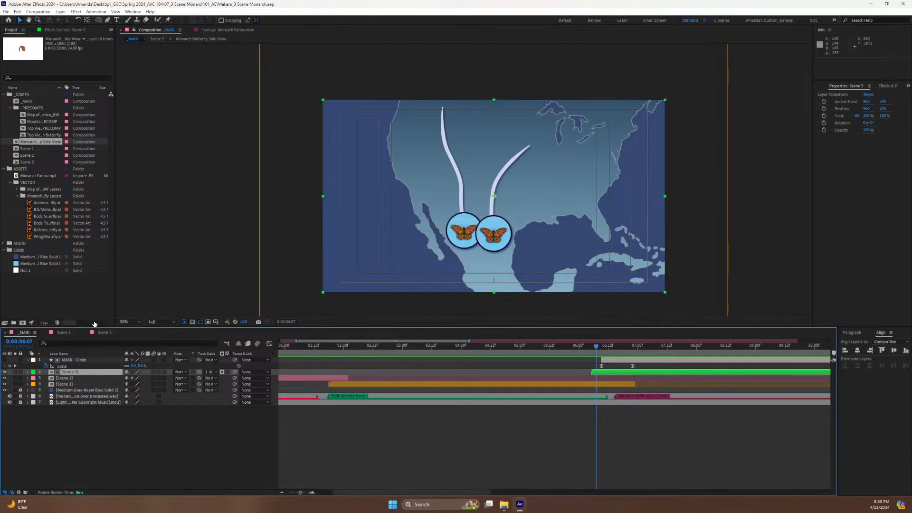
Scrub Scene 3 to 0:00:04:17 and switch to the browser to review the assignment's deliverables.
click(108, 332)
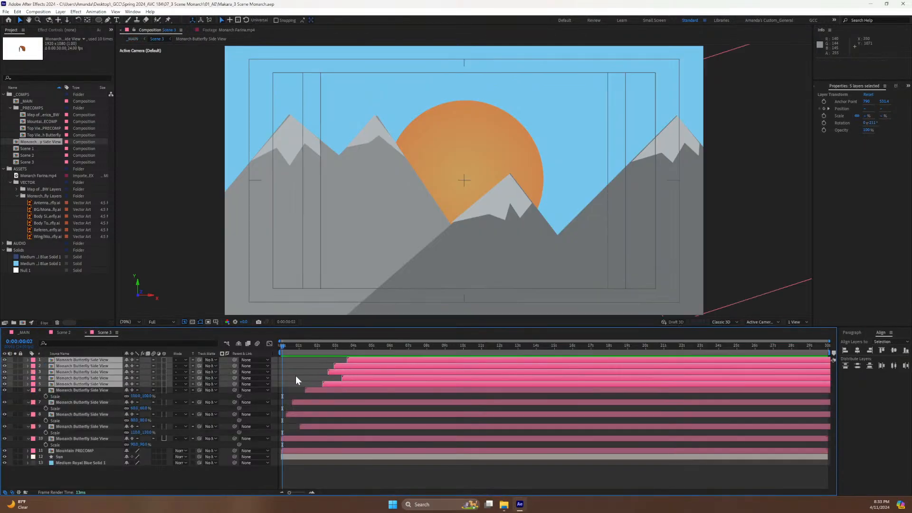
drag(311, 351, 367, 358)
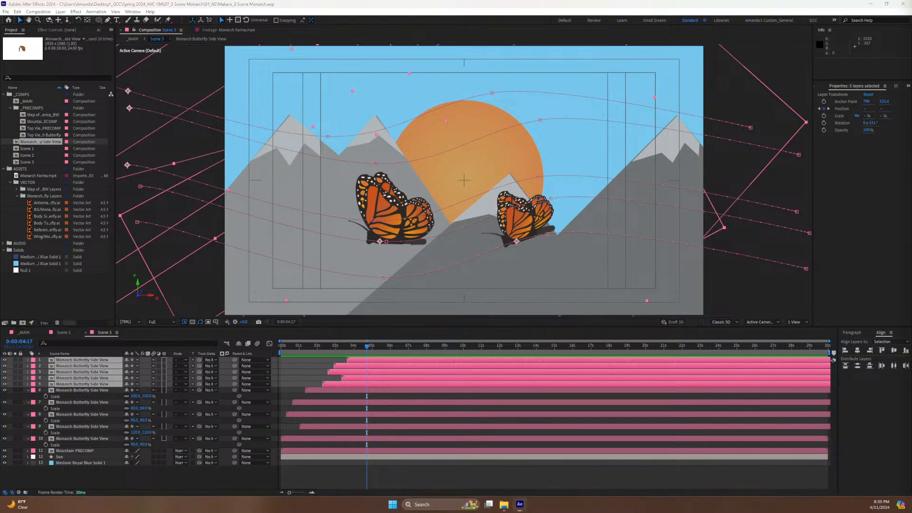
drag(911, 86, 295, 31)
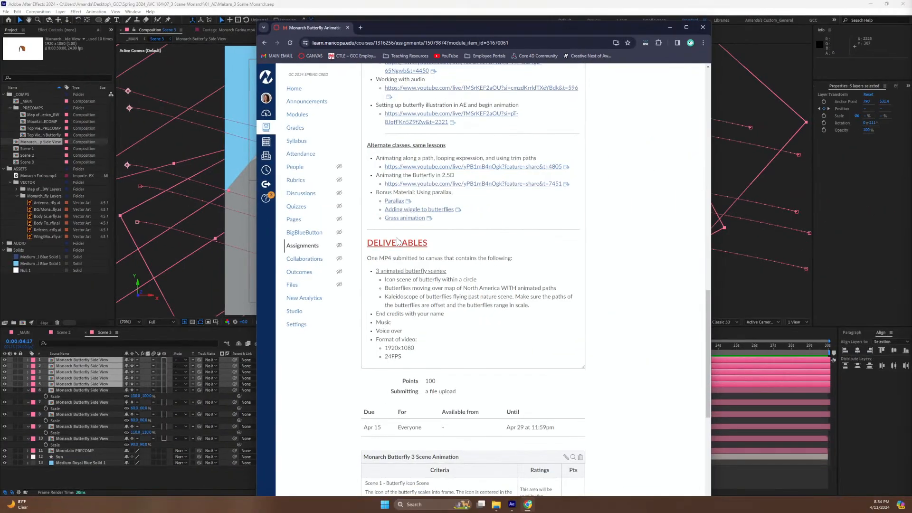
Switch back to After Effects, view the Monarch Farina.mp4 reference footage, and scrub Scene 3 to 0:00:08:09.
key(alt+Tab)
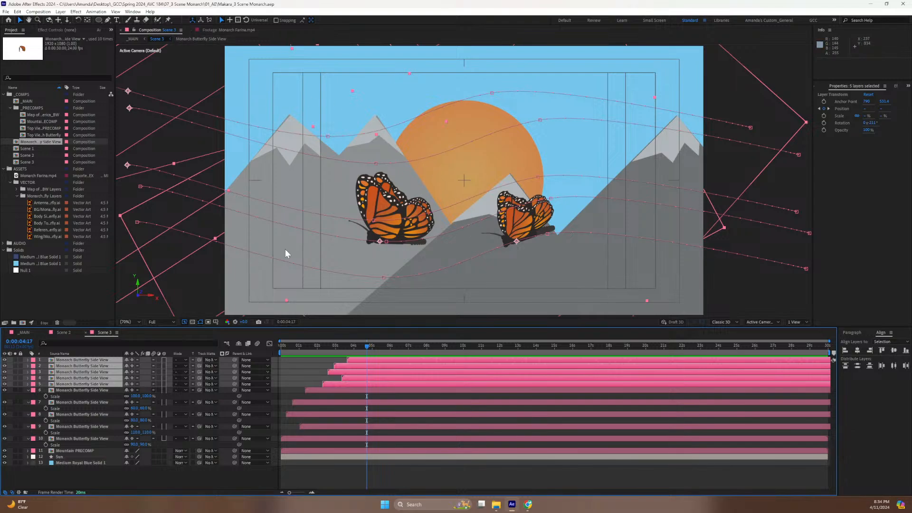
click(244, 37)
click(233, 30)
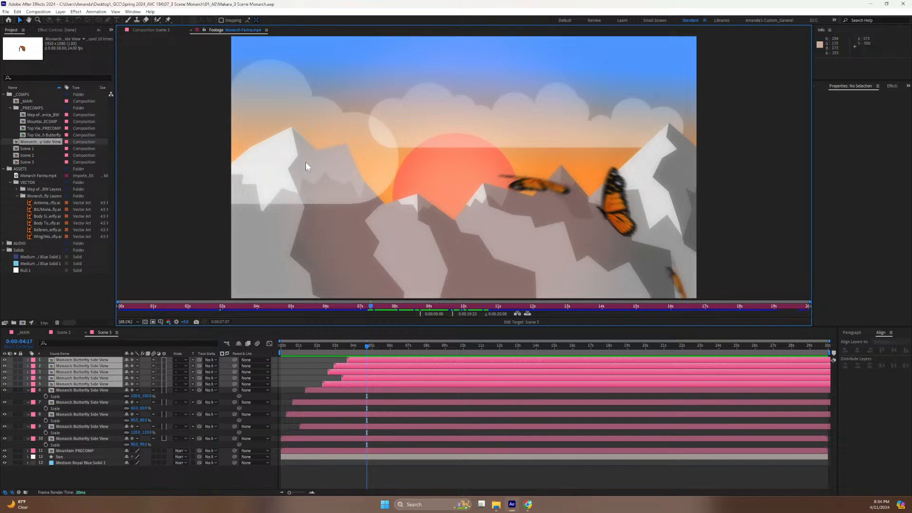
drag(378, 347, 433, 353)
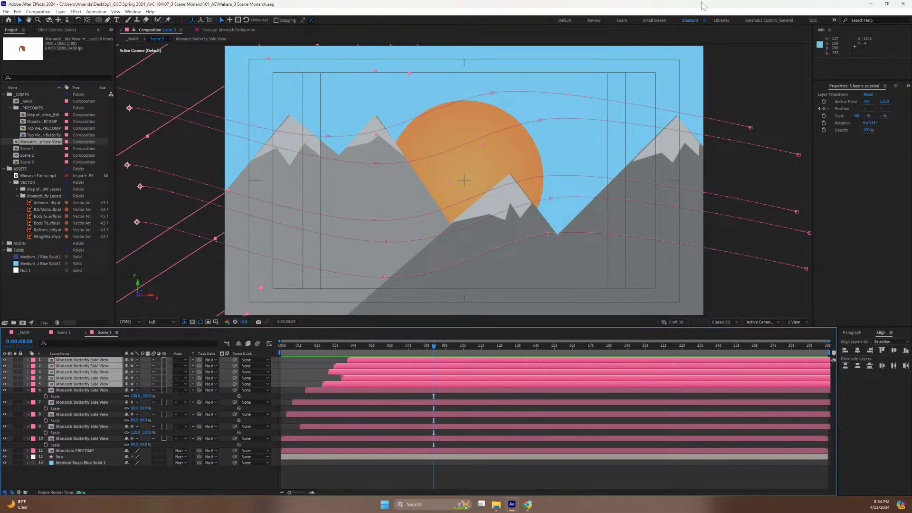
Close After Effects and review the Monarch Butterfly Animation assignment page in a maximized browser window before closing it.
click(903, 4)
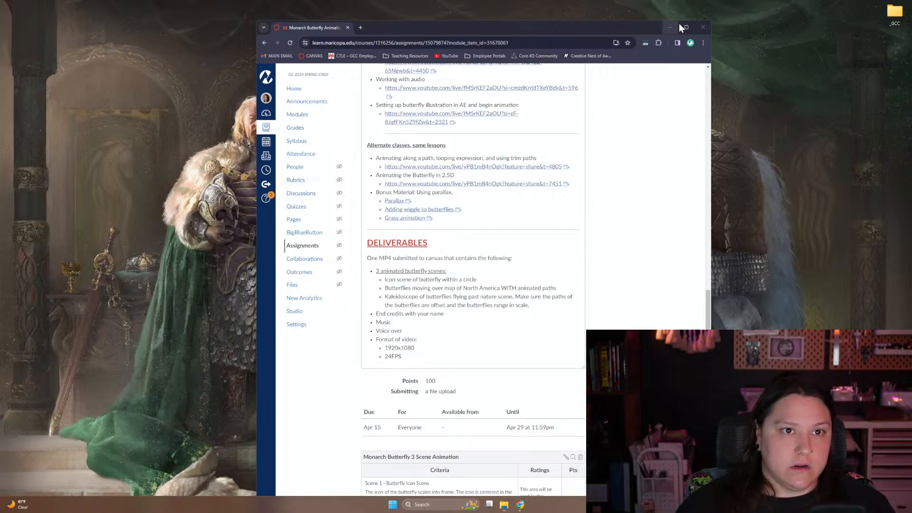
click(680, 26)
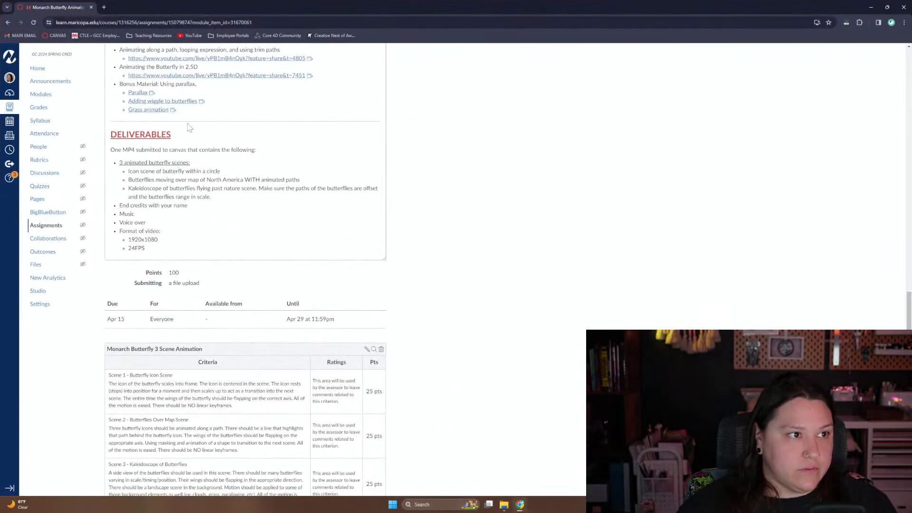
scroll(204, 136, up, 8)
scroll(85, 447, down, 4)
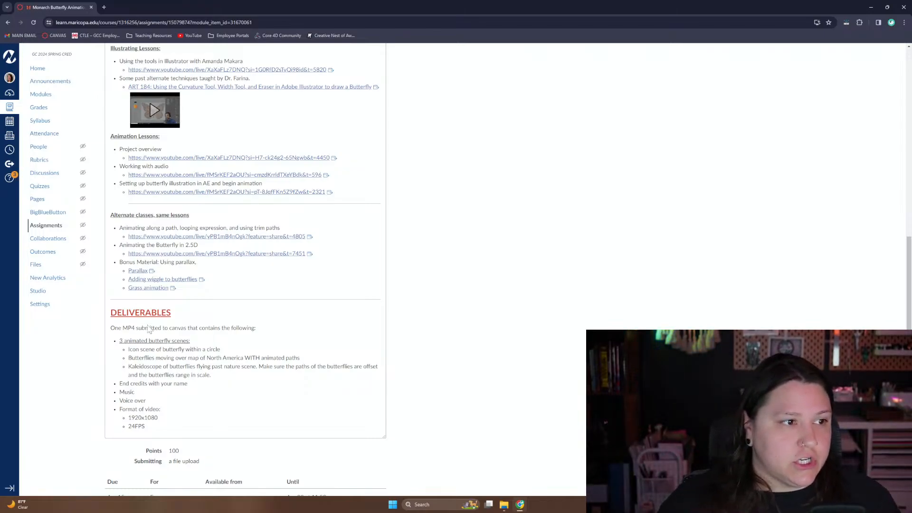
scroll(219, 253, up, 1)
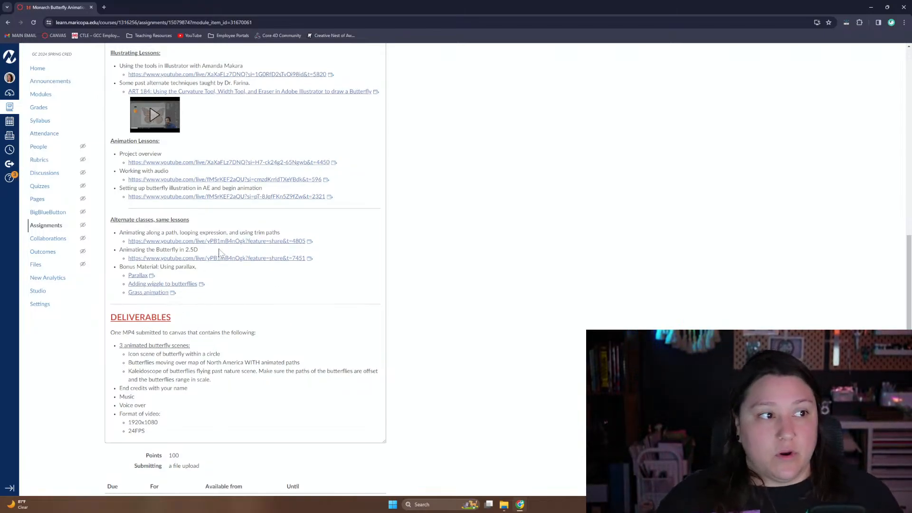
scroll(220, 252, up, 15)
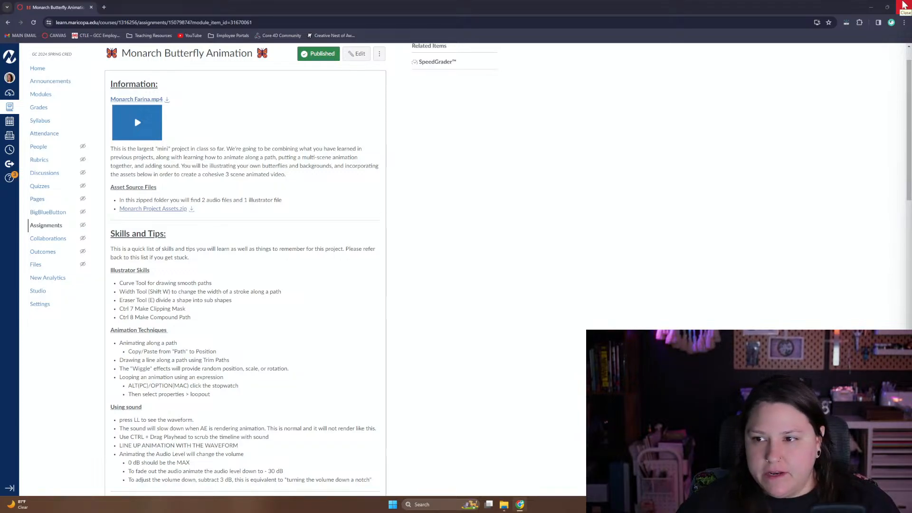
click(905, 4)
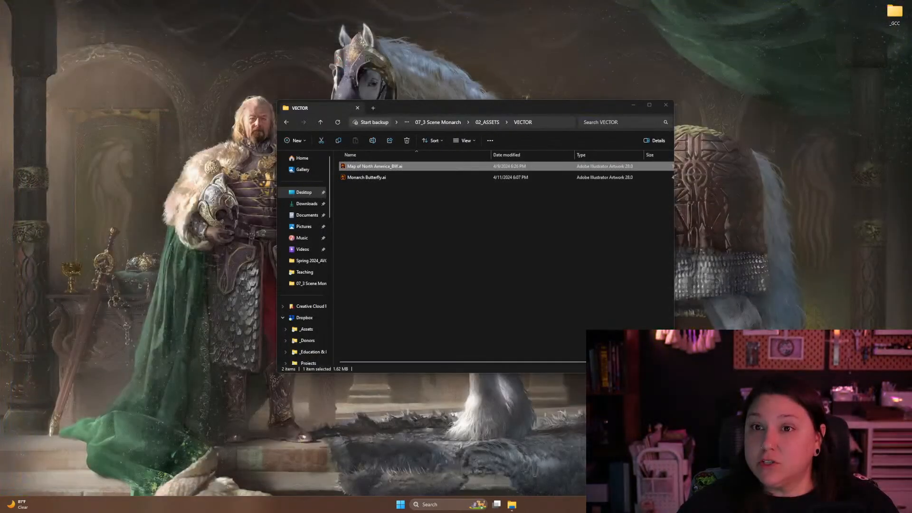